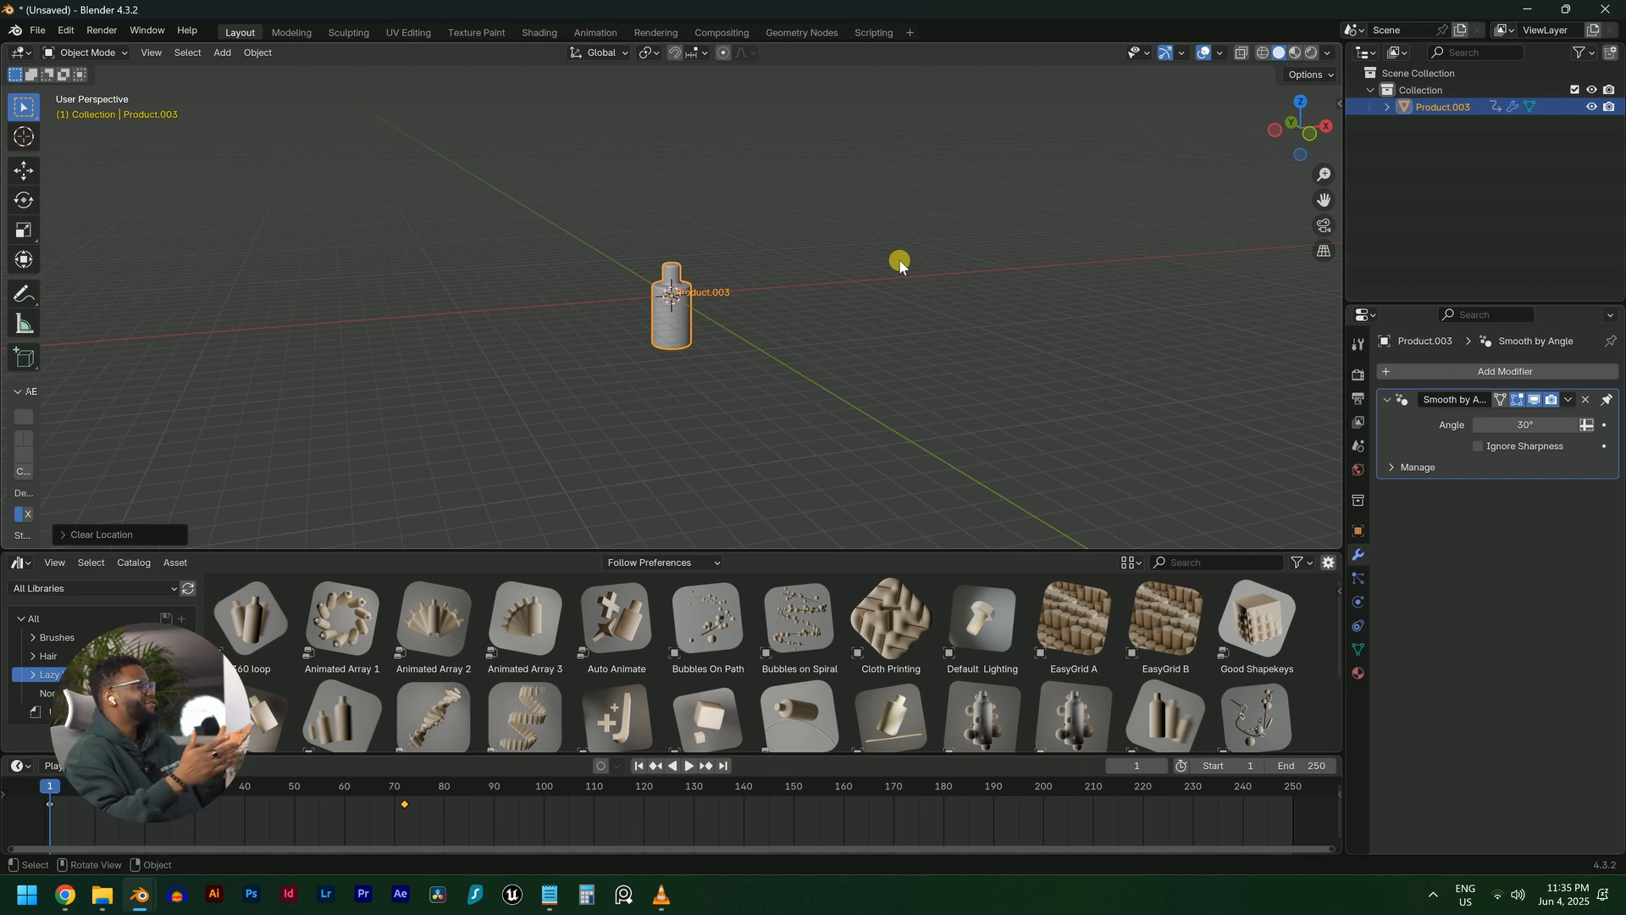
Add the Jump in-handmade animation asset to the scene beside the product bottle
scroll(244, 678, down, 2)
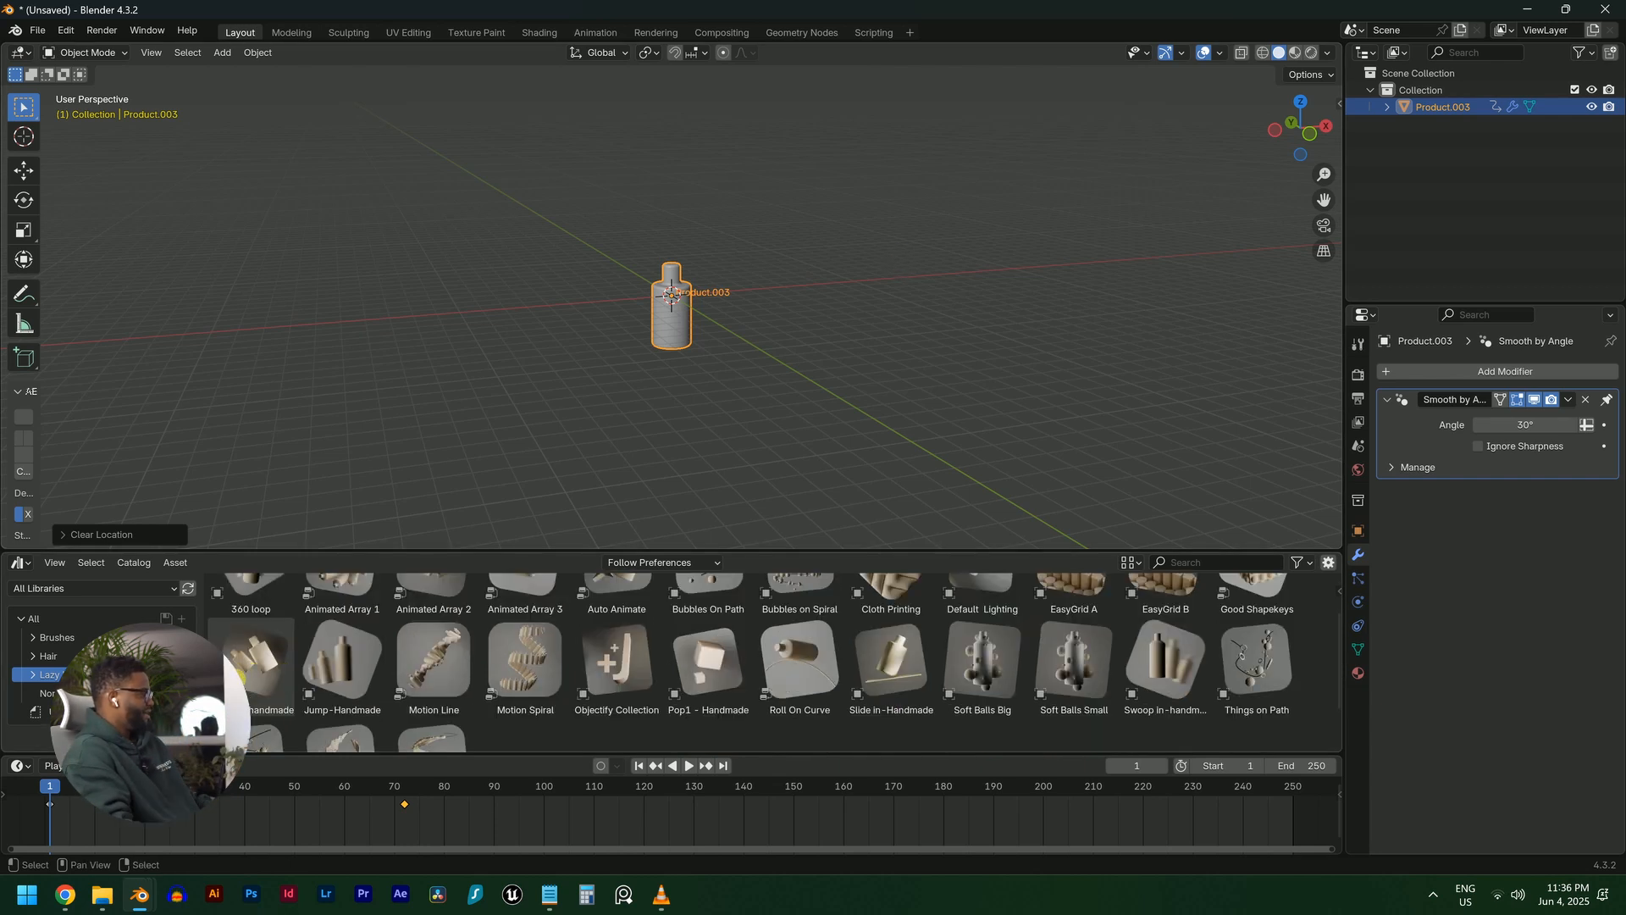
drag(251, 661, 409, 360)
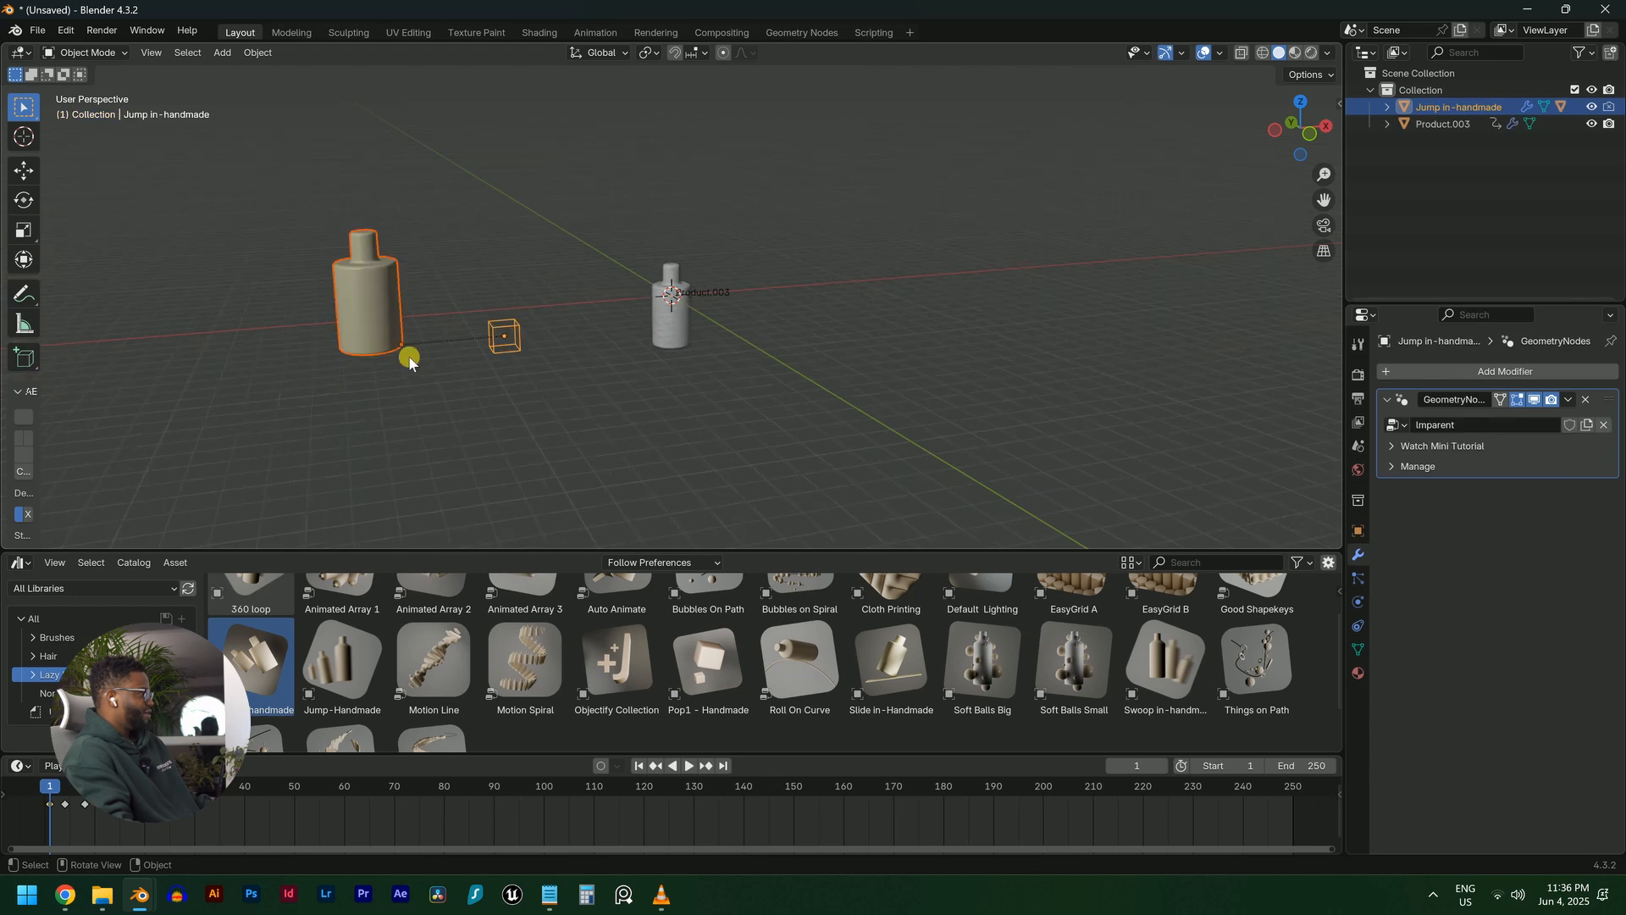
scroll(423, 381, up, 2)
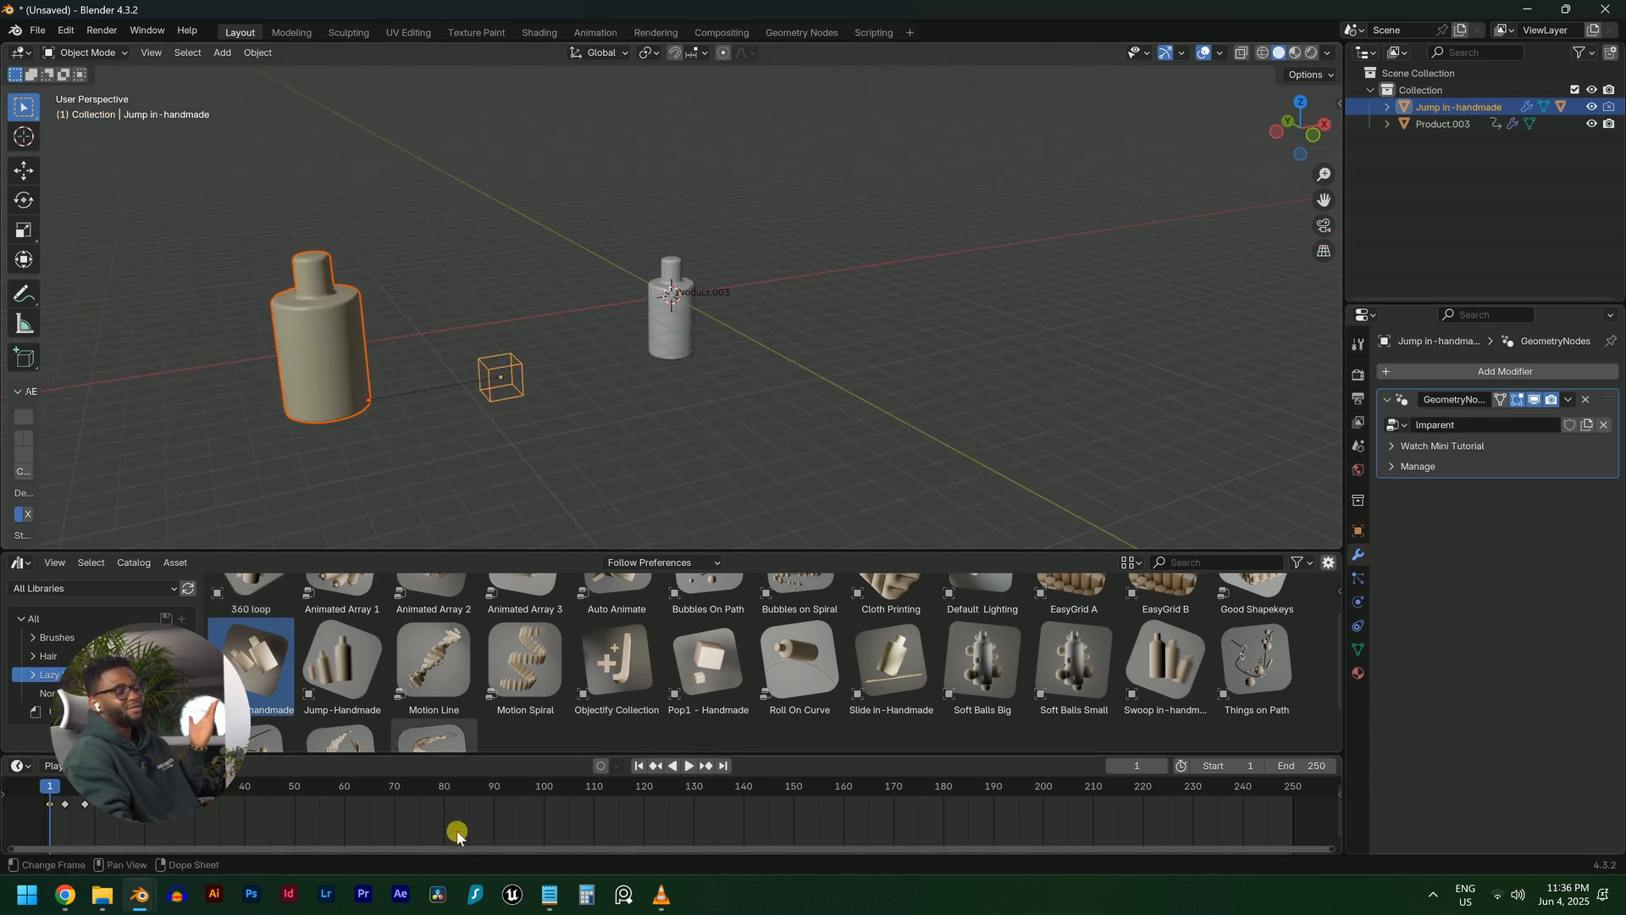
Enlarge the timeline and preview the jump-in animation, ending on frame 36 with the product bottle selected
drag(523, 755, 523, 641)
key(space)
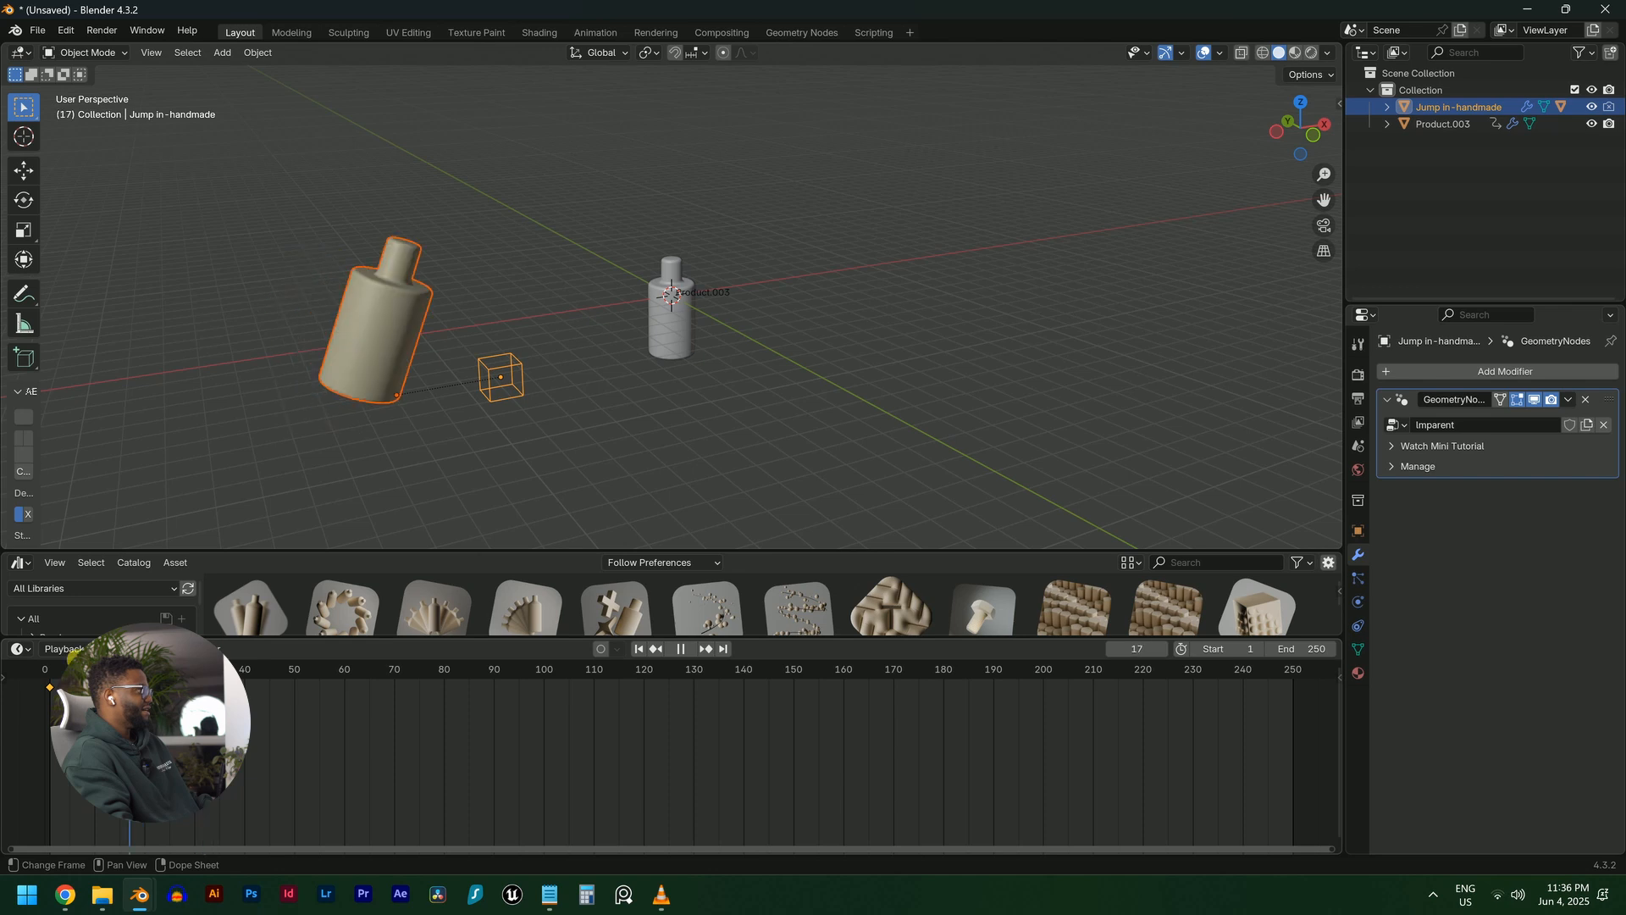
key(space)
click(673, 319)
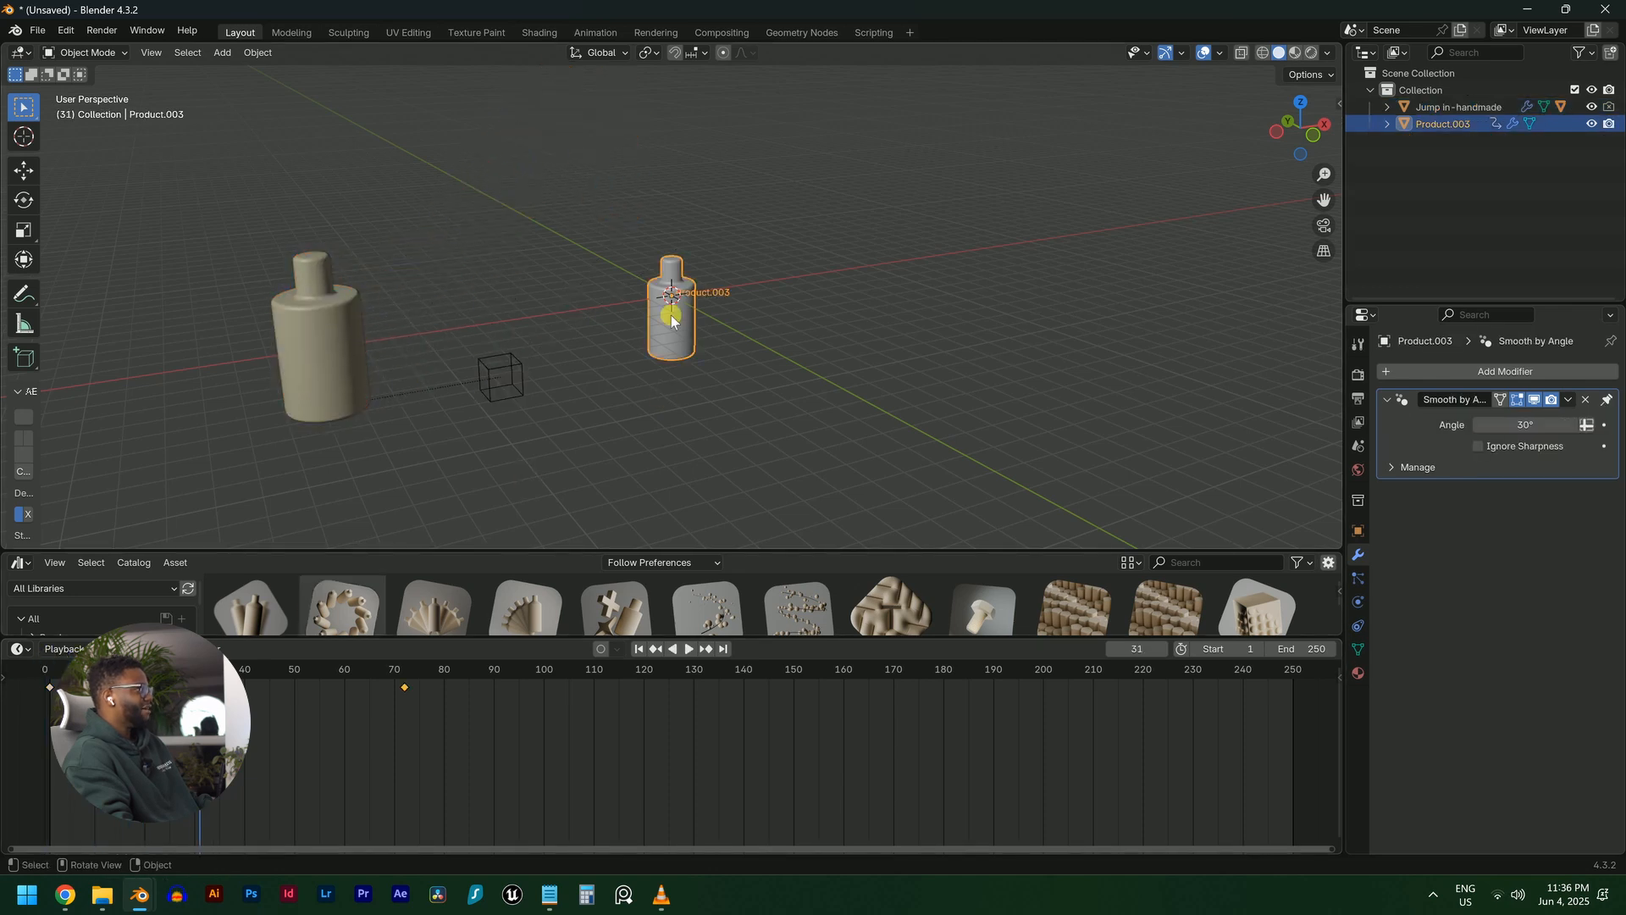
drag(200, 673, 48, 674)
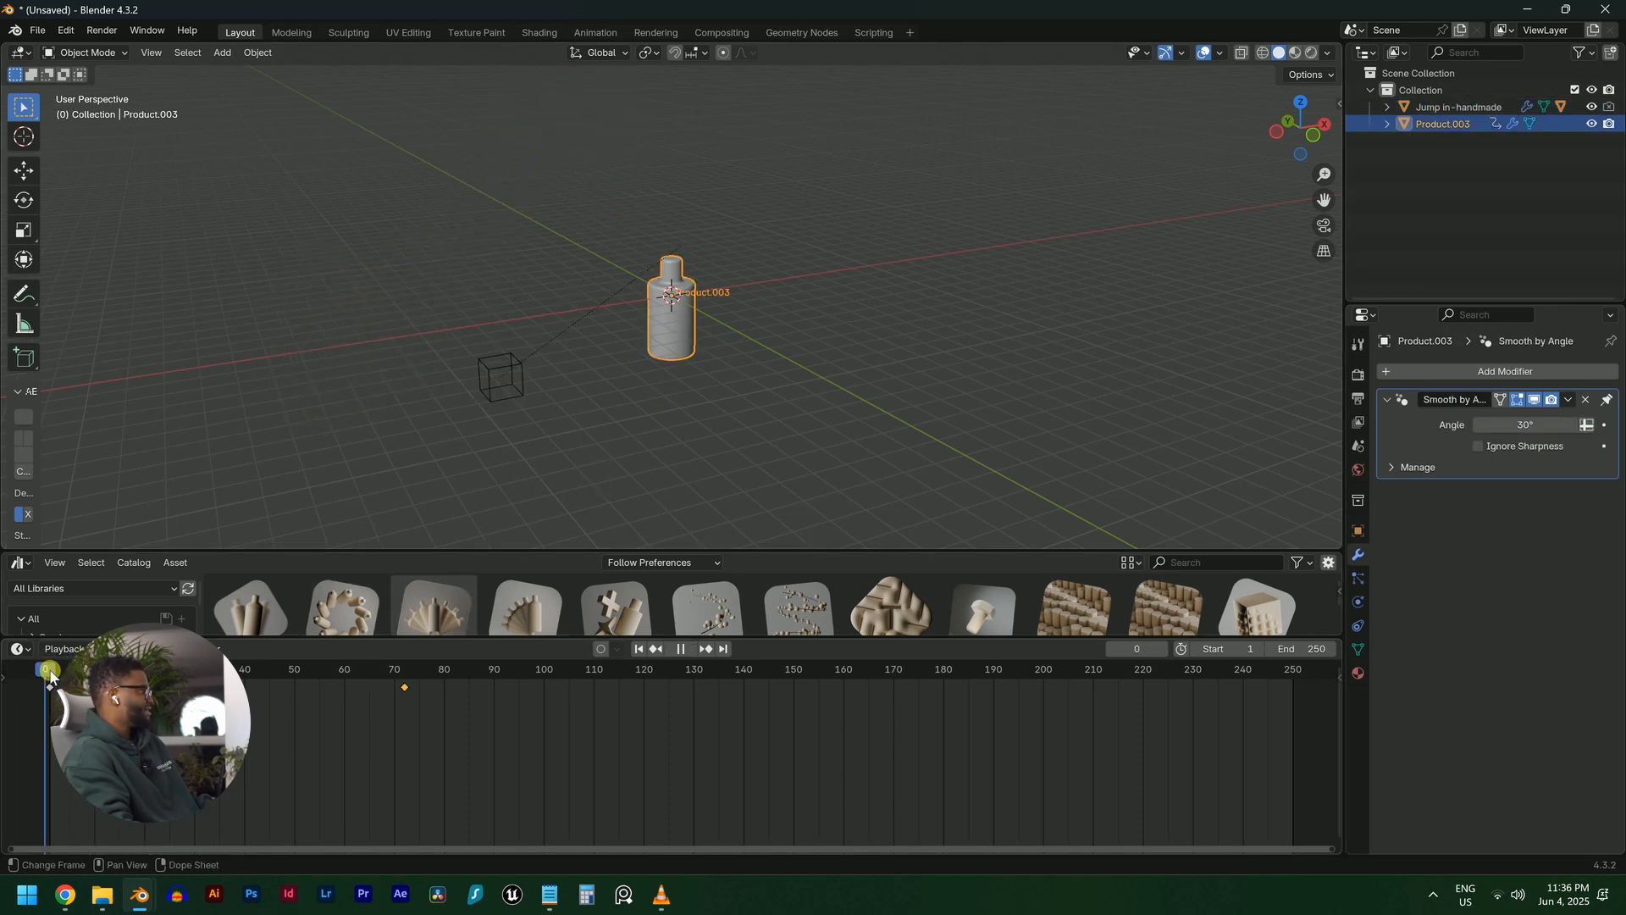
drag(47, 673, 224, 674)
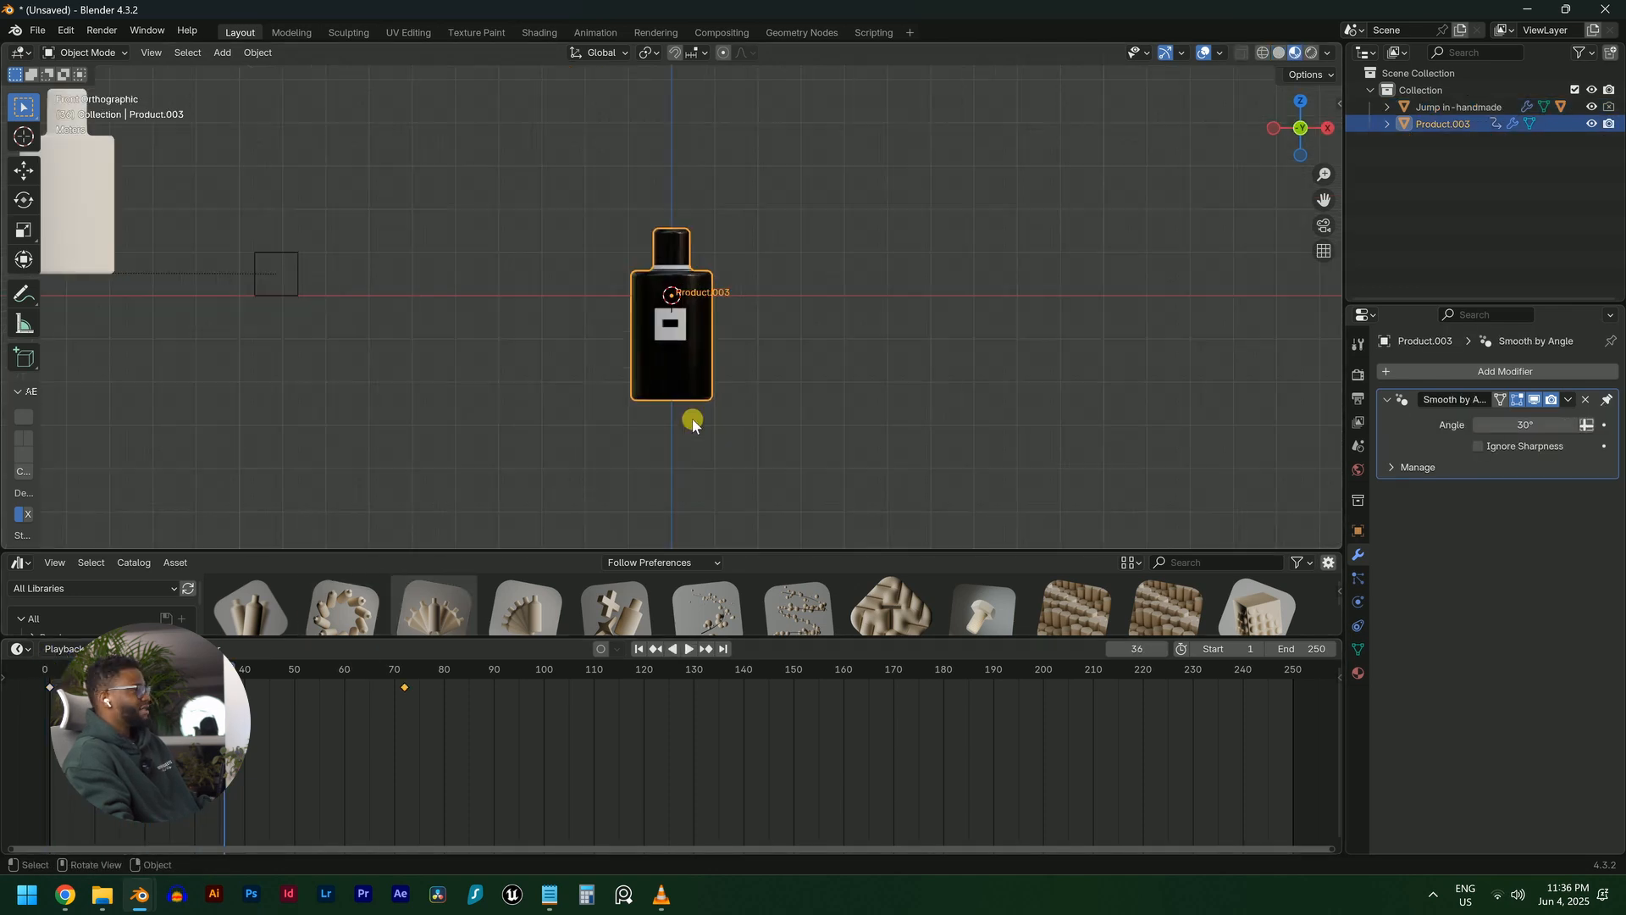
Move the product bottle over the white placeholder bottle in front view
scroll(633, 415, down, 3)
scroll(633, 415, up, 2)
shift+middle_drag(633, 430, 878, 479)
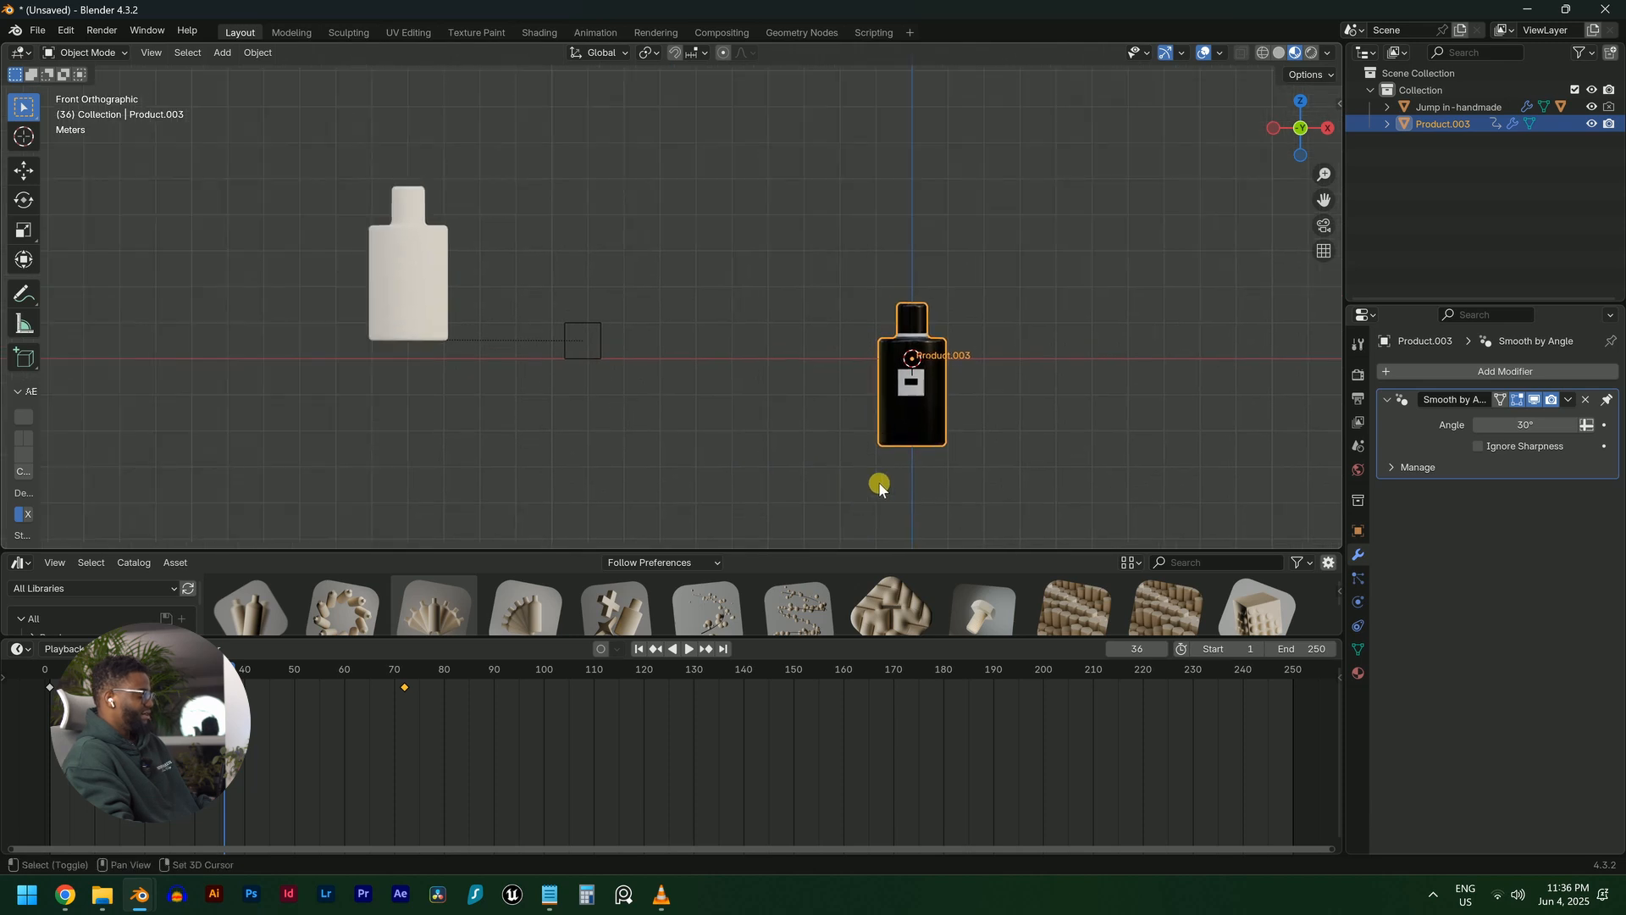
key(g)
click(515, 334)
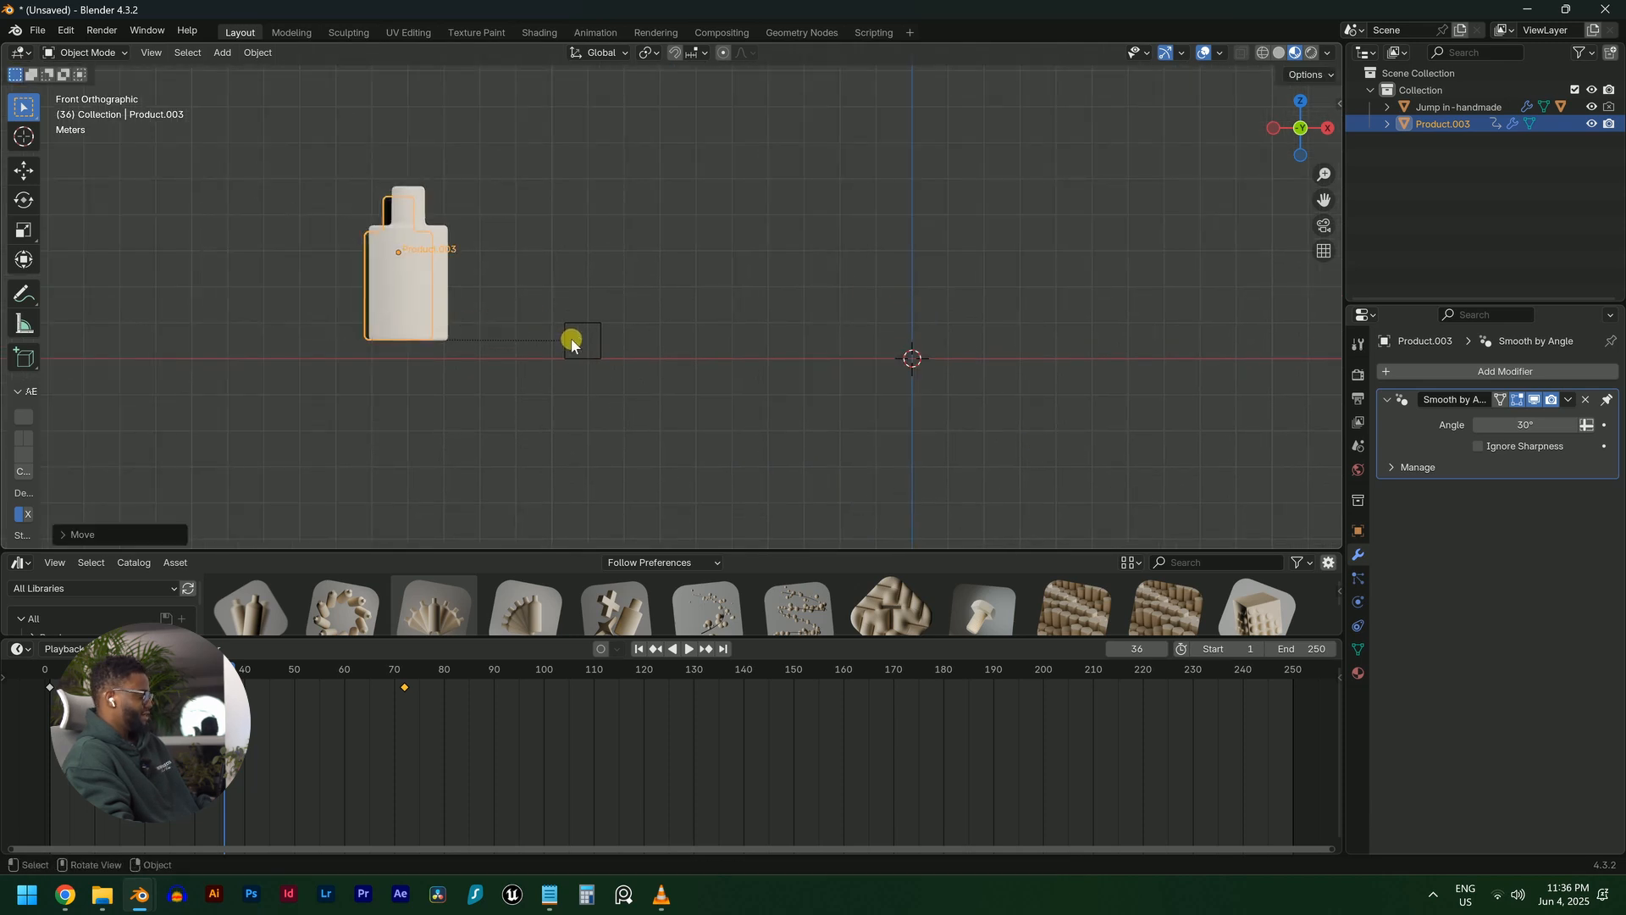
Centre the product bottle on the placeholder in top view and scale it up by about 1.1
key(KP_7)
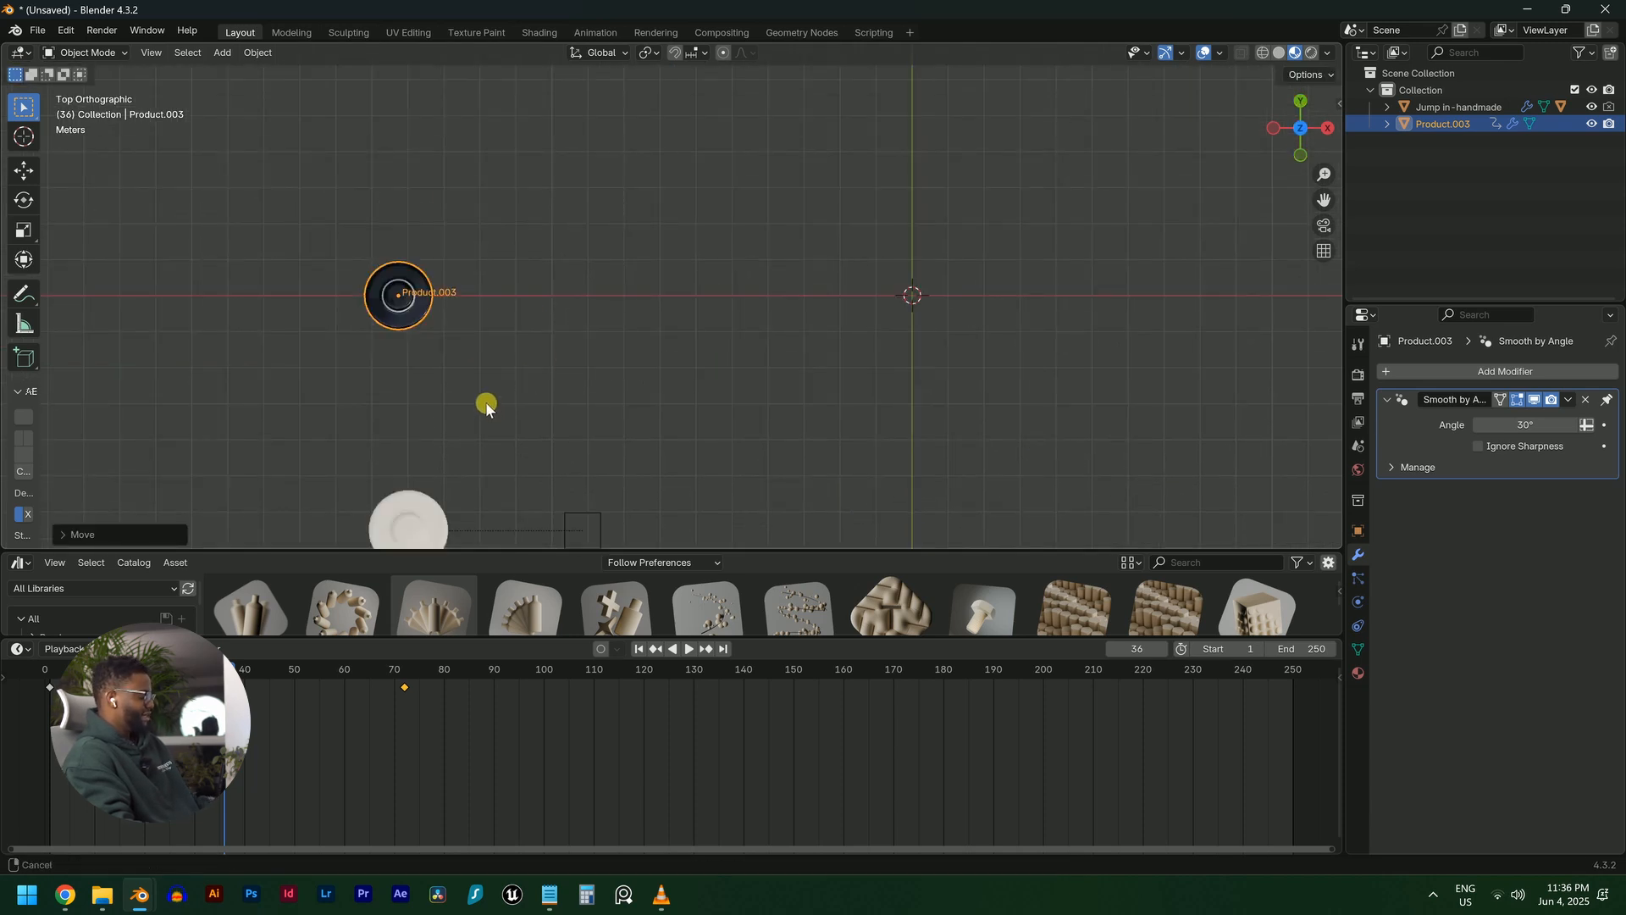
shift+middle_drag(482, 403, 551, 351)
key(g)
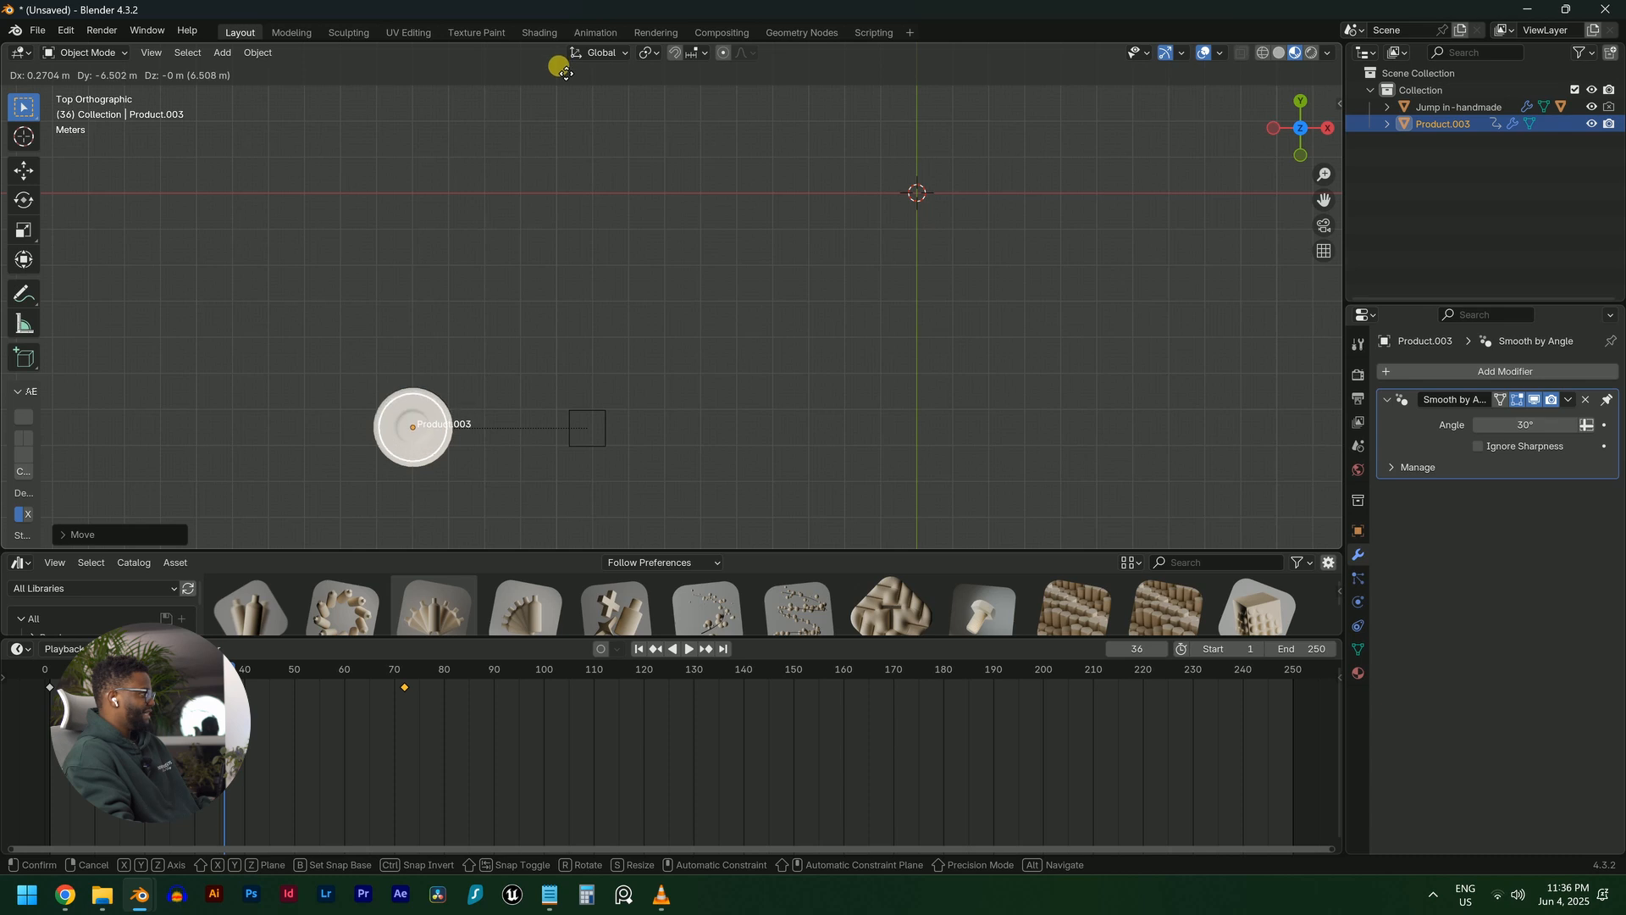
click(559, 70)
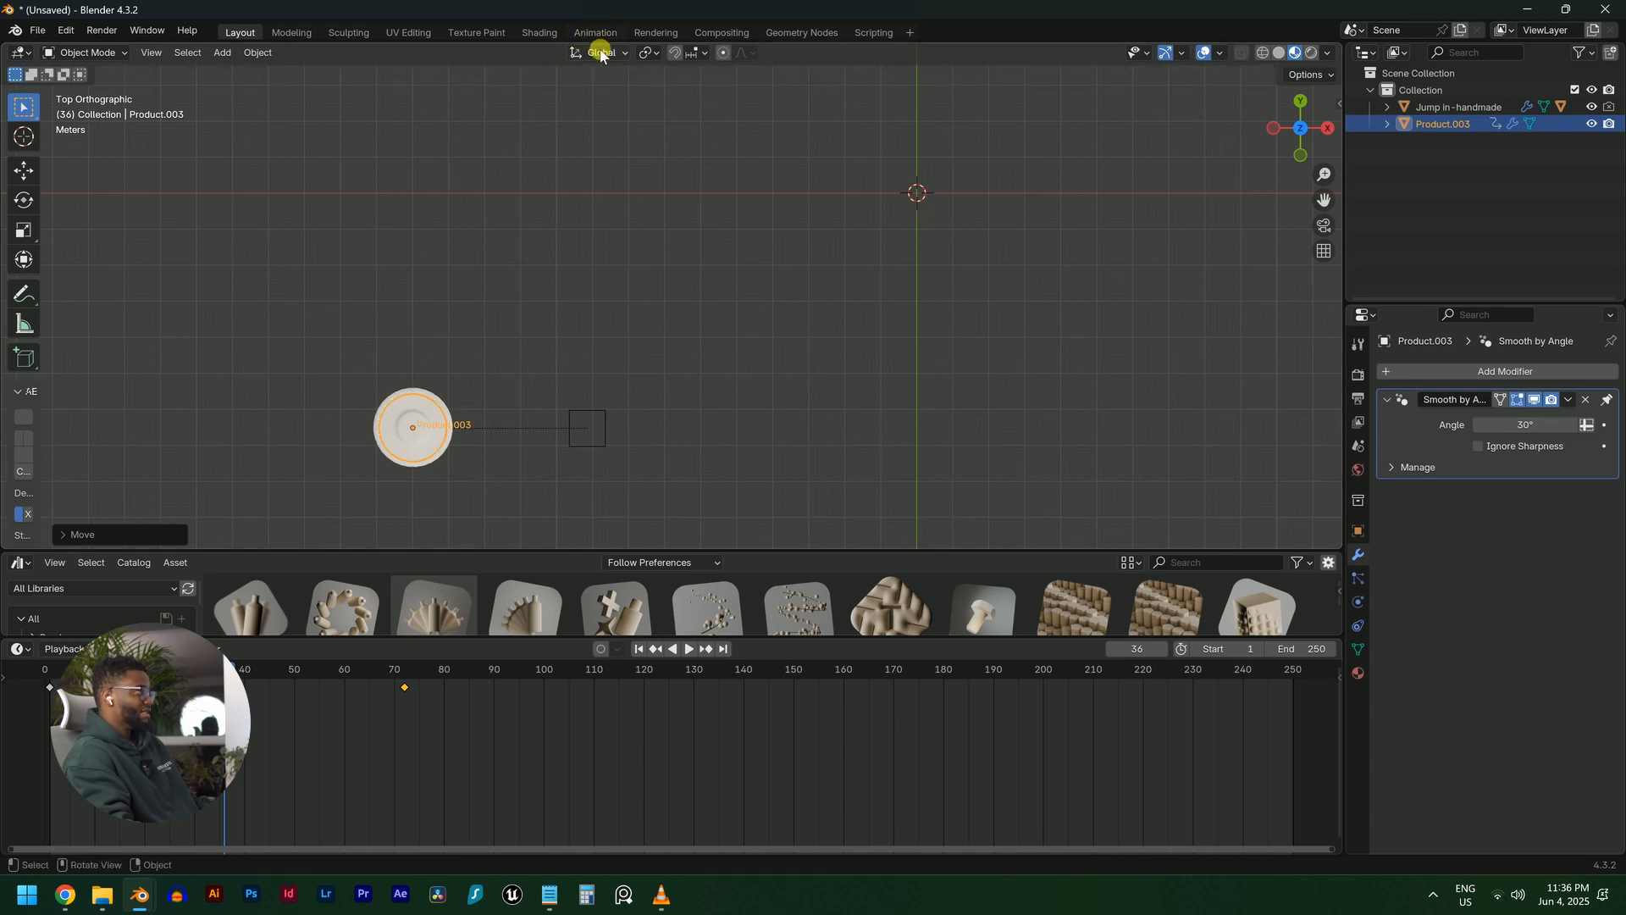
key(s)
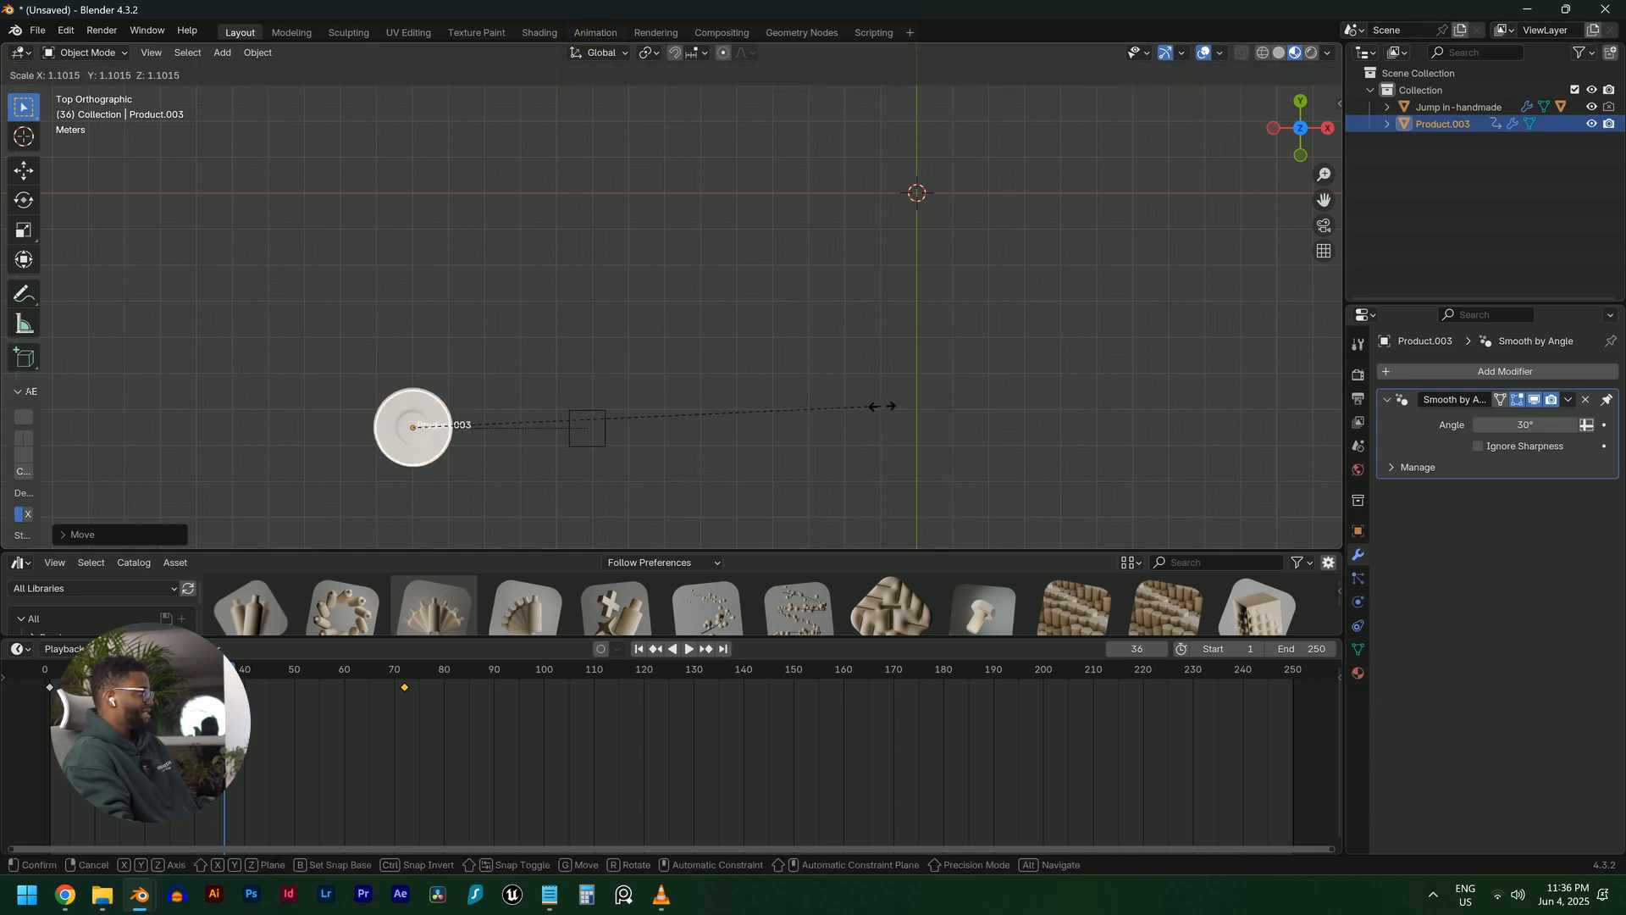
click(887, 409)
Examine how the product bottle's base lines up with the placeholder's base and pivot, playing the animation to frame 20
middle_drag(678, 390, 579, 207)
click(435, 325)
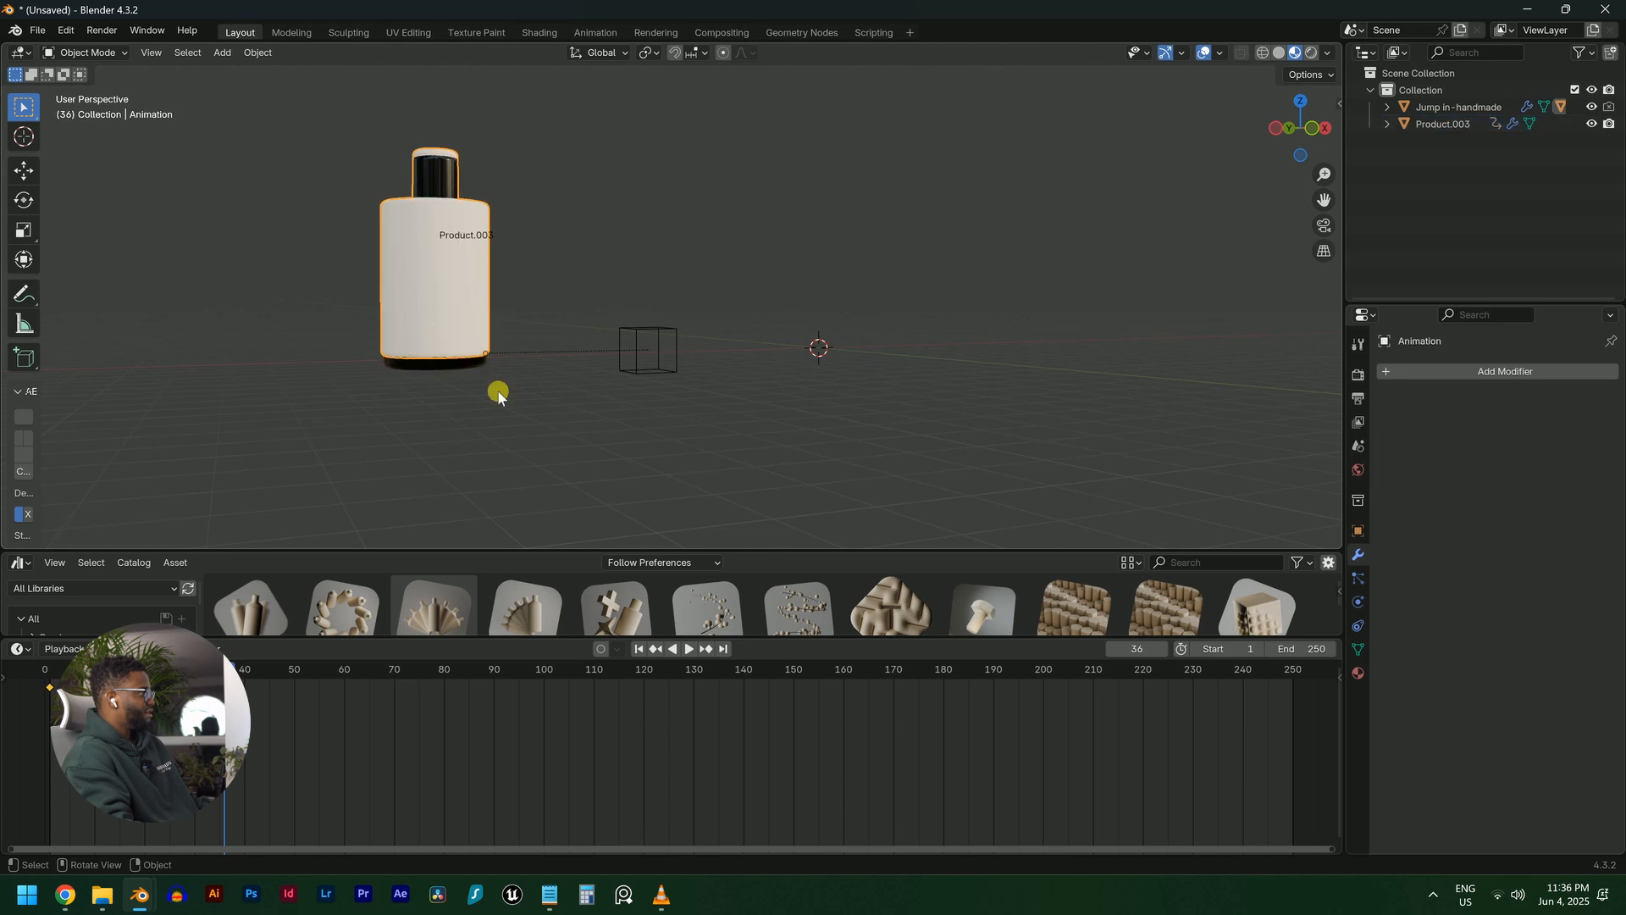
scroll(498, 391, up, 3)
shift+middle_drag(390, 404, 824, 340)
scroll(889, 367, up, 4)
scroll(941, 377, down, 2)
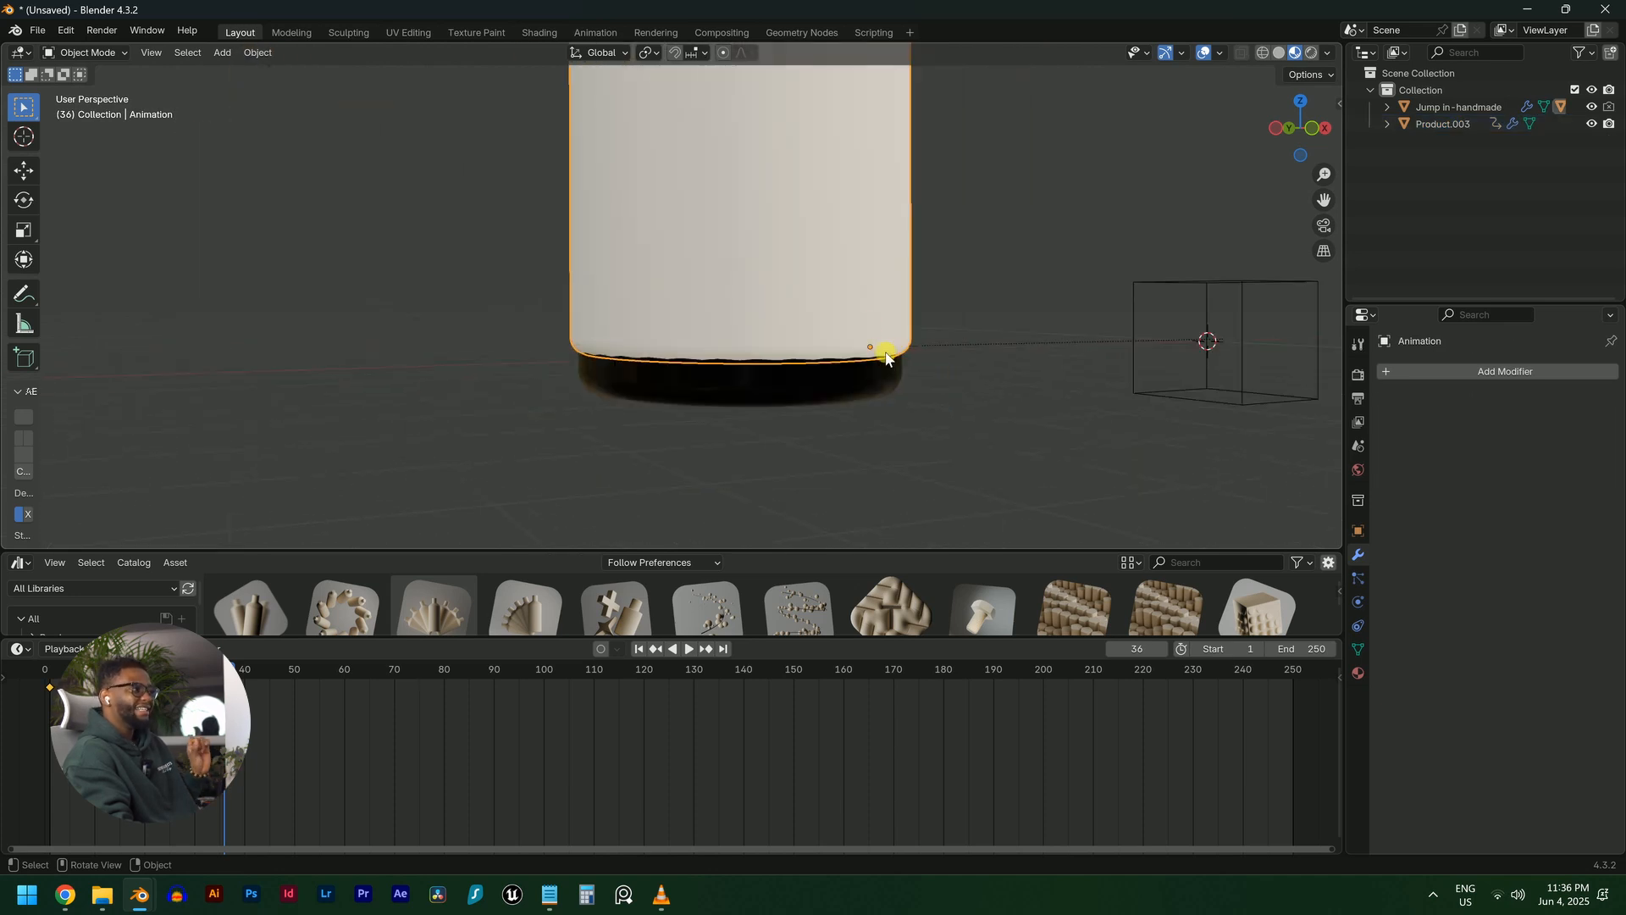
middle_drag(885, 359, 904, 368)
middle_drag(922, 475, 887, 440)
scroll(779, 339, up, 6)
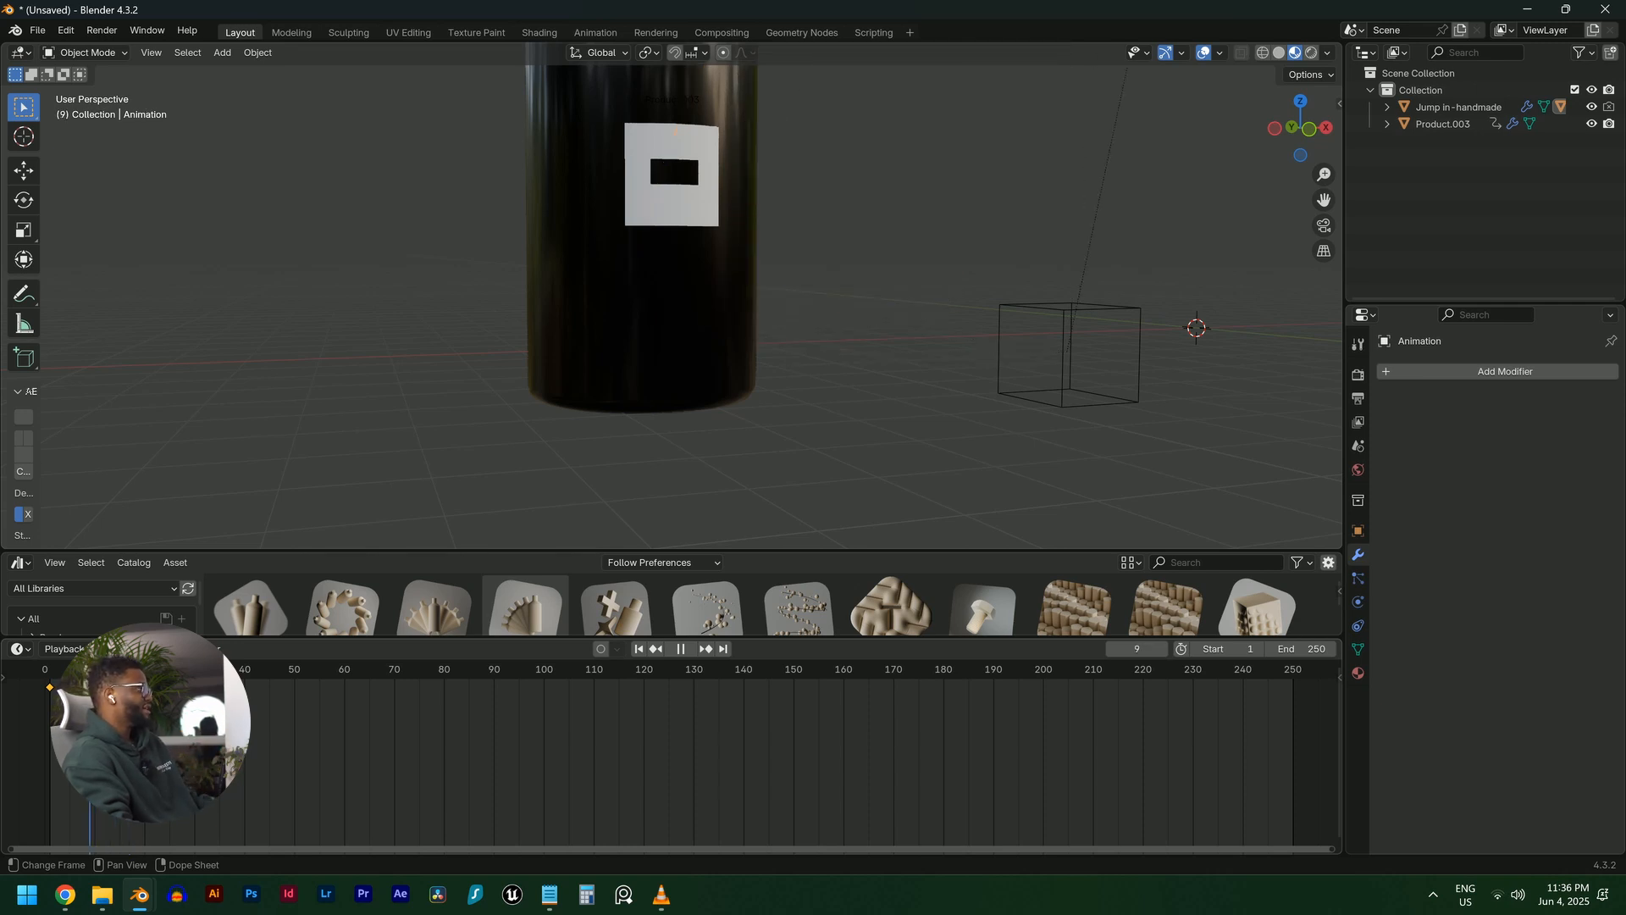
key(space)
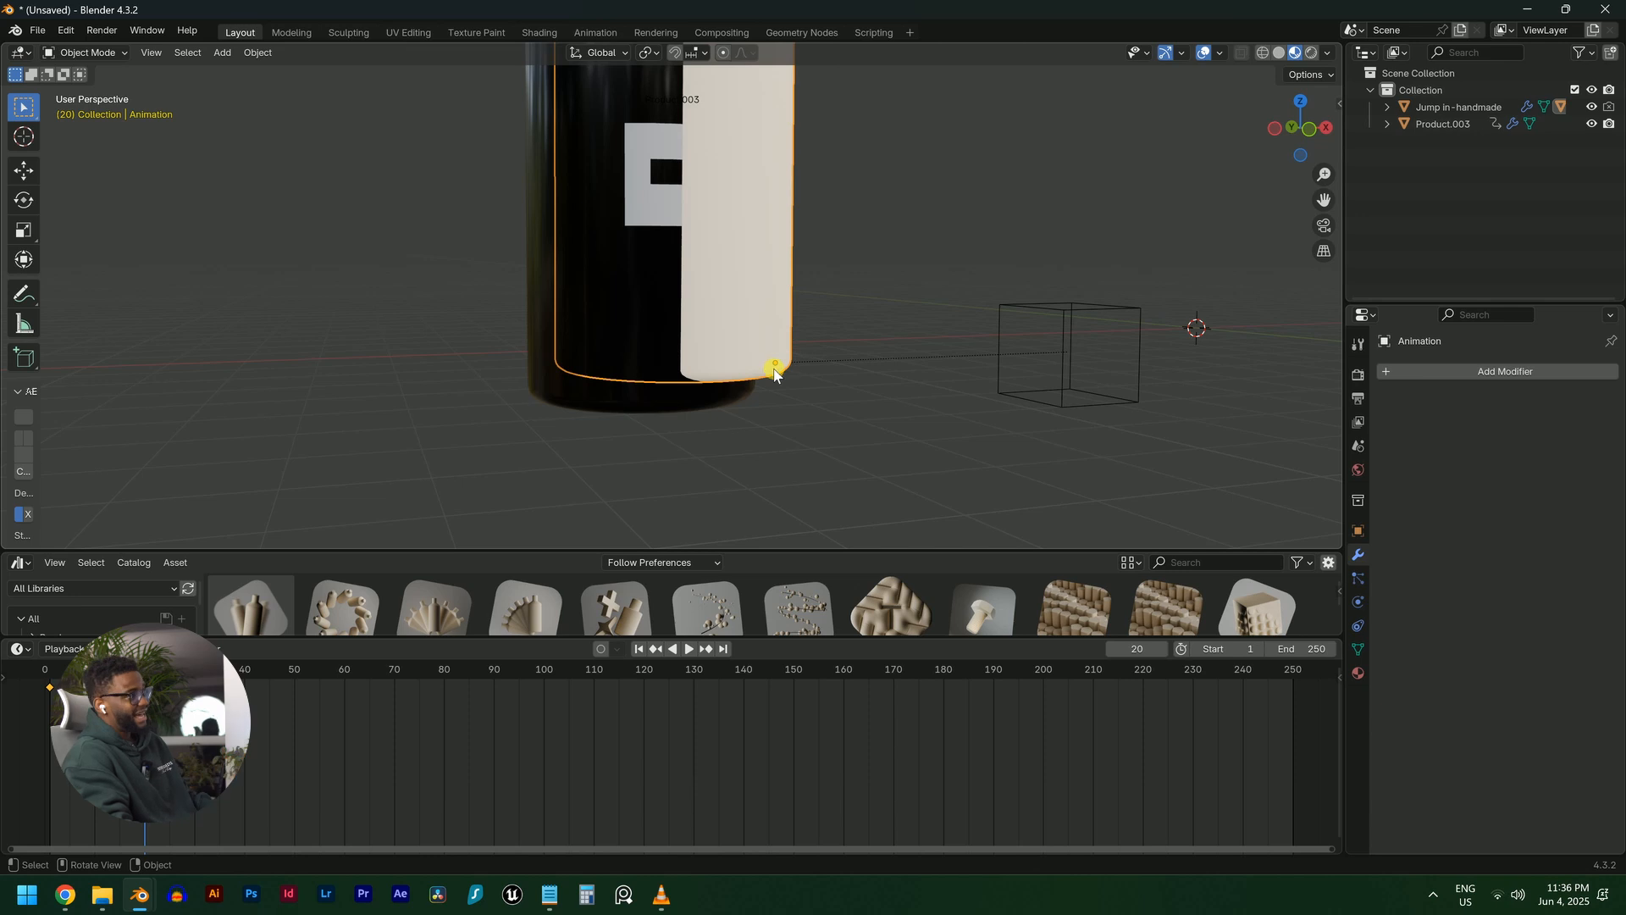
middle_drag(773, 364, 747, 373)
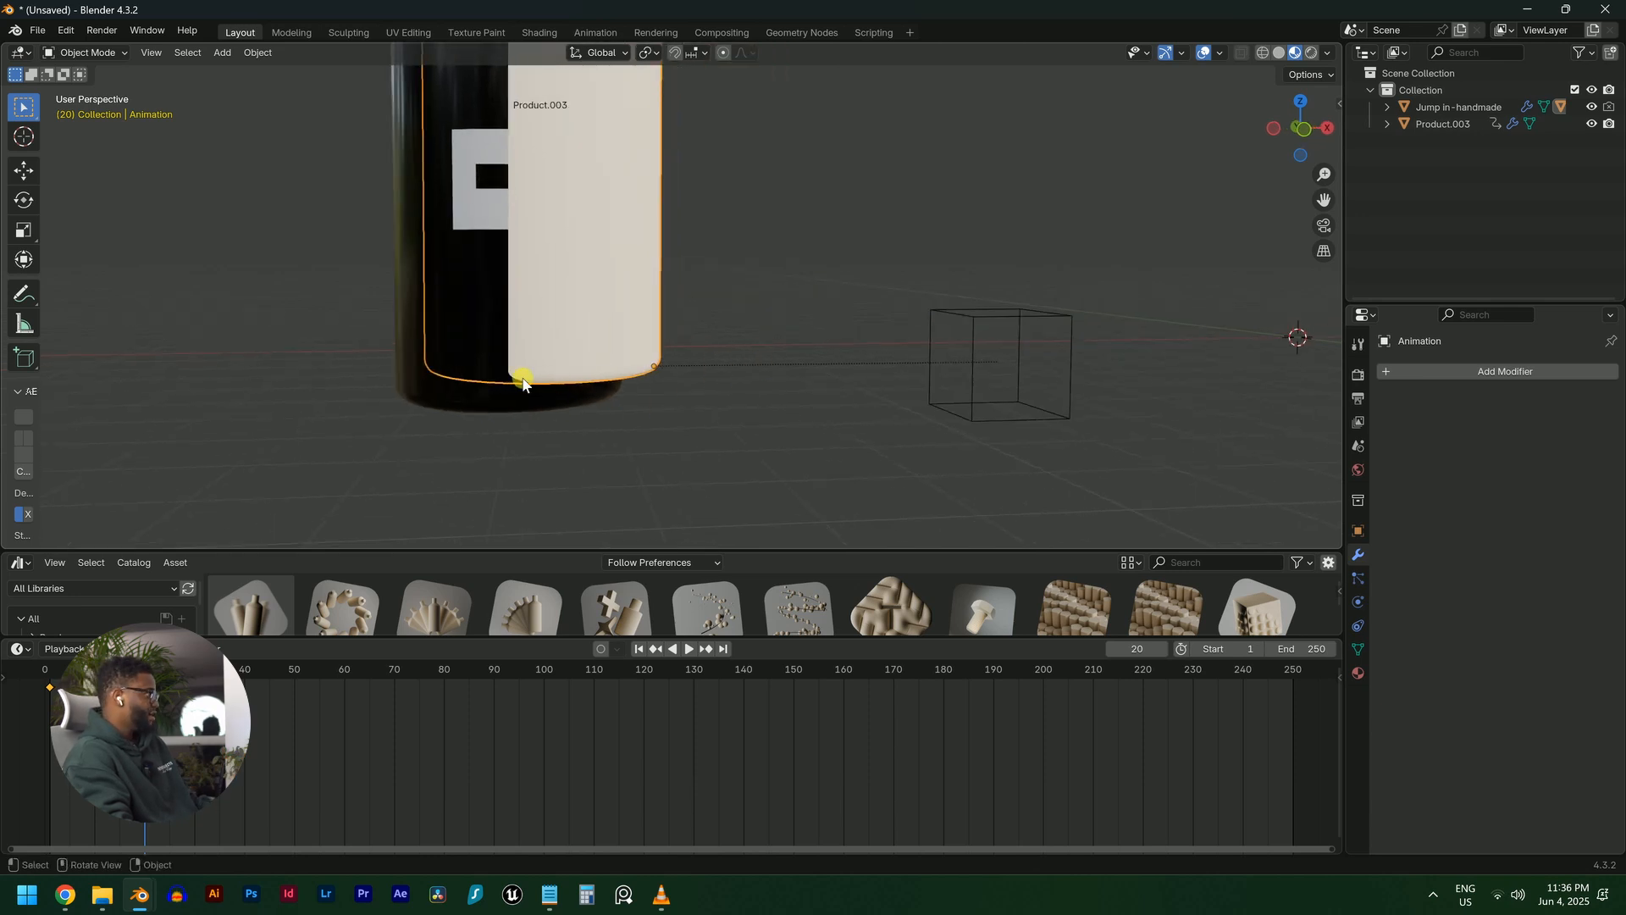
Move the product bottle in front view to line it up with the placeholder's body
click(499, 385)
key(KP_1)
scroll(618, 310, up, 2)
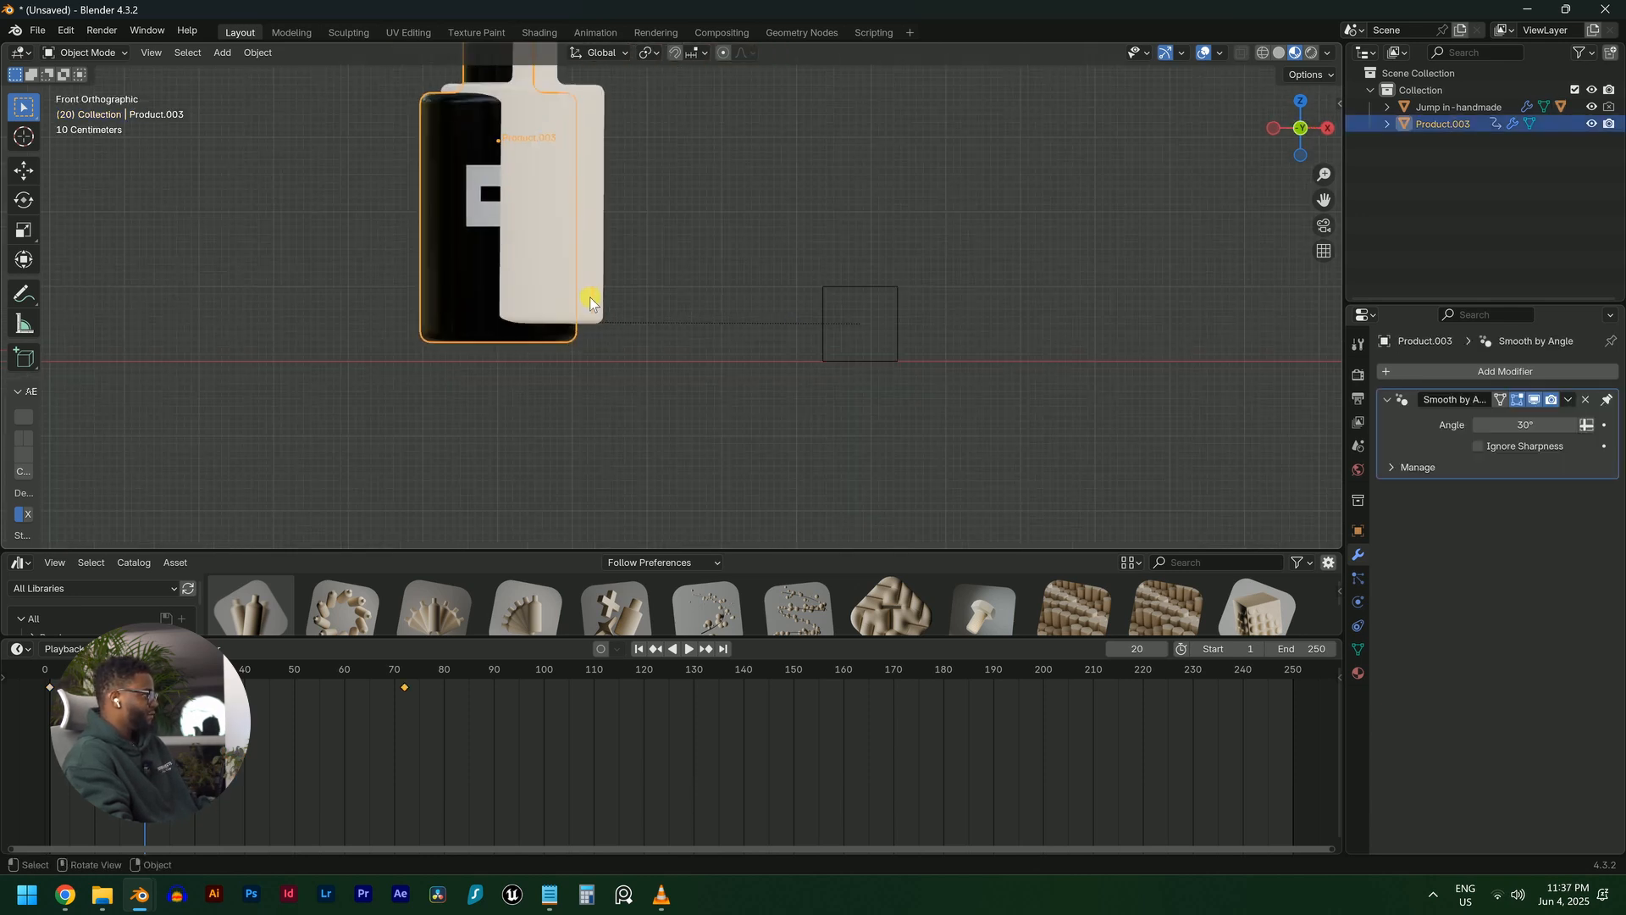
key(g)
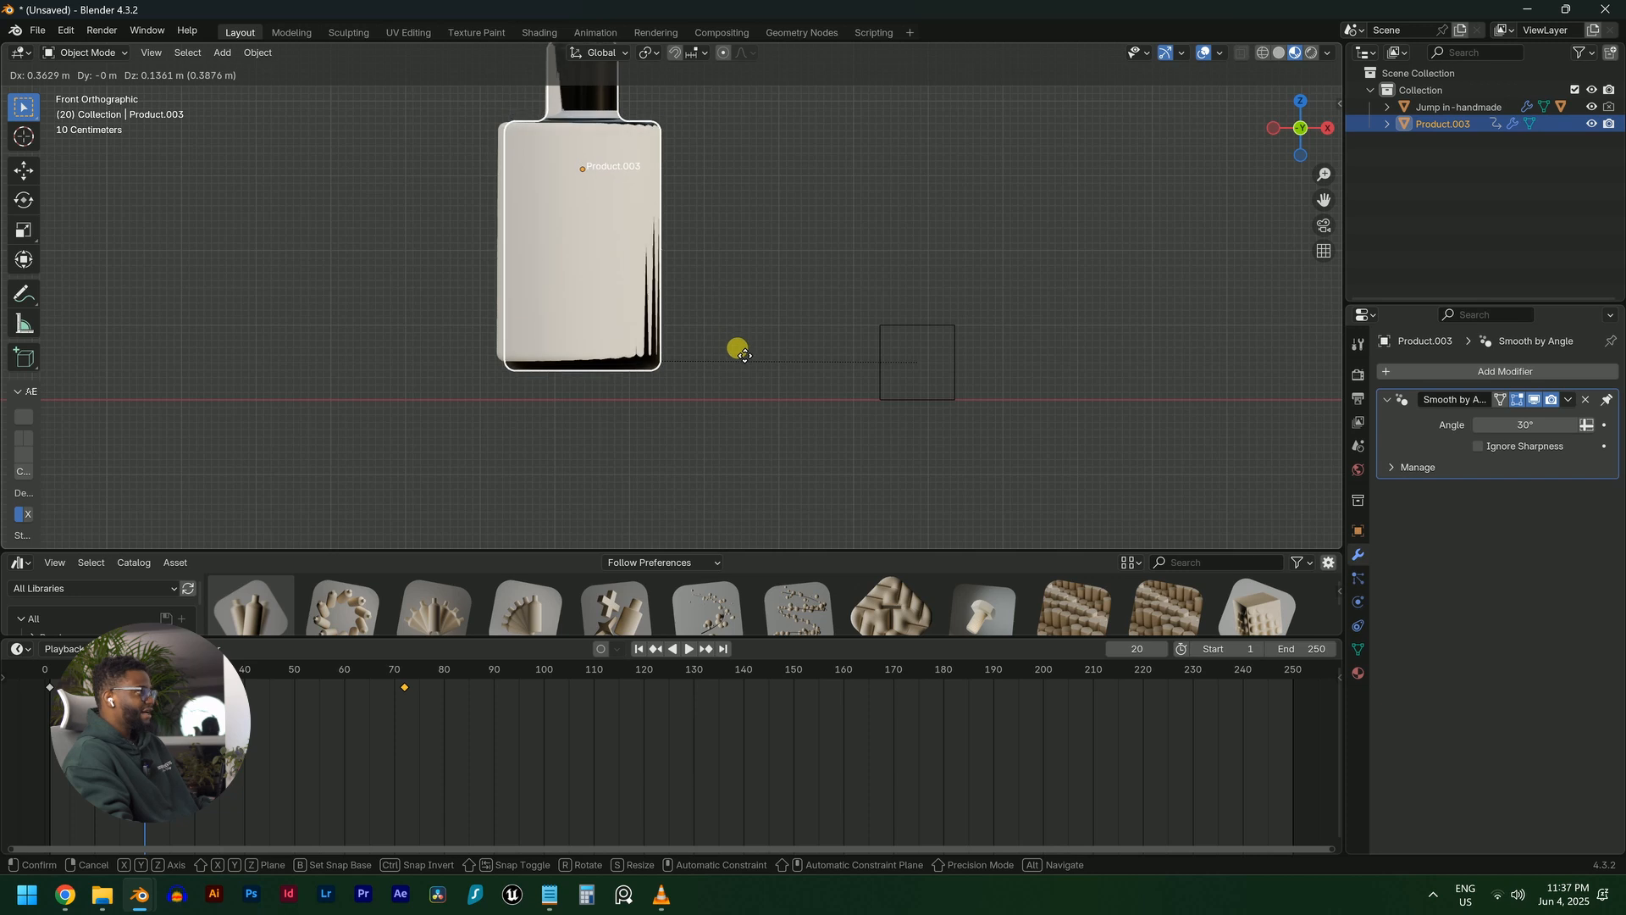
click(742, 348)
Scale the product bottle up to enclose the placeholder and move it so their lower edges align
key(s)
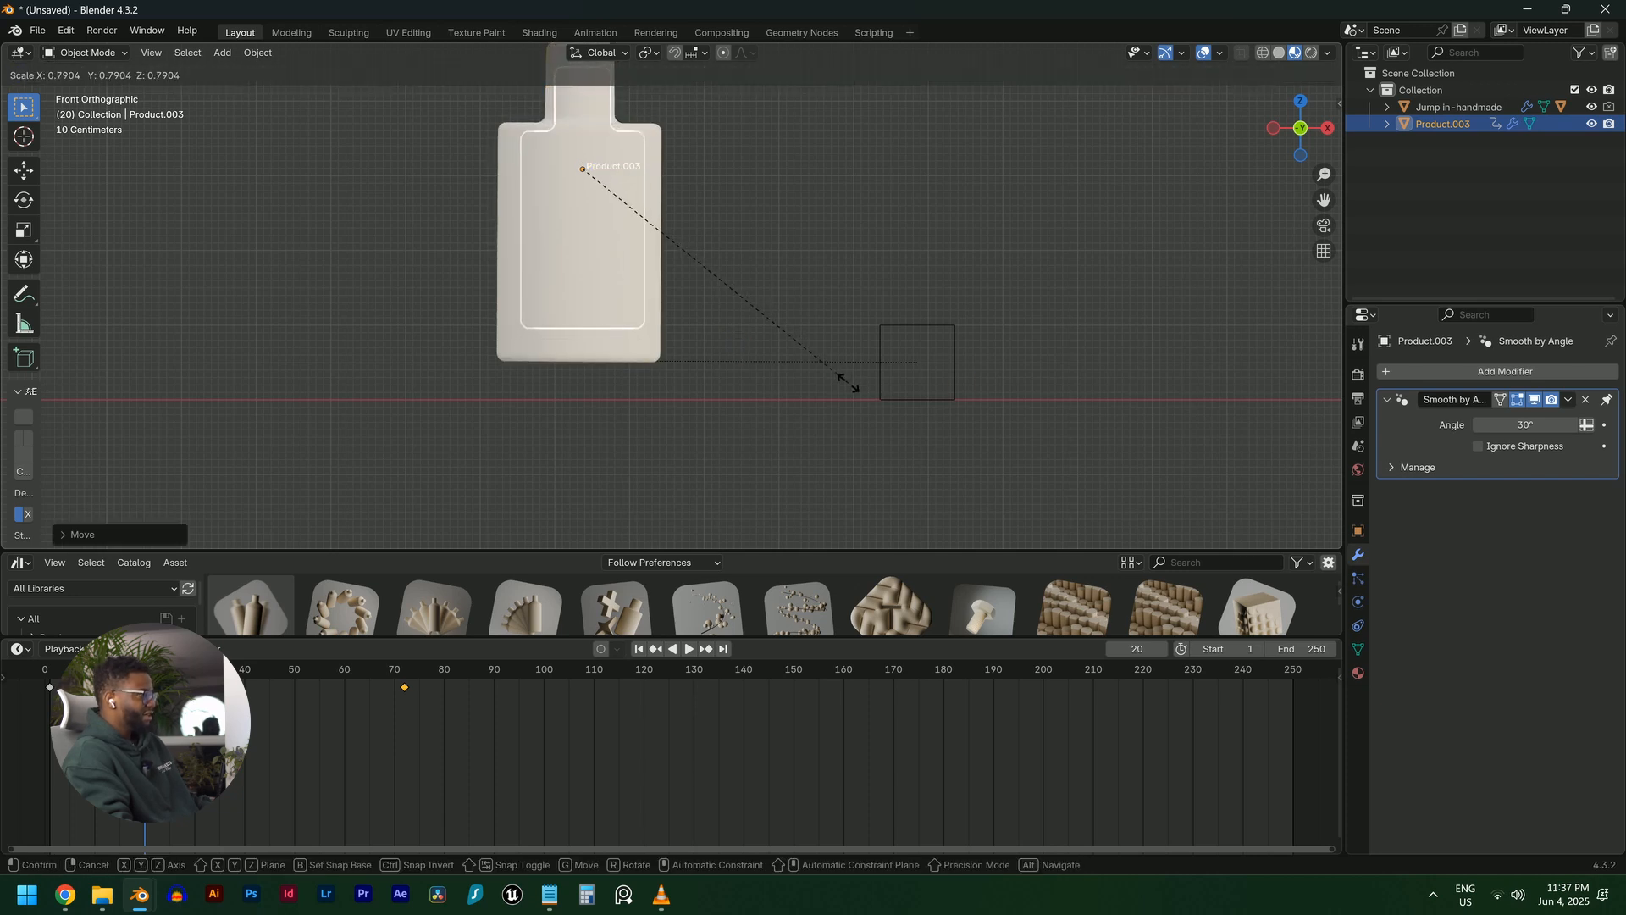
click(730, 410)
key(g)
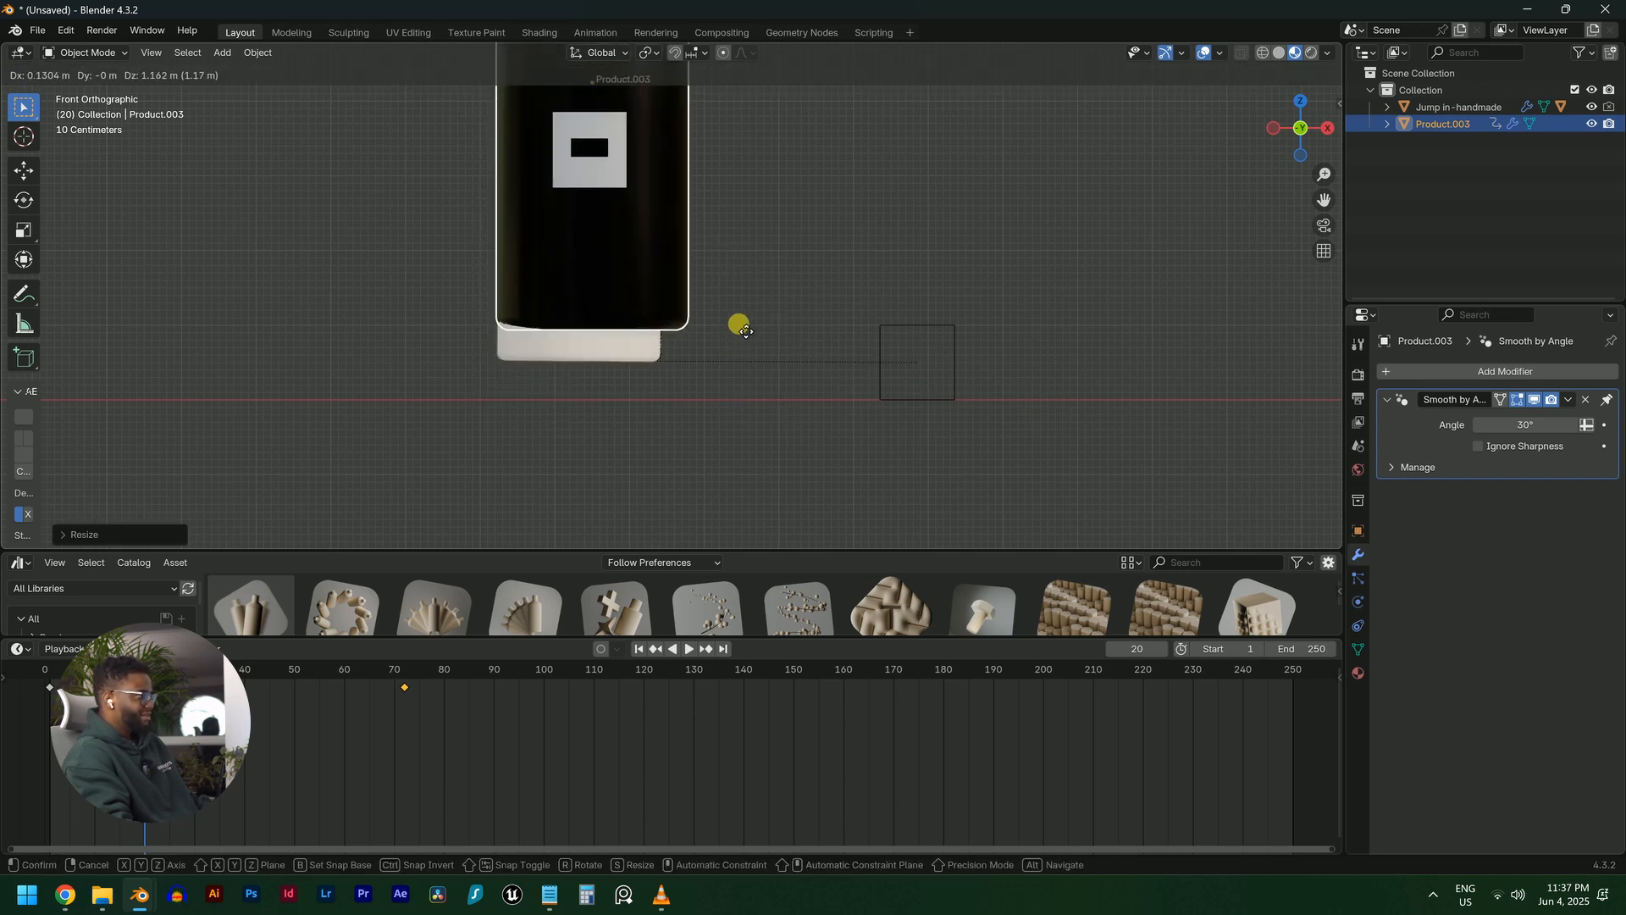
click(711, 355)
middle_drag(711, 355, 688, 326)
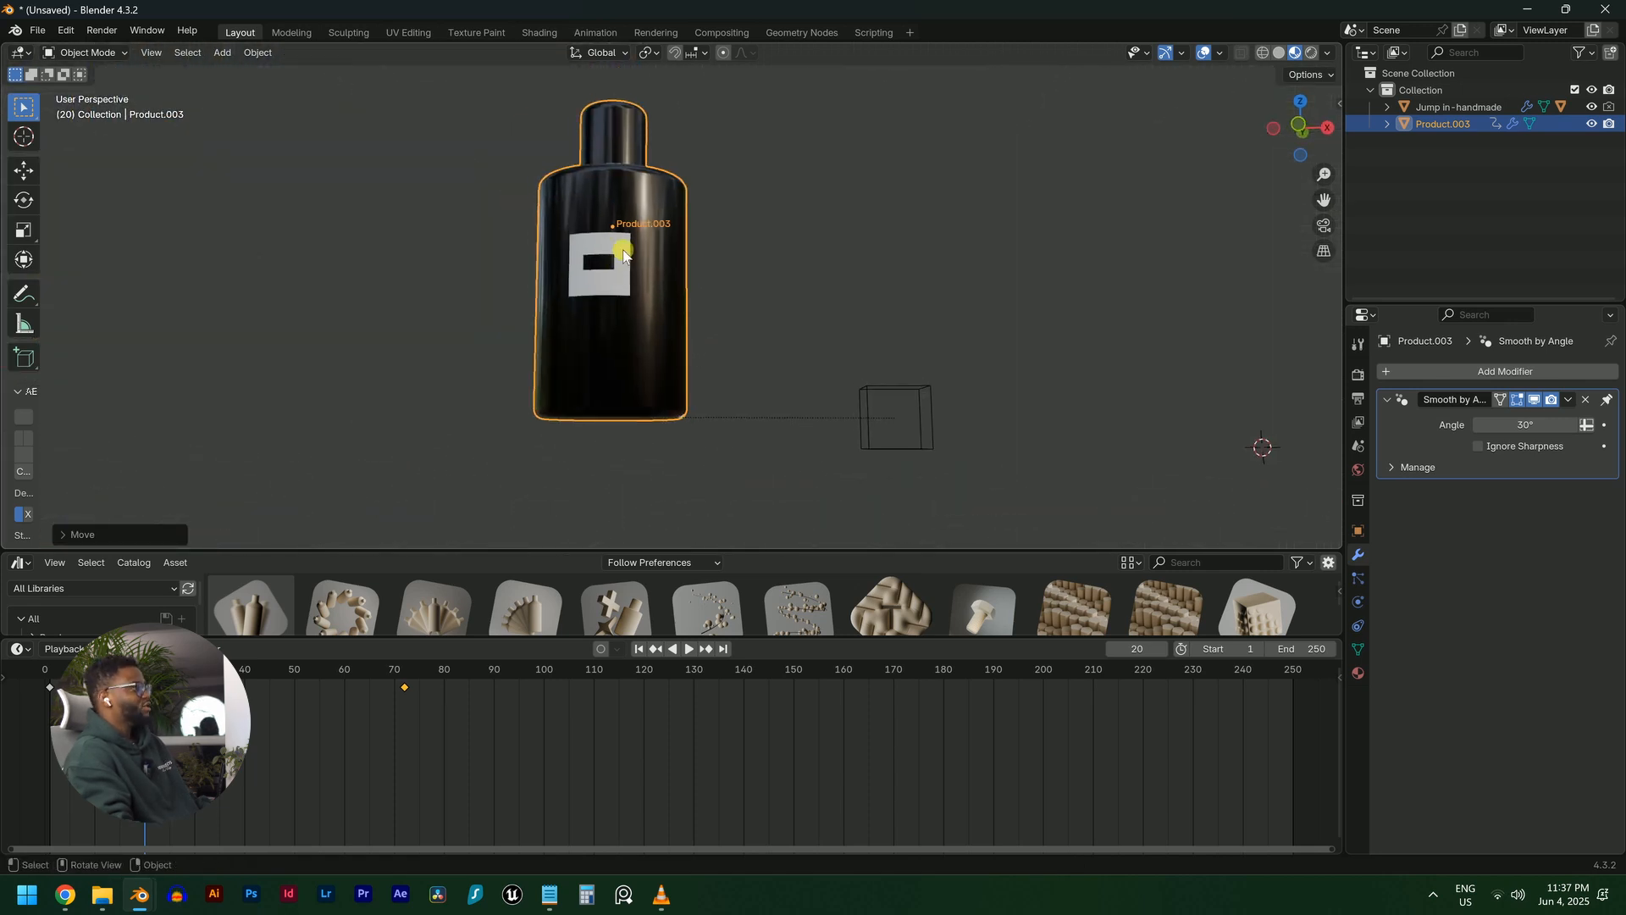
scroll(642, 218, up, 3)
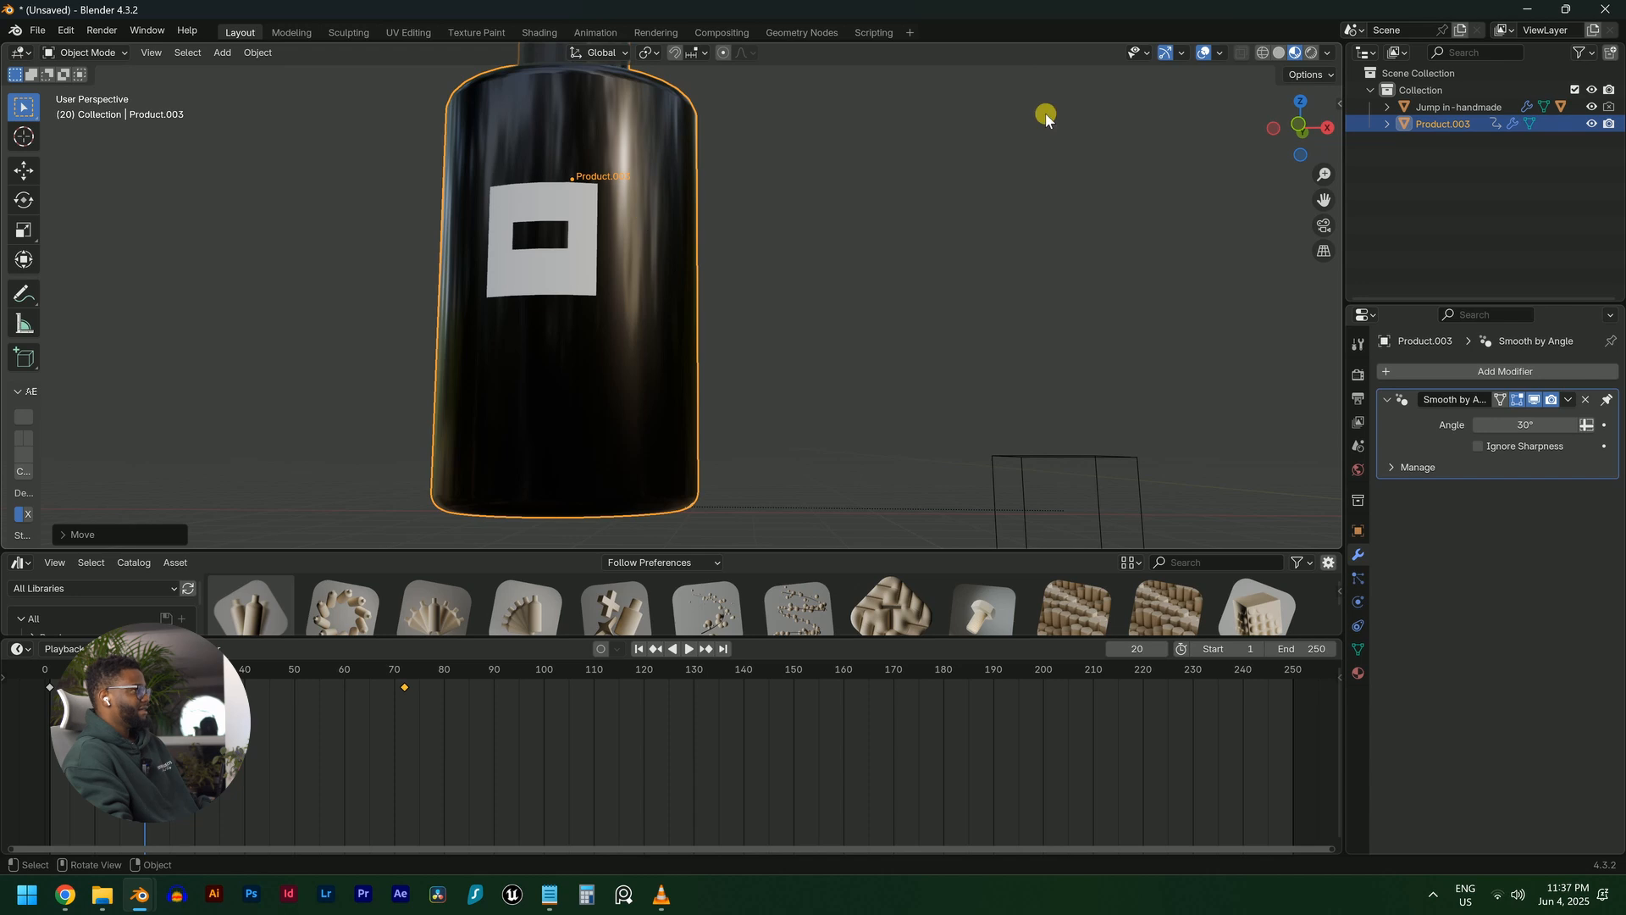
Switch to wireframe shading and parent the product bottle to the inner Animation placeholder using the Object option
click(1262, 53)
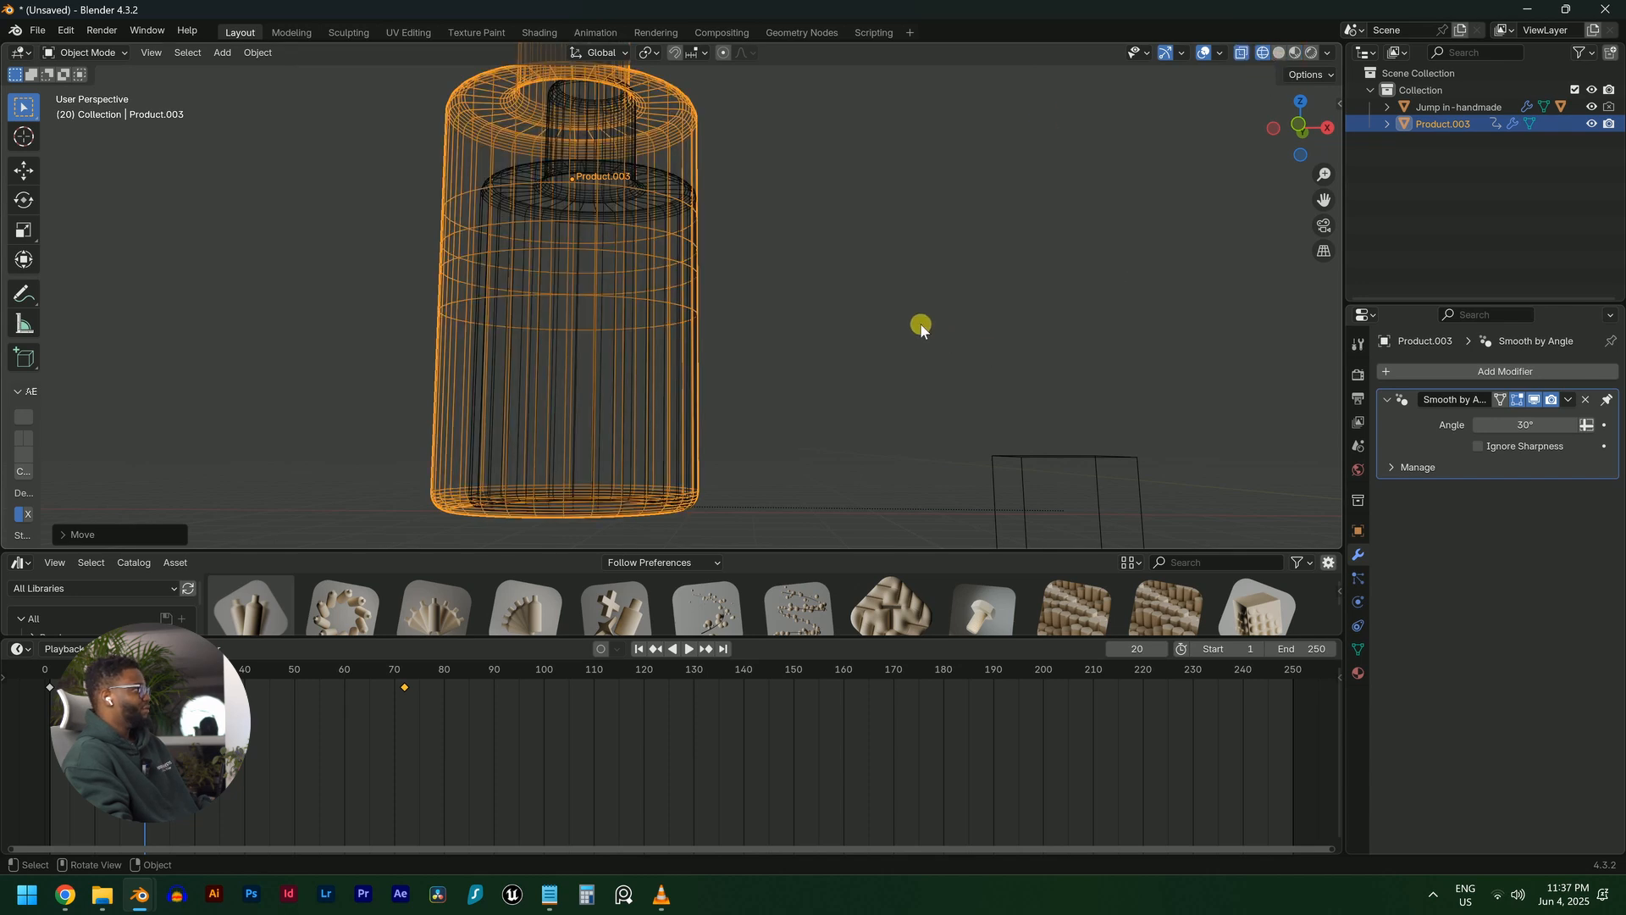
scroll(489, 180, down, 3)
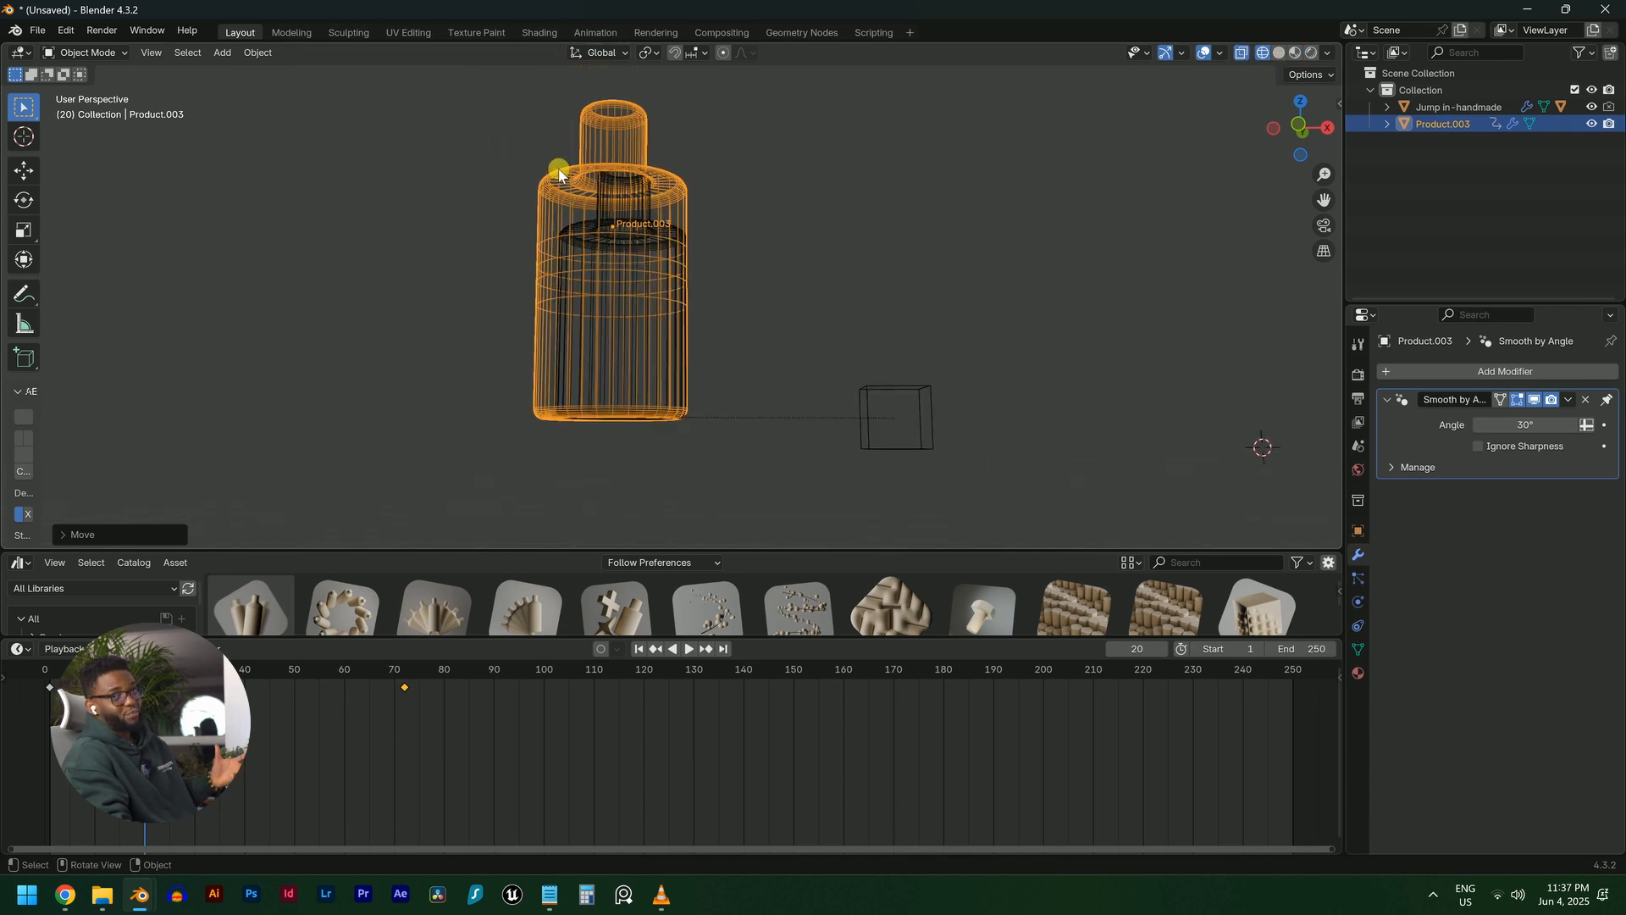
scroll(577, 193, up, 4)
scroll(588, 152, down, 2)
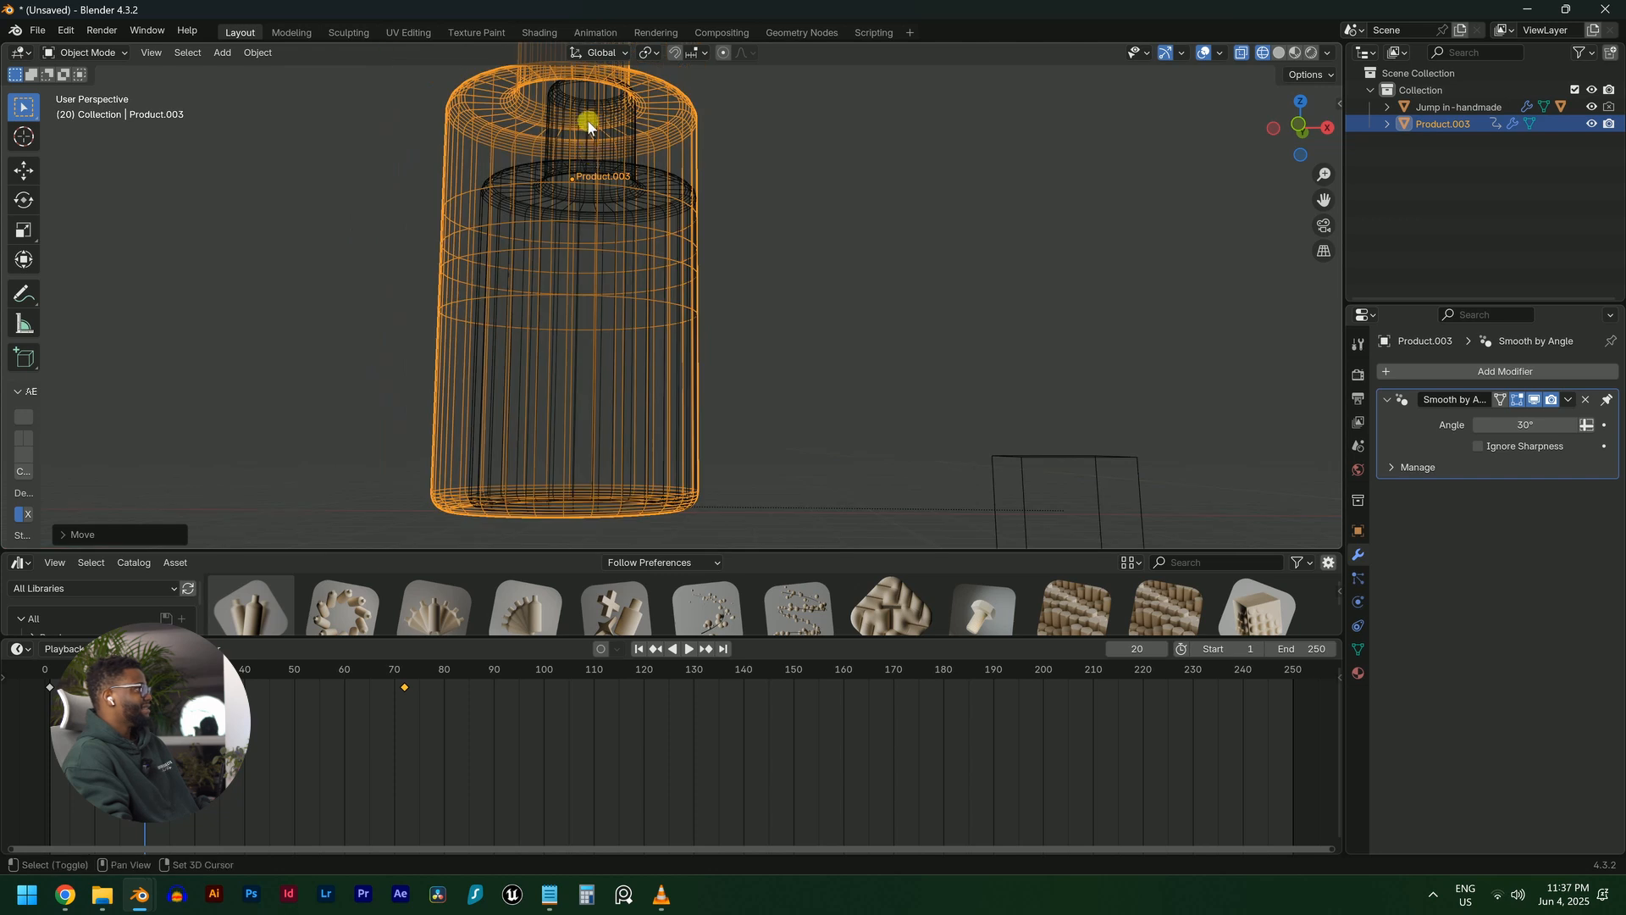
shift+click(521, 164)
key(ctrl+p)
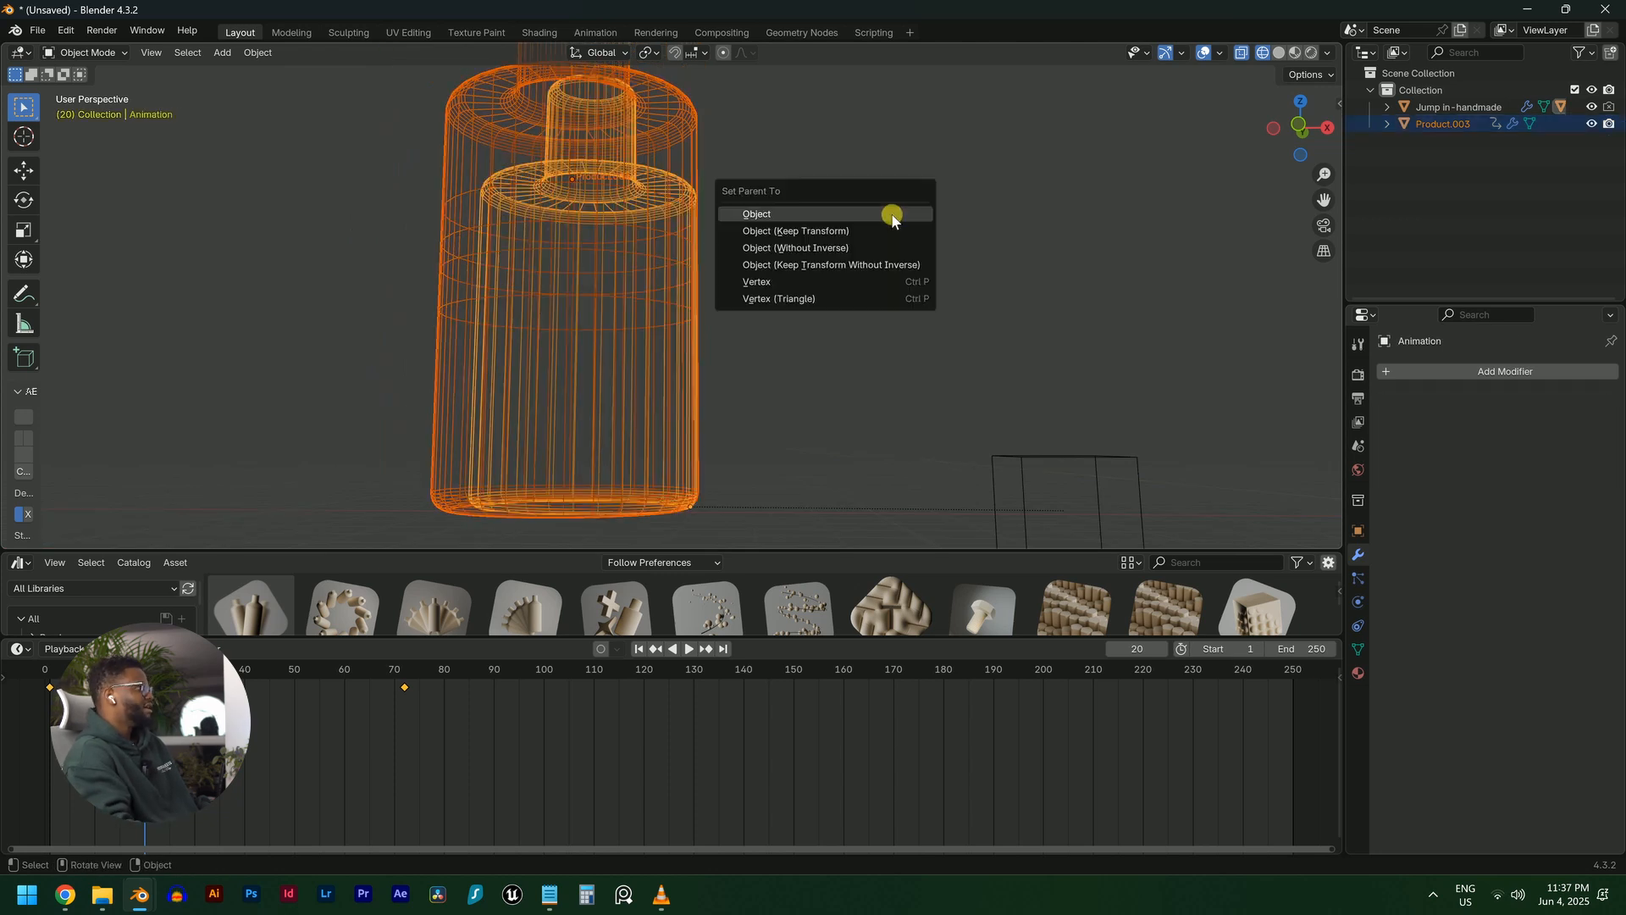
click(891, 216)
Play the parented bottle's jump-in animation from the start in Material Preview shading to check its motion
scroll(907, 315, down, 5)
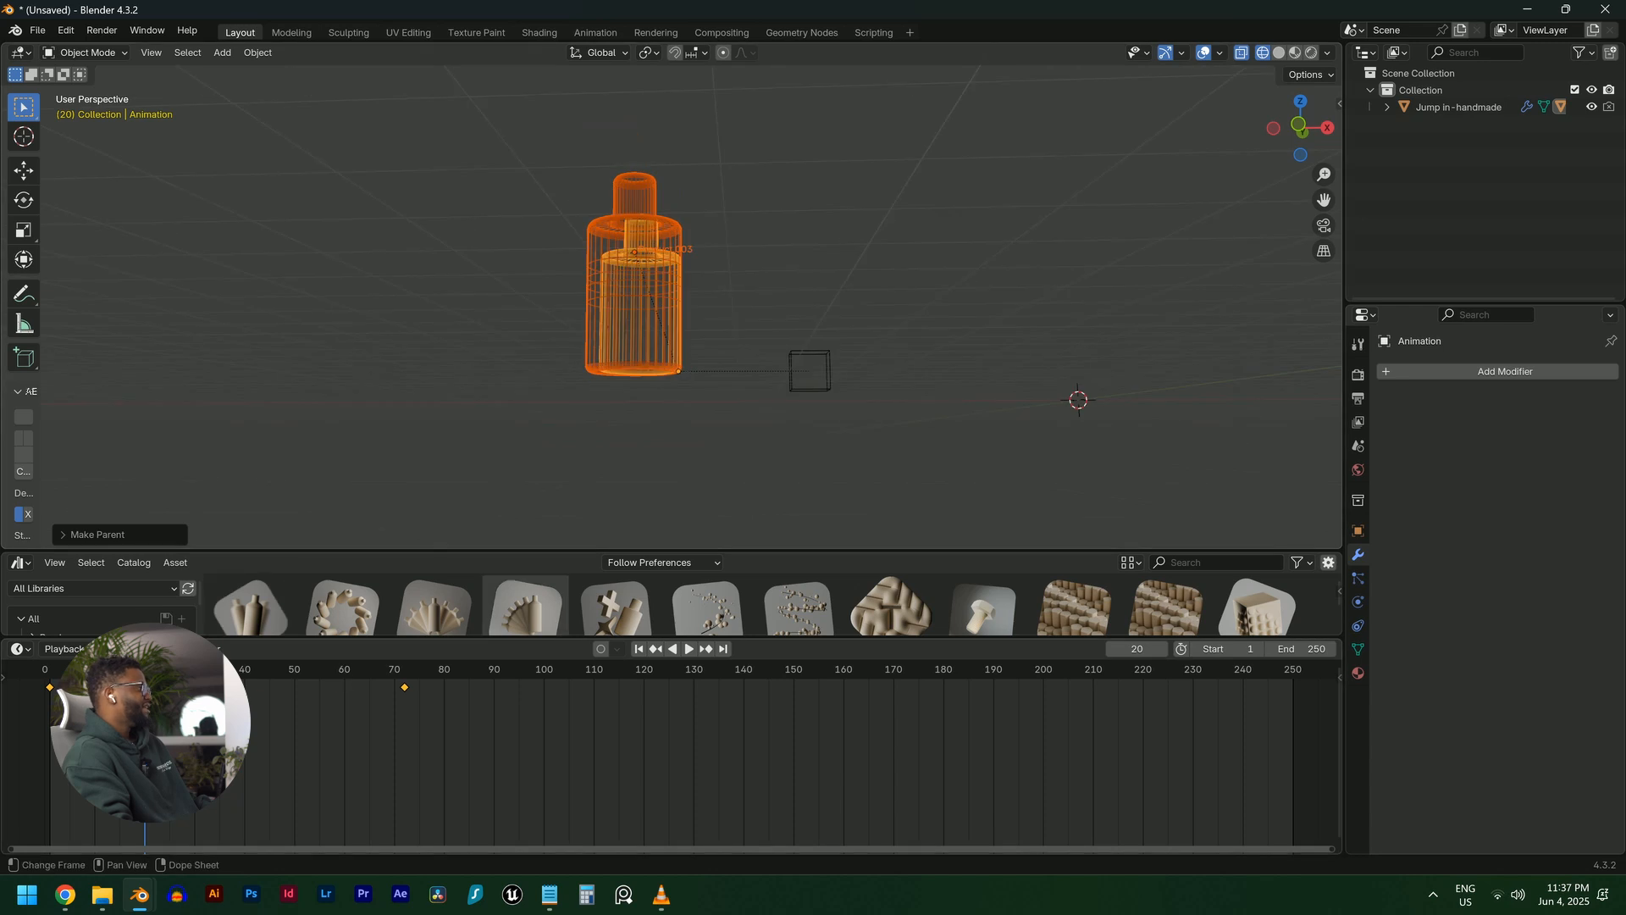
click(27, 665)
key(space)
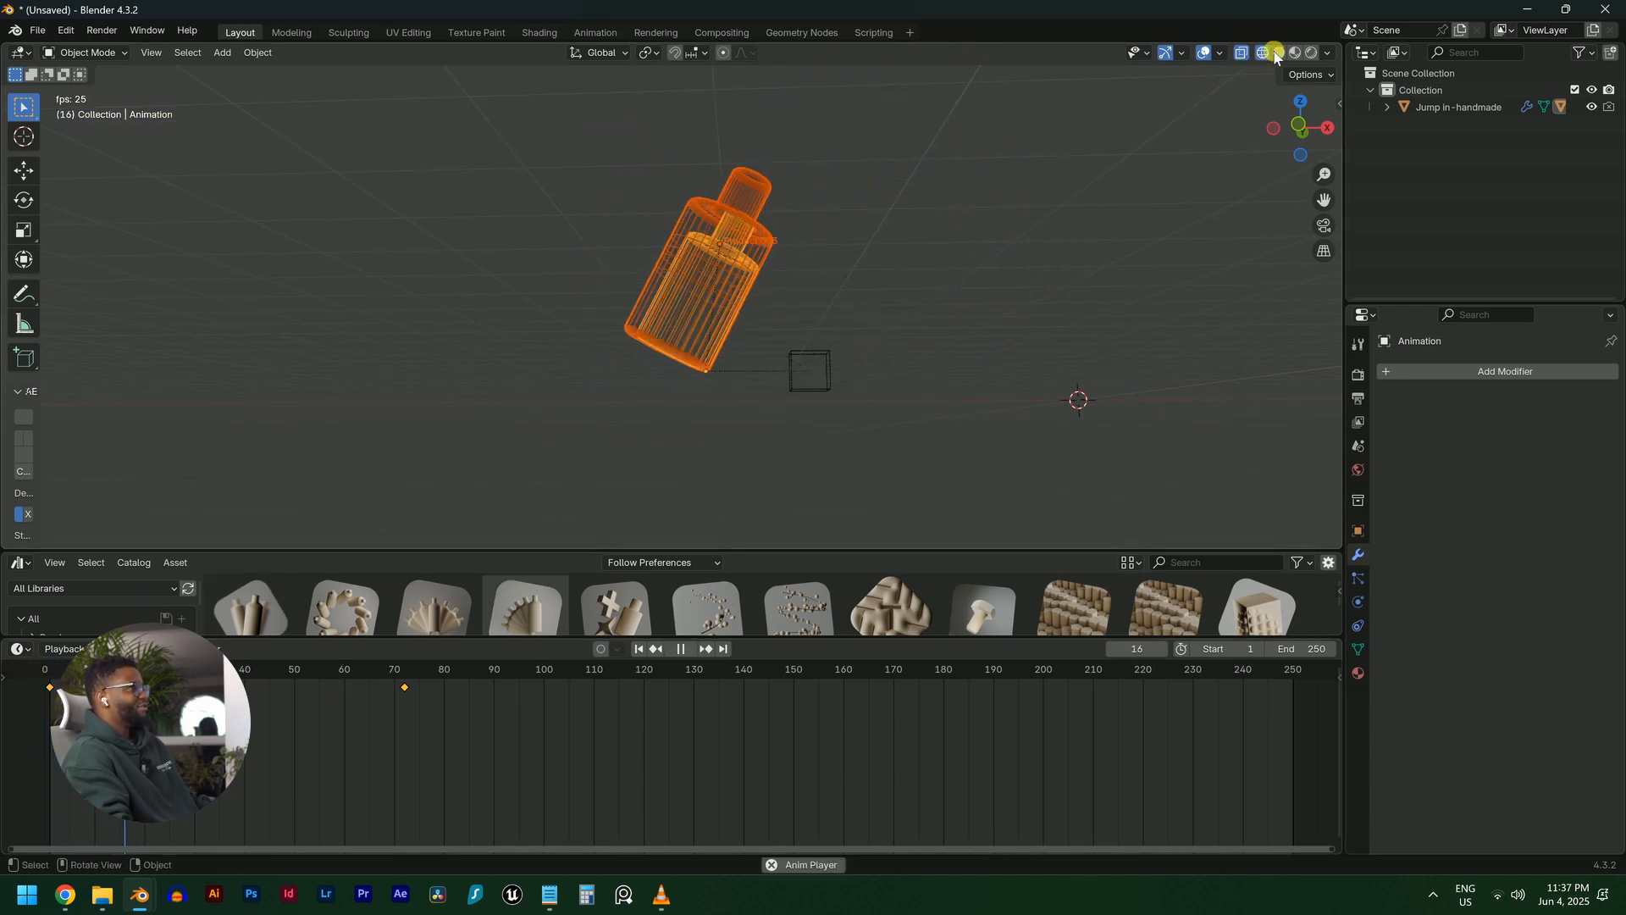
click(1295, 53)
scroll(690, 351, up, 3)
key(shift+Left)
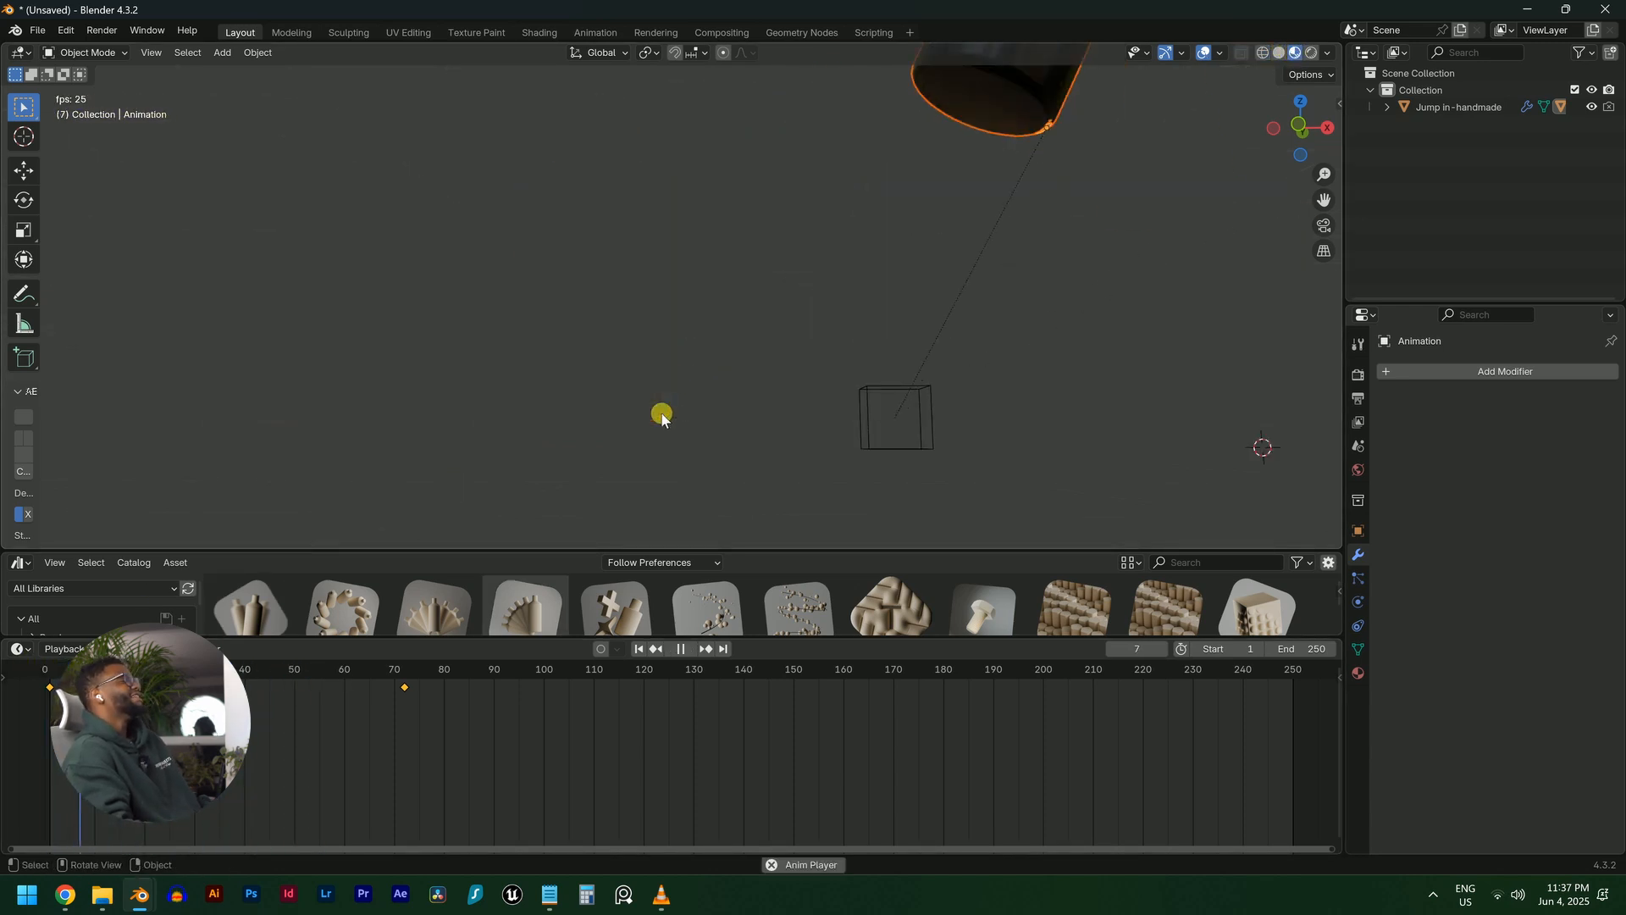
scroll(563, 445, down, 5)
scroll(652, 408, up, 4)
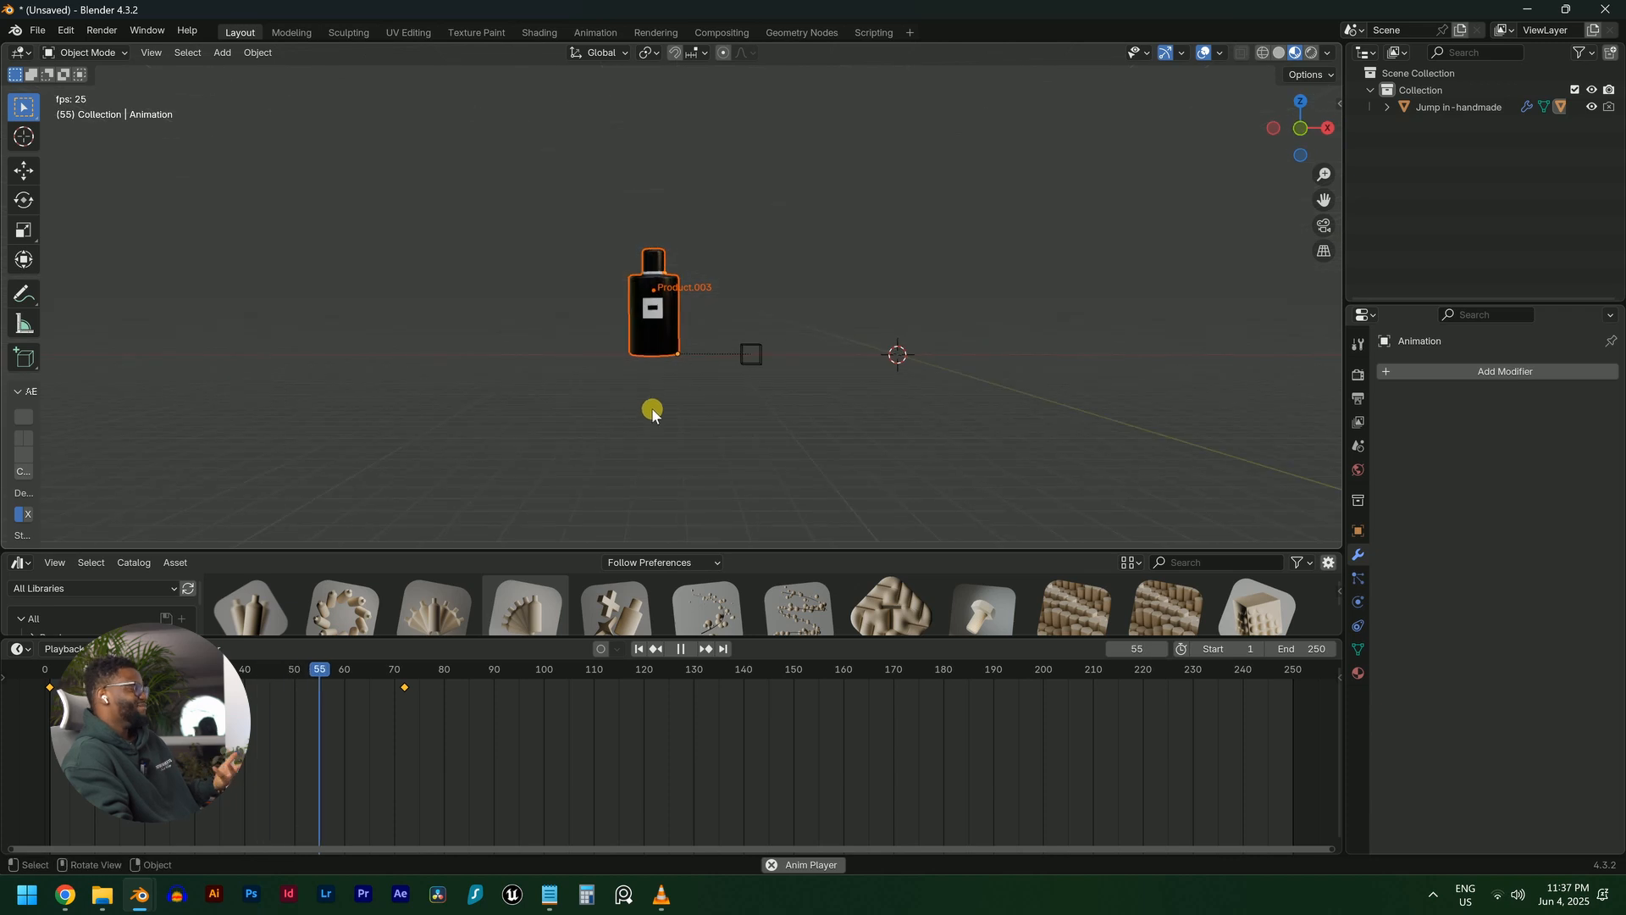
key(shift+Left)
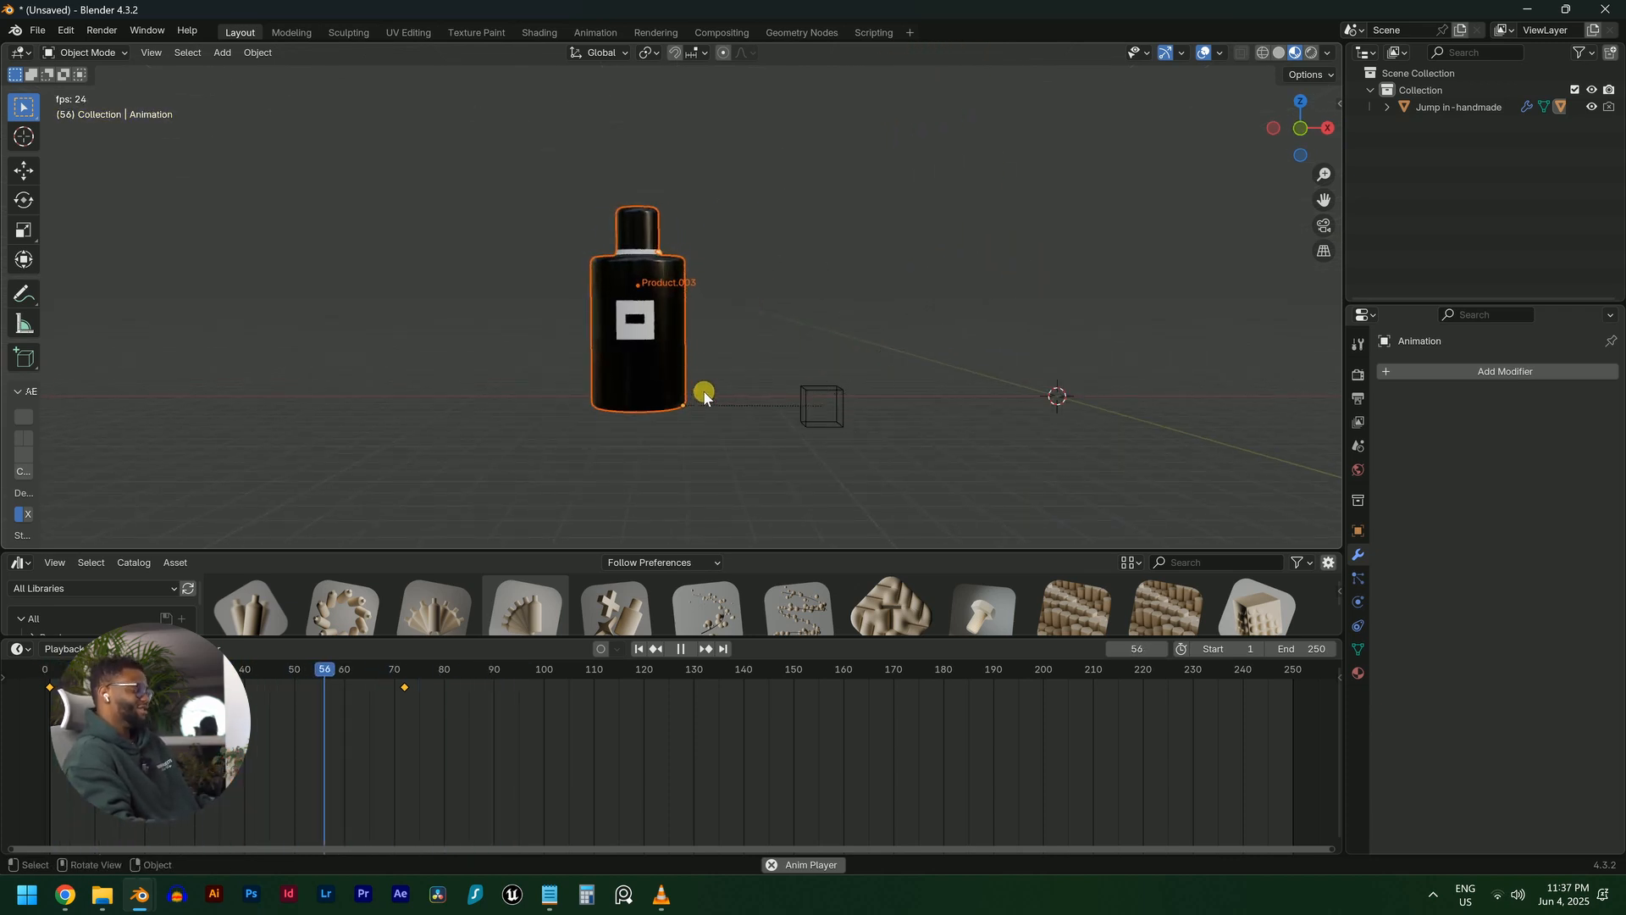
key(Escape)
Hide the Animation placeholder under Jump in-handmade in the viewport and play the animation with only the product bottle showing
click(657, 352)
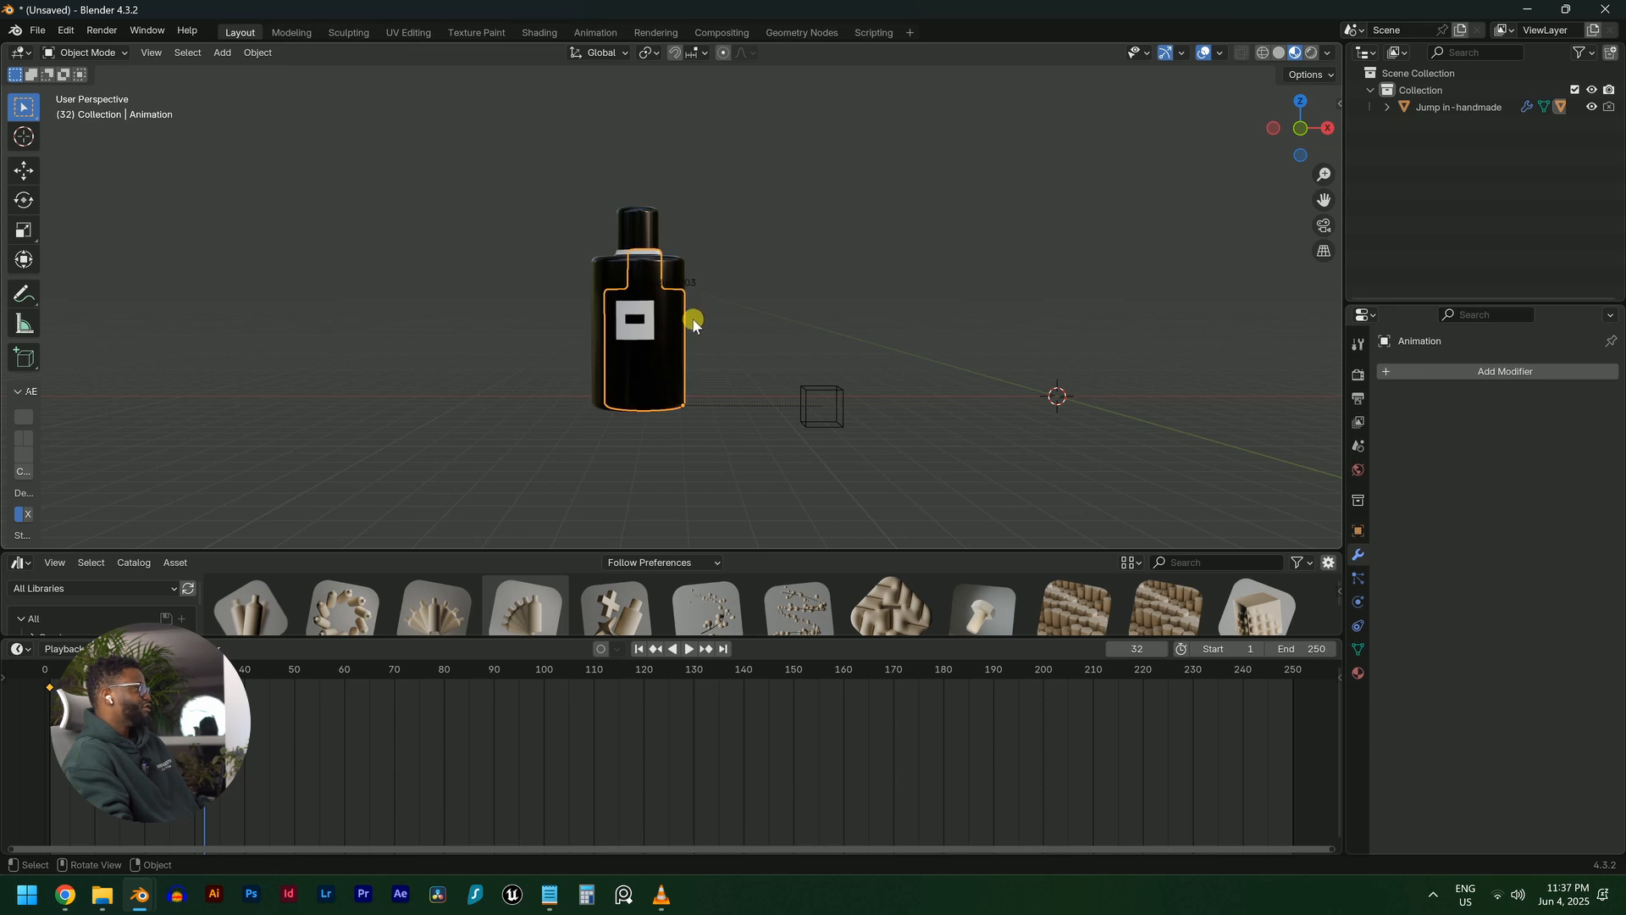
click(1571, 118)
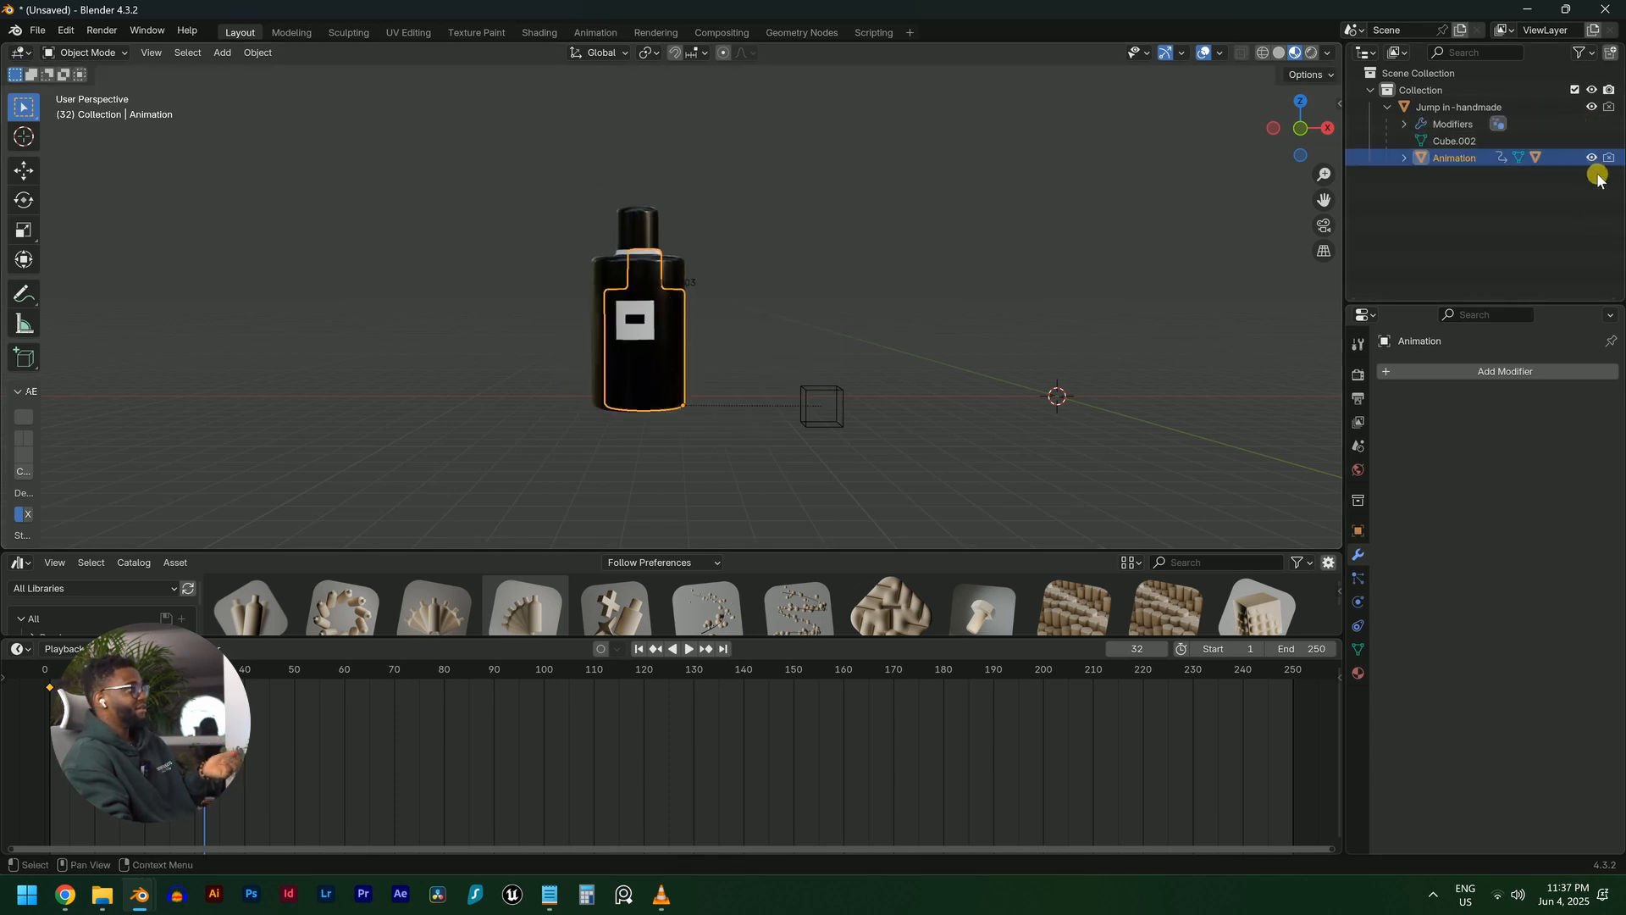
click(1592, 157)
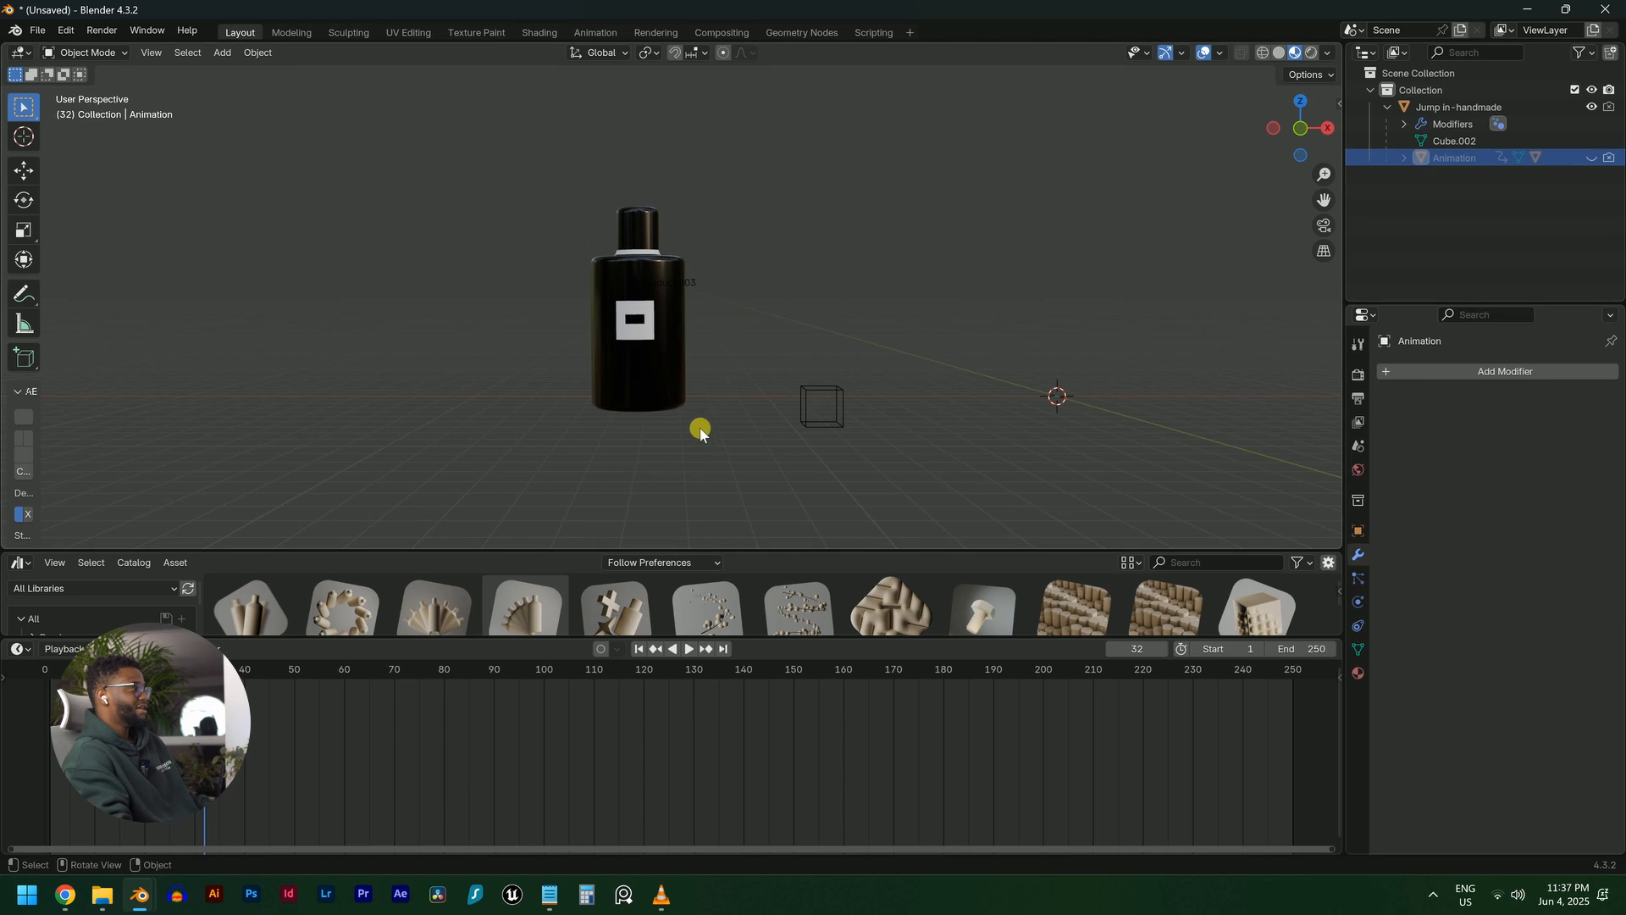
key(space)
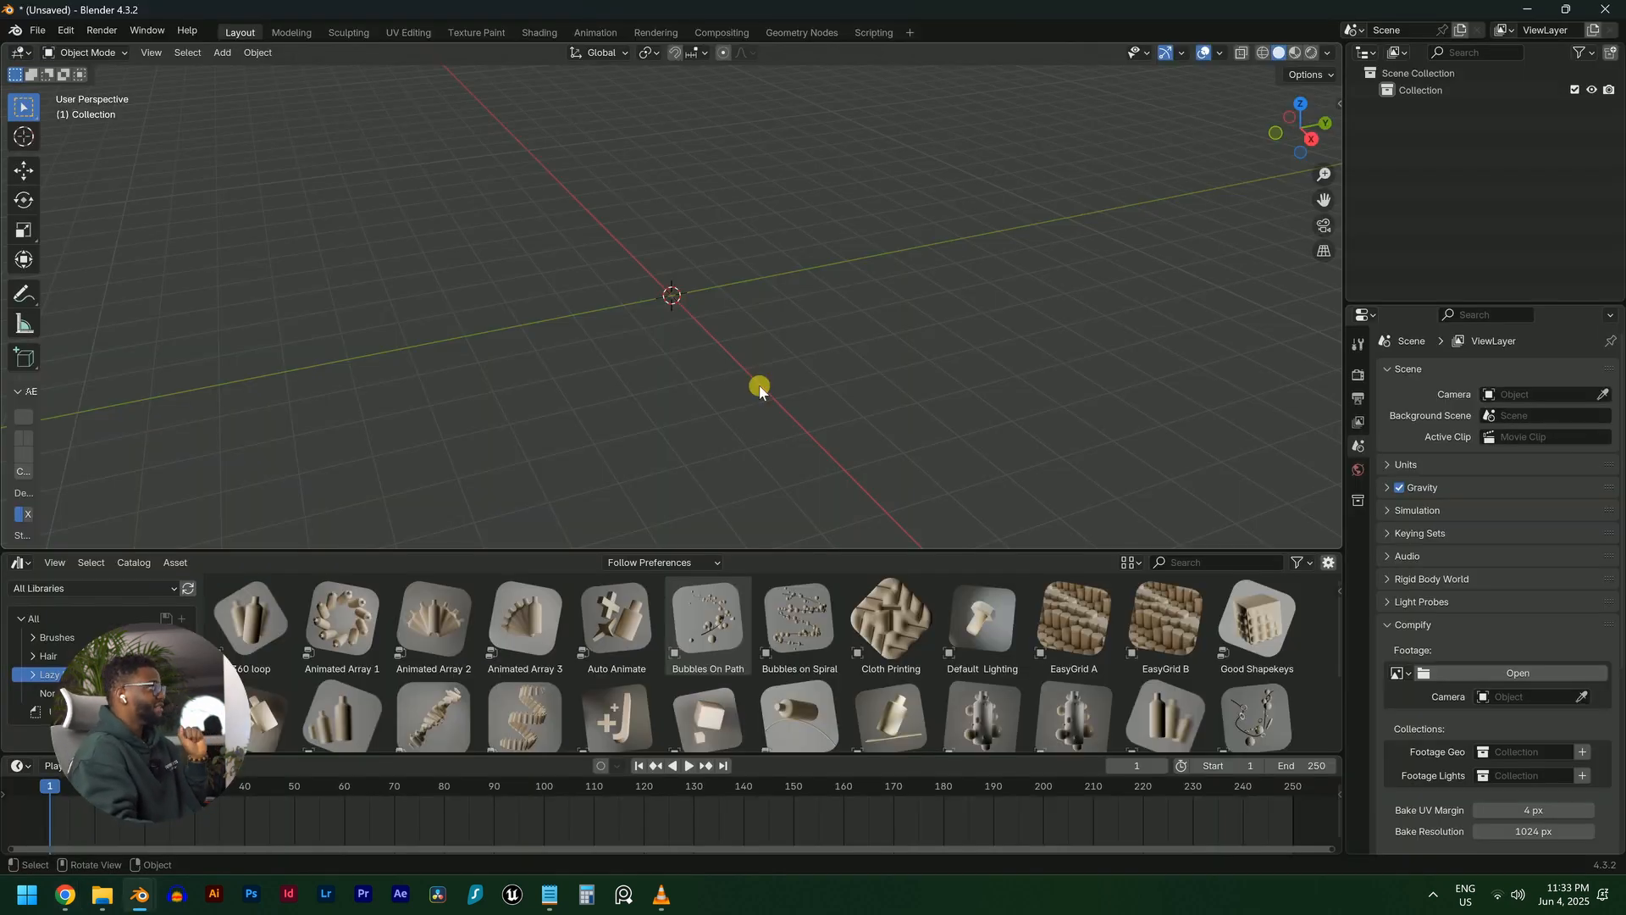
Examine the asset library entry in the File Paths preferences and browse the Lazy Motion Library assets
click(68, 31)
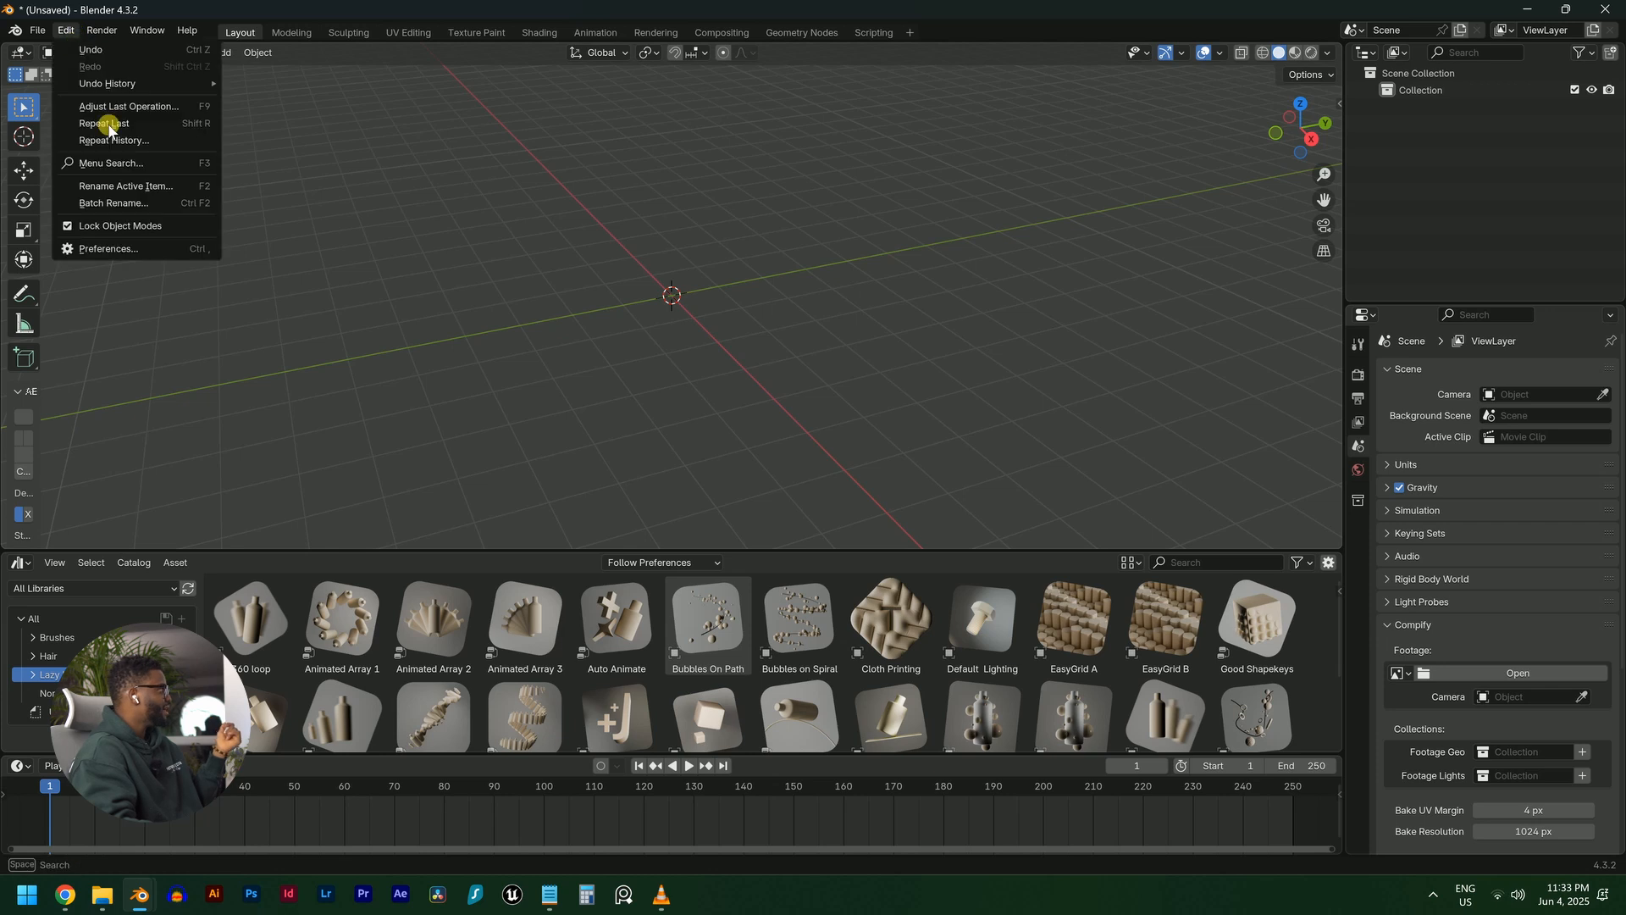
click(134, 247)
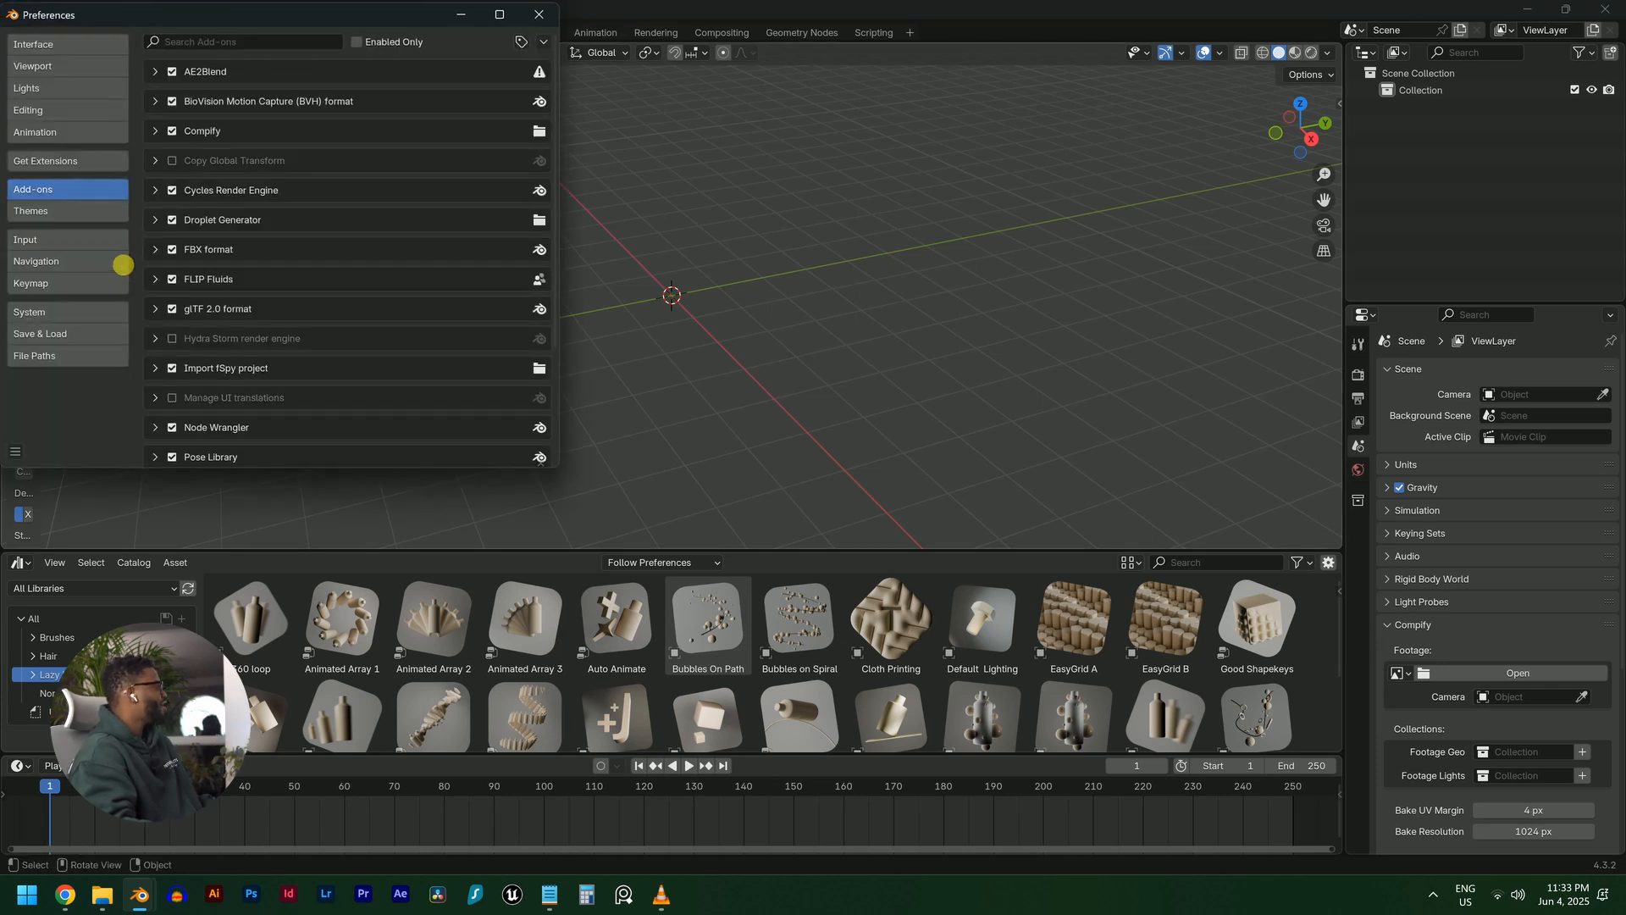
click(86, 356)
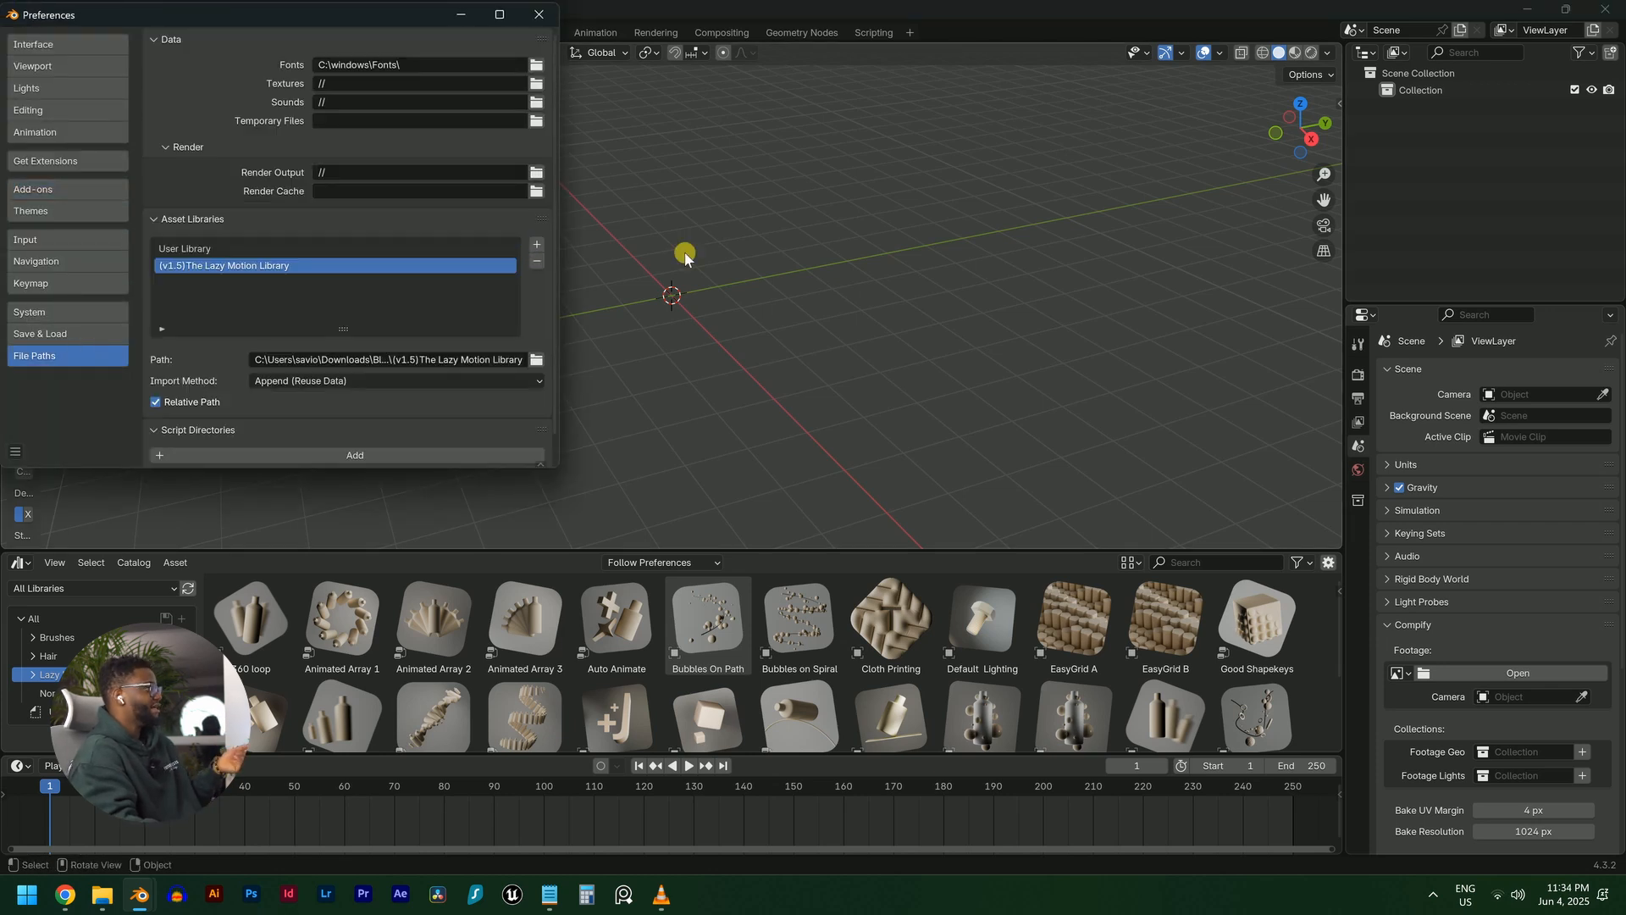
click(756, 262)
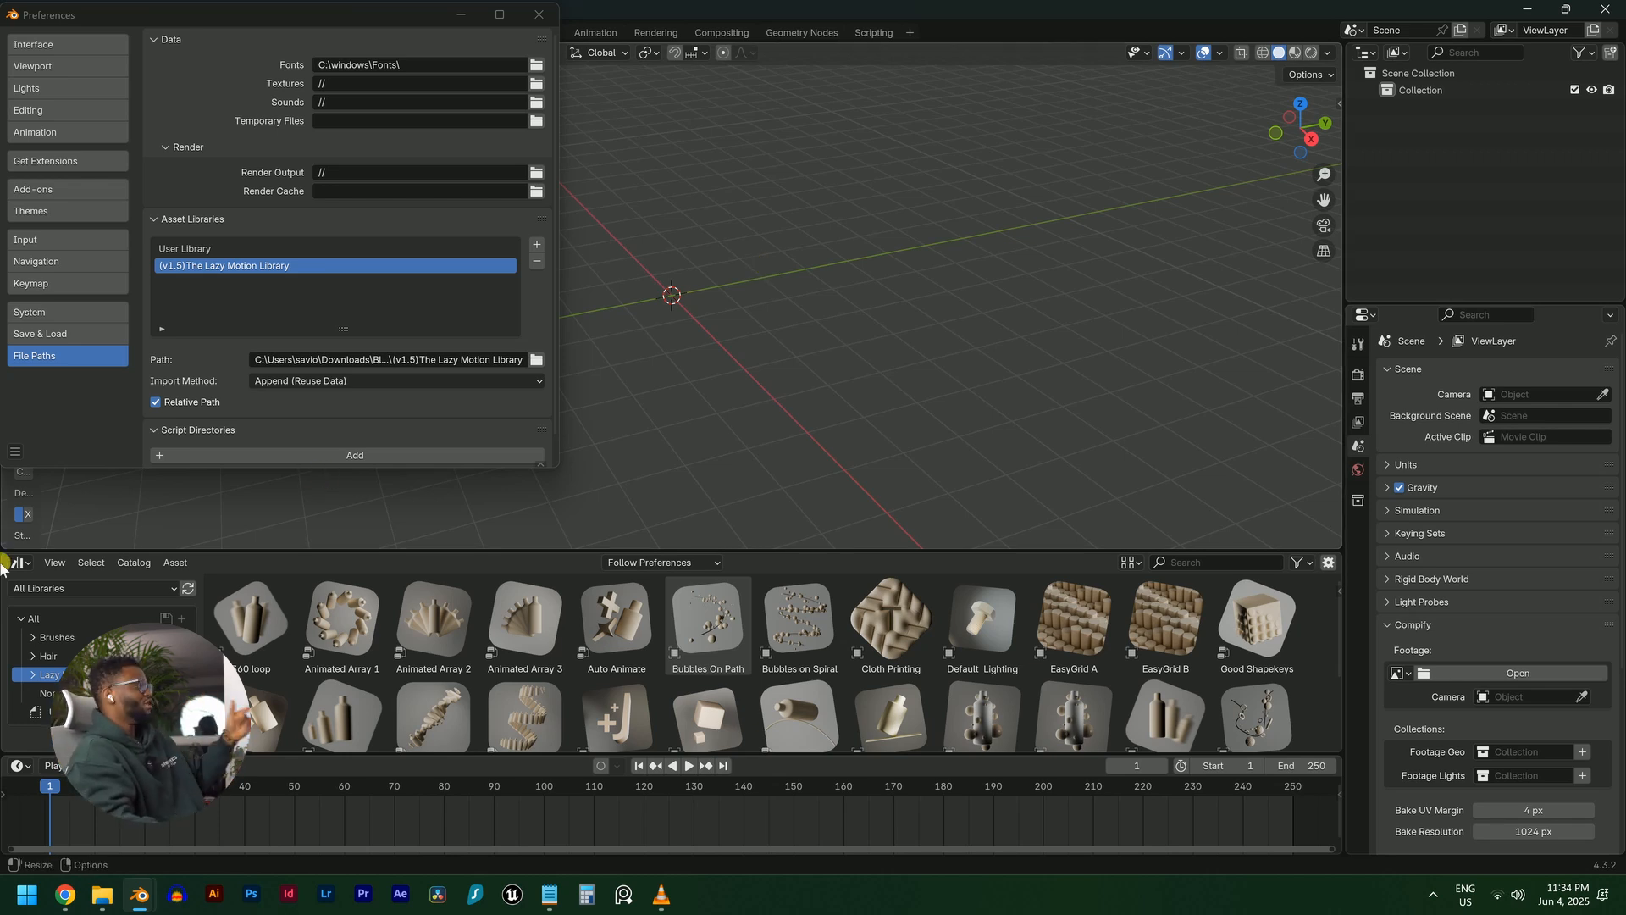
scroll(479, 653, down, 3)
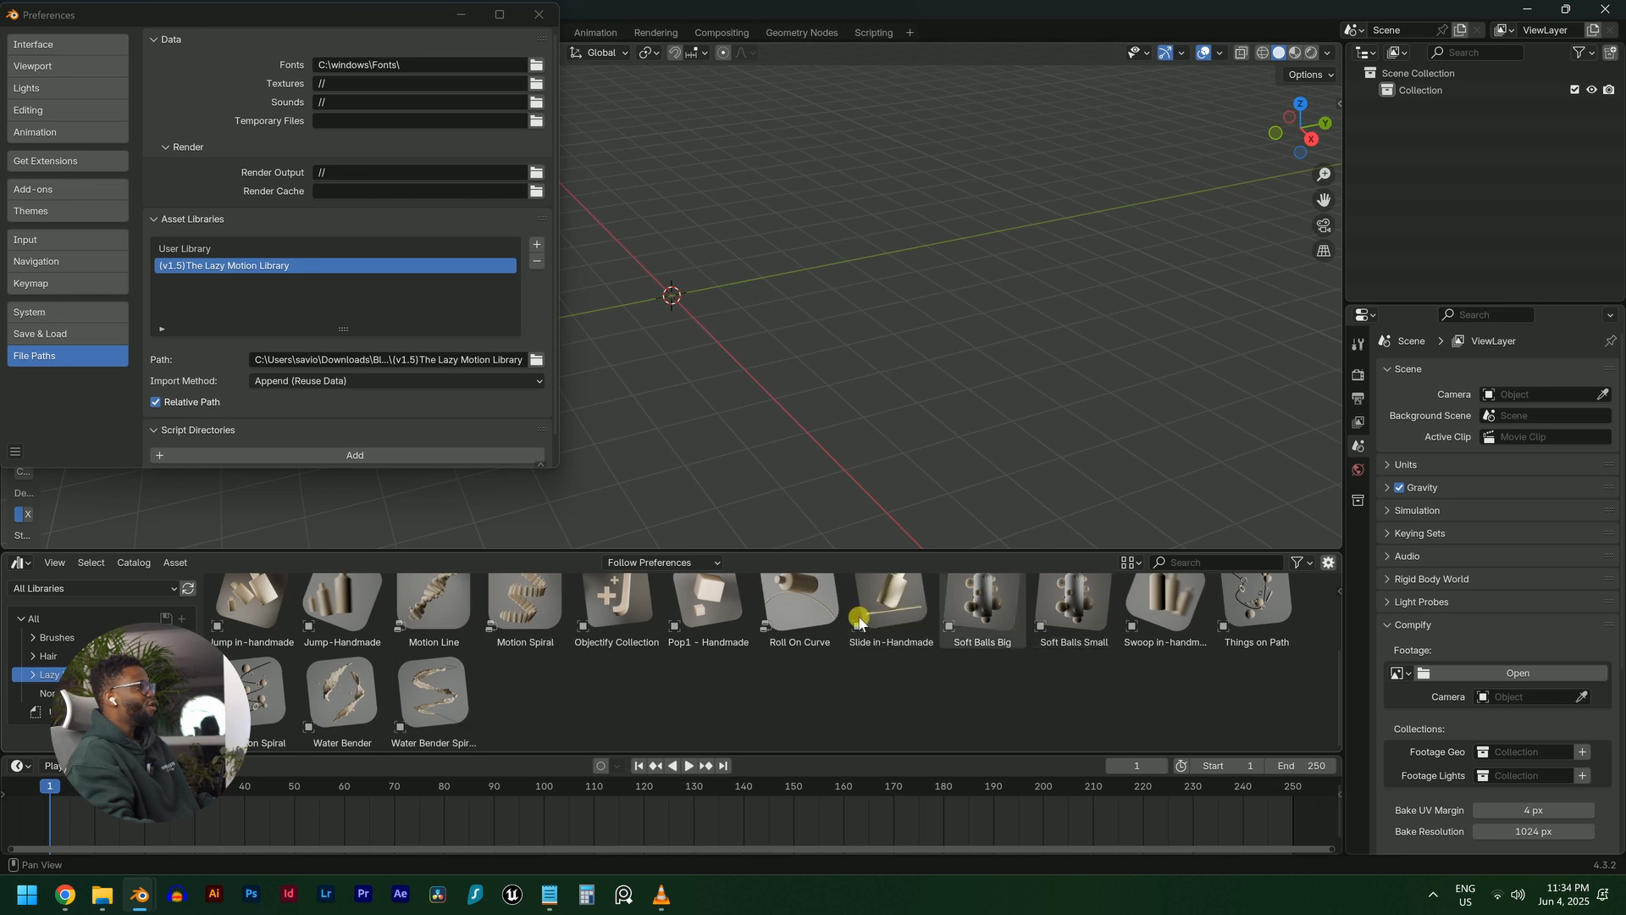
scroll(962, 664, up, 3)
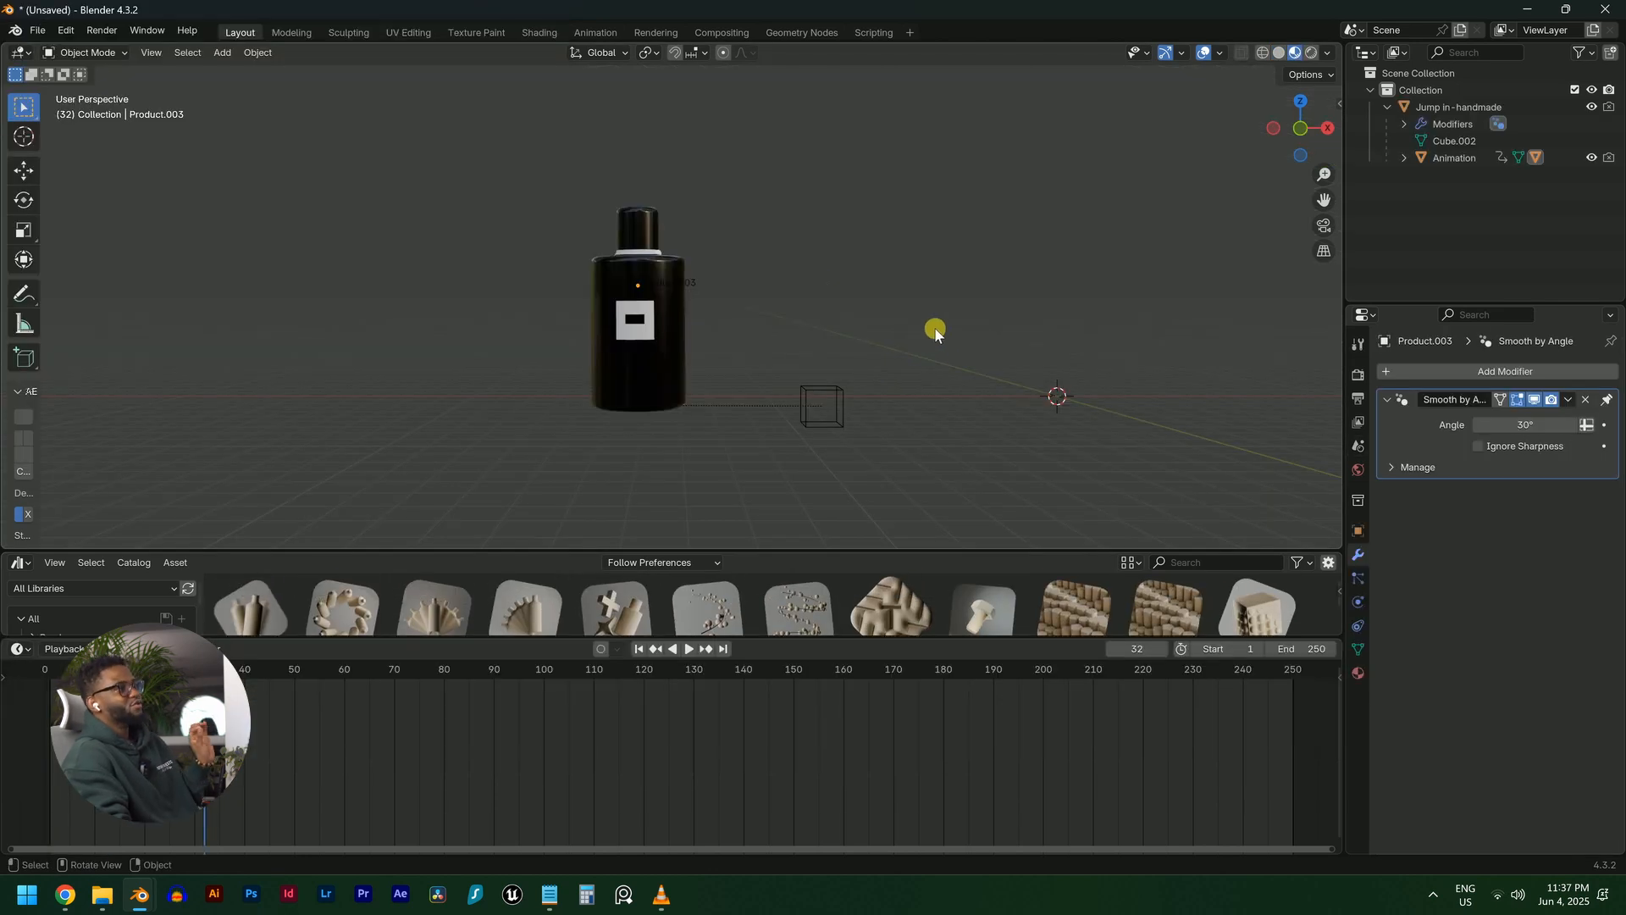
Try moving the Jump in-handmade control cube to carry the product bottle along with it
click(825, 396)
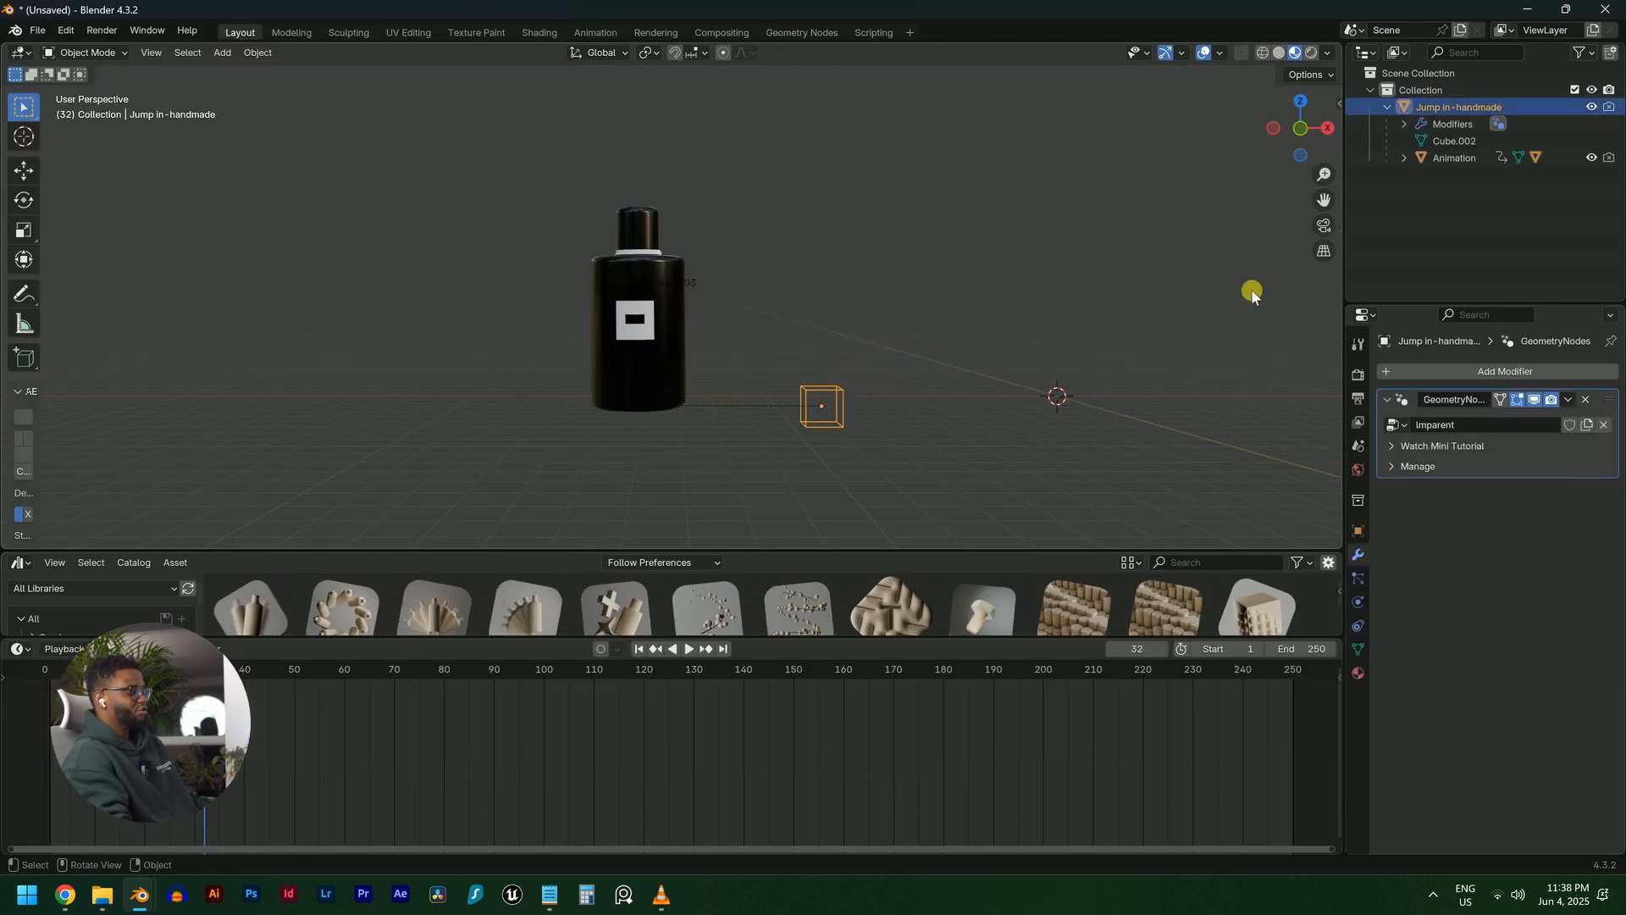
key(g)
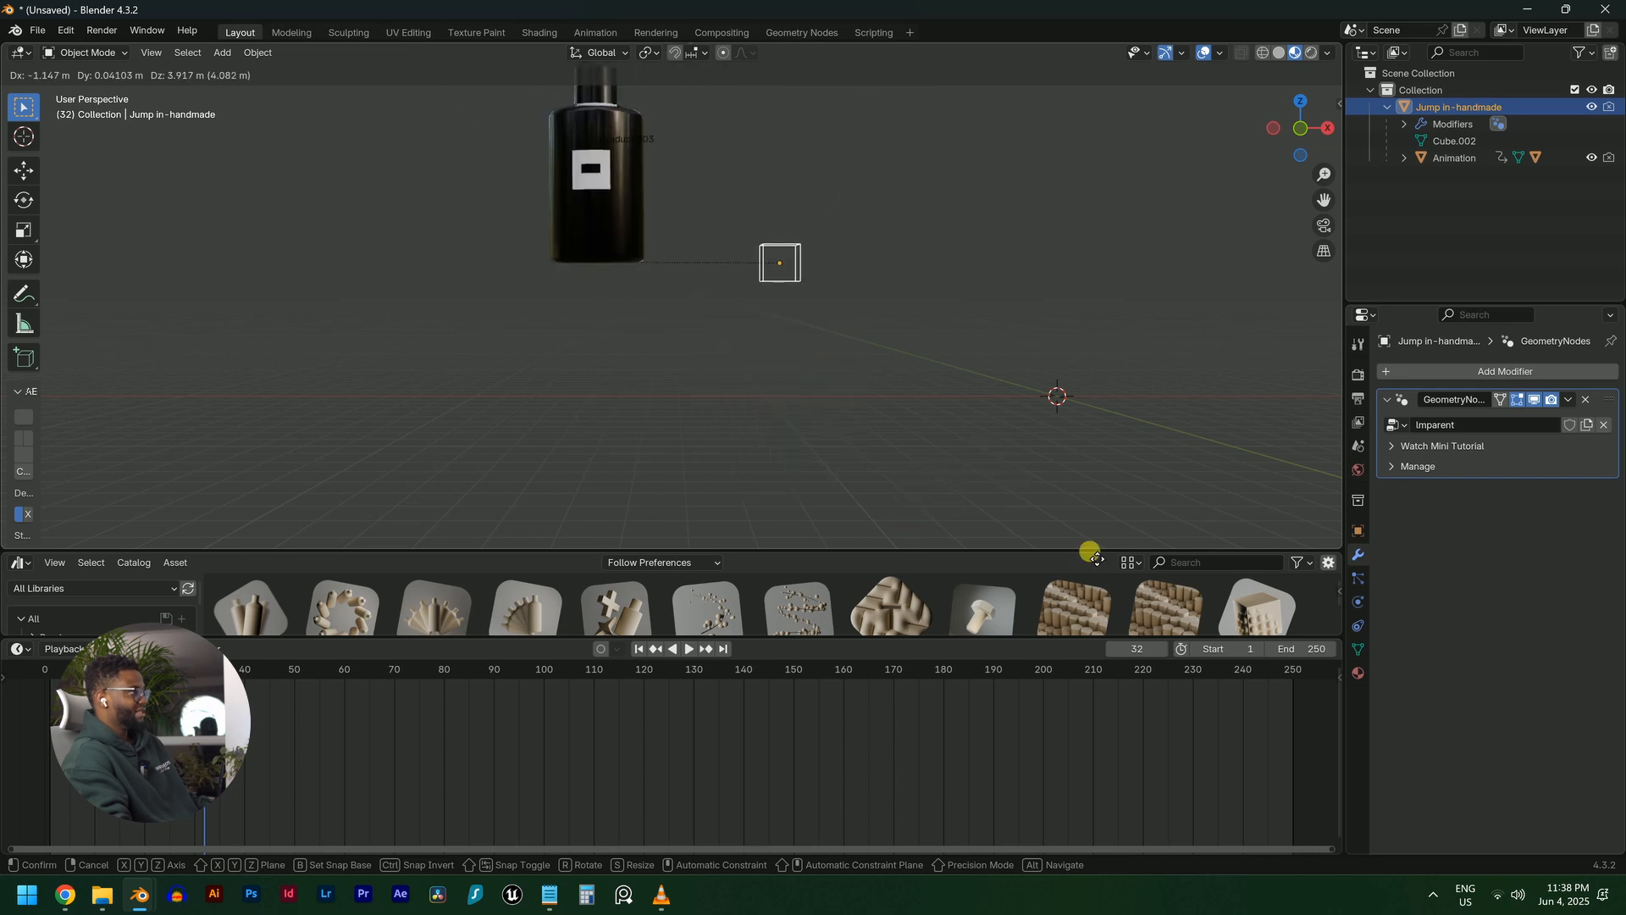
click(923, 184)
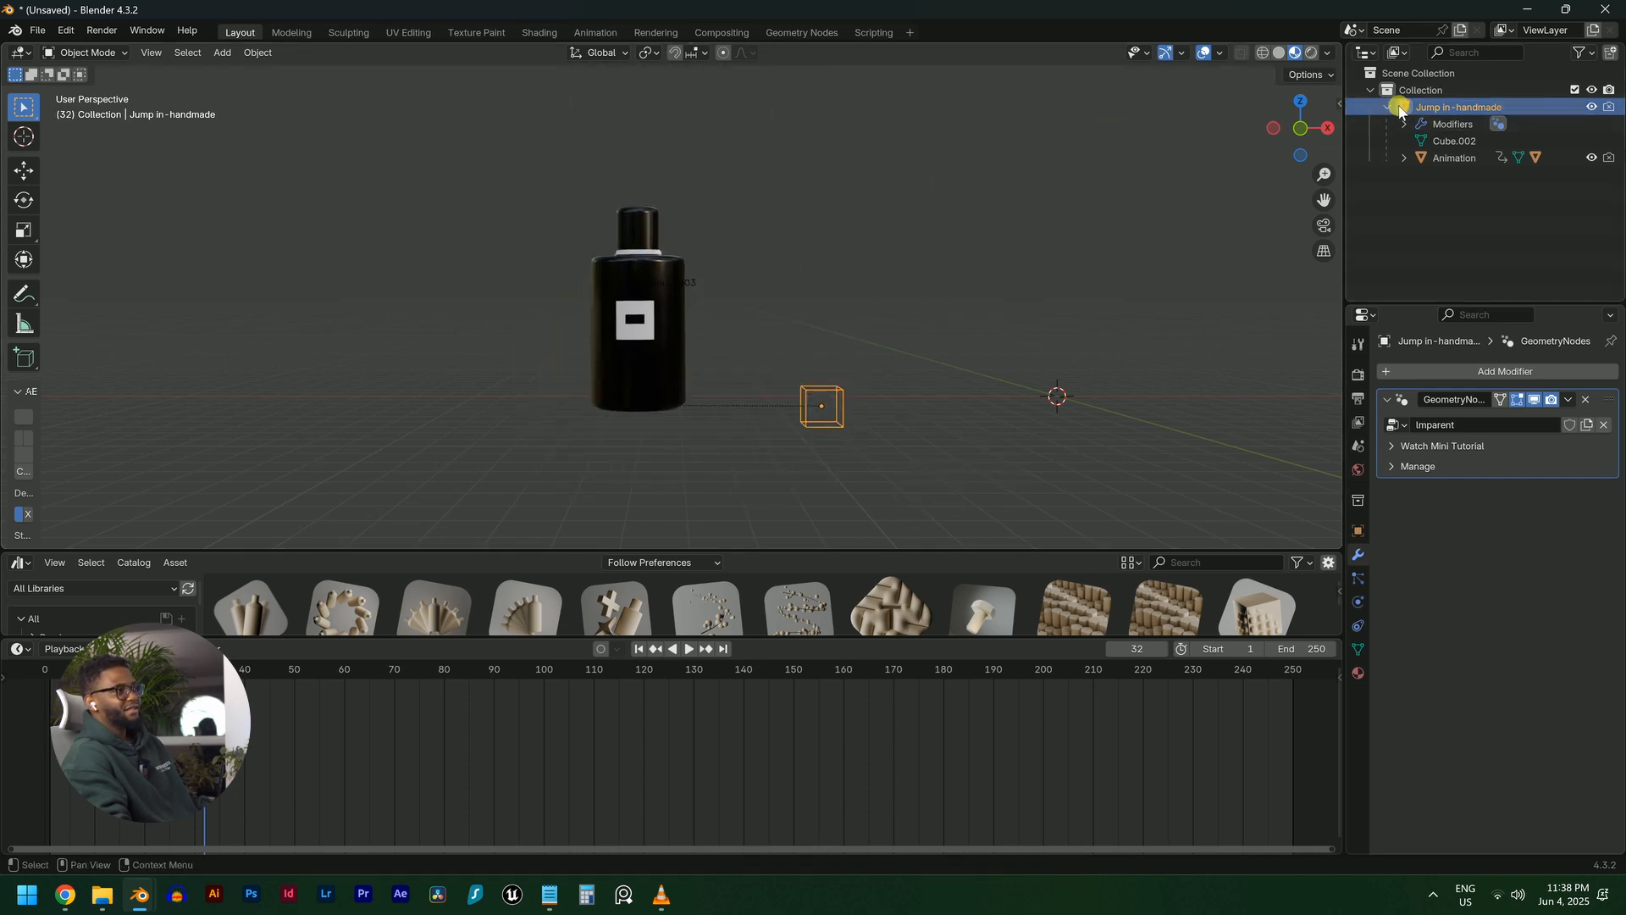
Duplicate the whole Jump in-handmade hierarchy with its bottle and place the copy about 4.4 m along the X axis
double_click(1402, 108)
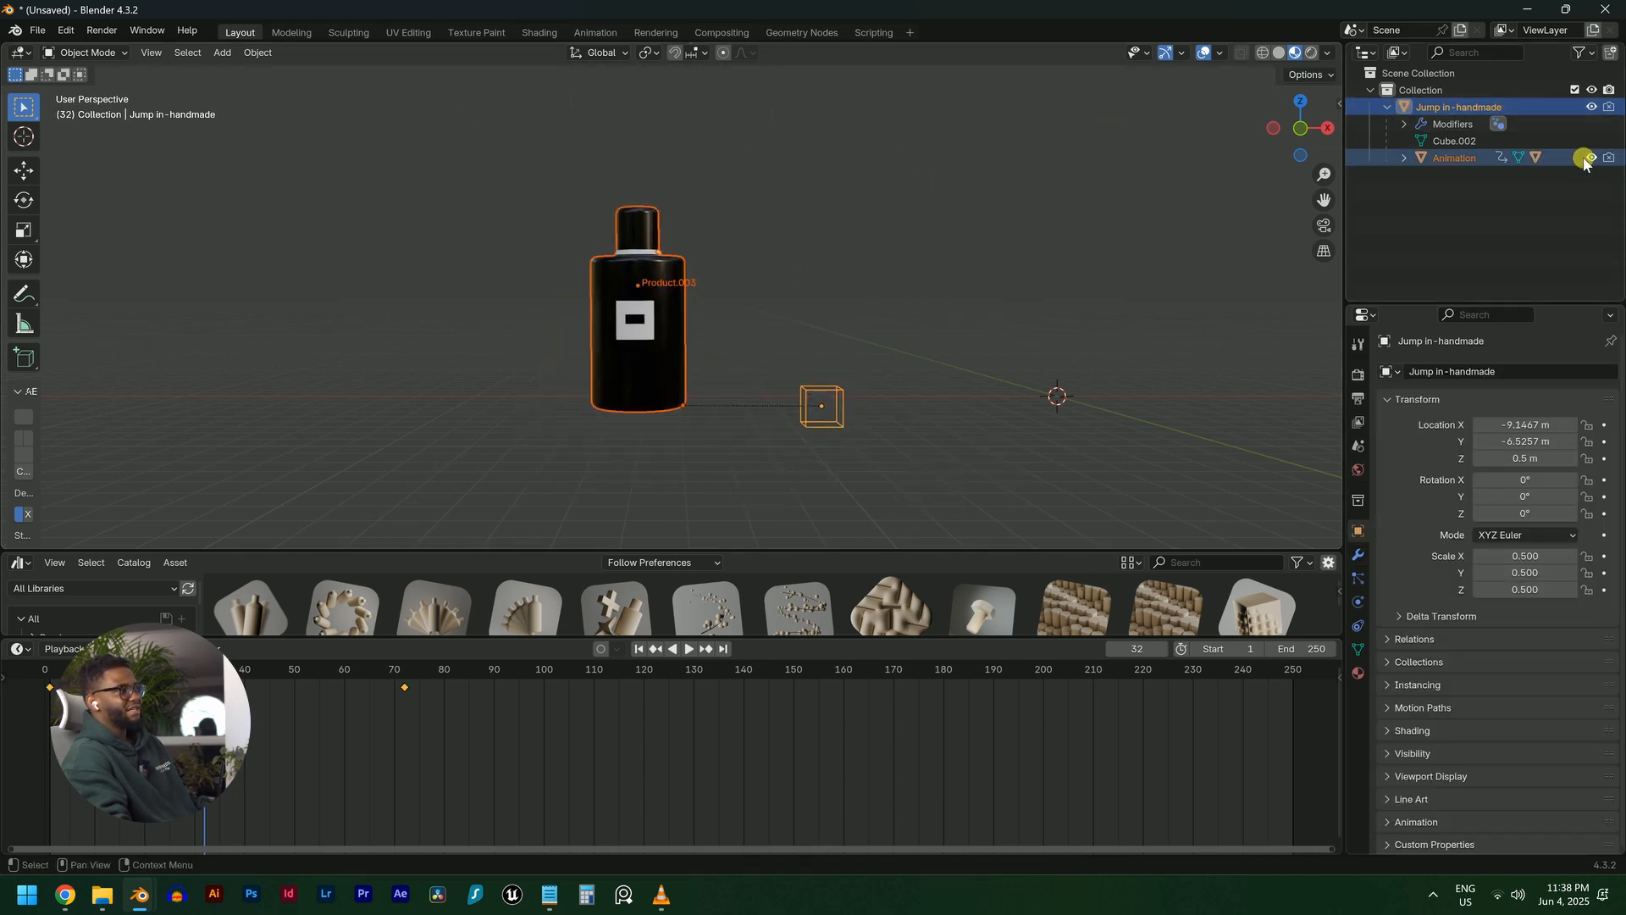
key(shift+d)
key(x)
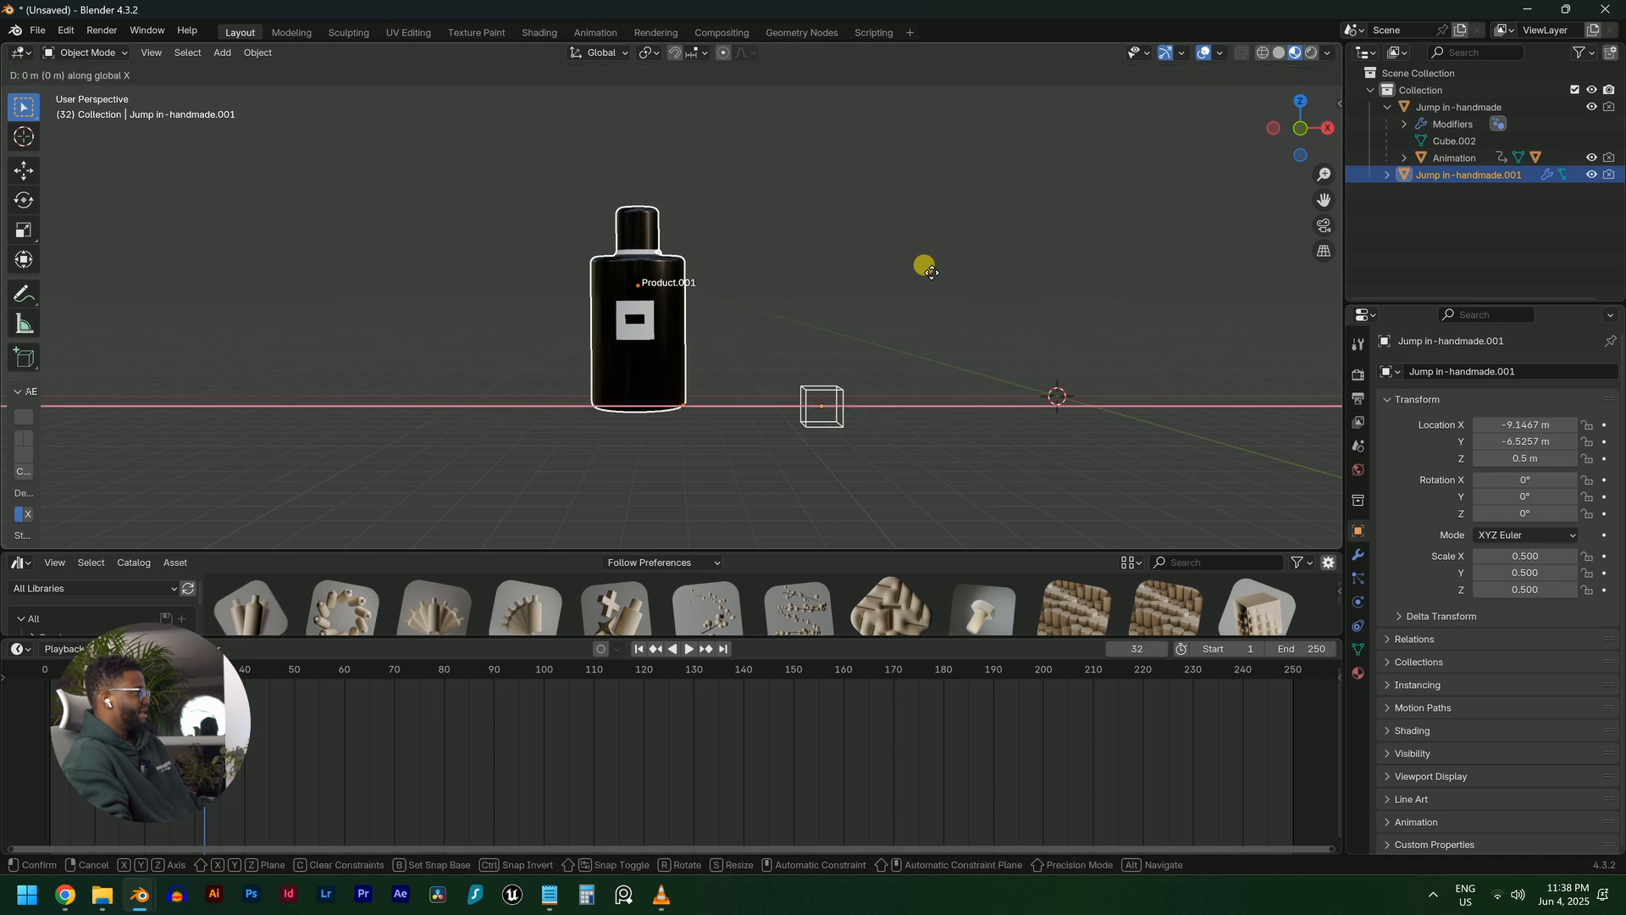
click(1081, 287)
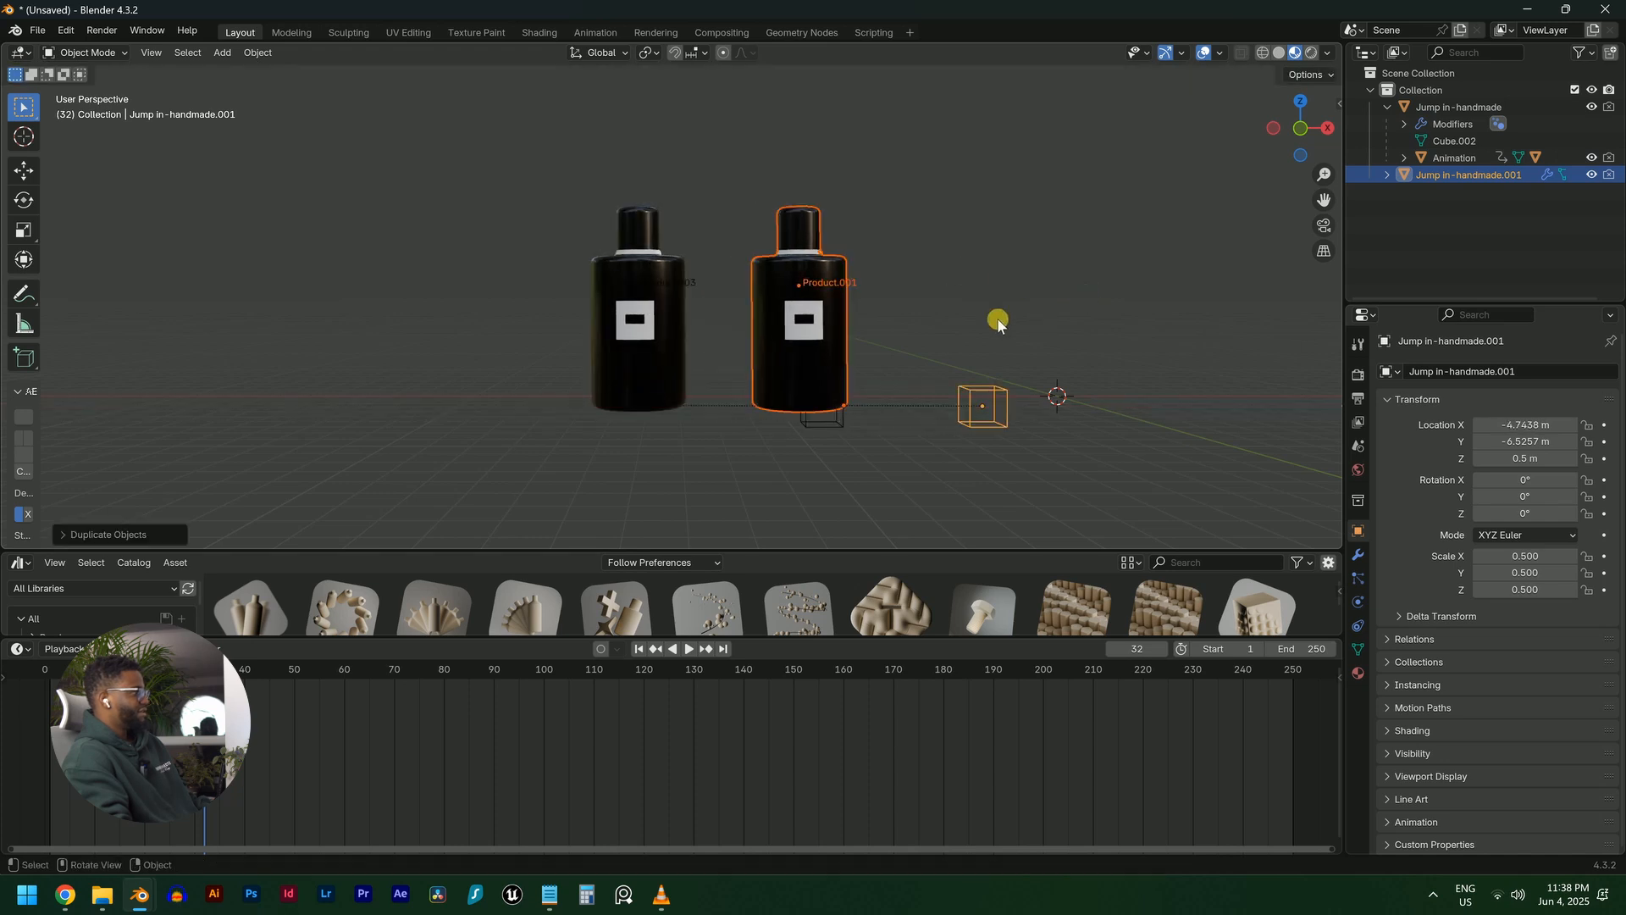
Play the original and duplicated bottles' jump-in animations together to compare their timing
scroll(994, 320, up, 2)
key(space)
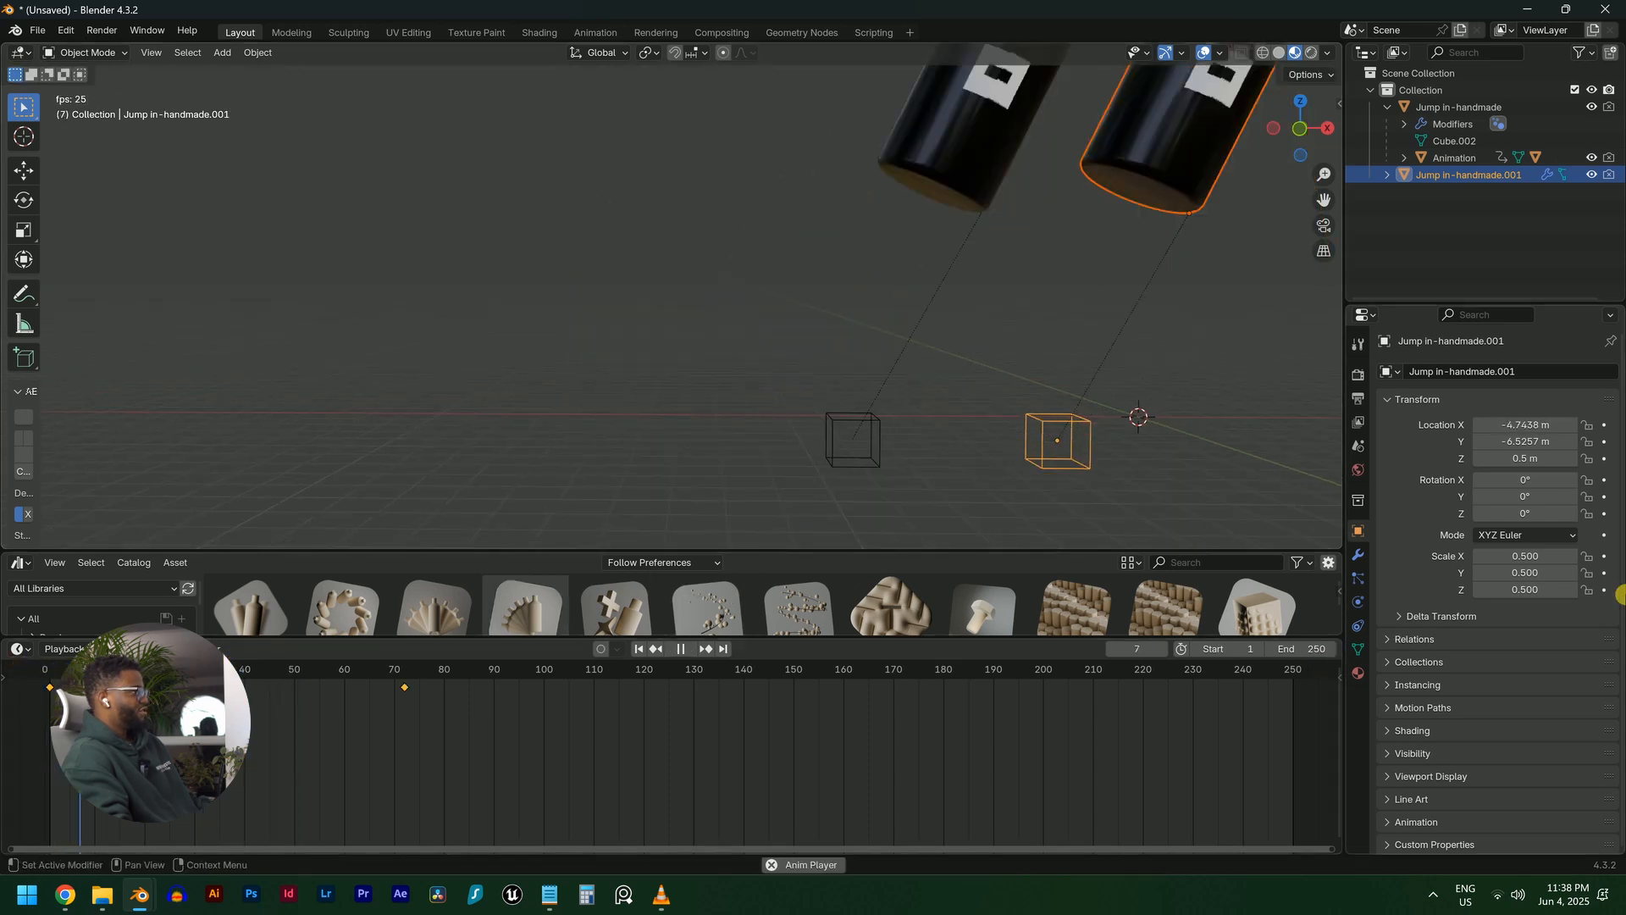
key(space)
Delay the duplicated bottle's jump-in by shifting all keyframes of its Animation.001 placeholder about 4 frames later
click(832, 325)
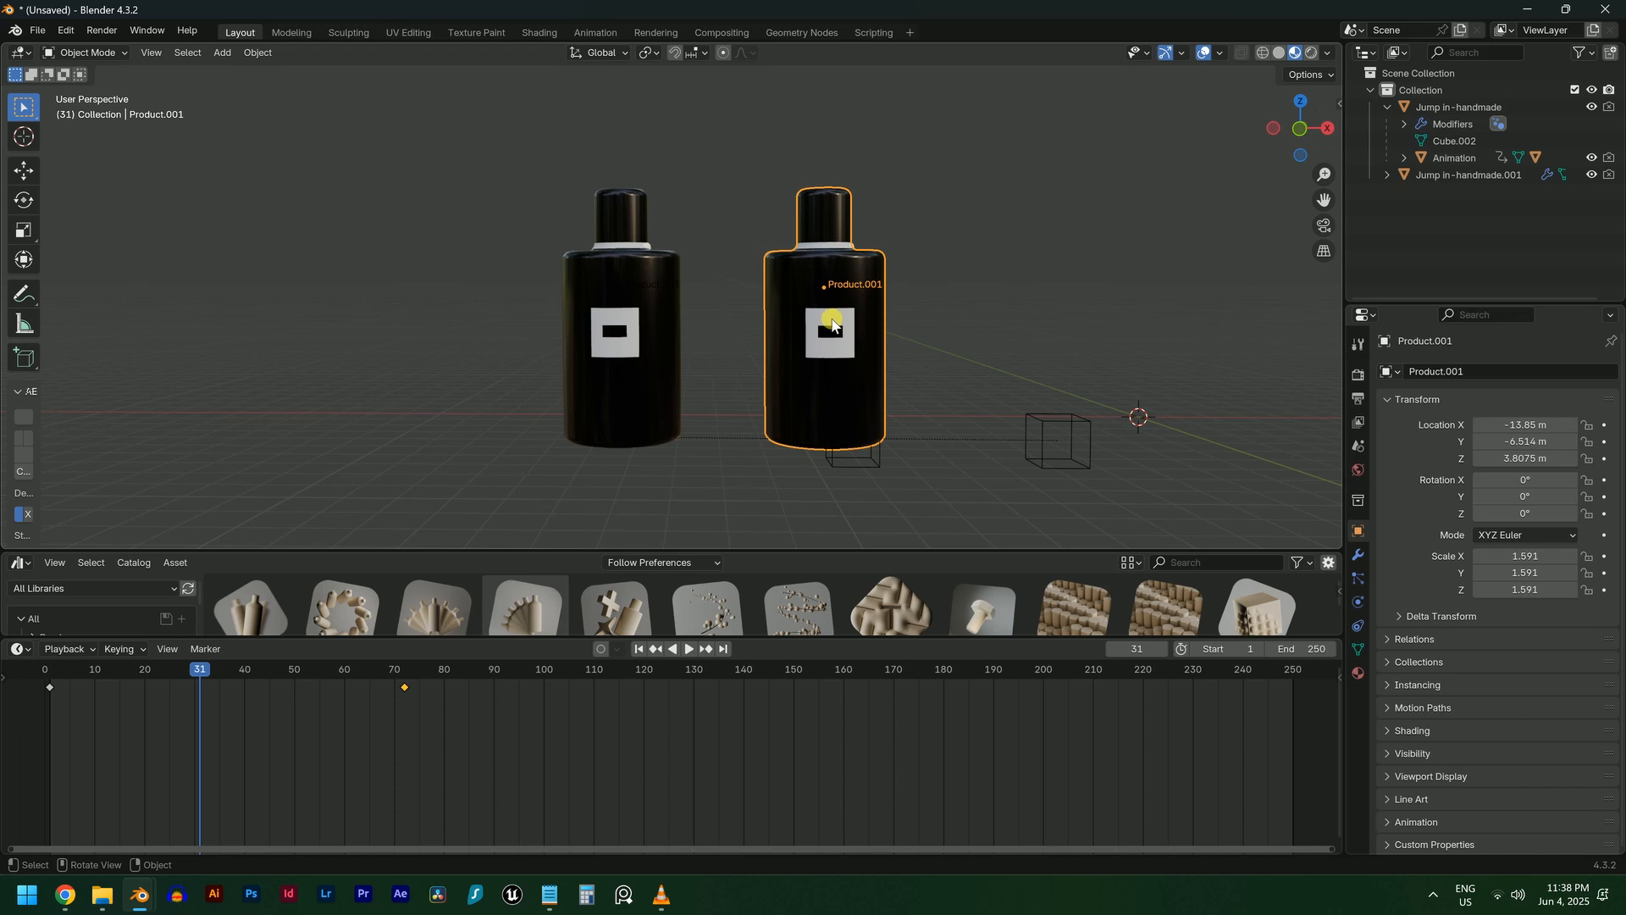
click(835, 324)
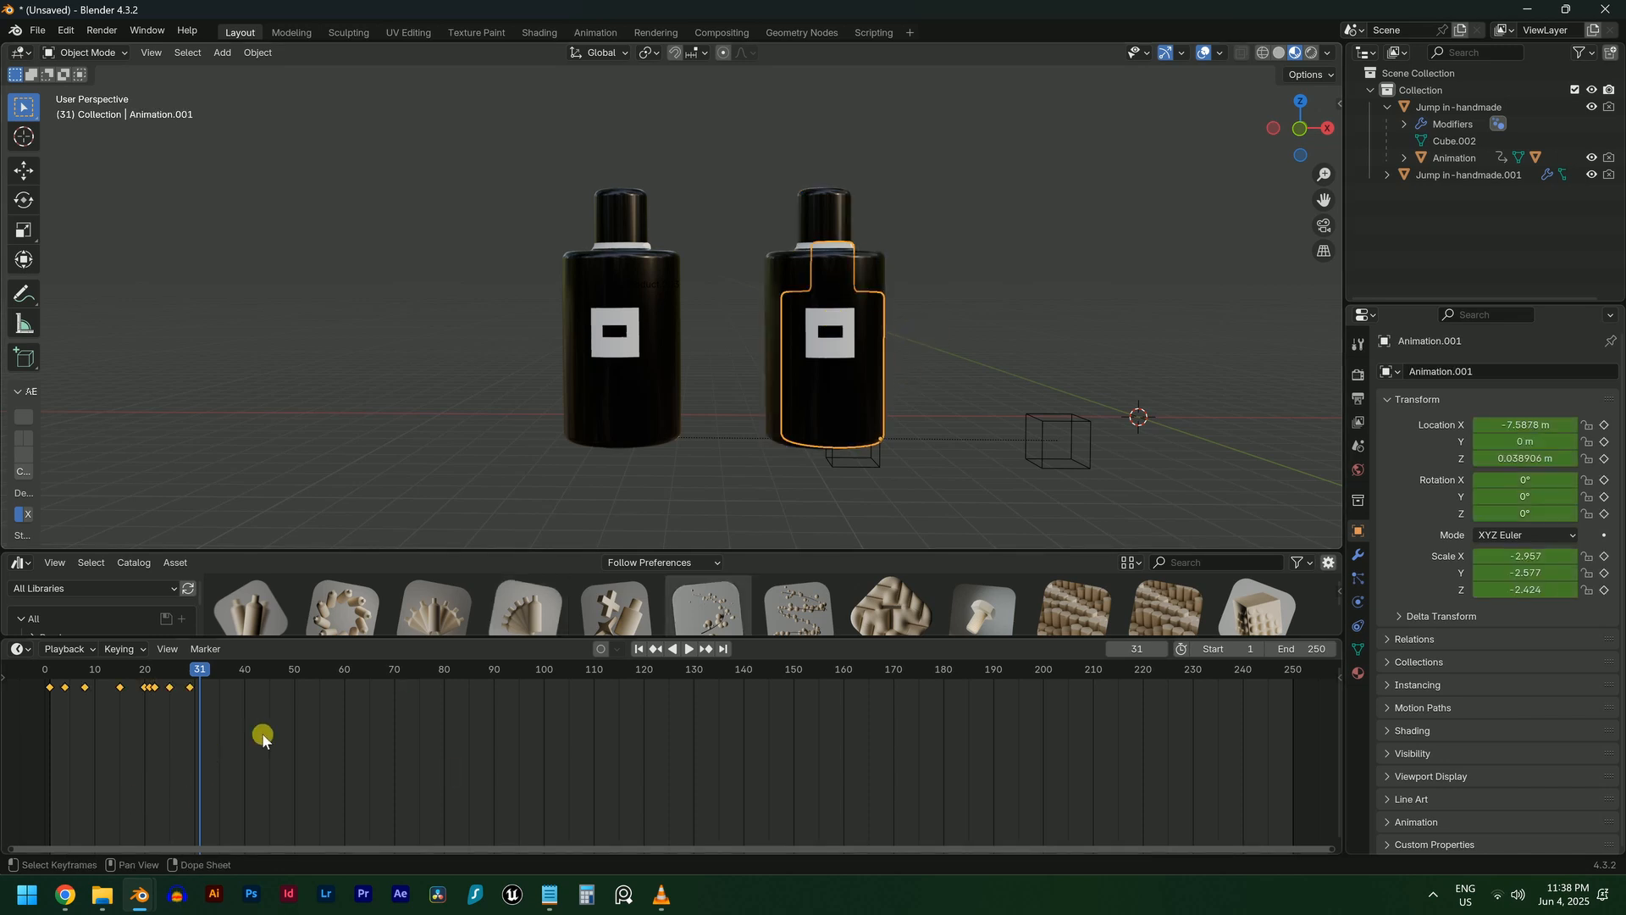
key(g)
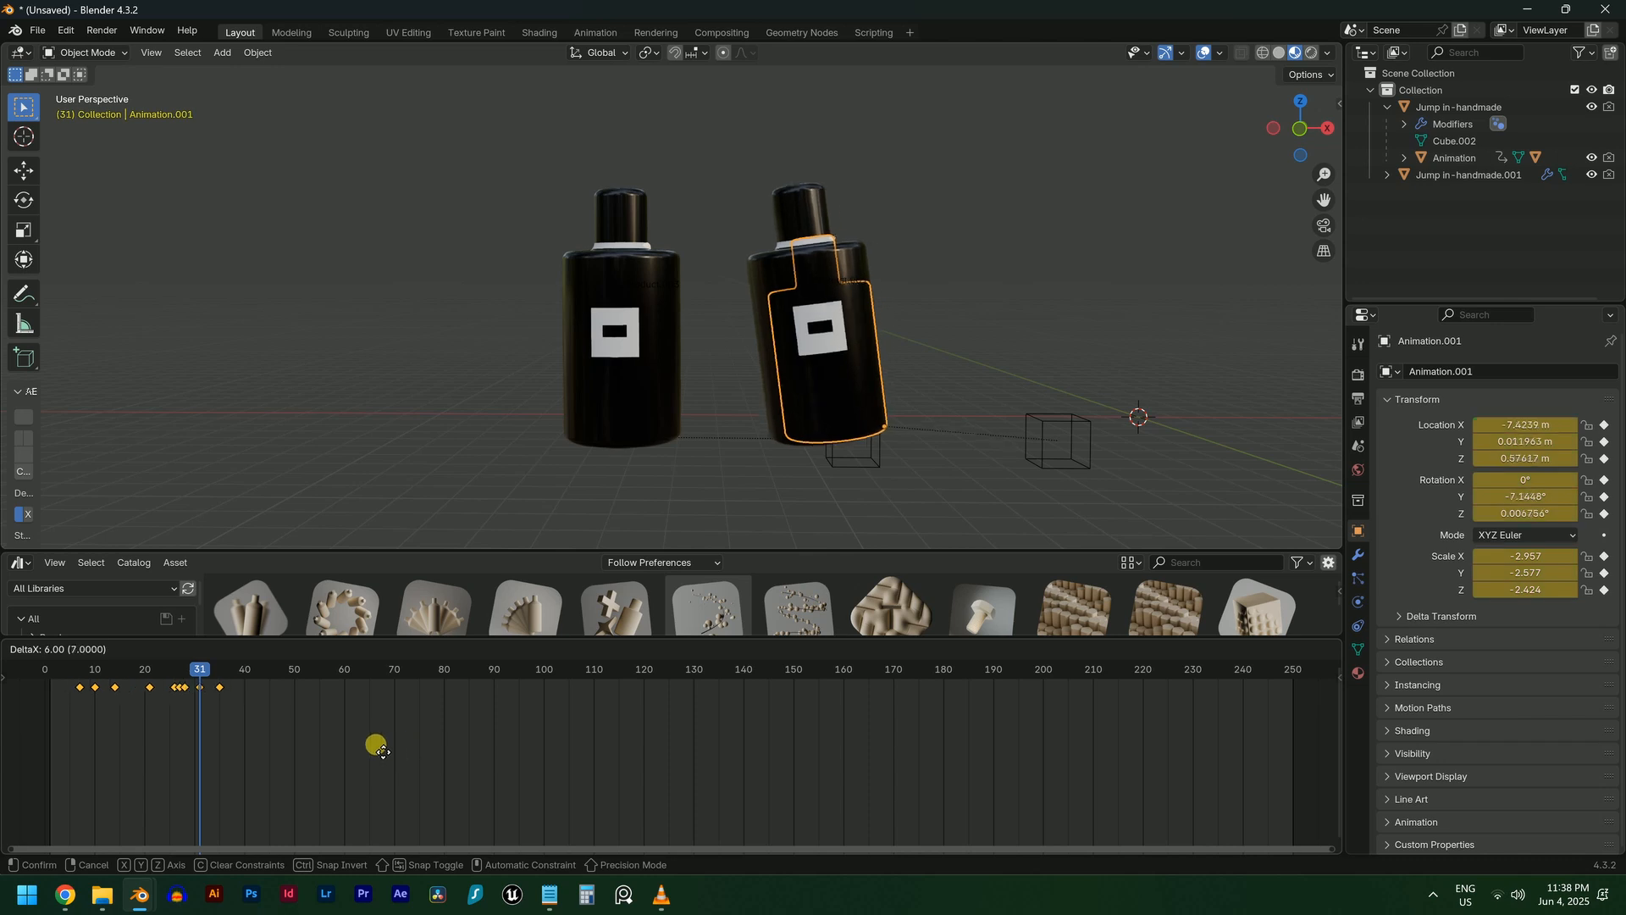
click(374, 750)
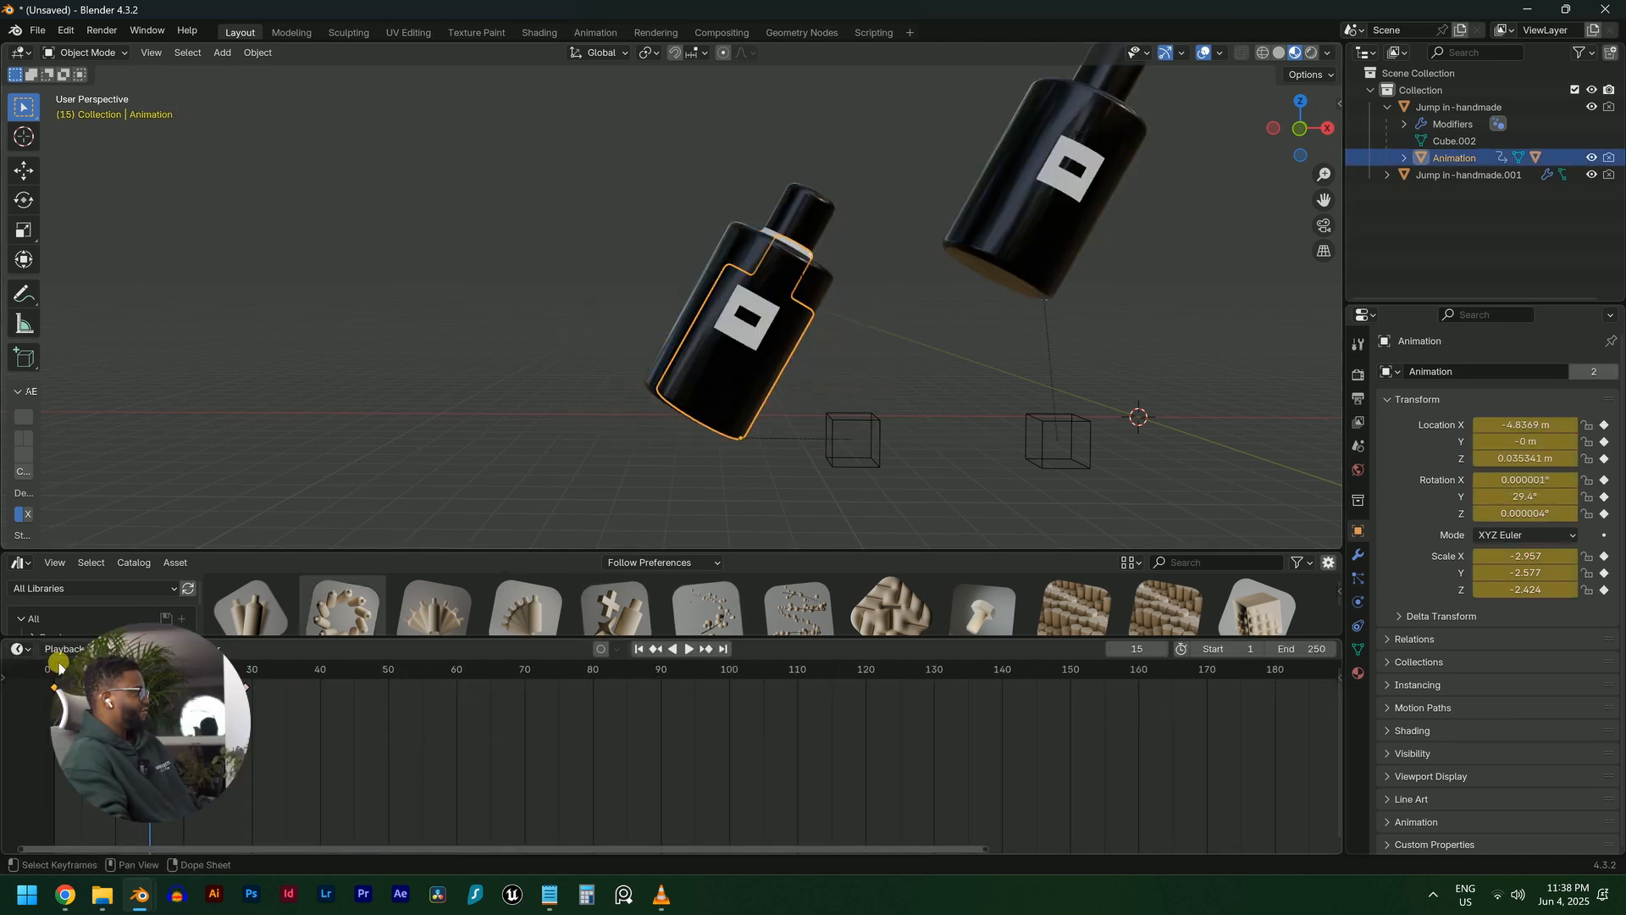
Compare the keyframe timing of the original placeholder with that of the duplicate's placeholder
click(54, 671)
click(463, 667)
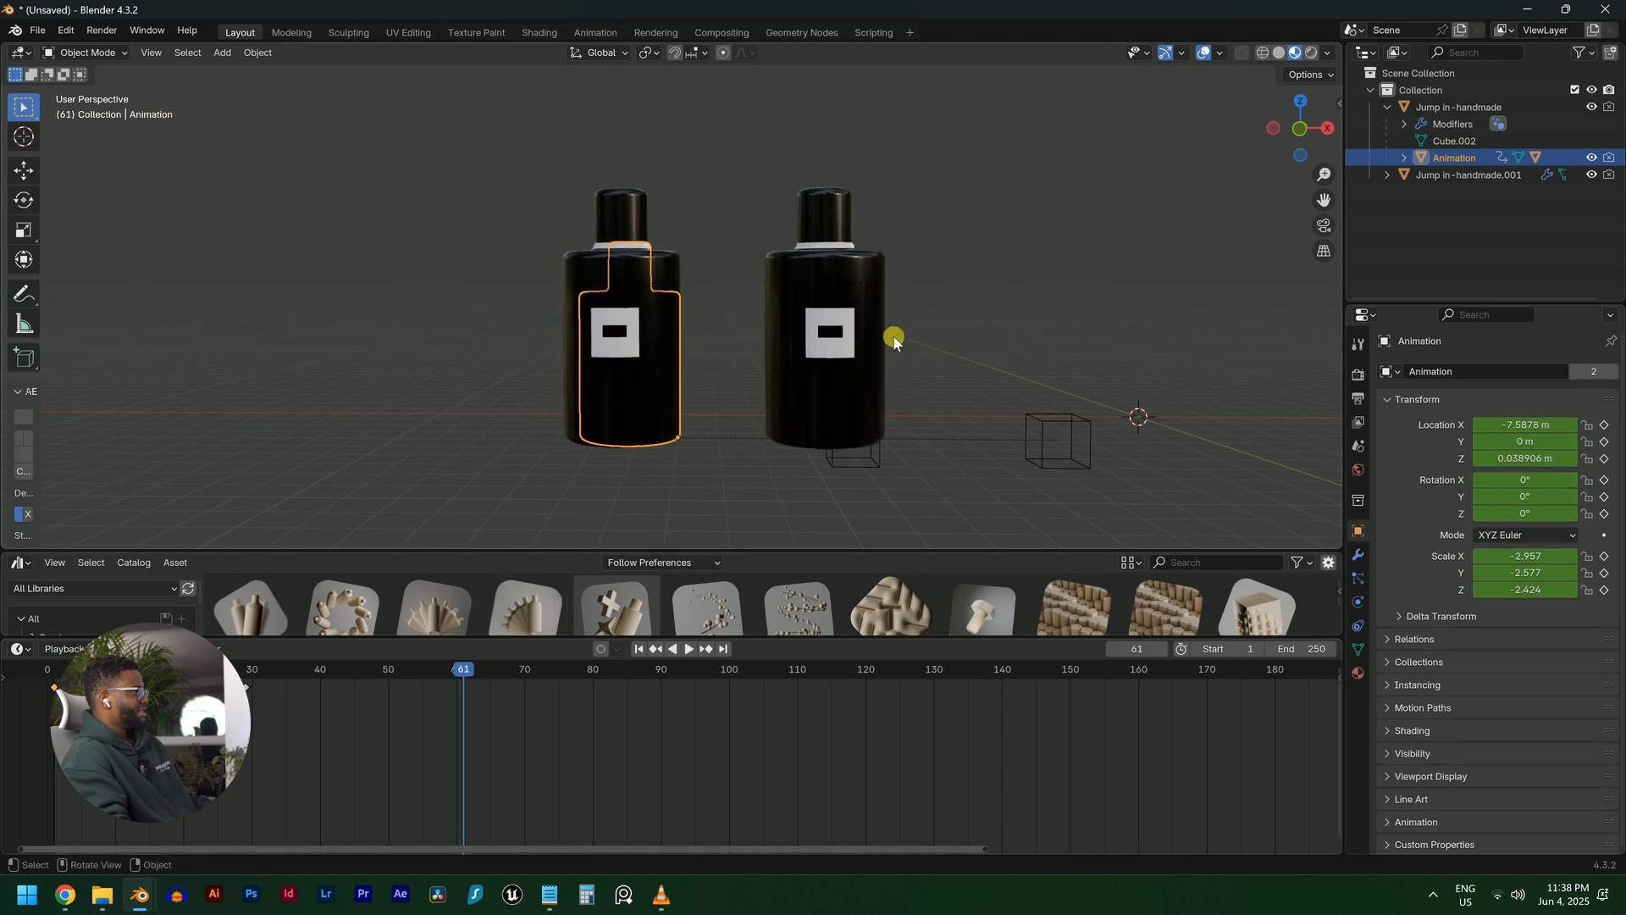
click(892, 338)
click(859, 344)
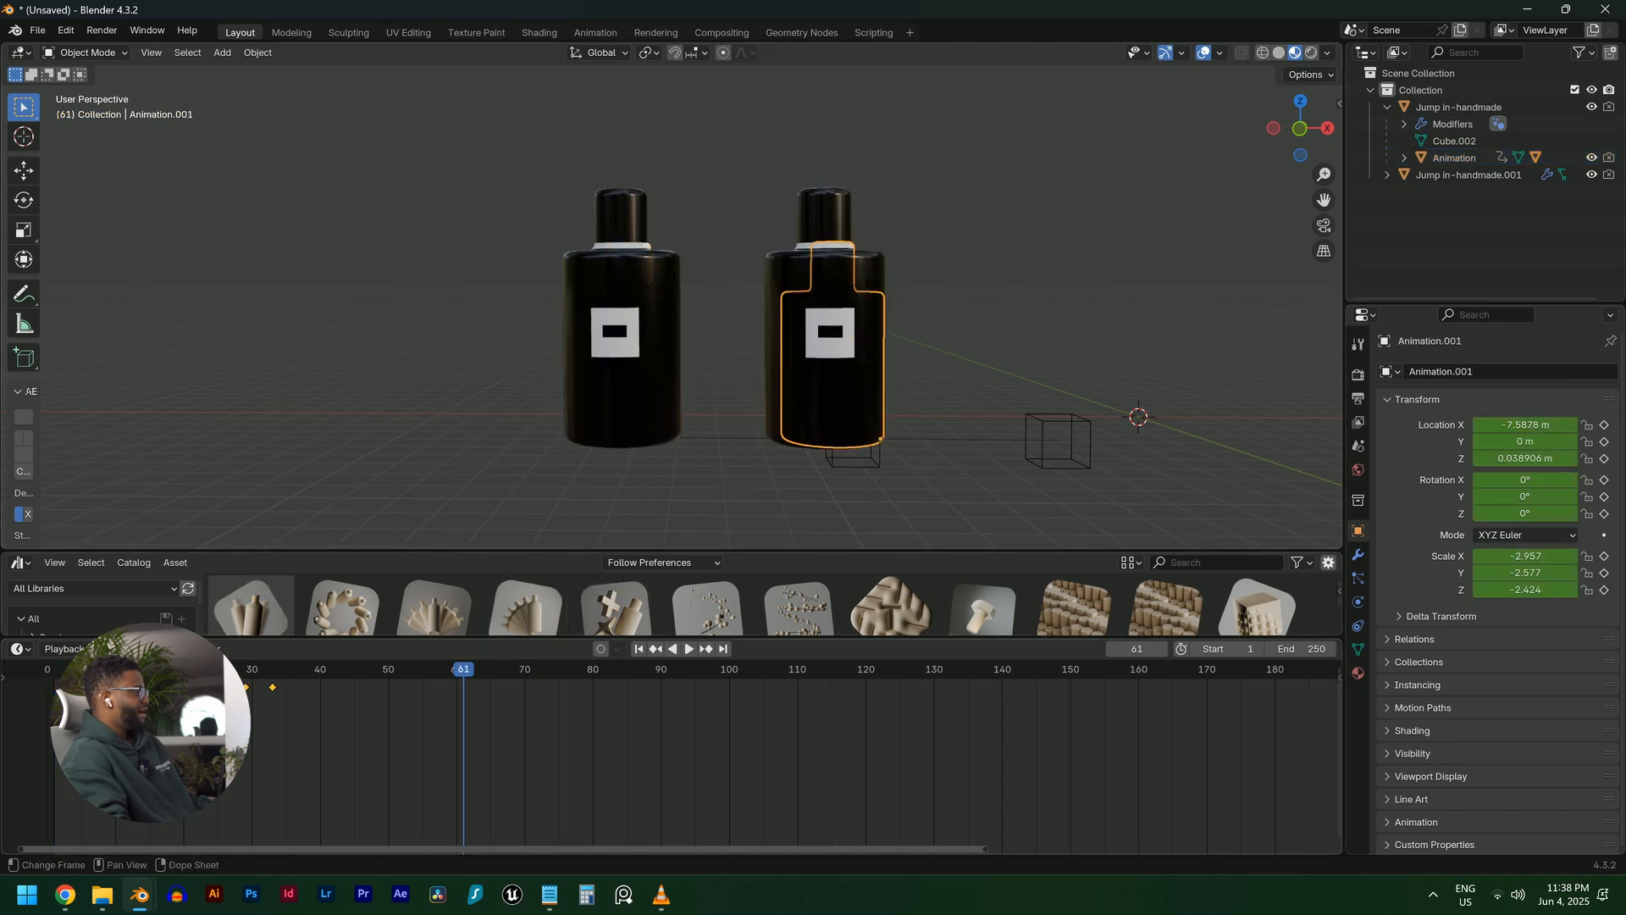
Play both bottles from the start of the timeline to check their staggered jump-in
drag(152, 670, 54, 670)
scroll(598, 450, down, 3)
key(space)
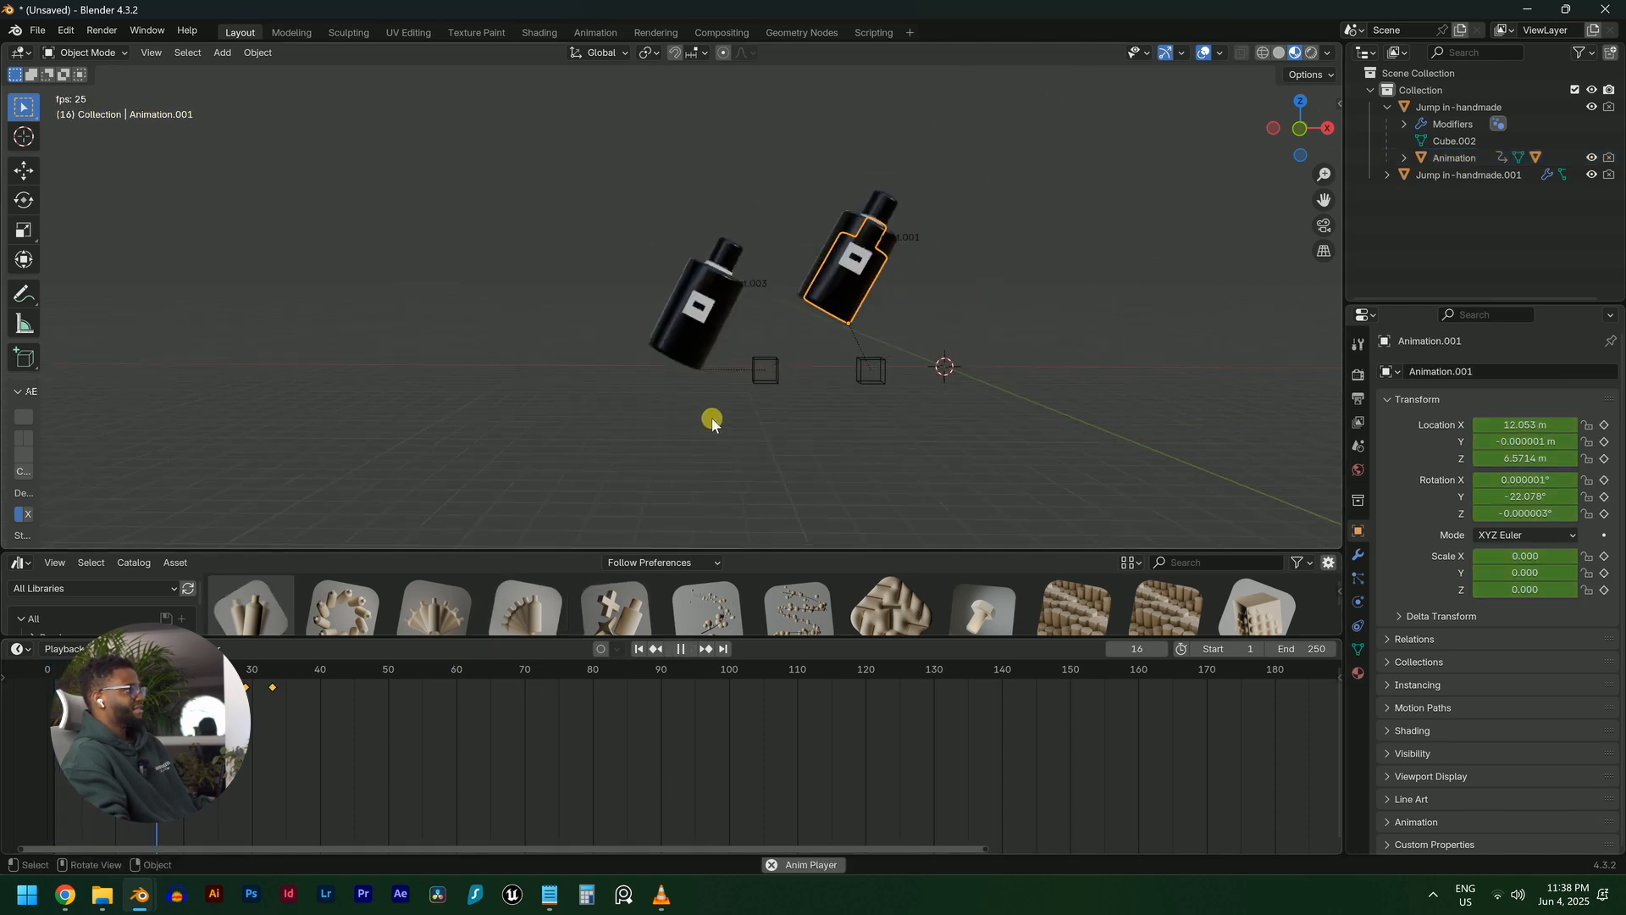
key(space)
scroll(813, 356, up, 4)
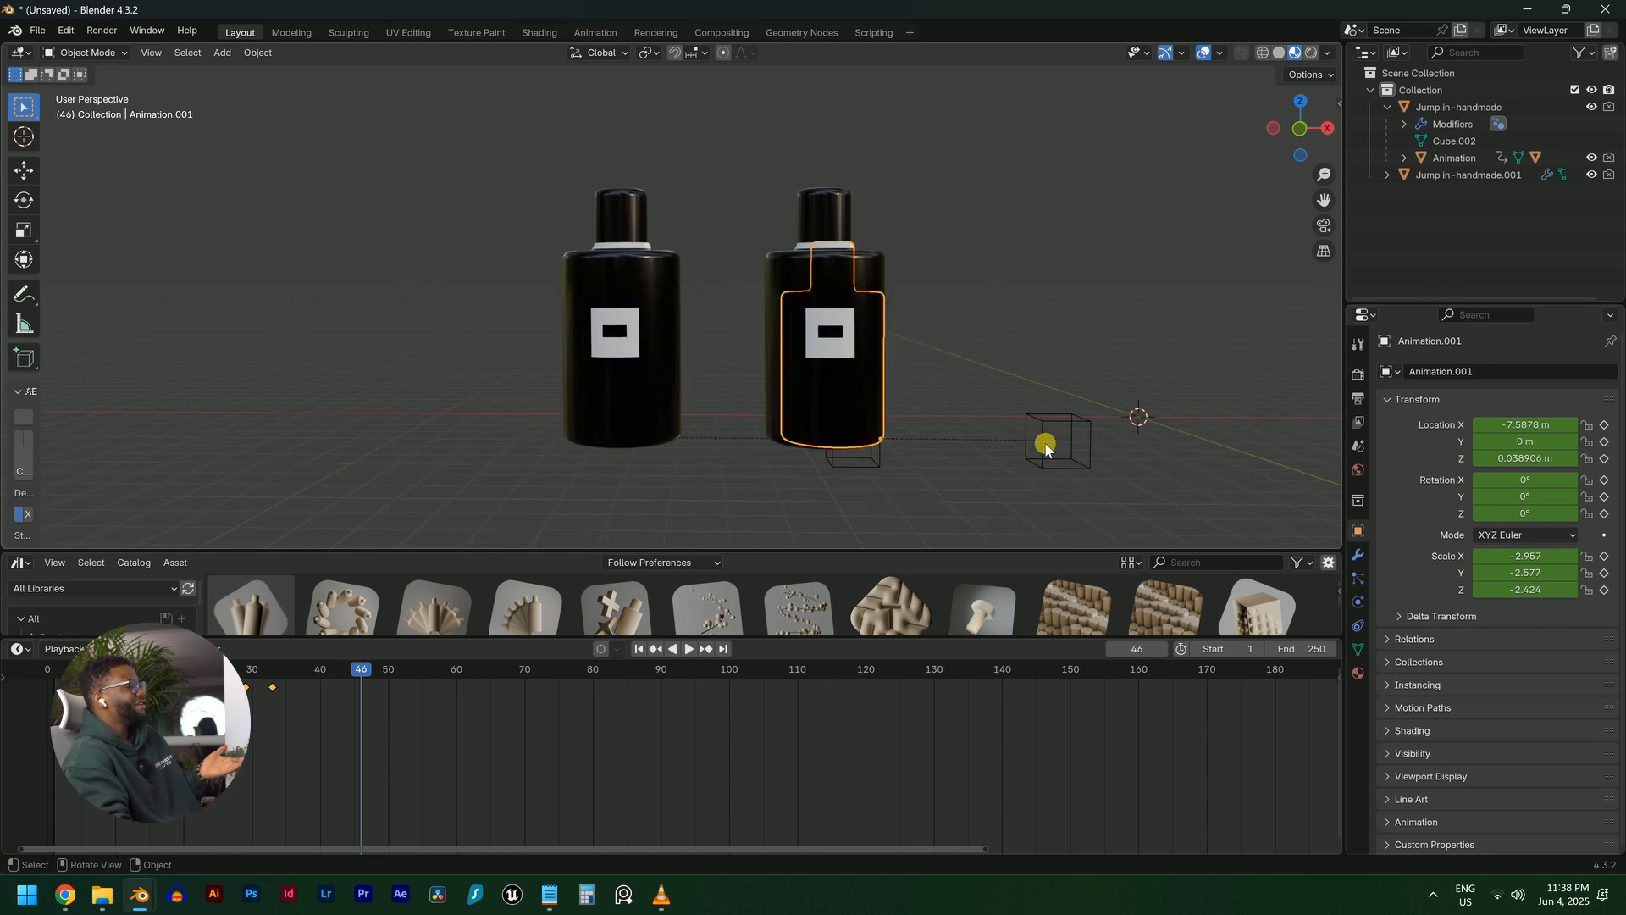
Move the duplicated bottle's control cube to about -5.68 m on X and -8.23 m on Y
click(1047, 449)
click(36, 178)
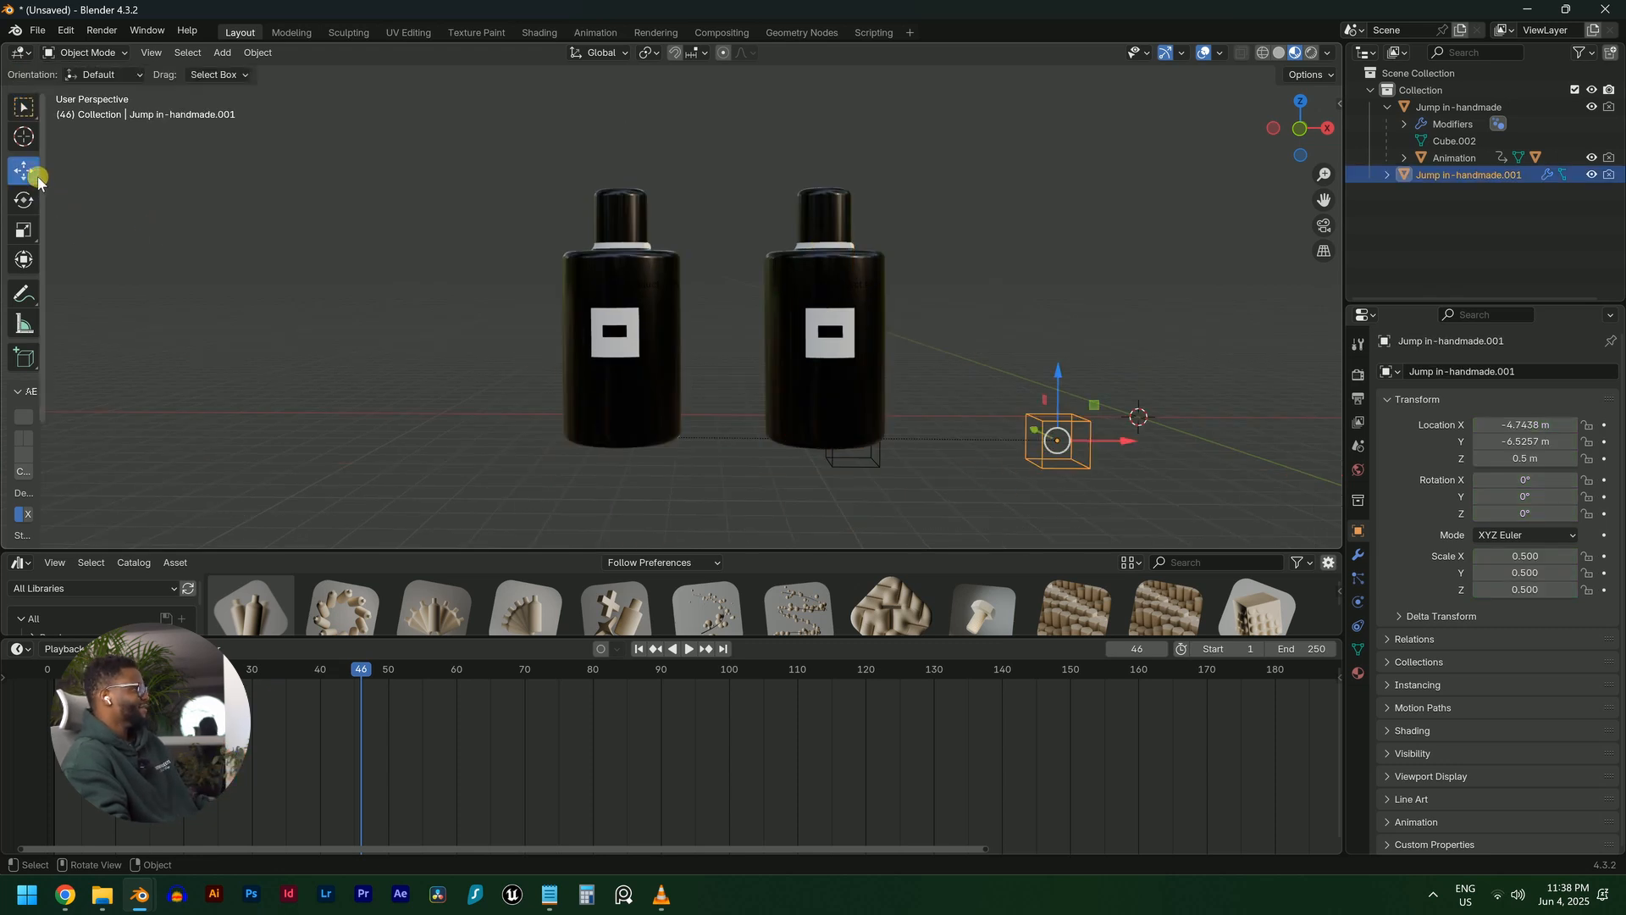
drag(1126, 440, 1082, 441)
middle_drag(1082, 441, 1019, 489)
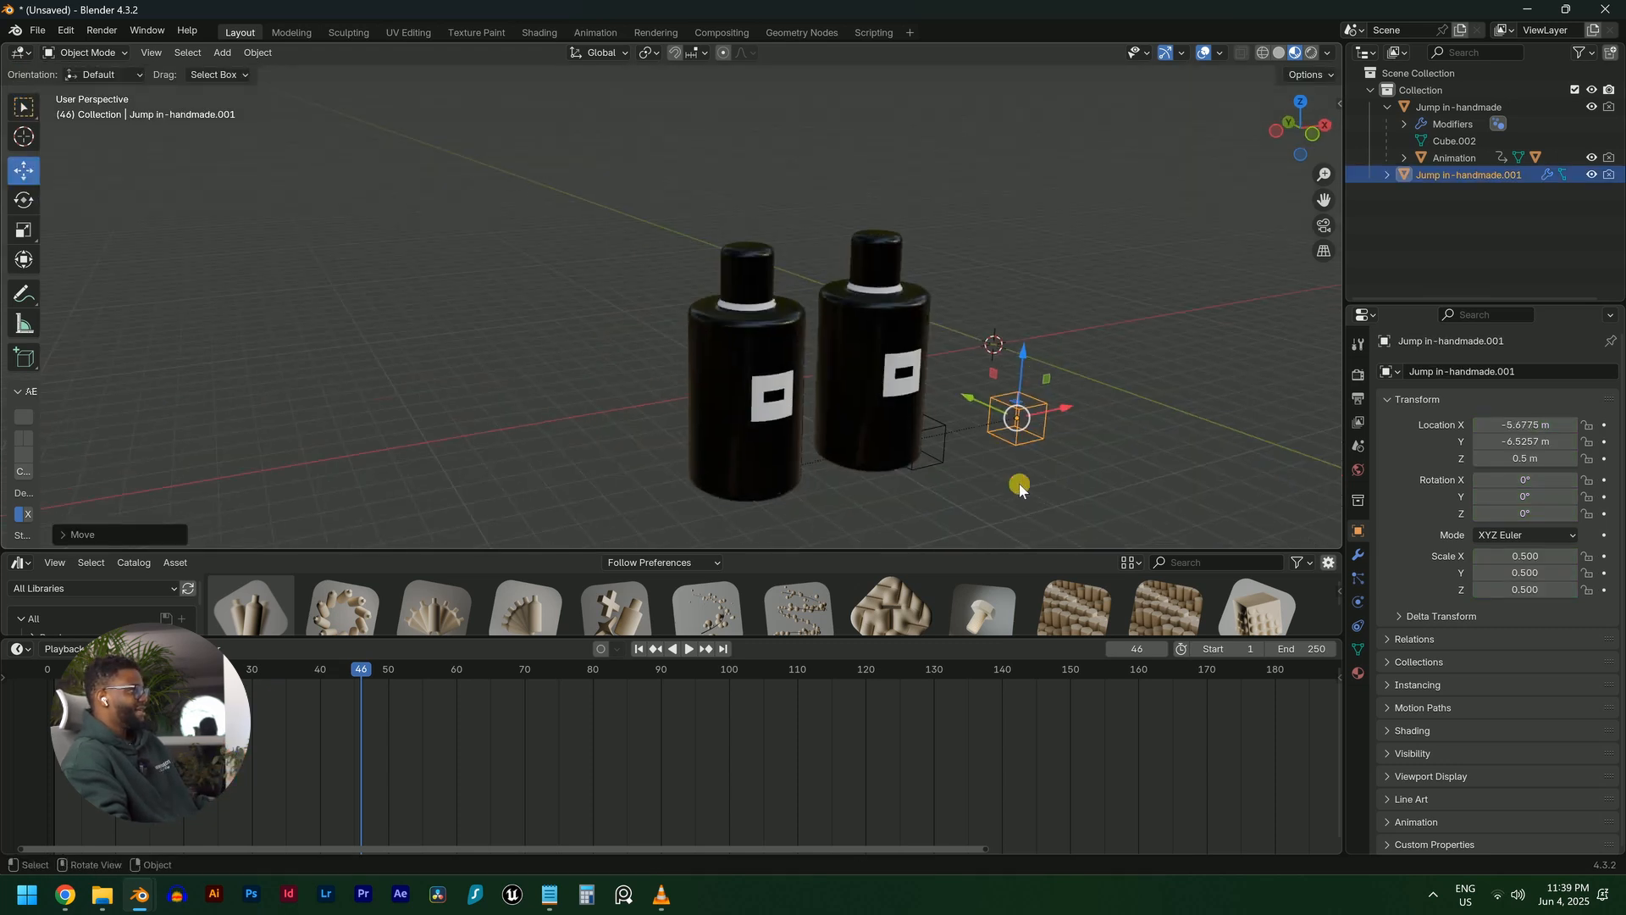
drag(978, 400, 1037, 432)
scroll(914, 413, down, 1)
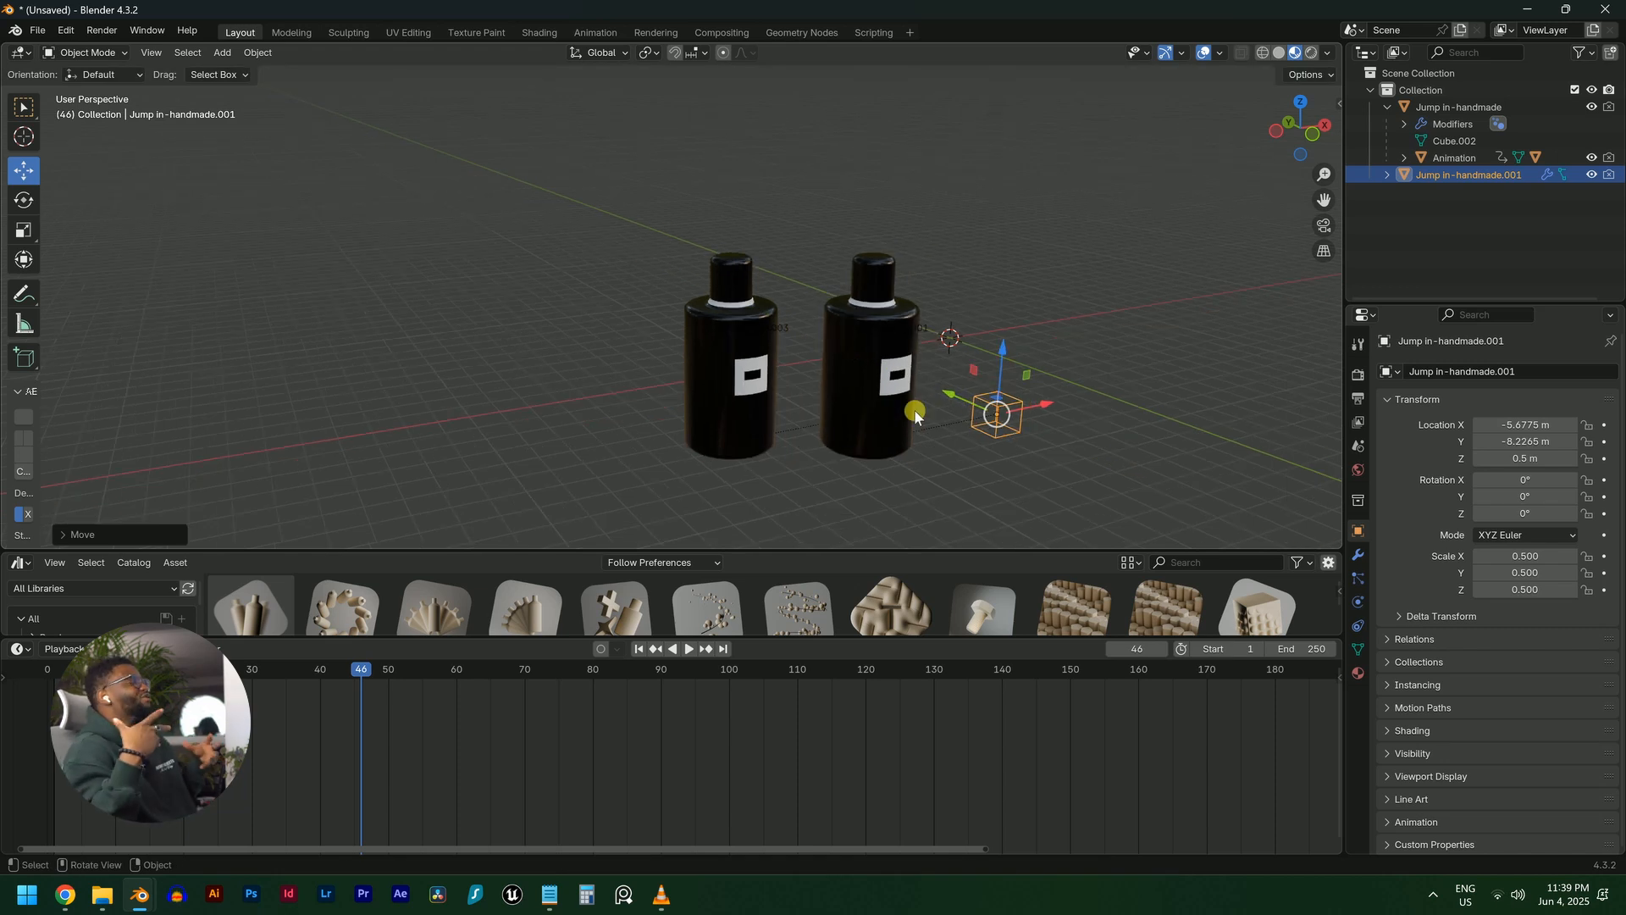
Enlarge the asset browser and add the Slide in-Handmade asset to the scene beside the two bottles
drag(779, 551, 759, 405)
scroll(805, 254, down, 3)
middle_drag(830, 213, 750, 221)
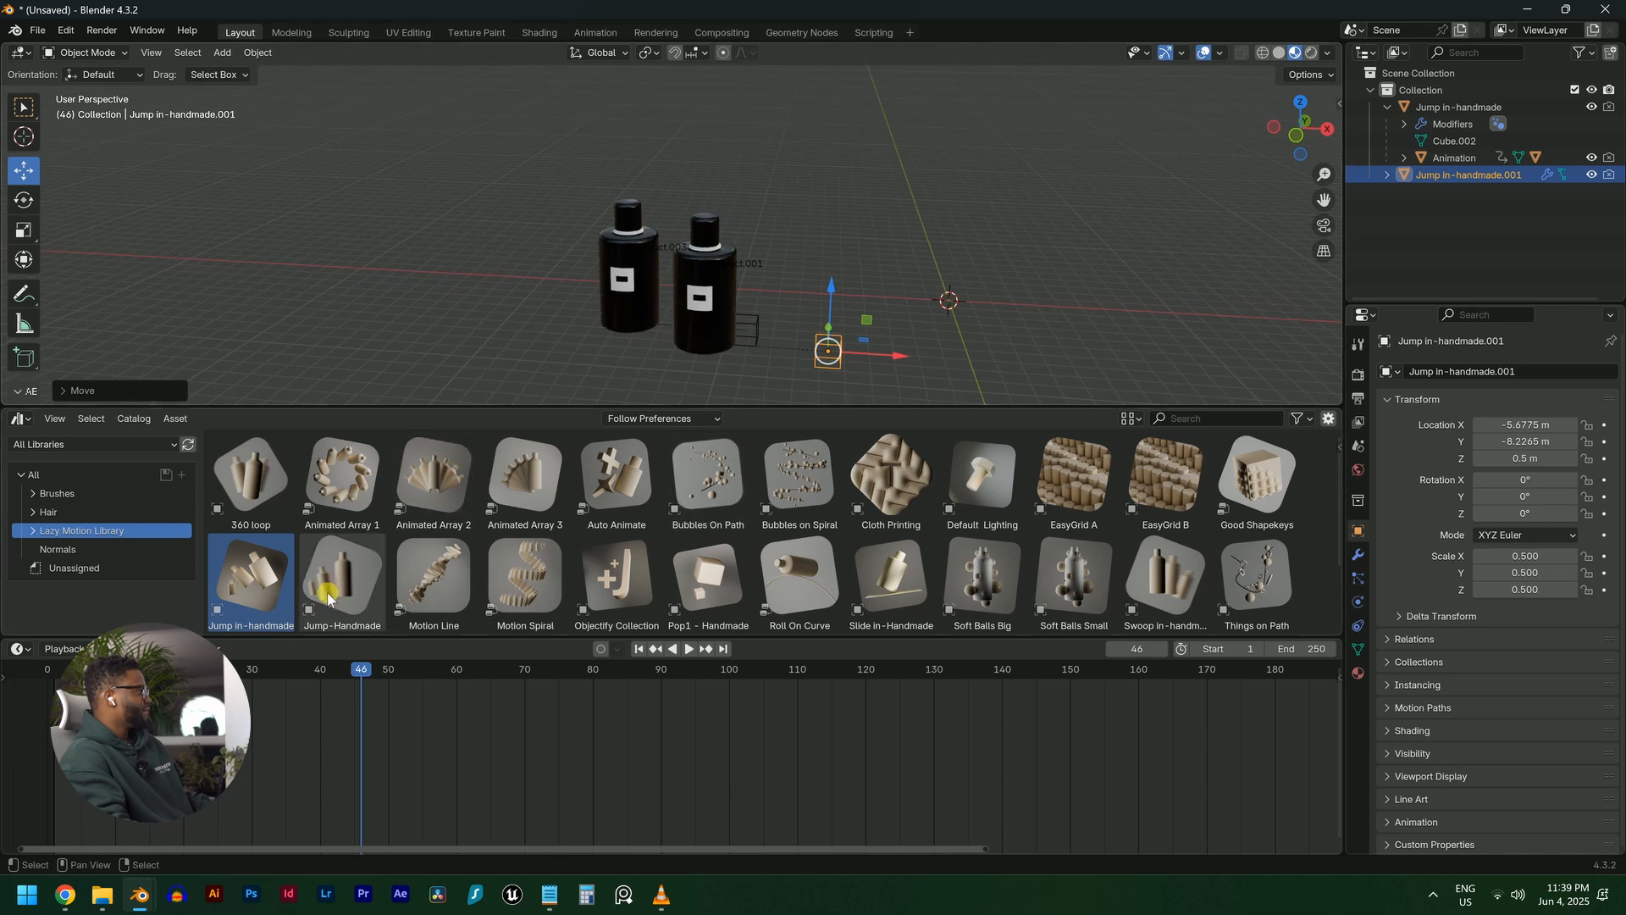
scroll(329, 597, down, 1)
drag(890, 555, 907, 292)
Rewind the timeline and play the Slide in-Handmade animation alongside the two jumping bottles
middle_drag(907, 292, 847, 376)
drag(371, 674, 212, 669)
key(space)
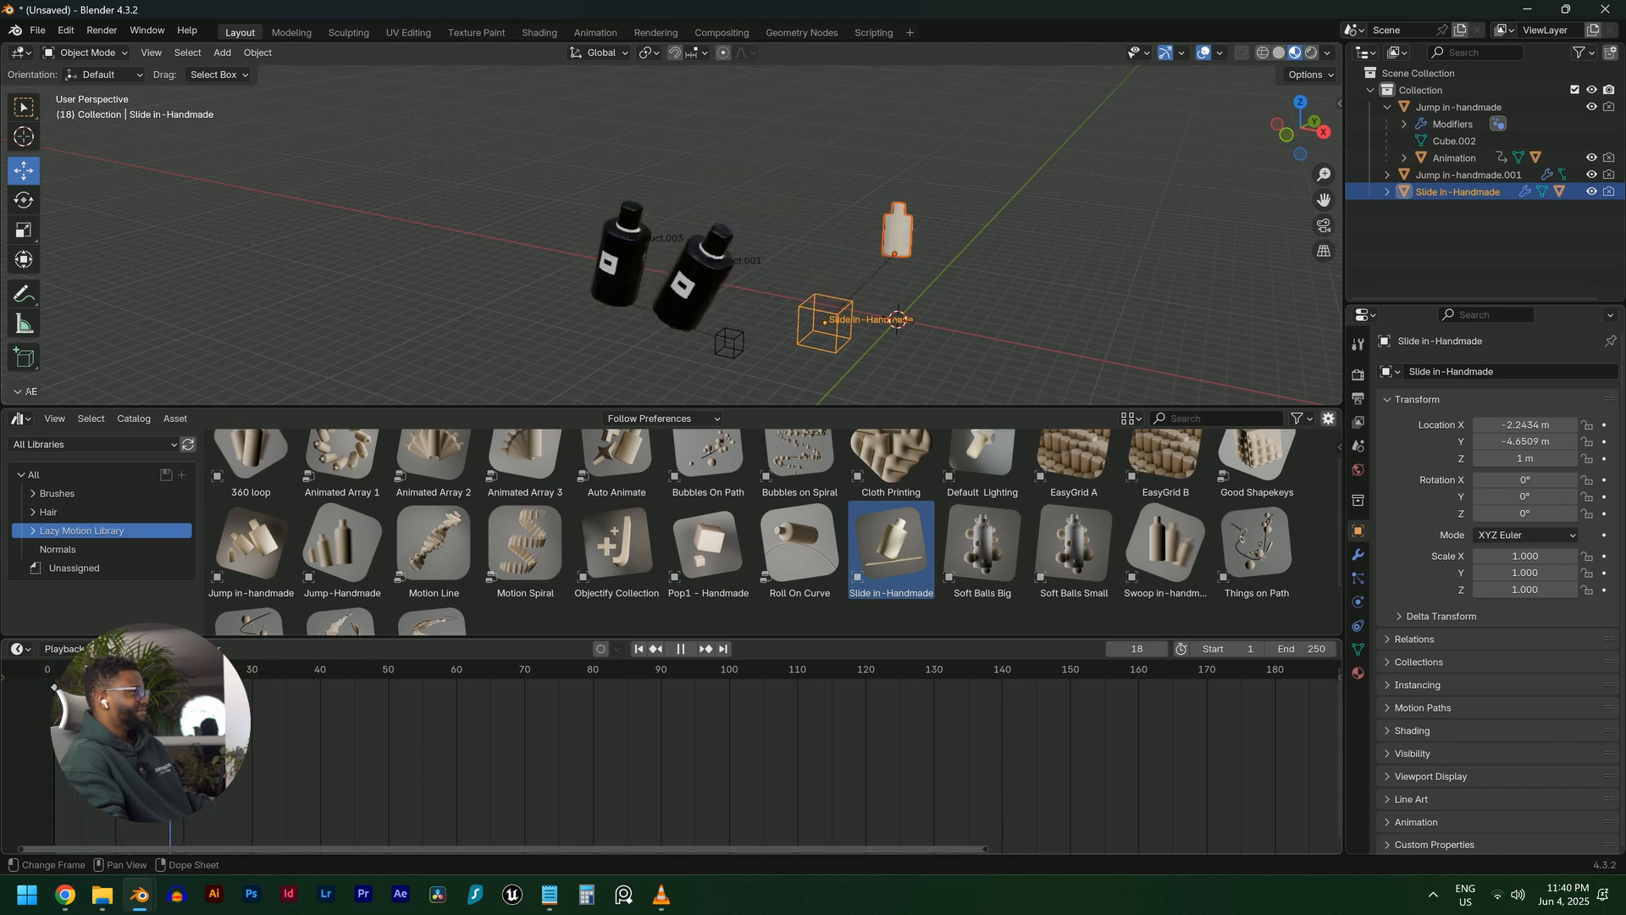
key(space)
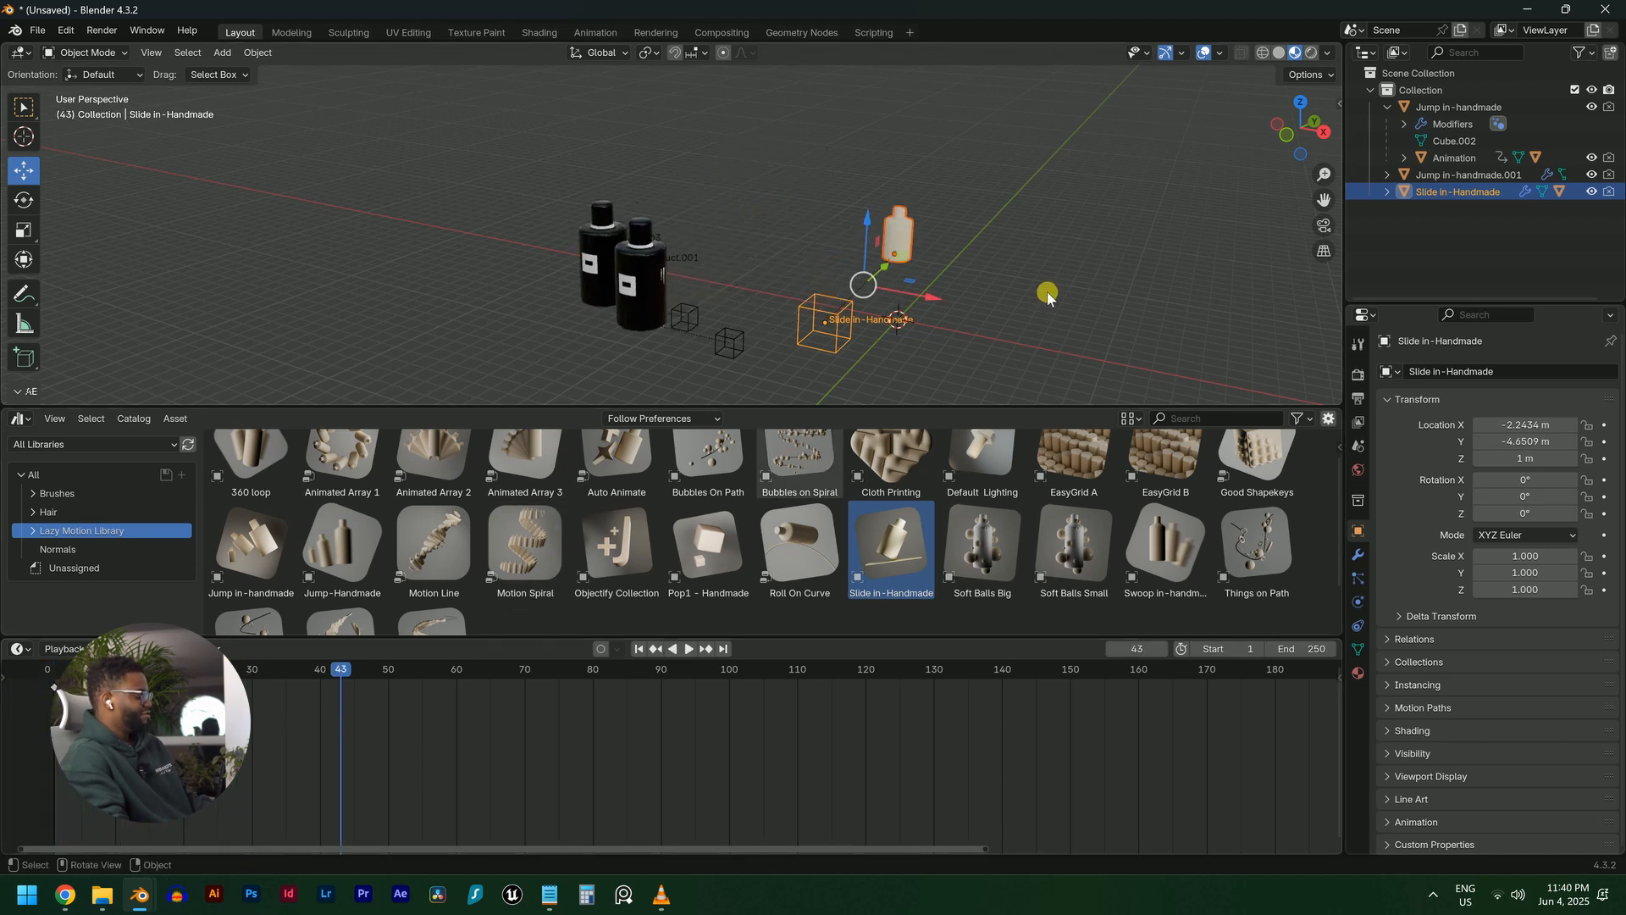
Move the Slide in-Handmade asset in top view to about -7.16 m on X and -21.03 m on Y
key(KP_7)
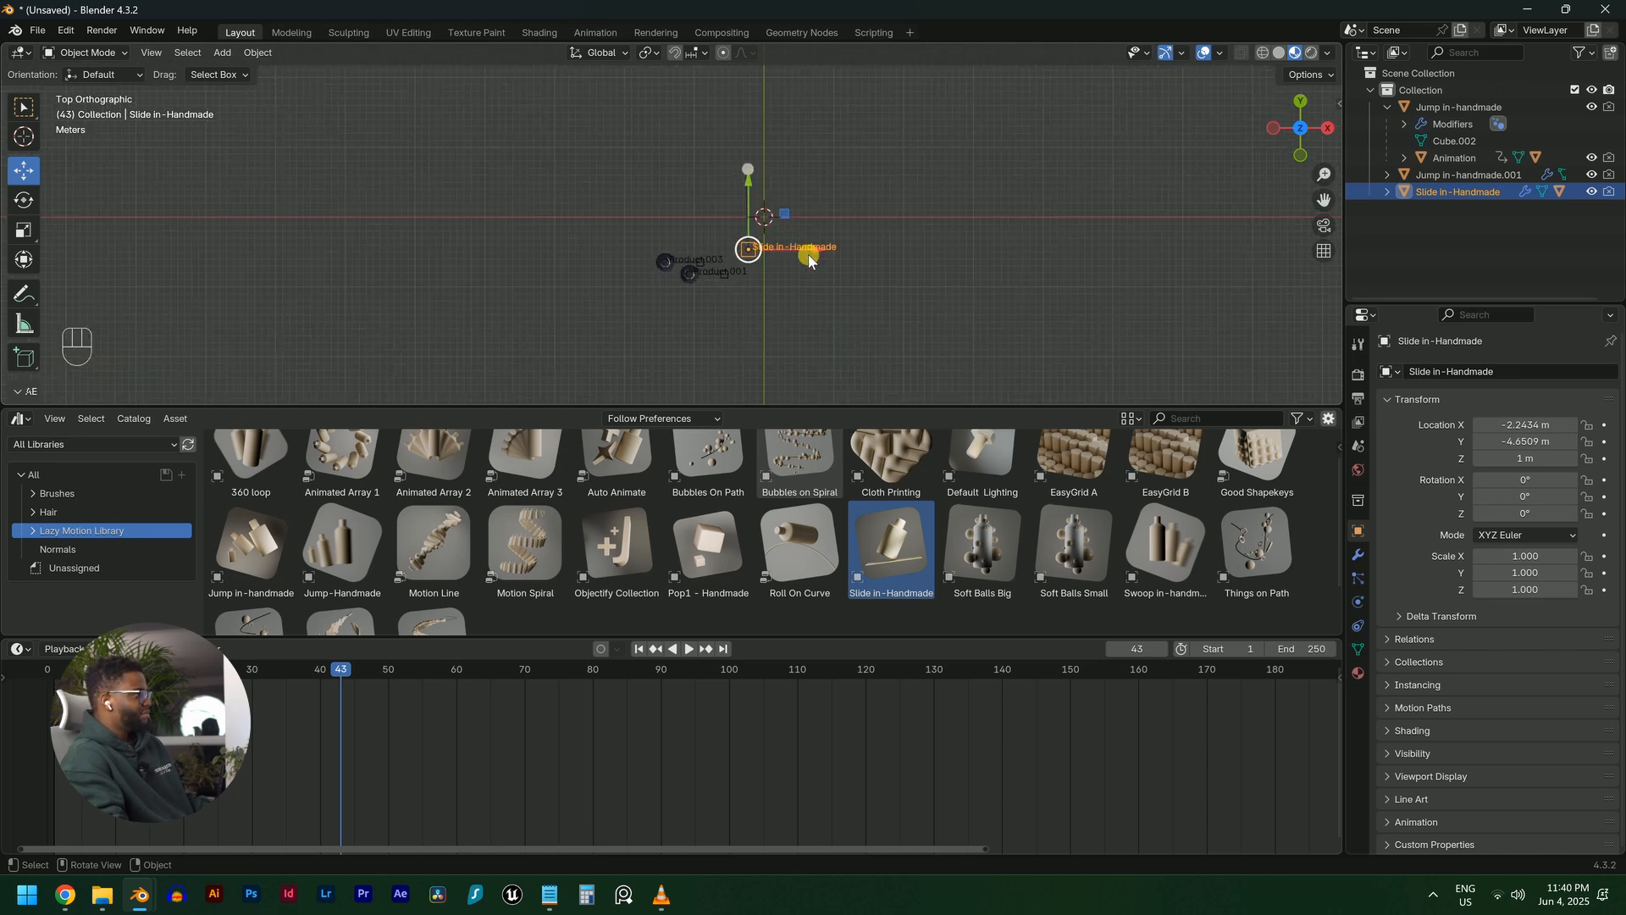
key(g)
click(773, 368)
Scale the Slide in-Handmade asset in front view to about 1.55 so its placeholder approaches the bottles' size
key(KP_1)
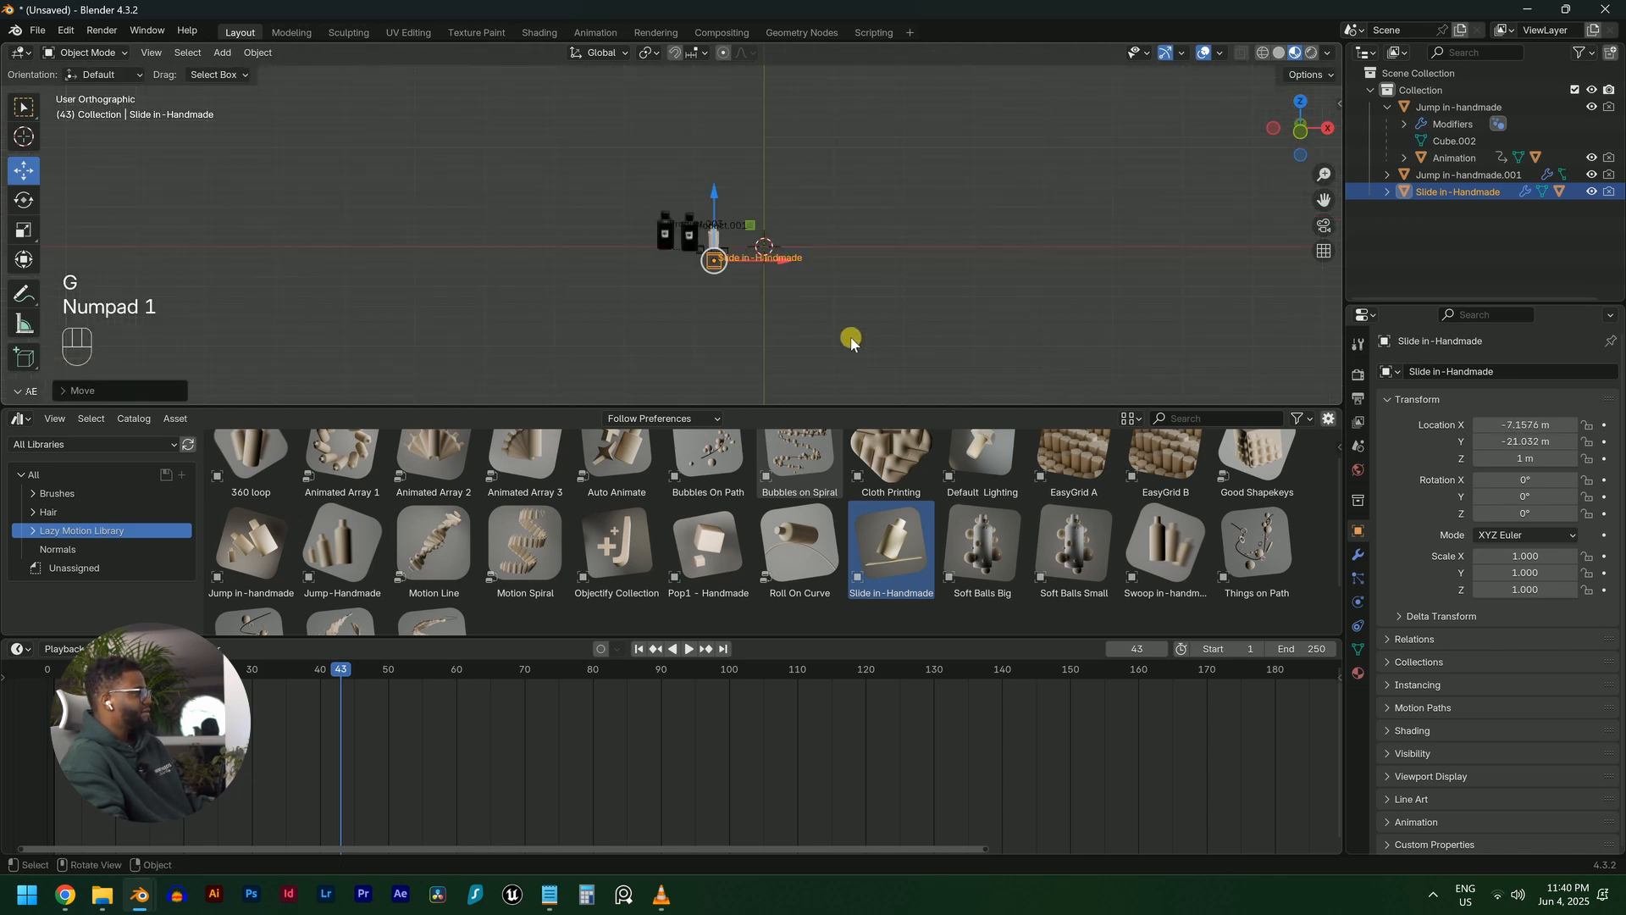
key(s)
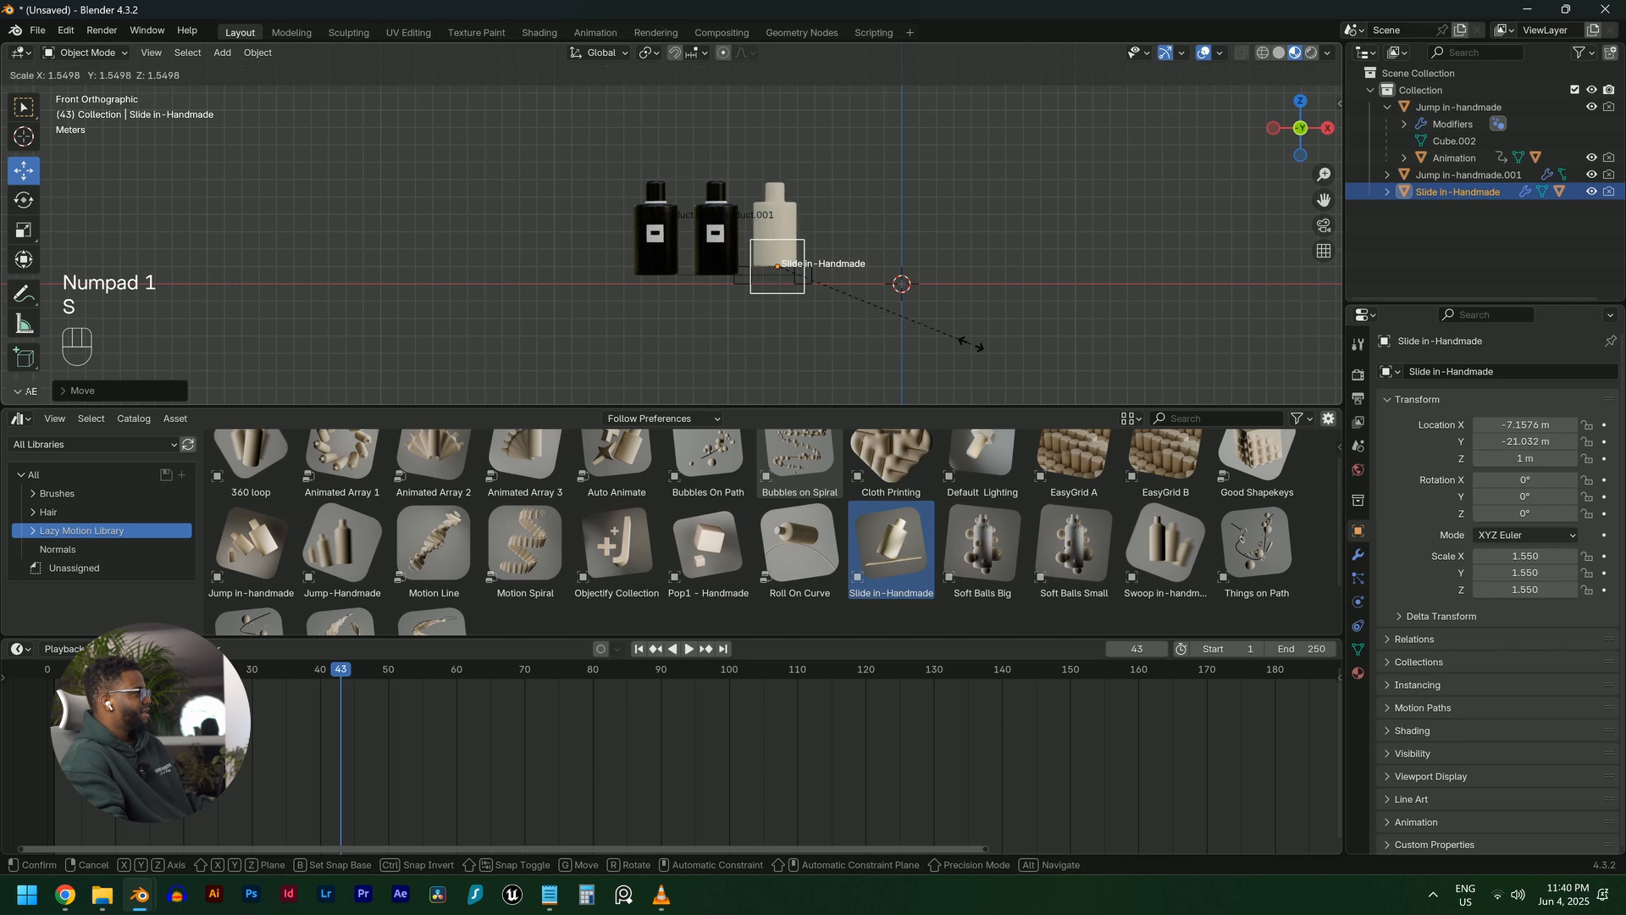
click(965, 338)
scroll(949, 330, up, 3)
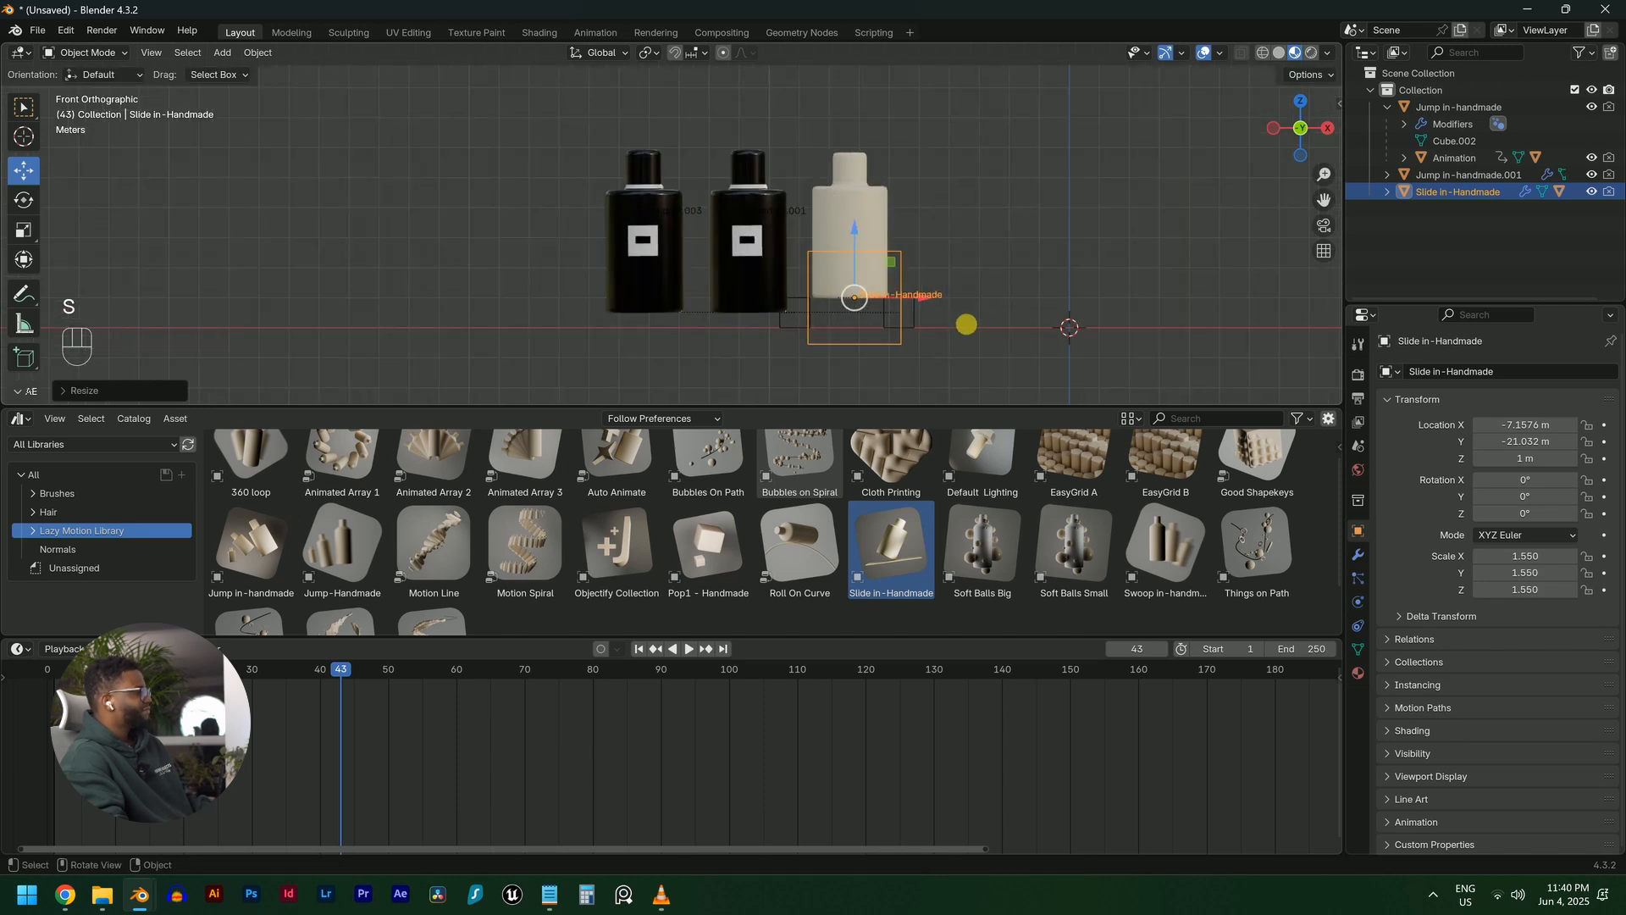
Reposition the Slide in-Handmade asset in front view to about -6.75 m on X and 0.647 m on Z, scaled to about 1.592
key(g)
click(982, 335)
key(s)
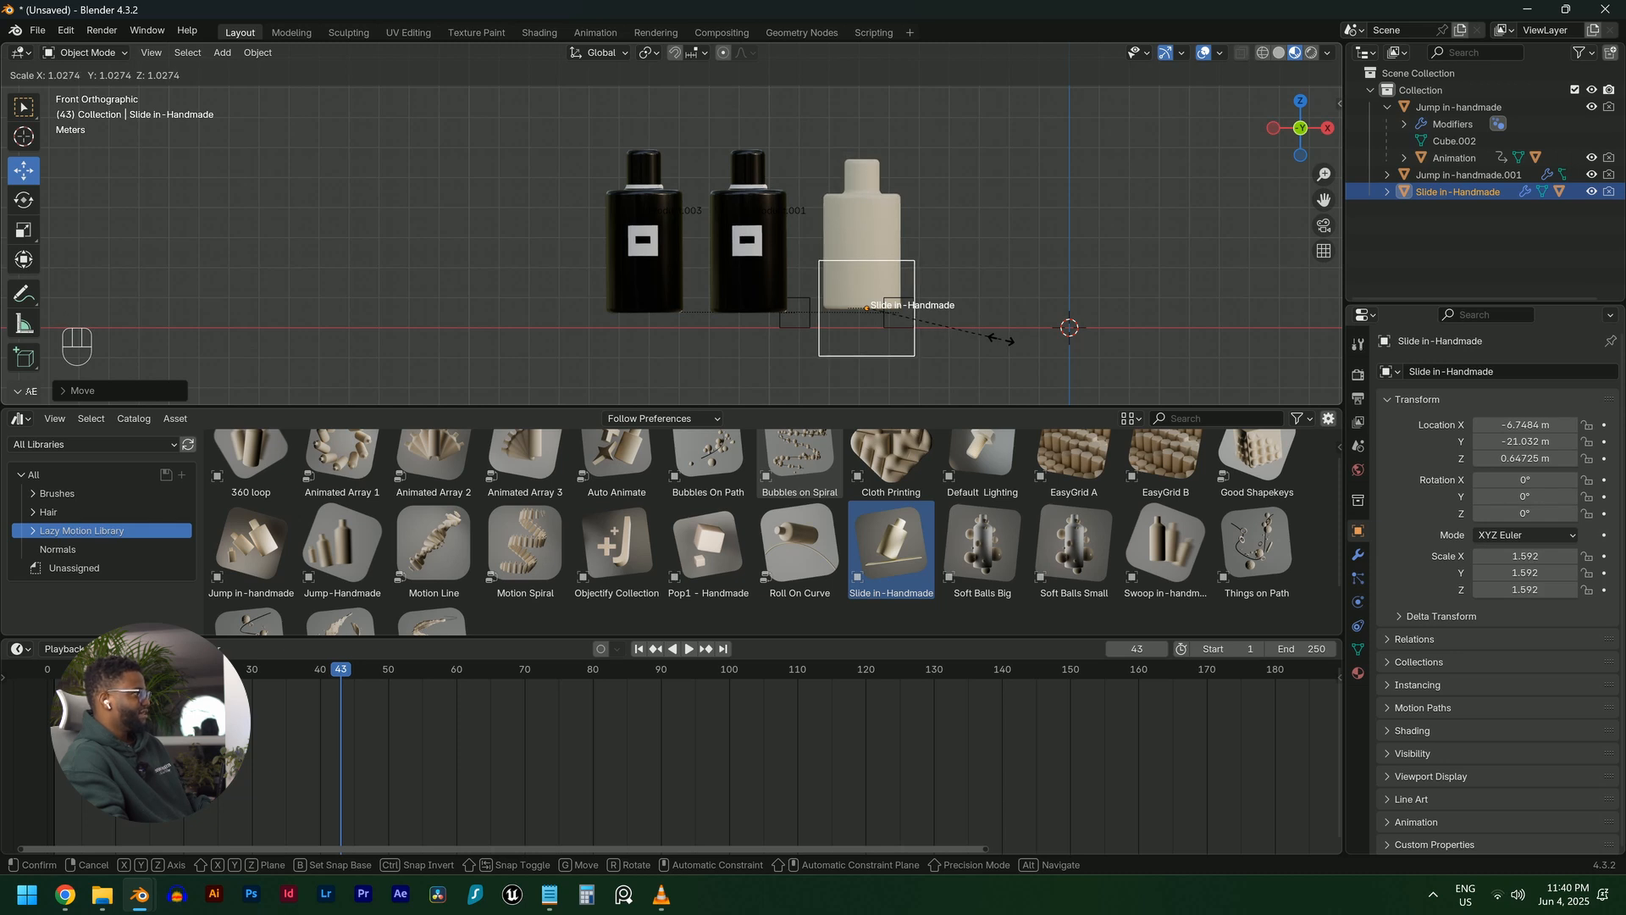
click(1002, 340)
Move the Slide in-Handmade asset back in top view to about -7.05 m on X and -28.06 m on Y
key(KP_8)
key(KP_8)
key(KP_8)
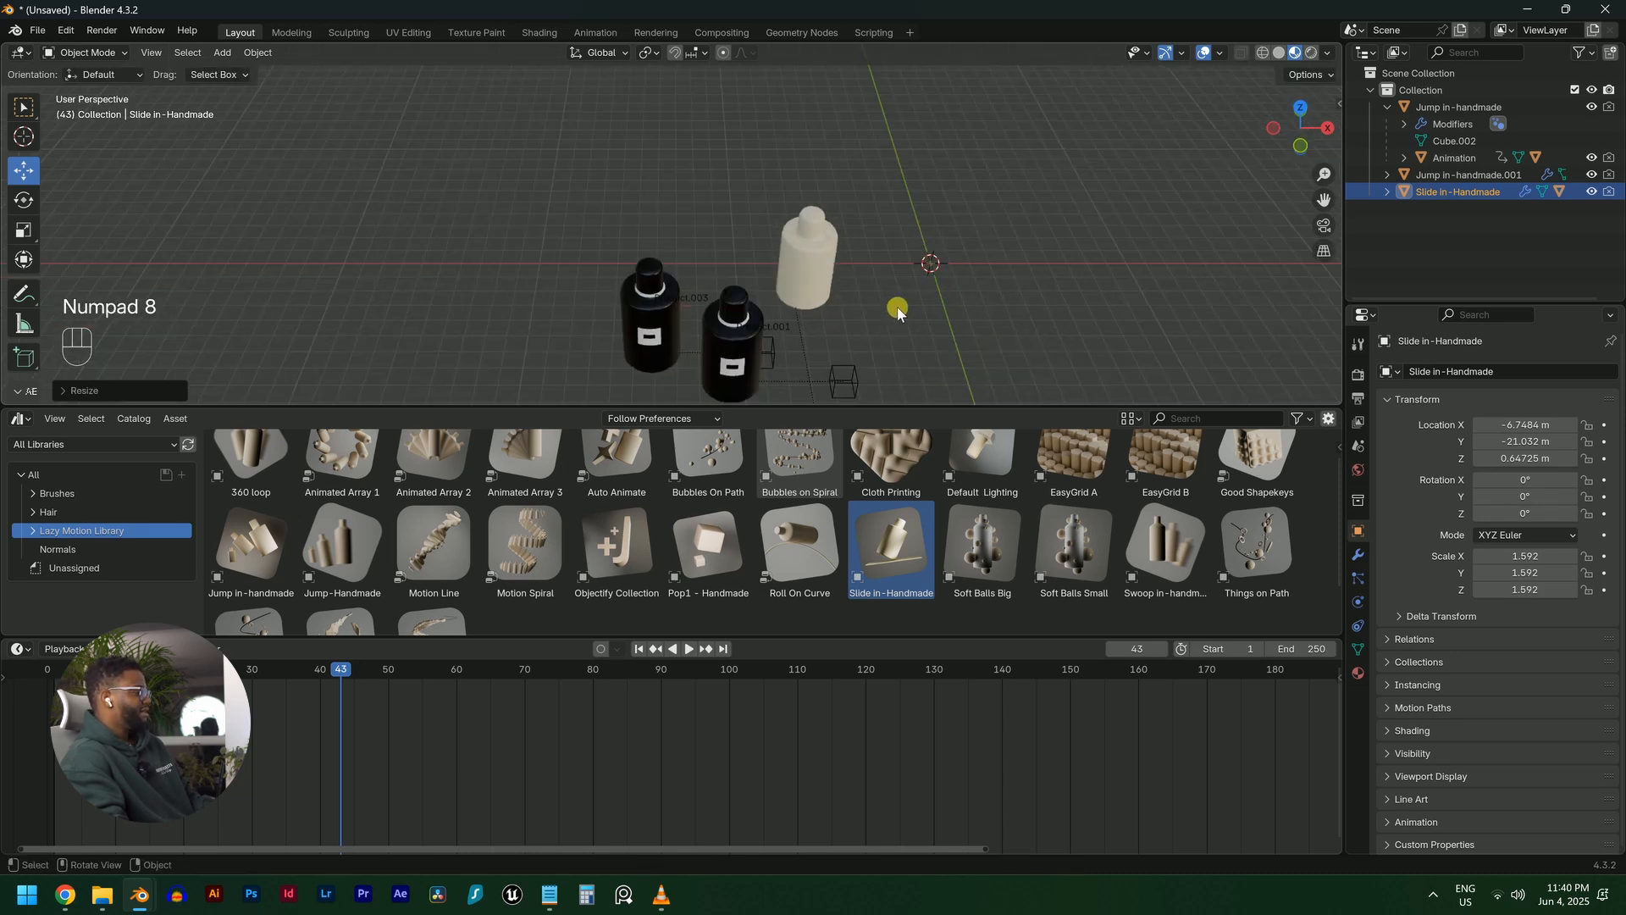
key(KP_7)
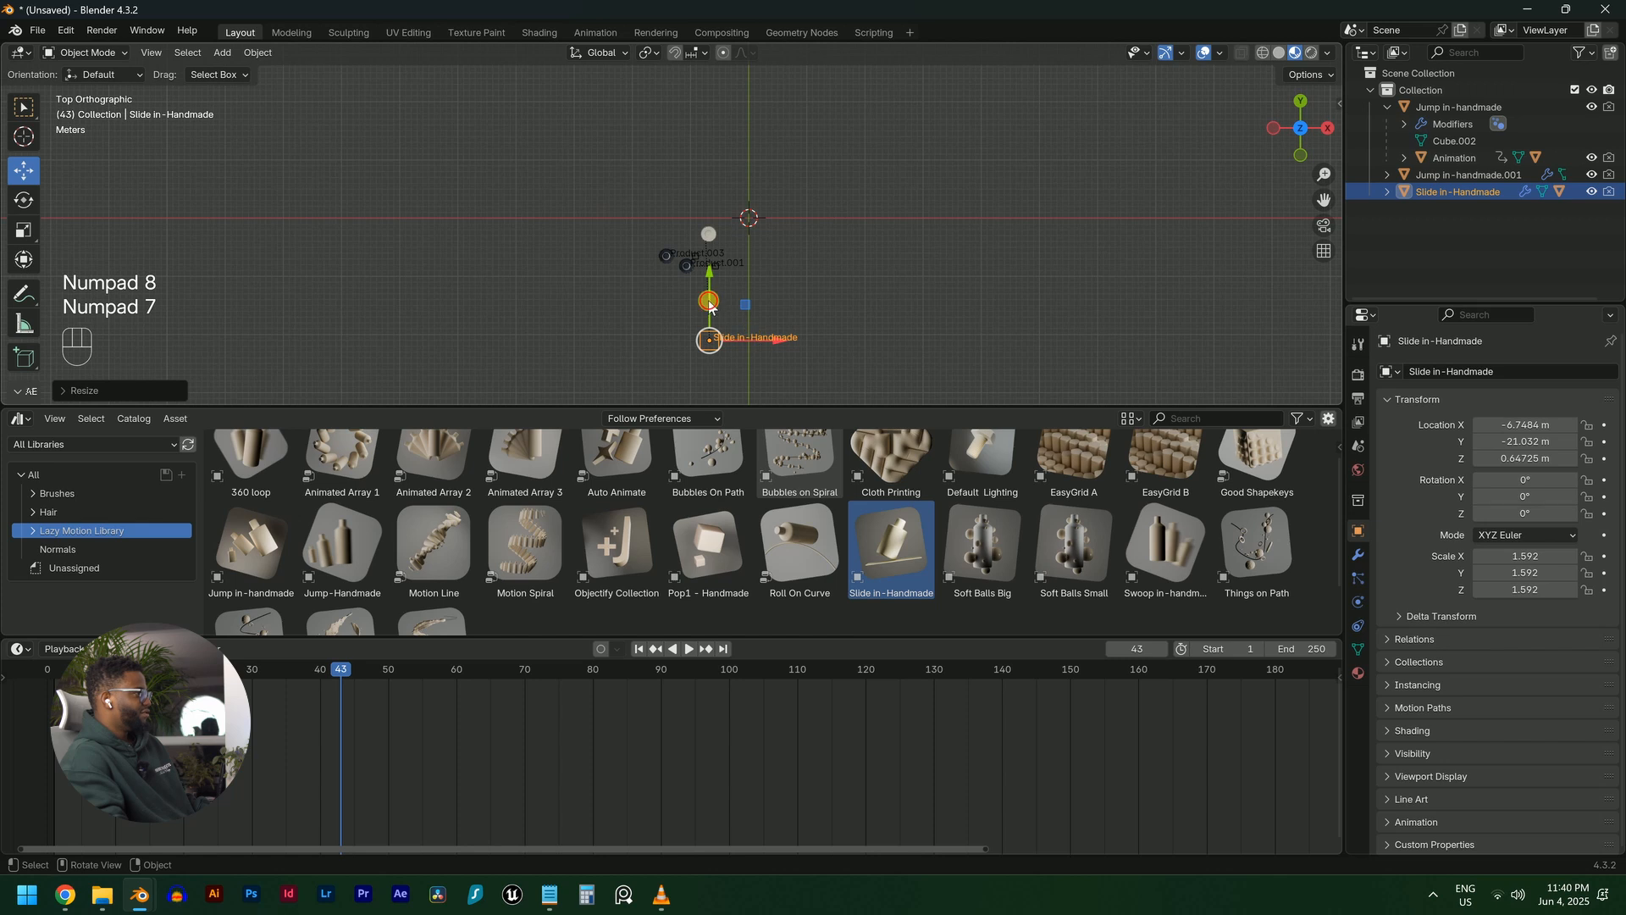
drag(710, 307, 712, 353)
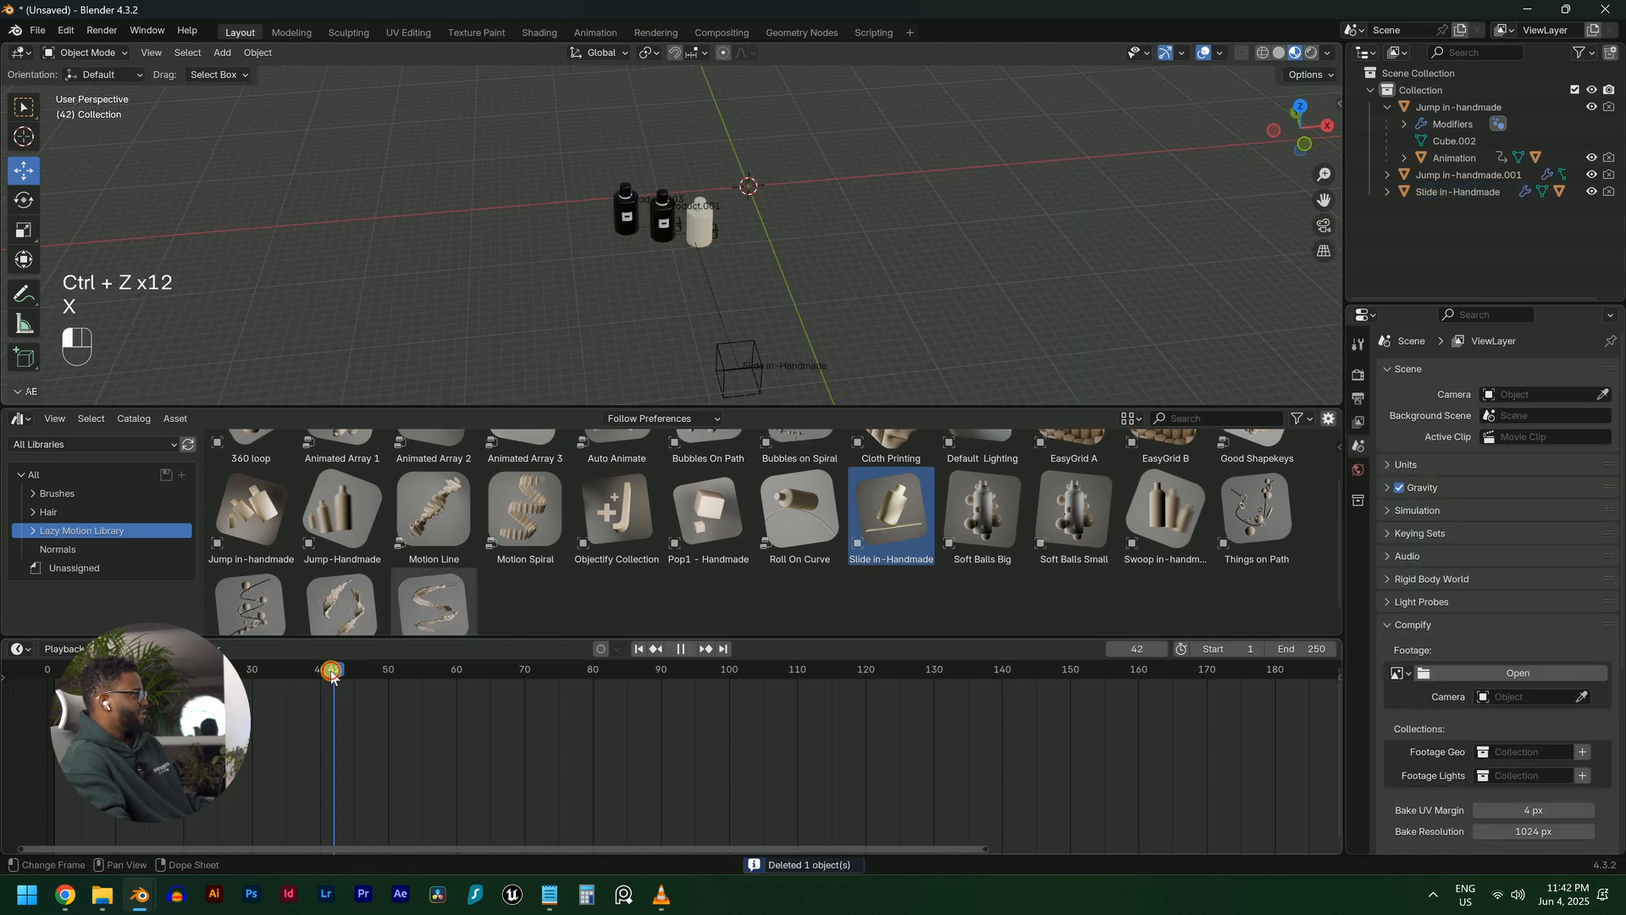
Rewind the timeline and play the slide-in together with the two jumping bottles
drag(331, 671, 66, 671)
click(66, 671)
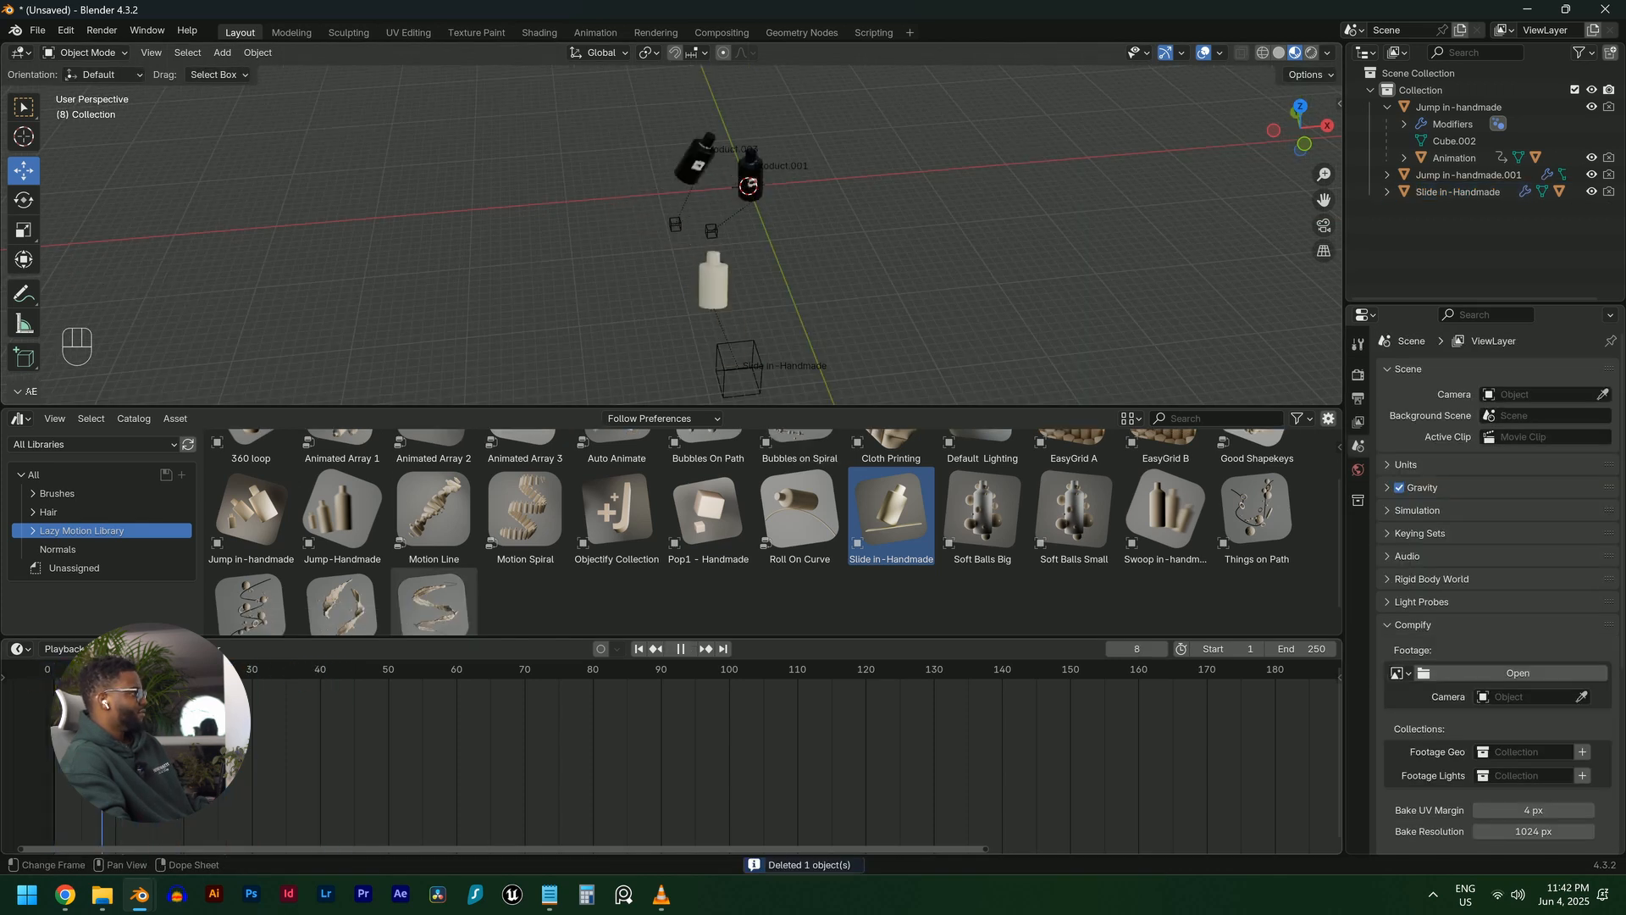
key(space)
Rotate the Slide in-Handmade asset to 90° about Z in top view
key(KP_7)
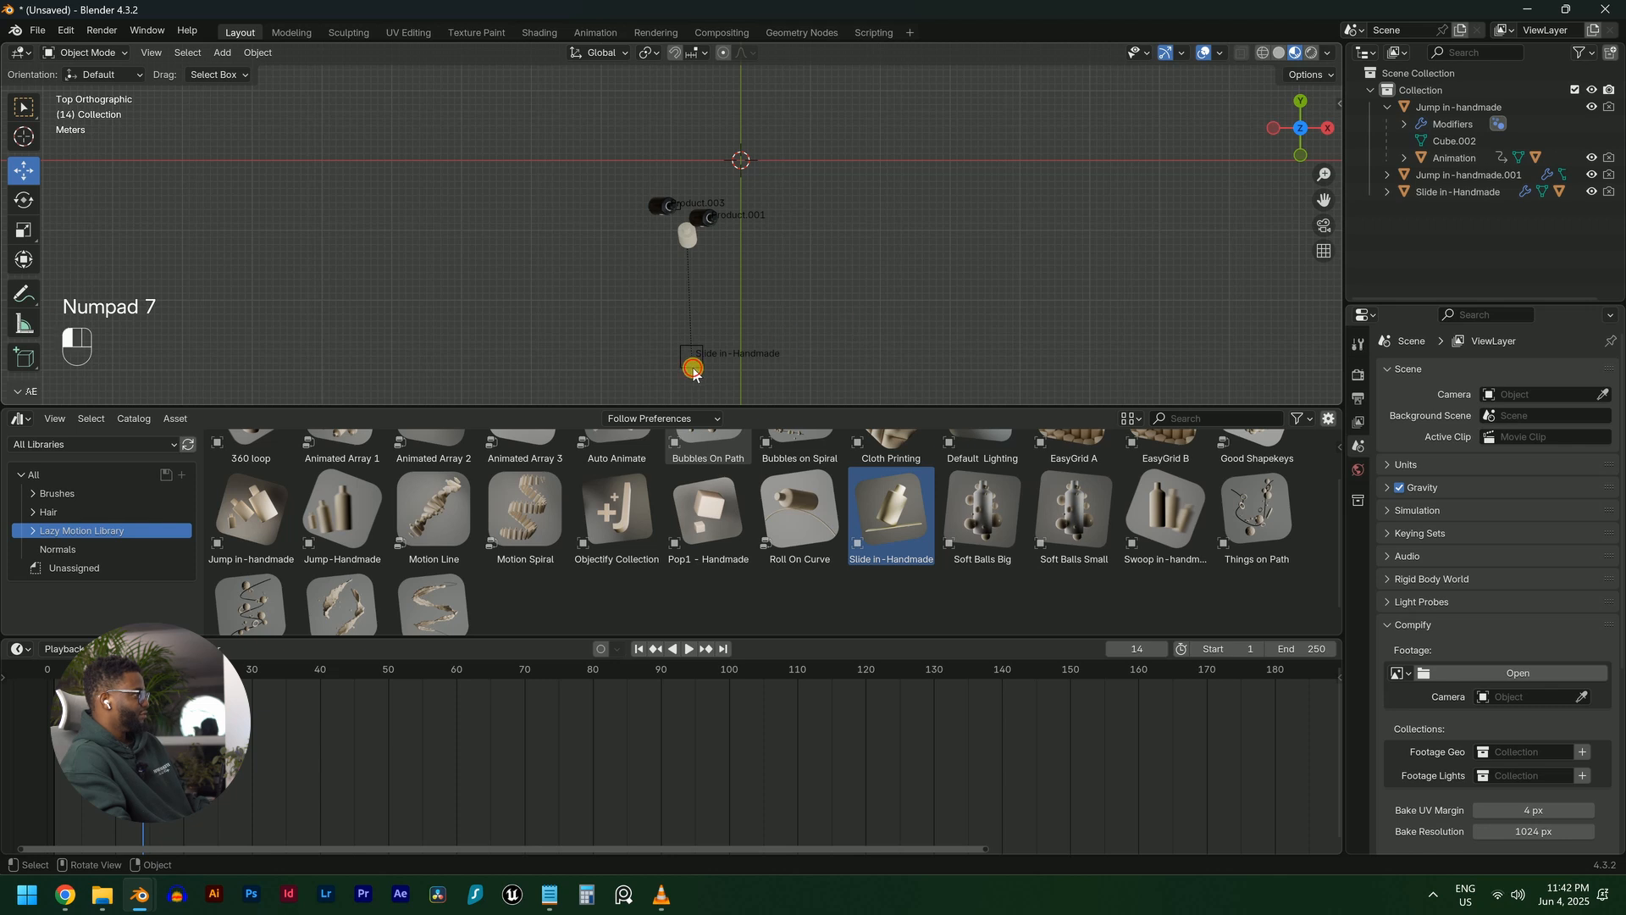
click(693, 370)
key(r)
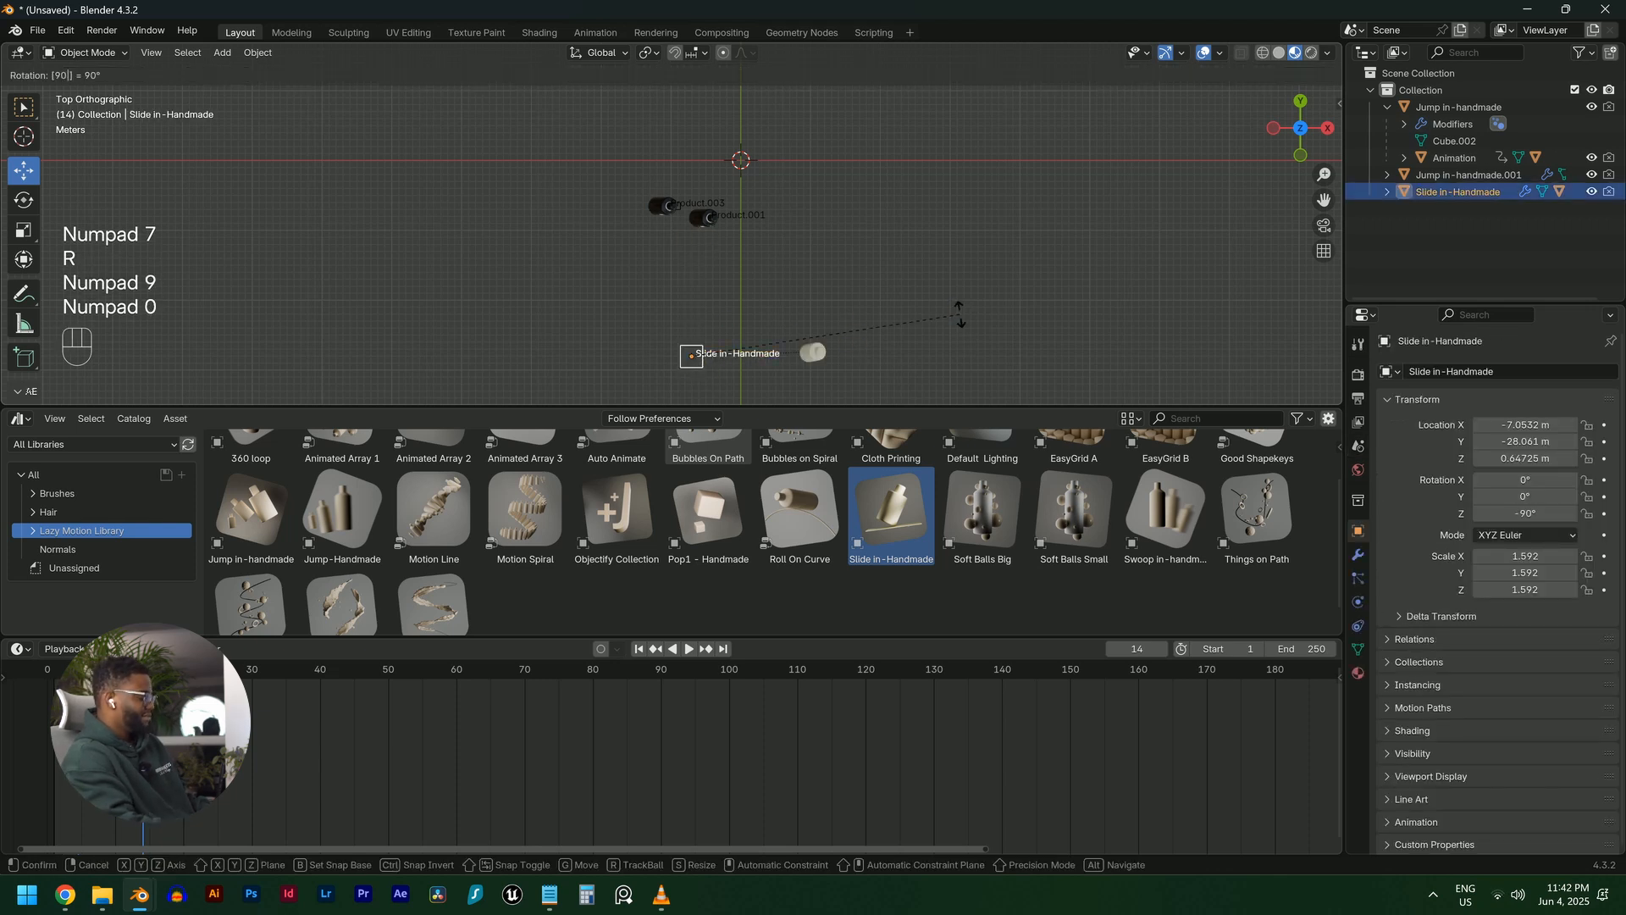
key(Return)
Move the Slide in-Handmade asset to about 11.34 m on X and -9.49 m on Y so its placeholder lands beside the bottles at frame 34
key(g)
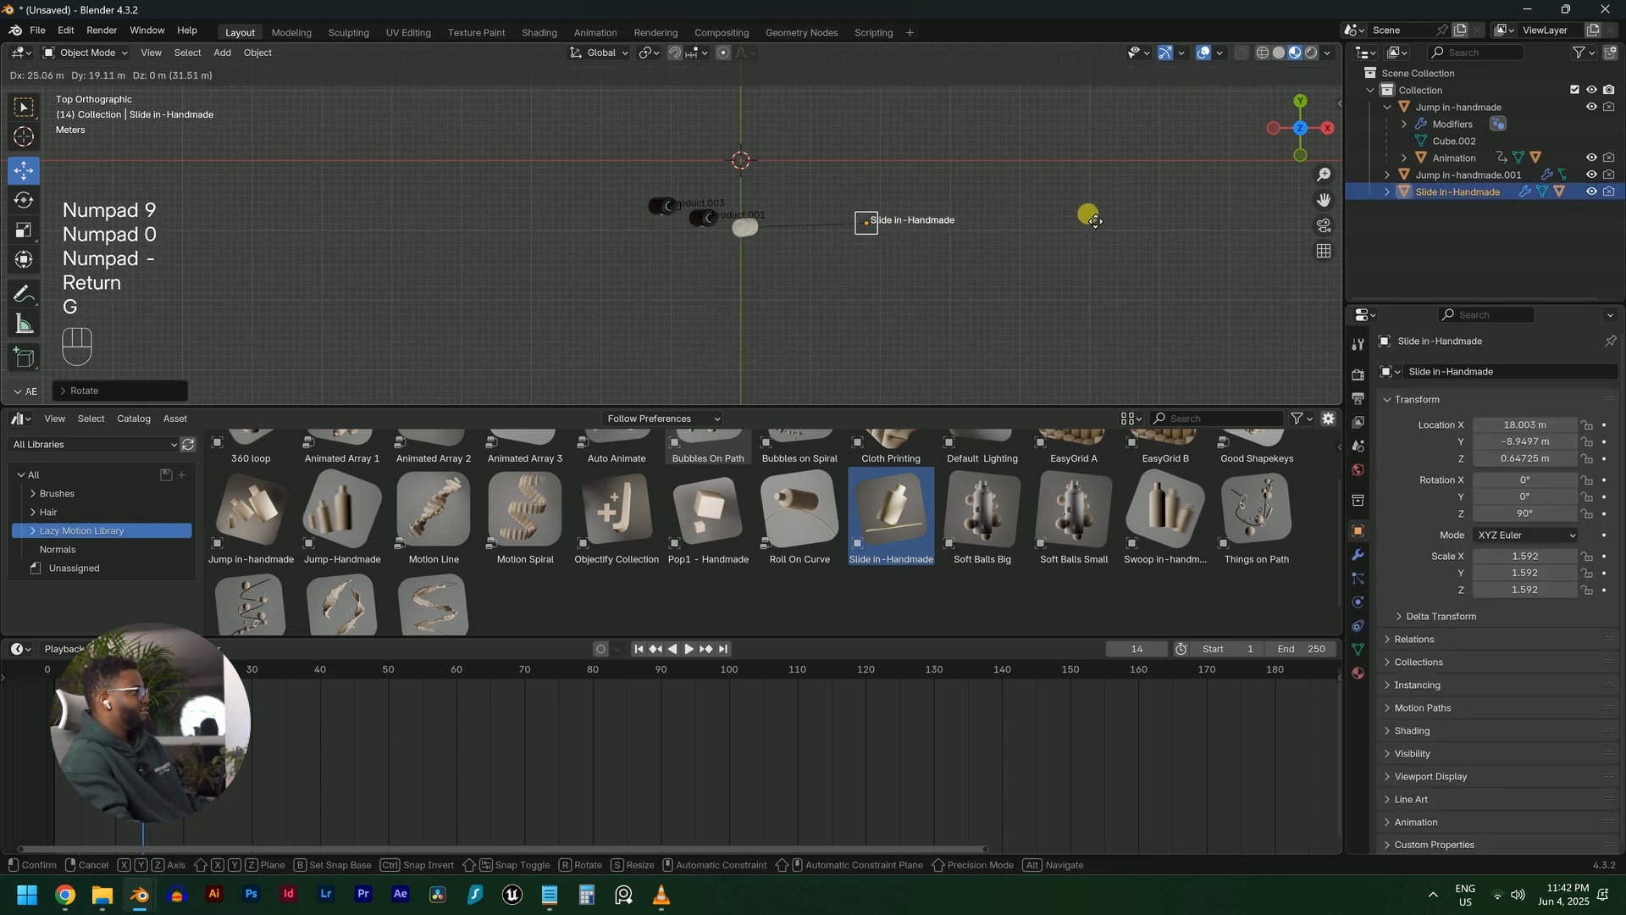
click(1082, 215)
click(277, 661)
middle_drag(894, 296, 762, 236)
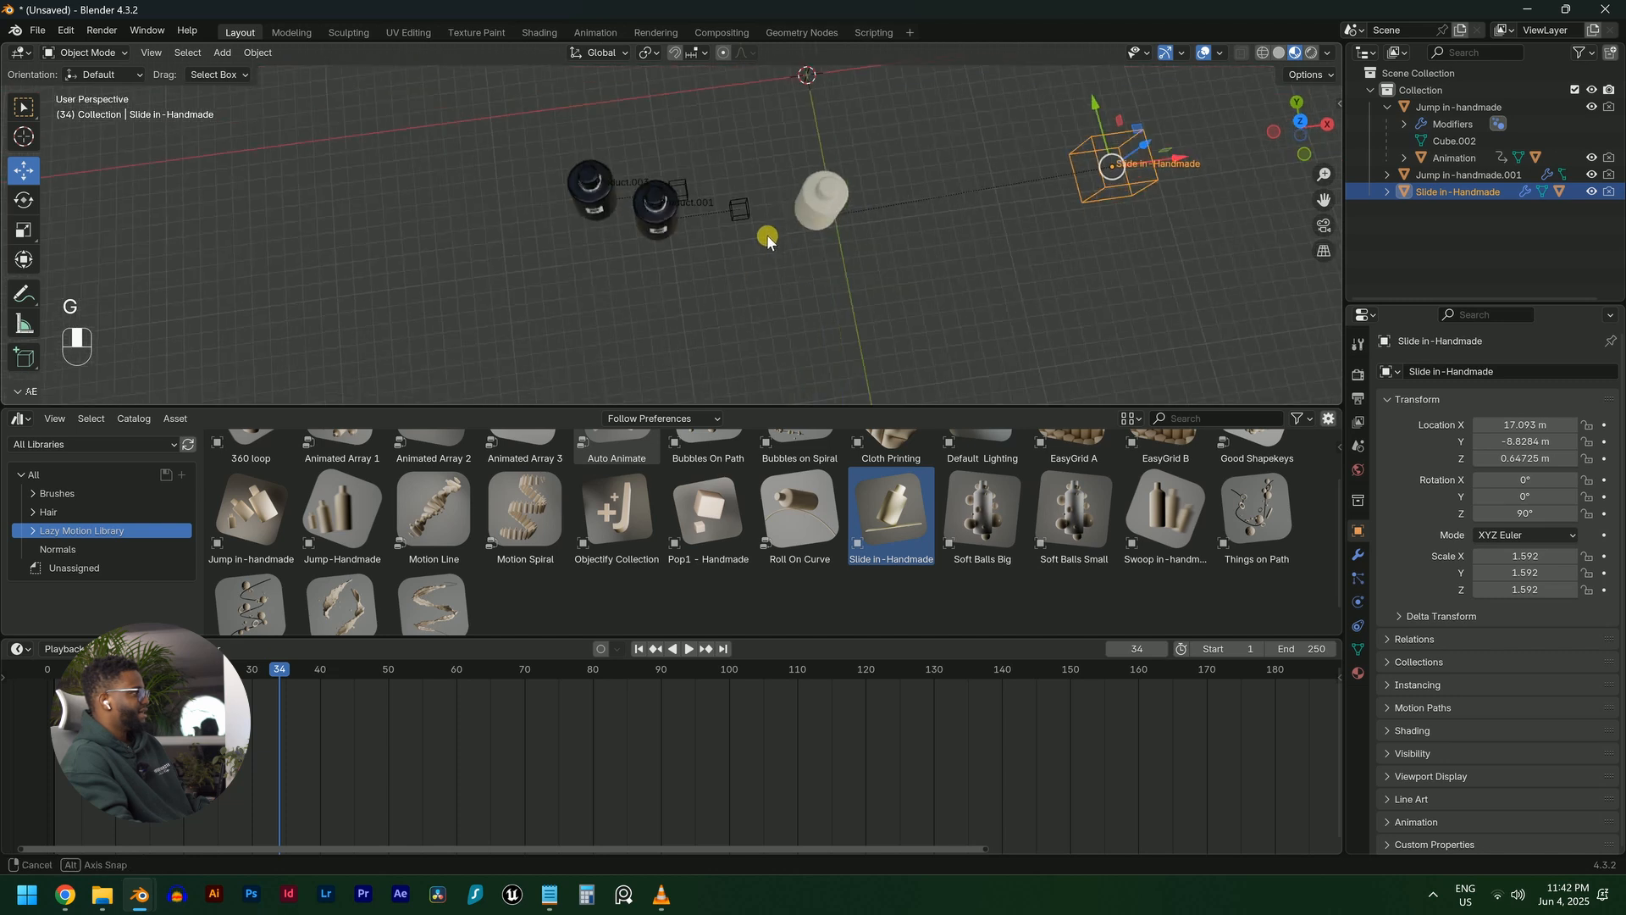
drag(1138, 166, 1116, 237)
key(KP_7)
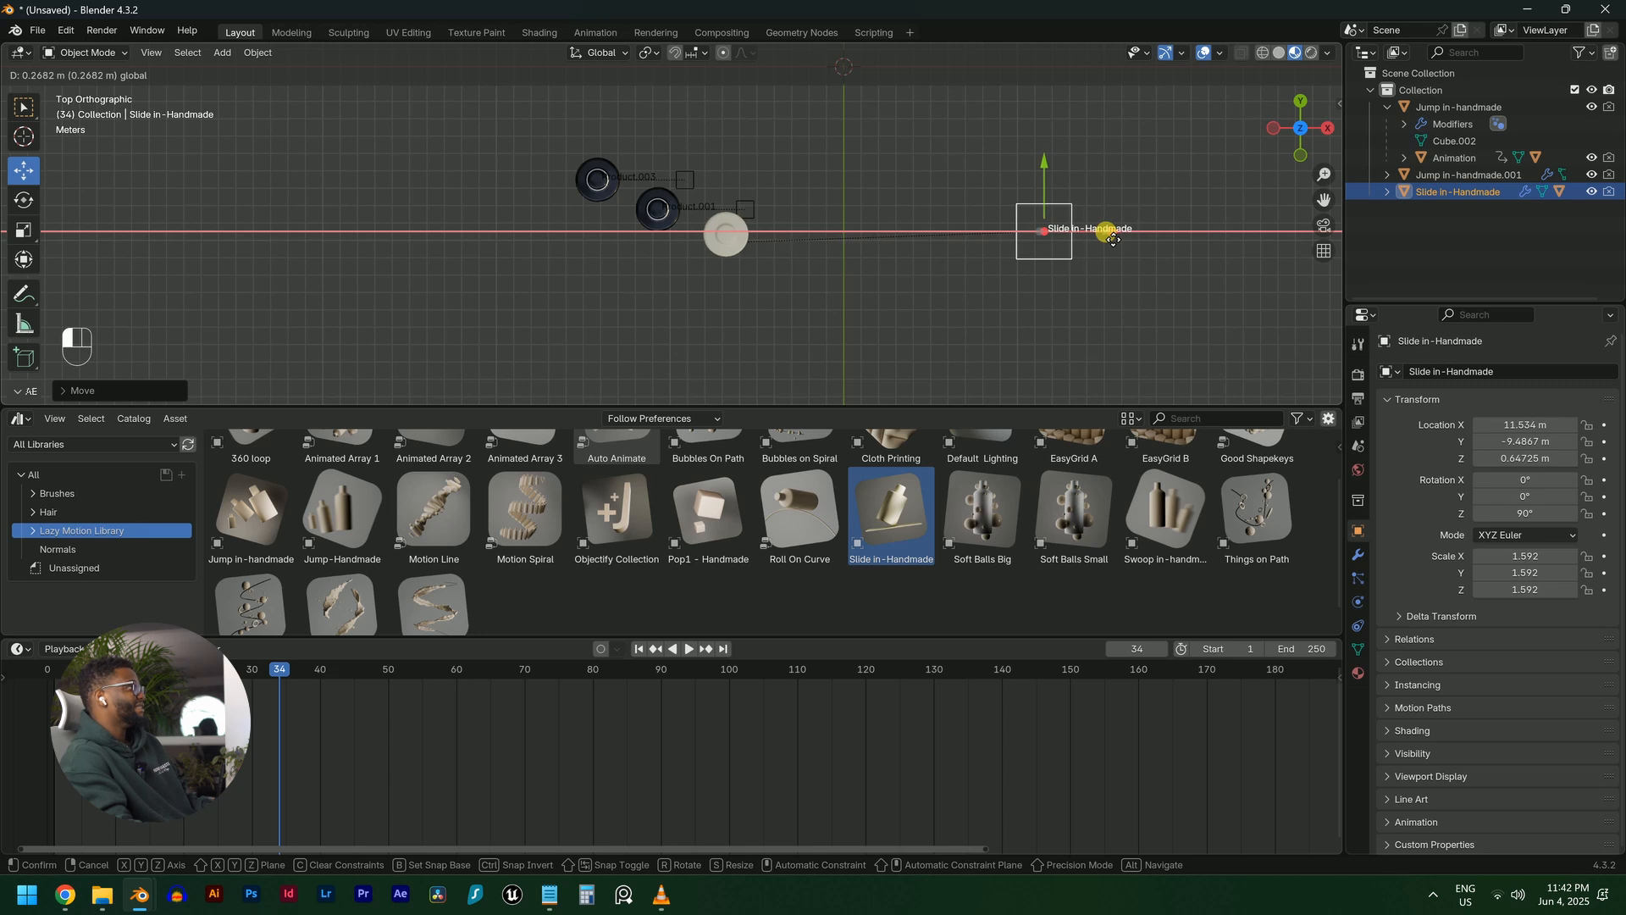
drag(1103, 233, 1102, 232)
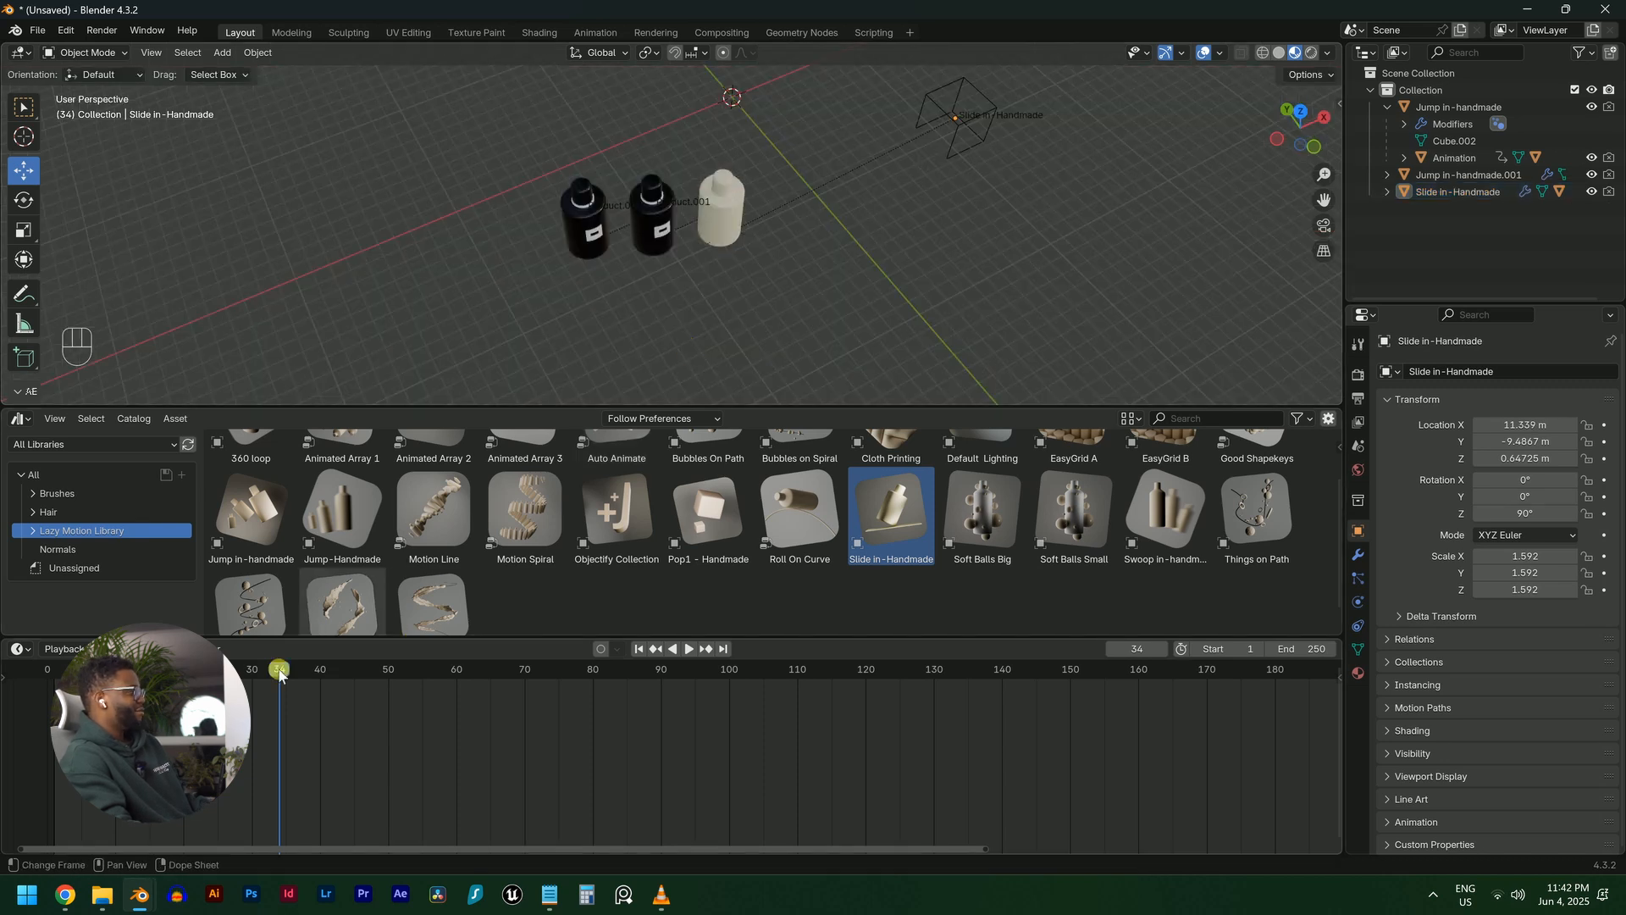
Step the timeline back to about frame 26 and check the slide-in placeholder's timing against the bottles
drag(280, 669, 224, 673)
key(space)
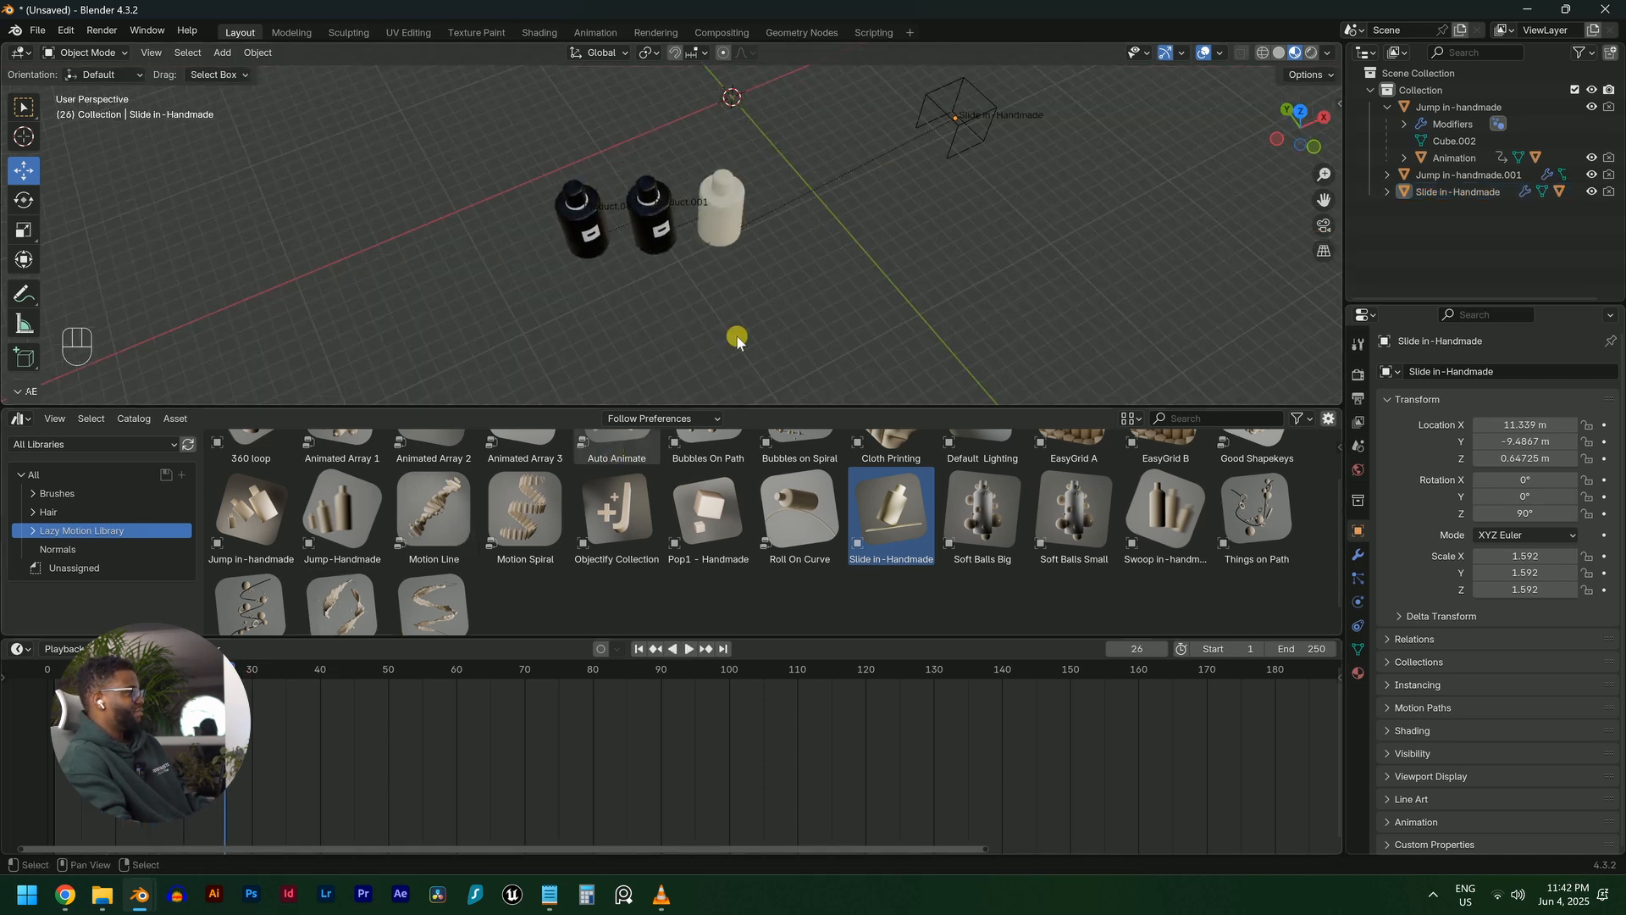
middle_drag(737, 337, 711, 351)
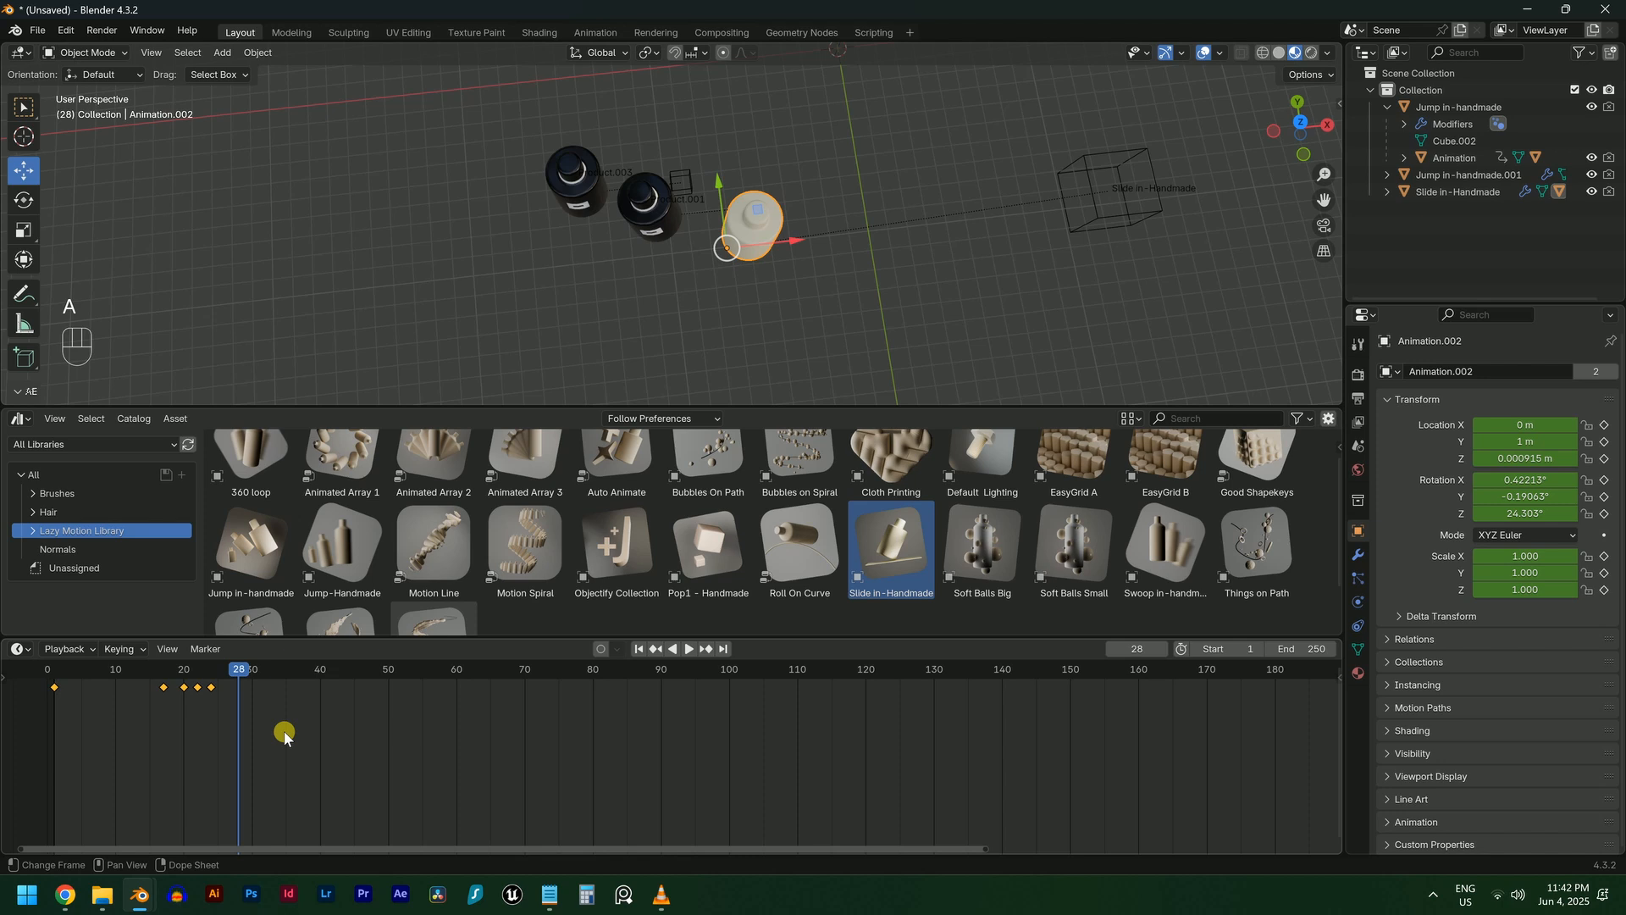
Delay all keyframes of the slide-in placeholder bottle by 9 frames
key(g)
key(x)
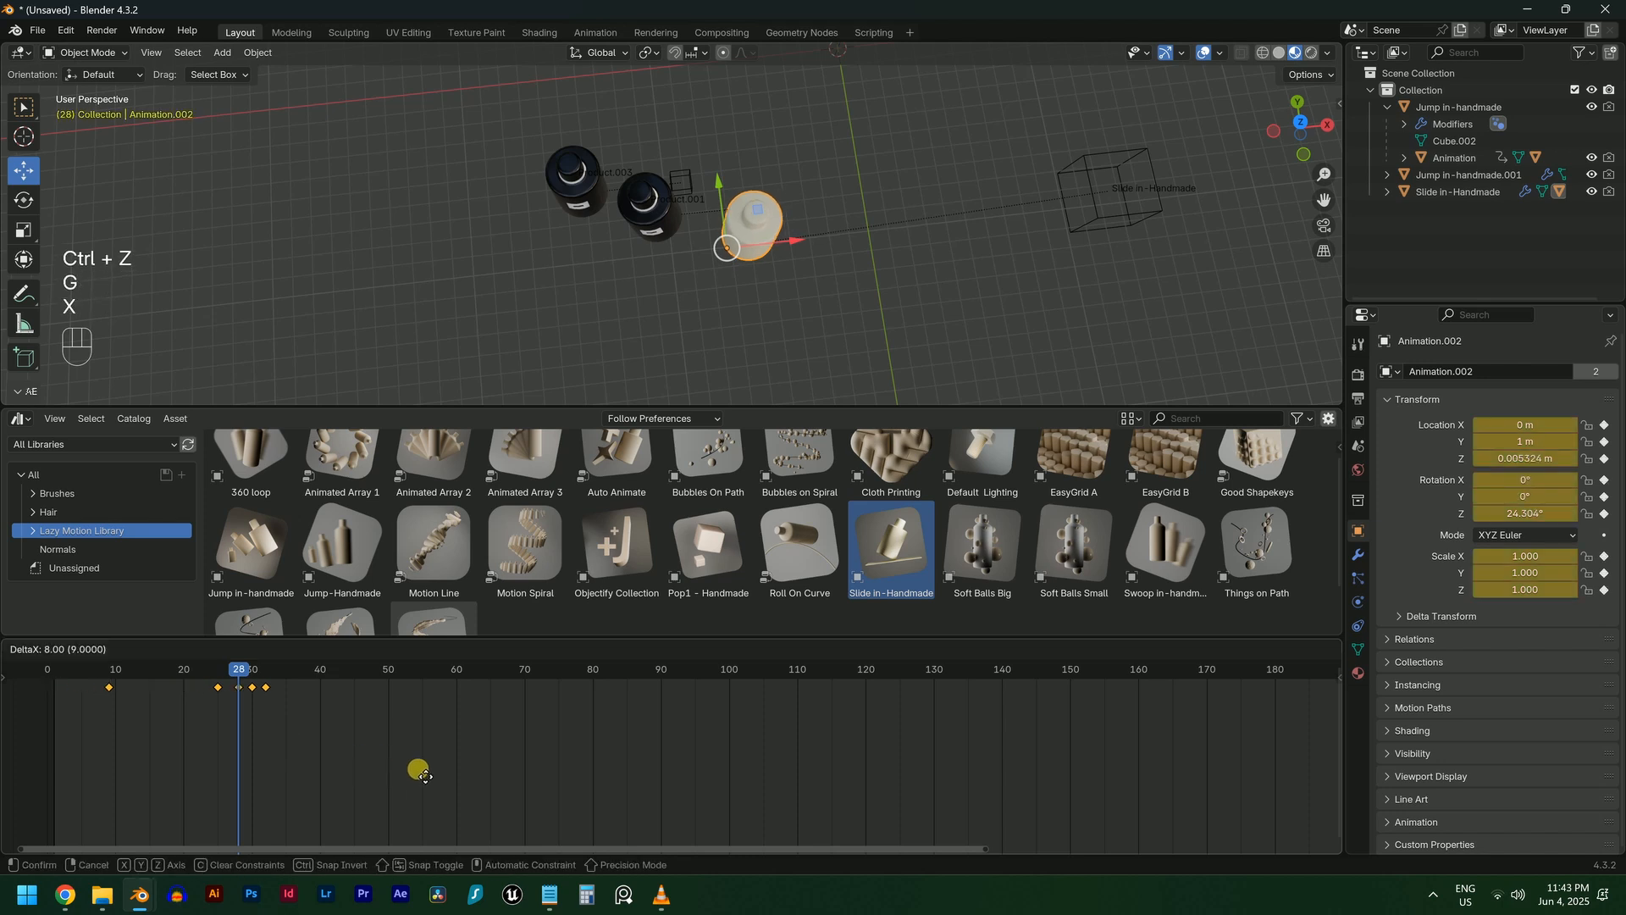
click(421, 772)
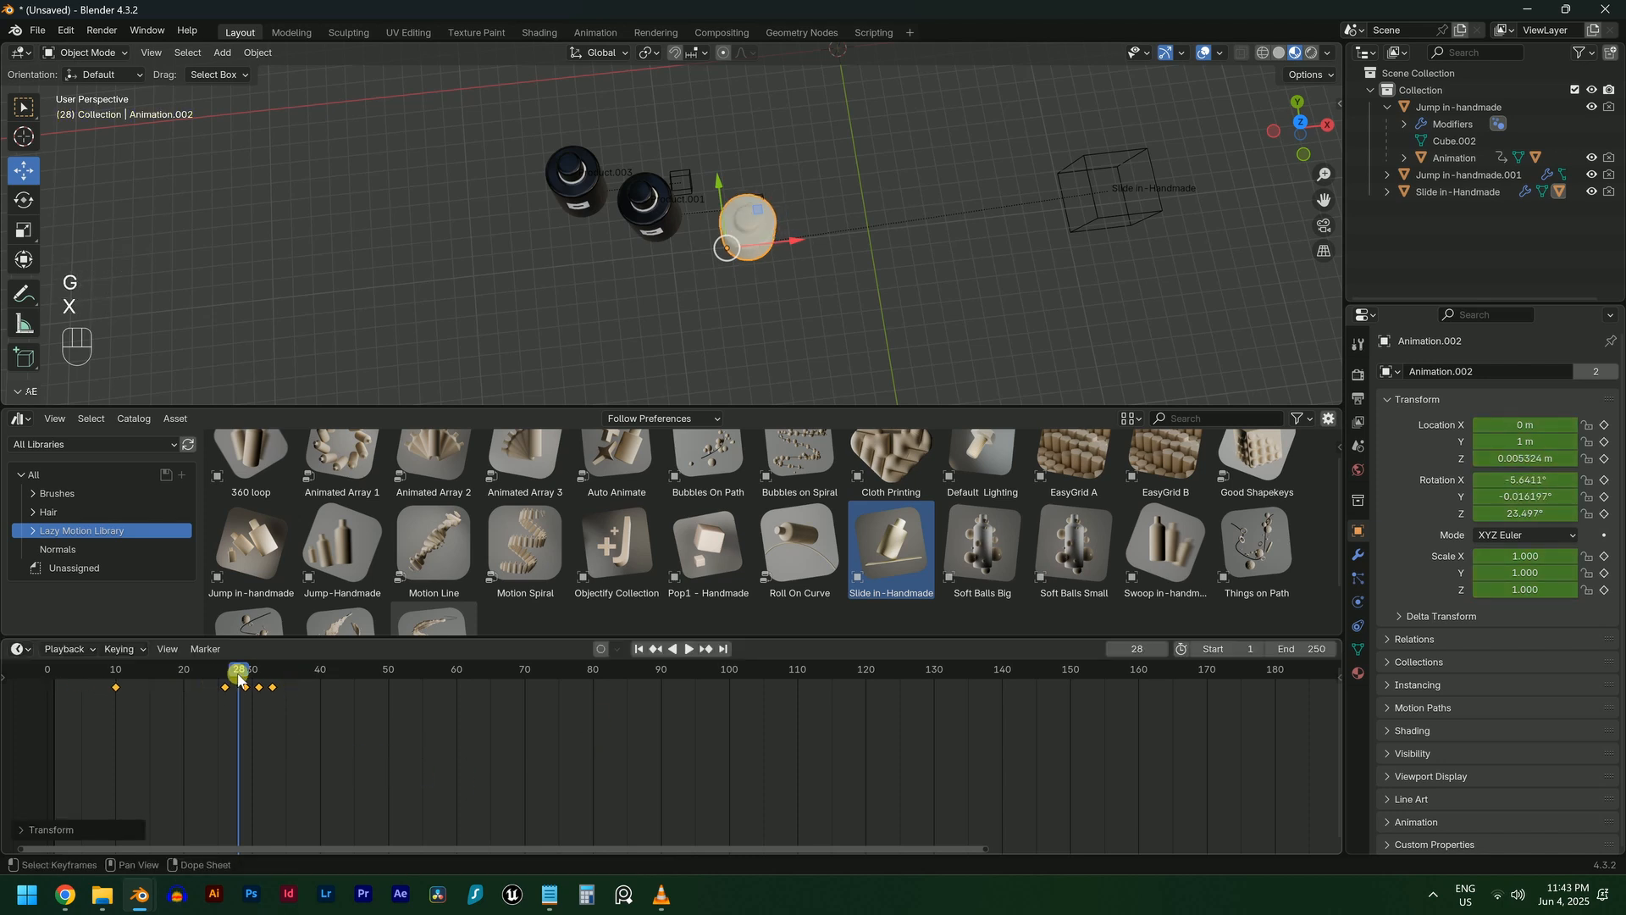
Play the animation from the start to check the delayed slide-in from a lower viewpoint
drag(239, 679, 65, 673)
key(space)
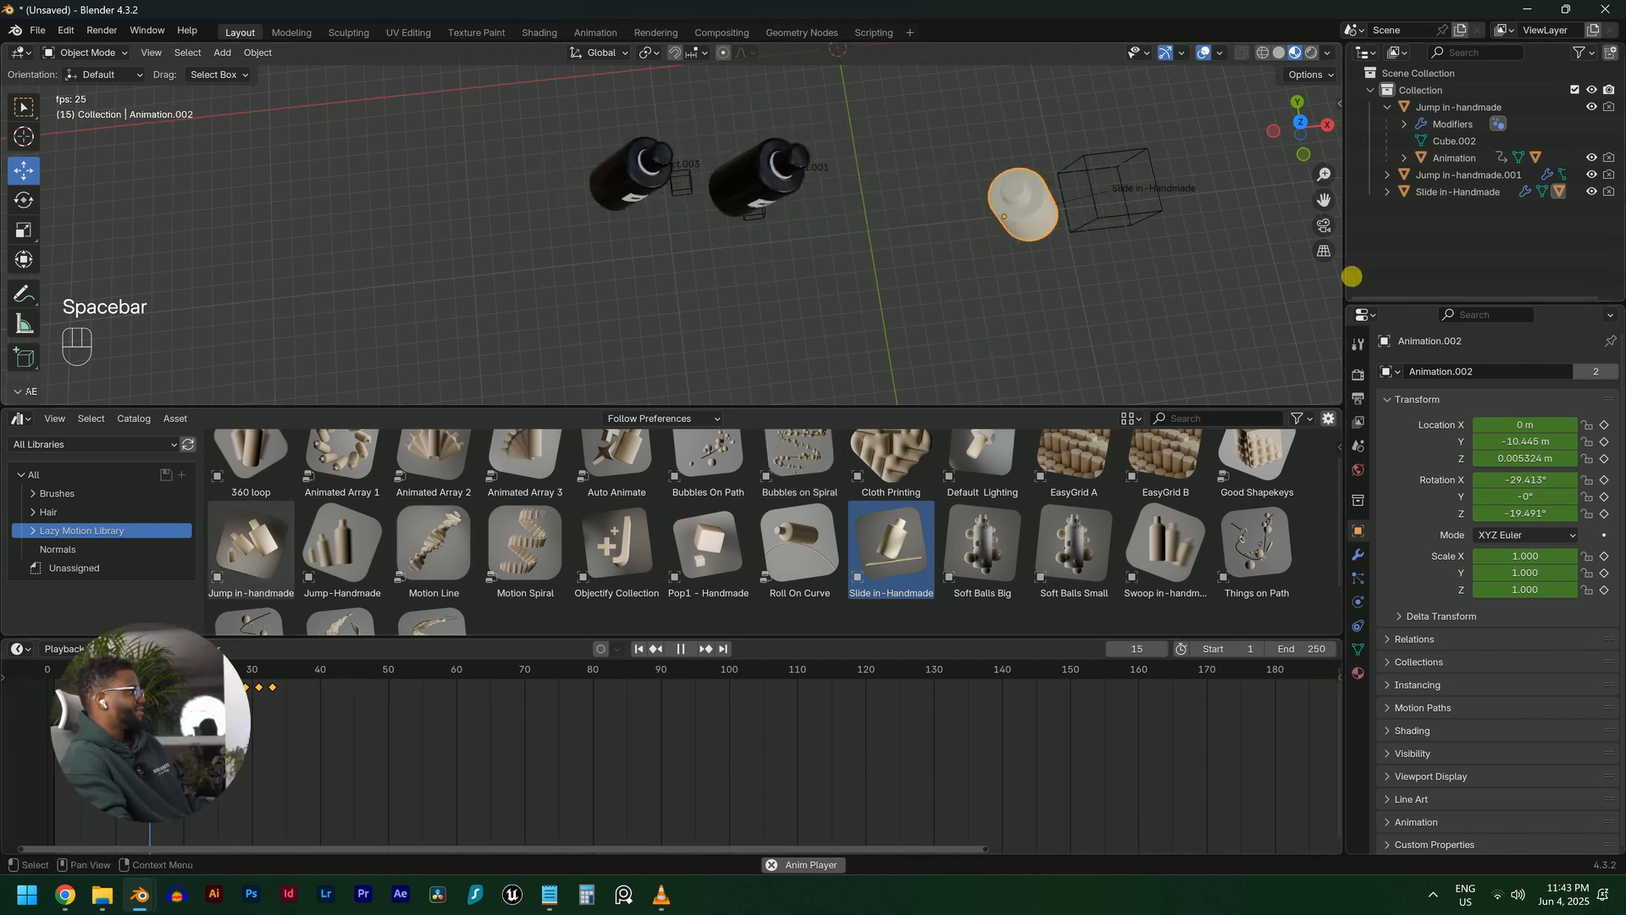
middle_drag(942, 292, 986, 186)
key(space)
scroll(800, 280, up, 2)
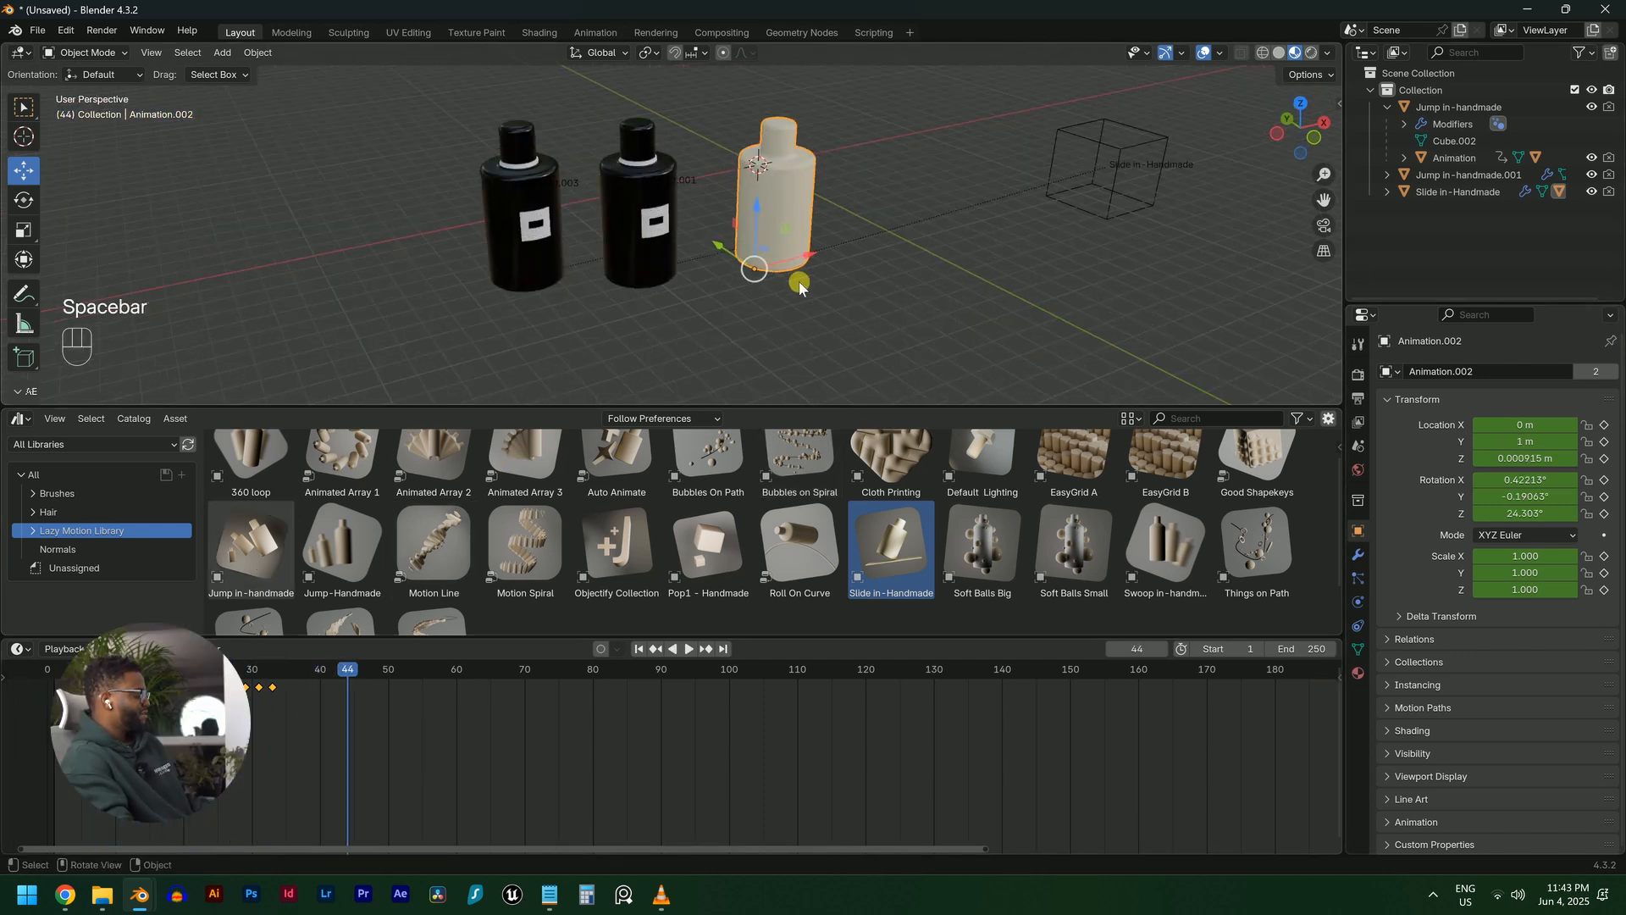
Duplicate the middle black bottle and place the copy over the slide-in placeholder at about -9.30 m on X and -8.04 m on Y
key(KP_1)
click(688, 256)
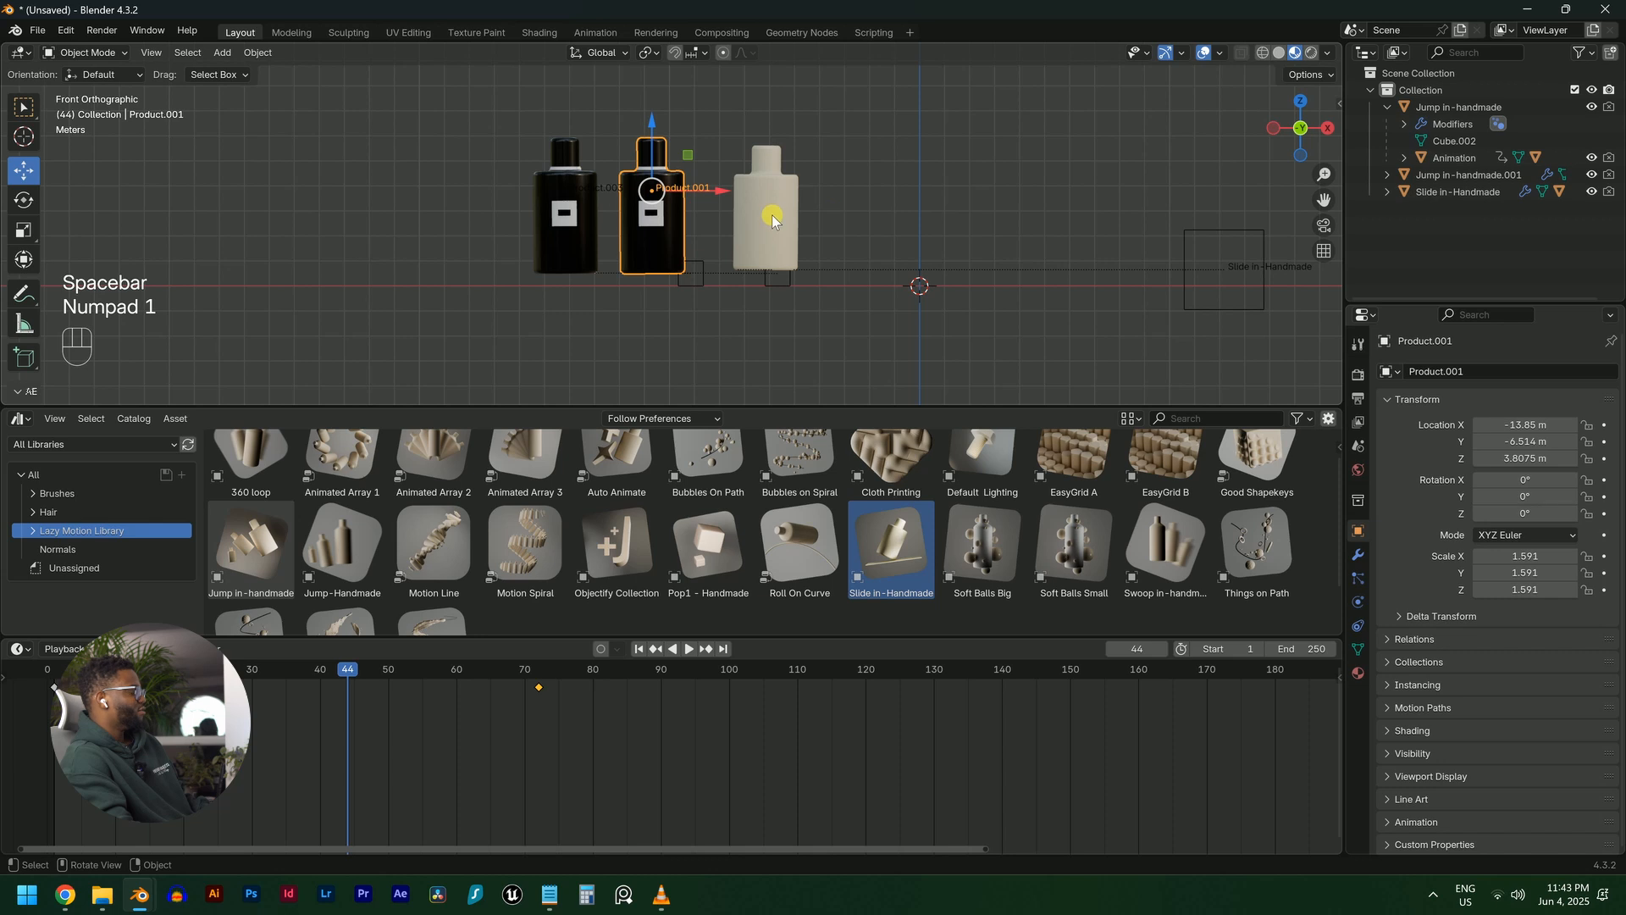
key(shift+d)
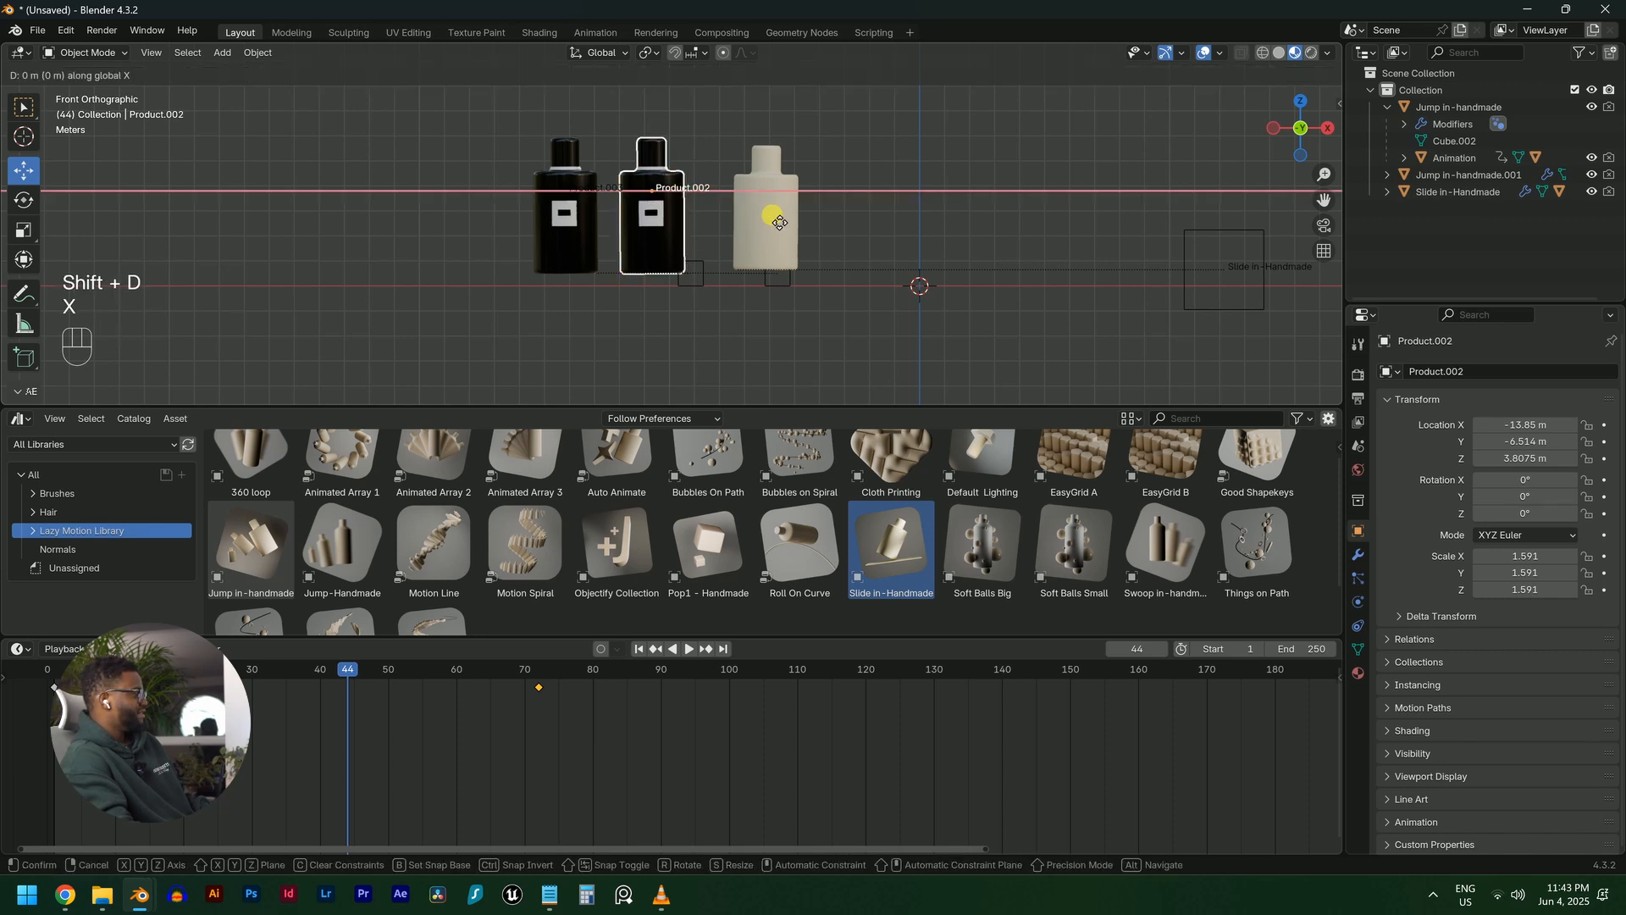
key(x)
click(887, 254)
key(KP_7)
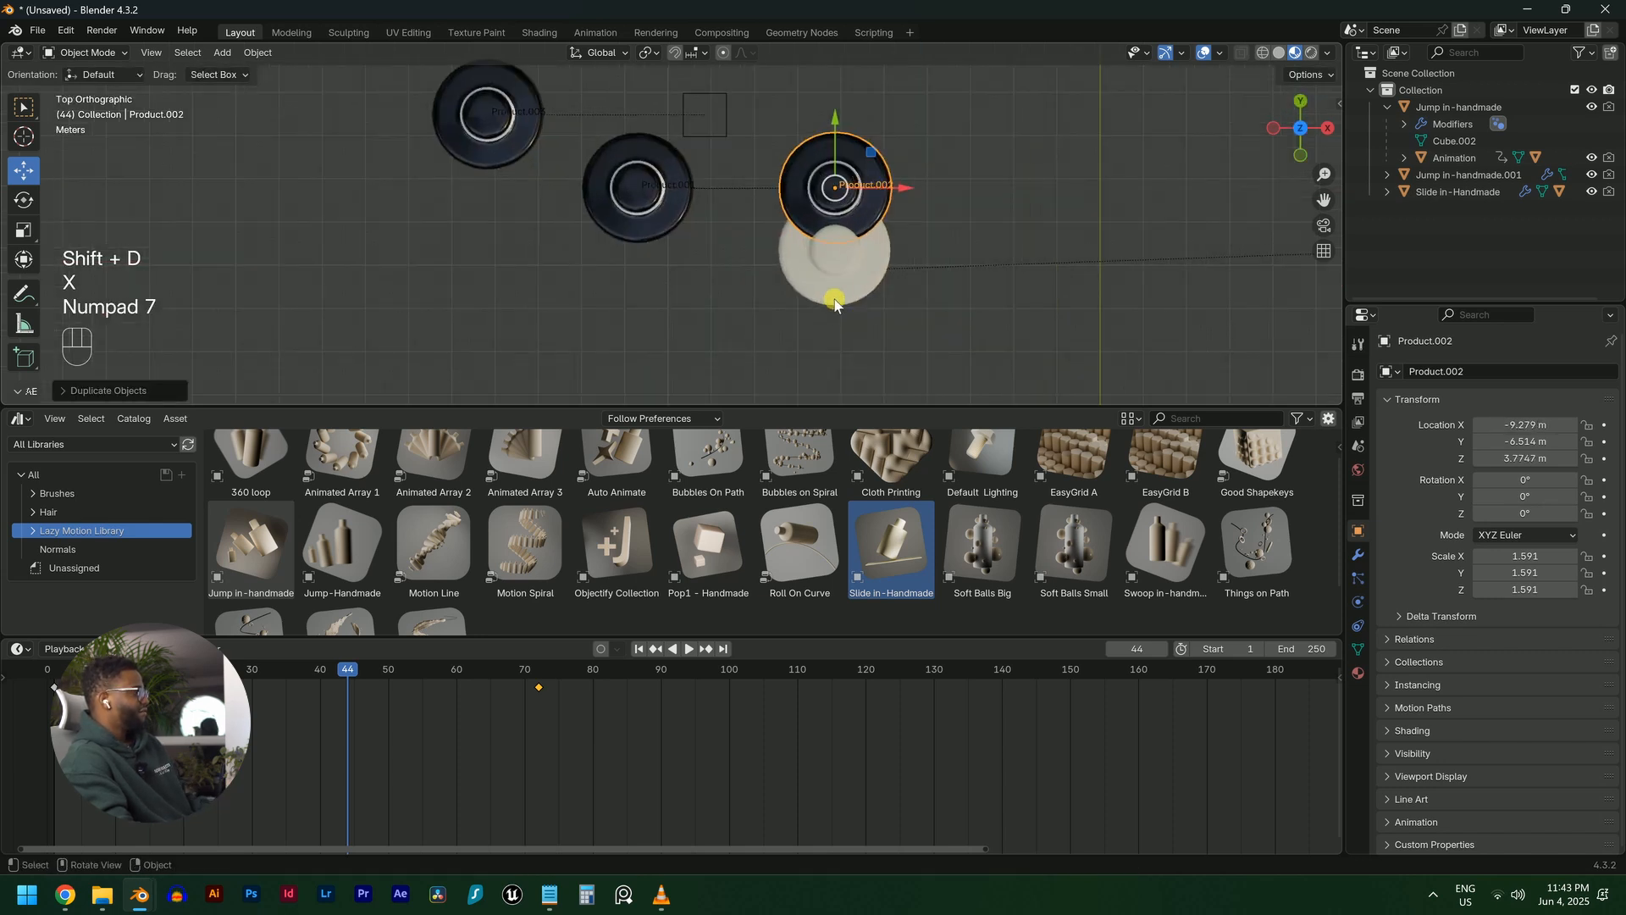
key(g)
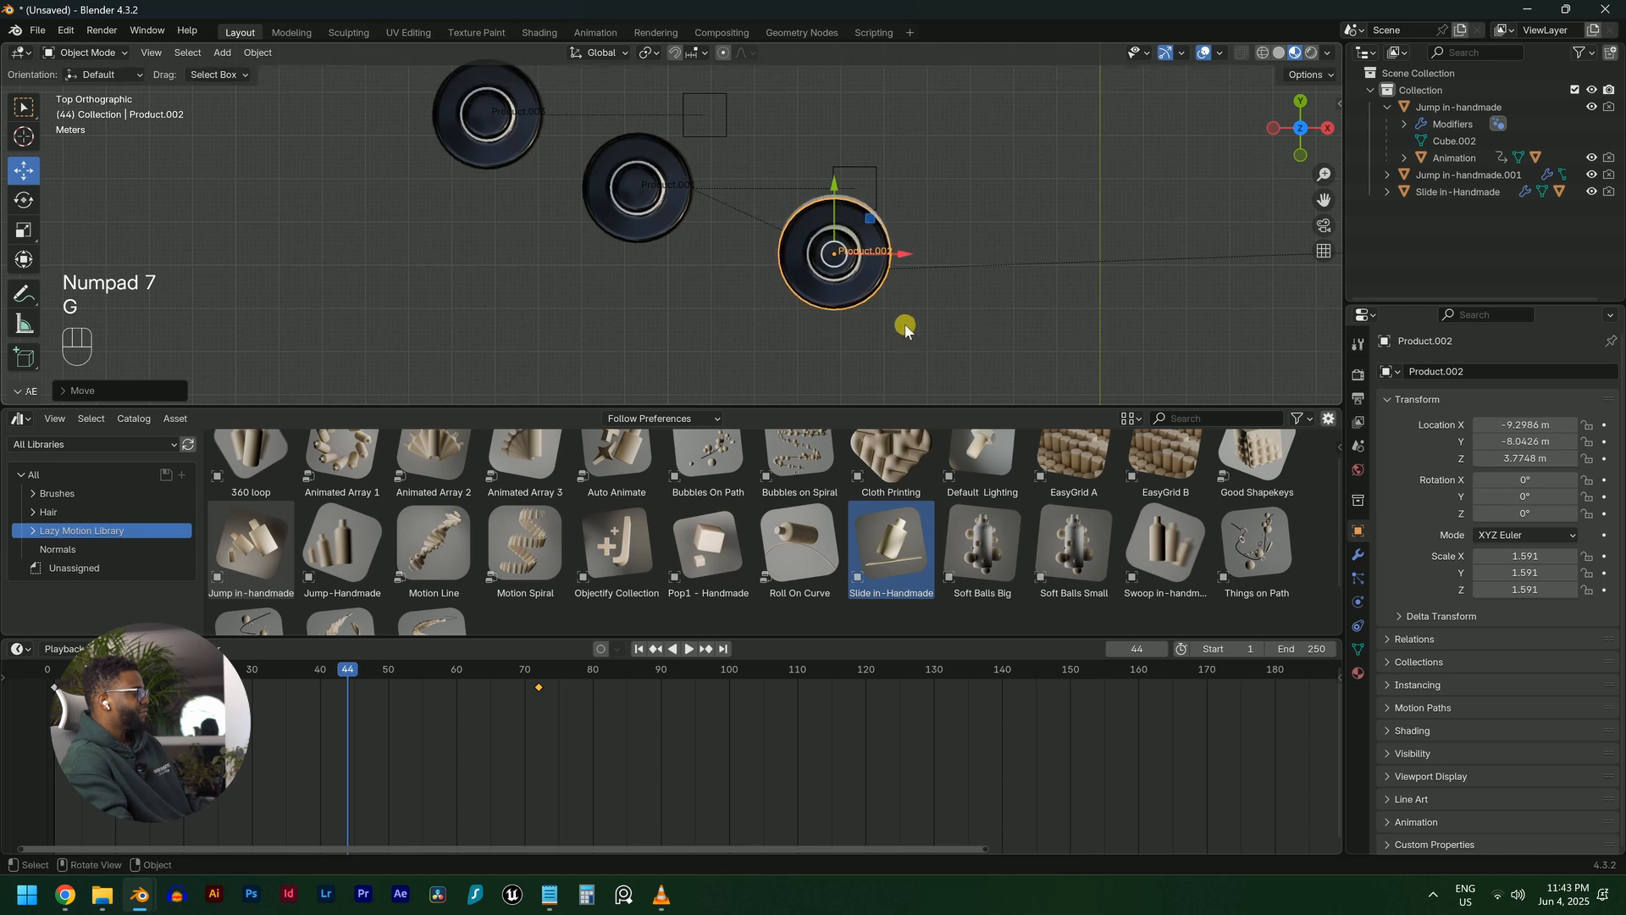
Raise the duplicated bottle to about 3.92 m on Z so its base lines up with the placeholder's base
middle_drag(903, 323, 758, 119)
click(758, 118)
scroll(813, 247, up, 6)
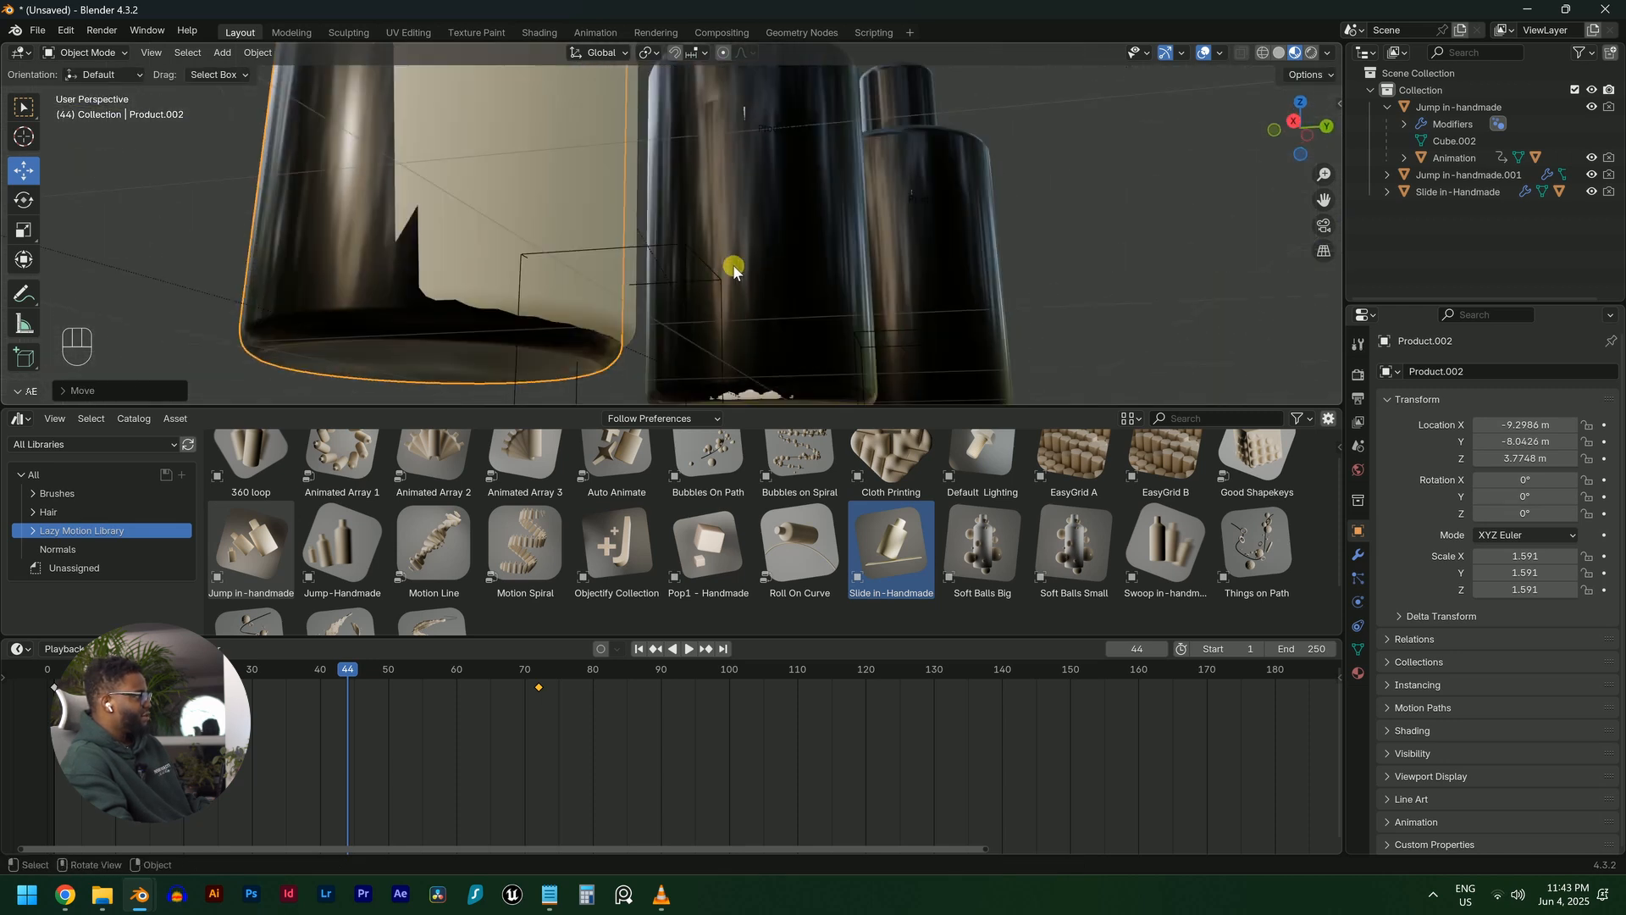
click(614, 317)
middle_drag(617, 318, 795, 208)
scroll(487, 340, up, 3)
shift+middle_drag(561, 366, 628, 354)
scroll(569, 297, up, 4)
click(562, 321)
key(g)
key(z)
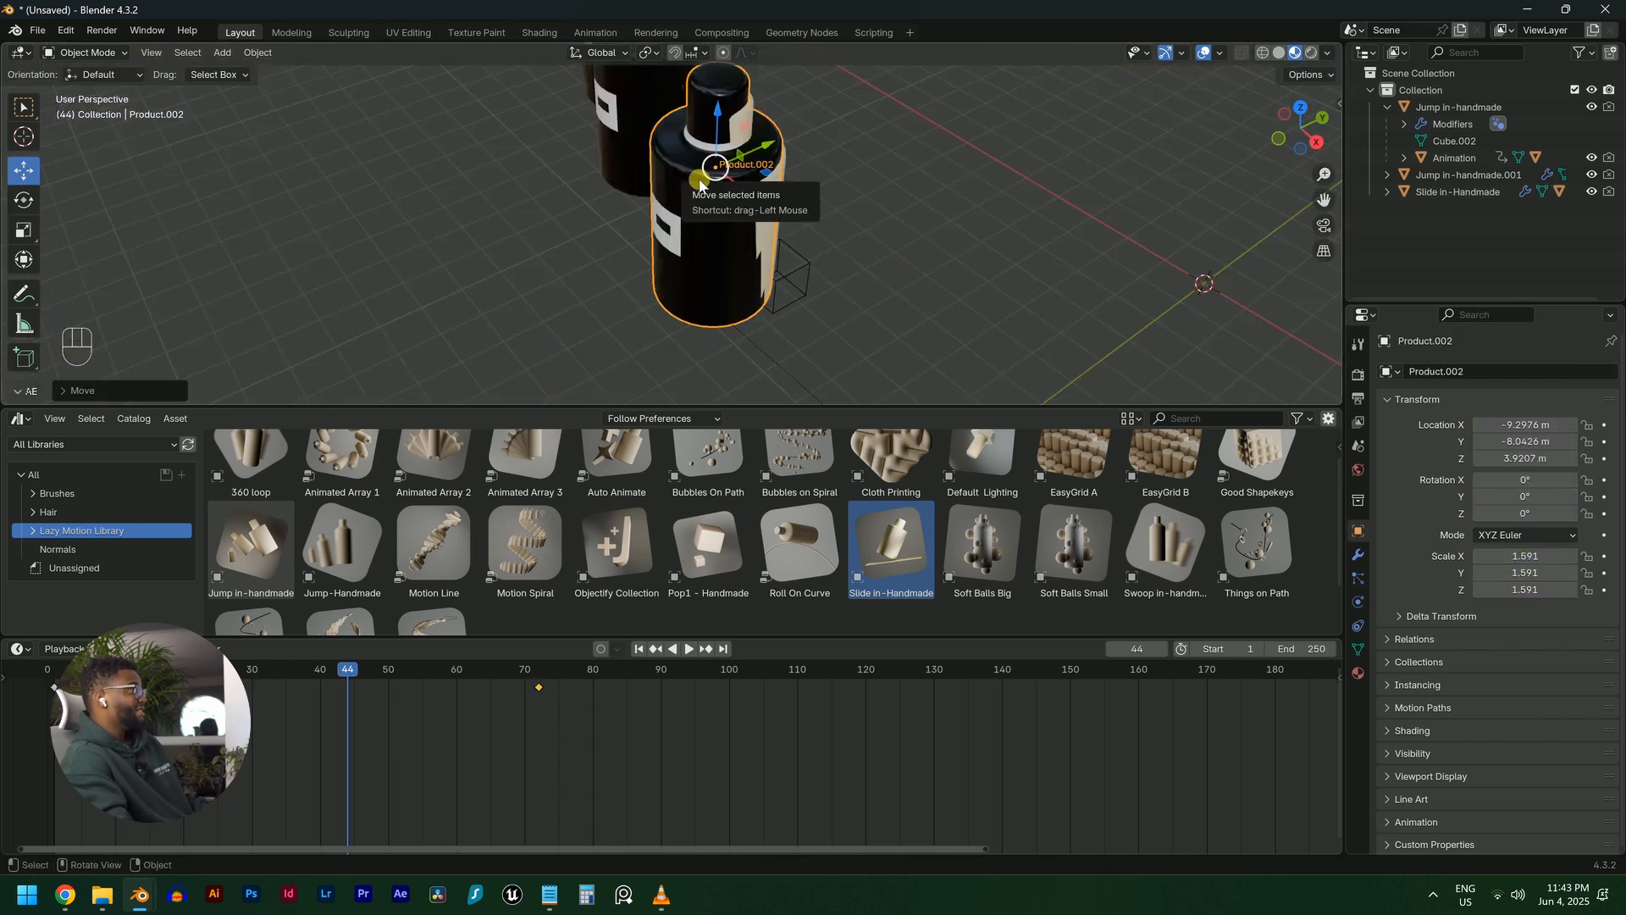
Parent the duplicated bottle to the slide-in placeholder using Object (Keep Transform)
scroll(778, 224, up, 4)
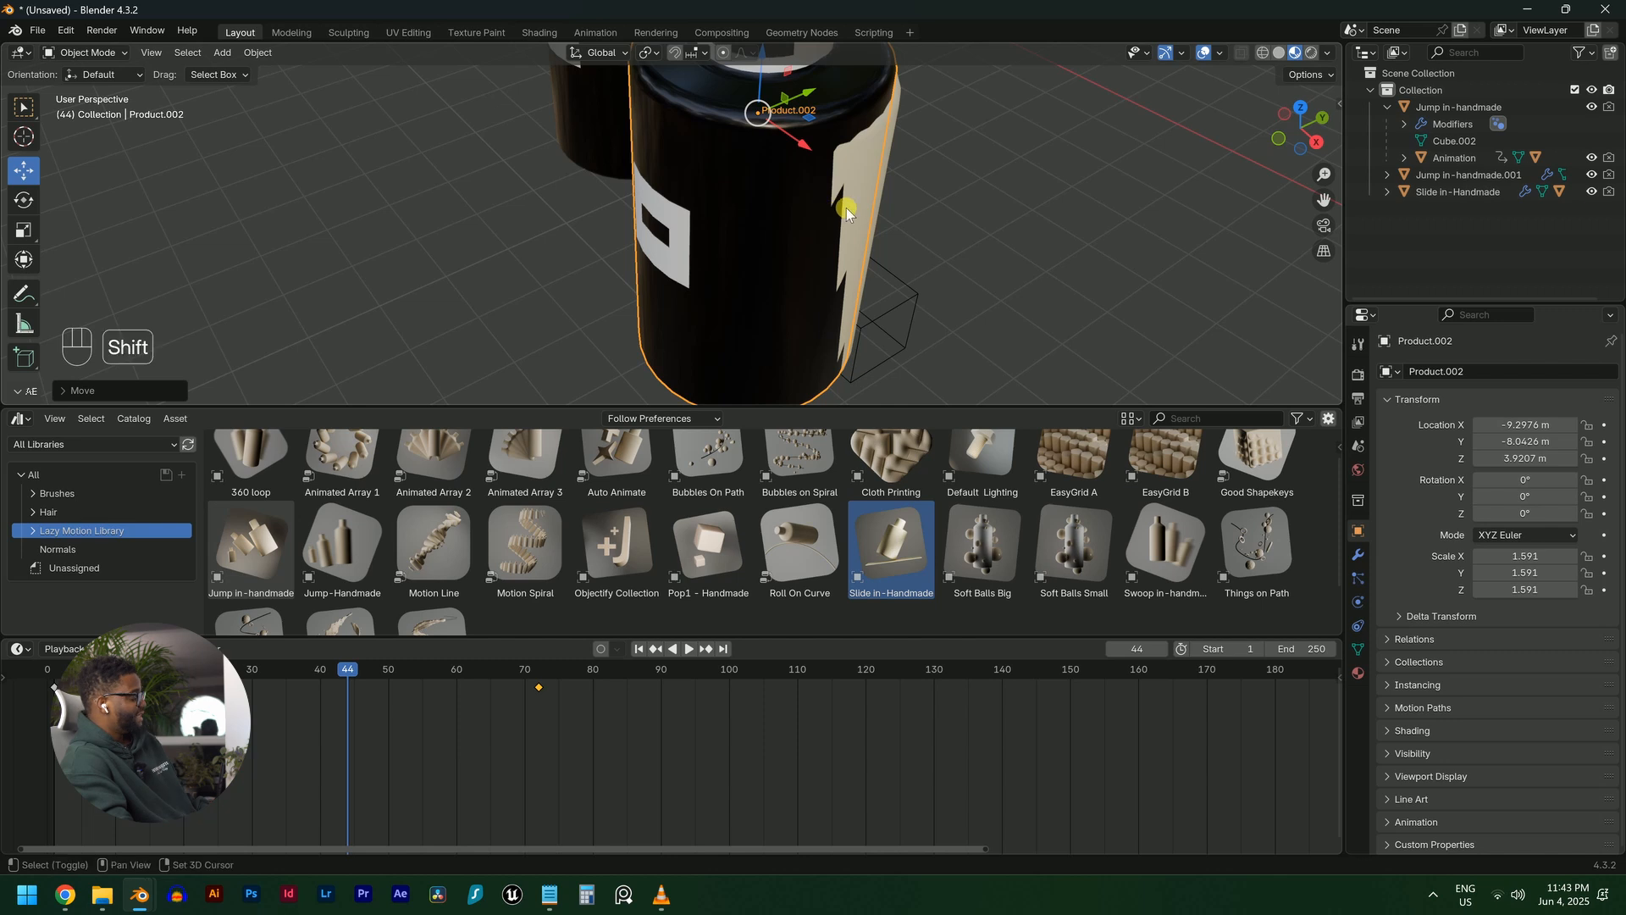
shift+click(872, 192)
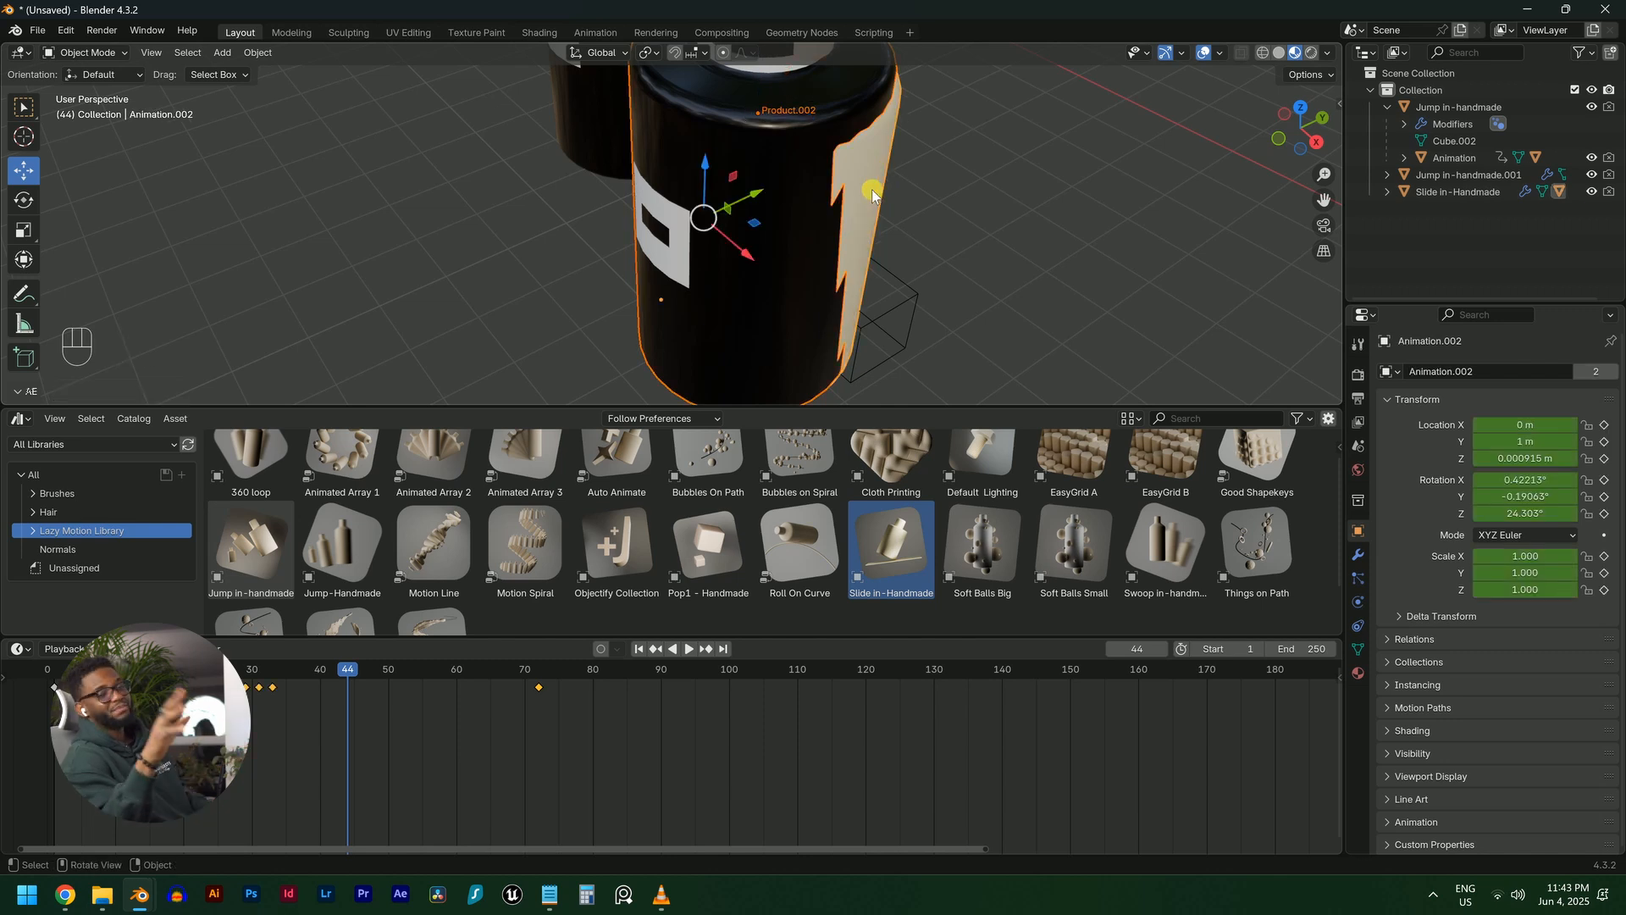
key(ctrl+z)
key(ctrl+p)
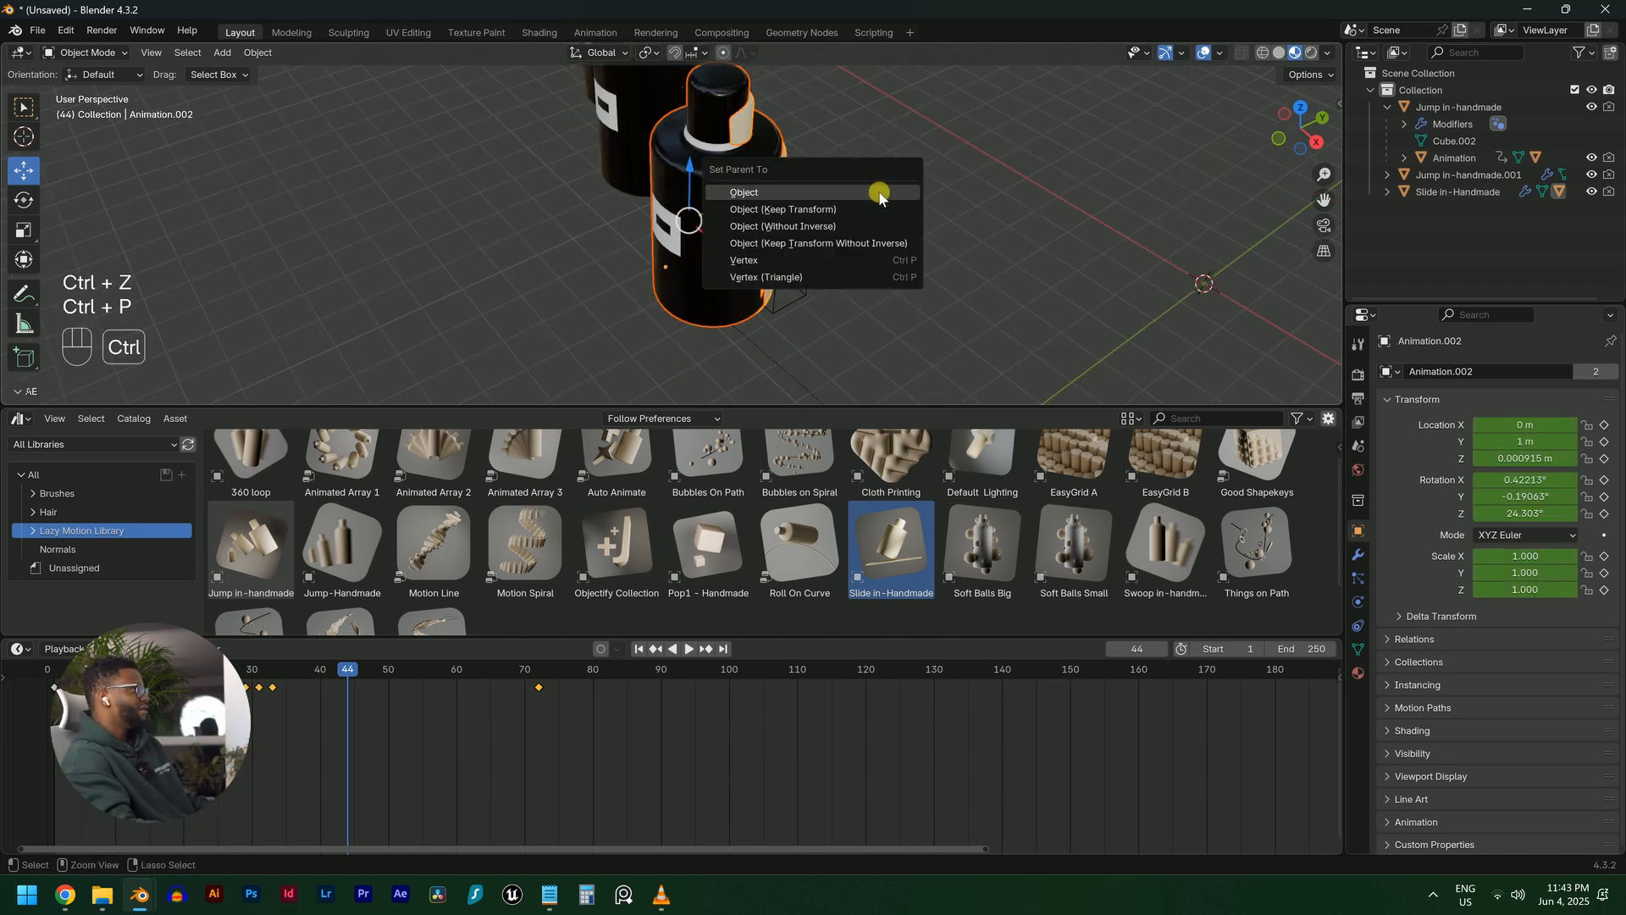
click(857, 211)
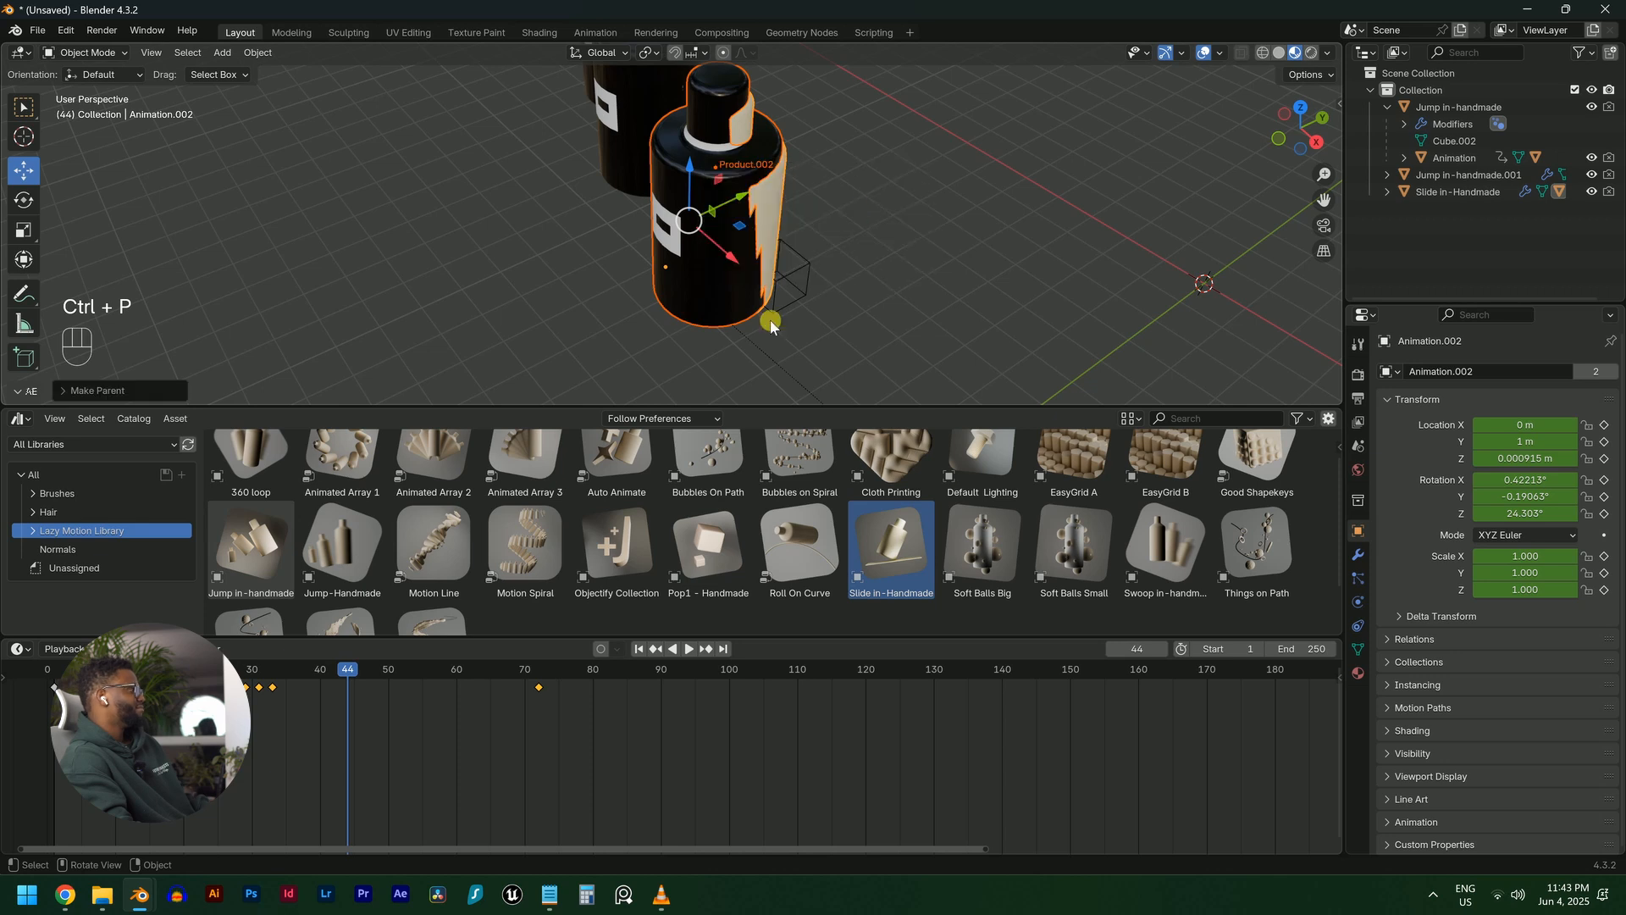
Play the animation from the first frame to check that the third bottle slides in with its placeholder
key(shift+Left)
key(space)
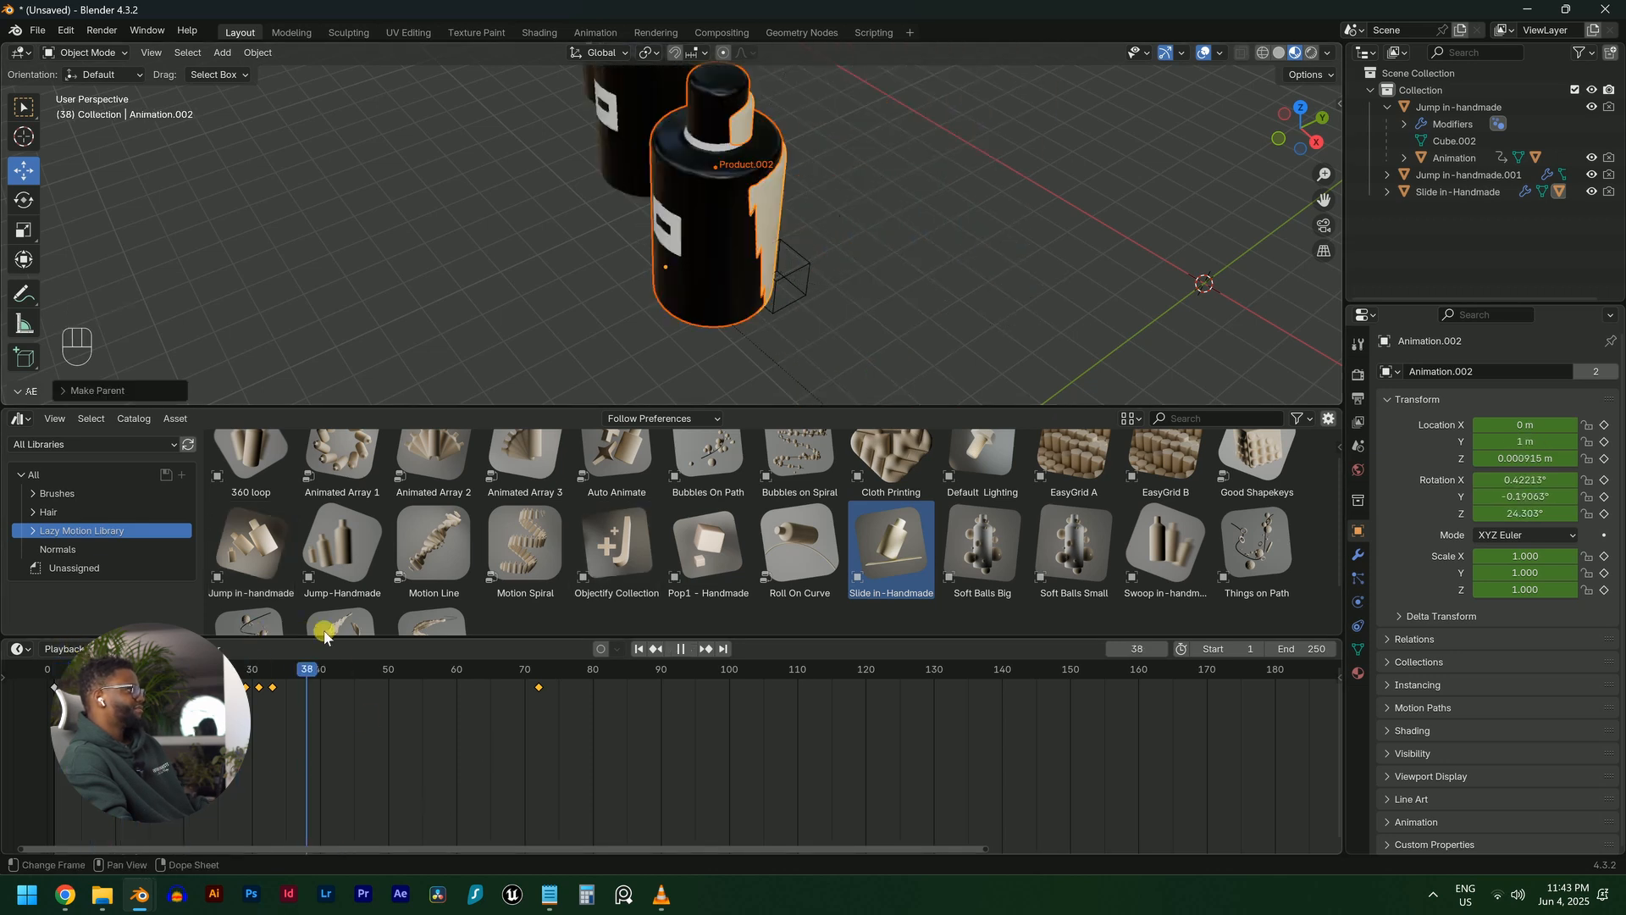
key(space)
scroll(716, 223, up, 2)
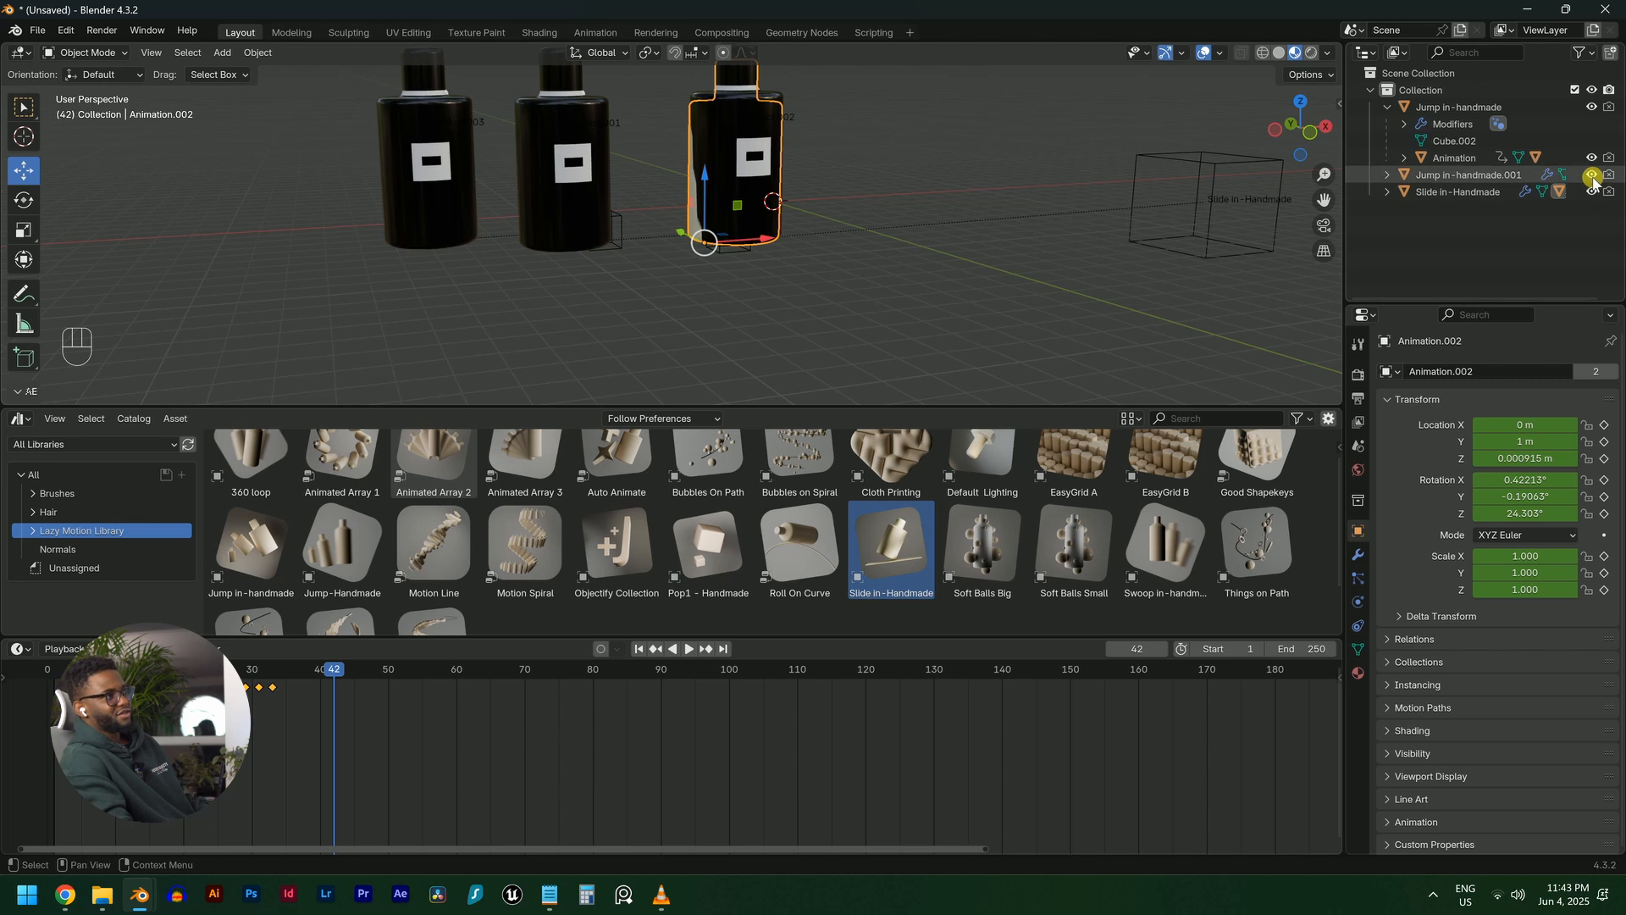
Hide both Jump in-handmade objects, Animation, Slide in-Handmade and the slide-in placeholder, leaving only the product bottles
drag(1593, 157, 1590, 205)
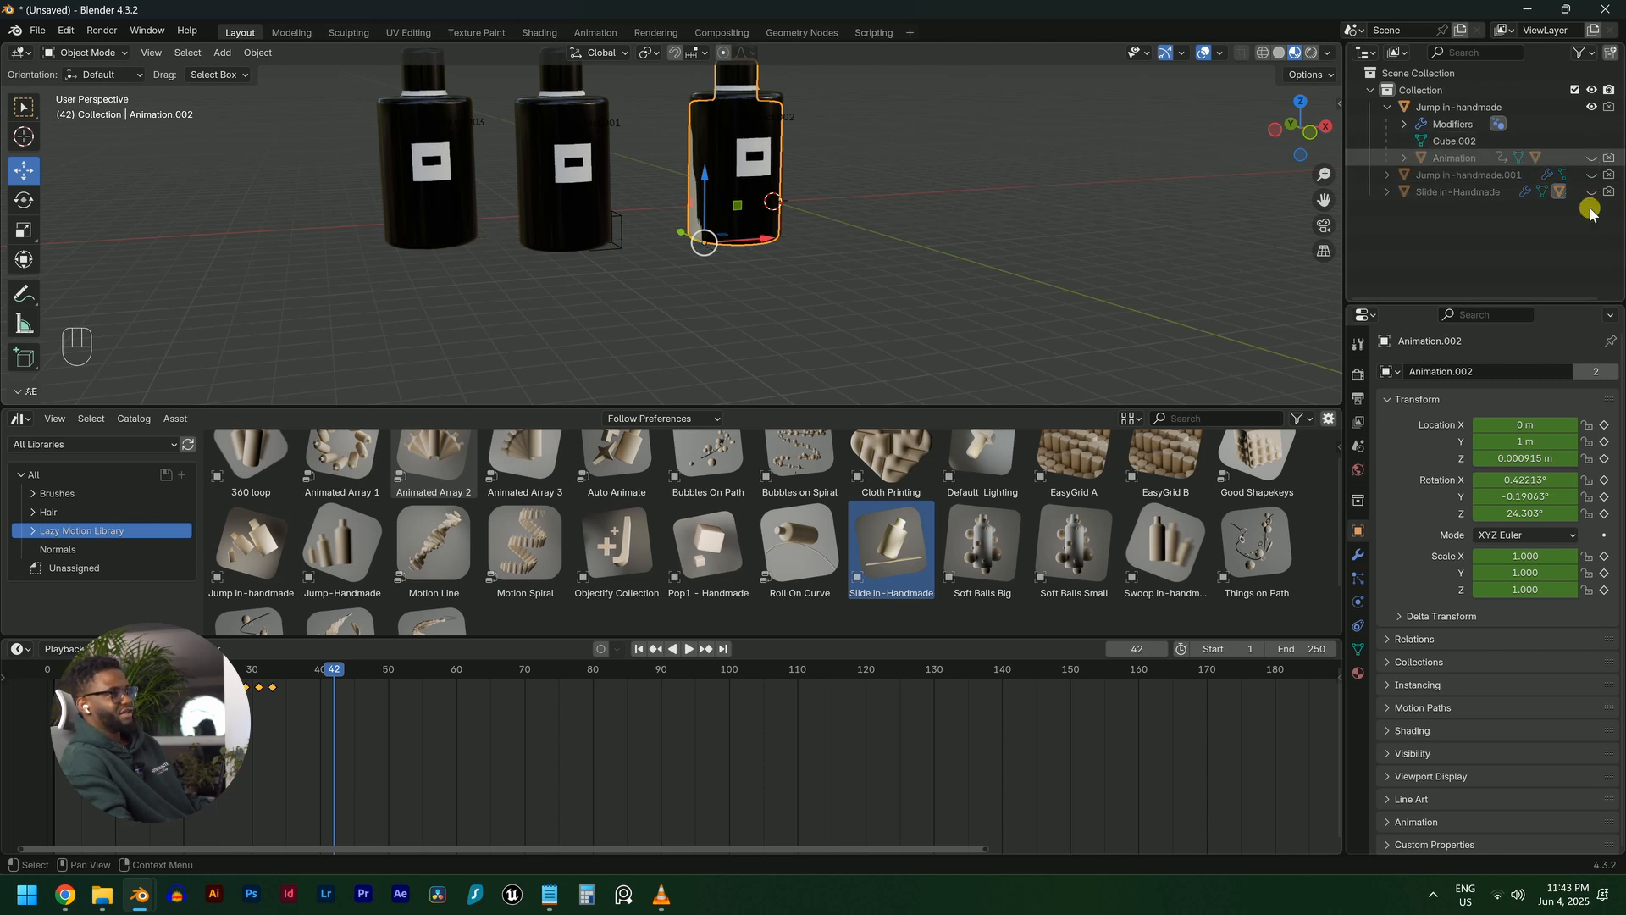
click(1593, 109)
key(h)
key(ctrl+z)
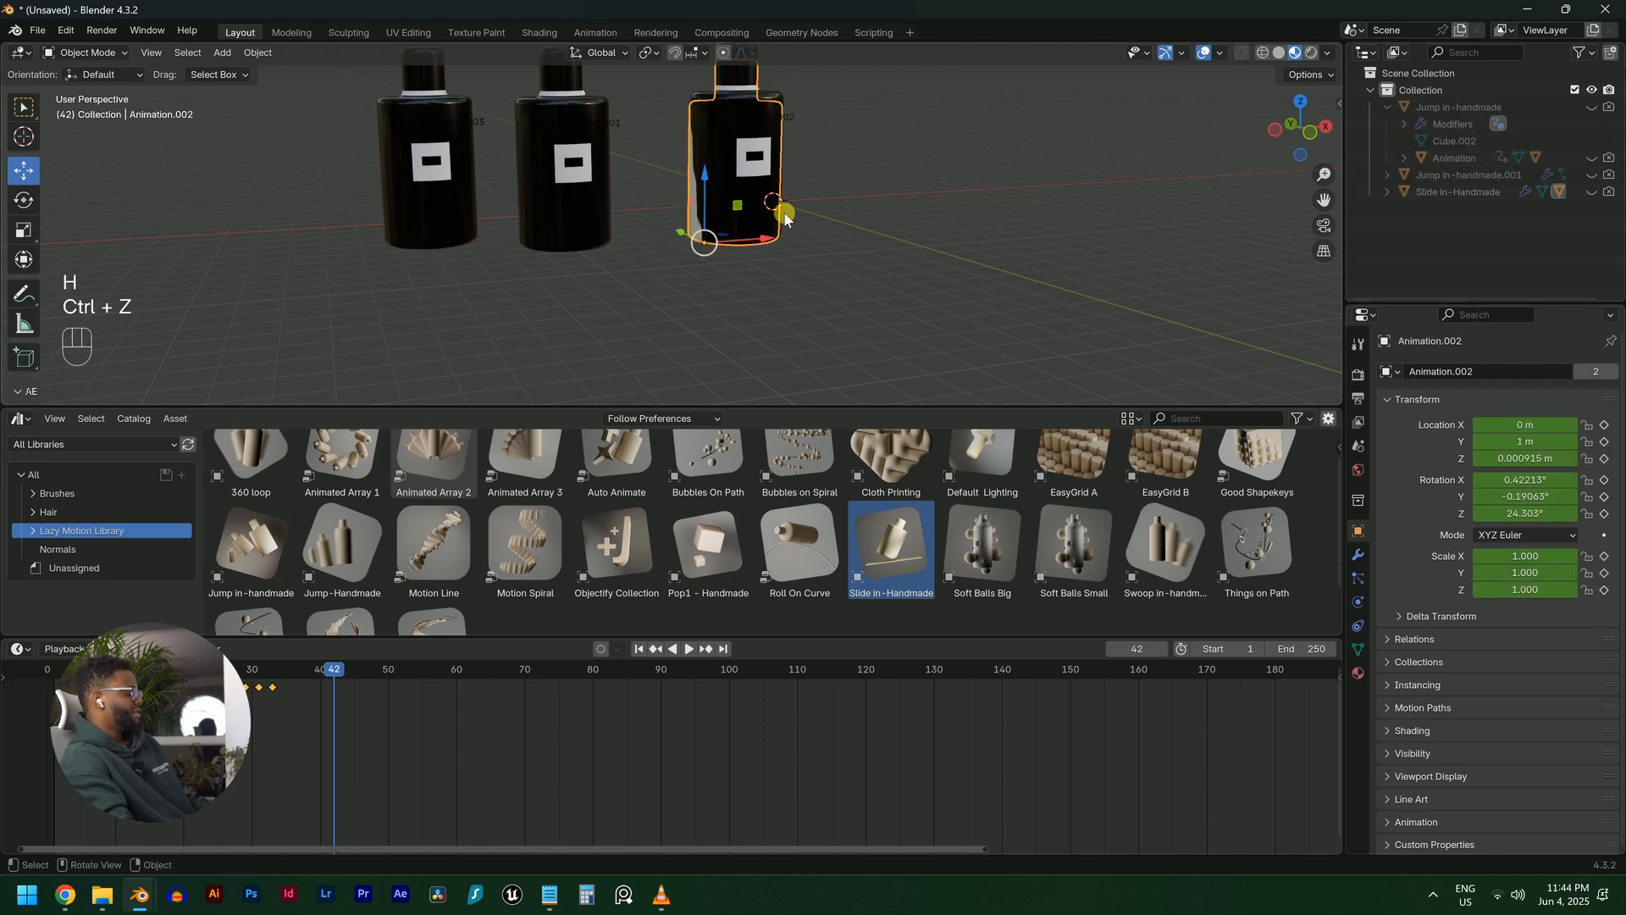
key(h)
Replay the three-bottle animation from the first frame and examine the bottle spacing in top view
key(space)
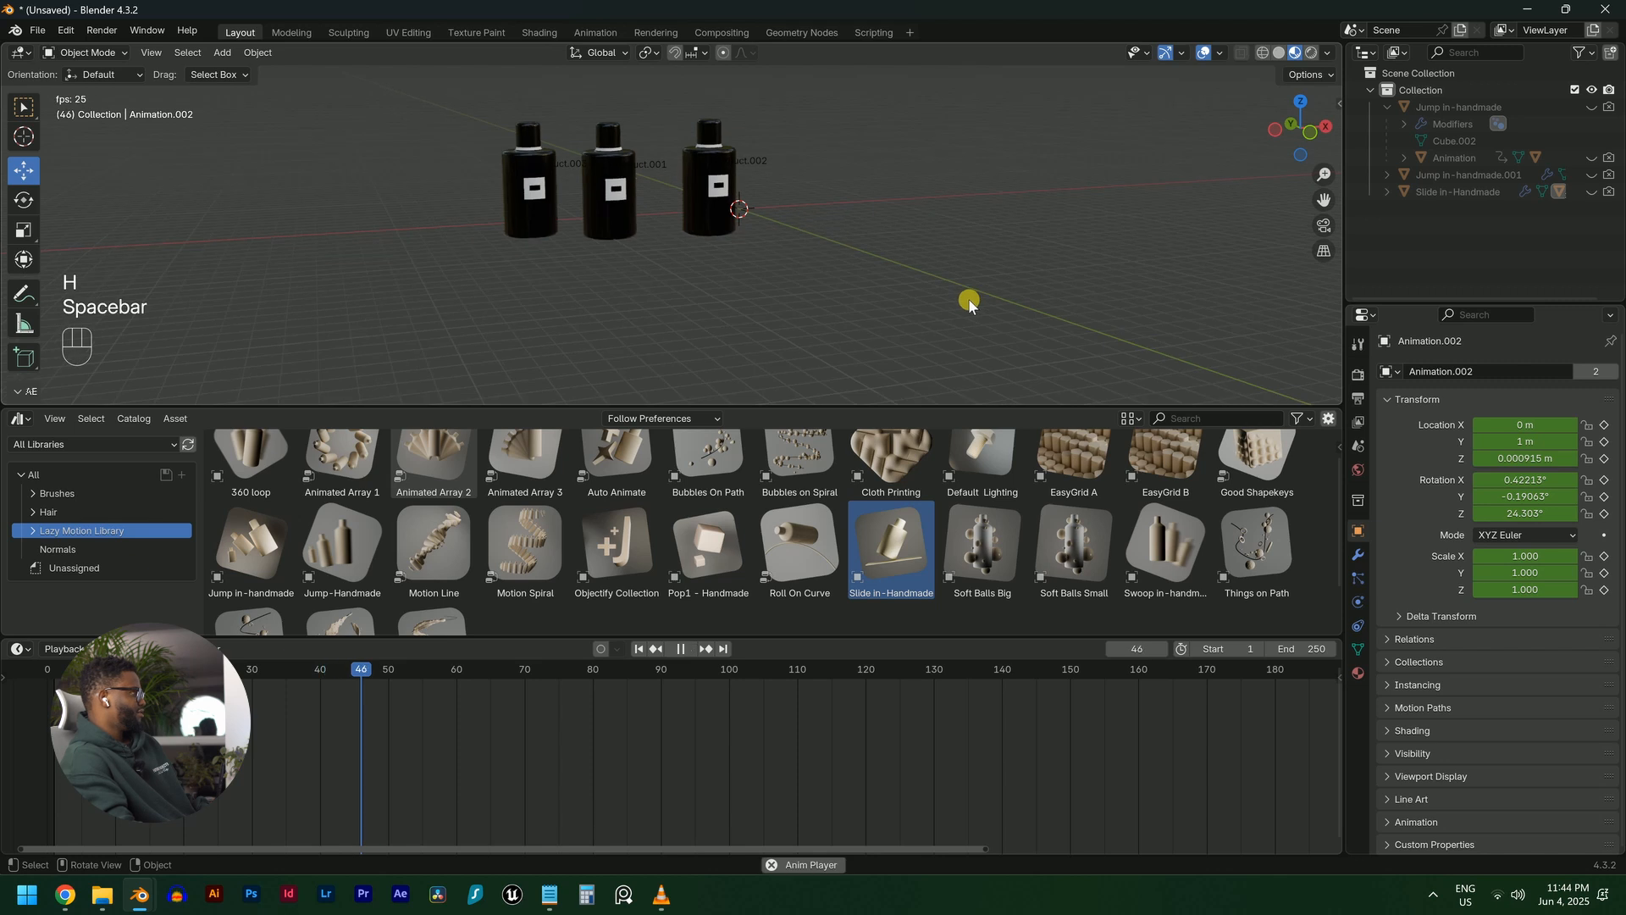
key(shift+Left)
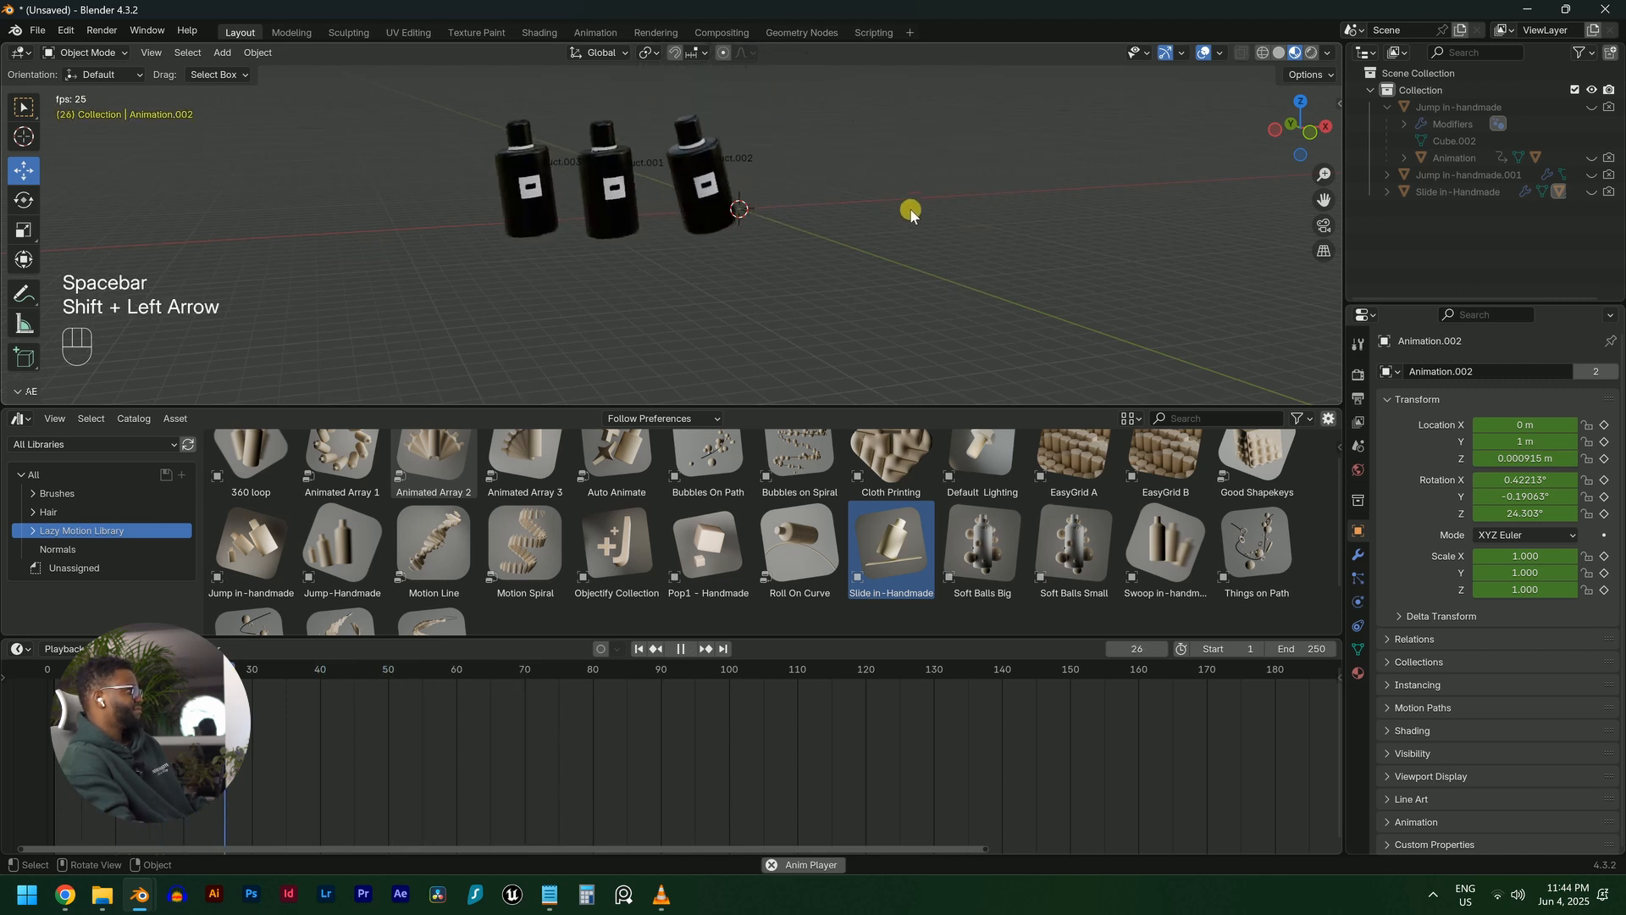
key(KP_7)
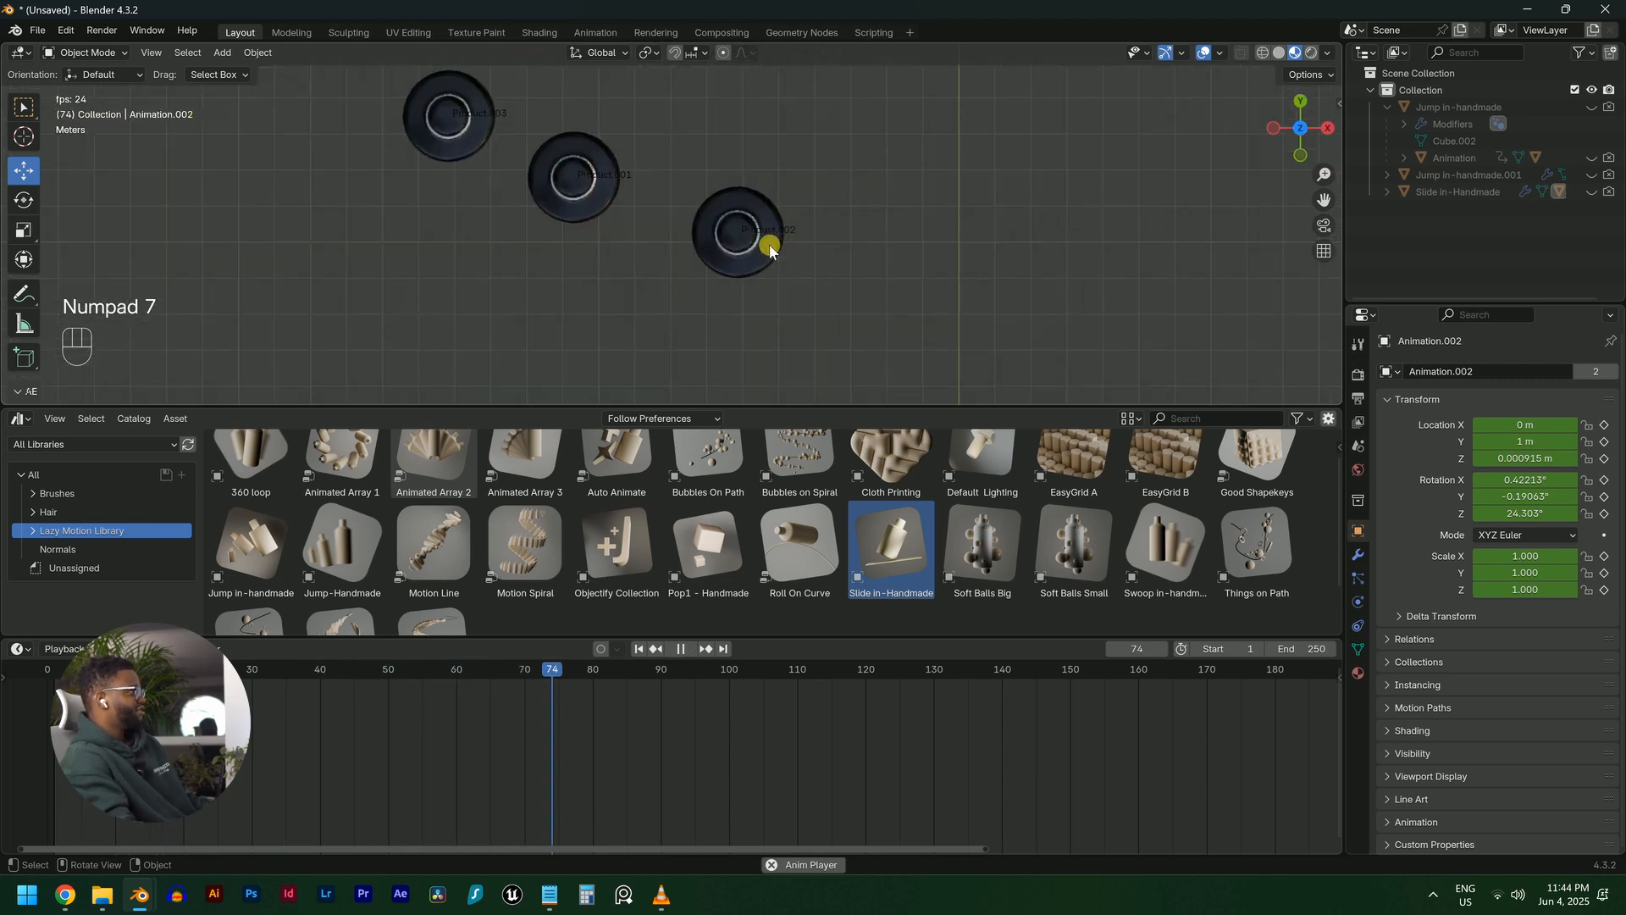
key(space)
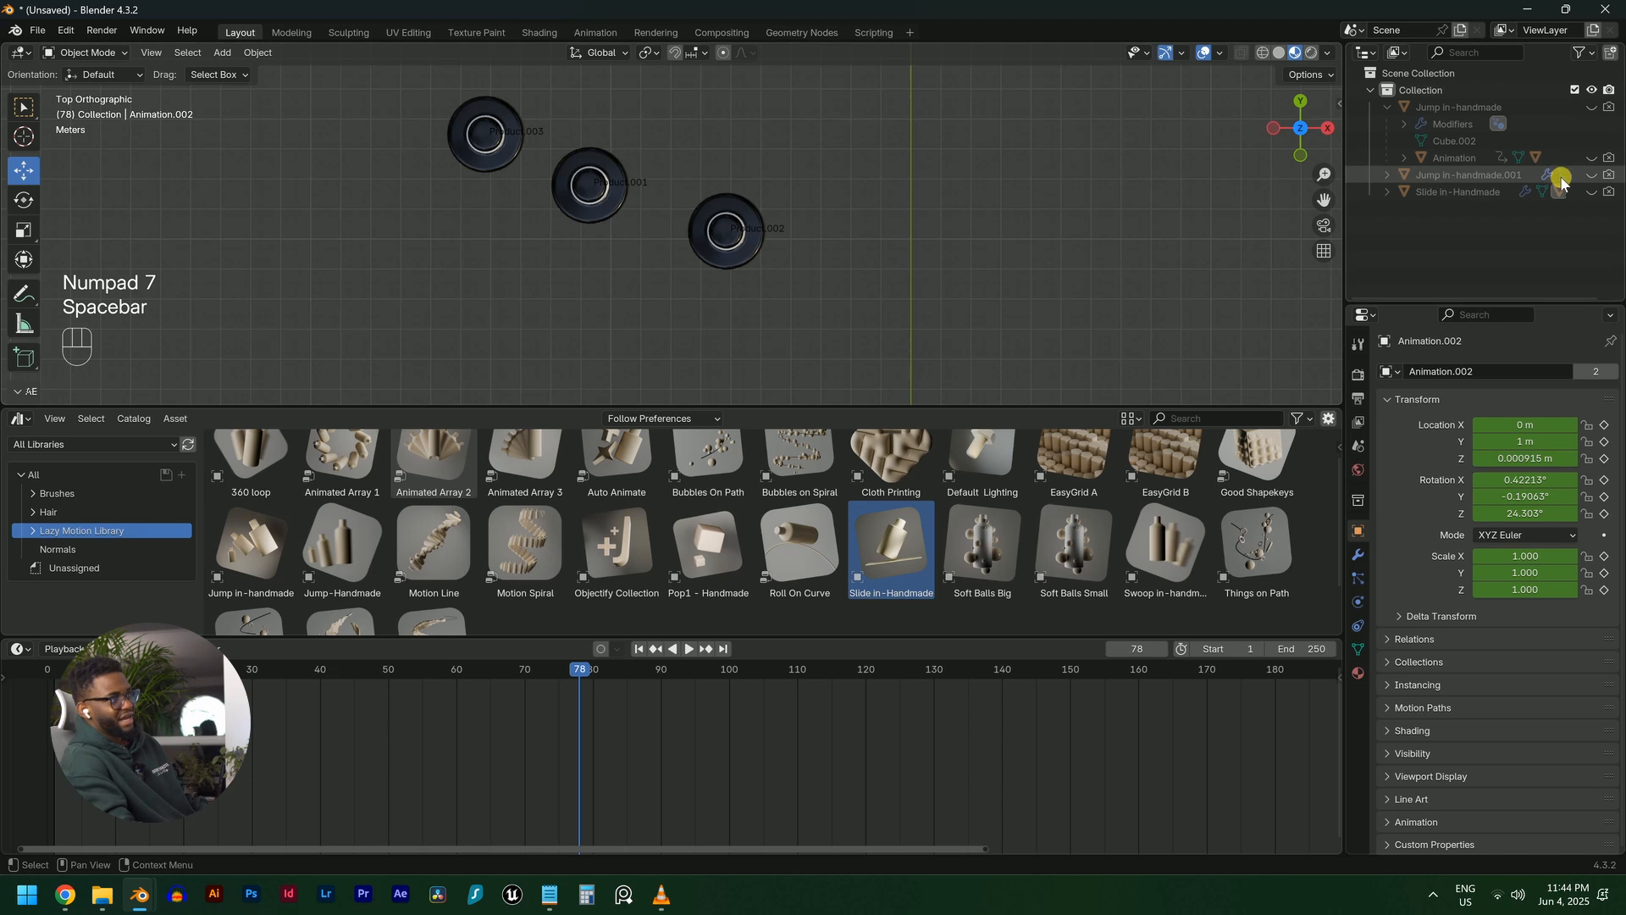
Unhide Slide in-Handmade and move it along X to about 11.2 m, bringing its bottle closer to the other two
click(1591, 191)
click(1290, 270)
key(g)
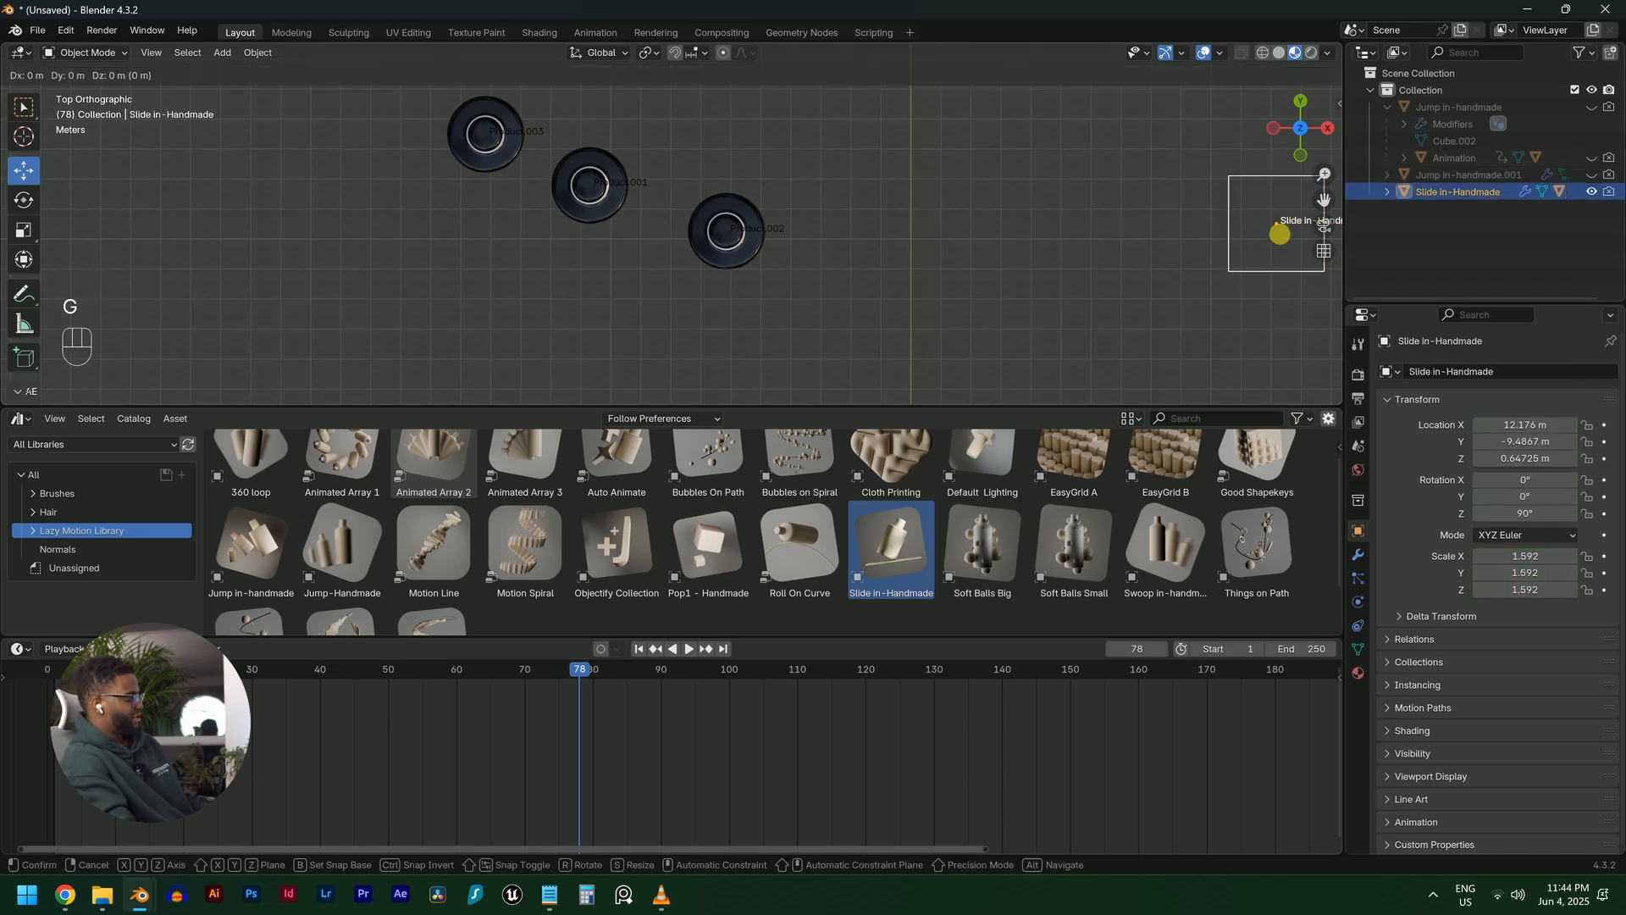
key(x)
key(shift)
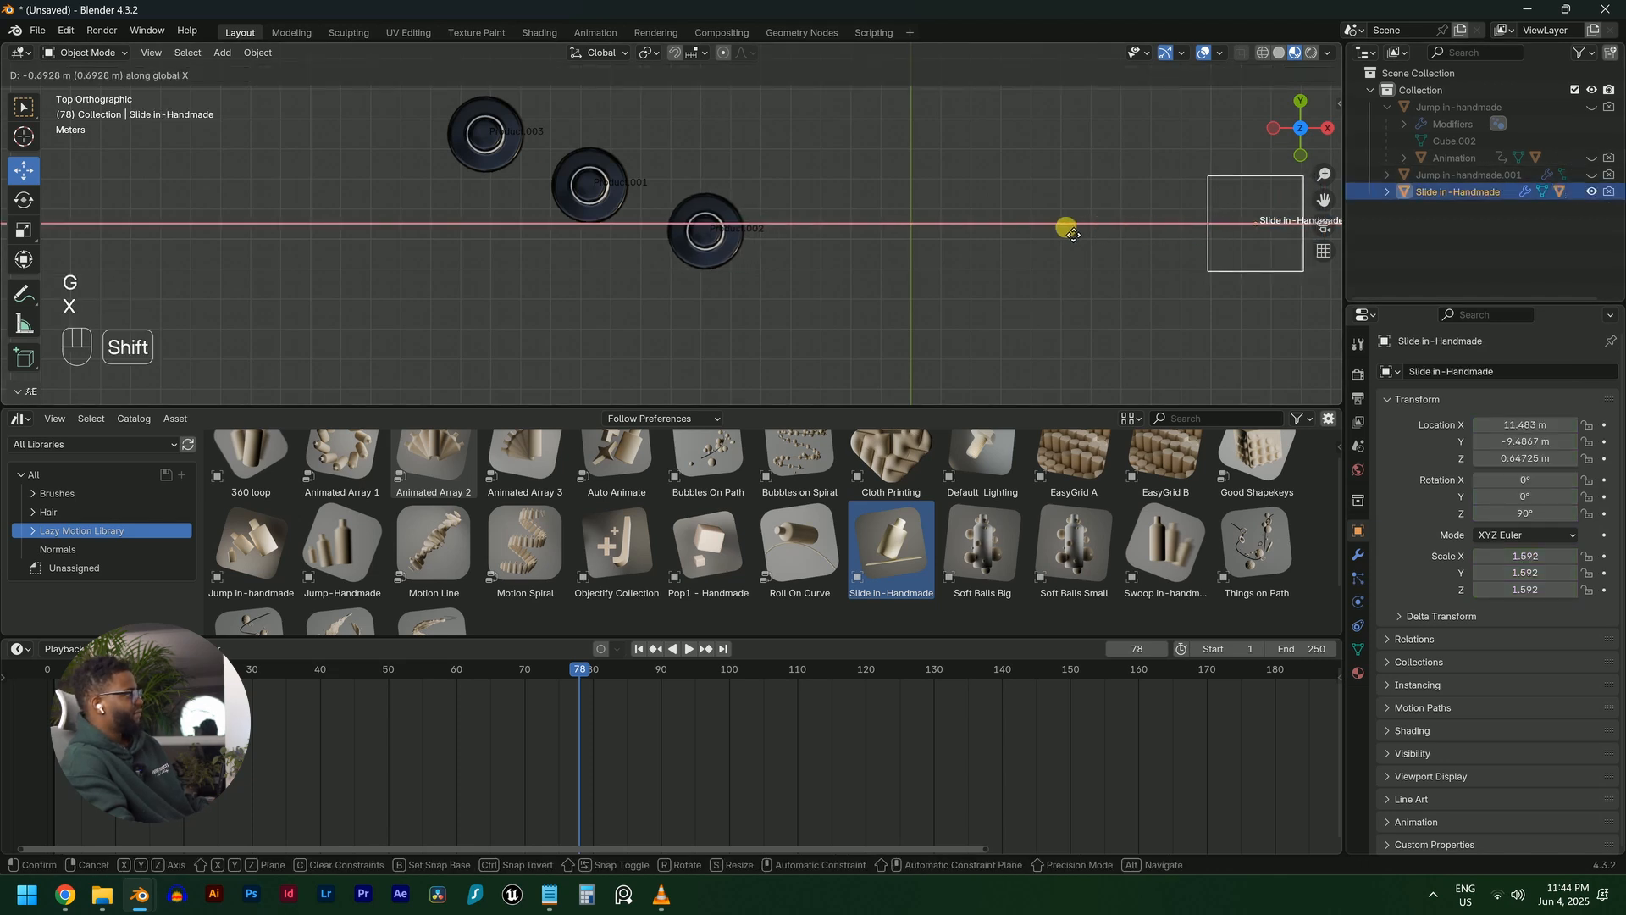
click(983, 222)
Replay the animation from the first frame in front view to check the spacing of the three bottles
key(KP_0)
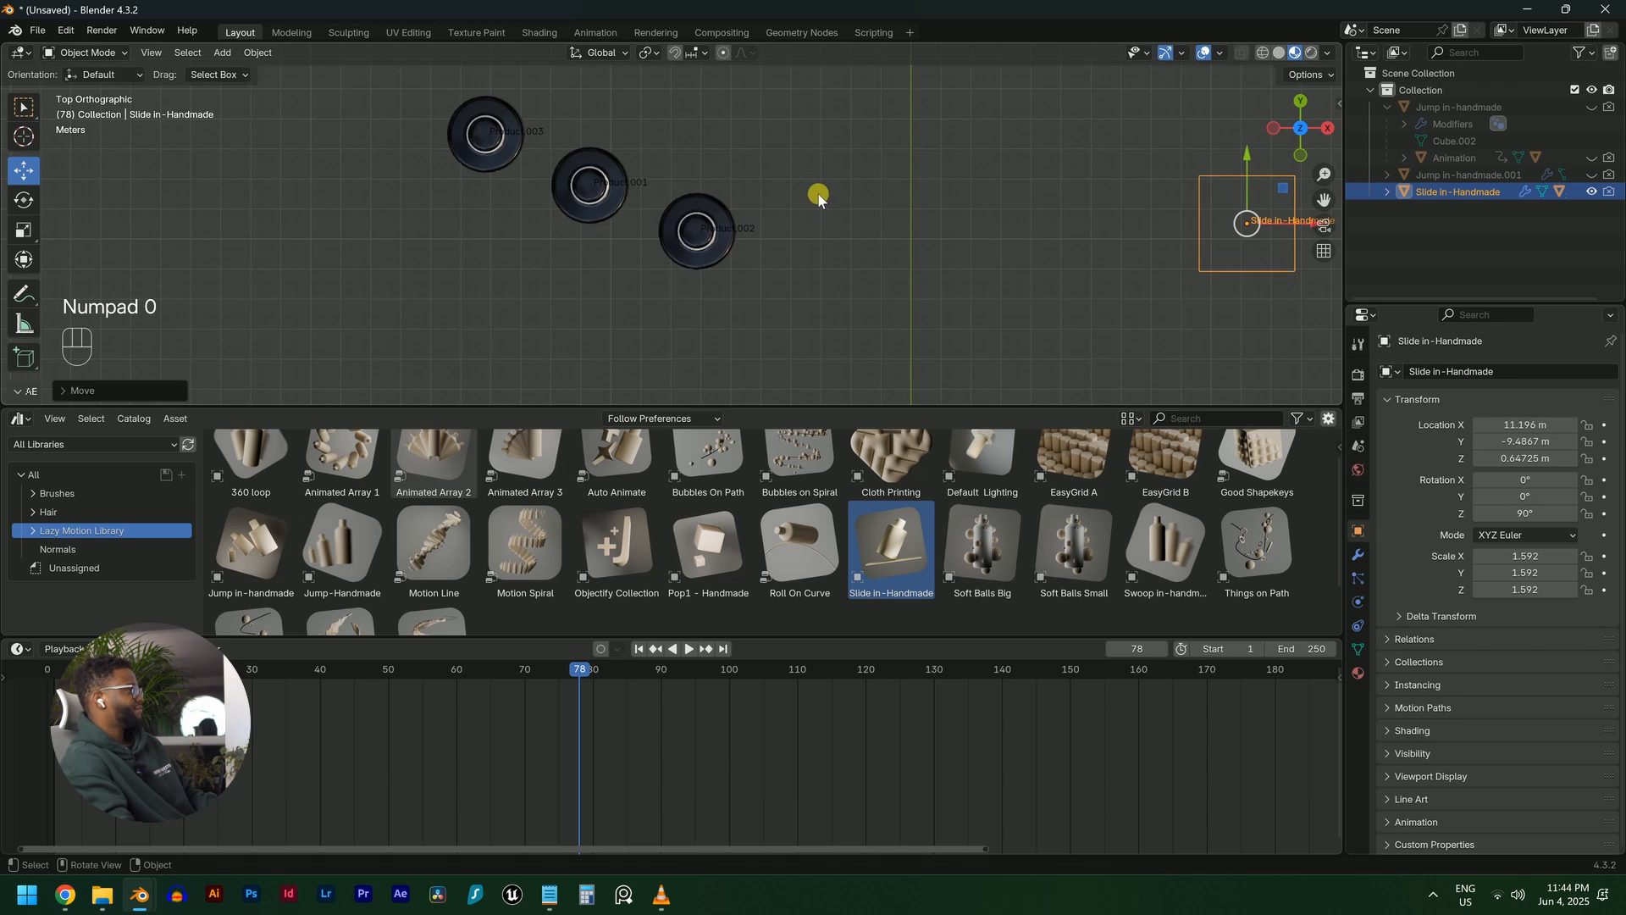
key(KP_1)
key(space)
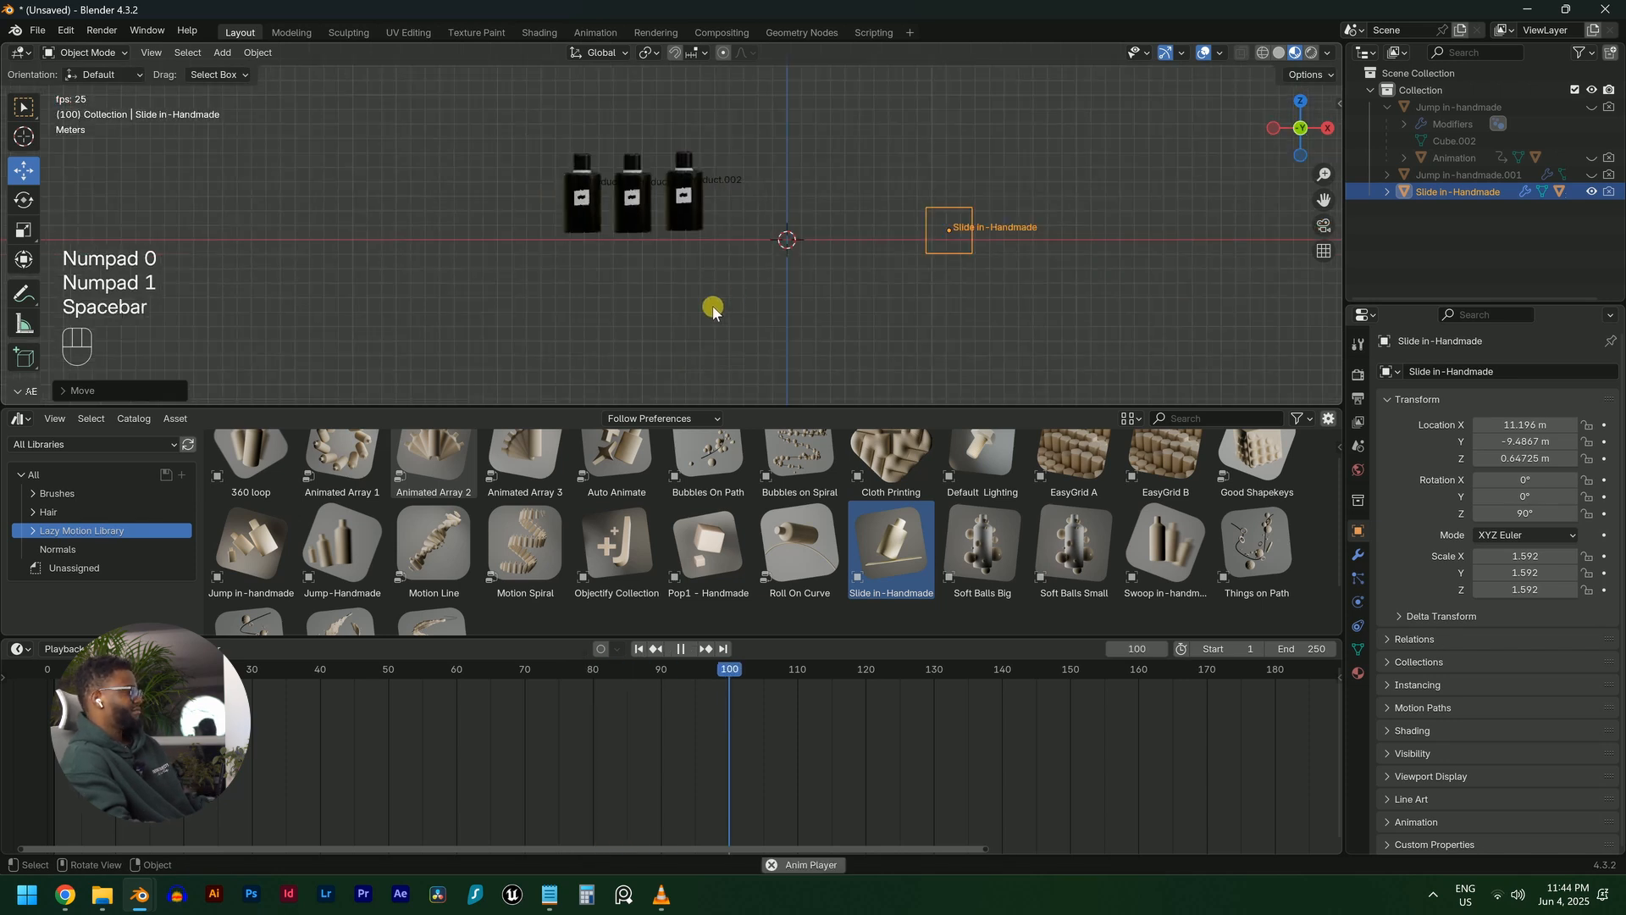
key(shift+Left)
key(space)
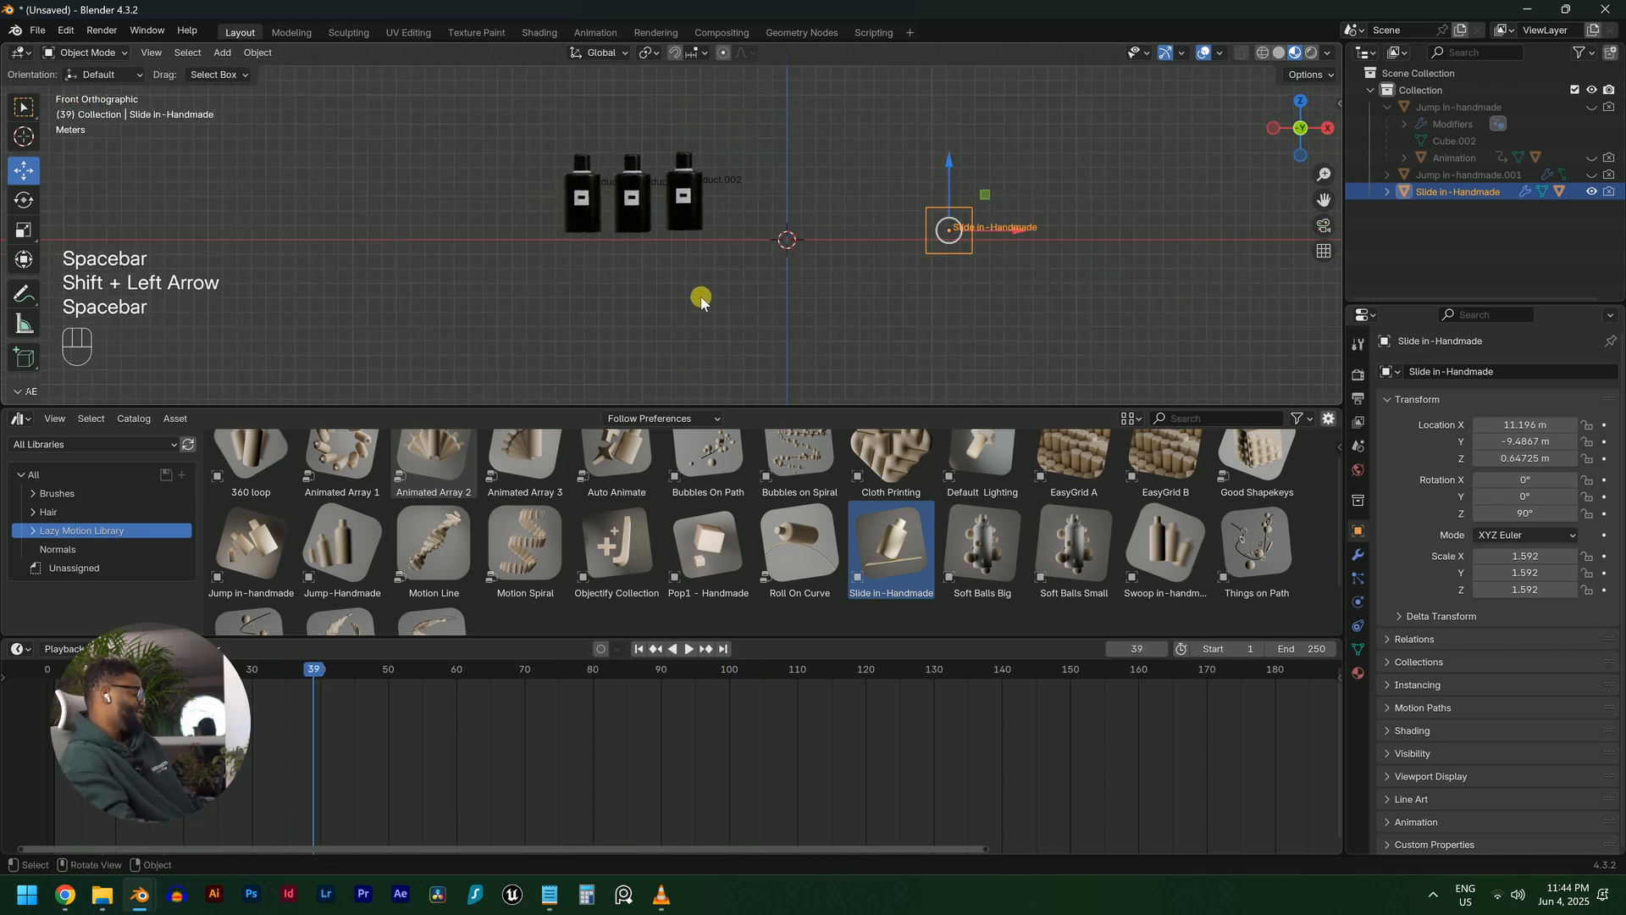
Add a camera and align it to the current front view of the bottles
key(shift+a)
click(657, 581)
shift+middle_drag(842, 265, 876, 332)
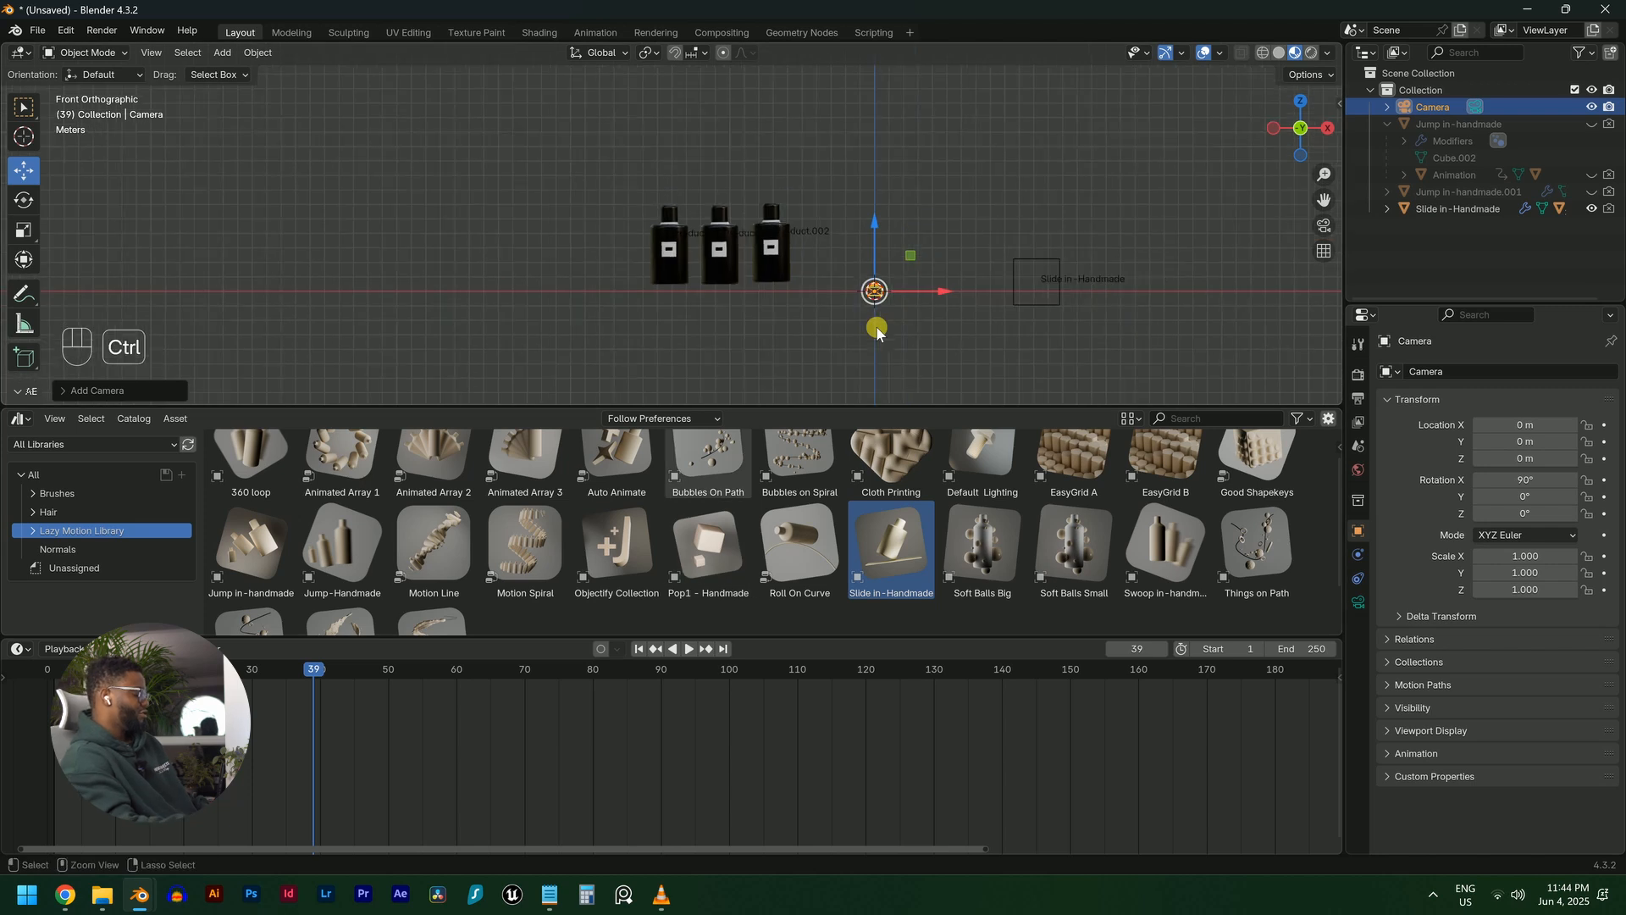
key(ctrl+alt+KP_0)
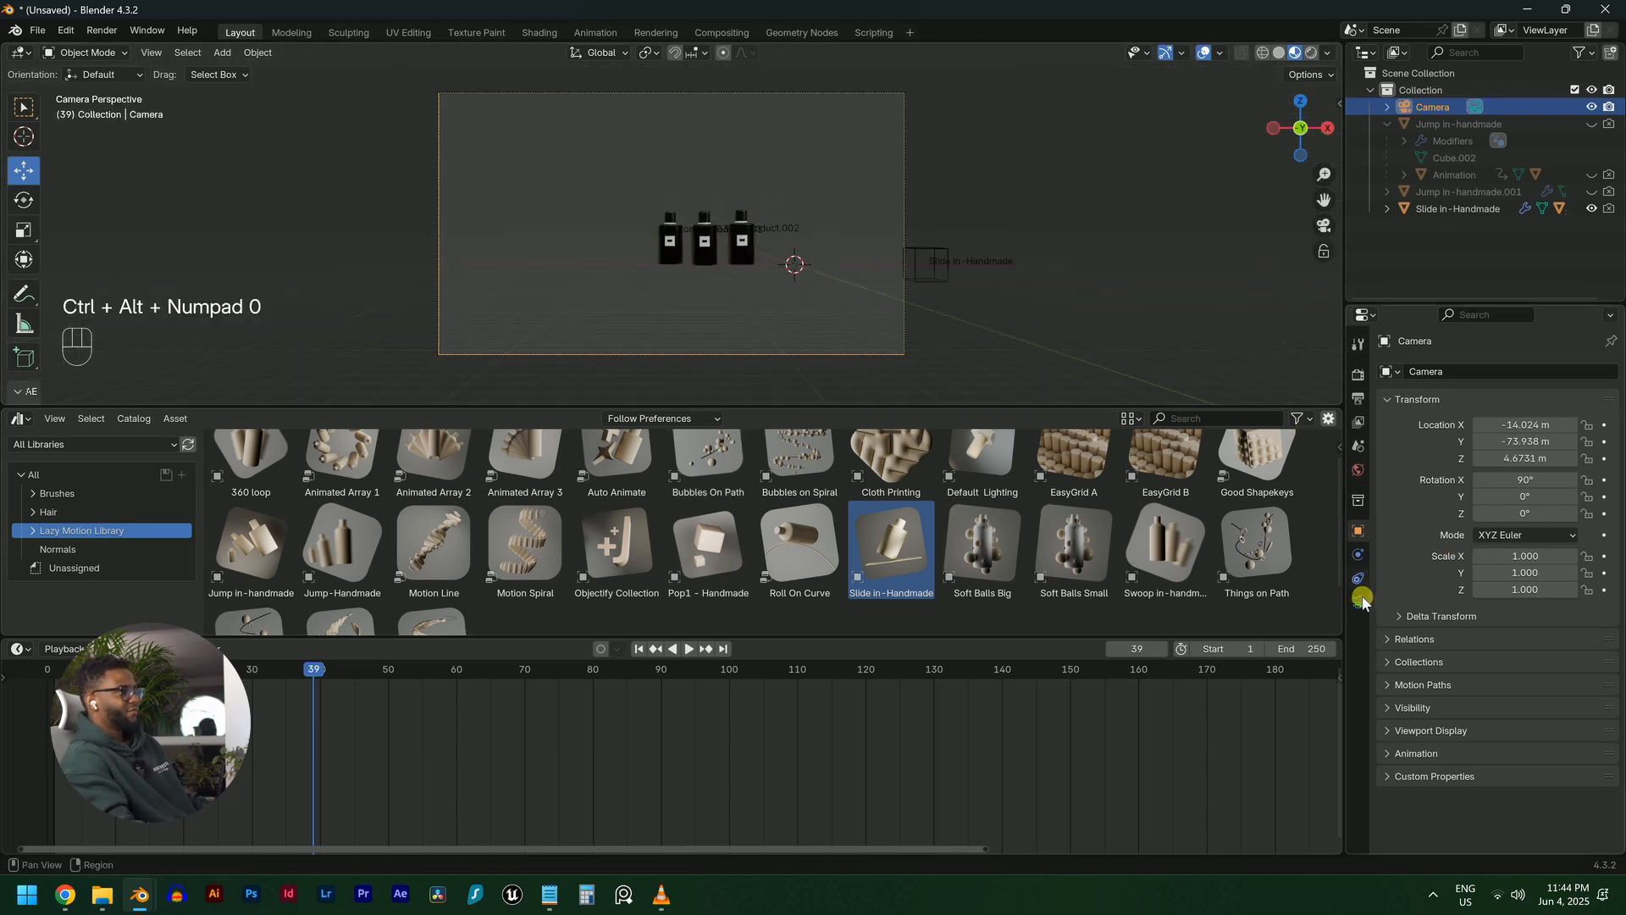
Set the camera's focal length to 100 mm and reposition the camera to frame the three bottles
click(1359, 601)
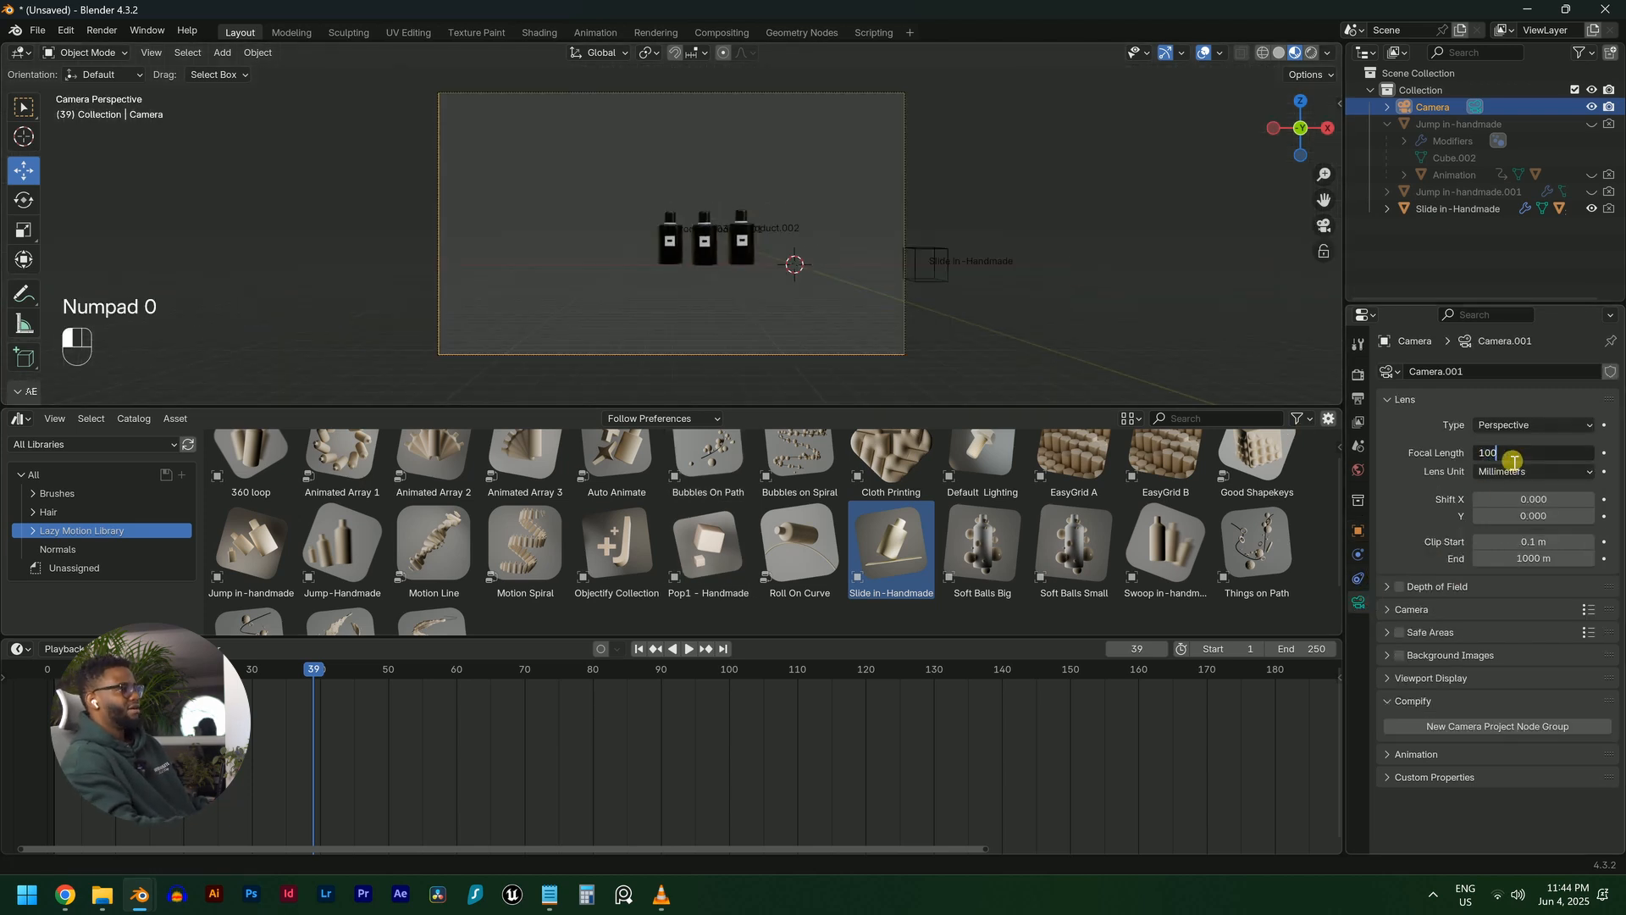
key(Return)
key(g)
click(1341, 304)
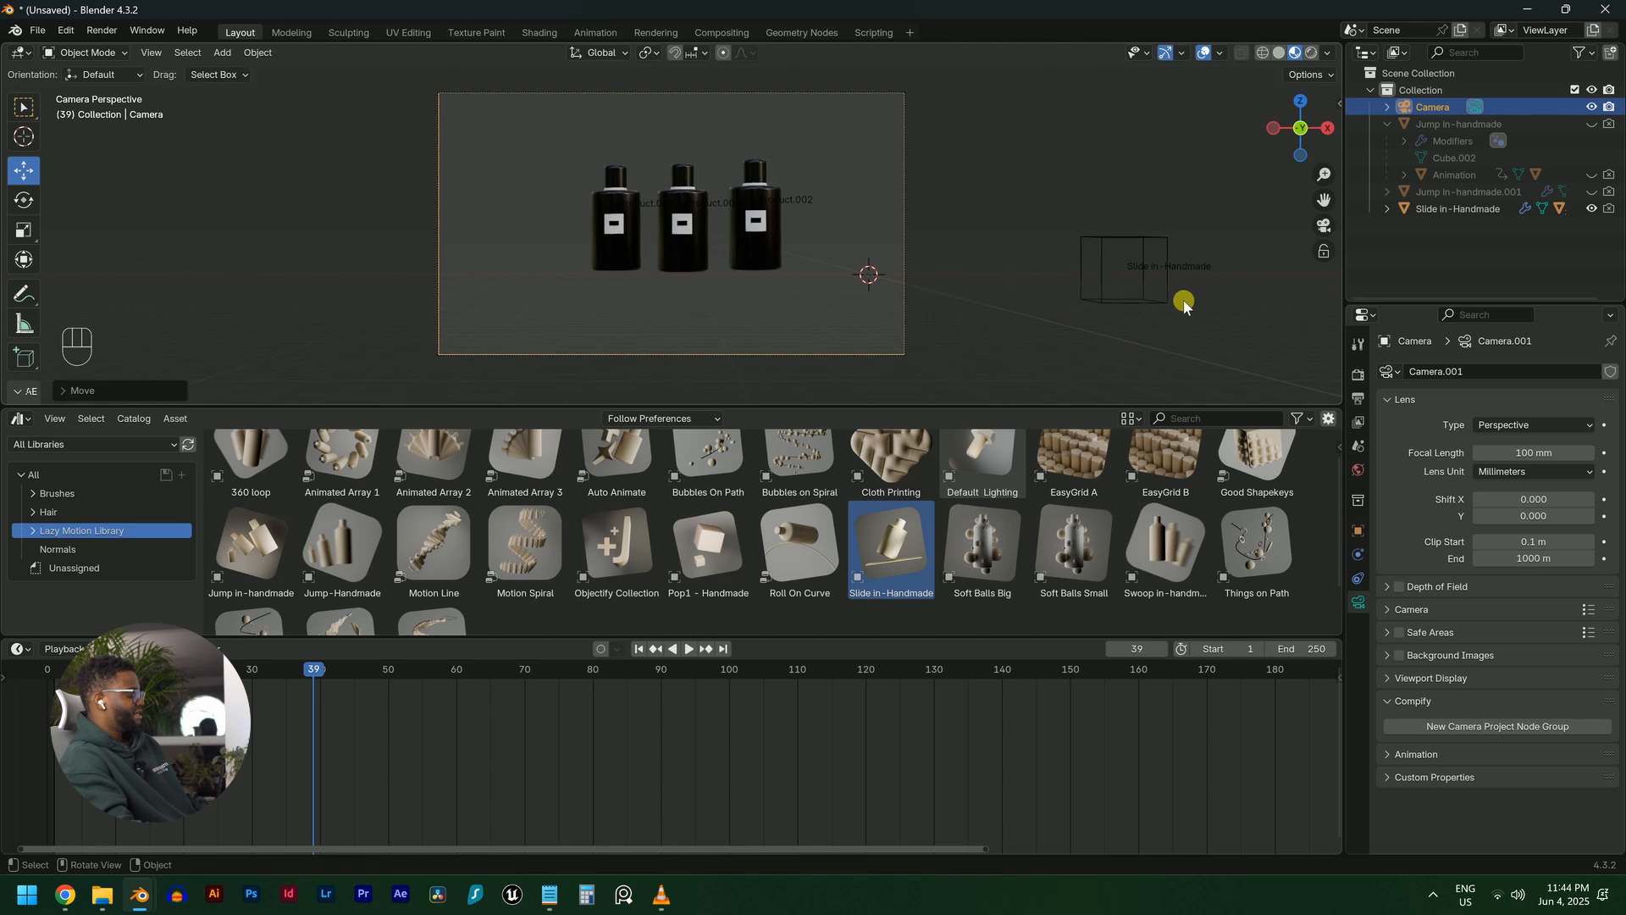
Move the camera along Y closer to the bottles and along X to centre them in the frame
key(g)
key(y)
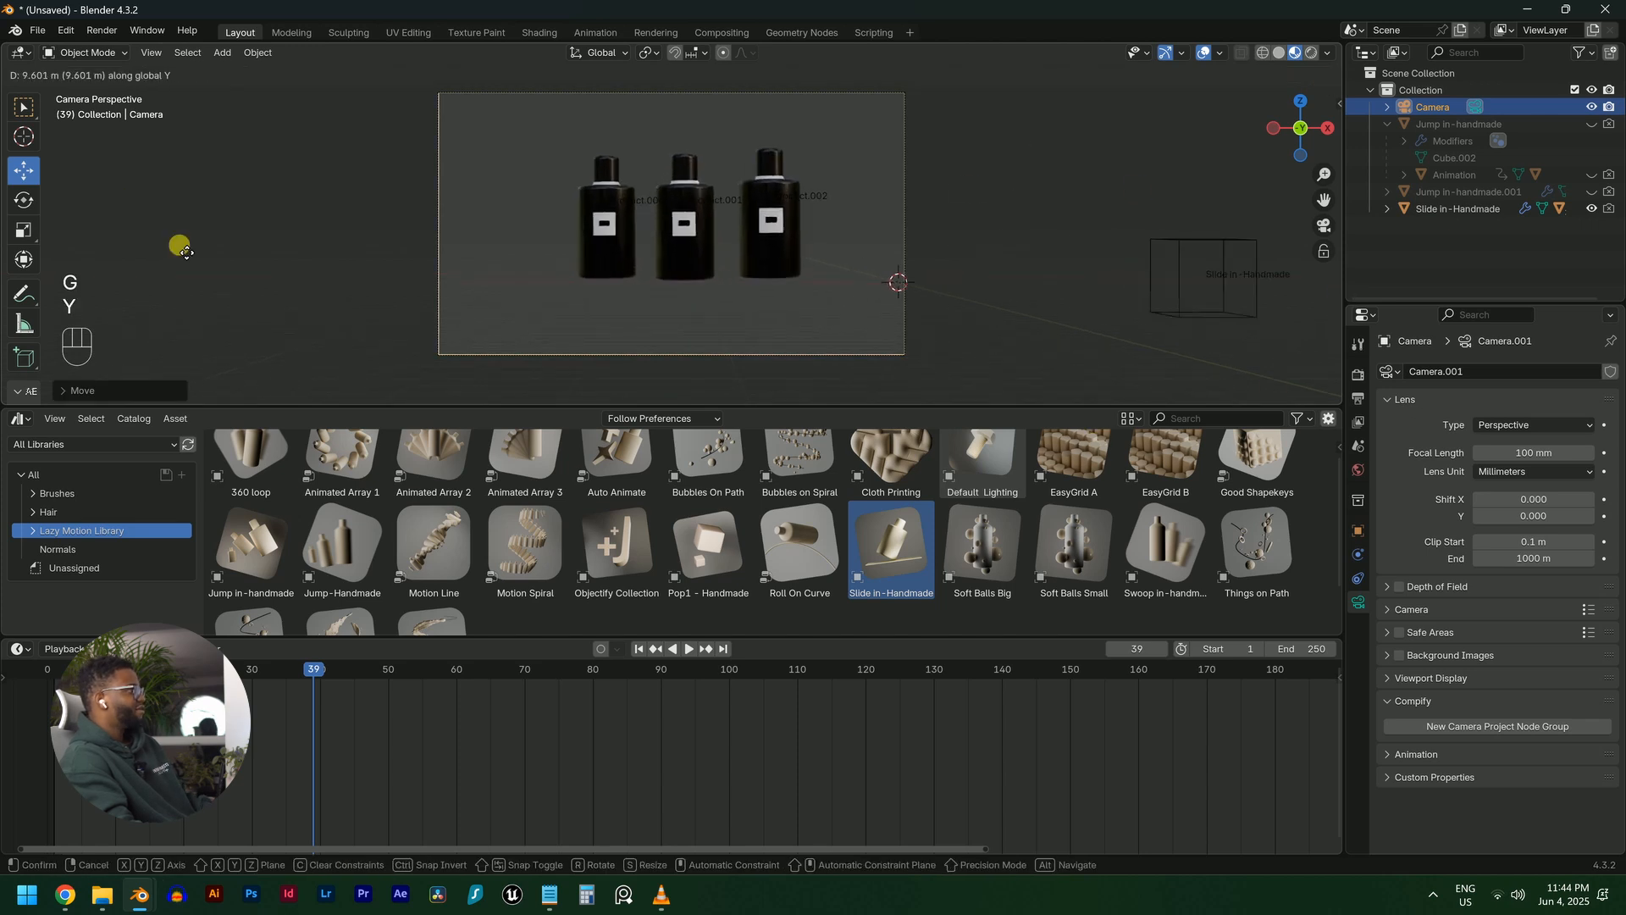
click(356, 291)
key(g)
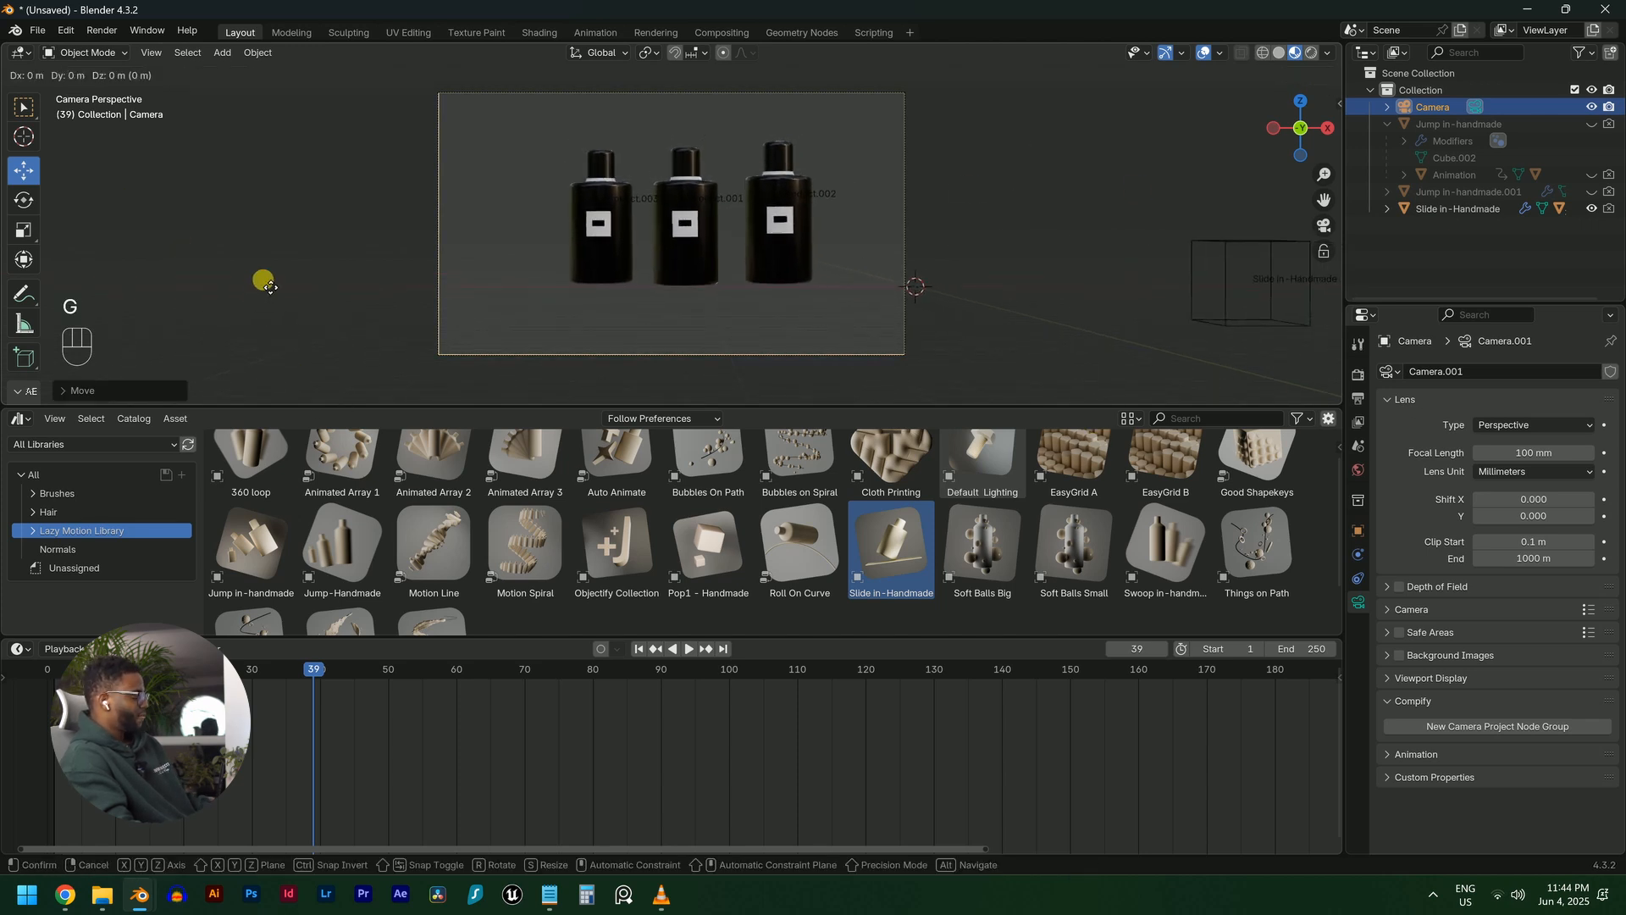
key(x)
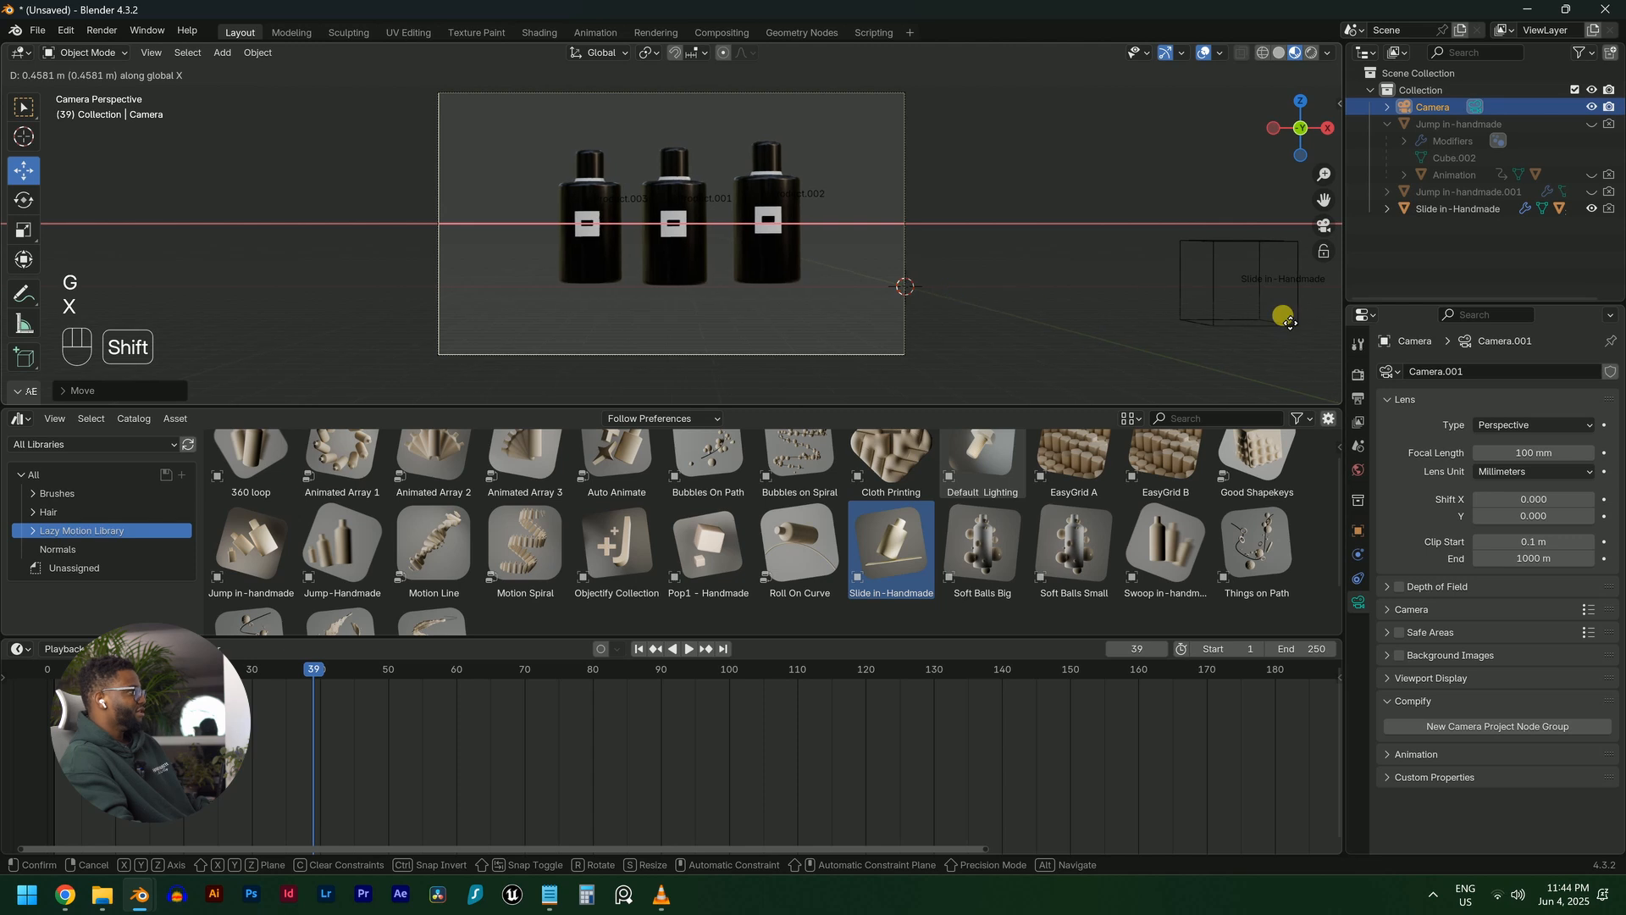
click(1289, 323)
Add a mesh plane at the 3D cursor and scale it by 20
middle_drag(782, 228, 862, 261)
key(shift+a)
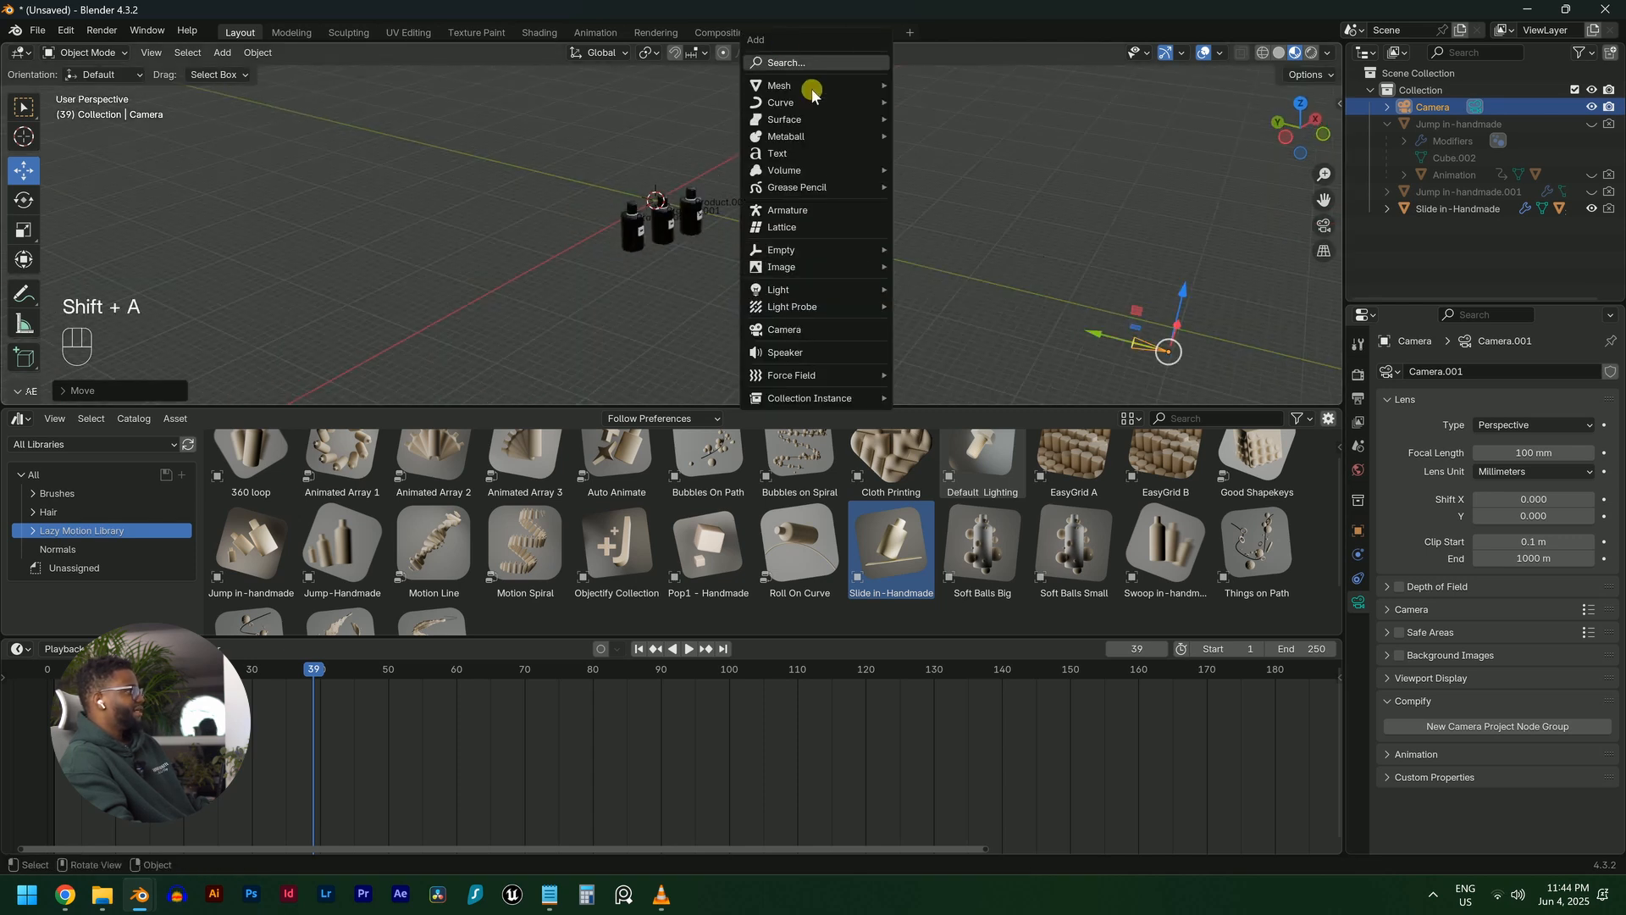
mouse_move(847, 85)
click(918, 84)
key(s)
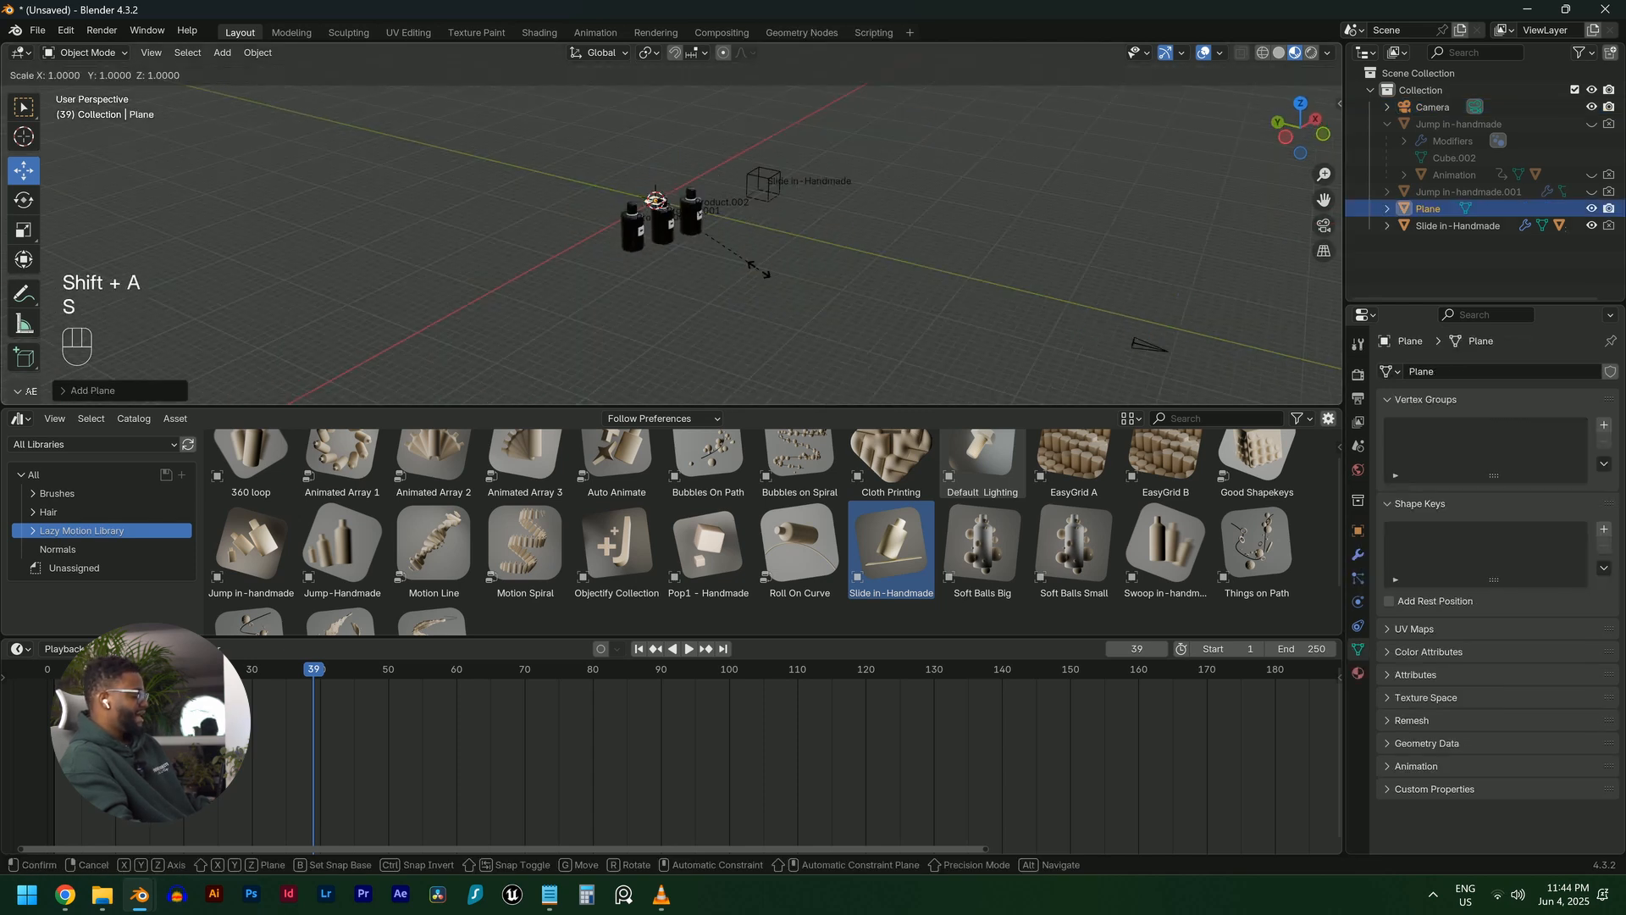
key(KP_2)
key(KP_0)
key(Return)
Rotate the plane 90° about X and move it back along Y to stand behind the bottles
key(r)
key(x)
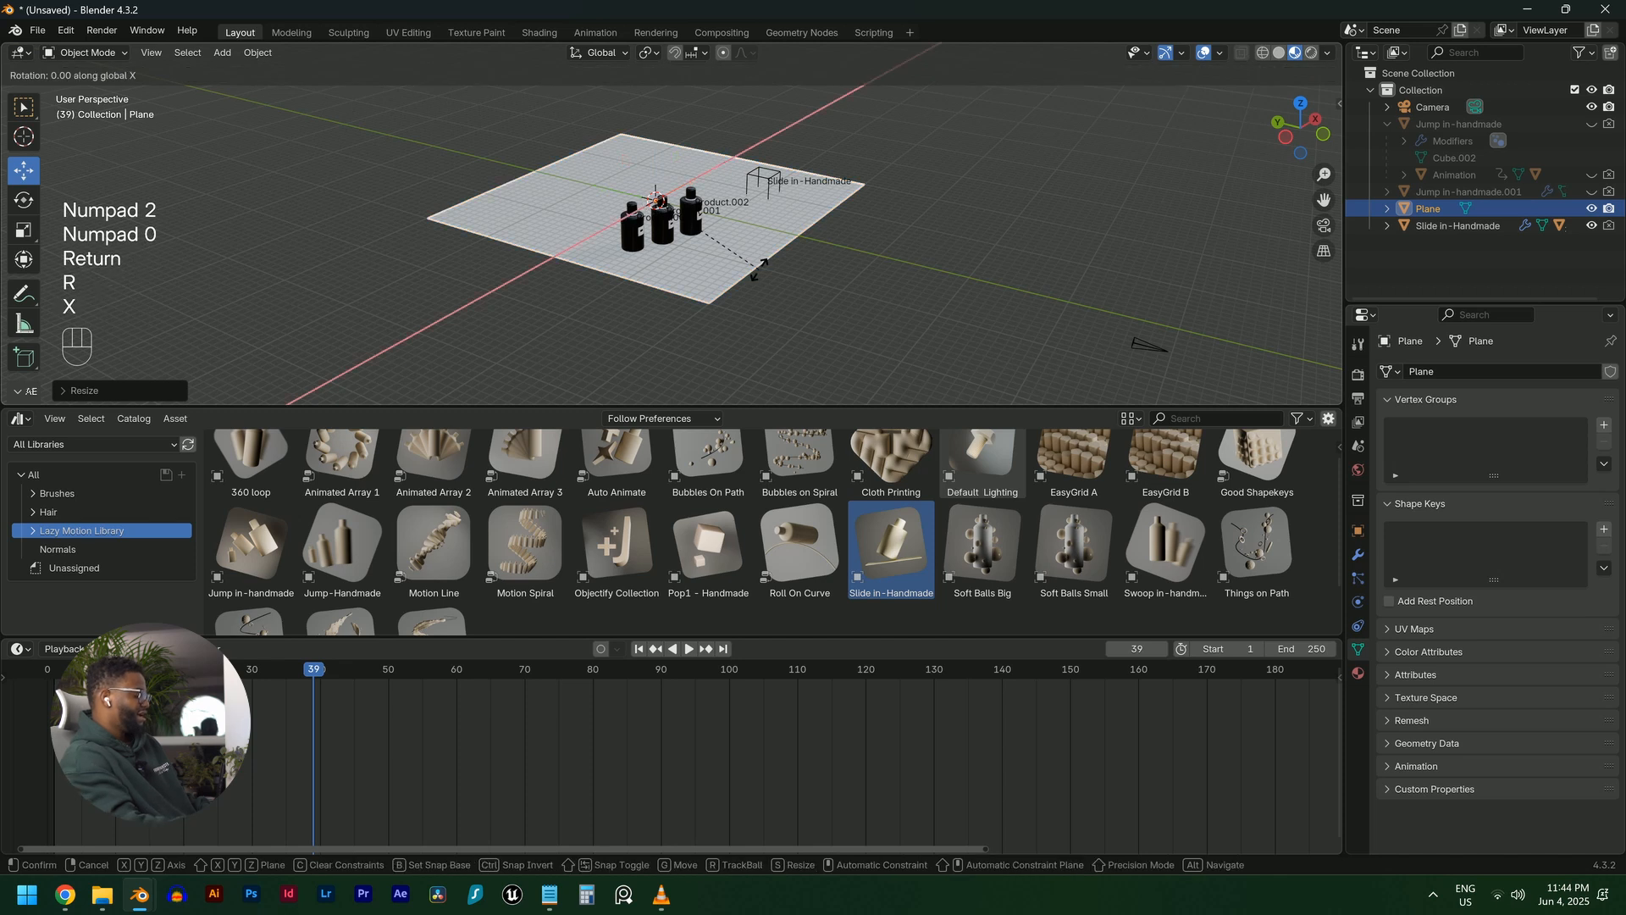
key(KP_9)
key(KP_0)
key(Return)
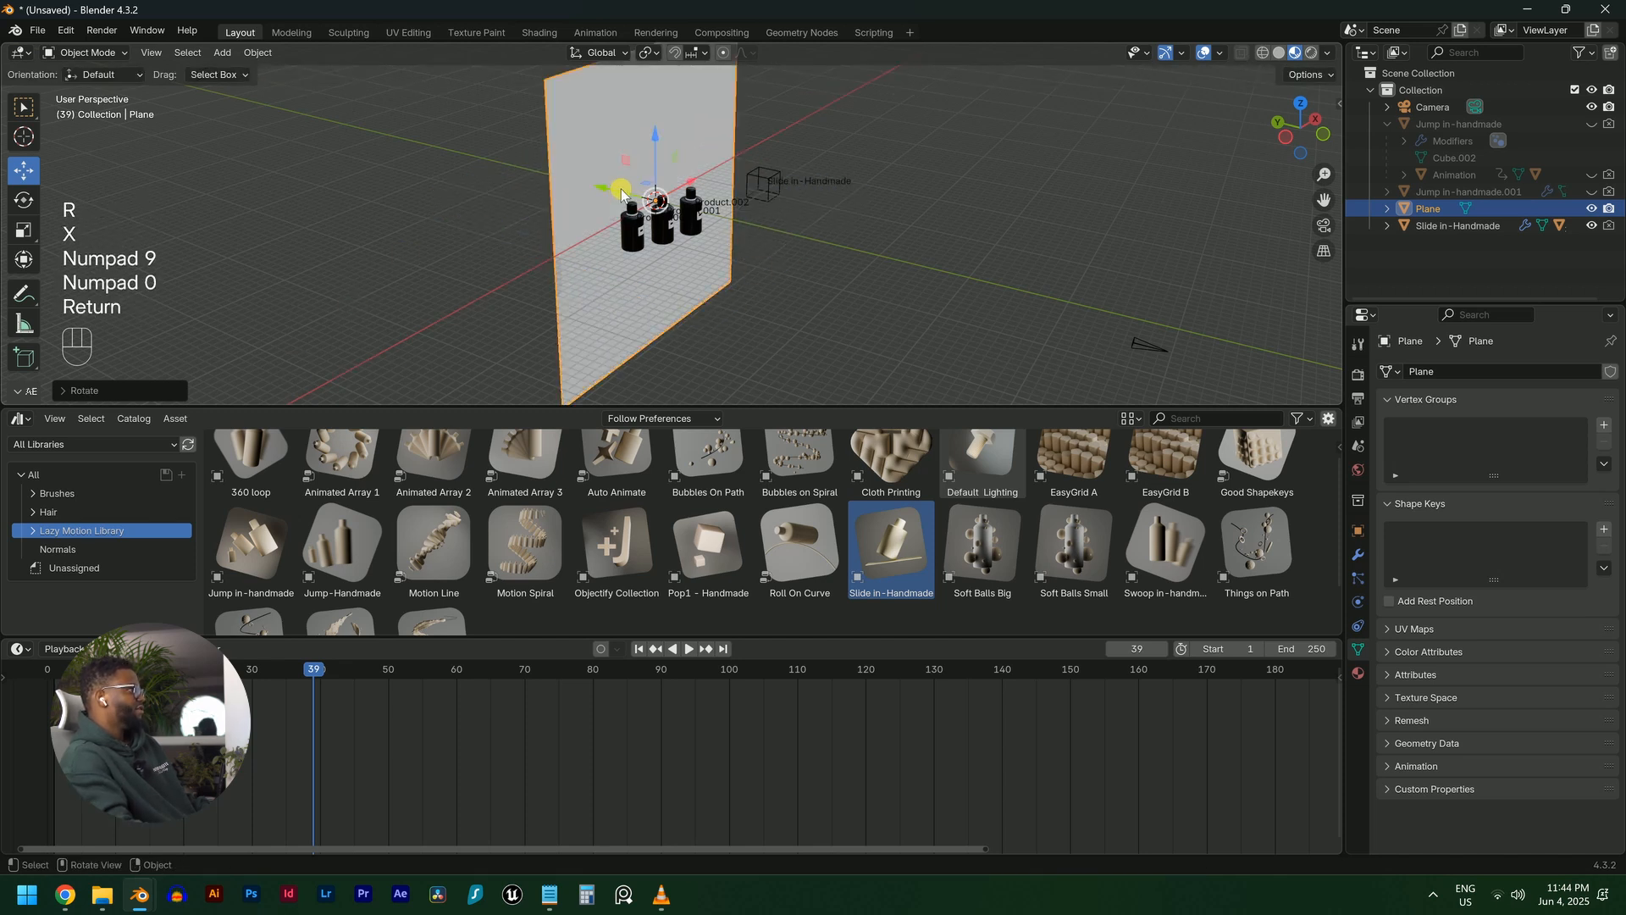
drag(622, 193, 513, 166)
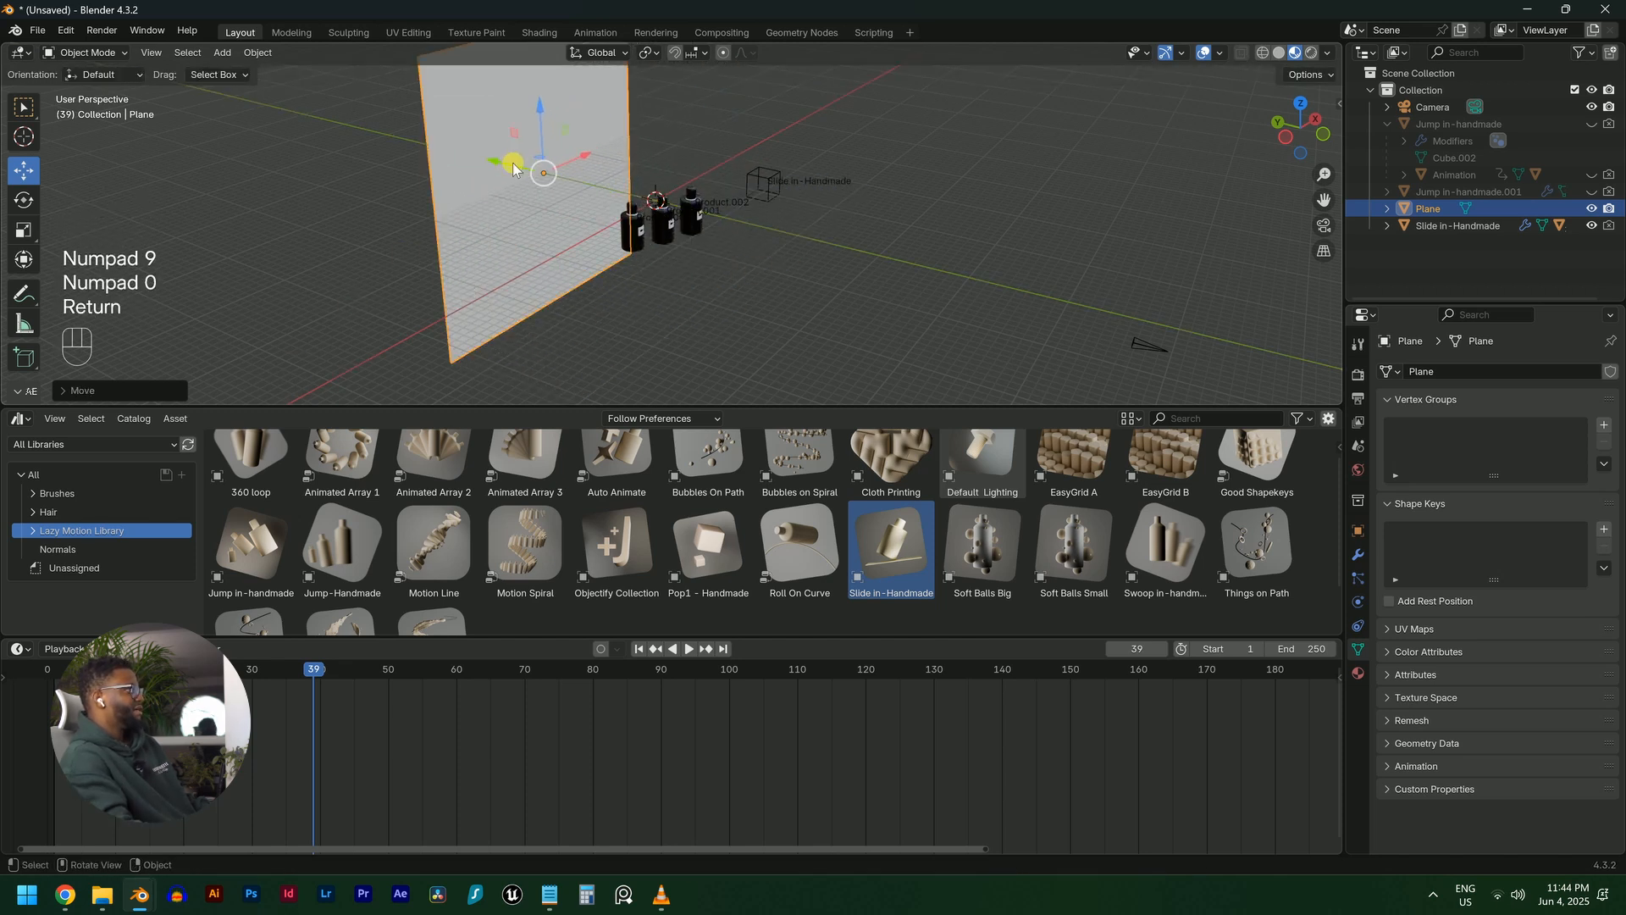
Give the plane a new material with a near-black base color and a roughness of 0.282
click(1357, 672)
click(1494, 443)
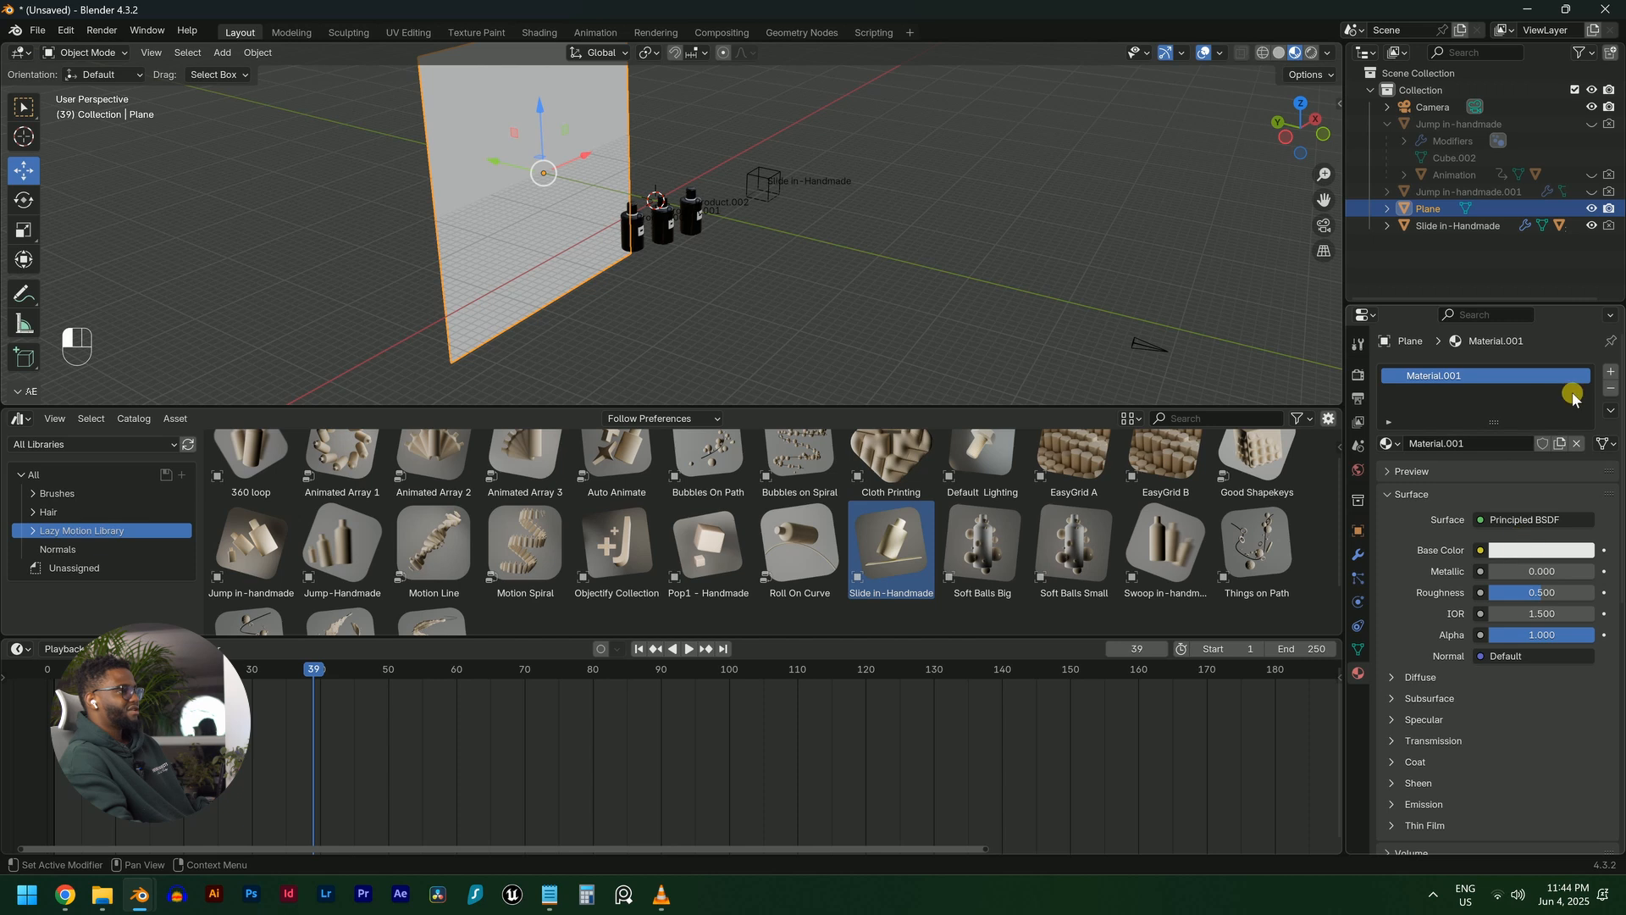
click(1547, 547)
drag(1585, 387, 1581, 396)
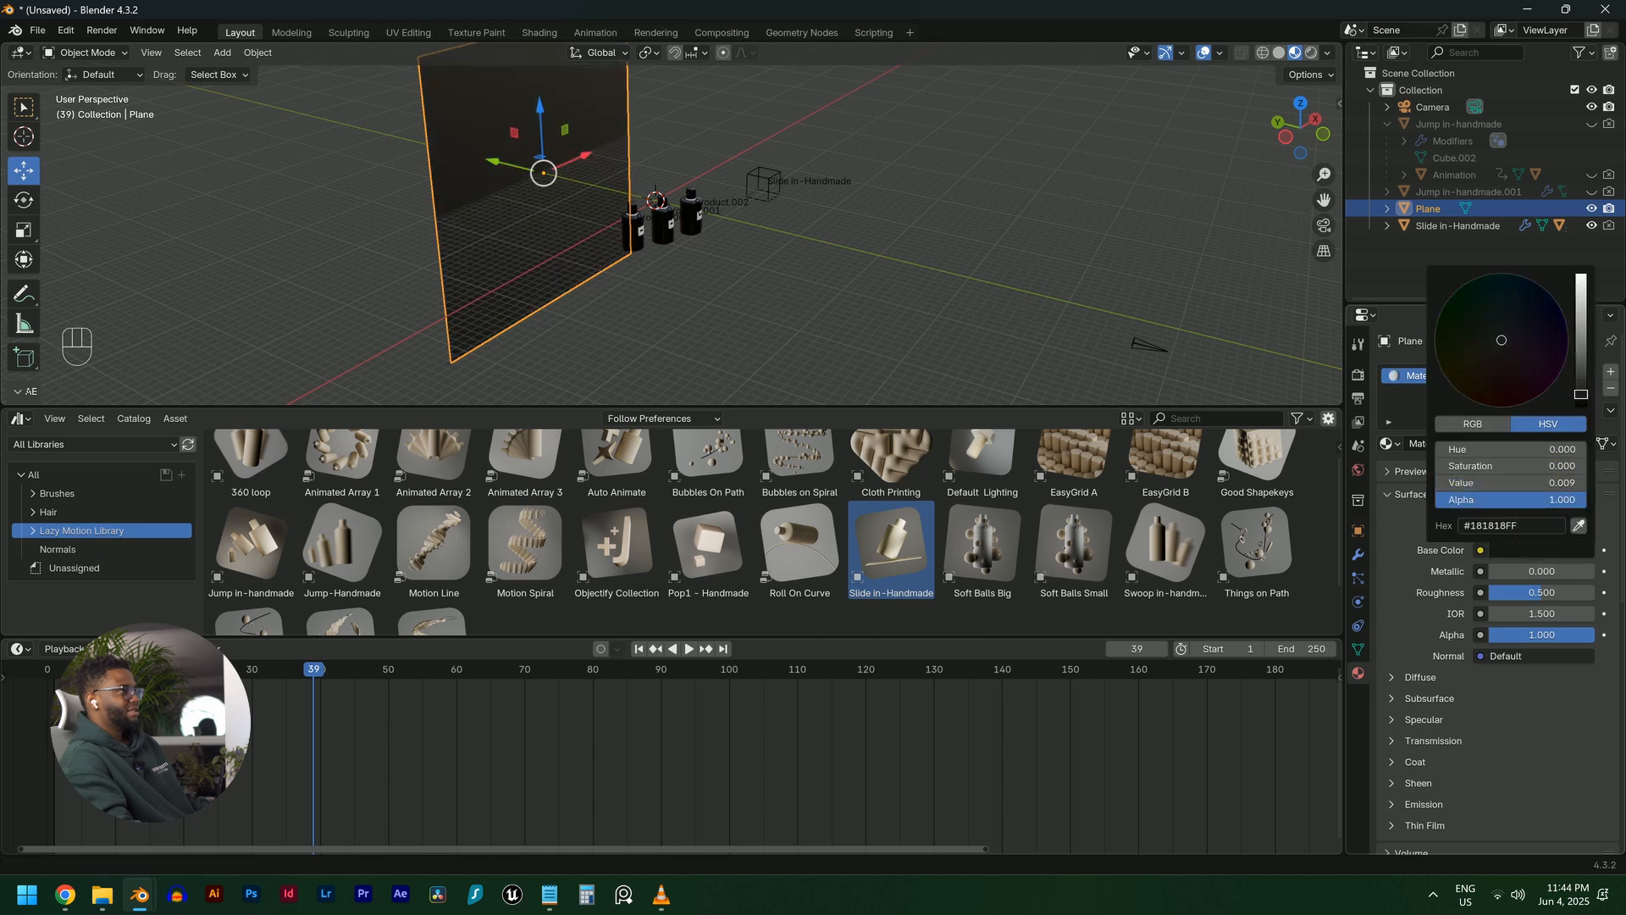
drag(1530, 592, 1515, 592)
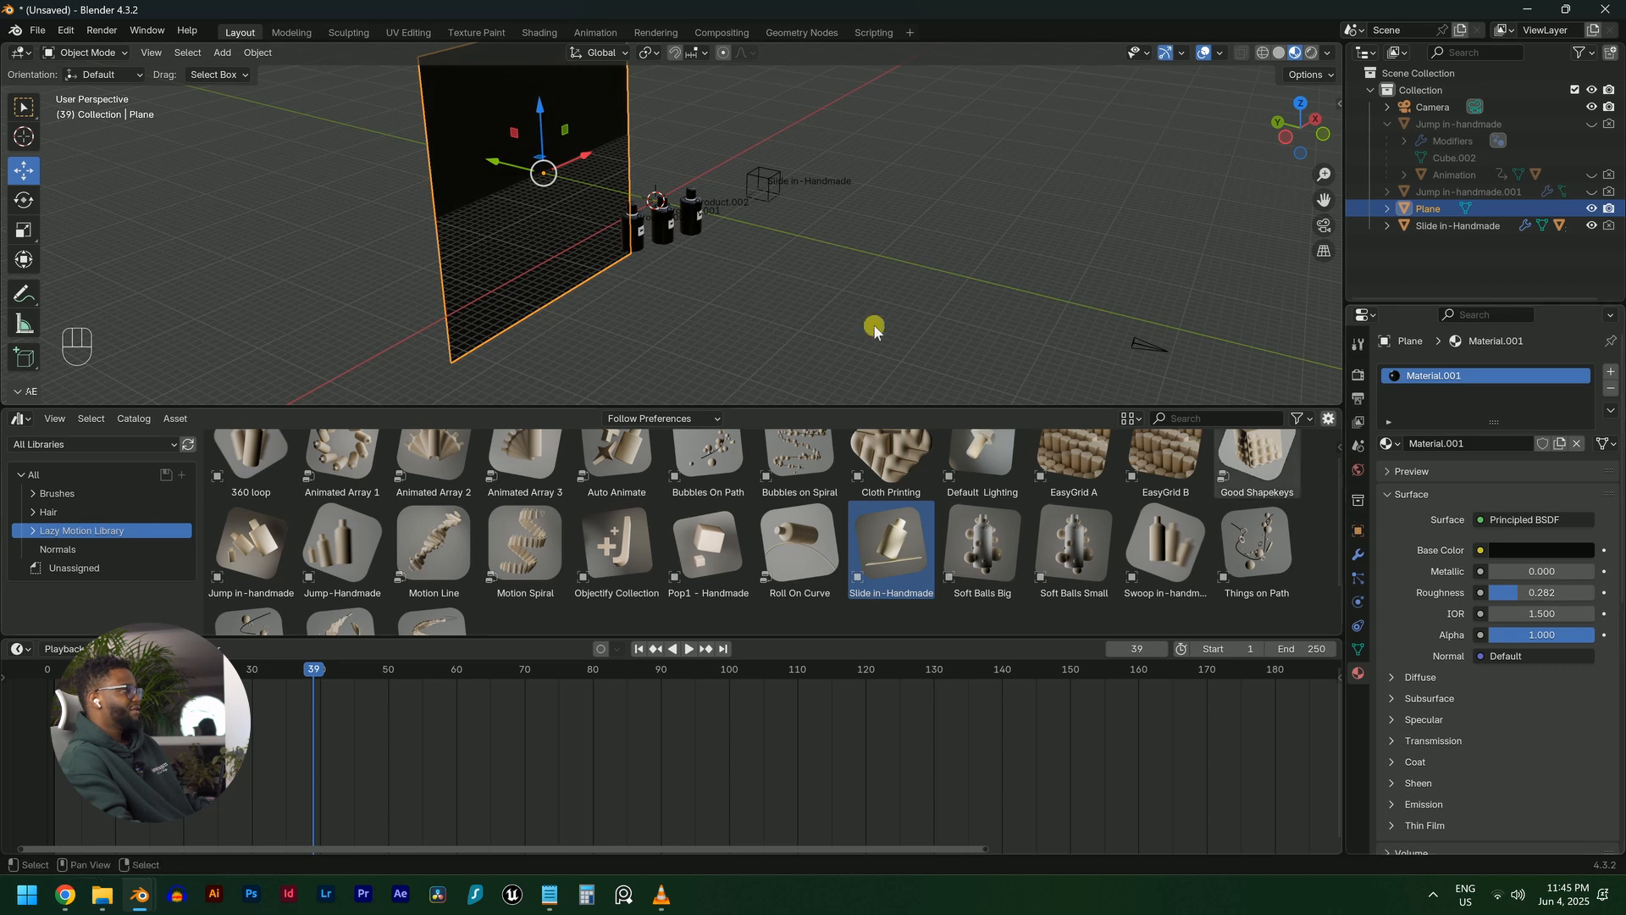
Shift the plane along X behind the bottles in camera view and enlarge the 3D viewport
key(KP_0)
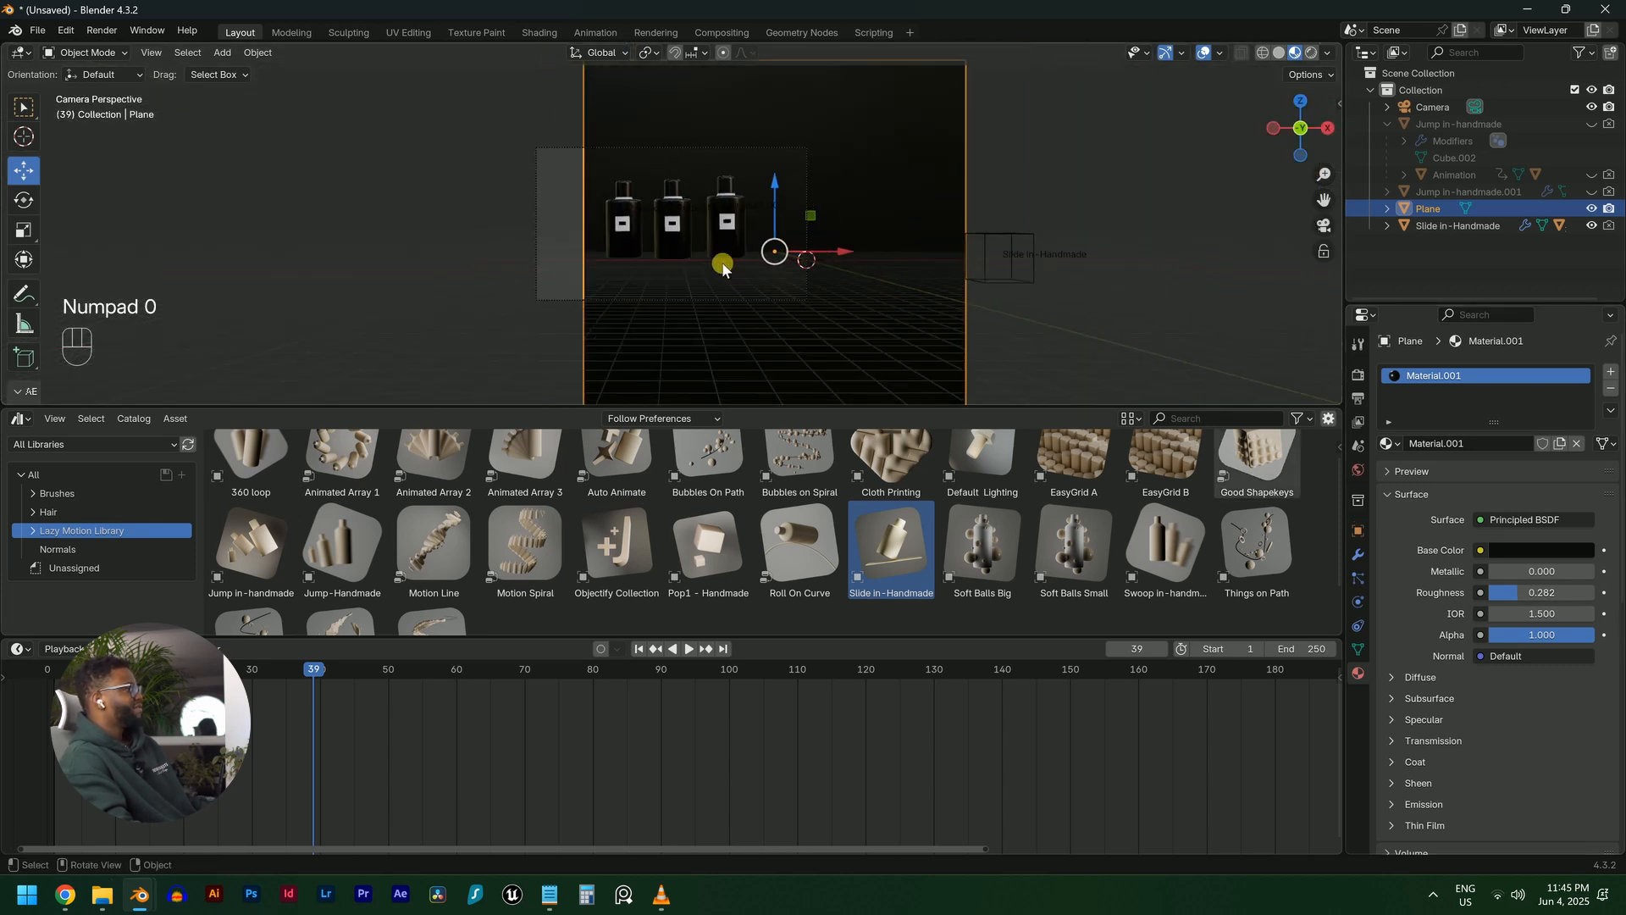
drag(840, 253, 754, 254)
scroll(747, 260, up, 4)
drag(672, 407, 671, 483)
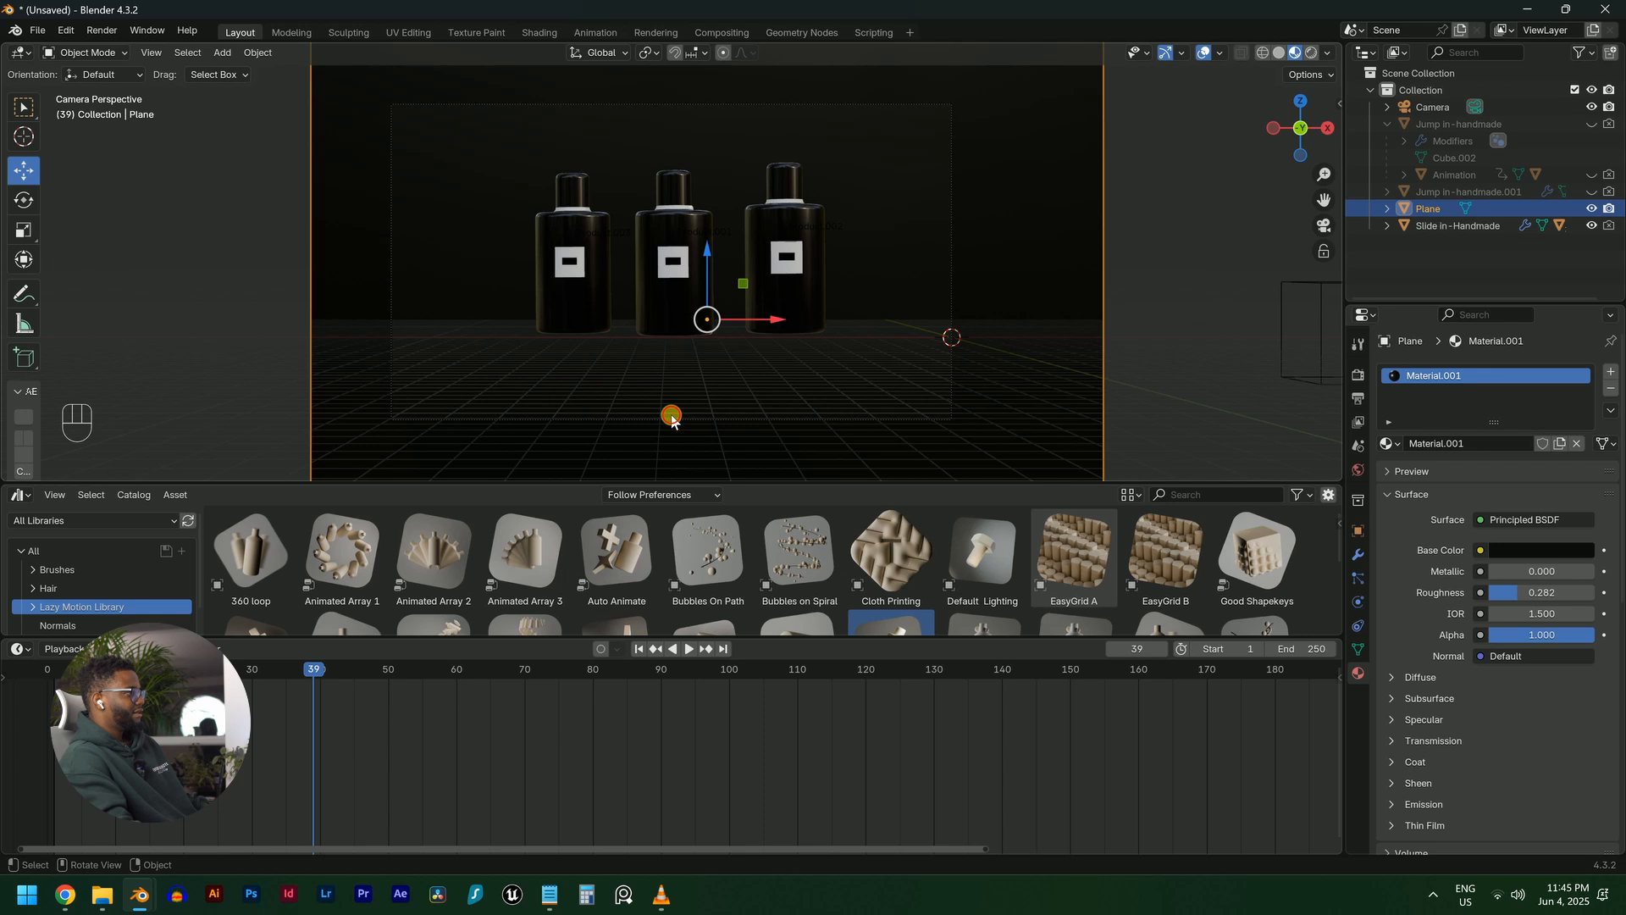
Set the camera's passepartout opacity to 1.000
click(672, 417)
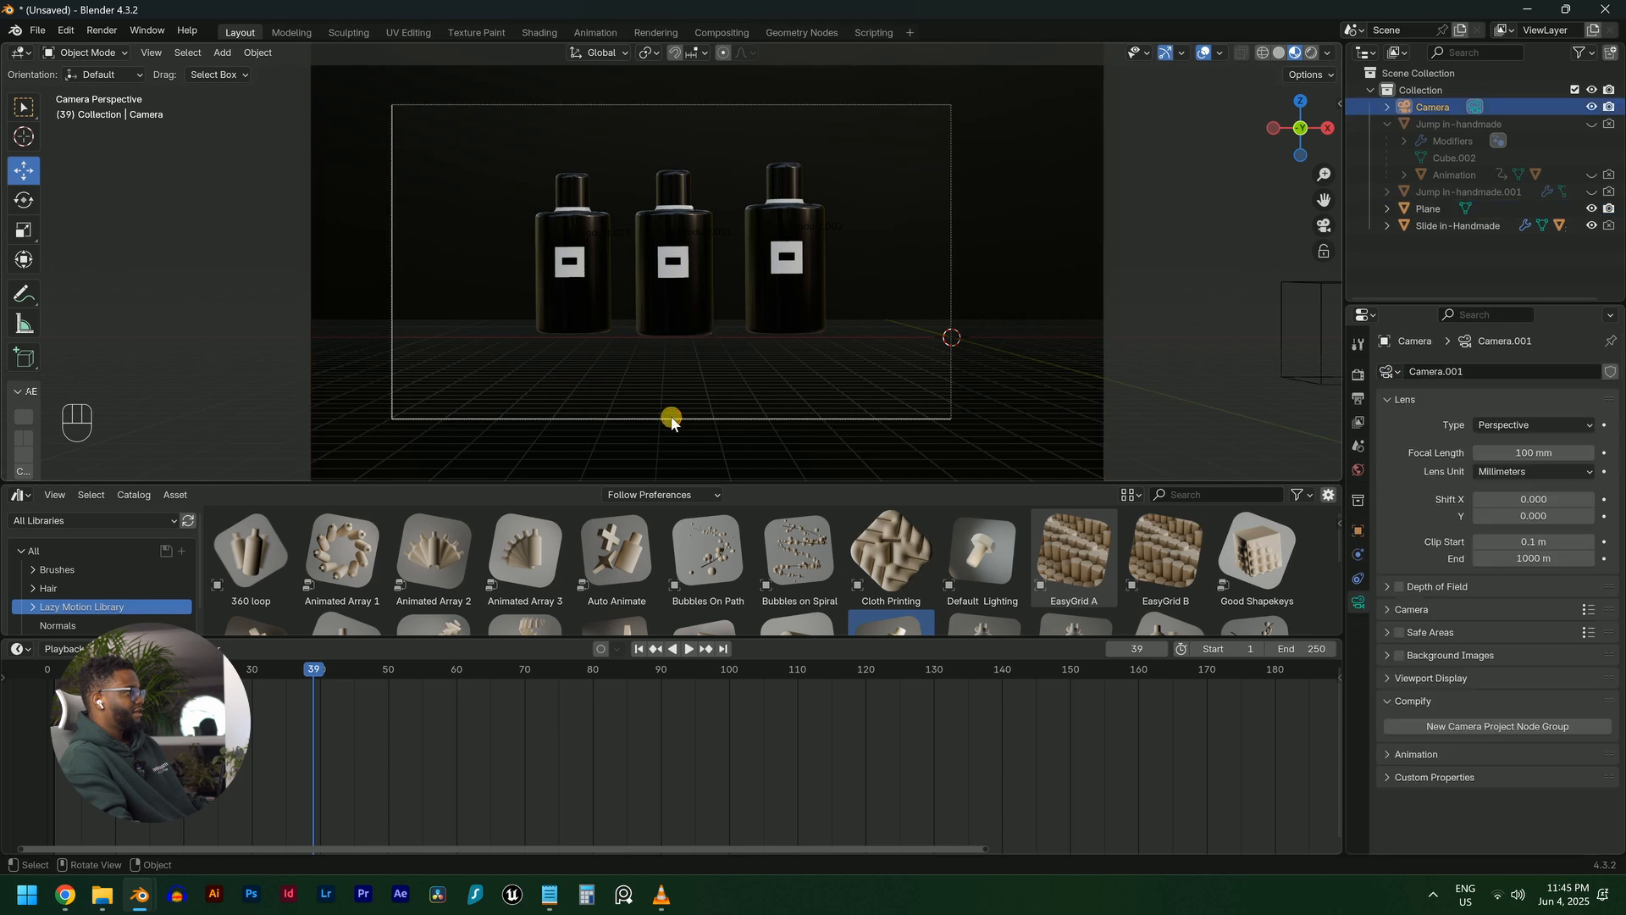
click(1388, 678)
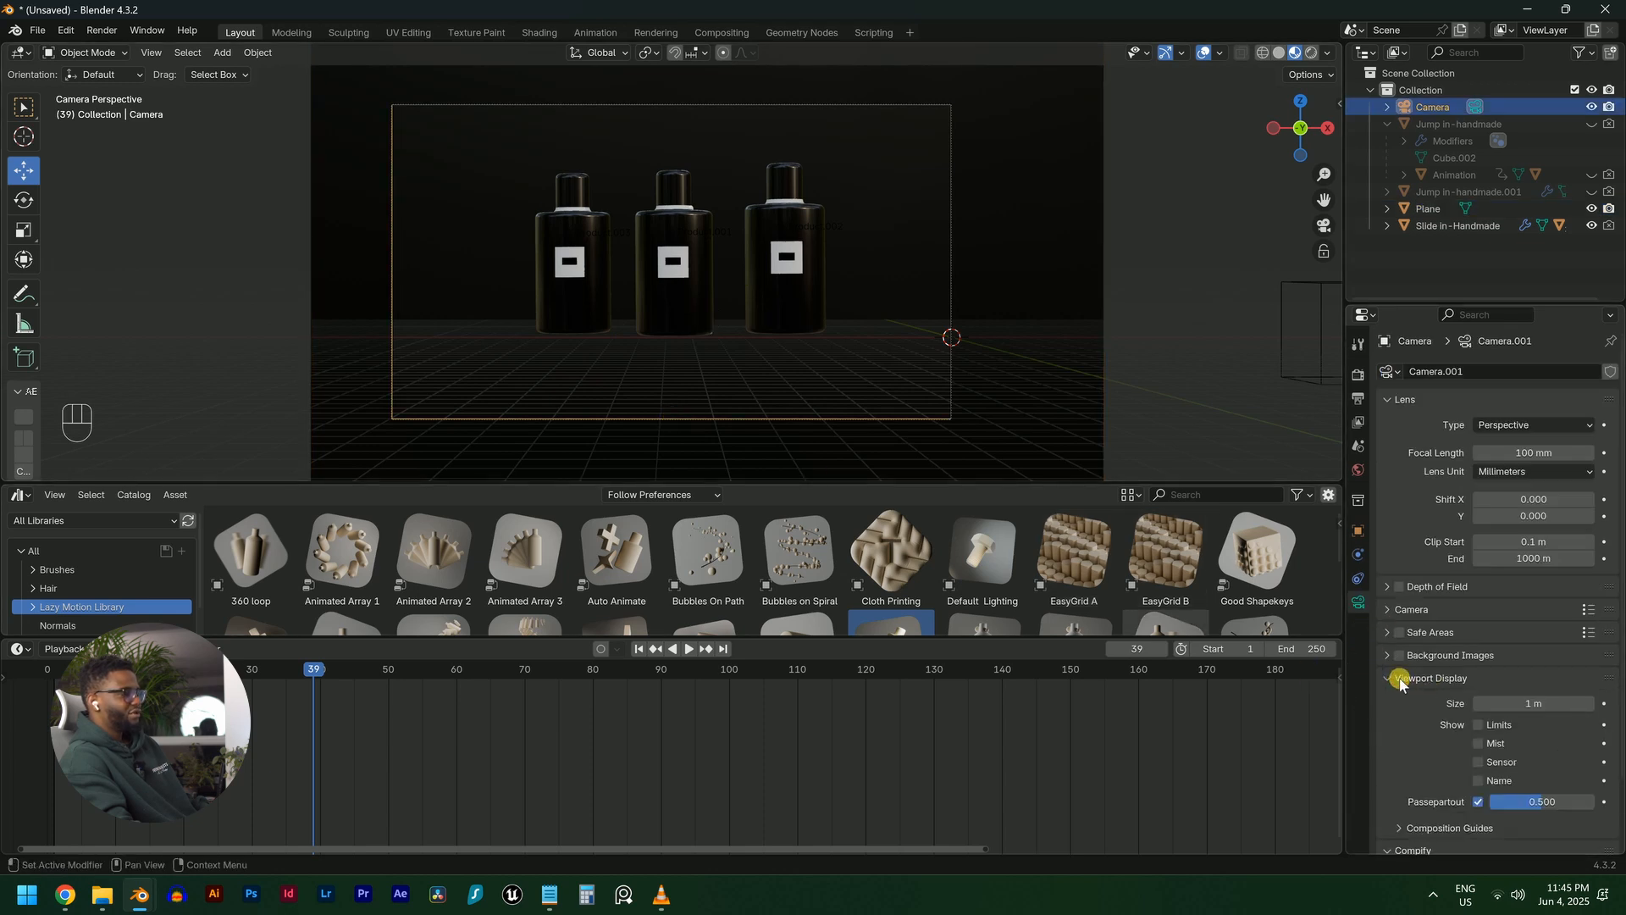
scroll(1440, 695, down, 2)
drag(1517, 718, 1597, 715)
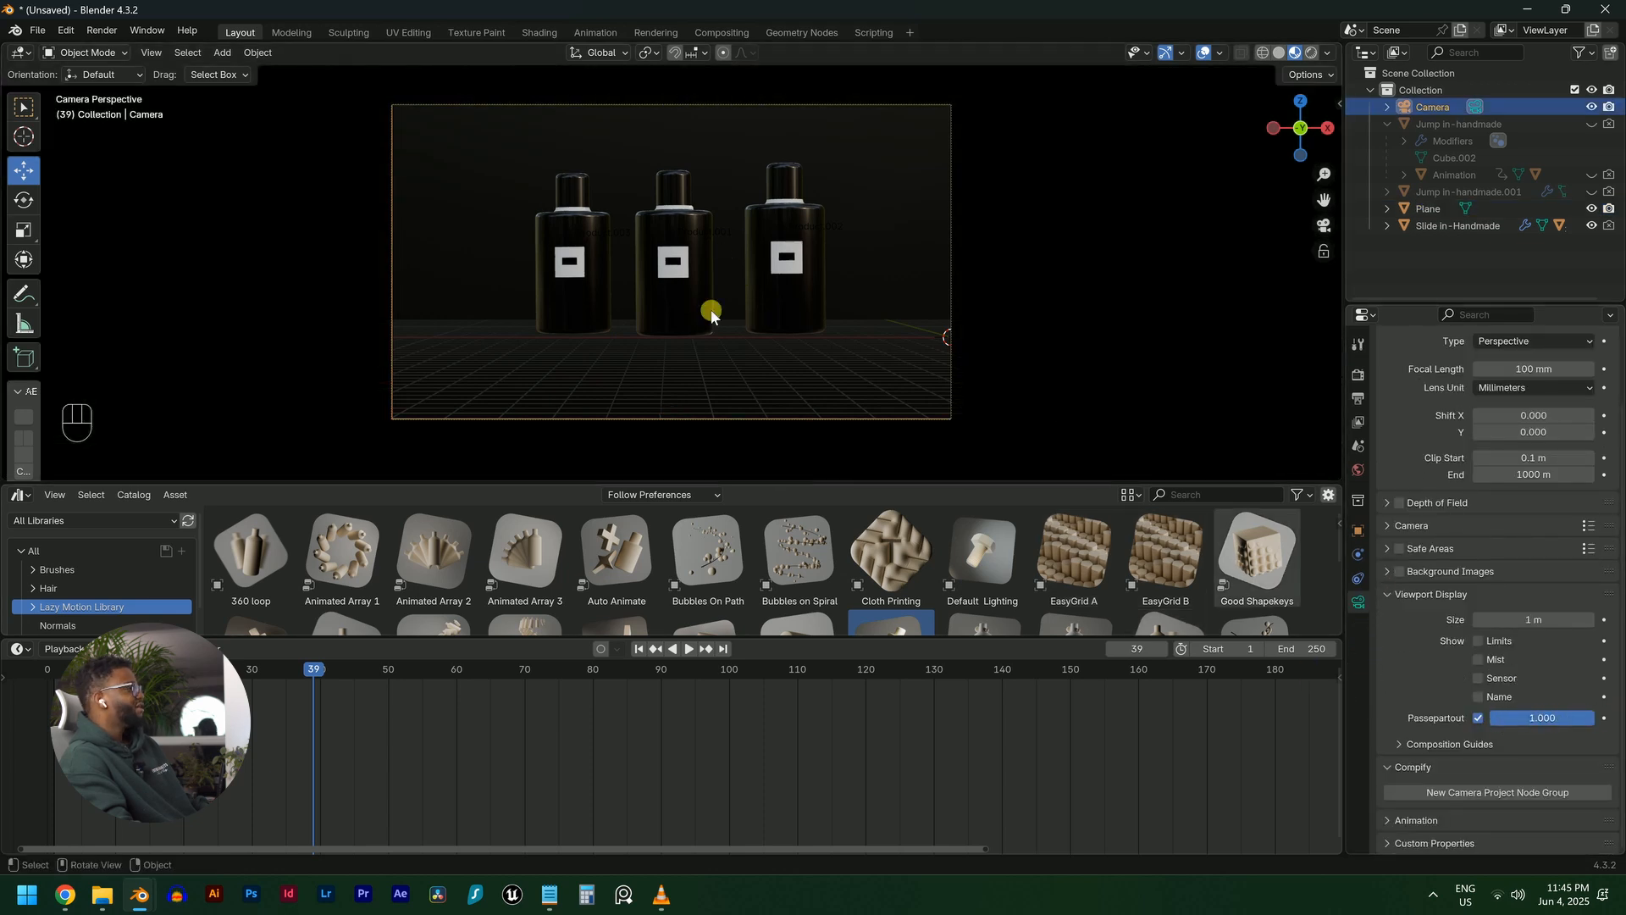
Play the animation from the first frame through the camera to check the framed shot
scroll(711, 313, up, 1)
key(space)
scroll(819, 279, down, 3)
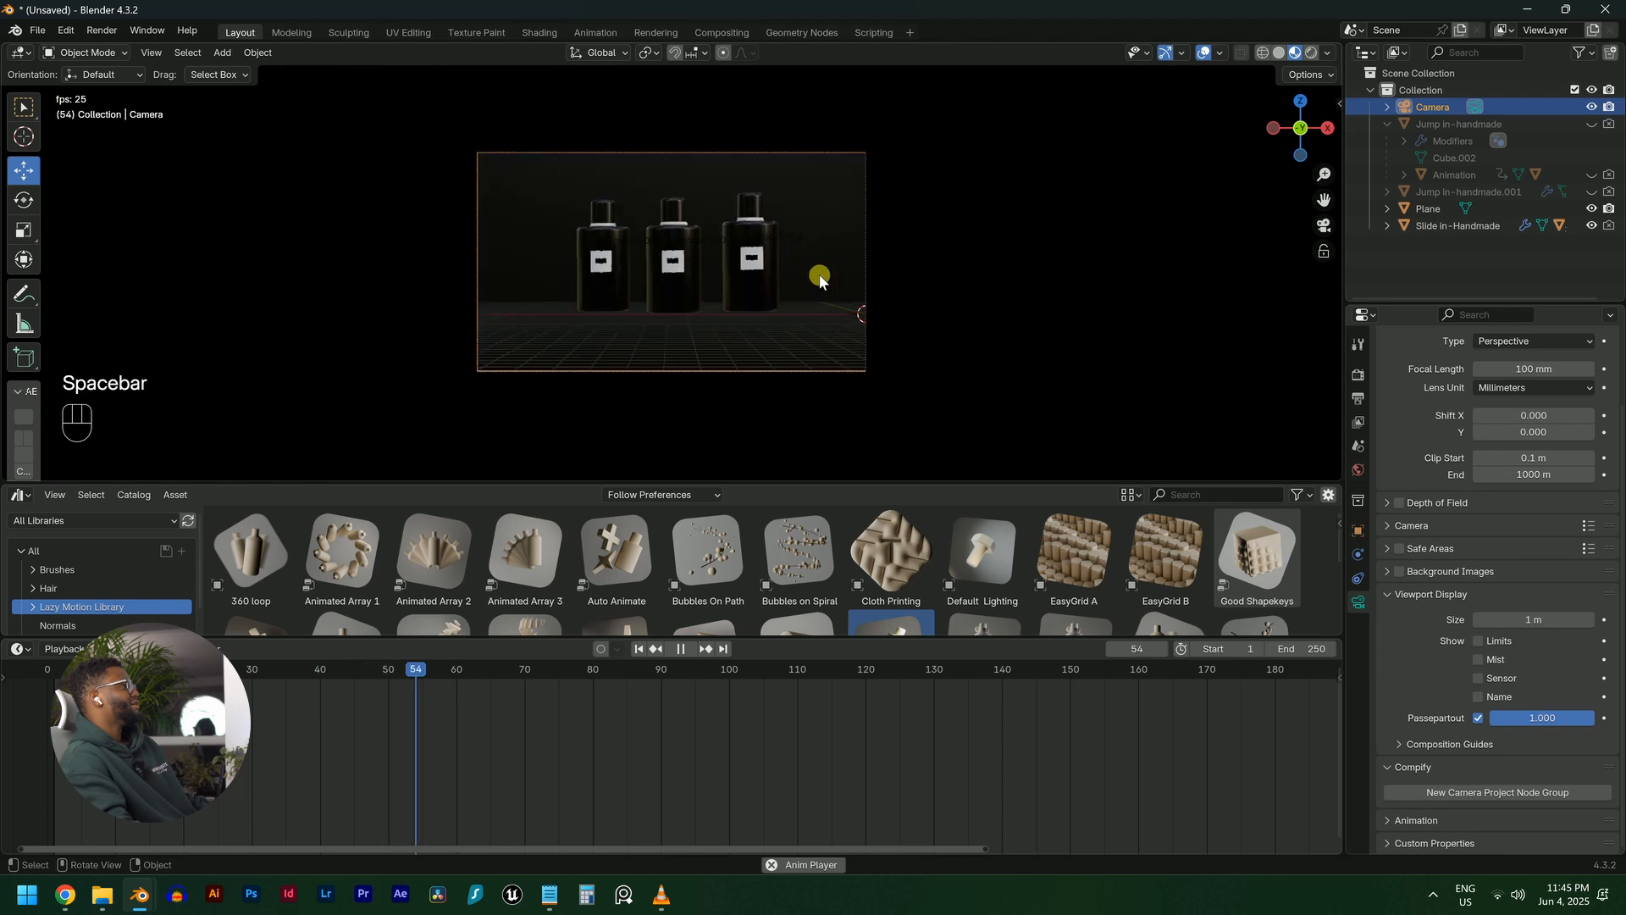
key(shift+Left)
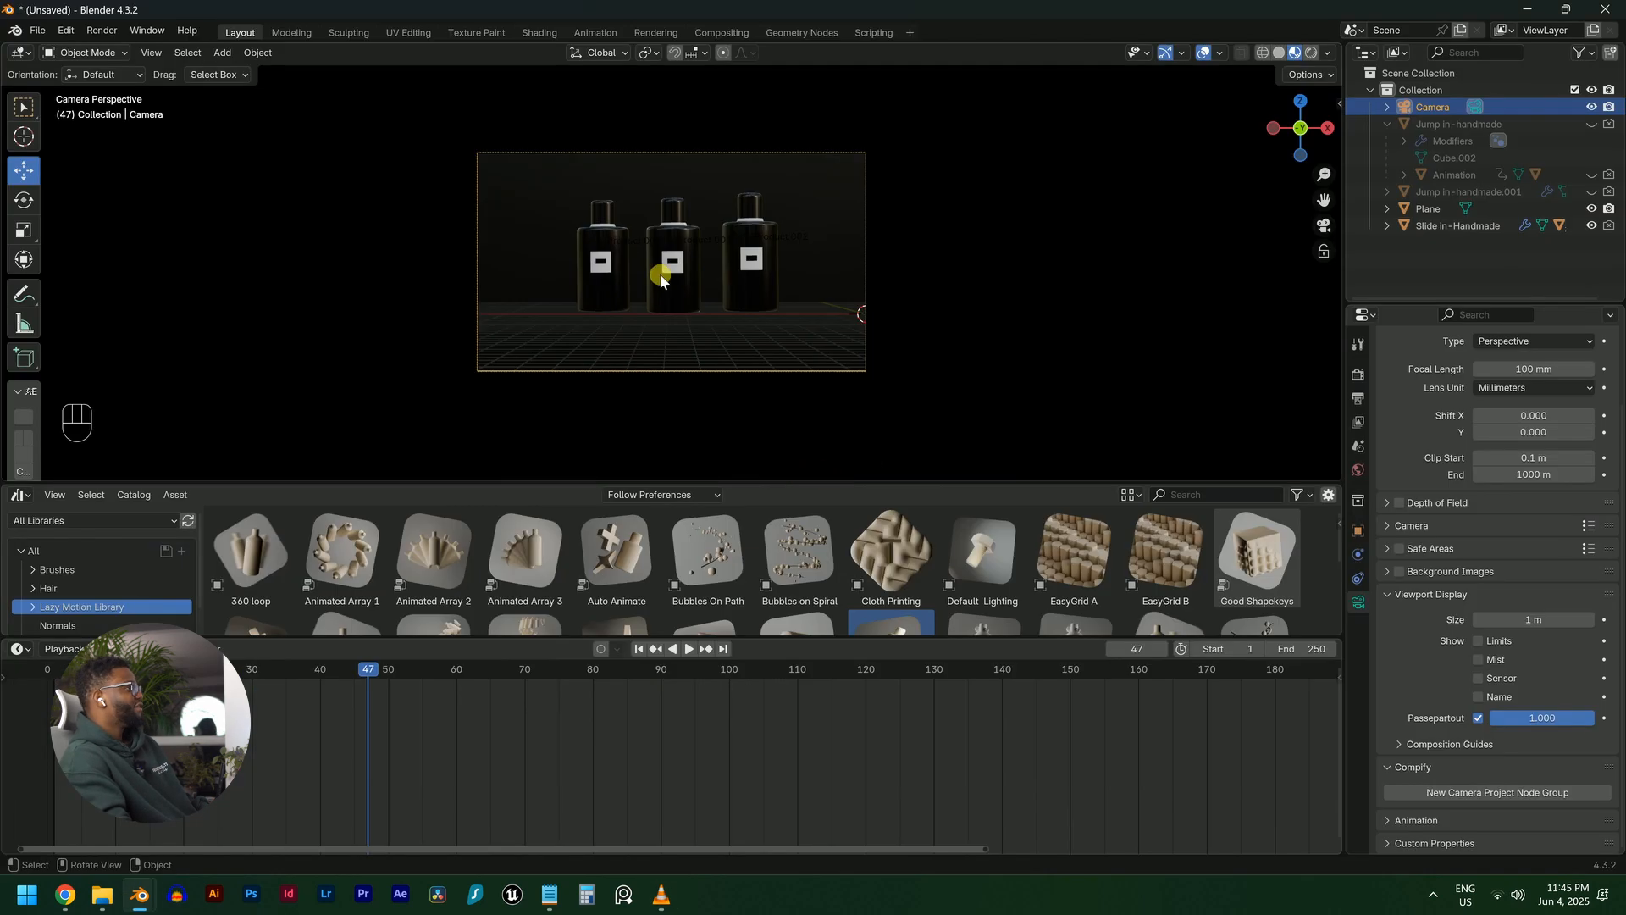
Clear the plane's rotation and location so it lies flat at the world origin as a floor
middle_drag(660, 279, 893, 297)
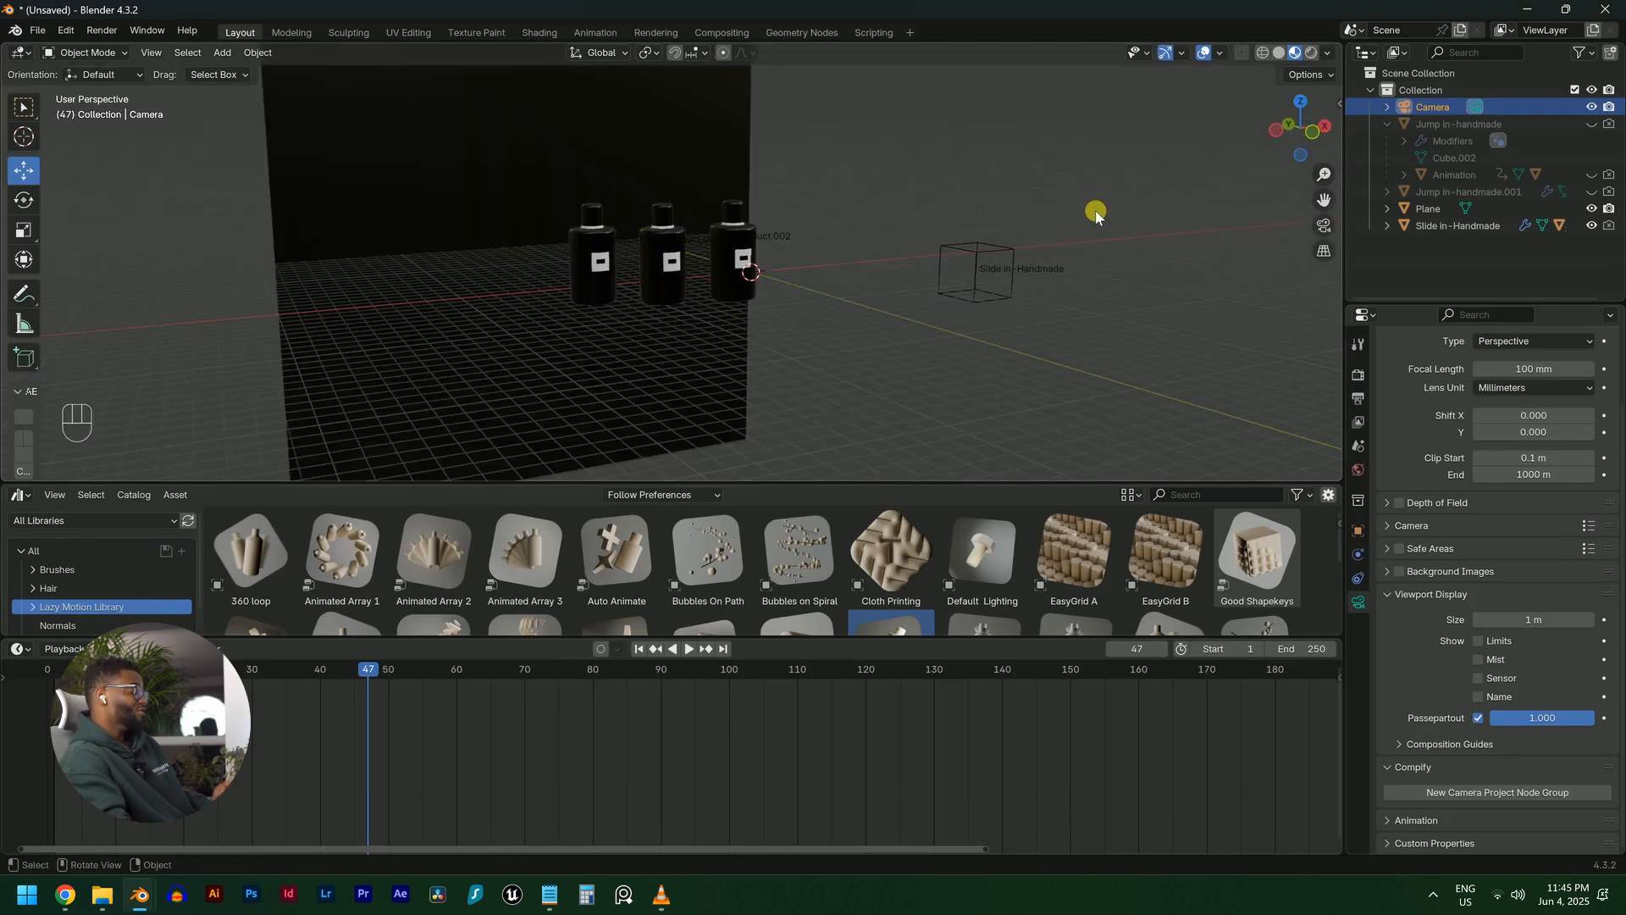
scroll(1094, 217, down, 4)
middle_drag(1024, 225, 812, 247)
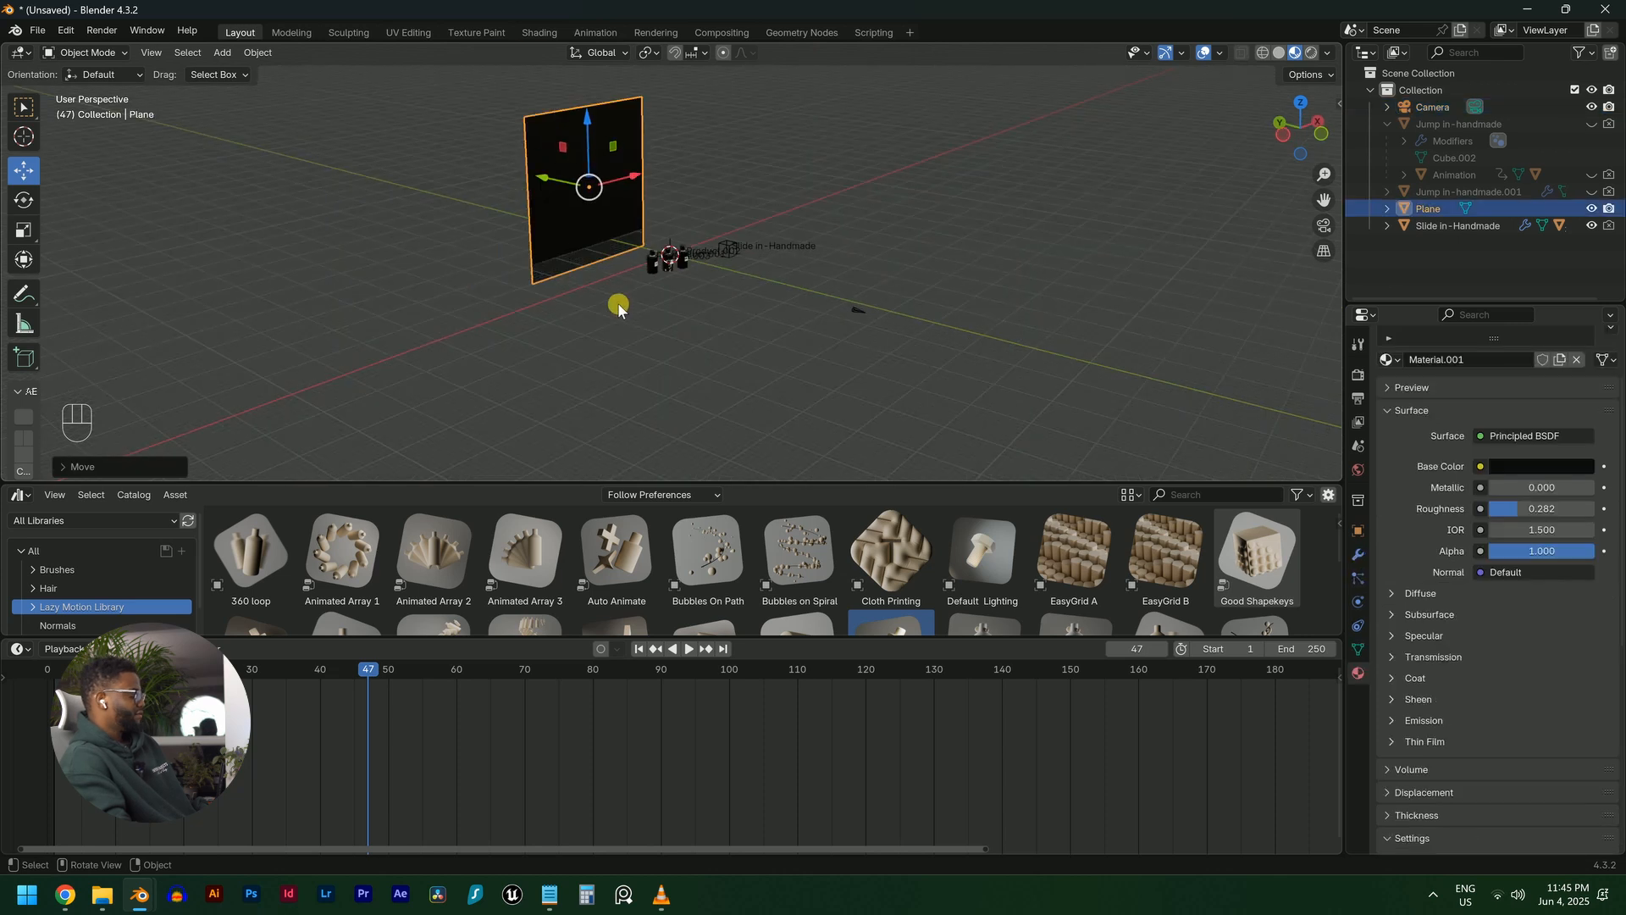
key(alt+r)
scroll(585, 226, up, 2)
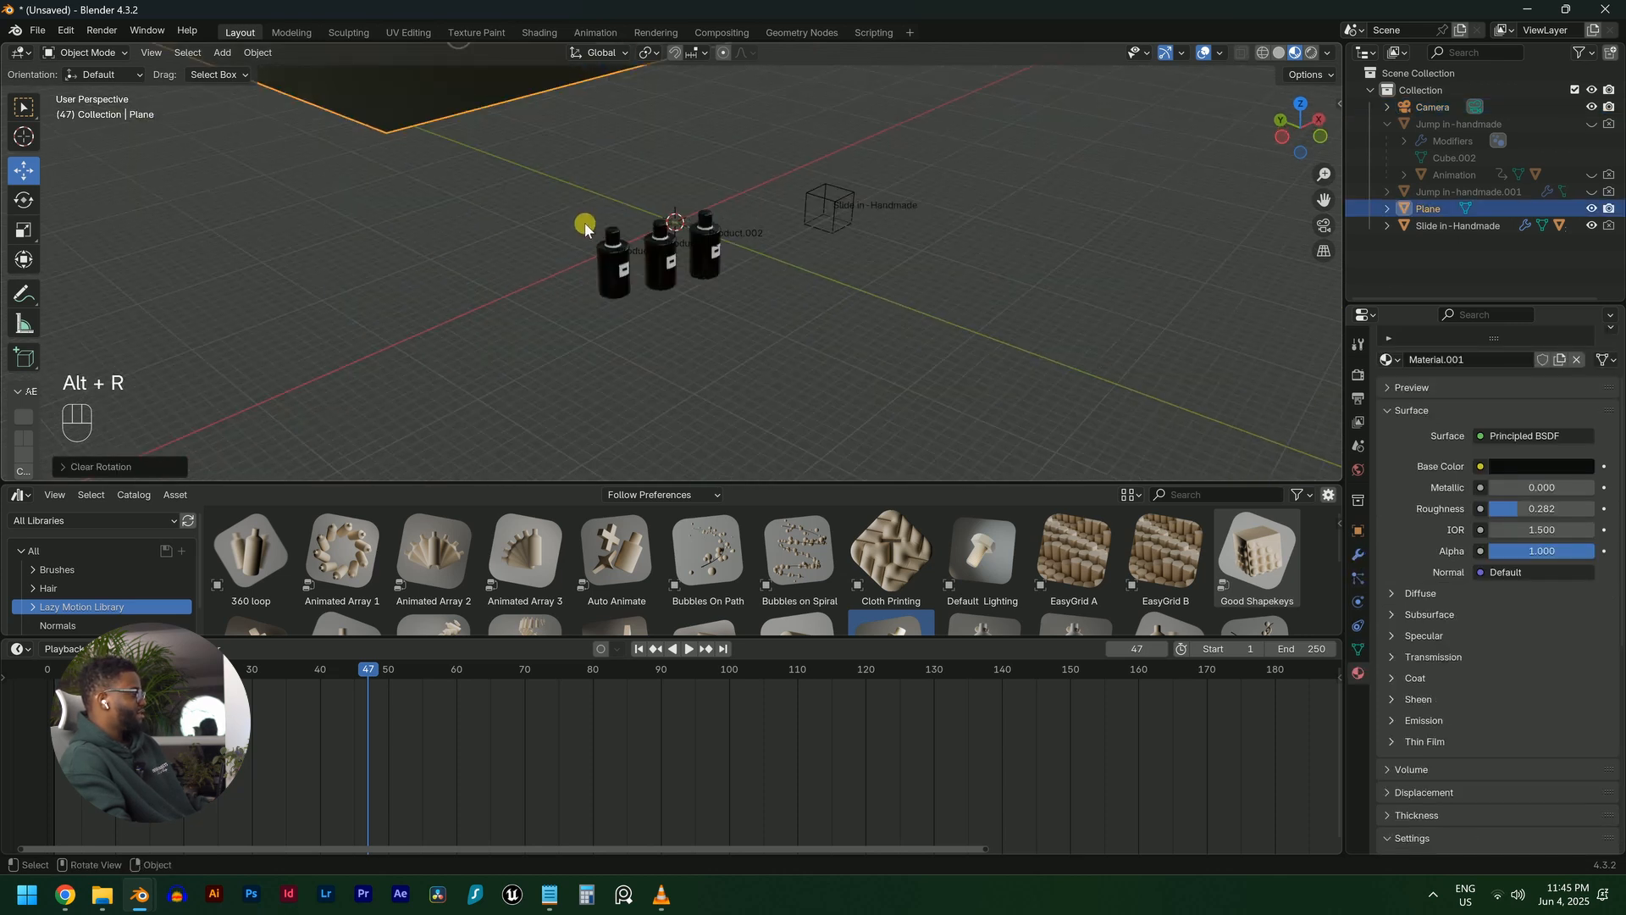
scroll(584, 227, down, 1)
key(alt+g)
Move the floor plane along X to centre it beneath the three bottles
scroll(587, 229, up, 3)
middle_drag(593, 236, 613, 218)
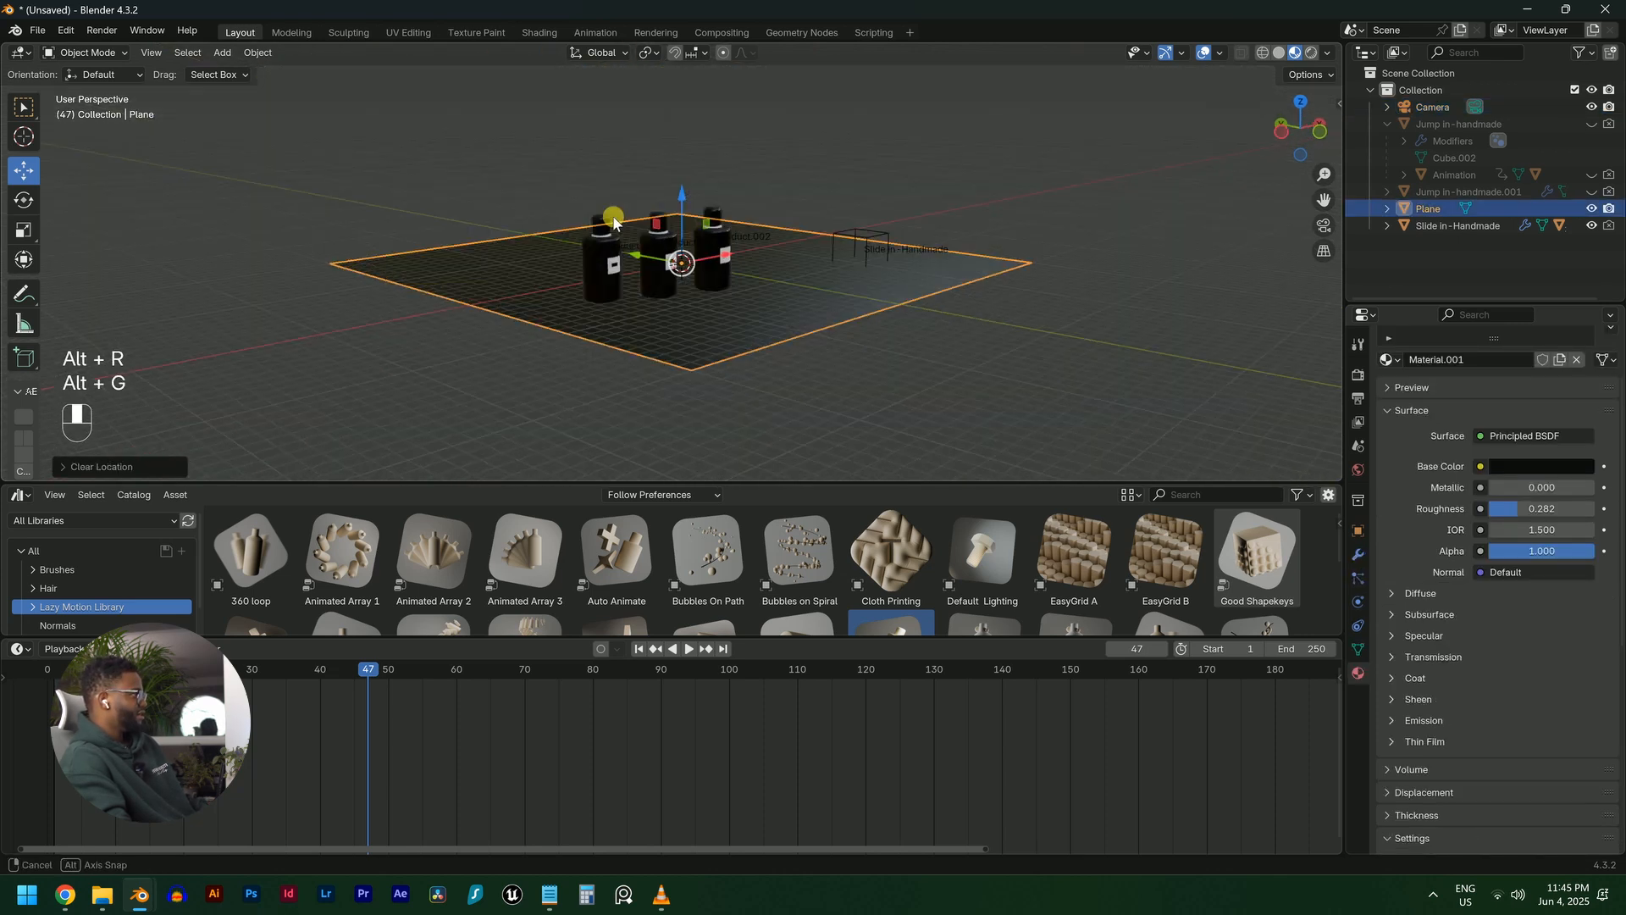
drag(675, 153, 620, 228)
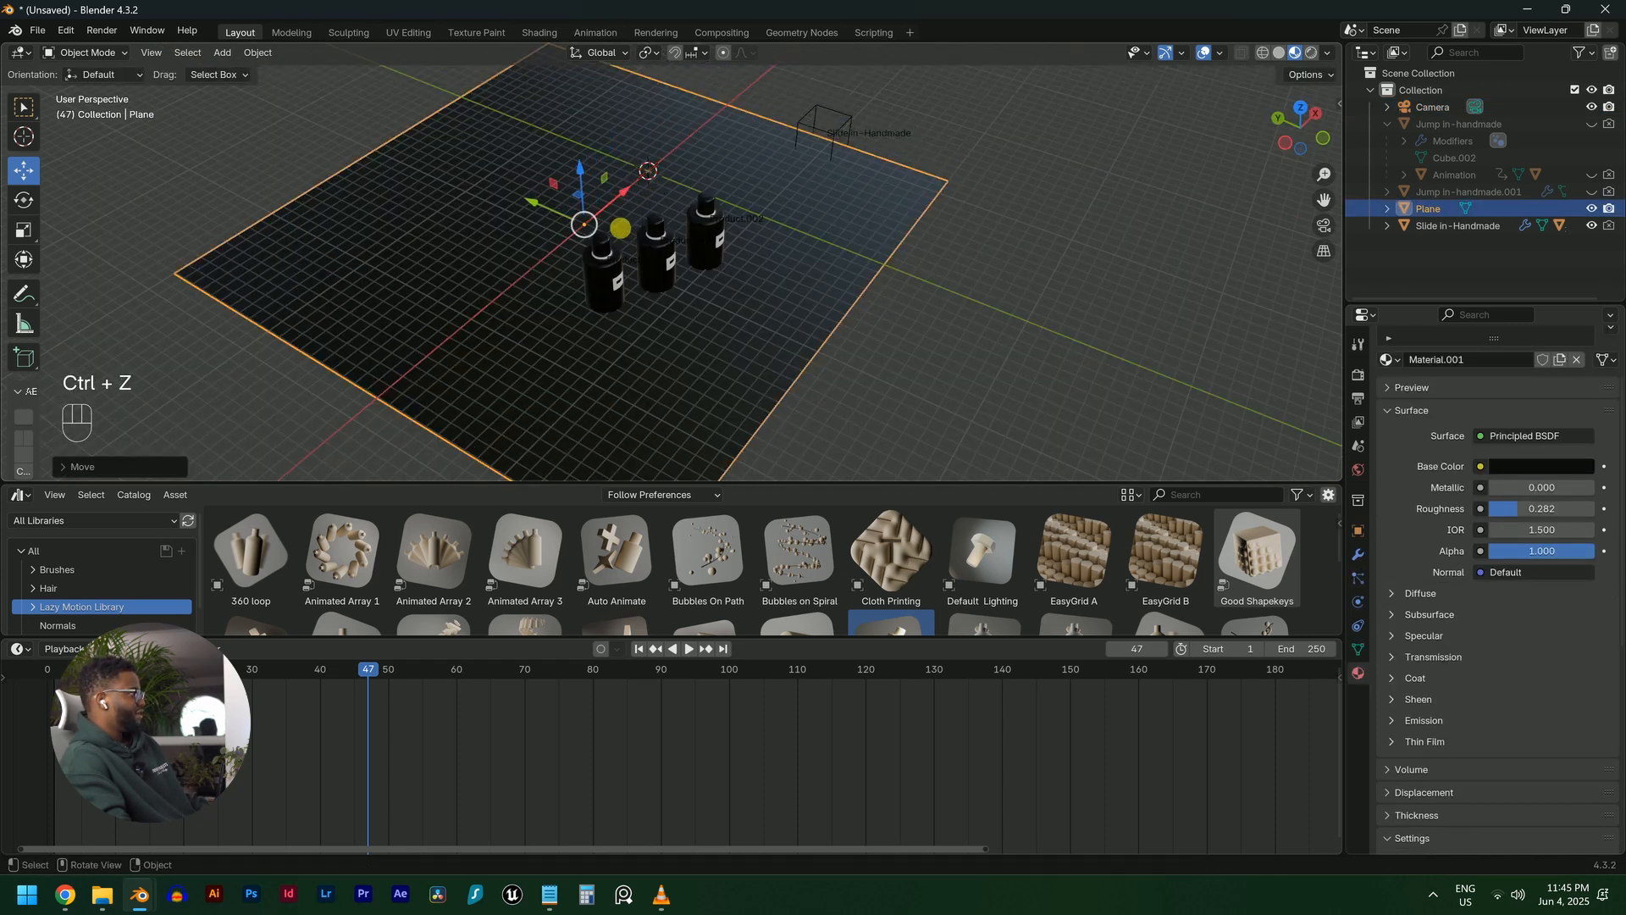
Extrude the floor plane's edge behind the bottles upward along Z to form a tall backdrop wall
key(Tab)
scroll(307, 129, down, 2)
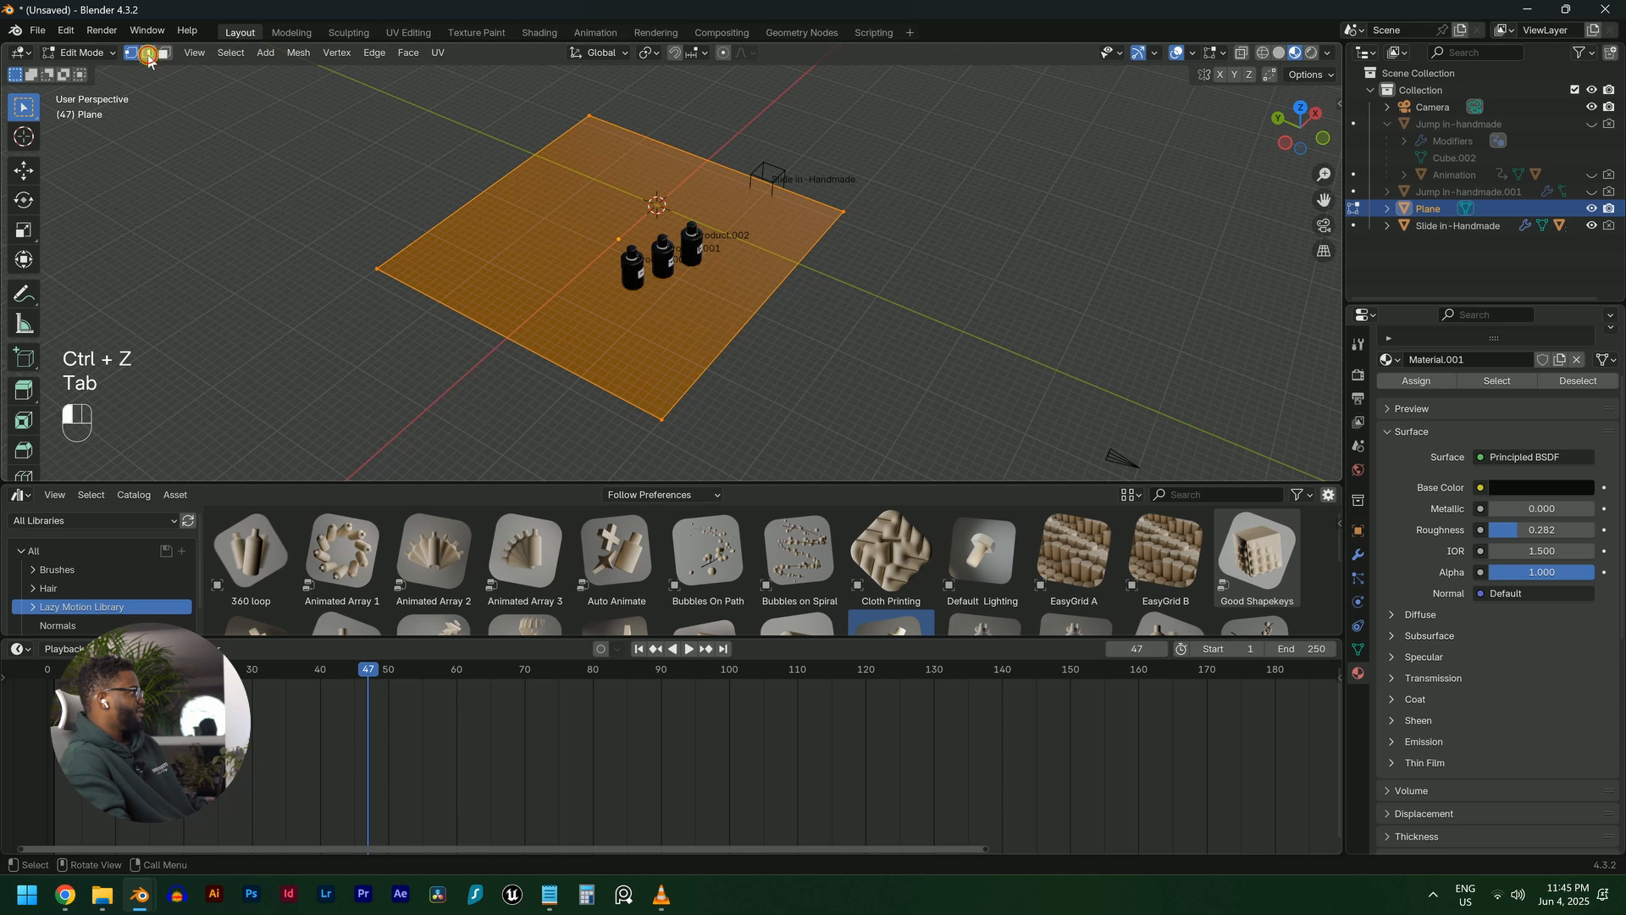
click(496, 185)
key(e)
key(a)
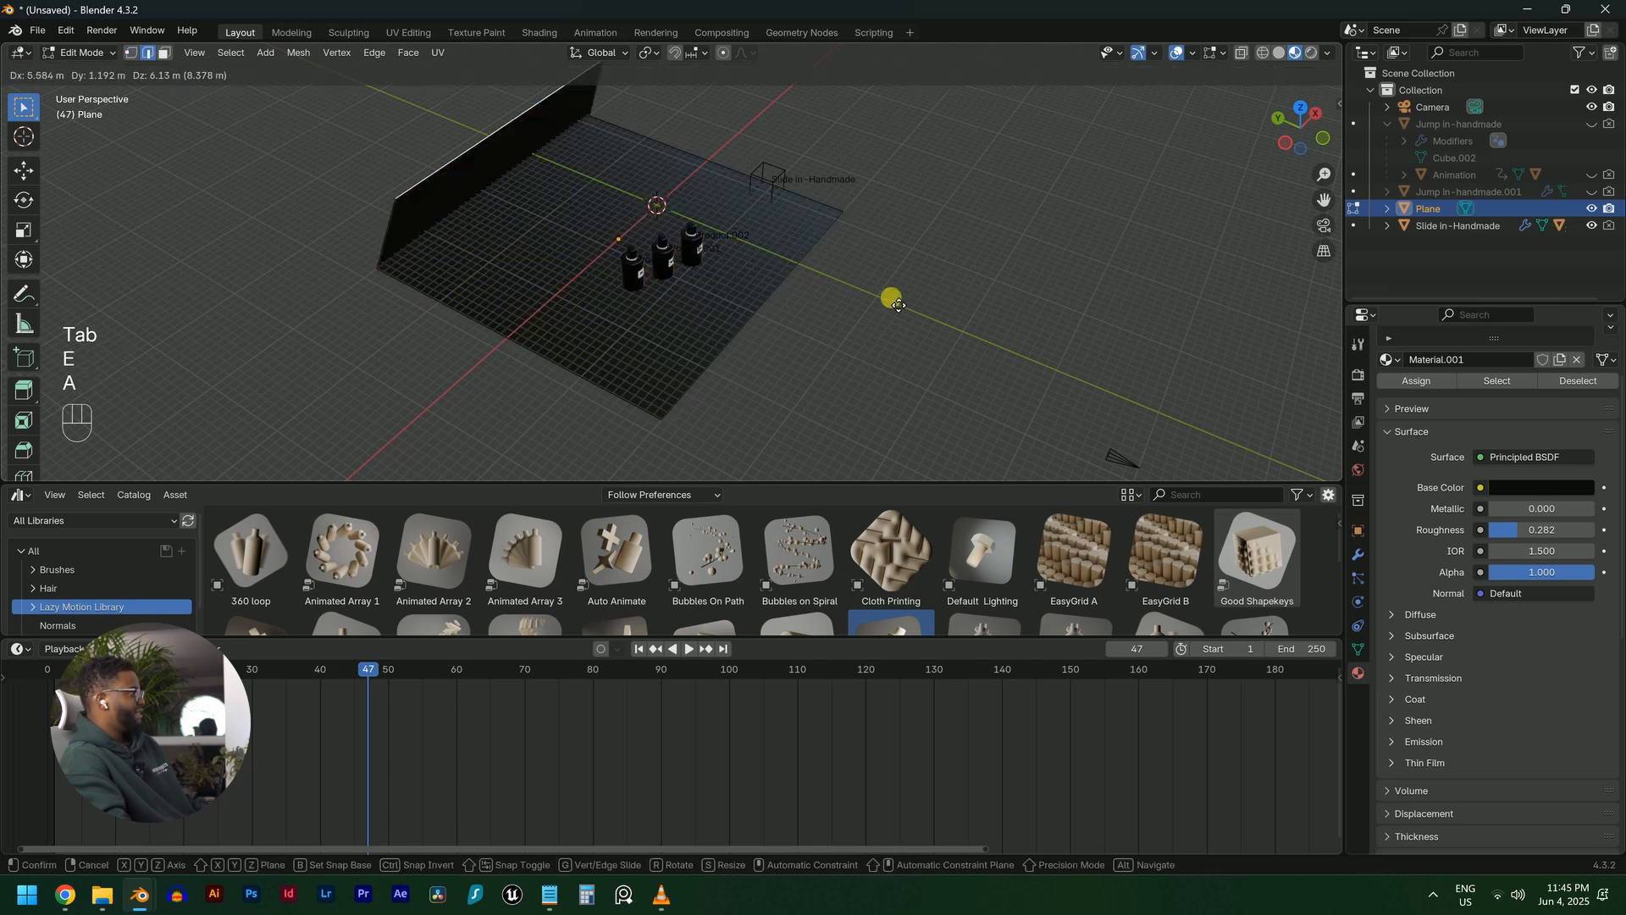
key(z)
click(860, 173)
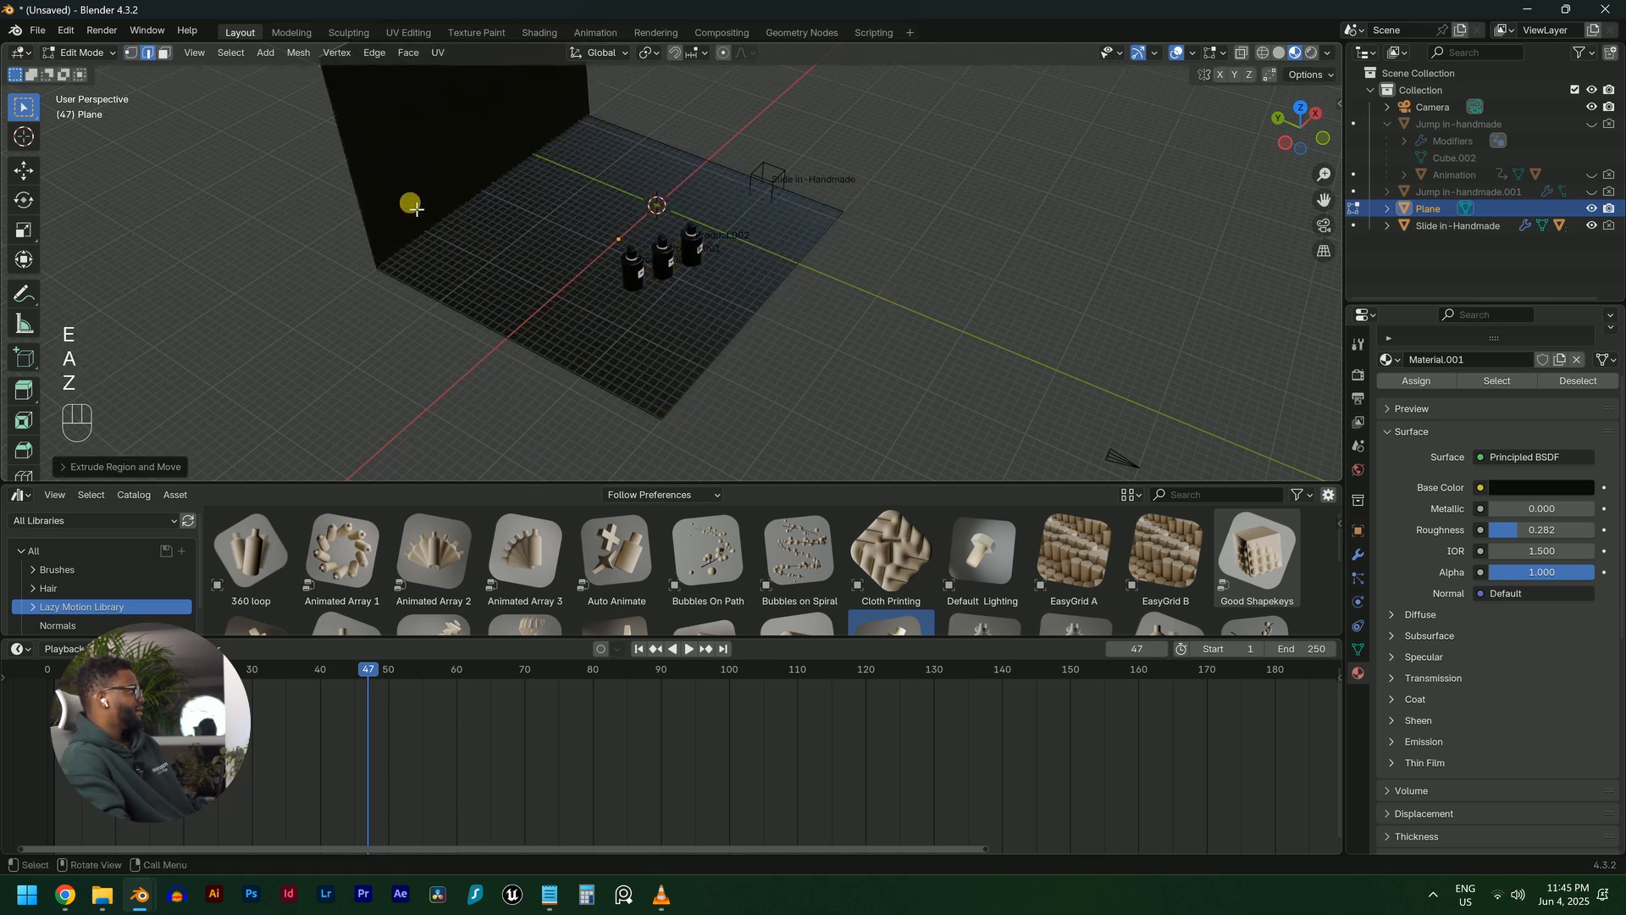
Bevel the edge where the floor meets the backdrop wall by about 0.35 m with 9 segments to form a curve
click(474, 208)
key(ctrl+b)
scroll(719, 261, up, 6)
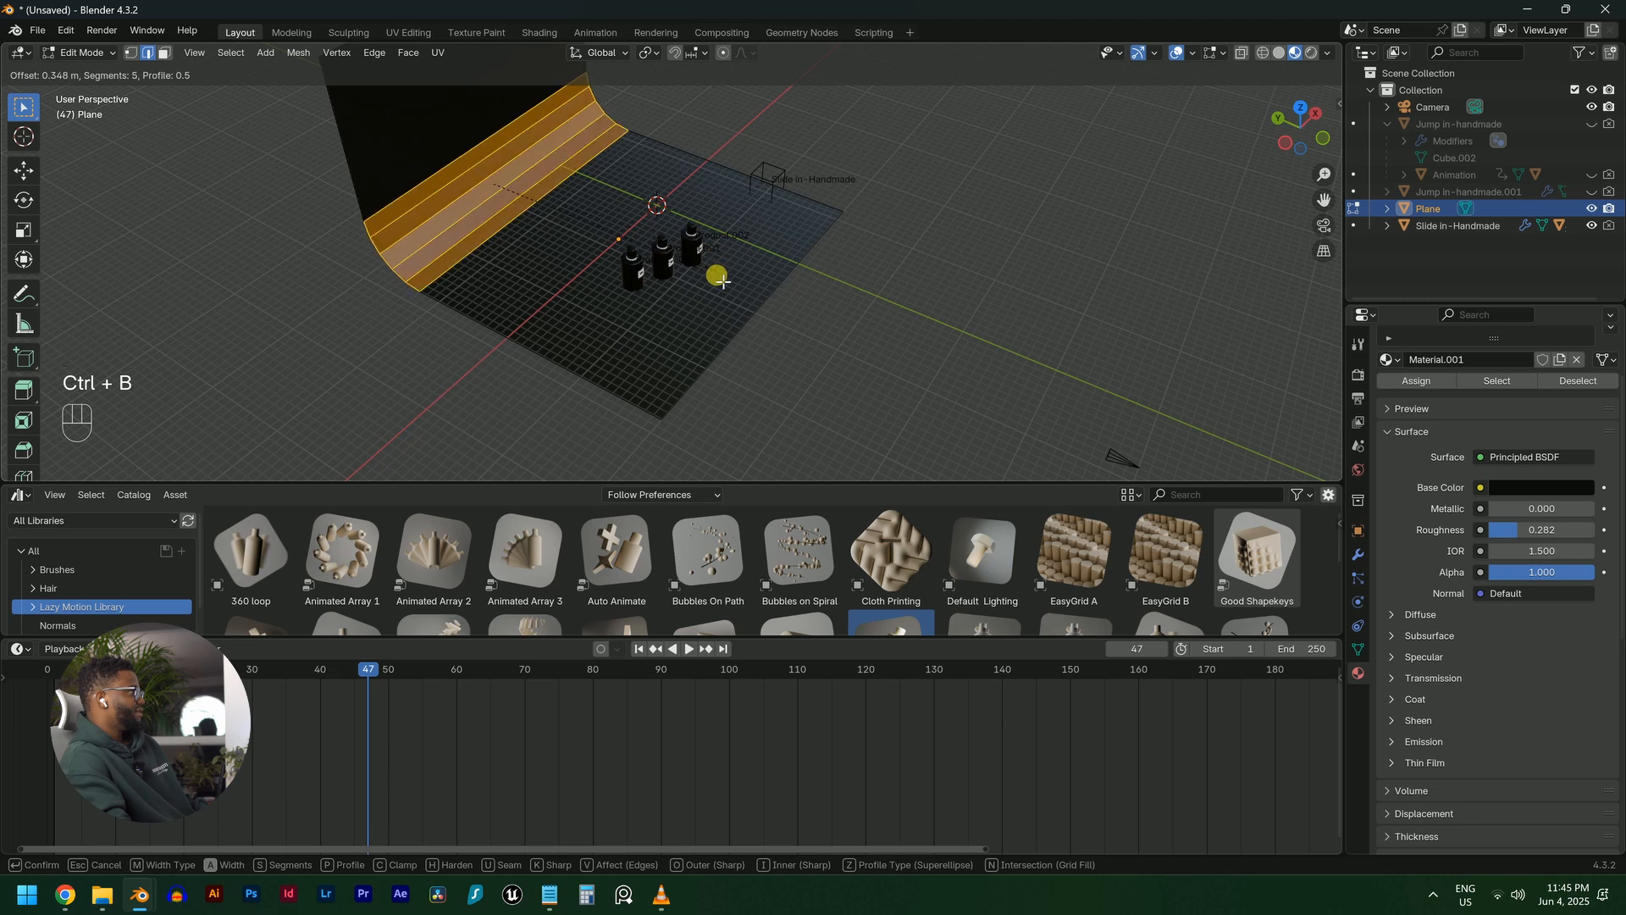
scroll(721, 282, up, 1)
scroll(721, 287, up, 1)
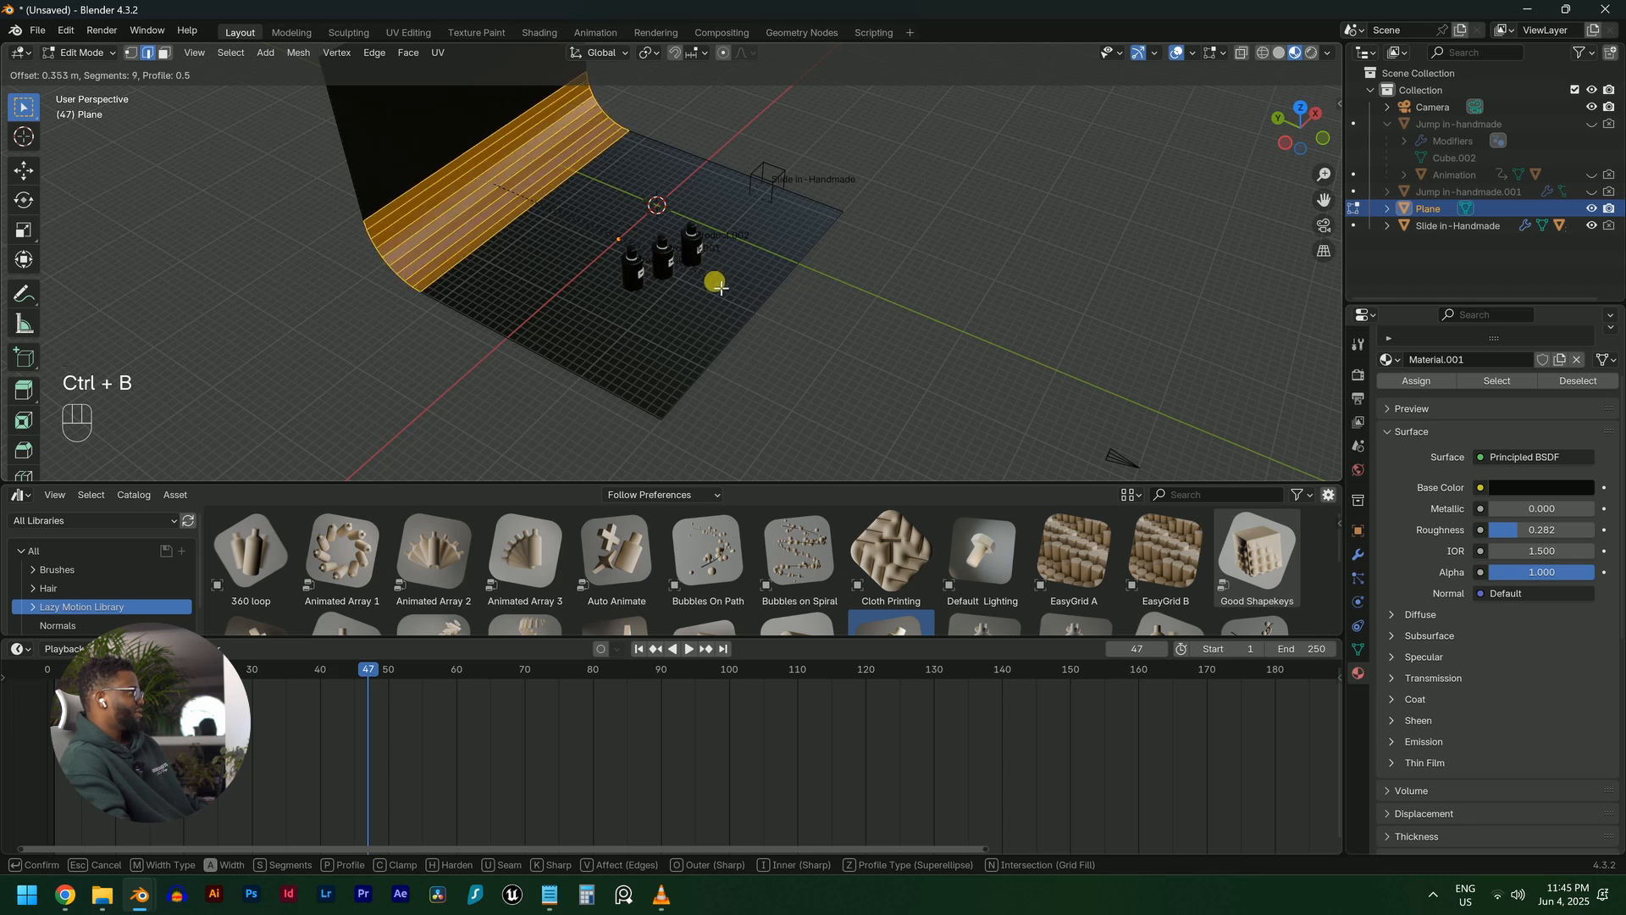
click(719, 289)
key(Tab)
Apply Shade Smooth to the backdrop plane and check it through the camera
middle_drag(689, 262, 598, 252)
right_click(551, 247)
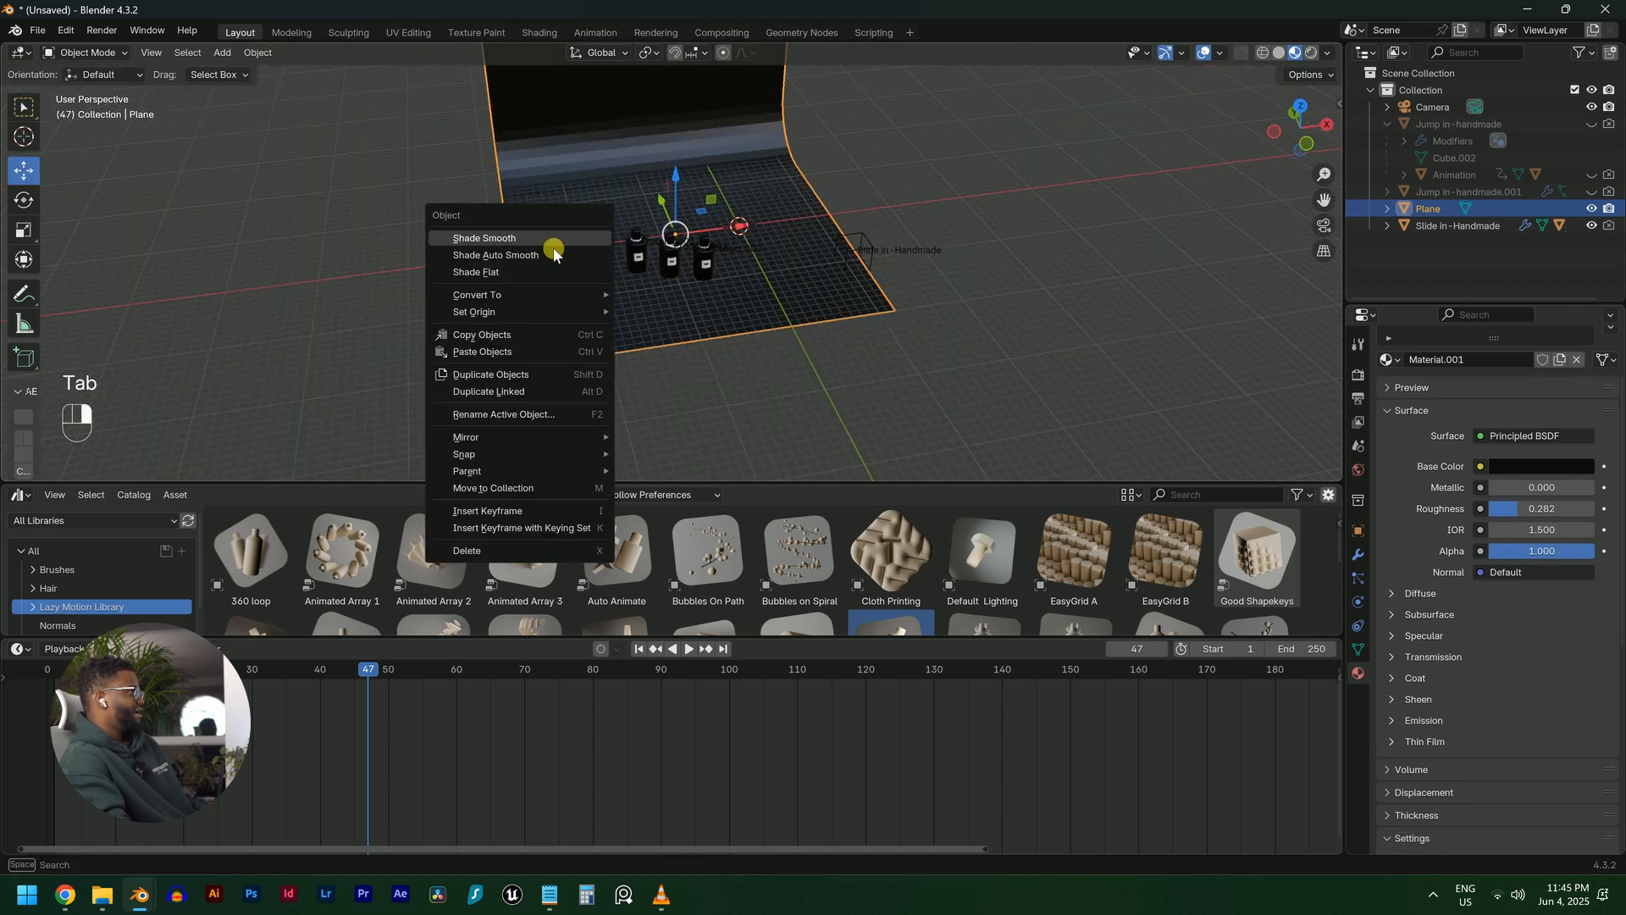
click(549, 245)
key(KP_0)
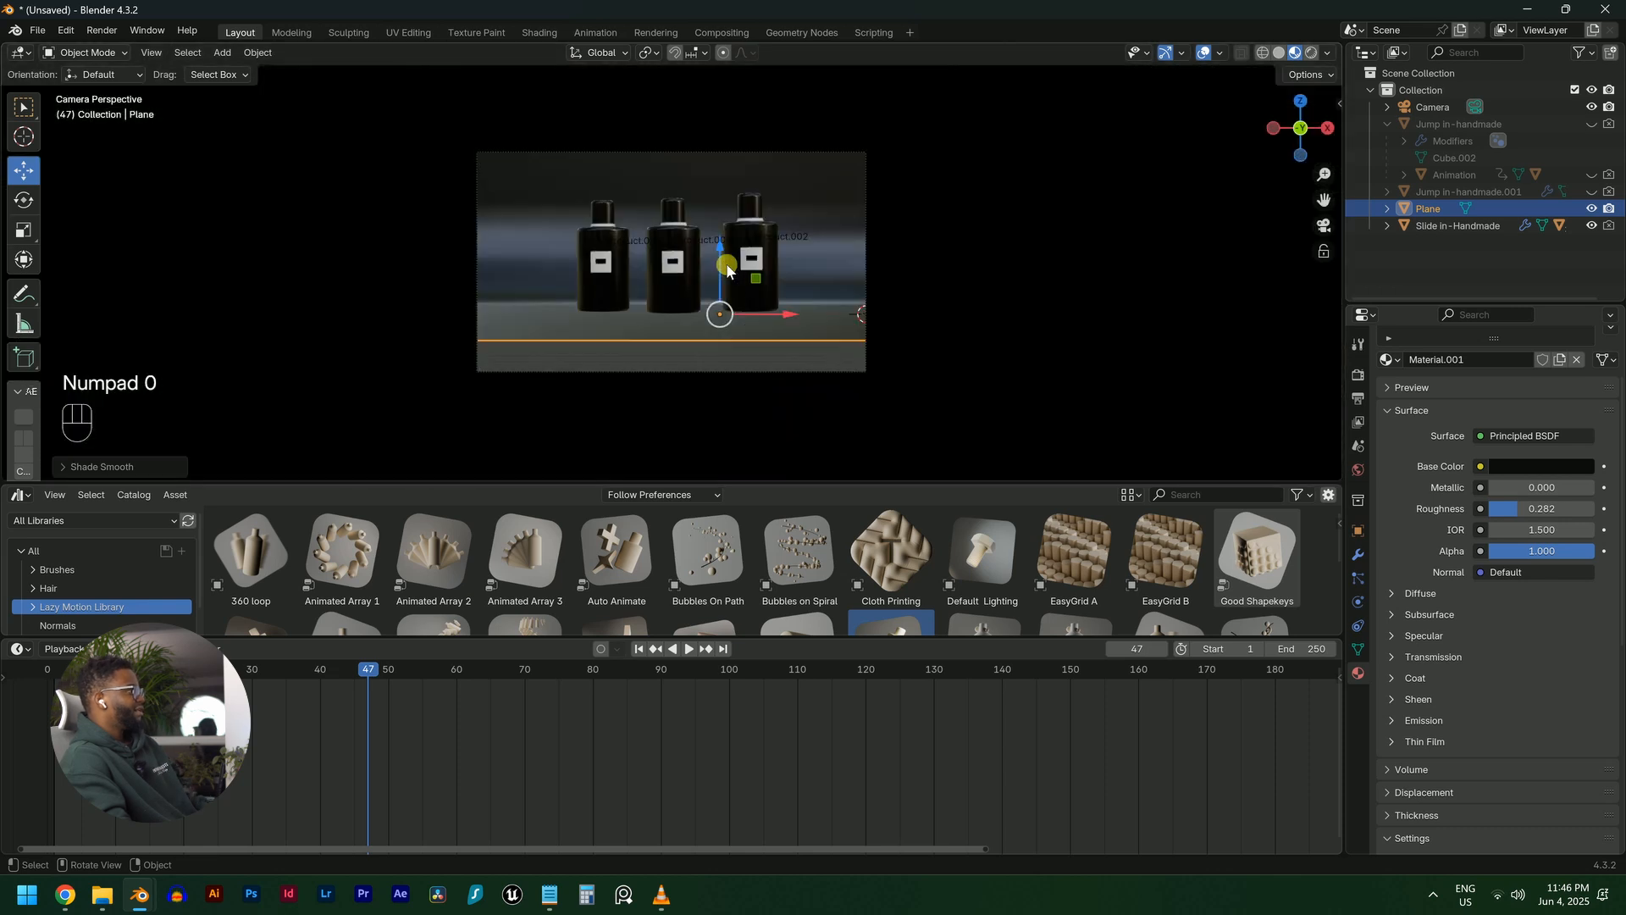
Extend the floor's front edge along Y past the camera so that the floor fills the bottom of the shot
middle_drag(835, 371, 672, 319)
key(Tab)
click(707, 337)
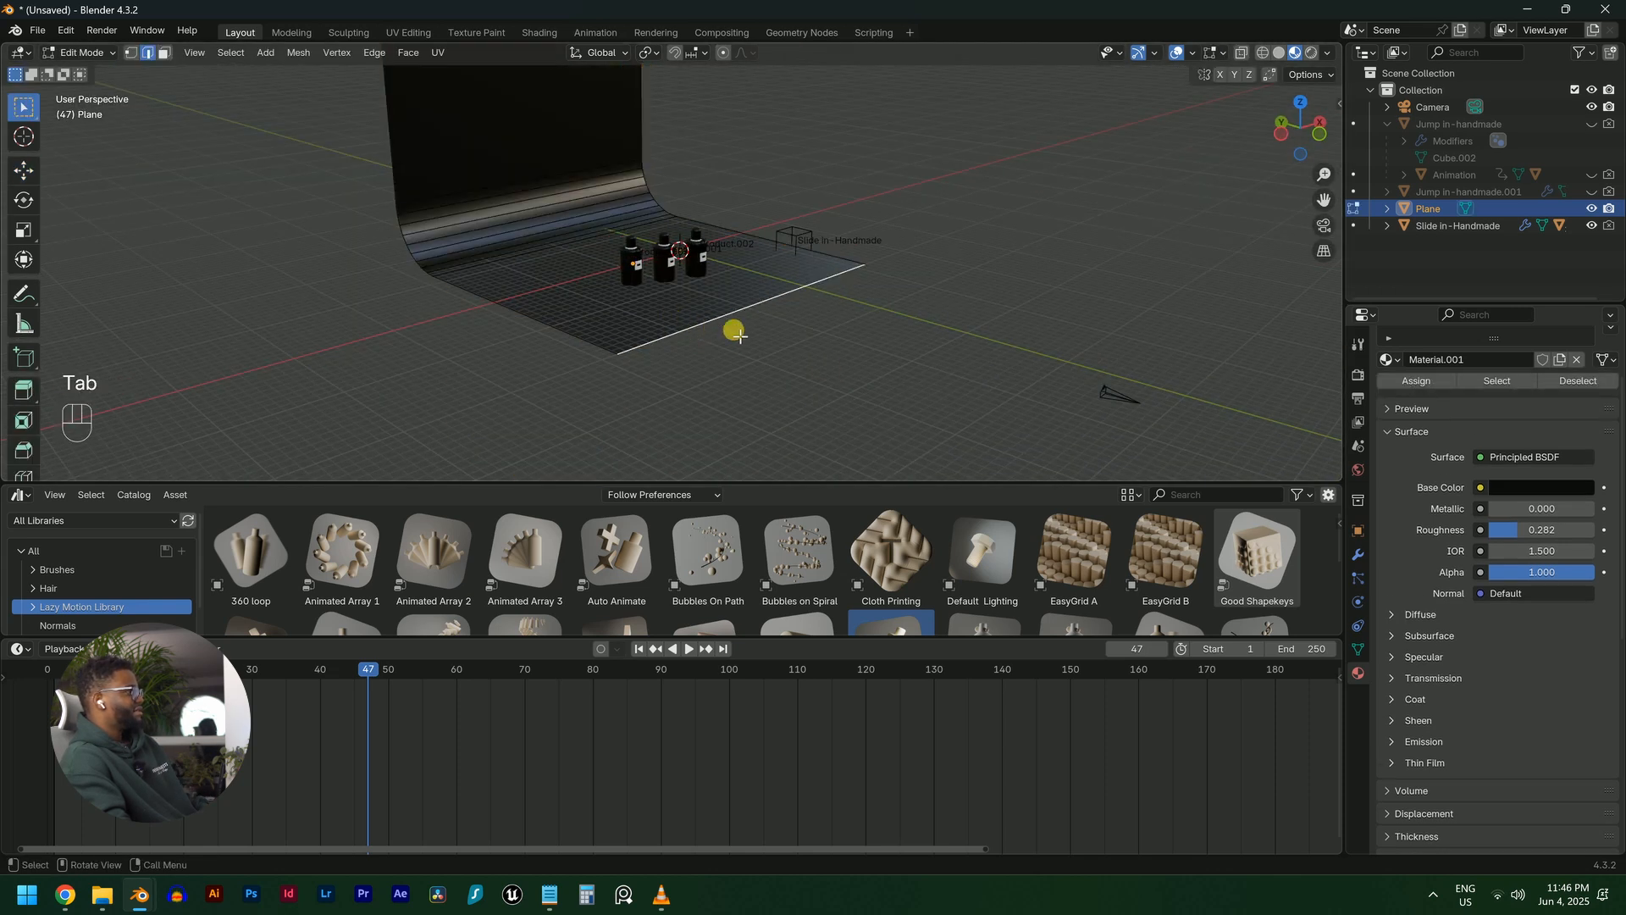
scroll(740, 332, down, 3)
click(24, 170)
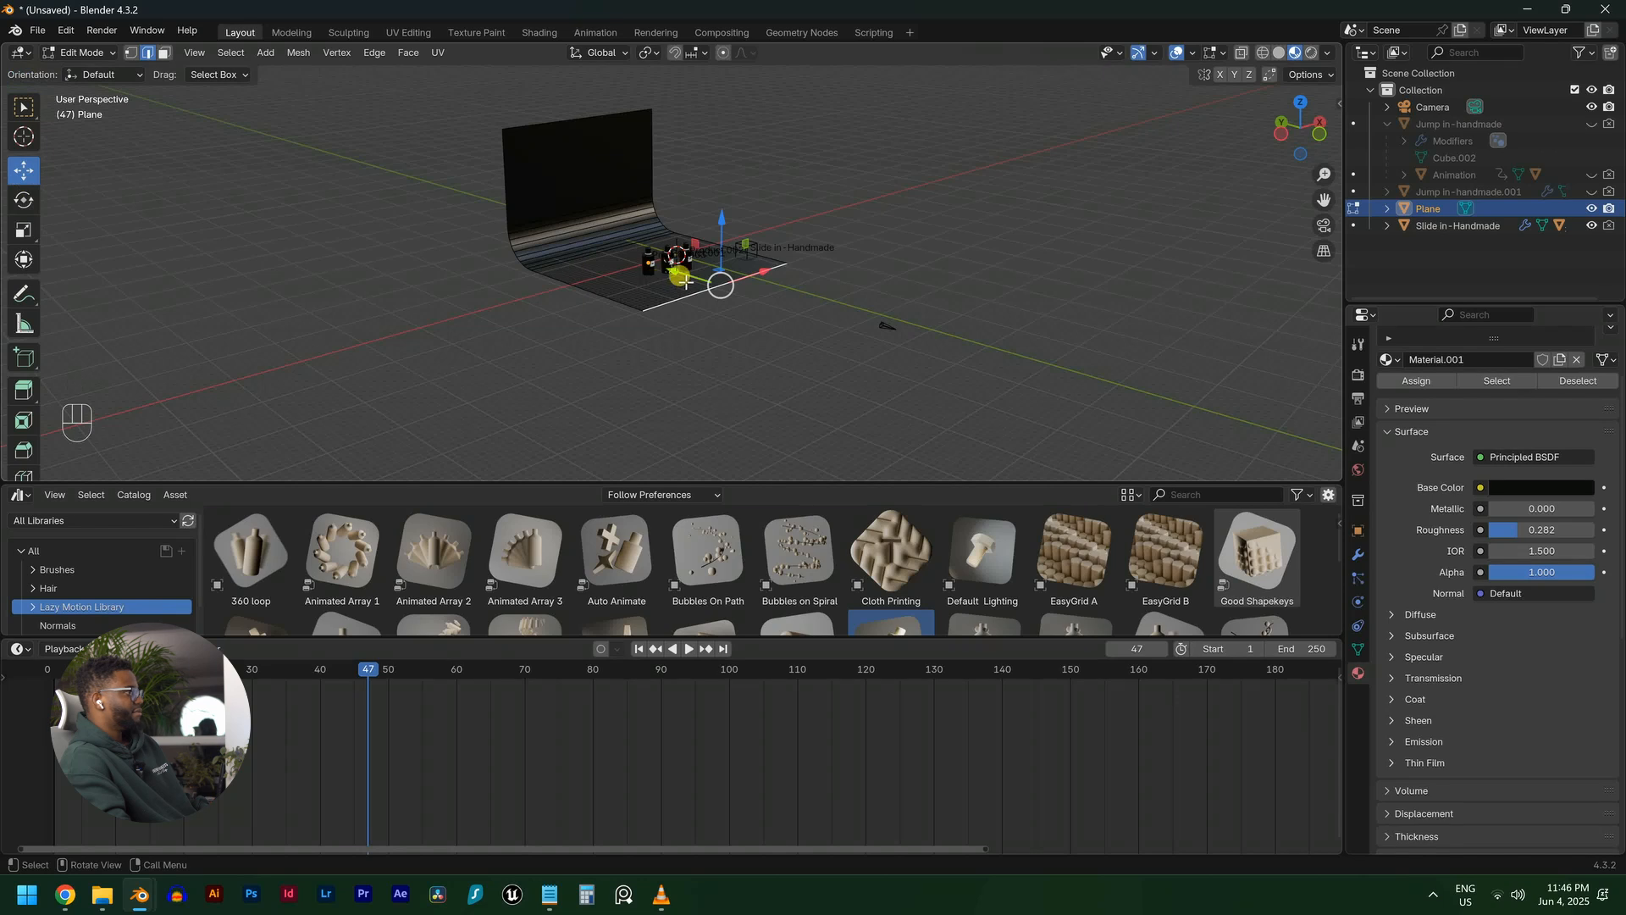
drag(686, 282, 926, 381)
key(Tab)
key(KP_0)
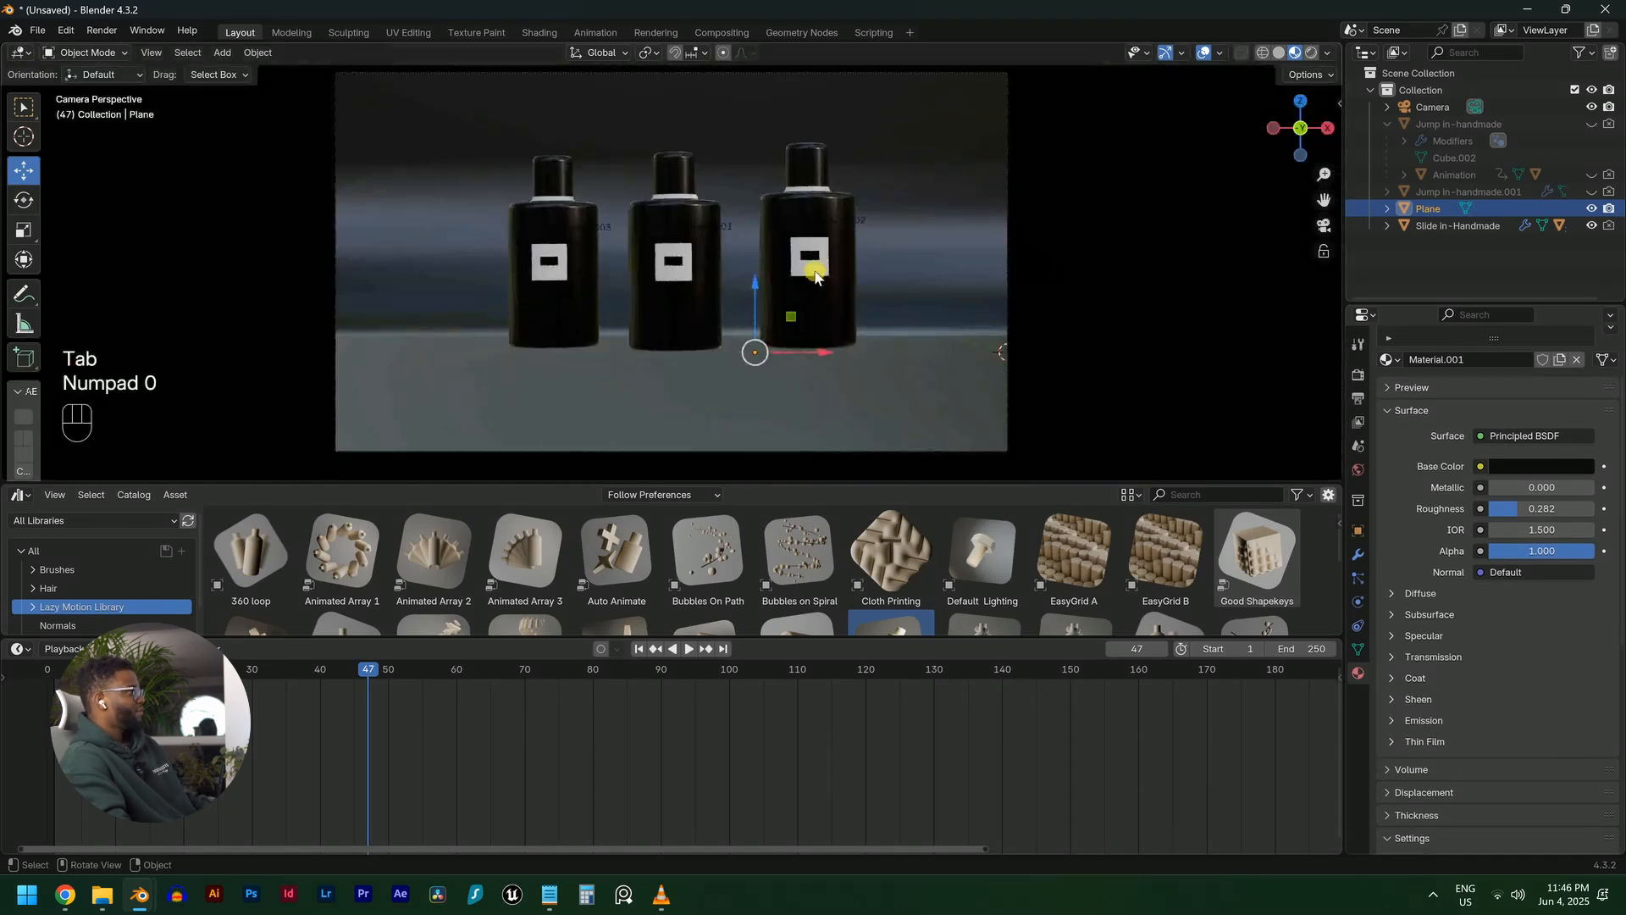
Play the animation from the first frame through the camera to check the framing as the bottles slide in
key(space)
scroll(847, 325, up, 1)
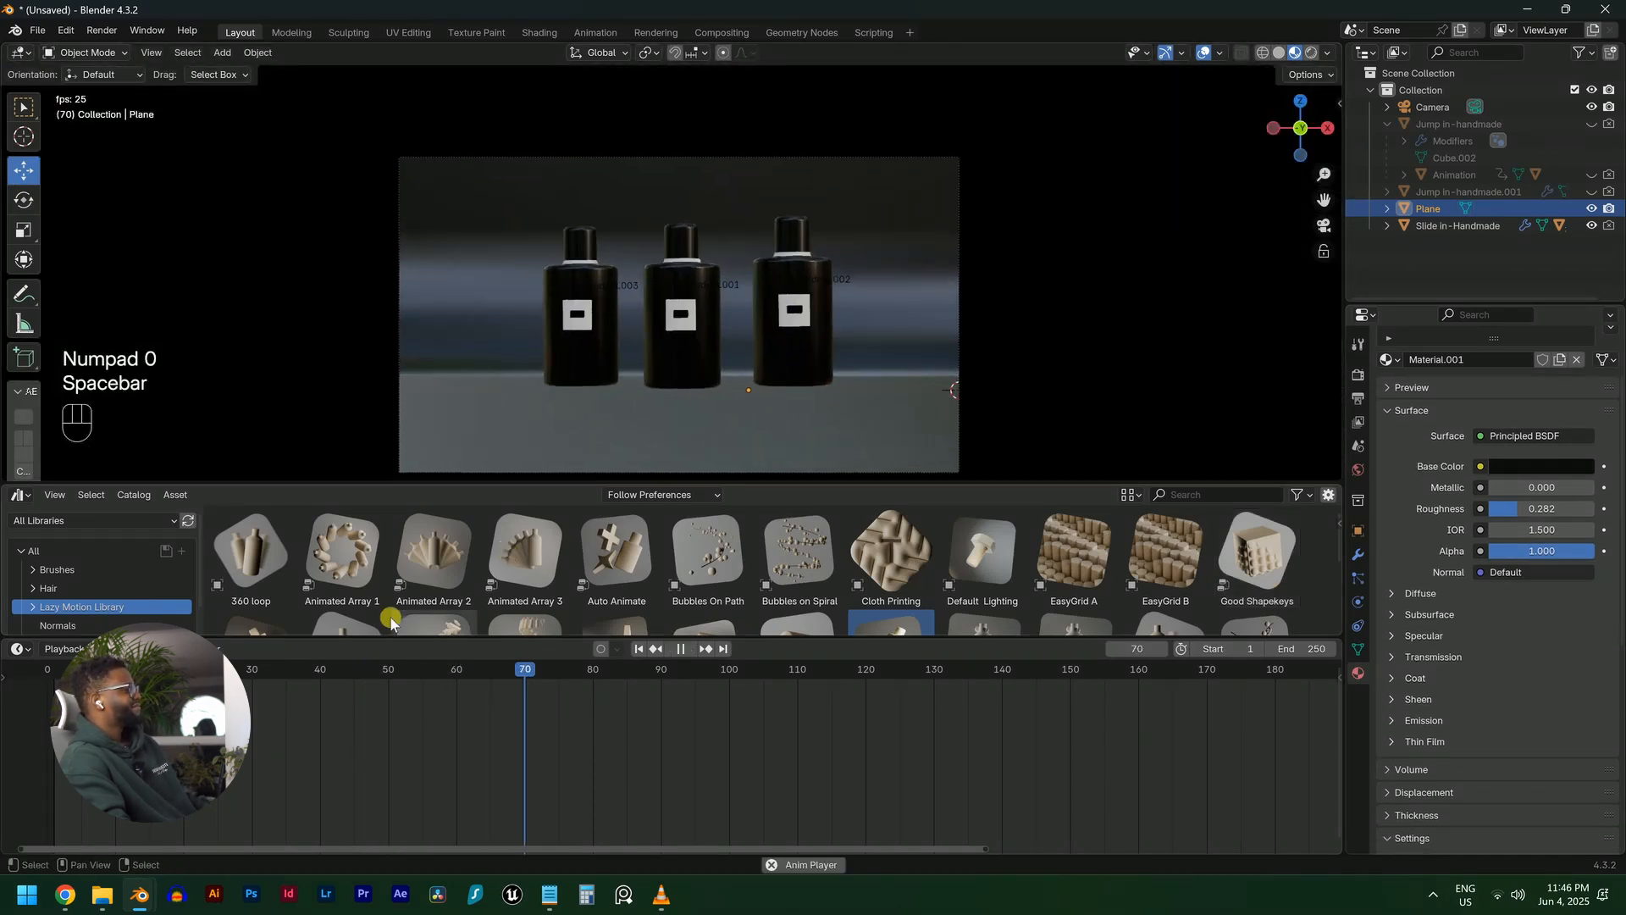
key(shift+Left)
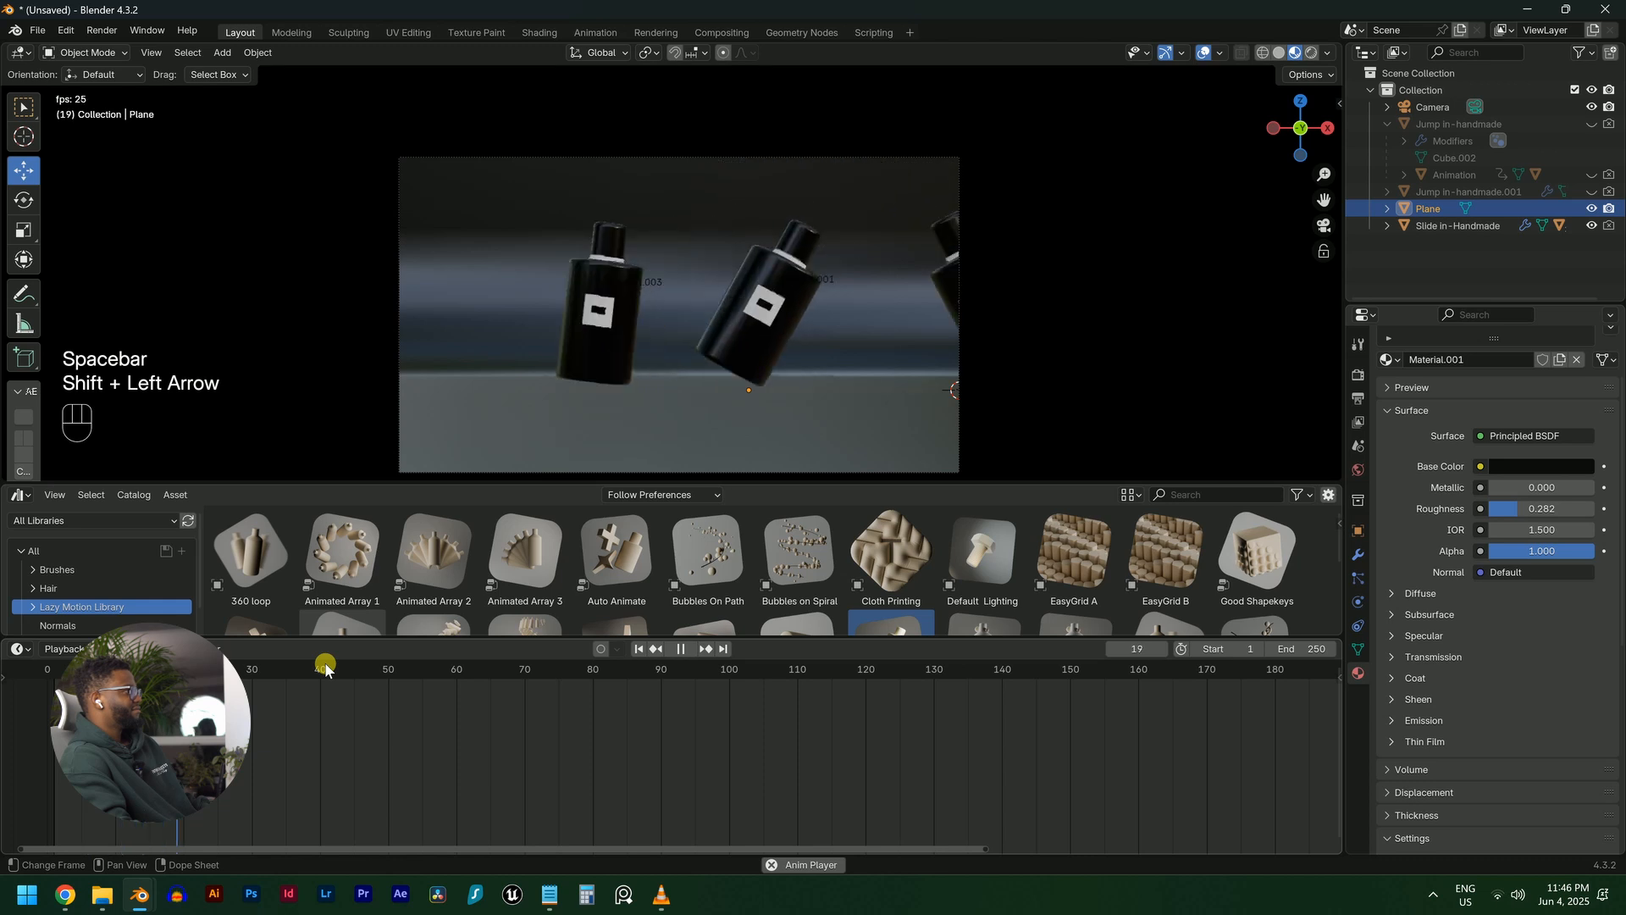
key(shift+Left)
key(space)
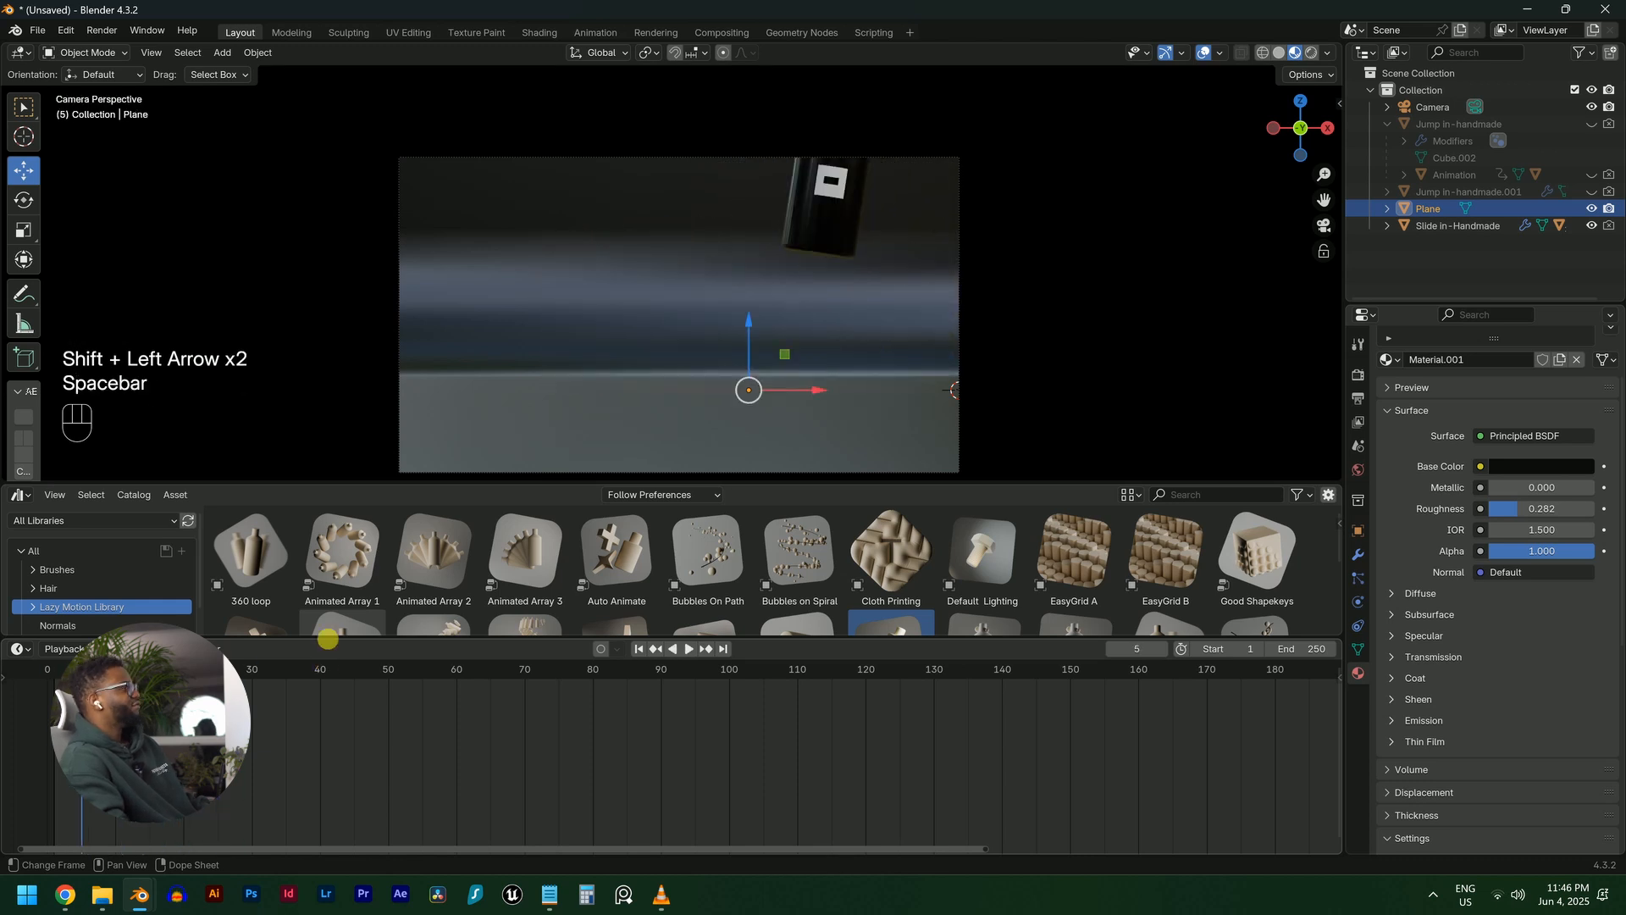
Raise the camera about 2.7 m along Z and play the animation from the first frame
click(879, 472)
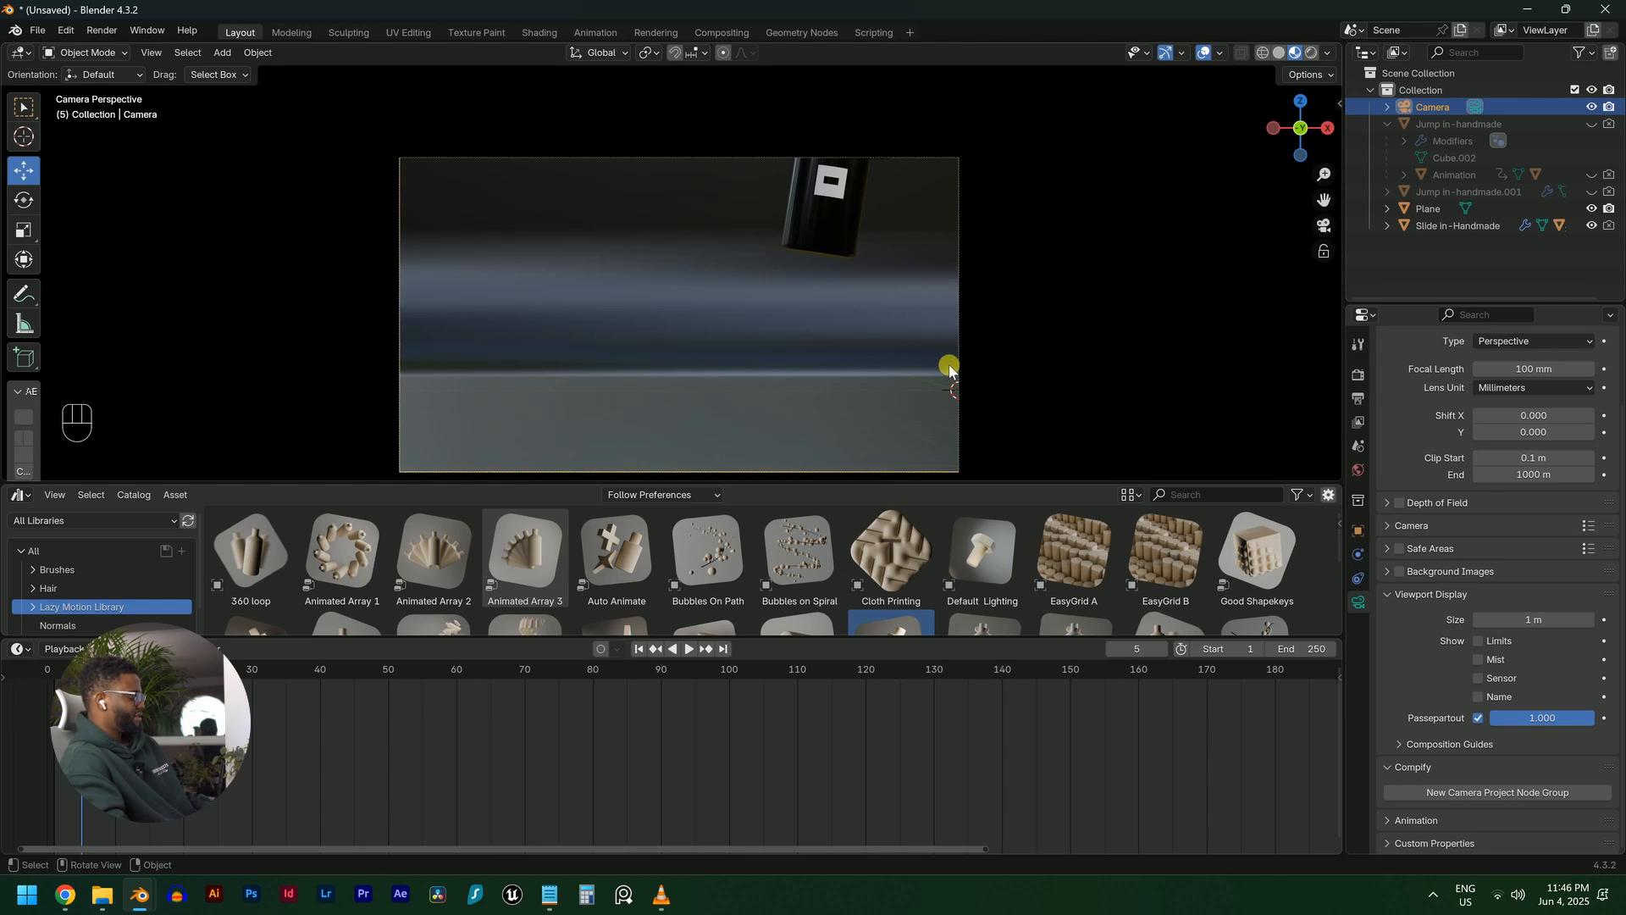
key(g)
key(z)
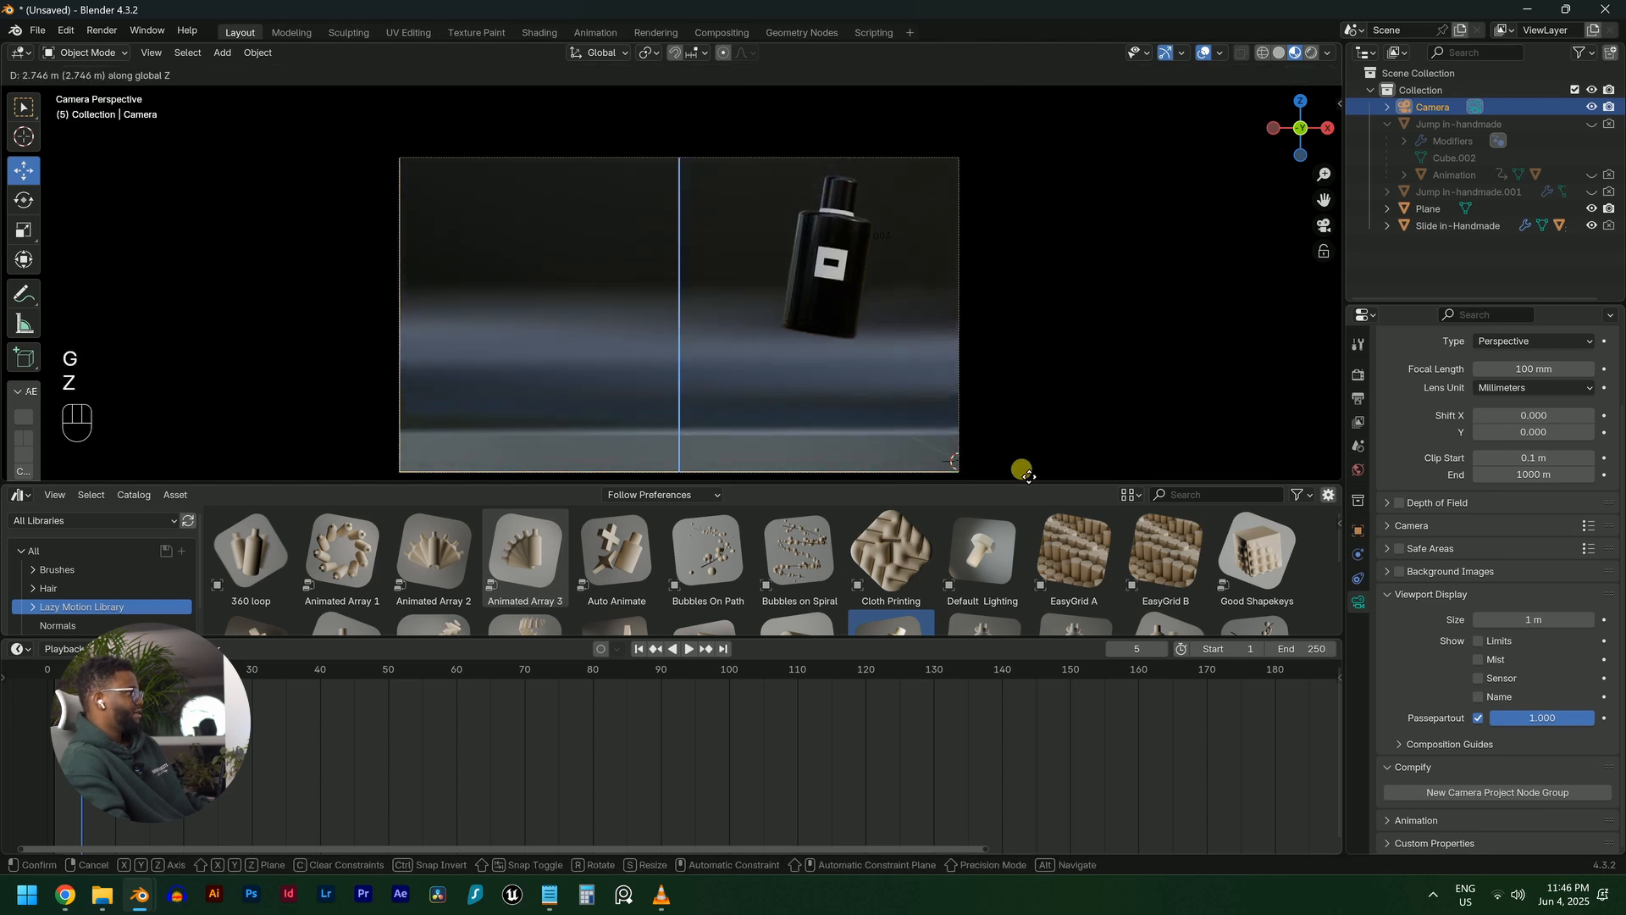
click(1022, 470)
key(shift+Left)
key(space)
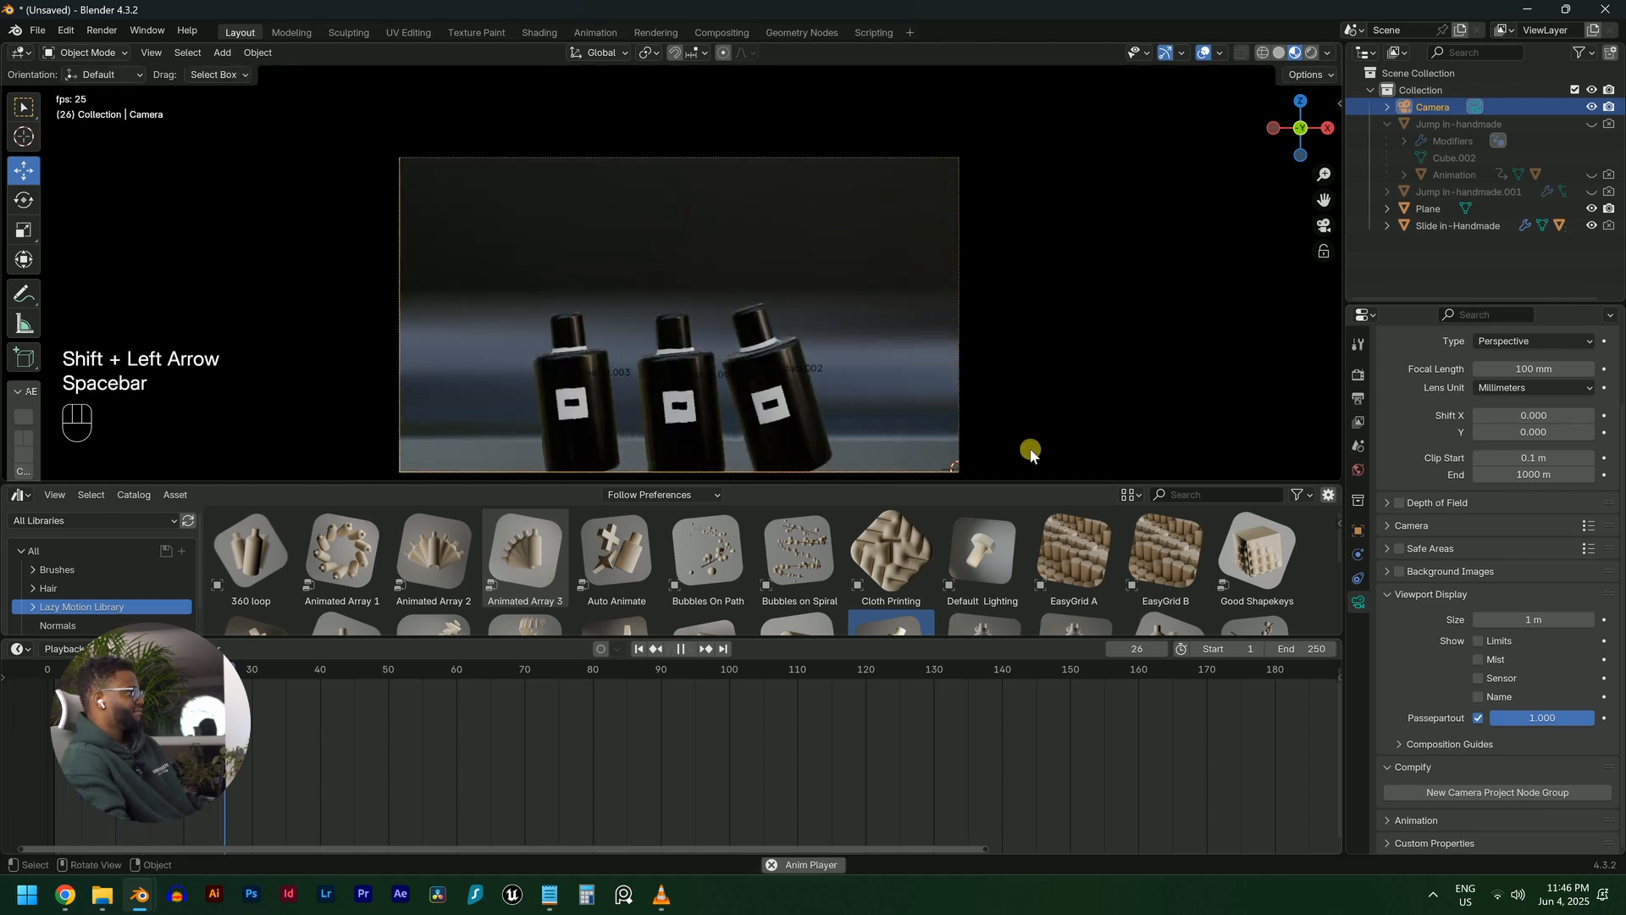
key(space)
Lower the camera slightly along Z to leave floor space below the bottles, and replay the animation
key(g)
key(z)
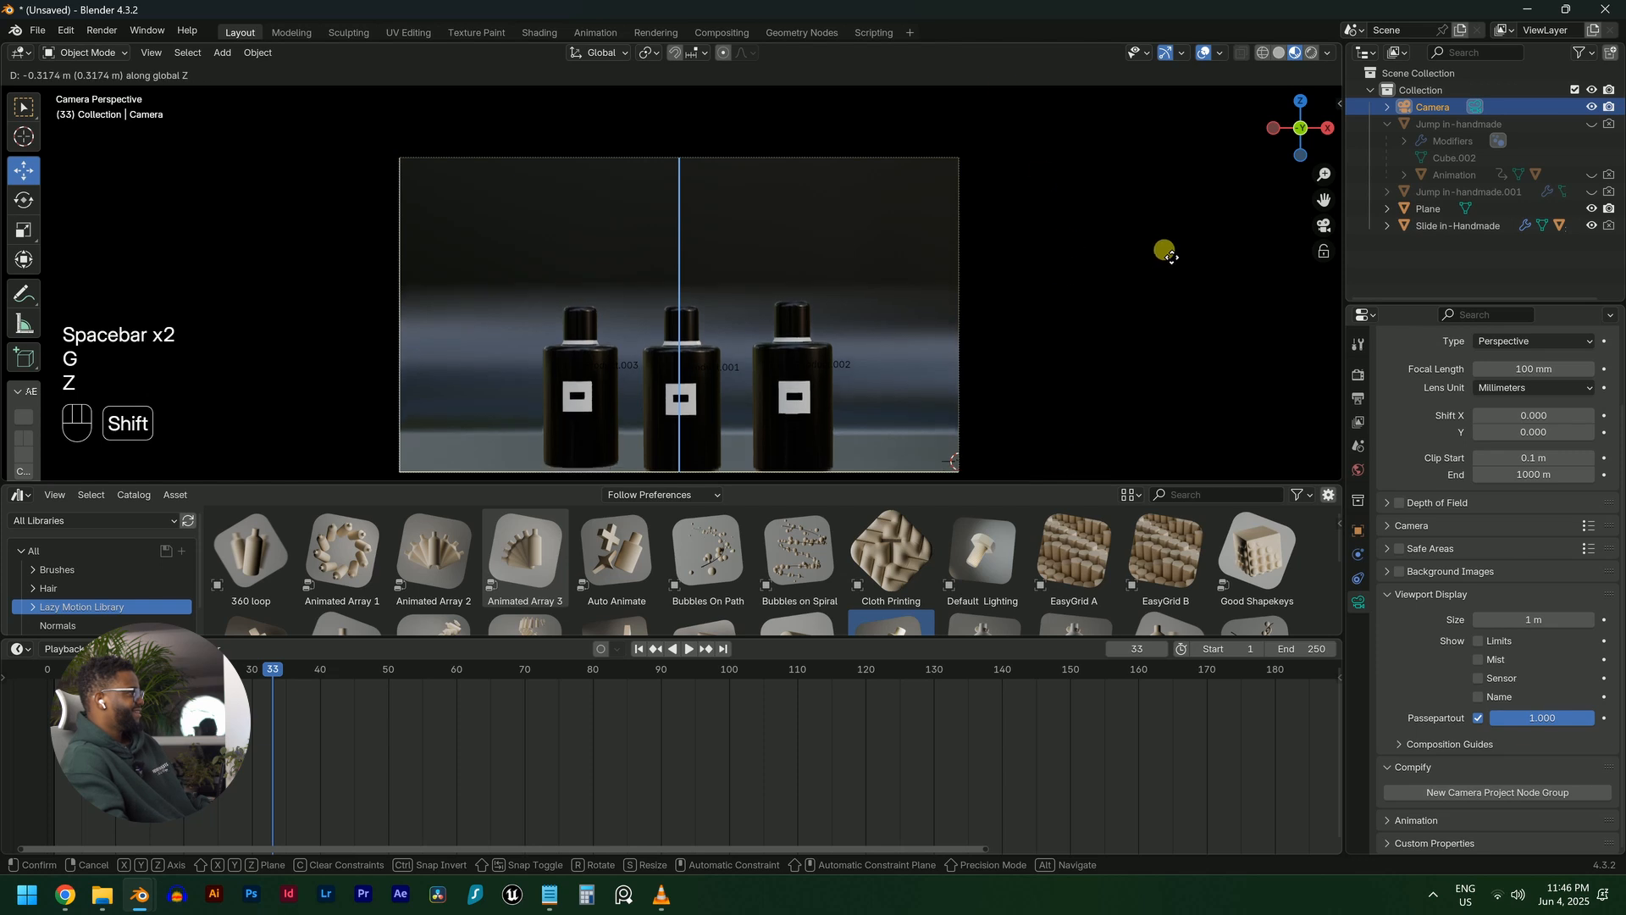
click(874, 246)
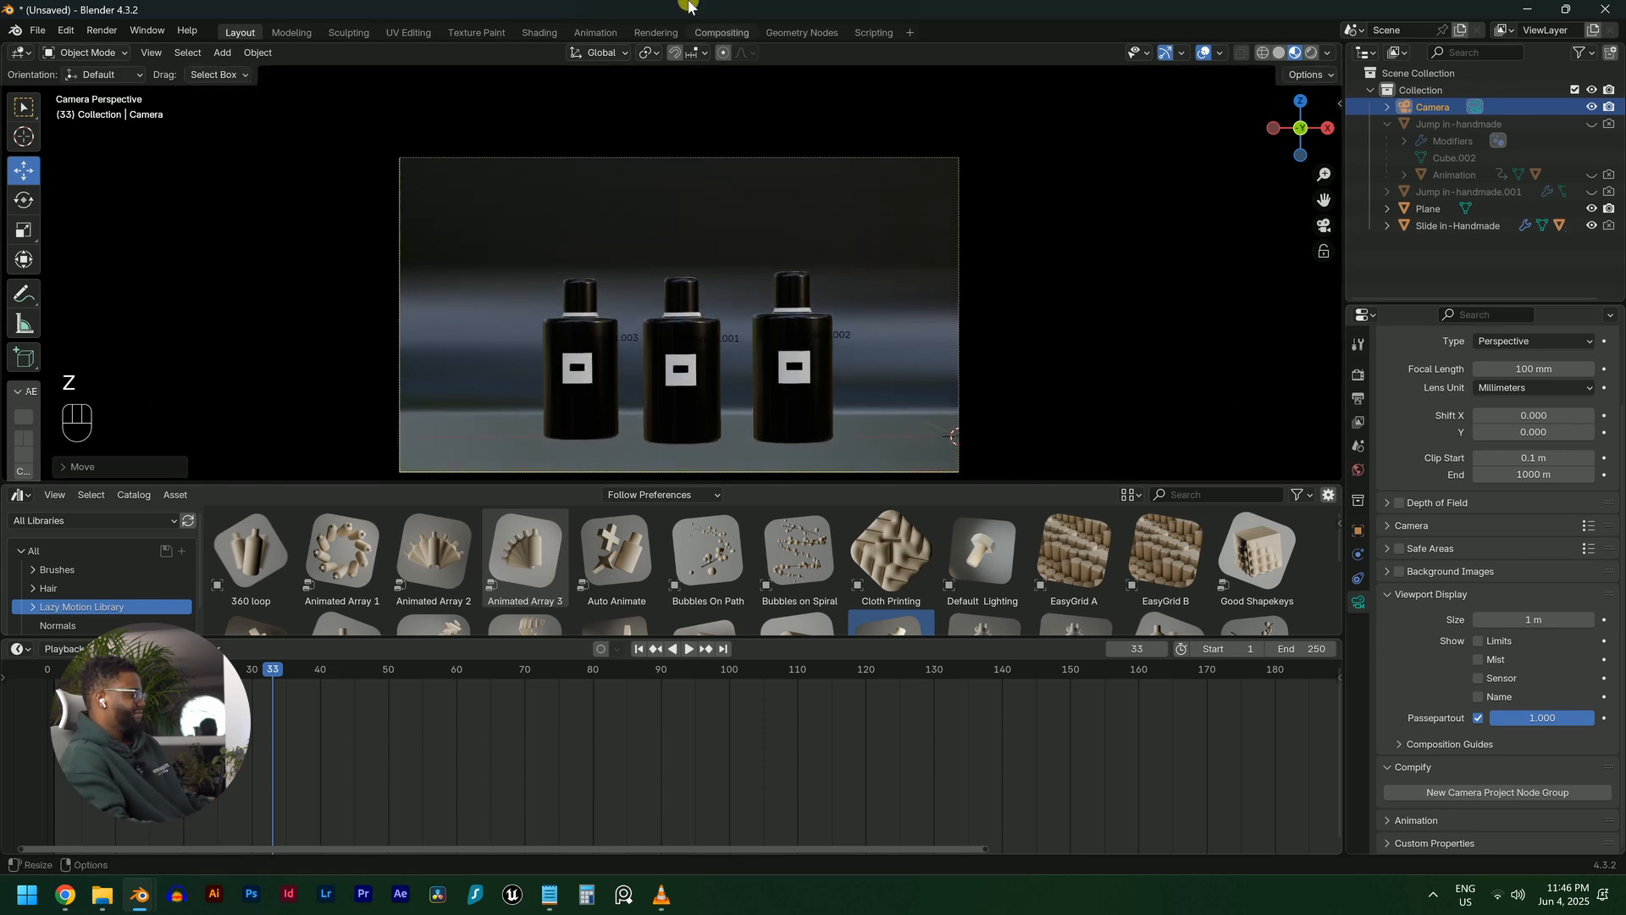
key(shift+Left)
key(space)
key(shift+Down)
key(shift+Left)
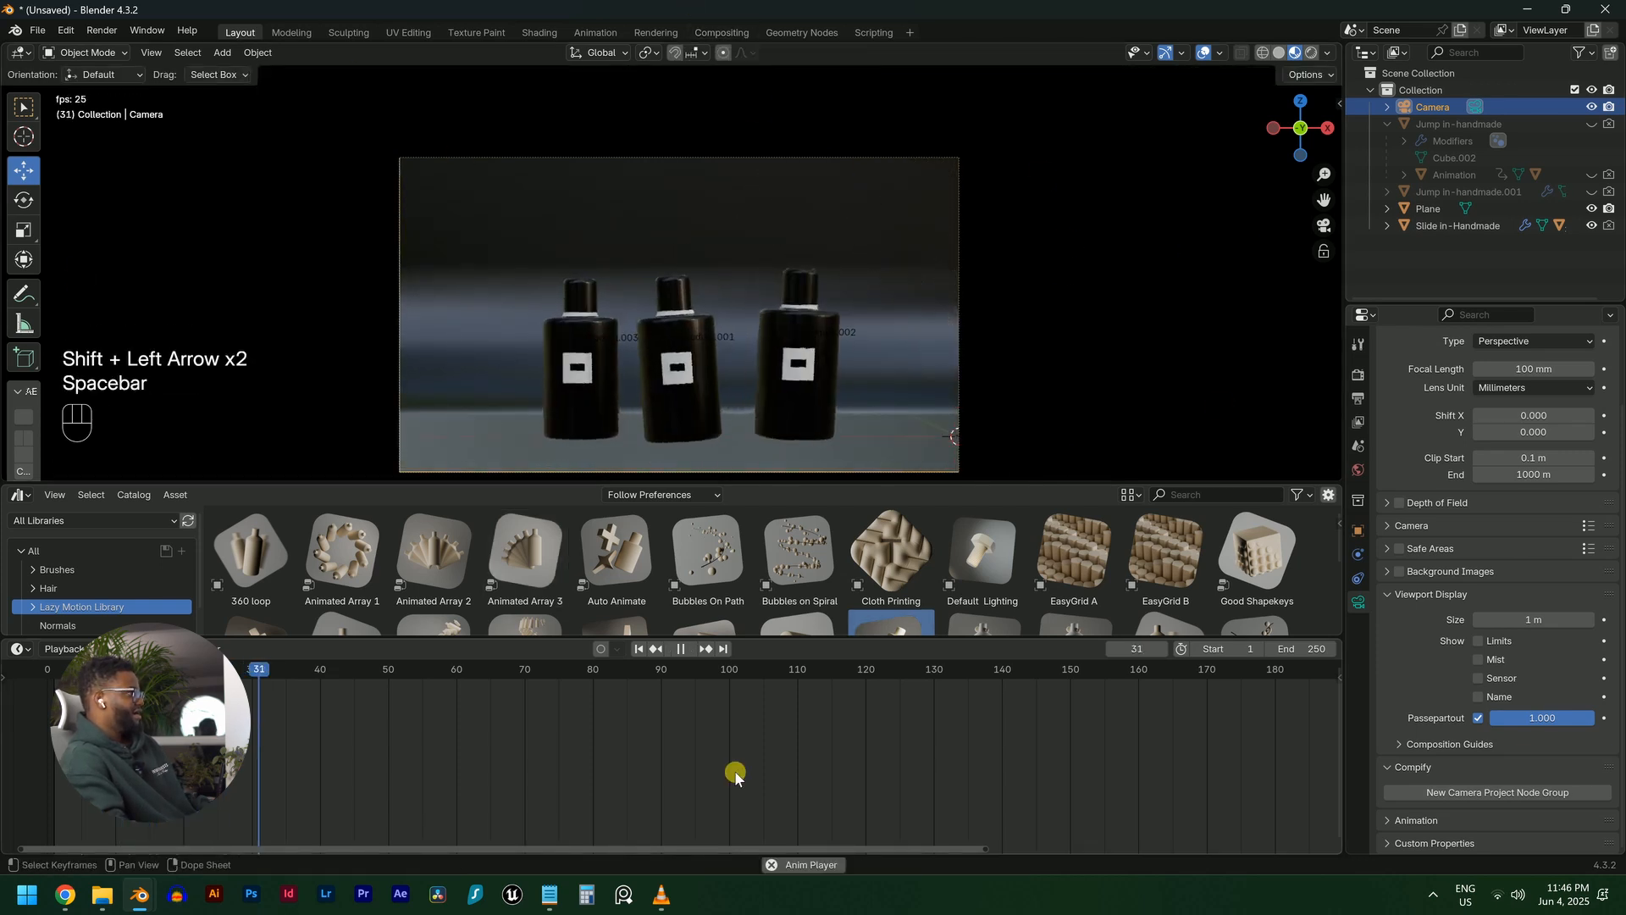
key(space)
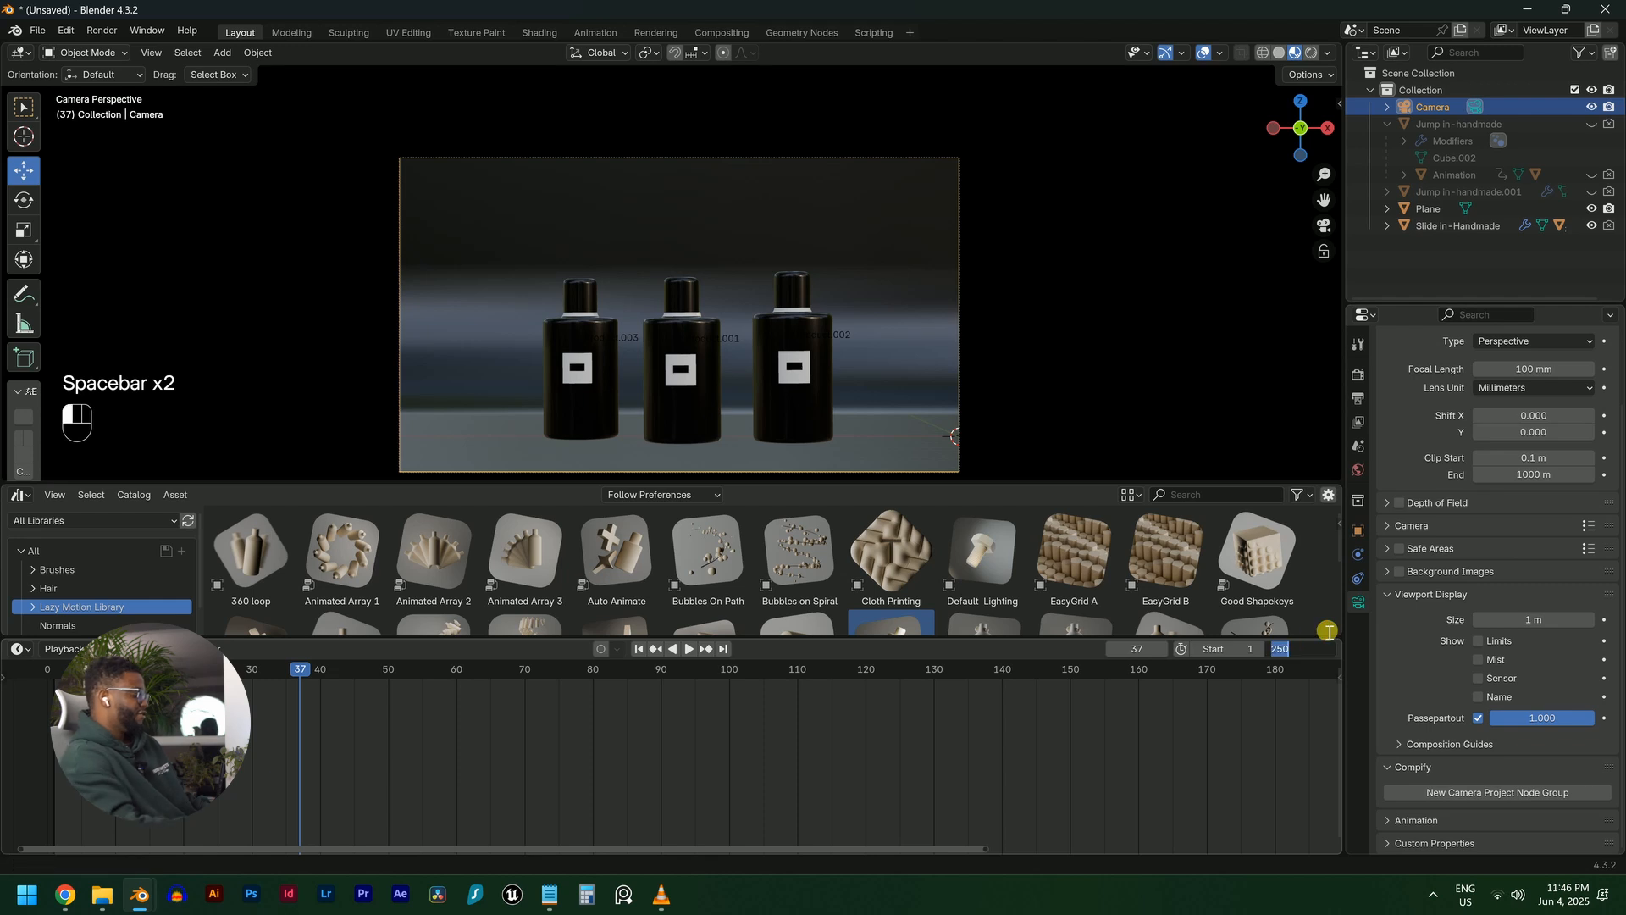
Set the animation's end frame to 72 and go to the last frame
text(72)
key(Return)
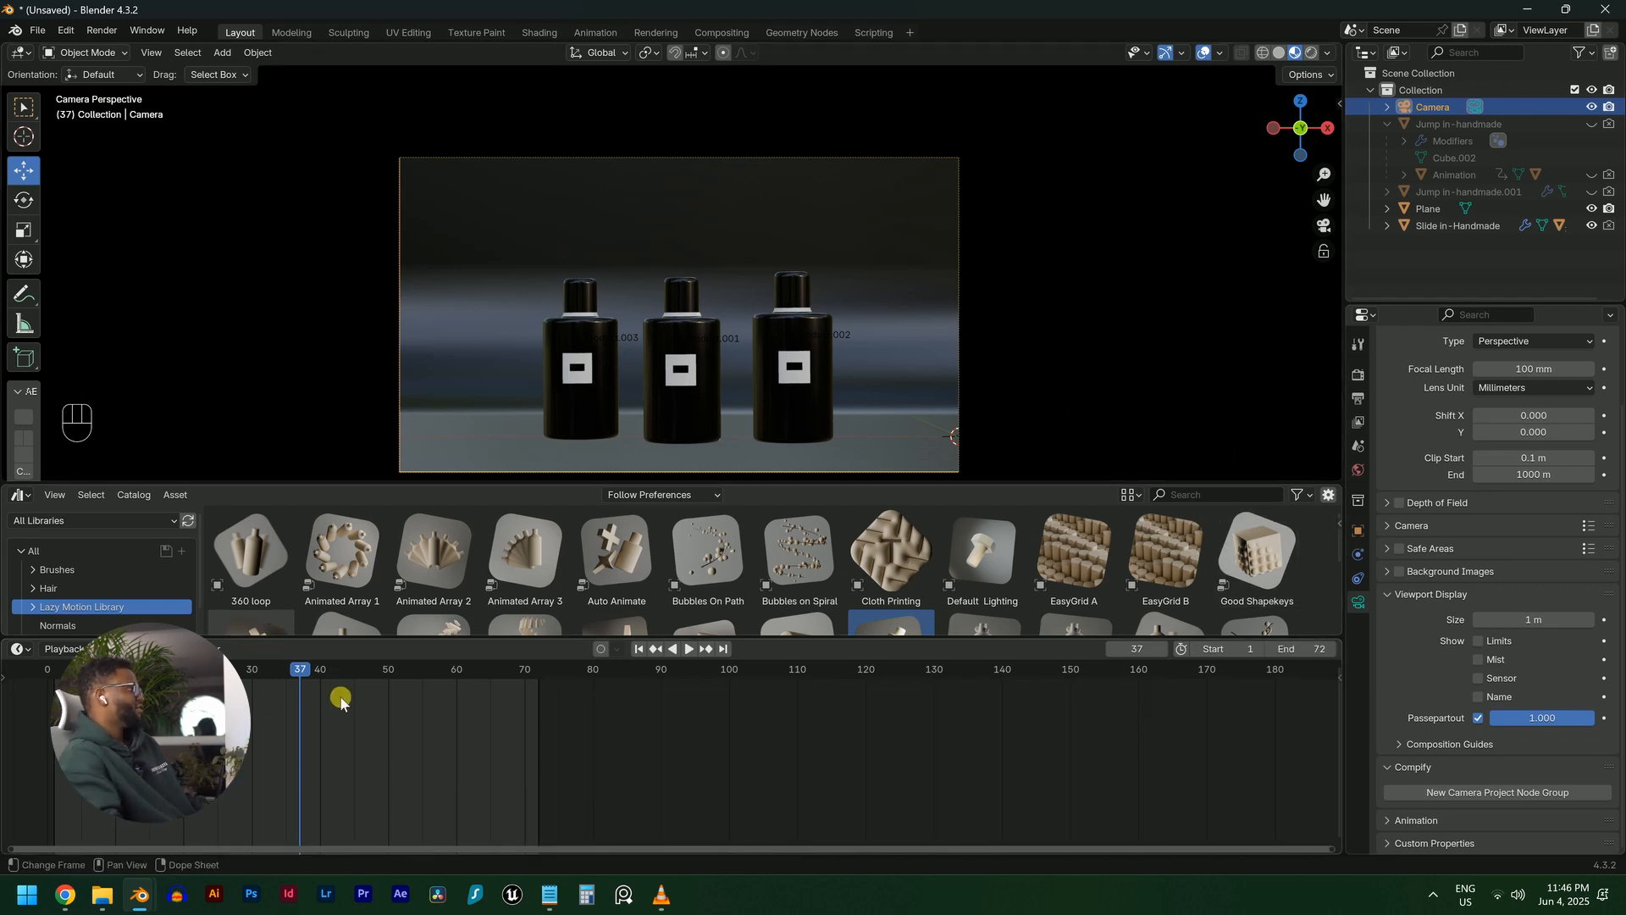
middle_drag(338, 693, 548, 677)
key(shift+Left)
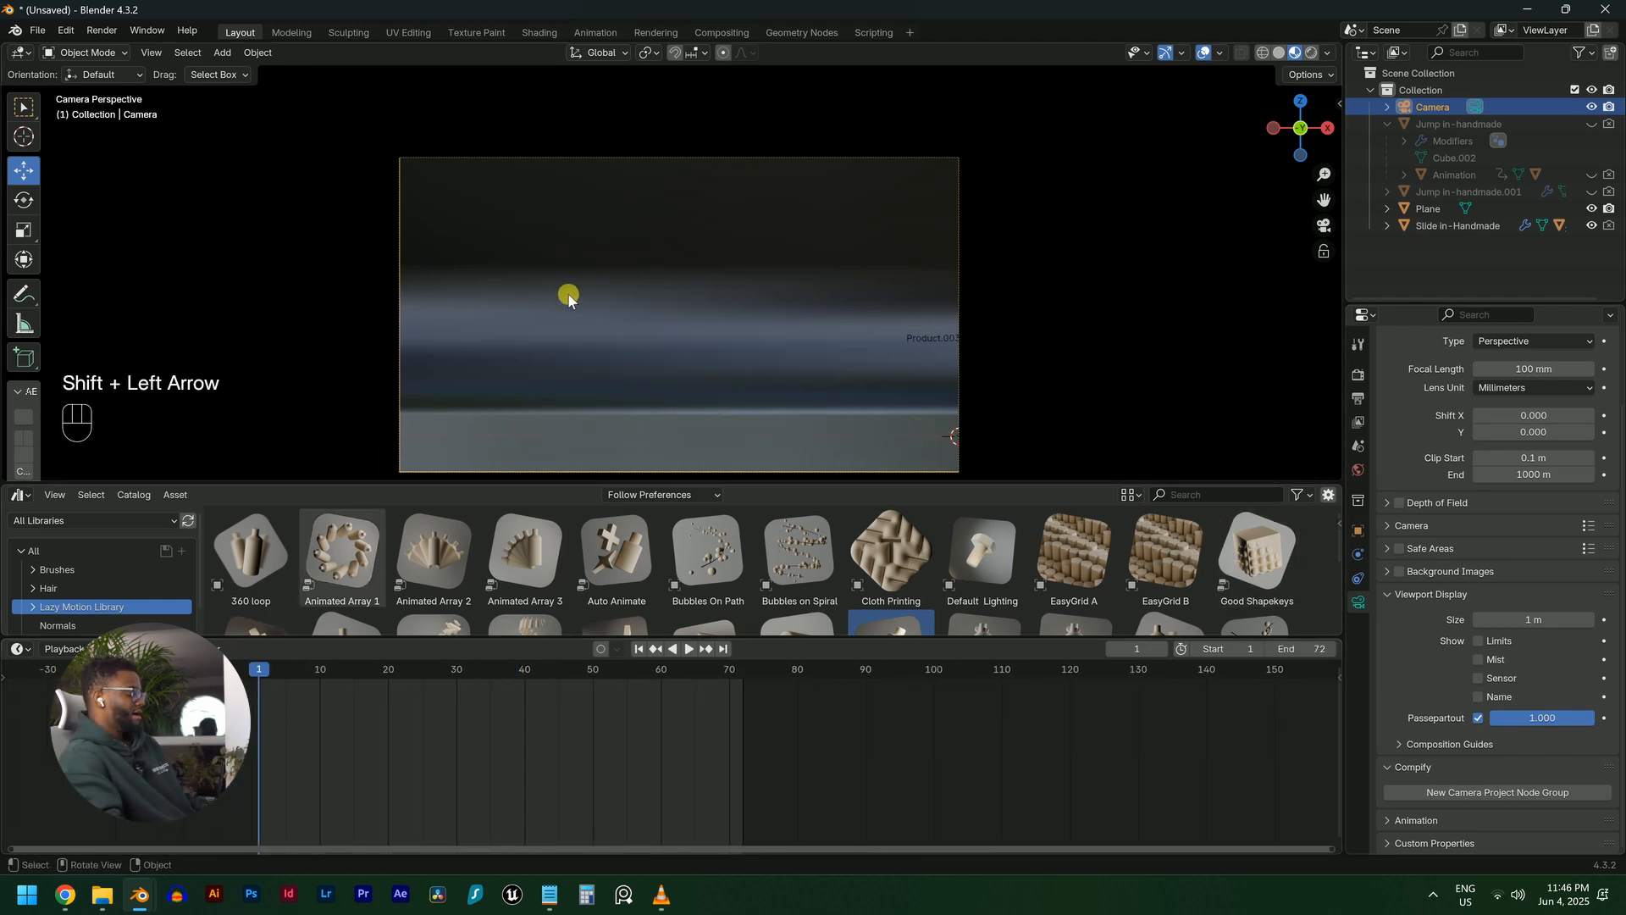
key(shift+Right)
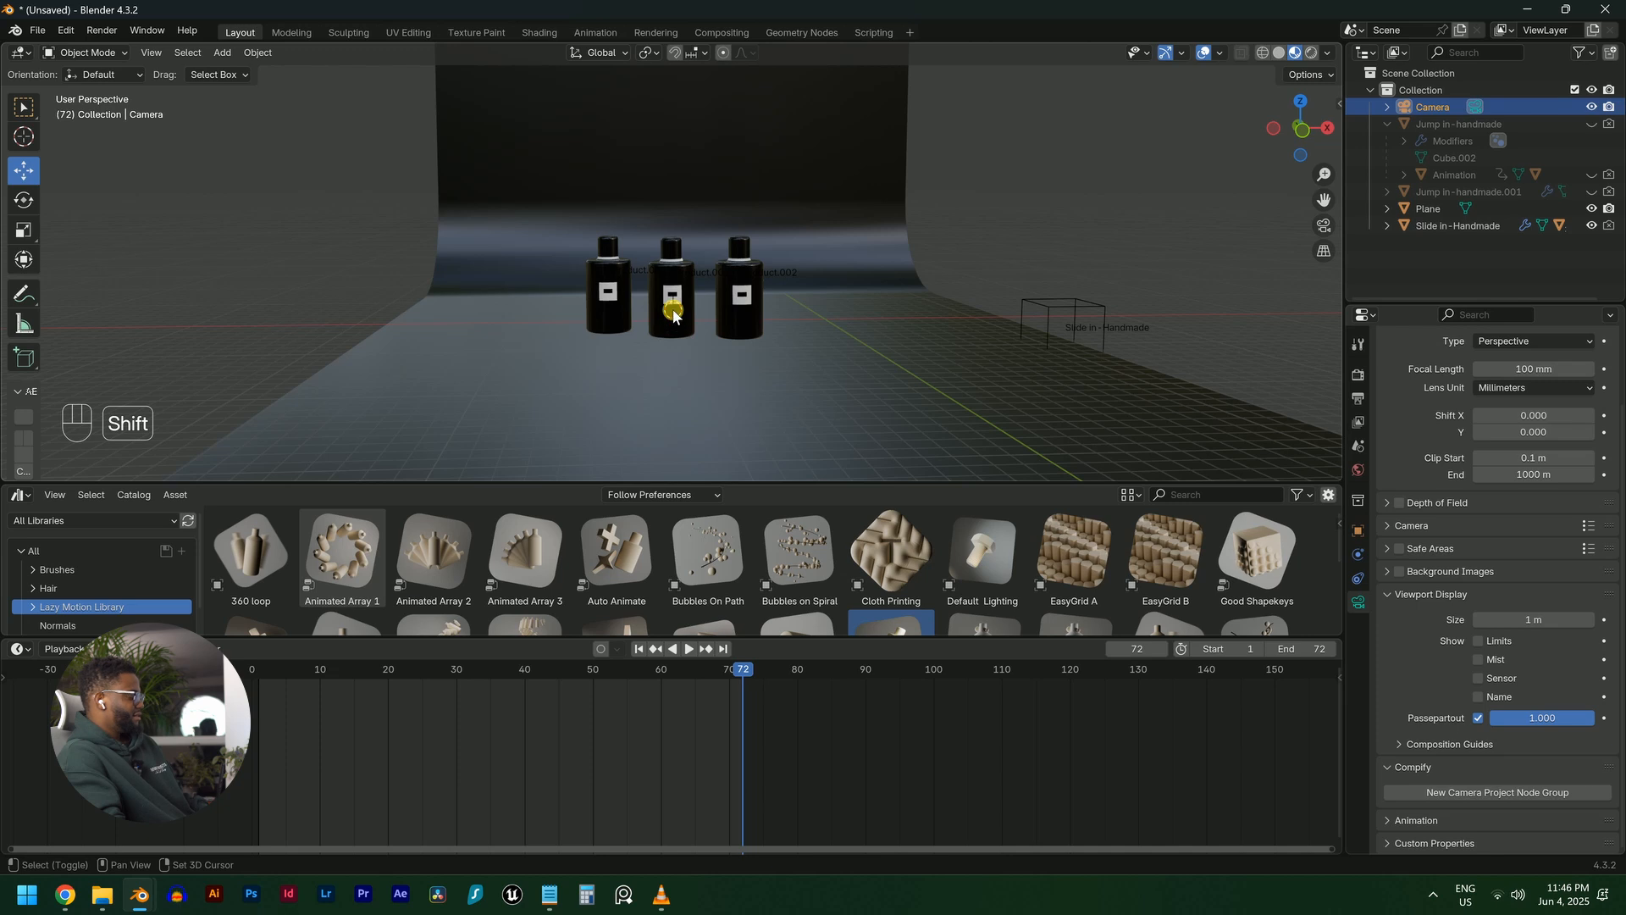
Add a plain axes empty at the 3D cursor by the middle bottle and adjust its display size
key(shift+a)
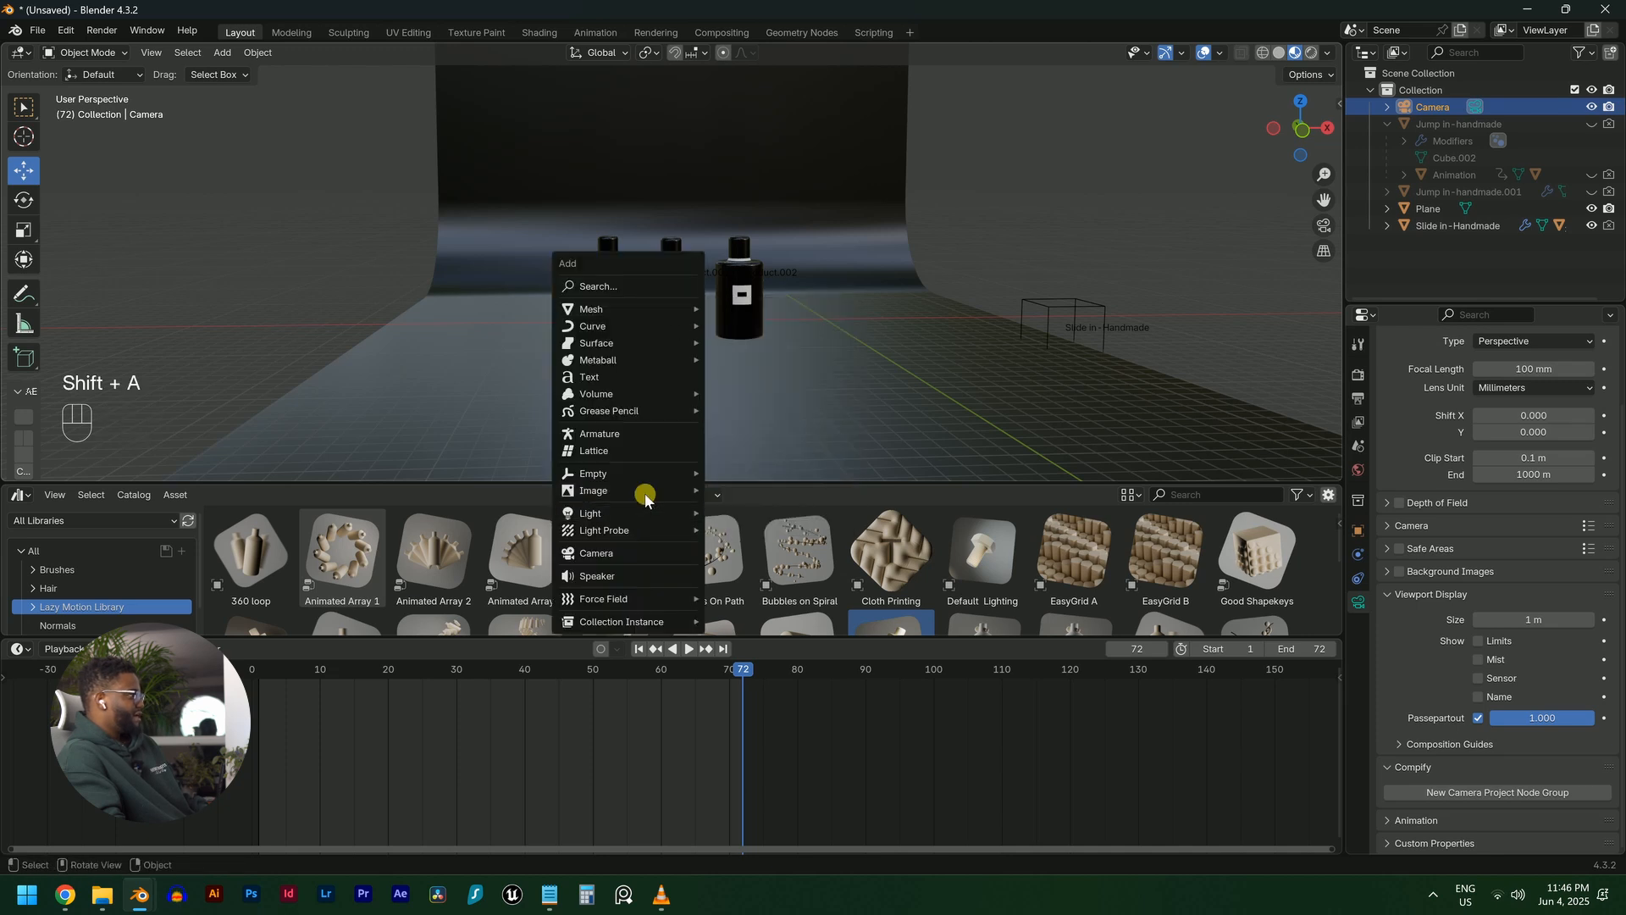
mouse_move(637, 474)
click(750, 475)
right_click(734, 320)
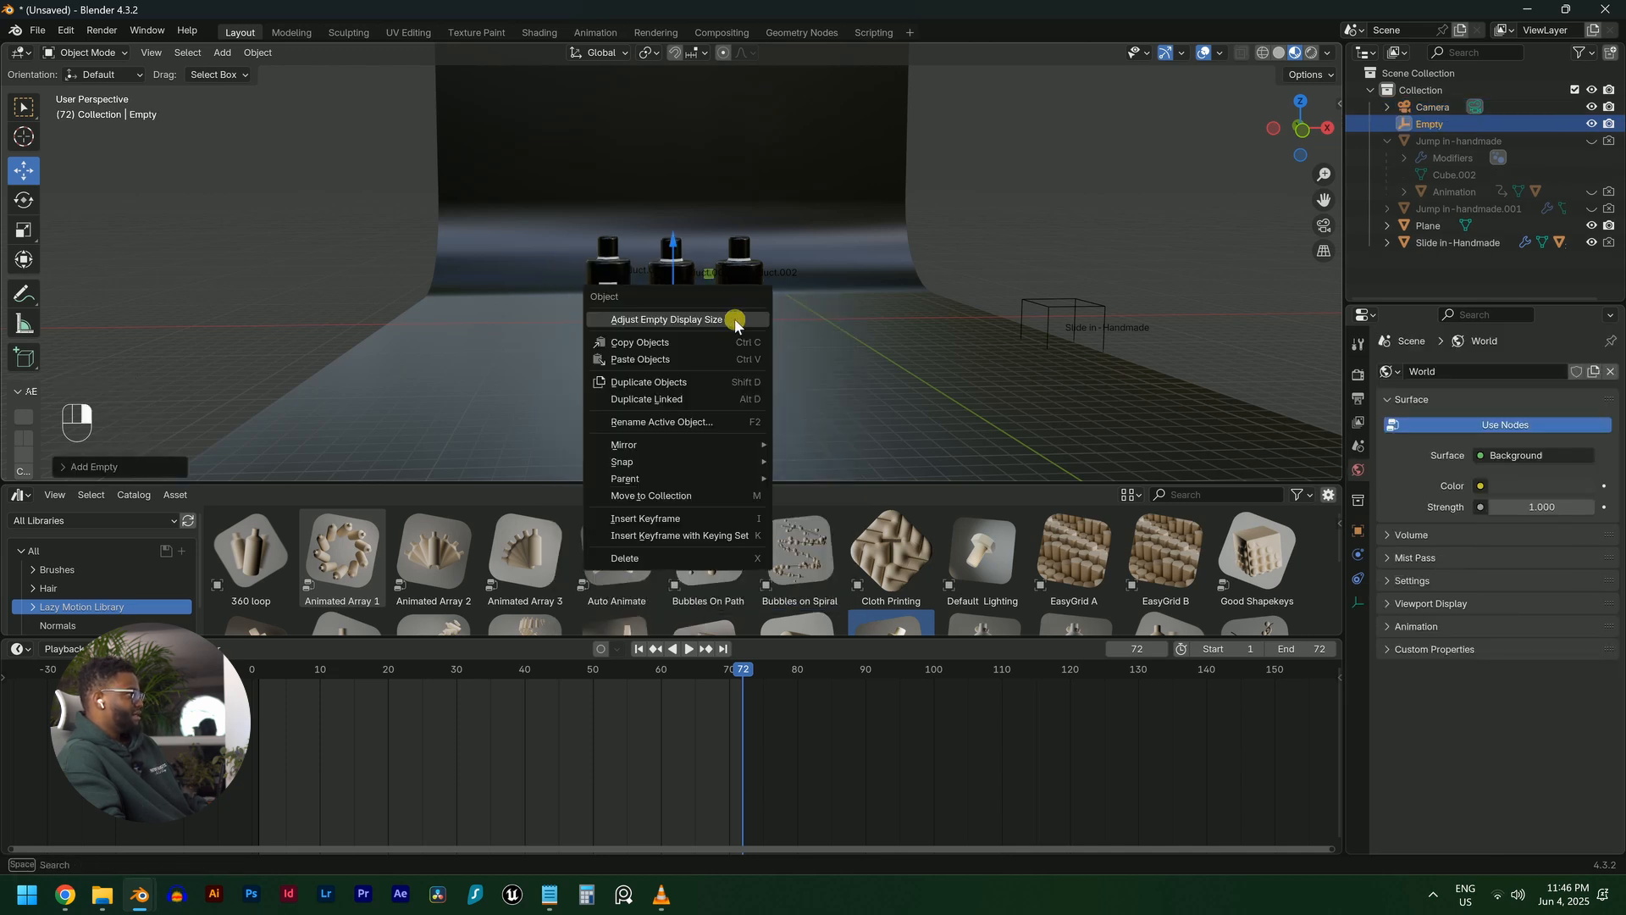
click(734, 320)
click(778, 338)
middle_drag(776, 339, 820, 361)
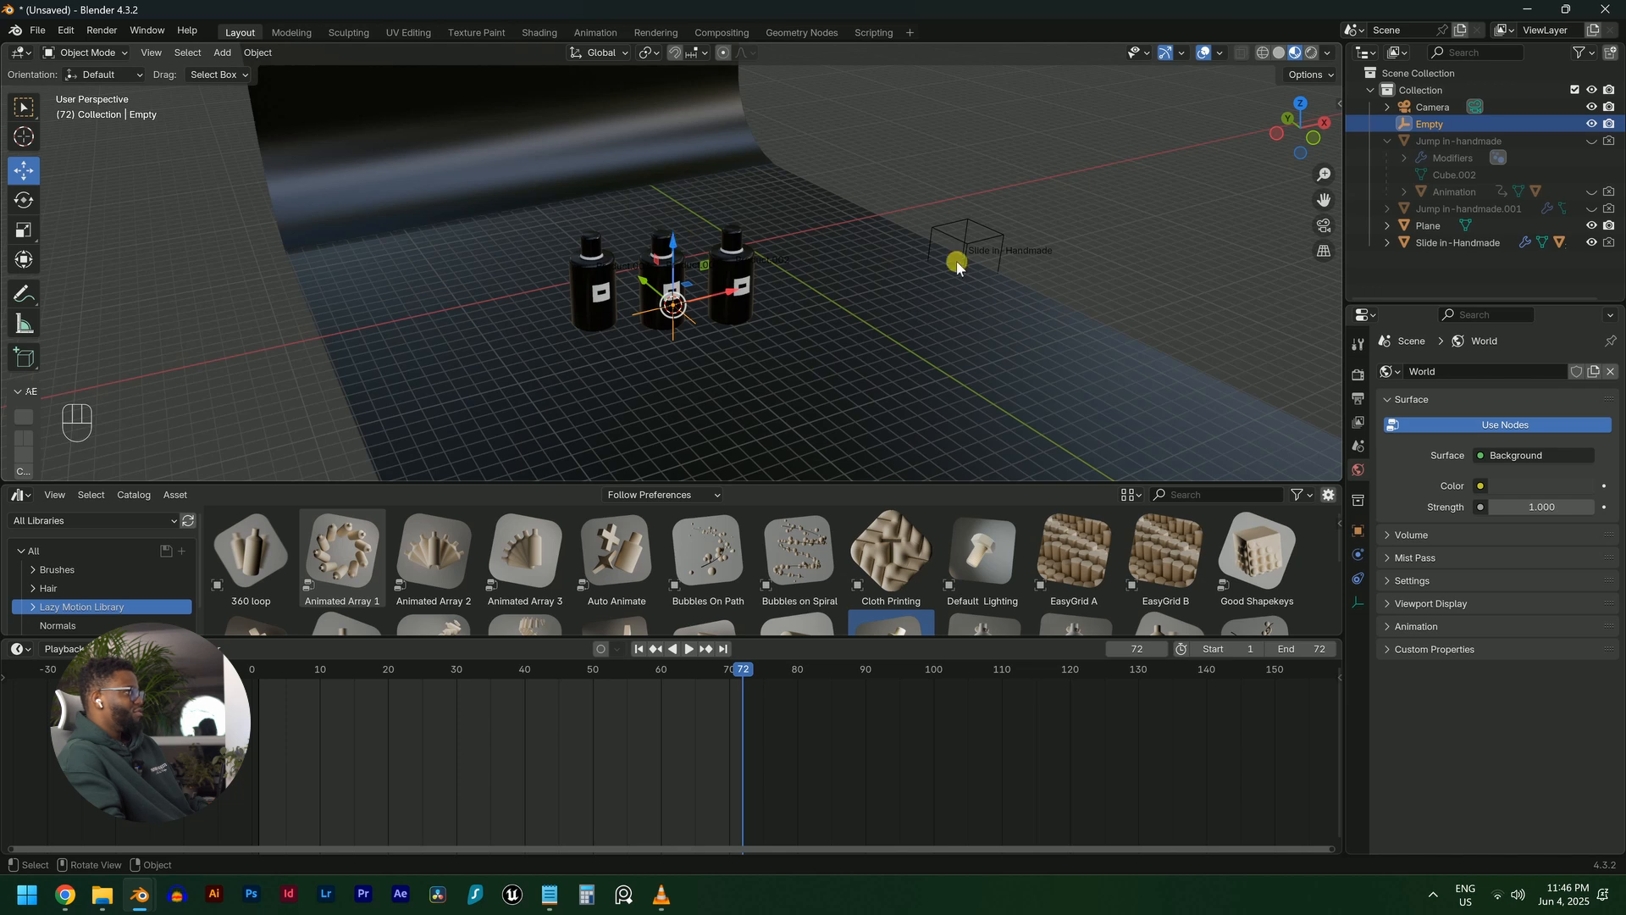
Switch the viewport to solid shading and parent the camera to the empty with Object (Keep Transform)
scroll(970, 304, down, 8)
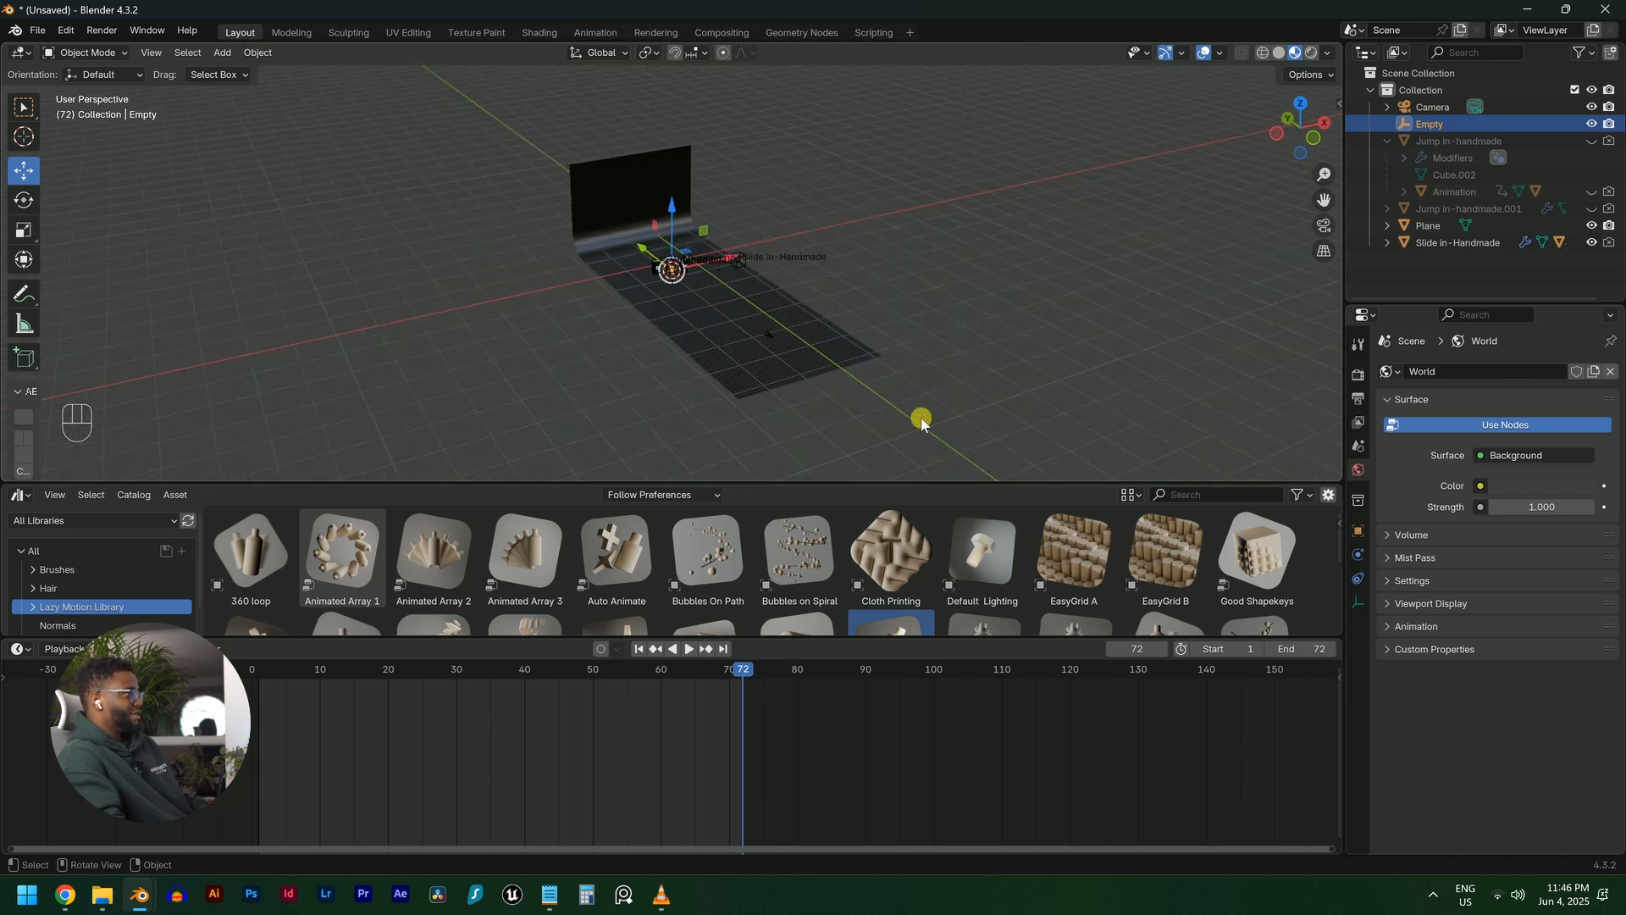
scroll(825, 392, up, 3)
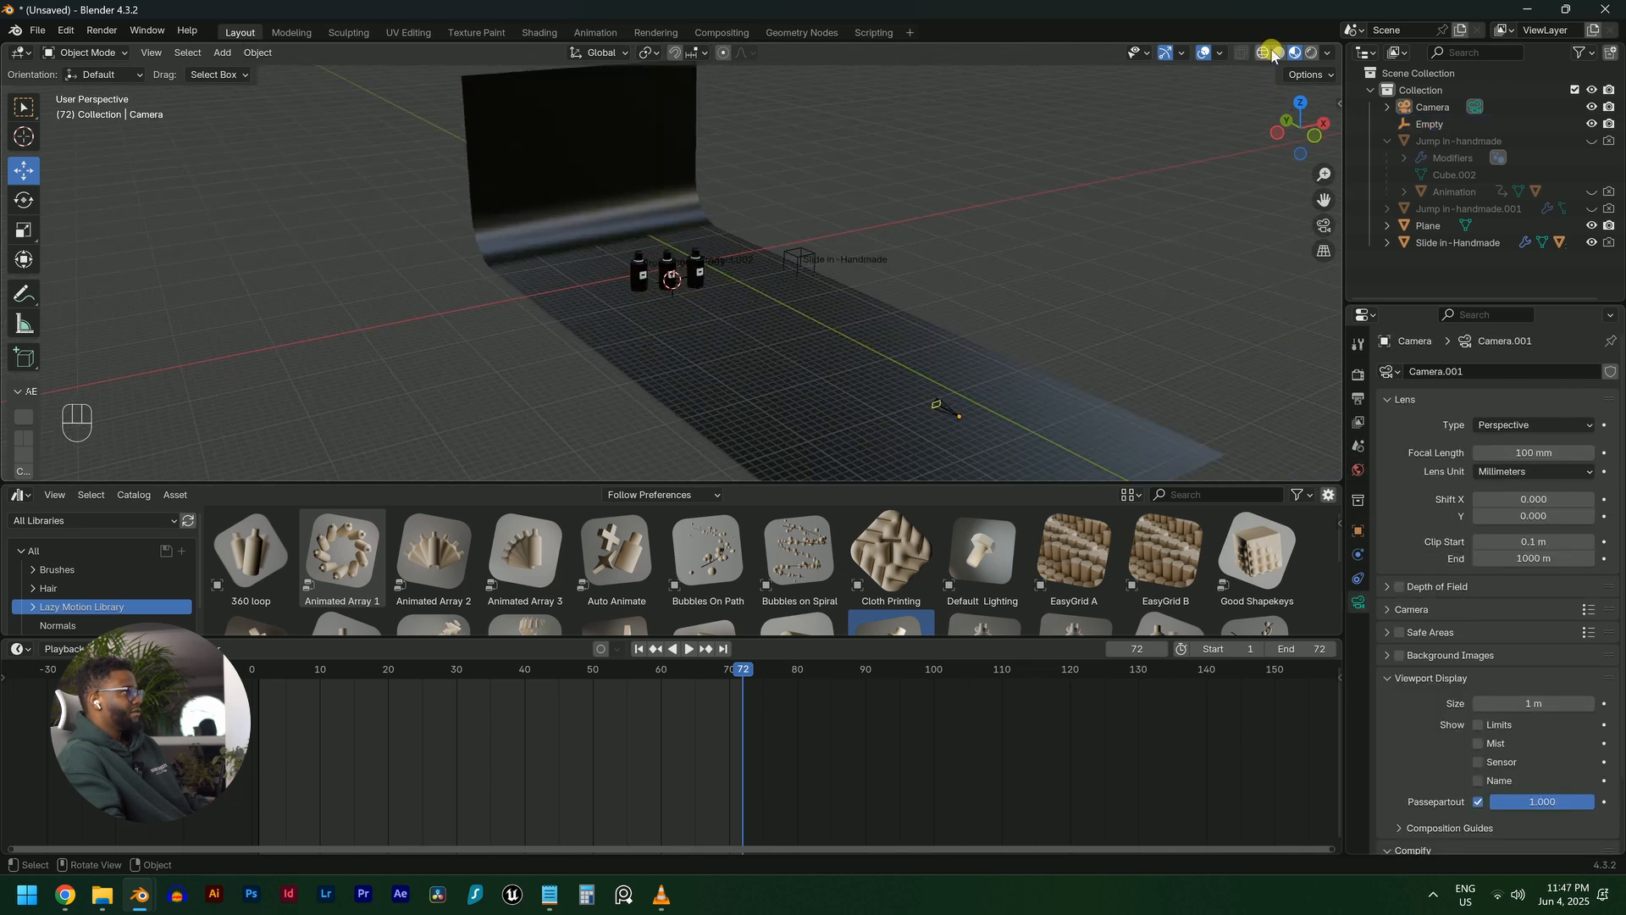
click(1279, 52)
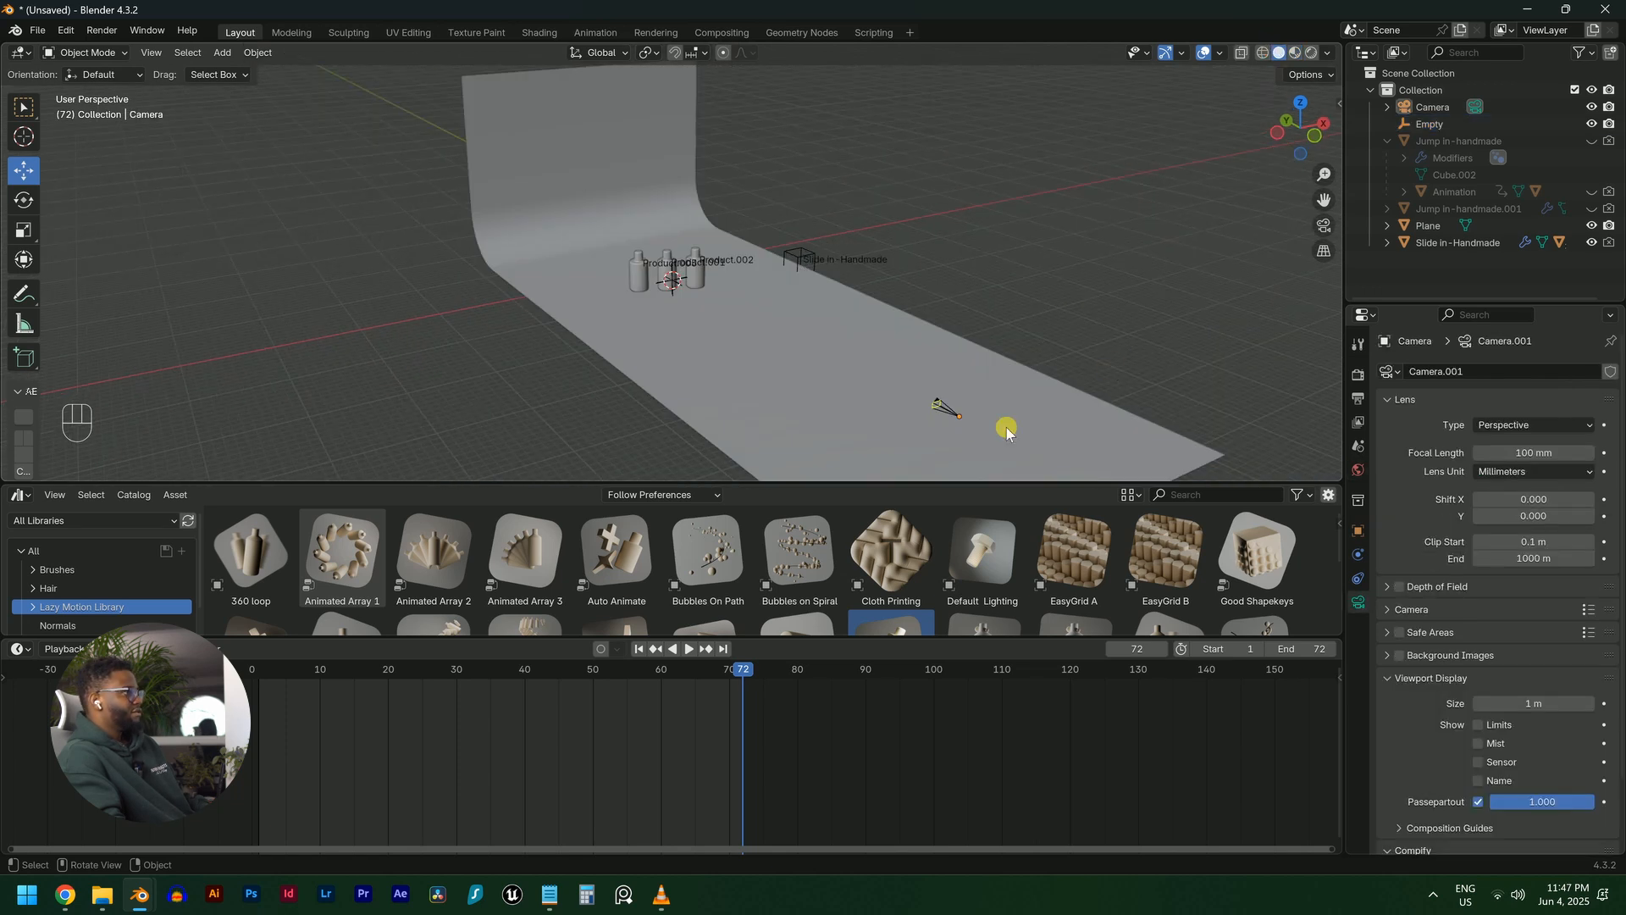
click(943, 405)
scroll(745, 390, up, 6)
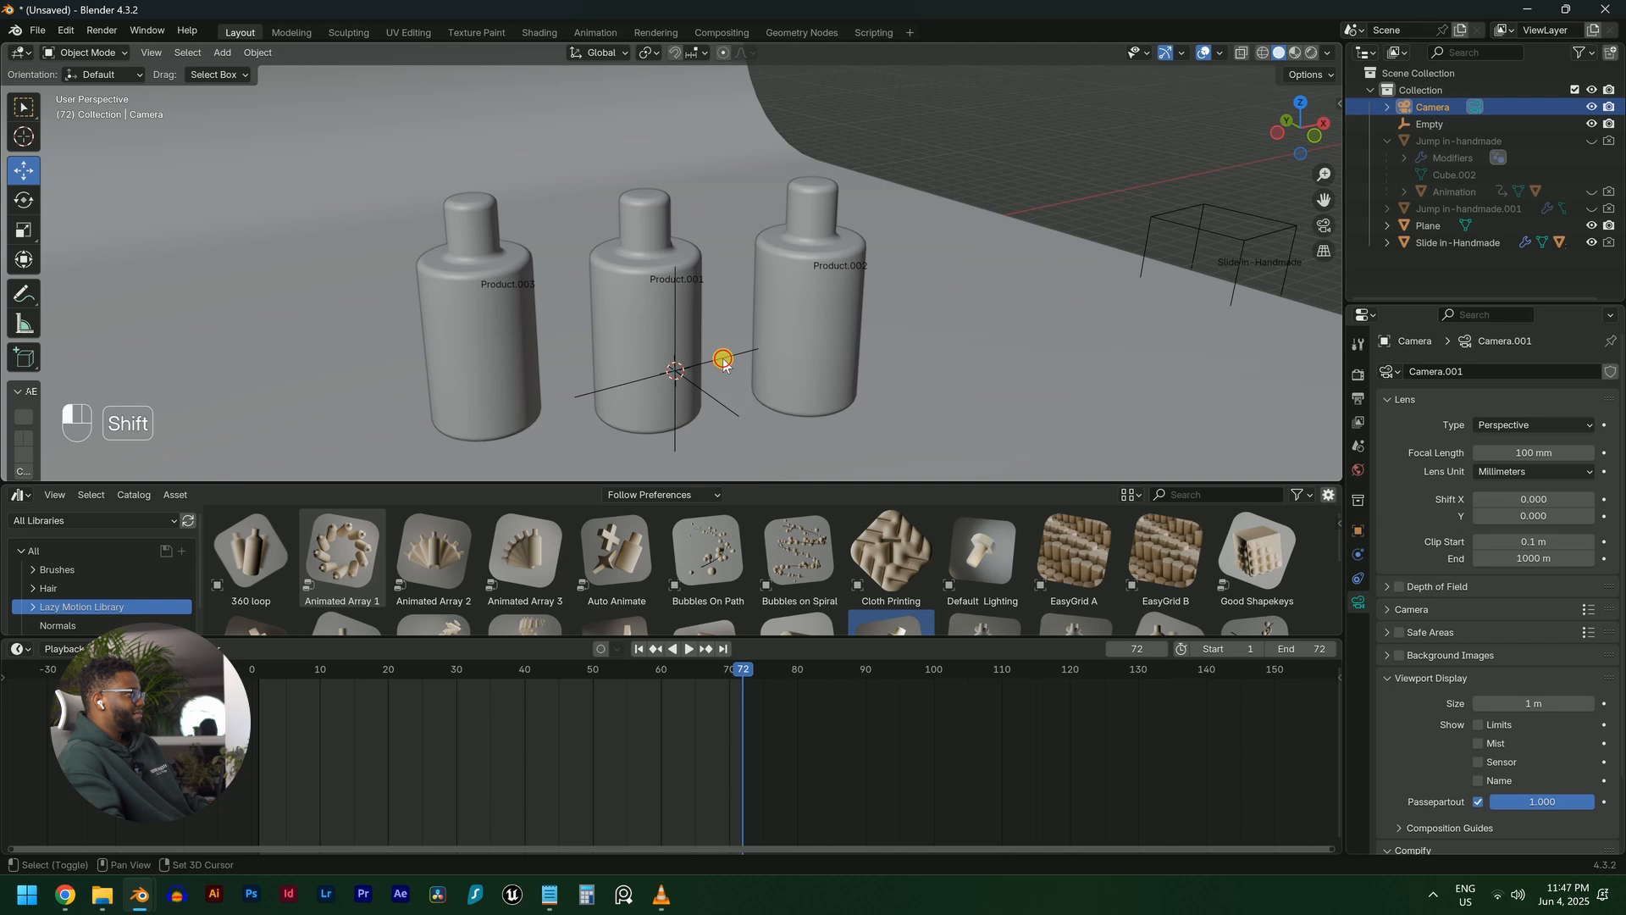
shift+click(722, 362)
key(ctrl+p)
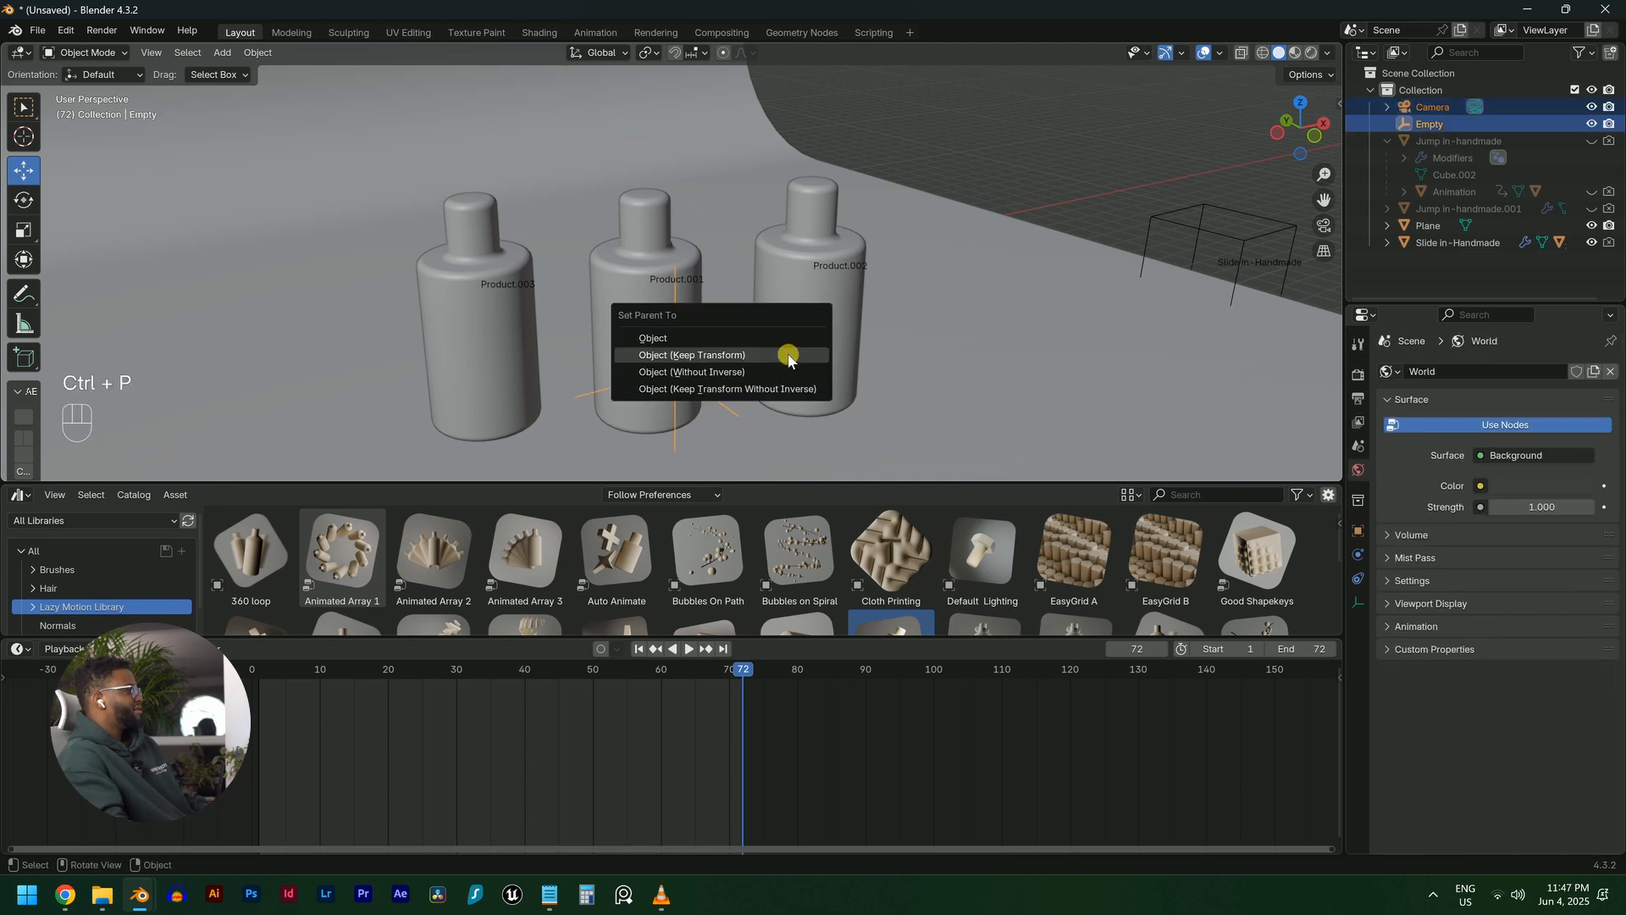
click(787, 356)
Try moving the empty to check that the parented camera follows it
scroll(679, 409, down, 8)
key(g)
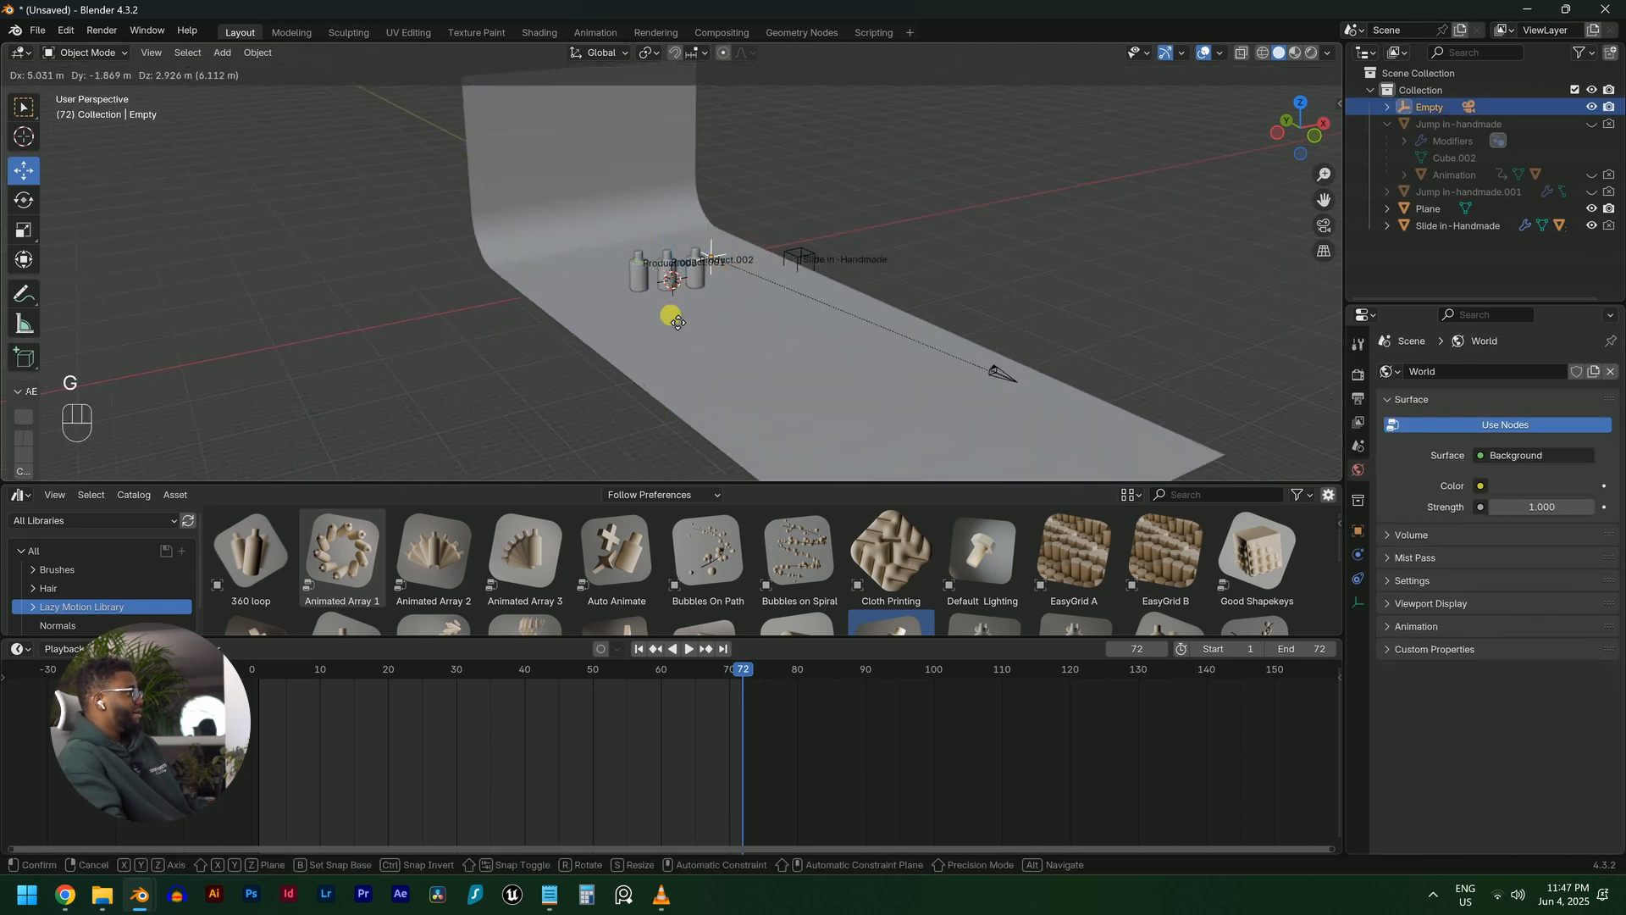
click(760, 323)
In camera view at frame 72, set the empty's Z rotation to 30° and keyframe that value
key(KP_0)
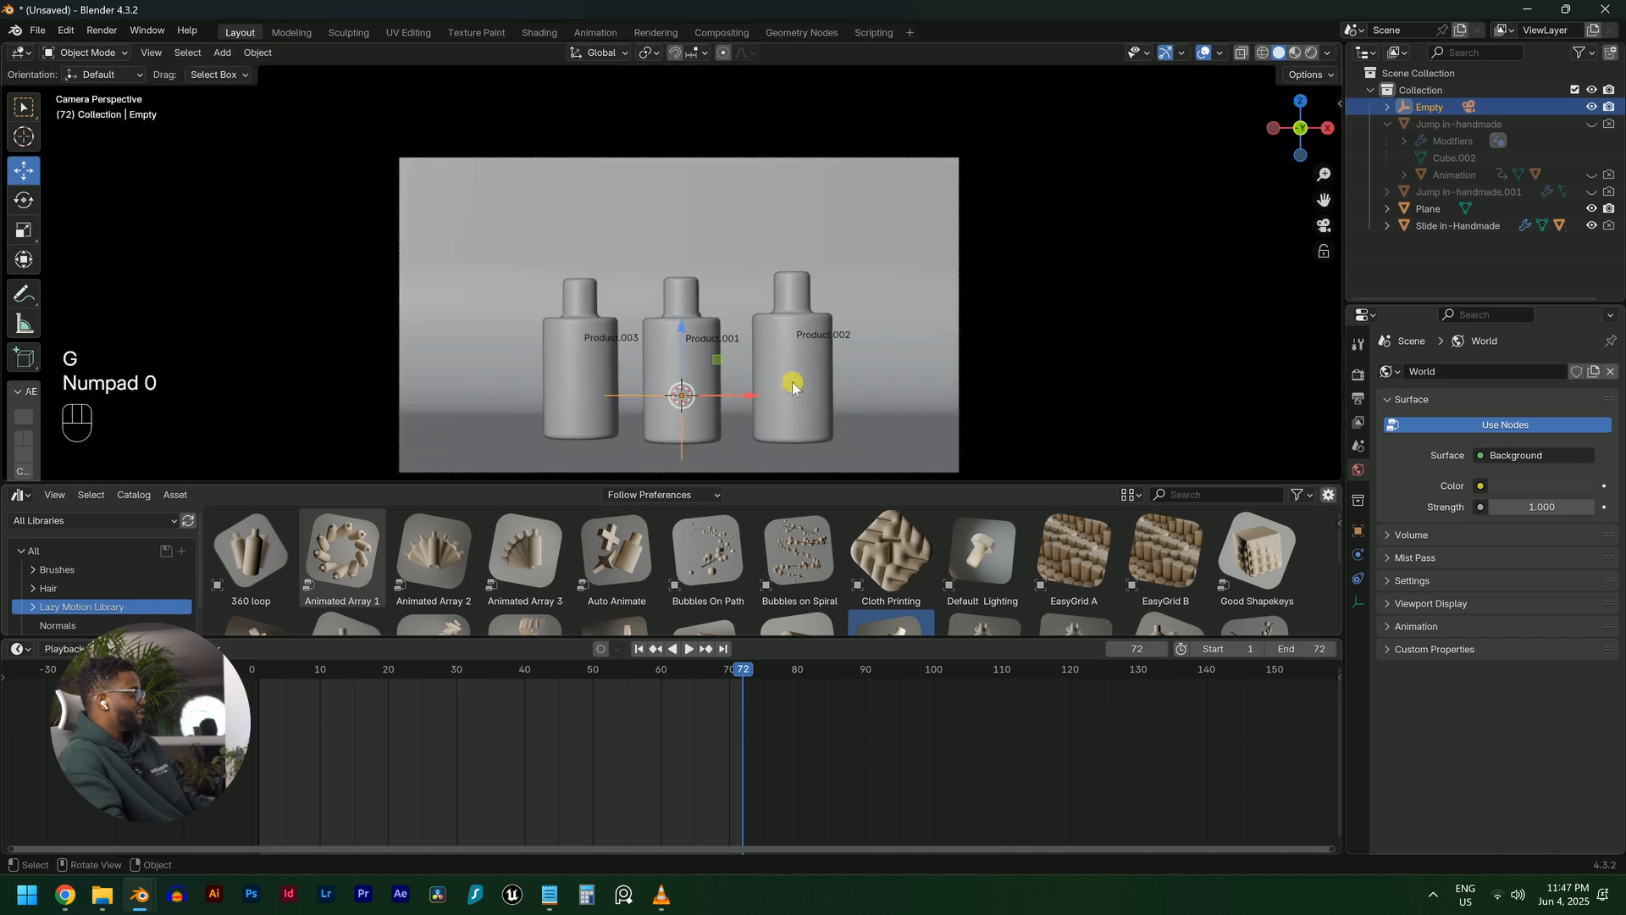
key(shift+Left)
key(shift+Right)
key(shift+Right)
key(n)
scroll(846, 513, down, 2)
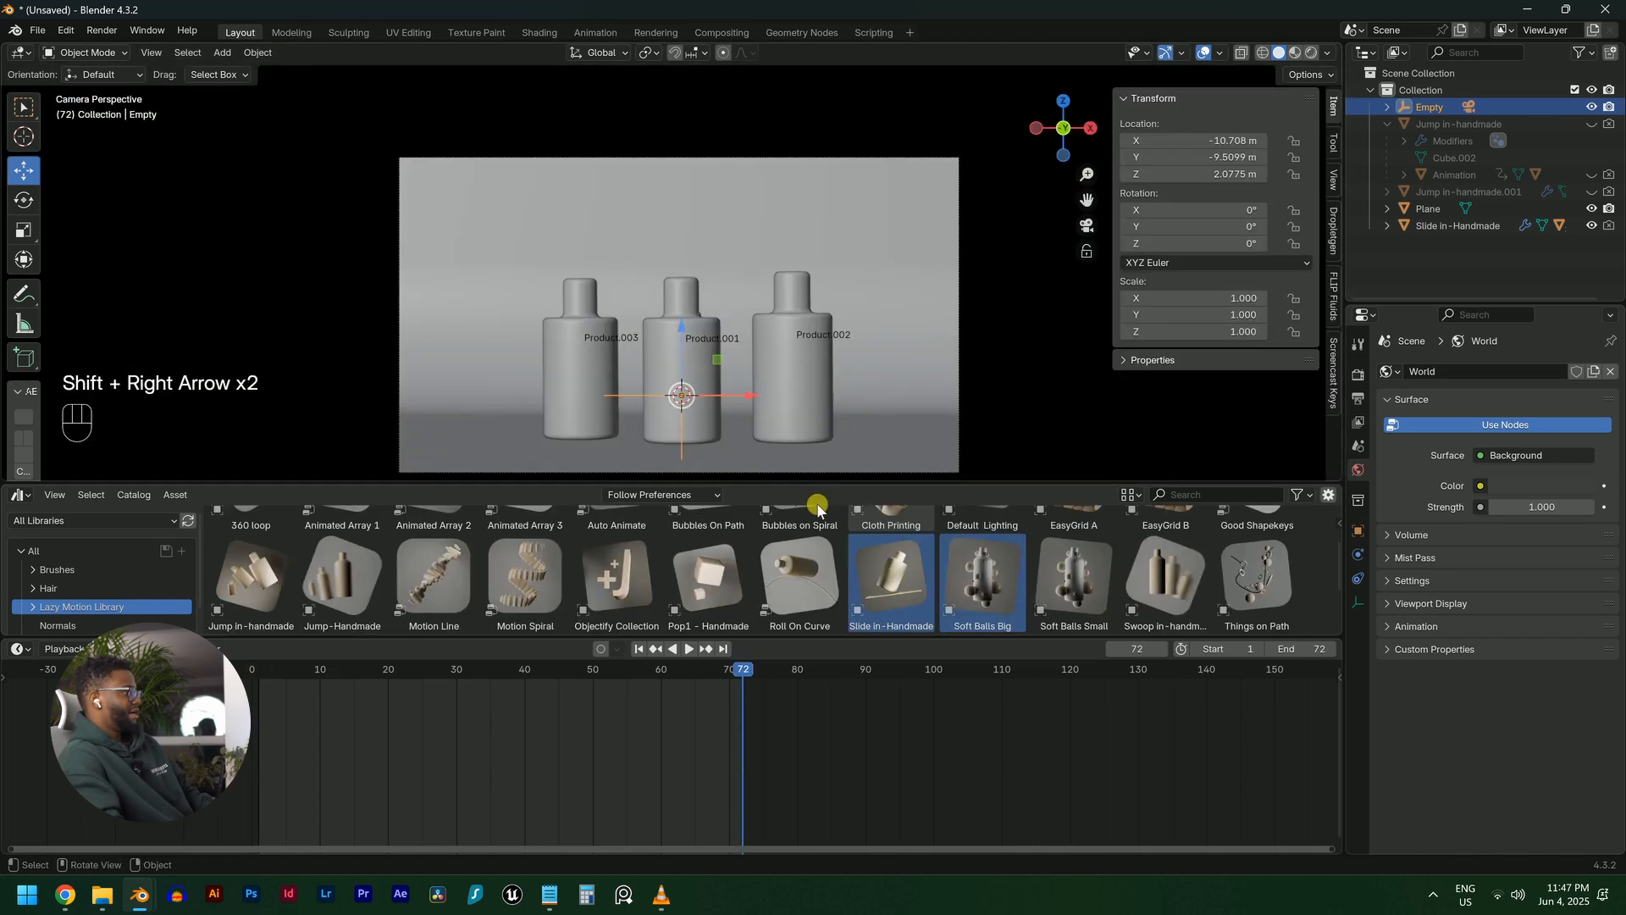
mouse_move(1219, 246)
mouse_down()
mouse_move(1269, 245)
mouse_move(1222, 247)
mouse_up()
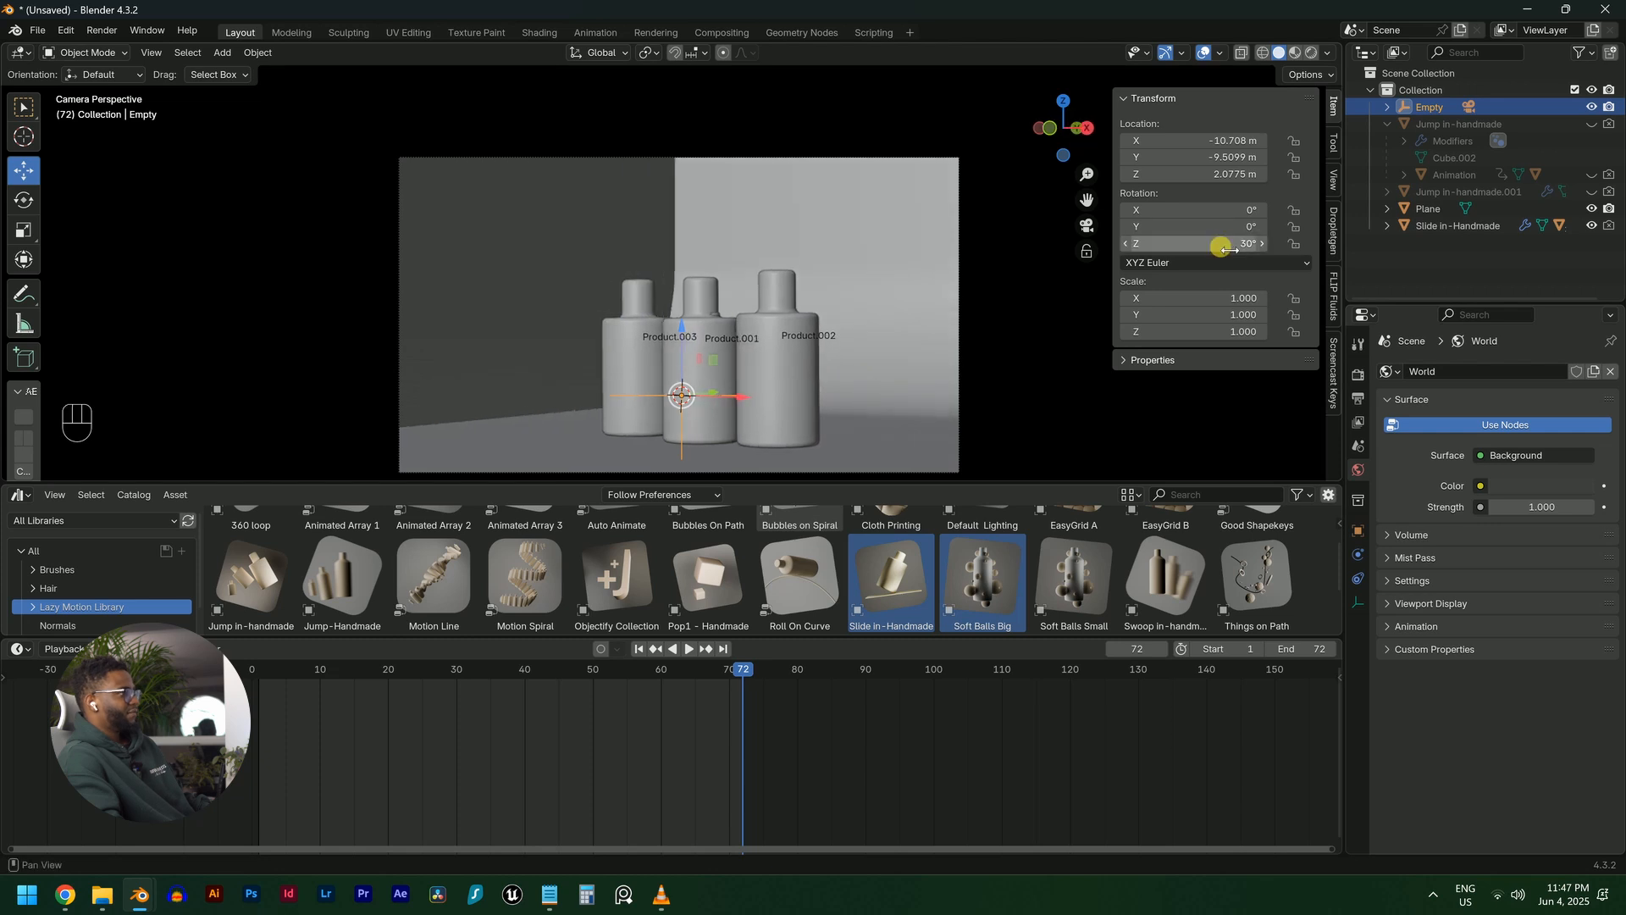
right_click(1238, 248)
click(1227, 266)
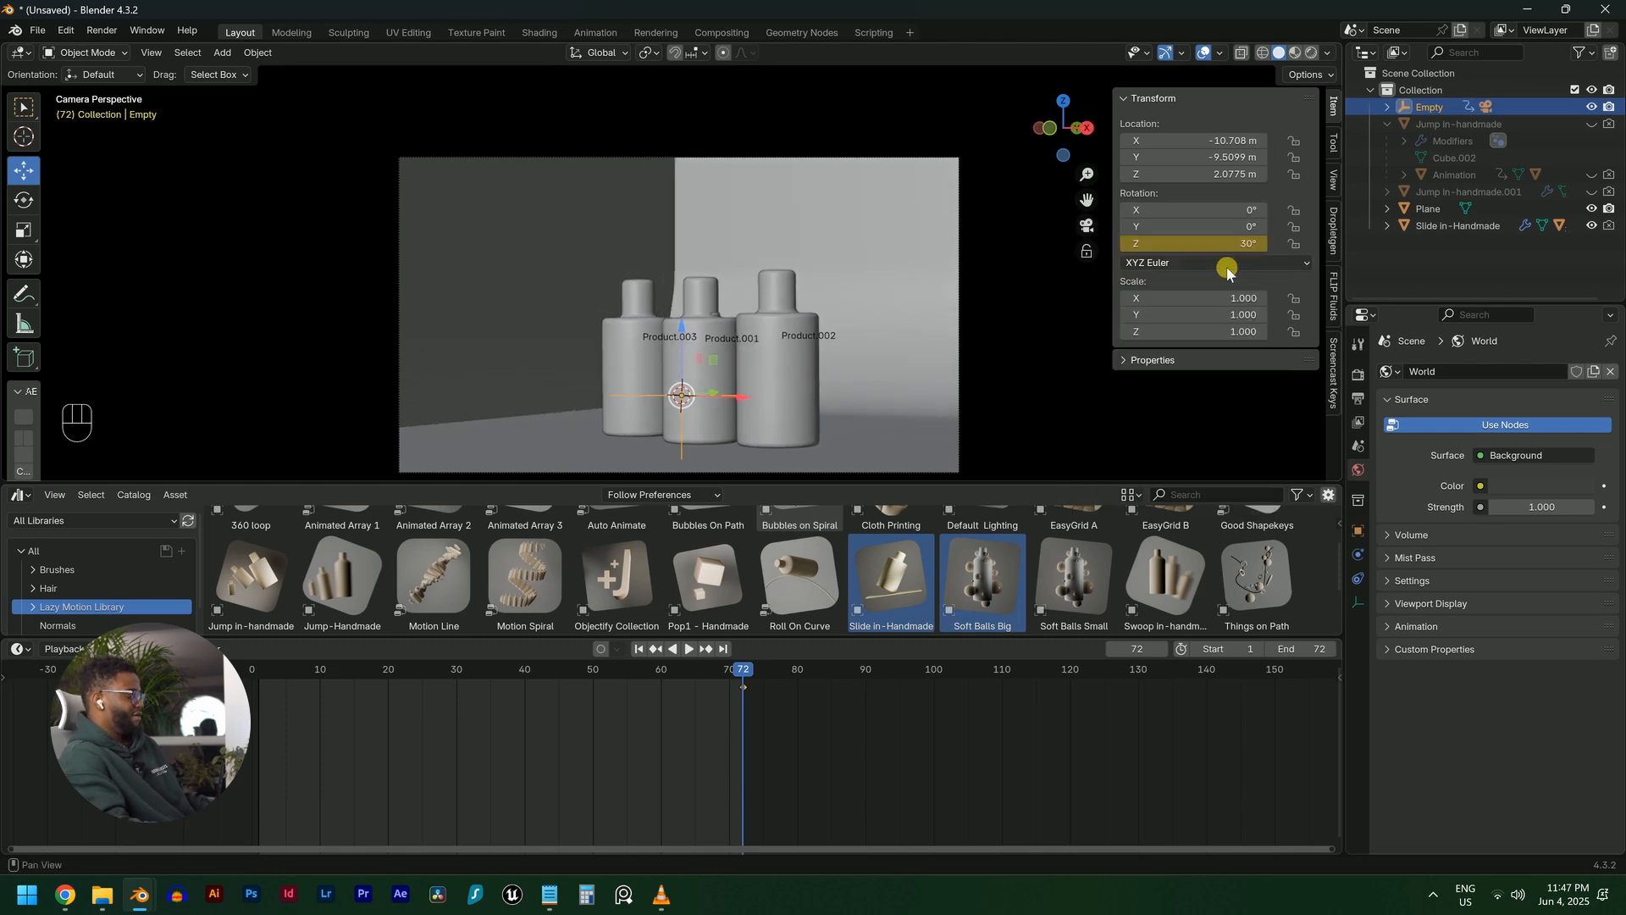
Set the empty's Z rotation to -12° at frame 1, keyframe it, and play the camera orbit
key(shift+Left)
drag(1173, 241, 1068, 242)
right_click(1179, 245)
click(1177, 249)
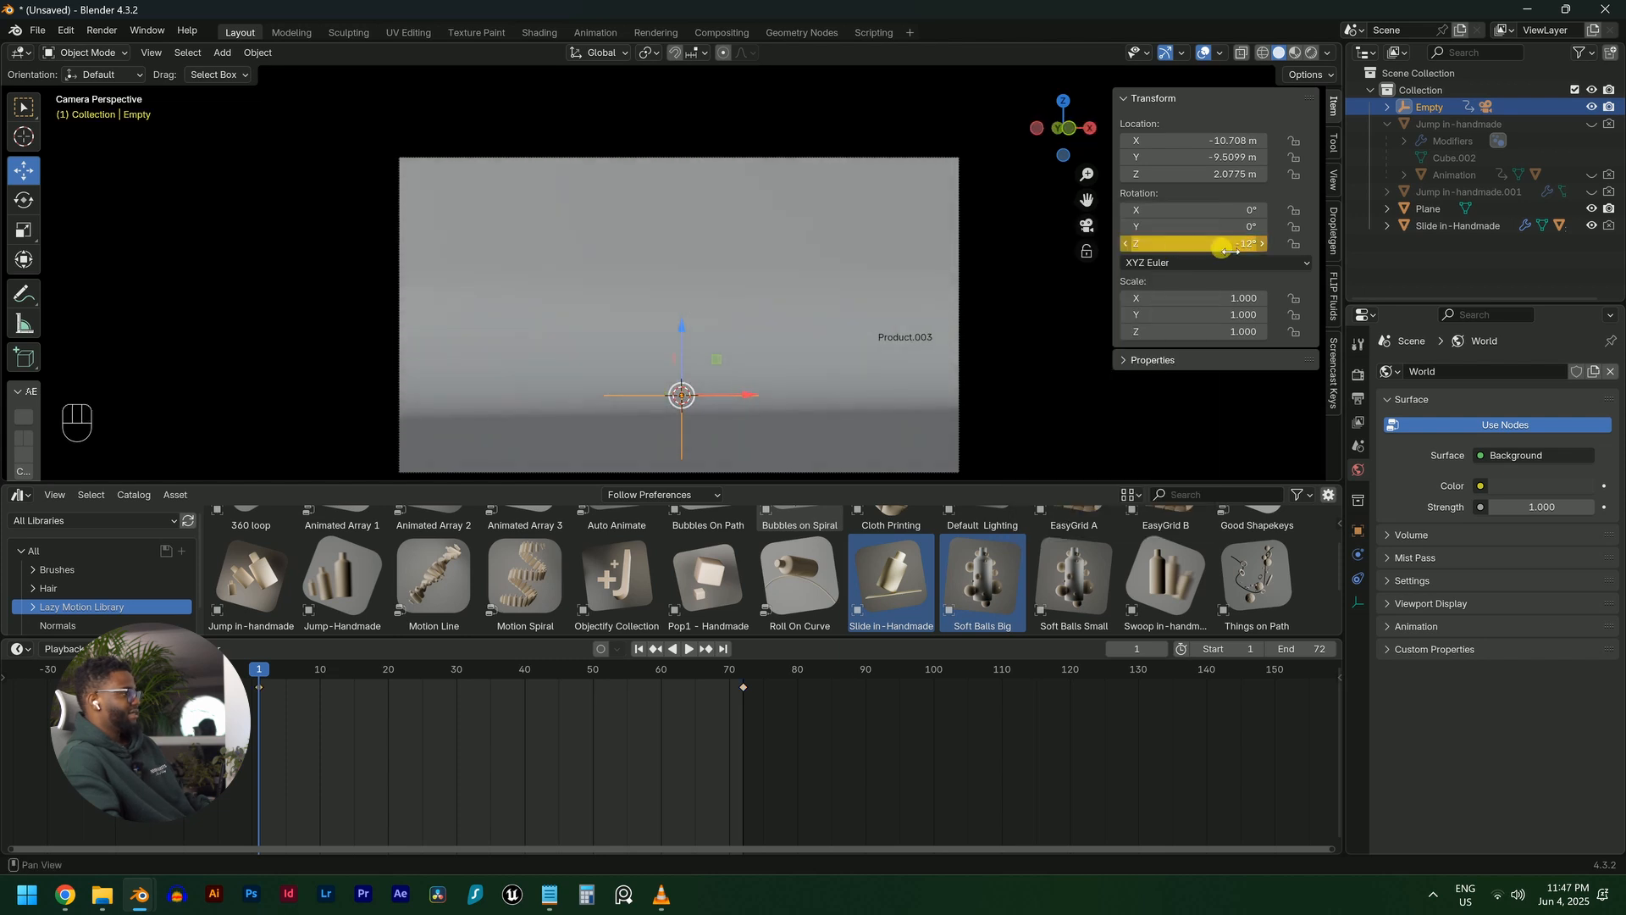
key(space)
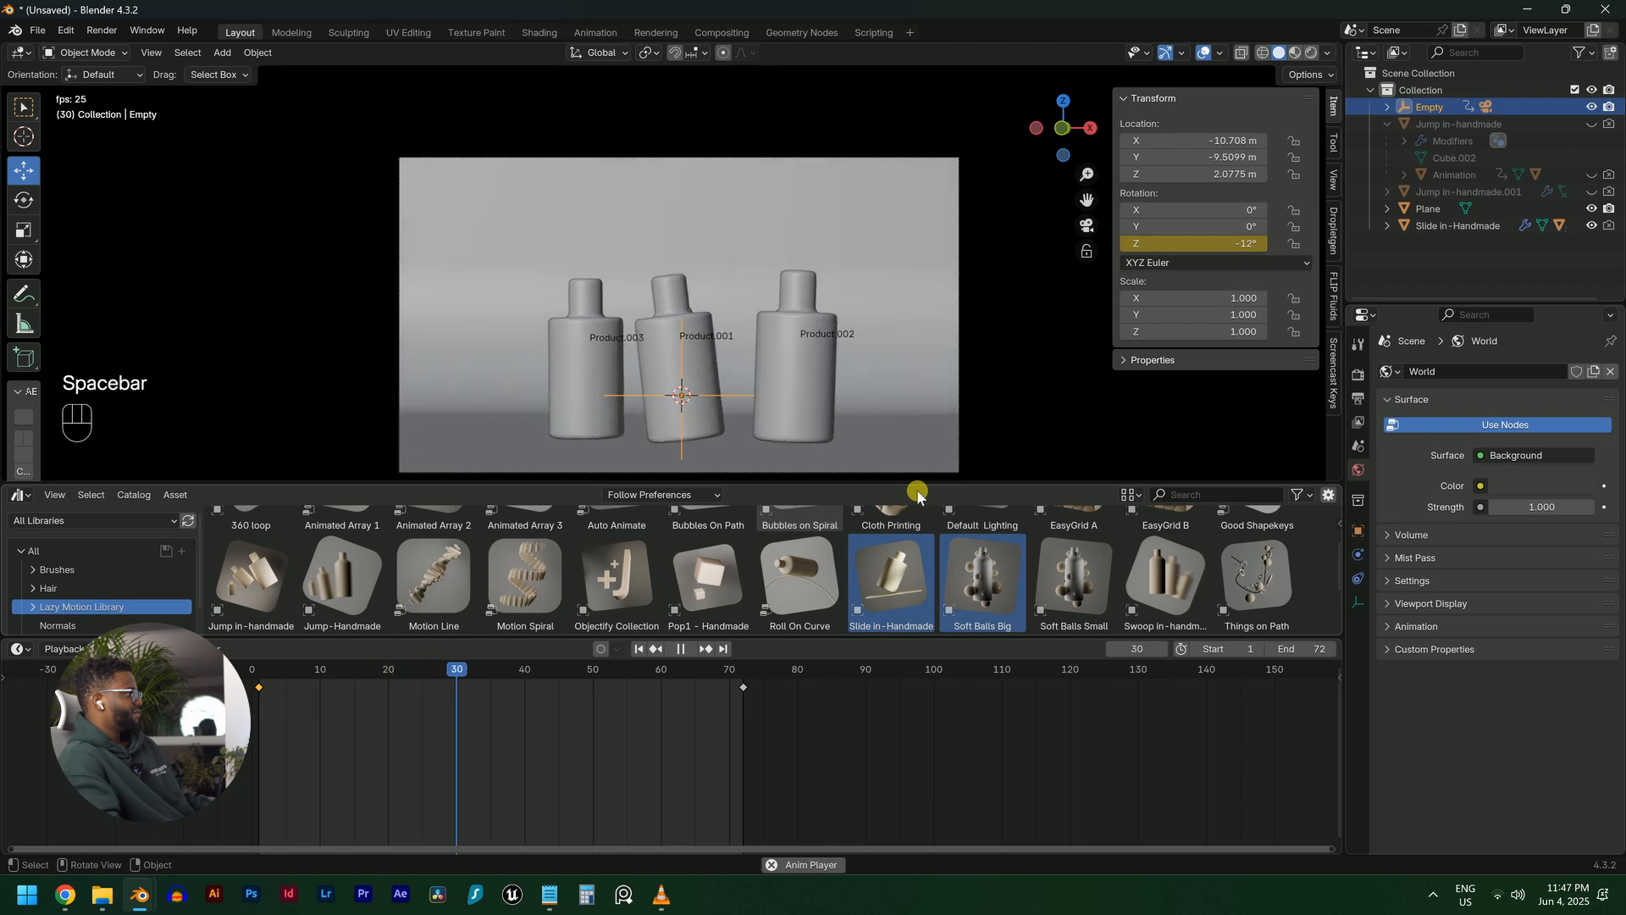
Scale the backdrop plane along X to about 64 at frame 68 so it fills the camera view
click(907, 361)
key(space)
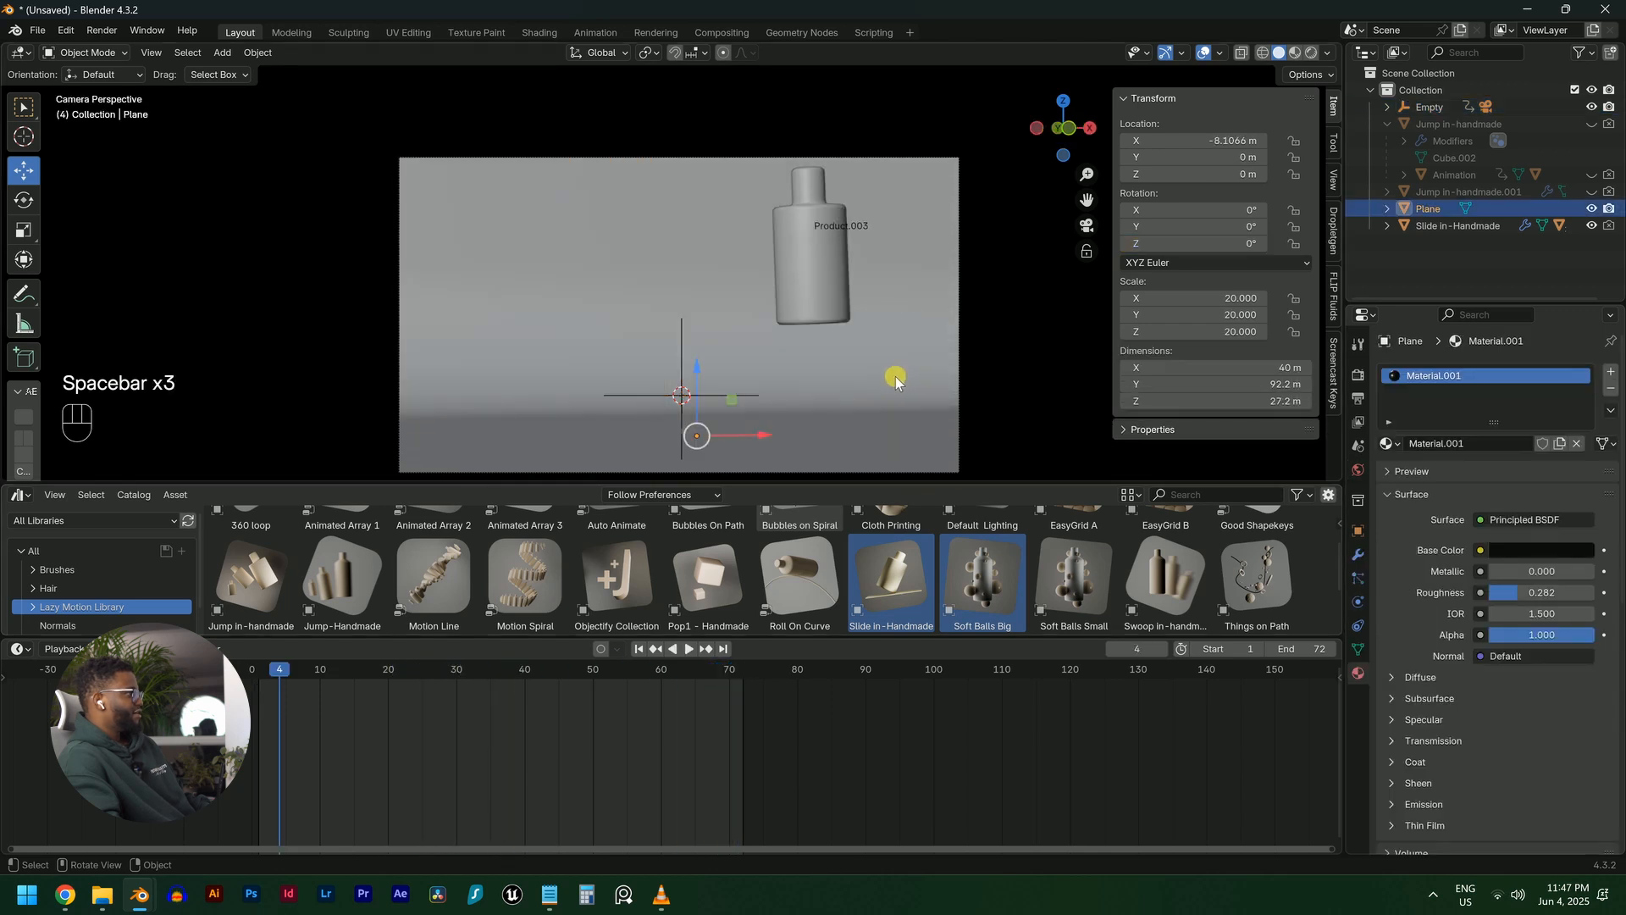
click(715, 680)
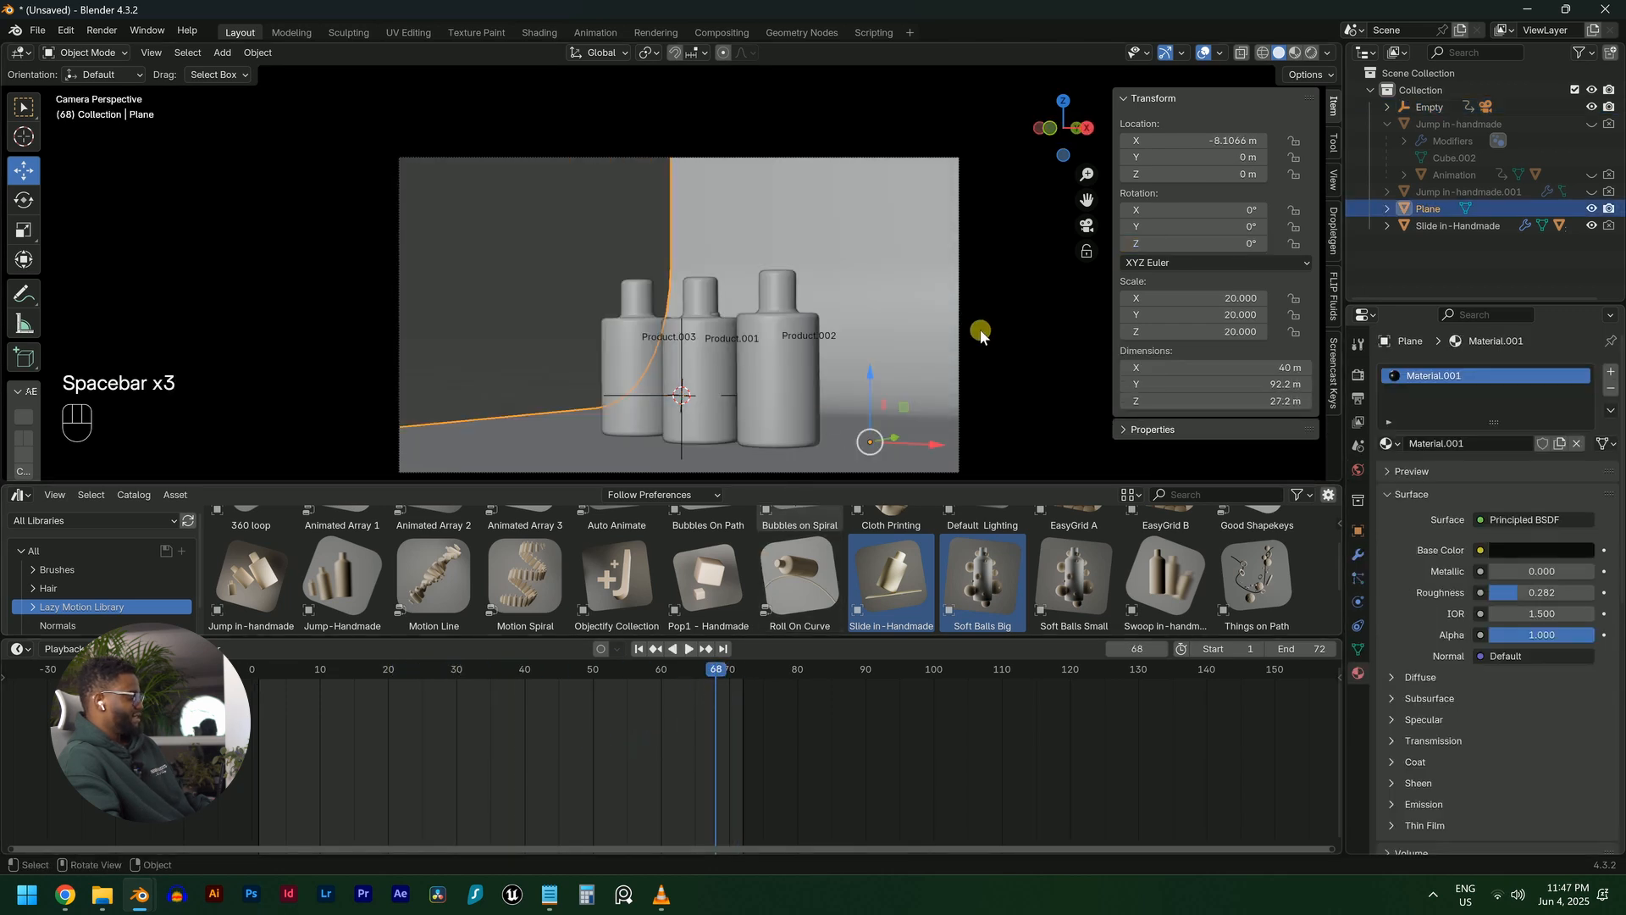
key(s)
key(x)
key(s)
key(x)
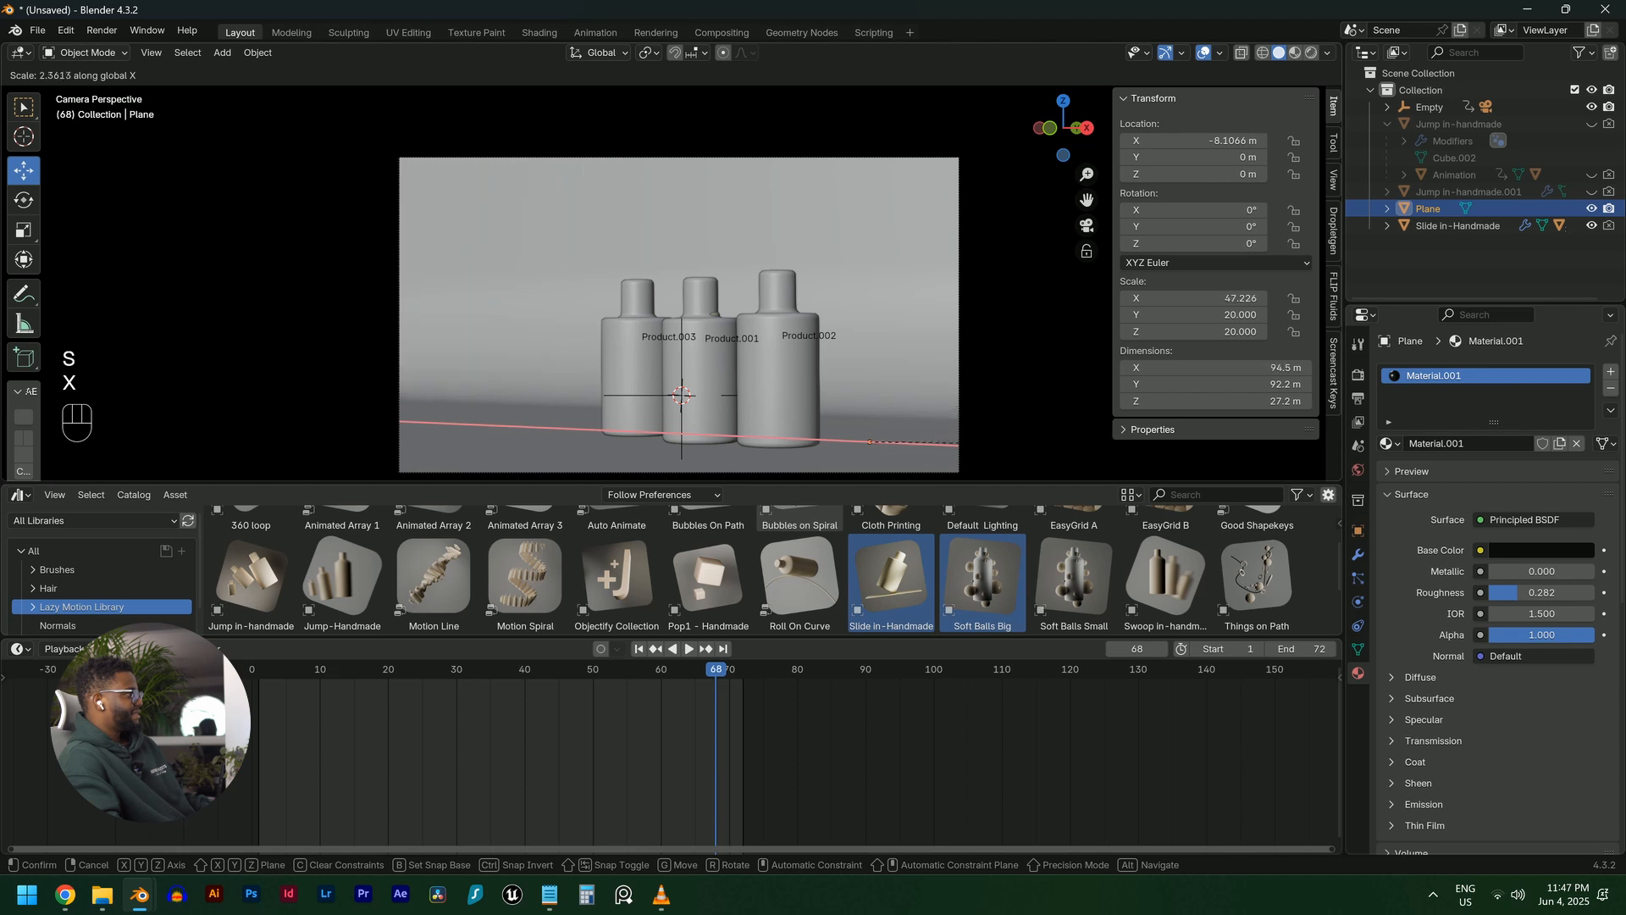
click(1245, 49)
Play the bottle animation in material preview through the camera and from a free perspective angle
key(shift+Right)
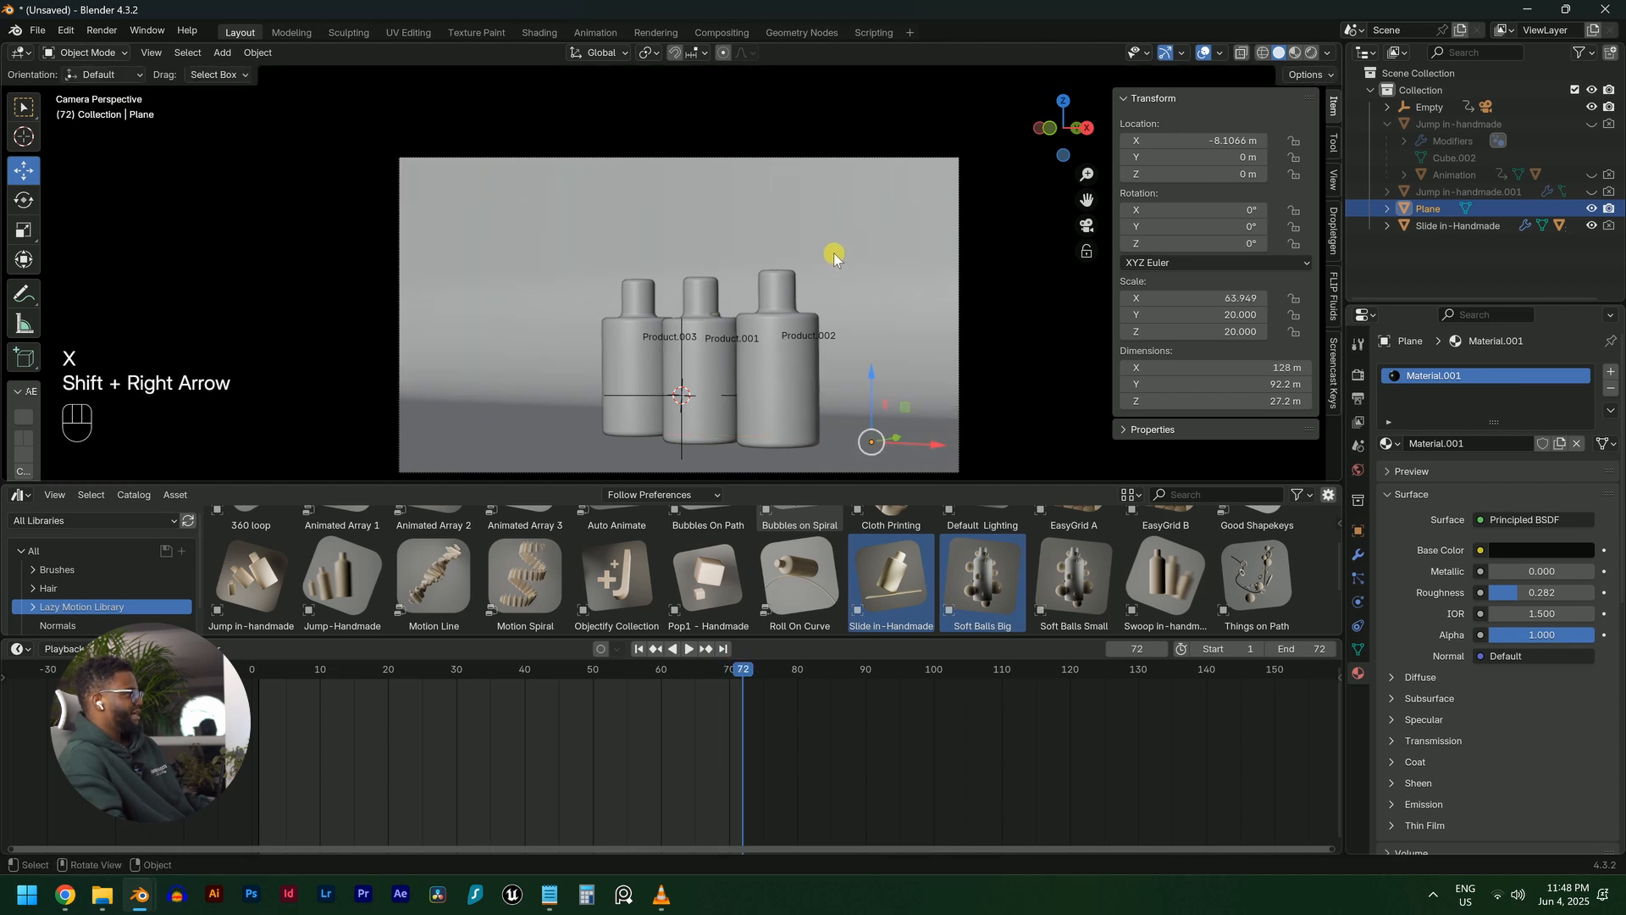
key(space)
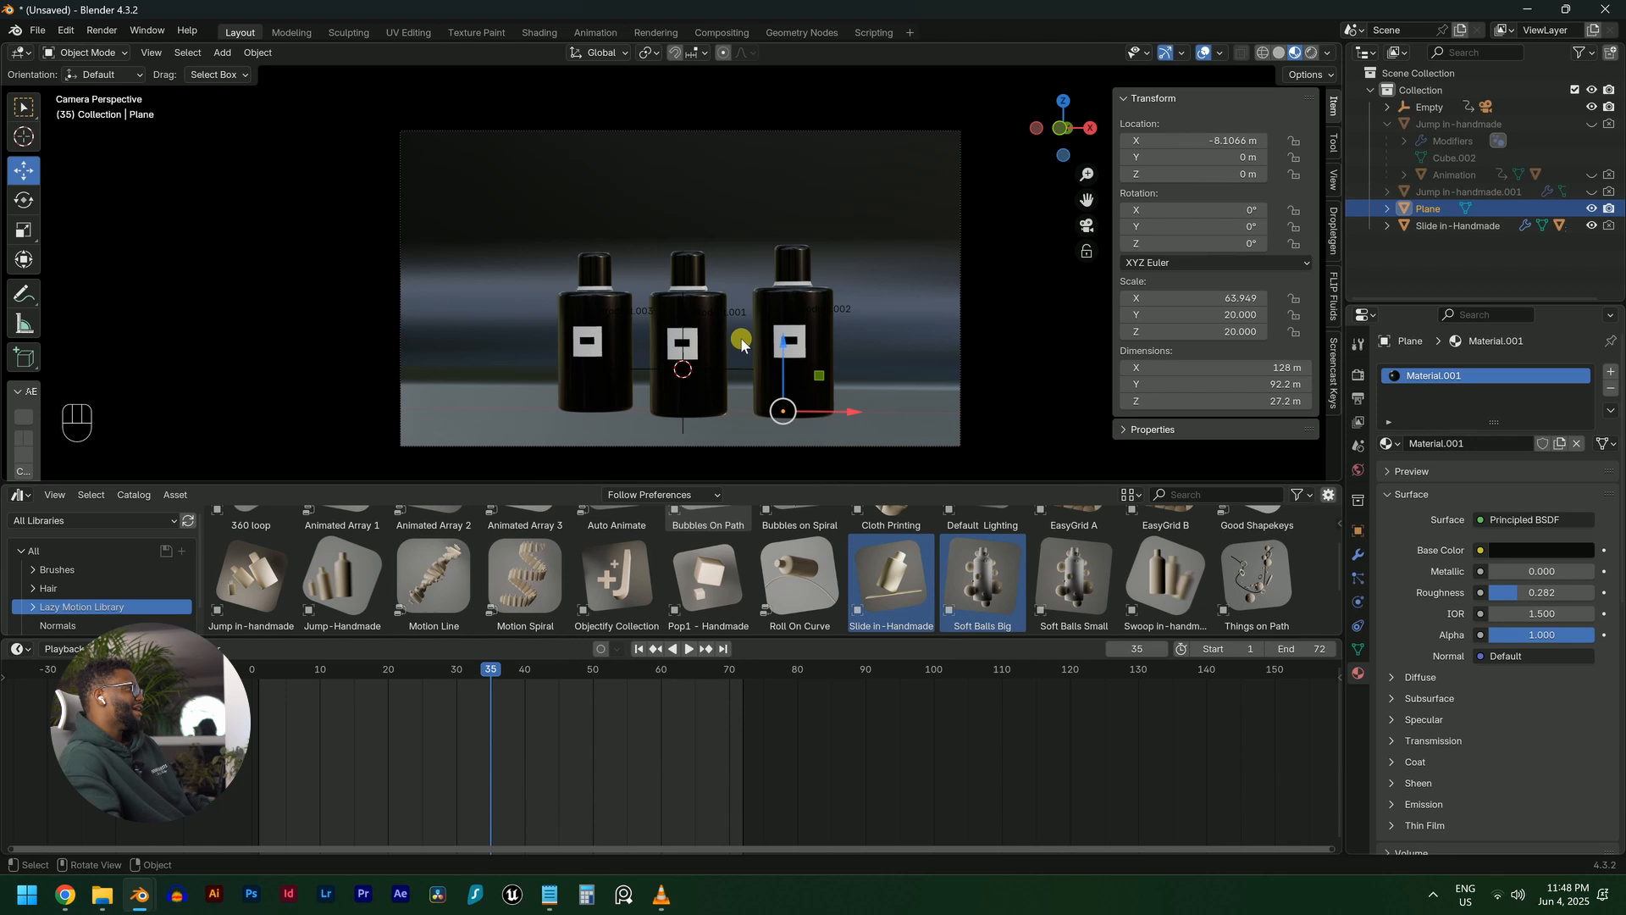
middle_drag(698, 330, 801, 391)
key(shift+Left)
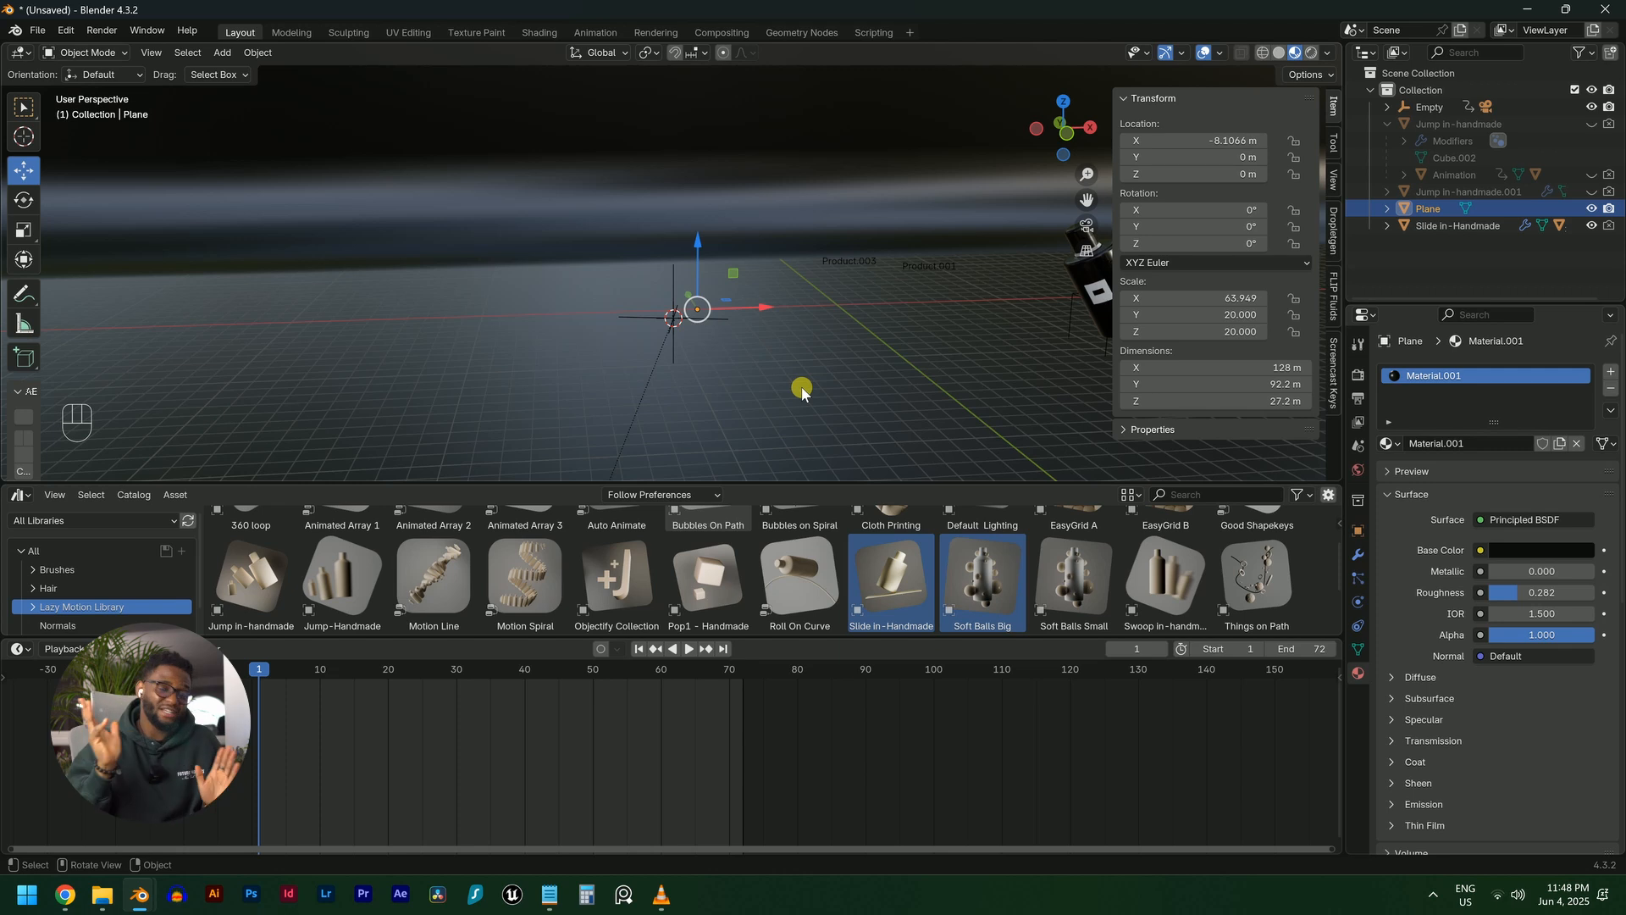
scroll(789, 372, up, 2)
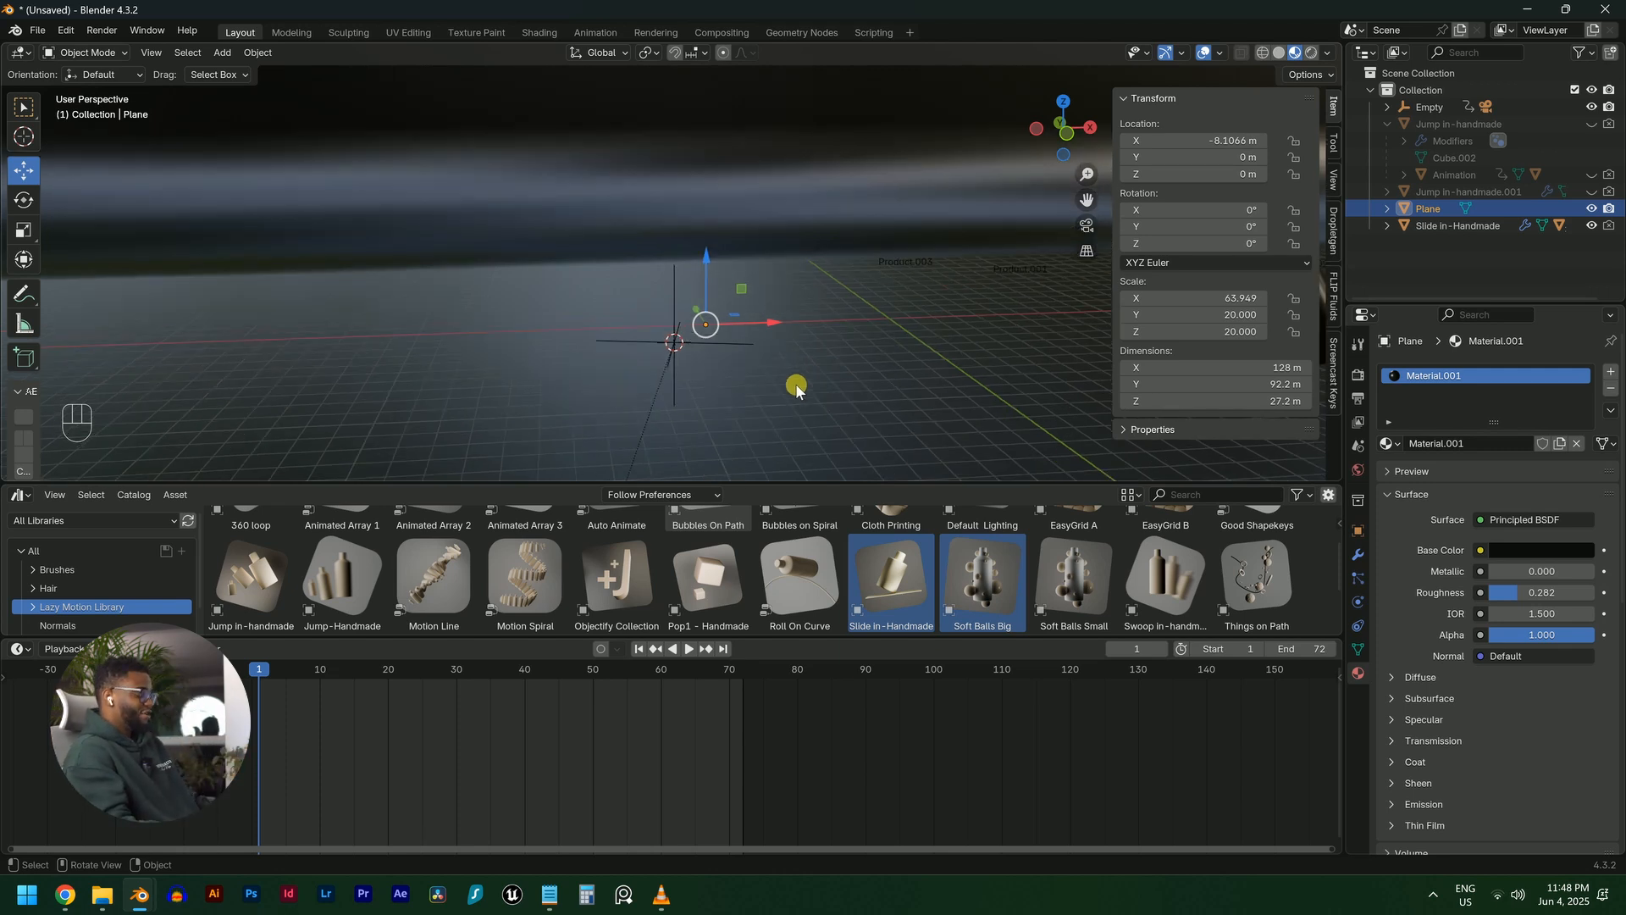
key(space)
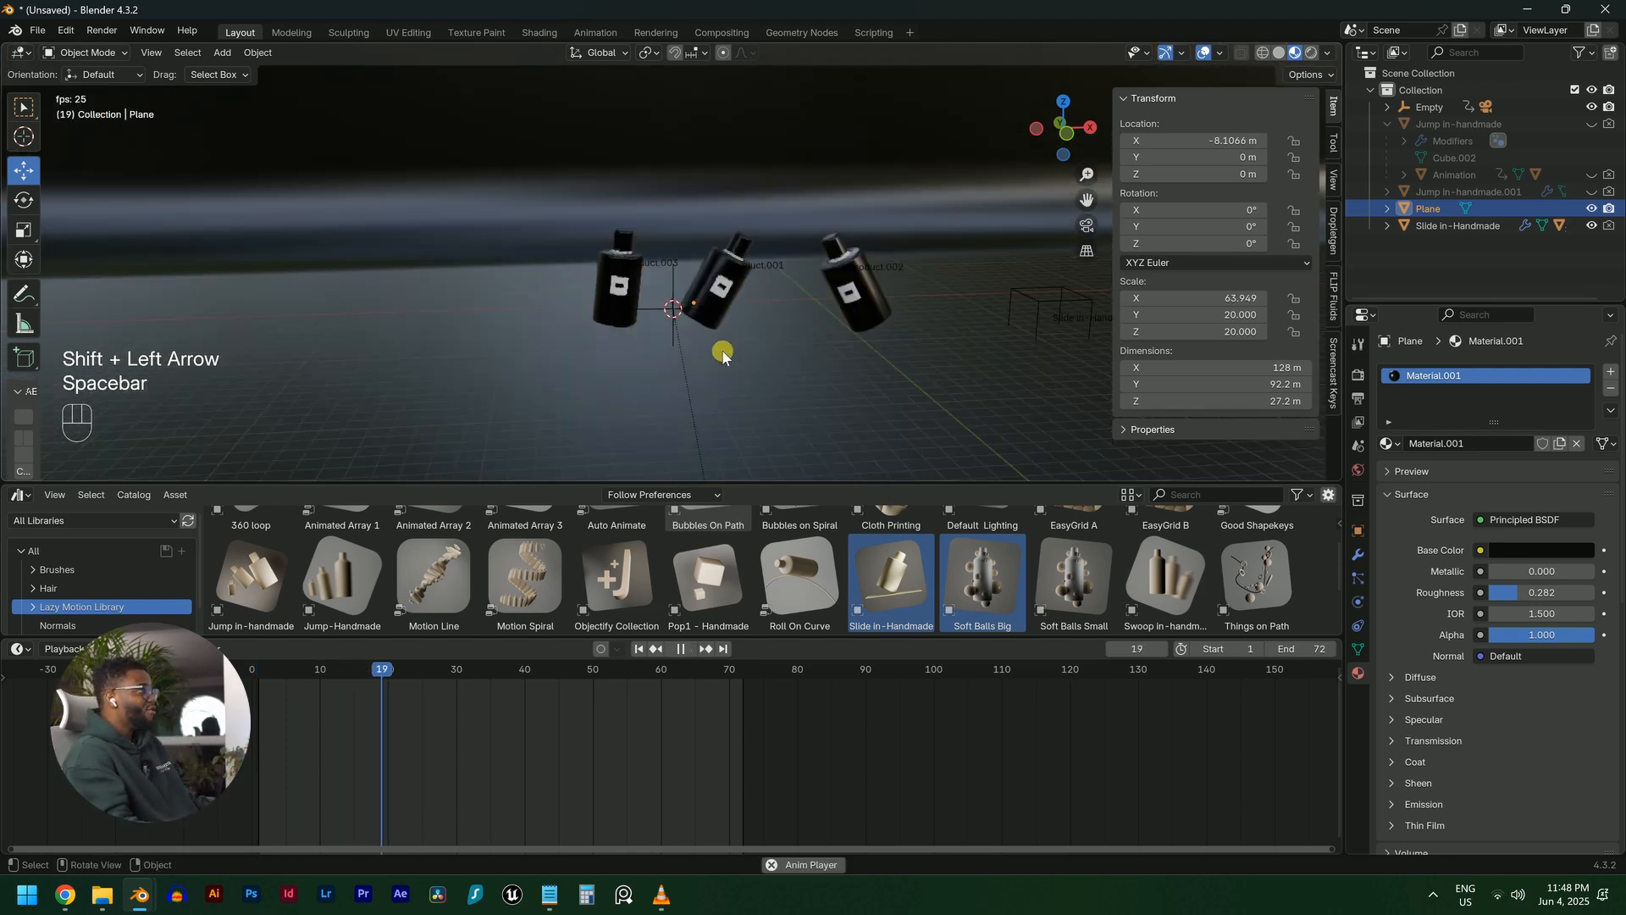
key(space)
Insert a single keyframe for the left bottle's Z rotation of 0° at frame 30
click(540, 350)
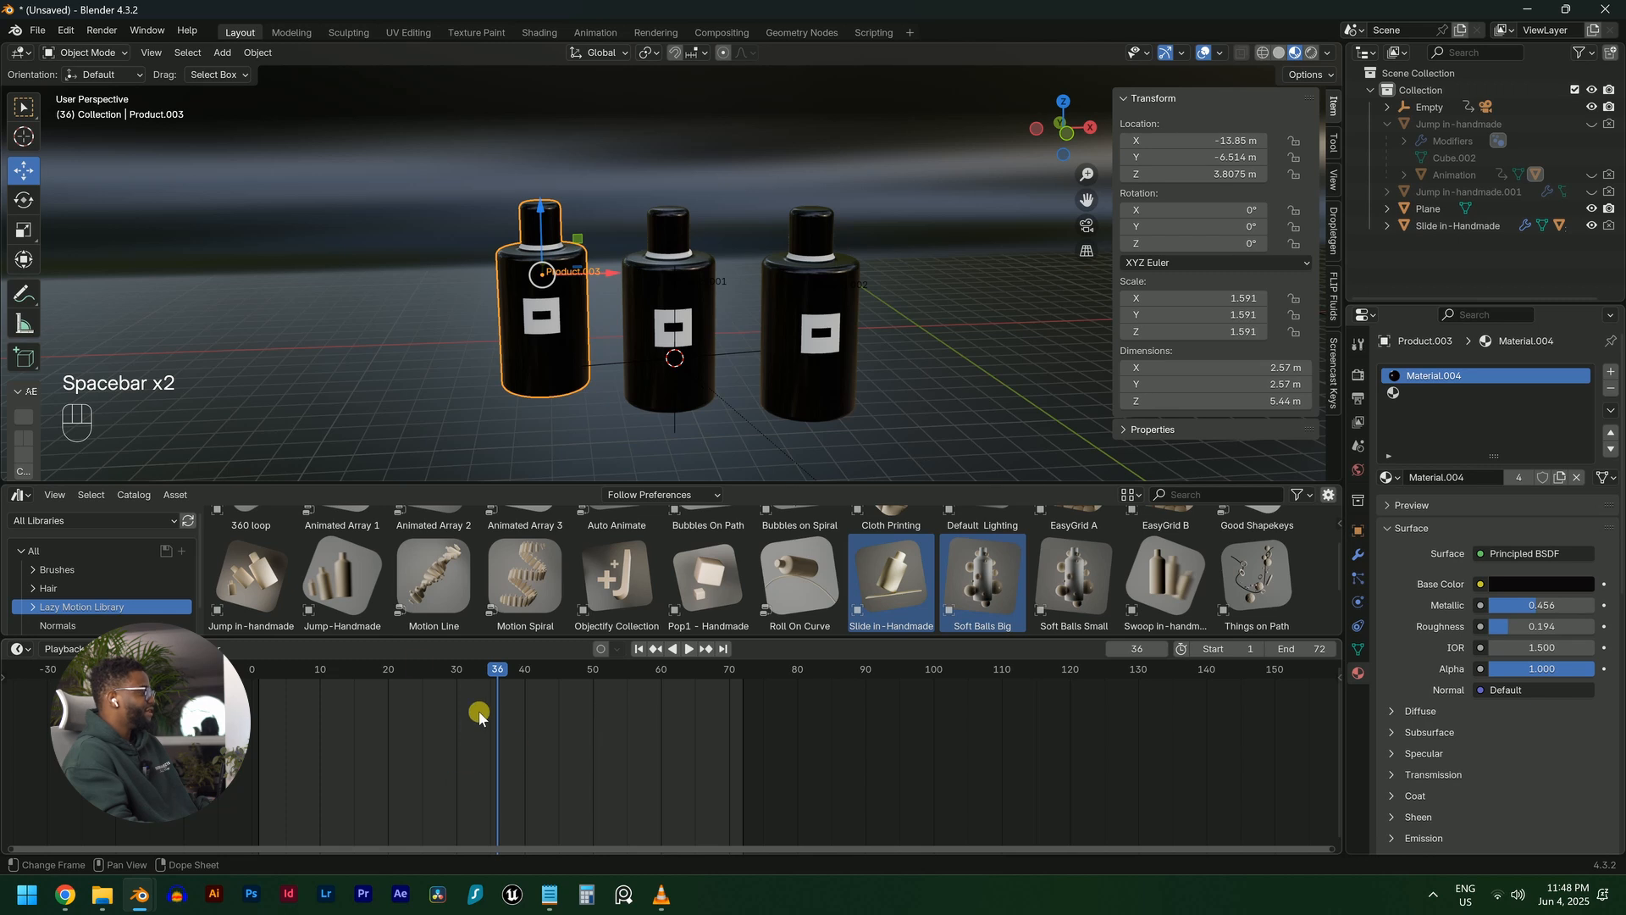
mouse_move(480, 717)
mouse_down()
mouse_move(508, 707)
mouse_move(458, 695)
mouse_up()
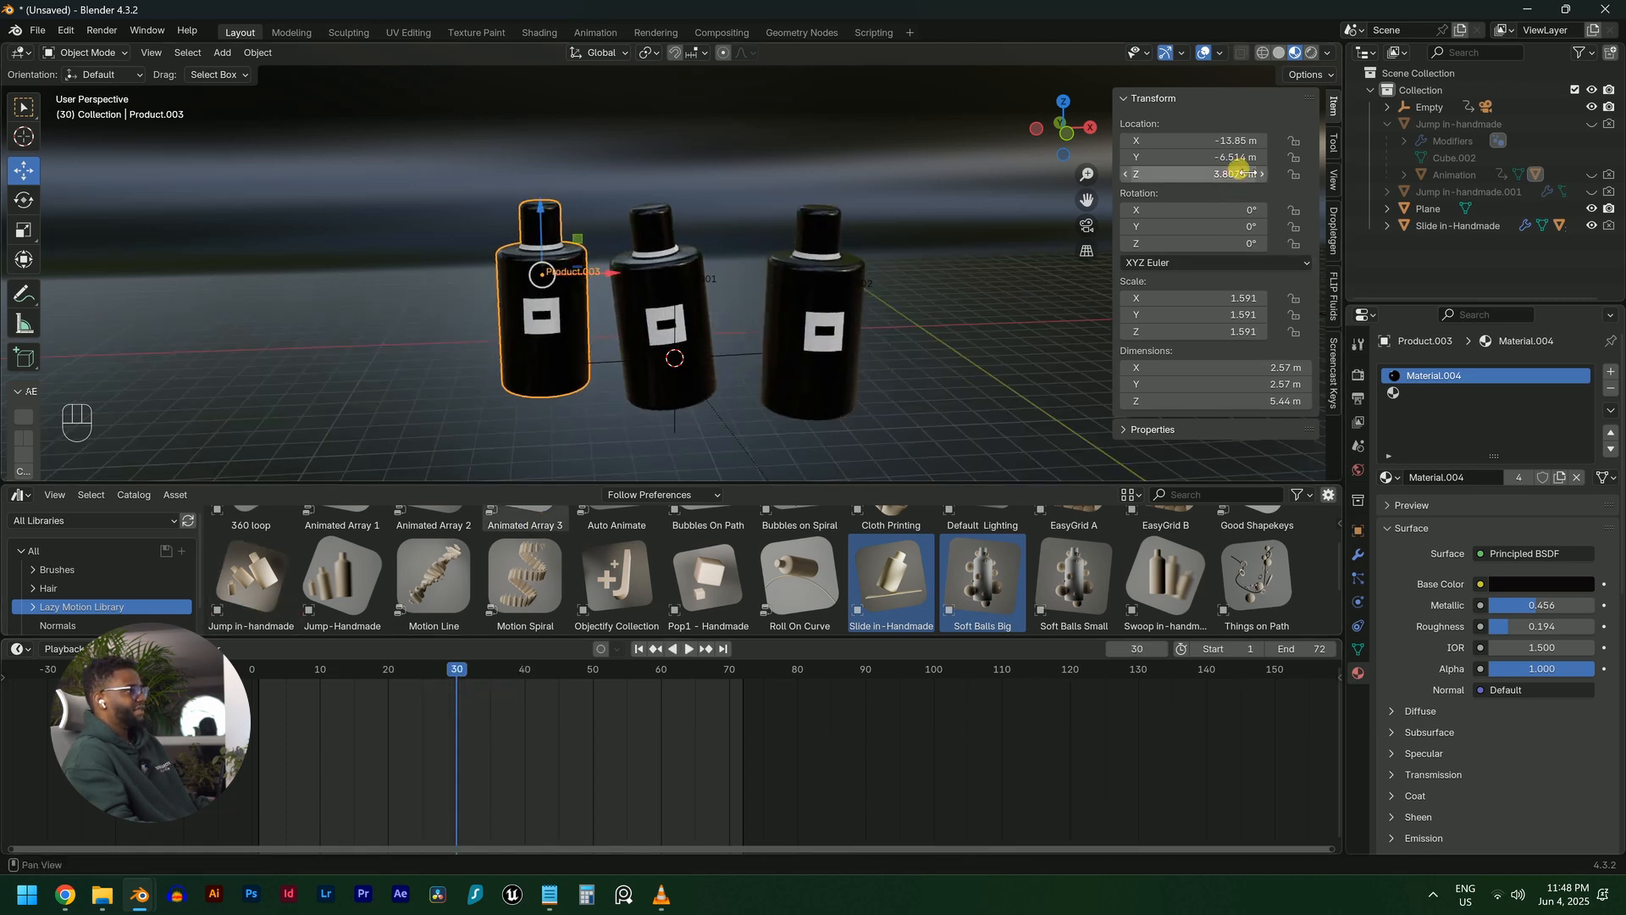
right_click(1201, 248)
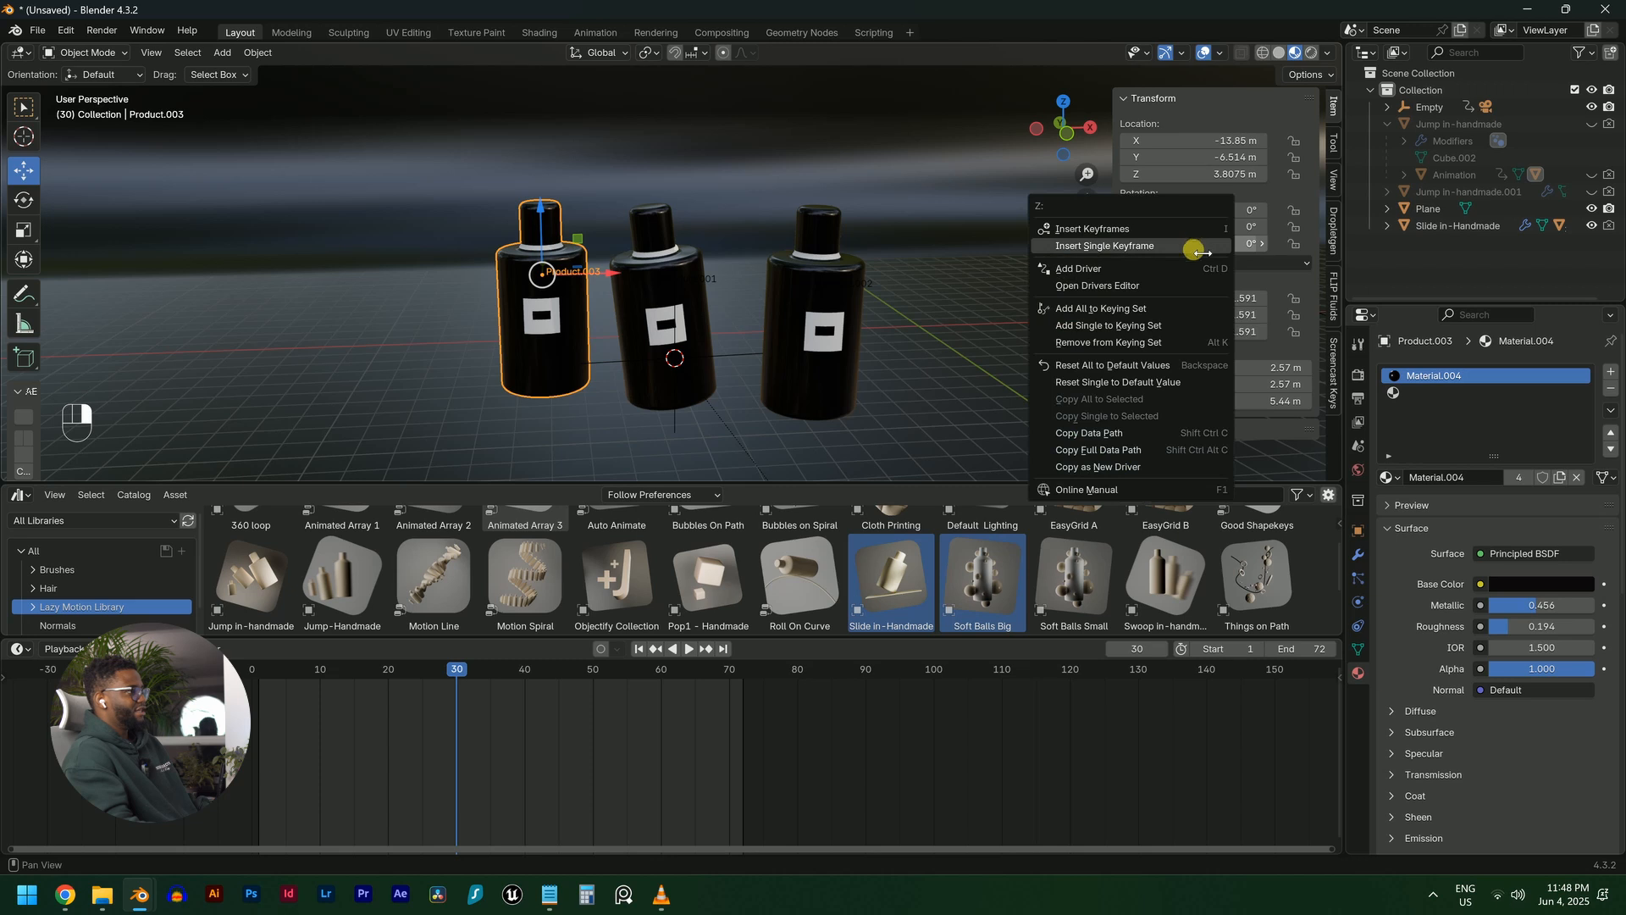
click(1199, 246)
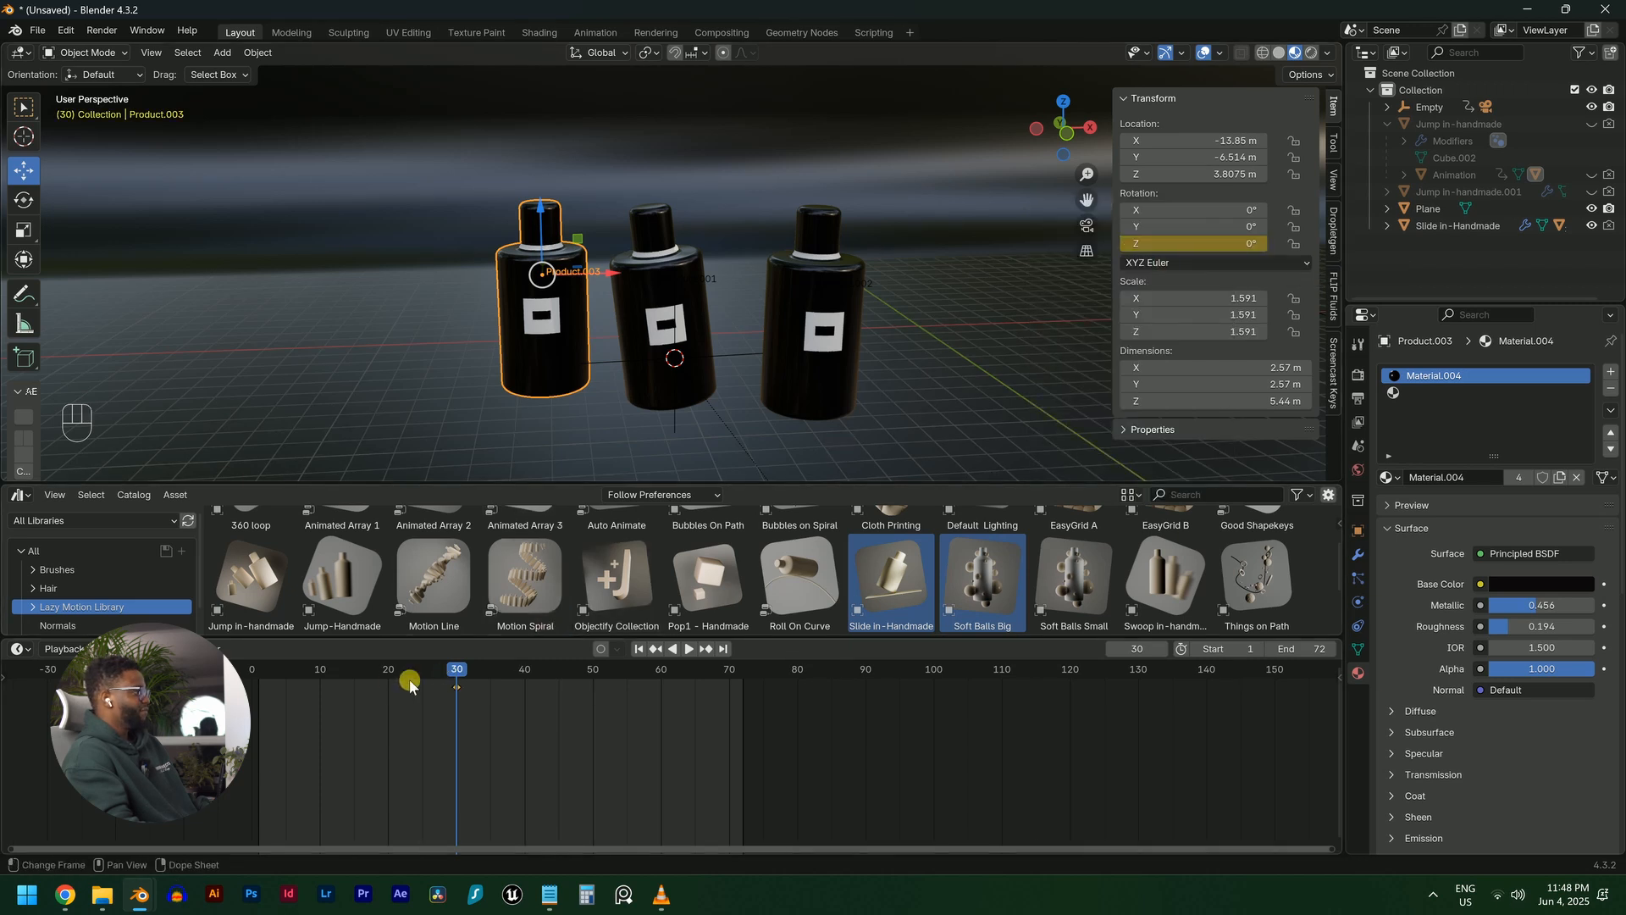
At frame 1, set the left bottle's Z rotation to 90° and insert a single keyframe for it
key(shift+Left)
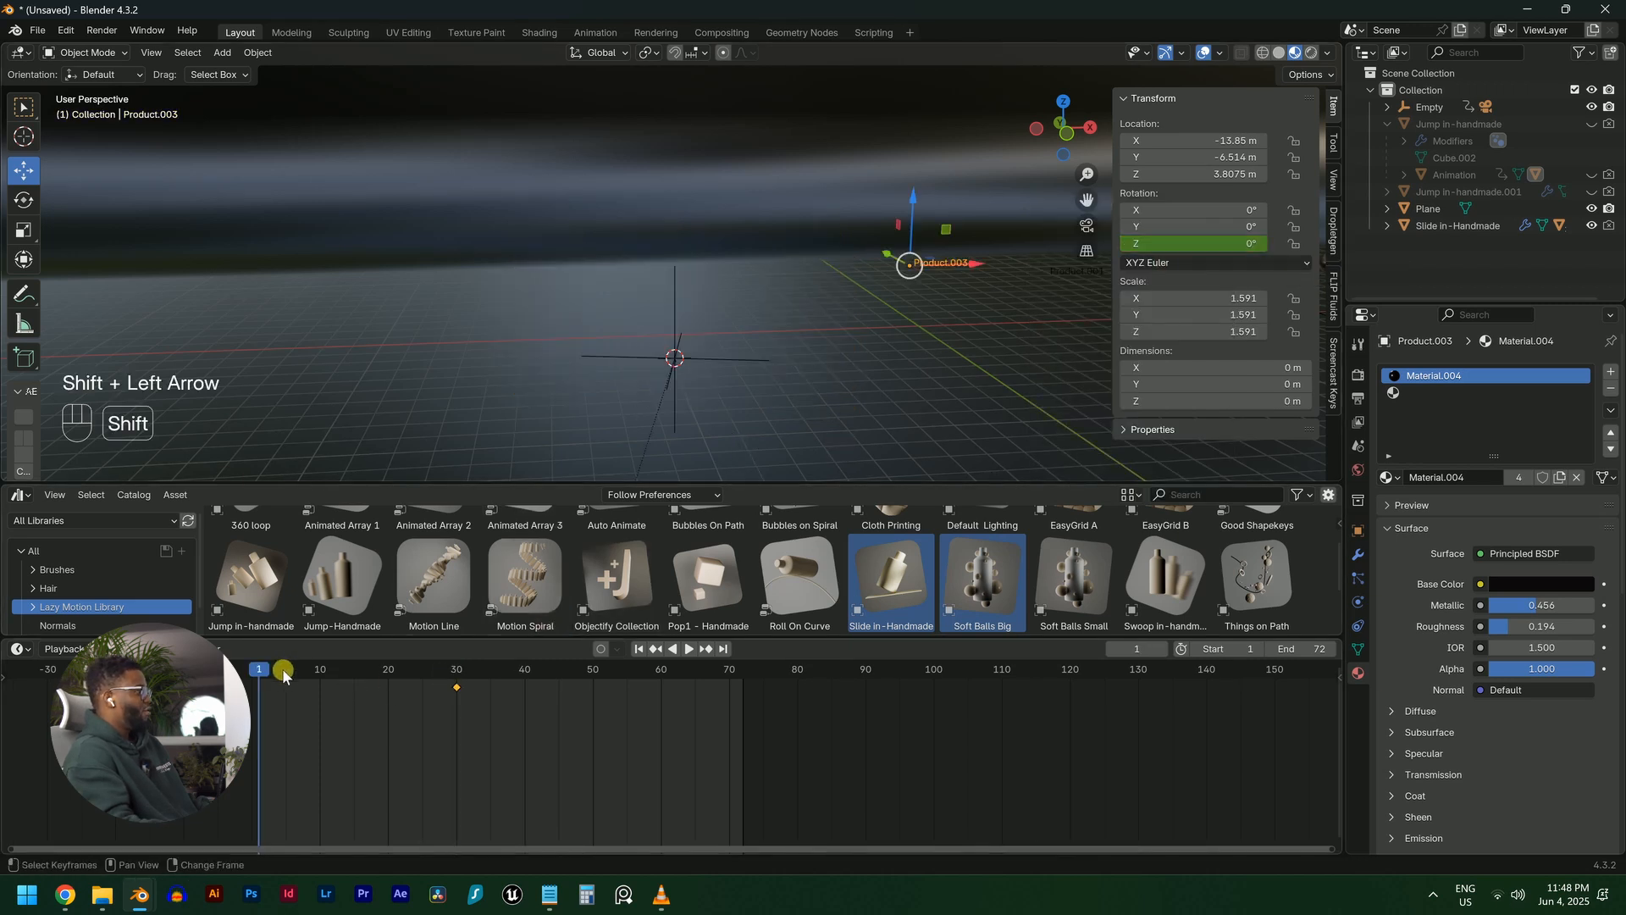
click(1252, 243)
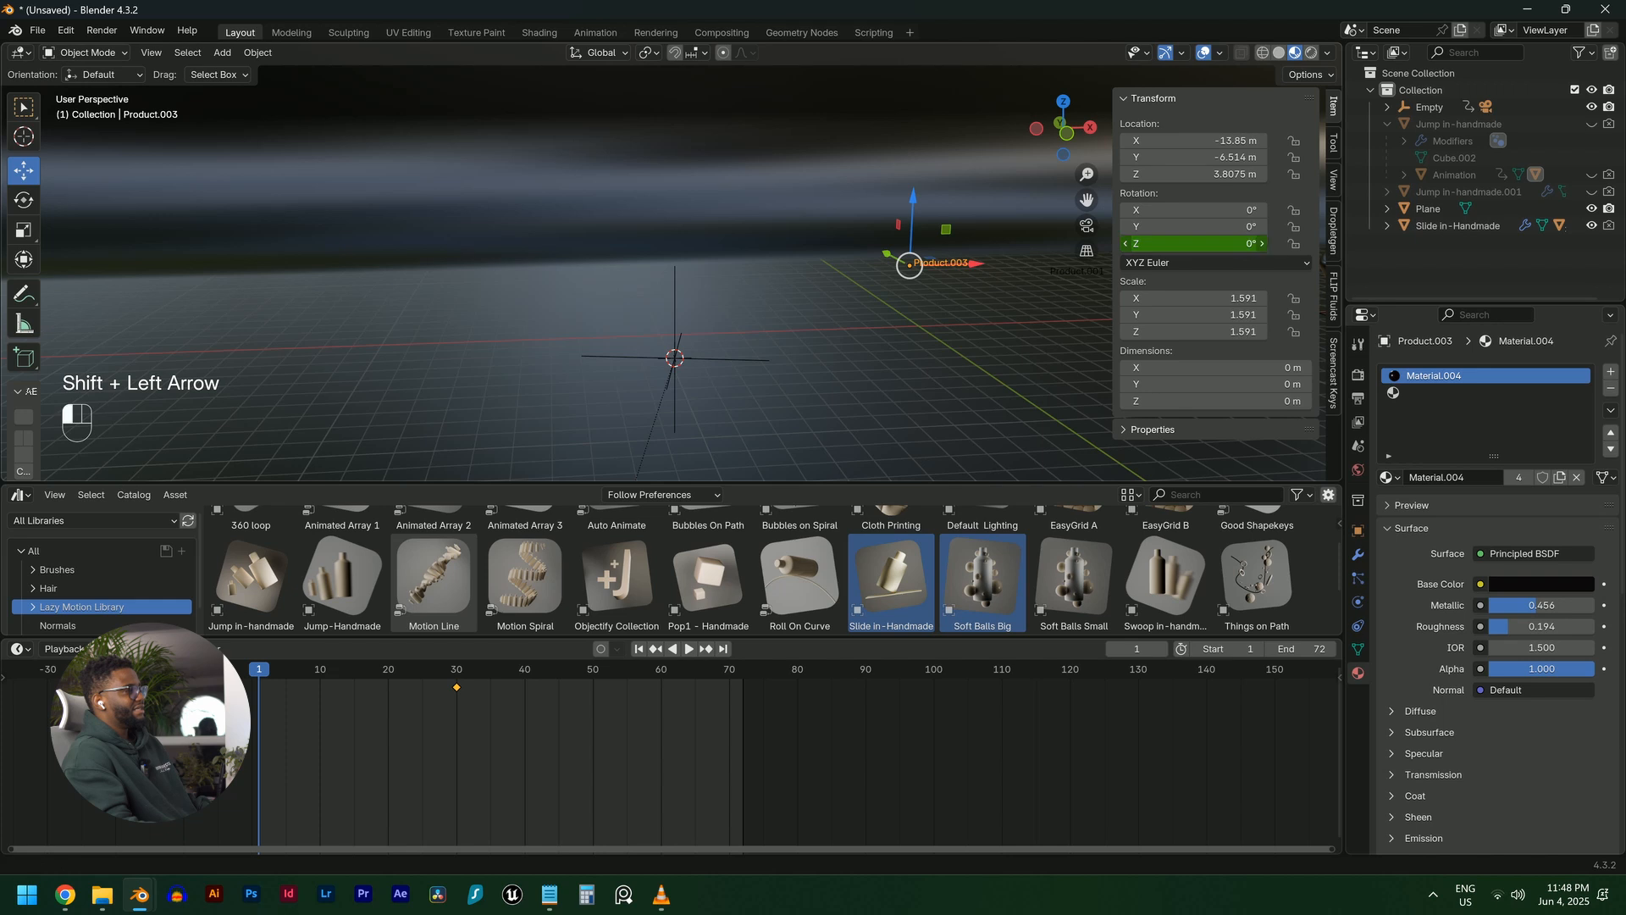
text(90)
key(Return)
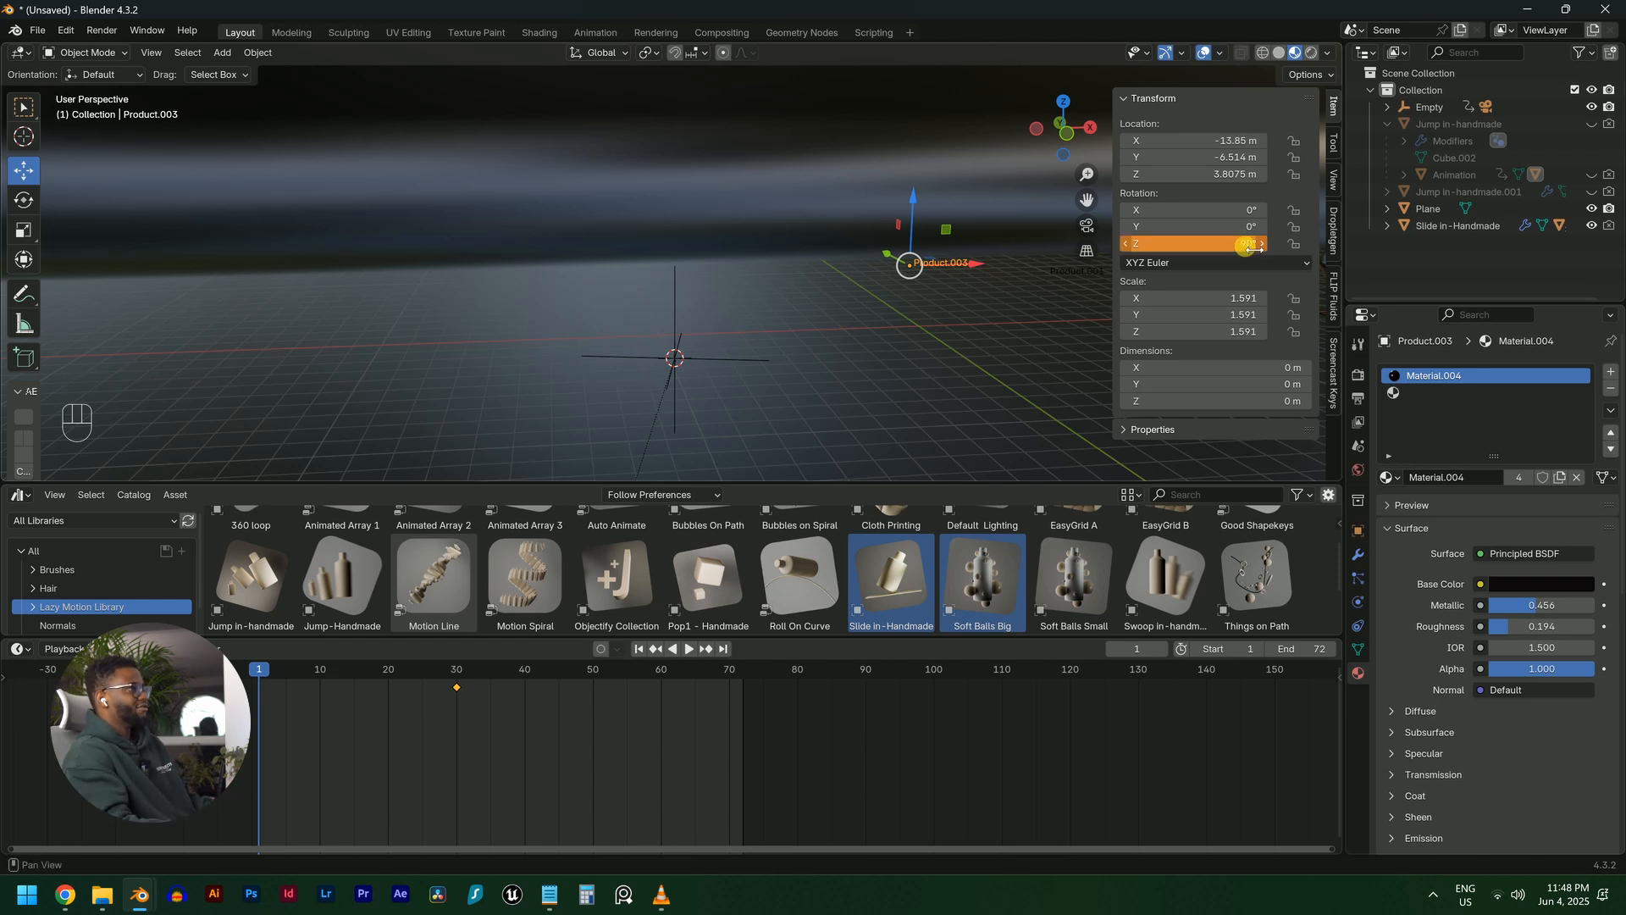
right_click(1252, 245)
click(1236, 242)
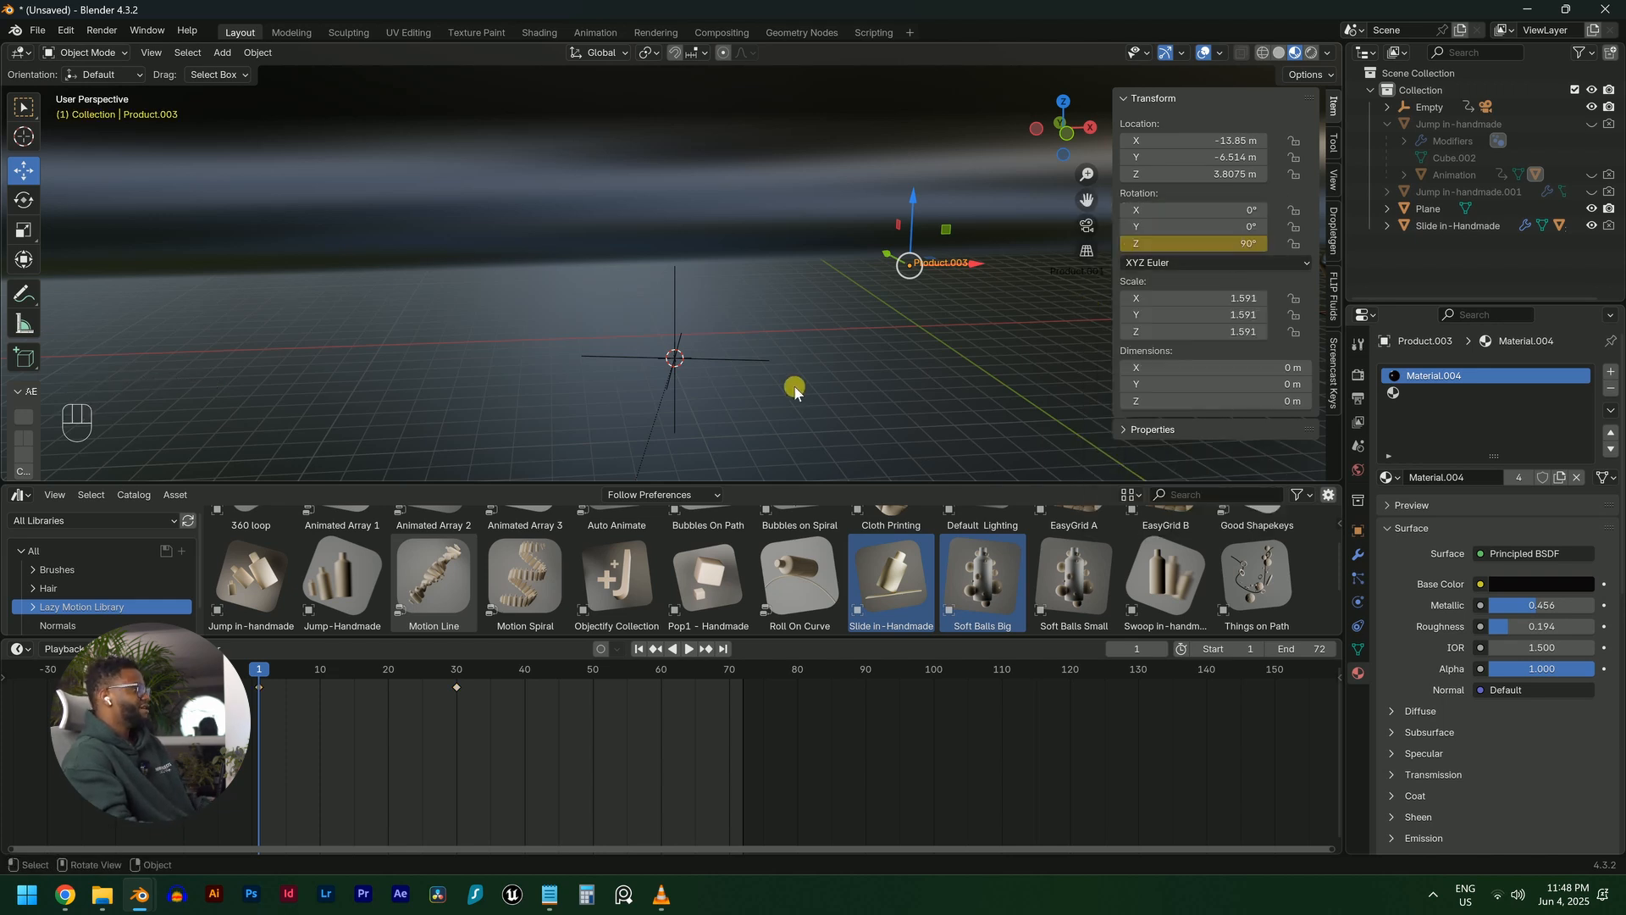
Play the left bottle's spin in the free view and again from the start through the camera
key(space)
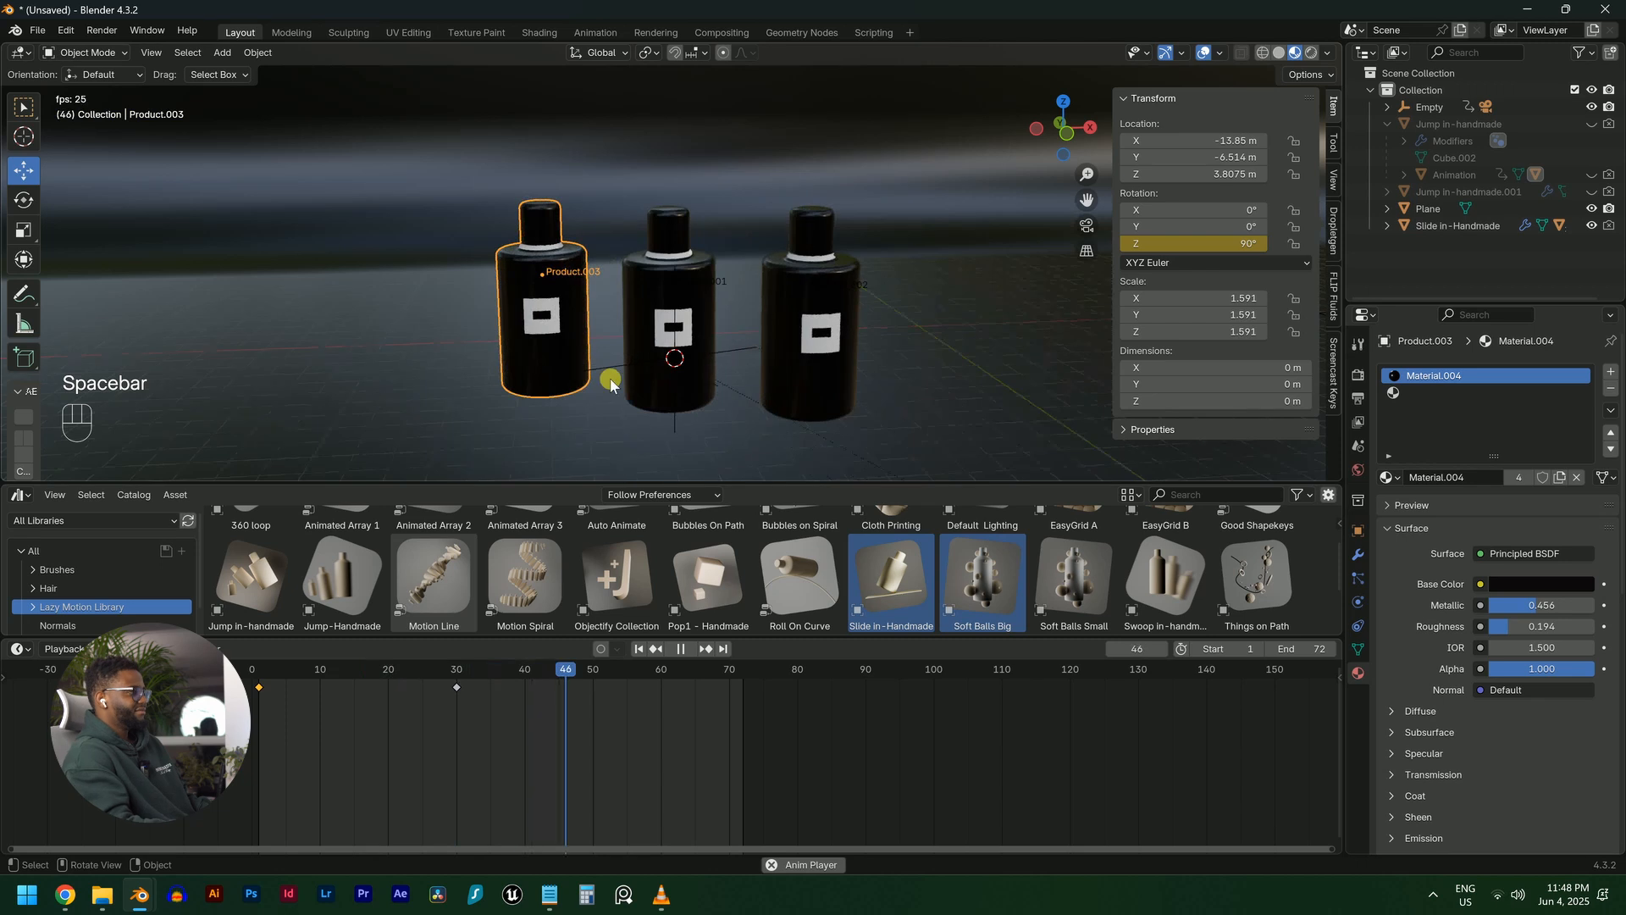
key(shift+Left)
key(KP_0)
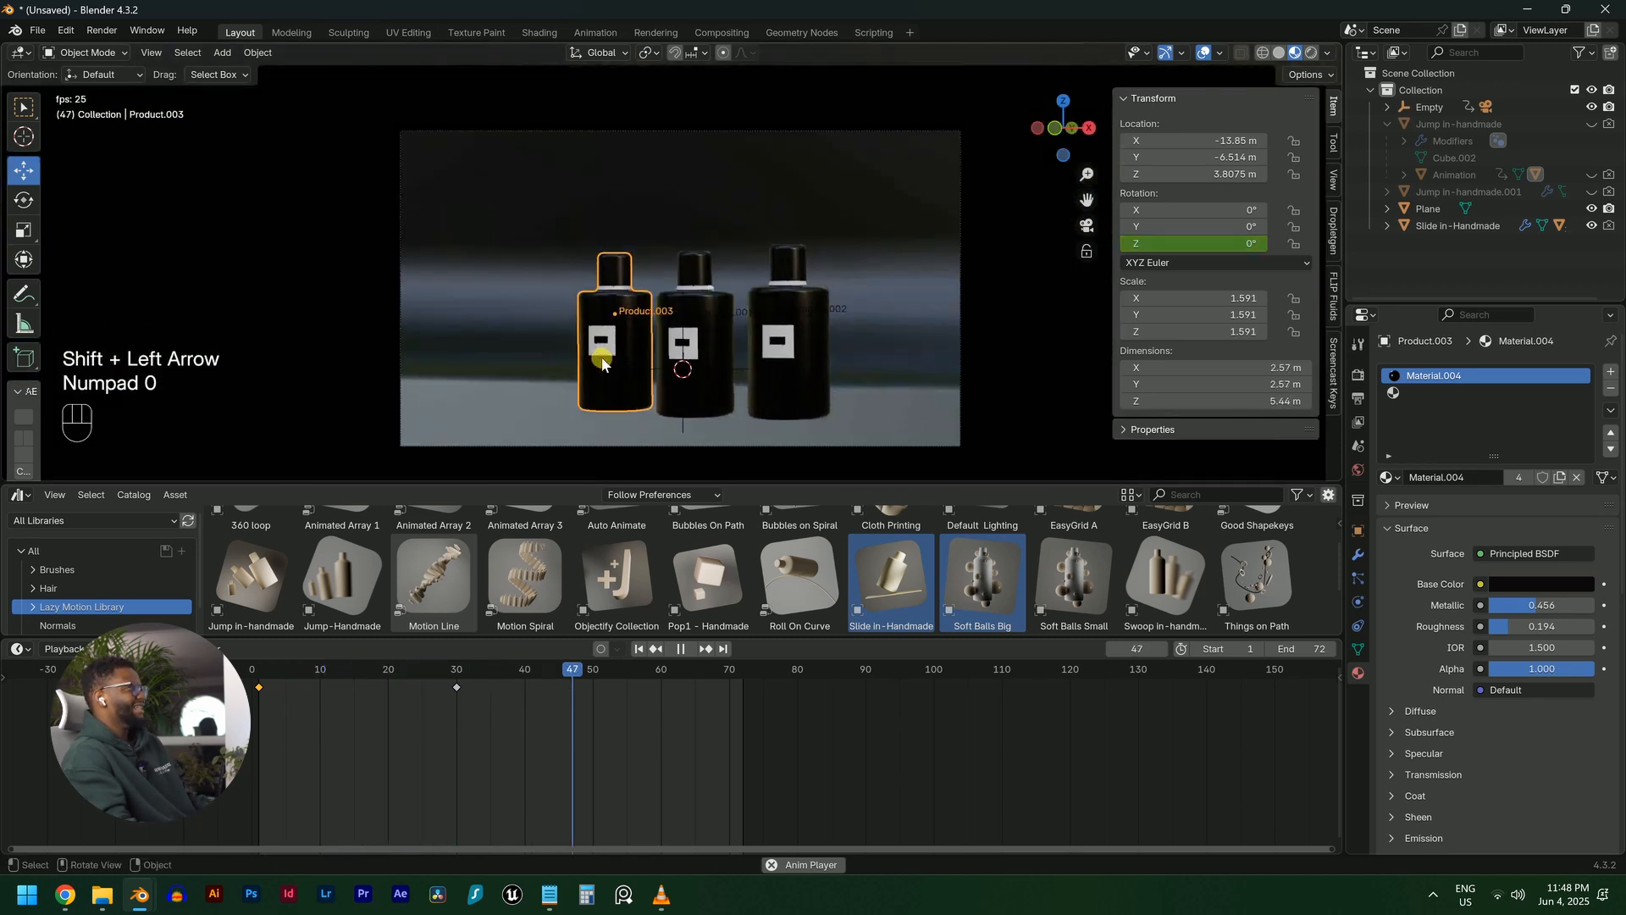
key(space)
key(shift+Left)
key(space)
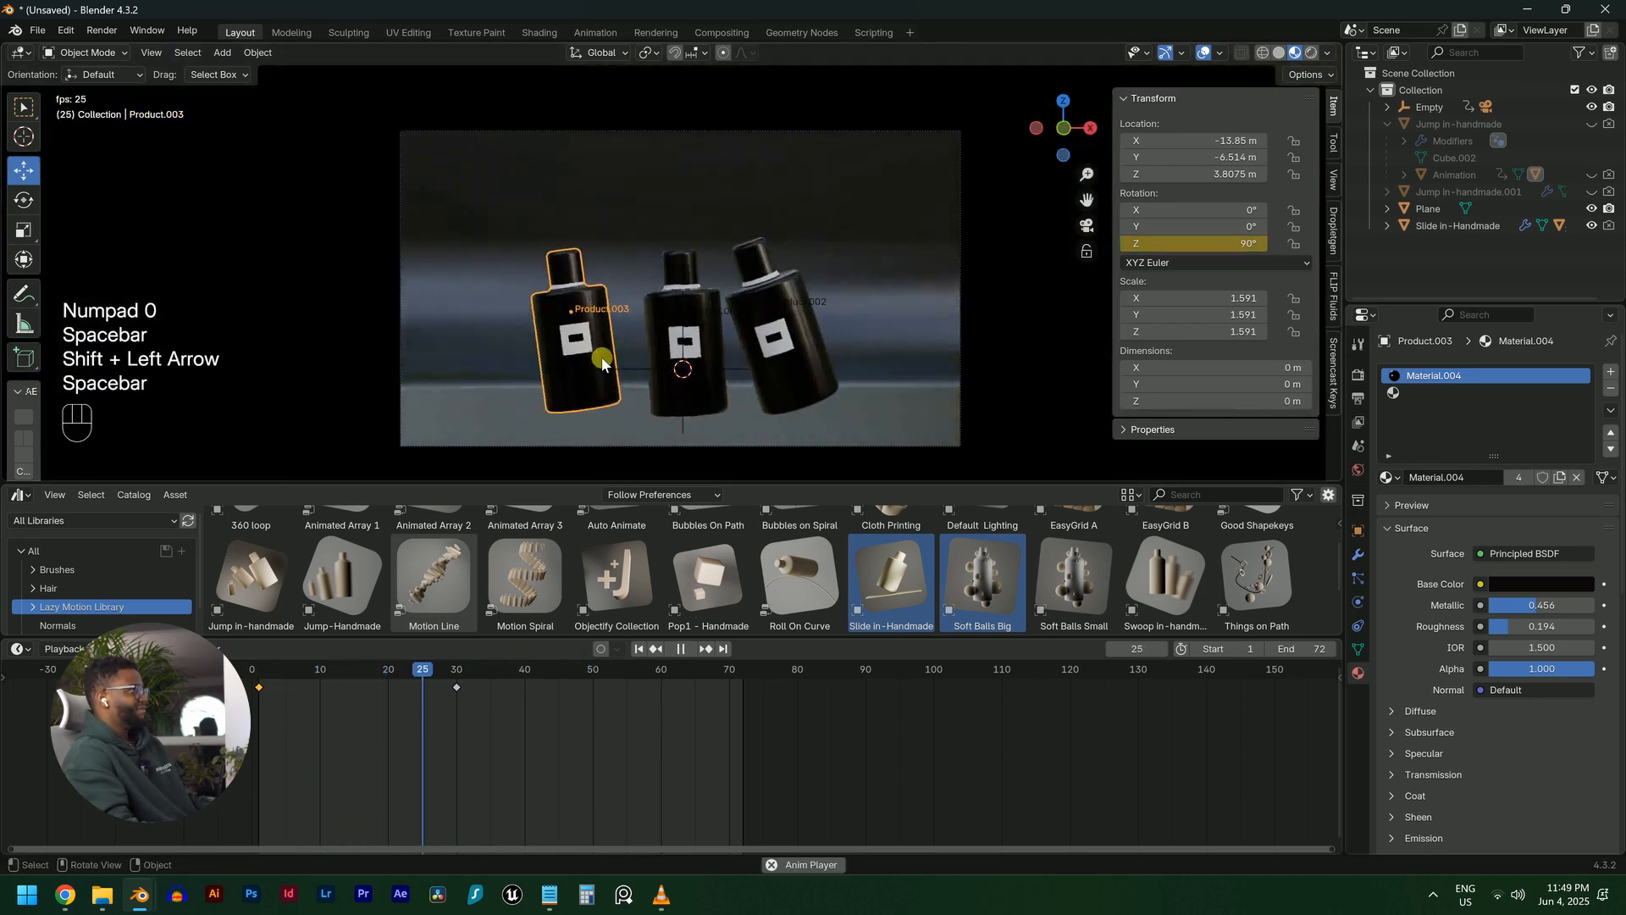
key(space)
Insert a single keyframe for the middle bottle's Z rotation of 0° at frame 35
click(673, 339)
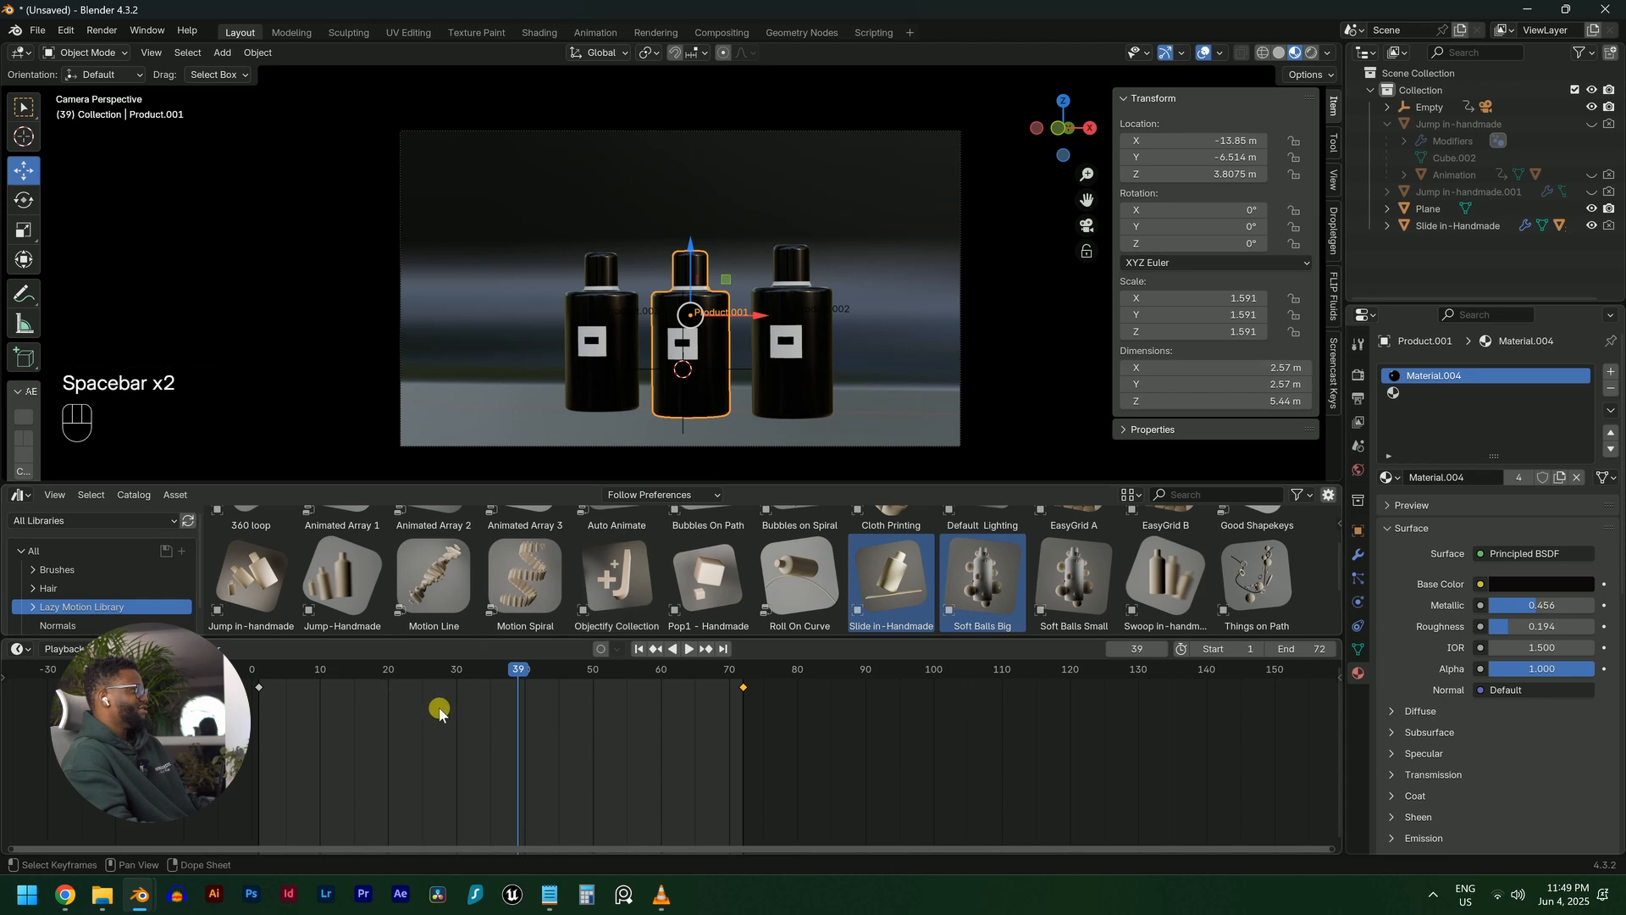
click(291, 675)
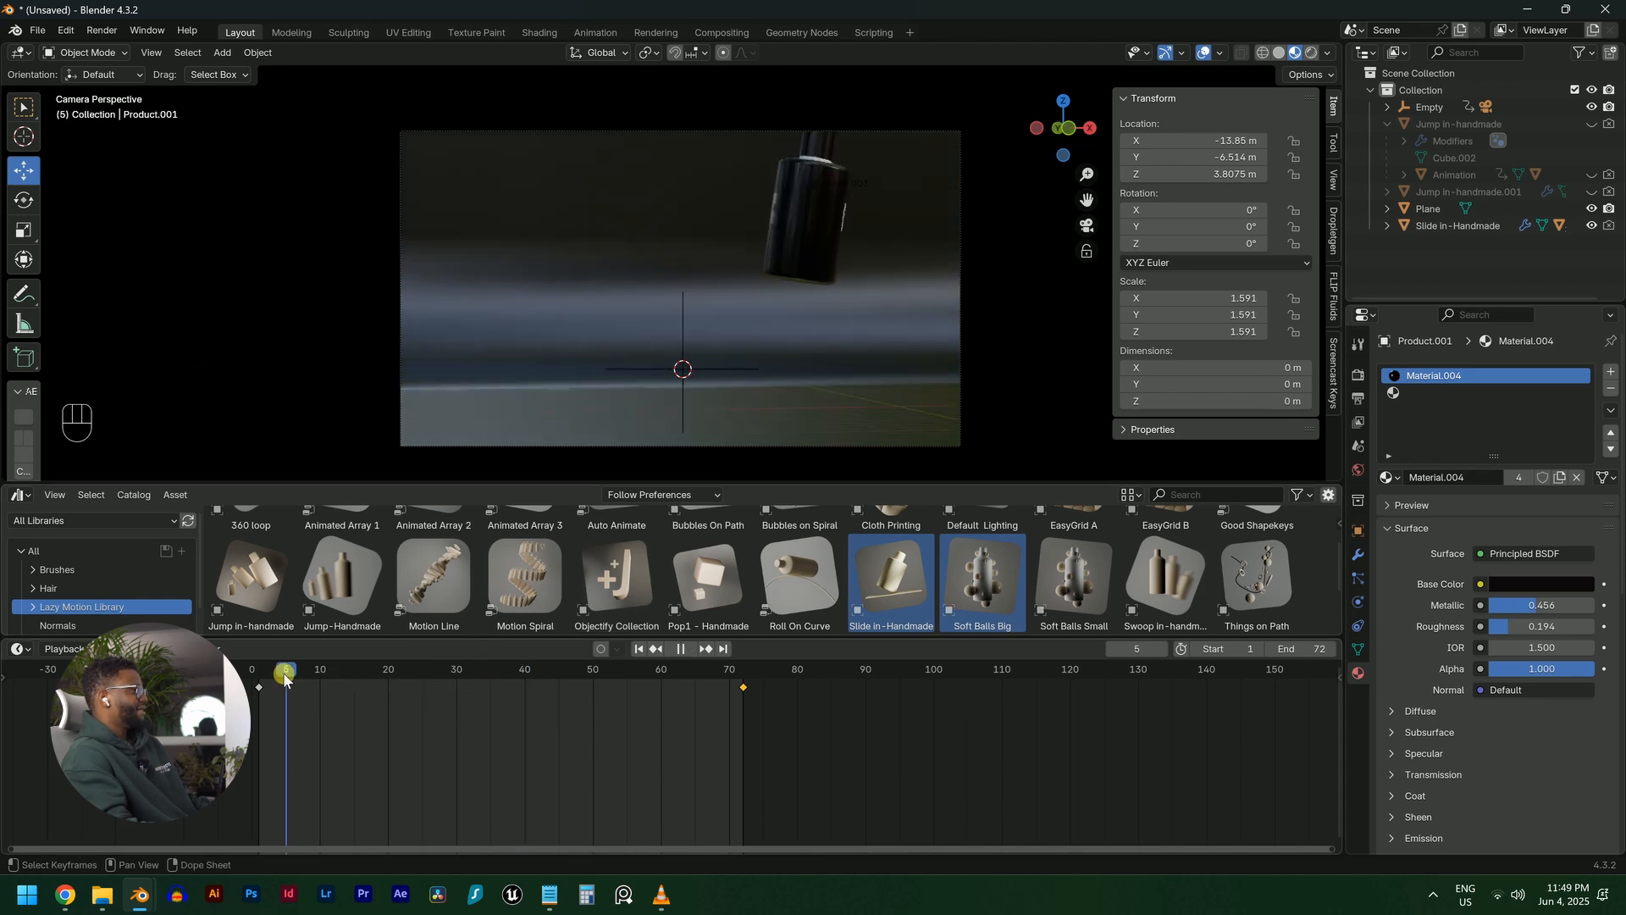
drag(483, 678, 491, 678)
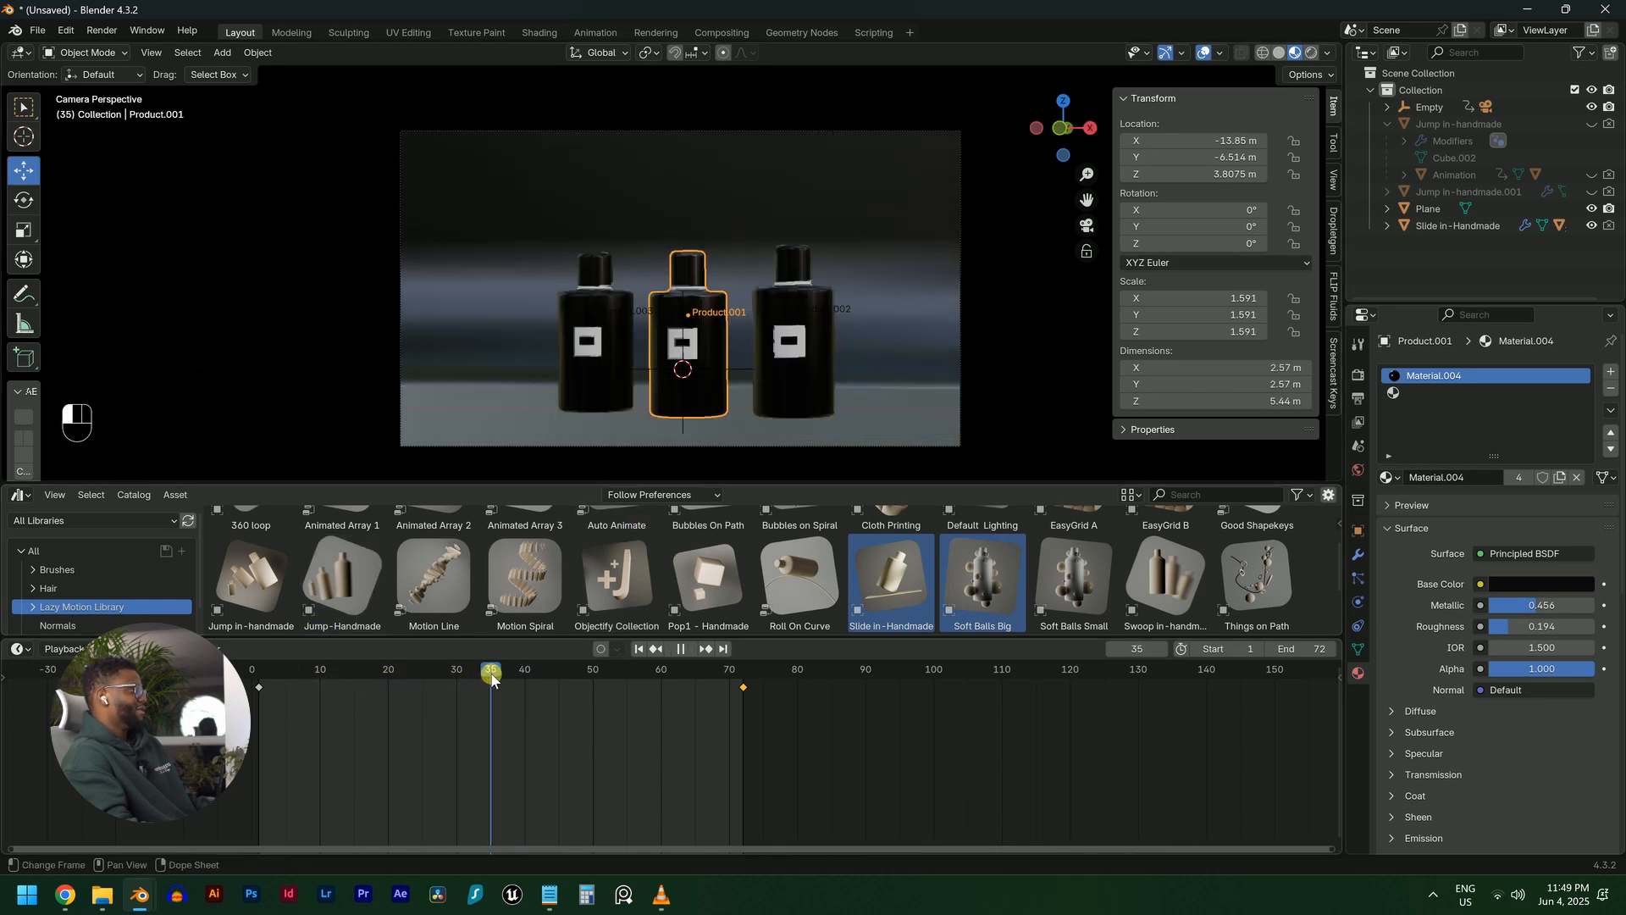
right_click(1220, 243)
click(1223, 246)
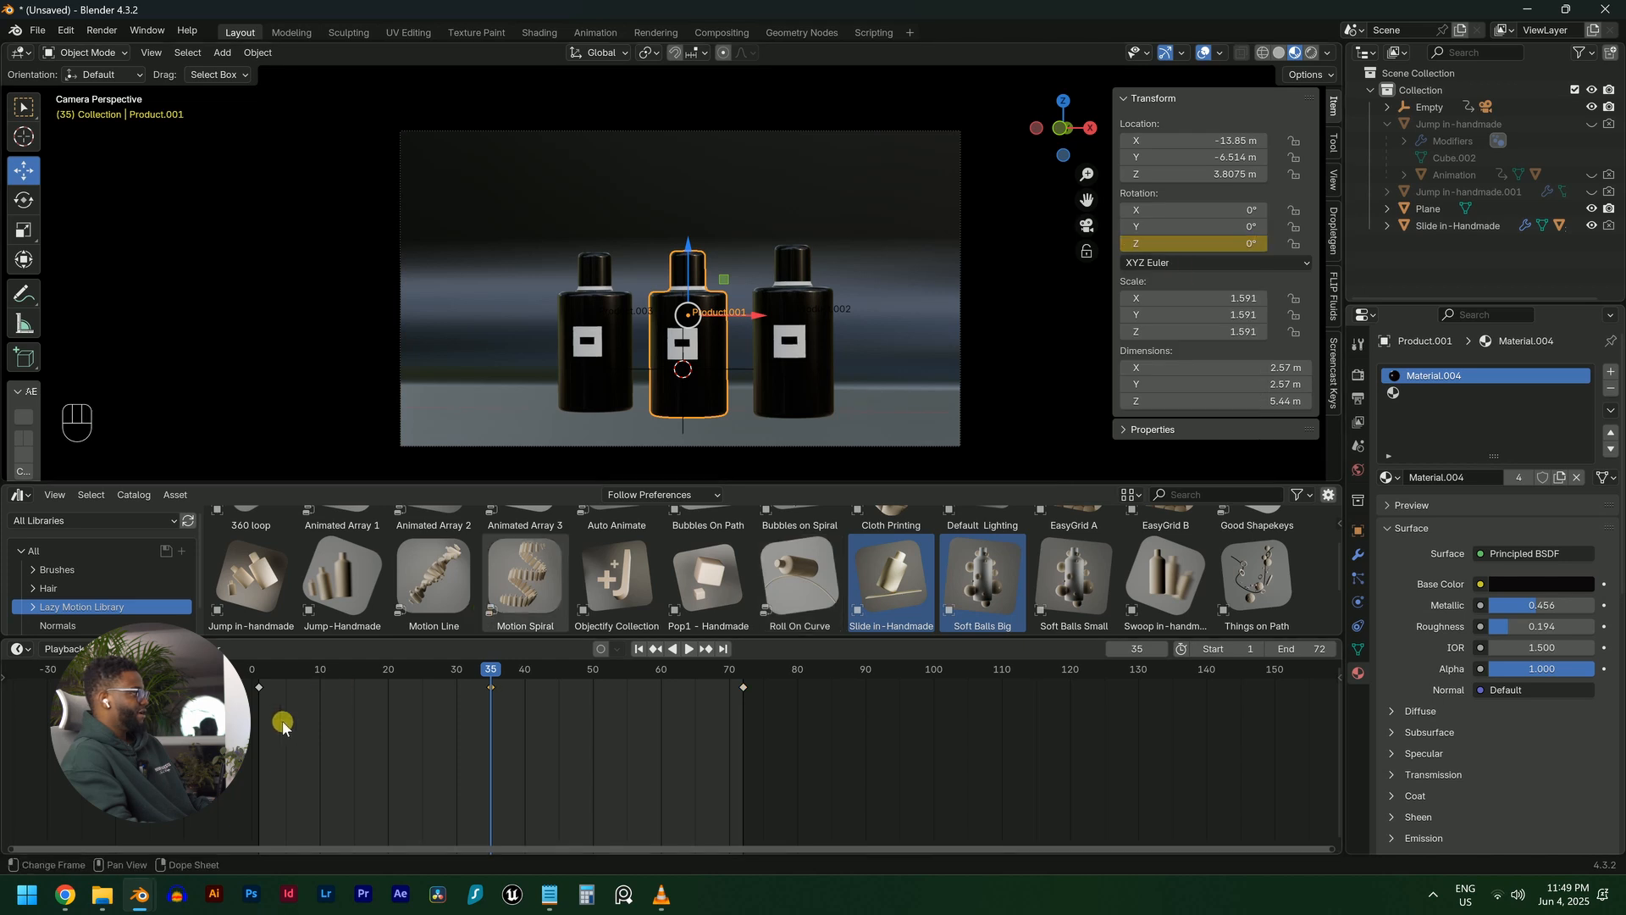
At frame 5, set the middle bottle's Z rotation to 90°, keyframe it, and play the animation from the start
click(288, 675)
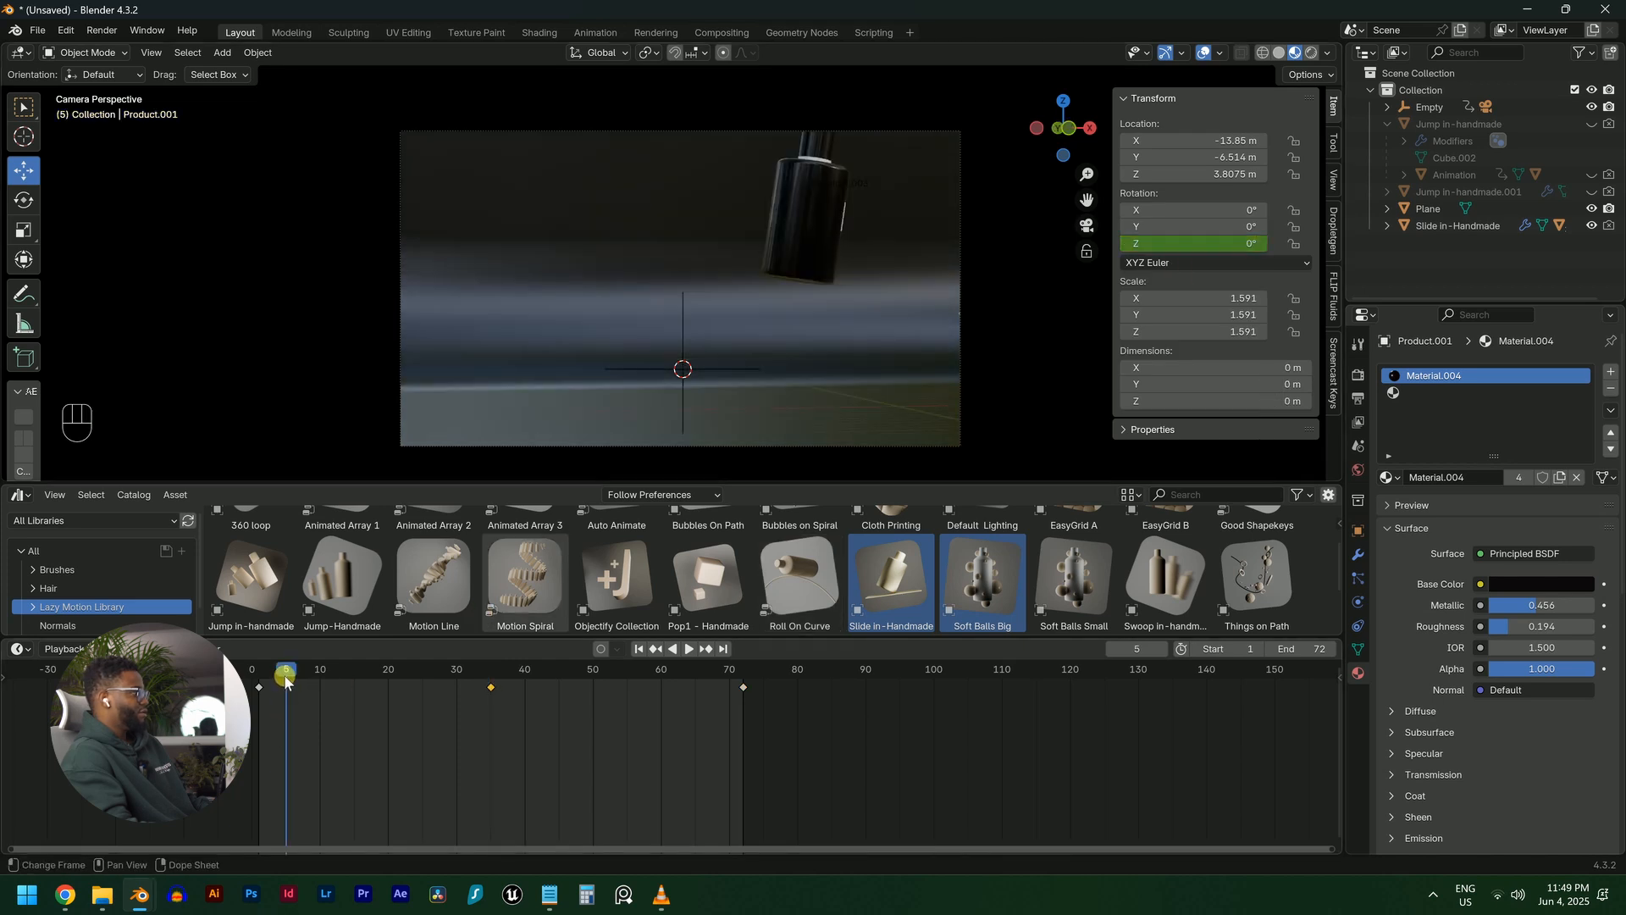
click(1228, 247)
text(90)
key(Return)
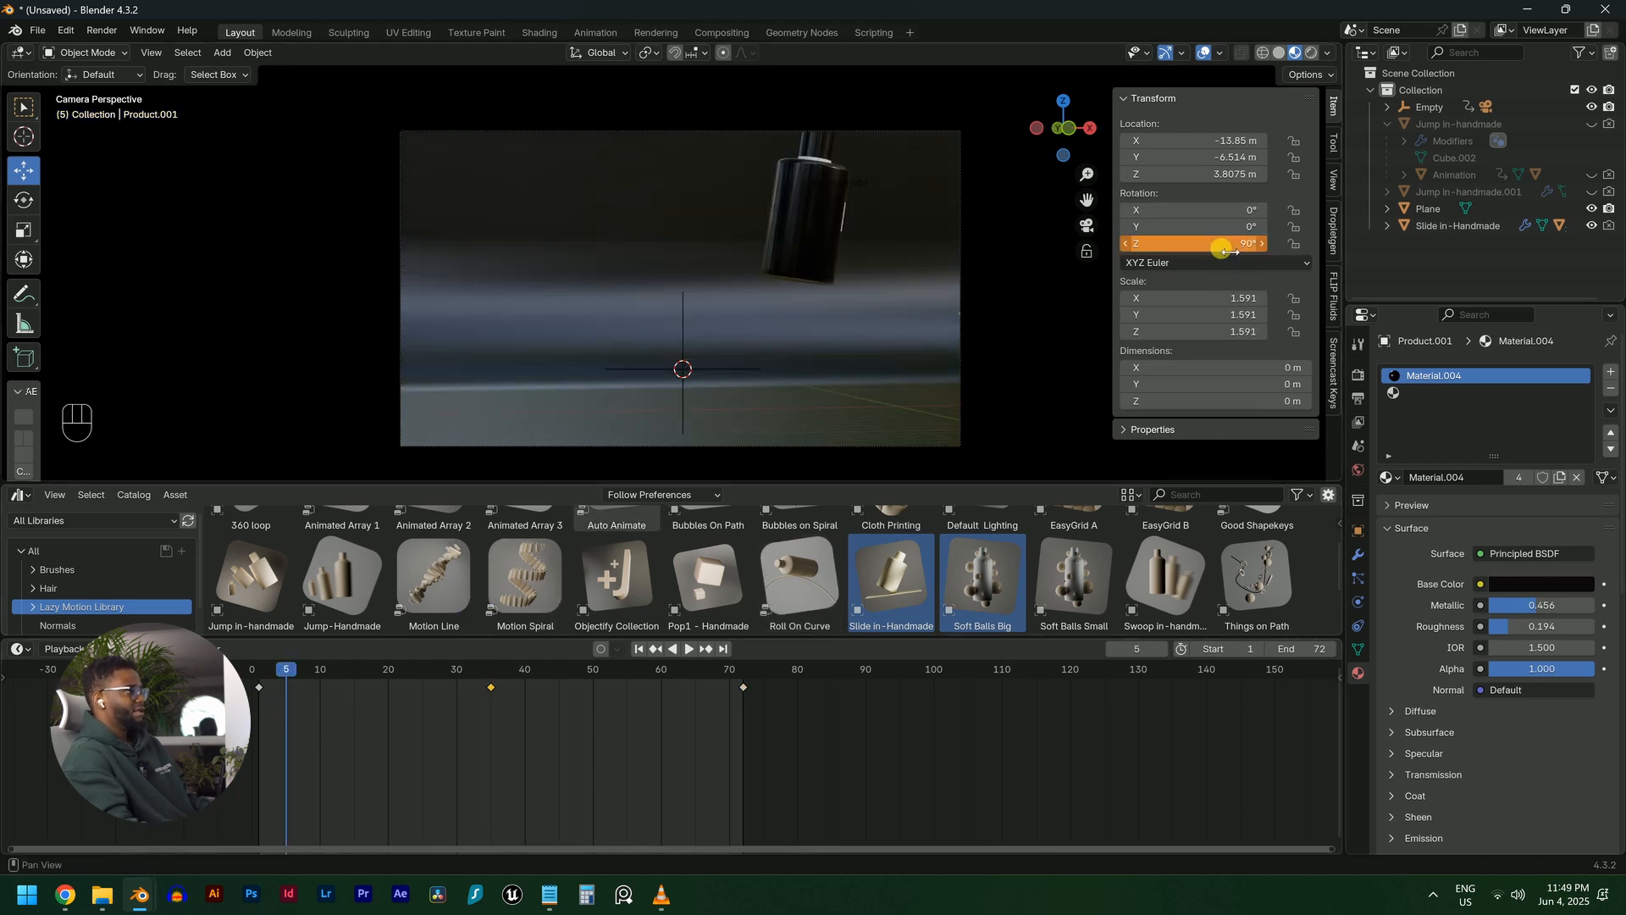
right_click(1220, 243)
click(1222, 247)
key(shift+Left)
key(space)
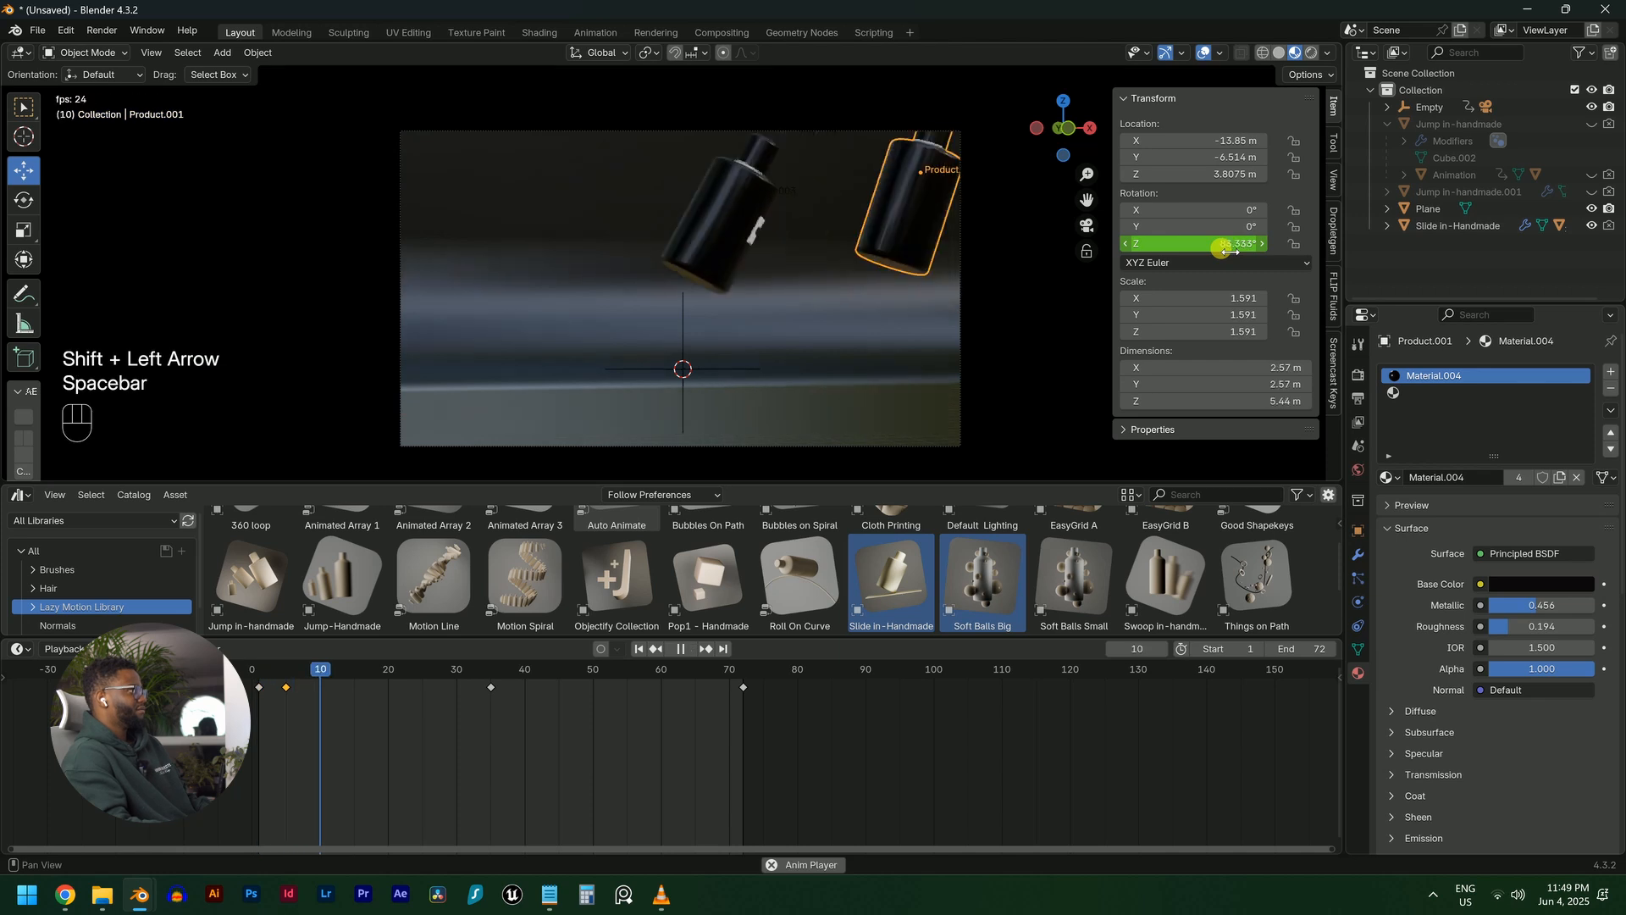
key(space)
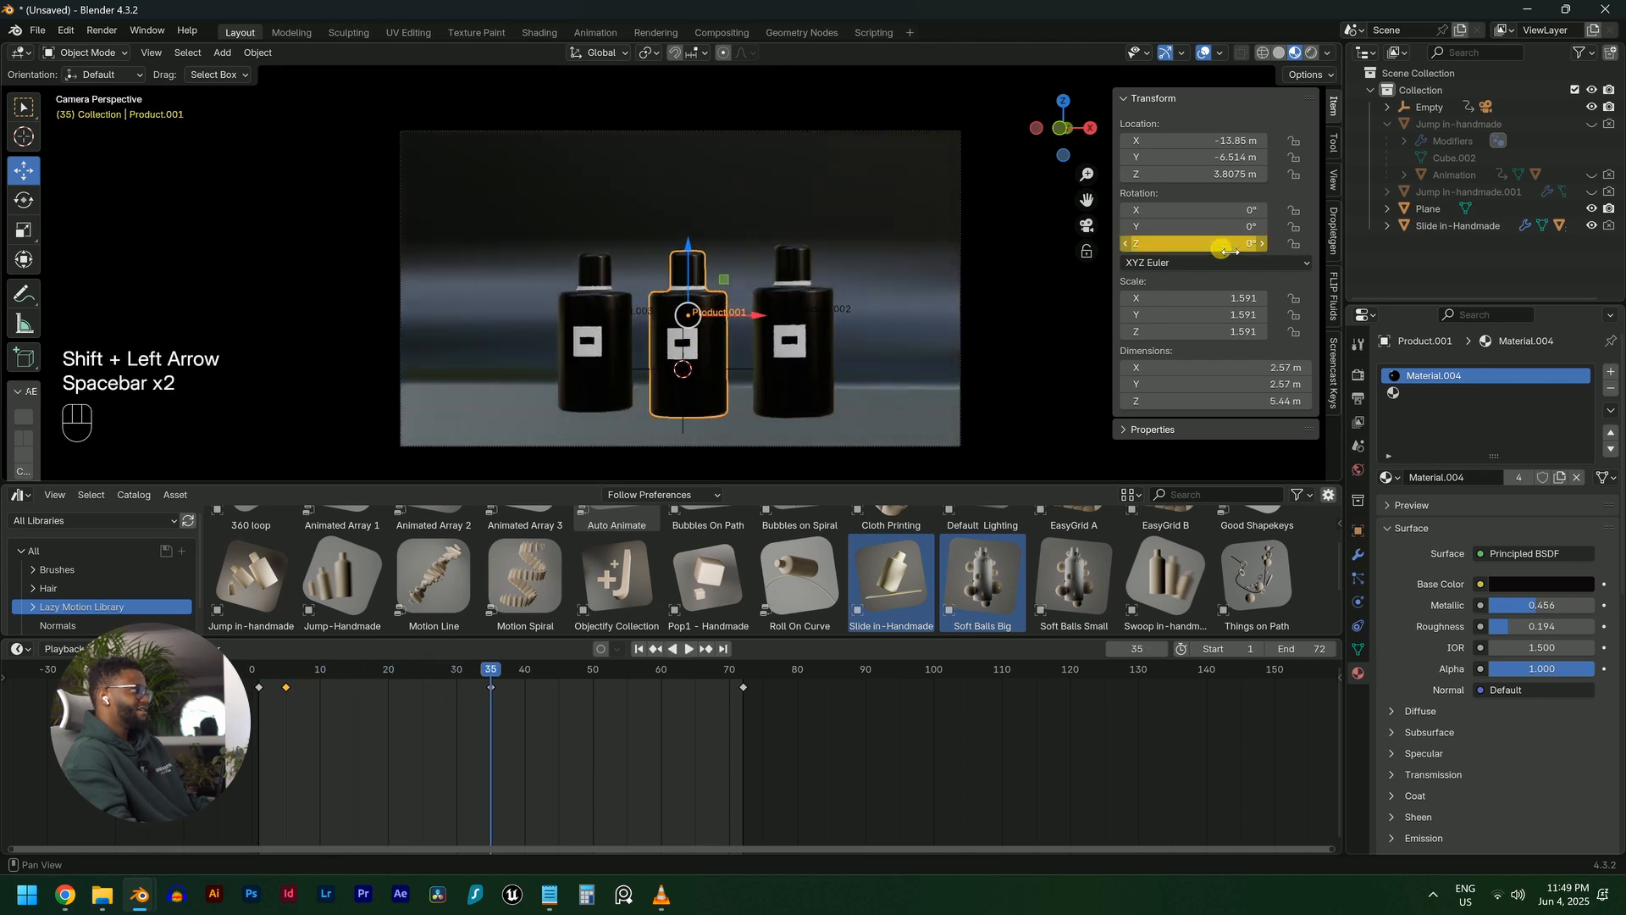
Insert a single keyframe for the right bottle's Z rotation of 0° at frame 40
click(815, 387)
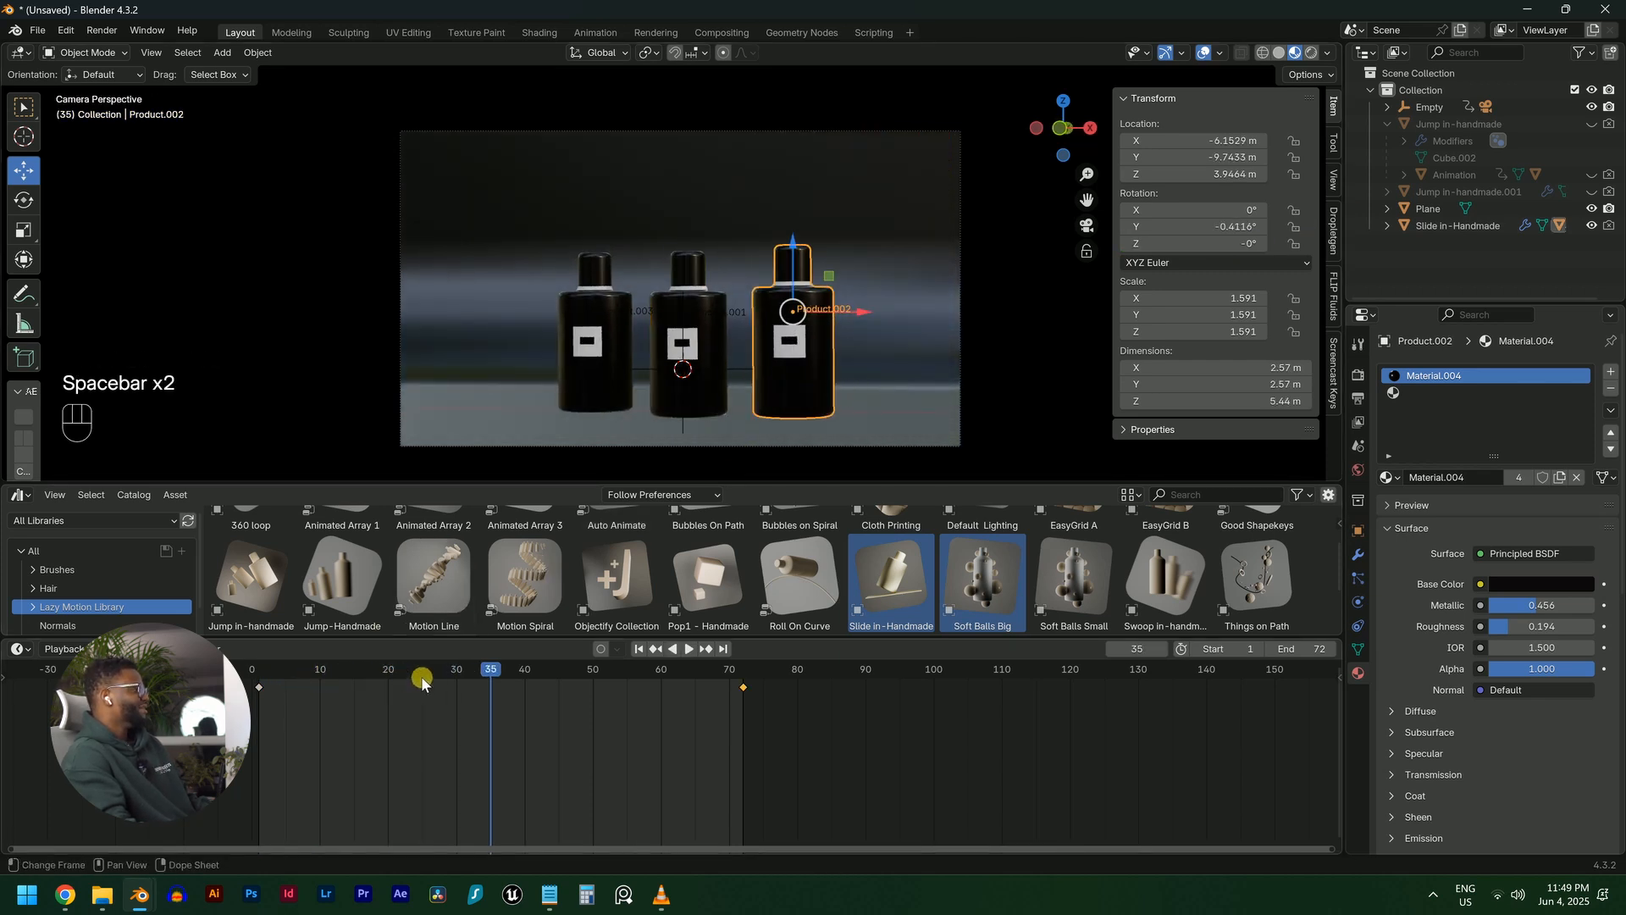
click(525, 666)
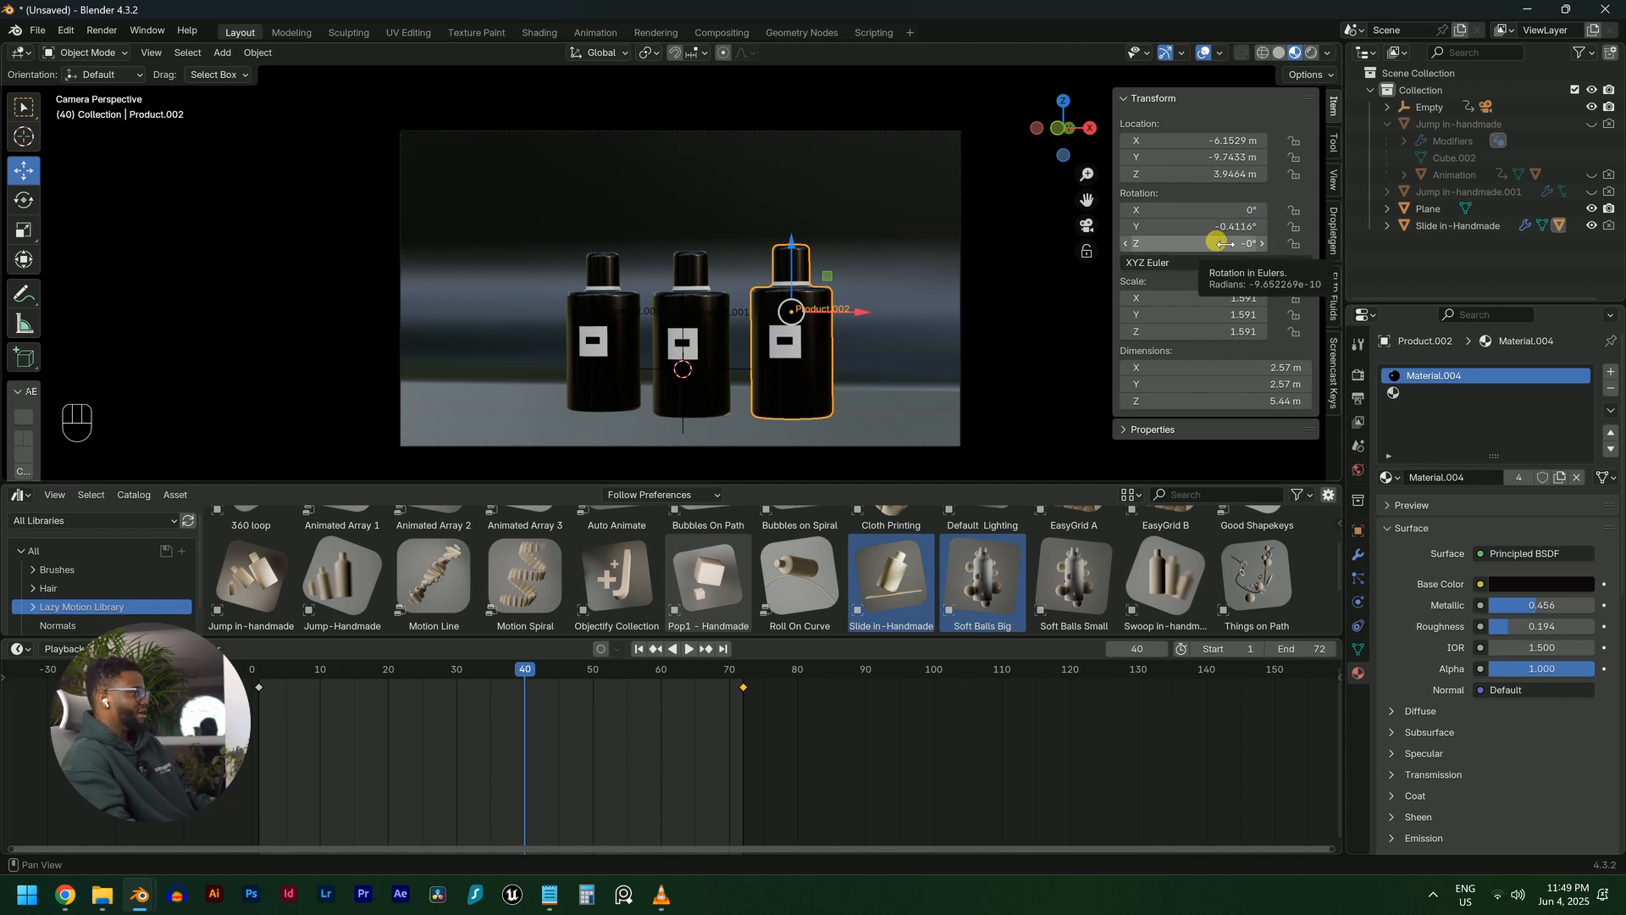
right_click(1216, 243)
click(1216, 238)
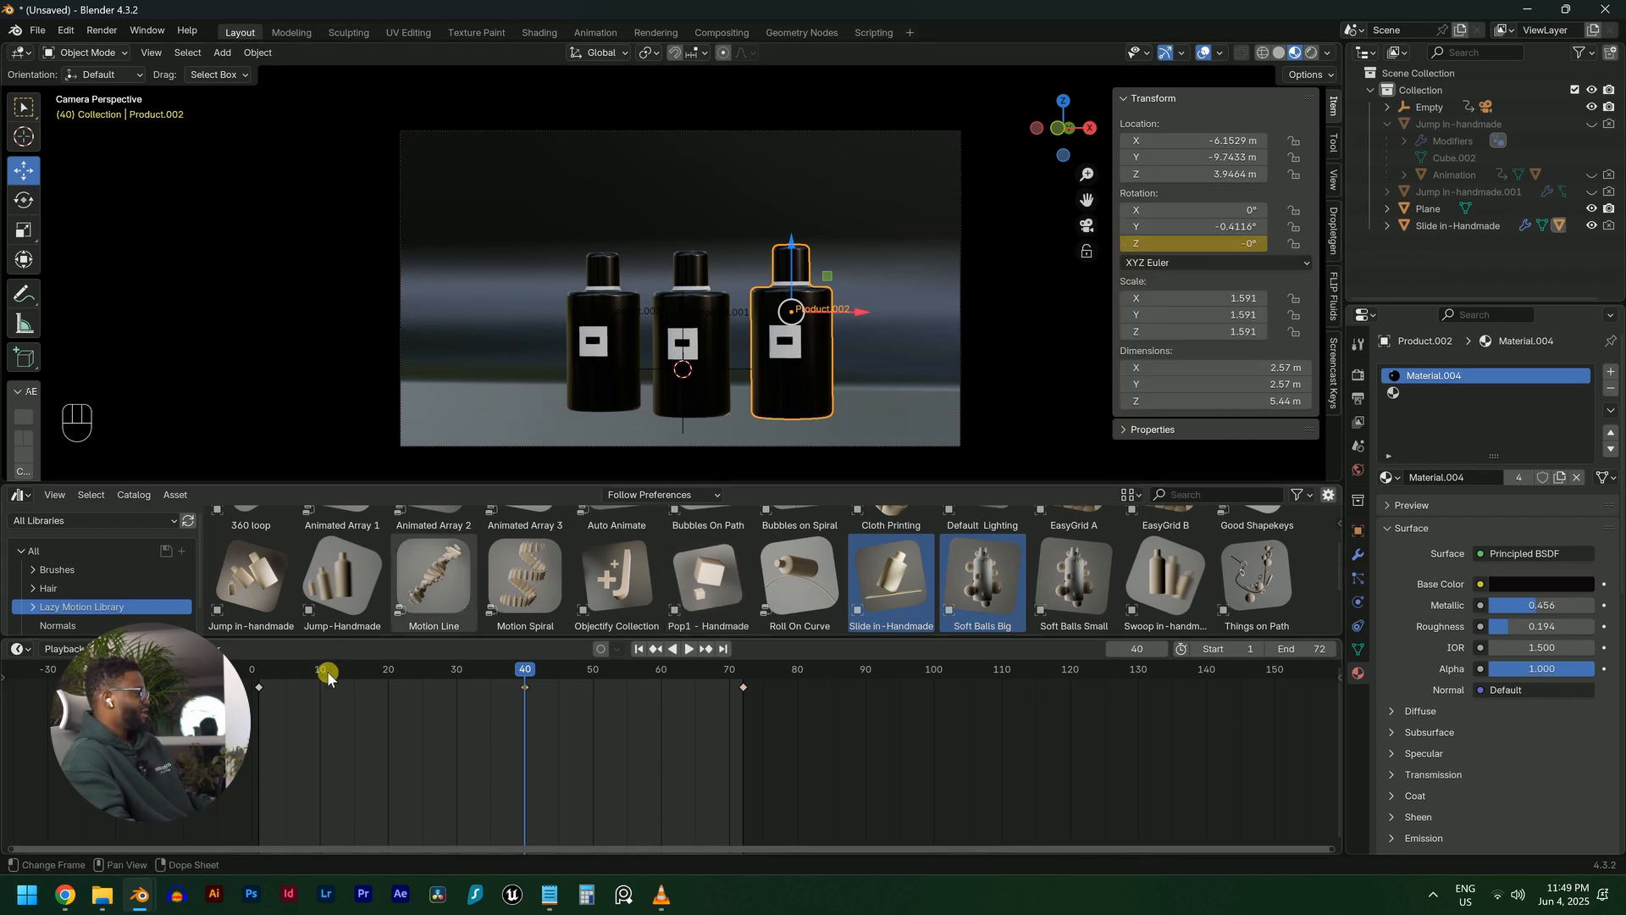
At frame 10, set the right bottle's Z rotation to 90°, keyframe it, and play the animation with nothing selected
click(323, 670)
click(1235, 246)
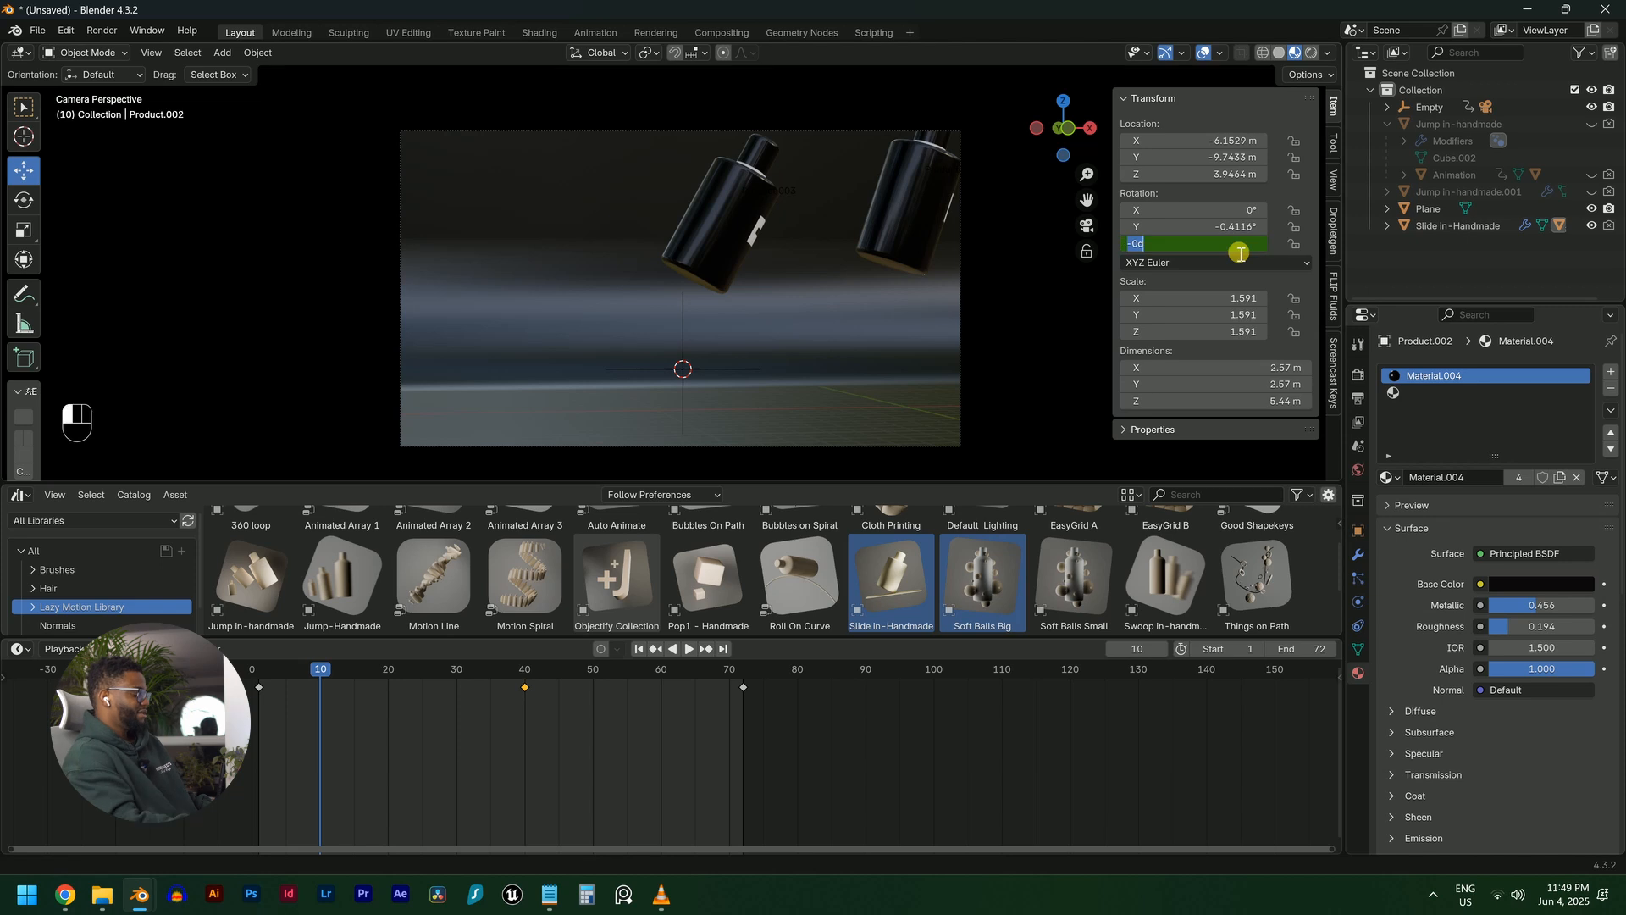
text(90)
key(Return)
right_click(1237, 245)
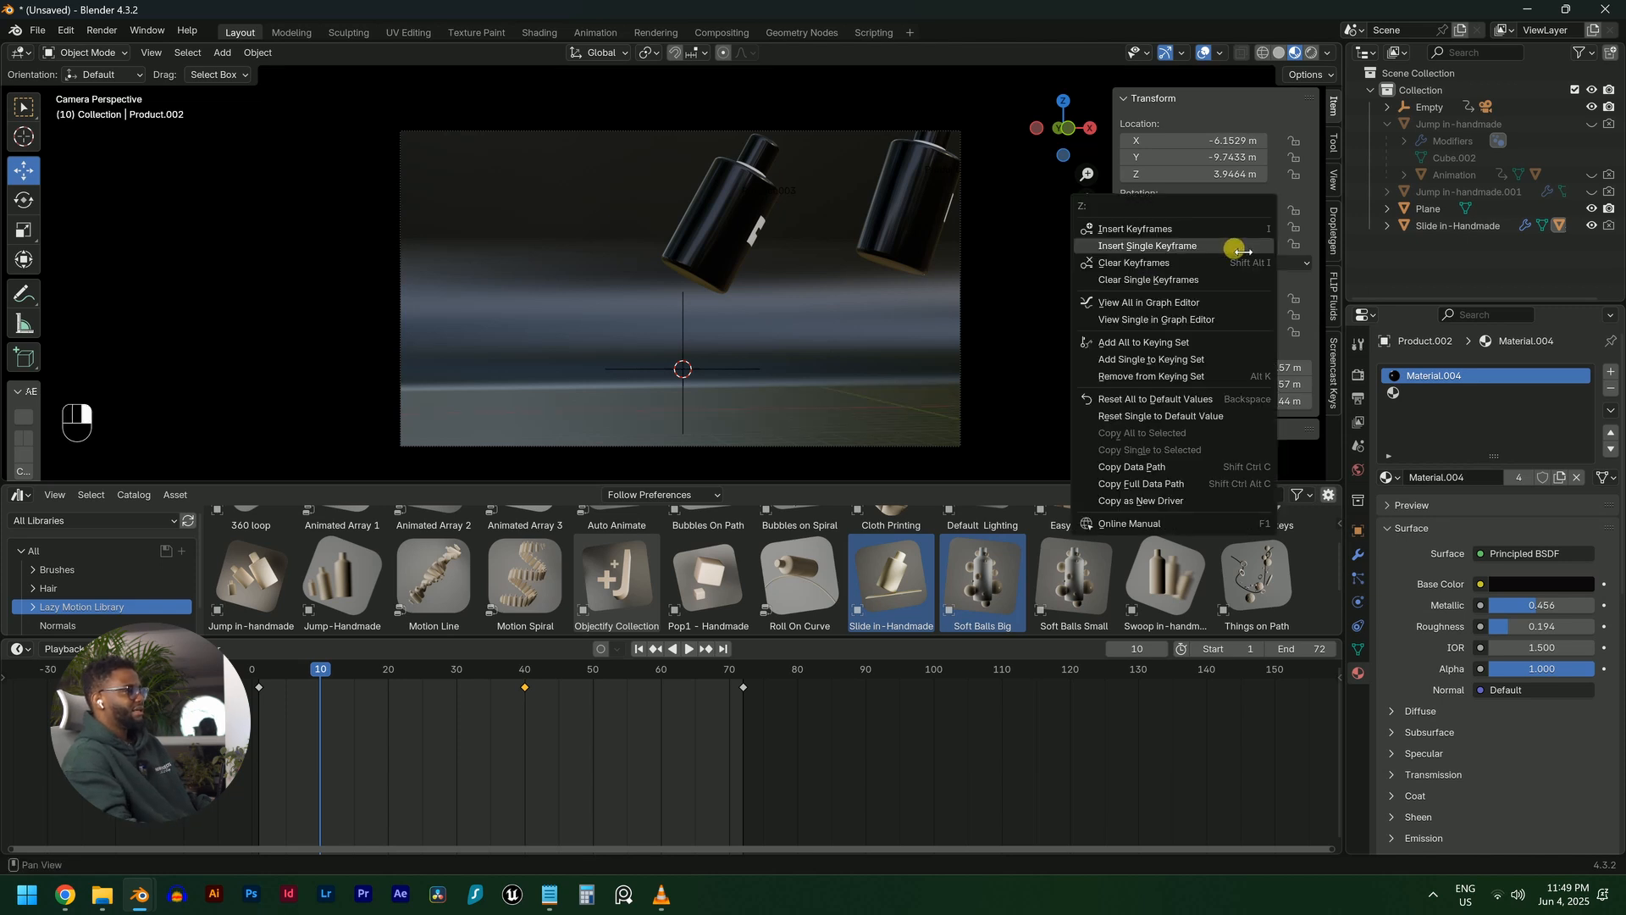
click(1185, 245)
key(shift+Left)
key(space)
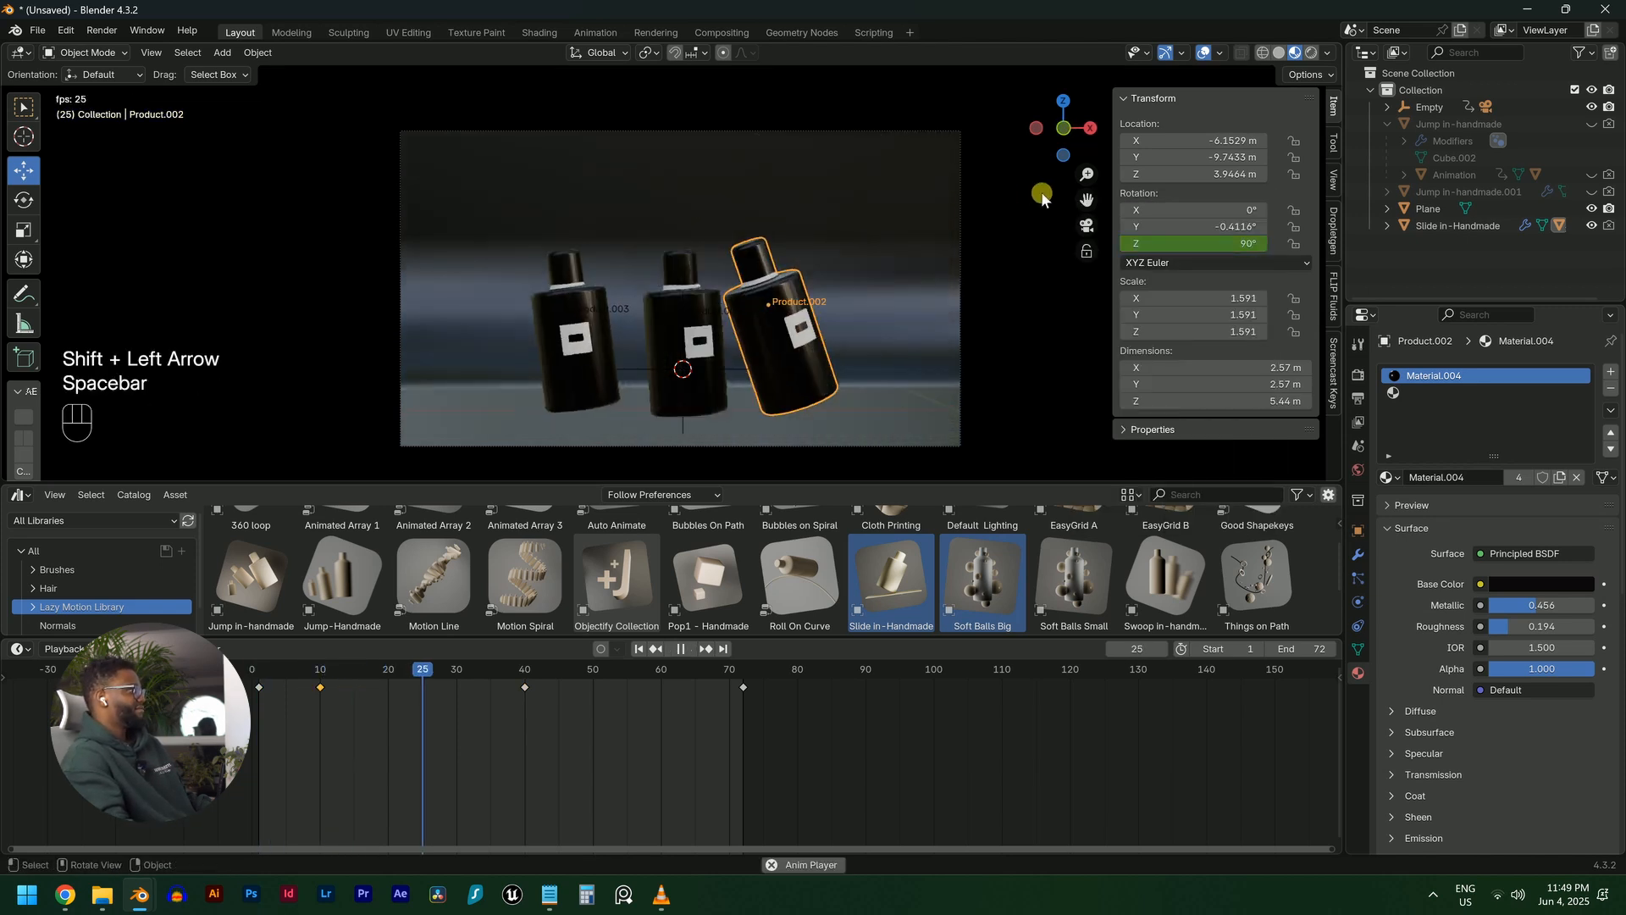
key(alt+a)
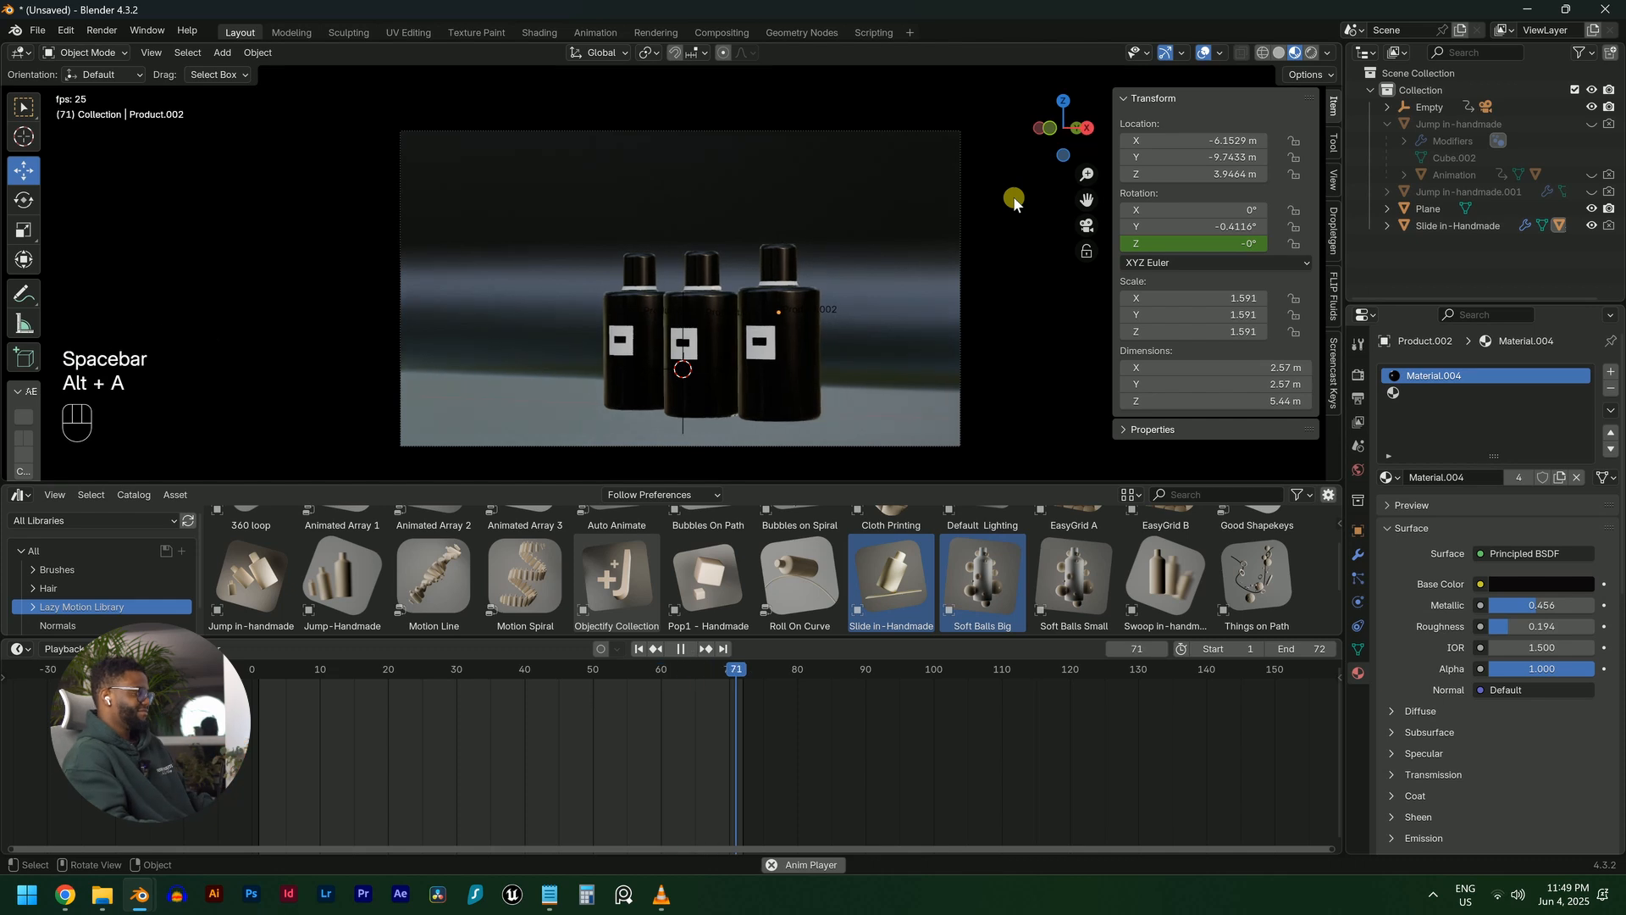
key(shift+Left)
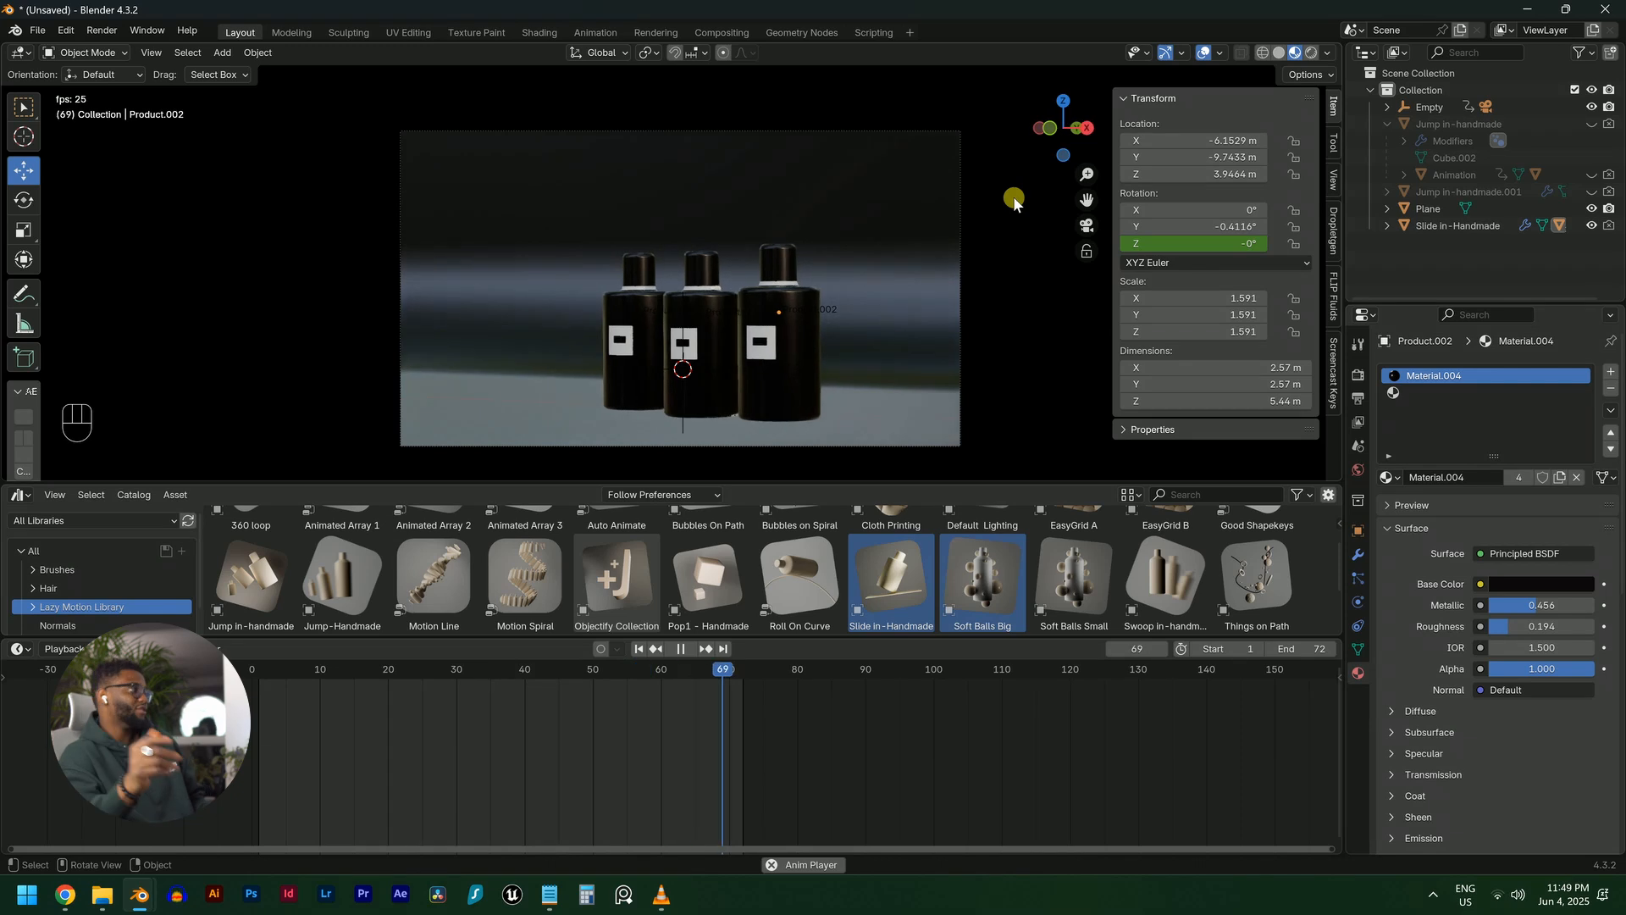
Stop playback, rename the existing collection as Shot1, and add a new collection named Shot2
key(Escape)
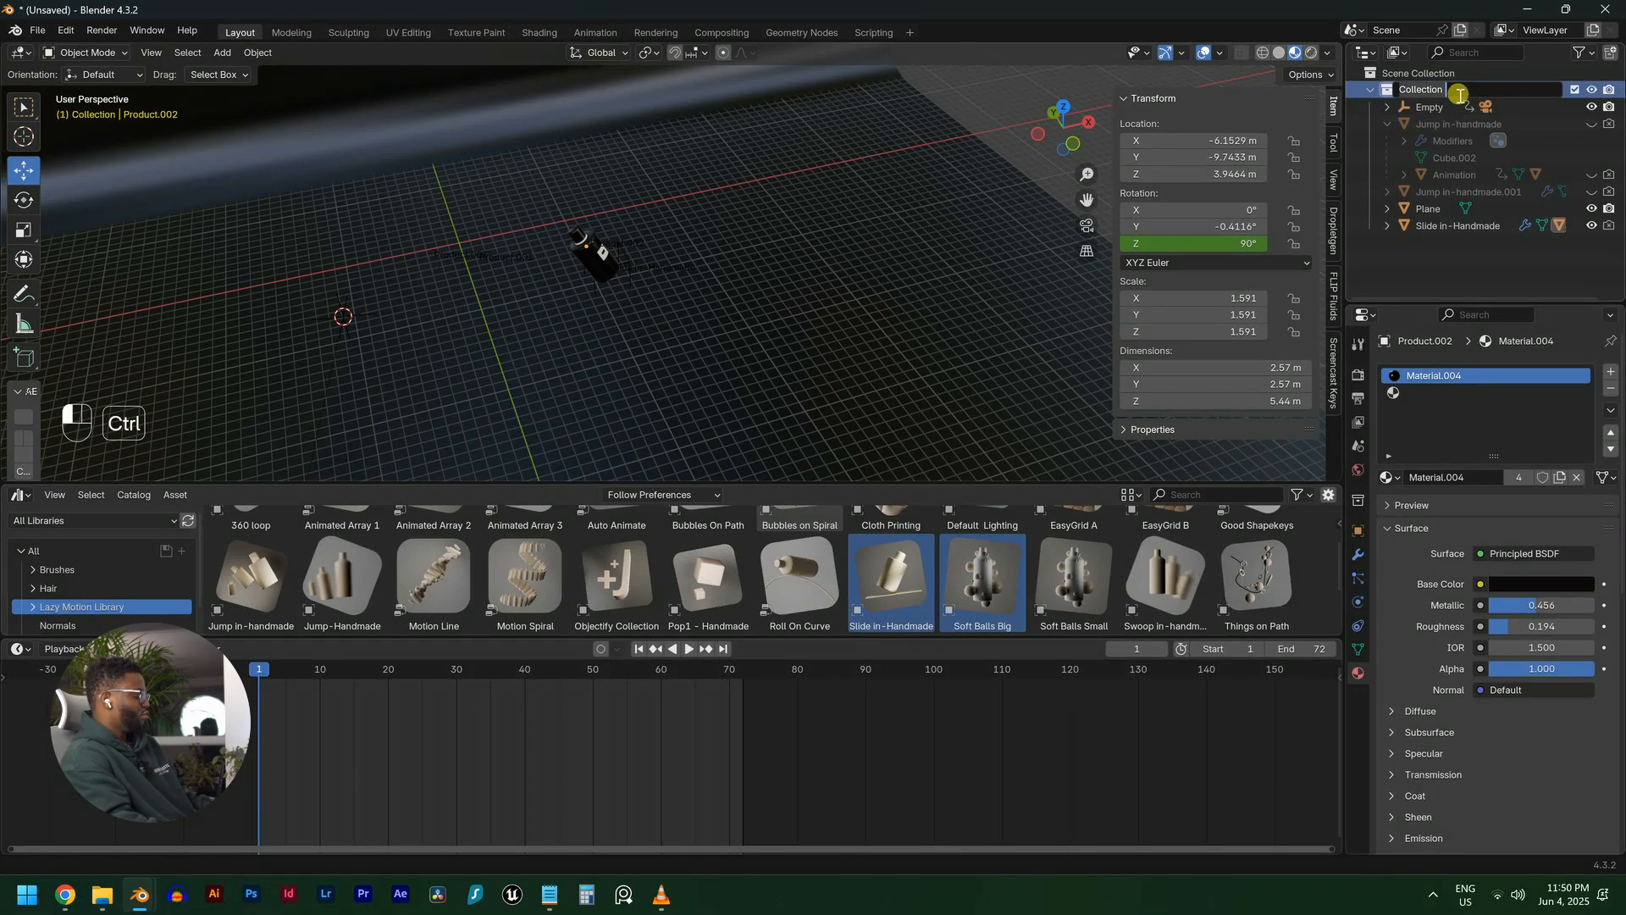
key(Return)
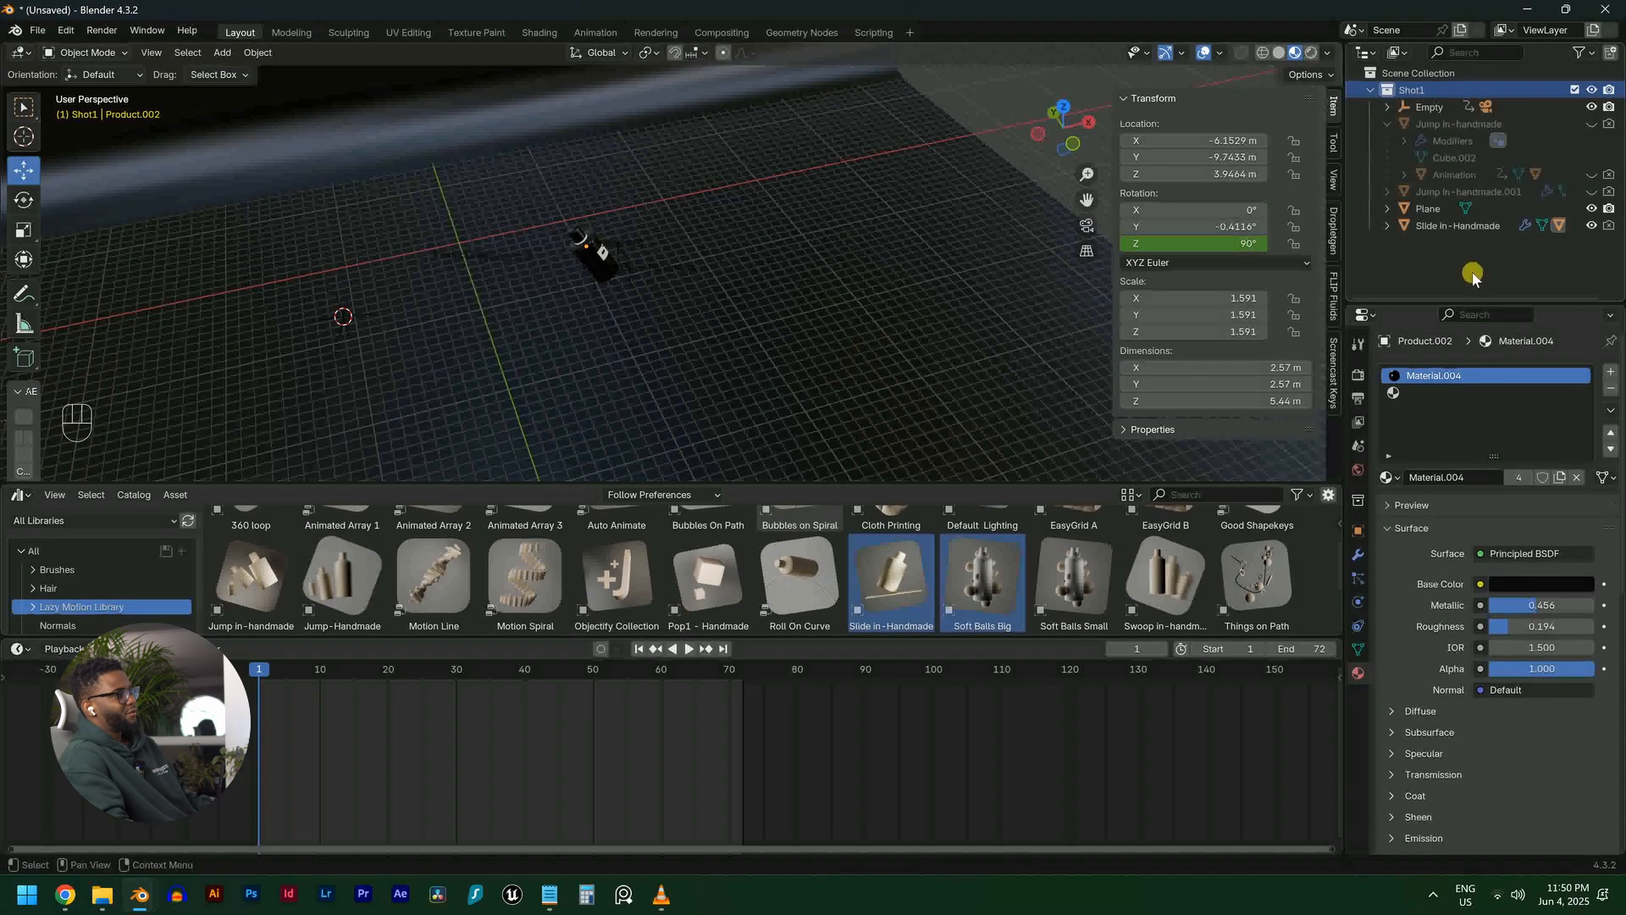
right_click(1453, 264)
click(1453, 268)
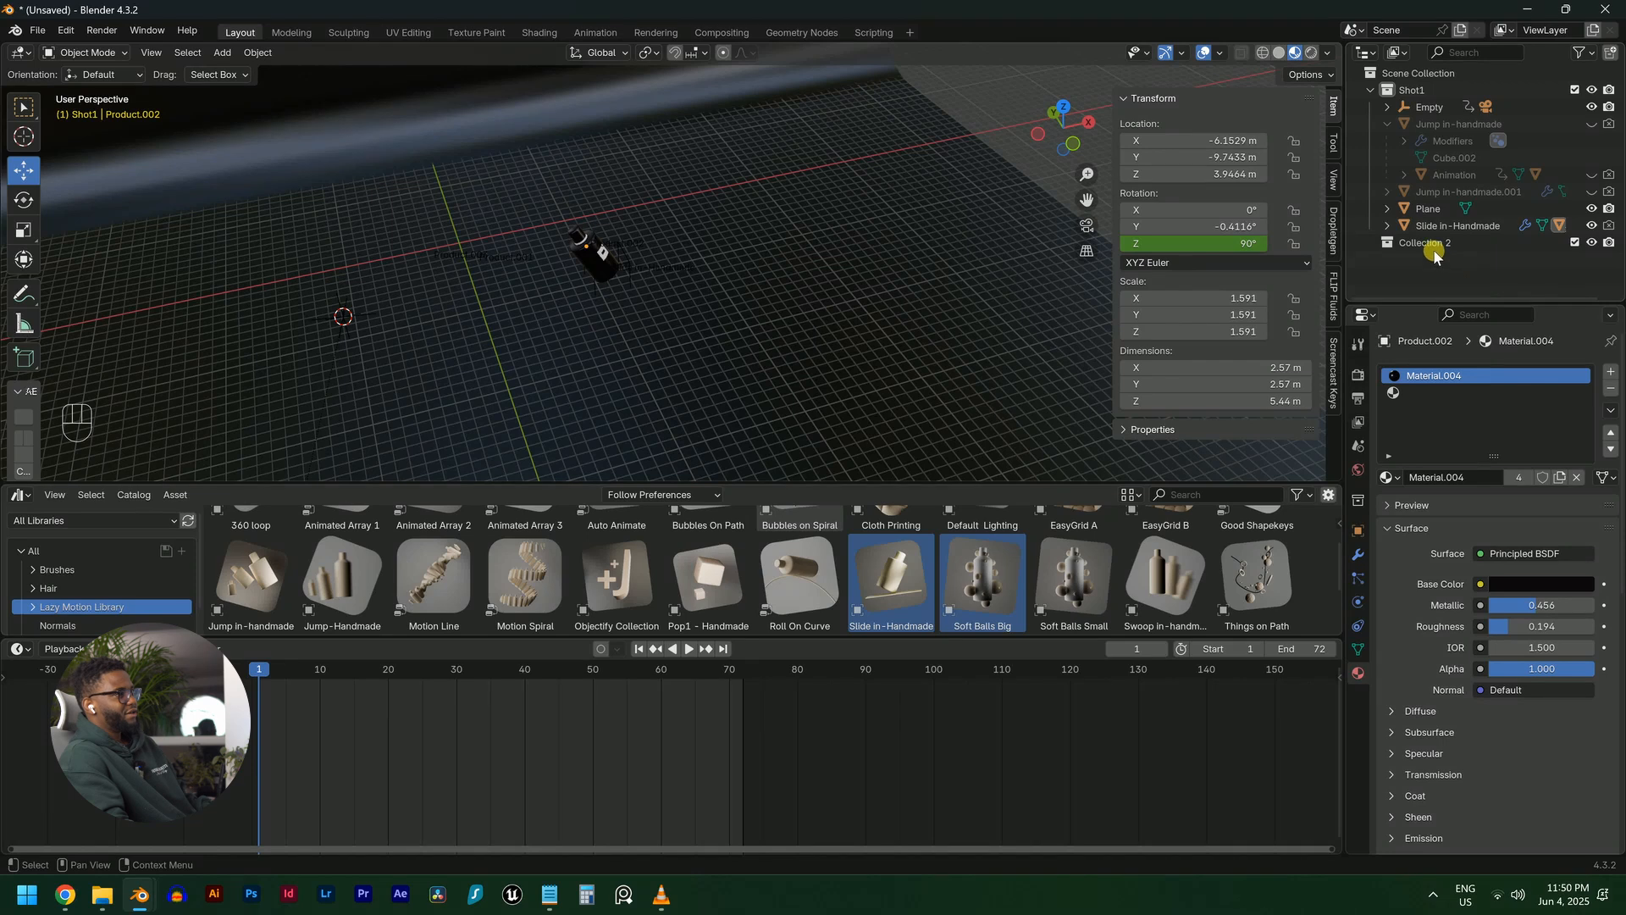
double_click(1432, 244)
text(Shot)
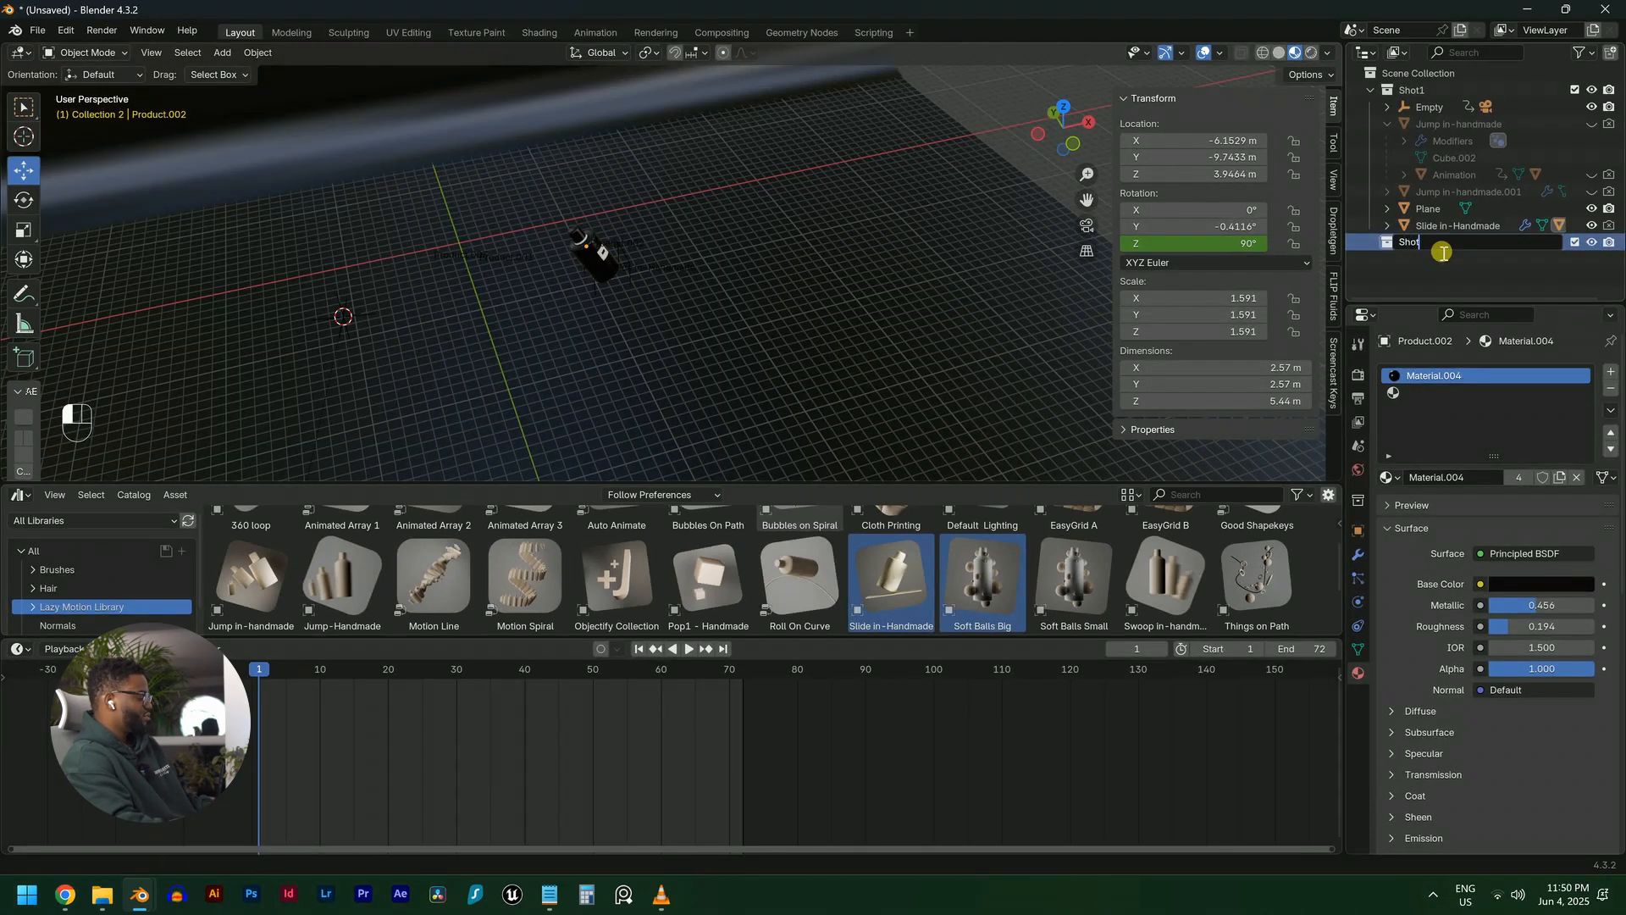
text(2)
key(Return)
Select the camera together with the curved backdrop plane in Shot1 and copy both objects
middle_drag(525, 246, 641, 237)
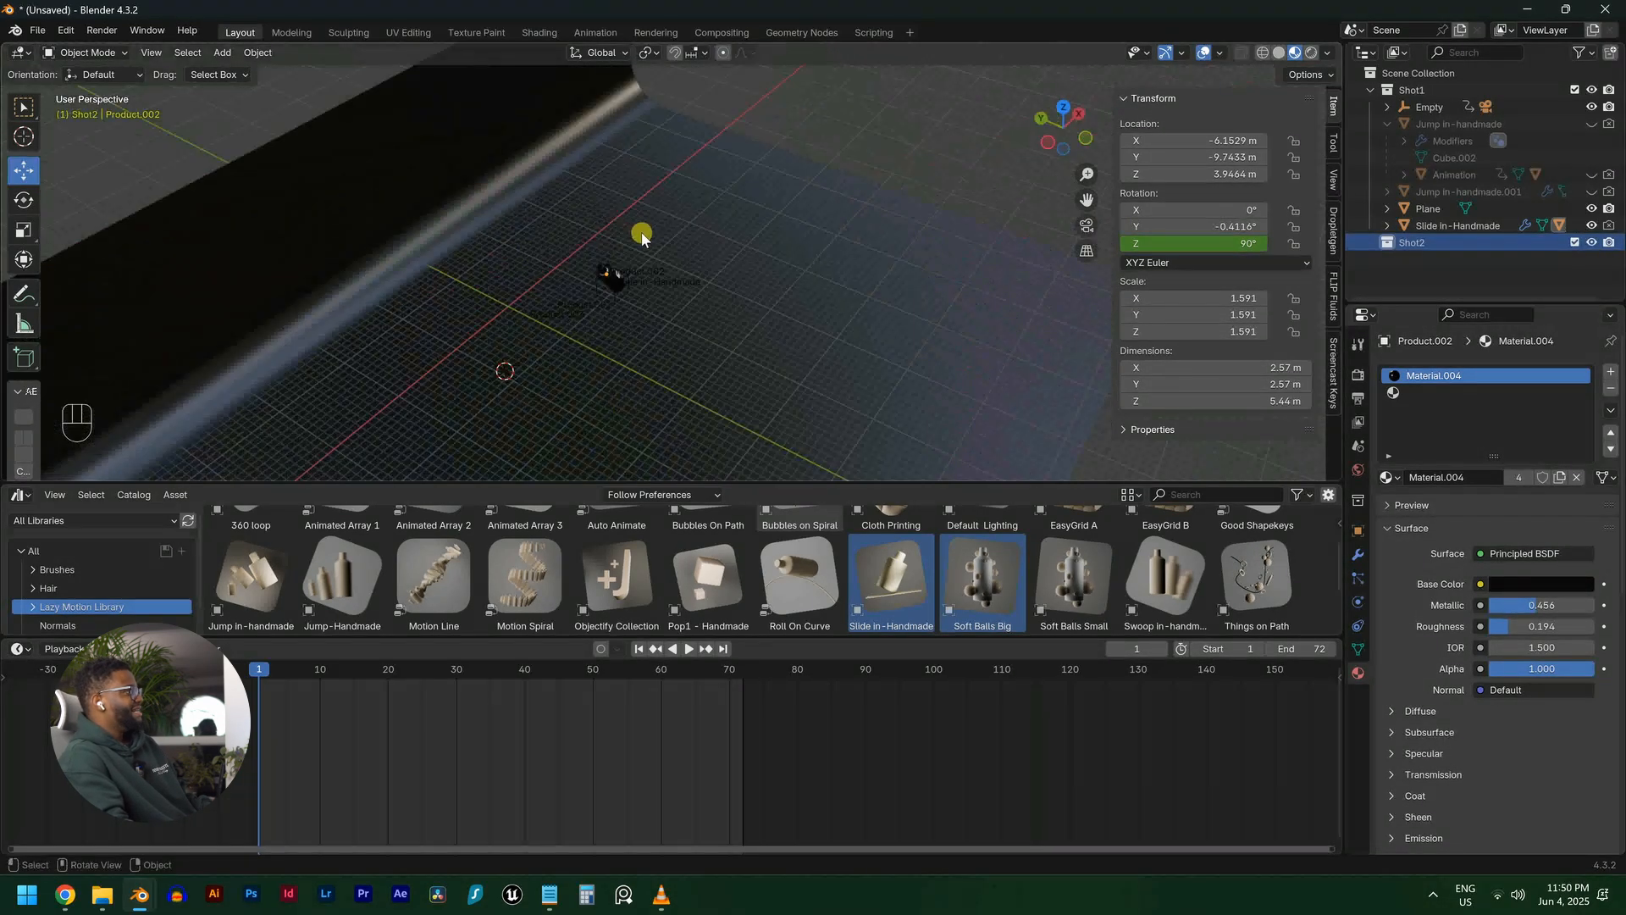
scroll(711, 287, down, 3)
click(741, 443)
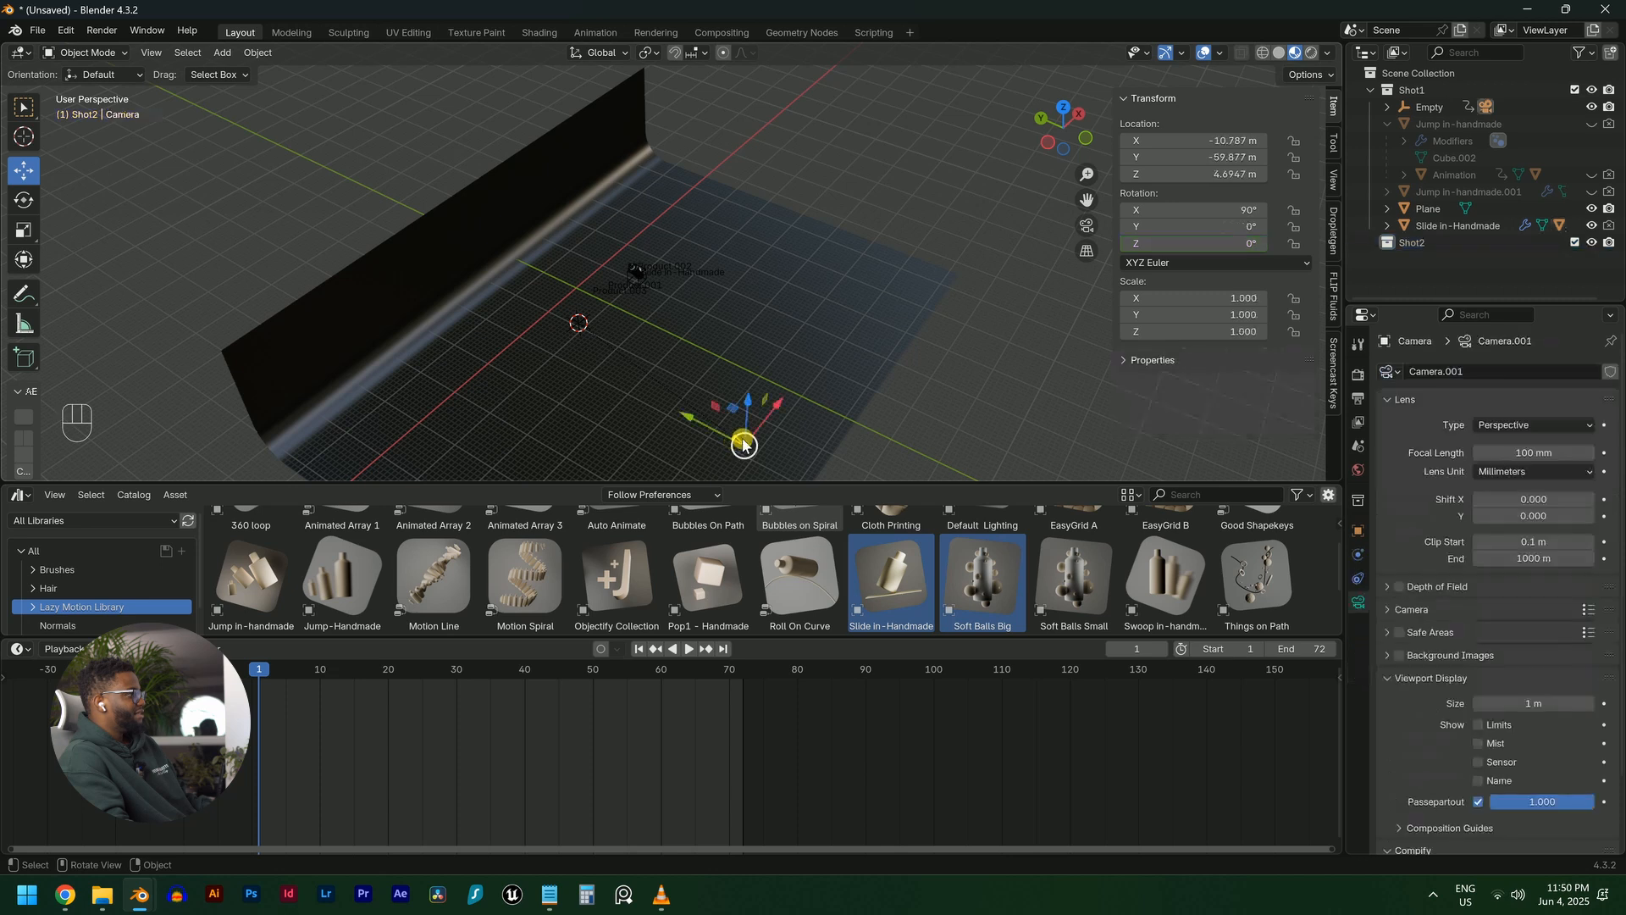
click(542, 256)
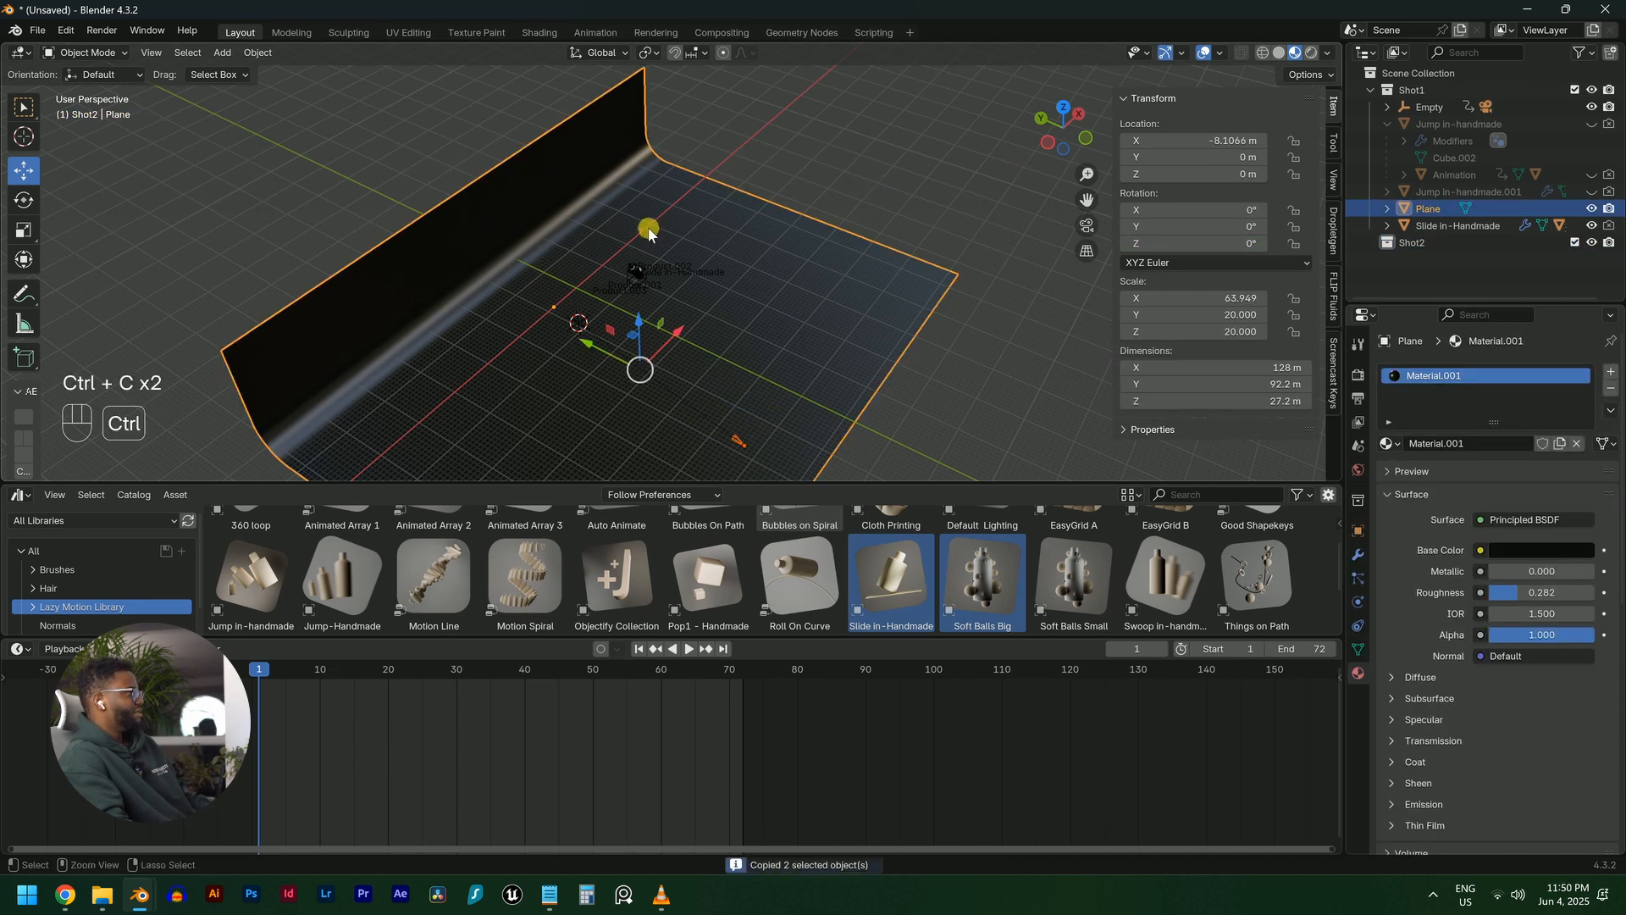
key(ctrl+c)
key(ctrl+c)
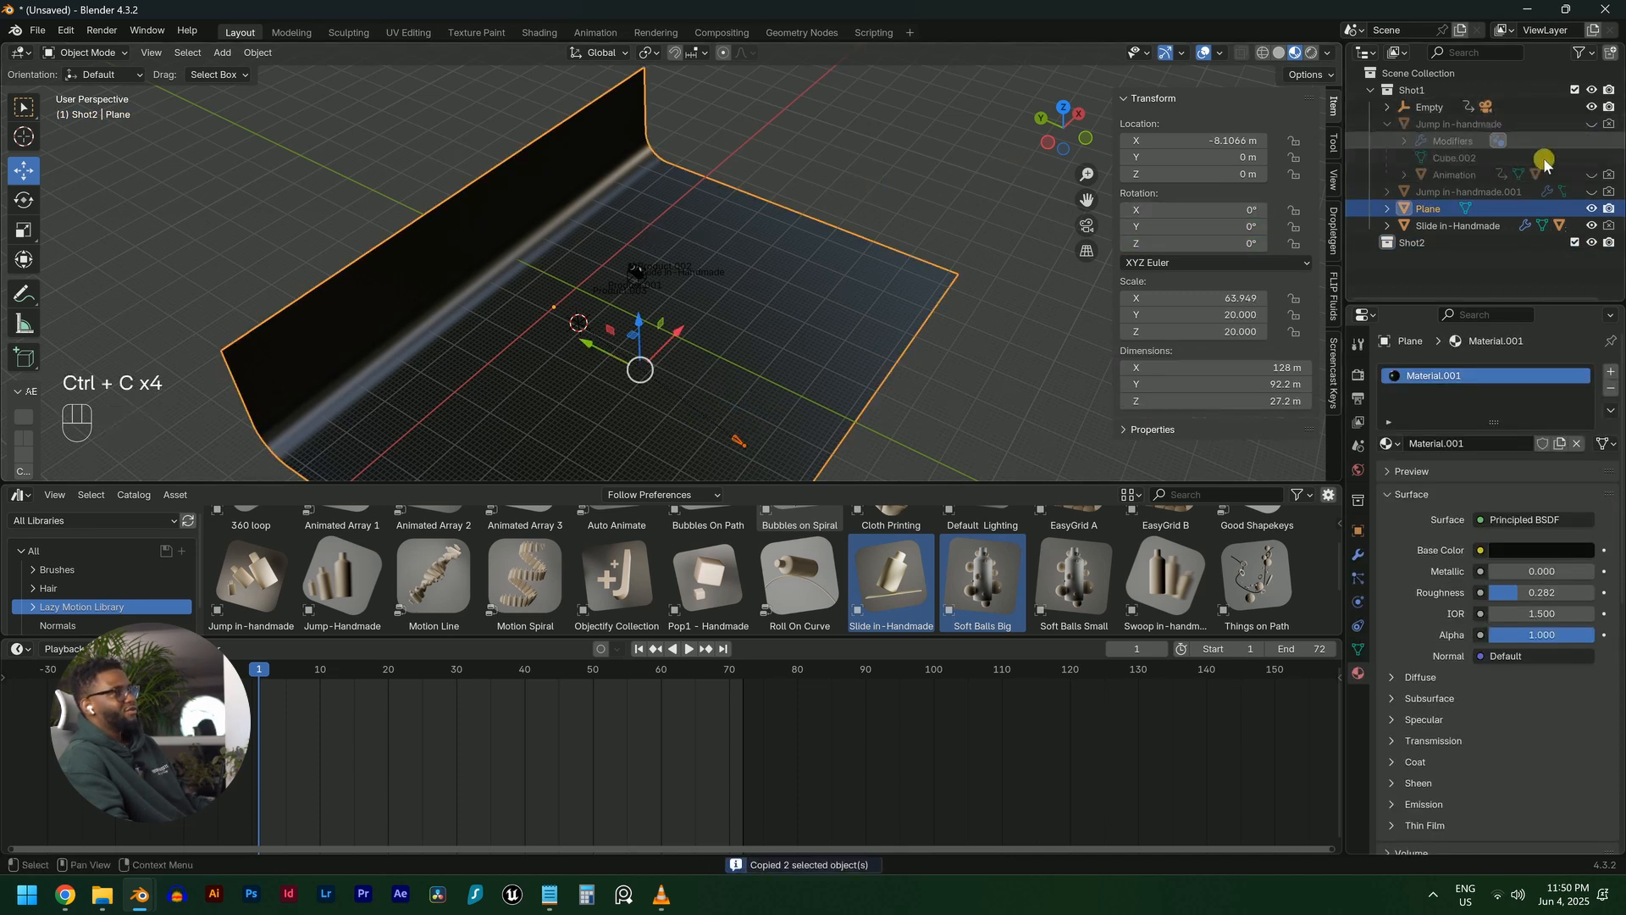
Make Shot2 the active collection, exclude Shot1 from the view layer, paste the copied objects, and play the animation briefly
click(1420, 243)
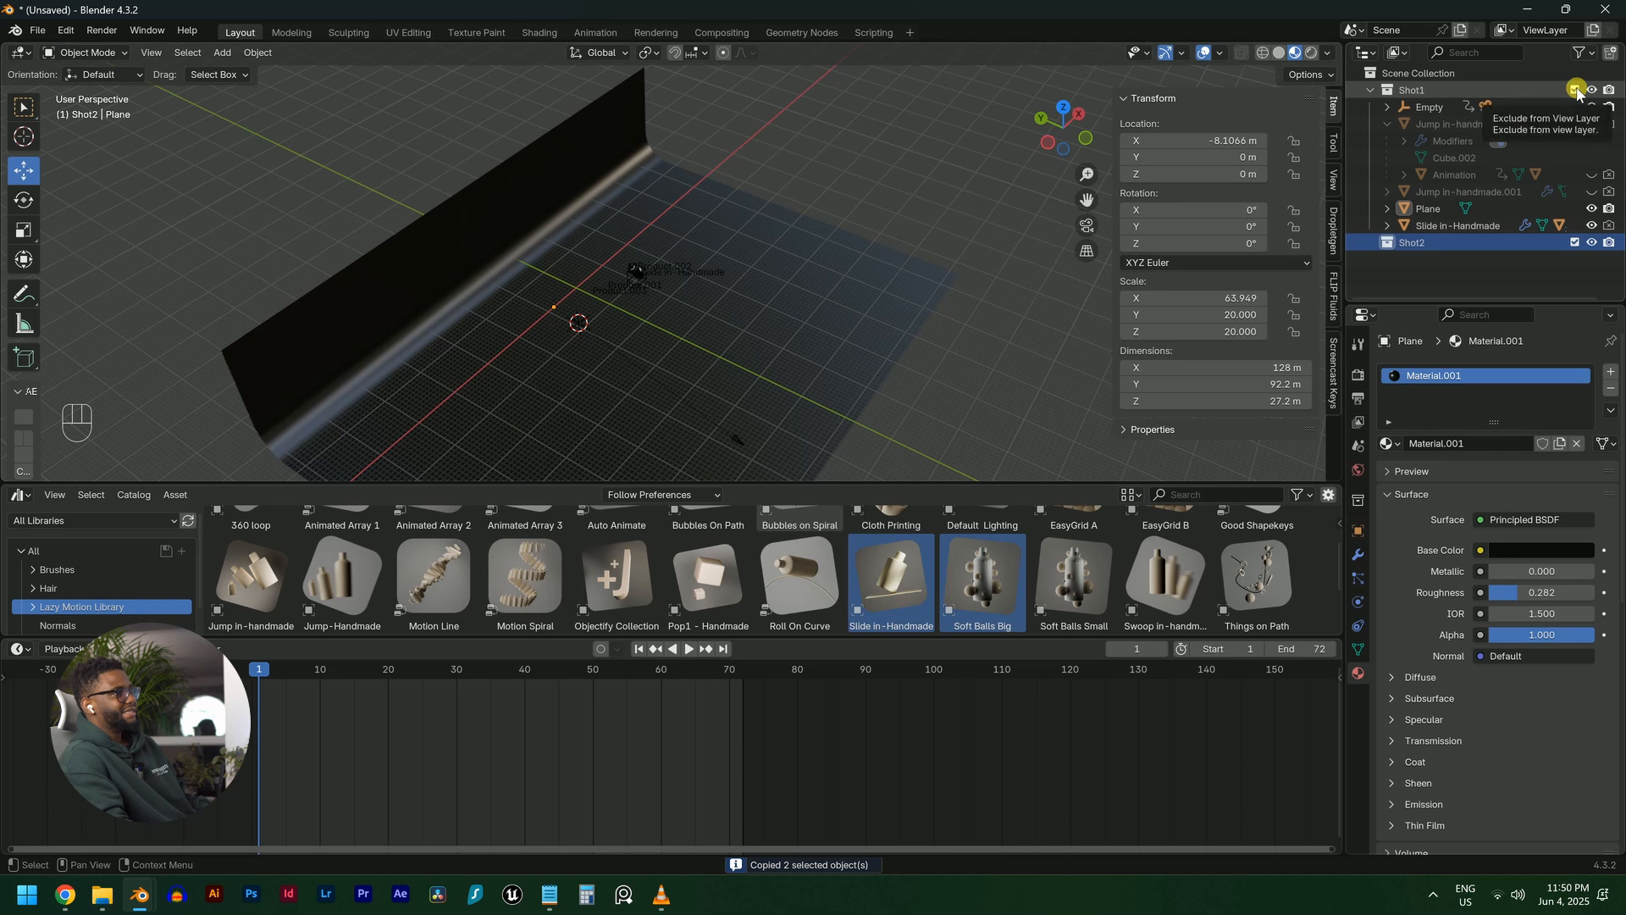
click(1575, 90)
key(ctrl+v)
key(space)
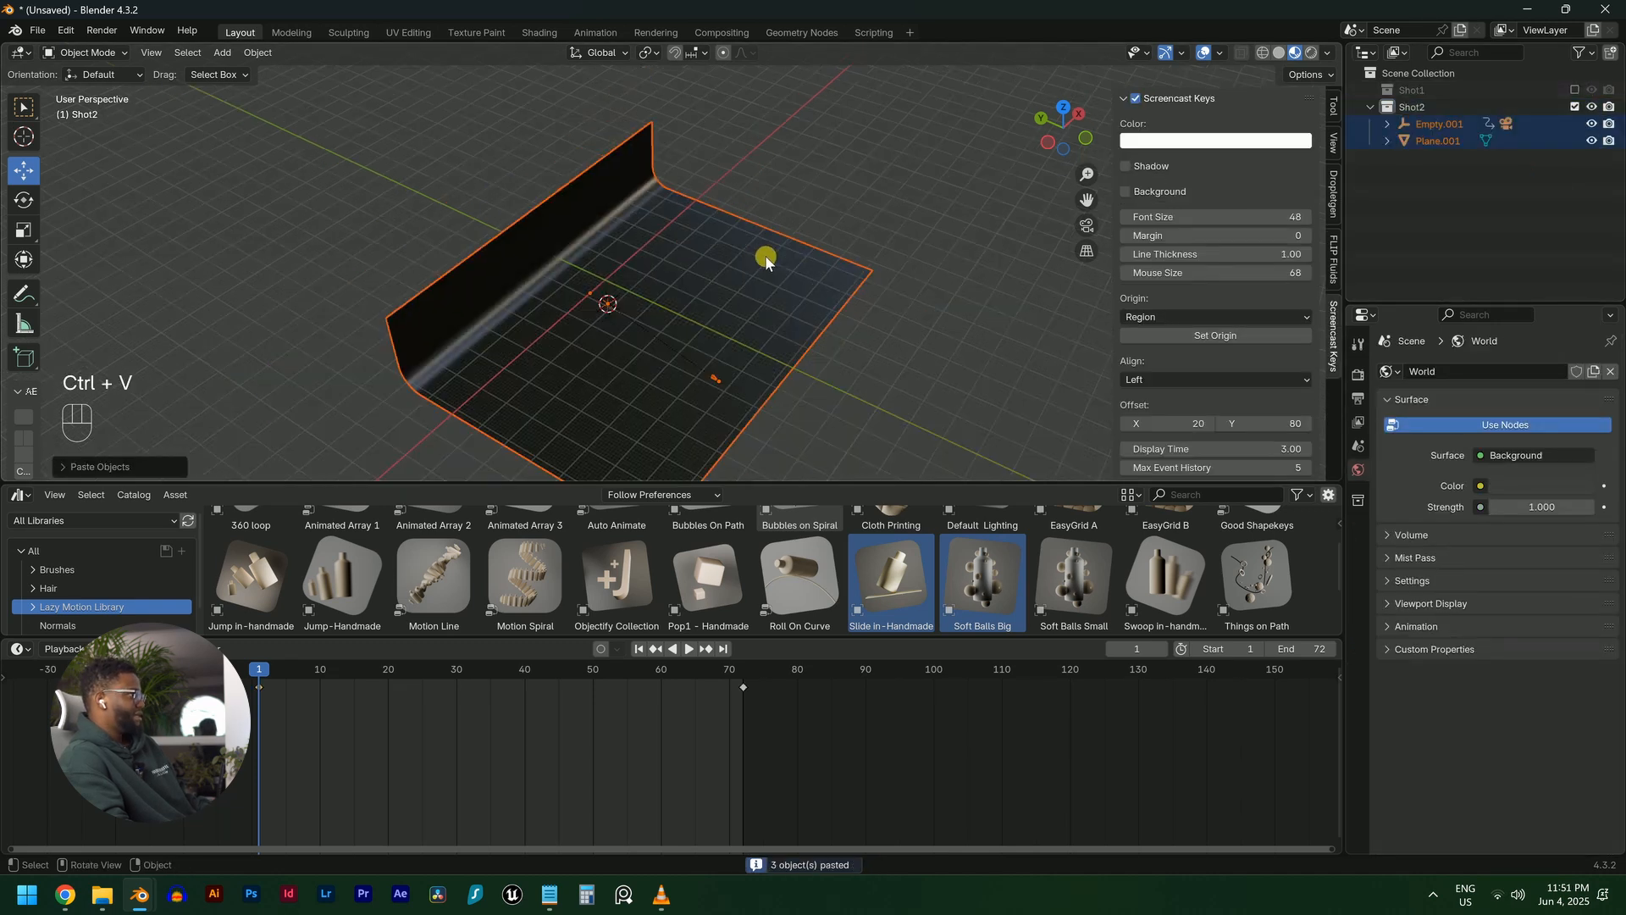
click(384, 669)
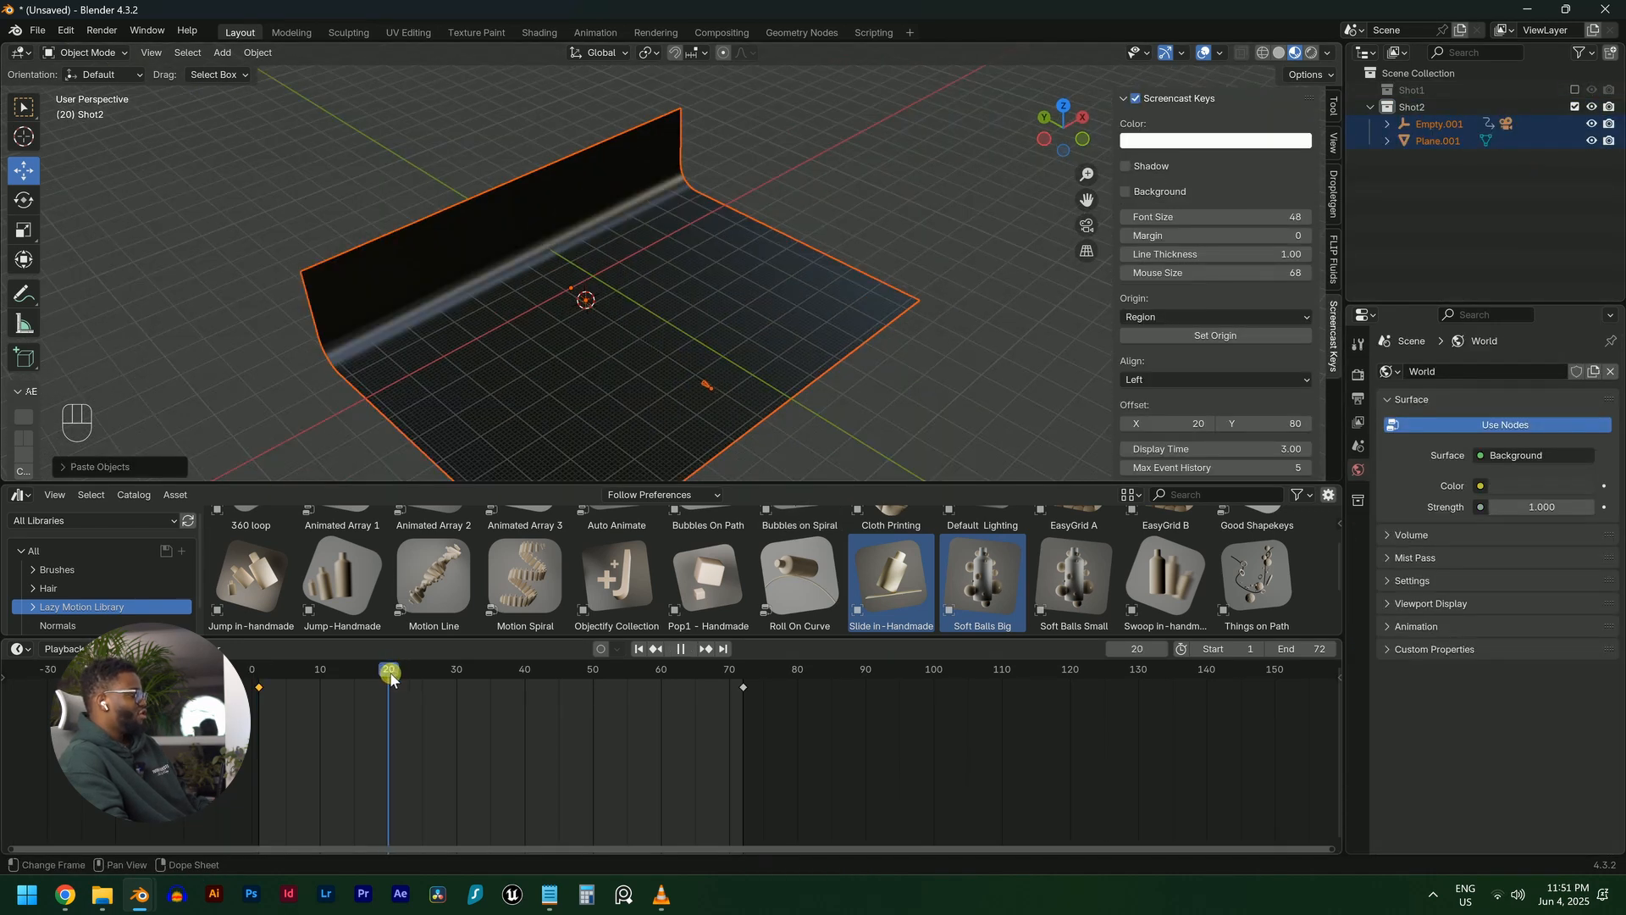
Clear the parent of the pasted camera in Shot2 to detach it from the orbiting empty
scroll(583, 365, up, 3)
shift+middle_drag(671, 319, 873, 237)
scroll(726, 305, up, 7)
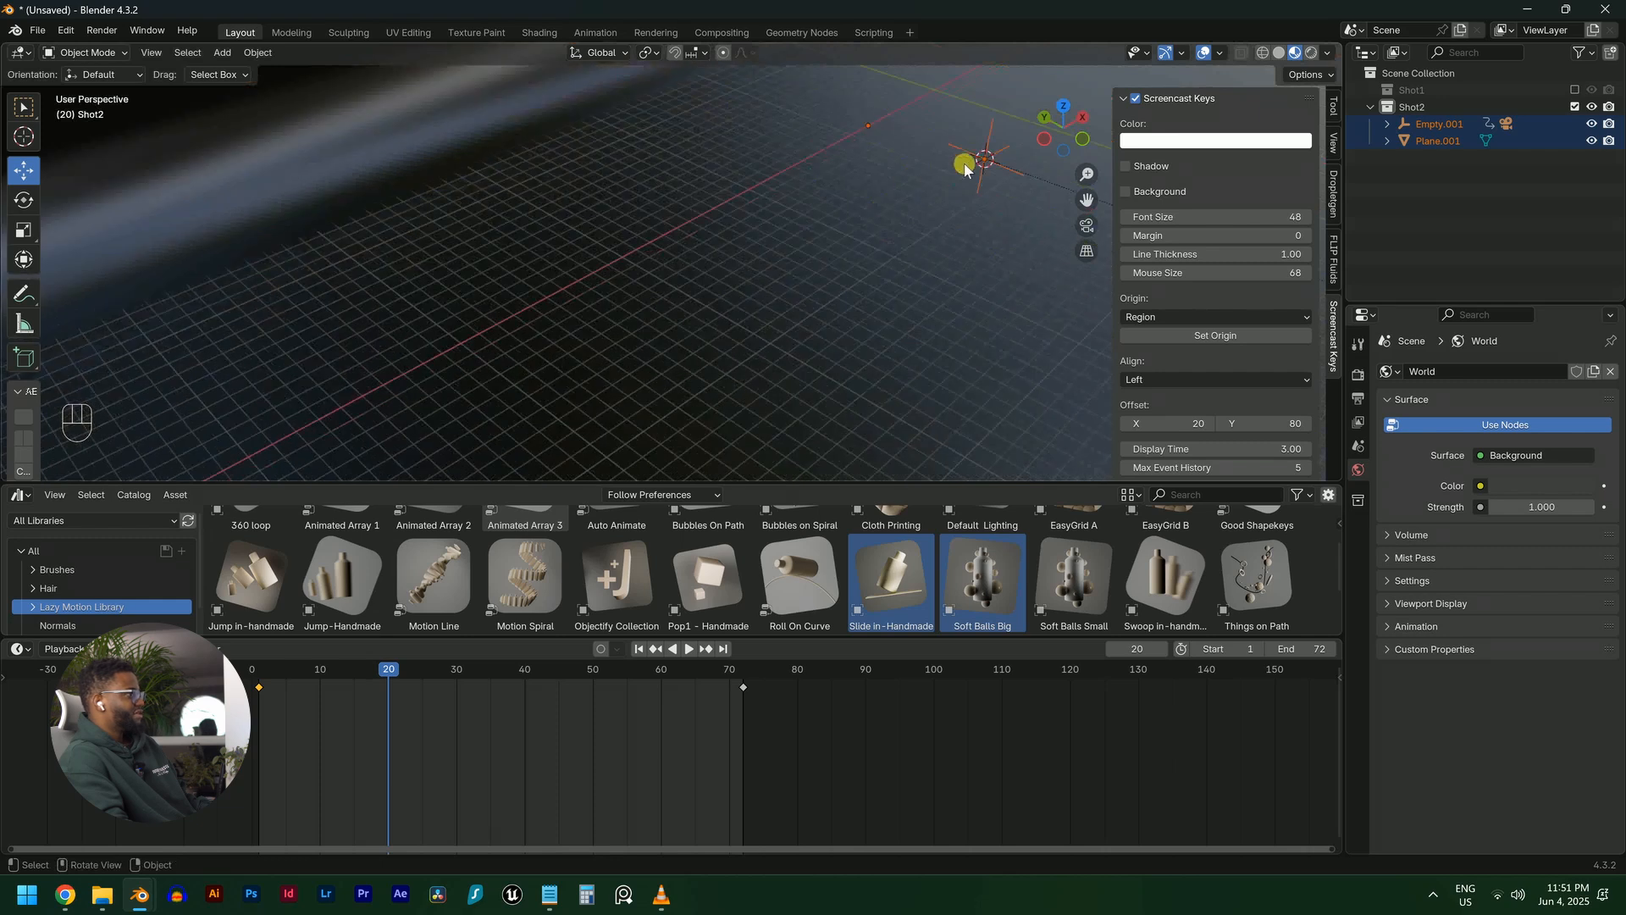
scroll(986, 203, down, 6)
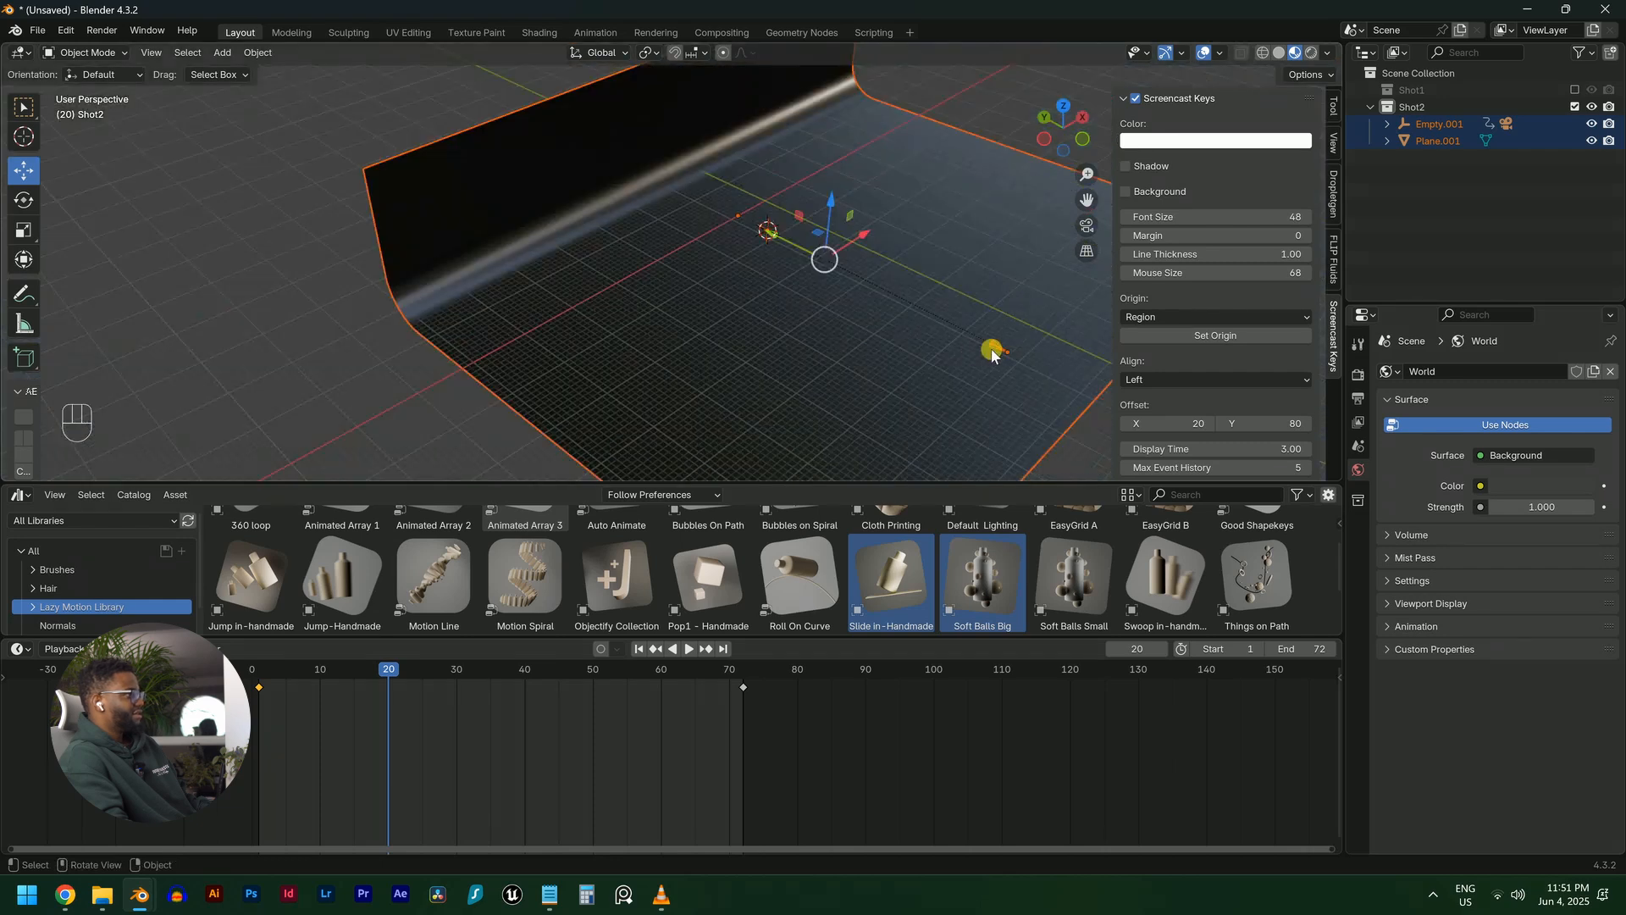
click(997, 347)
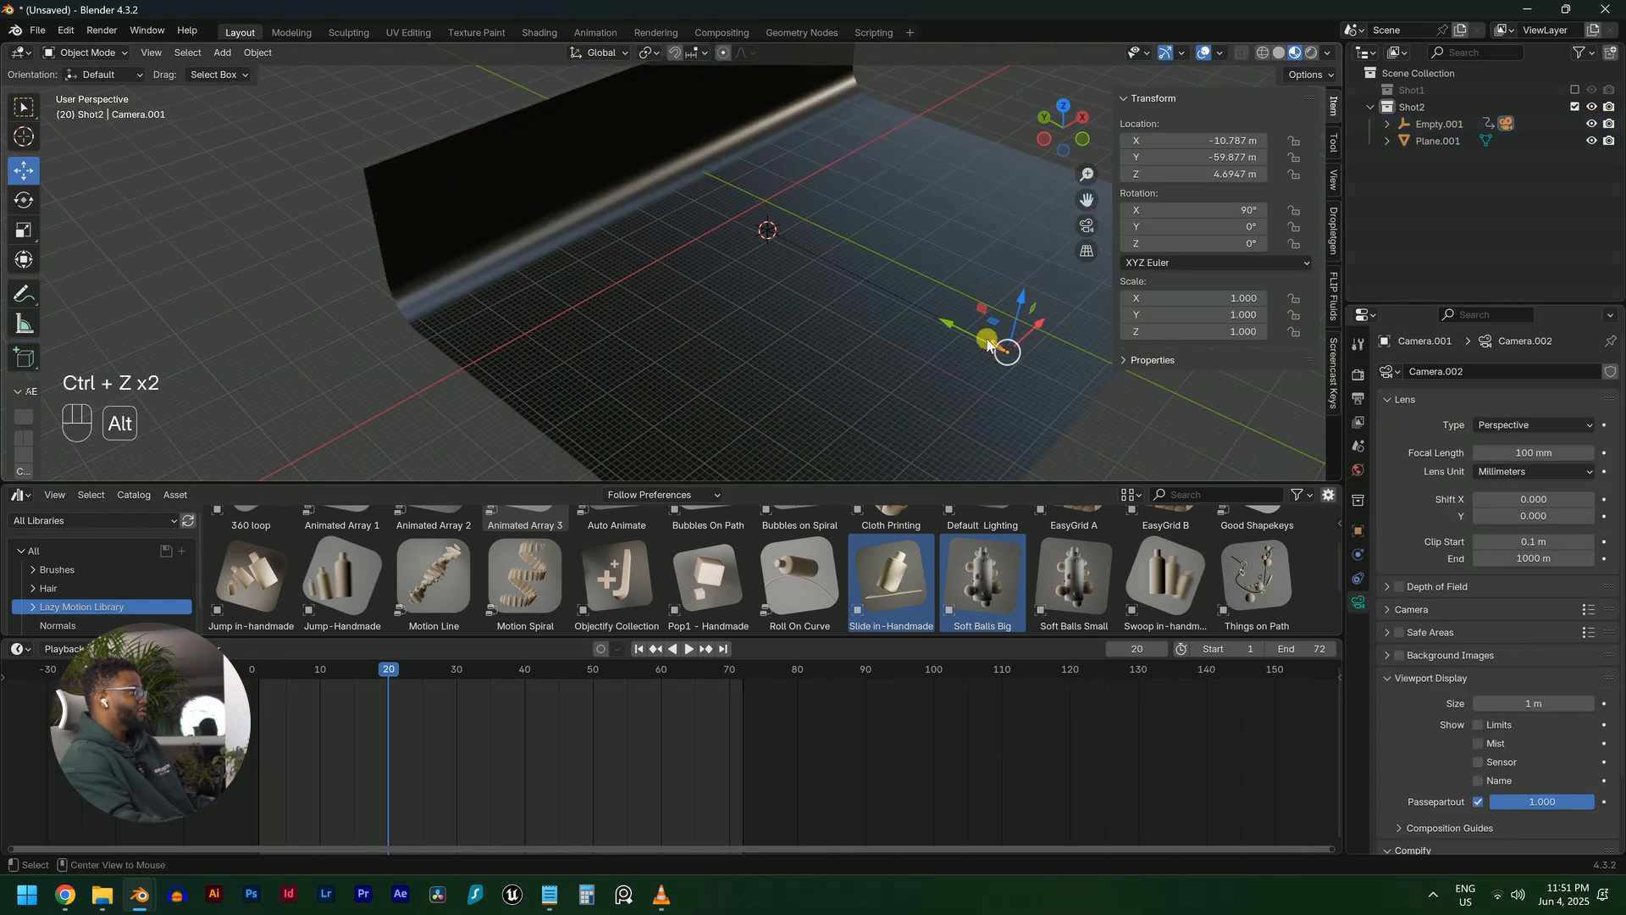
key(alt+p)
click(942, 320)
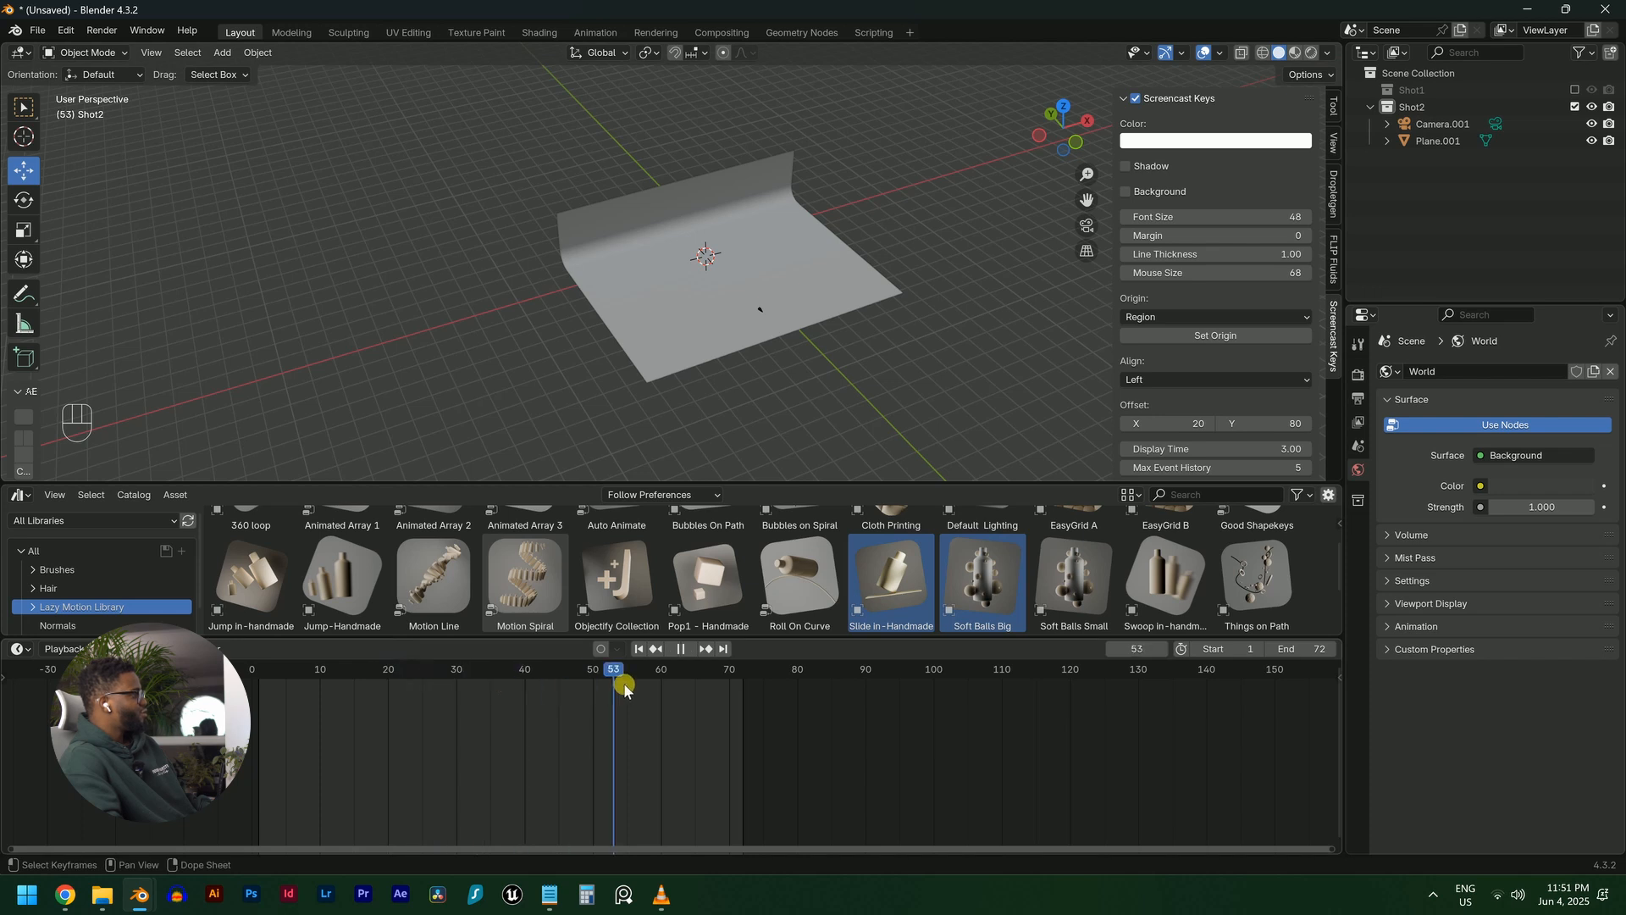
Stop playback, enlarge the asset browser, and add the EasyGrid A asset from the Lazy Motion Library onto the backdrop
key(Escape)
drag(783, 641, 788, 740)
drag(1067, 576, 726, 280)
scroll(813, 385, up, 5)
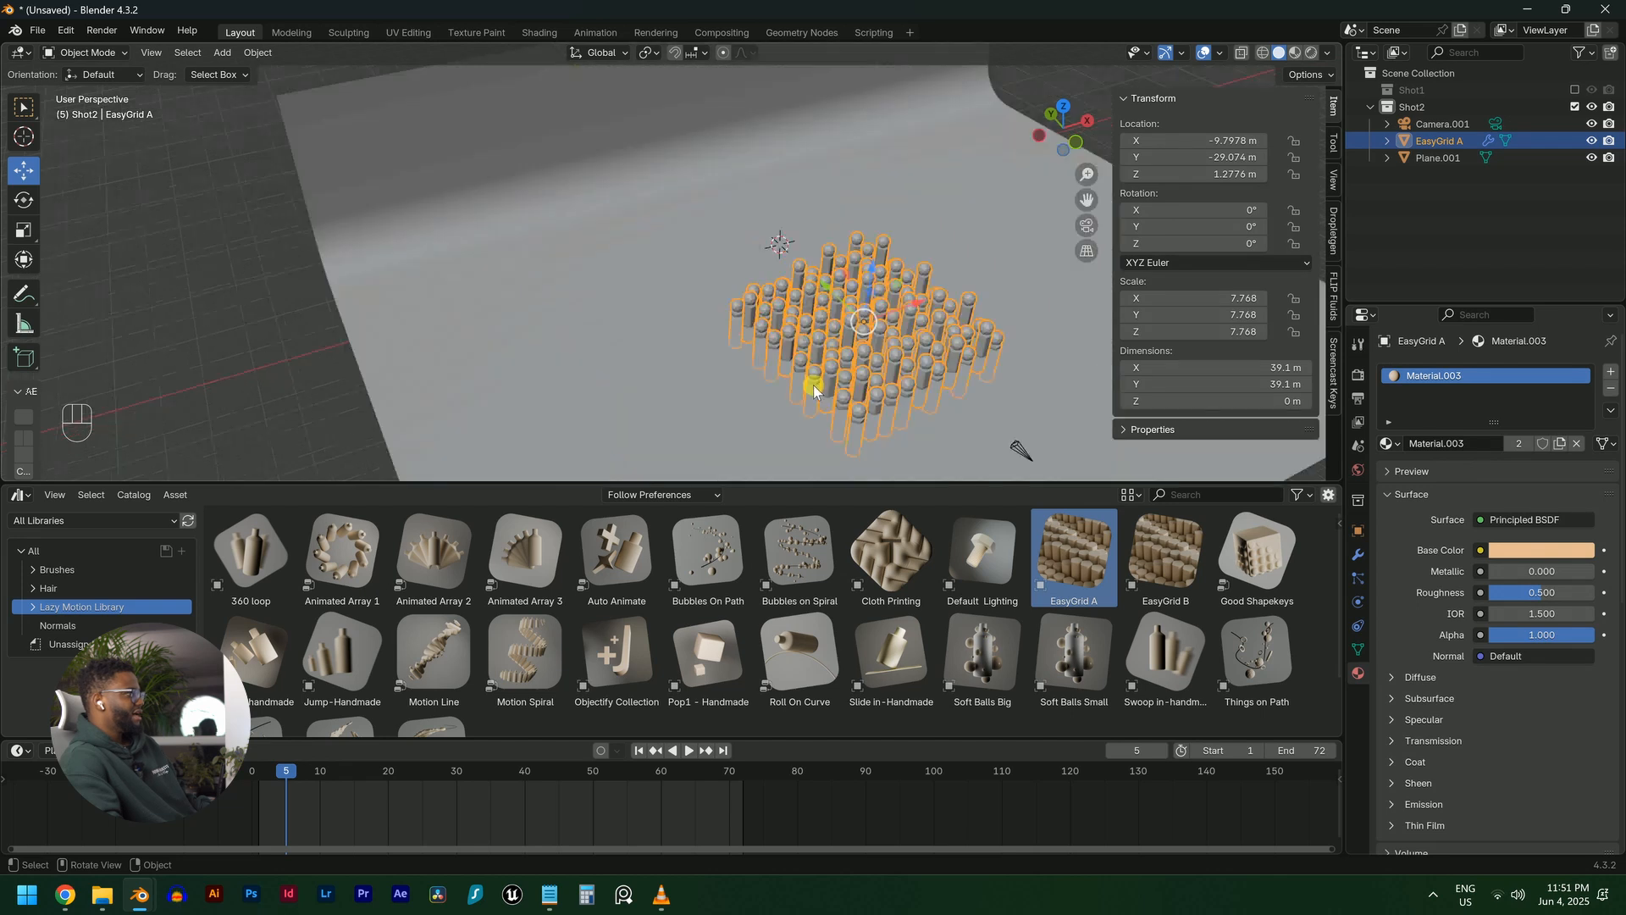
key(comma)
middle_drag(881, 378, 799, 317)
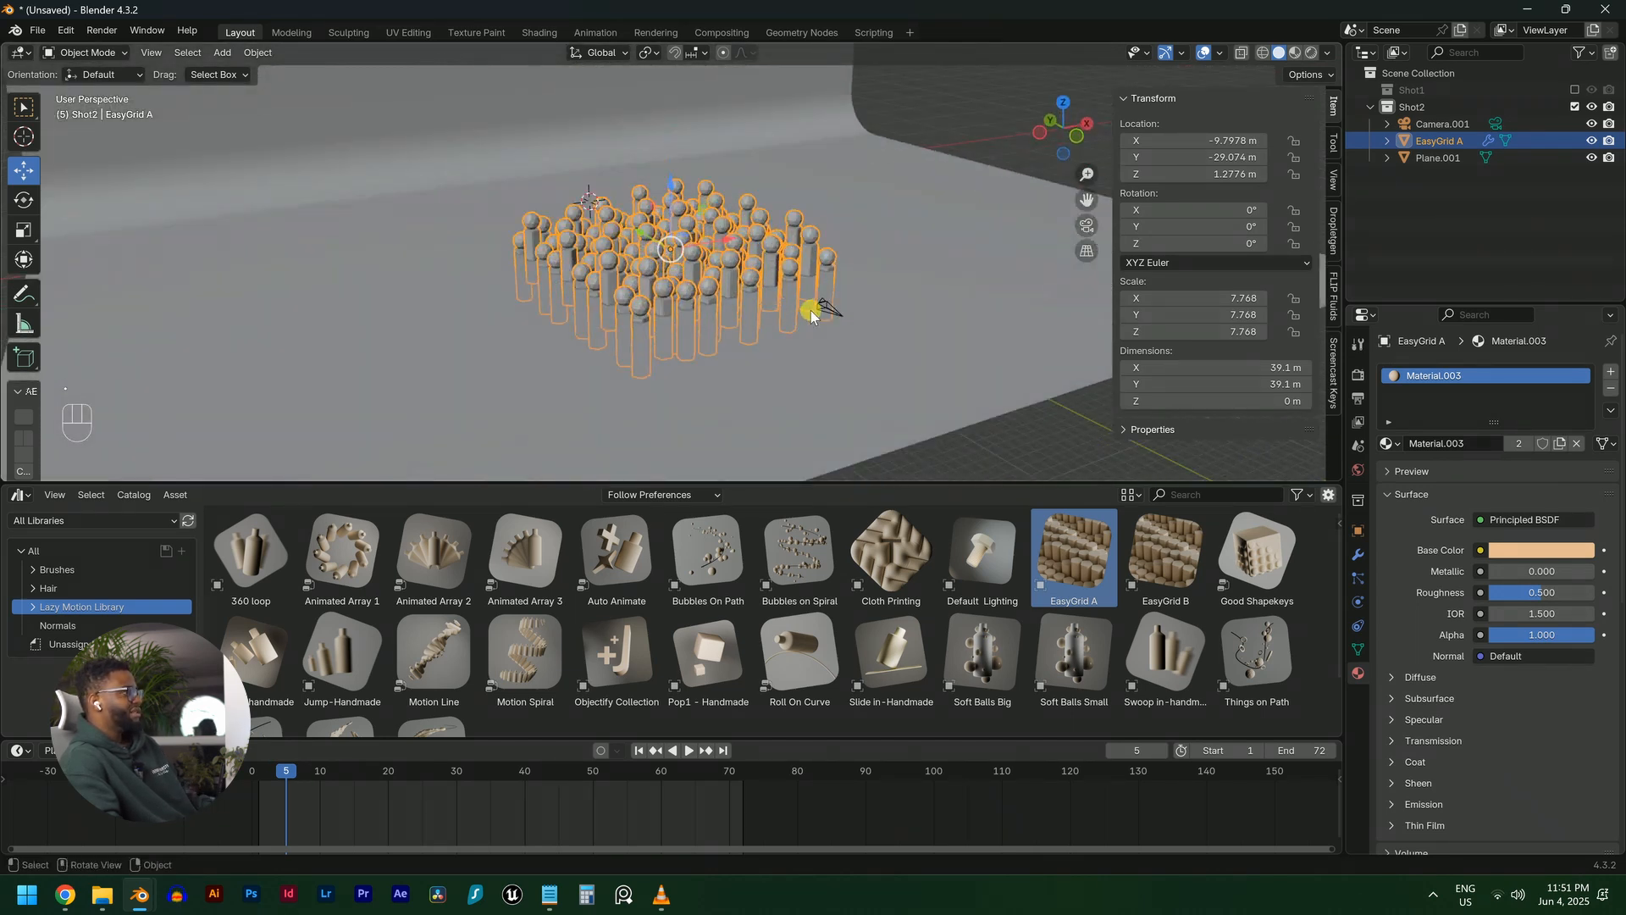
Include Shot1 in the view layer again and copy its upright product bottle (Product.003)
scroll(821, 310, down, 2)
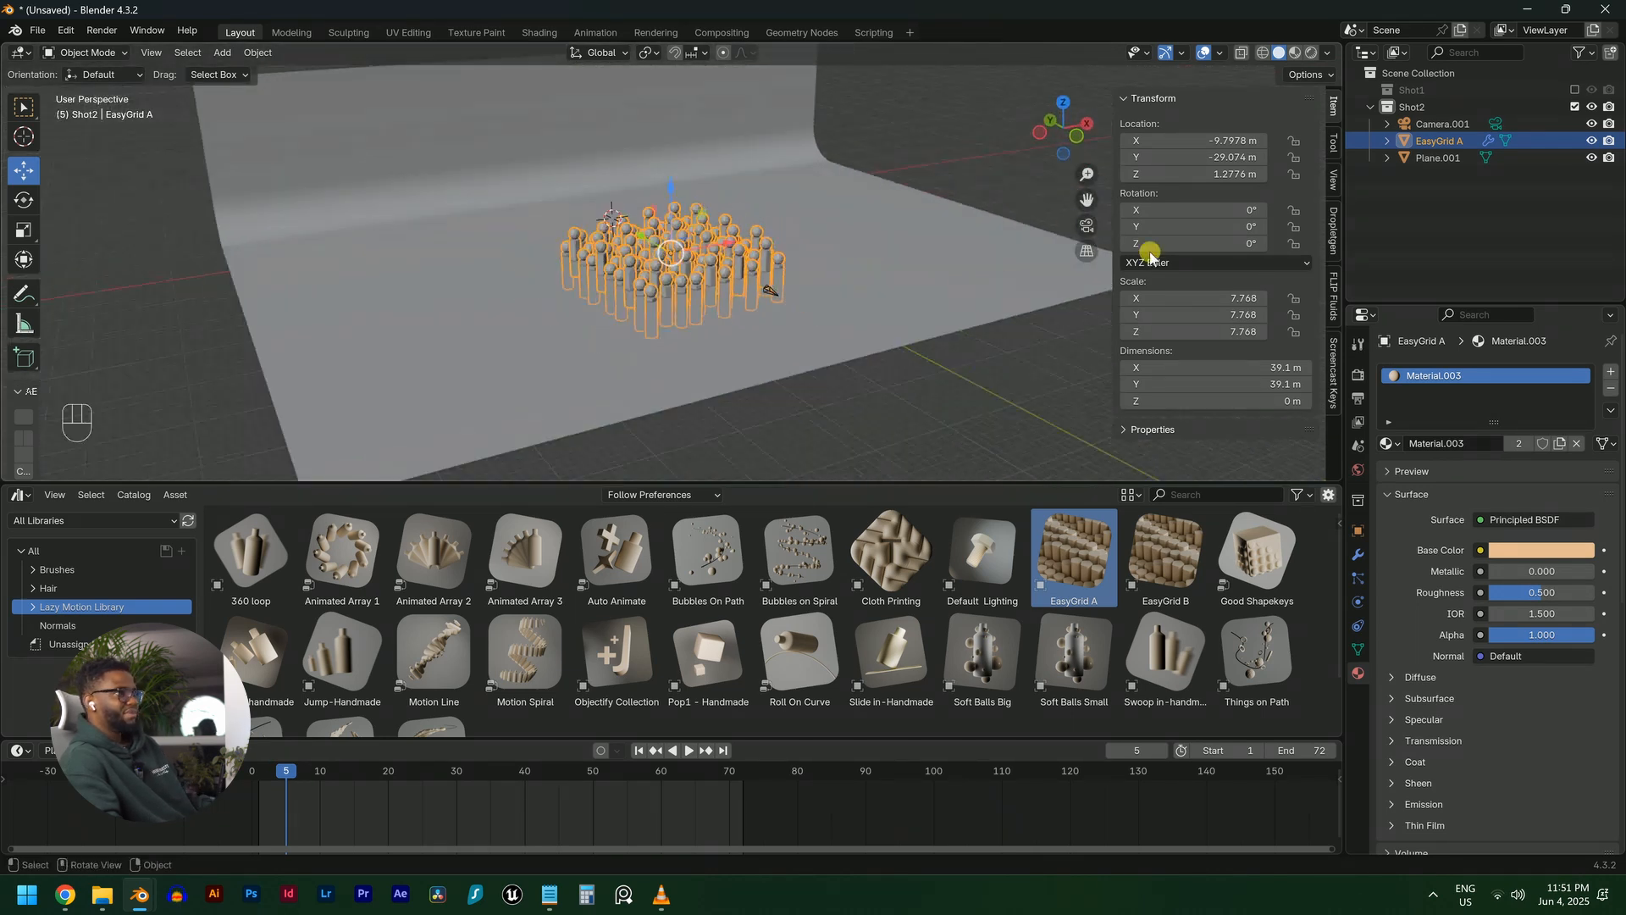
click(1575, 88)
scroll(631, 278, up, 3)
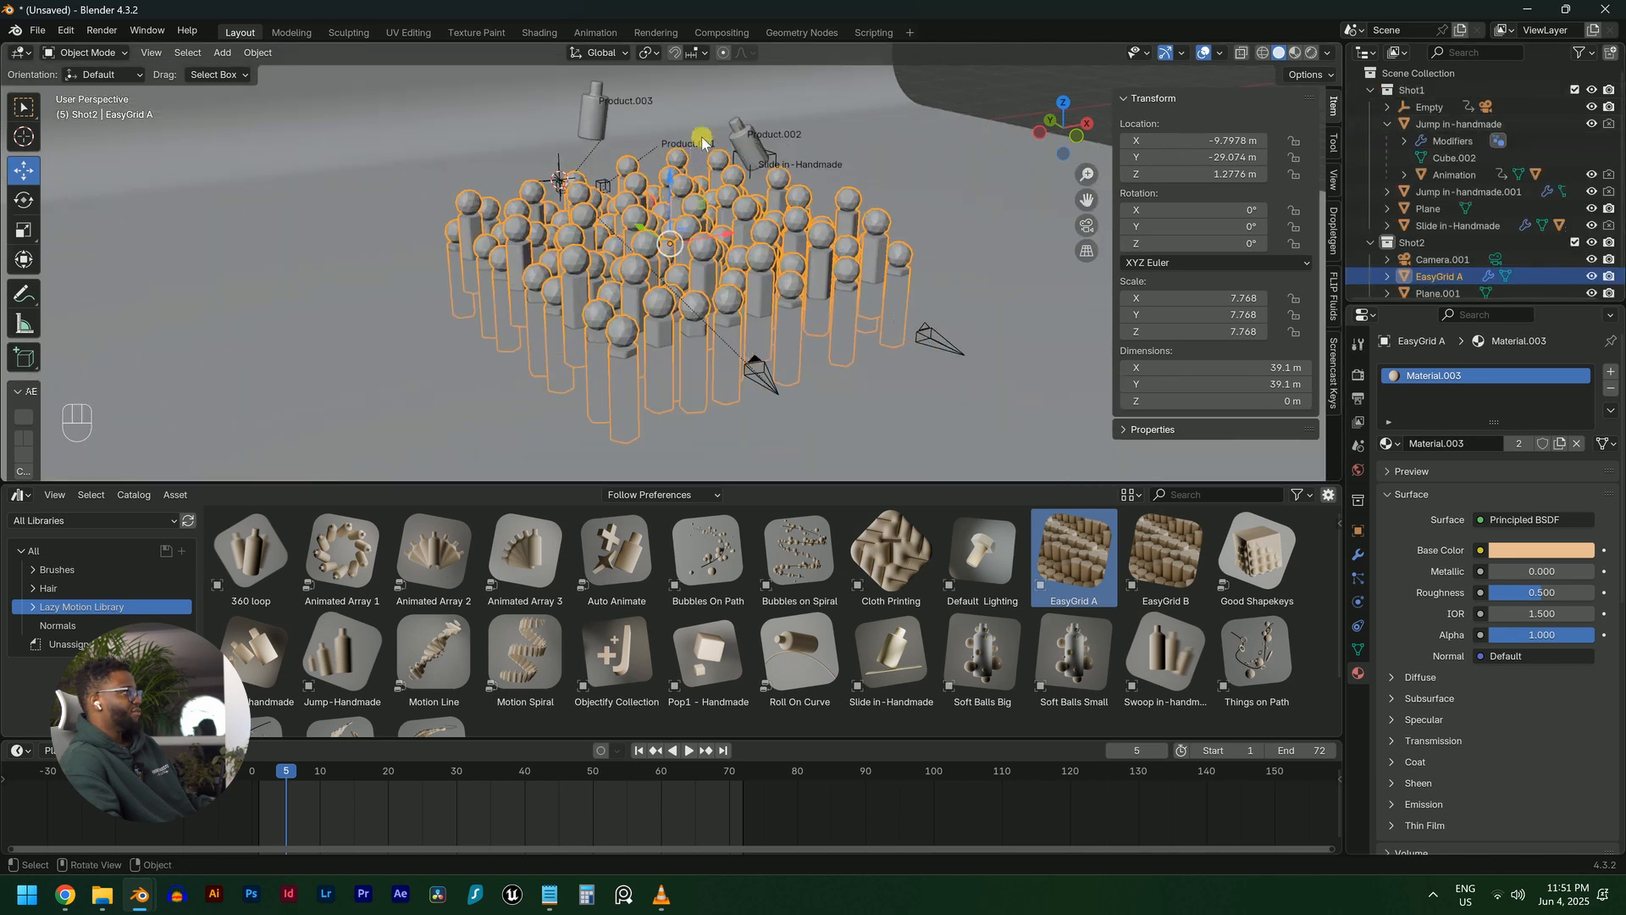
click(592, 110)
key(ctrl+c)
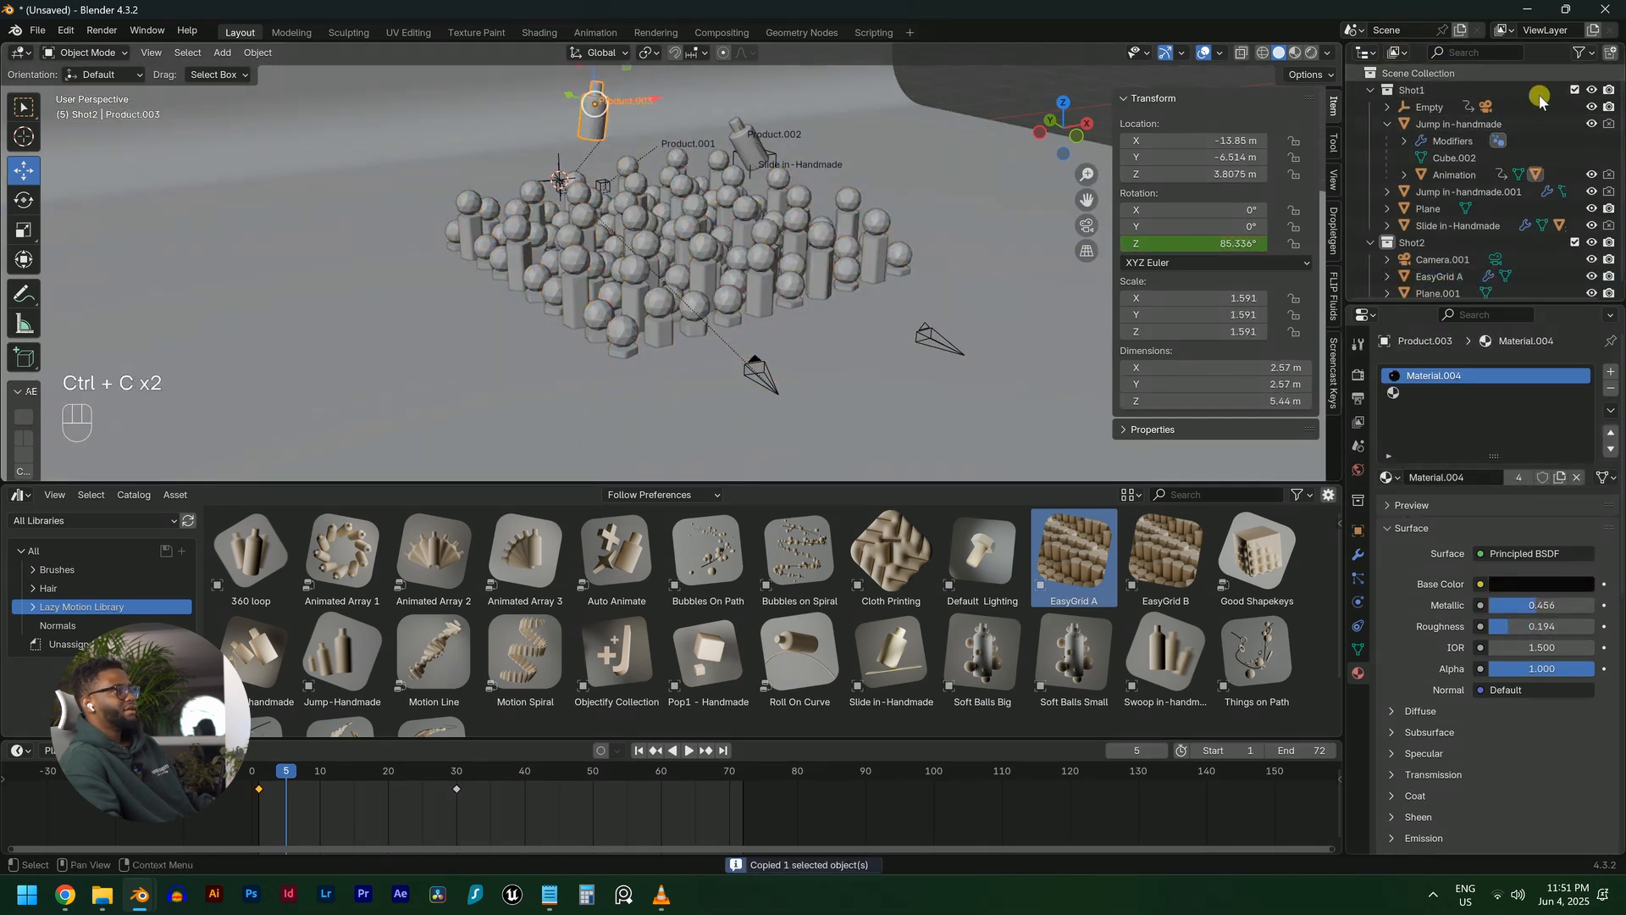
Exclude Shot1 again, paste the copied bottle into Shot2, and clear its parent
click(1575, 90)
click(1413, 108)
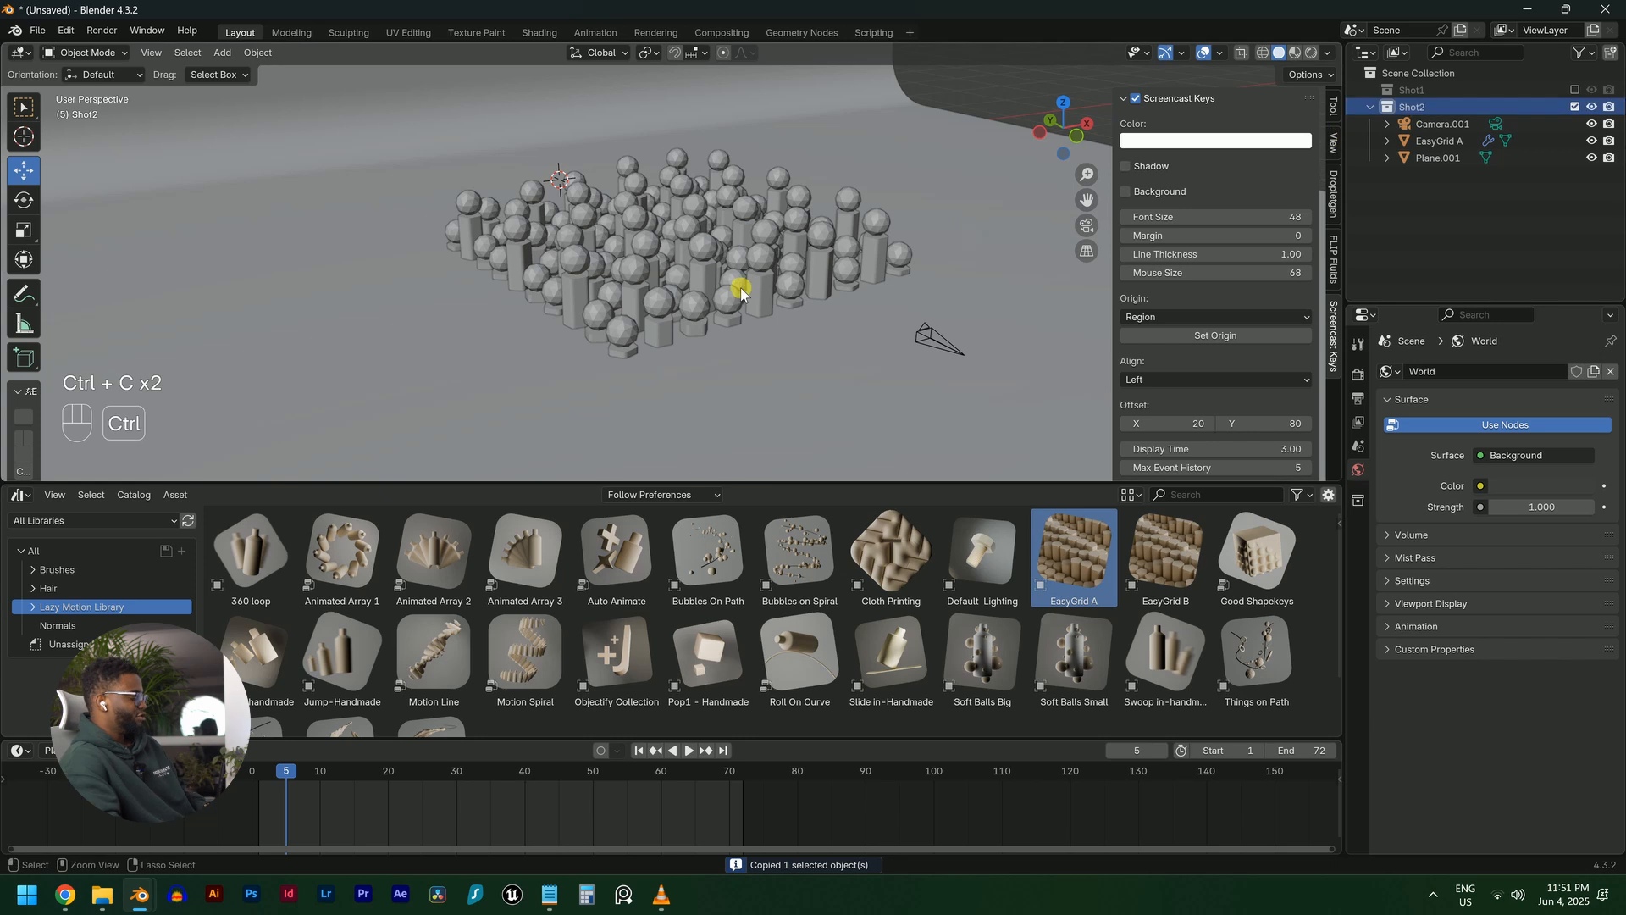
key(ctrl+v)
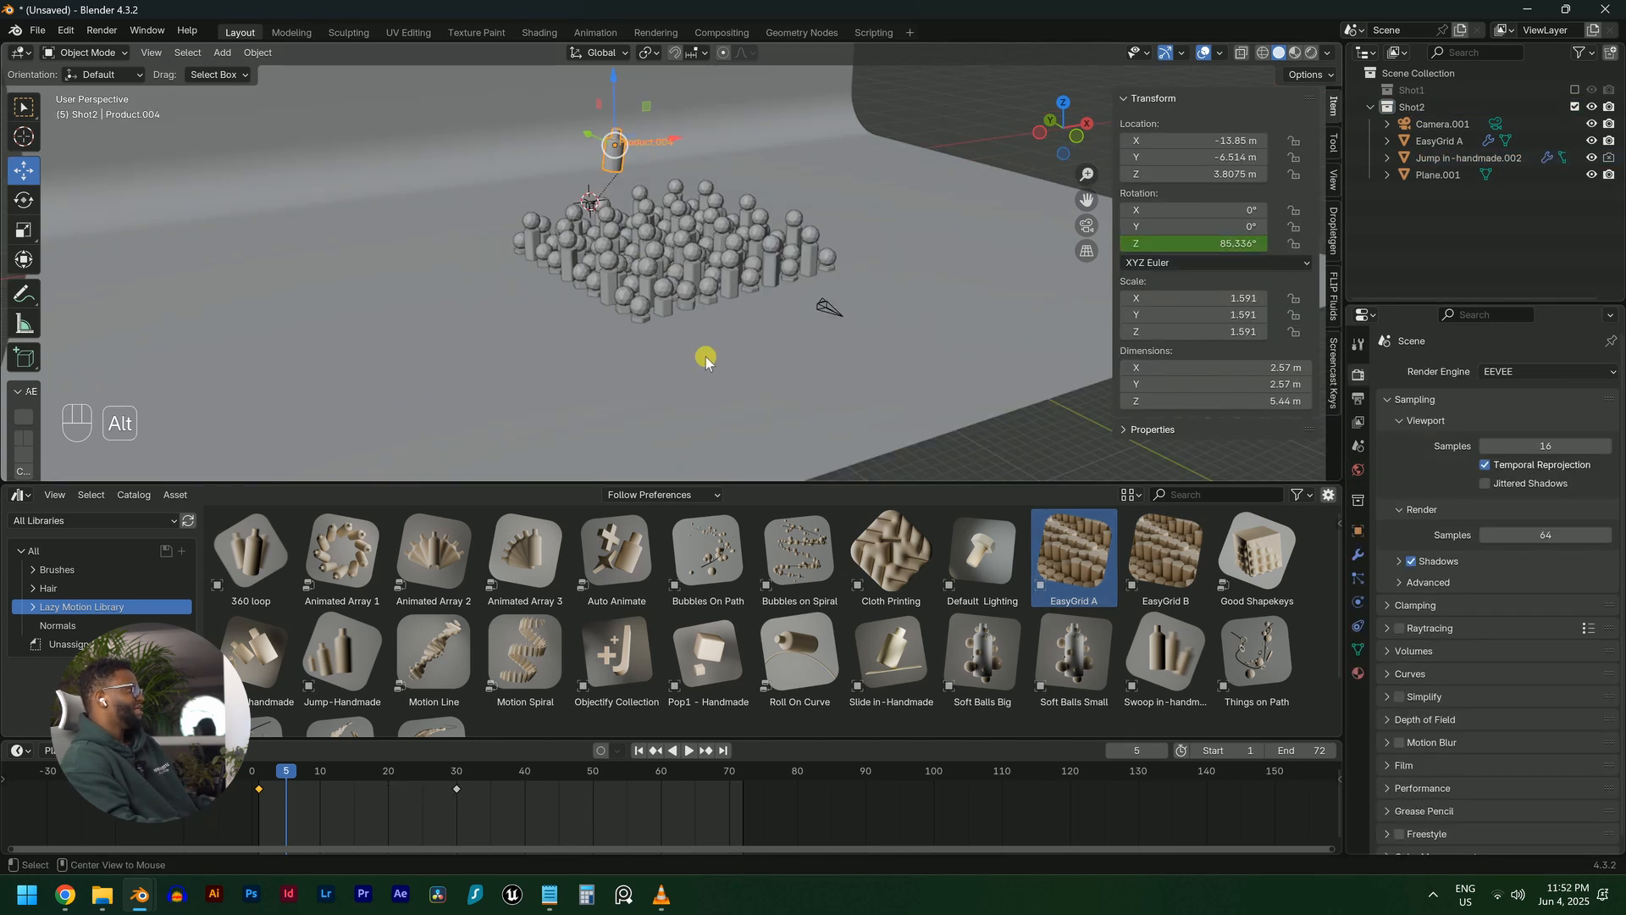
key(alt+p)
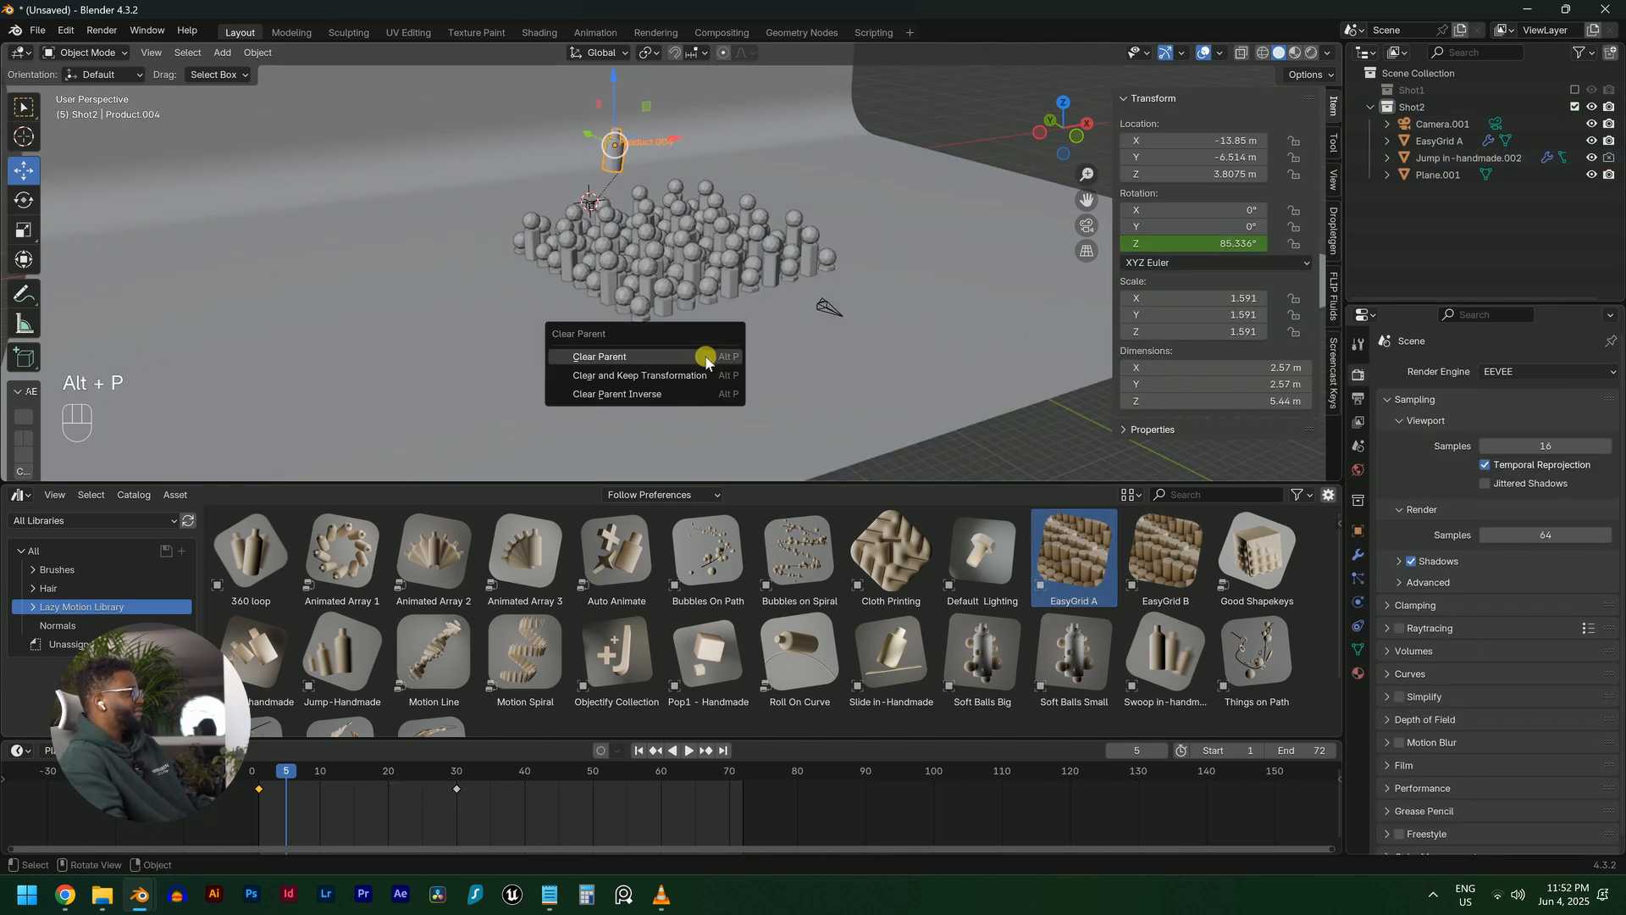
click(706, 359)
Delete the leftover extra bottle standing beside the unparented product bottle
scroll(745, 254, down, 2)
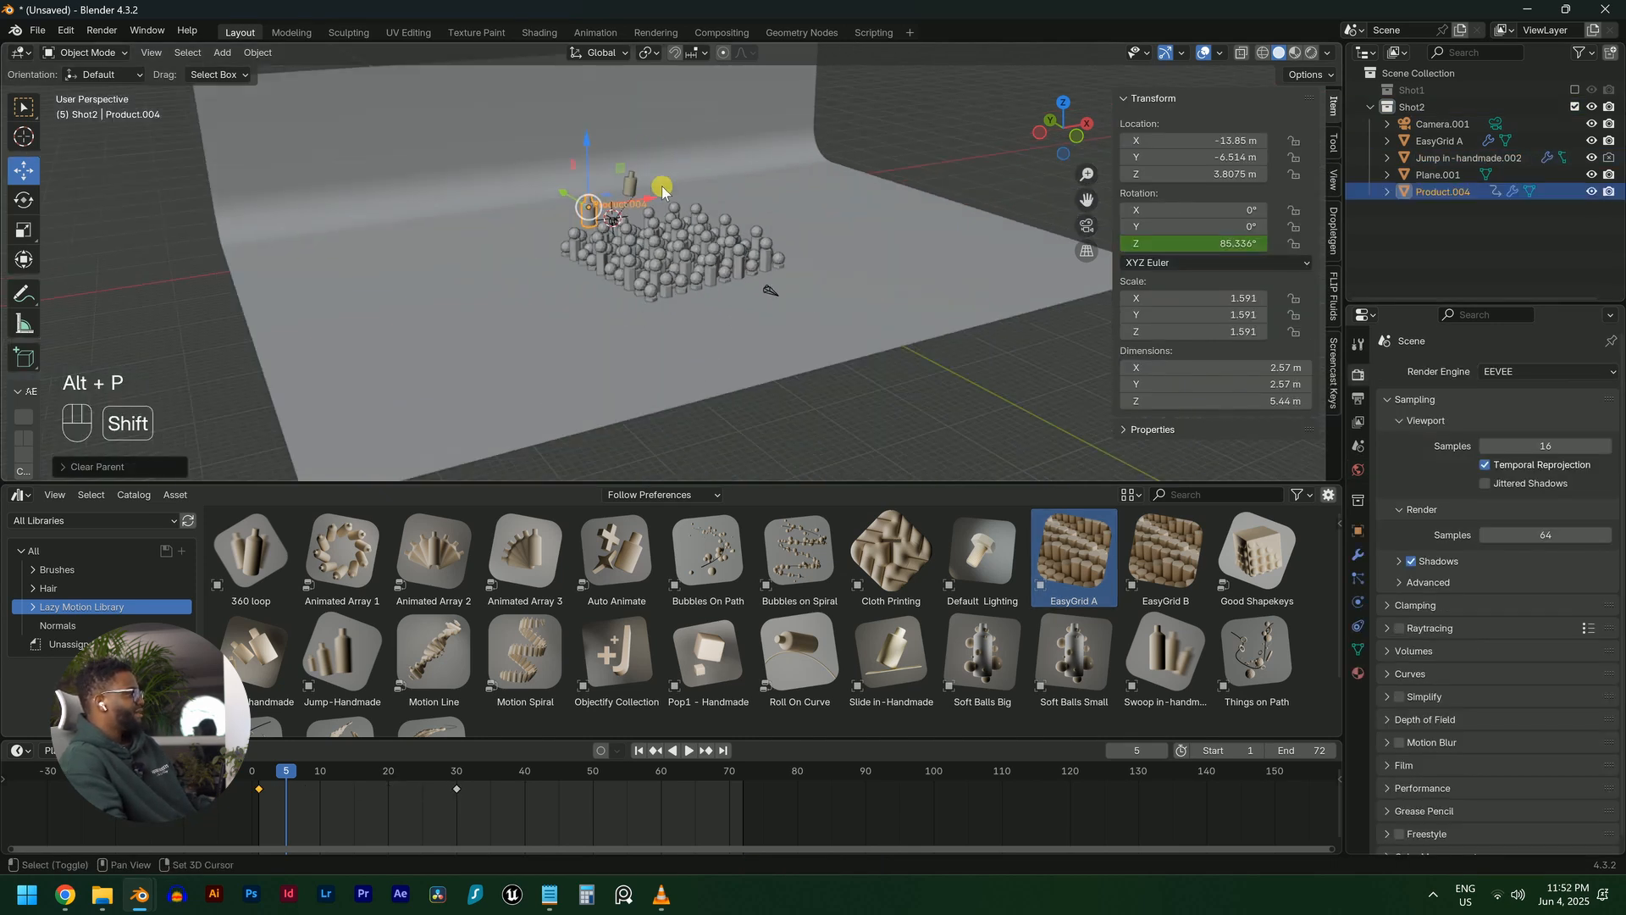
shift+middle_drag(663, 185, 647, 262)
scroll(647, 264, up, 4)
key(x)
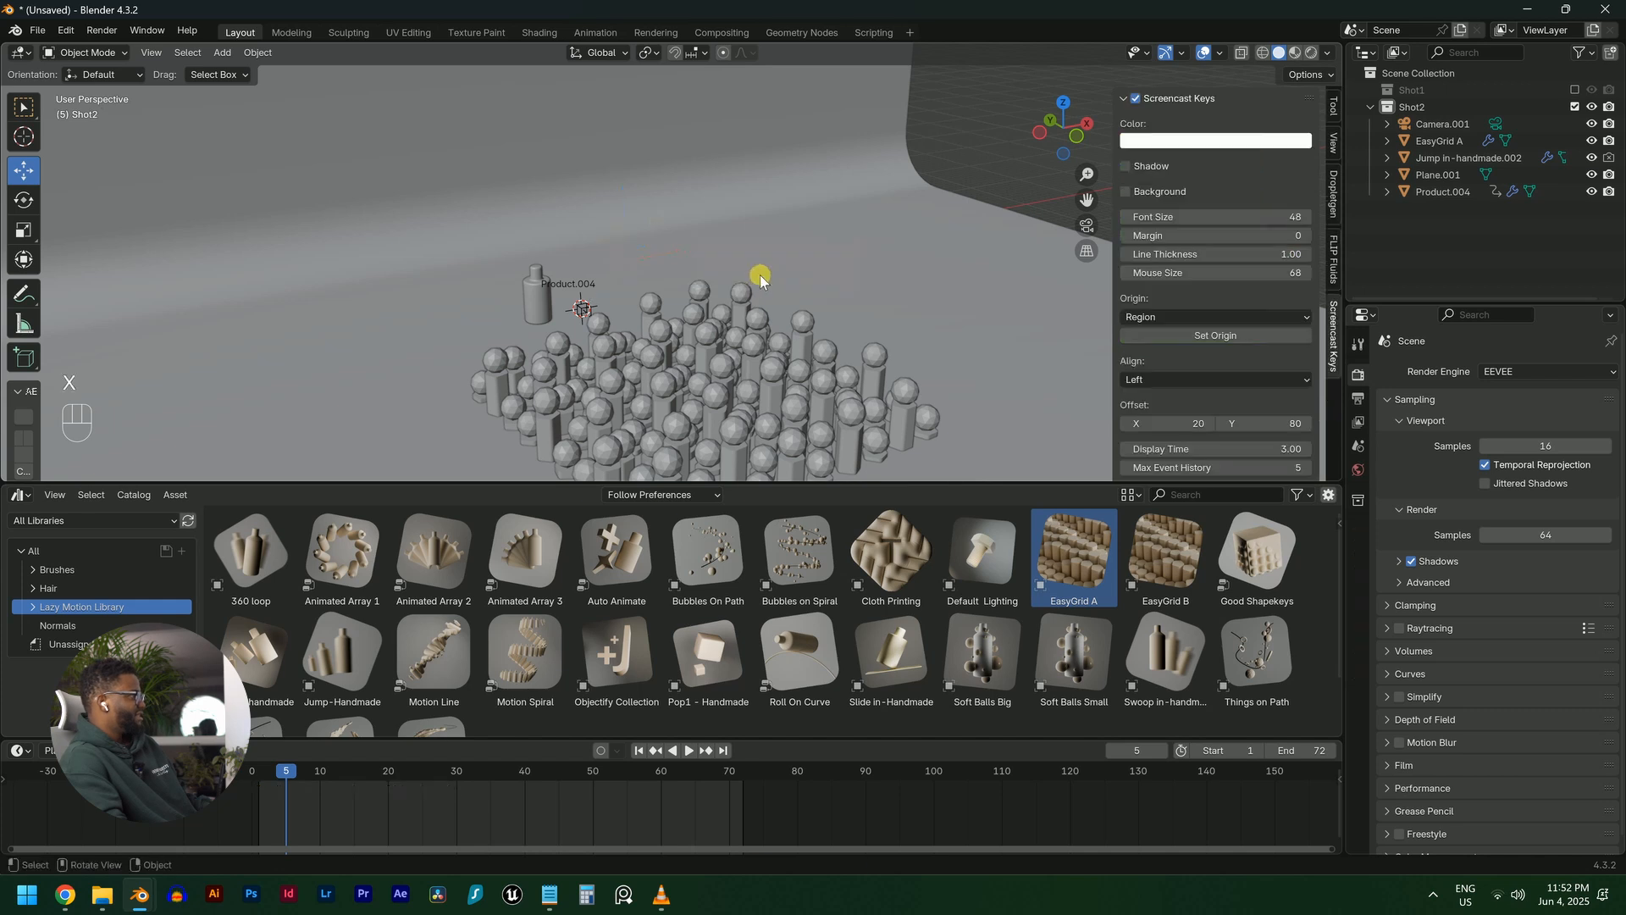
Delete all keyframes of the bottle Product.004 and clear its location and rotation
click(562, 292)
key(a)
key(x)
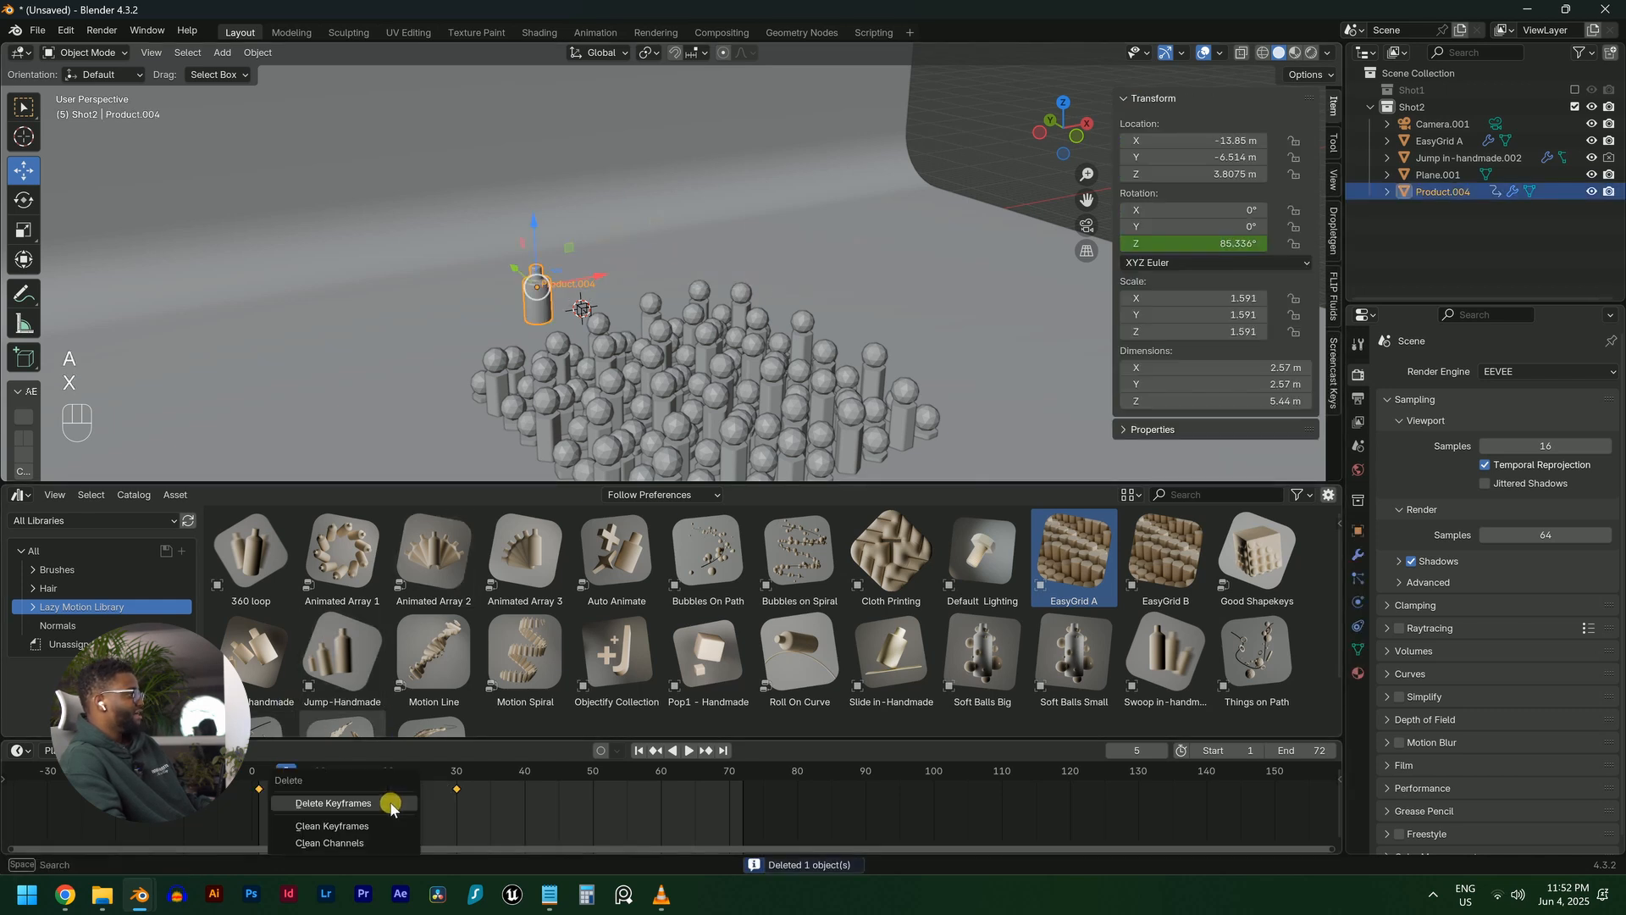
click(390, 801)
key(alt+r)
Move the bottle Product.004 about 82 m along the X axis, clear of the backdrop
middle_drag(694, 254, 708, 181)
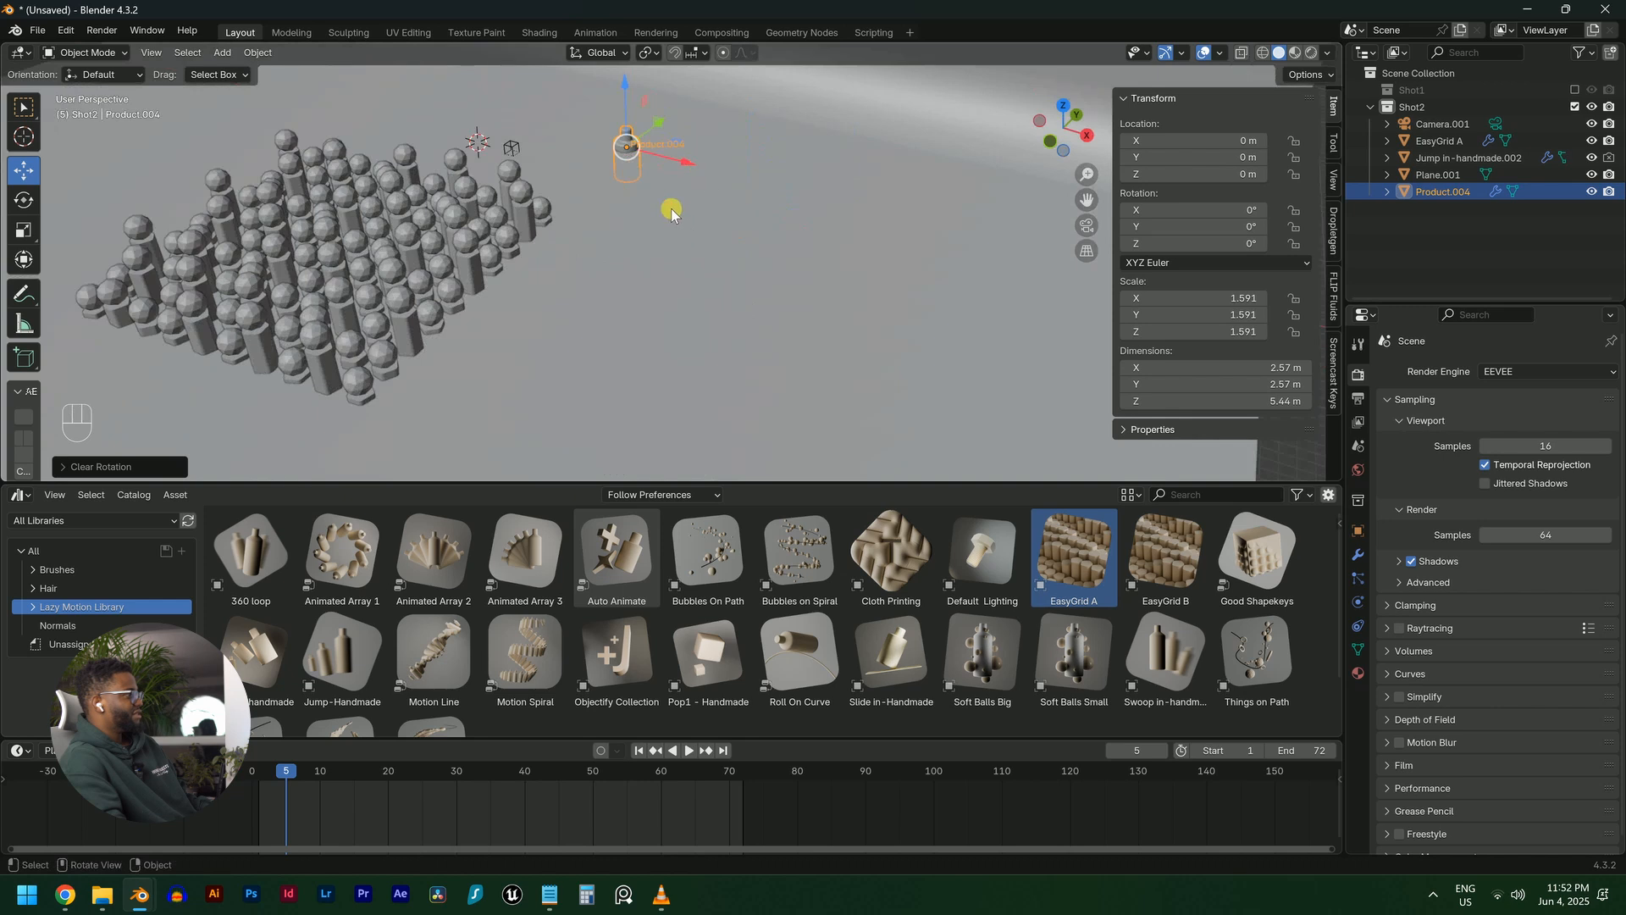
scroll(670, 212, down, 6)
key(g)
key(x)
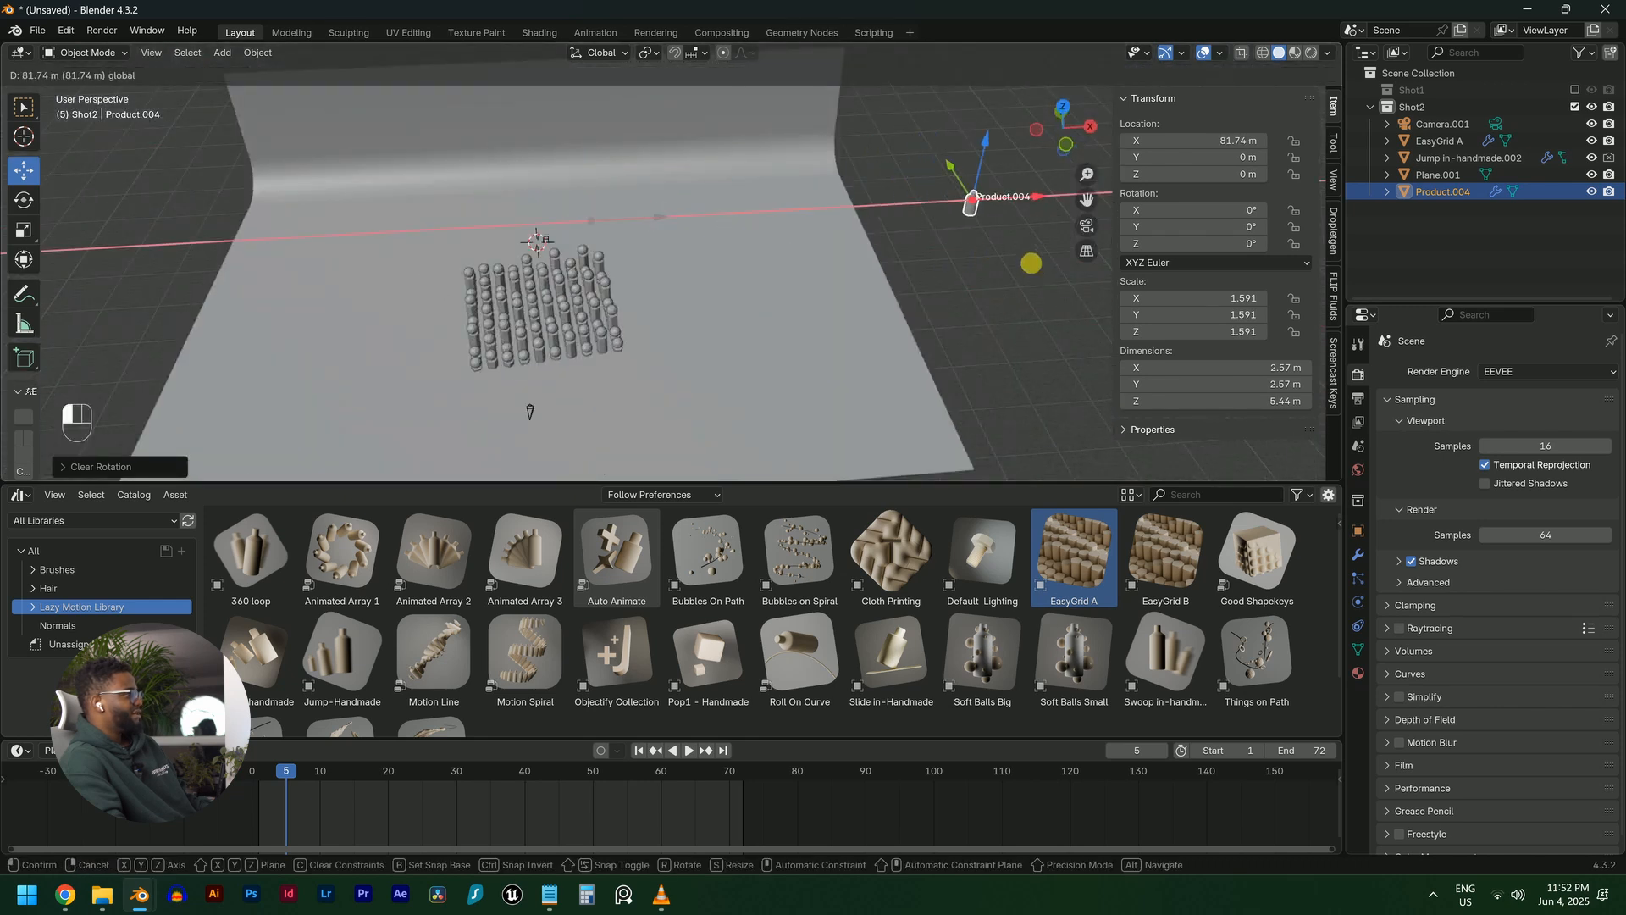
drag(1031, 263, 1030, 263)
Lower the curved backdrop plane to a Z location of about -13.8 m so it sits beneath the grid pillars
middle_drag(618, 364, 693, 297)
click(684, 238)
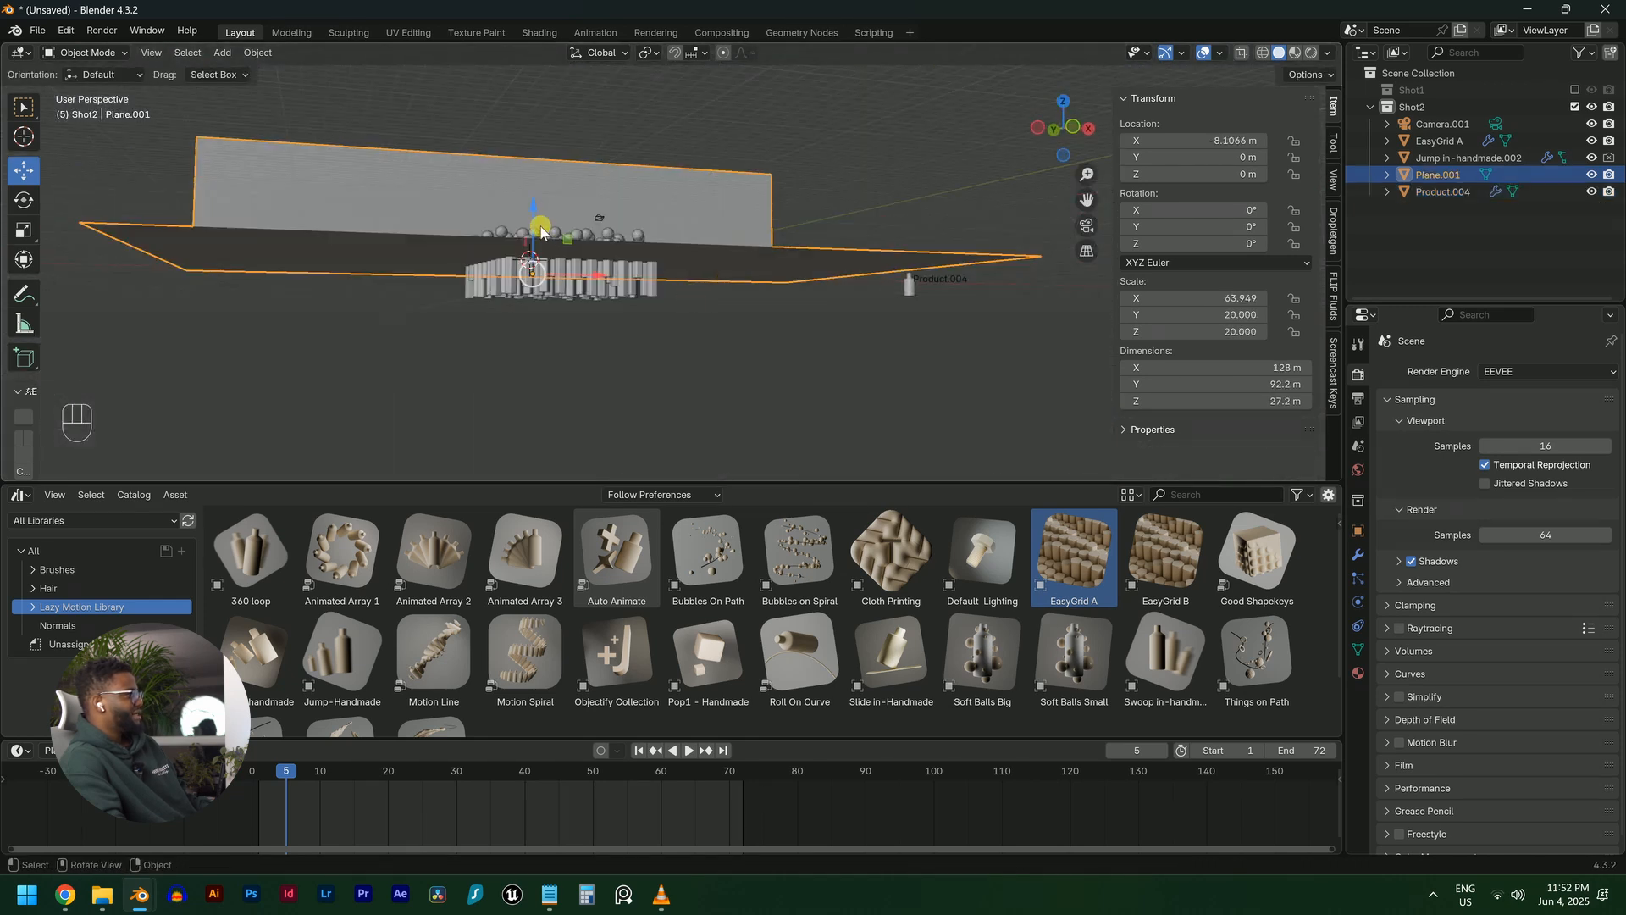
drag(537, 221, 540, 287)
scroll(541, 287, up, 9)
scroll(542, 293, down, 7)
Play the animation, select EasyGrid A, and examine the up-and-down motion of its pillars
key(space)
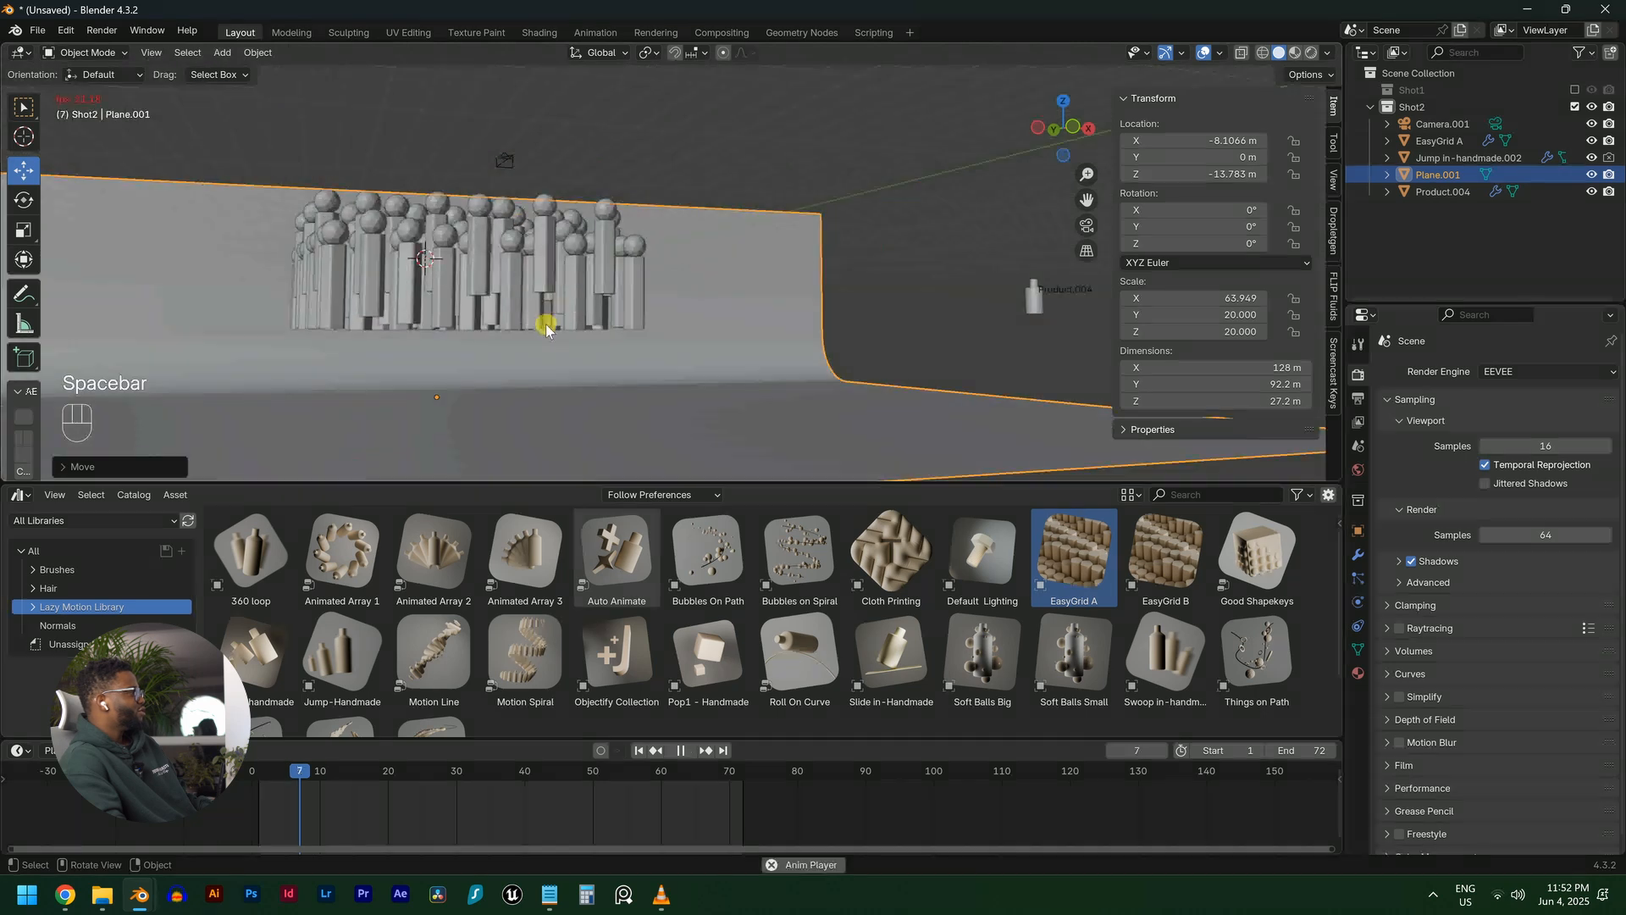
middle_drag(546, 323, 628, 313)
scroll(478, 338, up, 5)
click(650, 300)
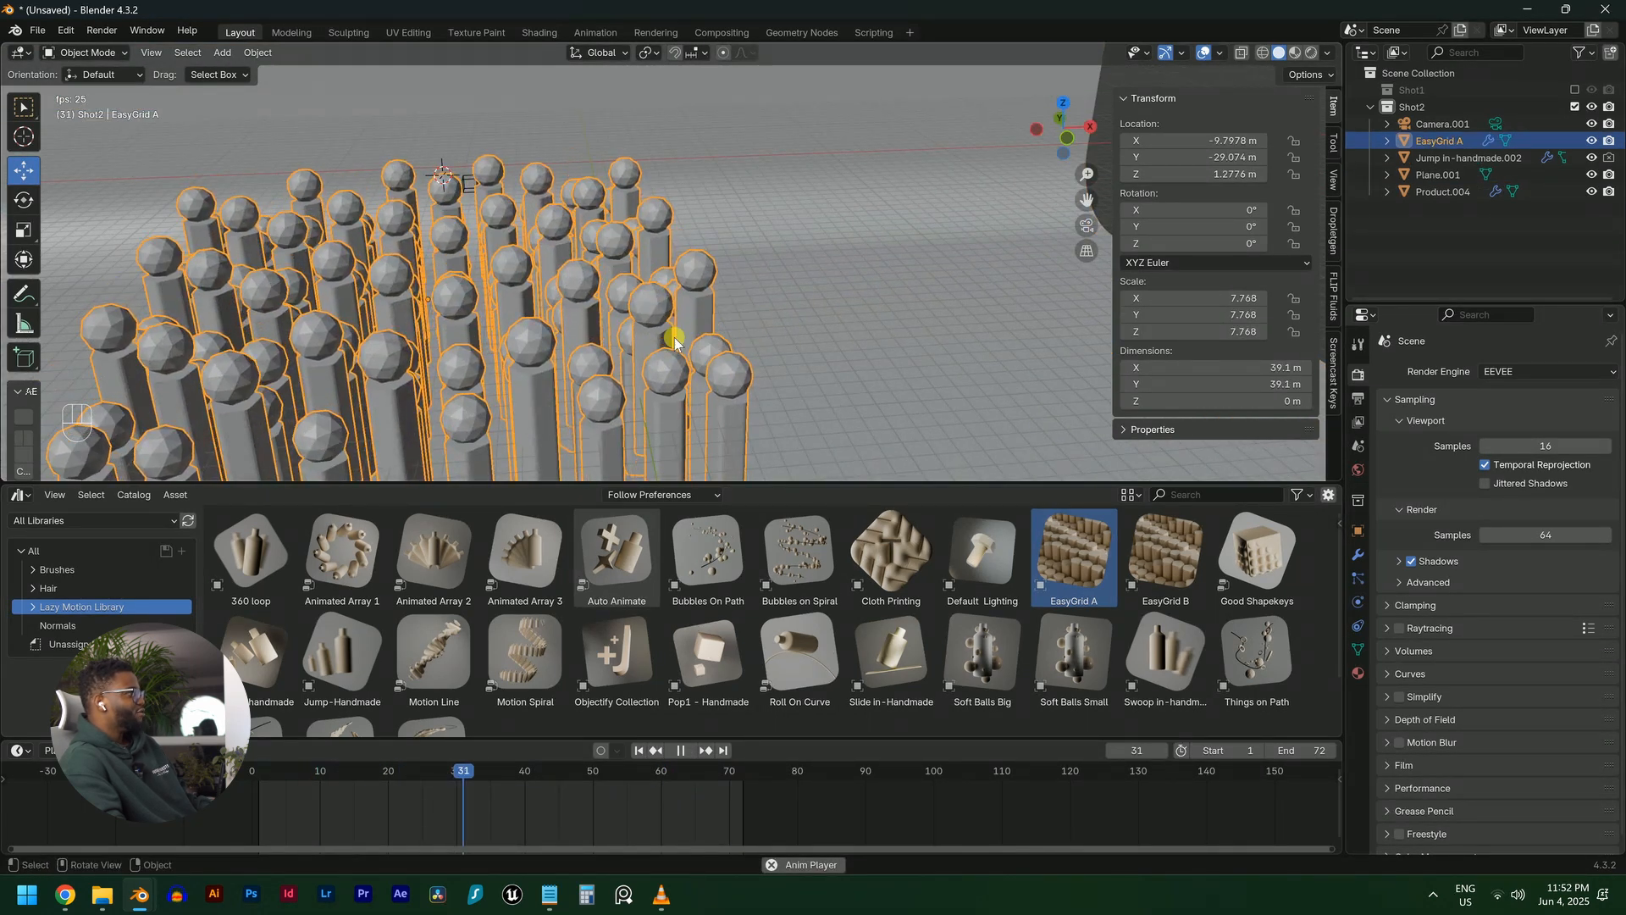
scroll(674, 337, down, 8)
scroll(906, 322, down, 2)
scroll(677, 288, up, 7)
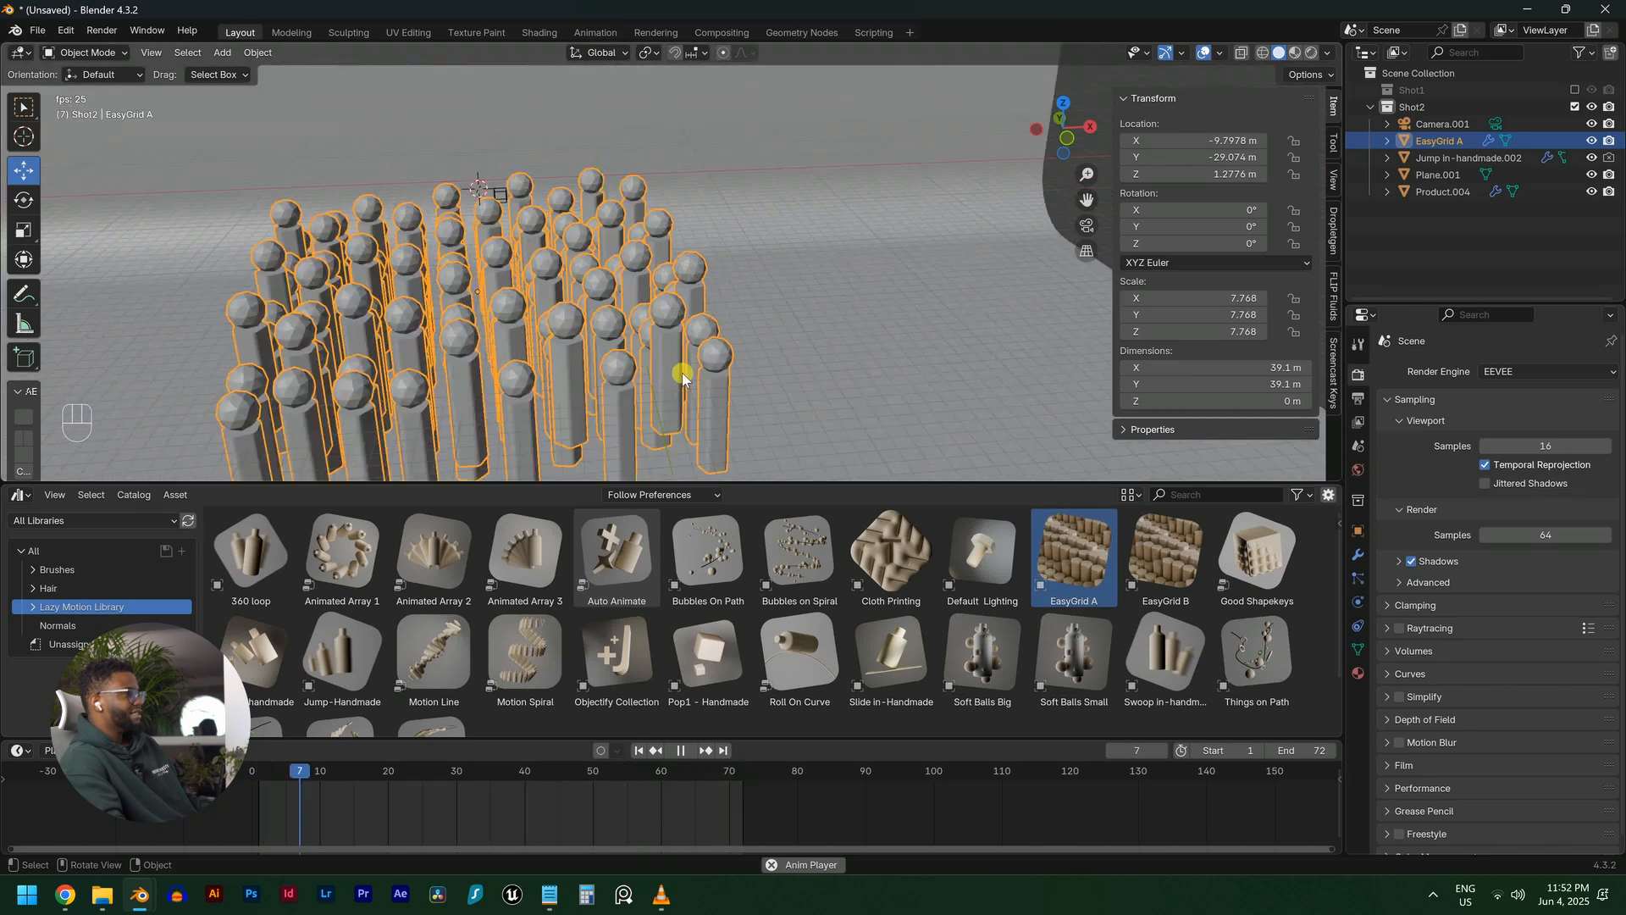
scroll(658, 352, up, 2)
key(space)
key(space)
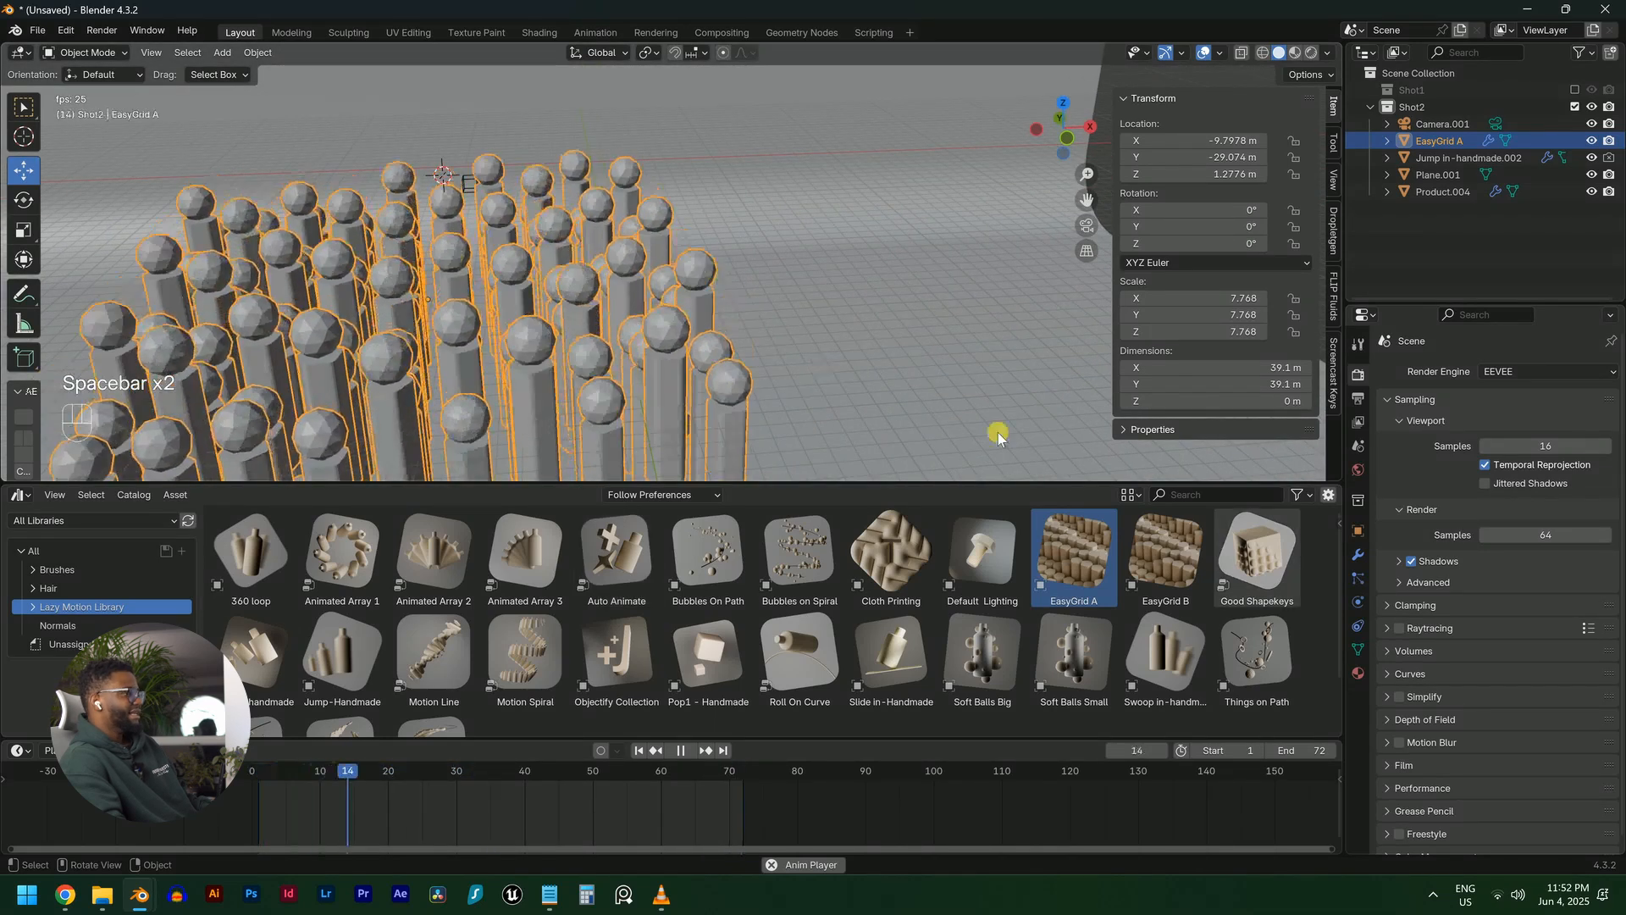
key(space)
Set Product.004 as the instance object in EasyGrid A's Easy Grid modifier
click(1357, 555)
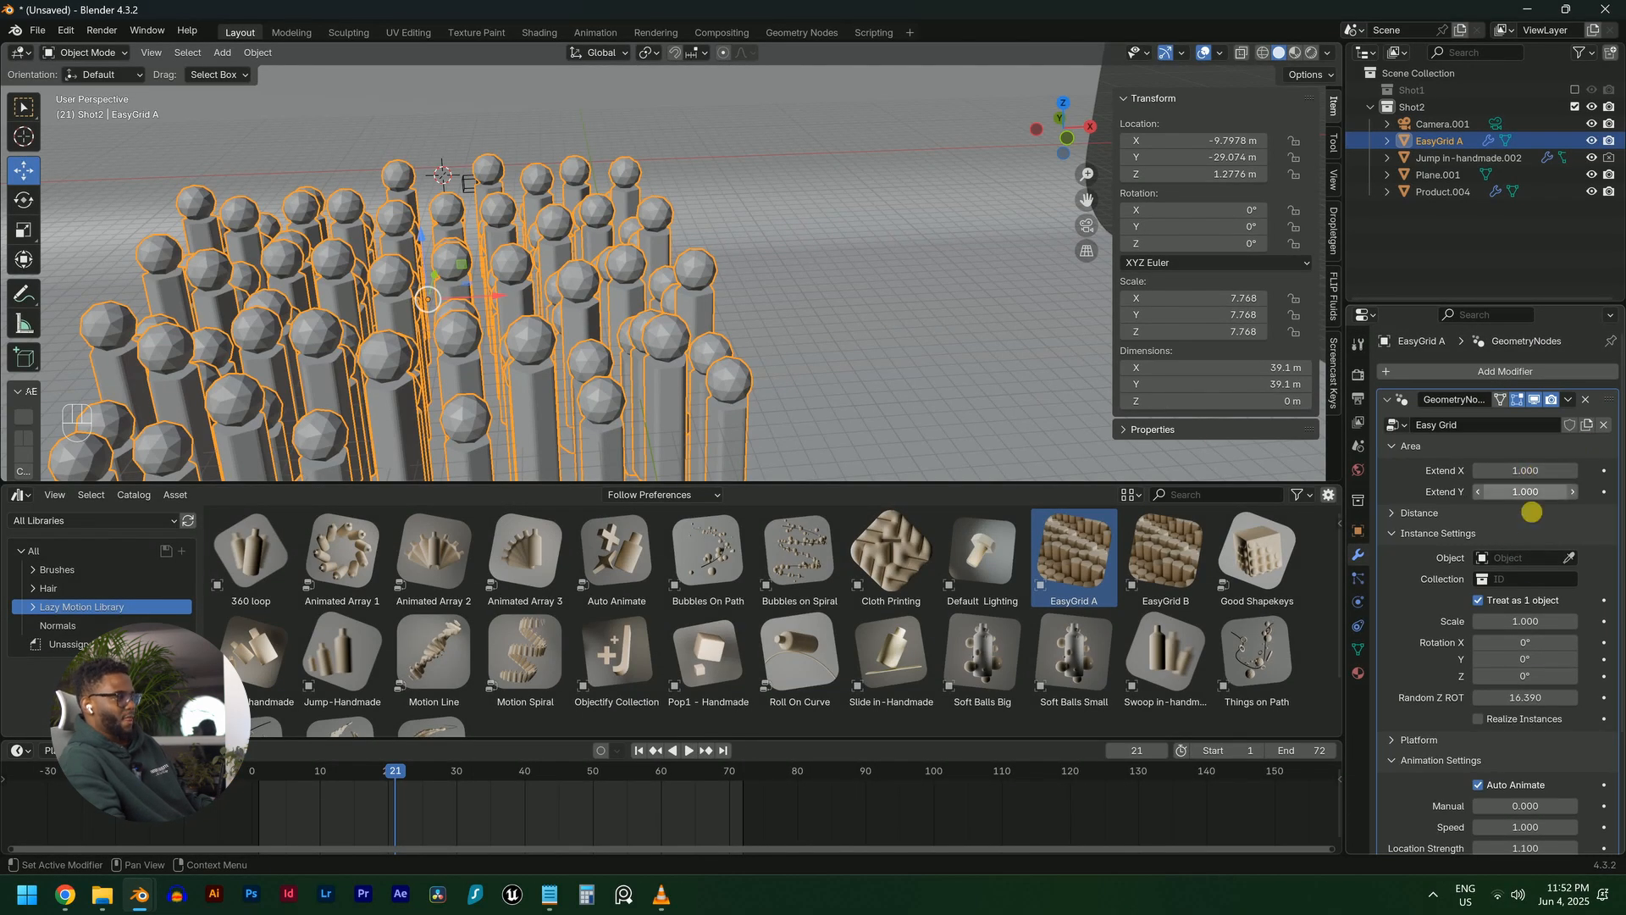
scroll(910, 392, down, 4)
middle_drag(856, 360, 944, 339)
shift+middle_drag(944, 339, 759, 398)
scroll(759, 398, up, 3)
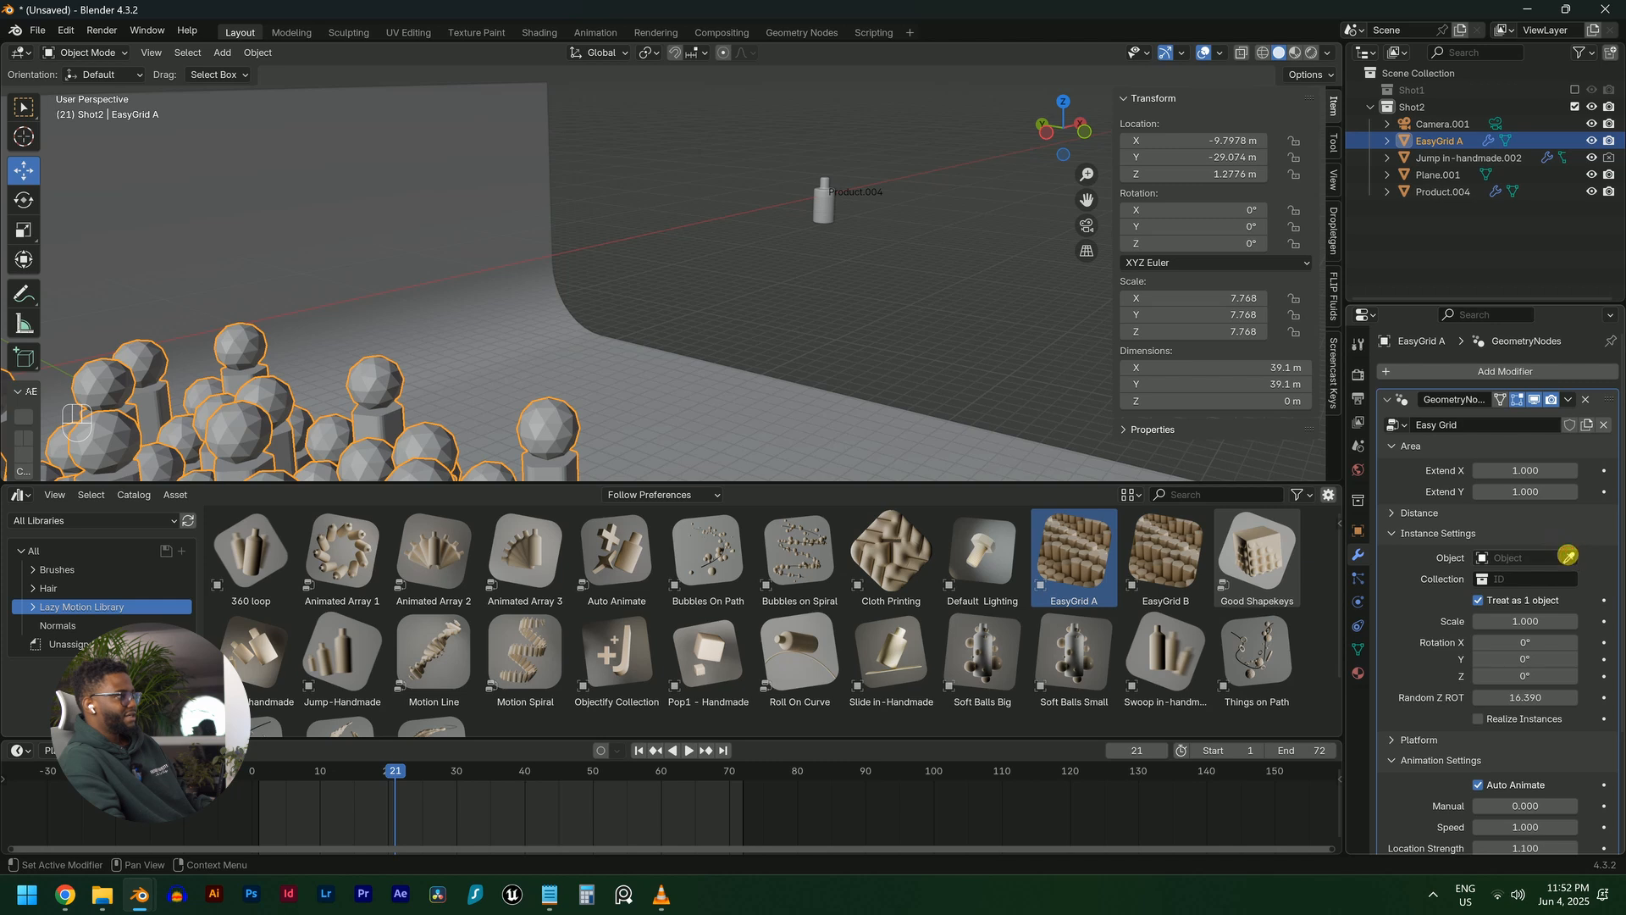
click(830, 206)
scroll(714, 309, down, 2)
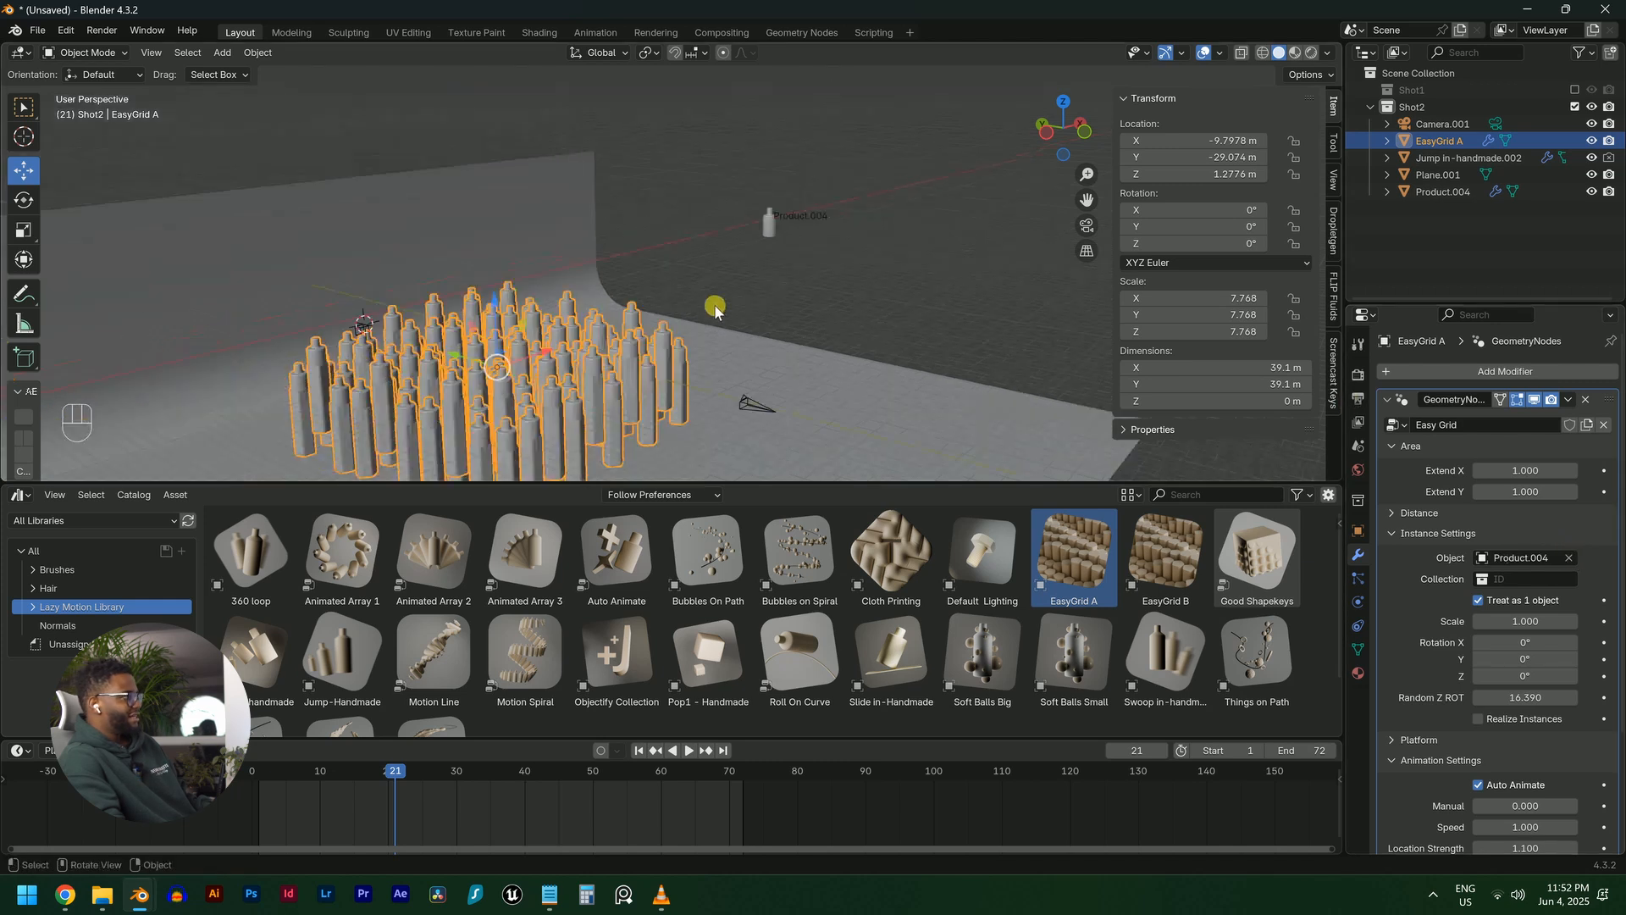
Play the animation and examine up close how the bottles move on the grid
key(space)
scroll(701, 262, up, 6)
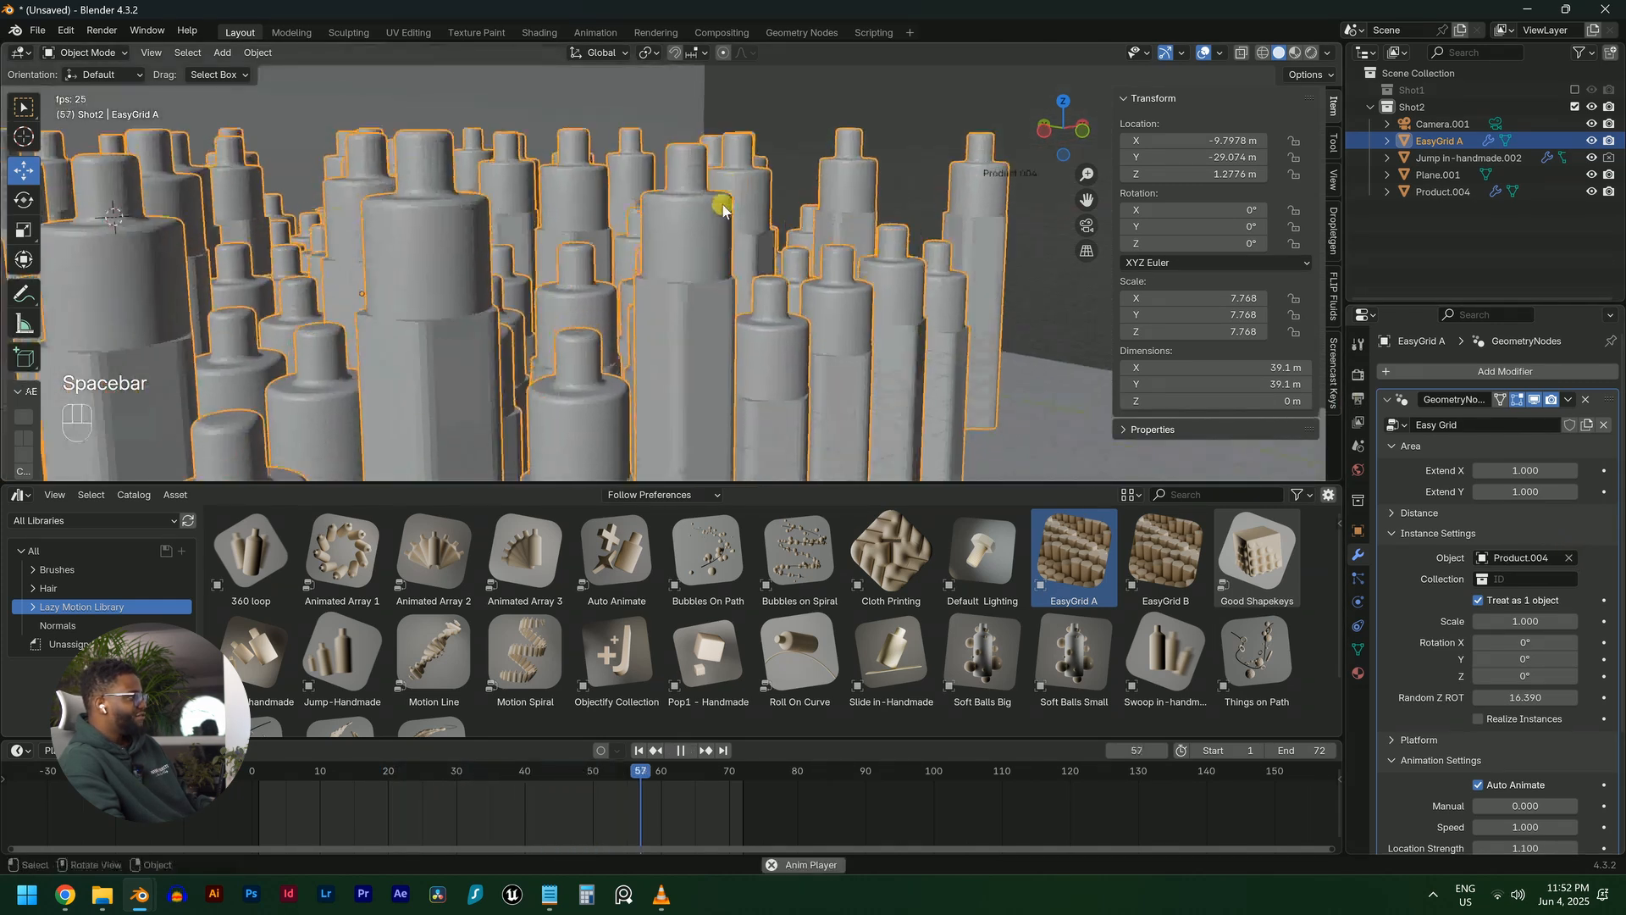
key(space)
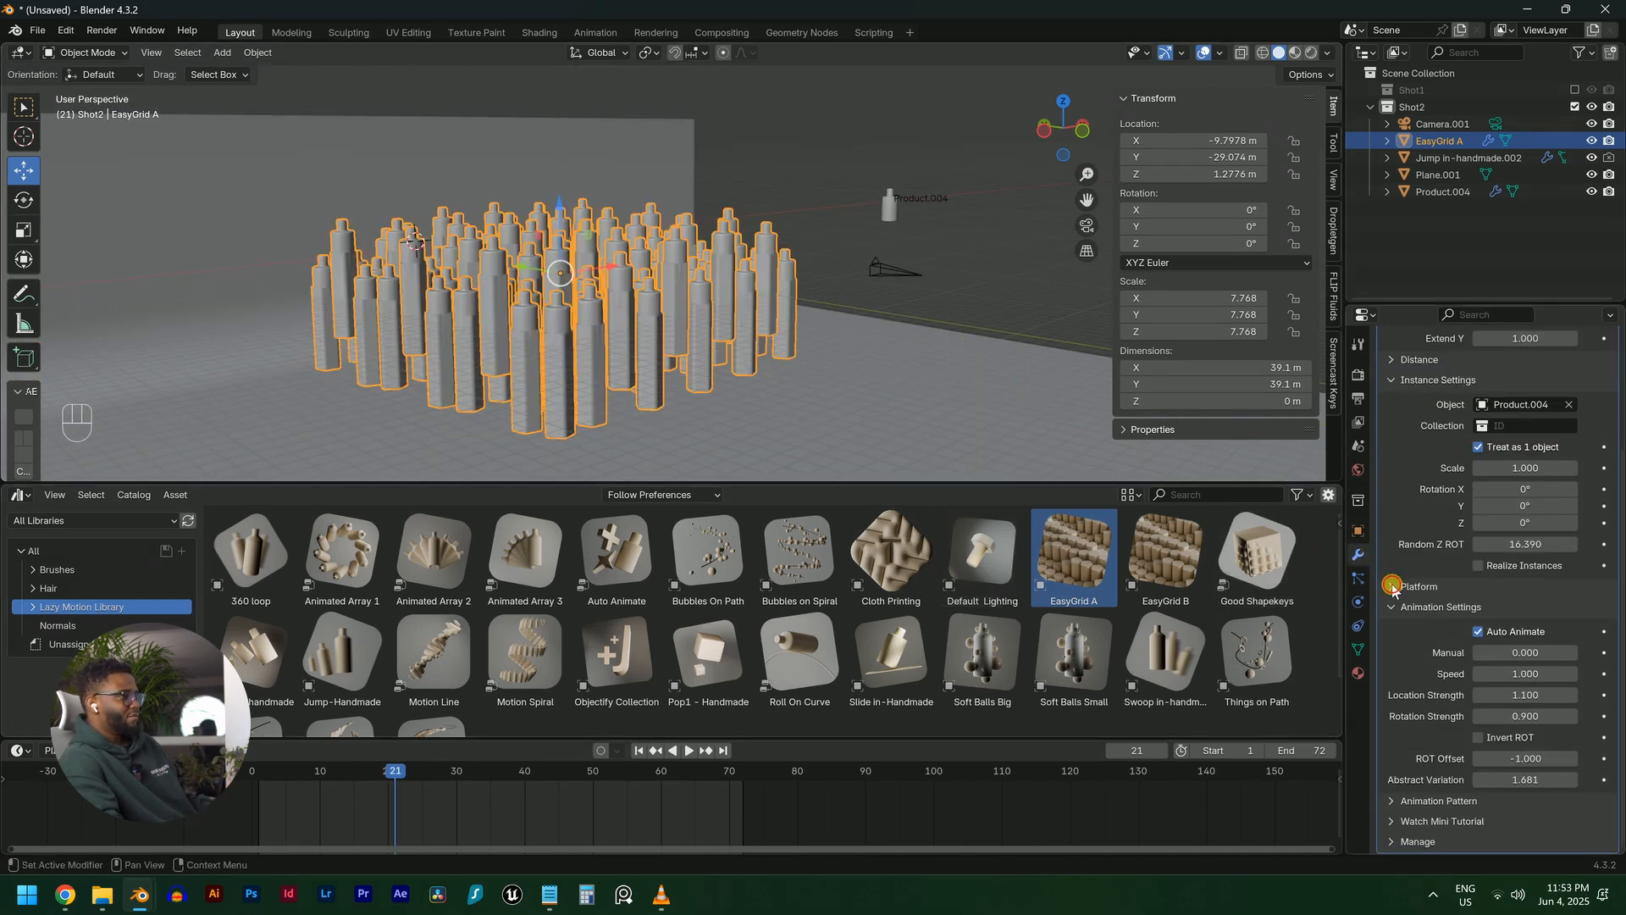
Set the platform Z offset of EasyGrid A to about -1.088 so the pillar tops meet the bottle bases
click(1393, 586)
drag(1509, 675, 1509, 675)
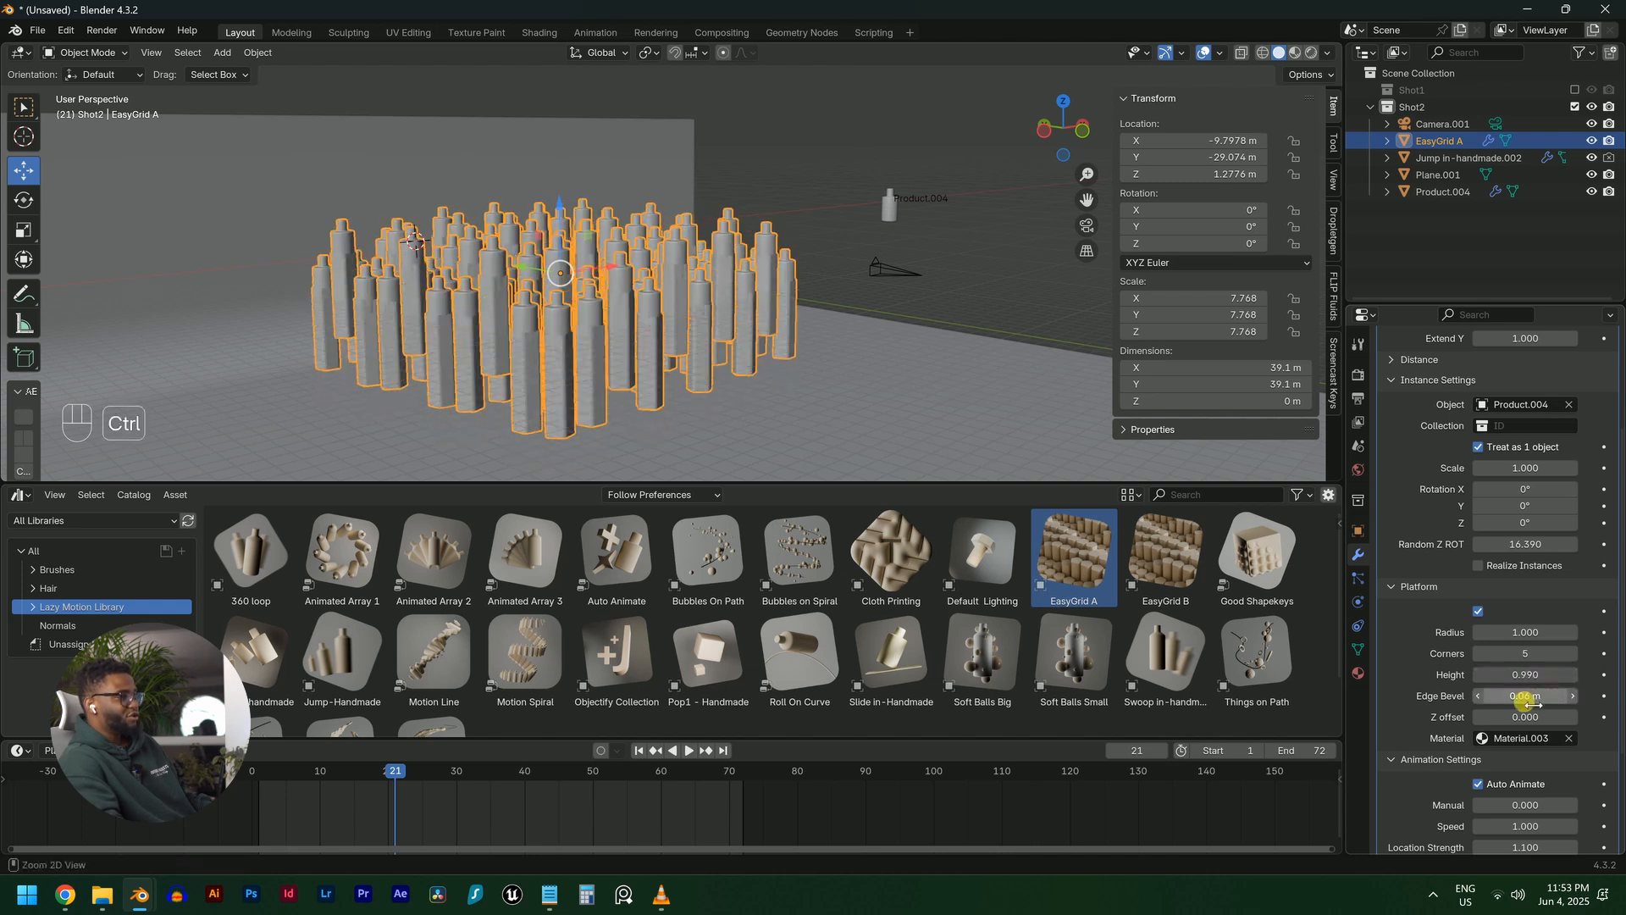
key(ctrl+z)
key(ctrl+shift+z)
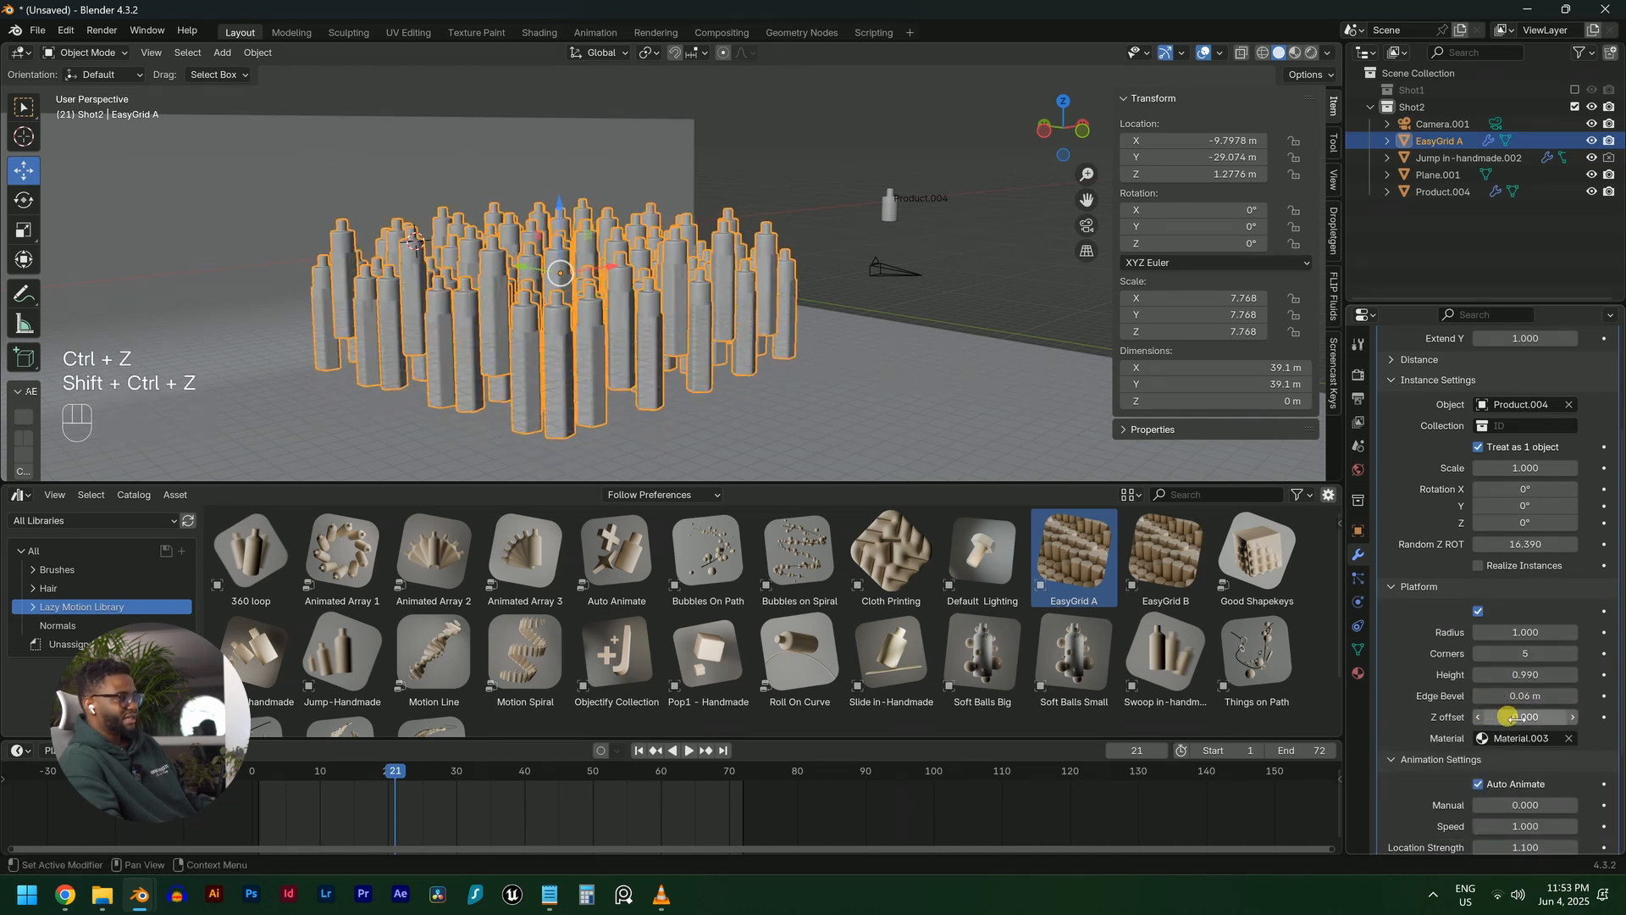
drag(1524, 716, 1524, 716)
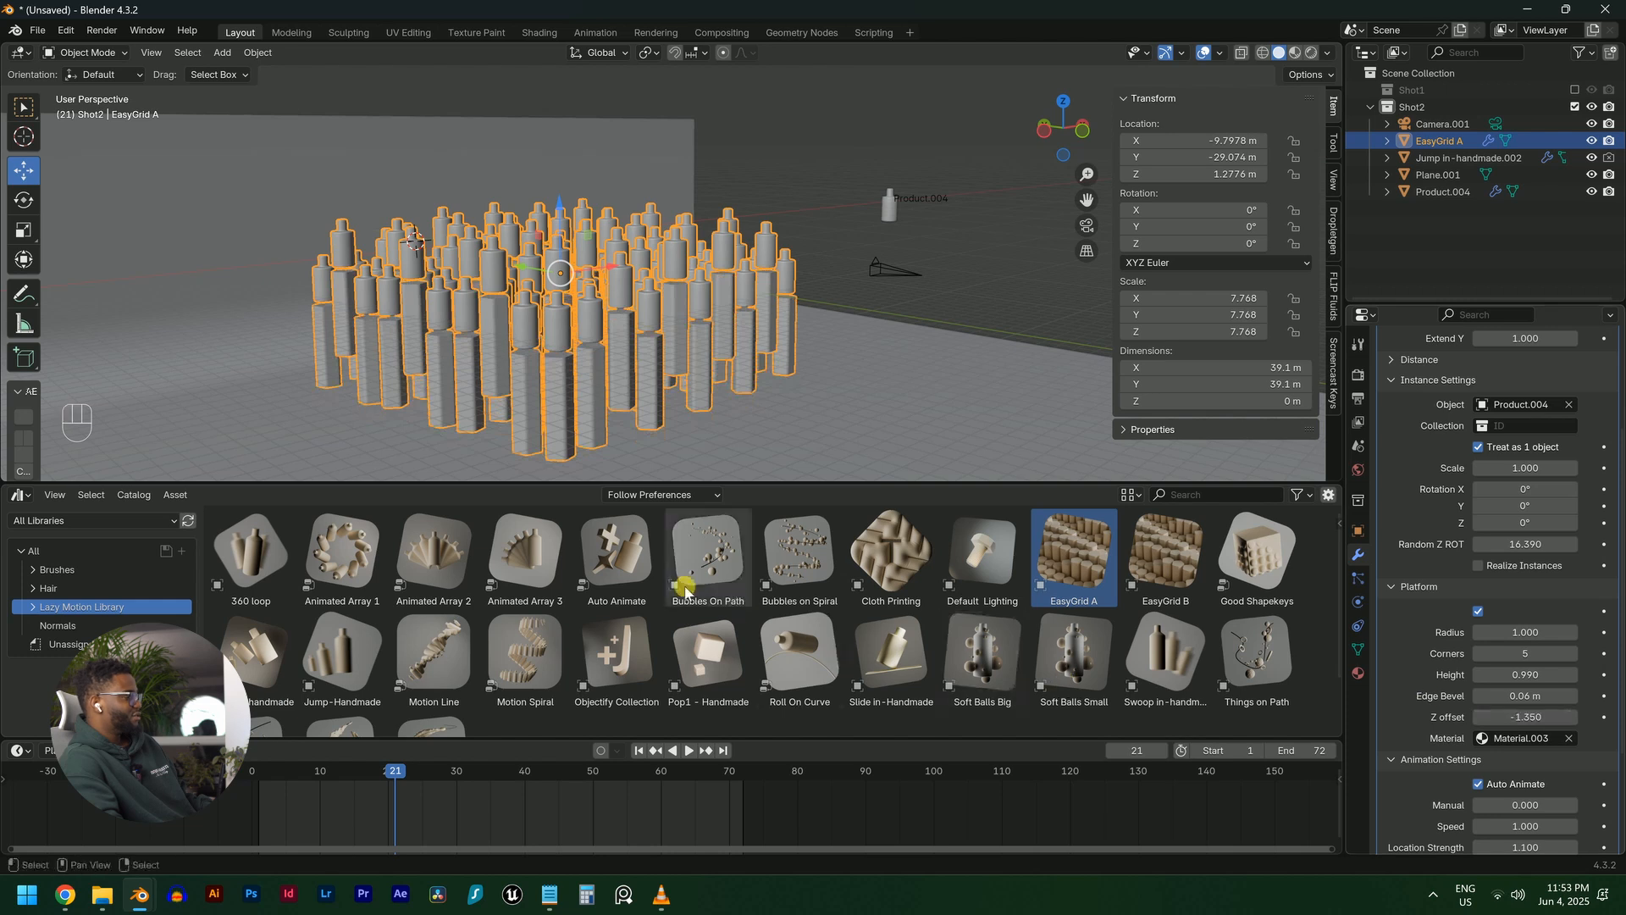
shift+middle_drag(607, 440, 780, 373)
scroll(809, 297, up, 8)
scroll(806, 301, down, 9)
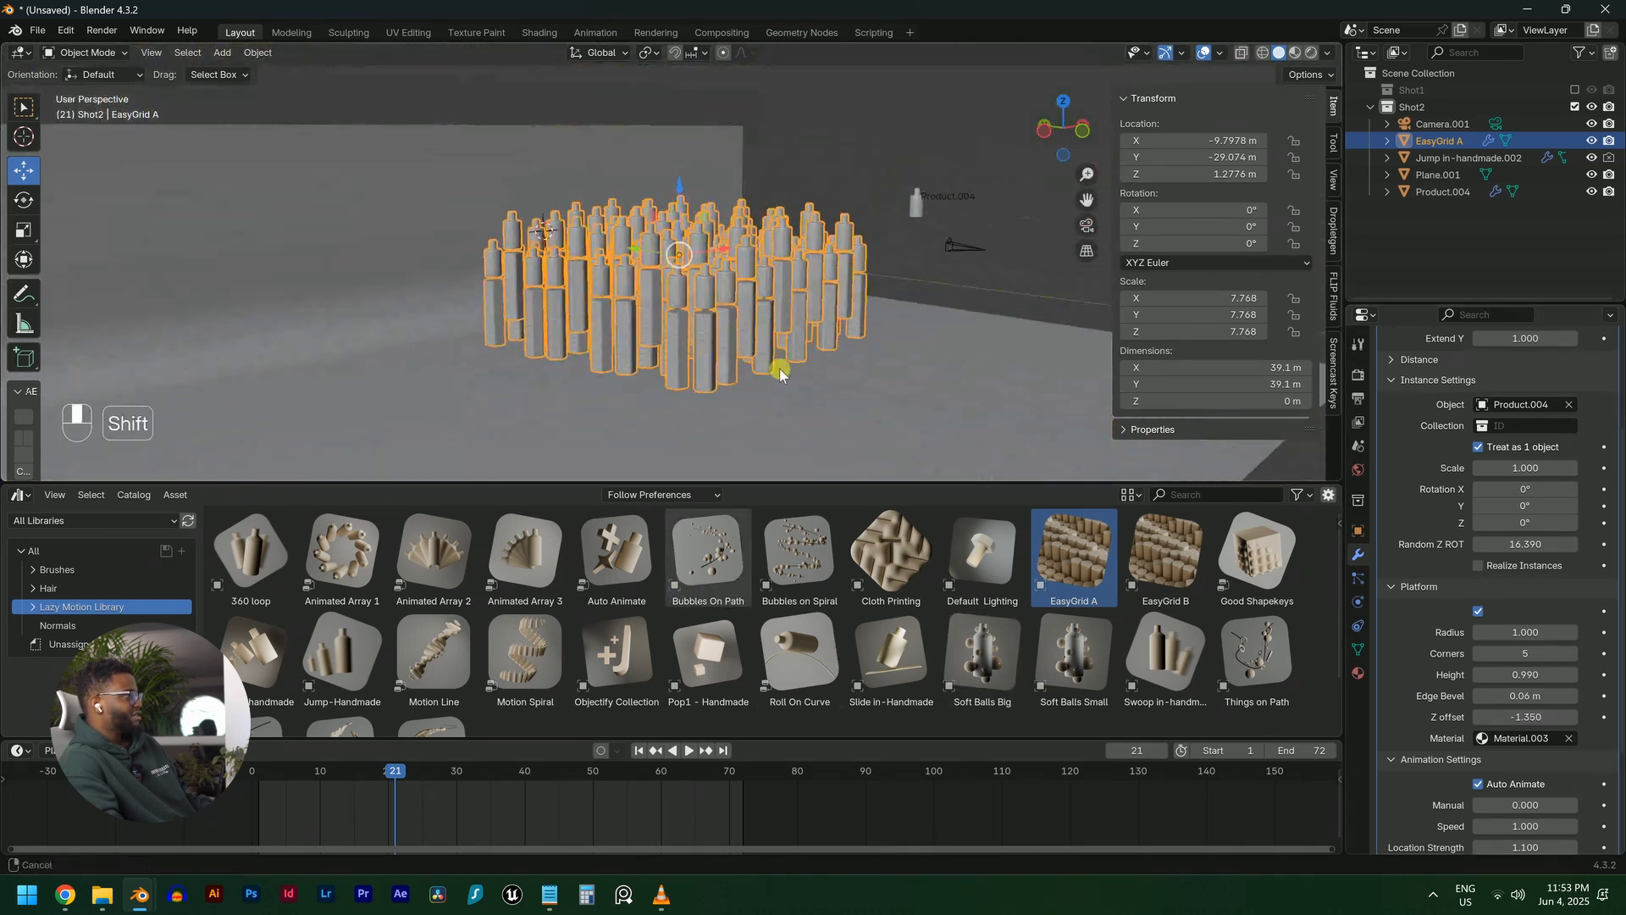
scroll(769, 344, up, 7)
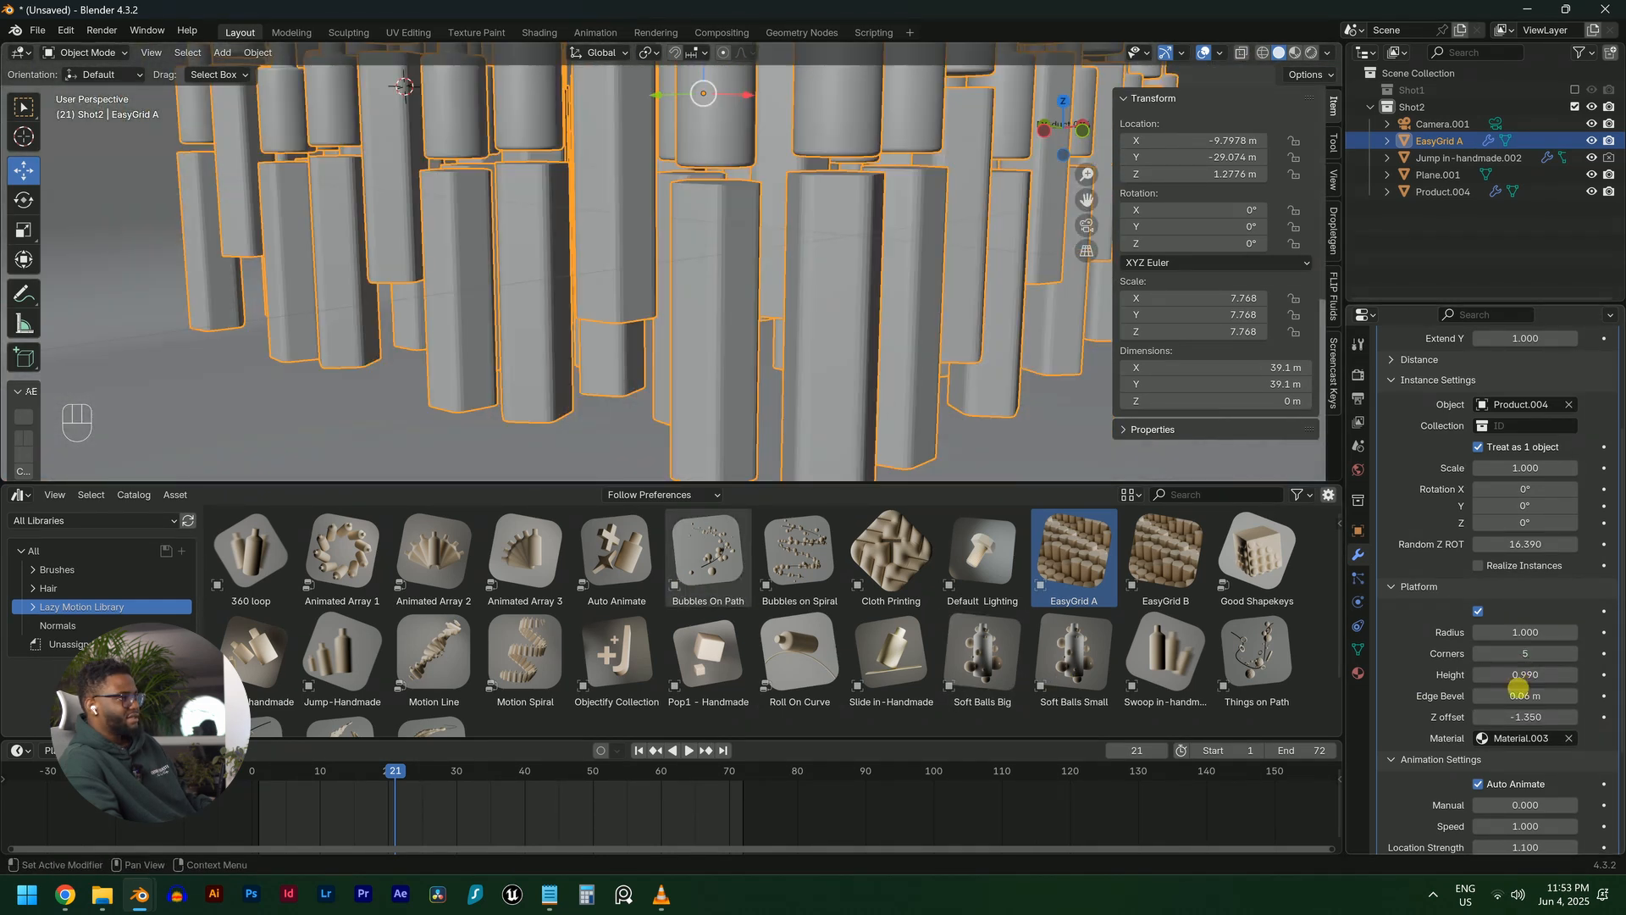
shift+drag(1524, 716, 1525, 716)
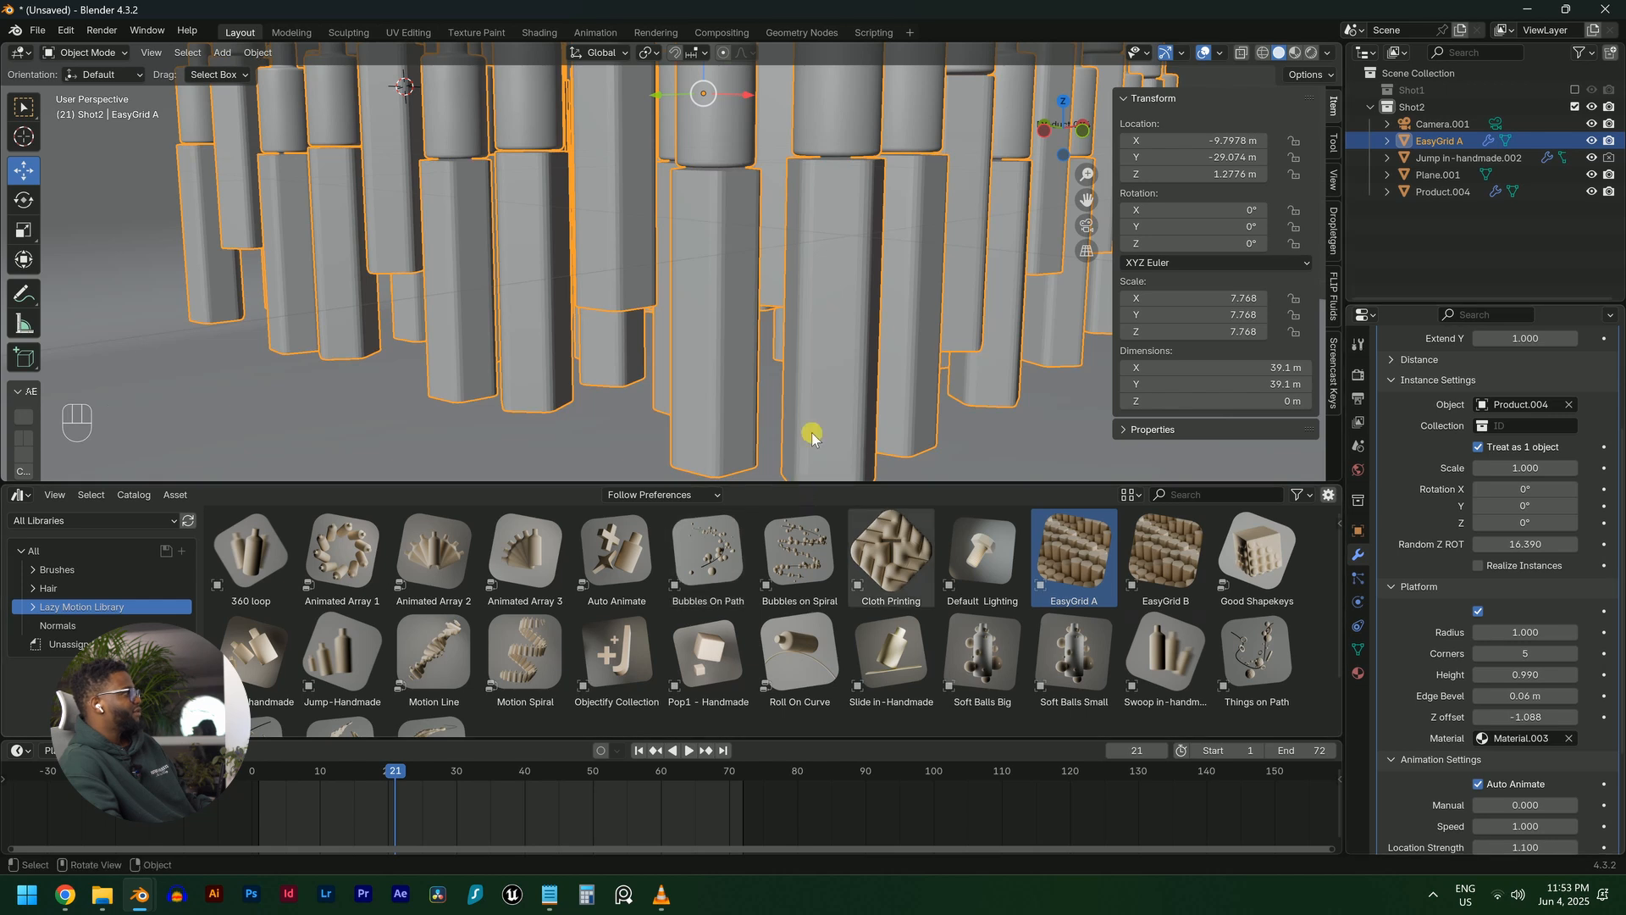
Select Camera.001 and view the bottle grid through it
scroll(801, 407, down, 8)
middle_drag(777, 359, 721, 383)
click(980, 160)
scroll(903, 258, down, 5)
scroll(900, 260, down, 1)
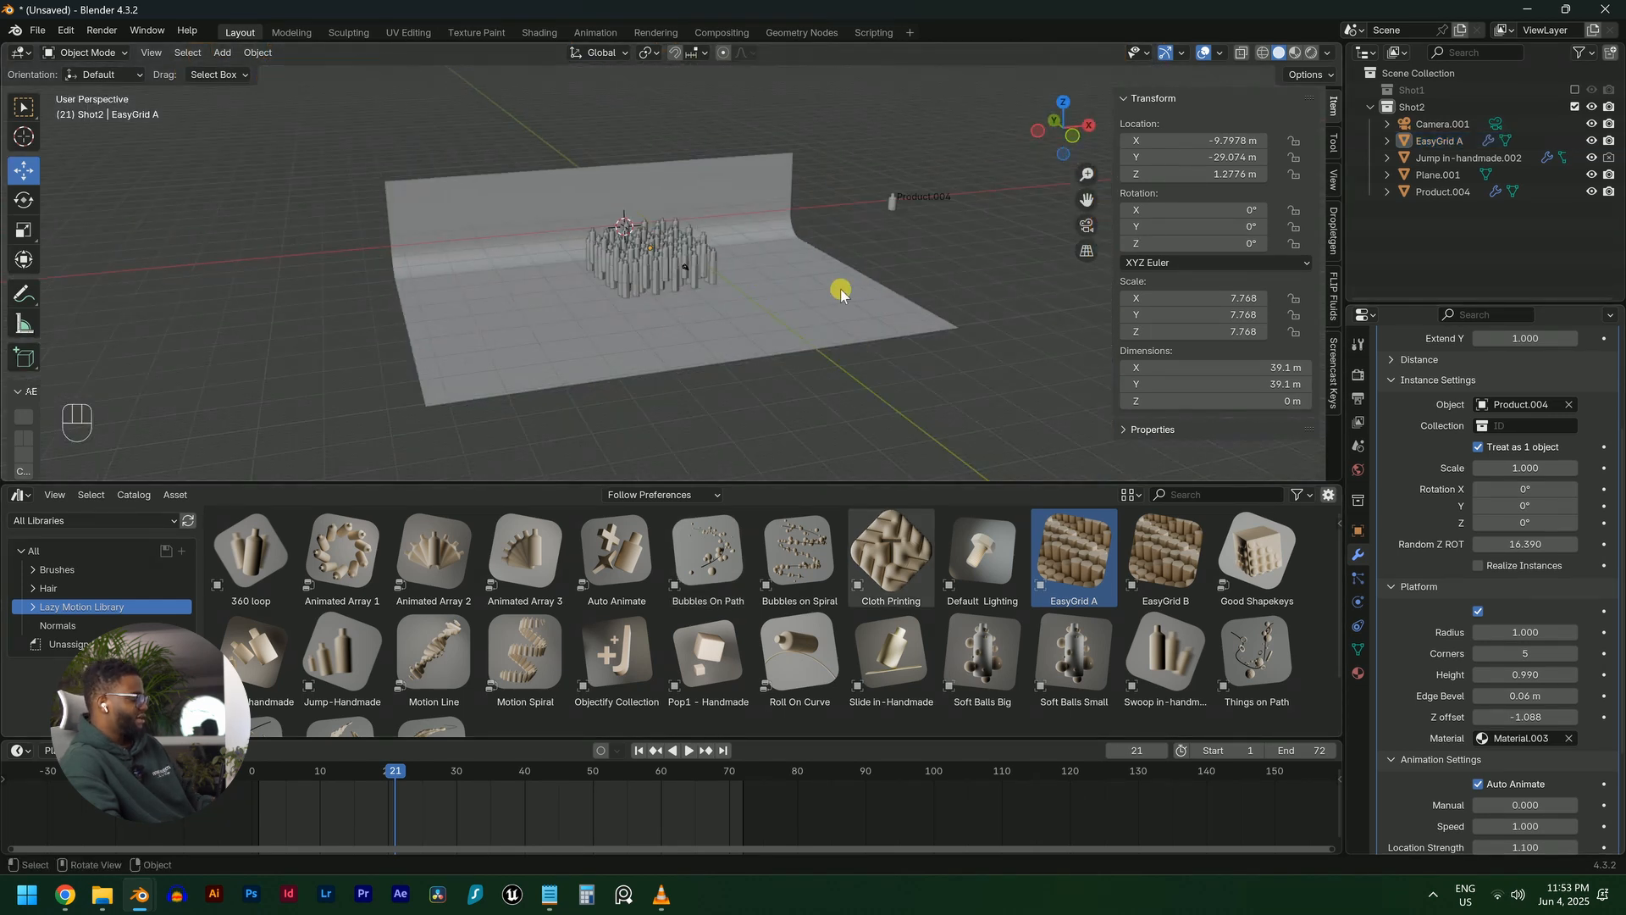
click(1495, 125)
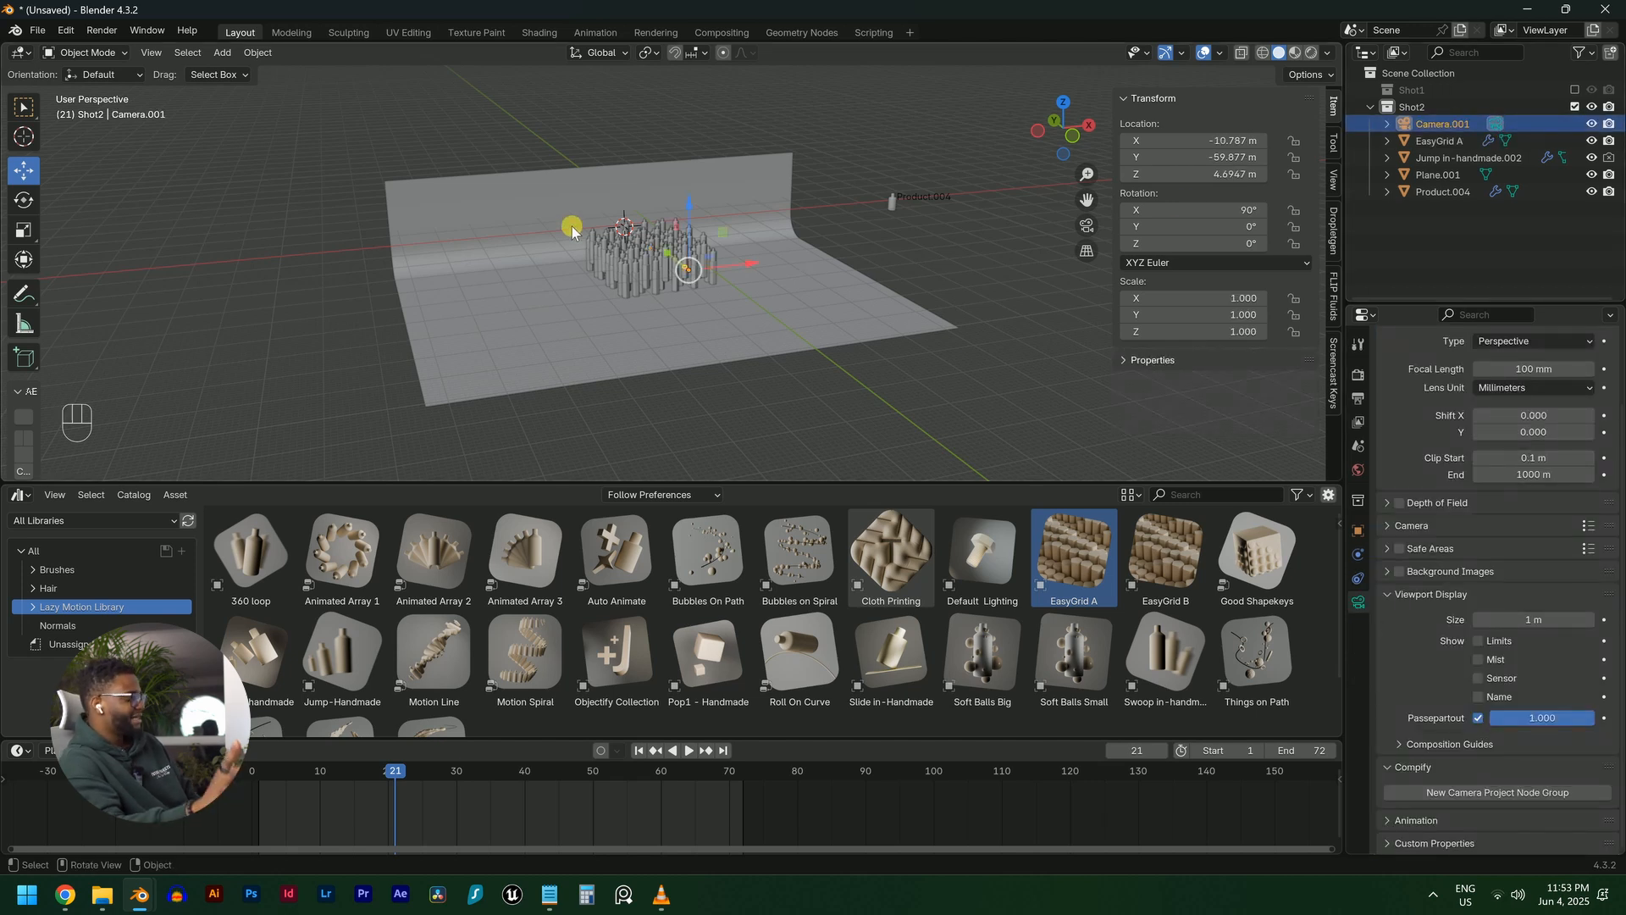
key(KP_0)
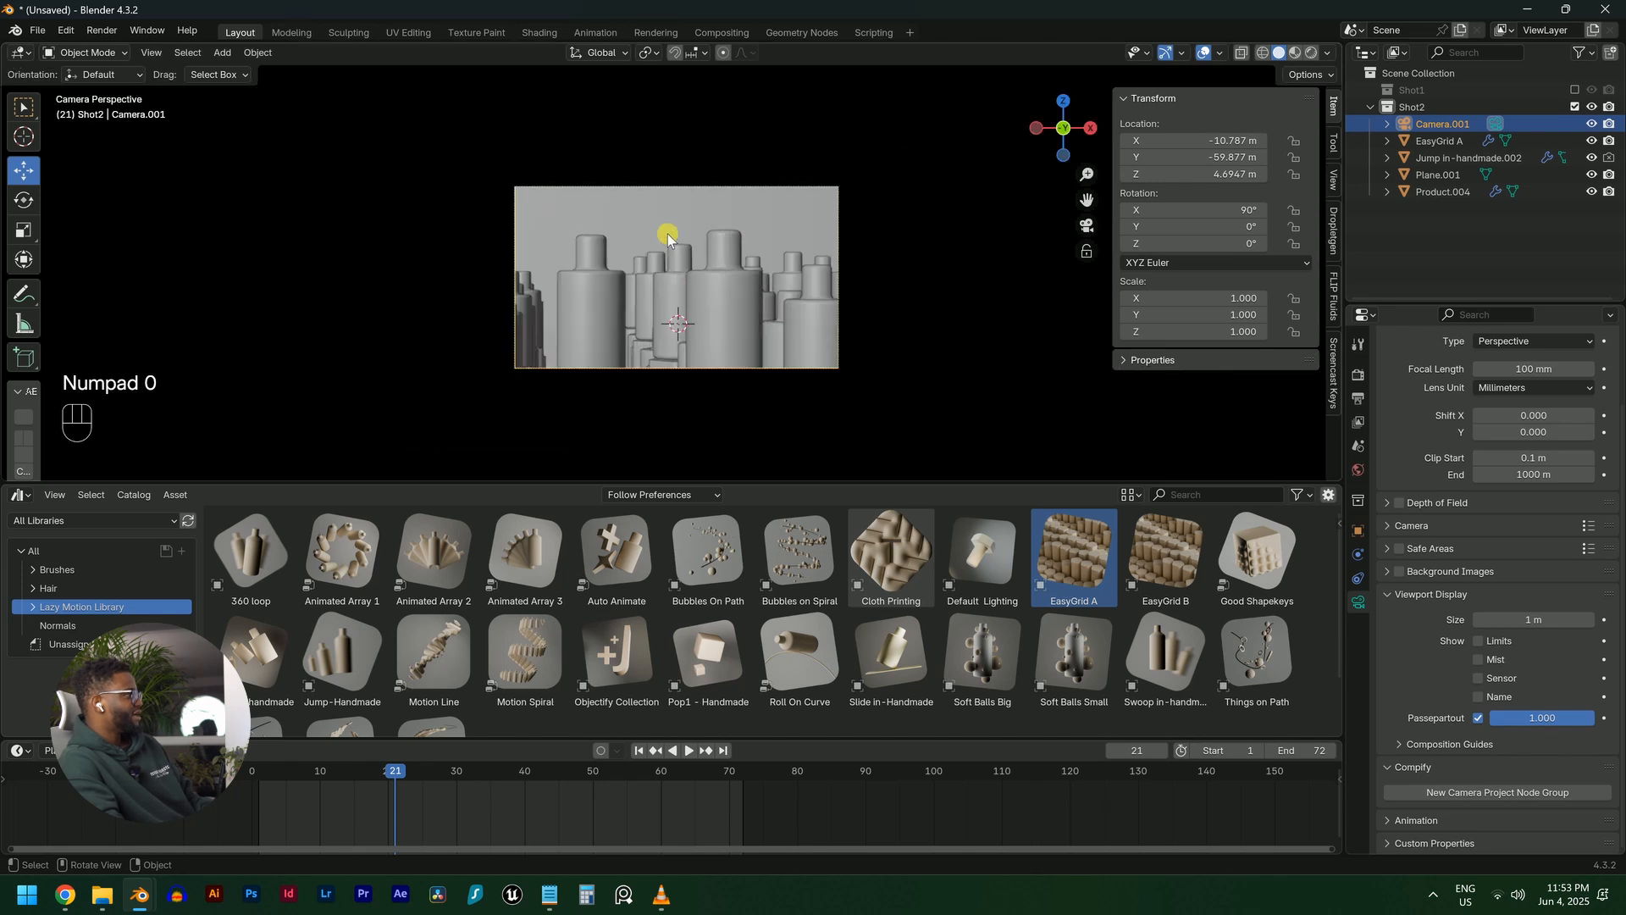
Reframe Camera.001 to look down from a higher angle so the bottle grid fills the frame
click(1334, 186)
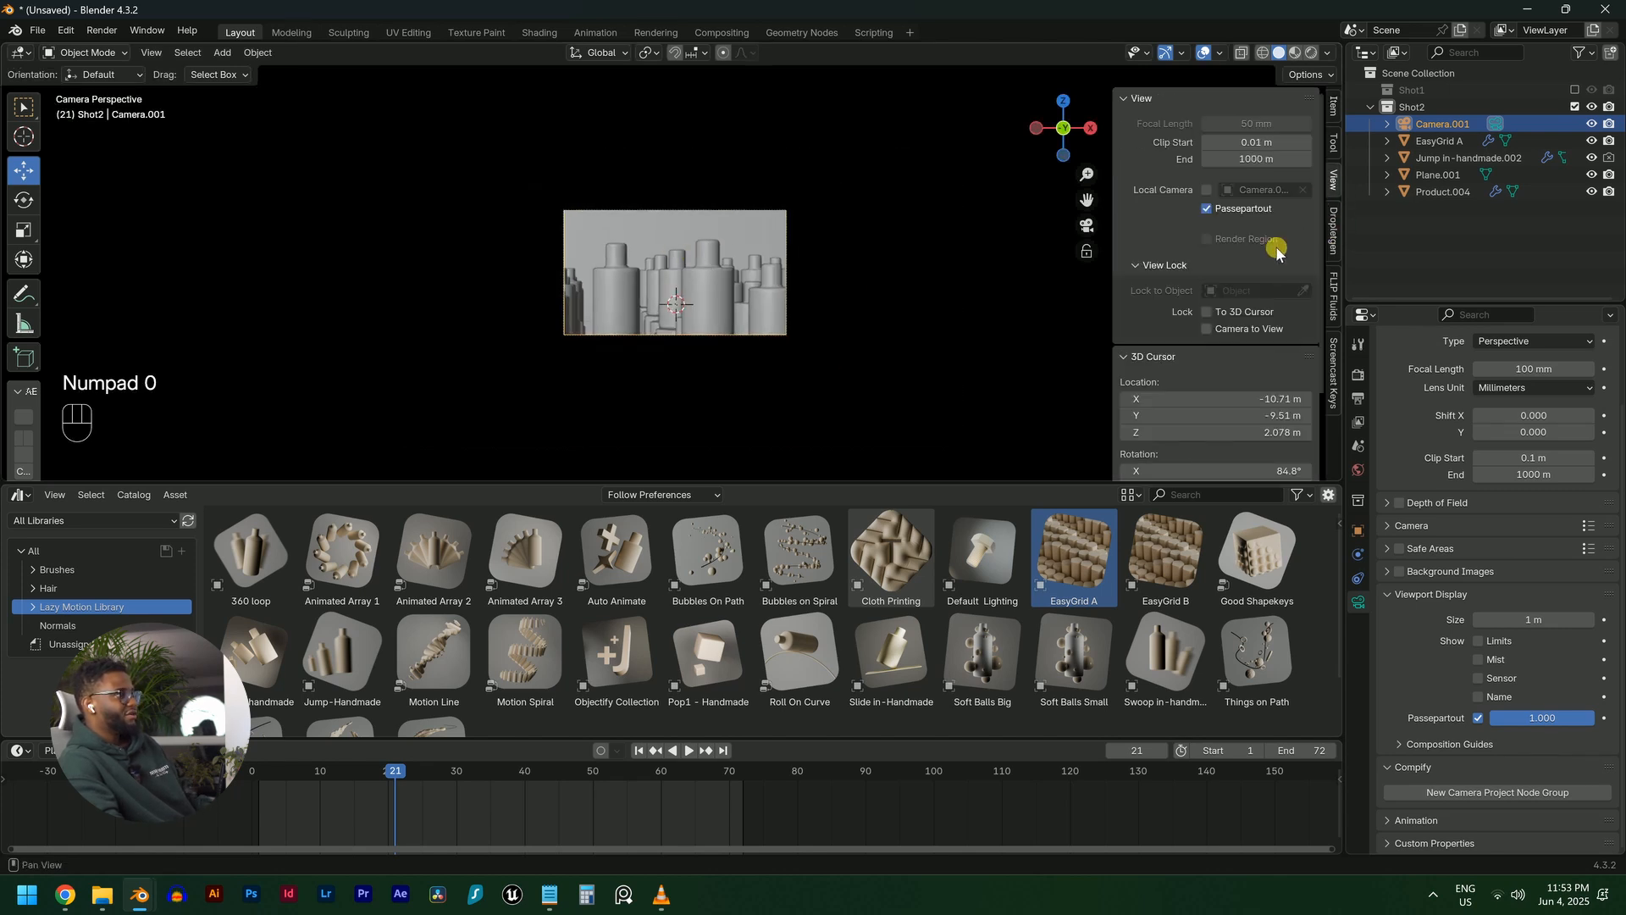
middle_drag(736, 263, 736, 315)
scroll(708, 289, up, 2)
key(space)
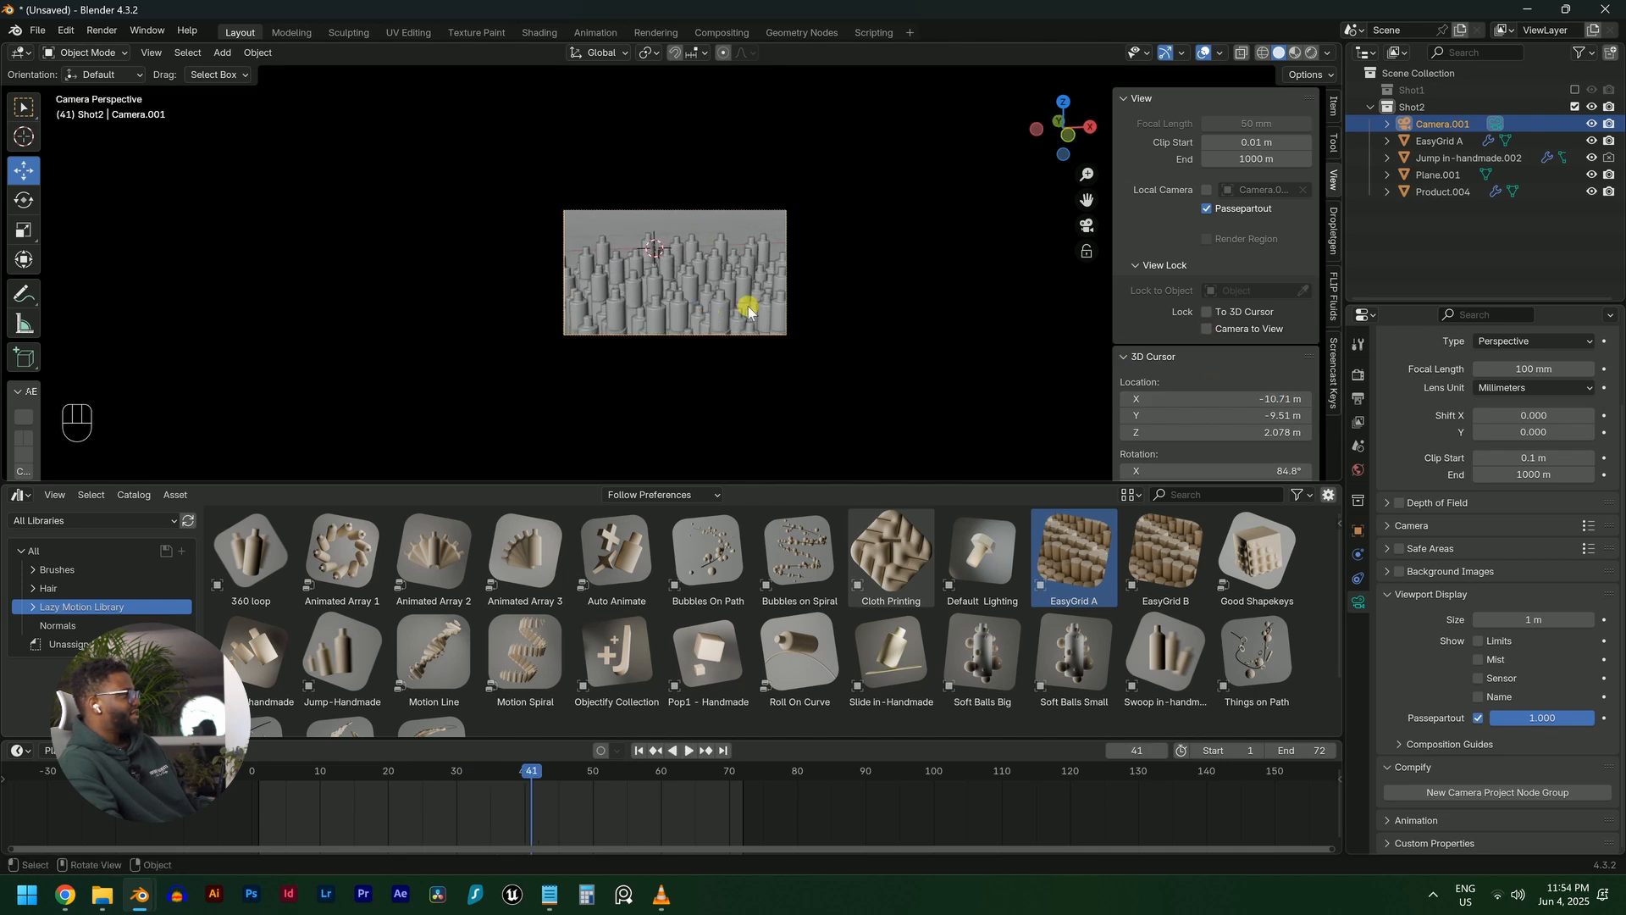
Play the animation from the first frame in Material Preview shading and examine the bottles and their platforms
scroll(748, 311, up, 5)
key(space)
key(shift+Left)
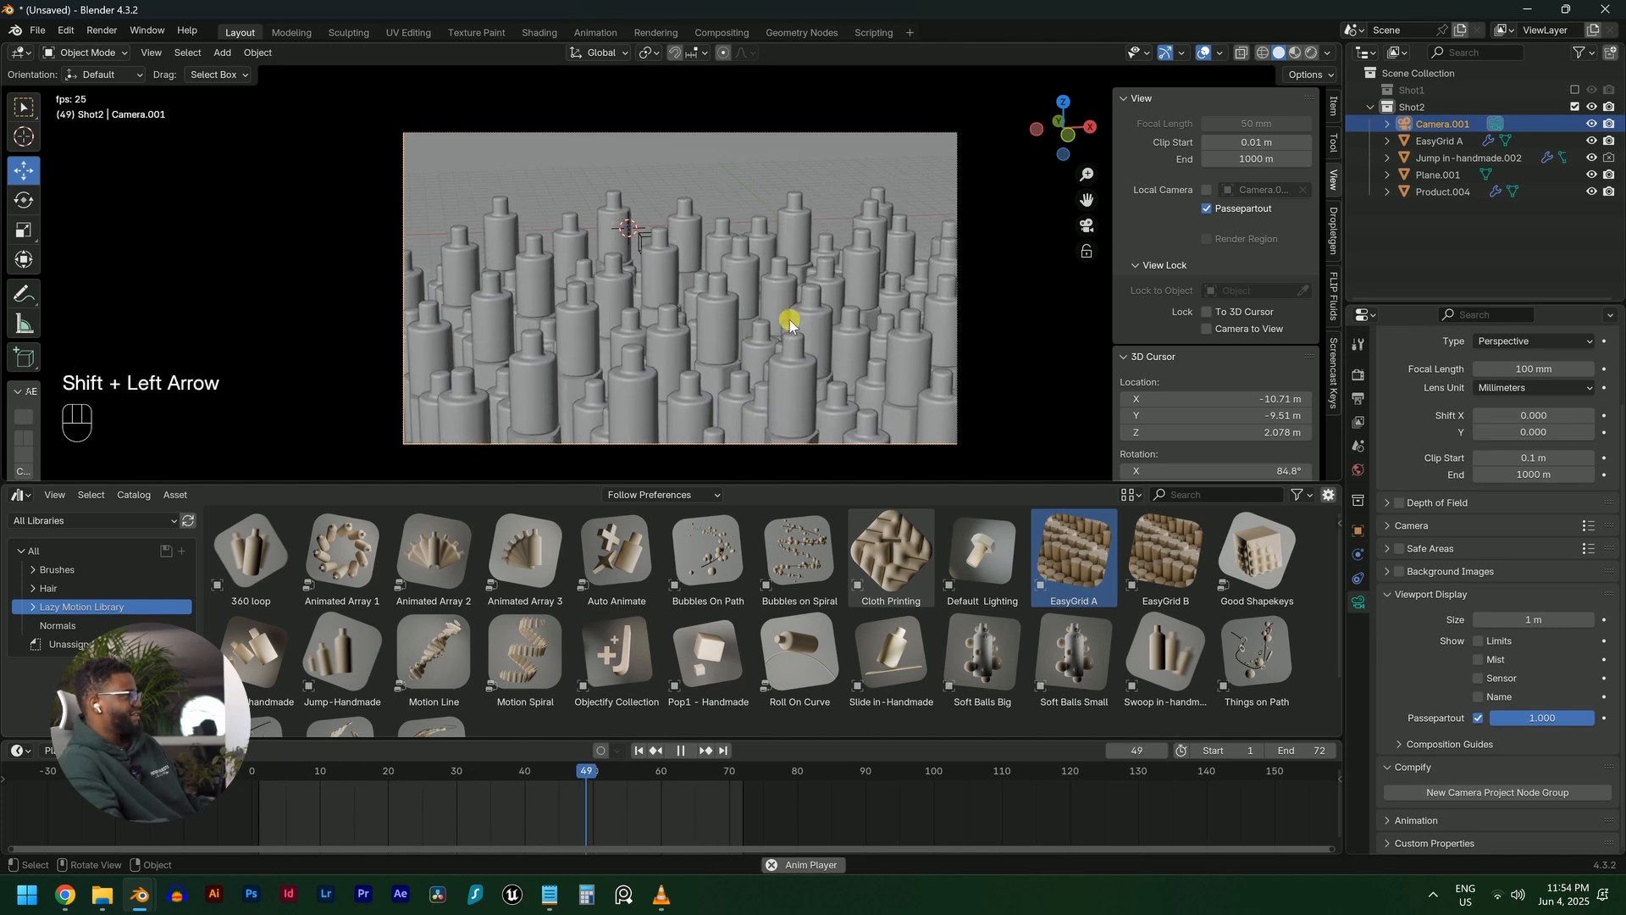
click(1295, 53)
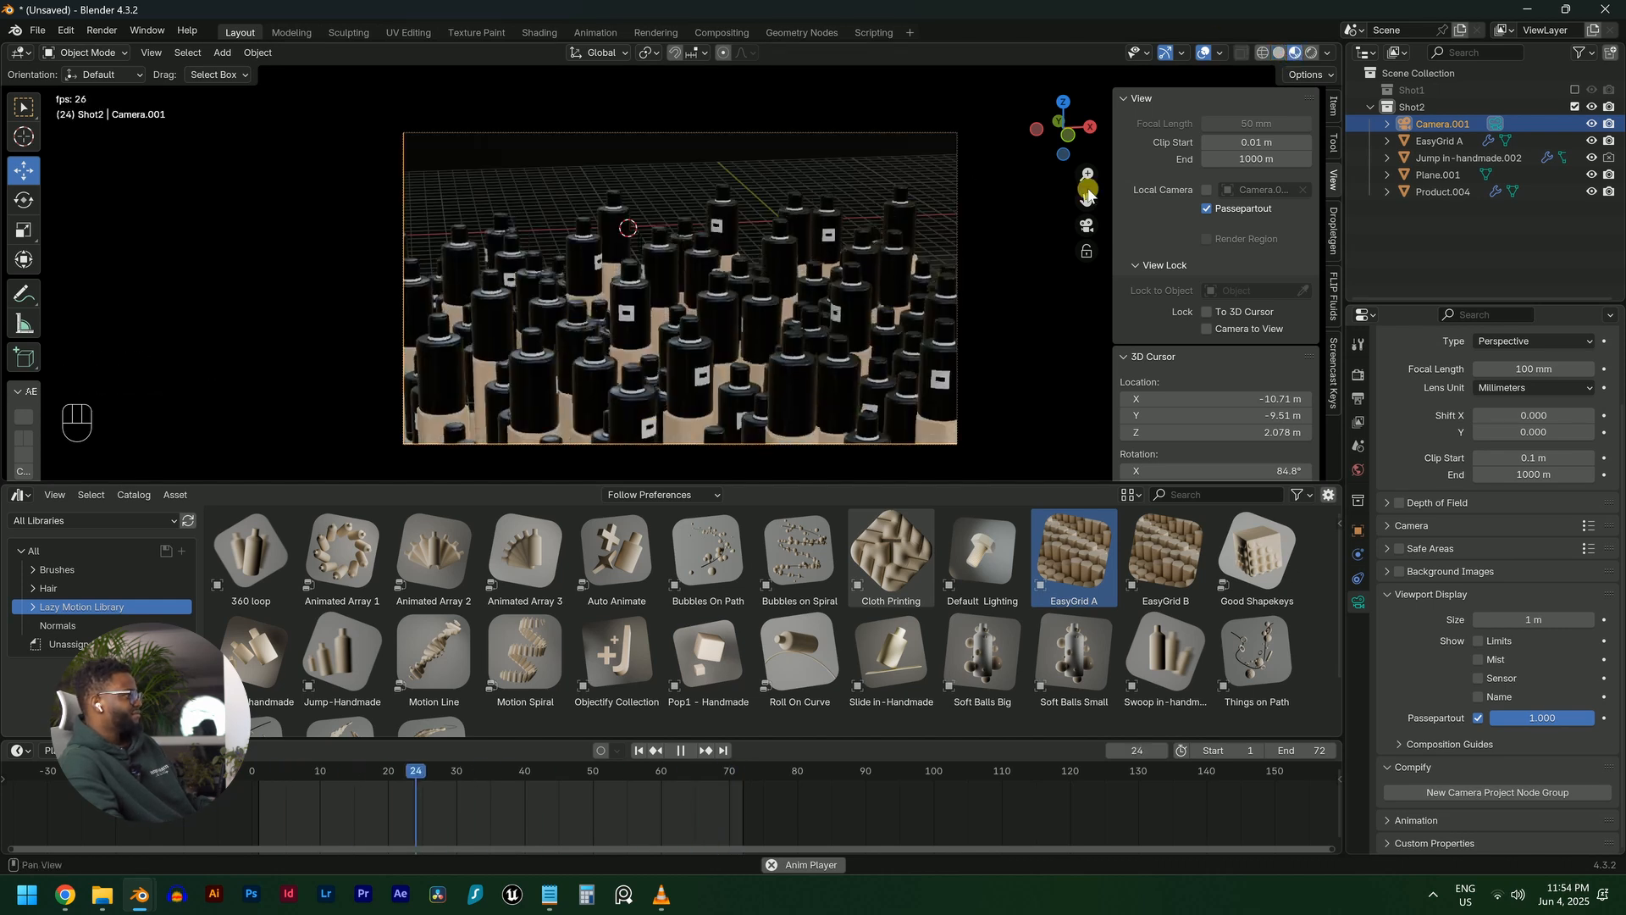
middle_drag(755, 330, 769, 293)
scroll(769, 292, up, 2)
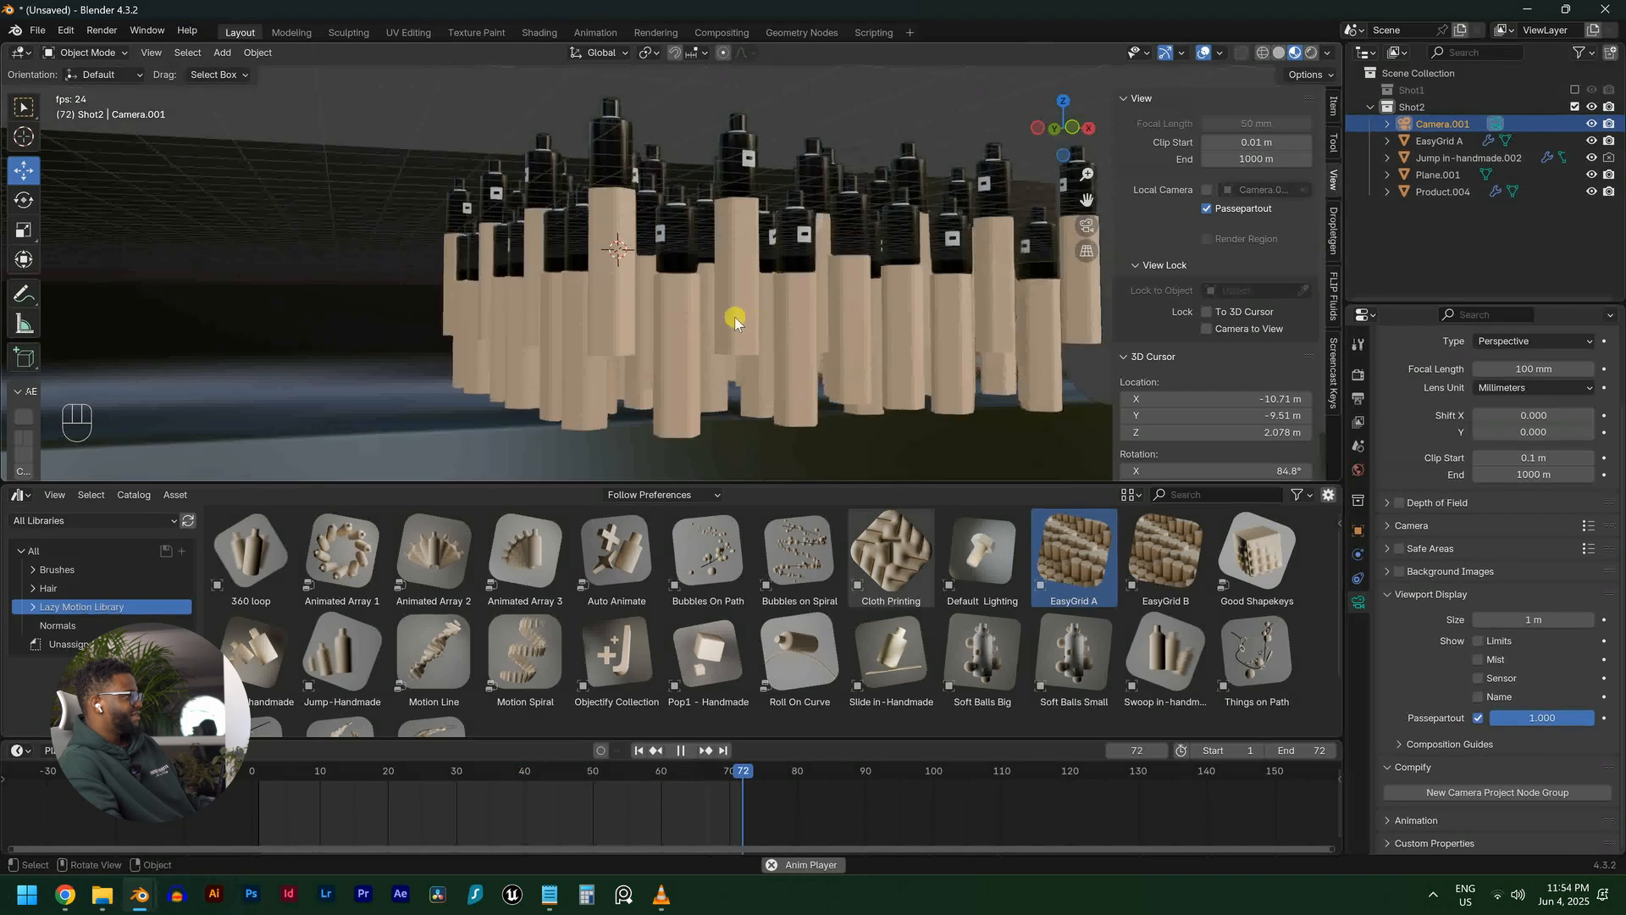
Stop playback and clear Material.003 from the platforms of EasyGrid A
click(772, 316)
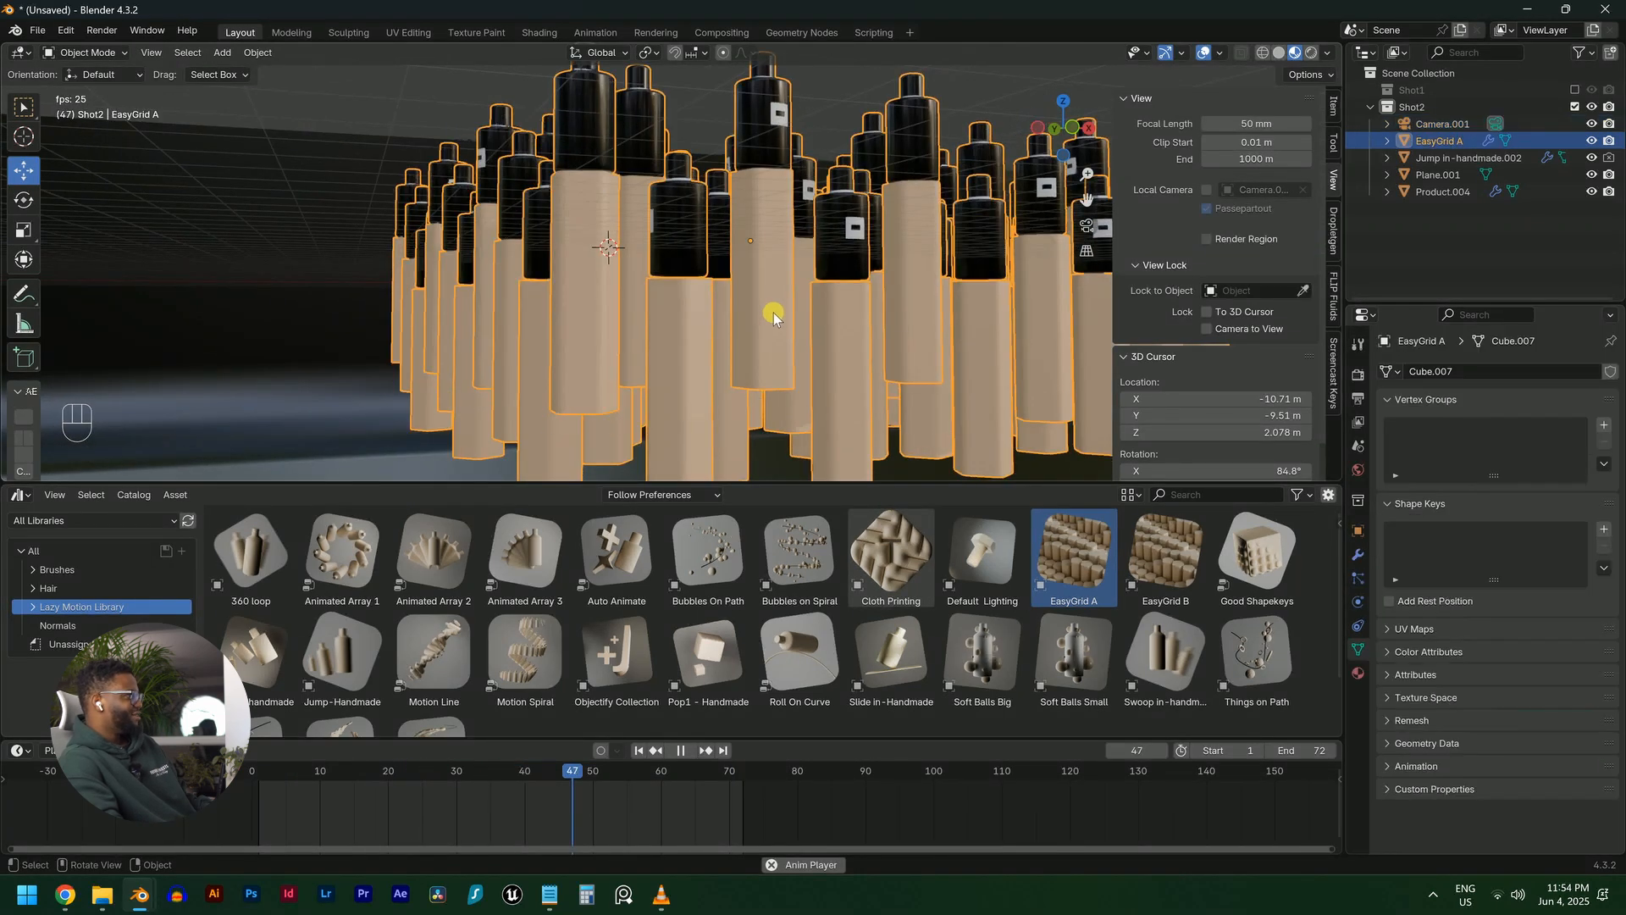
key(space)
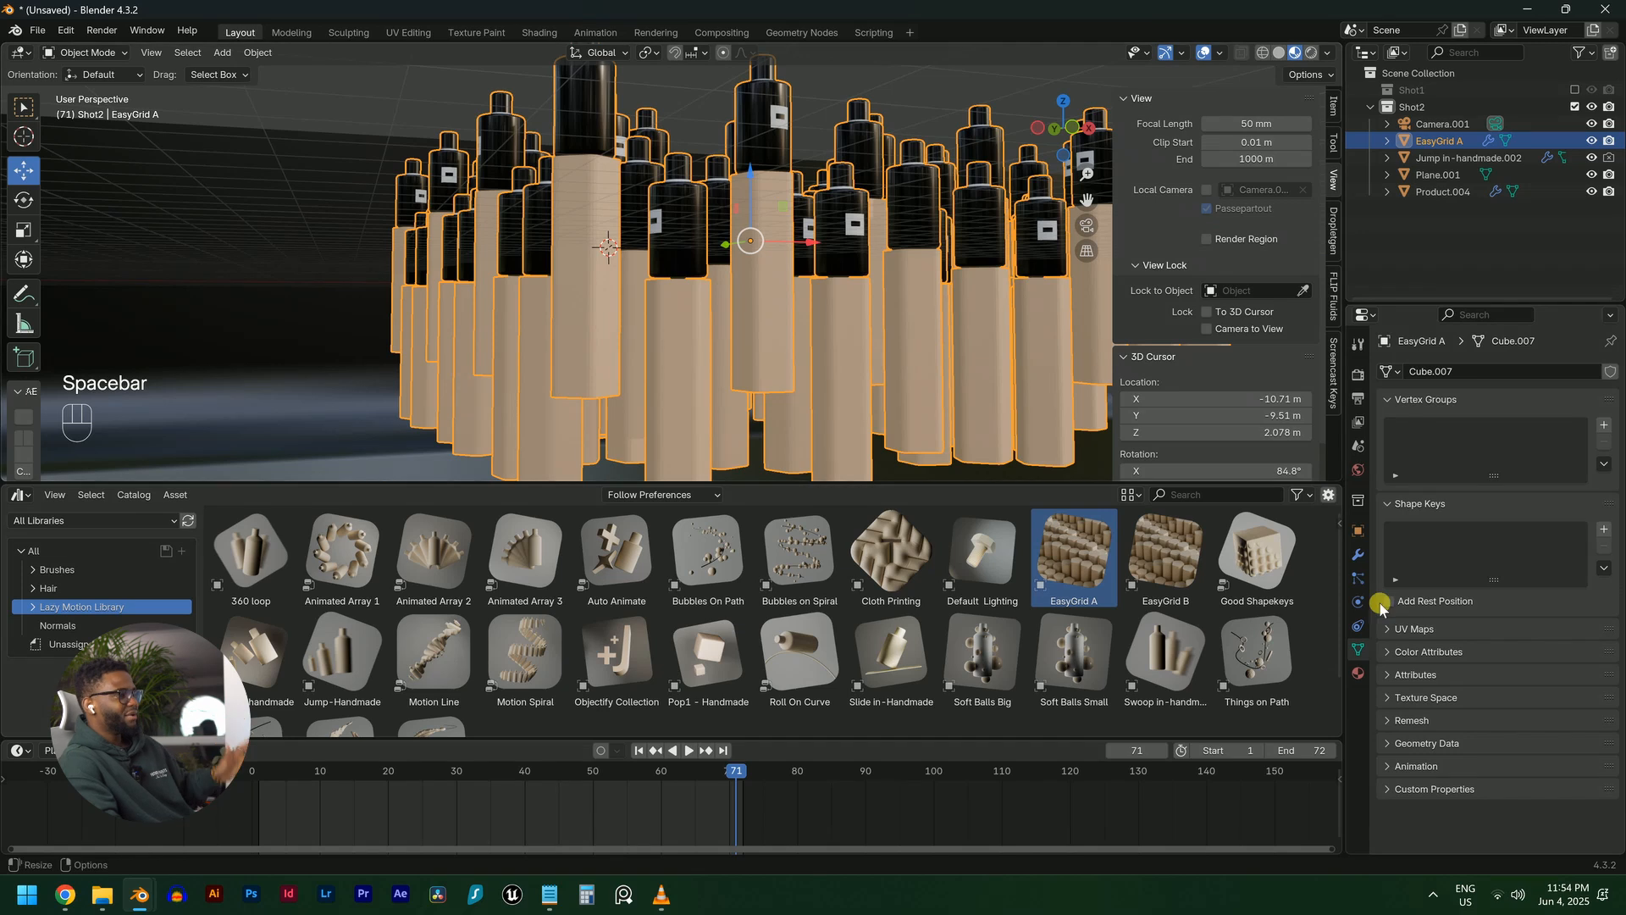
click(1357, 560)
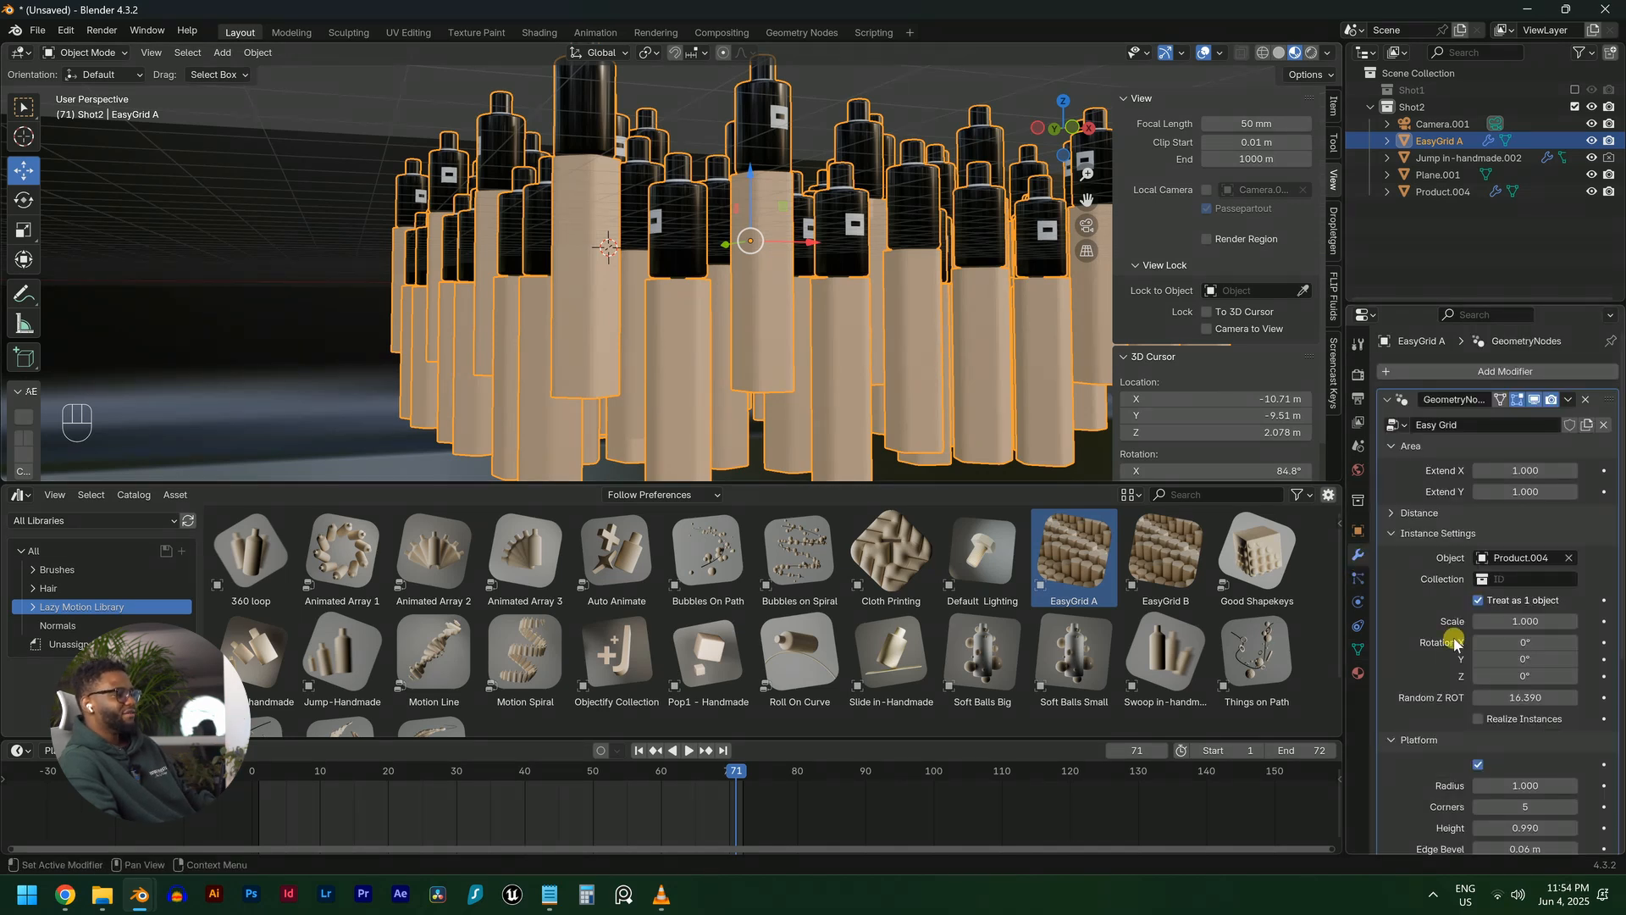
scroll(1397, 652, down, 9)
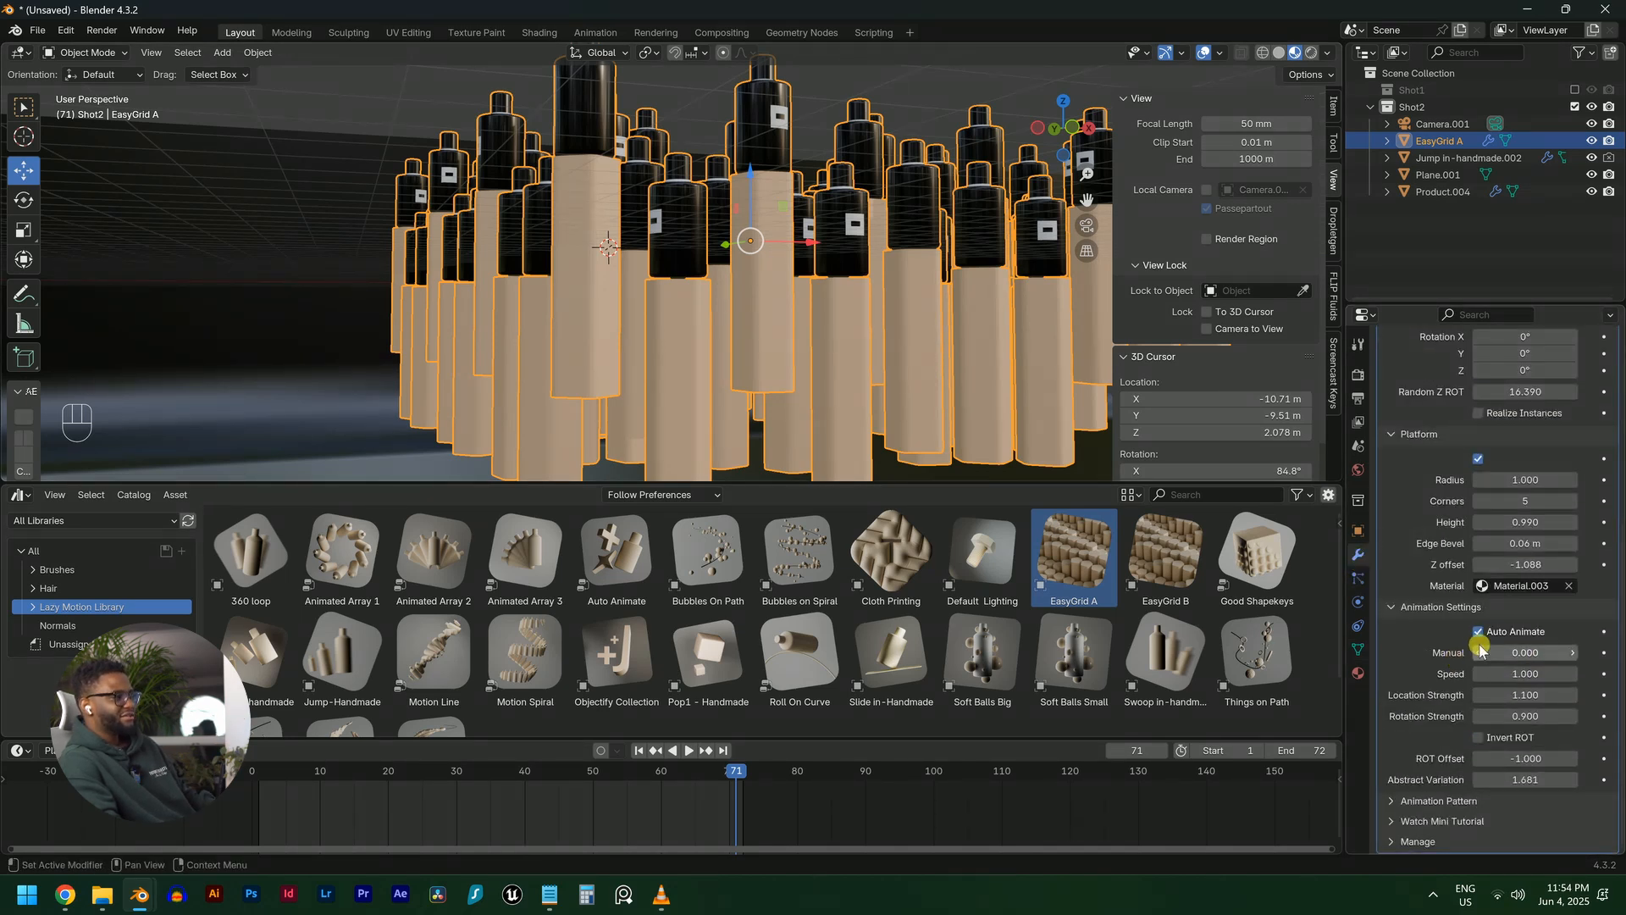
click(1569, 586)
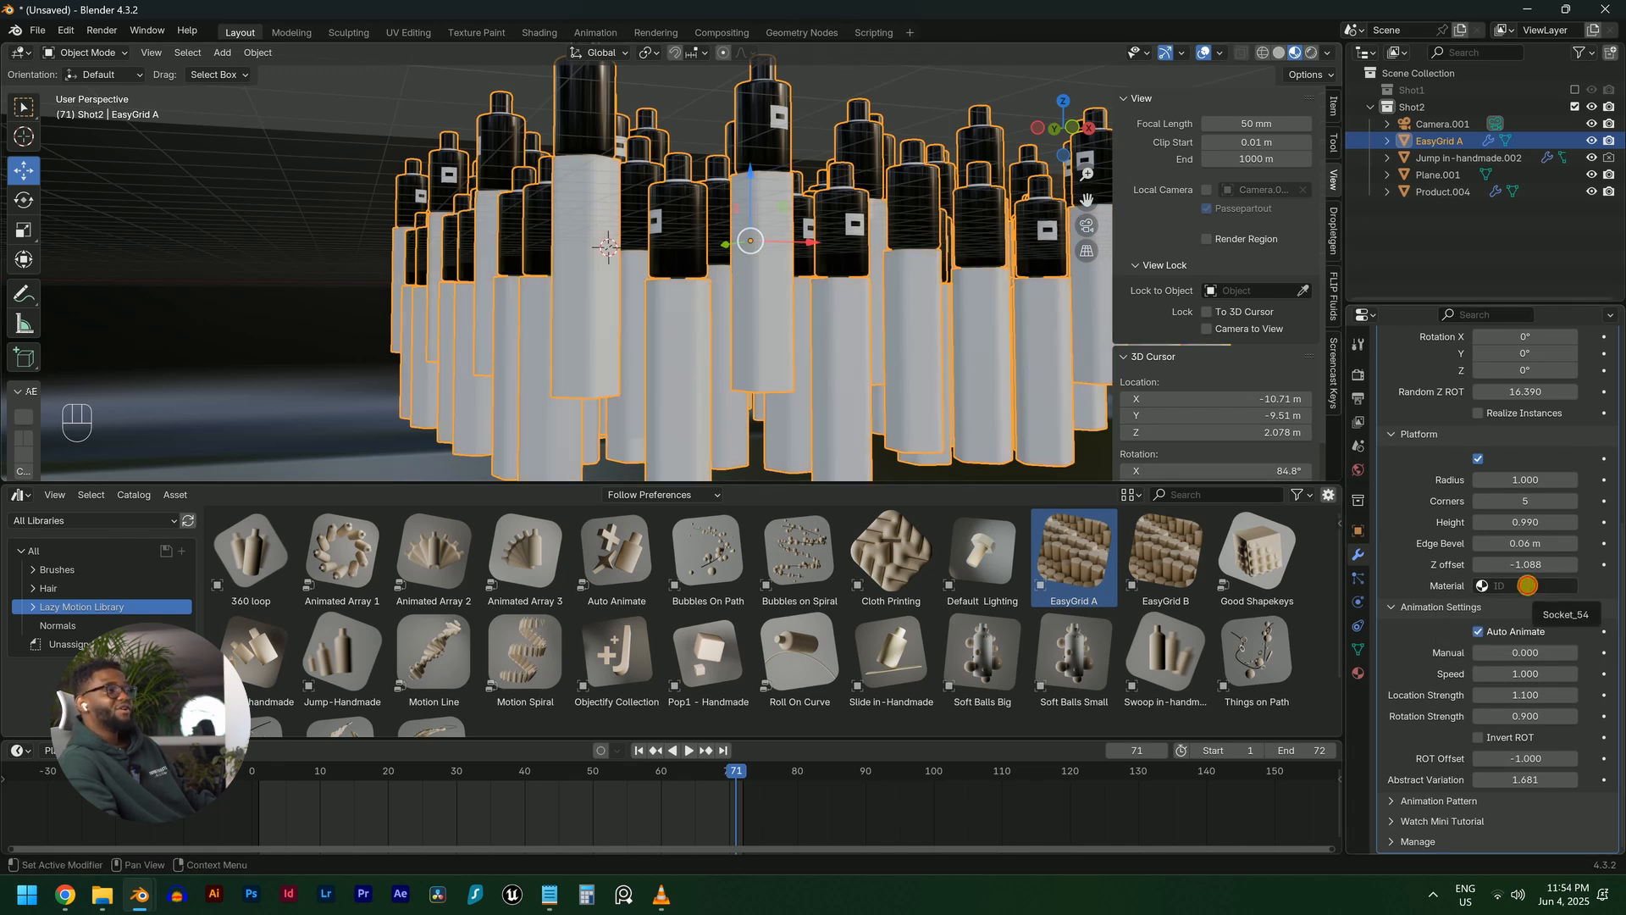
Try Material.001 as the platform material of EasyGrid A and undo the assignment
click(1527, 585)
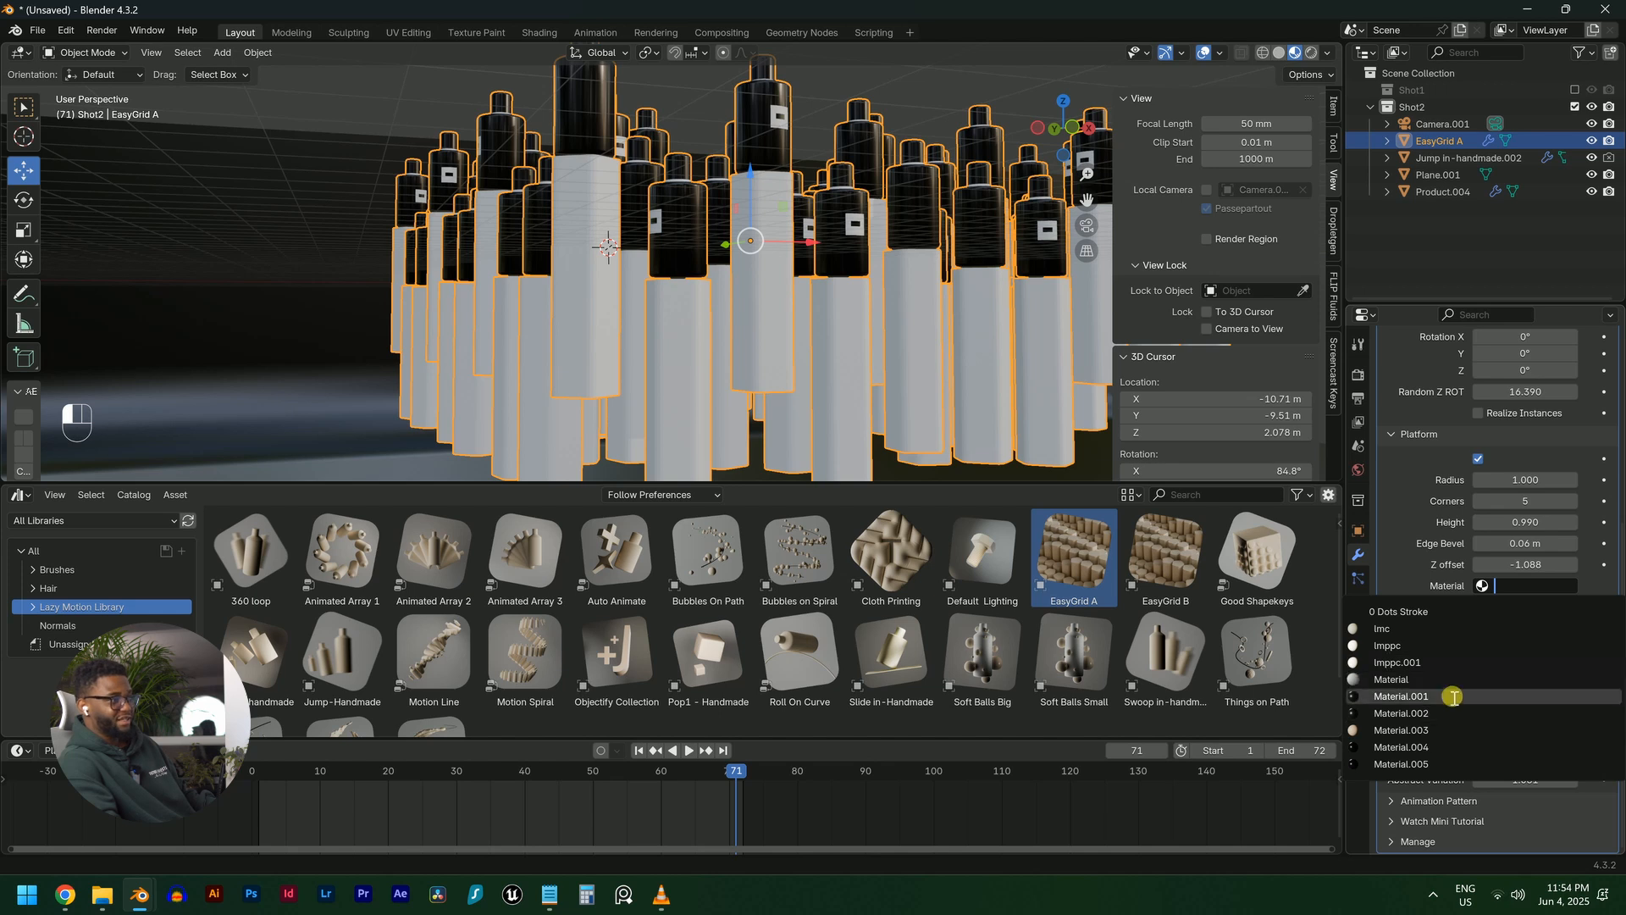
click(1401, 696)
middle_drag(651, 253, 780, 293)
key(ctrl+z)
scroll(640, 281, down, 6)
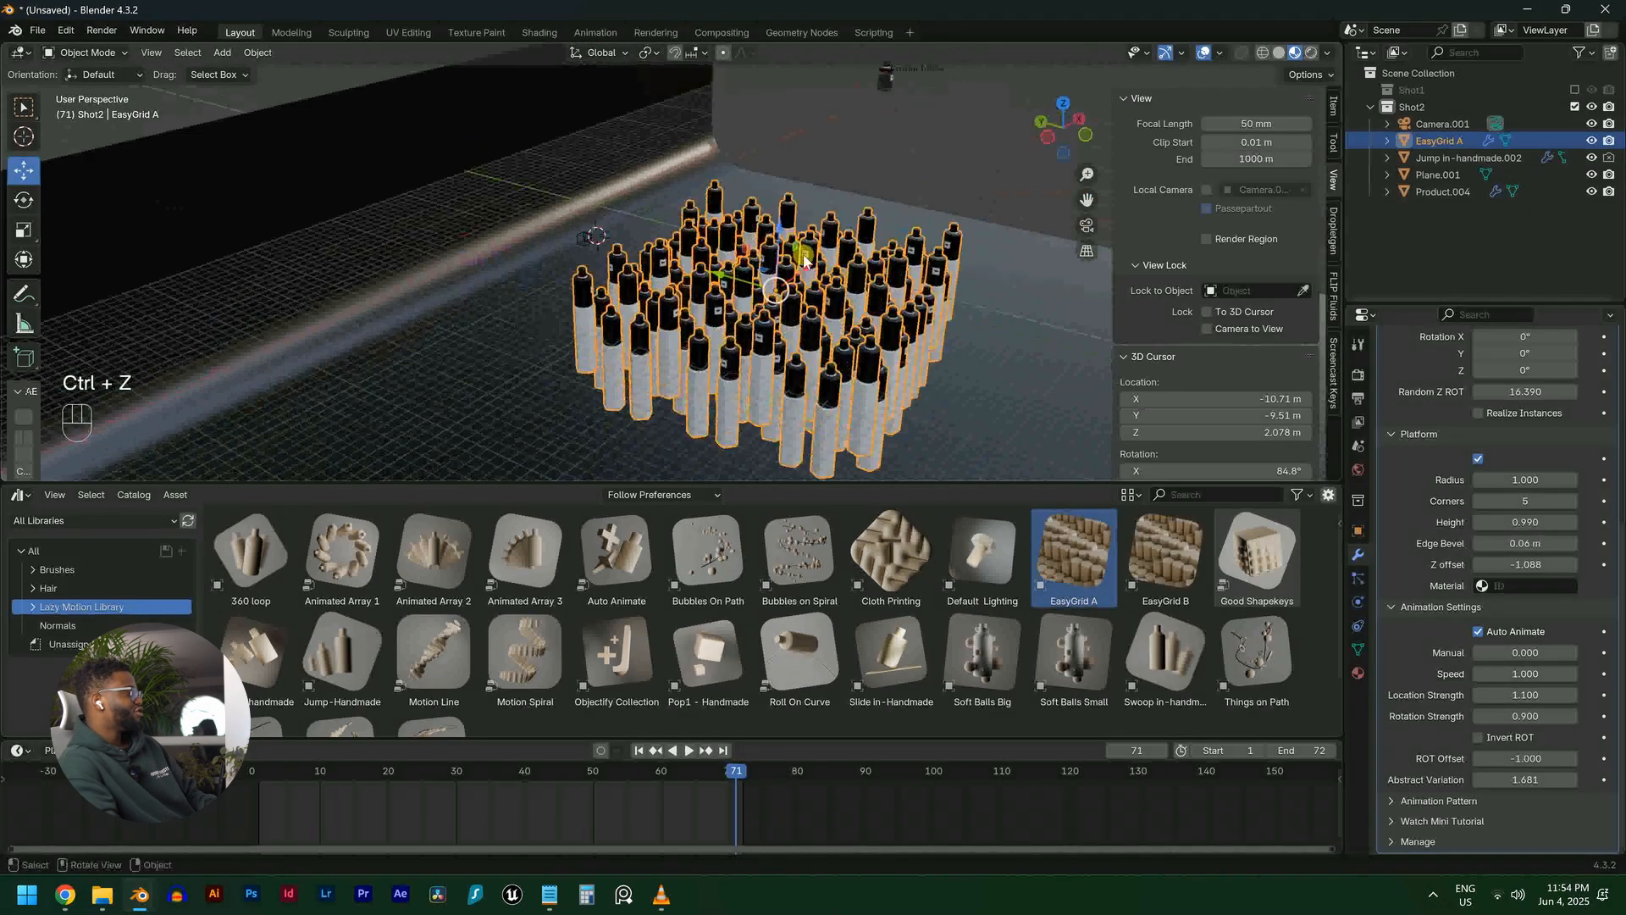
Remove the material from the curved backdrop Plane.001, leaving its slot empty
key(KP_0)
scroll(745, 270, up, 3)
key(alt+a)
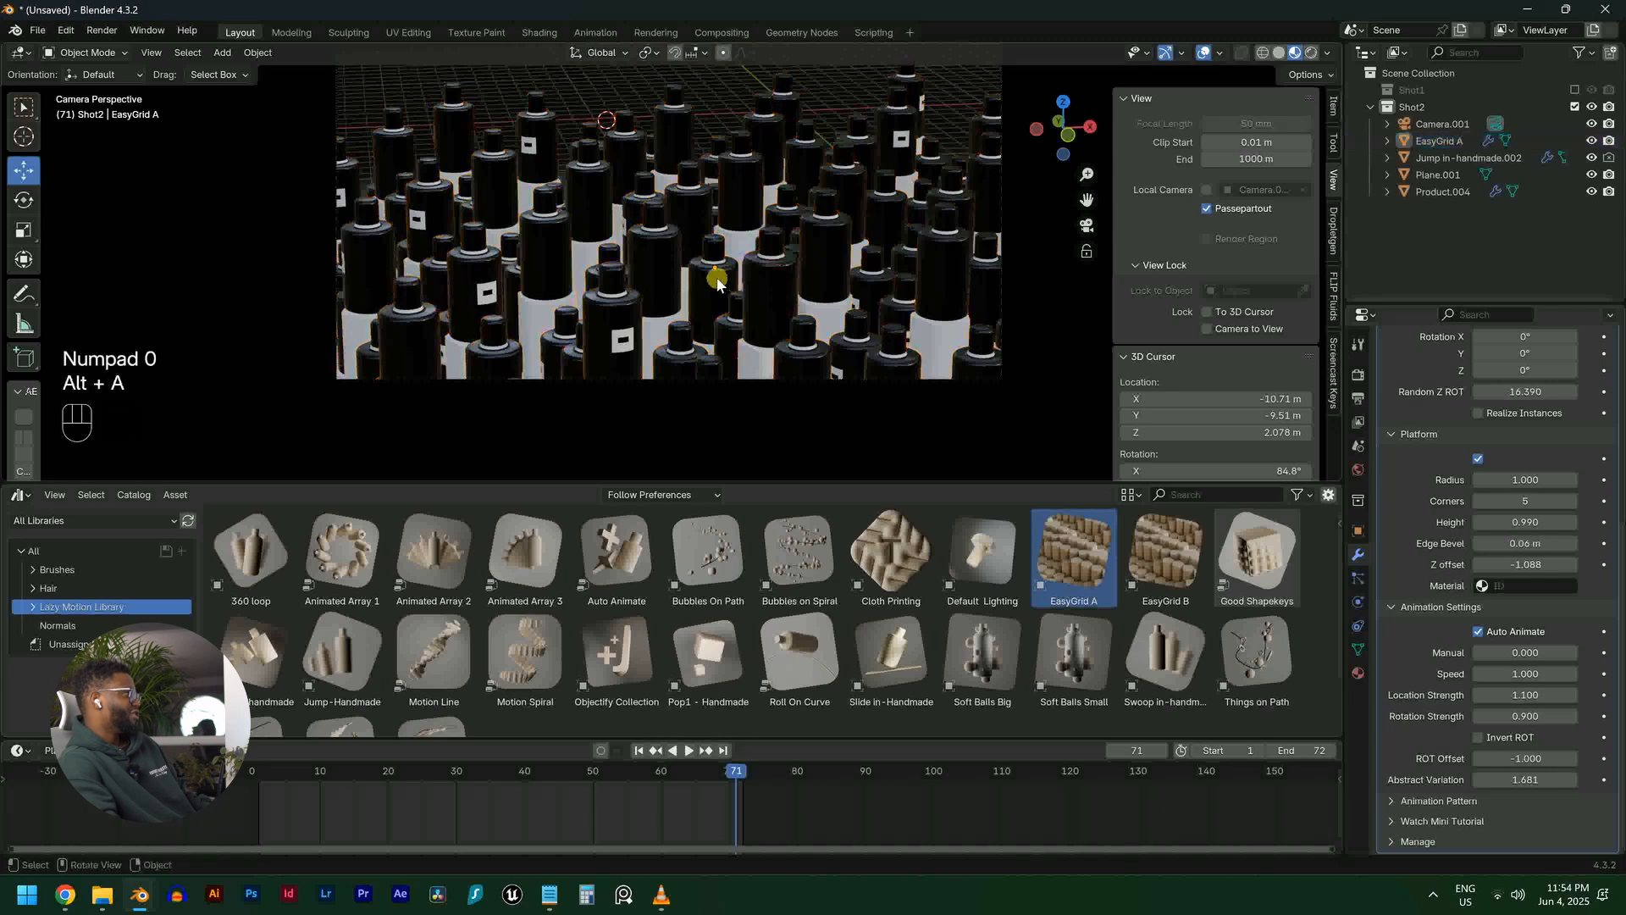
middle_drag(717, 280, 742, 280)
scroll(559, 280, down, 7)
click(439, 292)
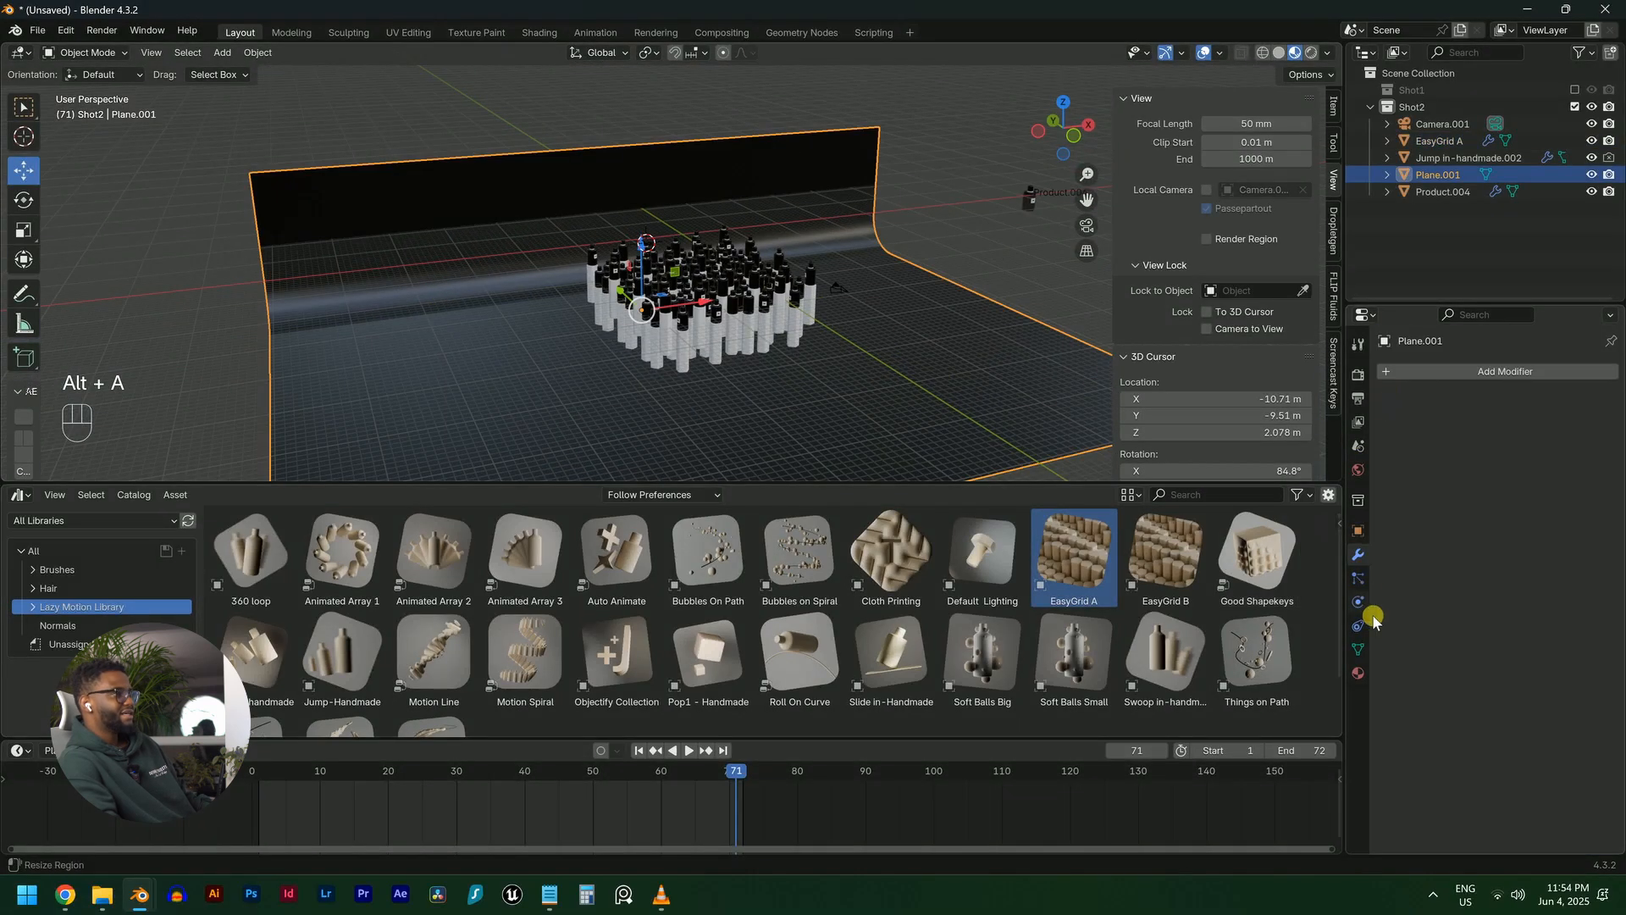
click(1359, 674)
click(1574, 445)
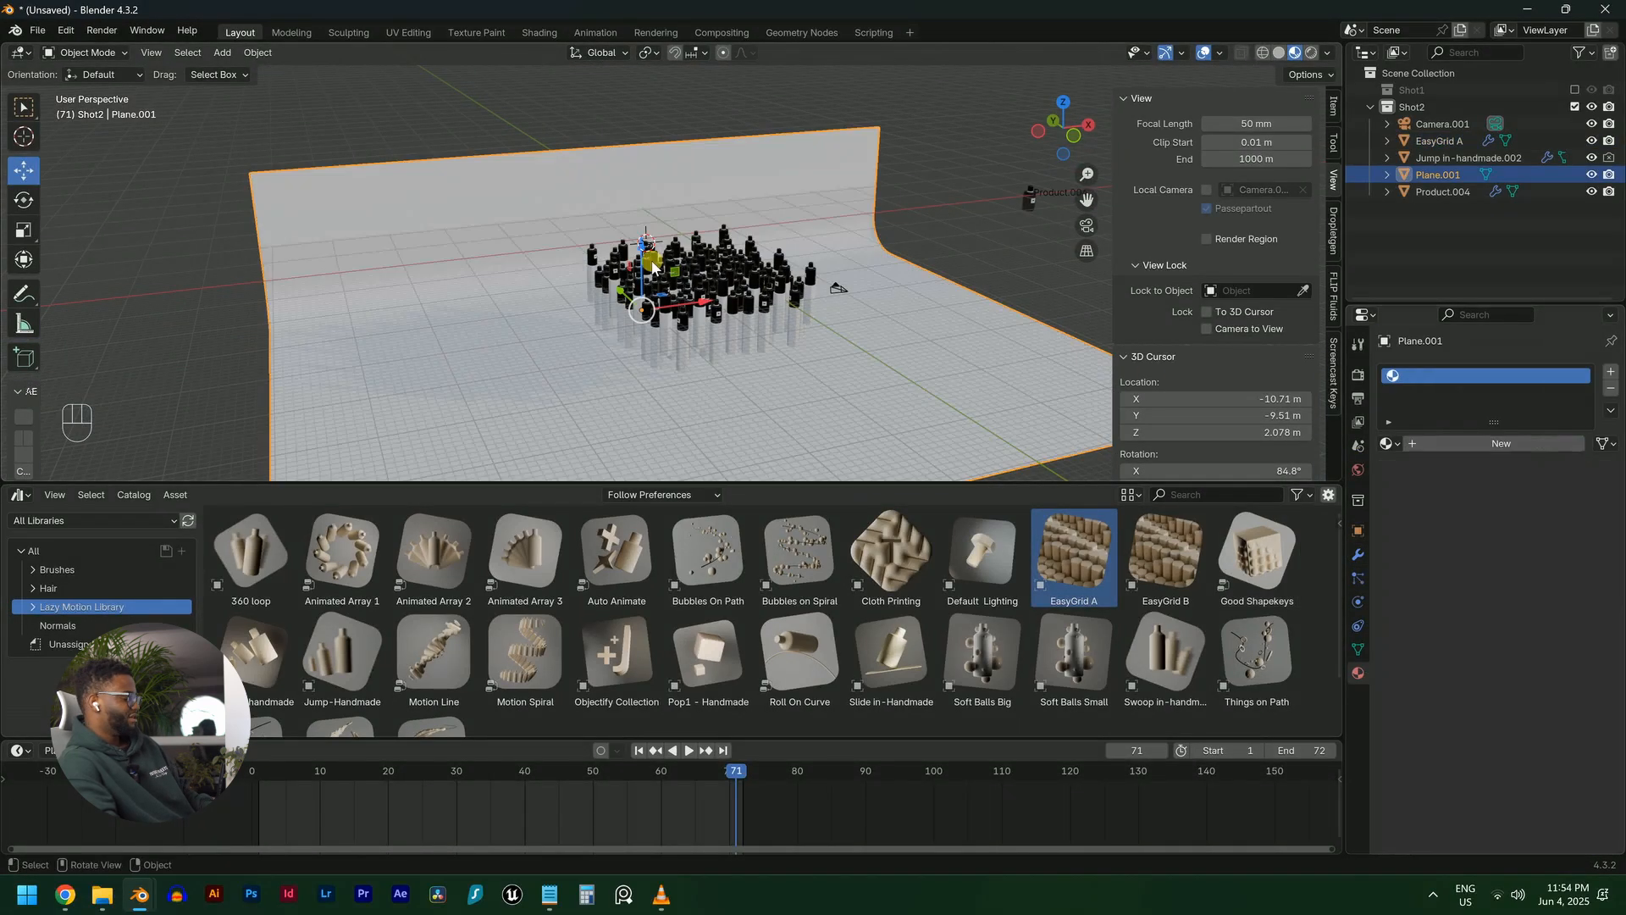
Preview the animation through the camera and delete the leftover Jump in-handmade.002 object from Shot2
key(KP_0)
scroll(767, 274, up, 2)
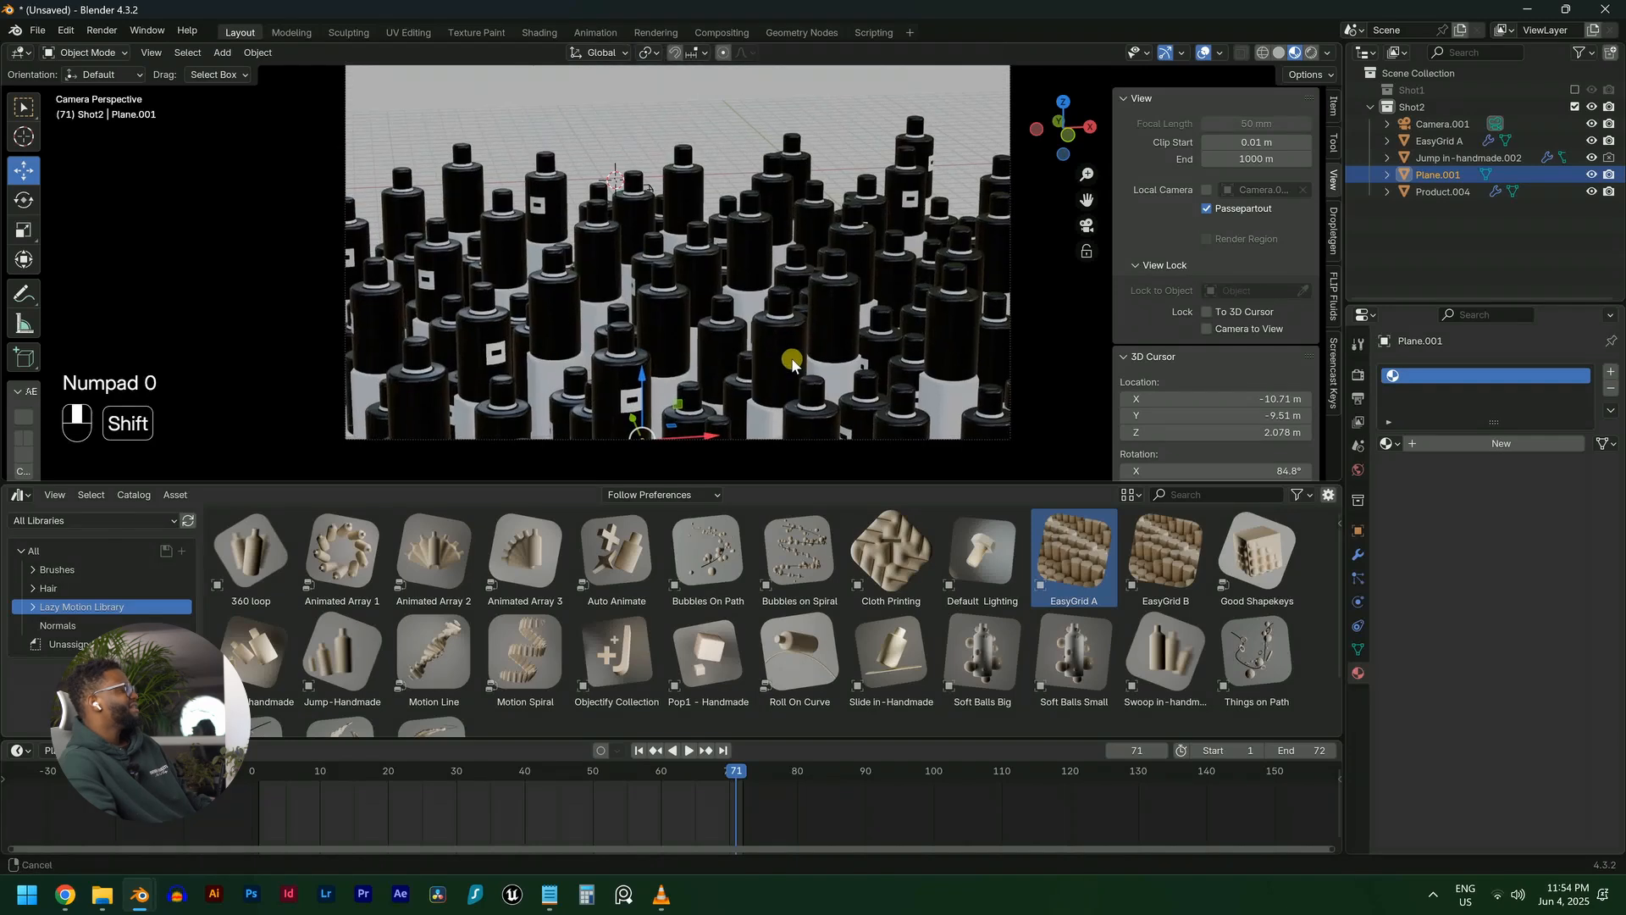
scroll(847, 381, down, 1)
key(space)
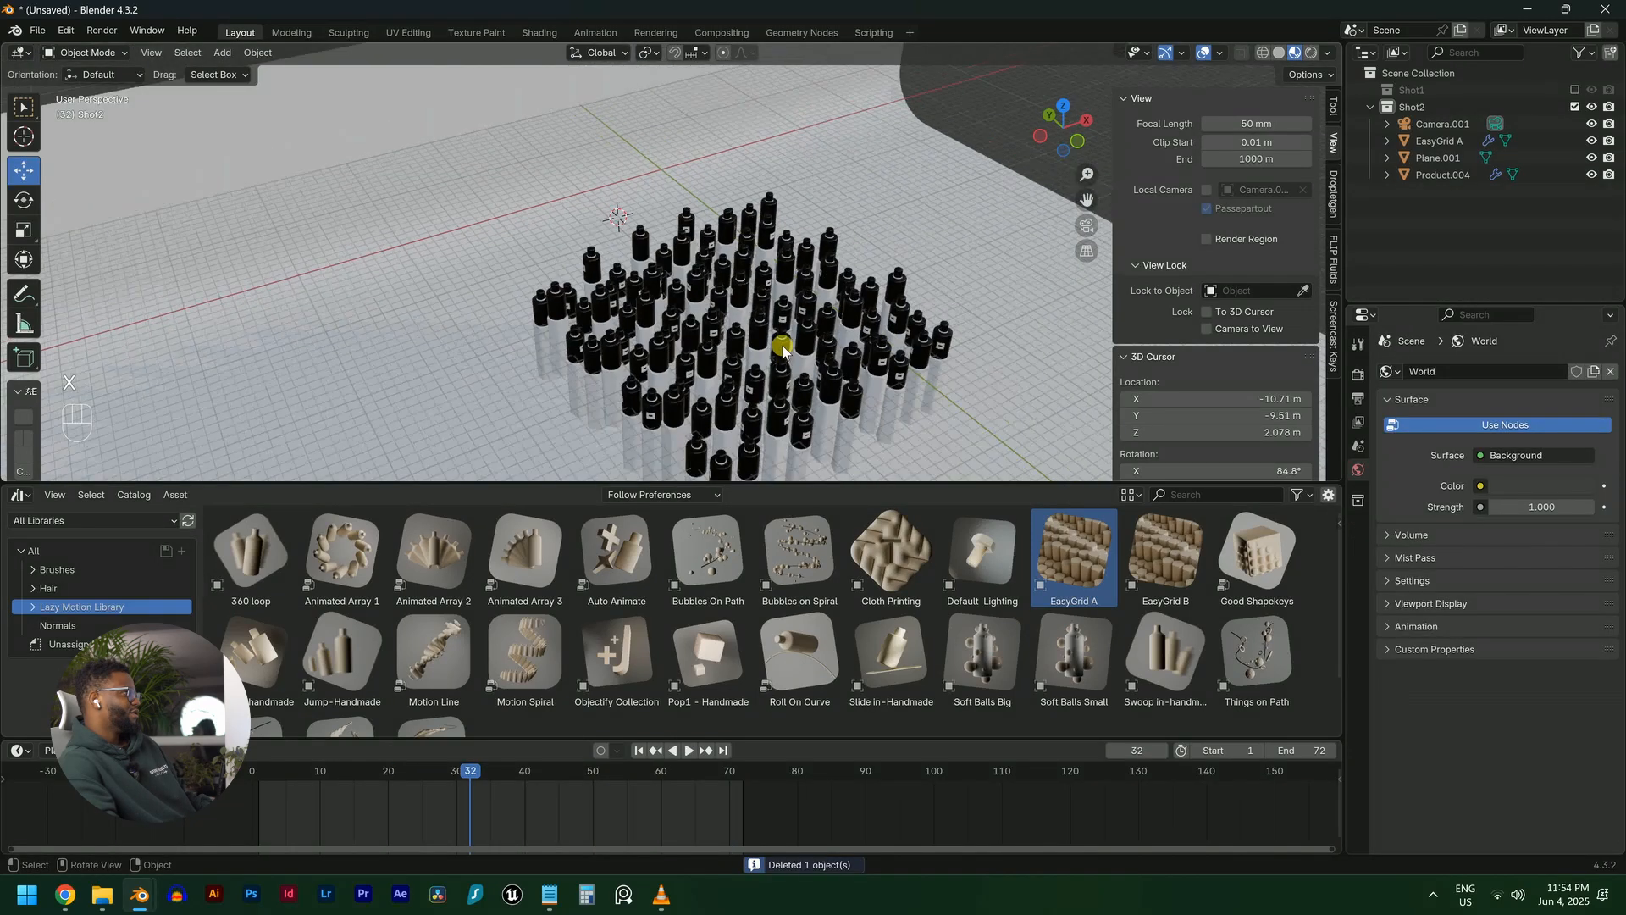
Play the animation through Camera.001, examine the moving bottles up close, and select EasyGrid A
middle_drag(780, 349, 729, 308)
scroll(664, 275, down, 3)
right_click(664, 275)
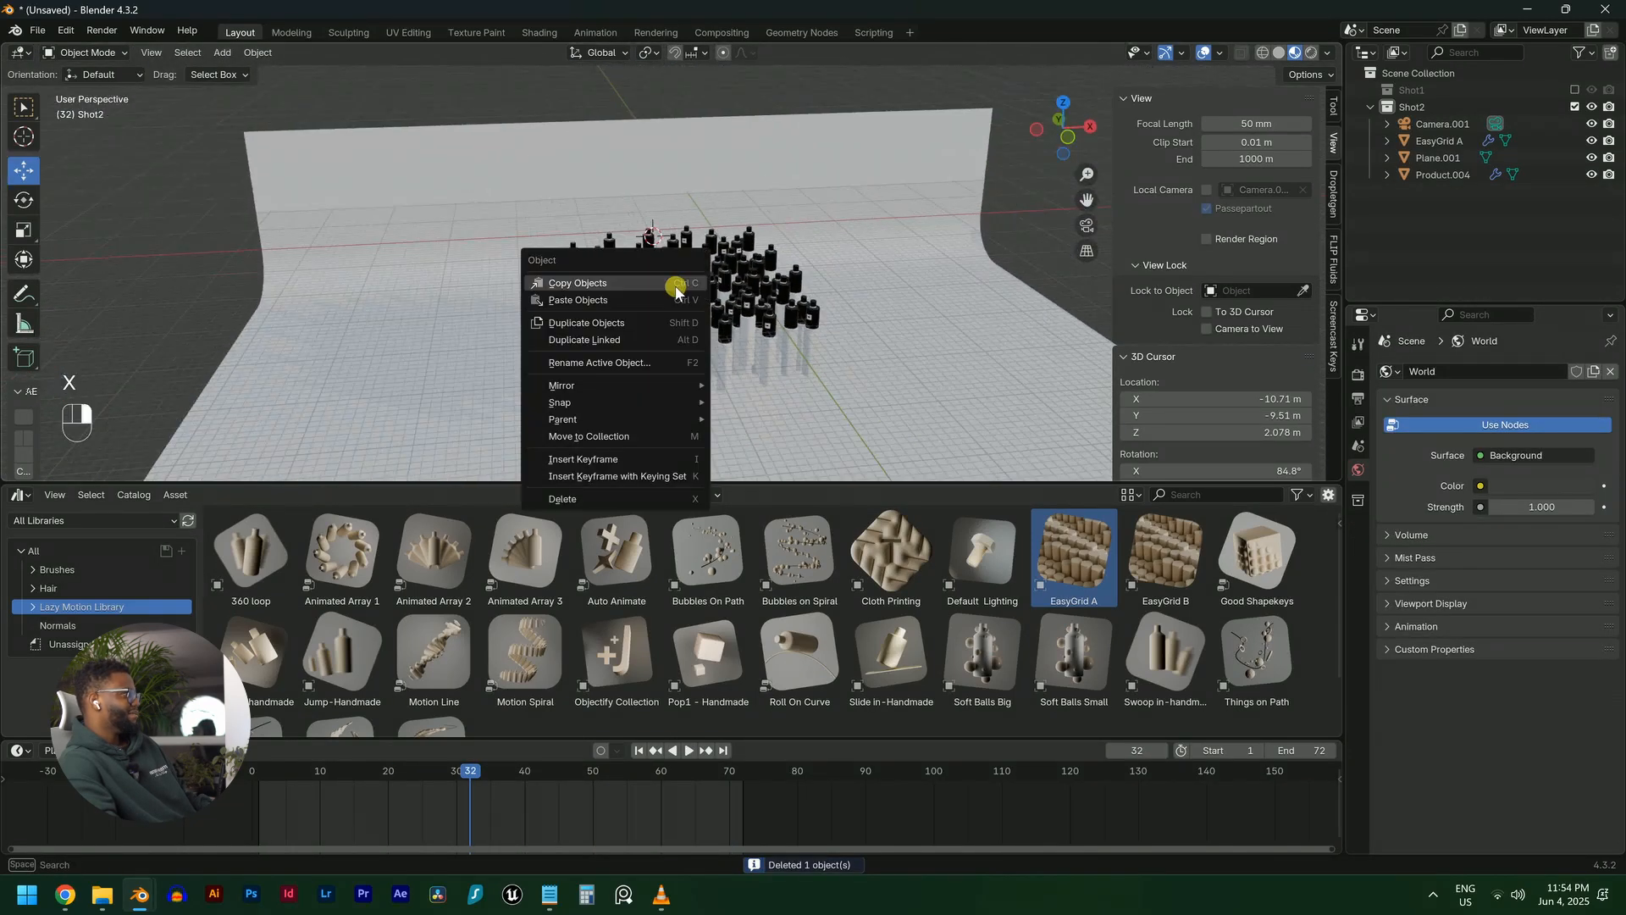
scroll(724, 288, up, 3)
key(KP_0)
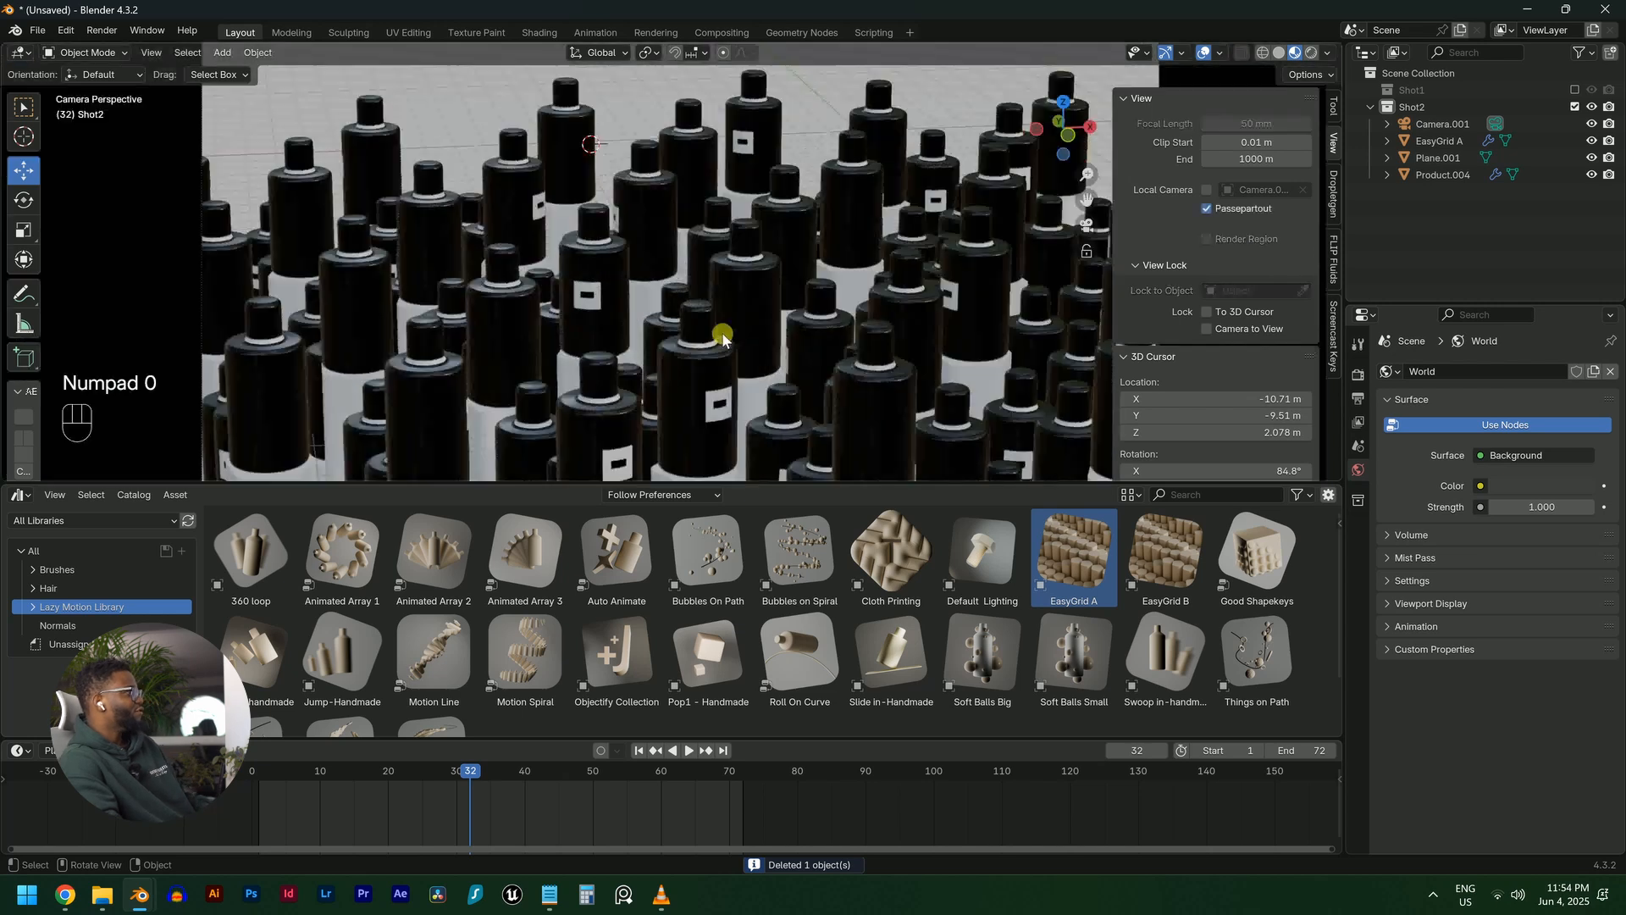
scroll(713, 289, up, 2)
key(space)
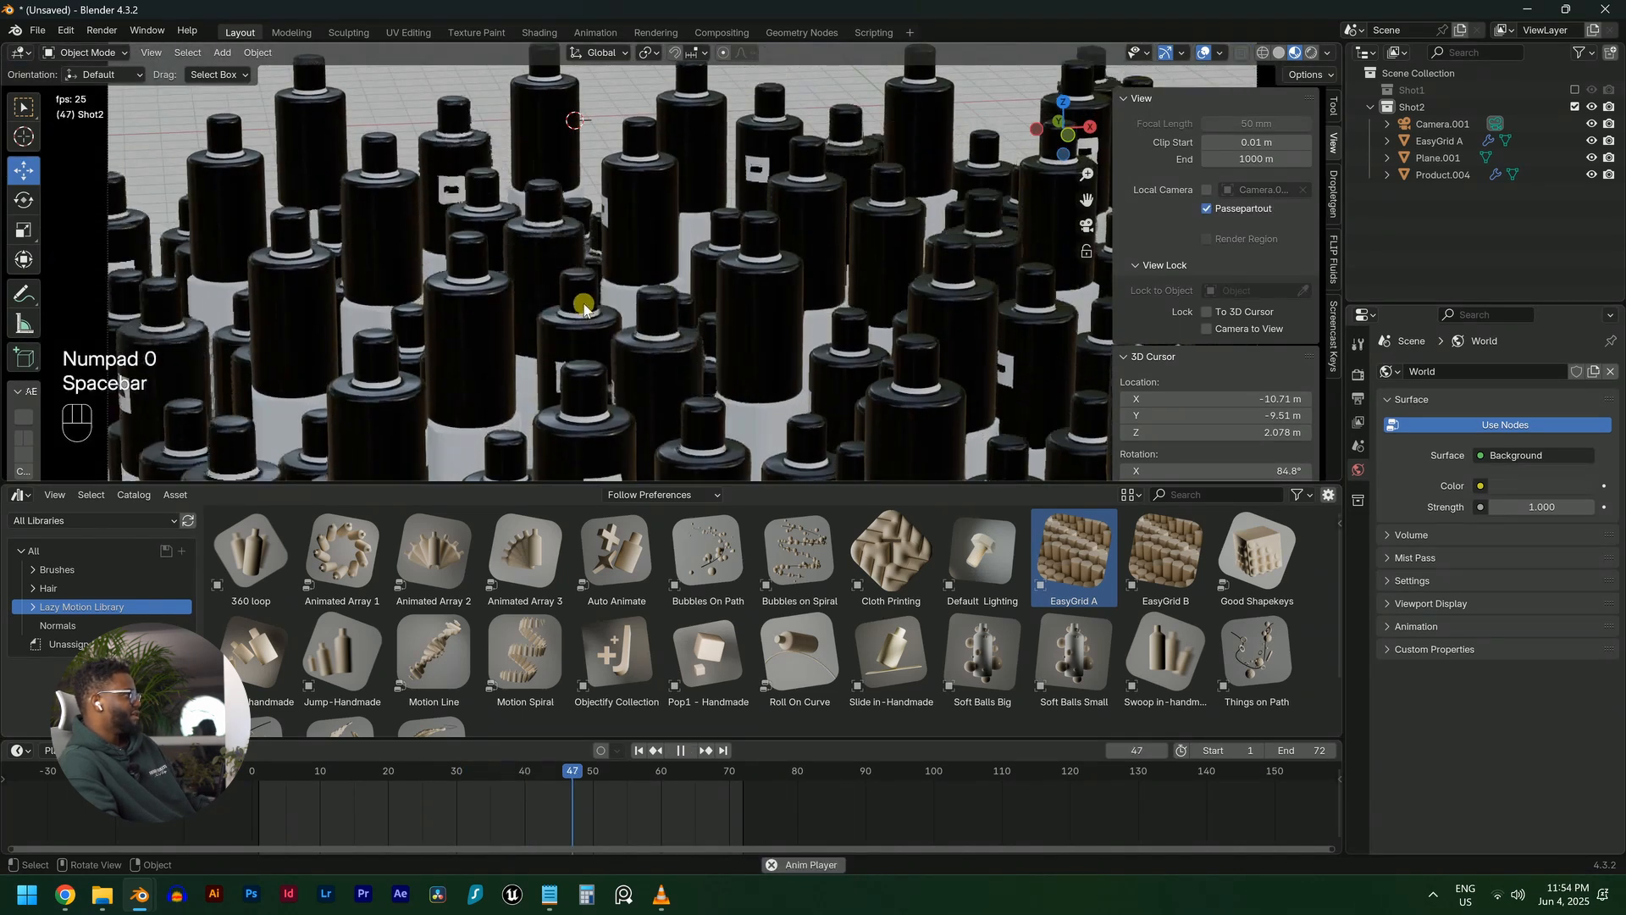
click(584, 304)
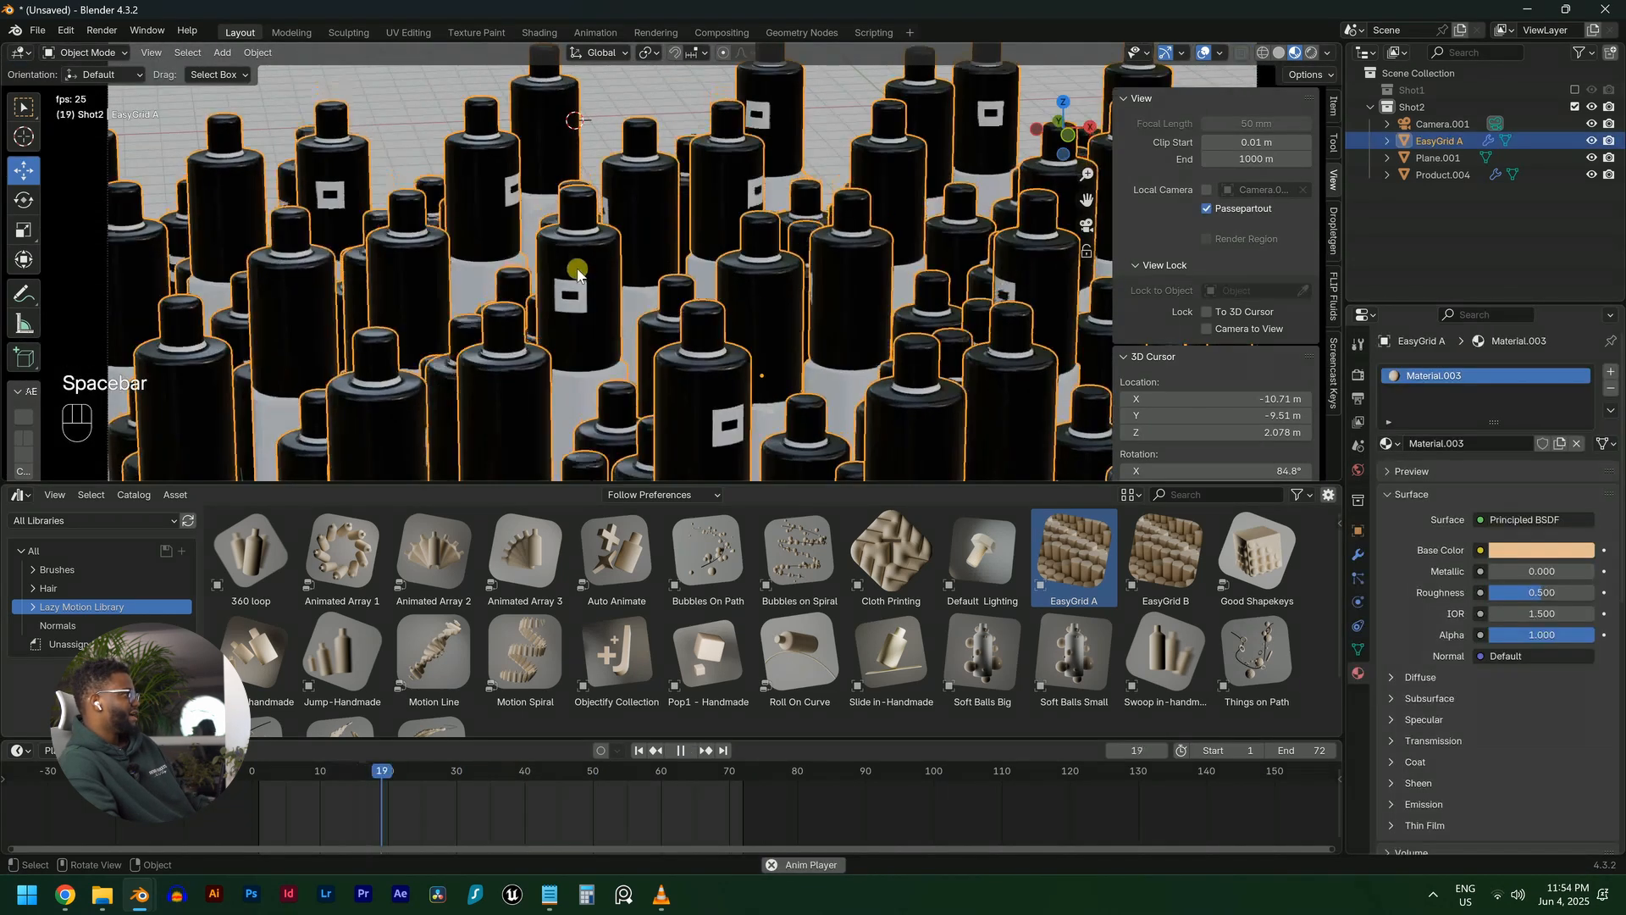
Stop the playback and add a Plain Axes empty to Shot2 among the EasyGrid A bottles
key(space)
key(shift+a)
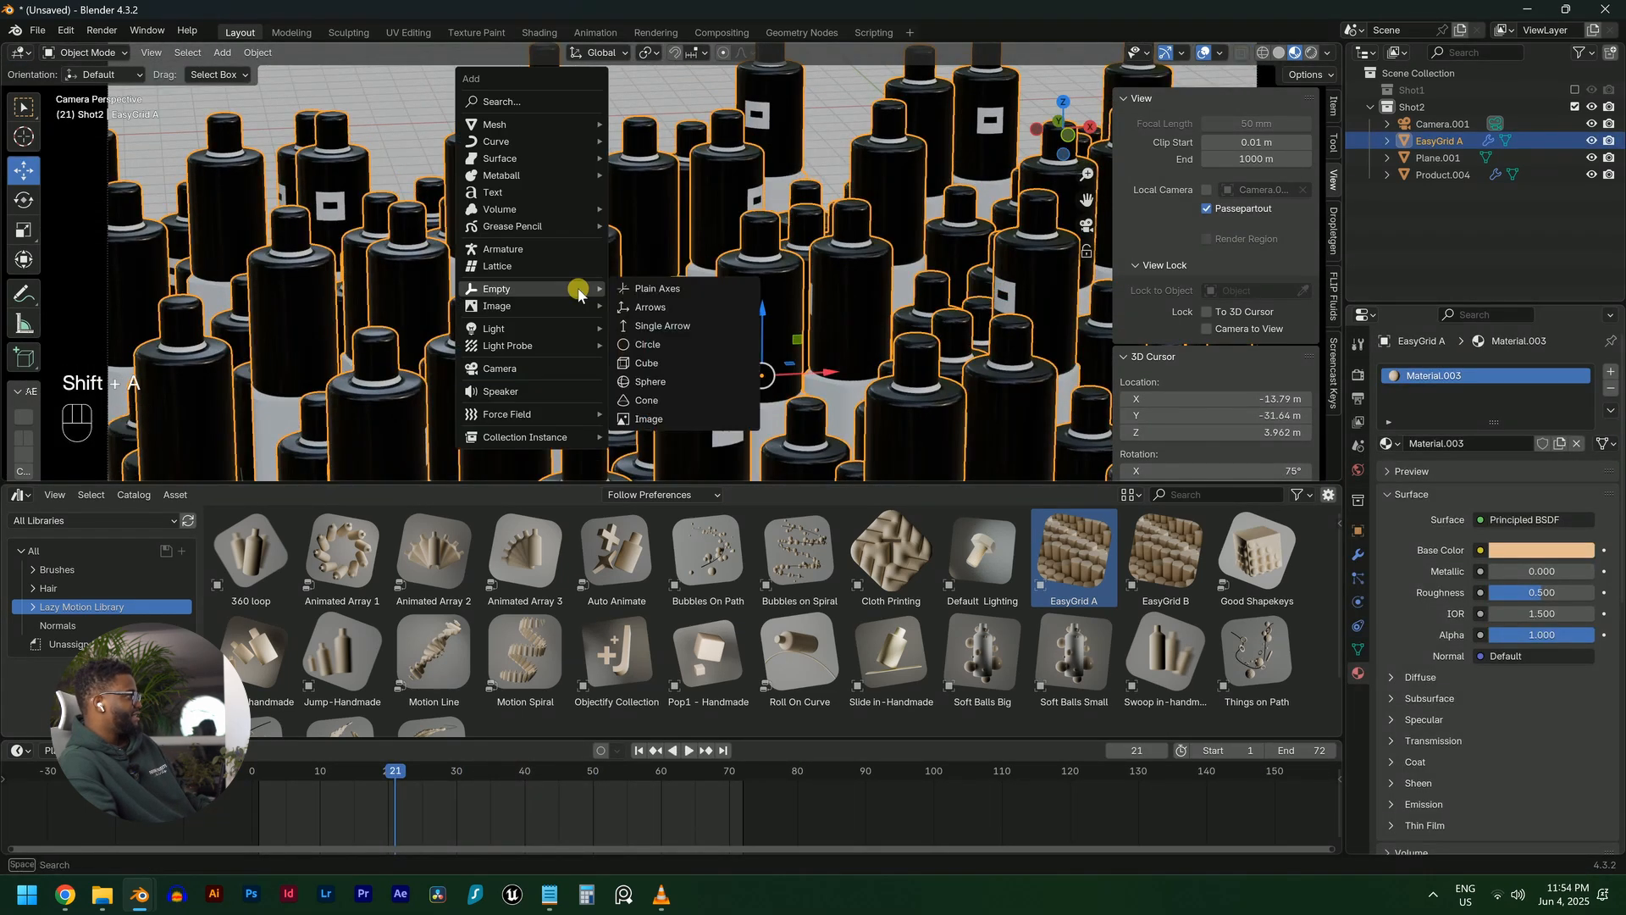
click(627, 288)
right_click(627, 287)
click(644, 288)
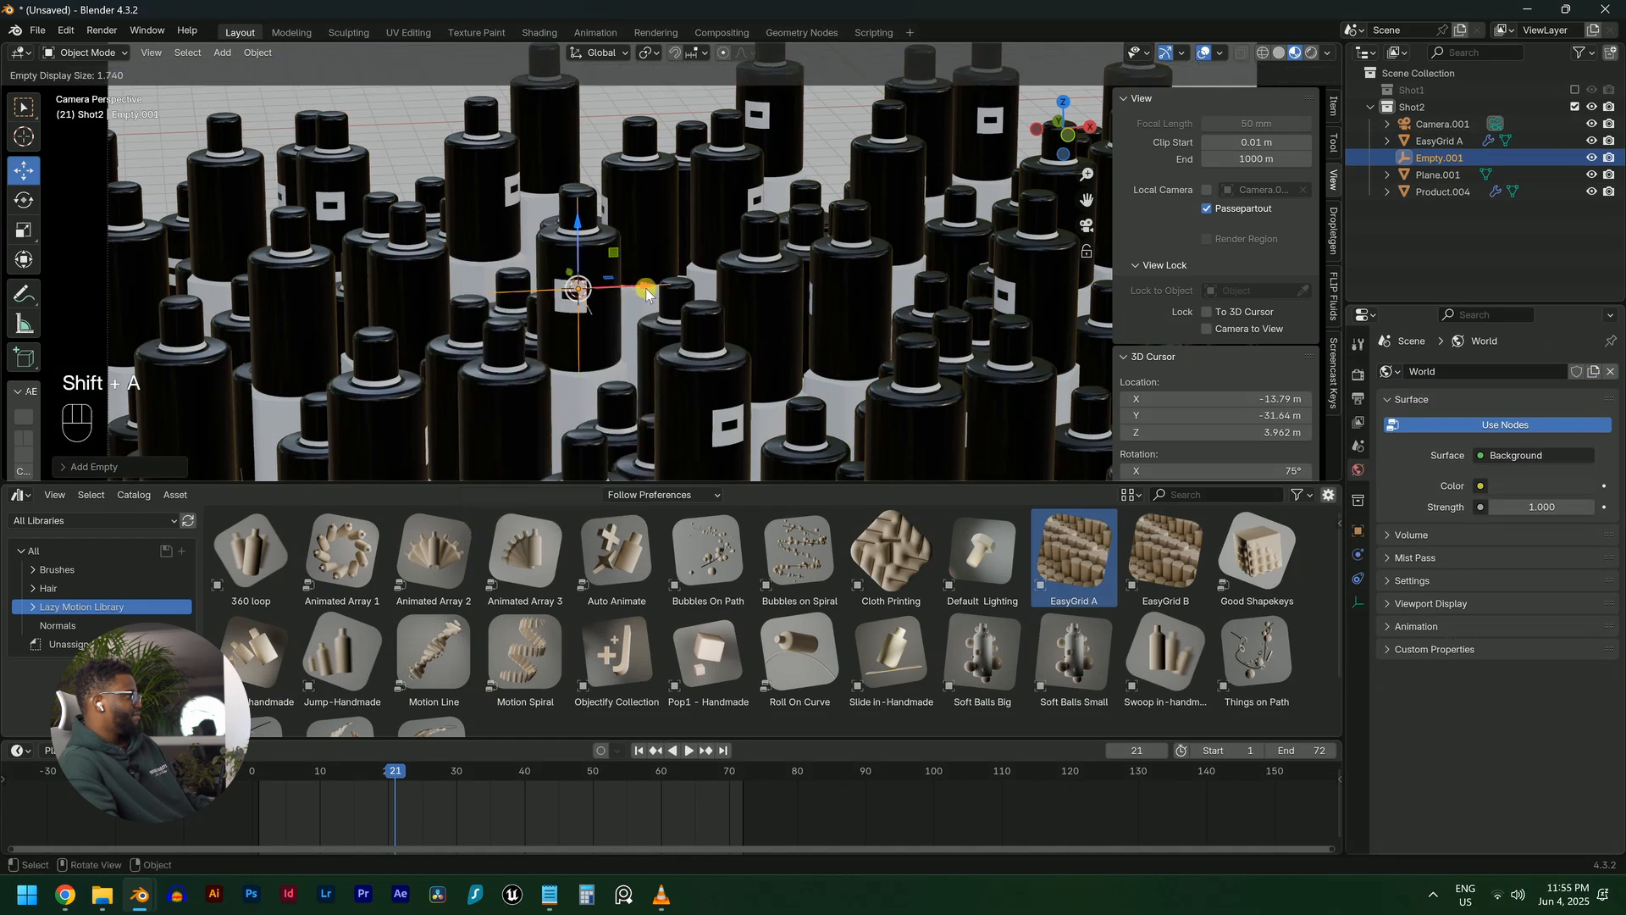
click(751, 317)
Parent Camera.001 to the new empty with the Object option and look through the camera
scroll(628, 277, down, 5)
middle_drag(631, 277, 794, 393)
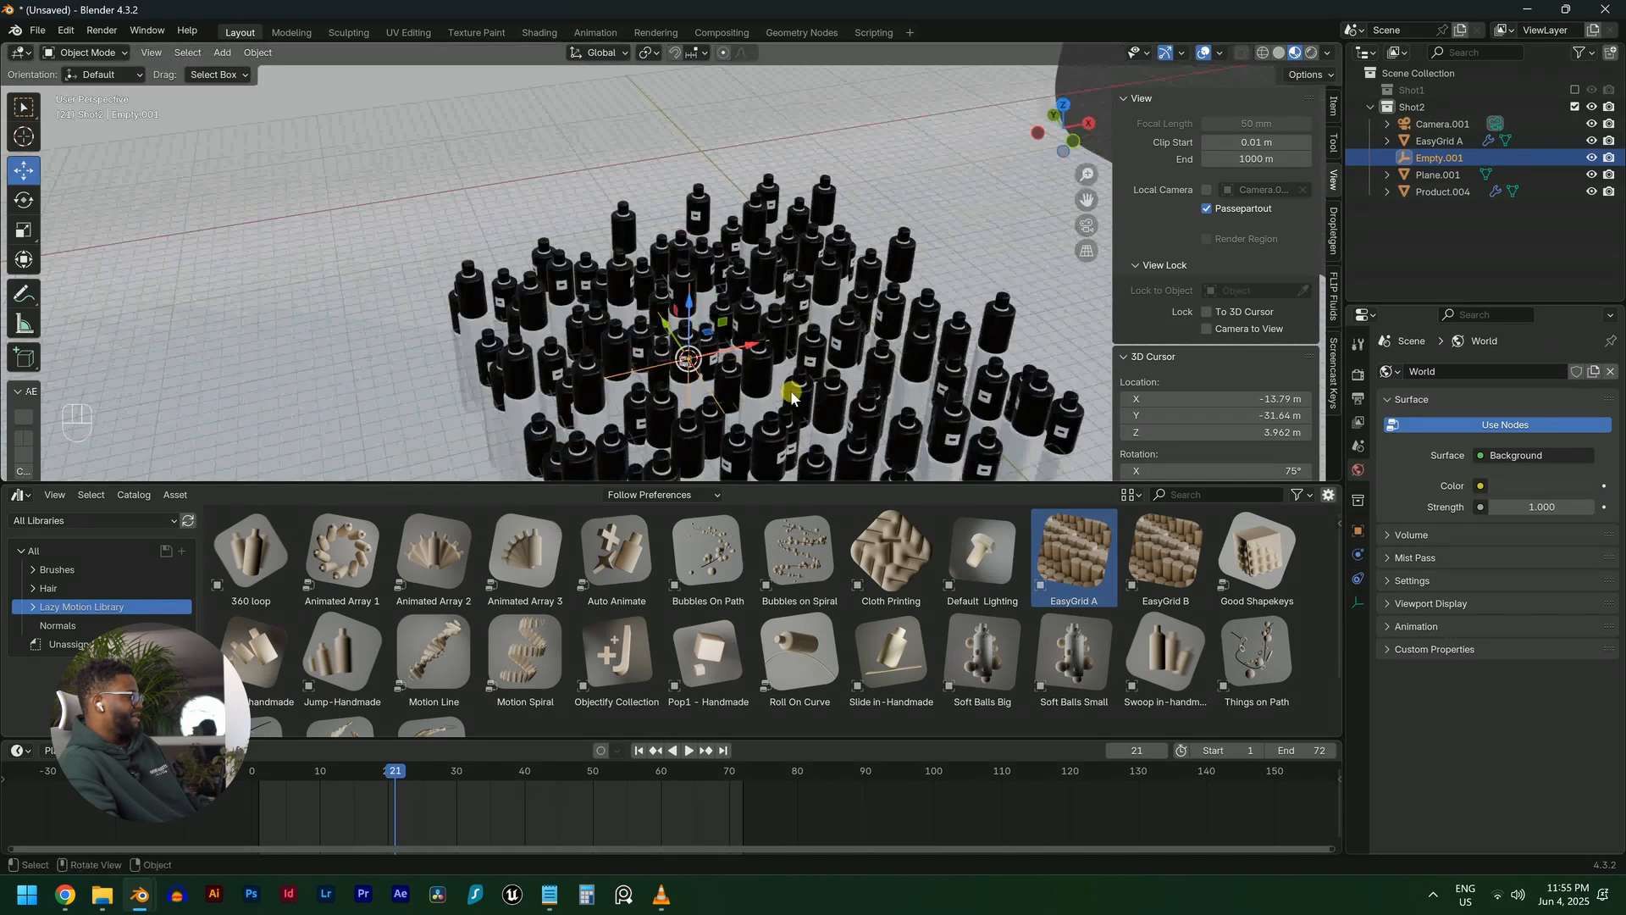
scroll(806, 420, down, 5)
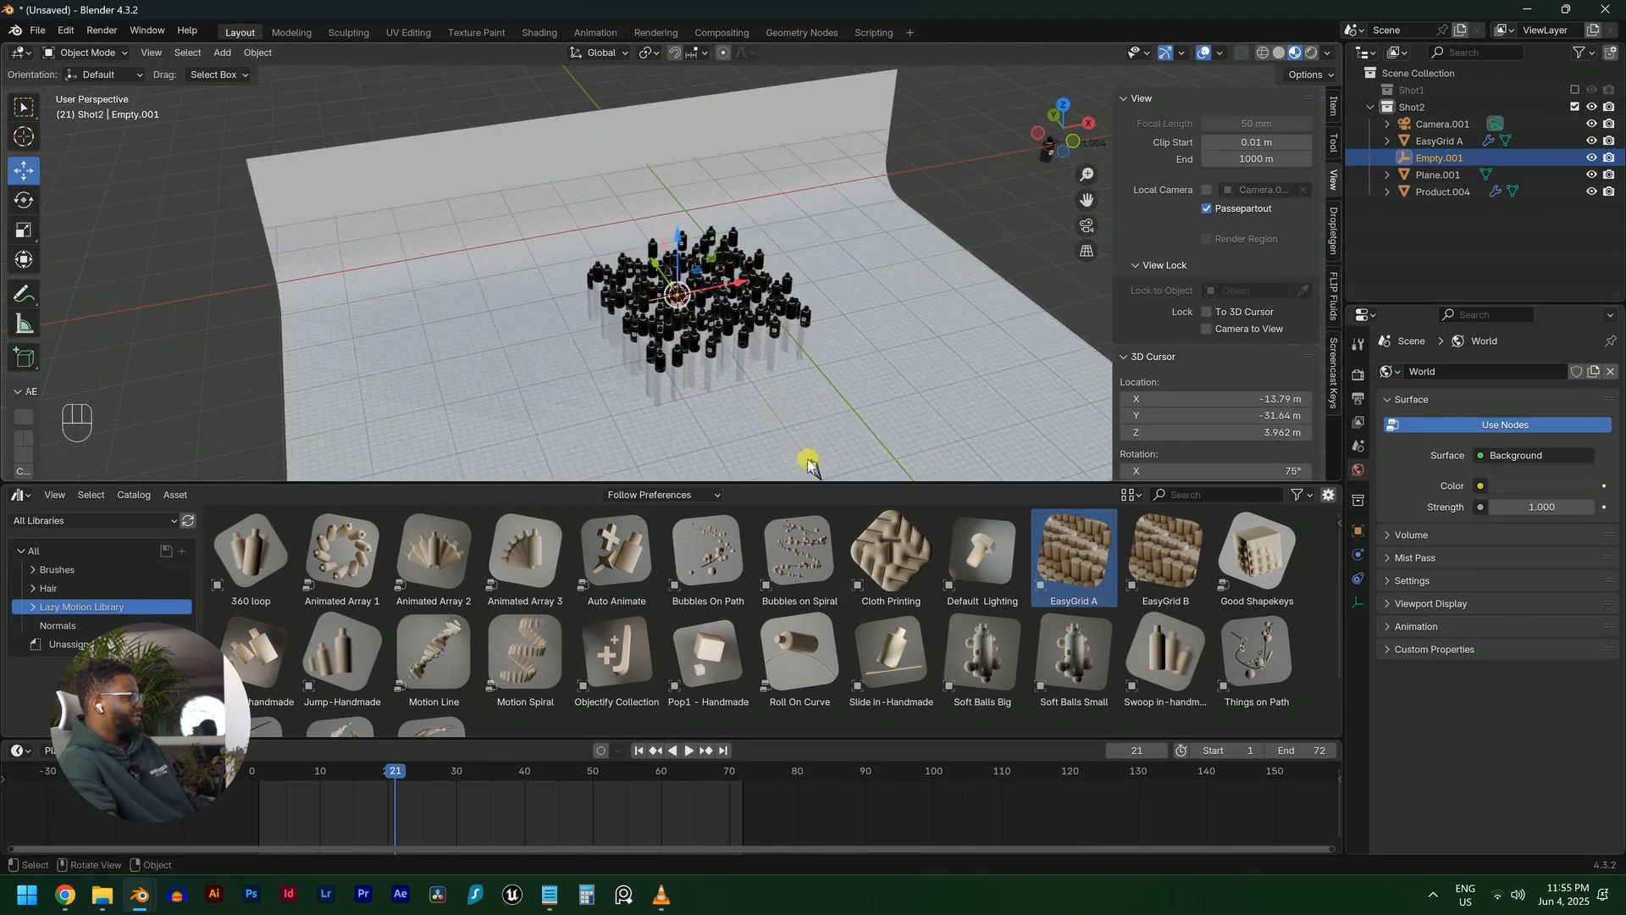
click(811, 466)
scroll(720, 347, up, 10)
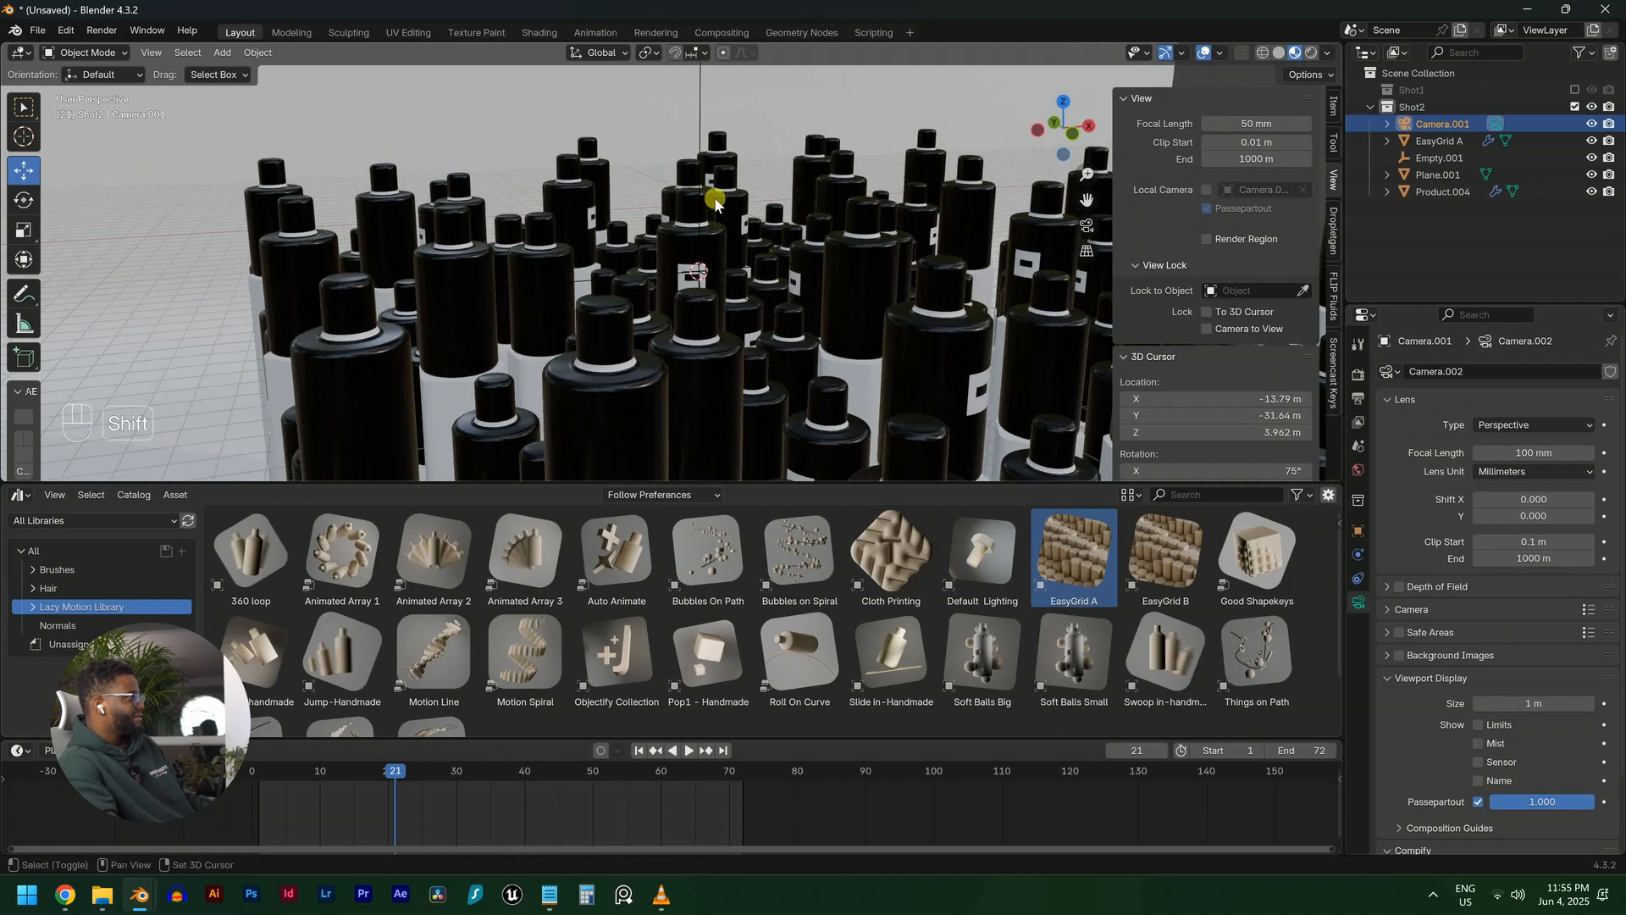
shift+click(700, 133)
key(ctrl+p)
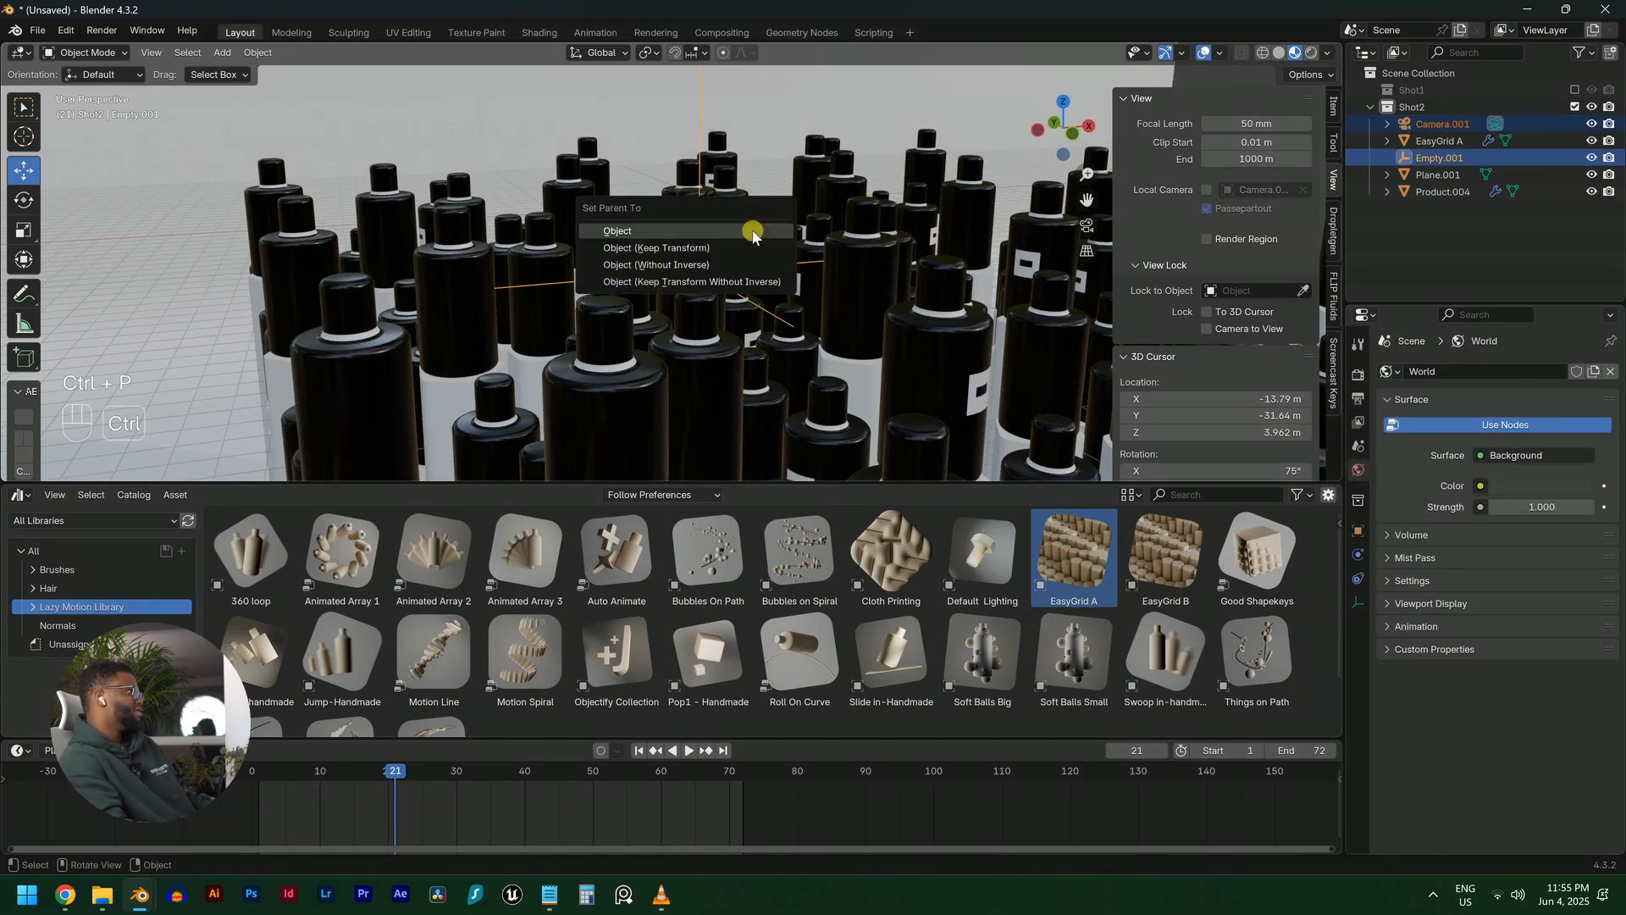
click(752, 231)
scroll(703, 152, down, 2)
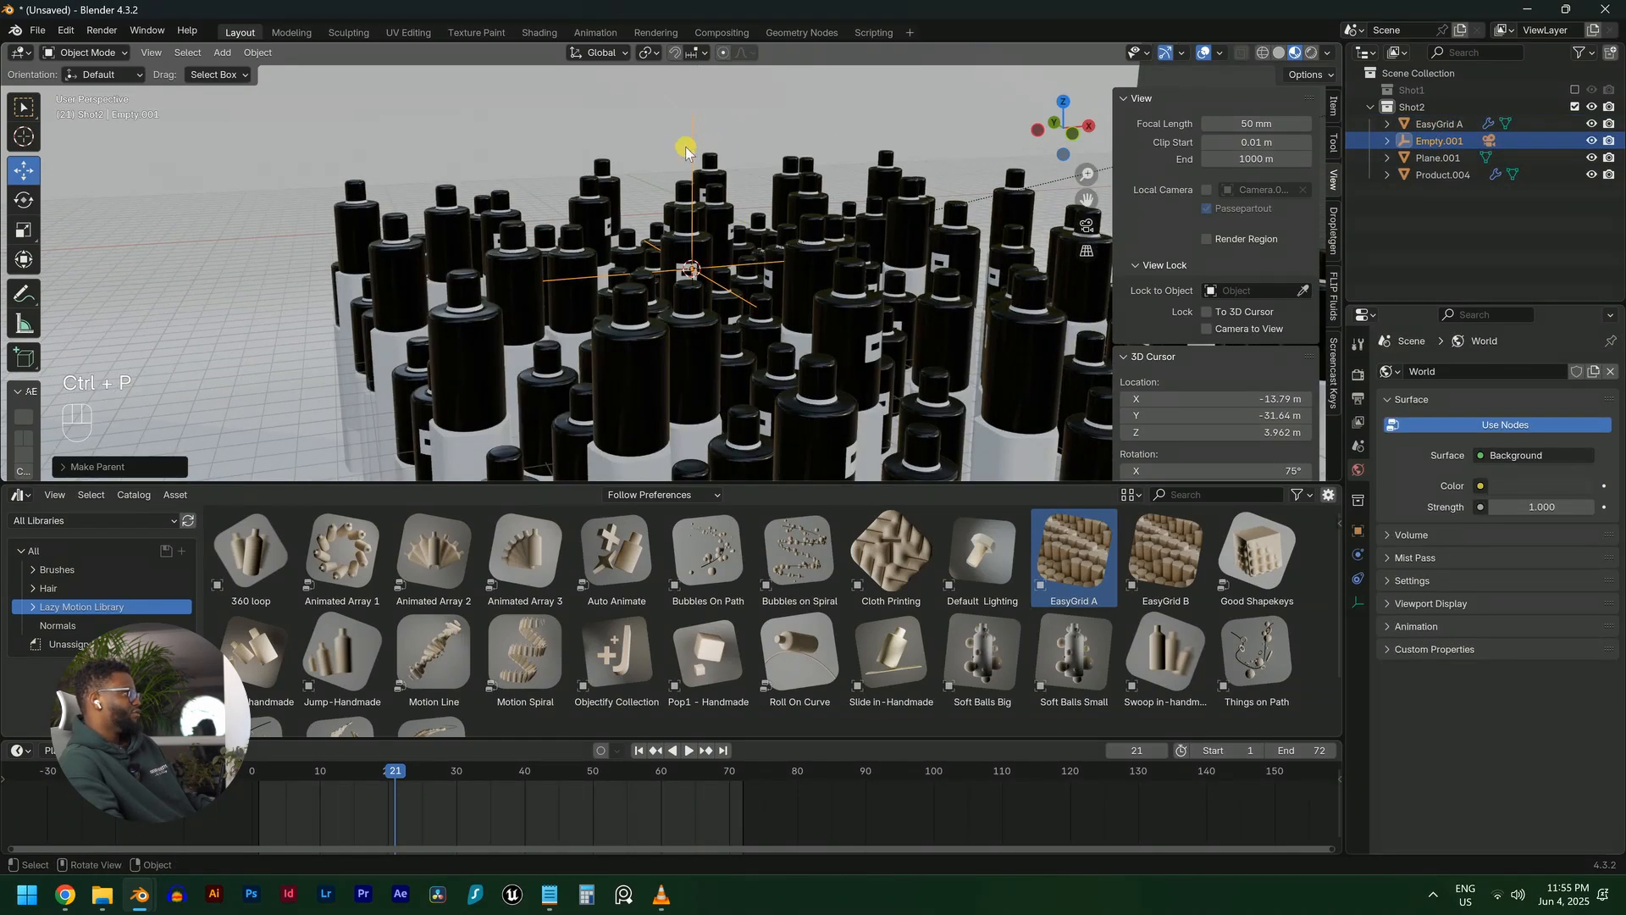
key(KP_0)
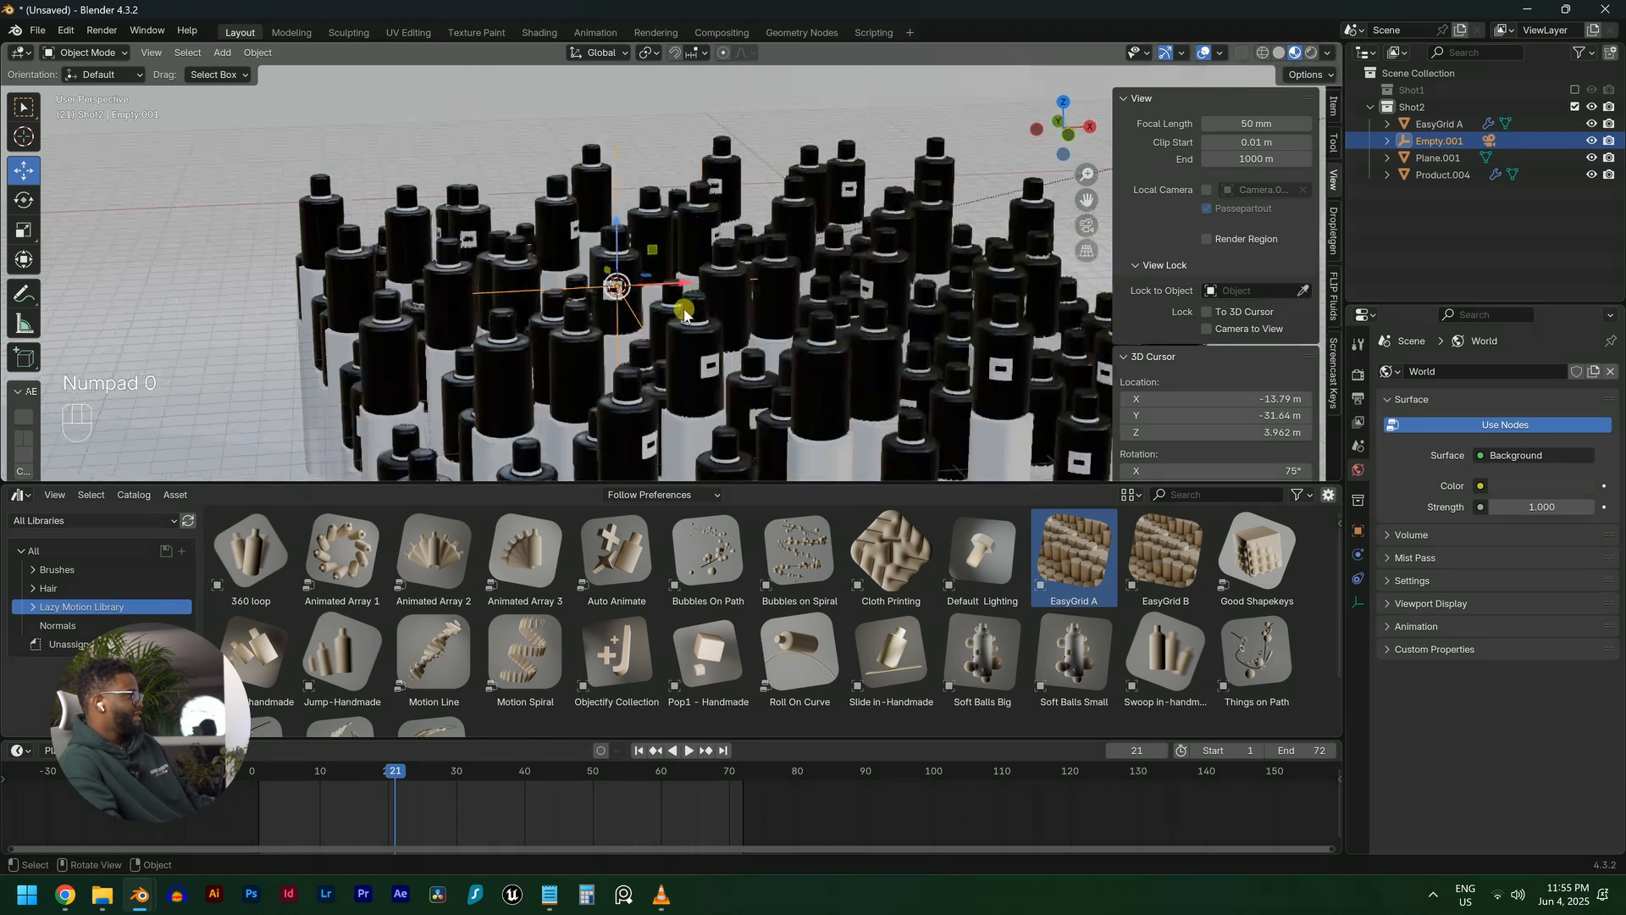
Try rotating the empty about the global Z axis to test the camera orbit
key(r)
key(z)
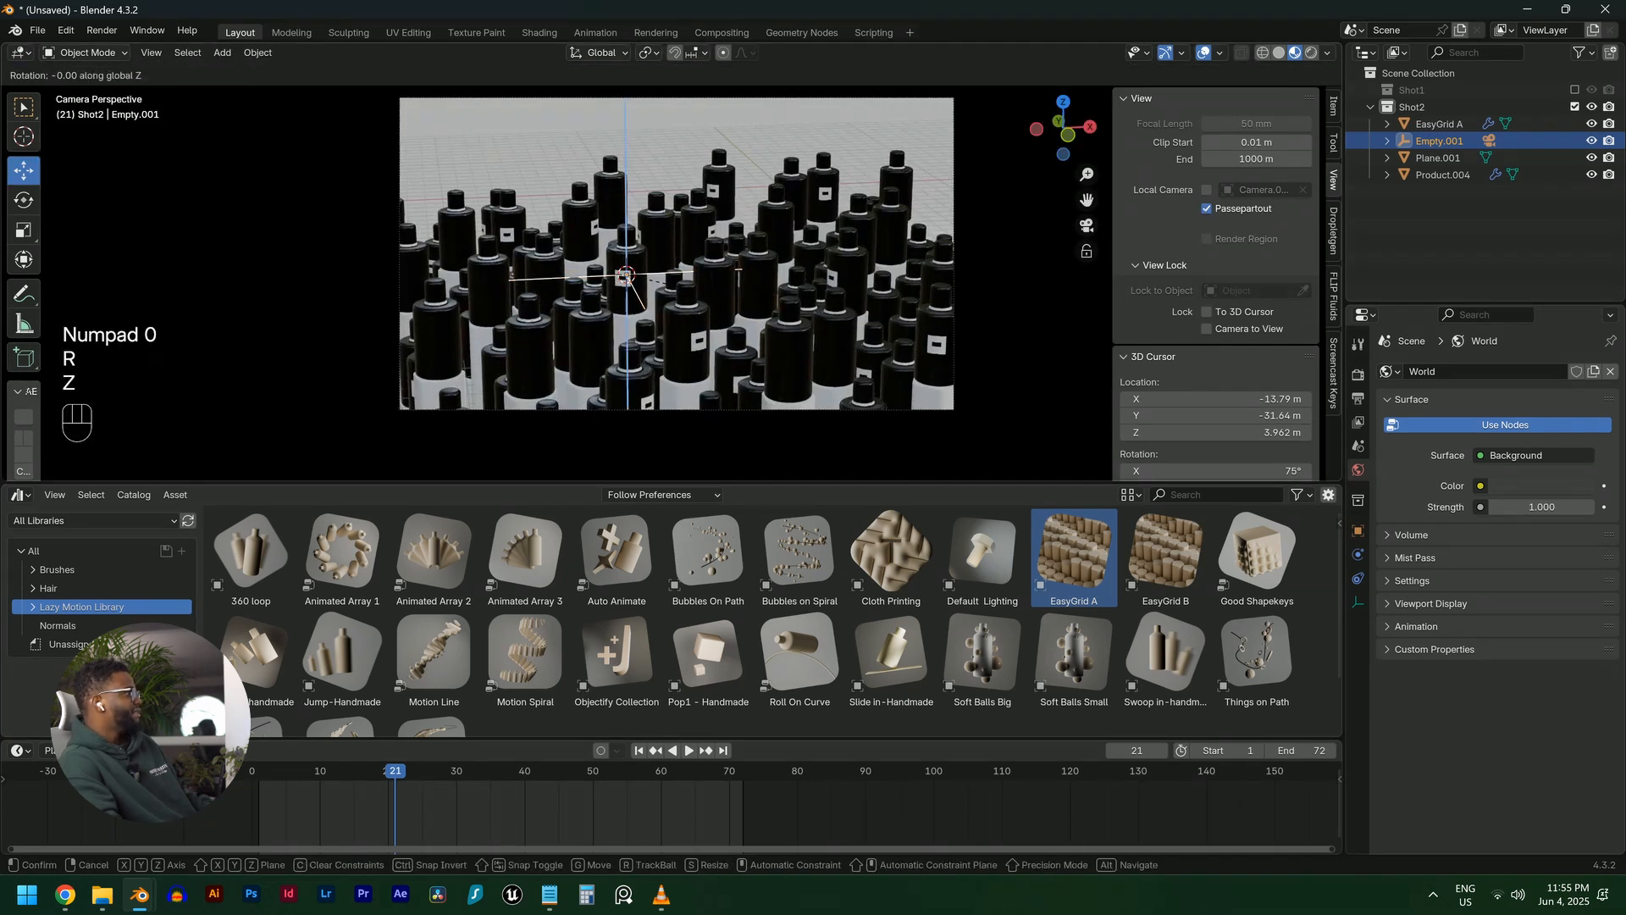
click(708, 279)
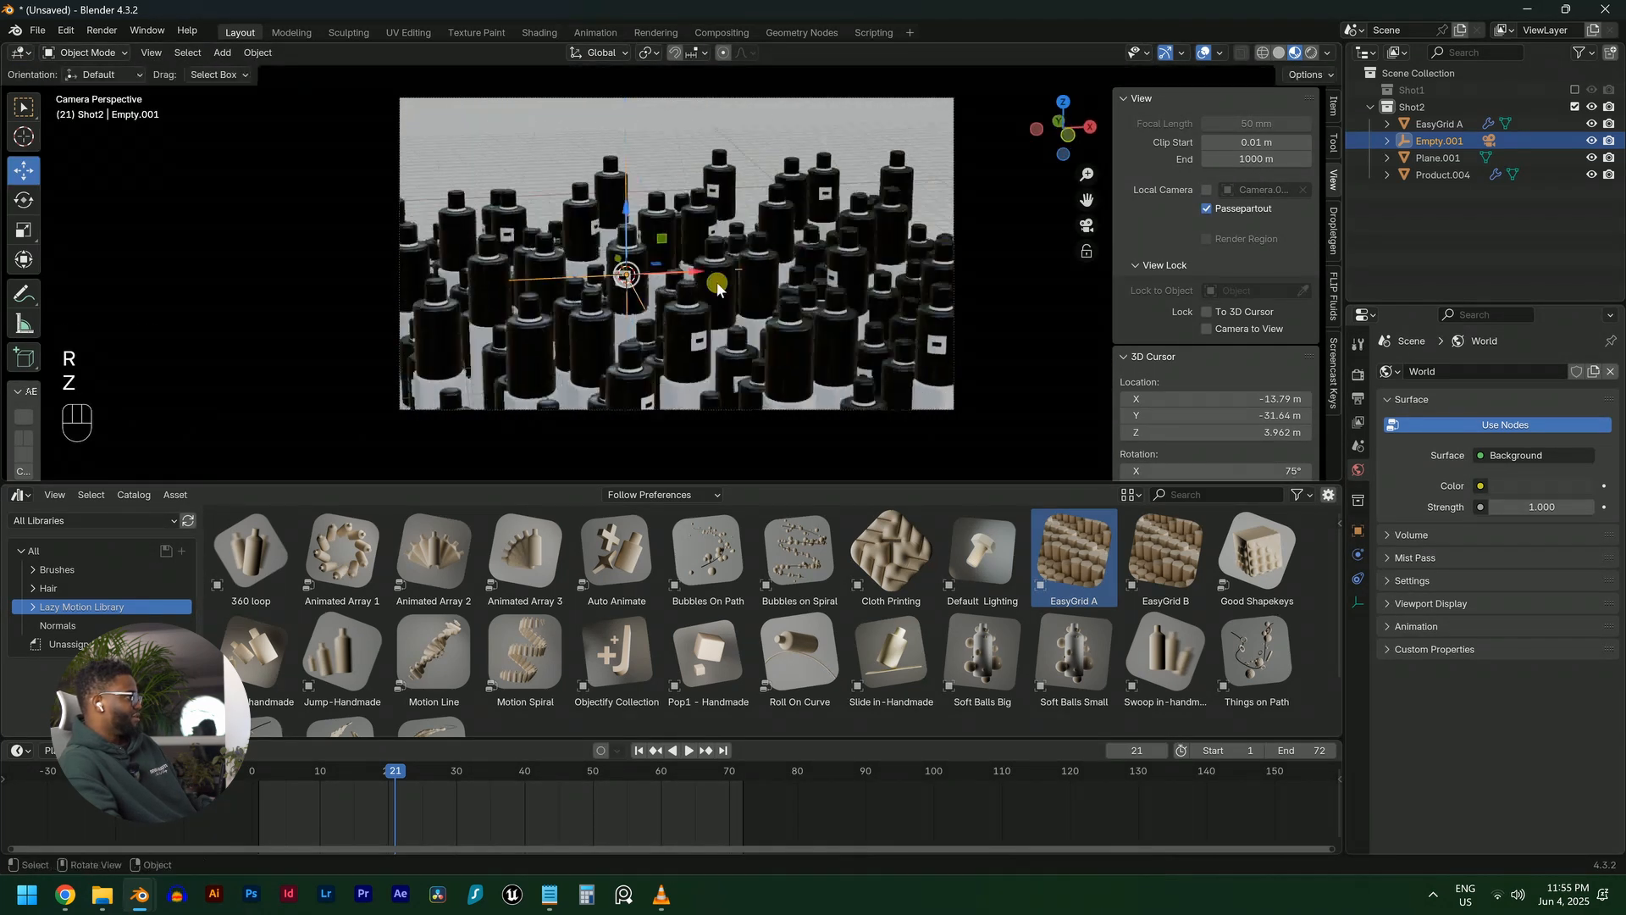
Lower the empty about 1.44 m along the global Z axis so the camera frames the bottles lower
key(g)
key(z)
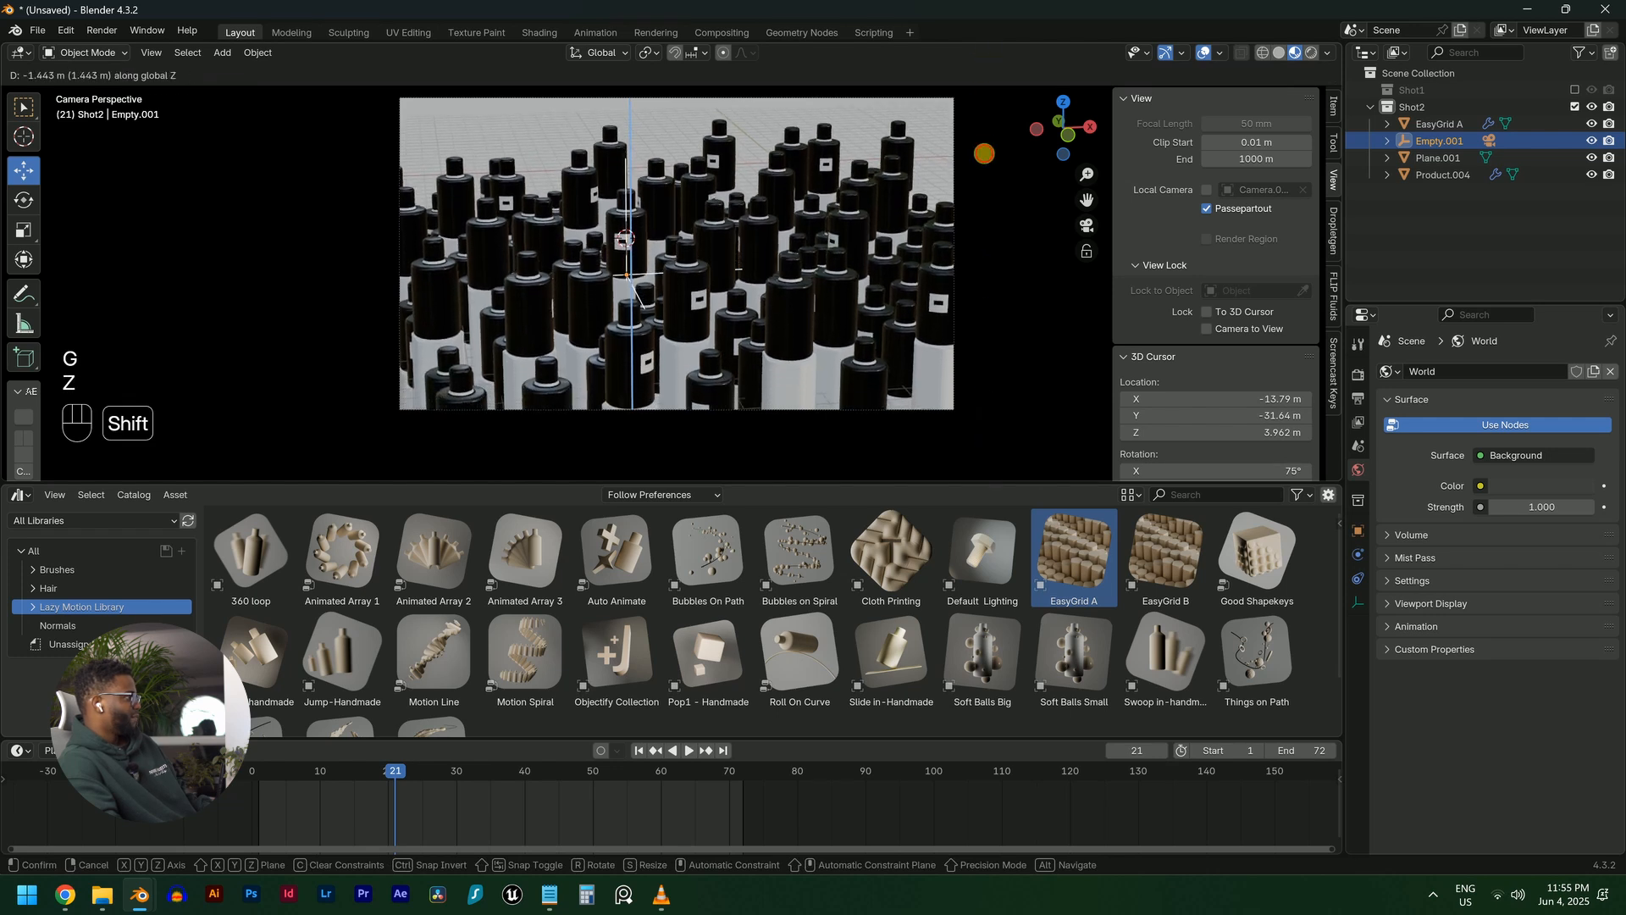
click(881, 216)
At frame 1, set the empty's Z rotation to -23° and insert a single keyframe on it
key(shift+Left)
key(shift+Down)
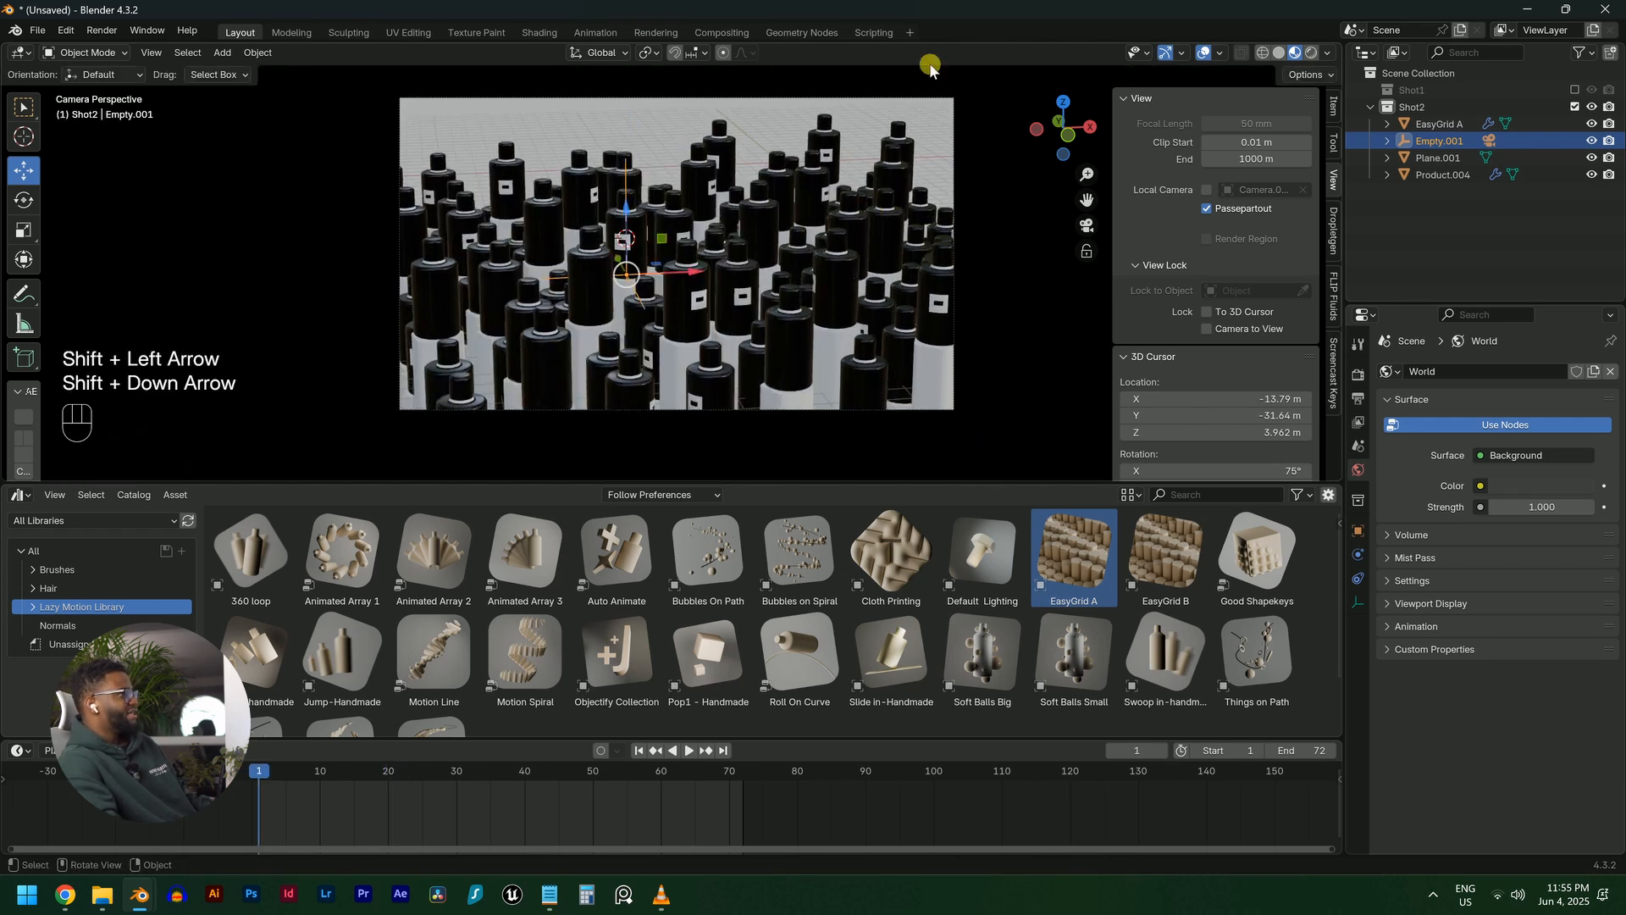
click(1334, 107)
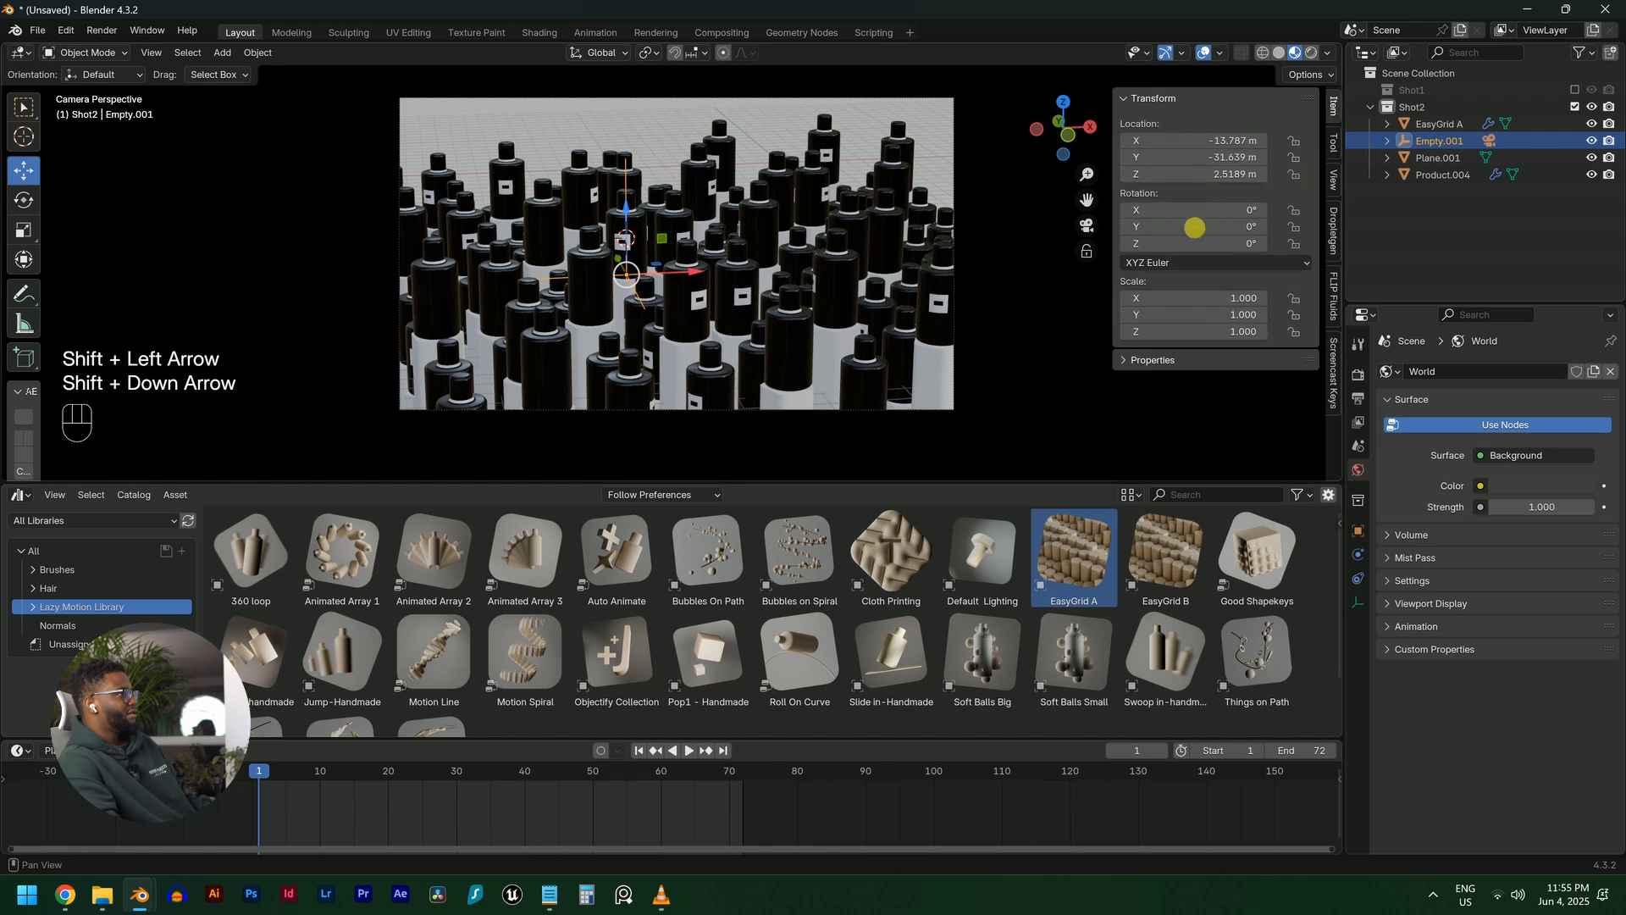
drag(1194, 243, 1155, 243)
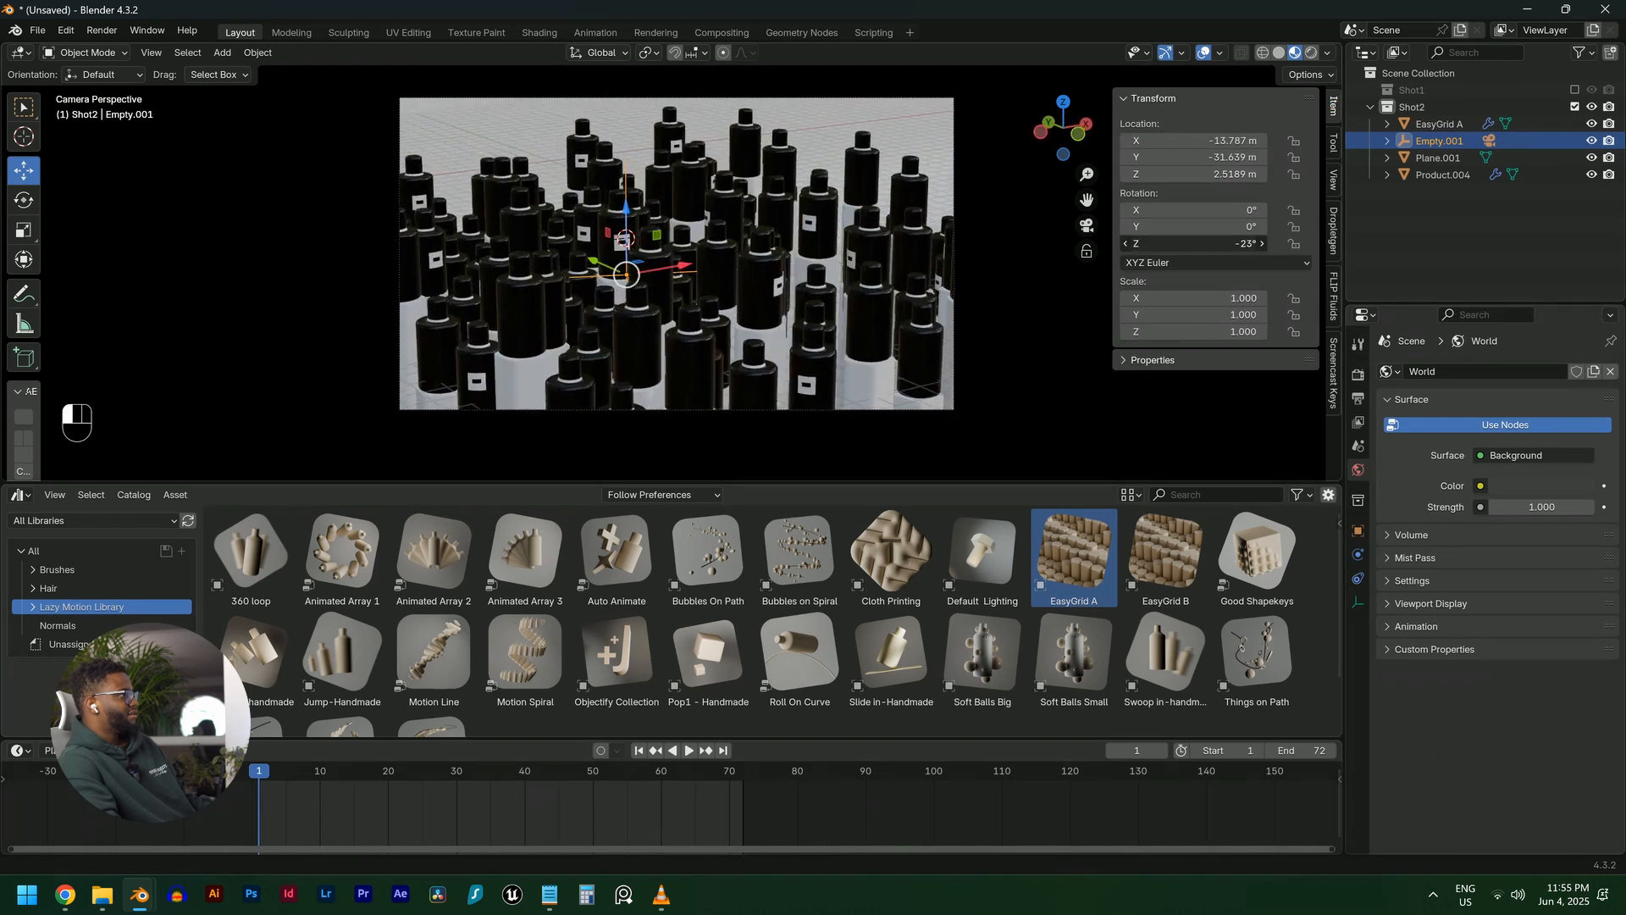
right_click(1192, 249)
click(1192, 249)
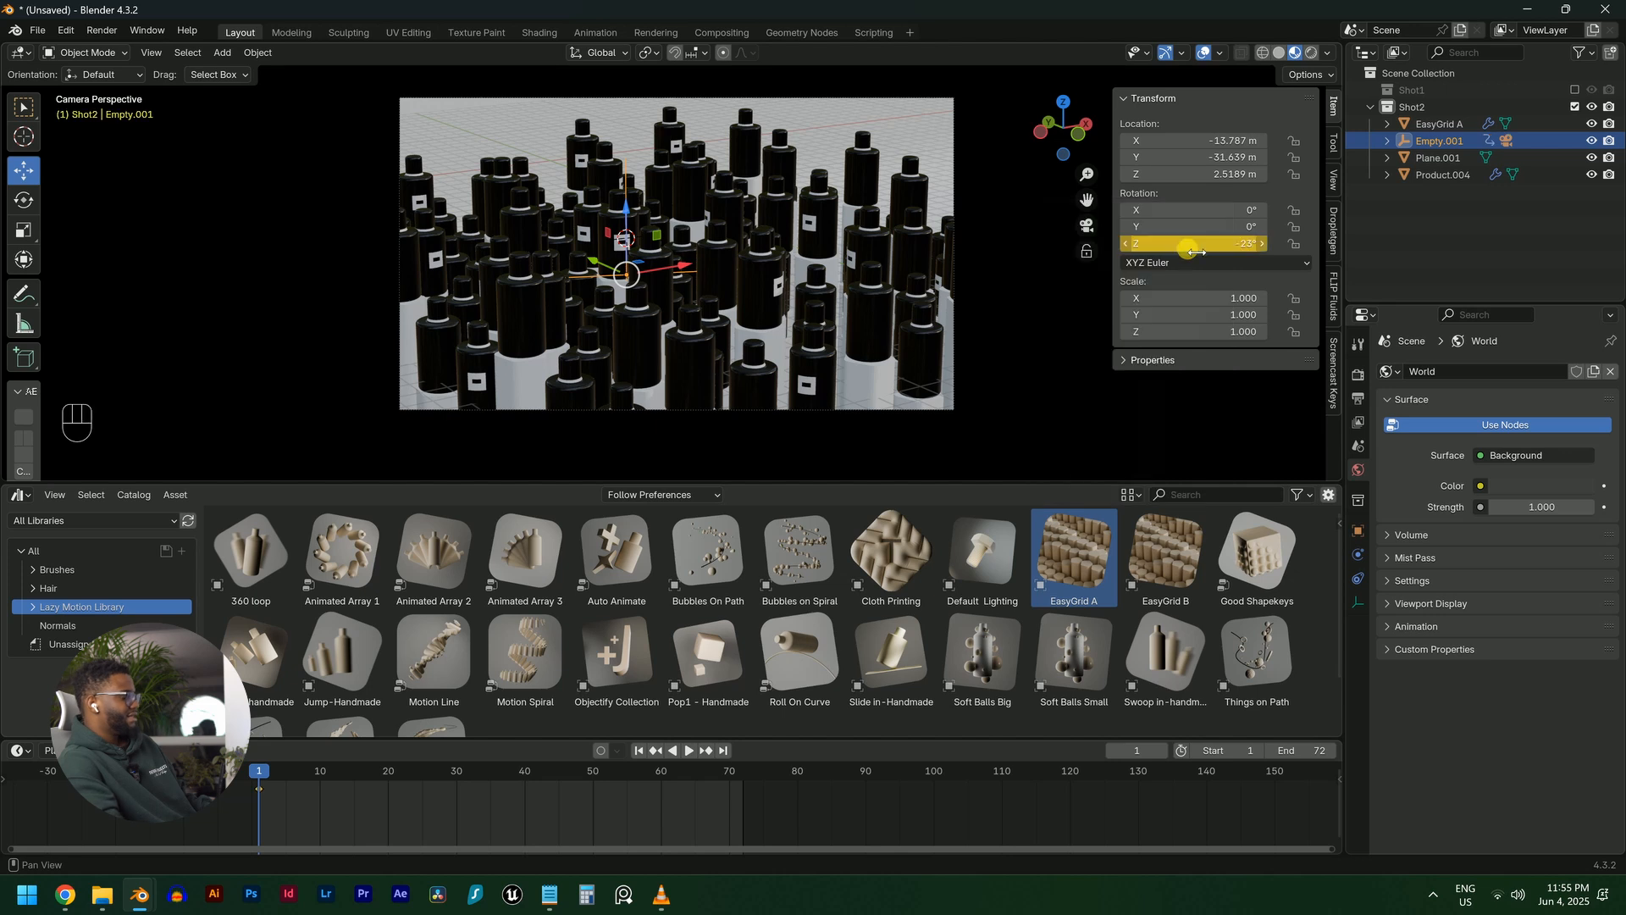
At frame 72, set the empty's Z rotation to 32° and insert a single keyframe on it
key(shift+Right)
mouse_move(1193, 249)
mouse_down()
mouse_move(1267, 248)
mouse_move(1187, 248)
mouse_up()
right_click(1189, 249)
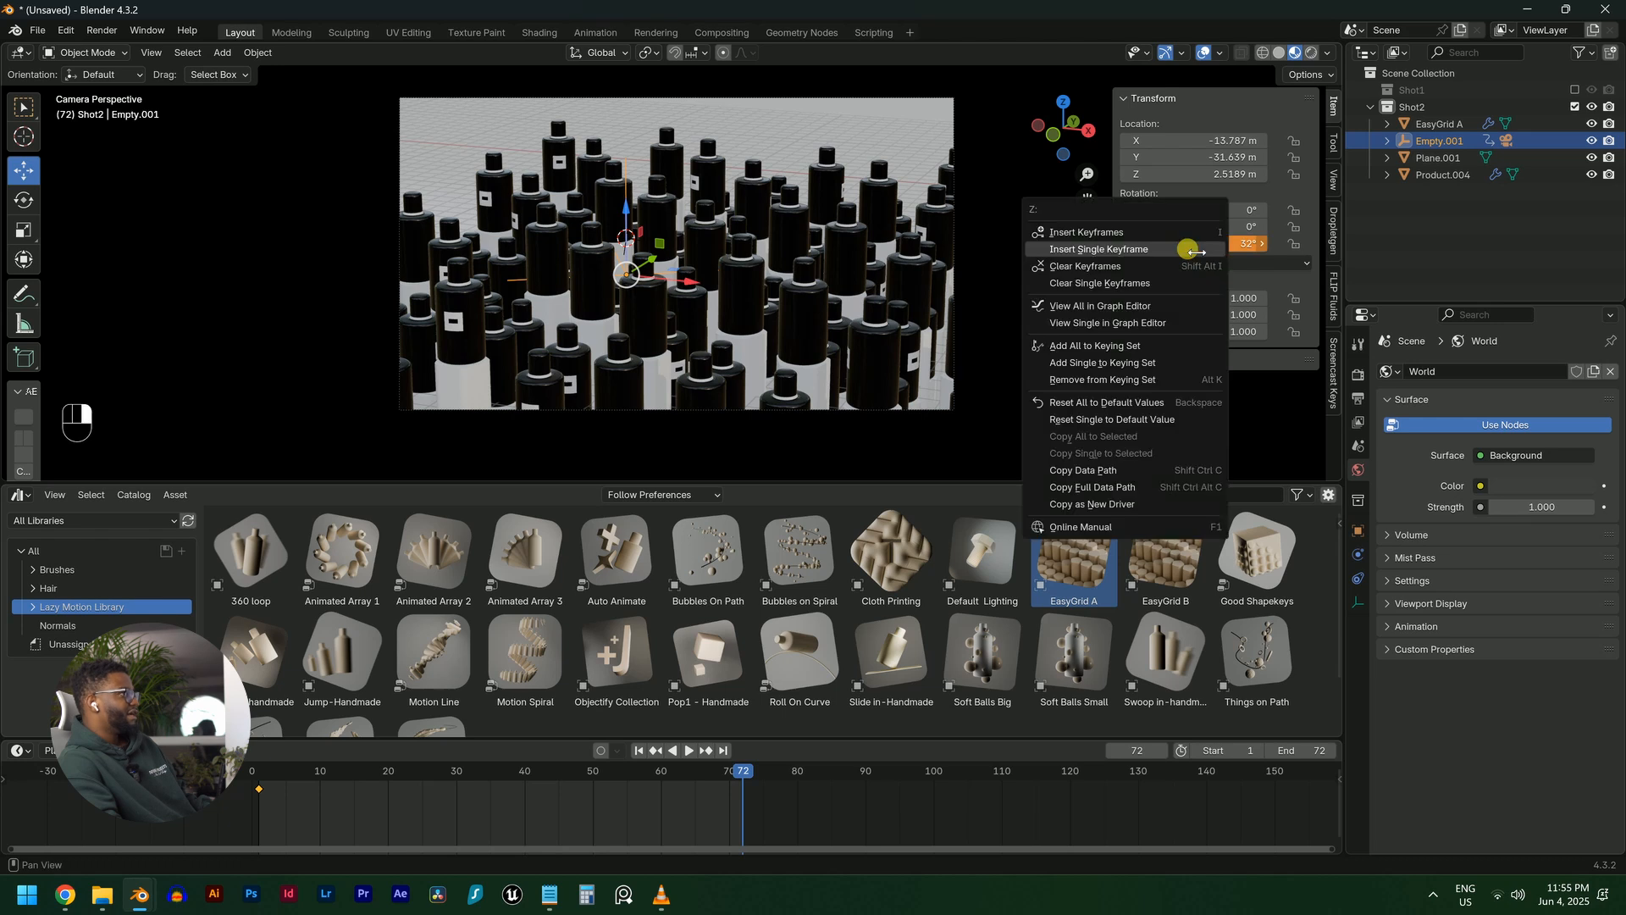
click(1098, 248)
Play the orbiting camera animation and enlarge the timeline area
key(space)
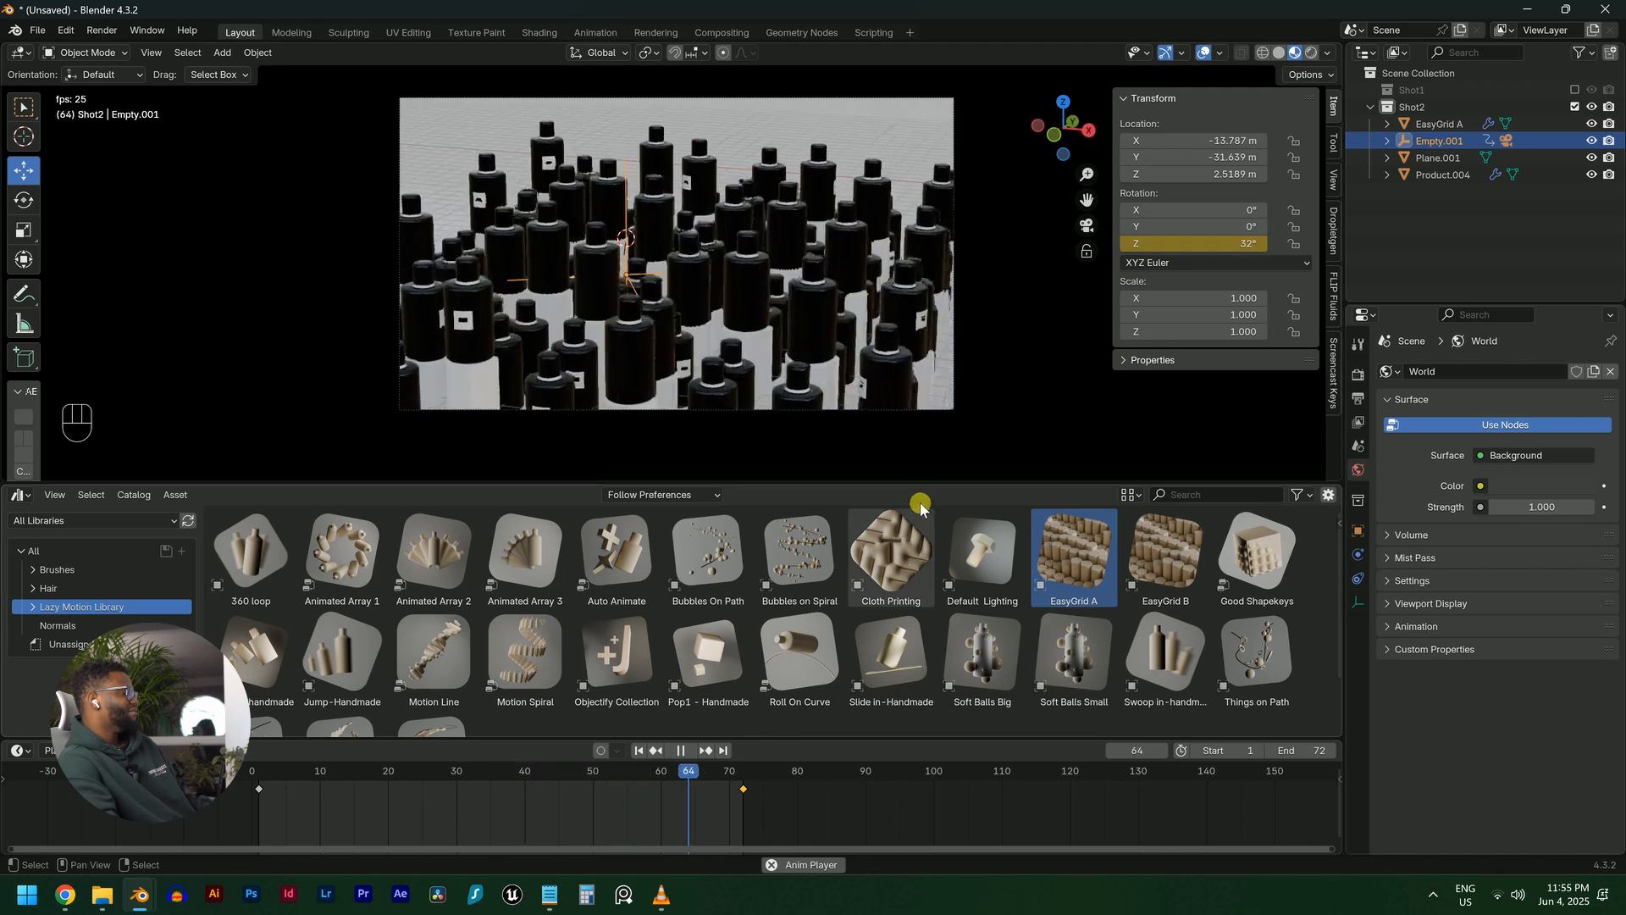
drag(775, 739, 803, 604)
key(space)
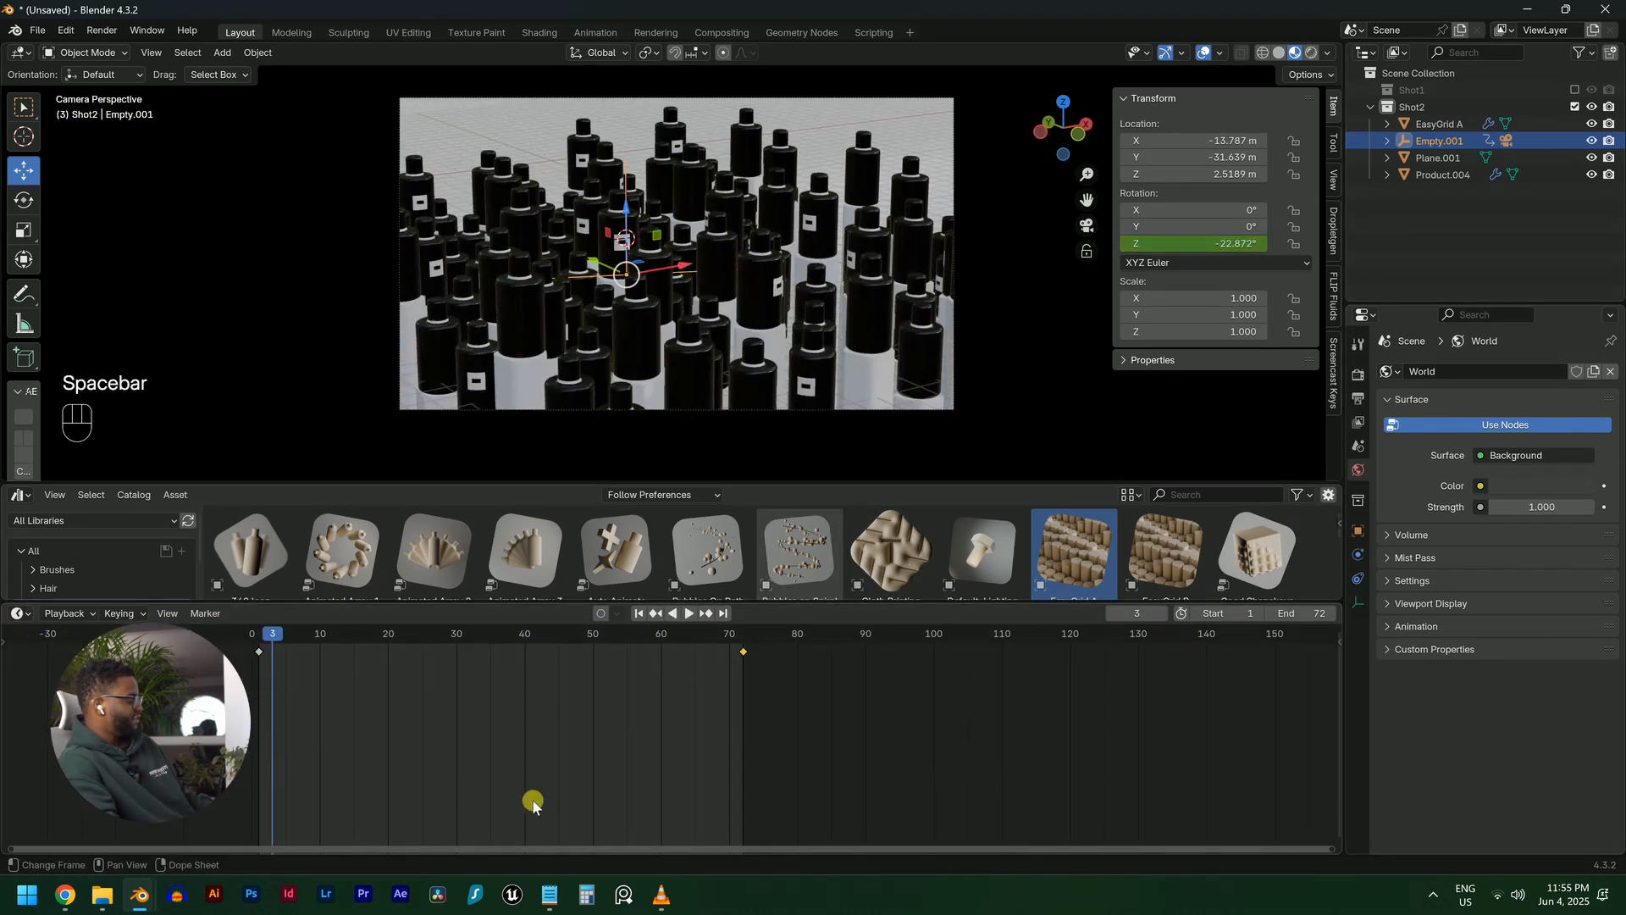
In the Graph Editor, steepen both keyframe handles of Empty.001's Z rotation curve for a fast start and end with a slow middle
key(shift+F6)
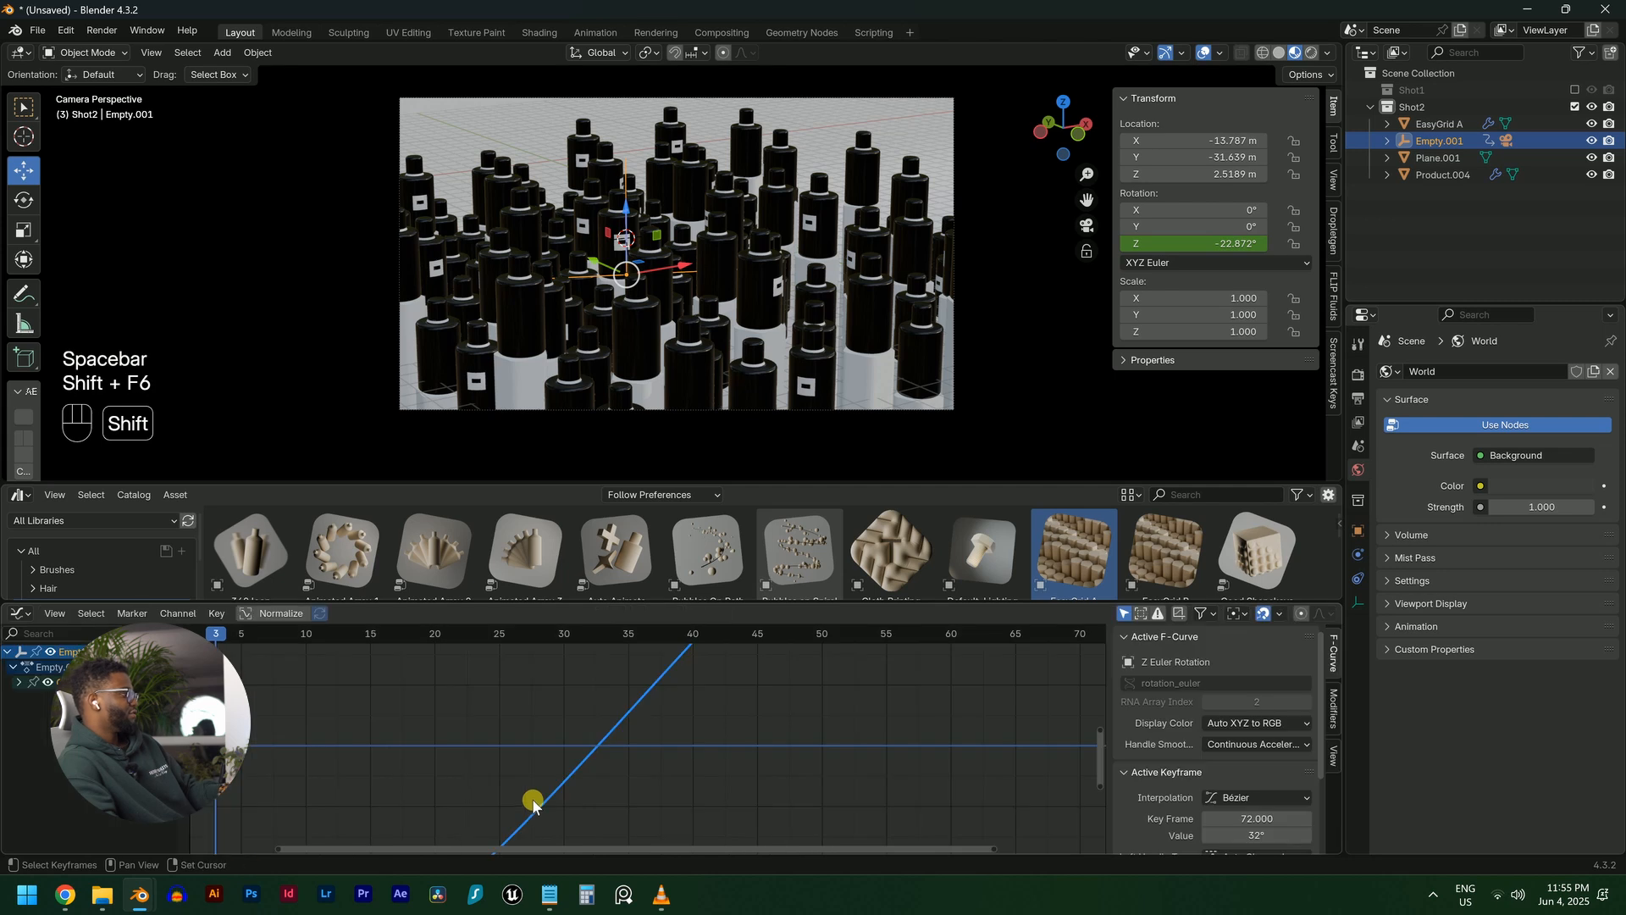
key(KP_Decimal)
scroll(495, 789, down, 9)
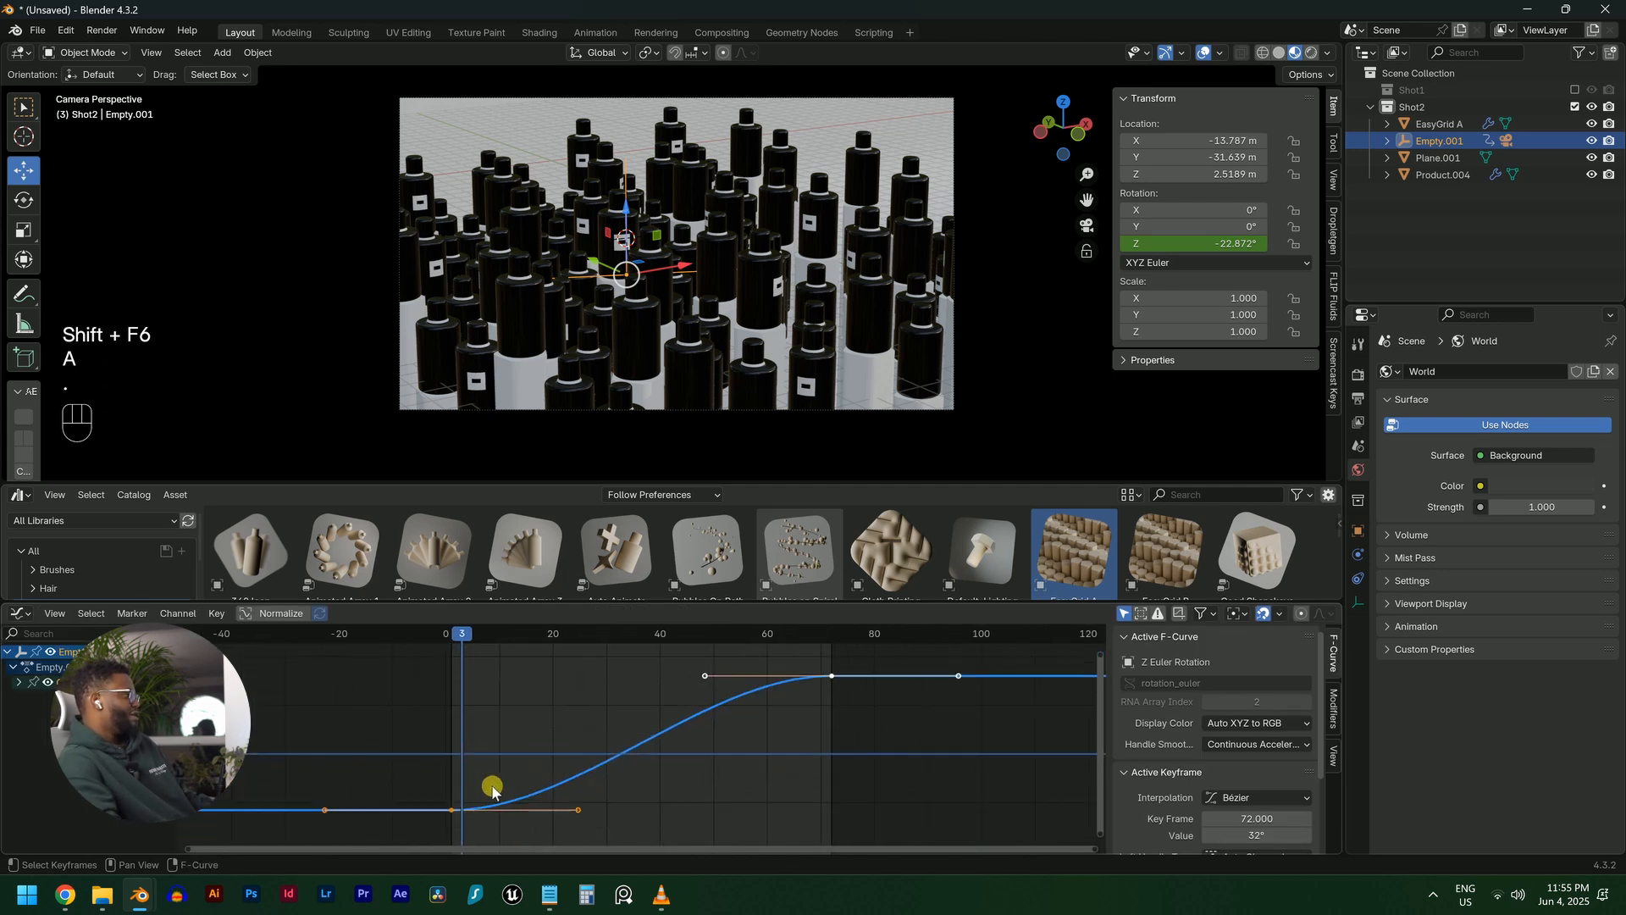
scroll(603, 784, up, 1)
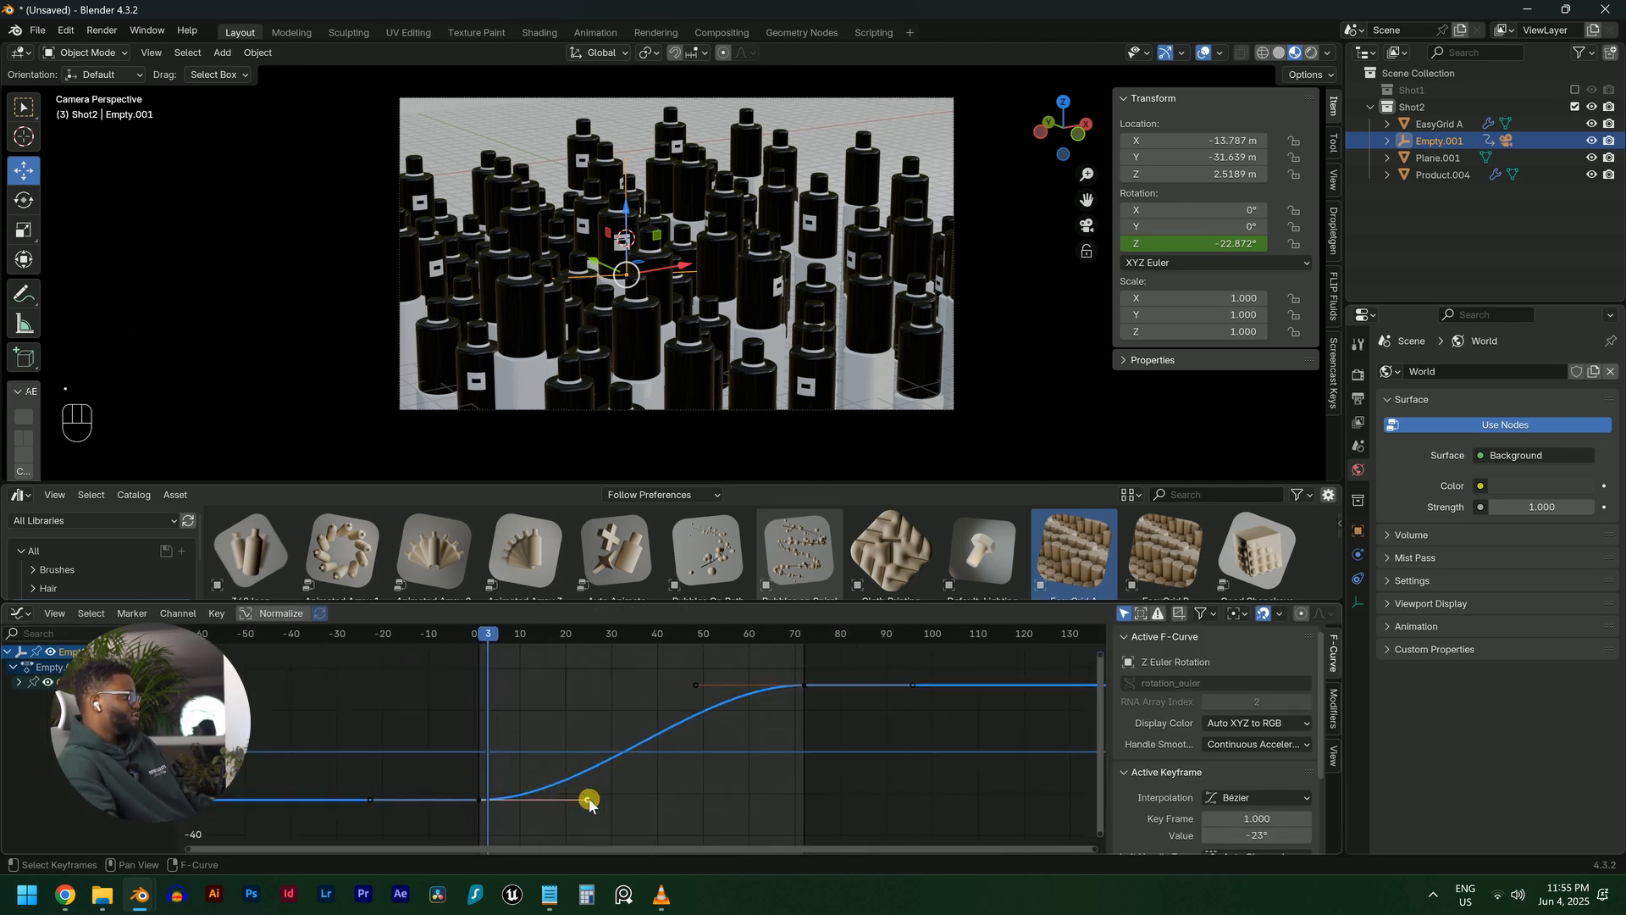
drag(589, 801, 533, 722)
drag(695, 684, 760, 762)
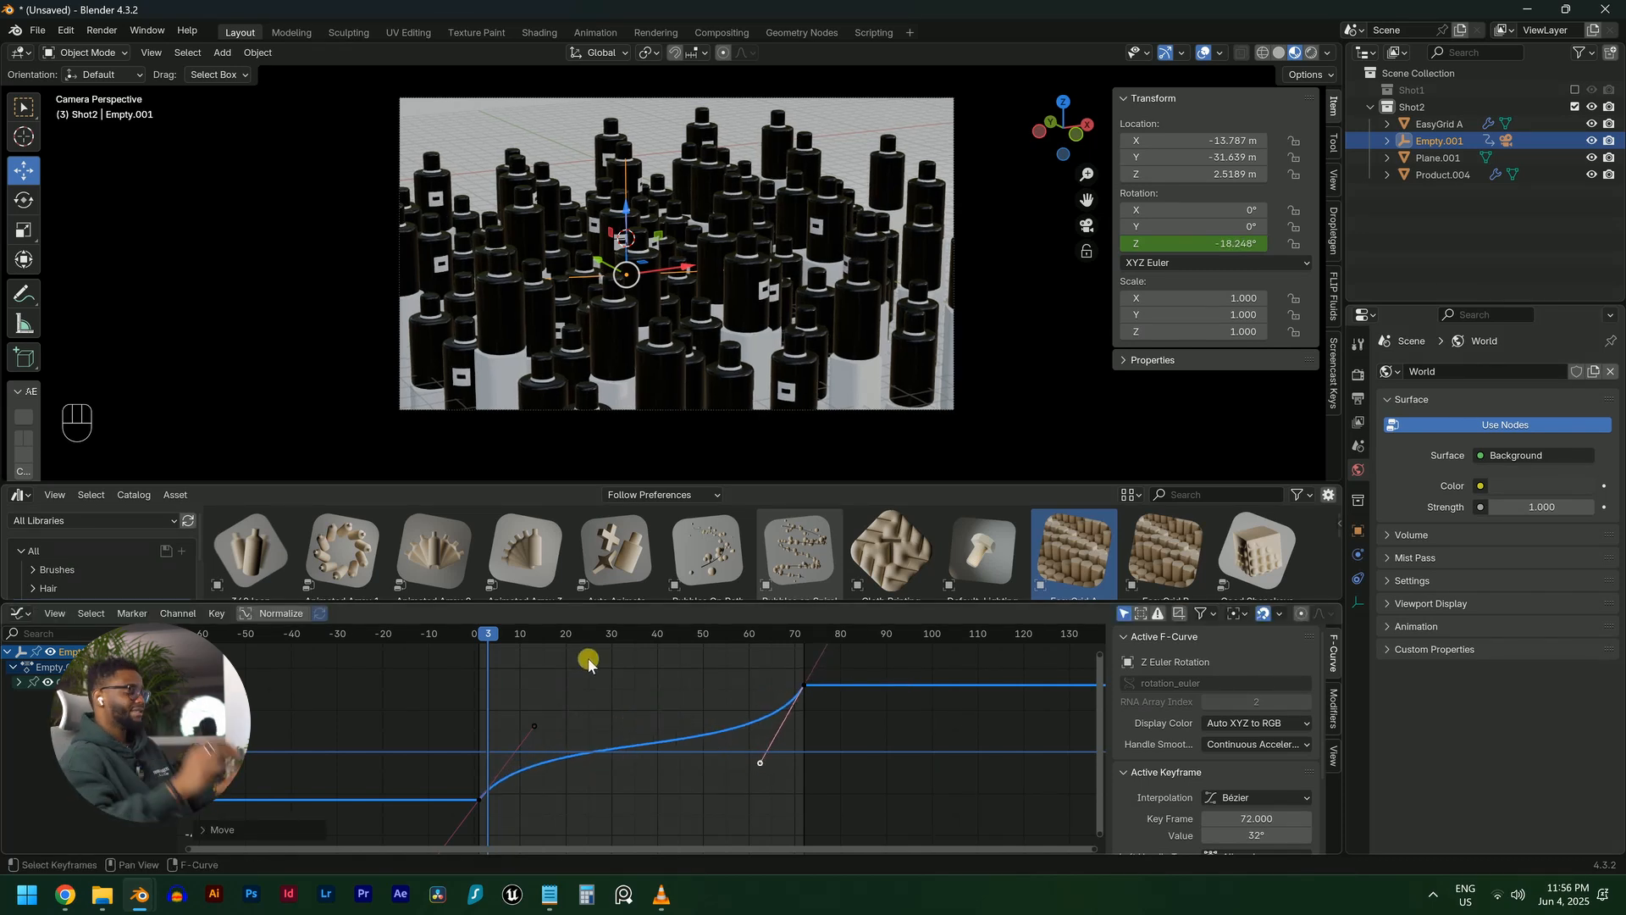
Play the Shot2 animation from the first frame to review the new camera easing
key(shift+Left)
key(space)
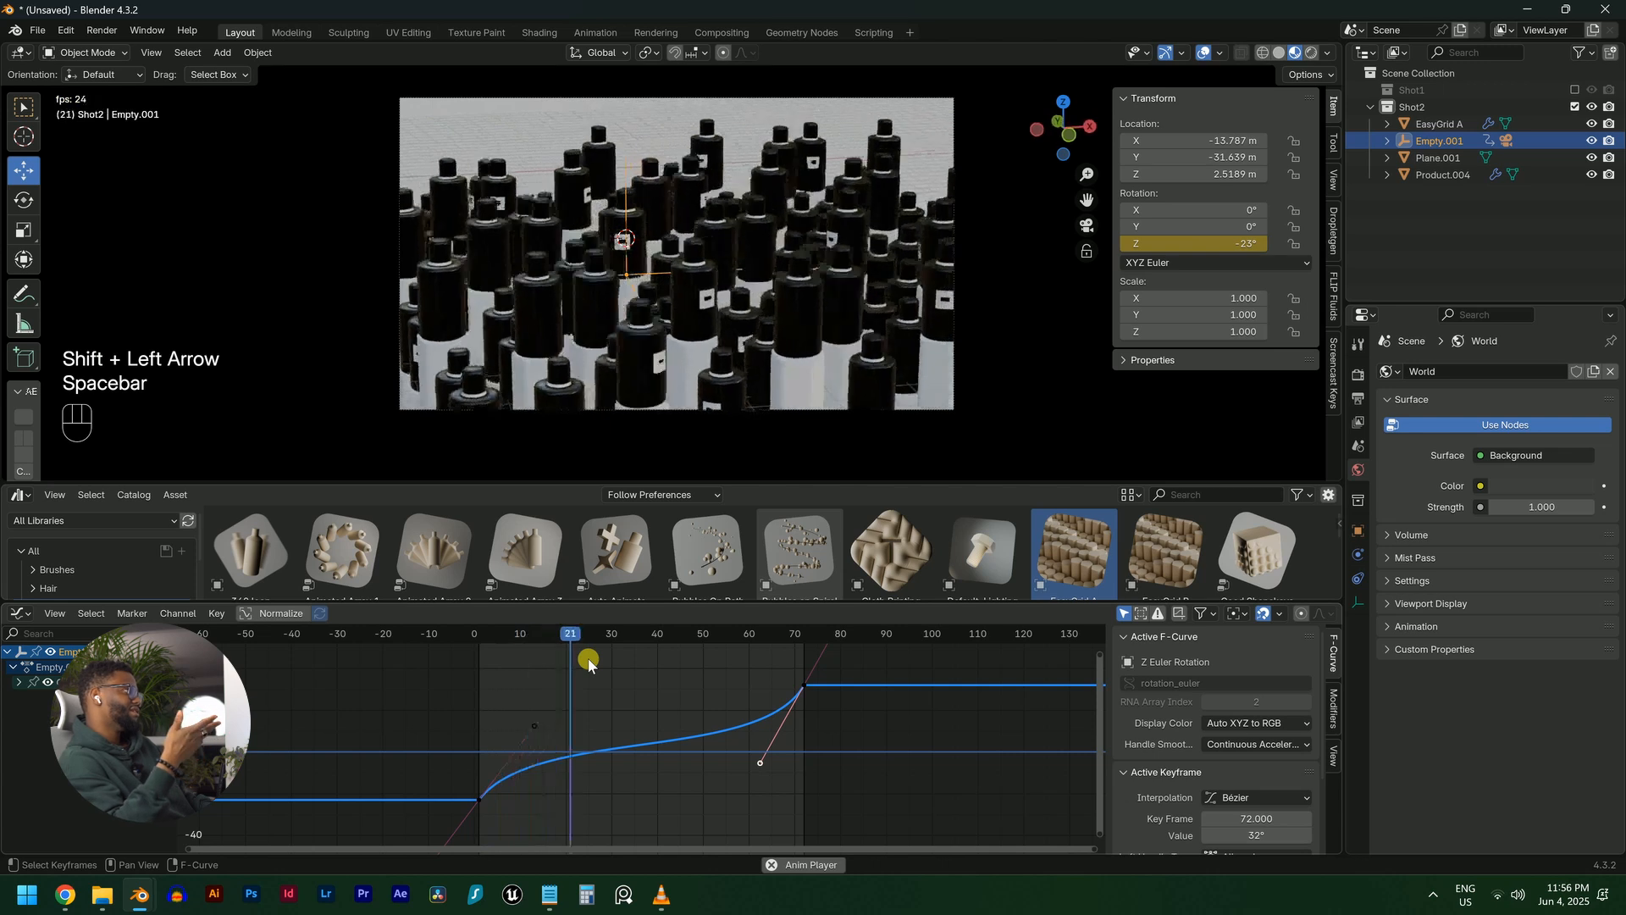
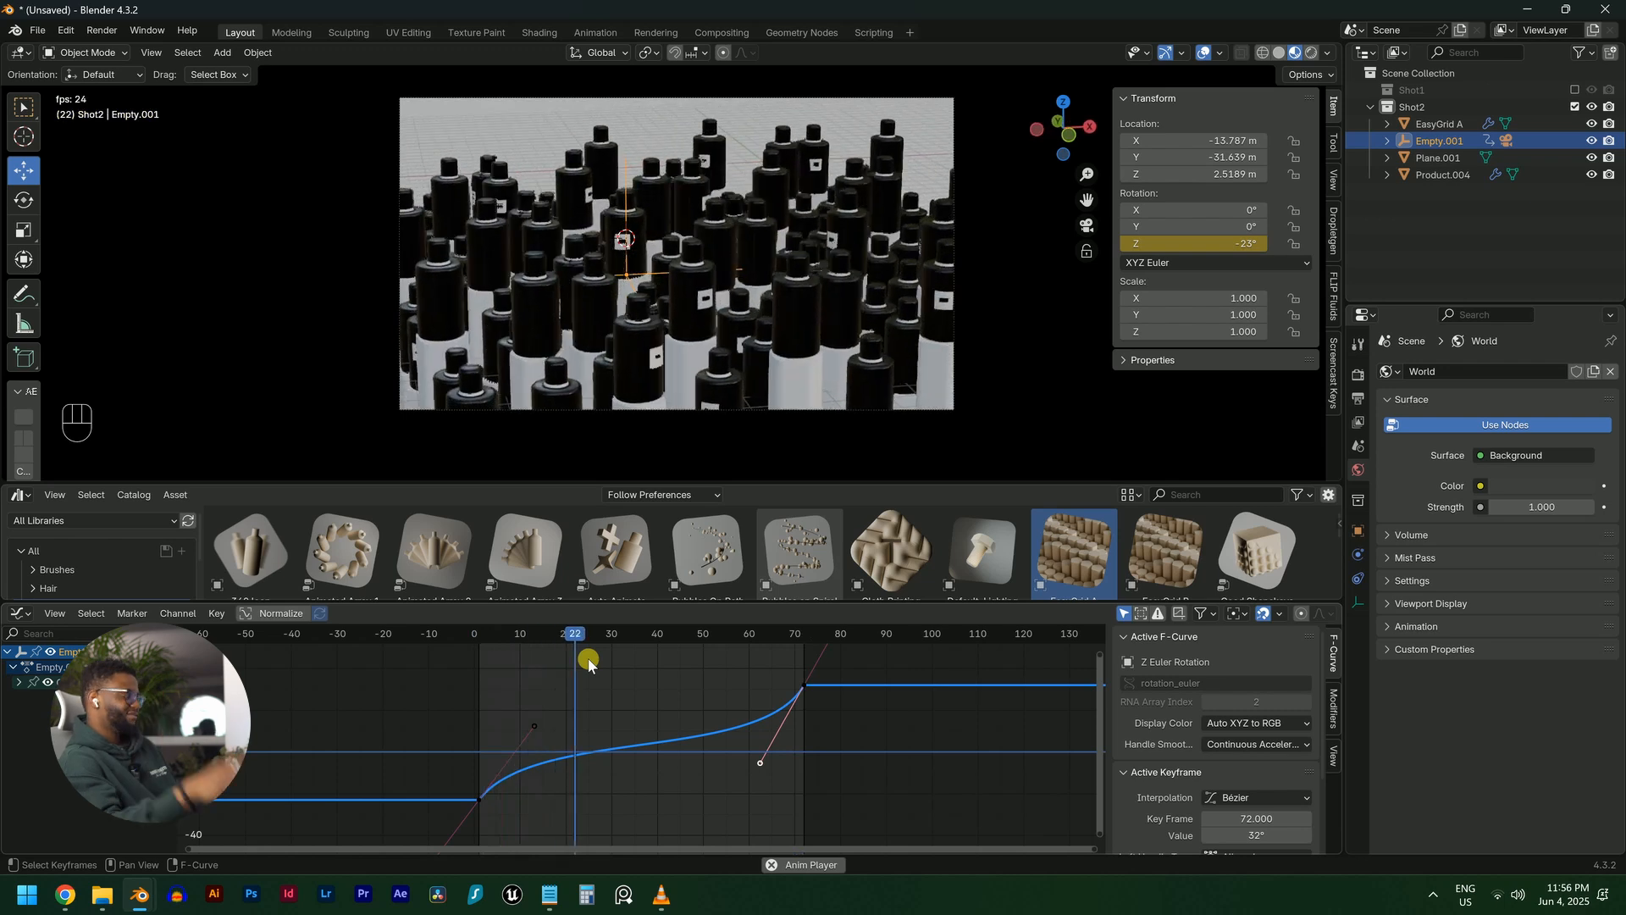
key(space)
Exclude Shot2 and enable Shot1 in the view layer, and preview Shot1 through its own camera
click(1573, 107)
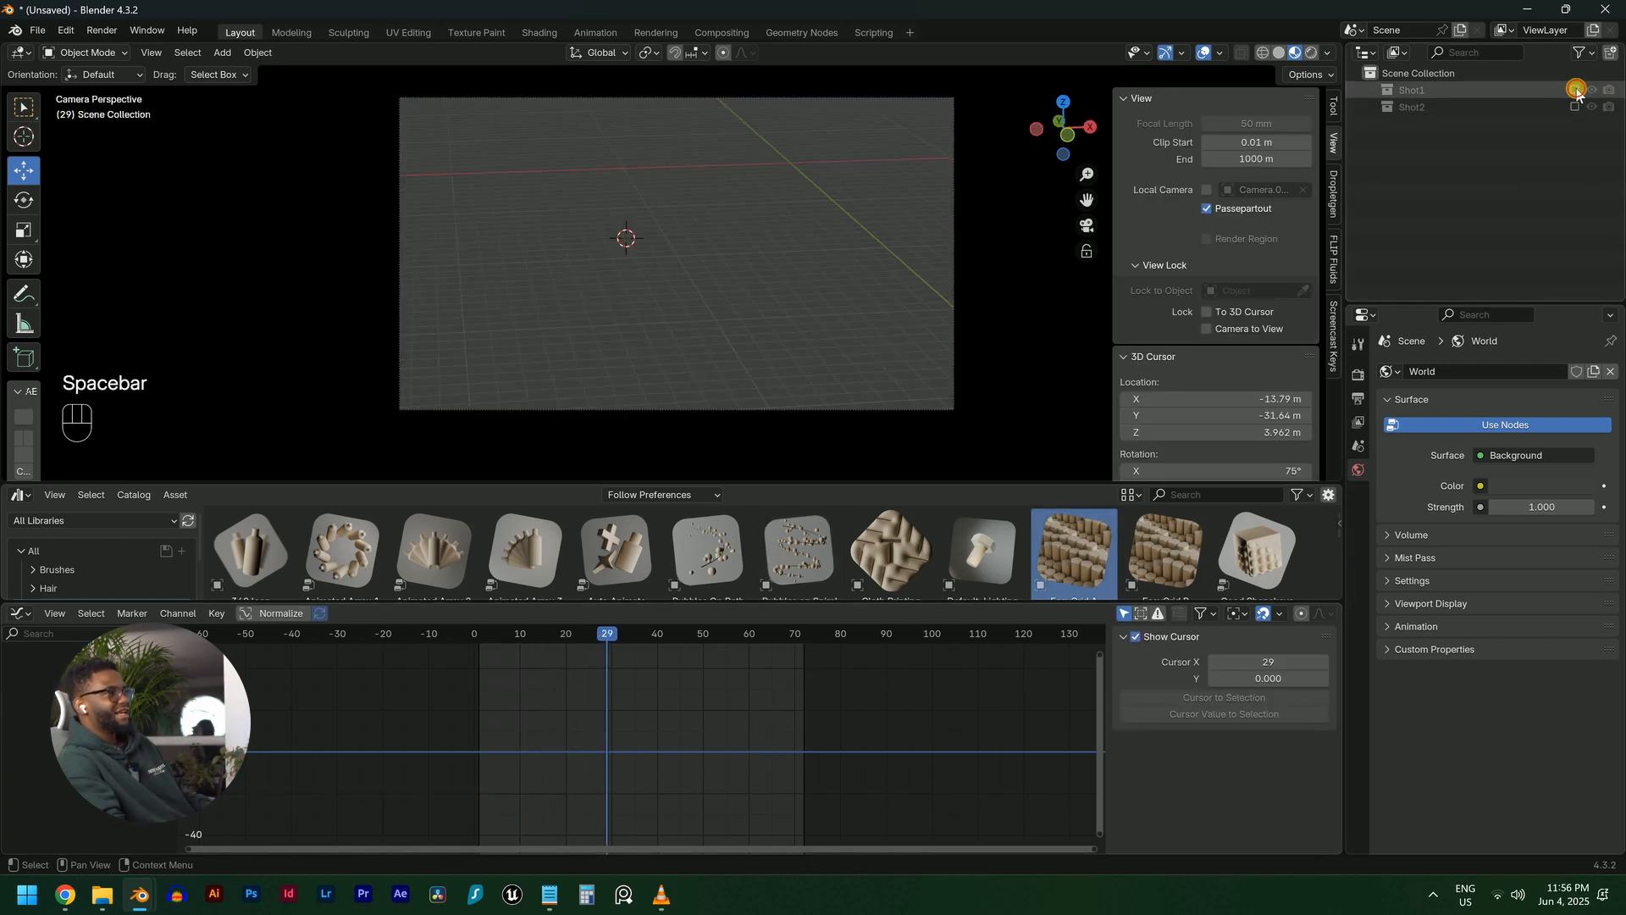
click(1574, 90)
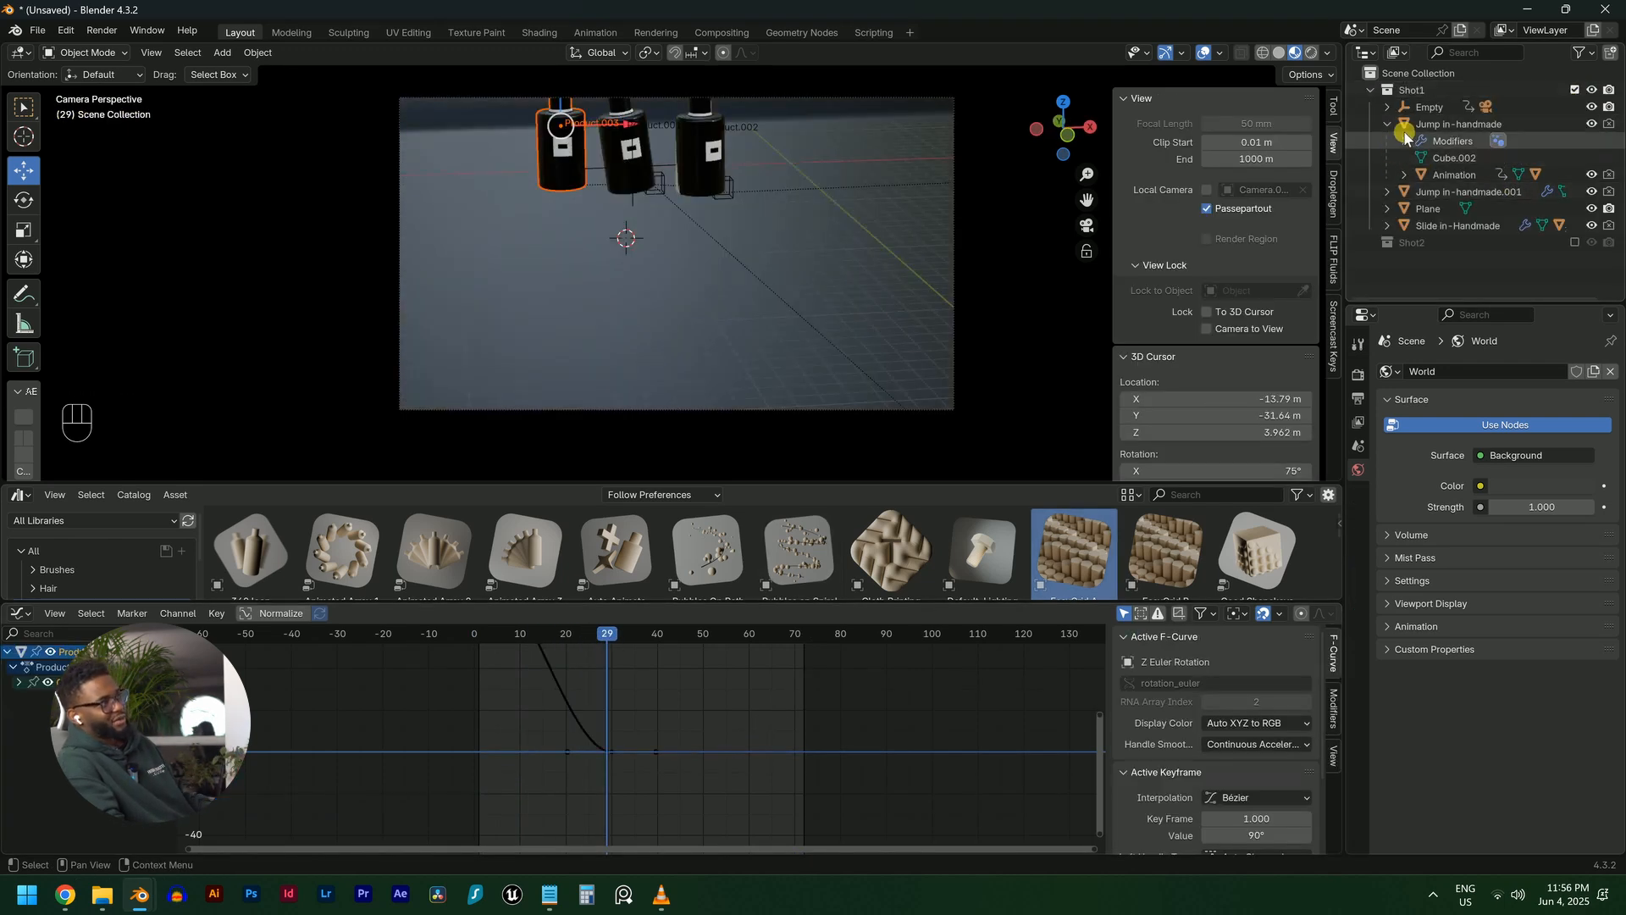
click(1387, 107)
click(1489, 141)
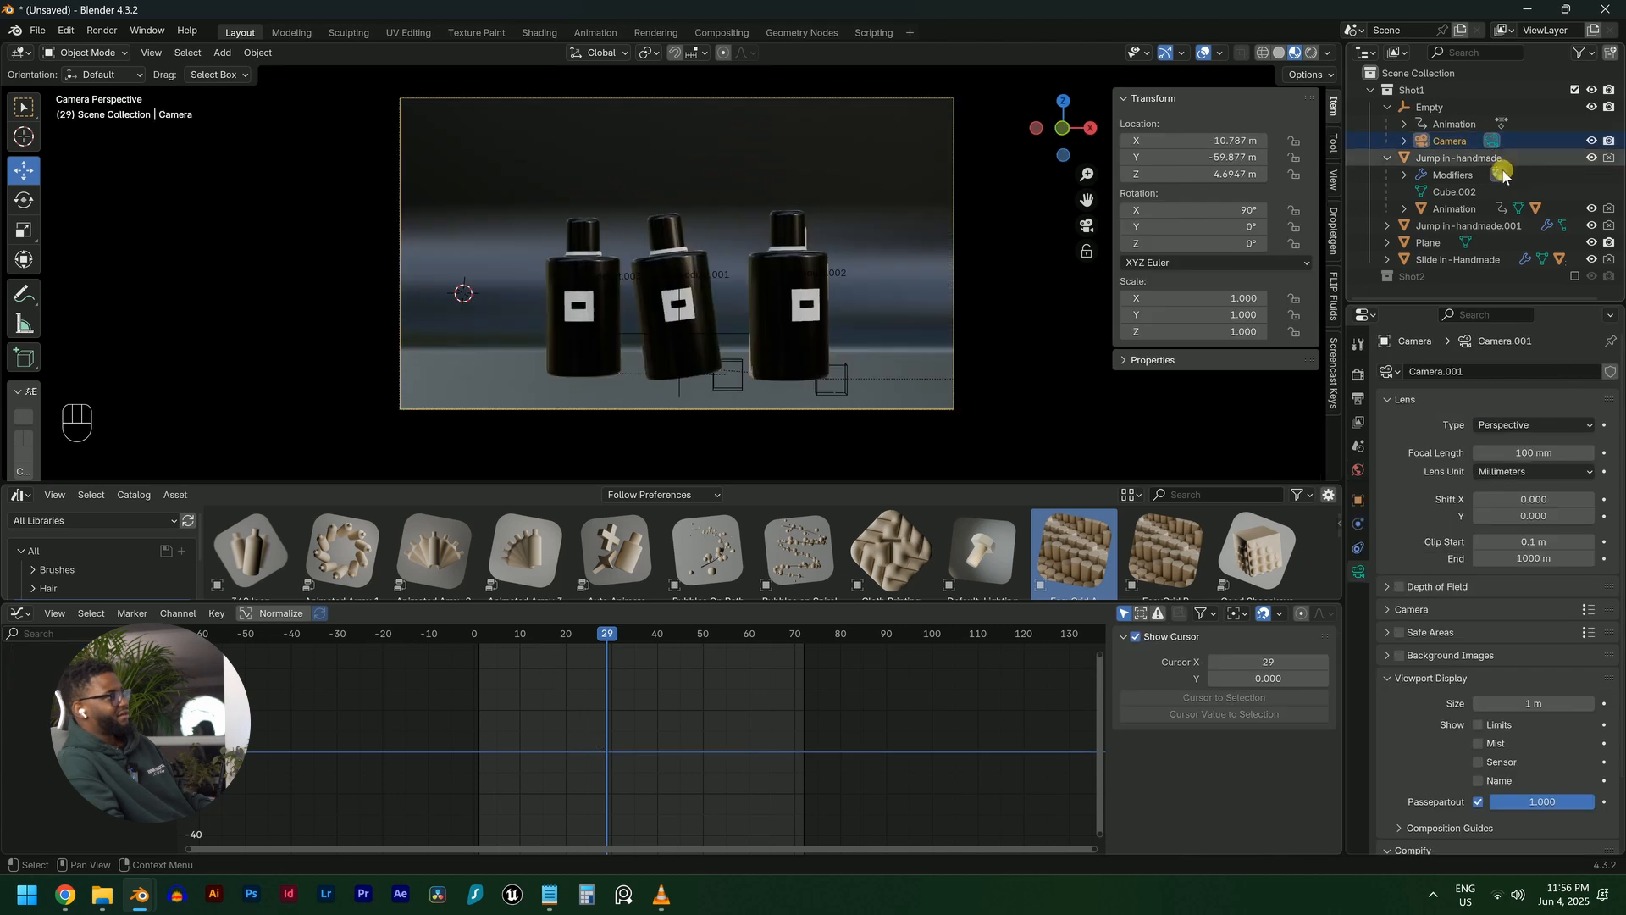
key(space)
key(space)
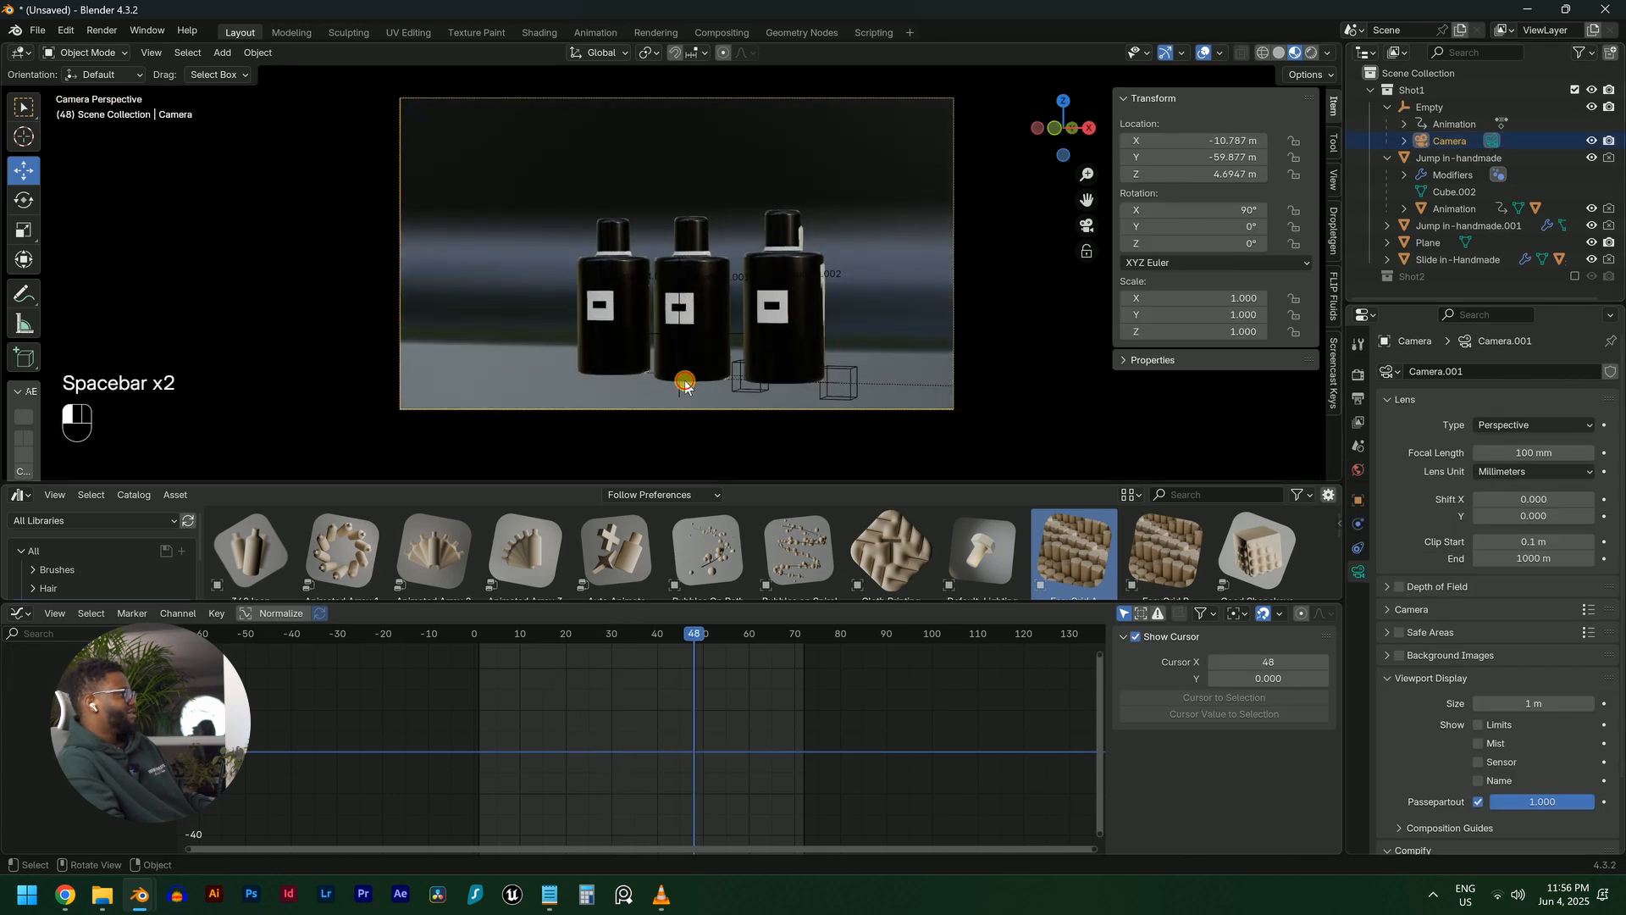
Select Shot1's Empty and steepen both keyframe handles of its Z rotation curve for a fast start and end with a slow middle
click(684, 382)
click(683, 386)
scroll(579, 784, up, 1)
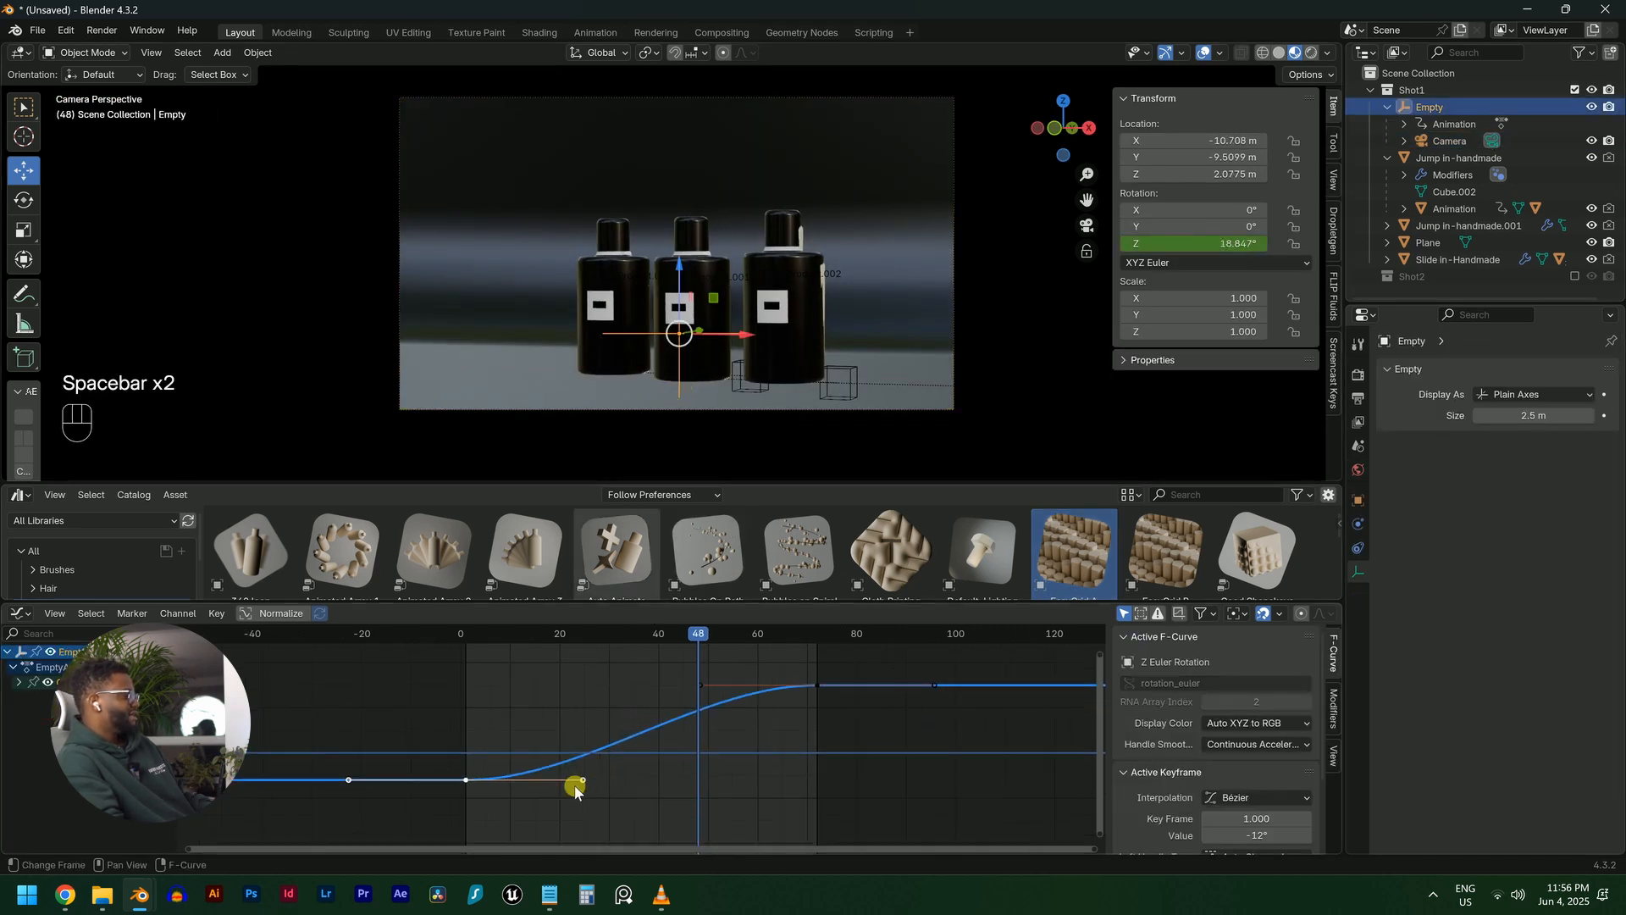
click(581, 779)
drag(583, 779, 508, 717)
drag(697, 686, 794, 749)
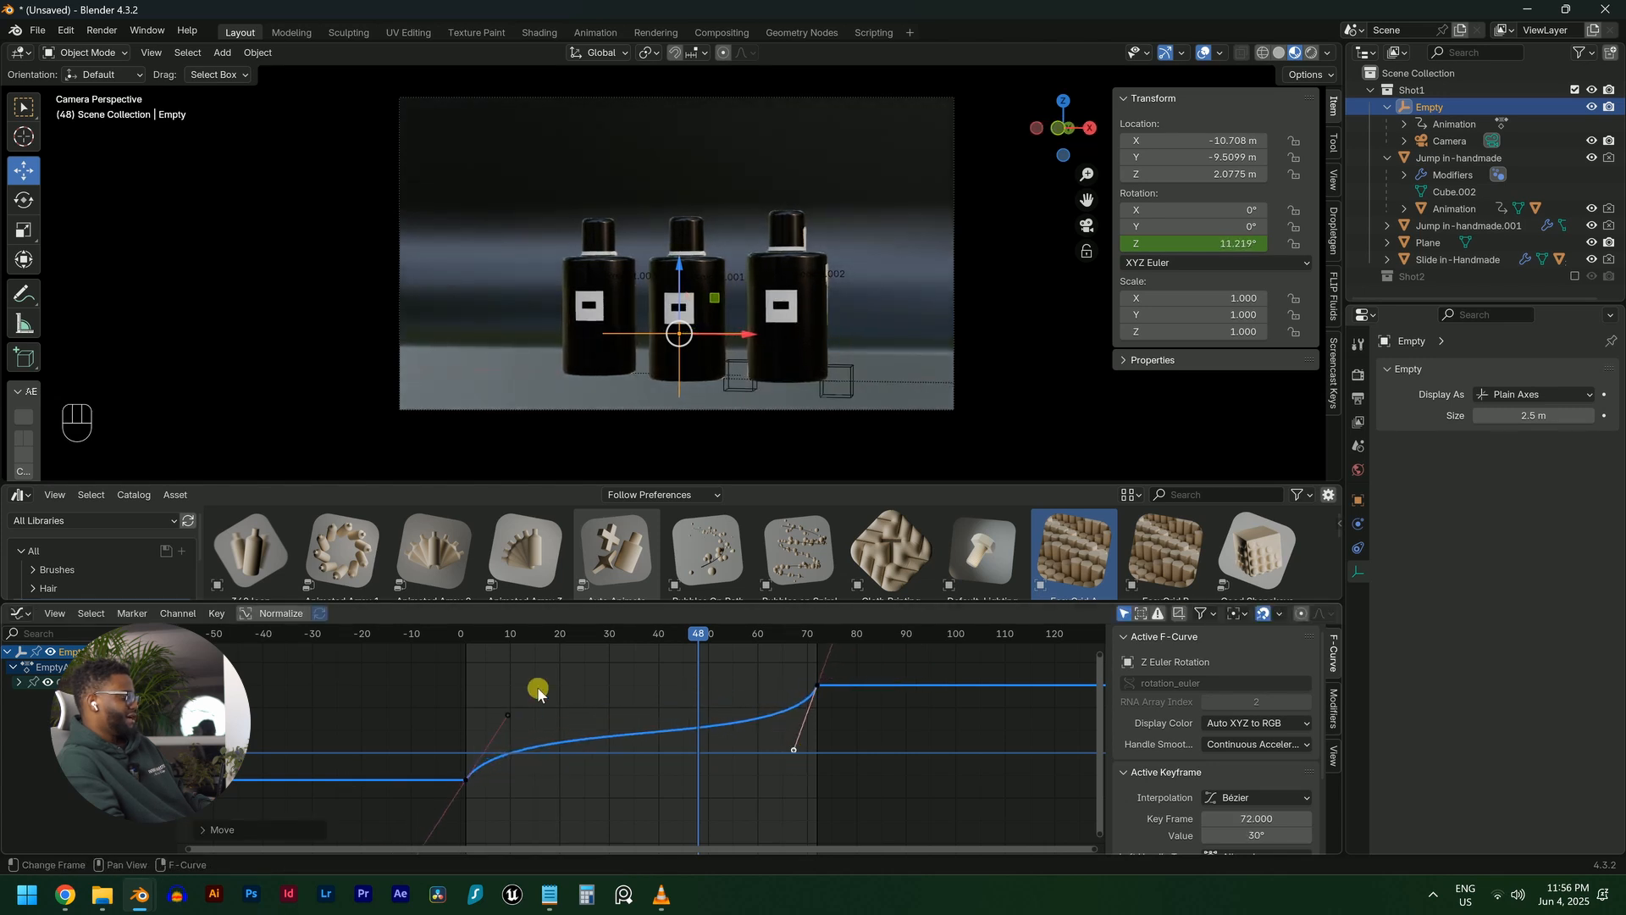
Play the Shot1 animation with the new camera easing and examine the three bottles more closely
key(space)
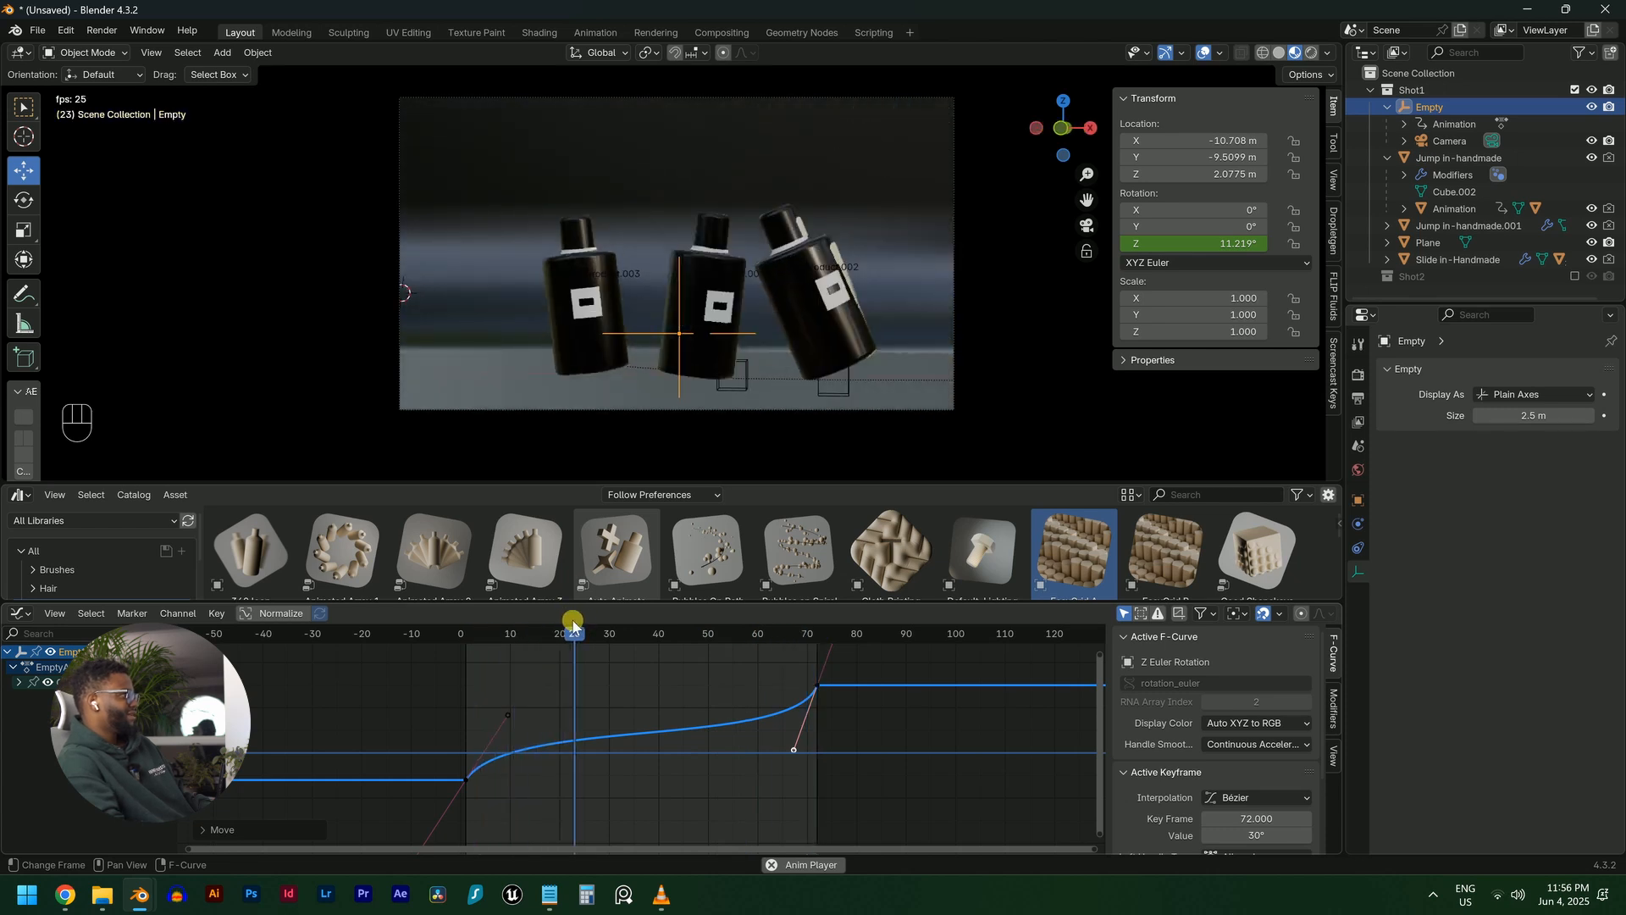
scroll(855, 288, up, 2)
key(space)
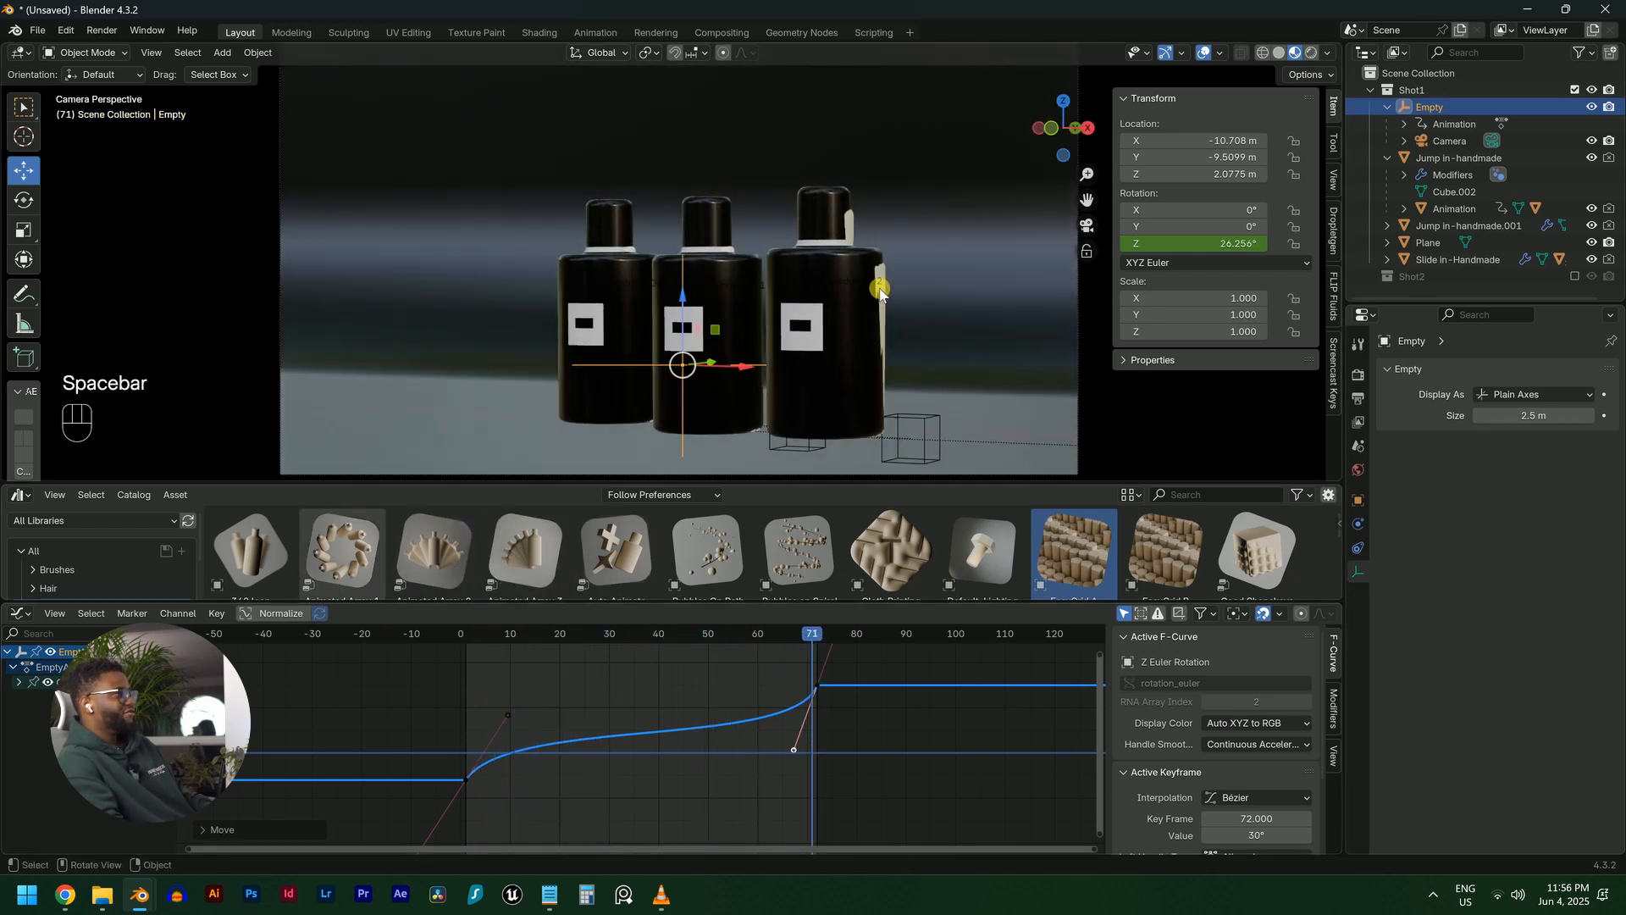
click(880, 290)
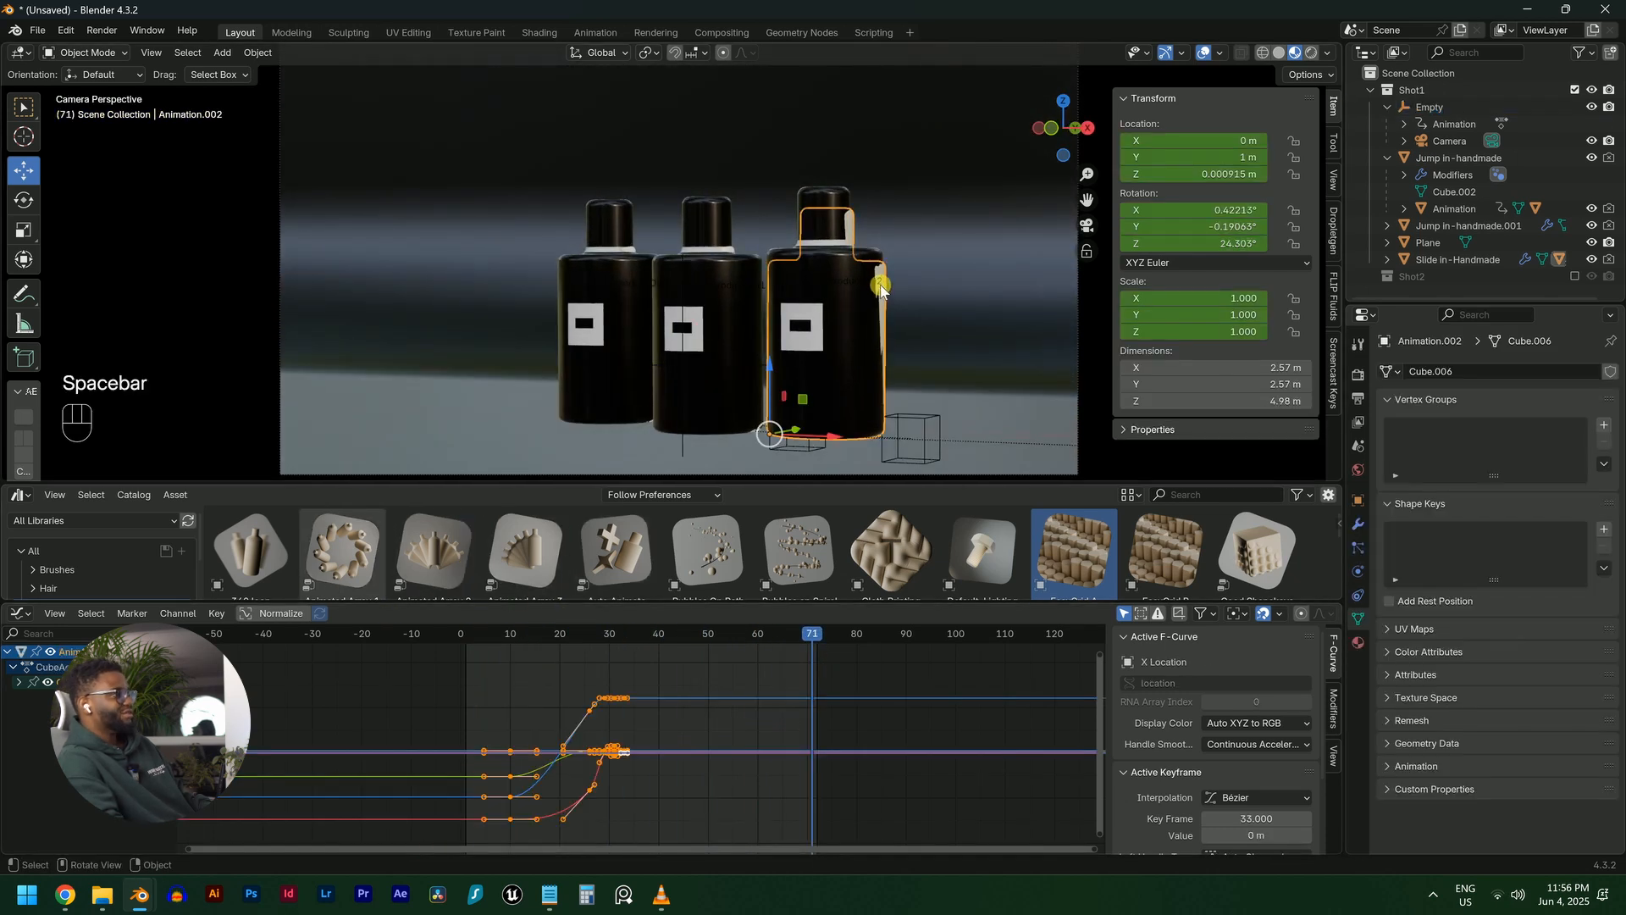
click(538, 374)
key(space)
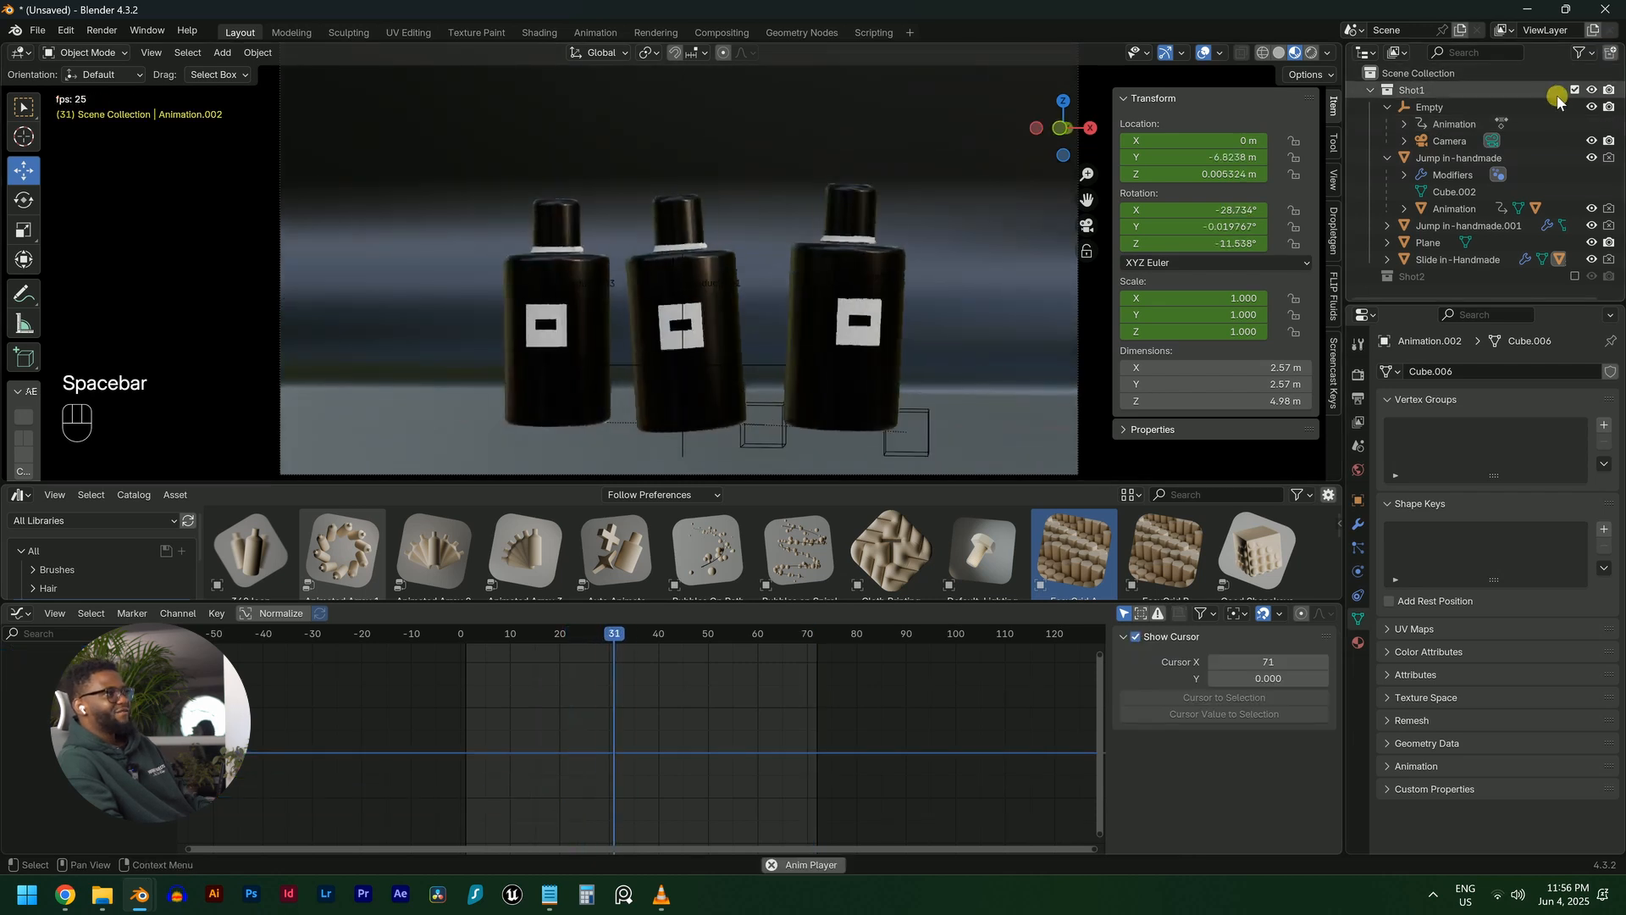
Exclude the Shot1 collection from the view layer and stop the animation playback
click(1574, 90)
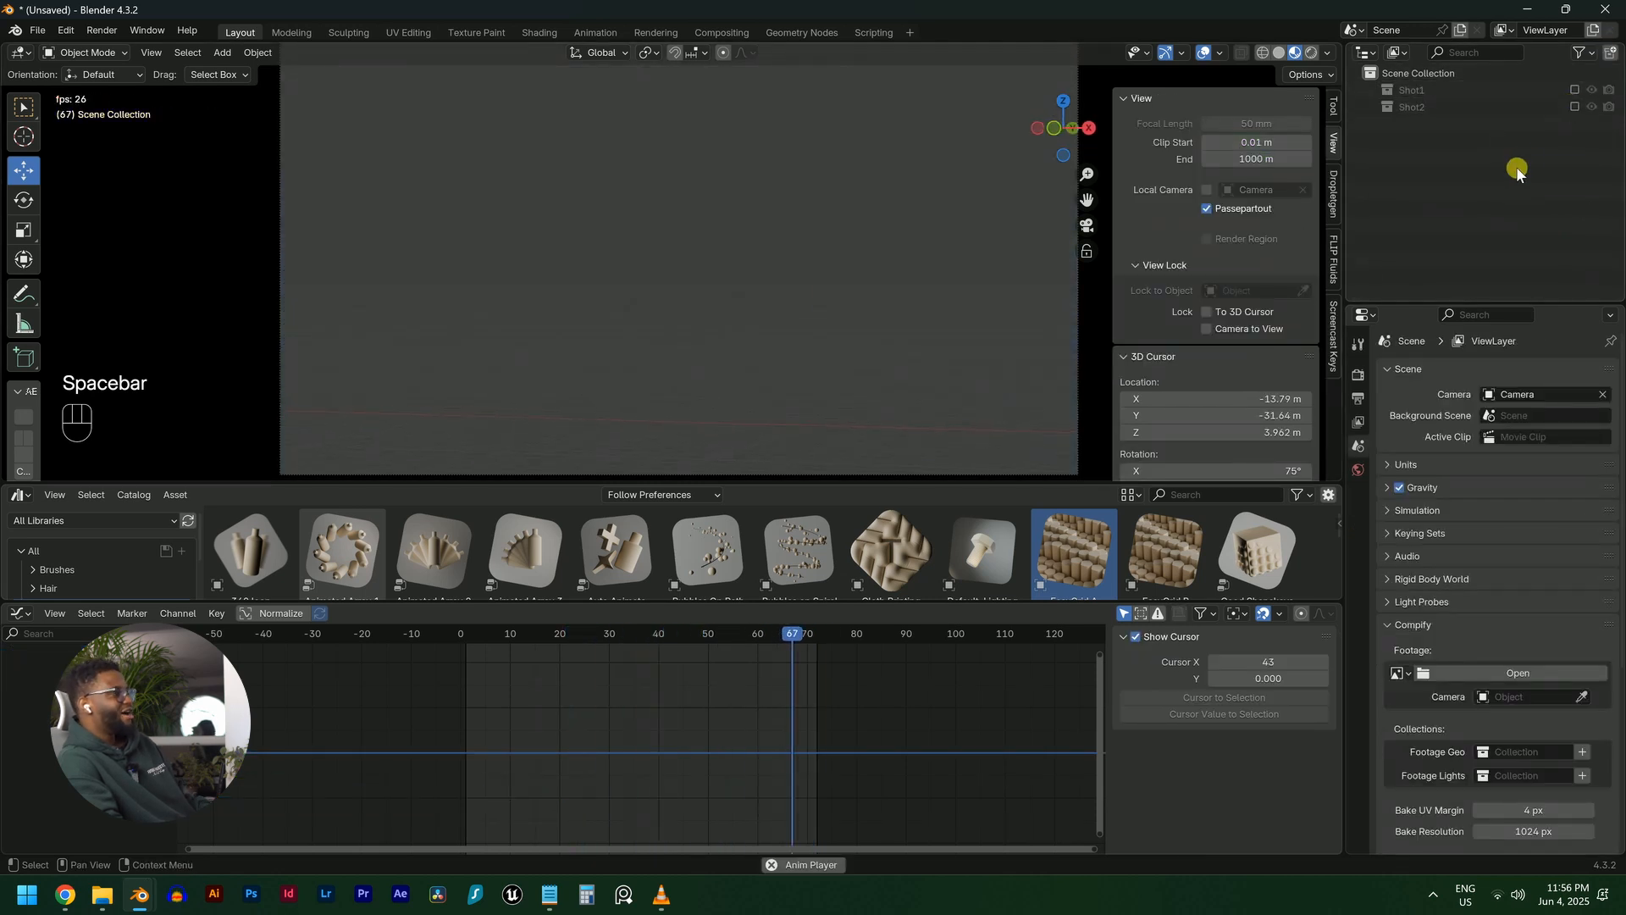
key(space)
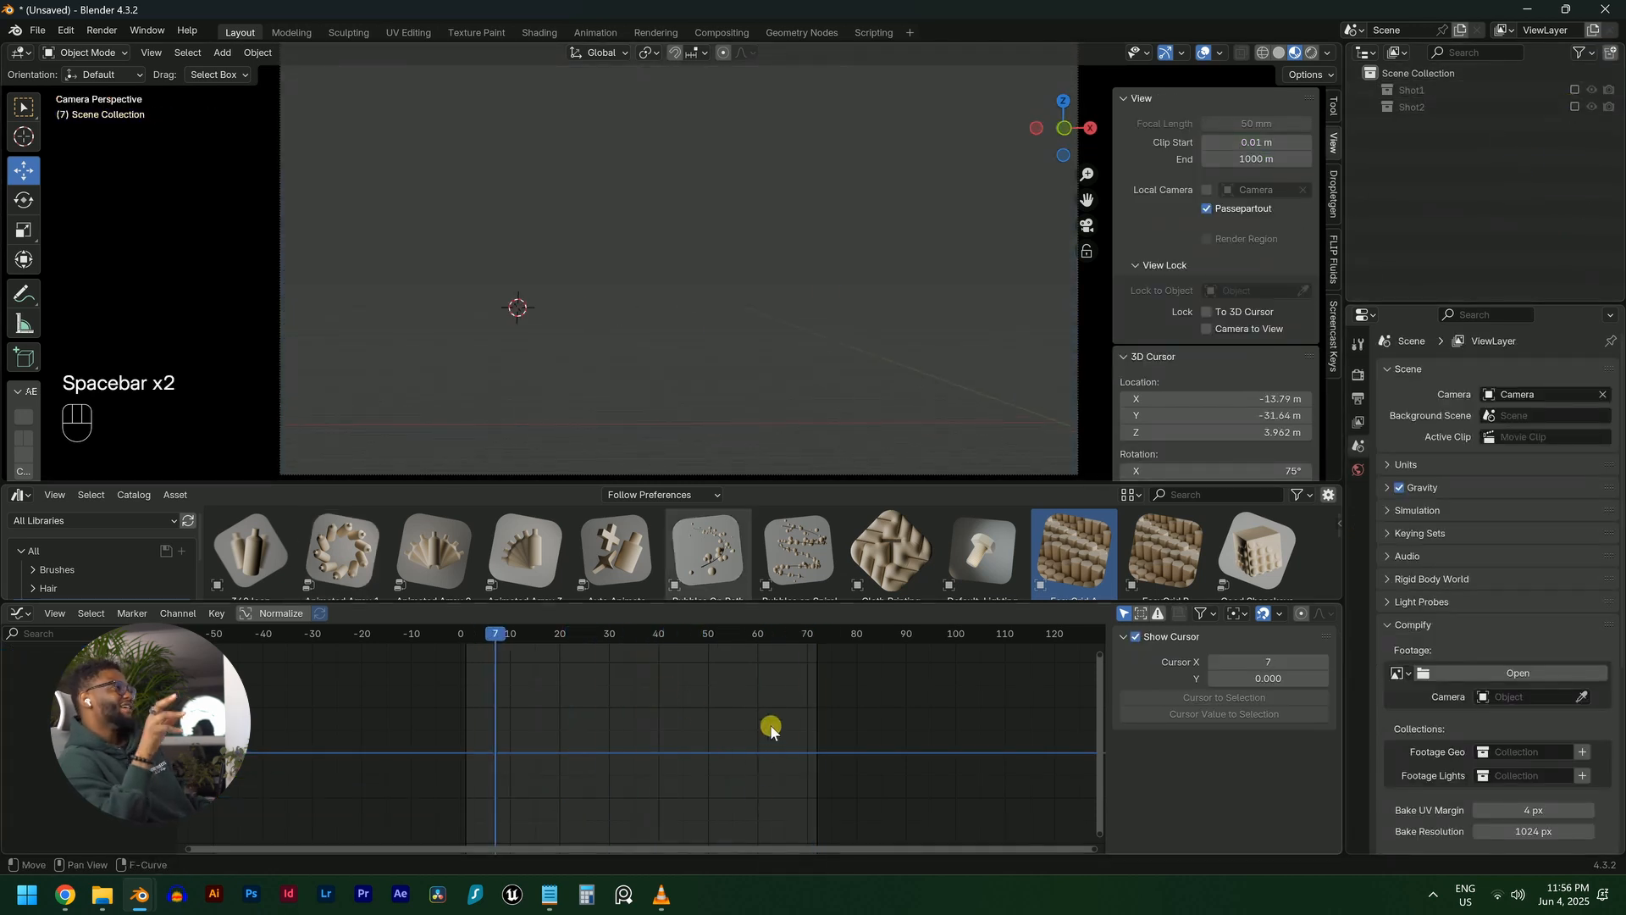
key(alt)
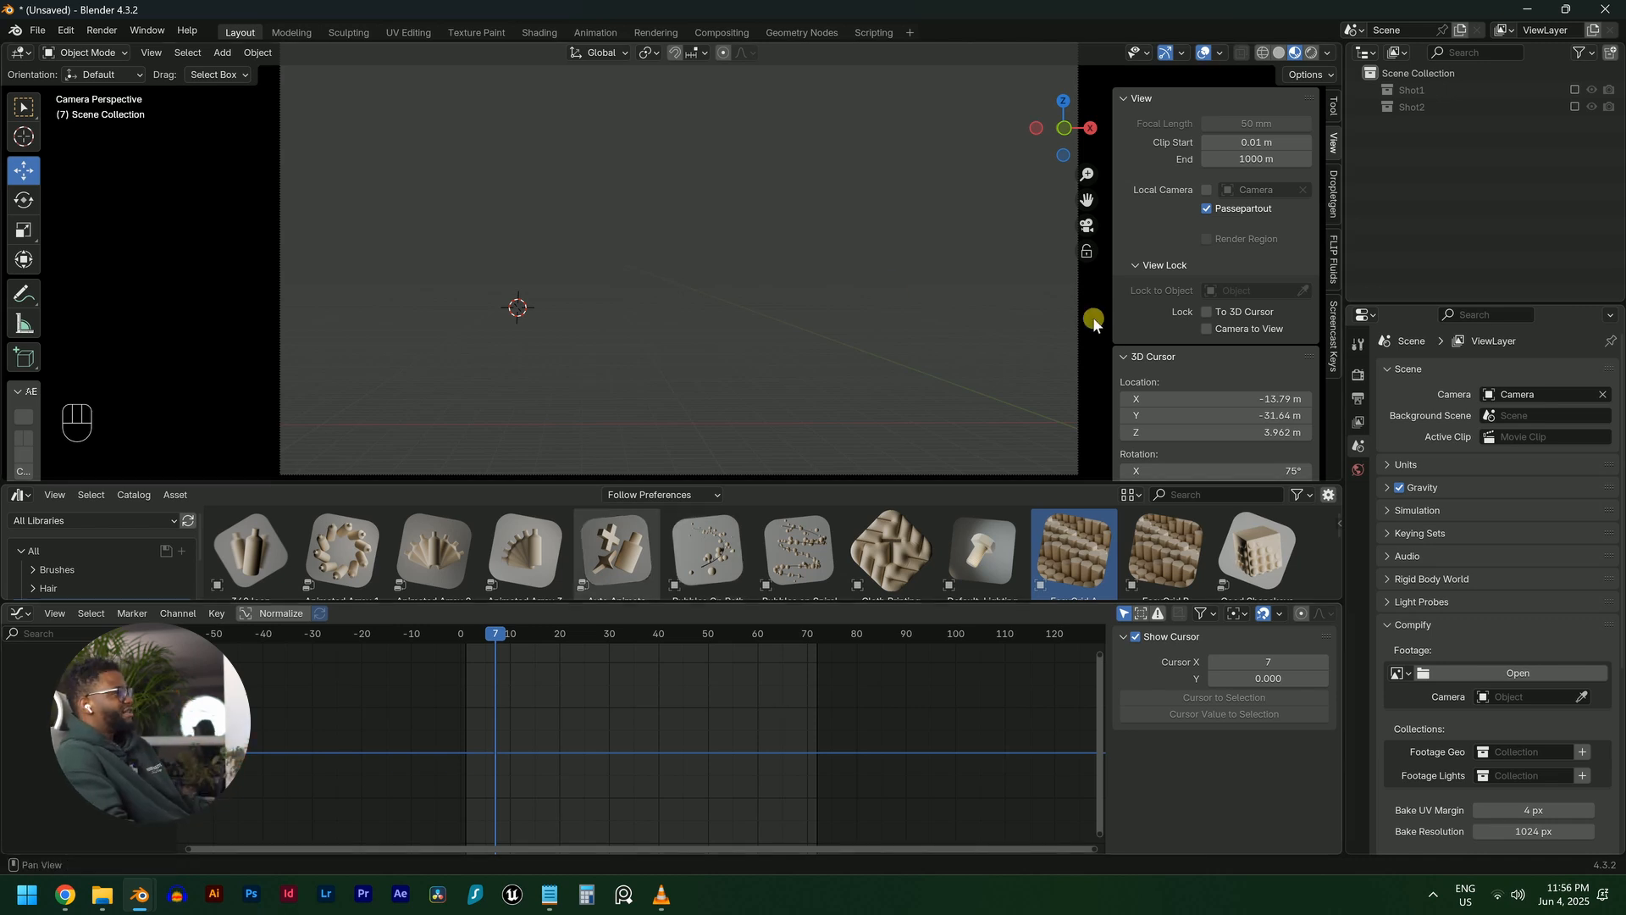
Add a new collection to the scene and name it Shot3
middle_drag(1003, 326, 983, 330)
scroll(986, 329, down, 1)
scroll(1202, 254, down, 3)
right_click(1485, 159)
click(1484, 158)
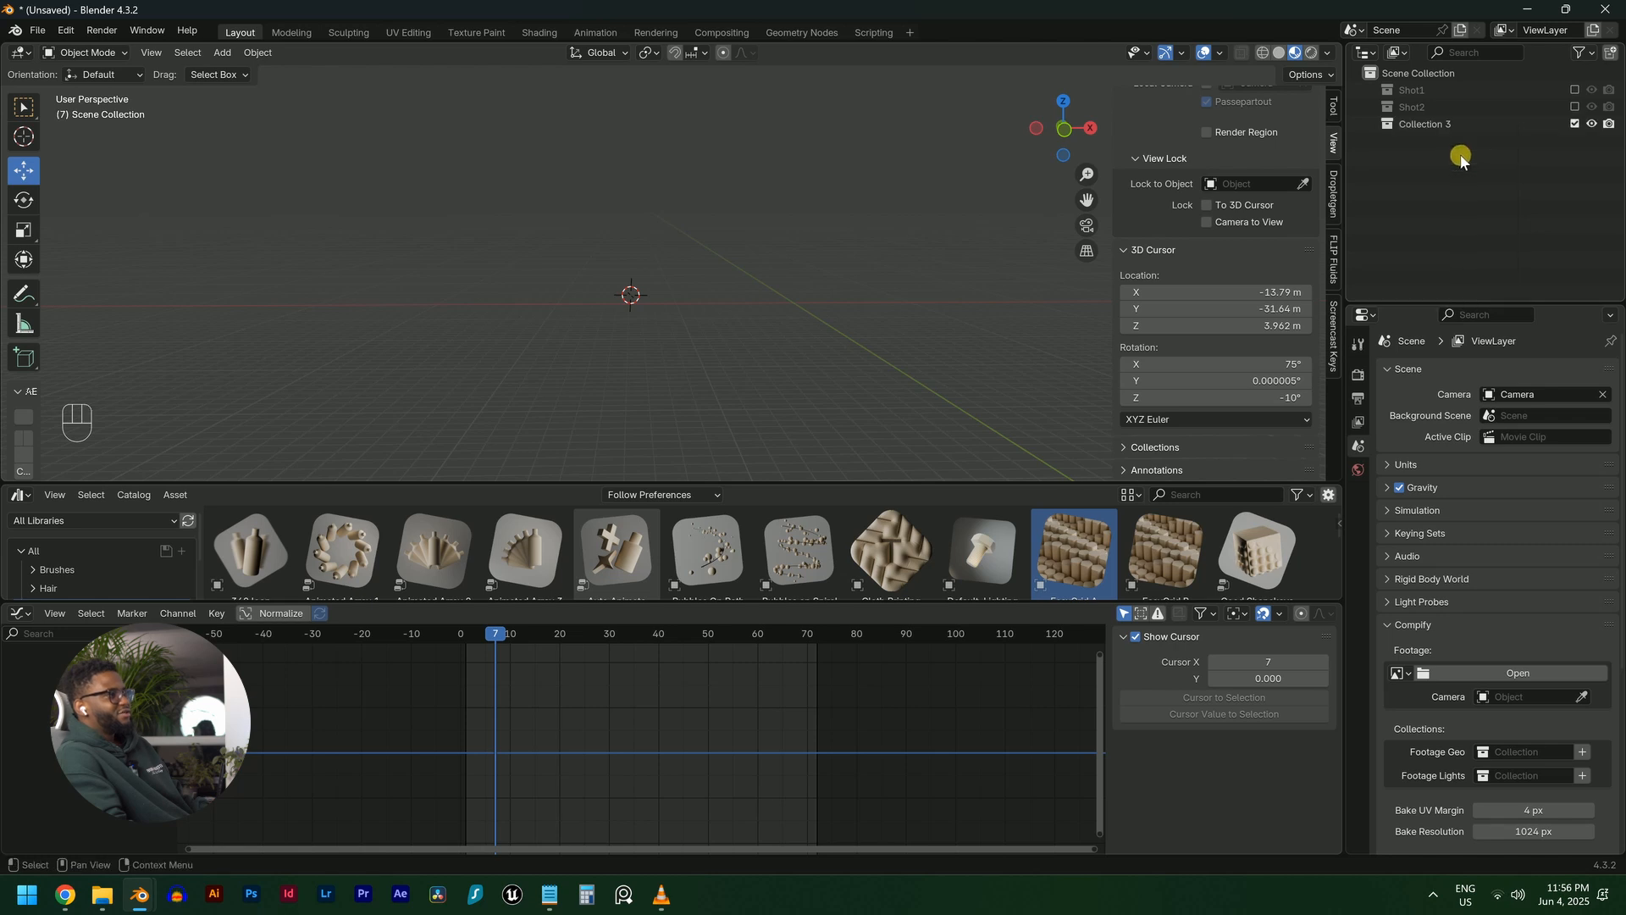
double_click(1439, 124)
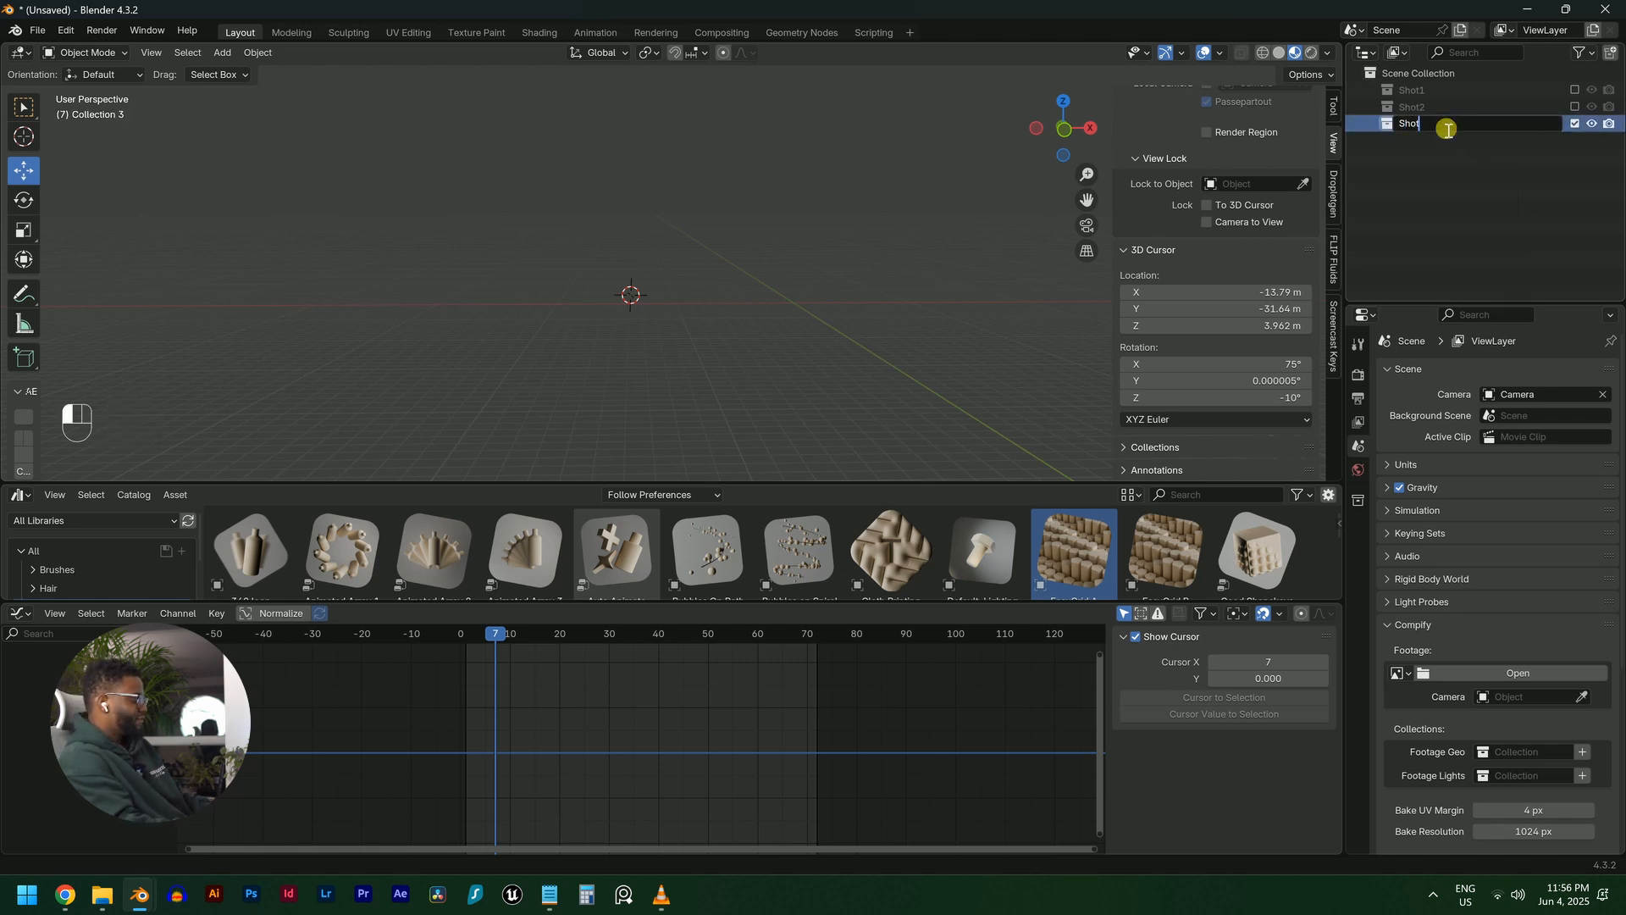
text(Shot)
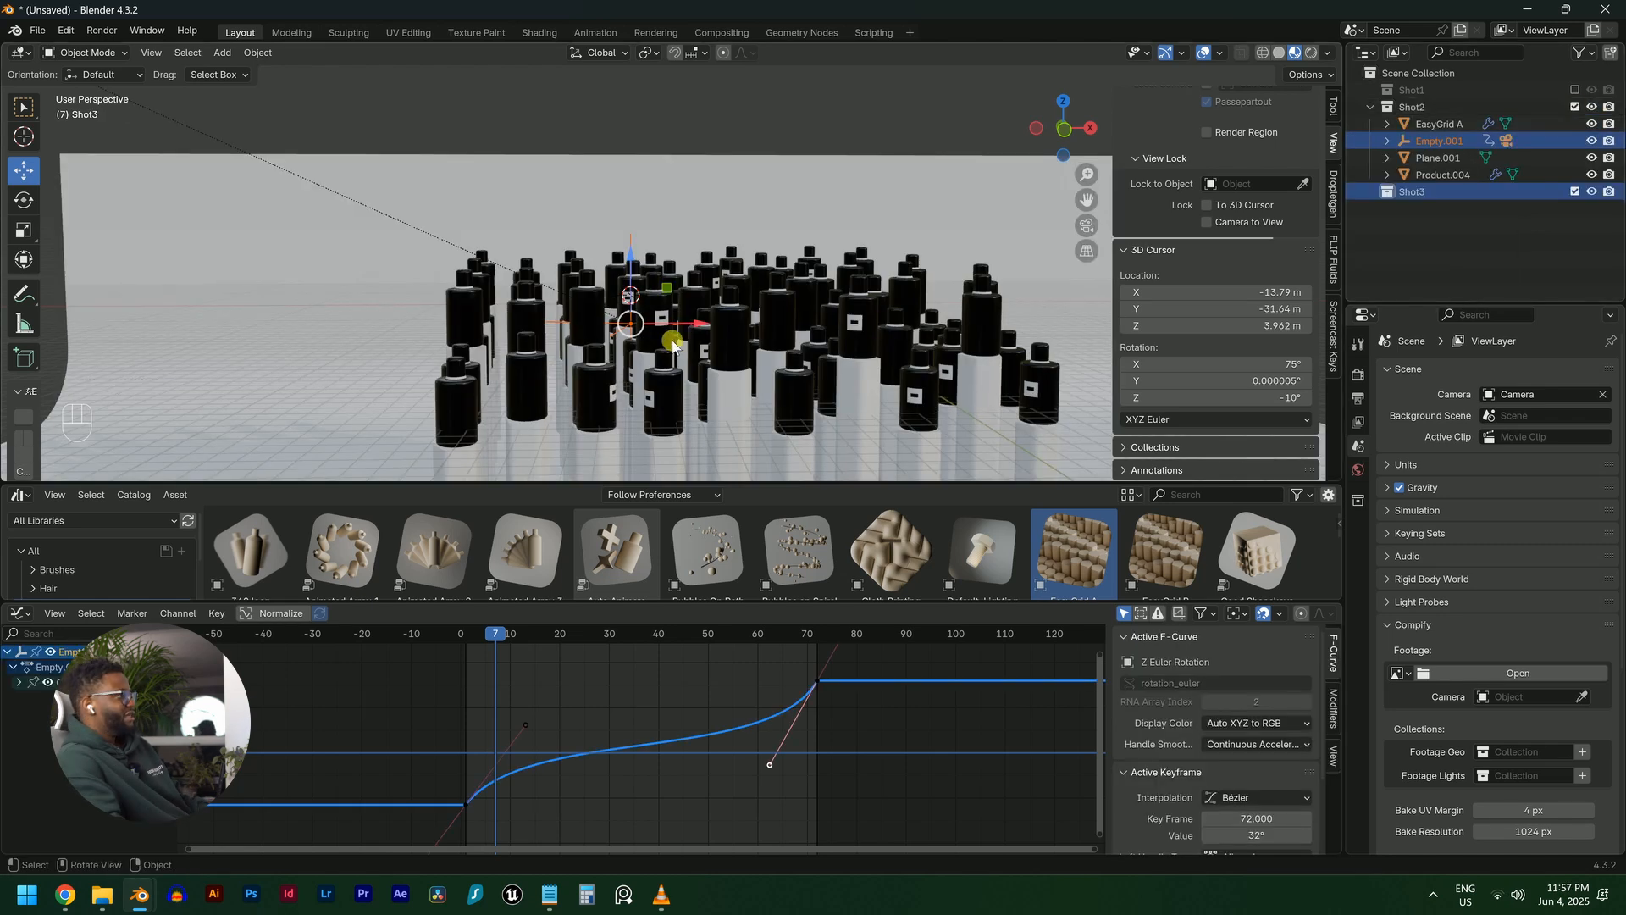
Copy Shot2's single source bottle, its camera and the curved backdrop plane together
click(752, 318)
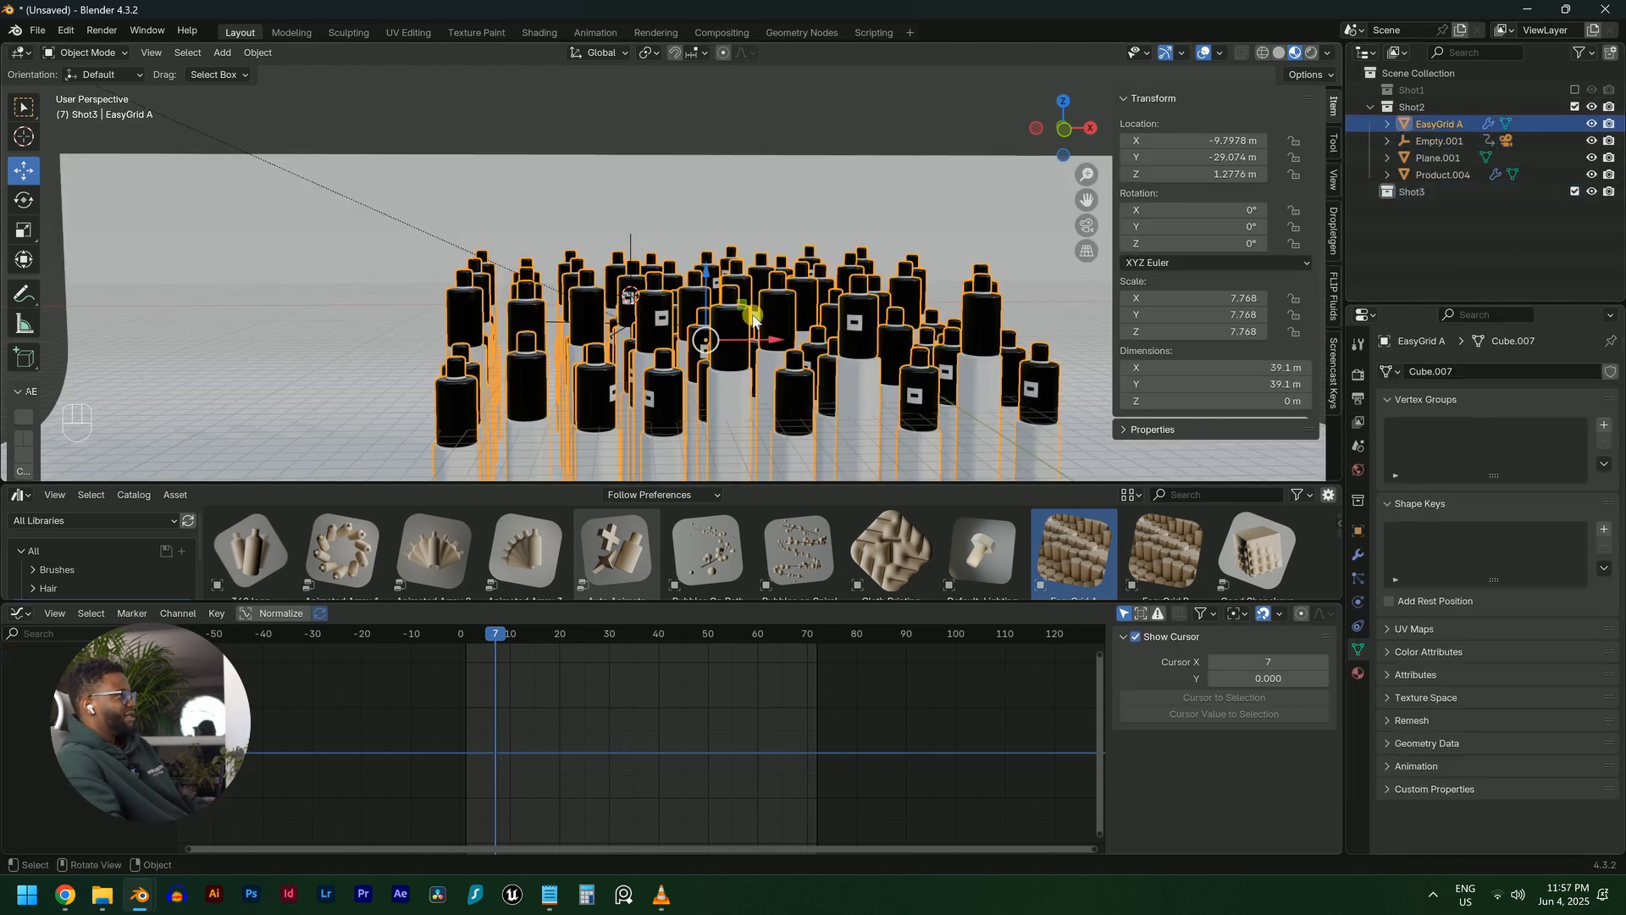
scroll(821, 279, down, 8)
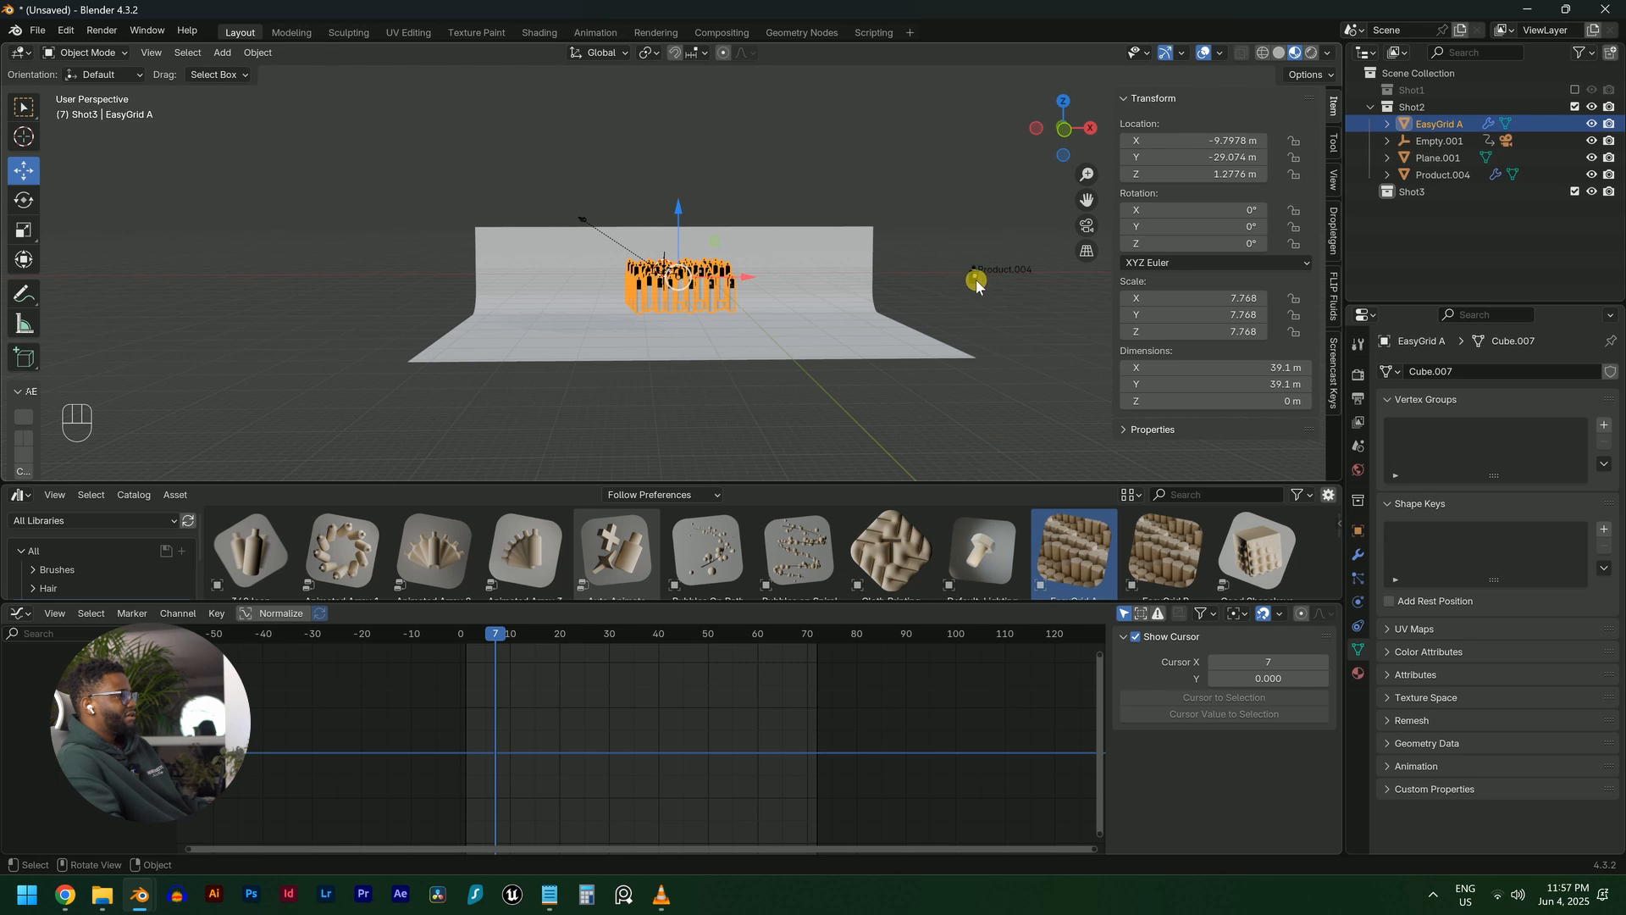
click(977, 279)
scroll(965, 282, up, 3)
shift+middle_drag(859, 293, 739, 219)
middle_drag(738, 219, 814, 312)
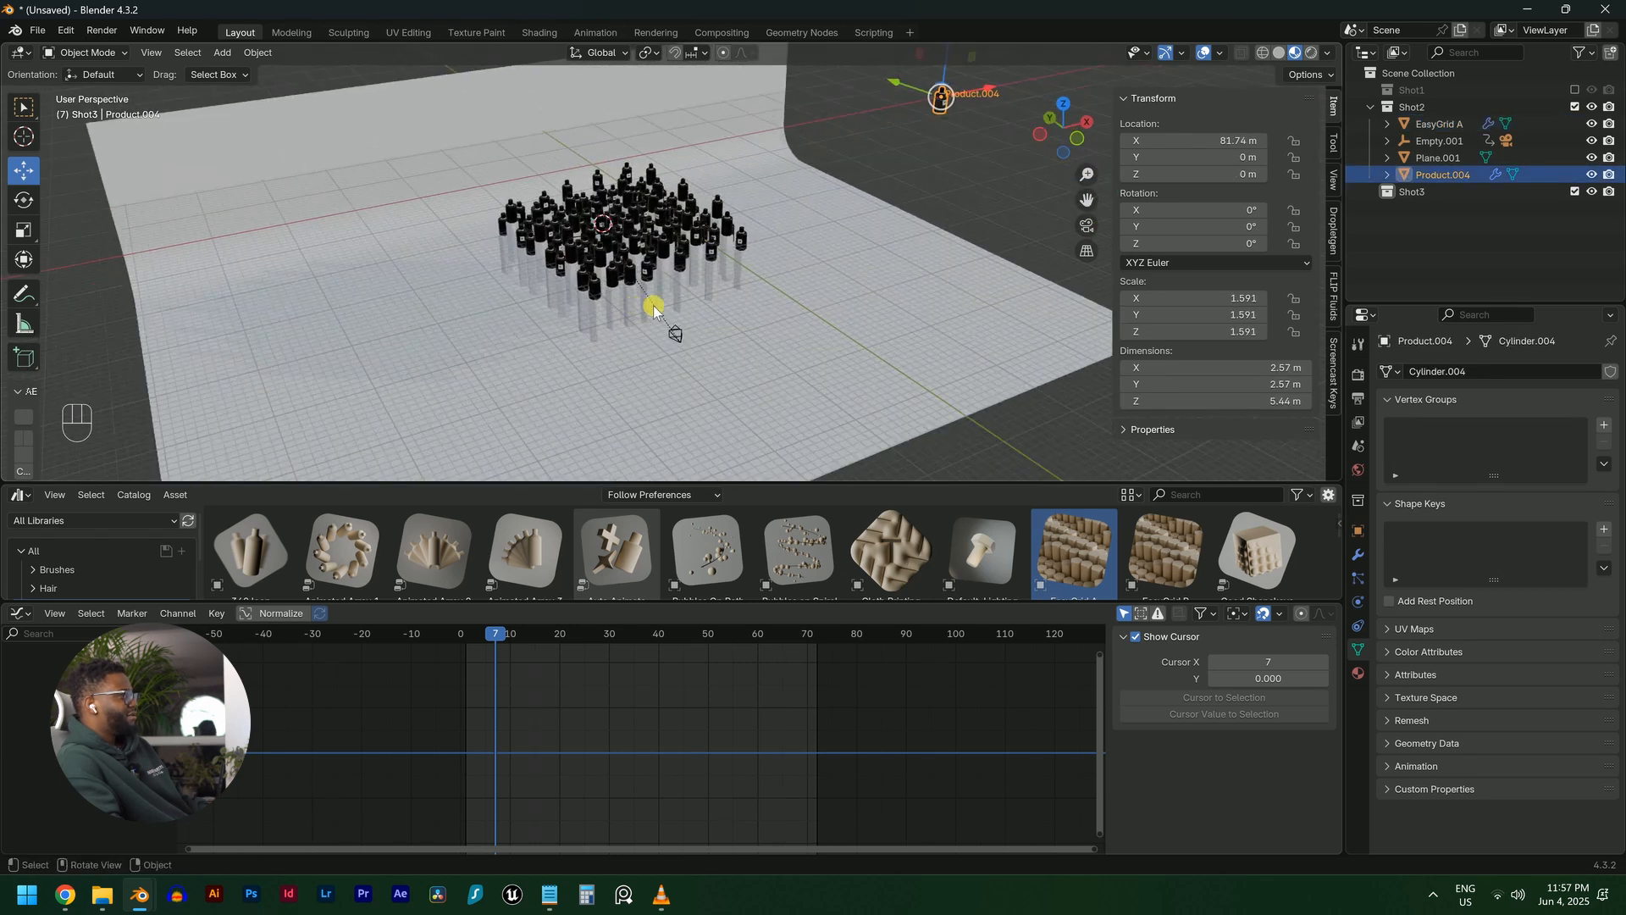
scroll(652, 307, up, 1)
click(677, 370)
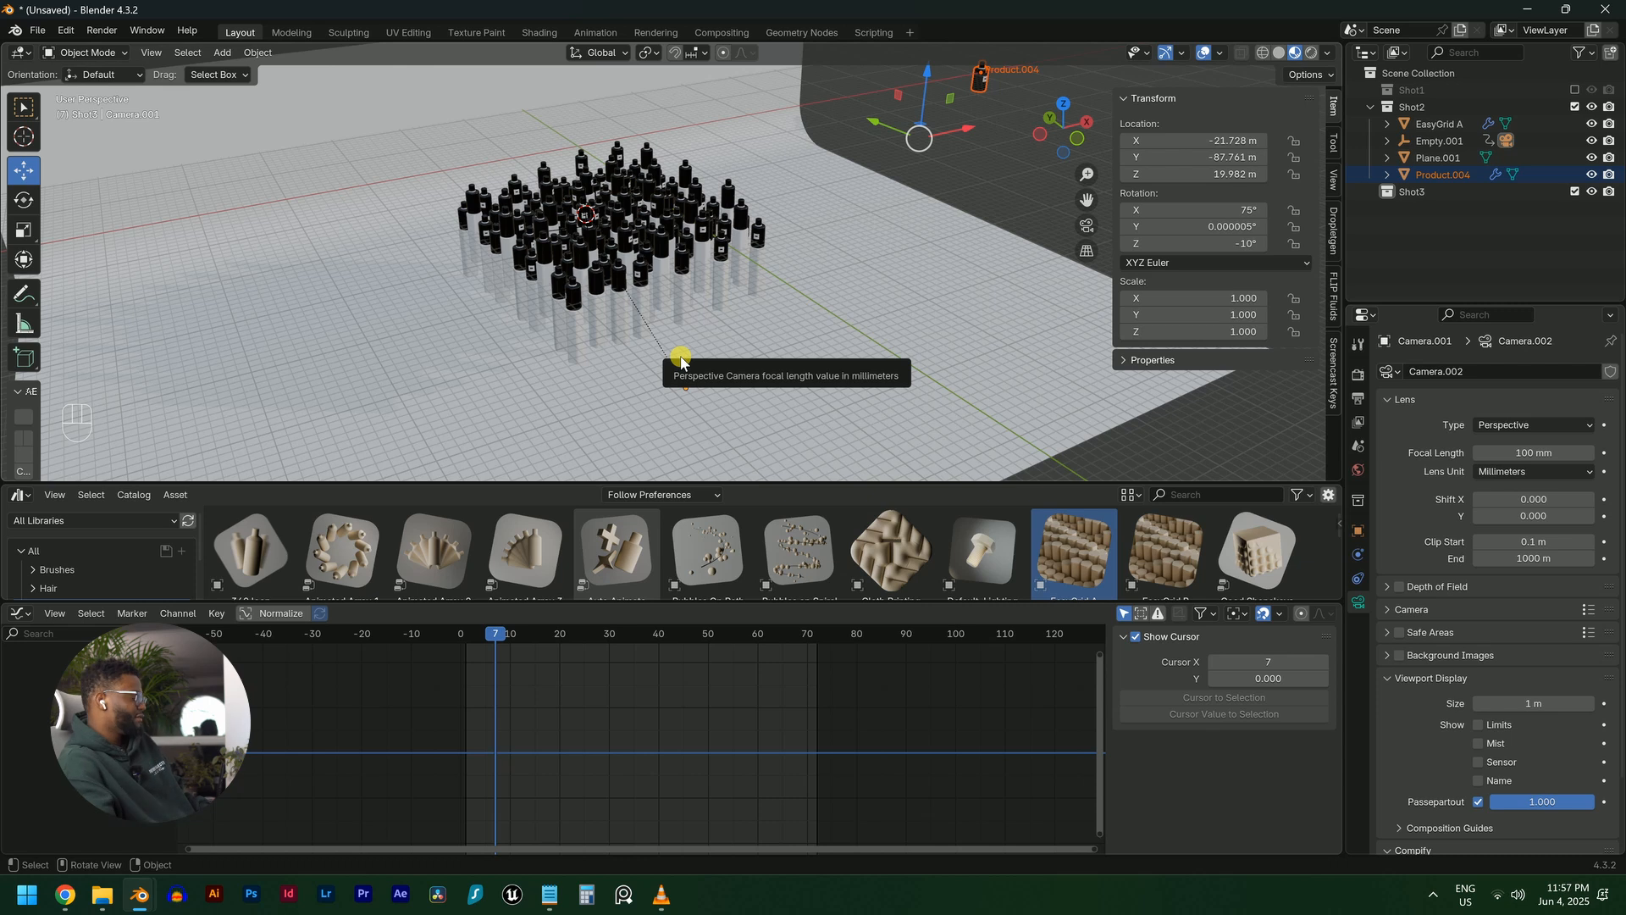
scroll(690, 267, down, 6)
scroll(563, 237, up, 3)
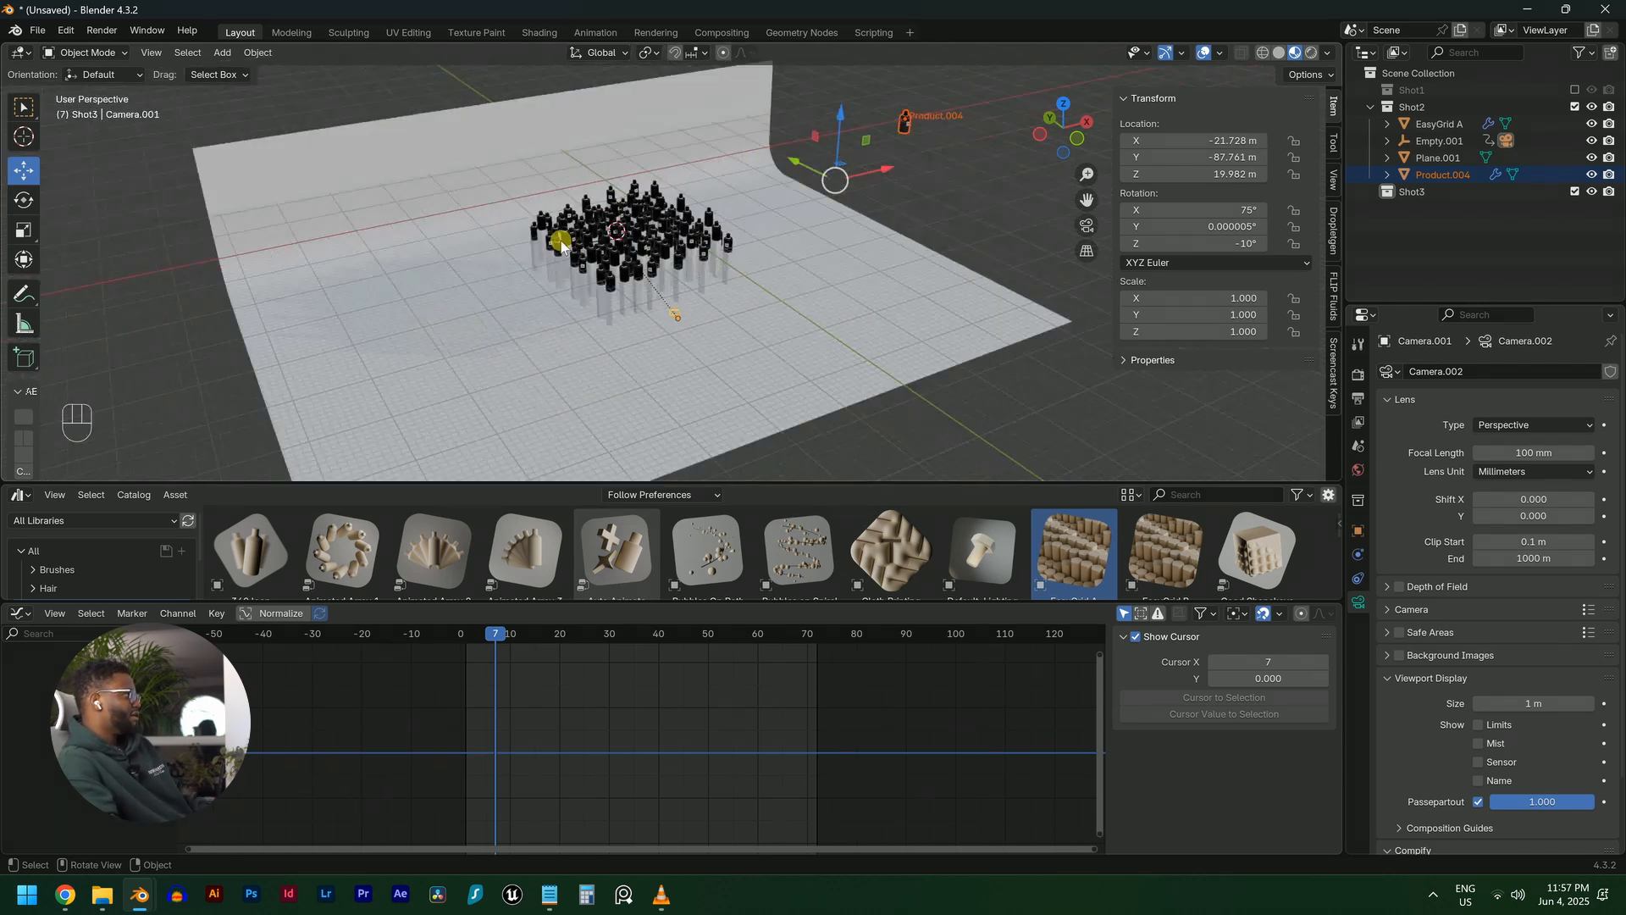
shift+click(430, 251)
key(ctrl+c)
key(ctrl+c)
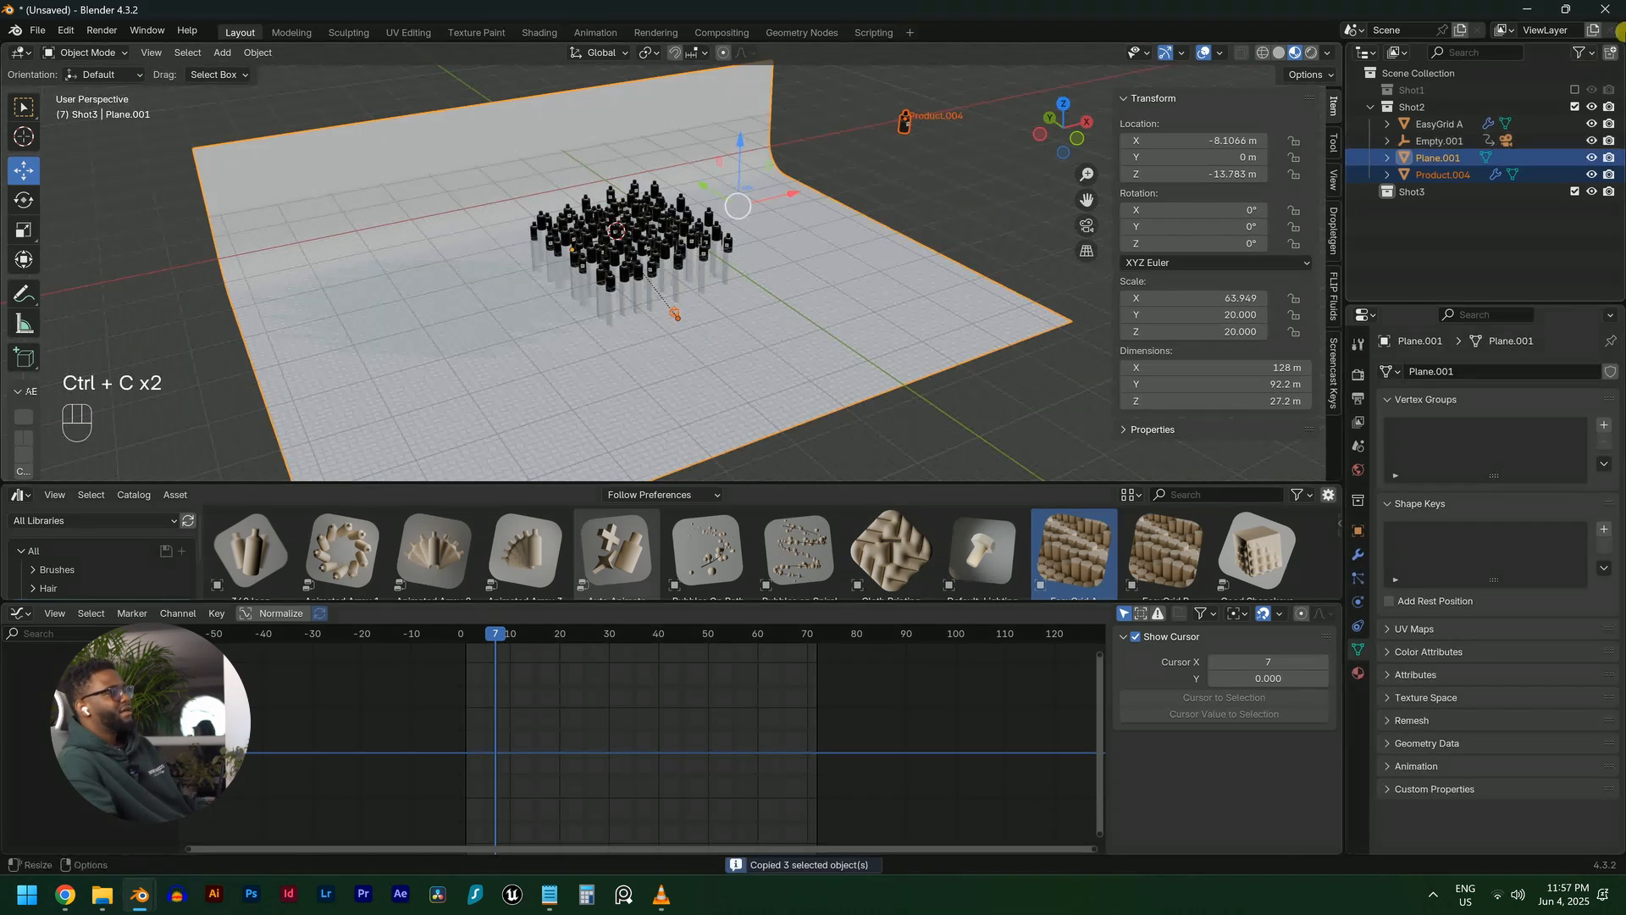
Exclude Shot2 from the view layer and paste the copied bottle, camera and backdrop into Shot3
click(1574, 107)
click(1412, 124)
key(ctrl+v)
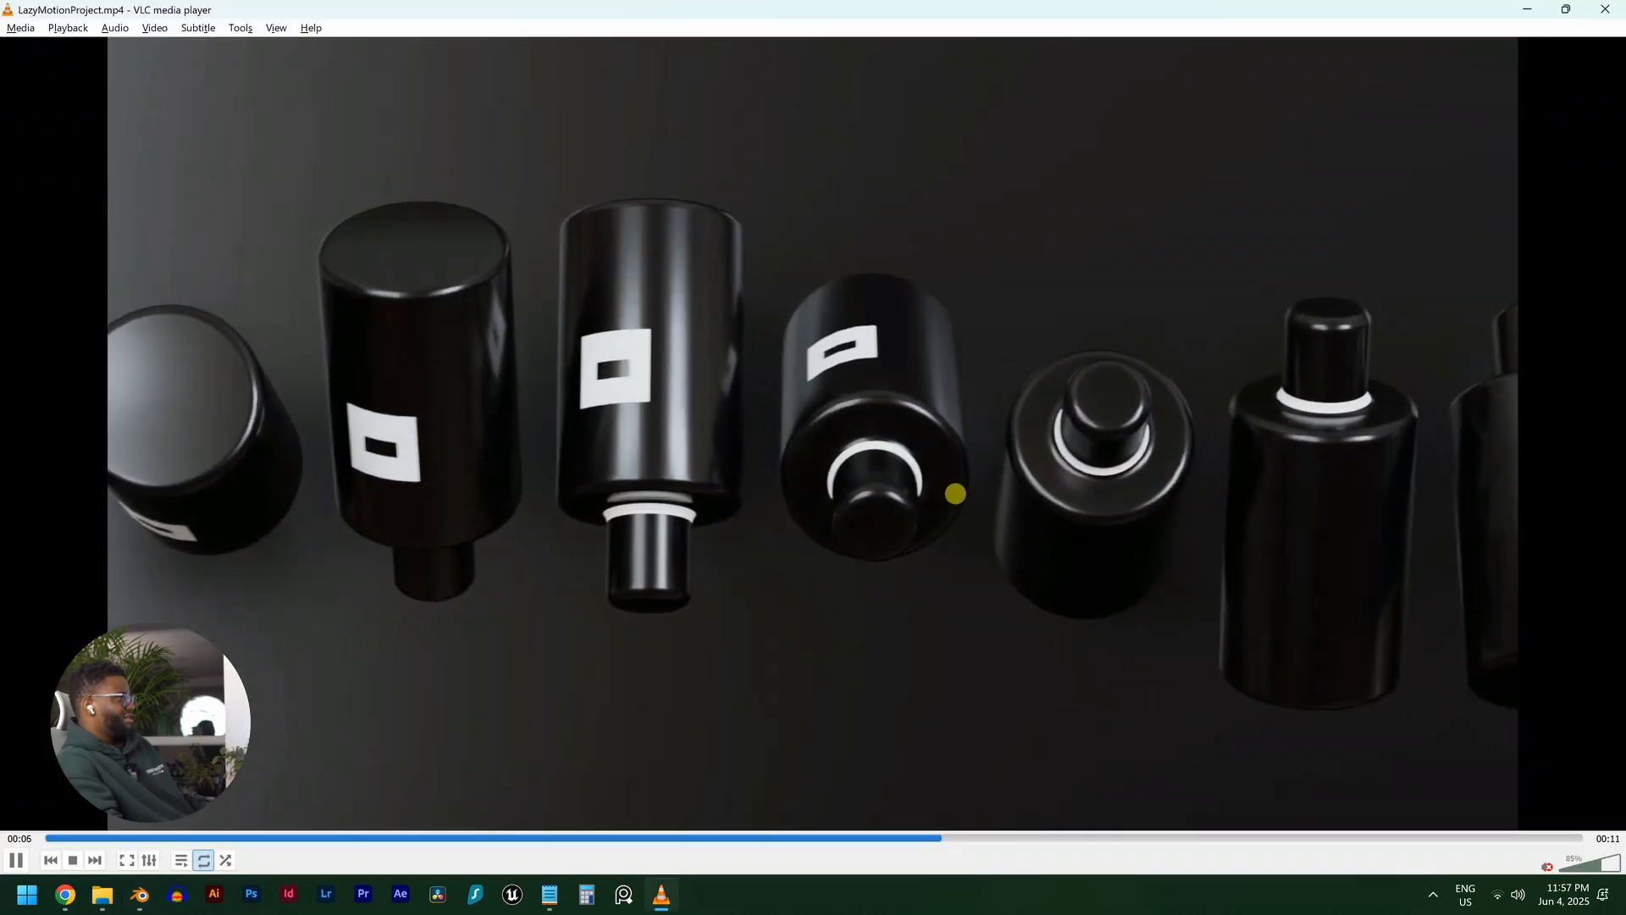
Pause, resume and rewind the reference video LazyMotionProject.mp4 to review the rotating row of bottles
click(955, 494)
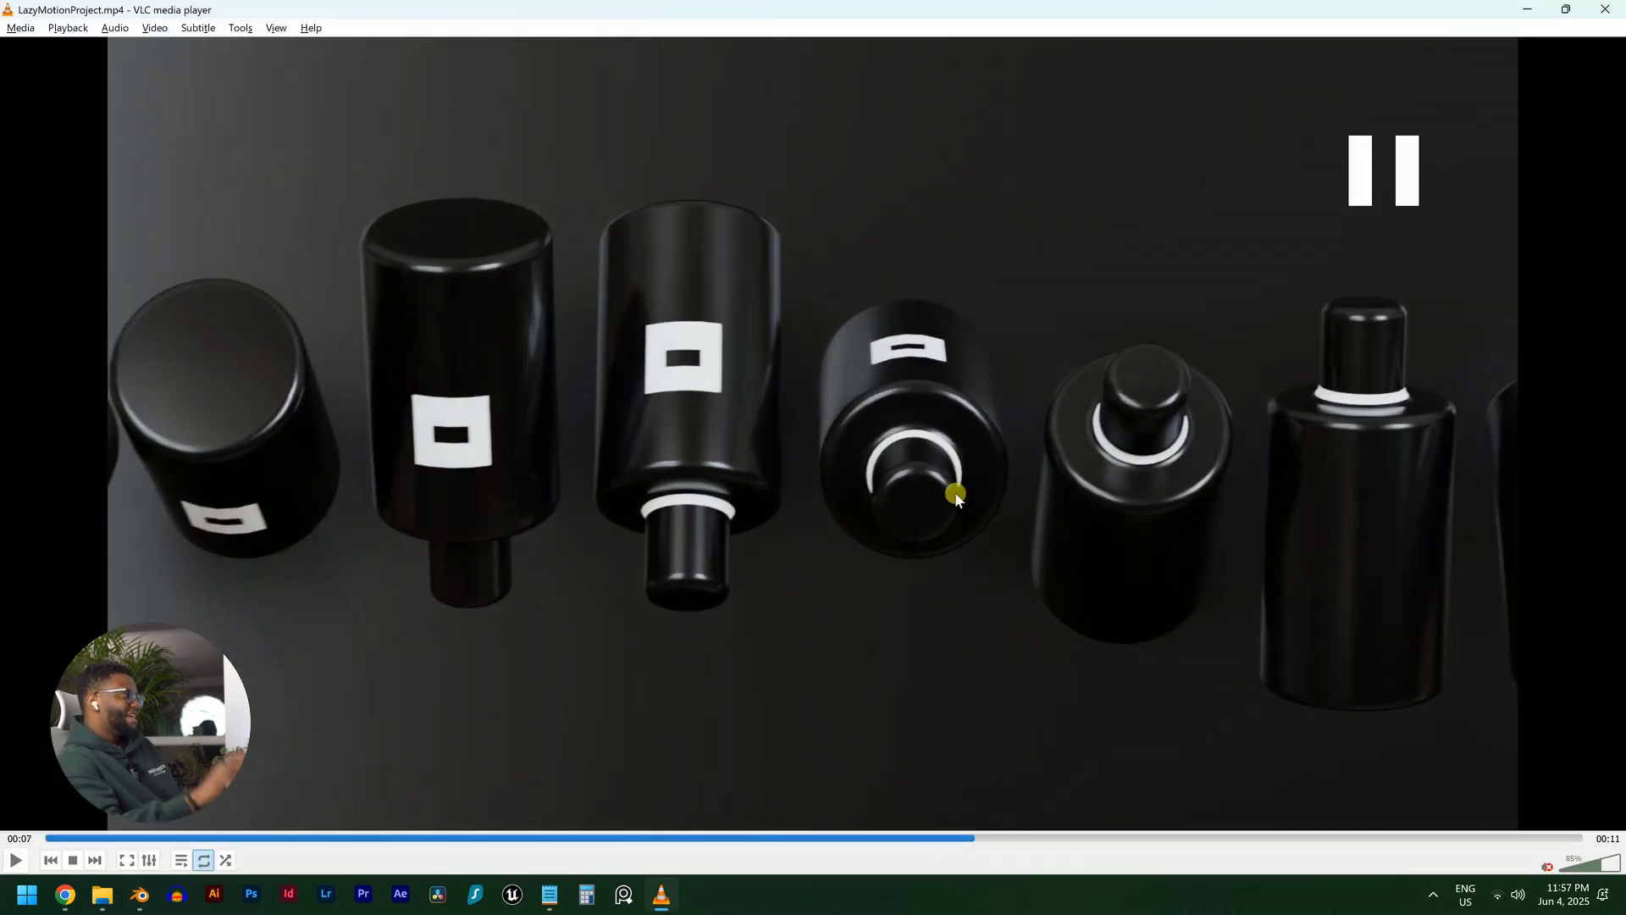
click(955, 493)
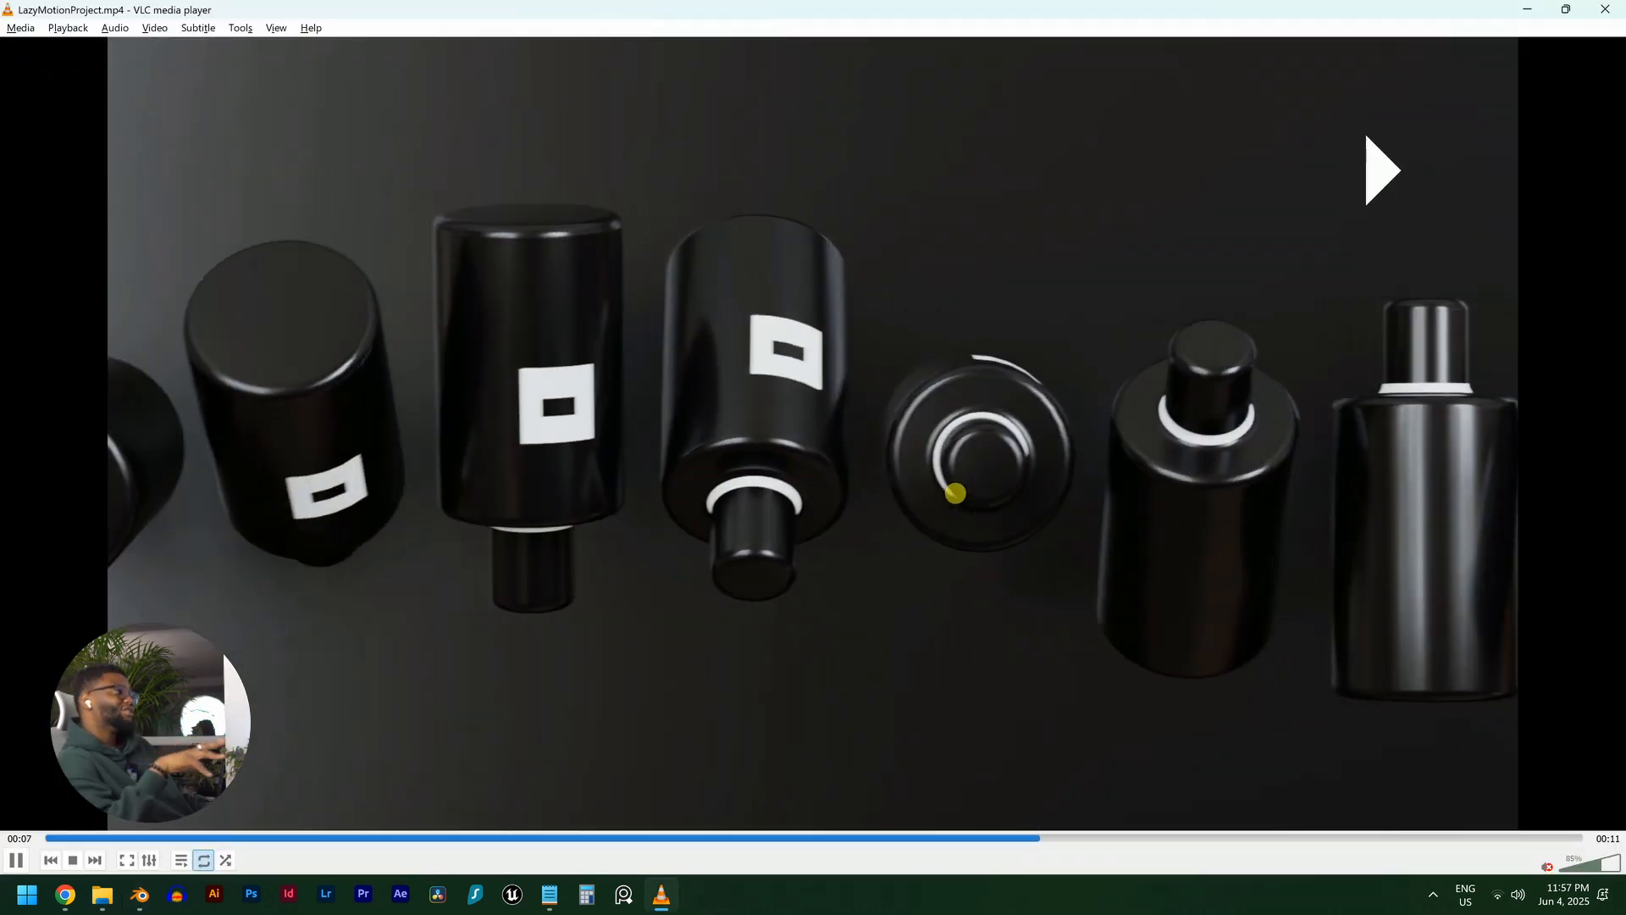
key(shift+Left)
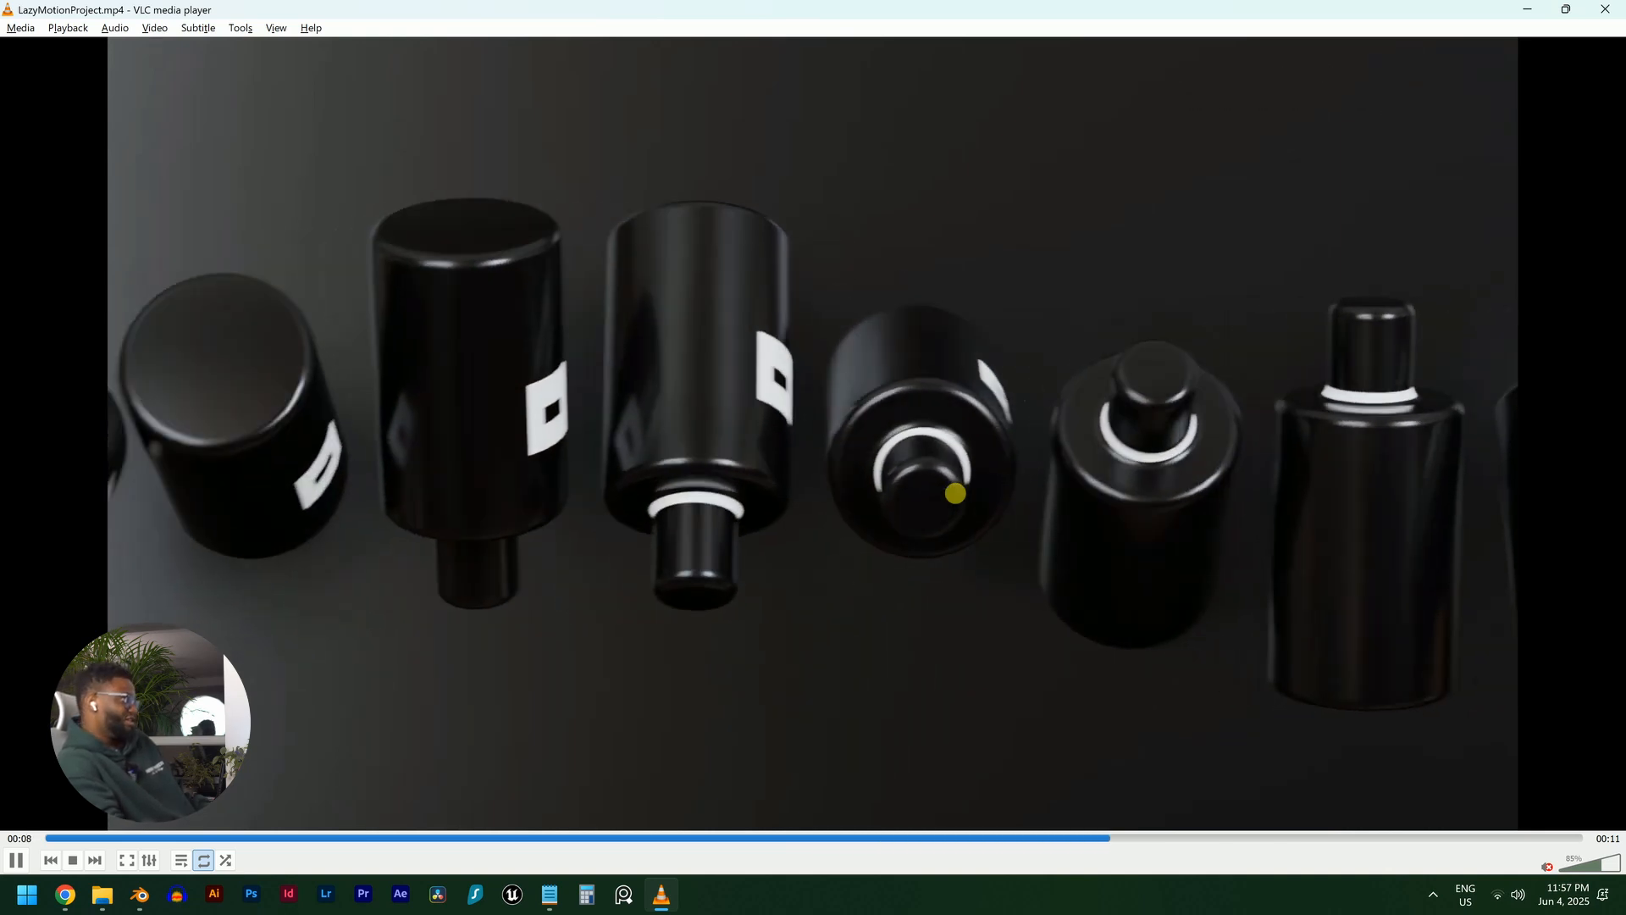
key(shift+Left)
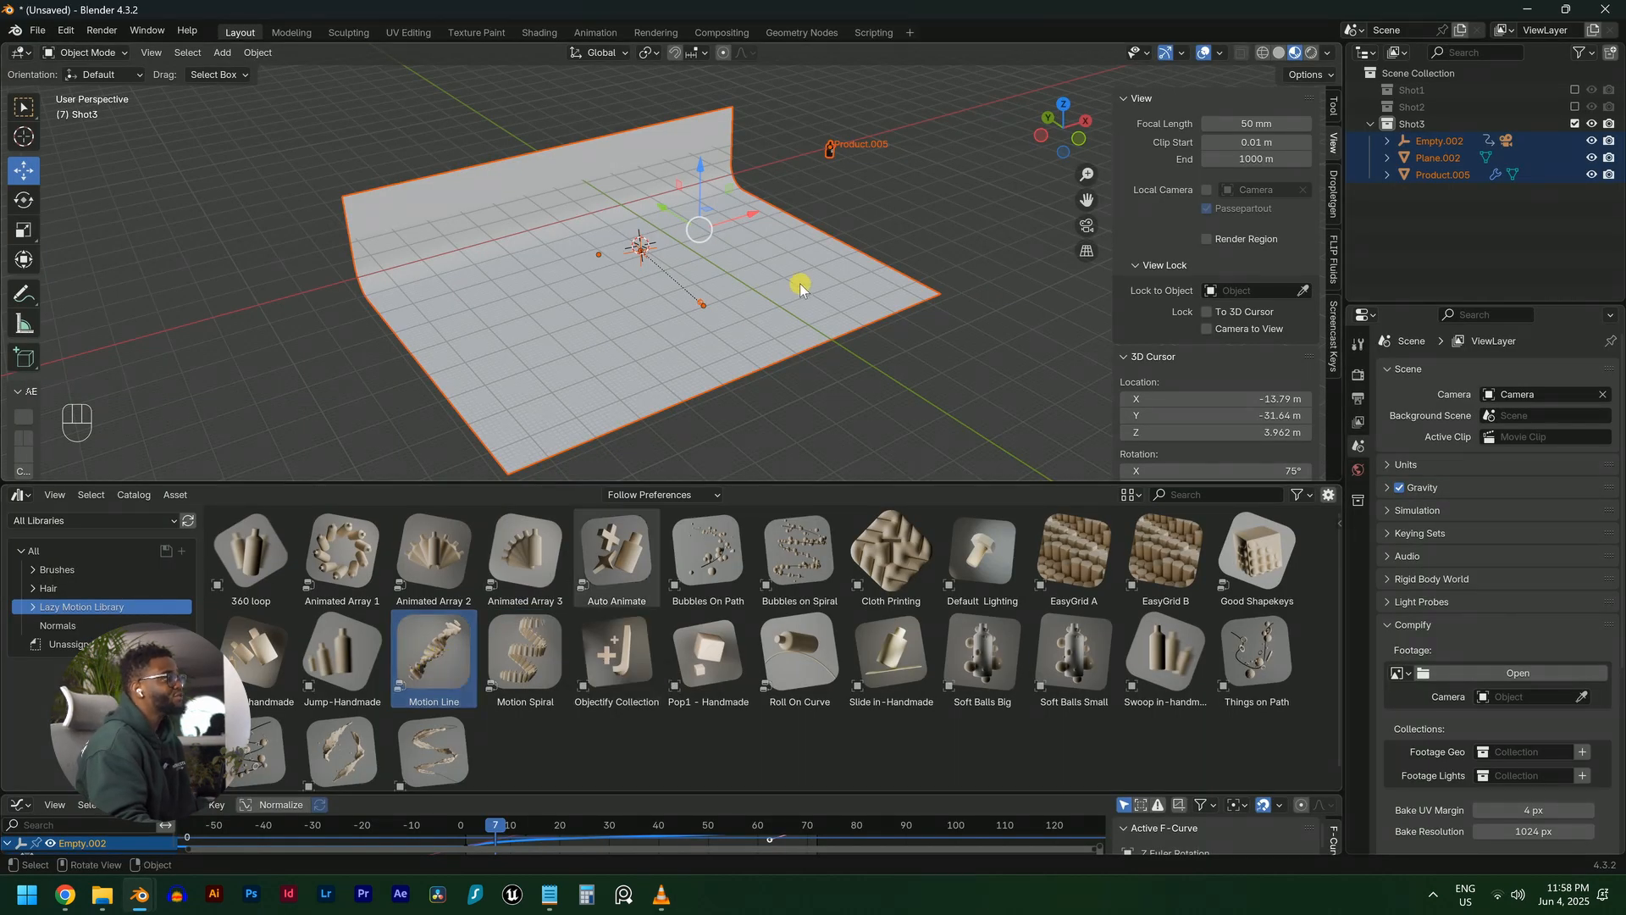
Clear the product bottle's location and move it above the backdrop to Y -35.643 m and Z 6.8011 m
click(834, 157)
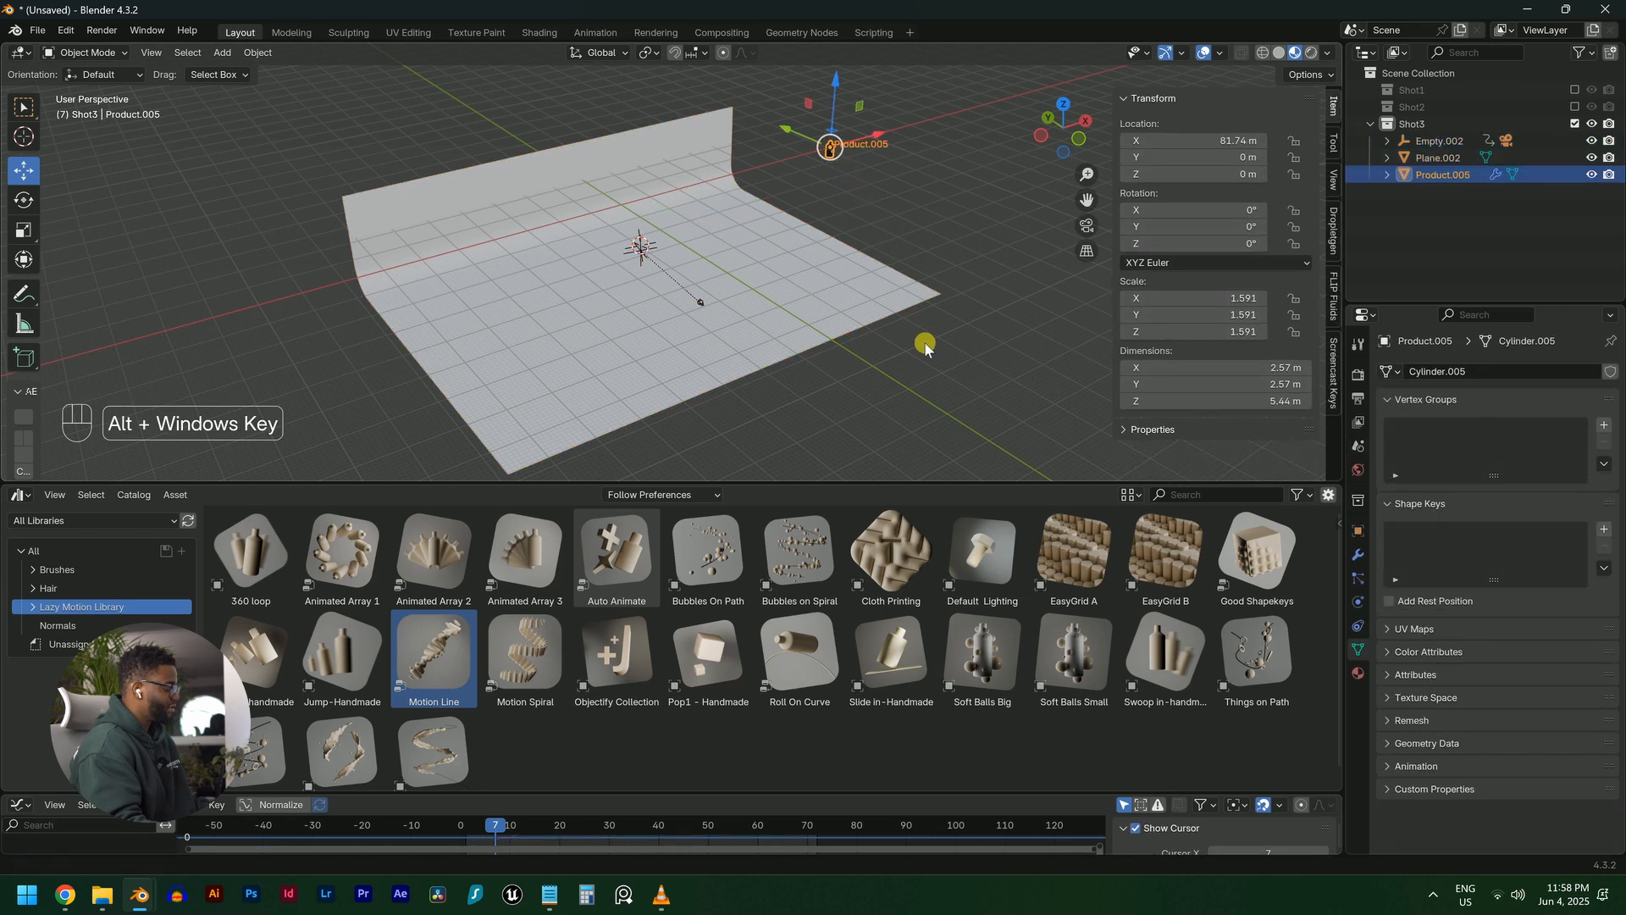
key(alt+g)
scroll(510, 302, up, 3)
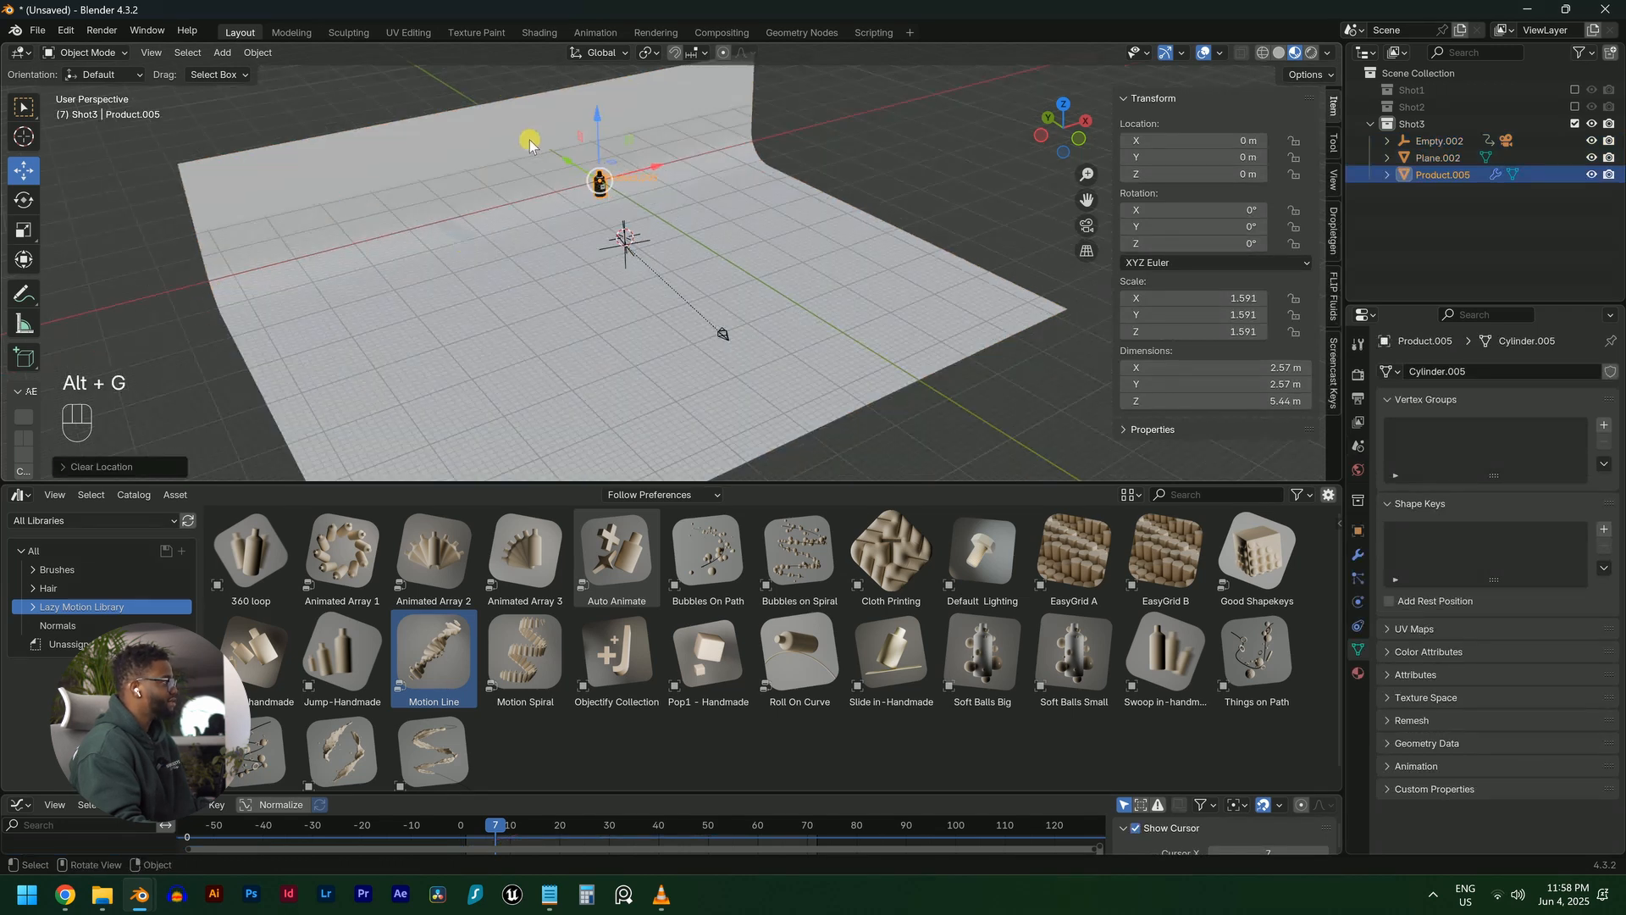
drag(570, 161, 627, 219)
drag(627, 218, 676, 249)
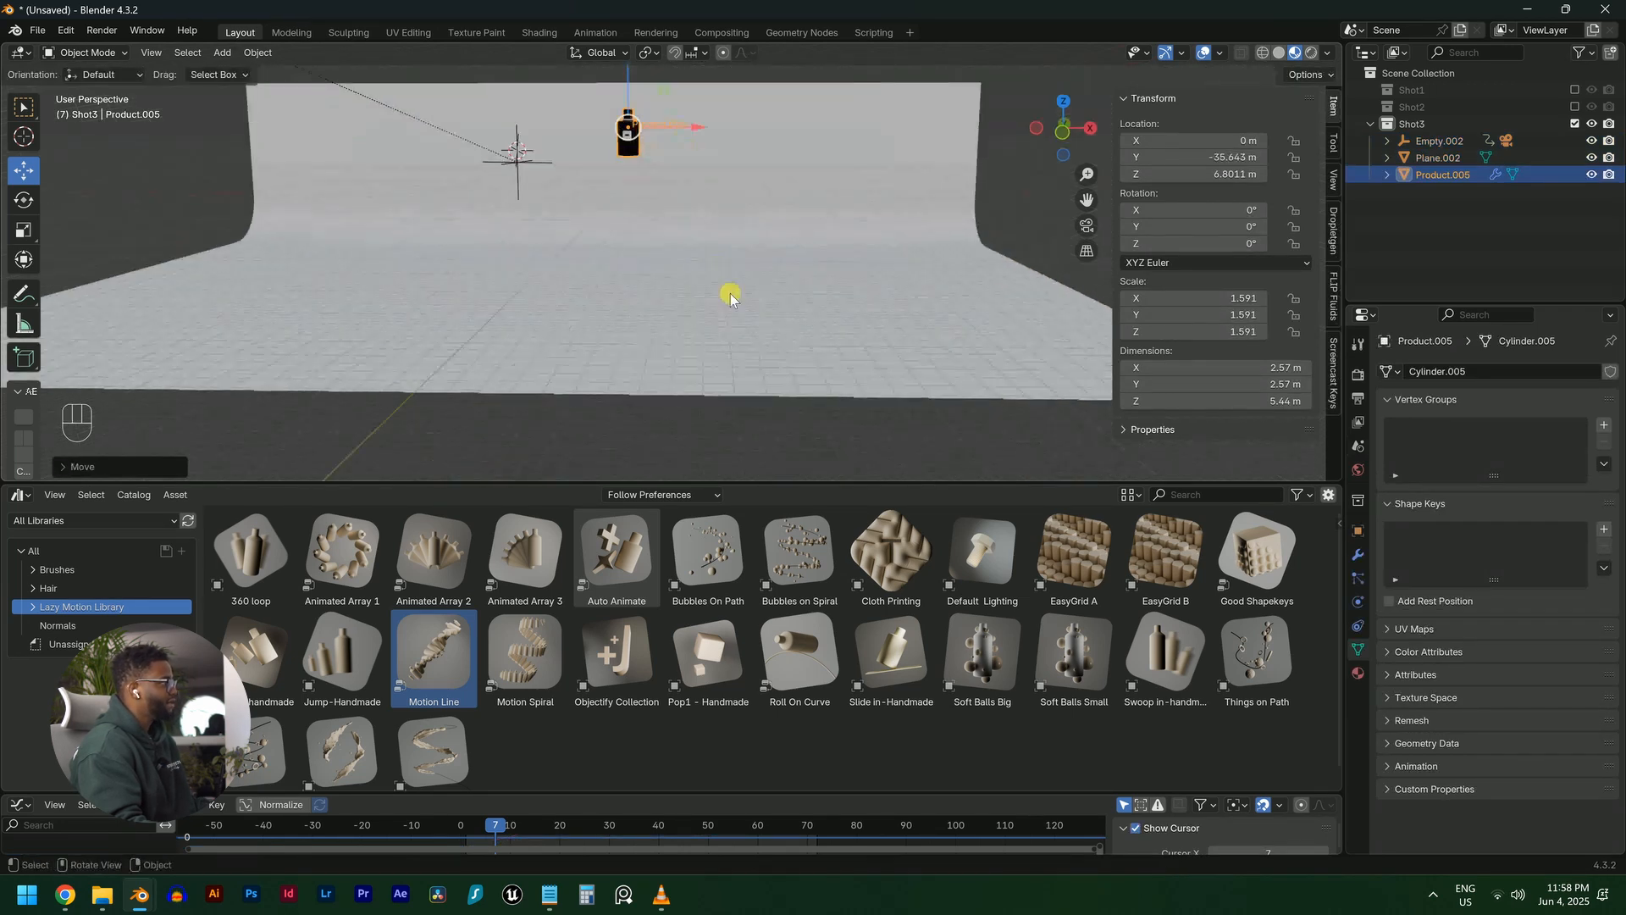
middle_drag(730, 293, 762, 392)
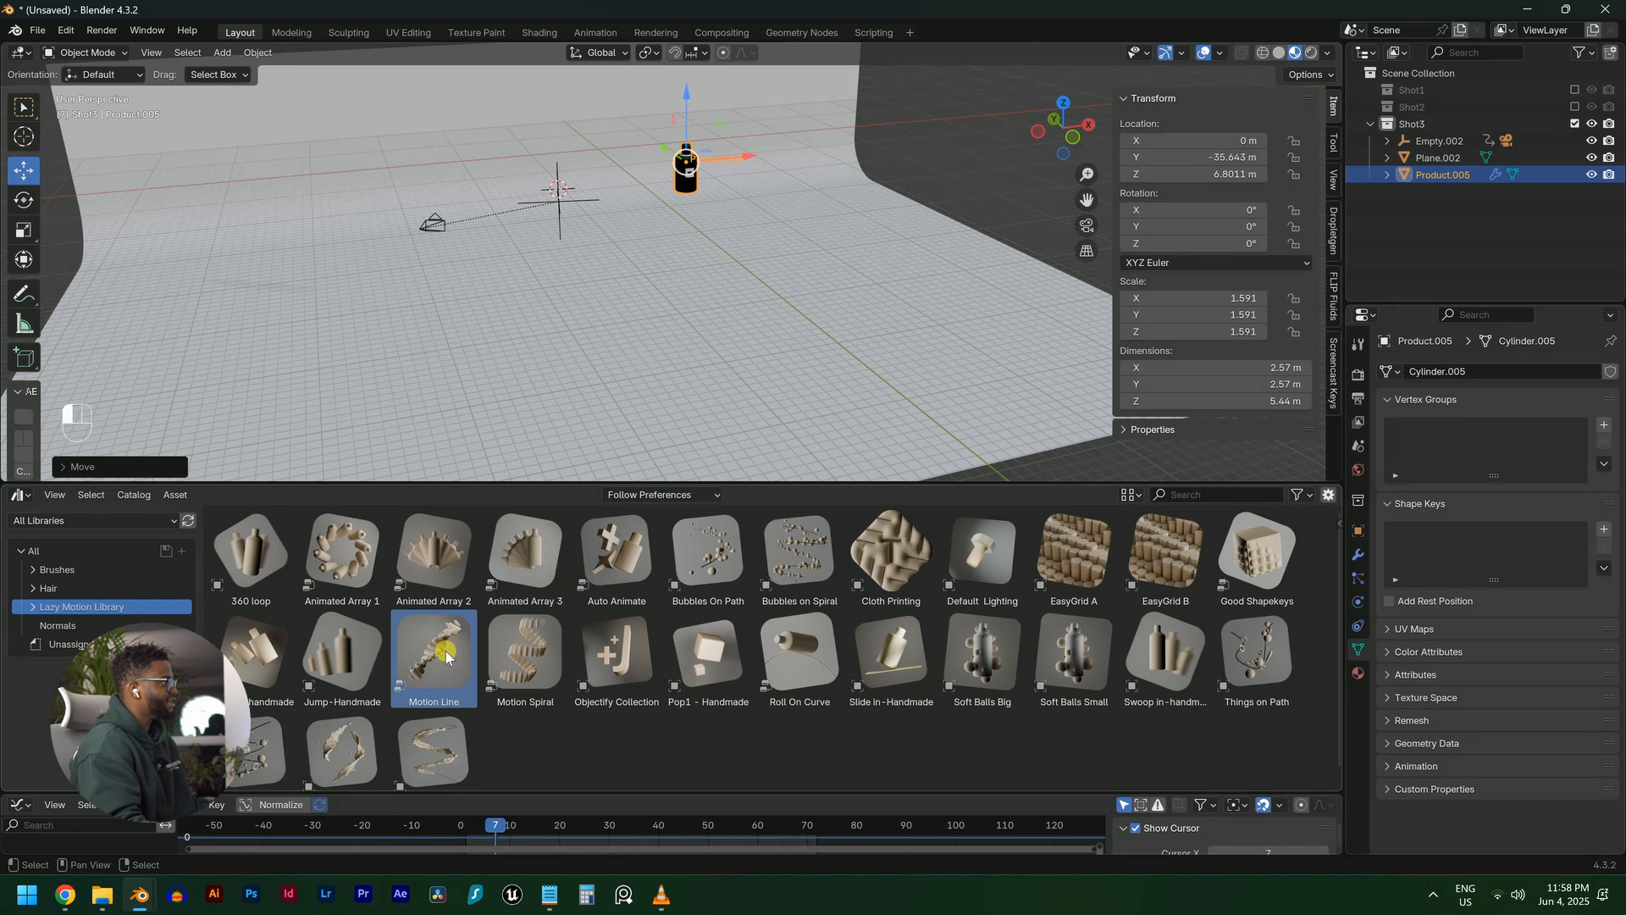
Try the Motion Line asset on the product bottle and play back the animated row
drag(444, 651, 678, 182)
drag(678, 182, 677, 182)
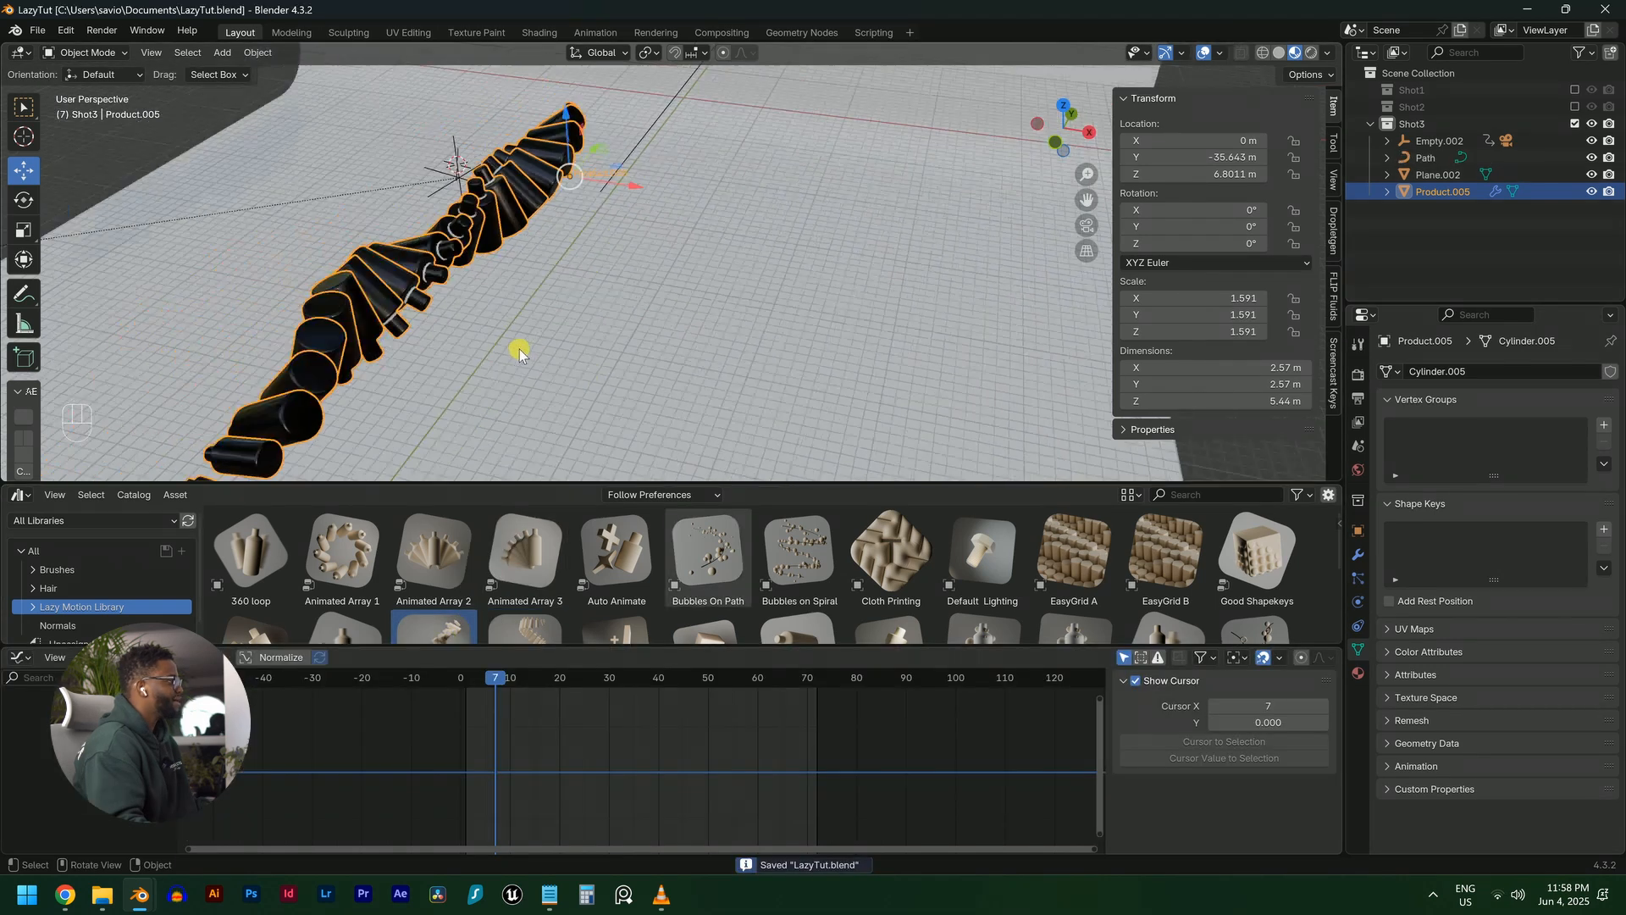
key(space)
middle_drag(834, 364, 725, 337)
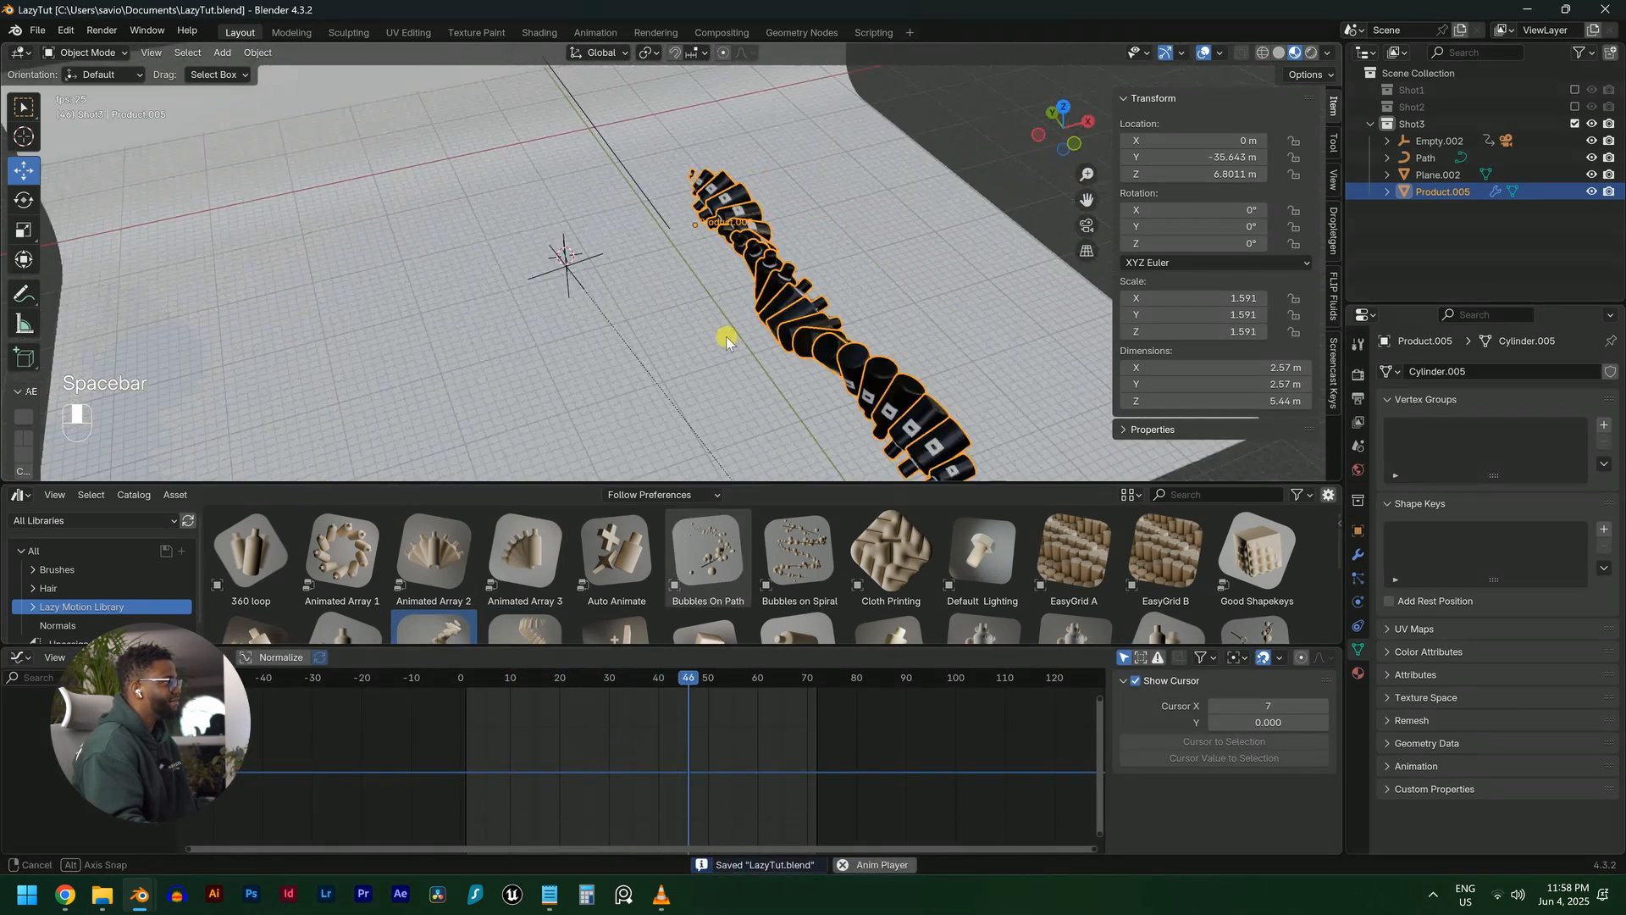
scroll(726, 337, up, 3)
scroll(851, 322, up, 3)
middle_drag(851, 322, 783, 322)
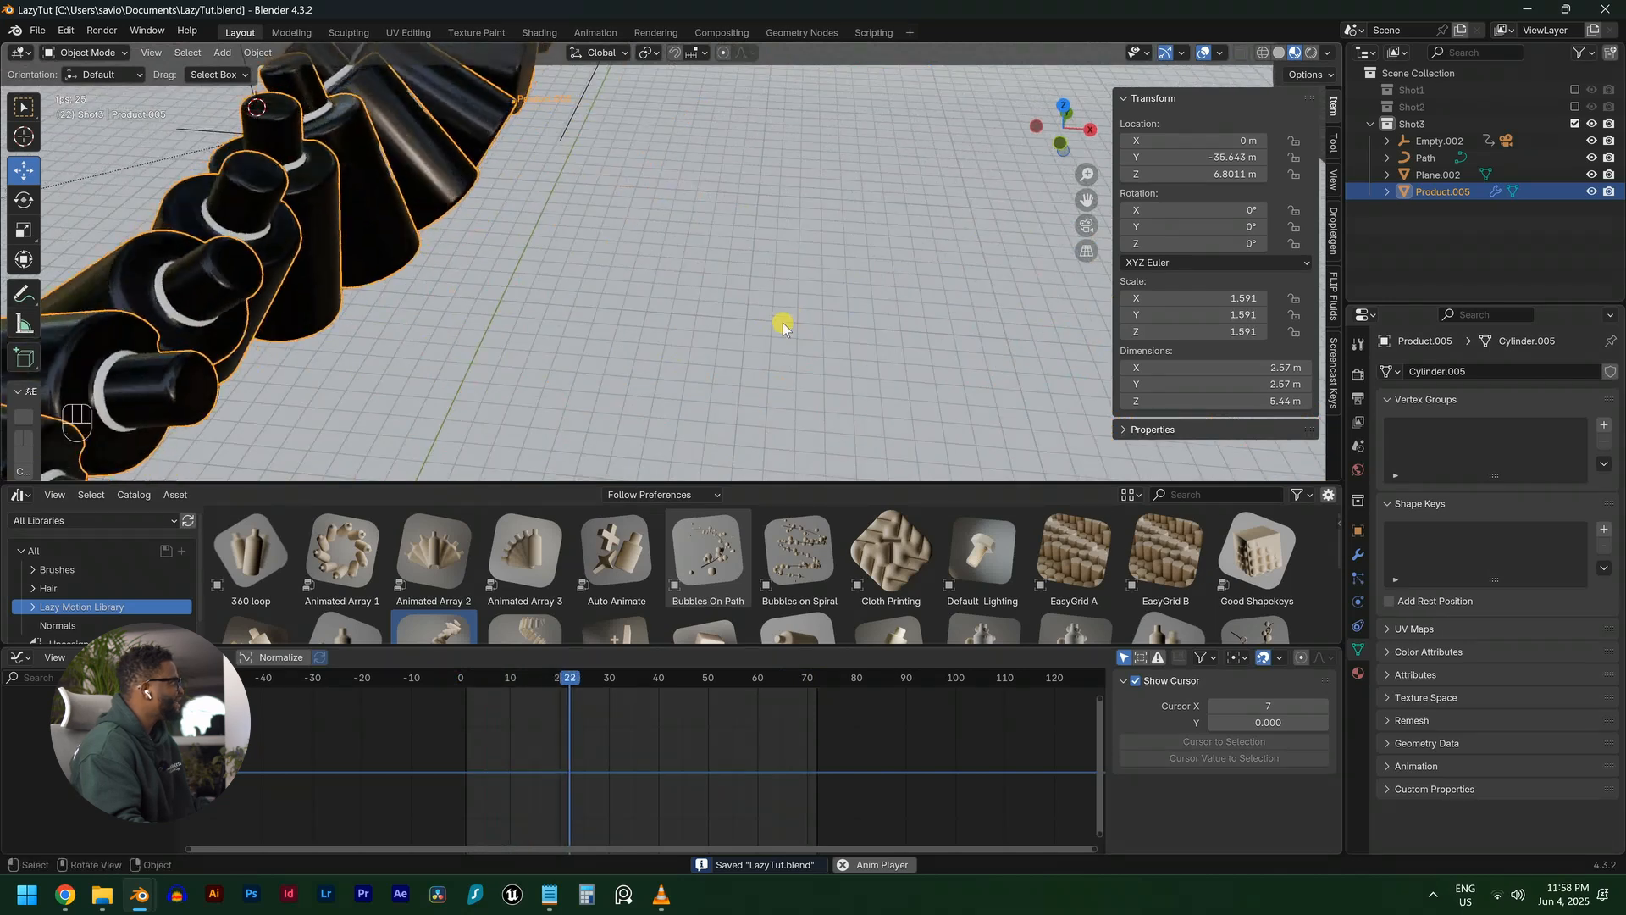
key(space)
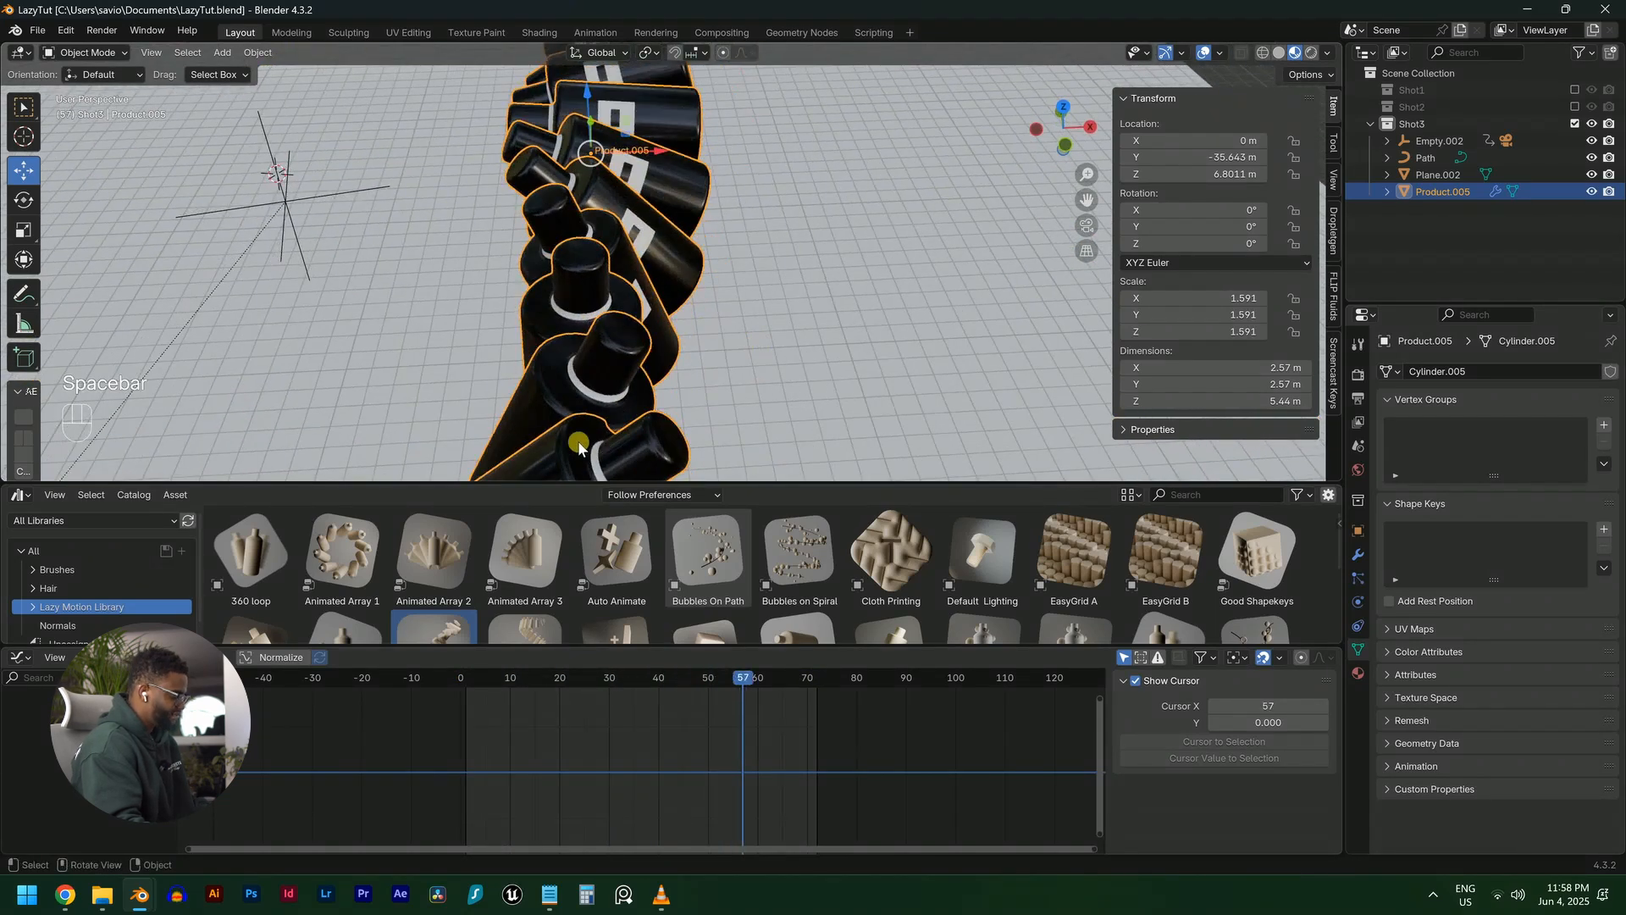
Examine the whole Motion Line row of bottles and undo applying the asset
scroll(584, 443, down, 6)
middle_drag(584, 443, 756, 263)
scroll(756, 259, up, 2)
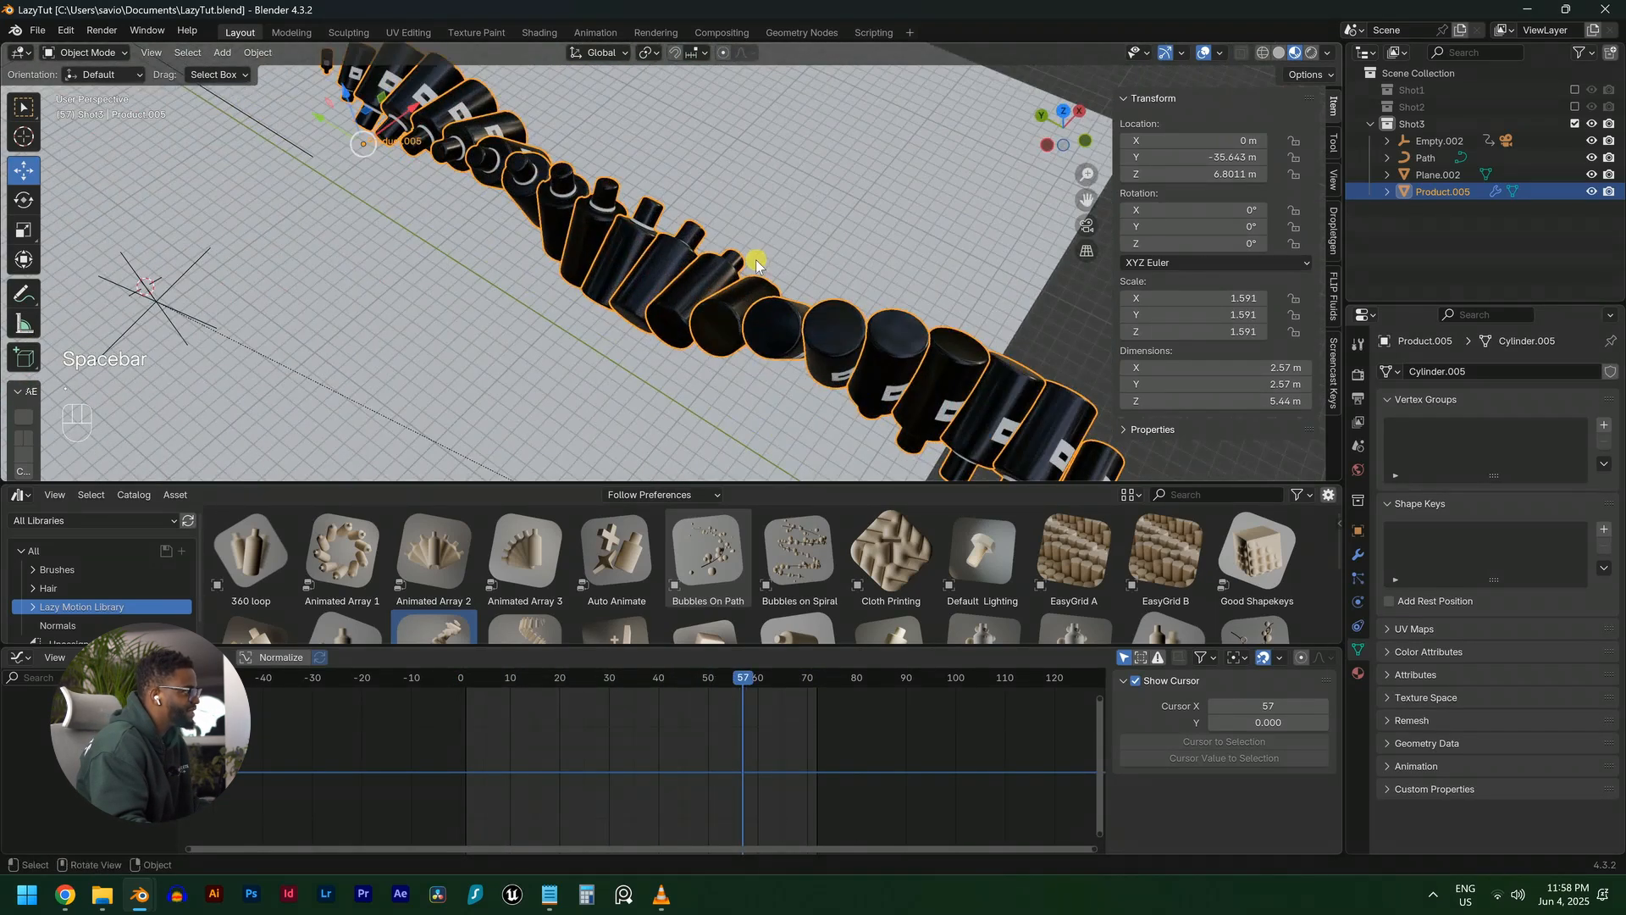
middle_drag(807, 316, 845, 387)
scroll(853, 369, down, 3)
key(ctrl+z)
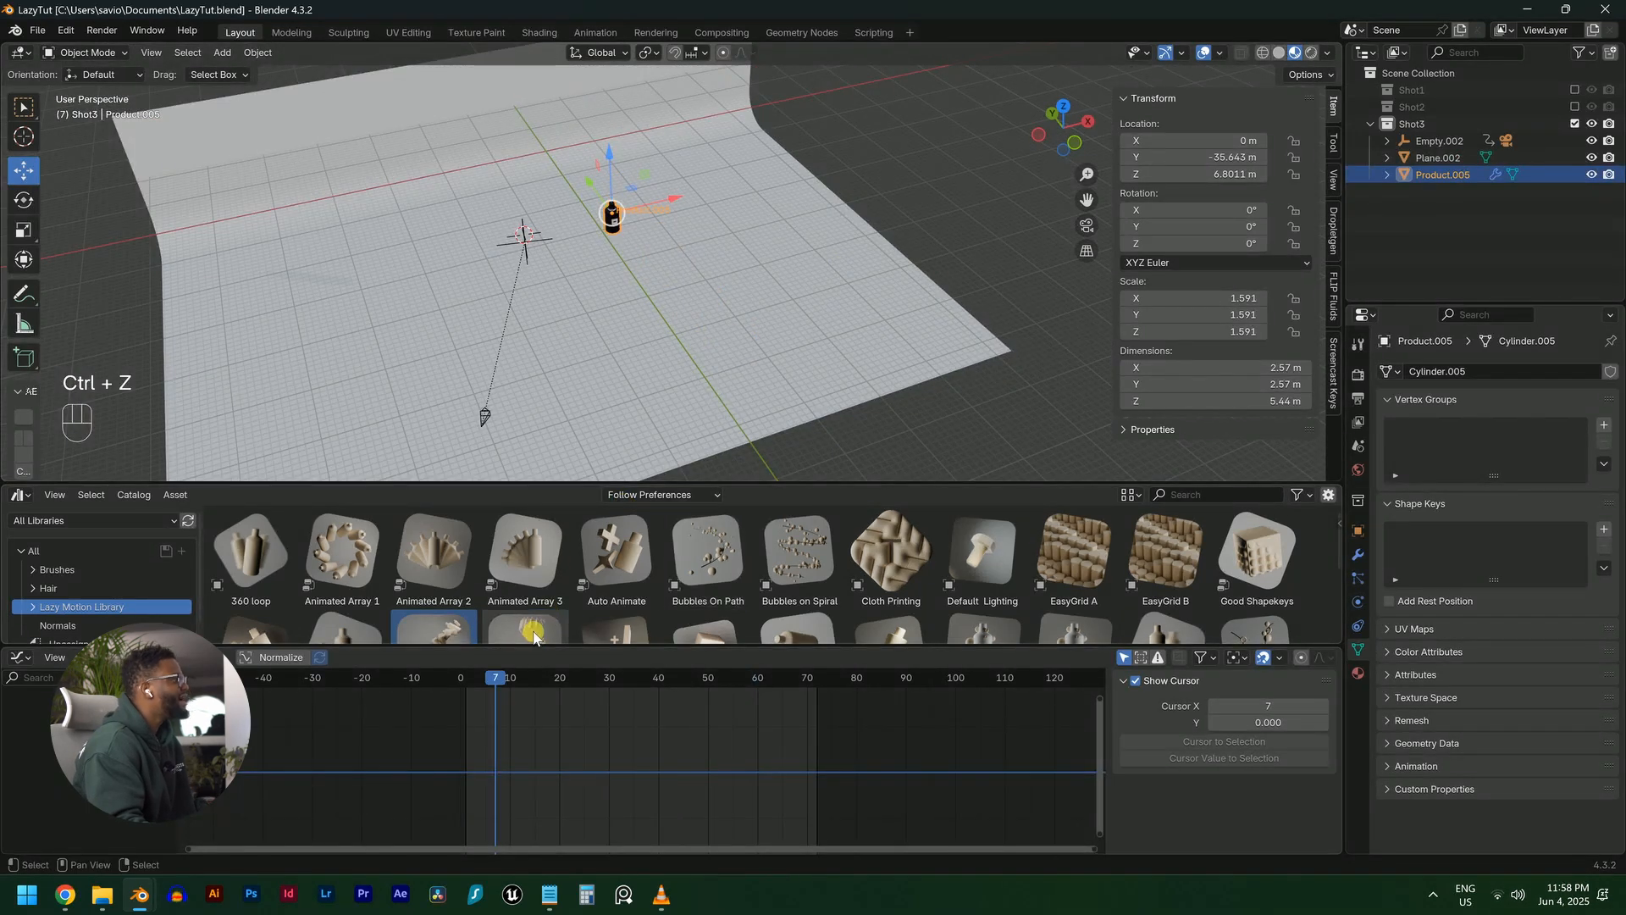
Try the Motion Spiral asset on the product bottle and inspect the spiral arrangement up close
scroll(525, 593, down, 2)
drag(525, 584, 618, 230)
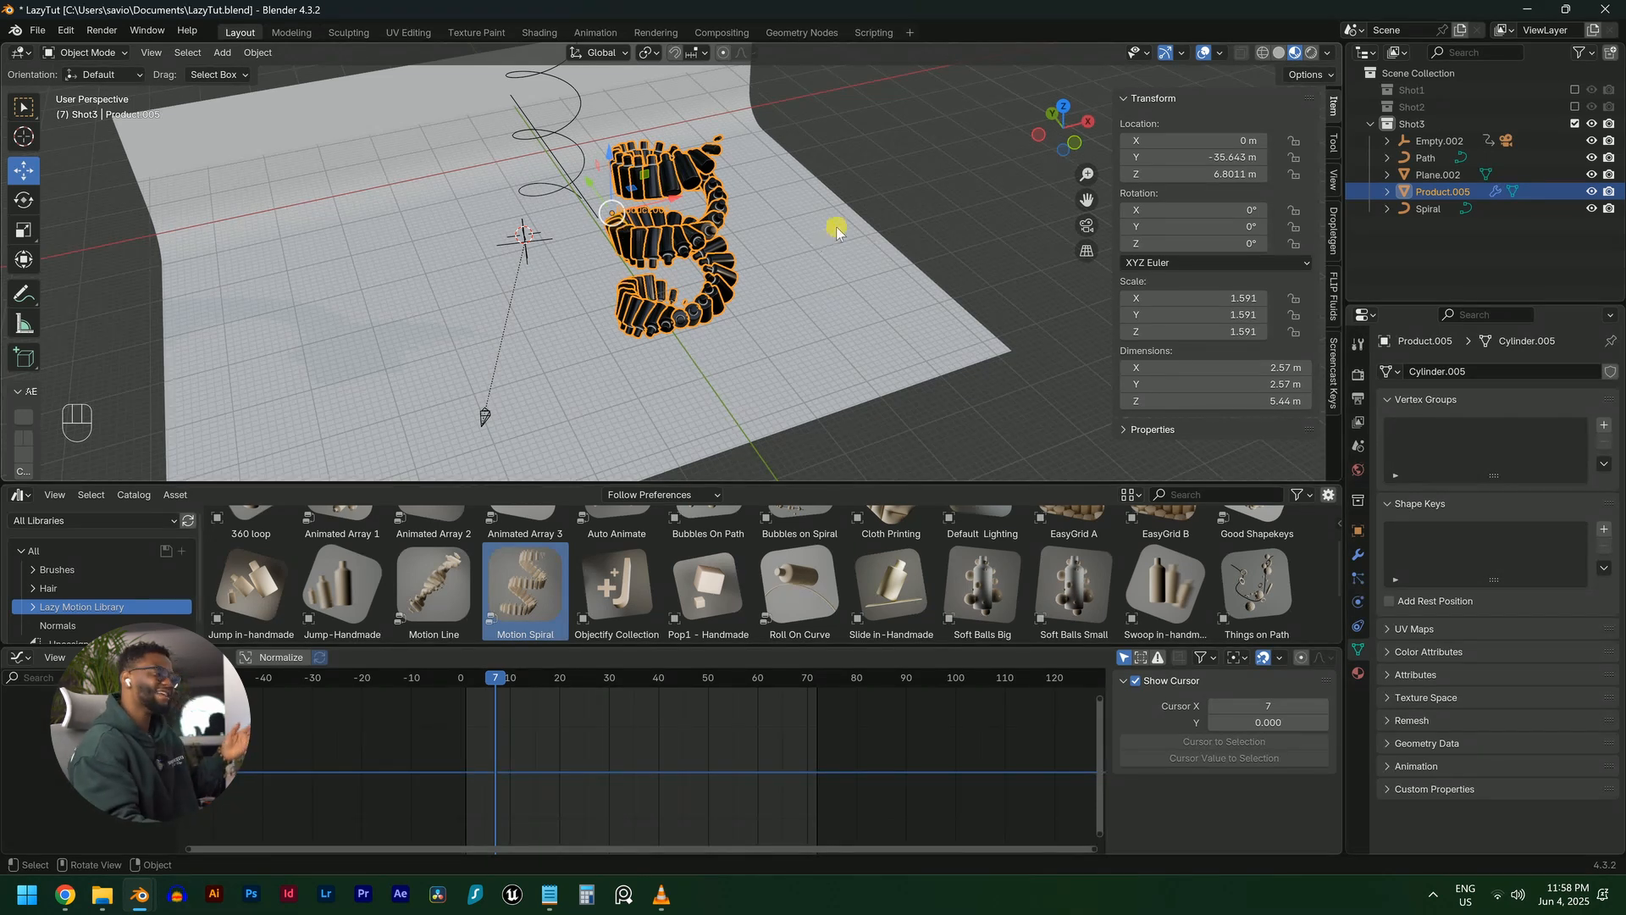
scroll(834, 229, up, 2)
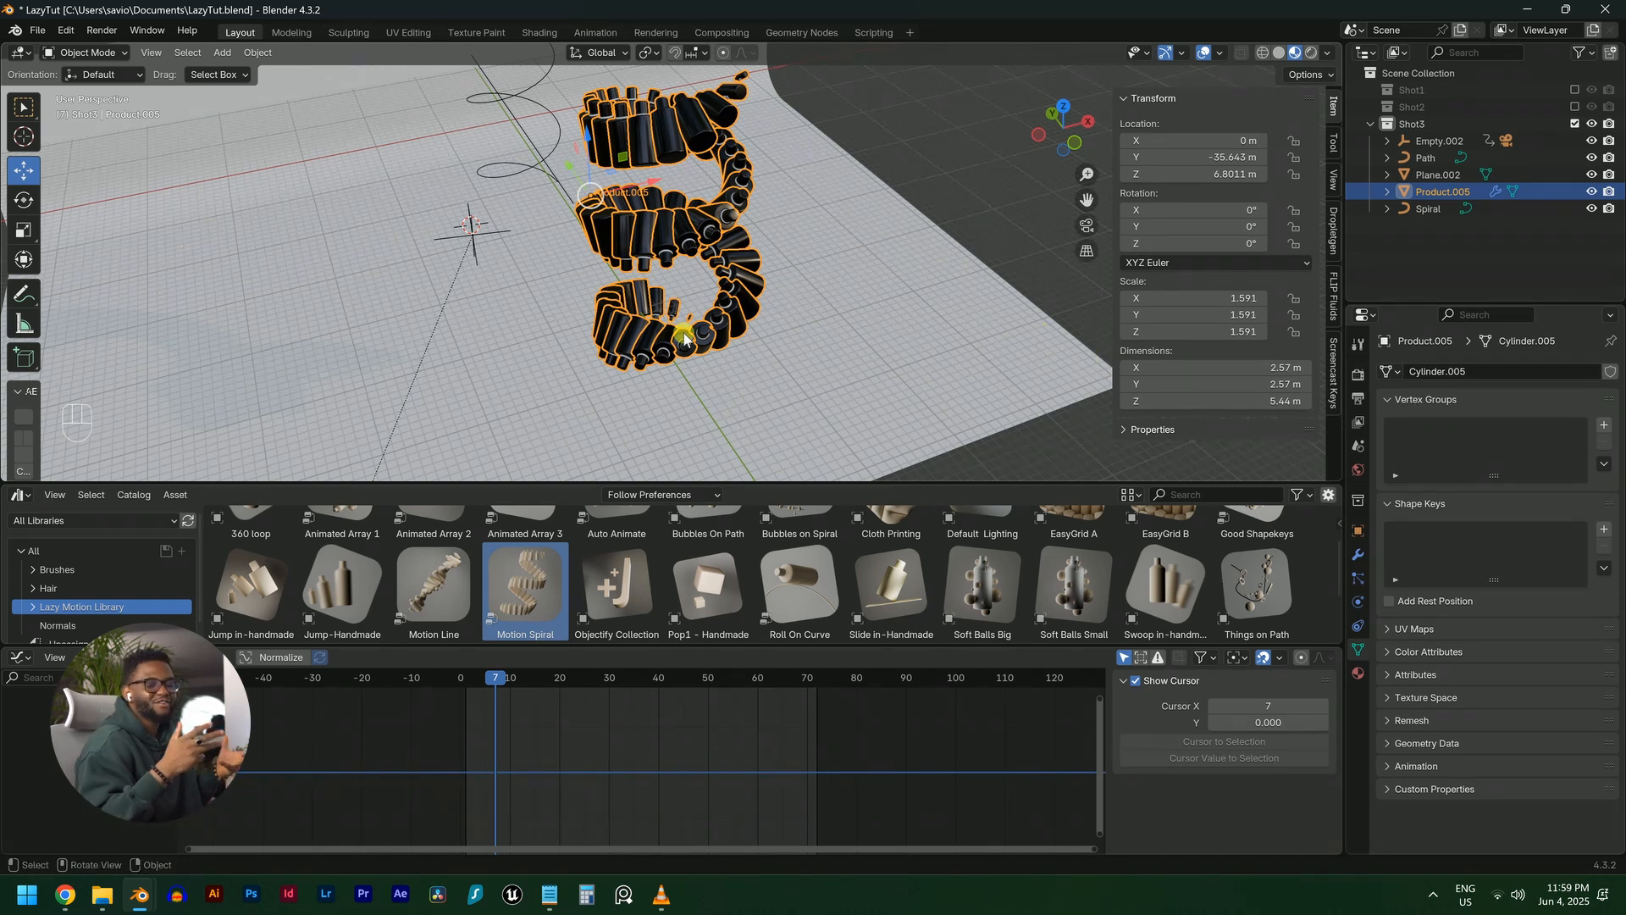
scroll(685, 339, up, 4)
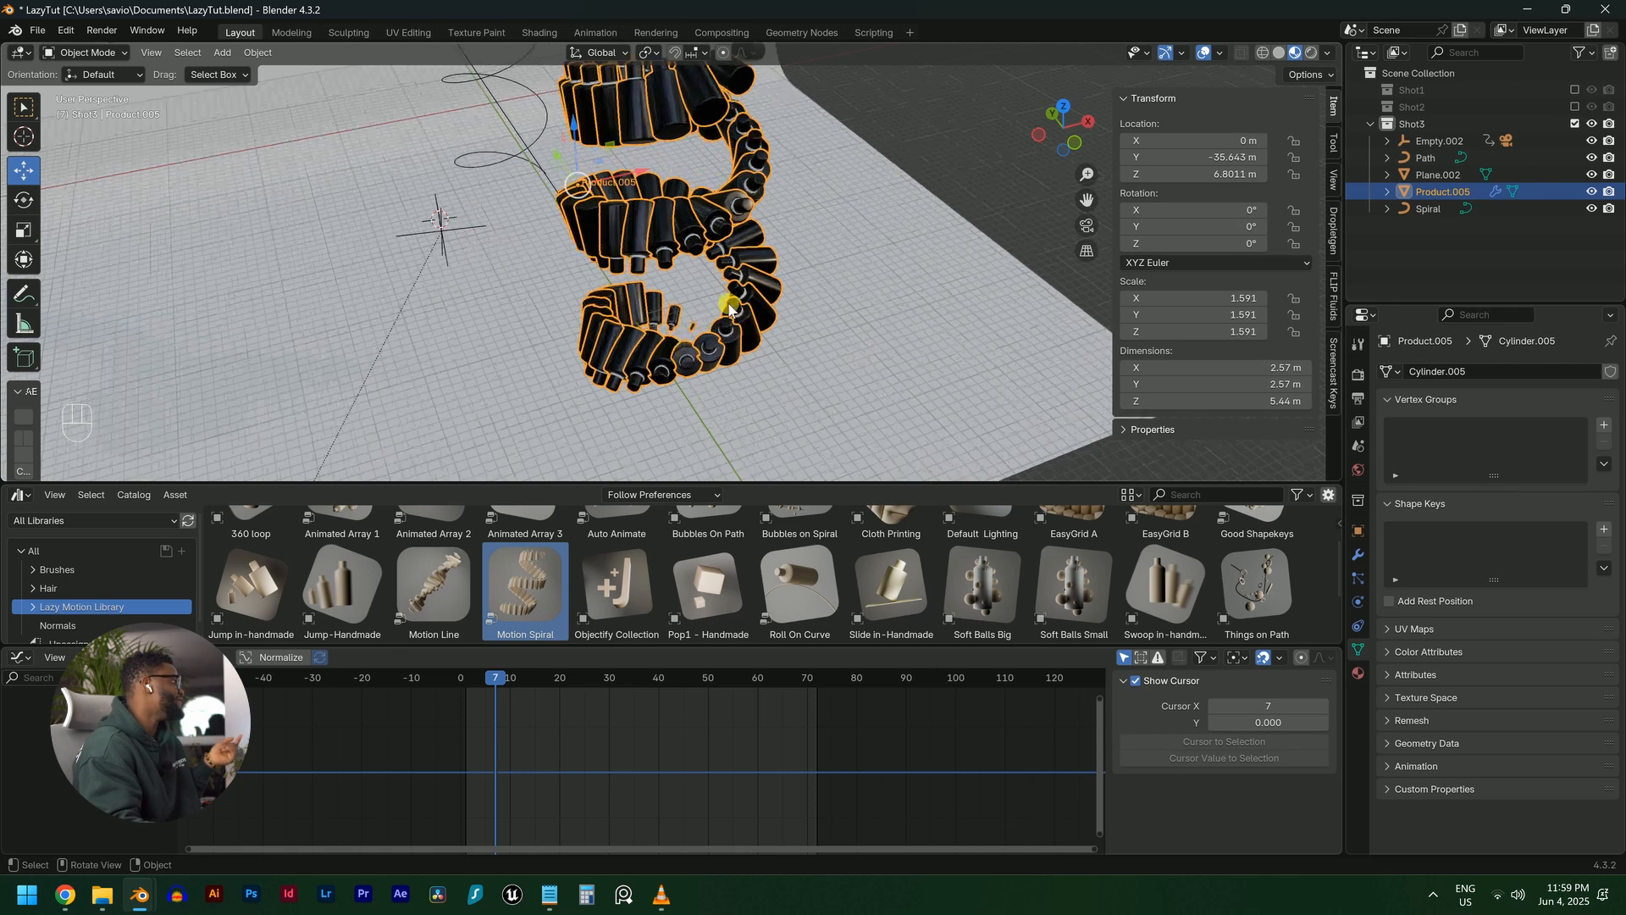
scroll(381, 616, up, 2)
scroll(386, 587, down, 1)
Review the Motion Spiral modifier's settings and expand its Watch Mini Tutorial section to find the video link
click(1358, 555)
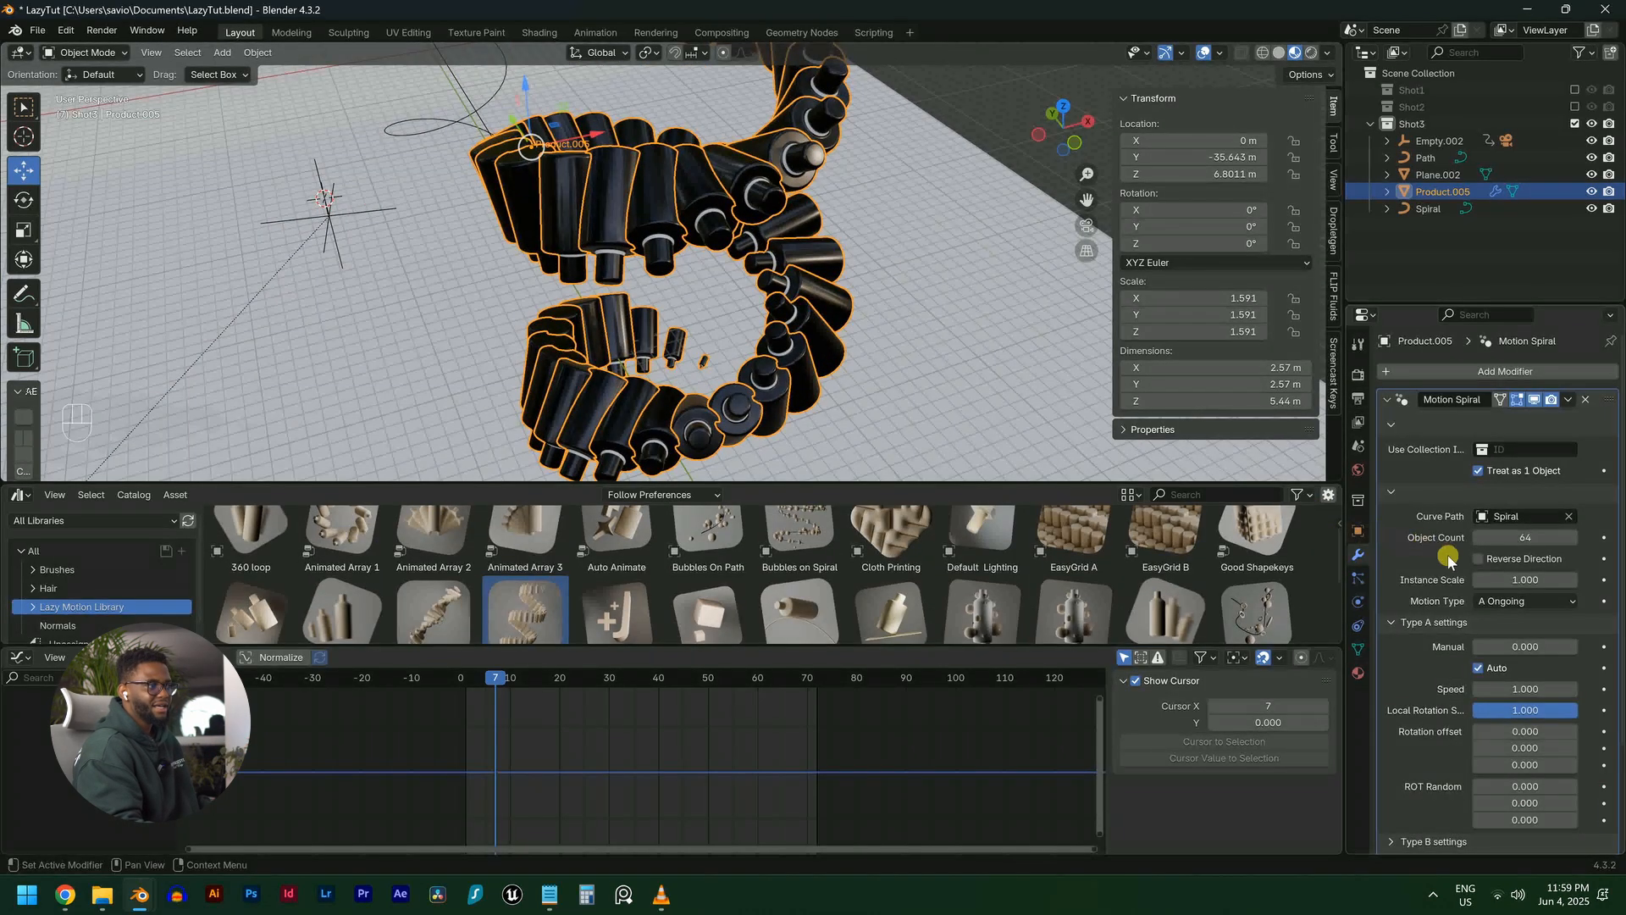
scroll(1443, 555, down, 4)
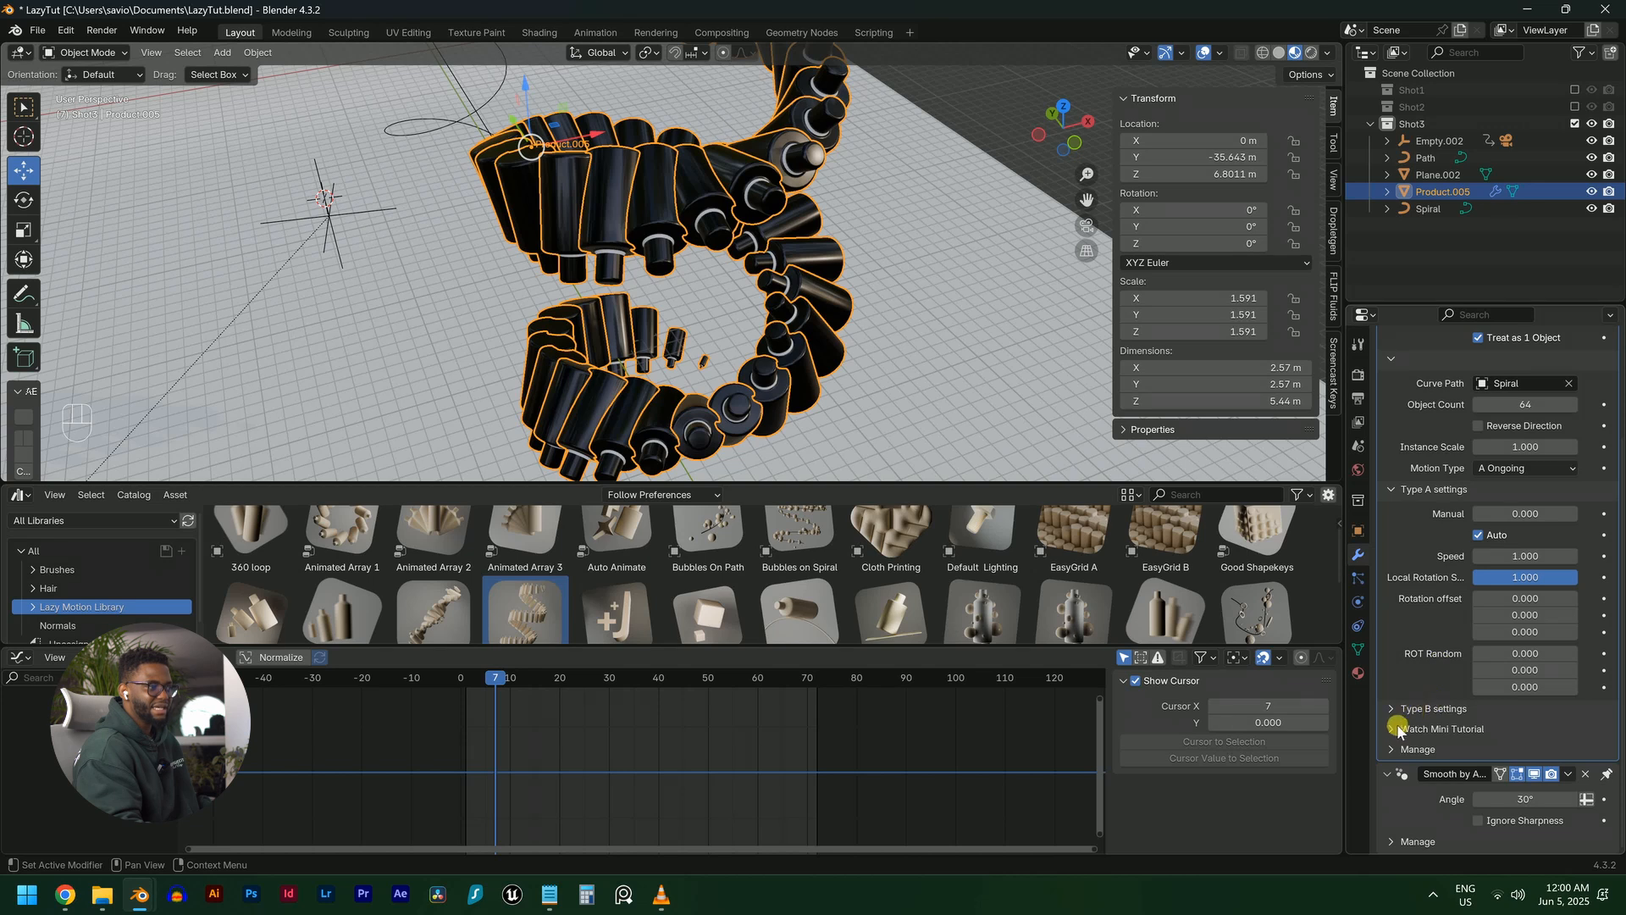
click(1428, 730)
scroll(1437, 690, down, 1)
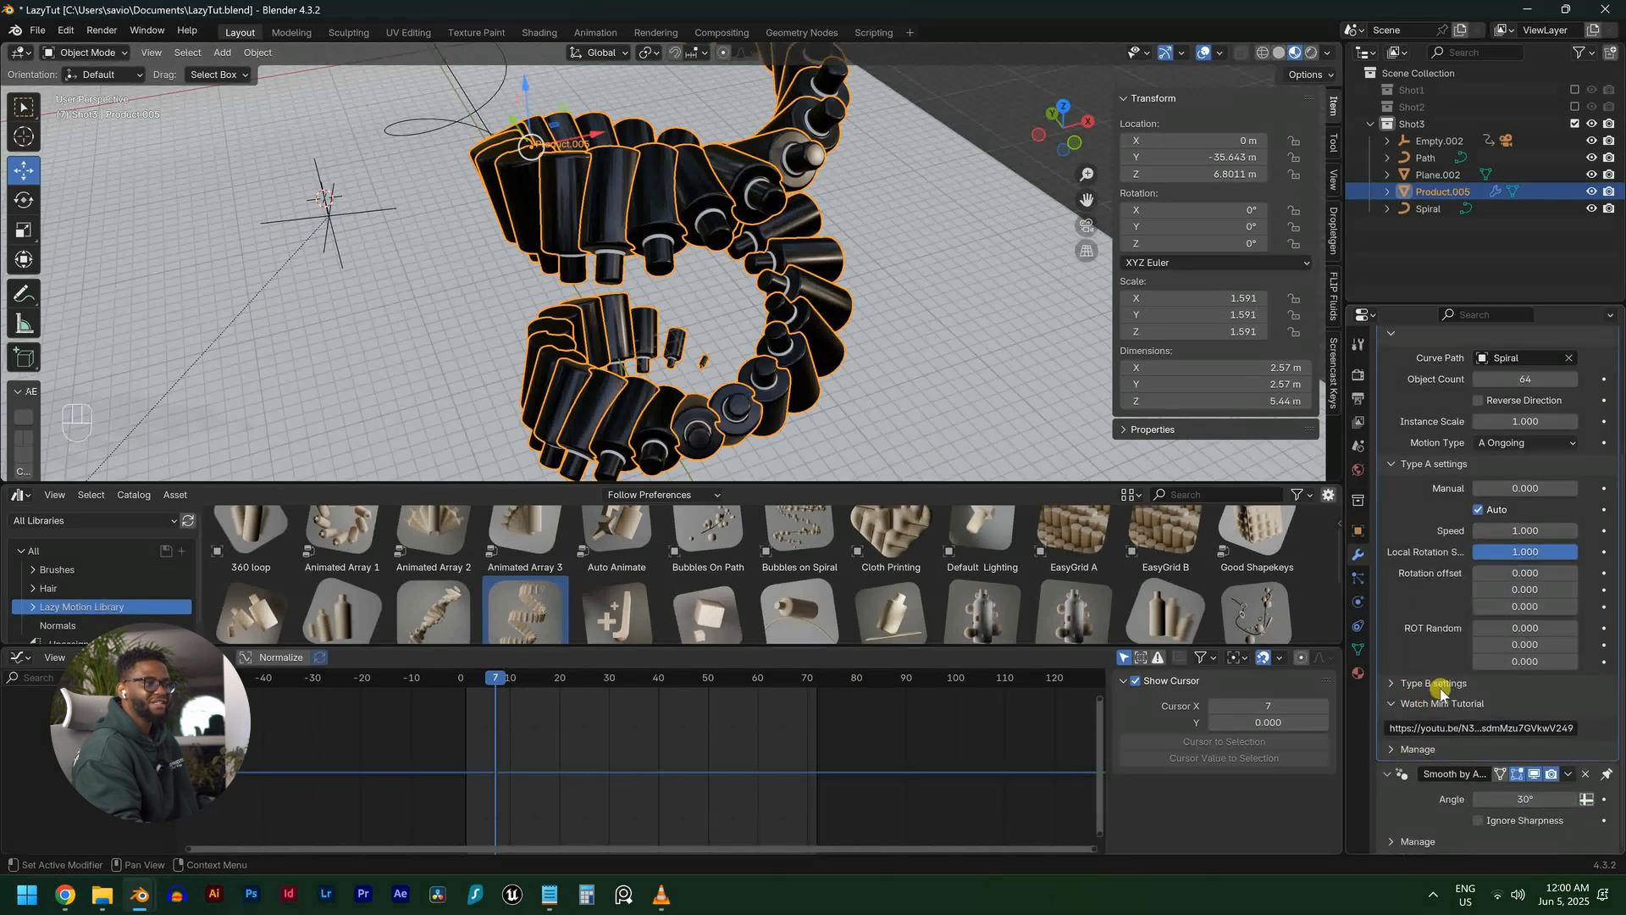
click(1465, 727)
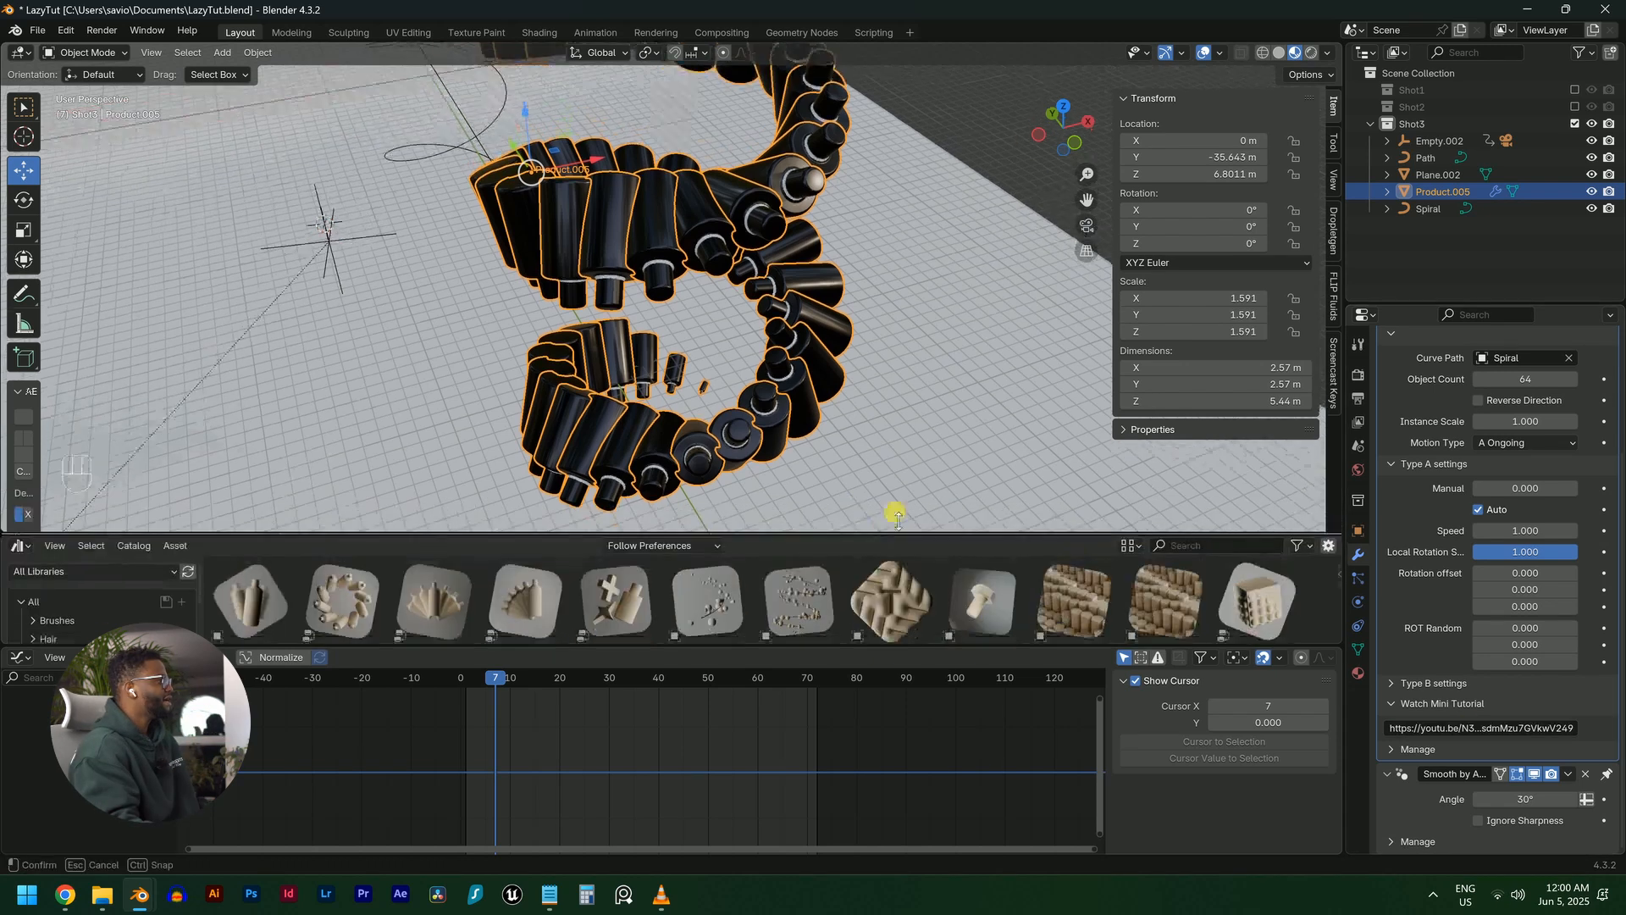
Undo the Motion Spiral asset so the single product bottle is restored
drag(896, 511, 907, 479)
scroll(860, 382, down, 2)
key(ctrl+z)
key(ctrl+z)
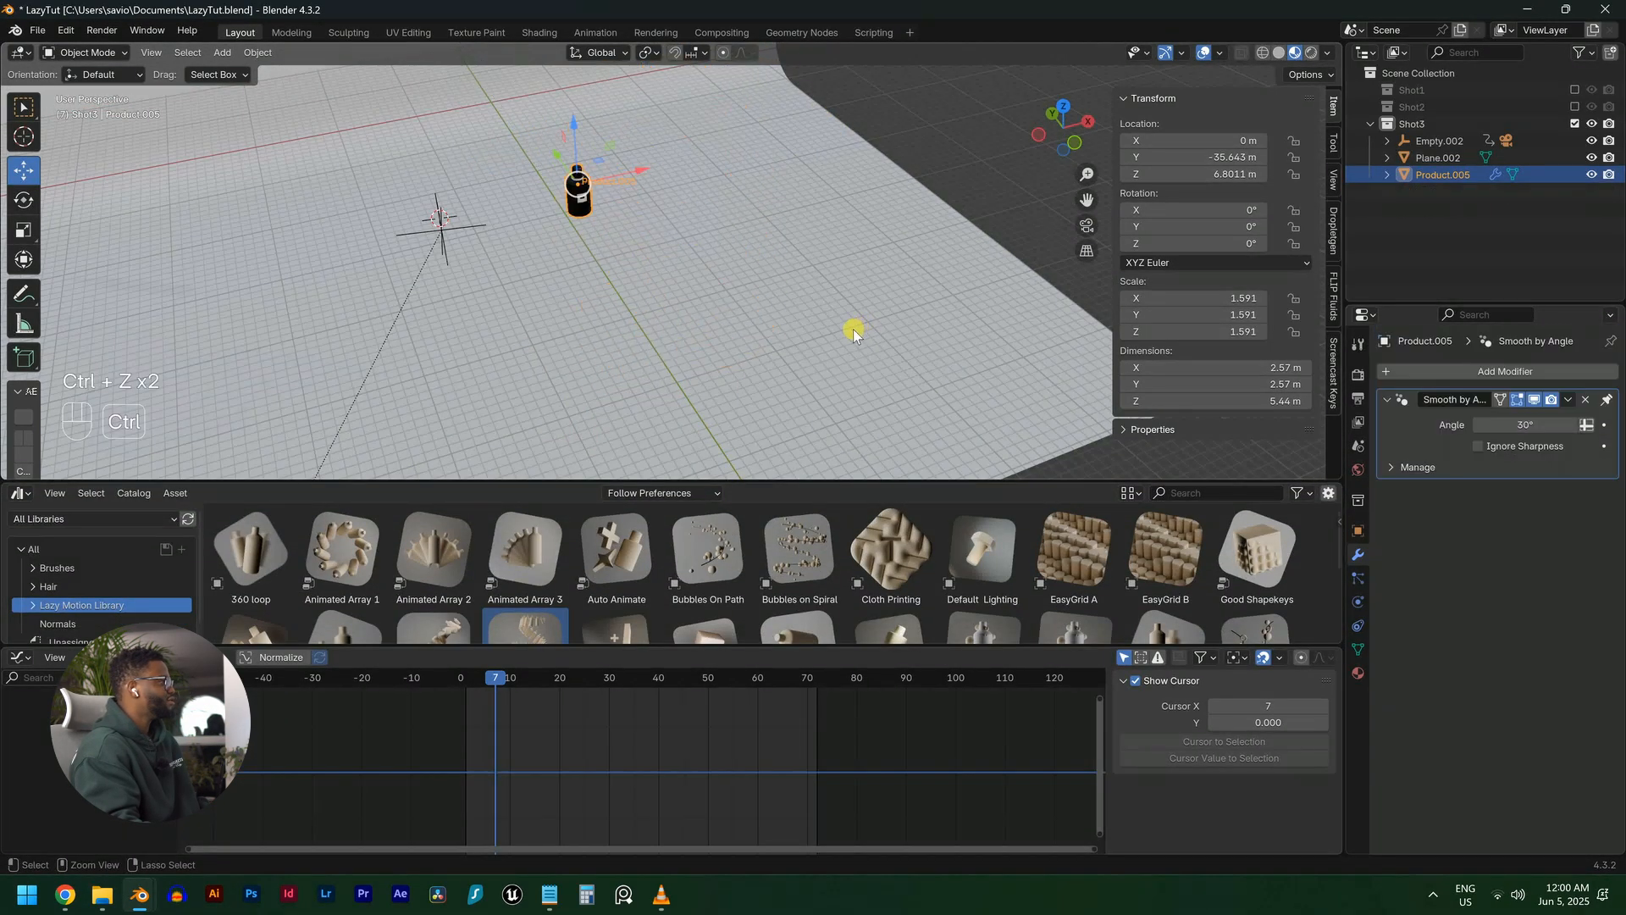
Apply the Motion Line asset to the product bottle again and preview its animation from several angles
scroll(466, 627, down, 2)
drag(466, 623, 576, 184)
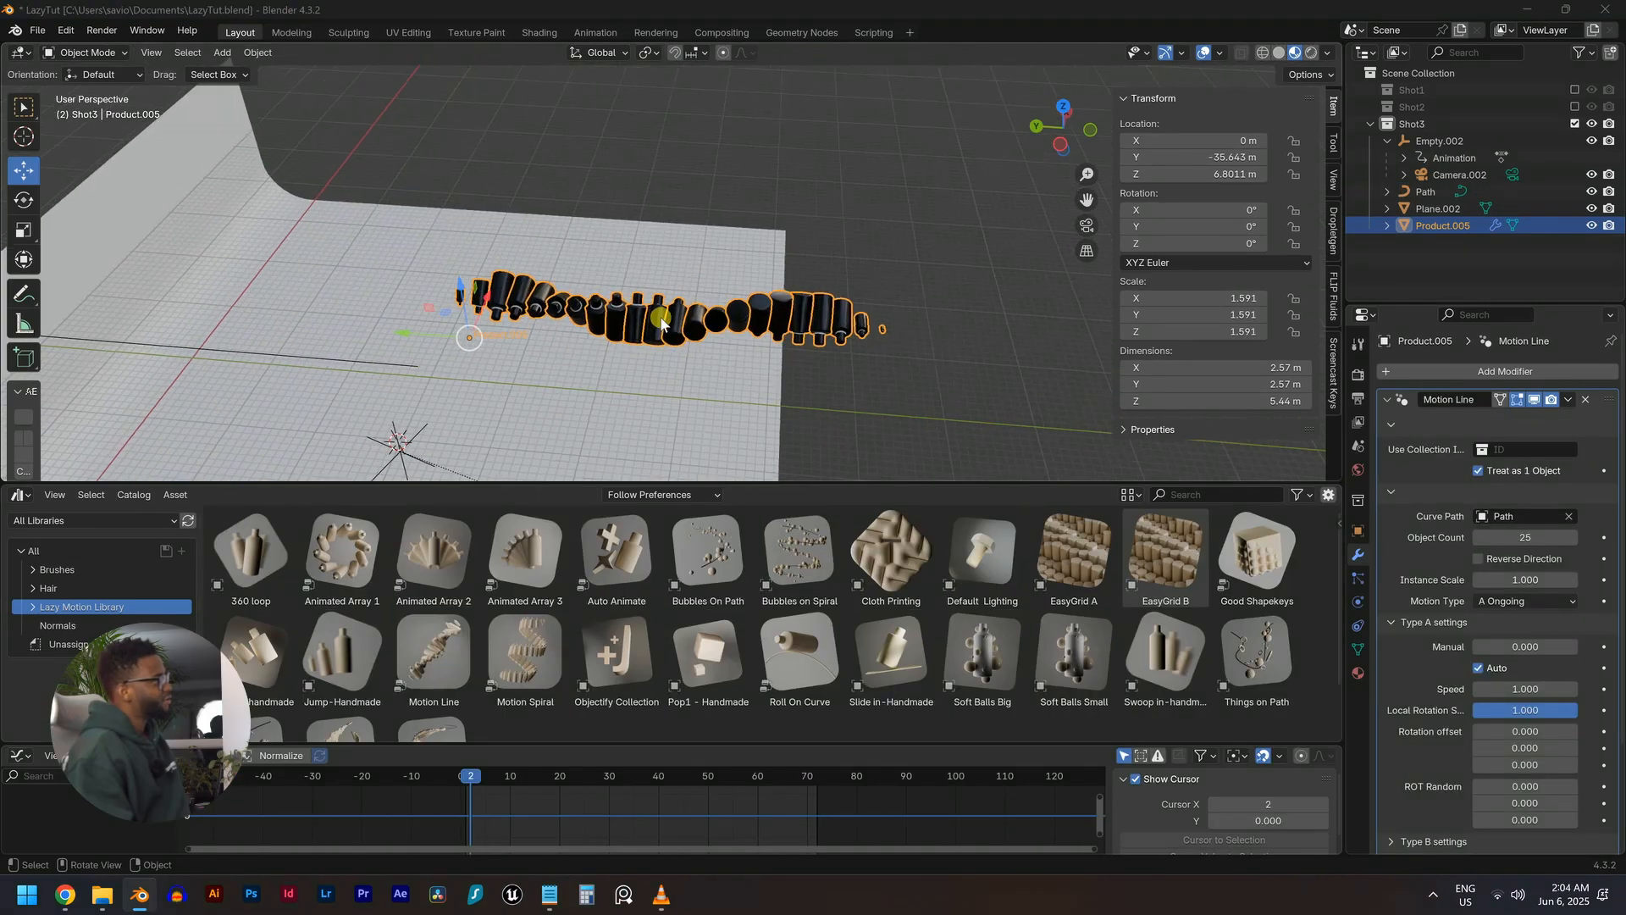
middle_drag(662, 322, 660, 261)
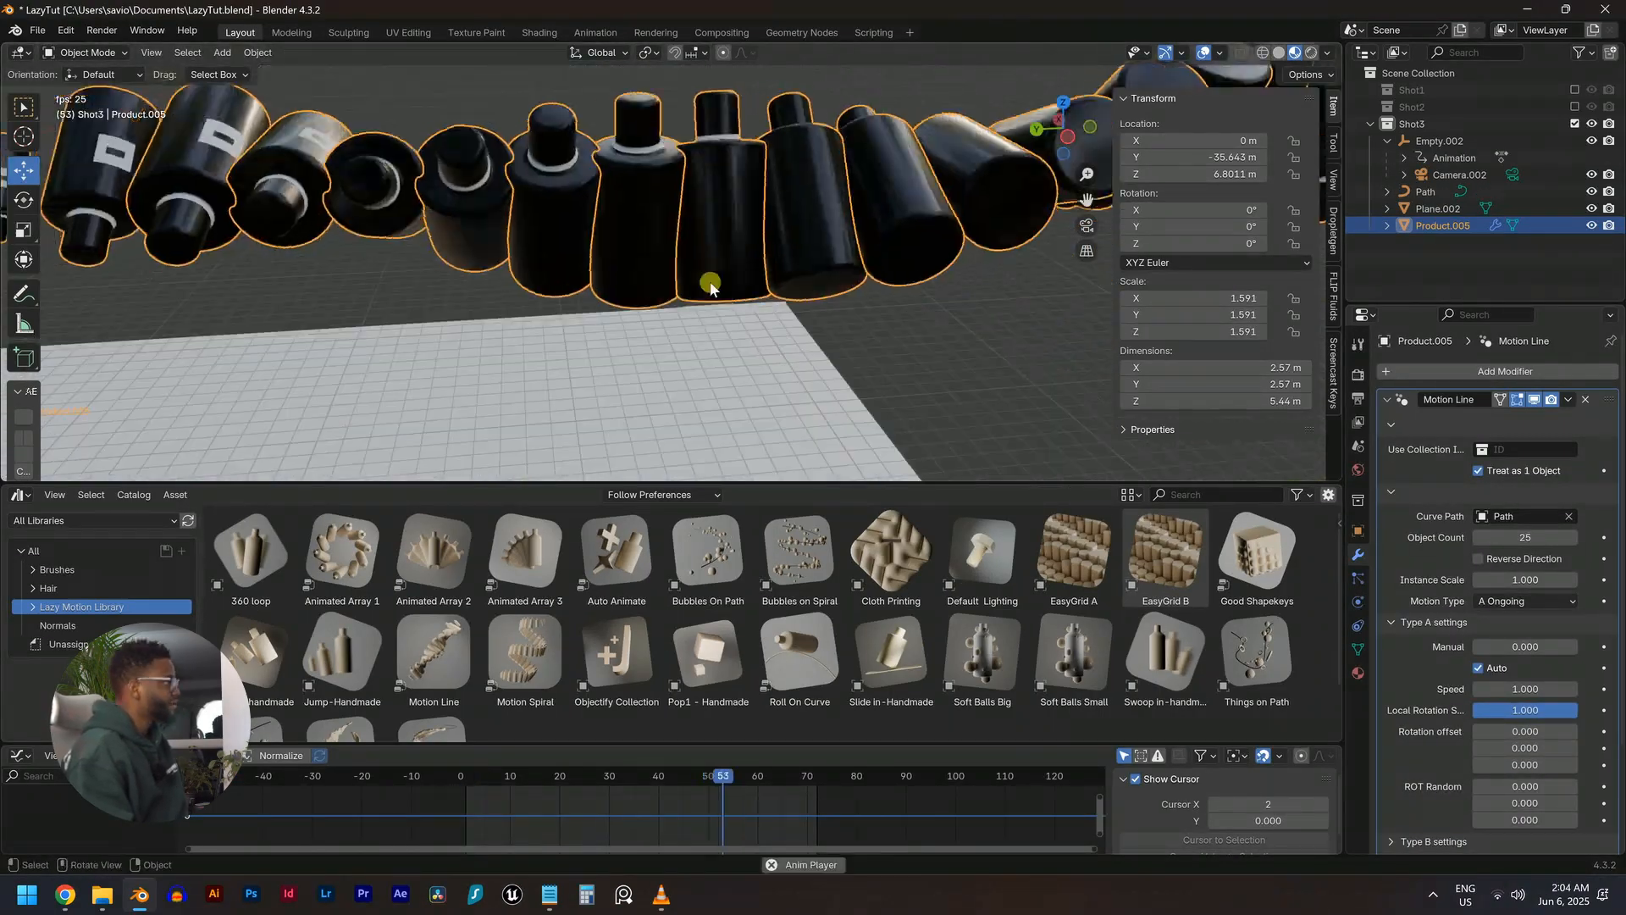
scroll(712, 283, down, 6)
middle_drag(711, 283, 624, 280)
scroll(535, 292, up, 4)
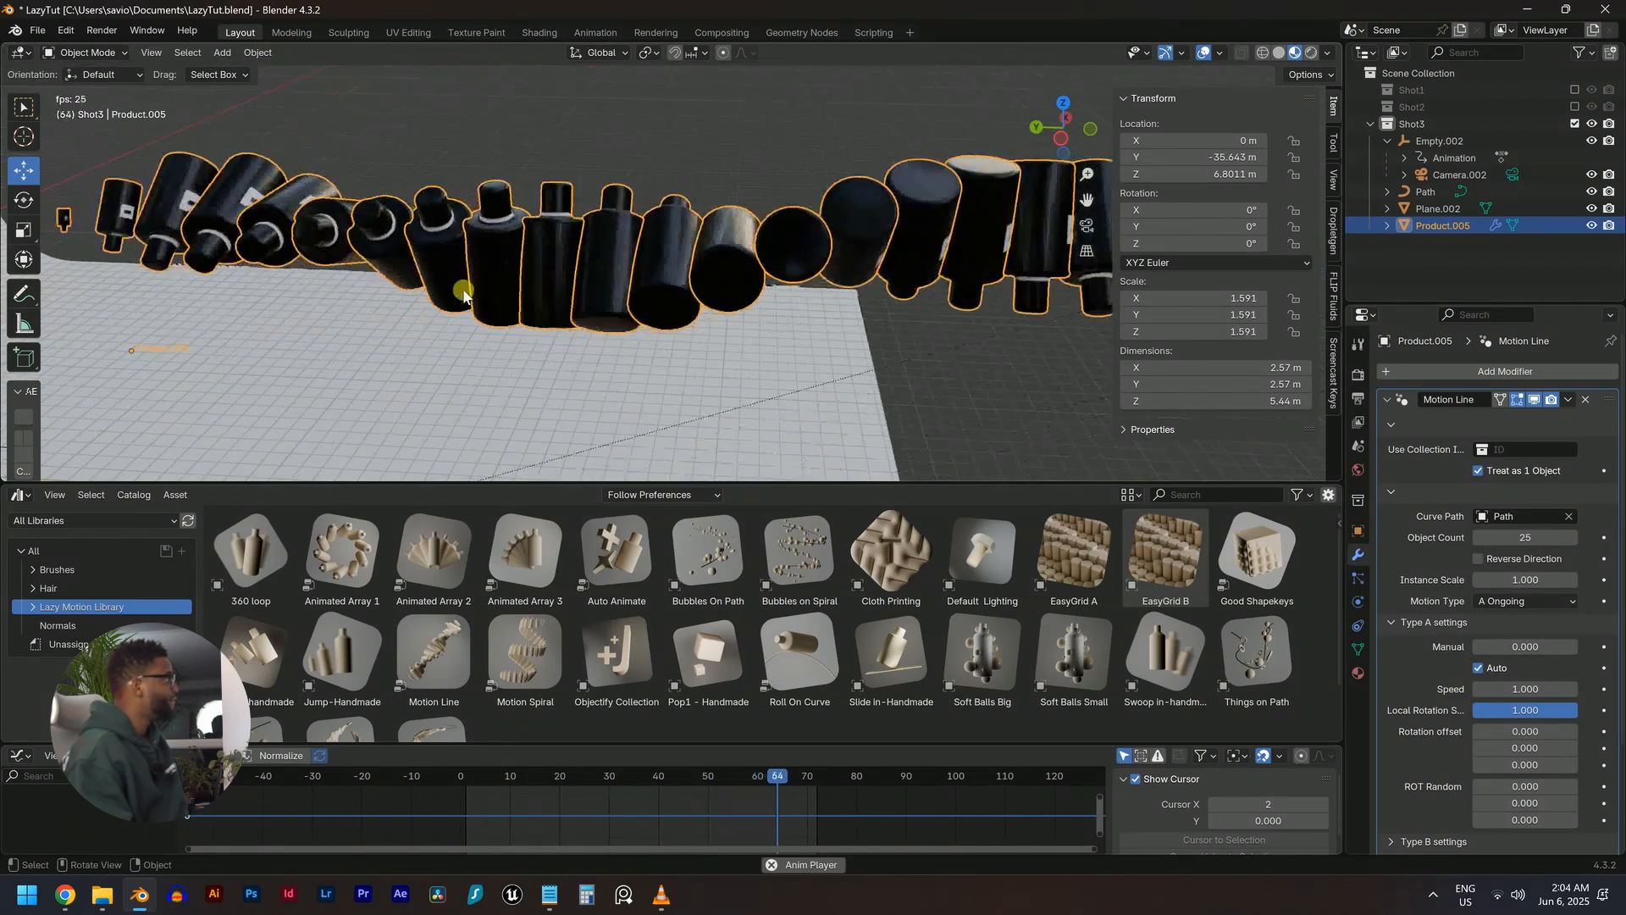
middle_drag(460, 290, 552, 244)
key(space)
scroll(540, 256, up, 3)
scroll(542, 253, up, 2)
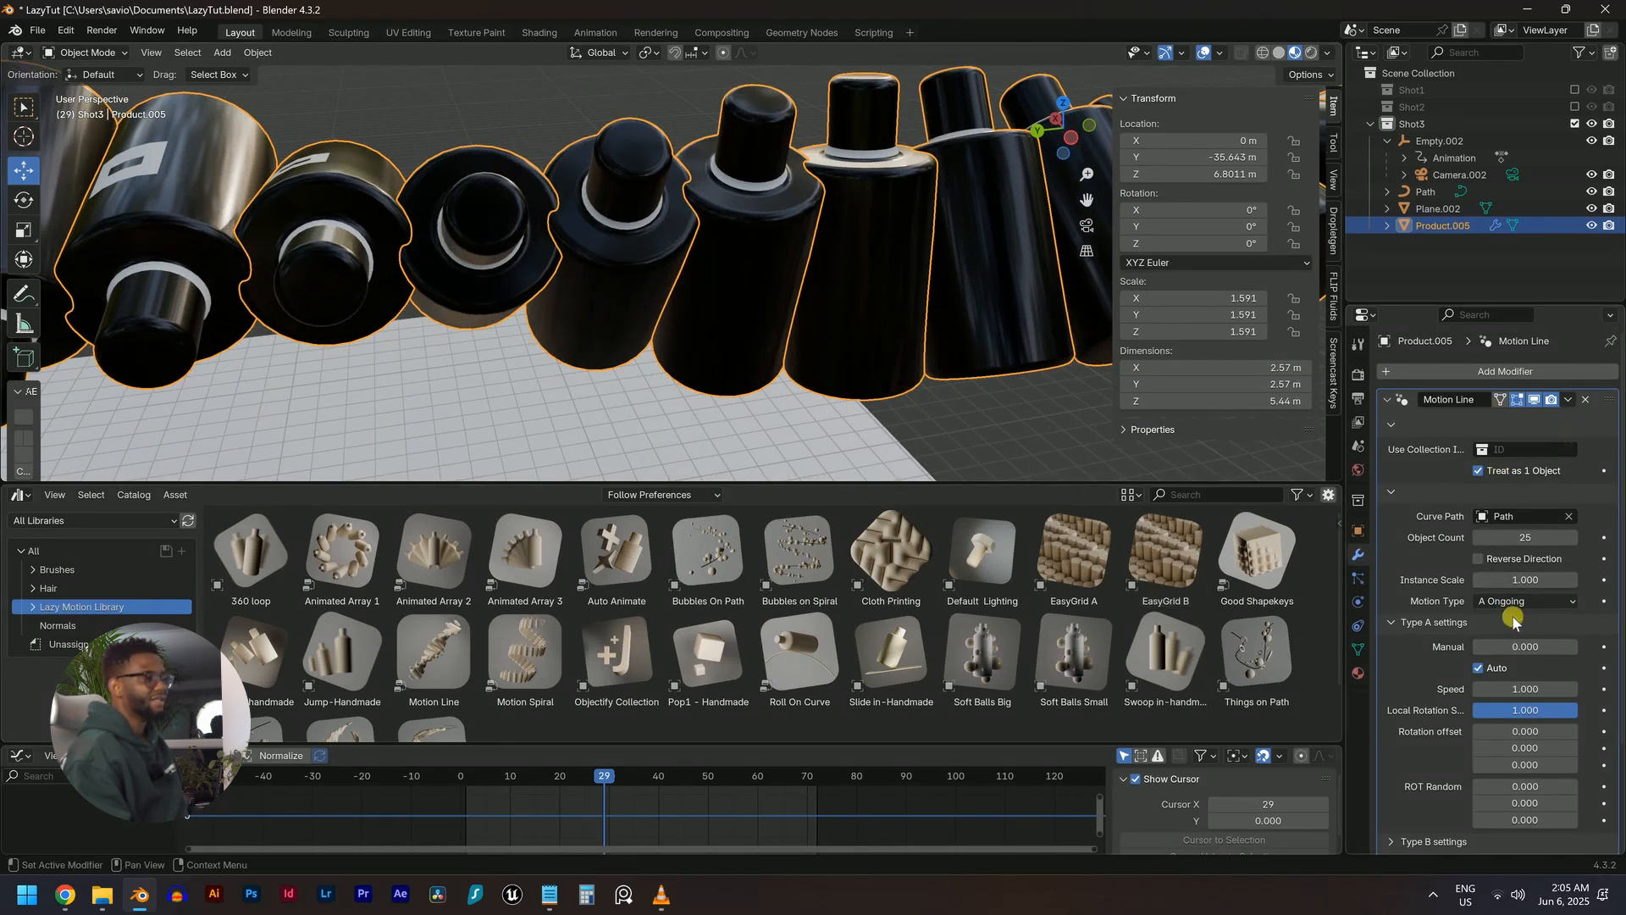
Set the Motion Line modifier's Instance Scale to 0.853 and preview the animation
scroll(1451, 539, down, 1)
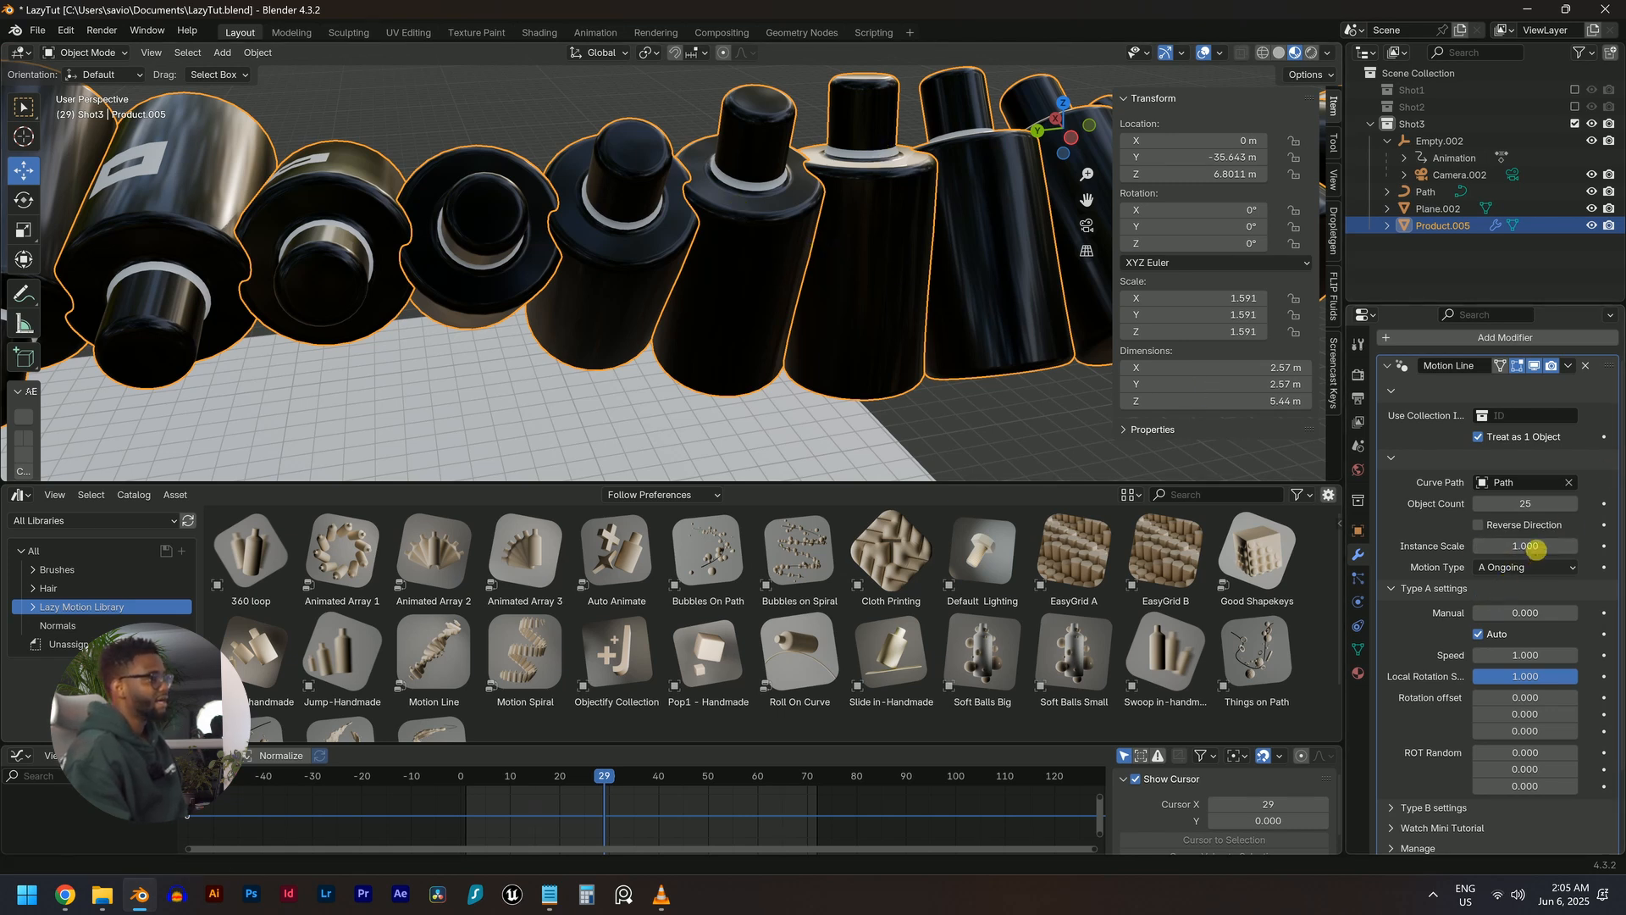
drag(1524, 545, 1418, 546)
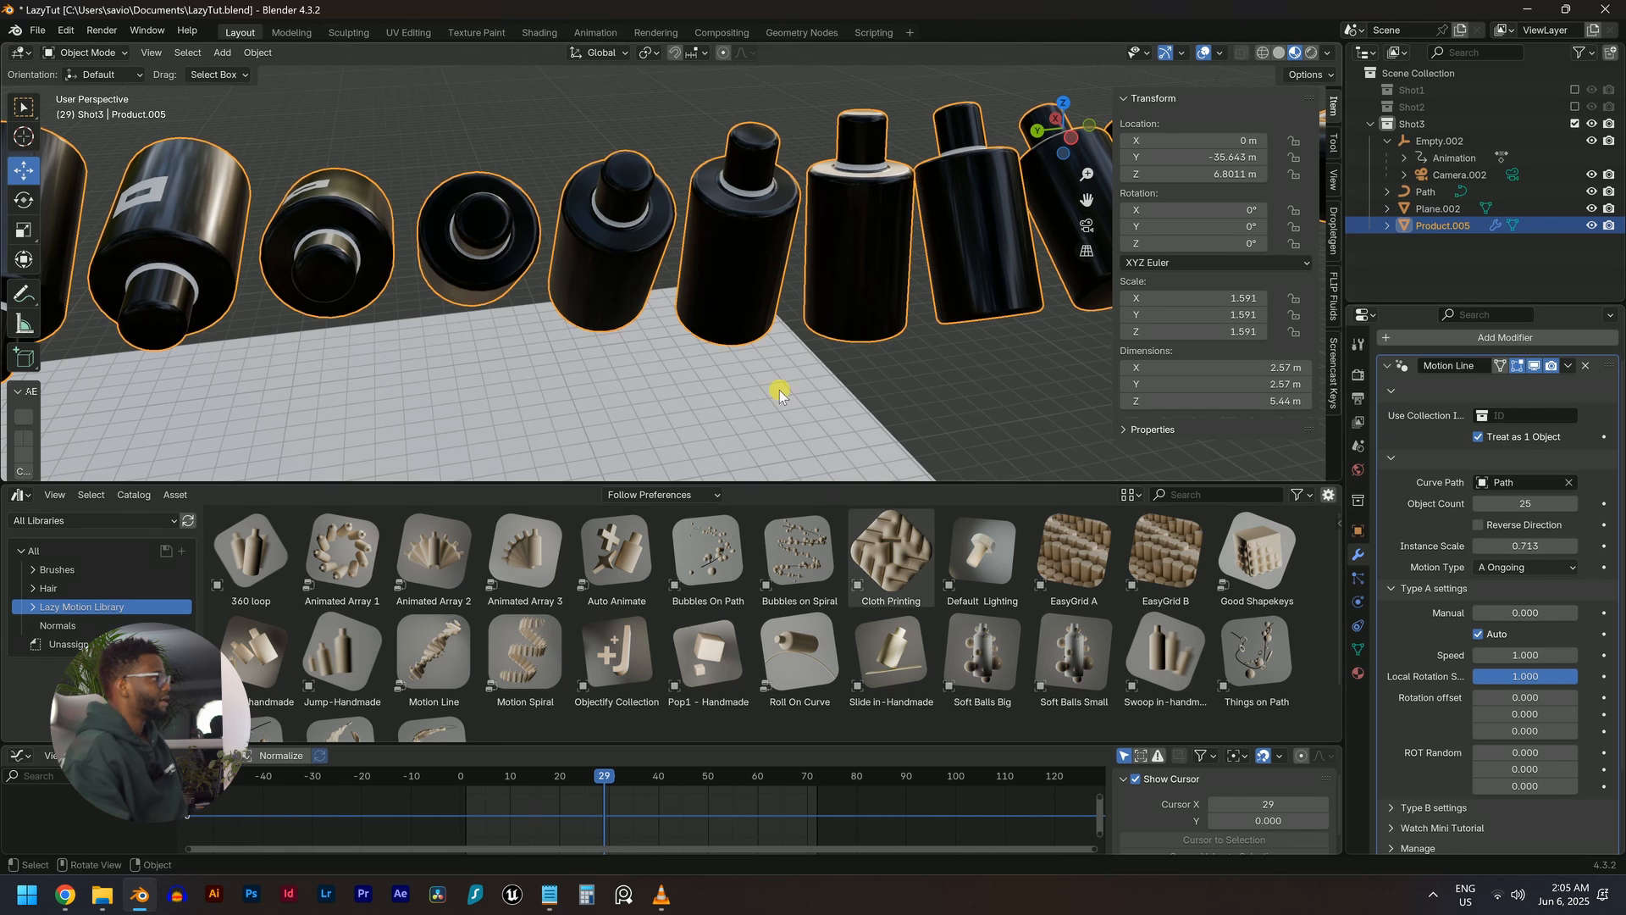
mouse_move(701, 336)
middle_down()
mouse_move(664, 322)
mouse_move(709, 350)
middle_up()
drag(1524, 545, 1588, 545)
scroll(1038, 419, down, 8)
middle_drag(827, 353, 803, 339)
key(space)
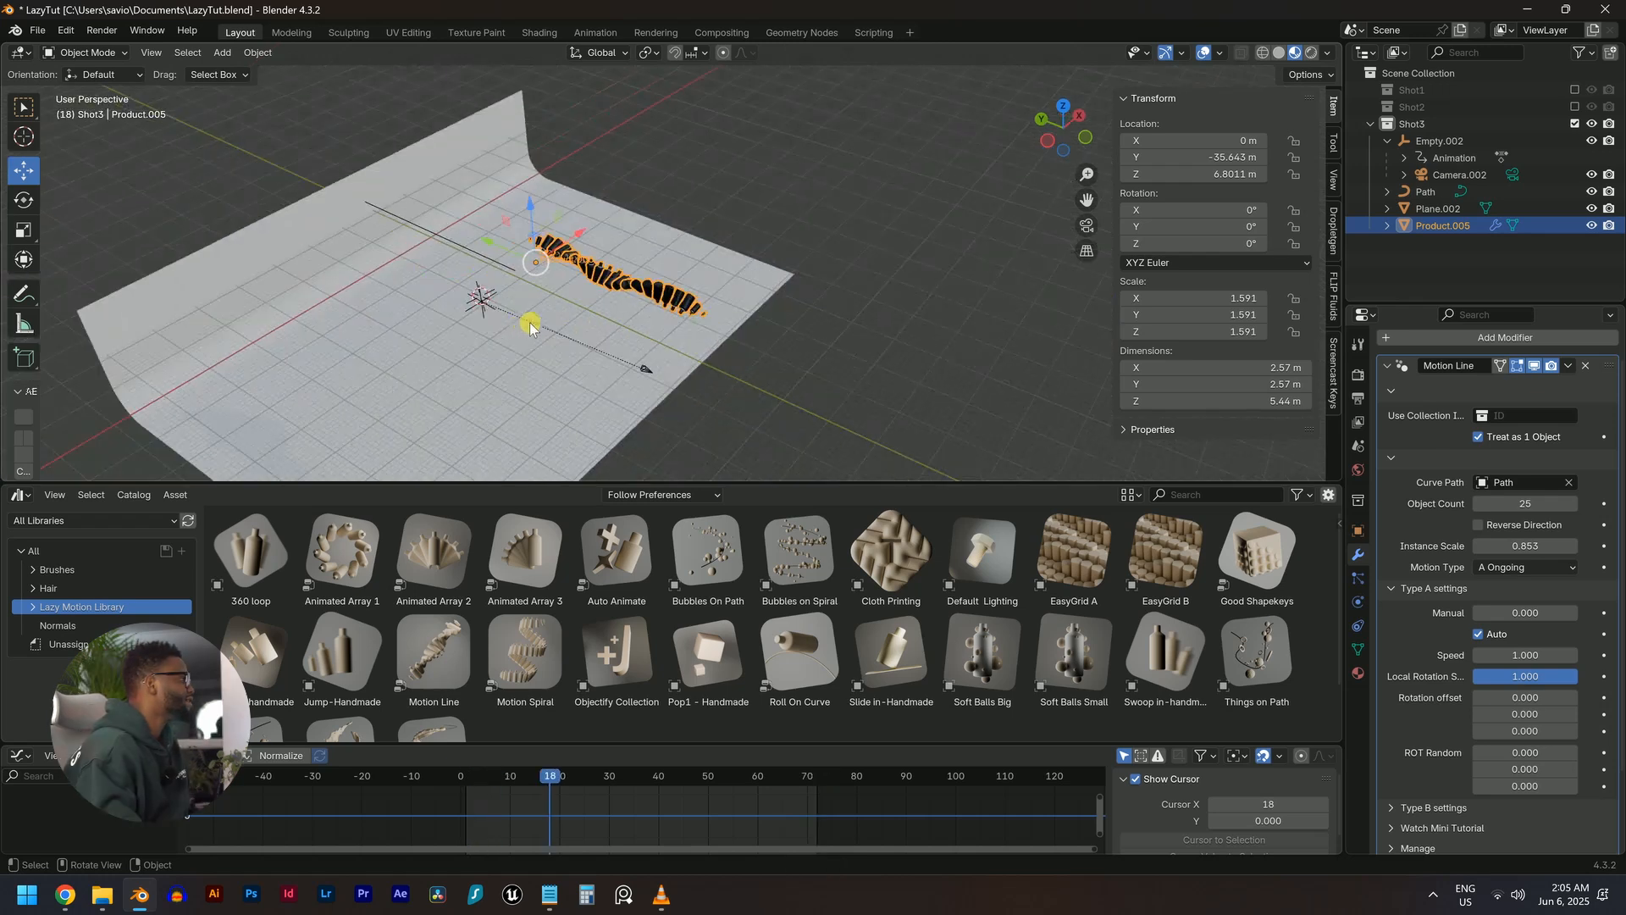
Detach Camera.002 from its parent empty using Clear Parent
click(647, 368)
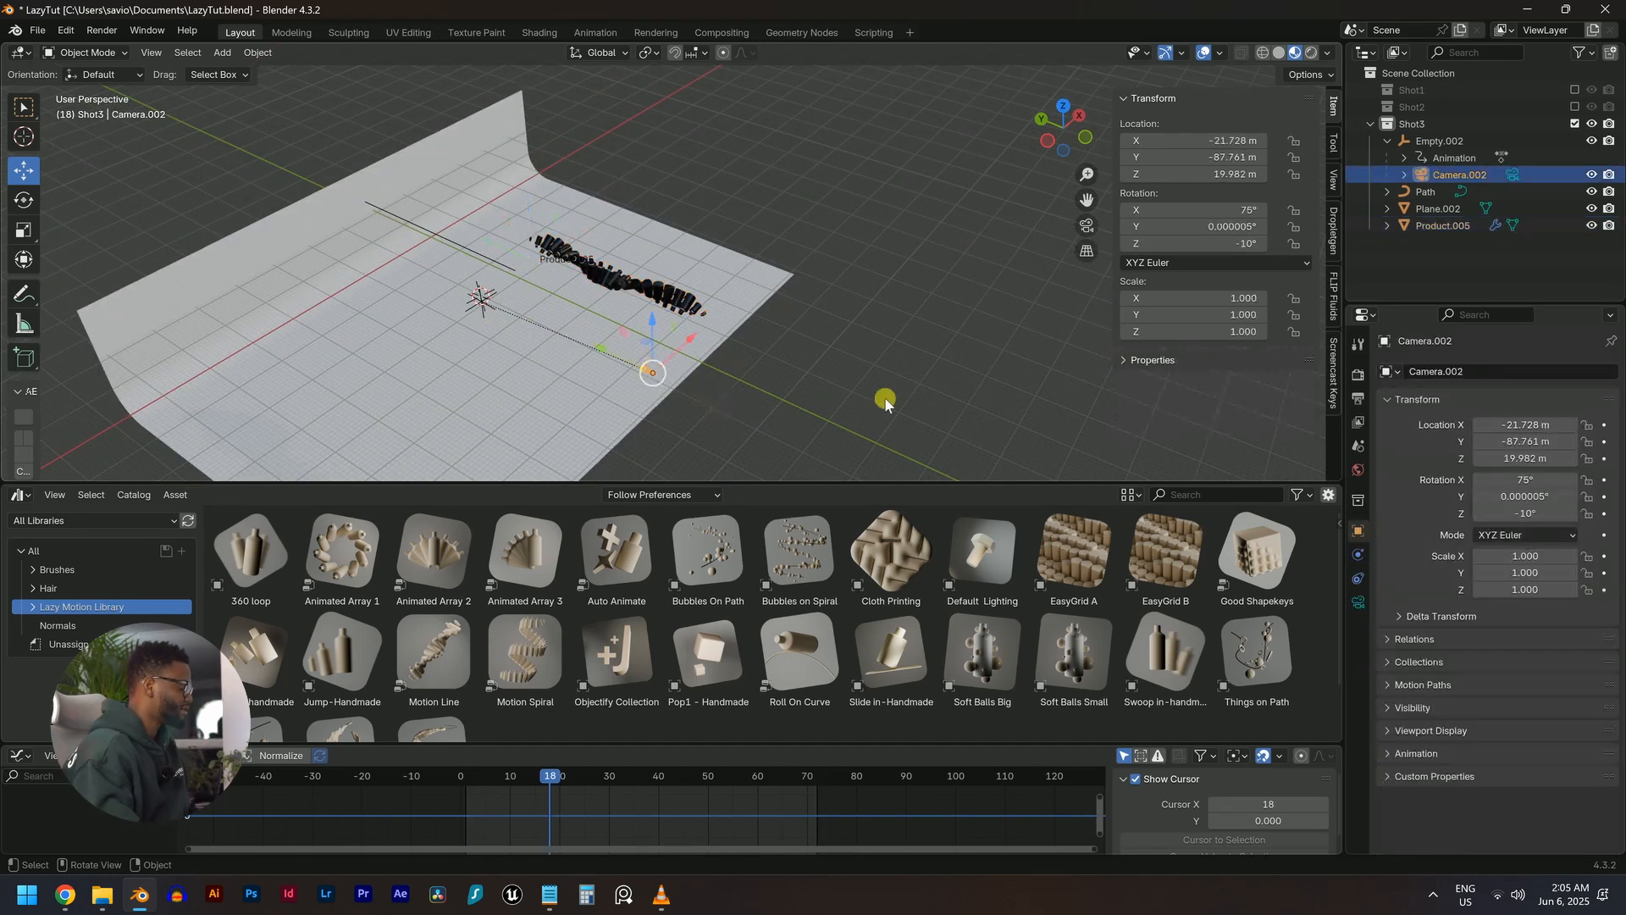
key(alt+p)
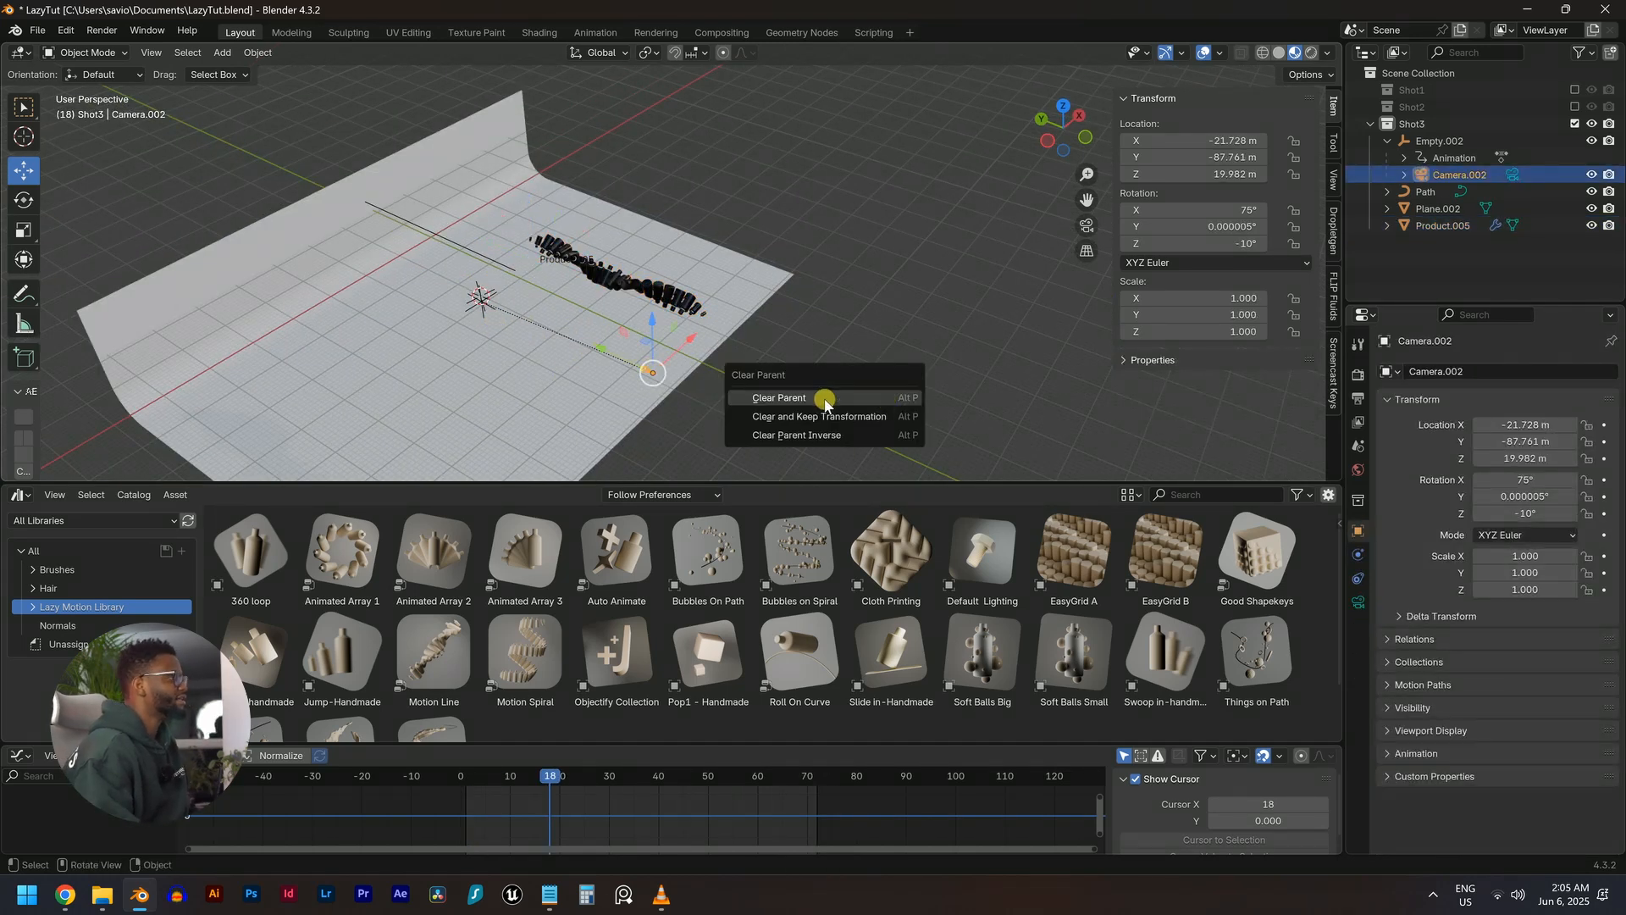
click(843, 399)
Delete Empty.002, the animated empty that previously controlled the camera
middle_drag(586, 246, 599, 461)
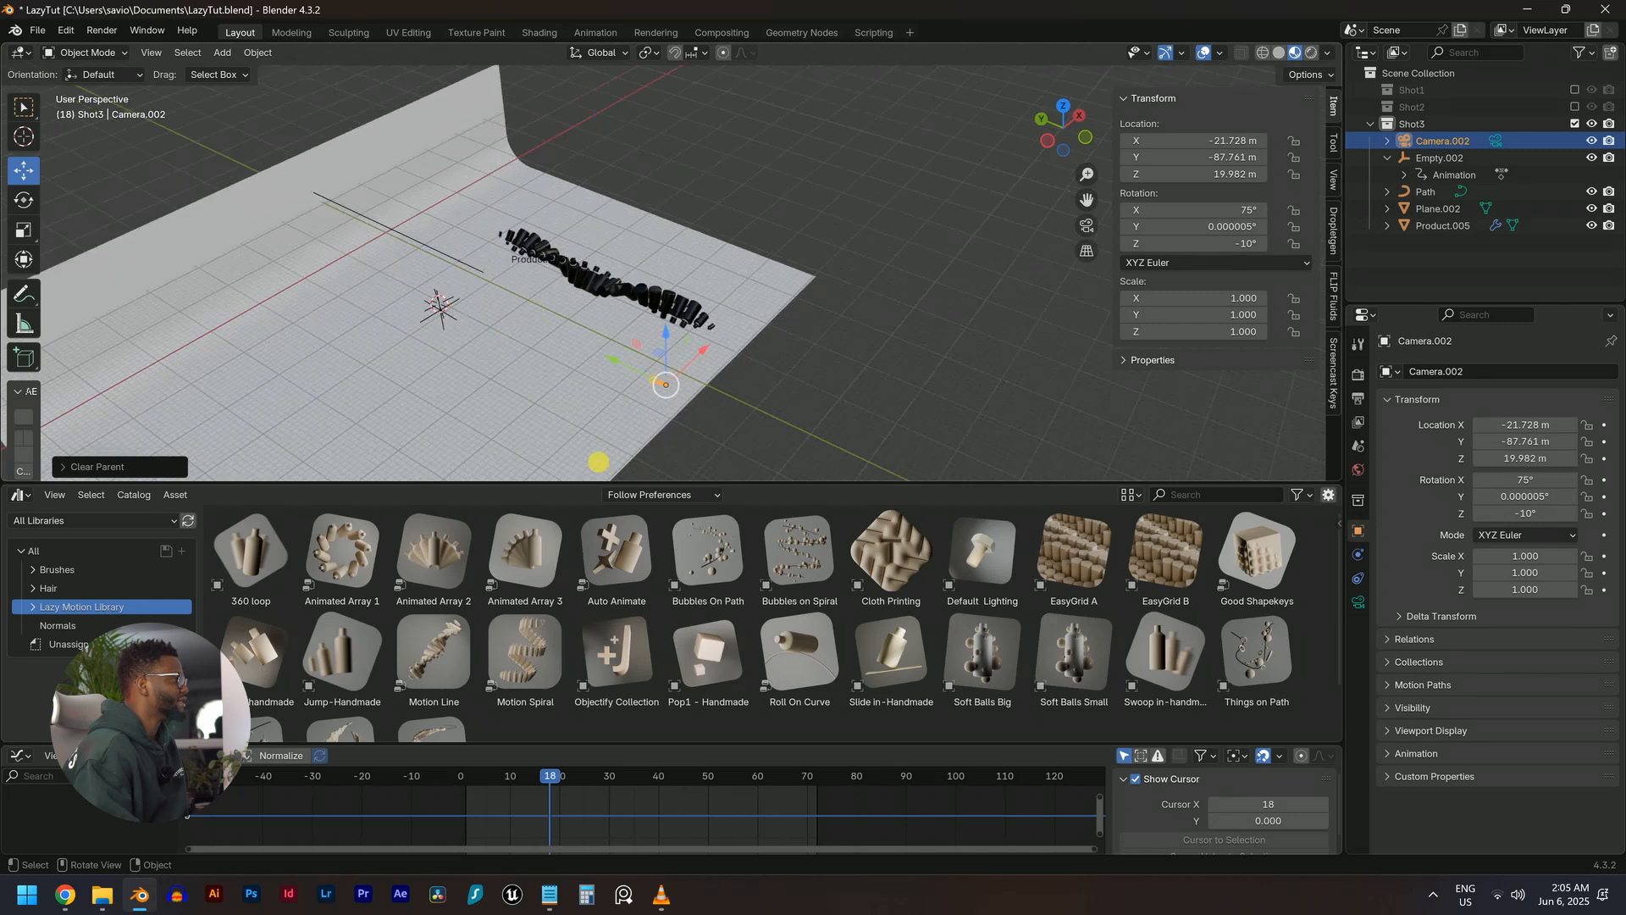
middle_drag(520, 351, 493, 324)
click(483, 306)
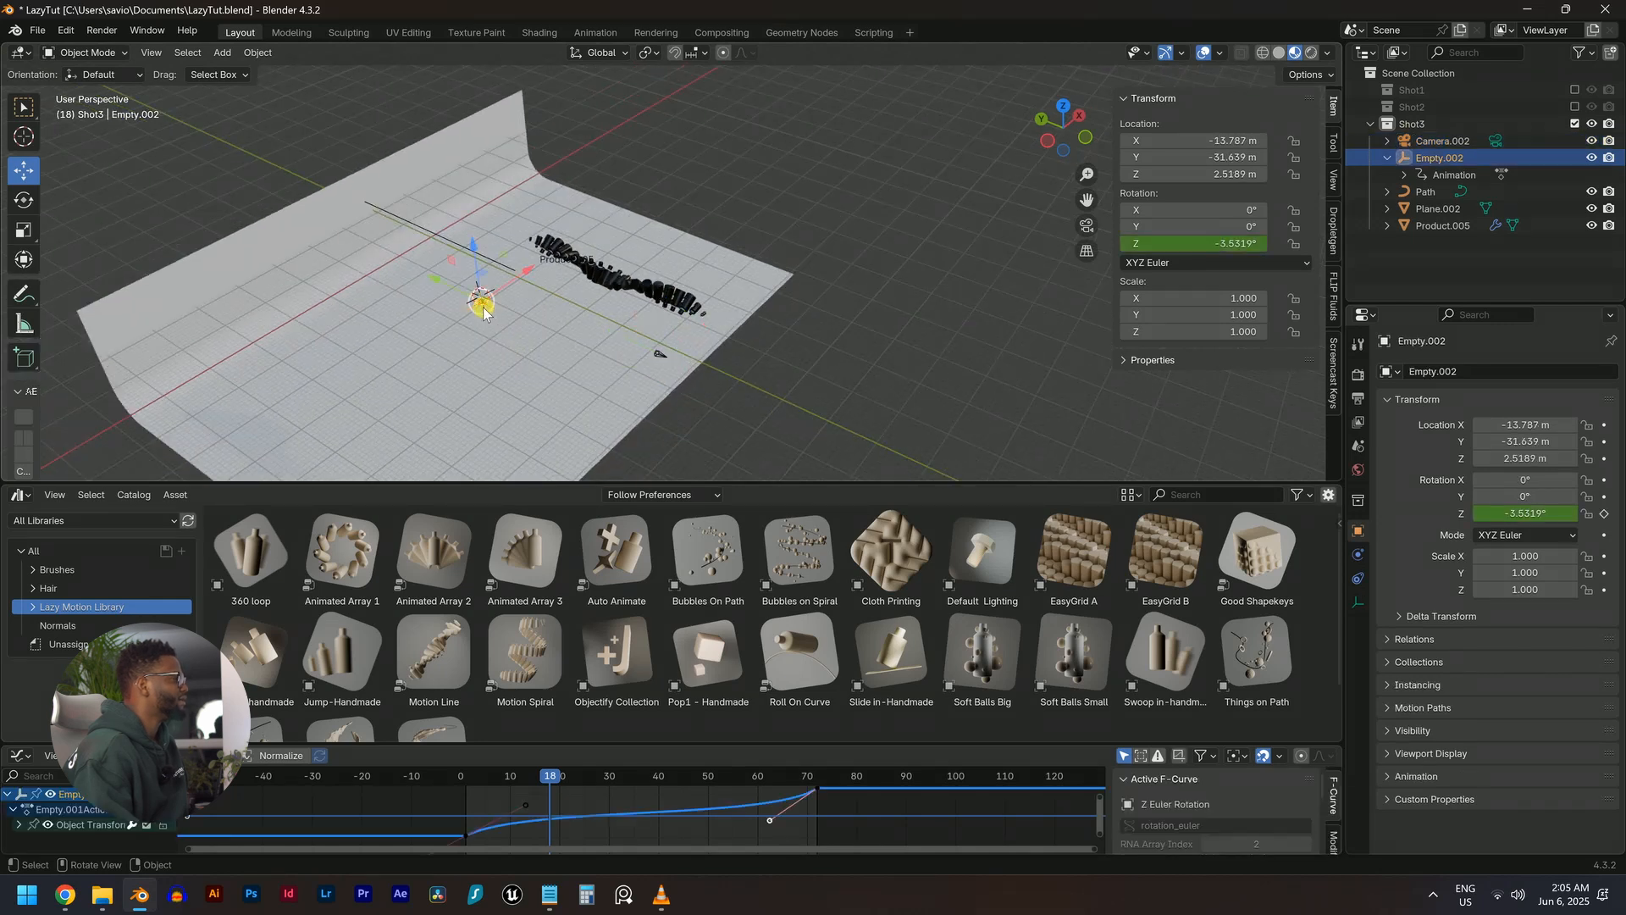
key(KP_Decimal)
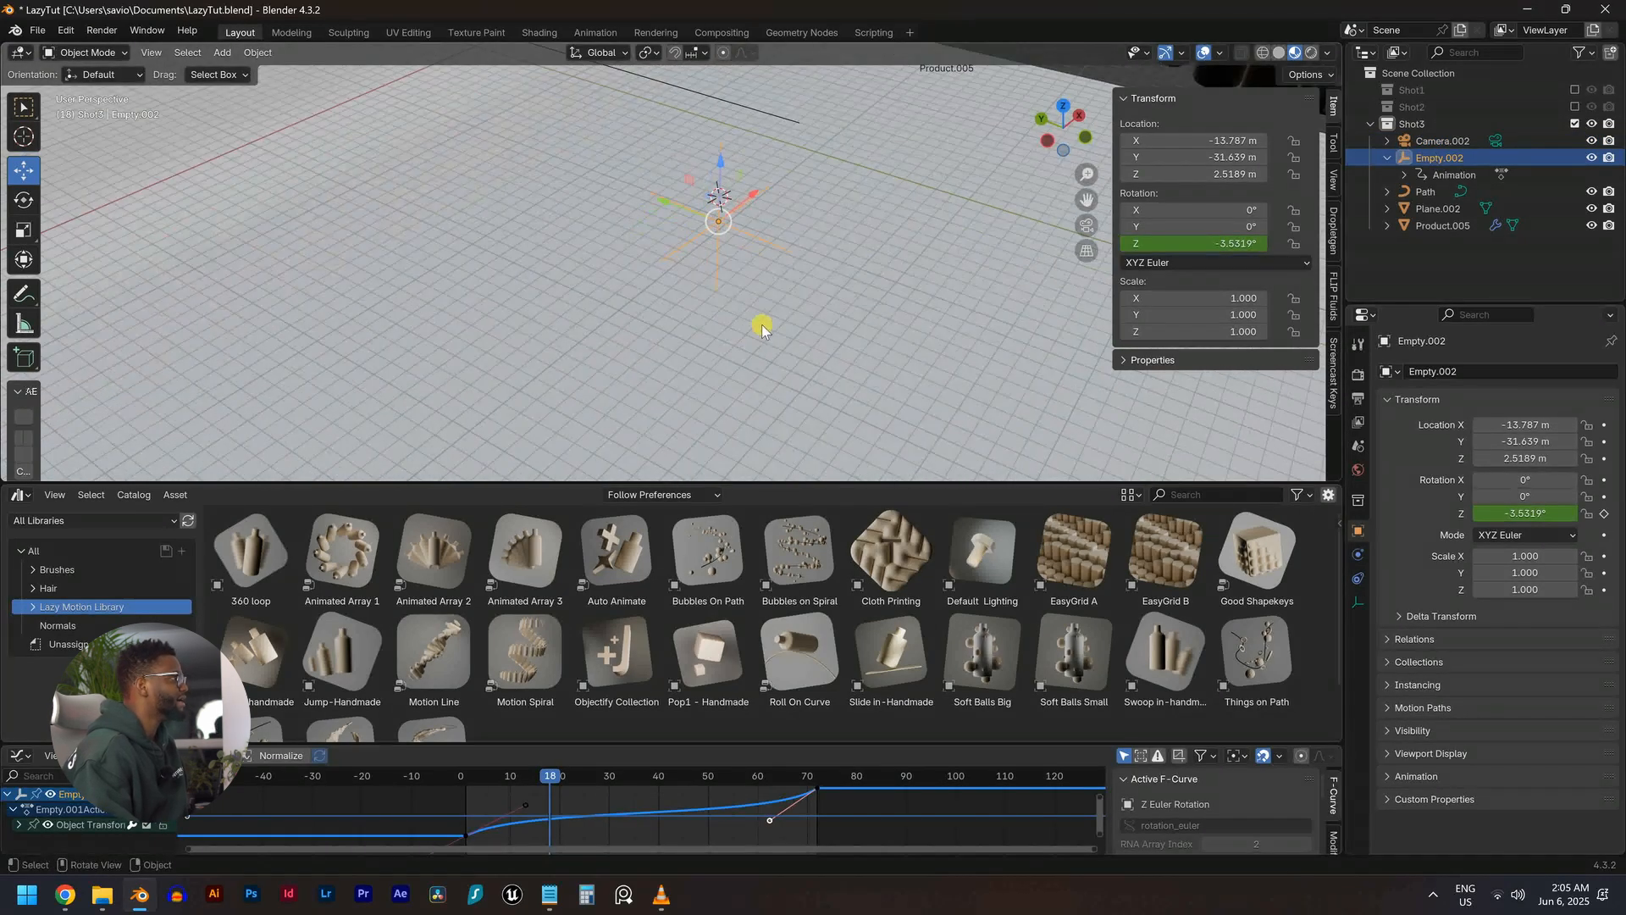
key(Delete)
scroll(796, 279, down, 5)
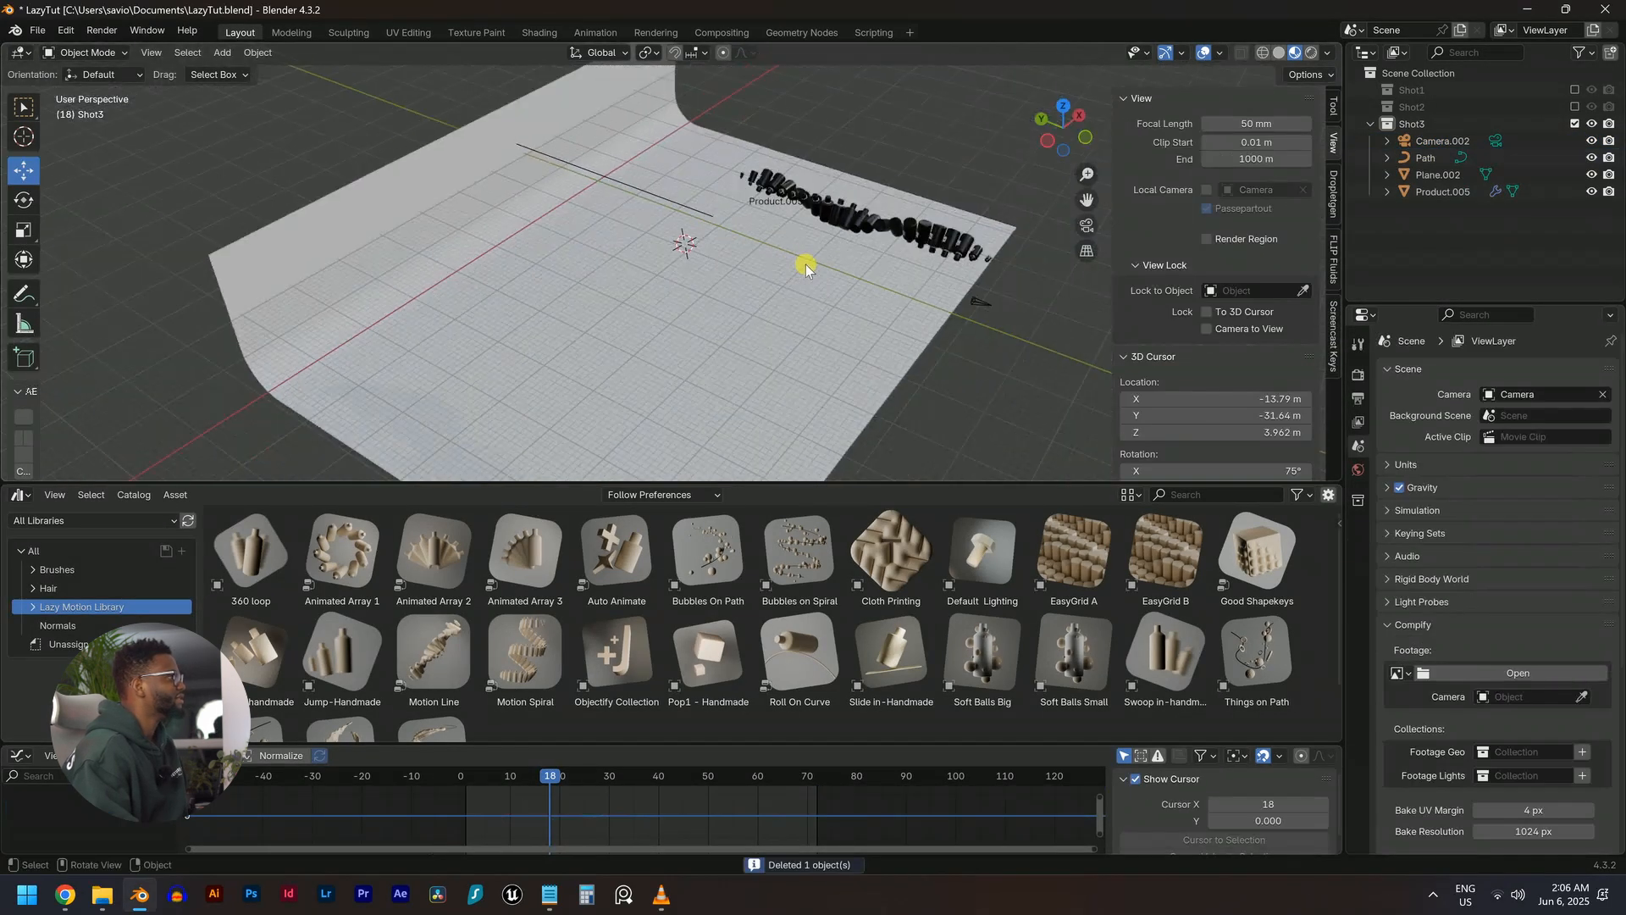
Rotate the bottle line (Product.005) 90° in top view and move it over the backdrop to about X 18 m, Y -23.2 m
click(842, 219)
click(844, 240)
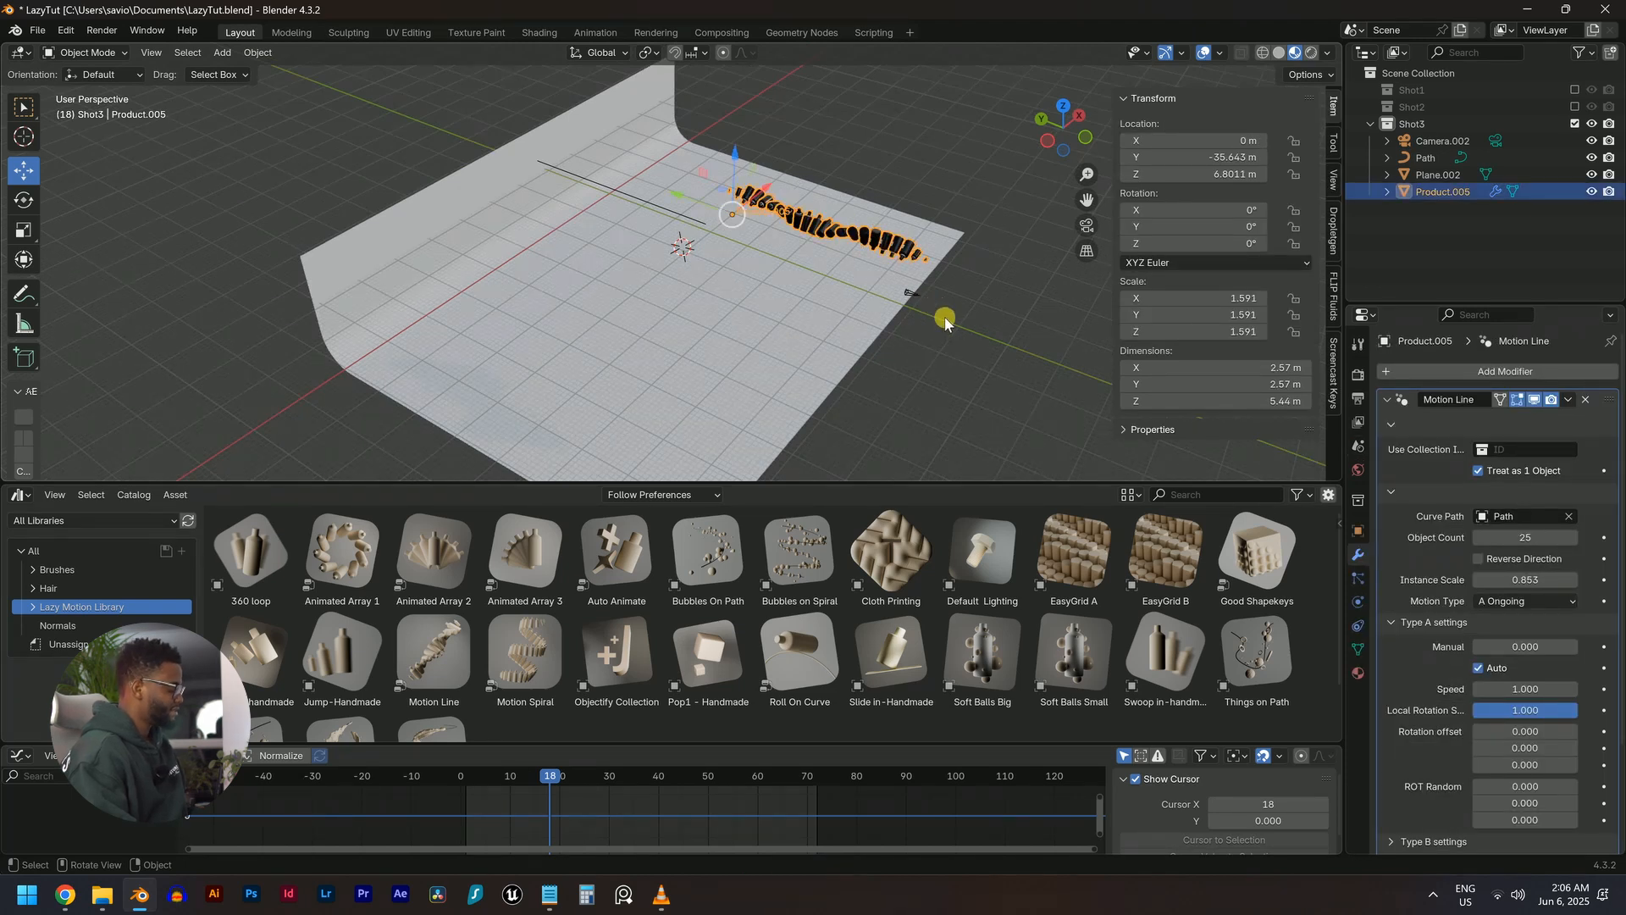
key(KP_7)
text(r)
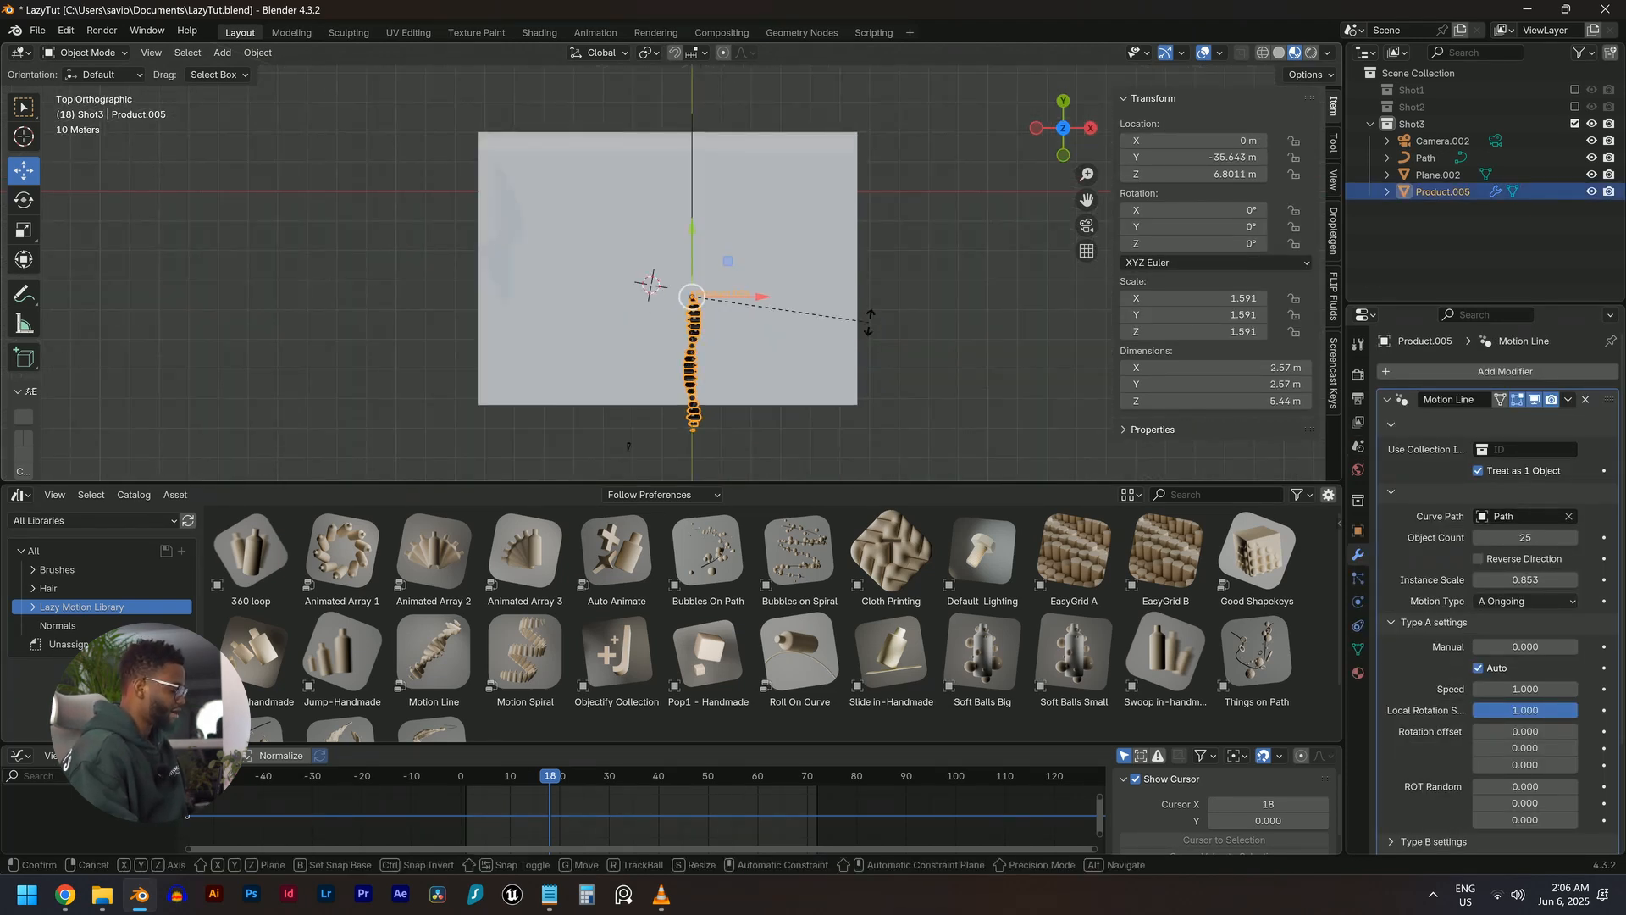
text(90)
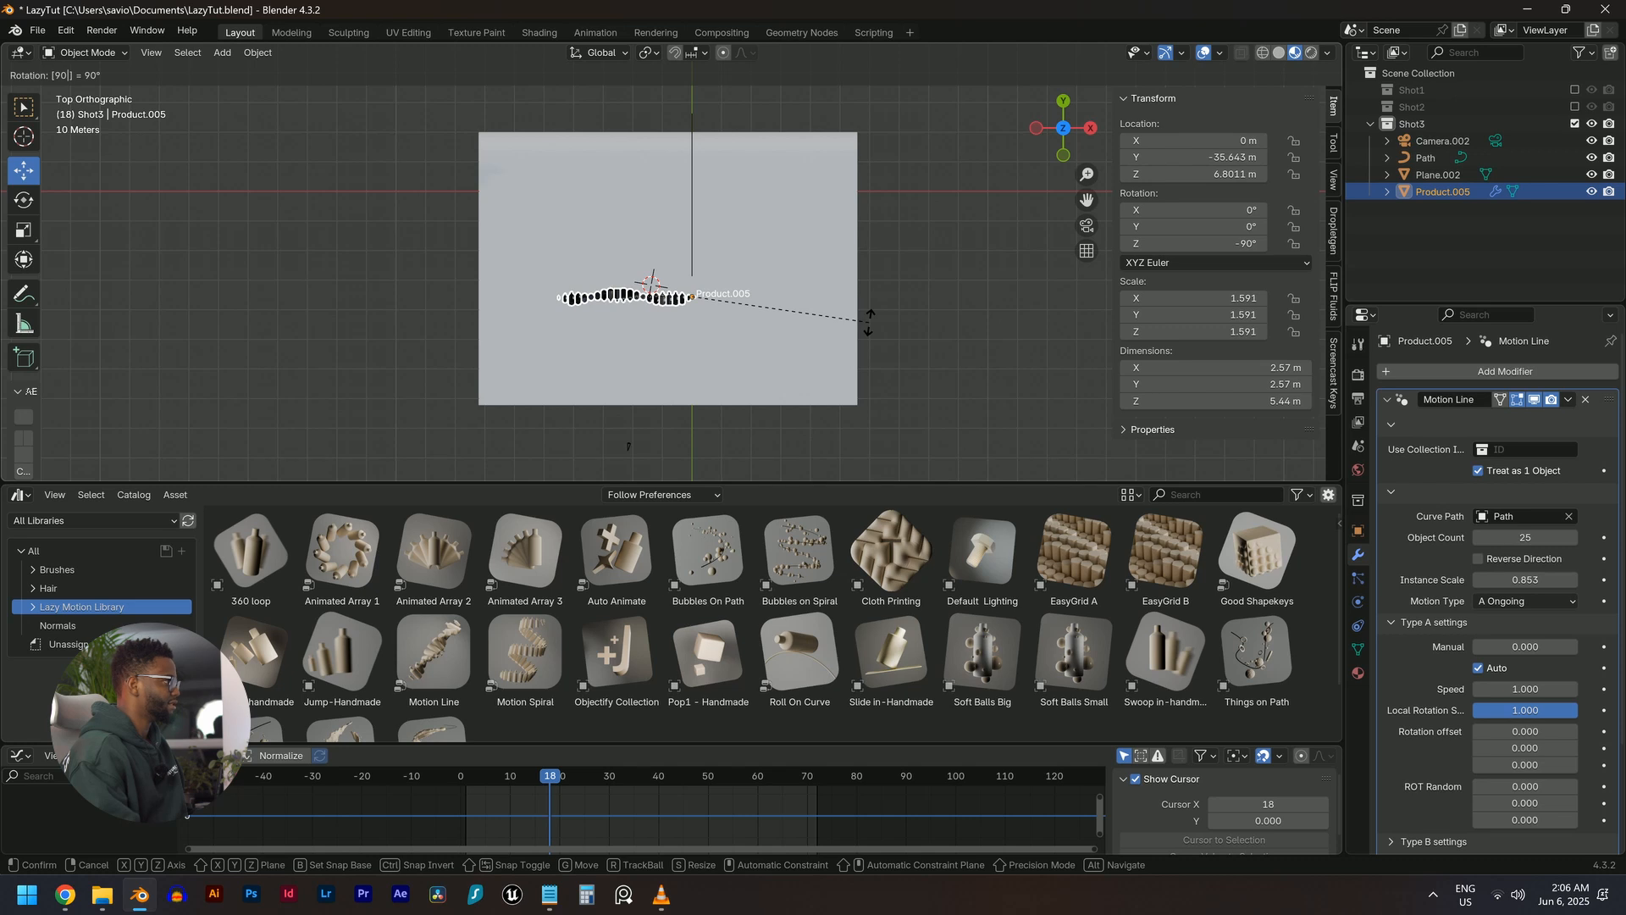
click(868, 324)
key(g)
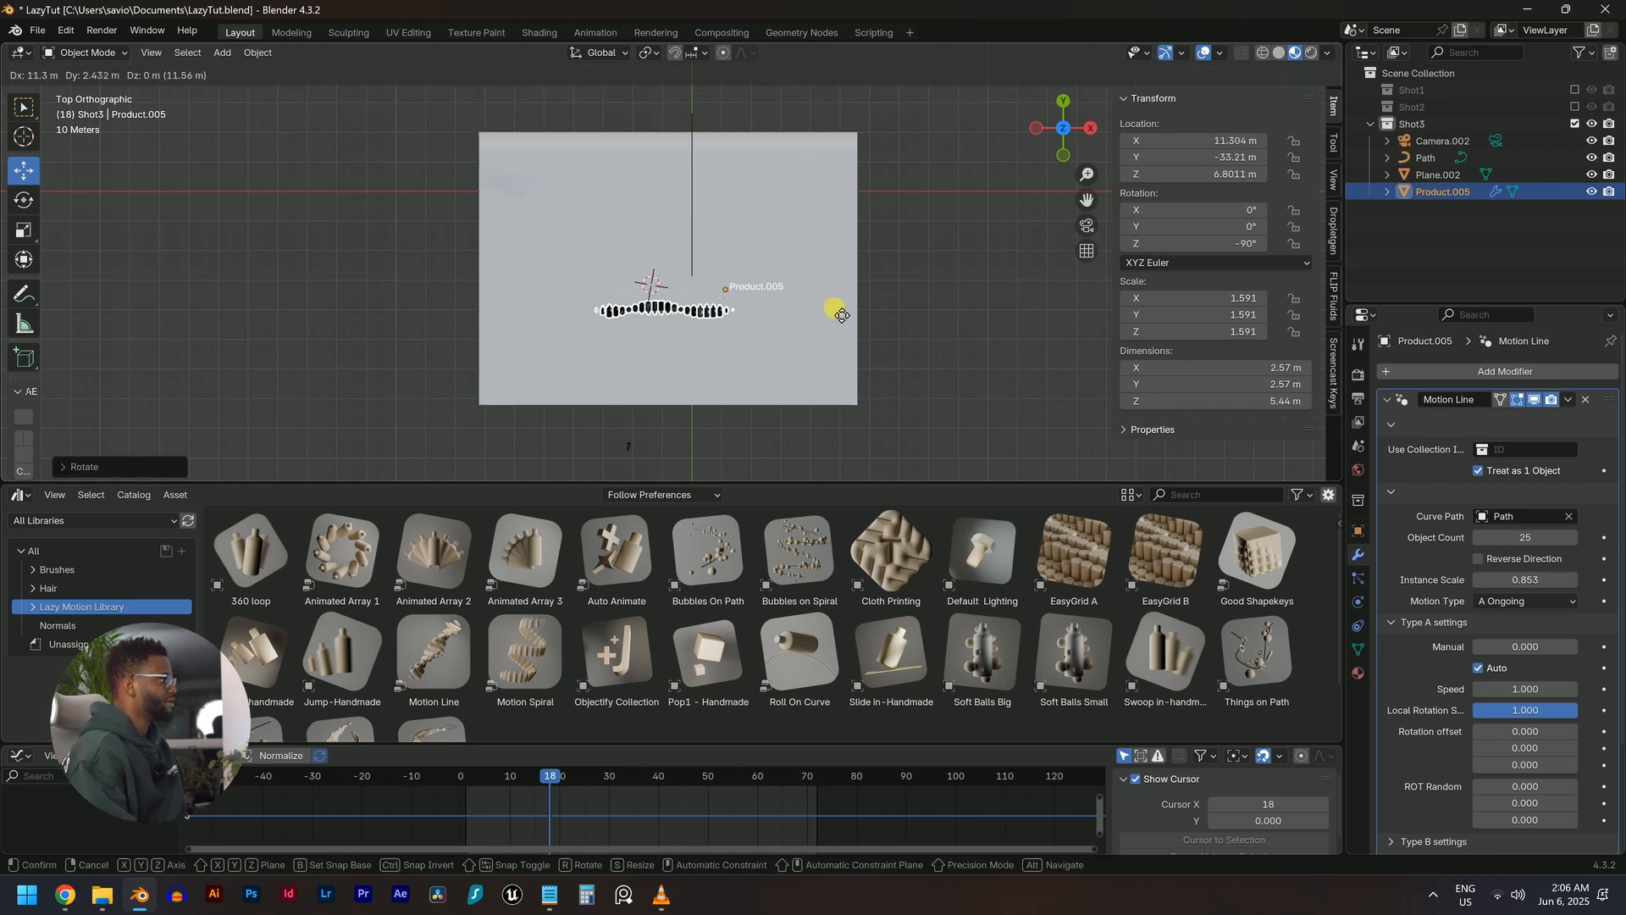
scroll(845, 280, up, 3)
click(760, 309)
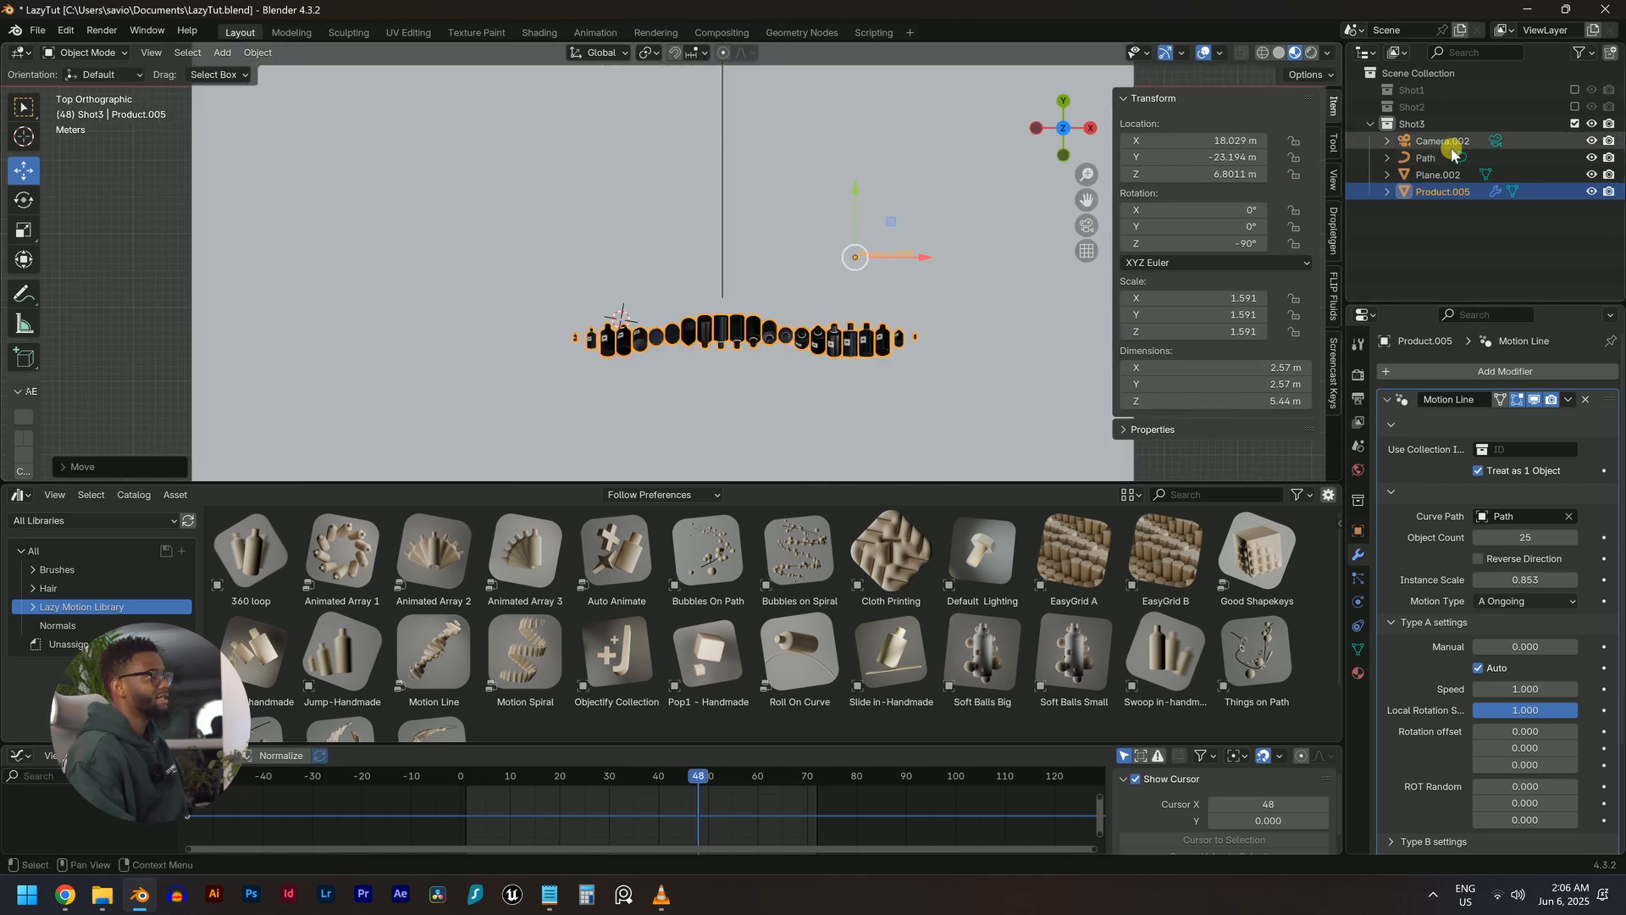
Make Camera.002 the active camera, align it to the top view and move it to about X -0.1 m, Y -33.1 m
click(1495, 142)
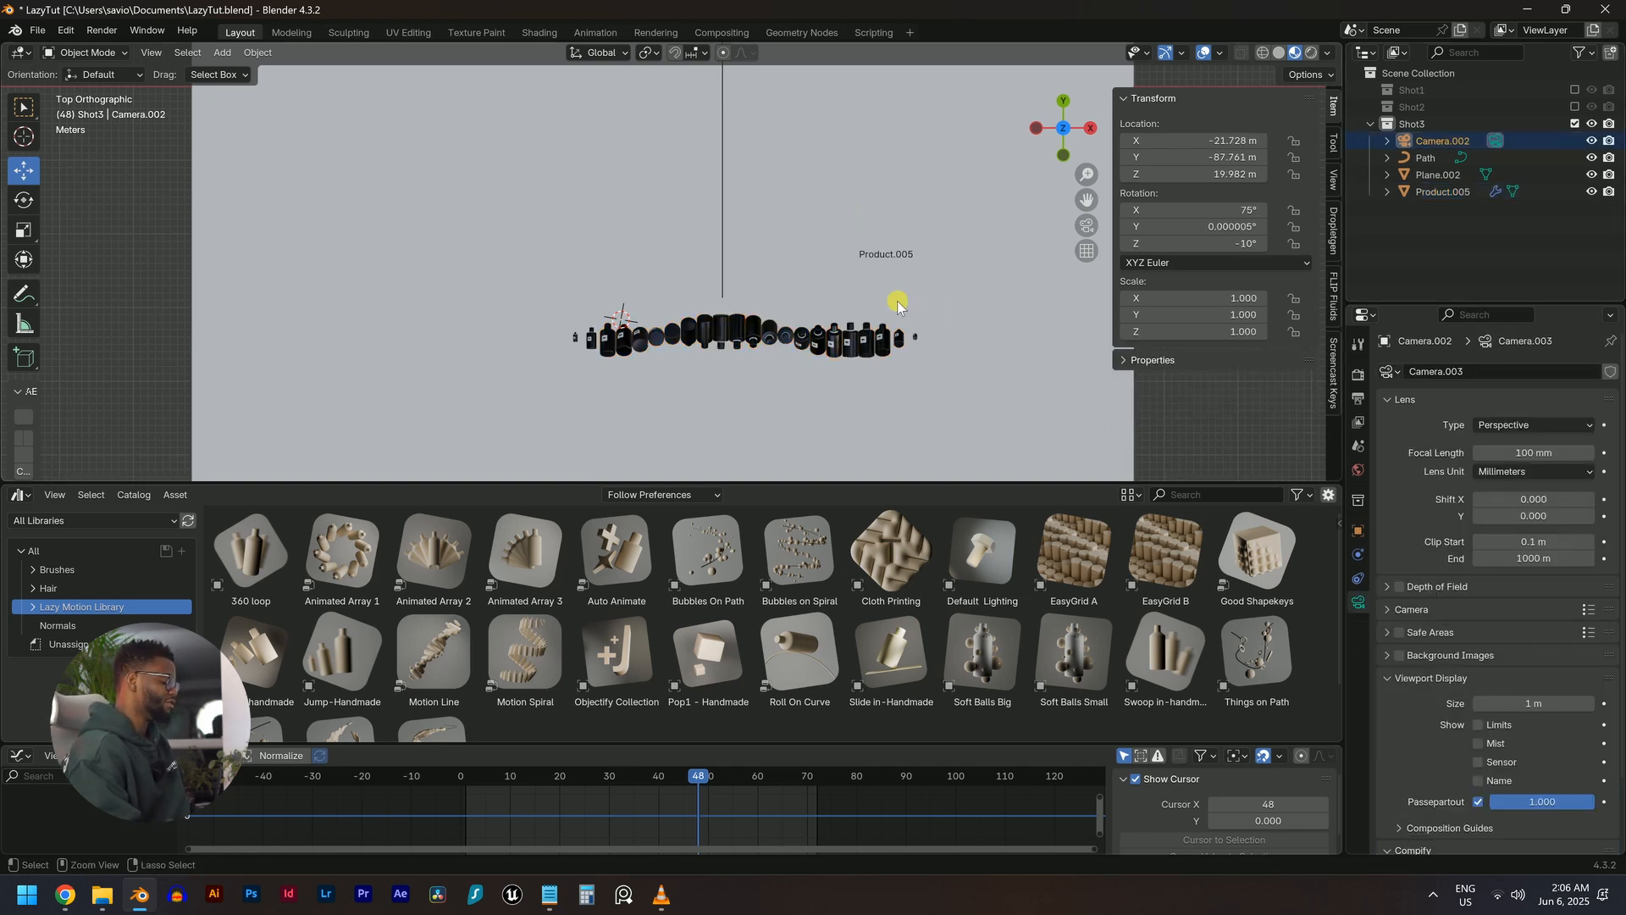
key(ctrl+alt+KP_0)
scroll(897, 302, down, 2)
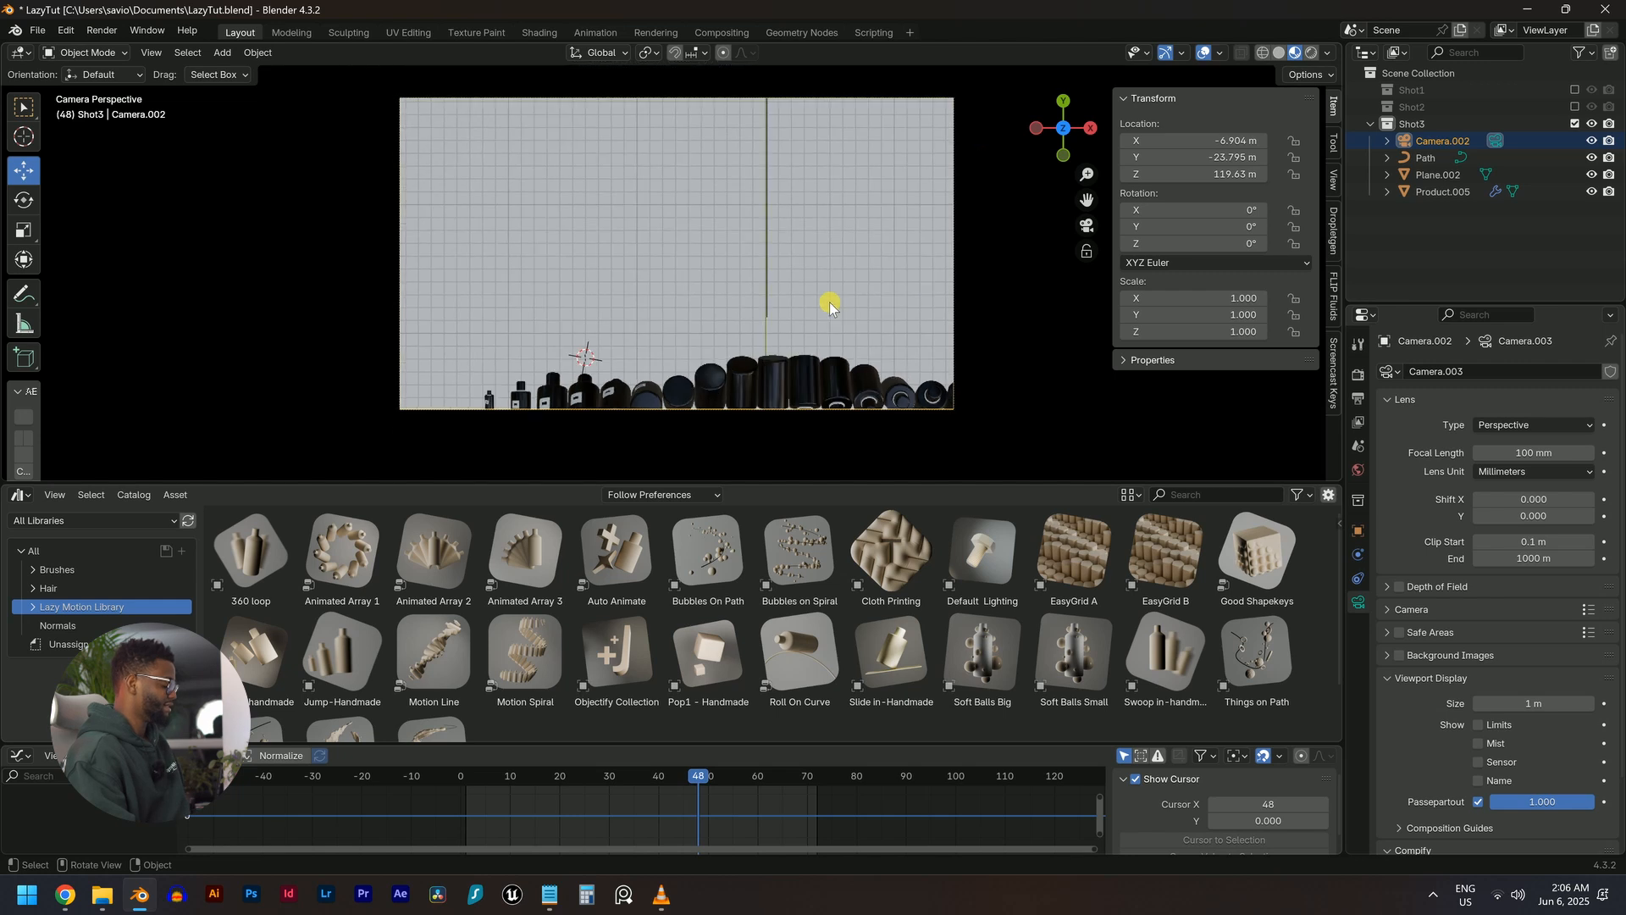
key(g)
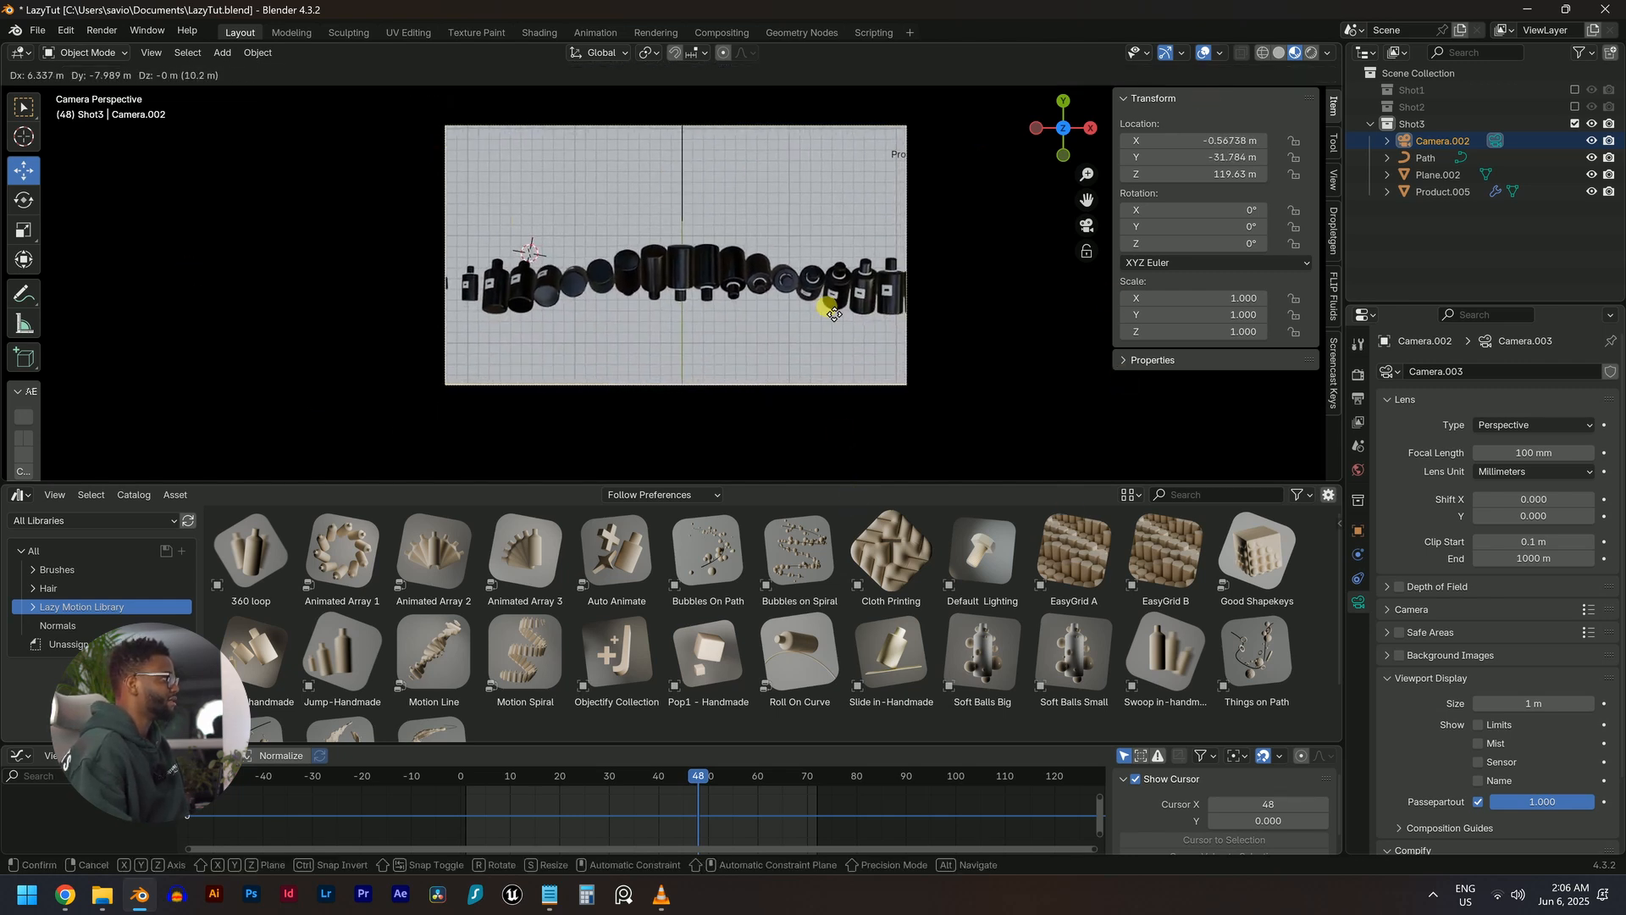
click(908, 61)
key(space)
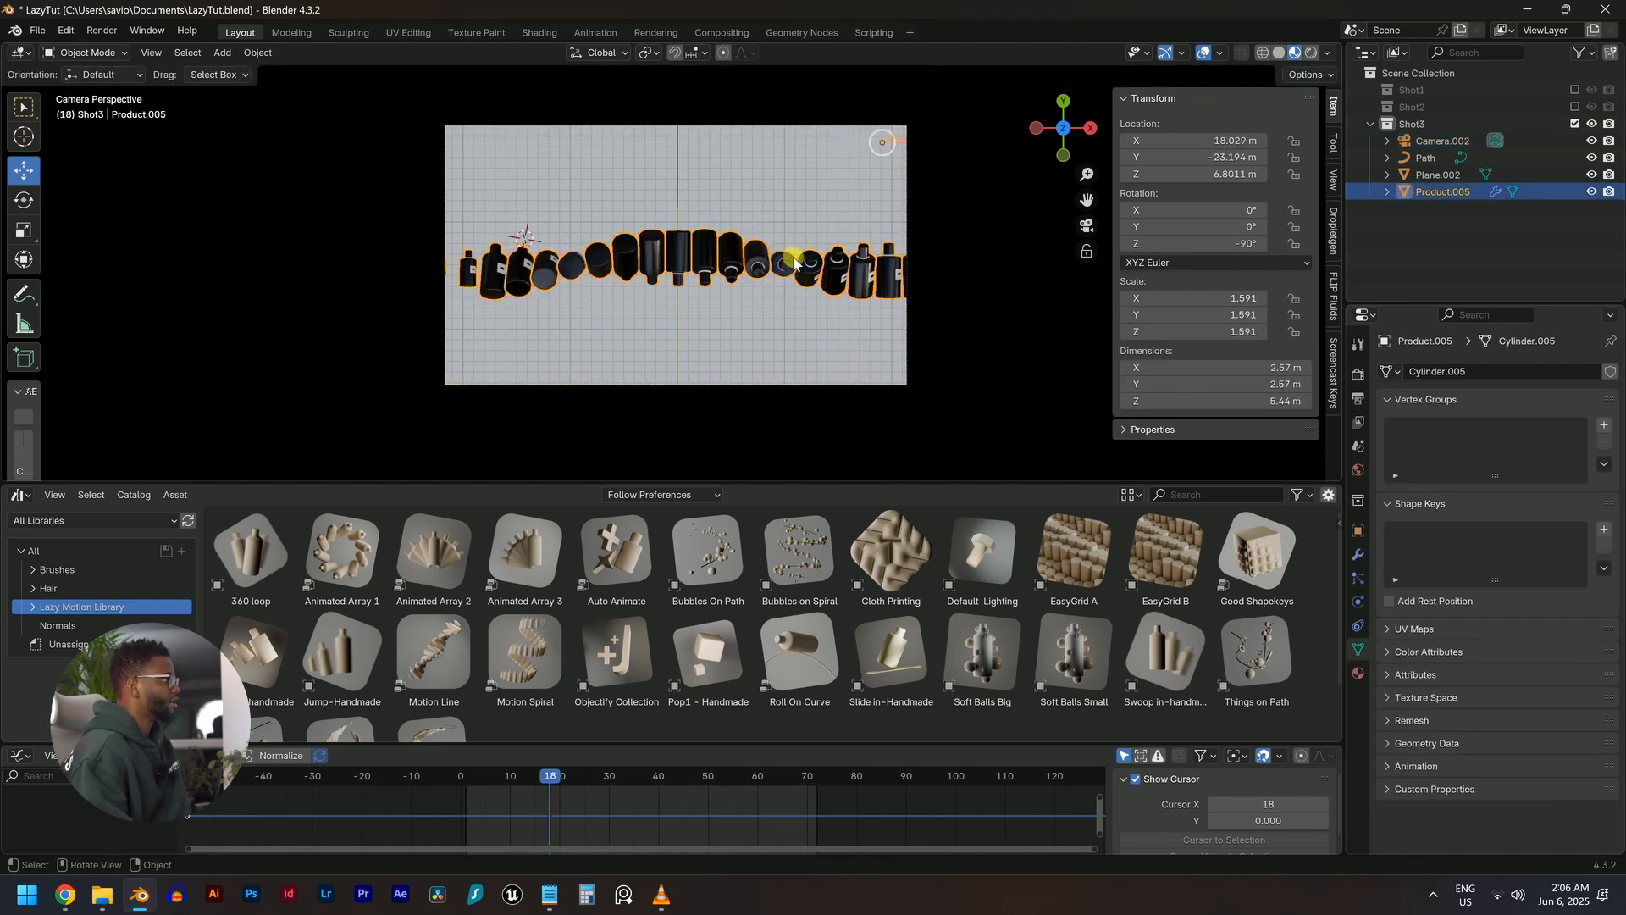
Rotate the bottle line another 180° and move it back into the camera frame at about X -13.6 m, Y -24.3 m
scroll(794, 263, up, 2)
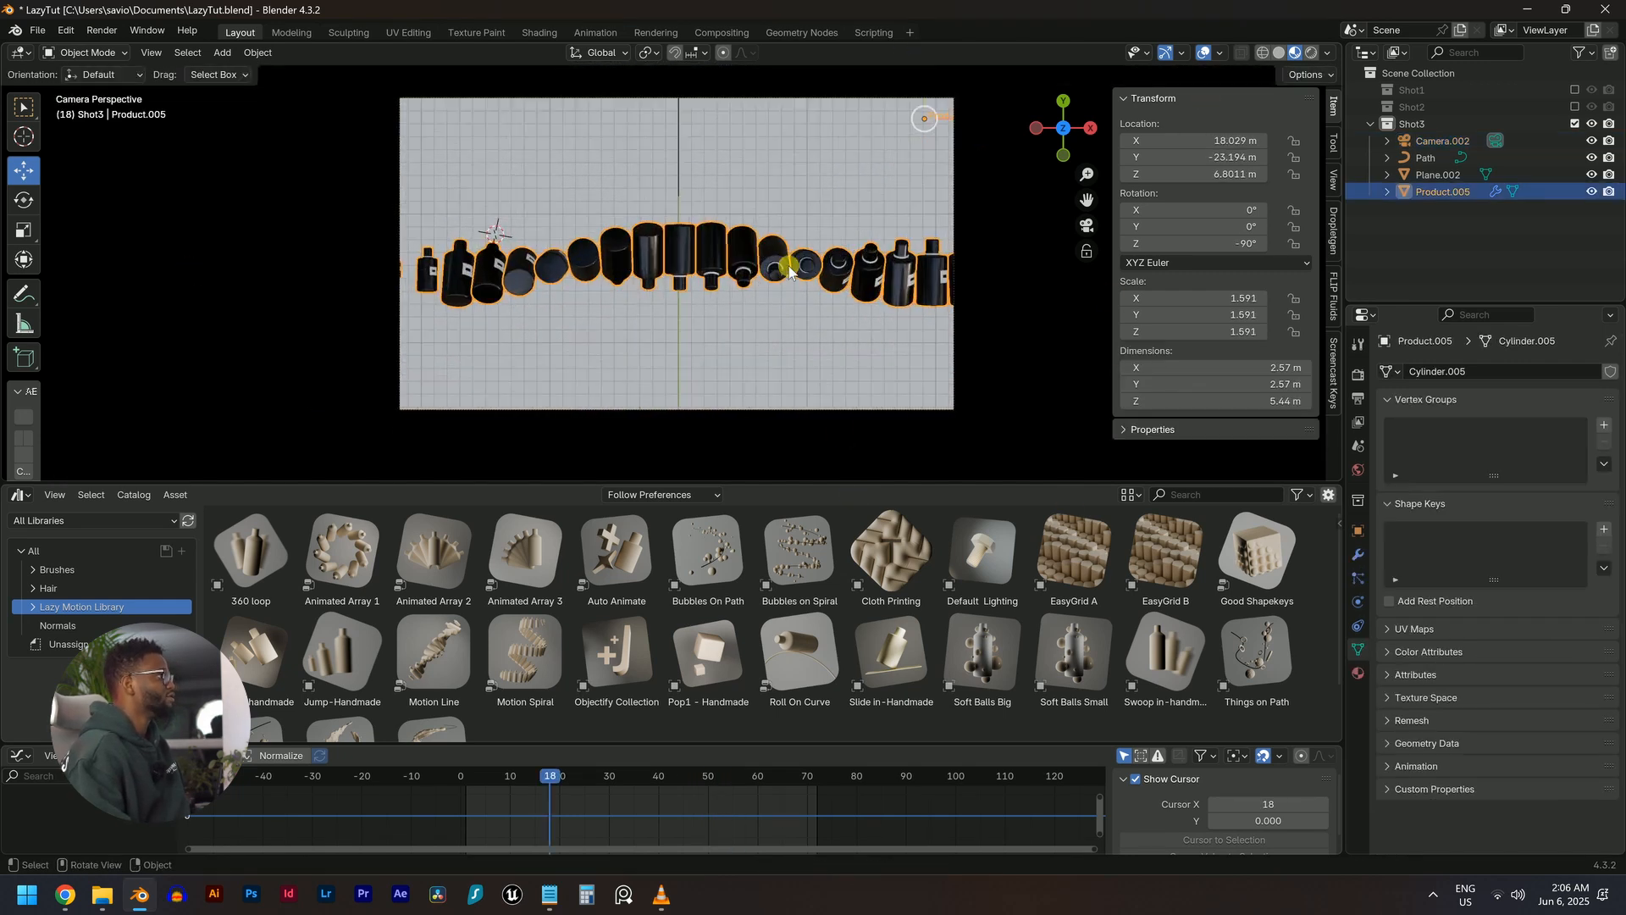
shift+scroll(798, 267, up, 1)
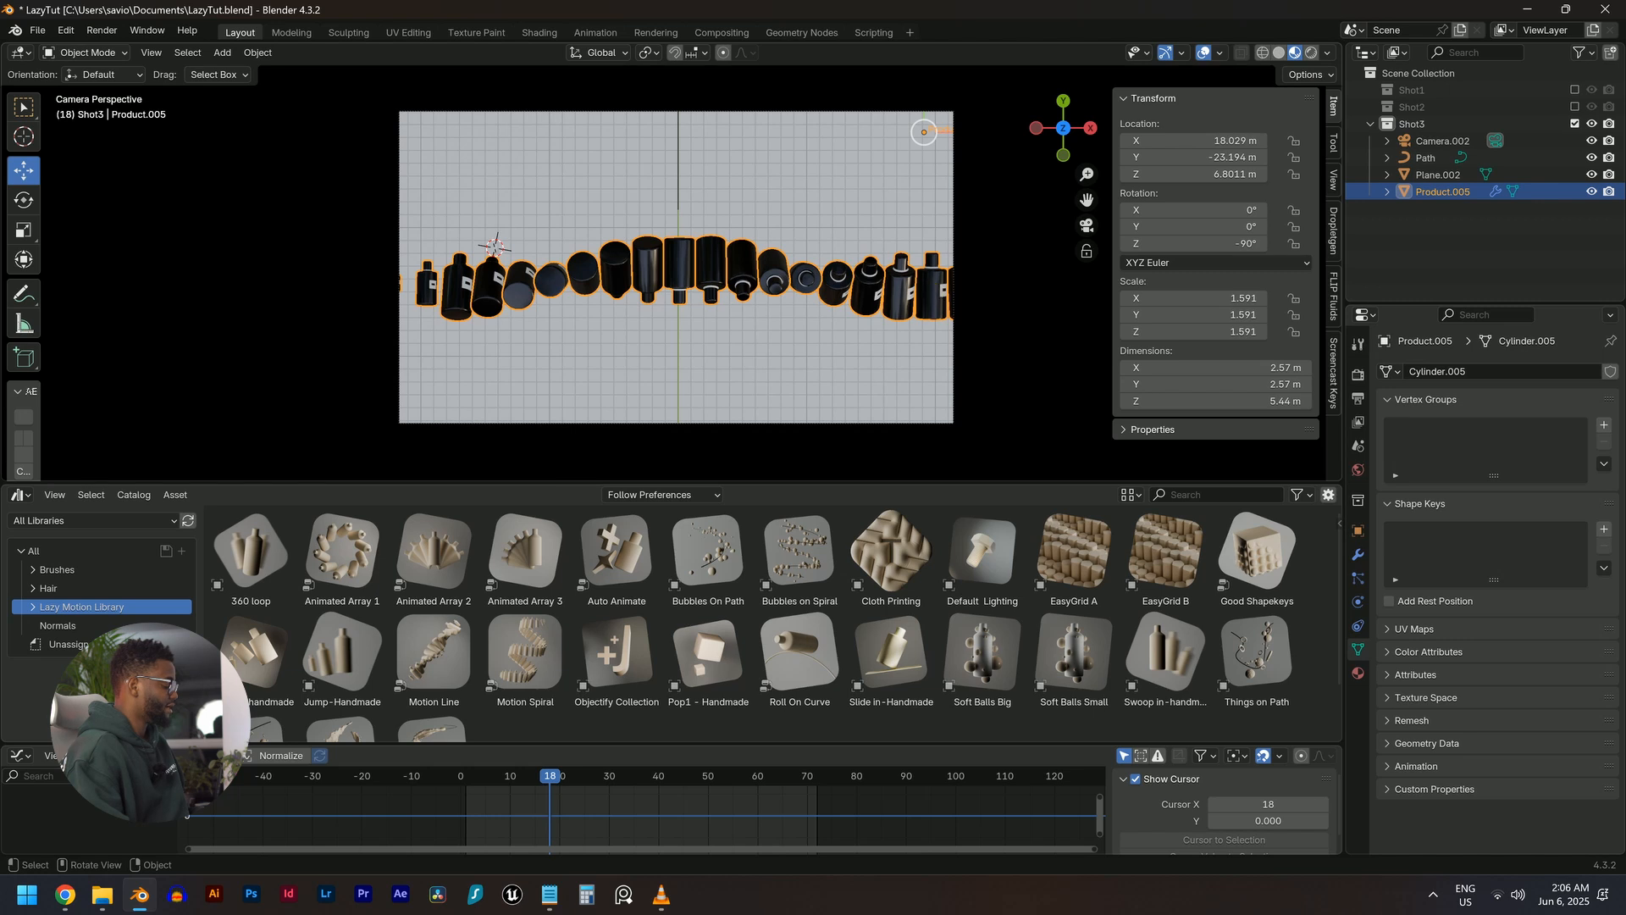
text(r180)
click(934, 296)
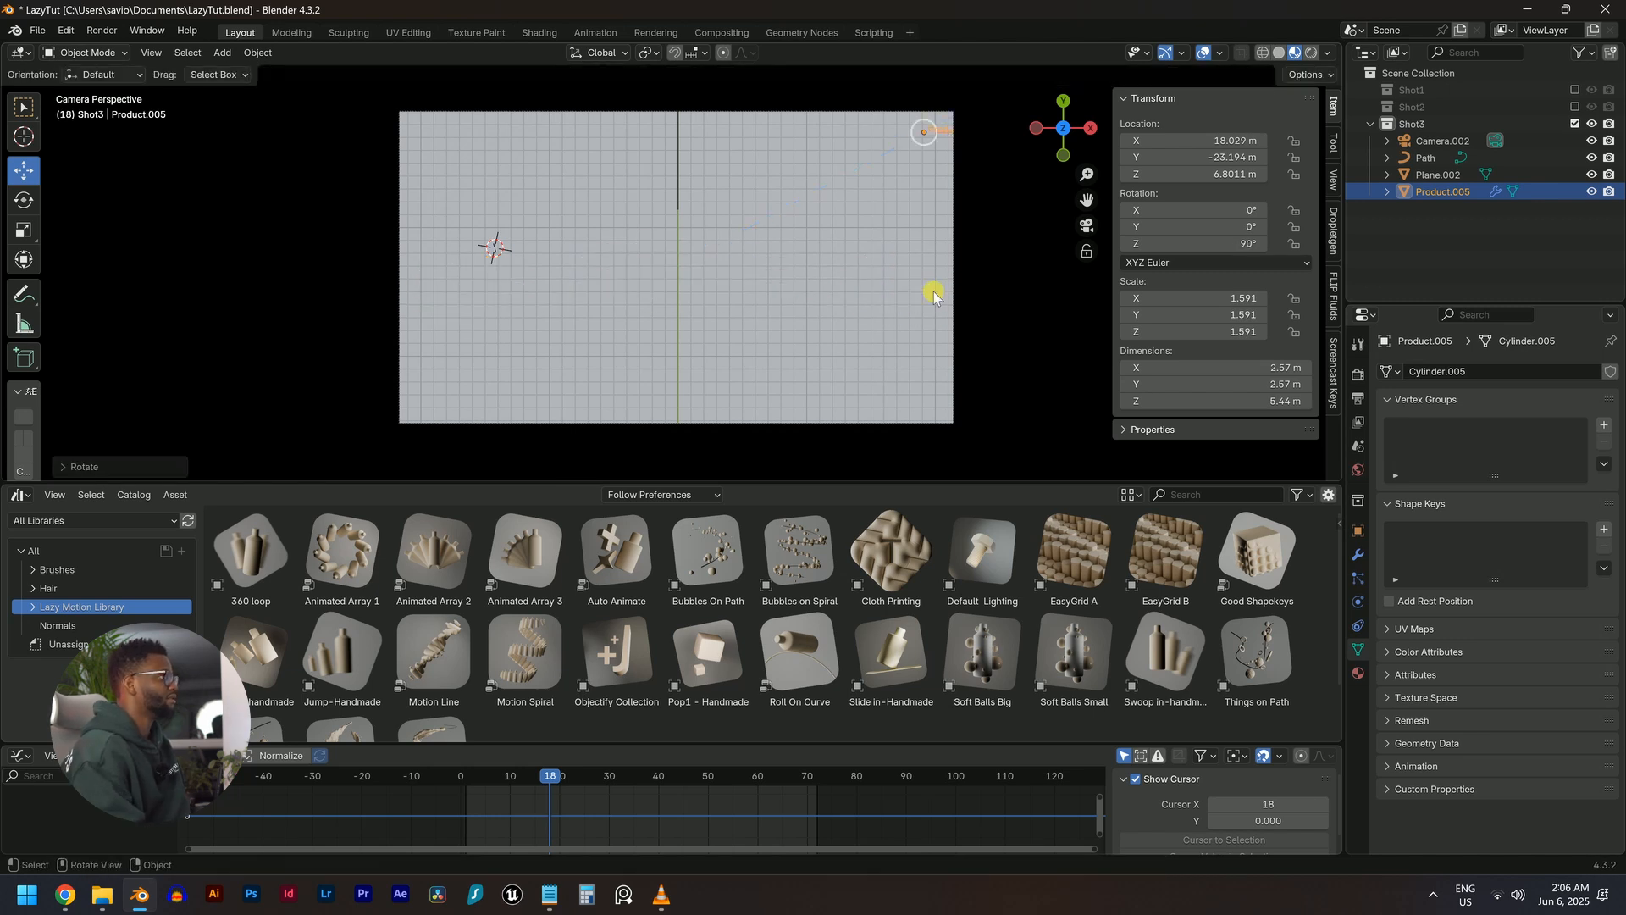
key(g)
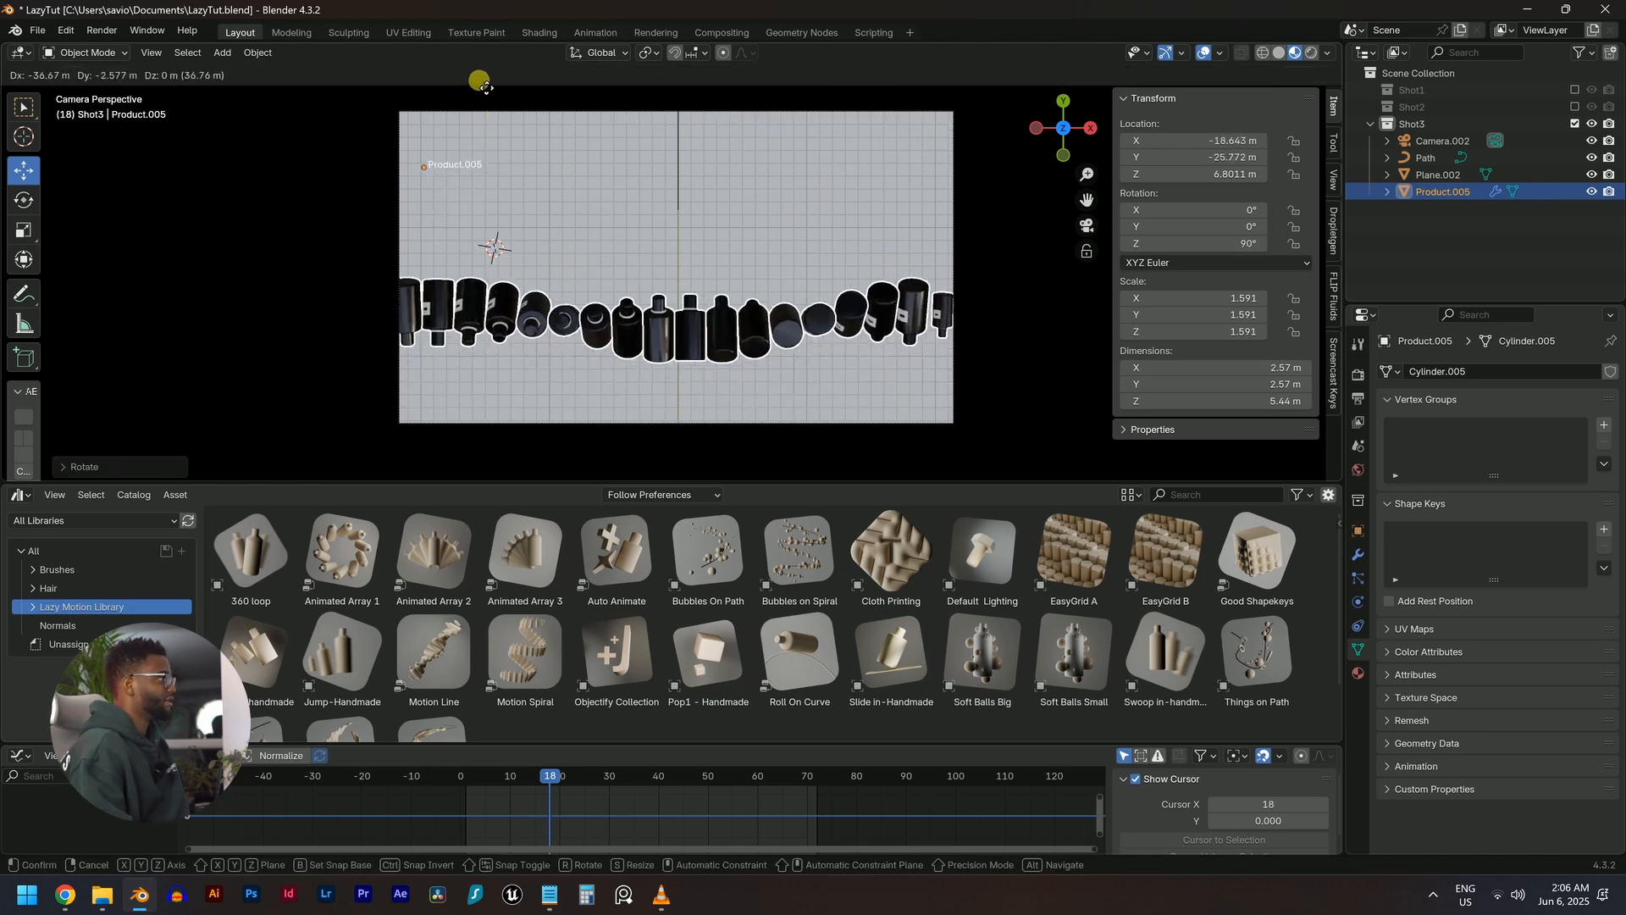
click(547, 74)
key(space)
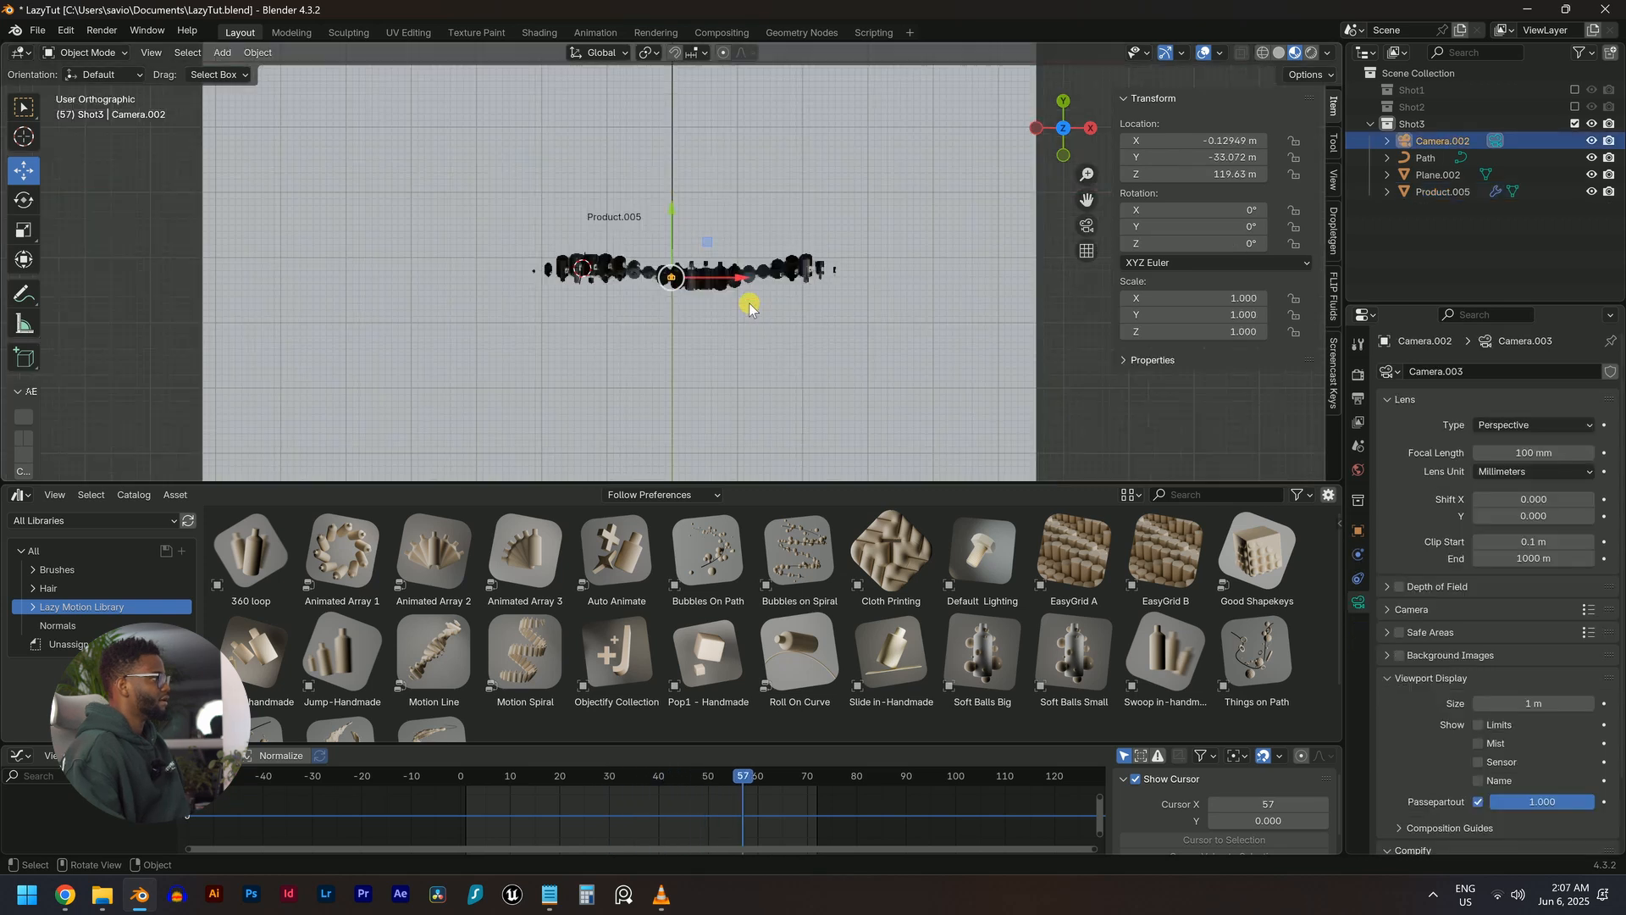
Align Camera.002 to a front orthographic view framing the line of bottles
key(KP_Decimal)
scroll(705, 304, down, 8)
scroll(707, 306, down, 10)
middle_drag(708, 306, 708, 222)
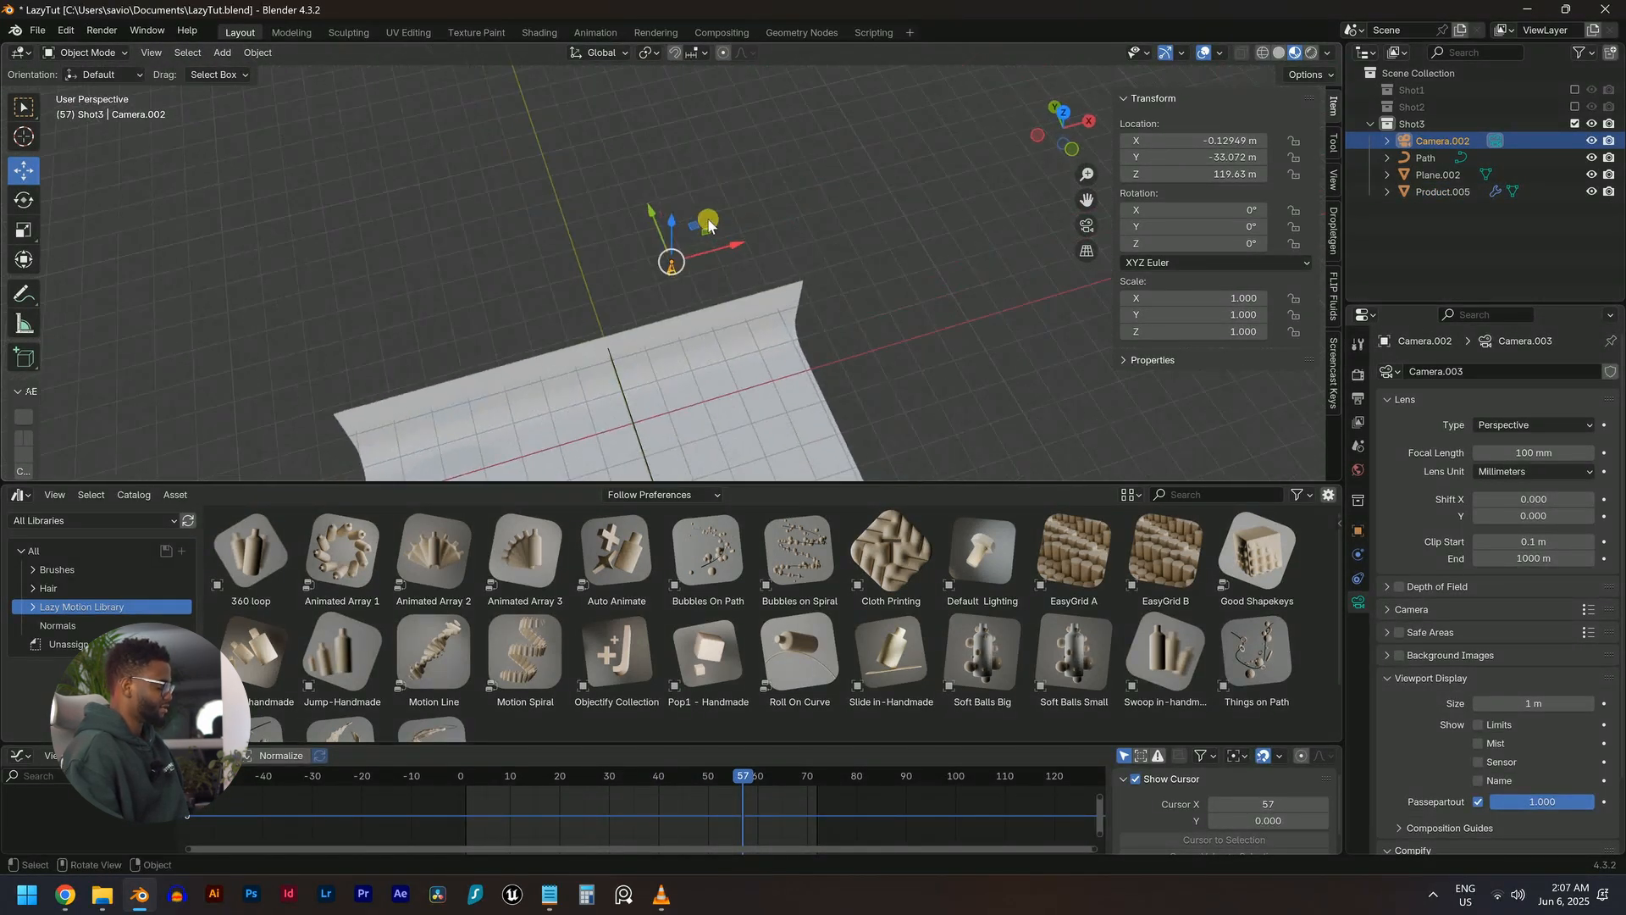
key(KP_1)
scroll(668, 290, up, 10)
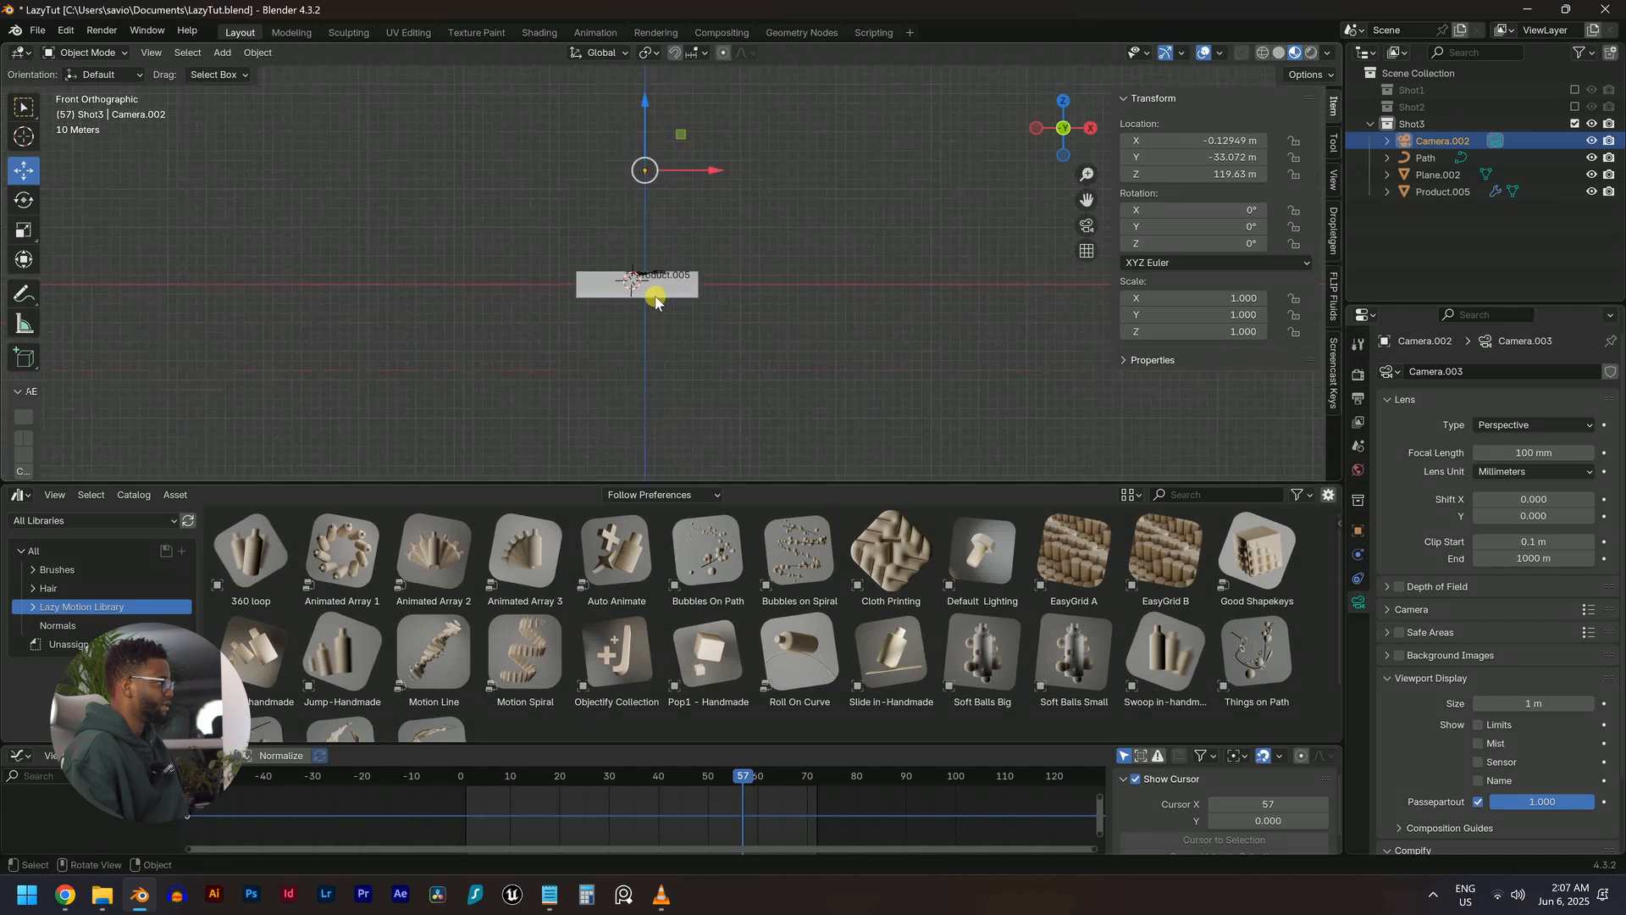
shift+middle_drag(569, 211, 682, 303)
scroll(607, 262, up, 1)
shift+middle_drag(610, 267, 624, 299)
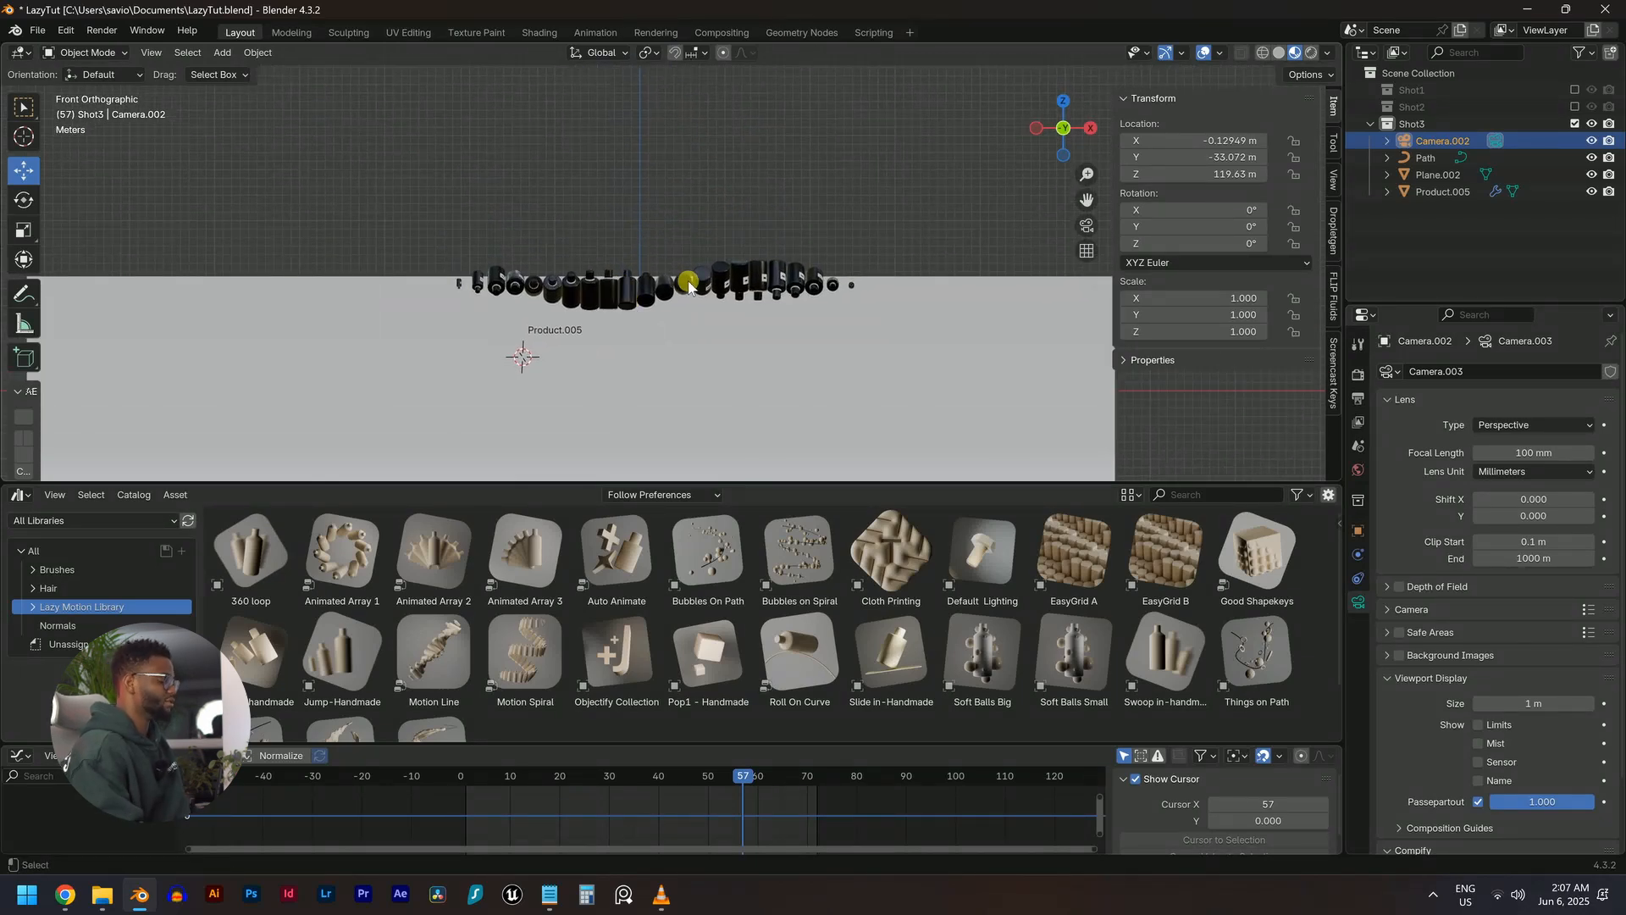
key(ctrl+alt+KP_0)
scroll(693, 268, up, 1)
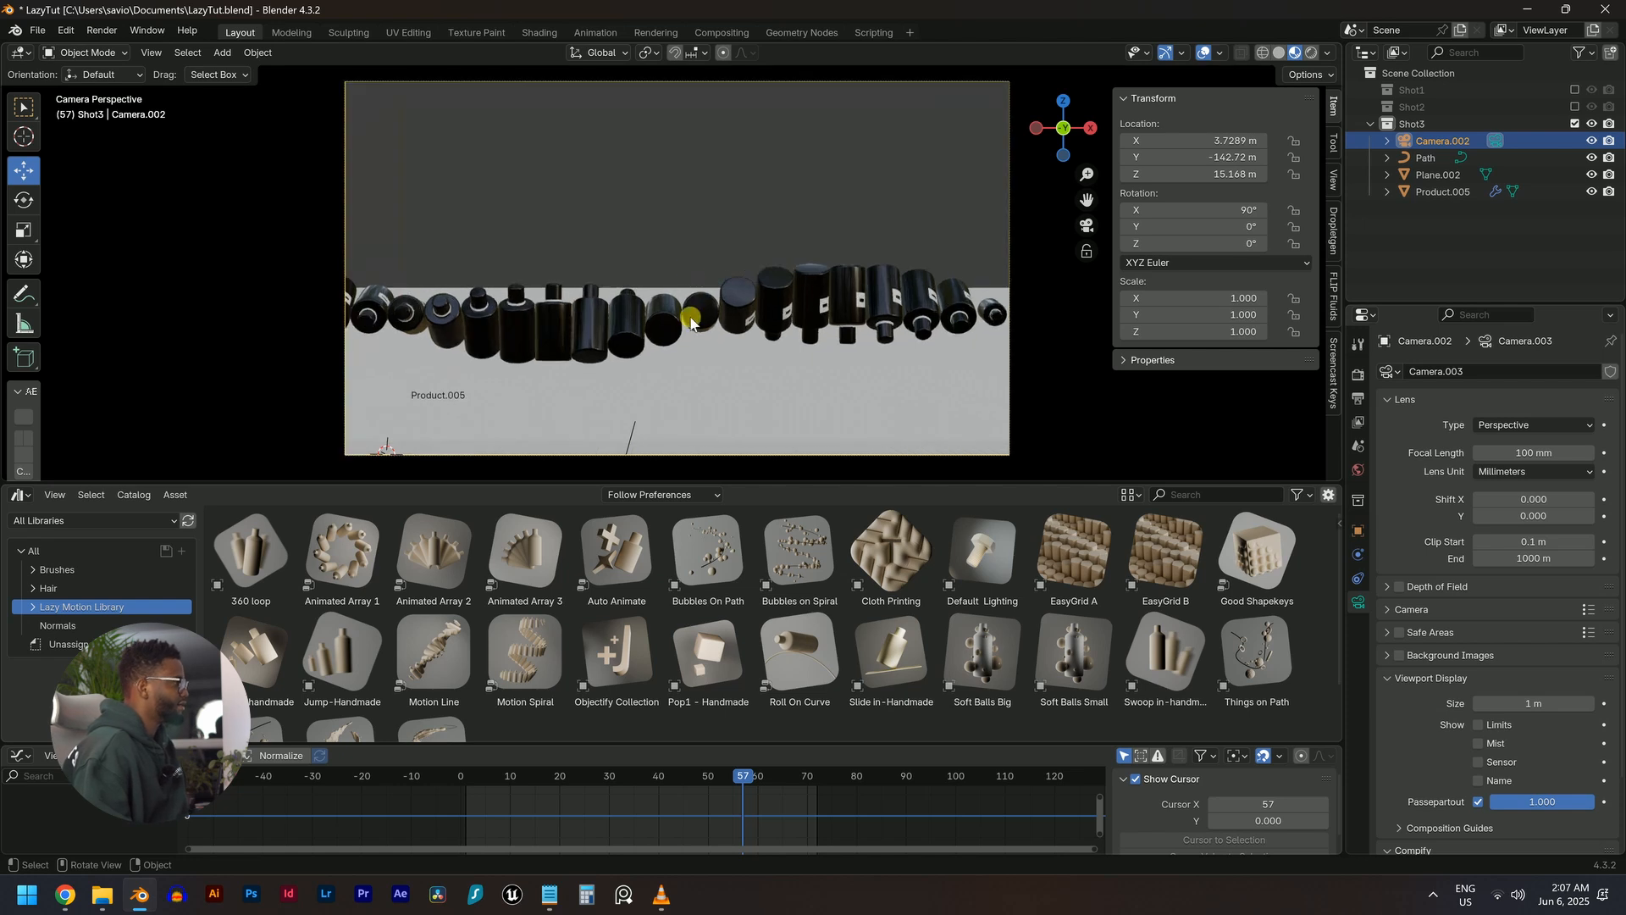
Move Camera.002 closer along Y to about -82 m, reframe it at about X 5.2 m, Z 11.9 m, and preview the animation
key(g)
key(y)
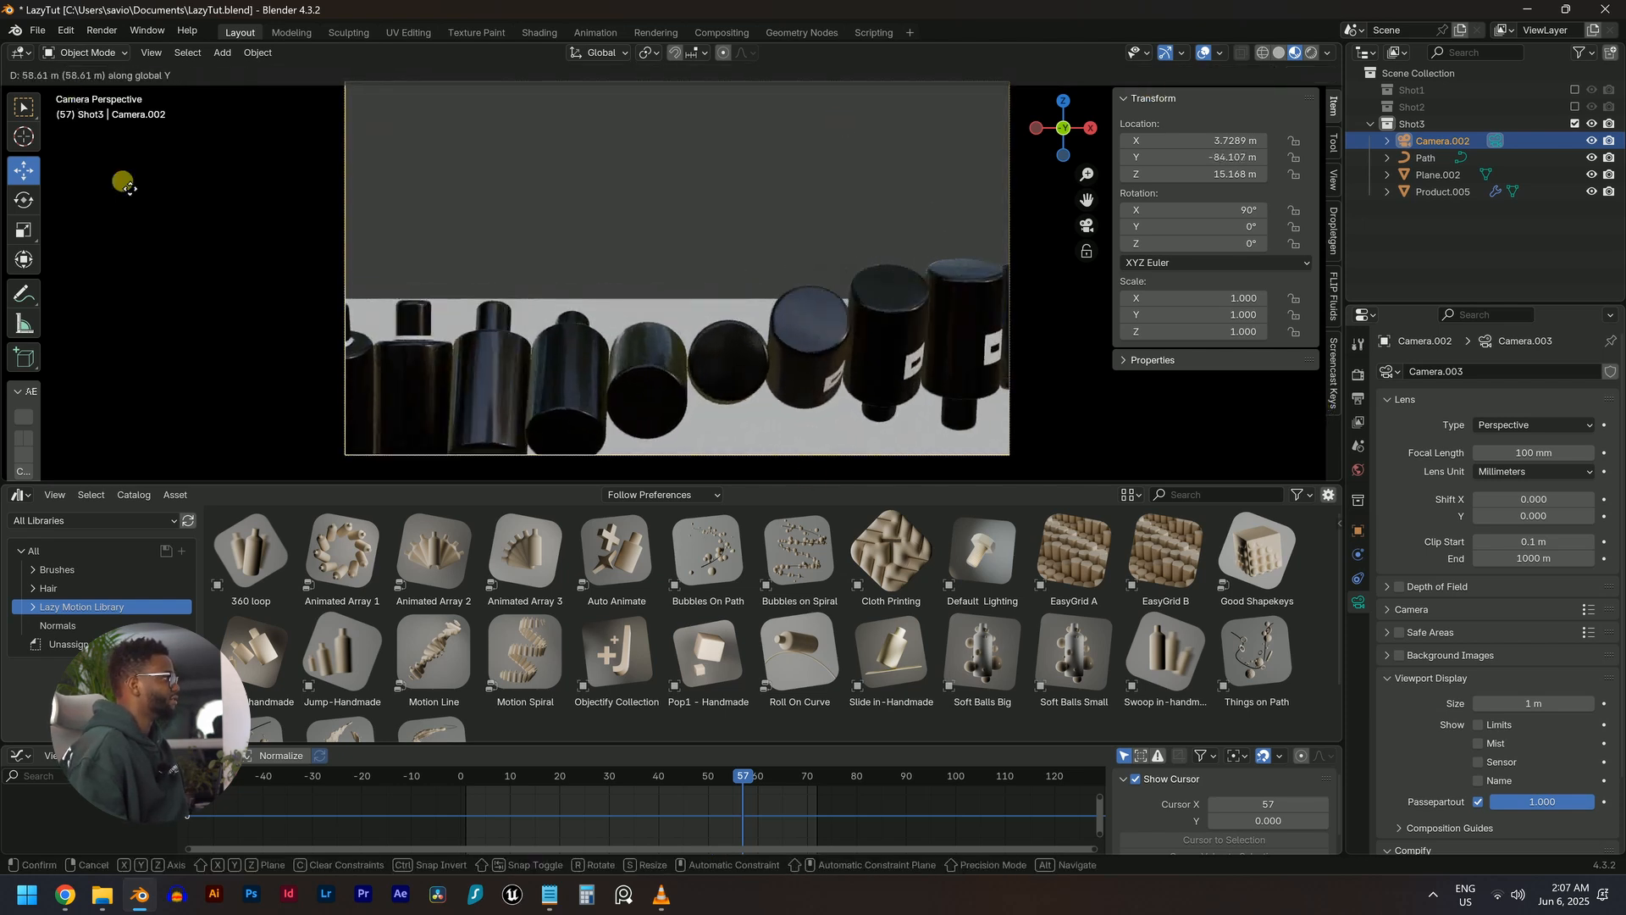
click(136, 201)
key(g)
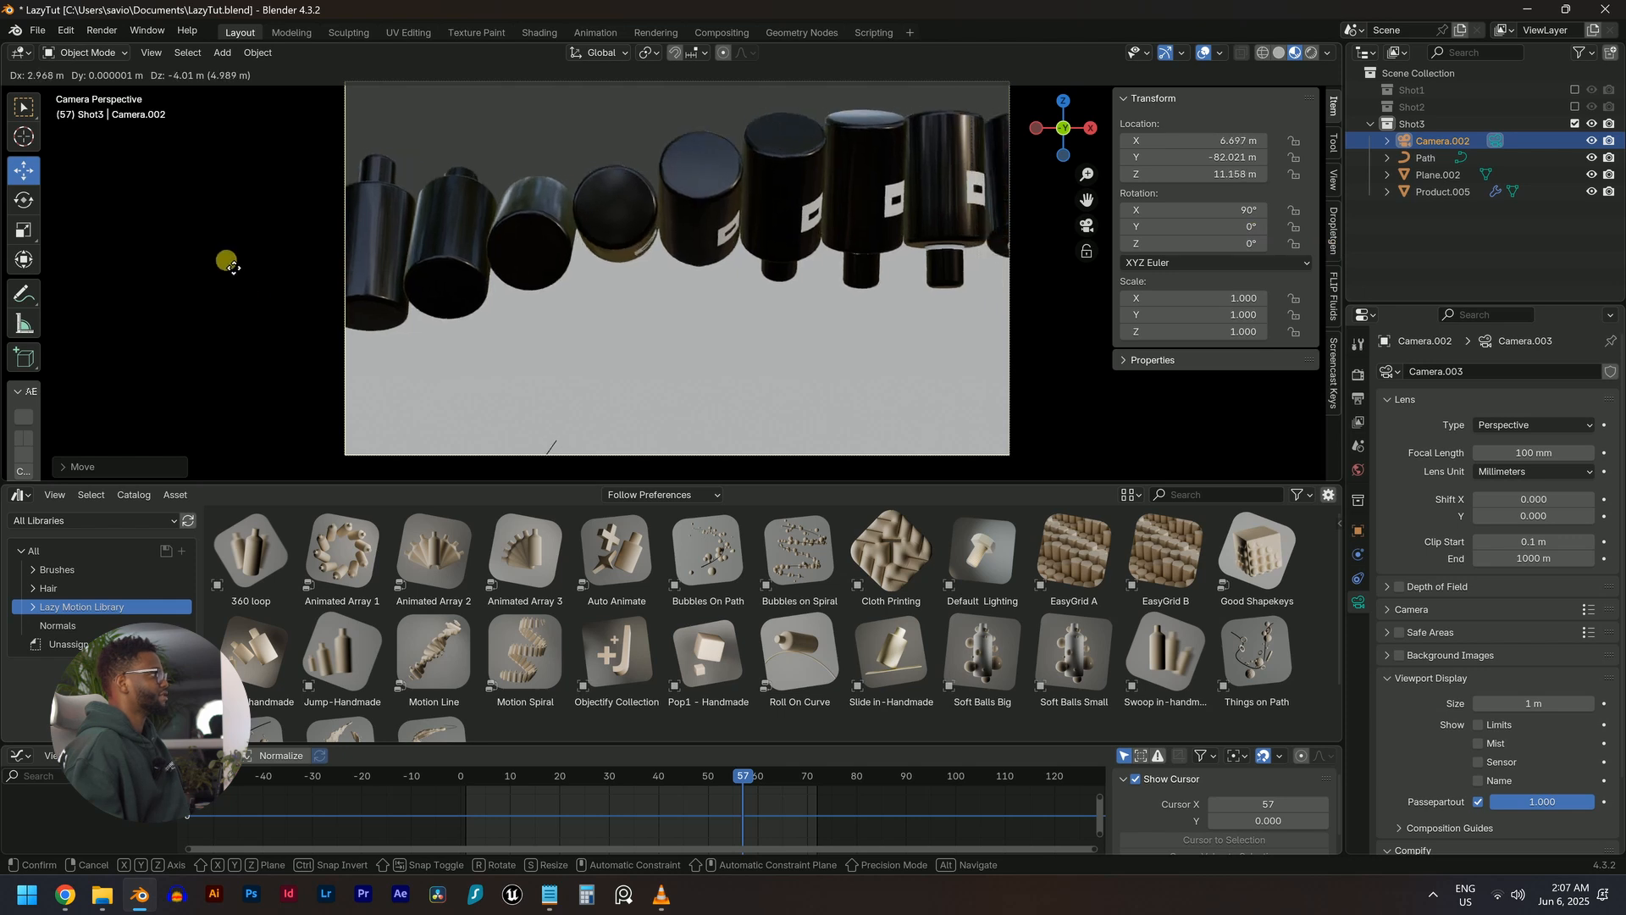
click(1126, 53)
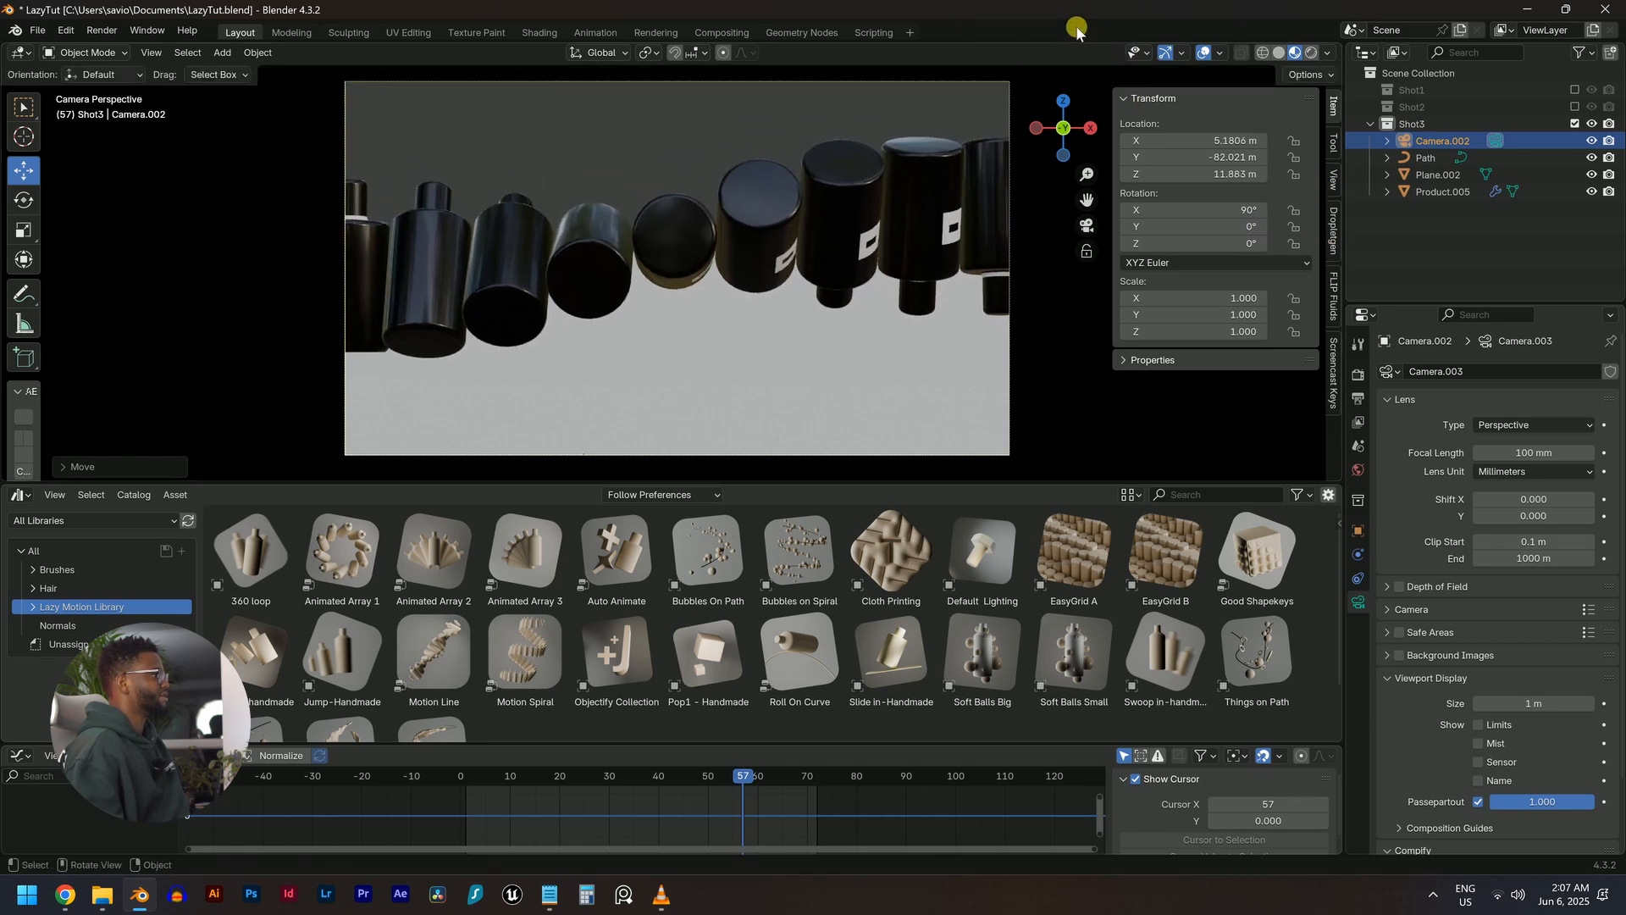
key(space)
scroll(932, 278, up, 2)
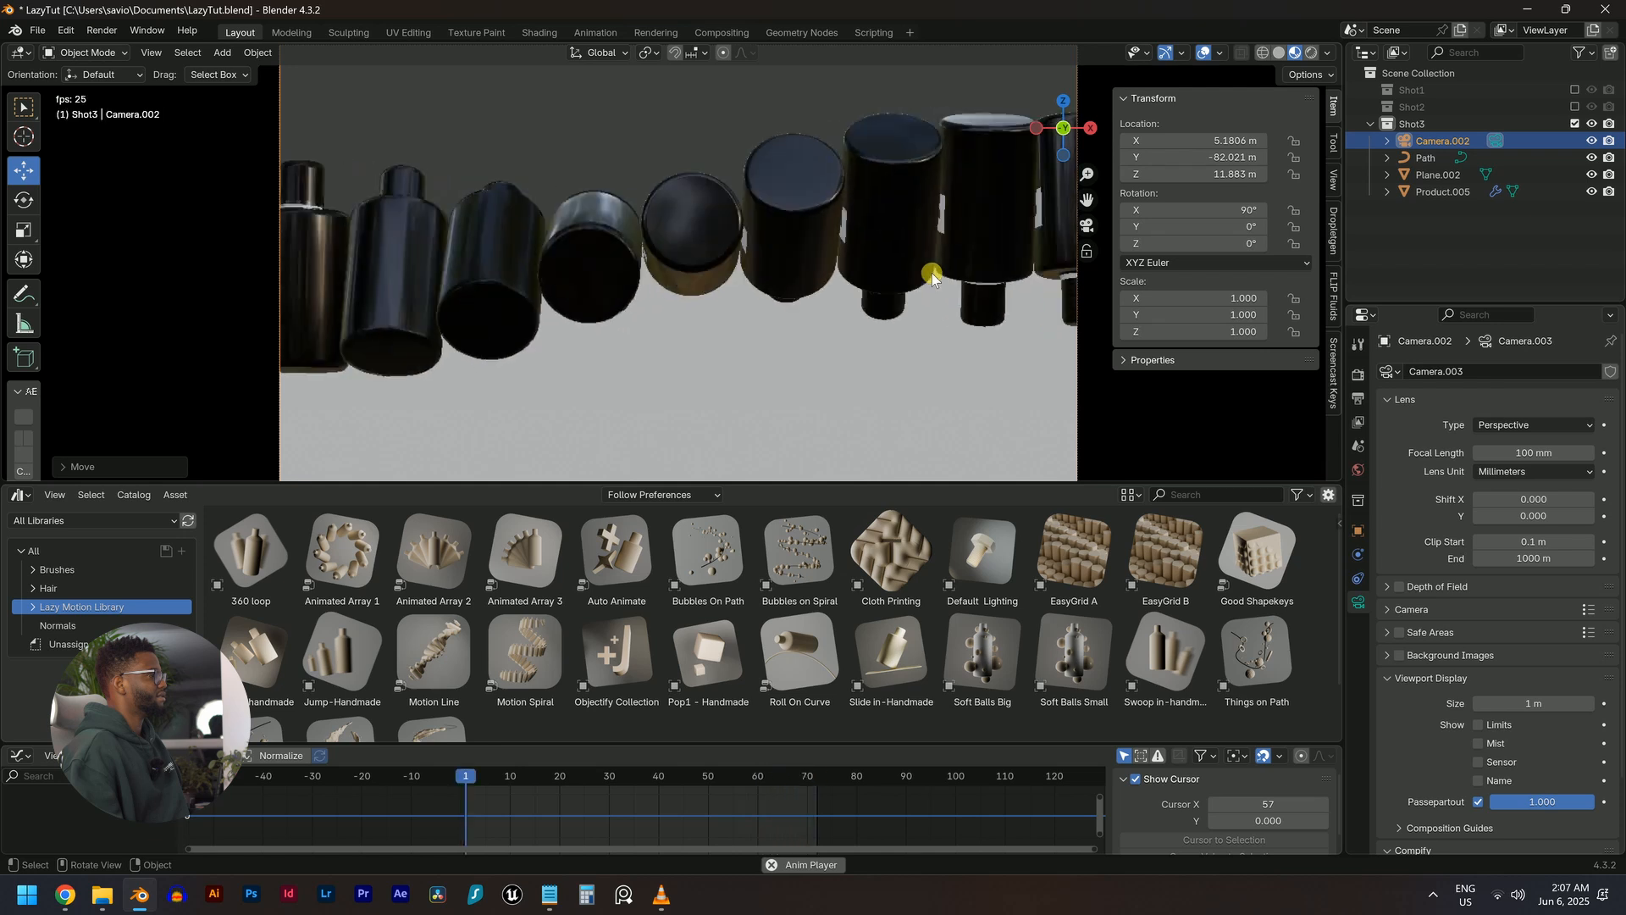
Move Camera.002 closer along Y to about -70.5 m, raise it to about Z 12.1 m, and preview the animation
key(ctrl+z)
key(ctrl+z)
key(g)
key(y)
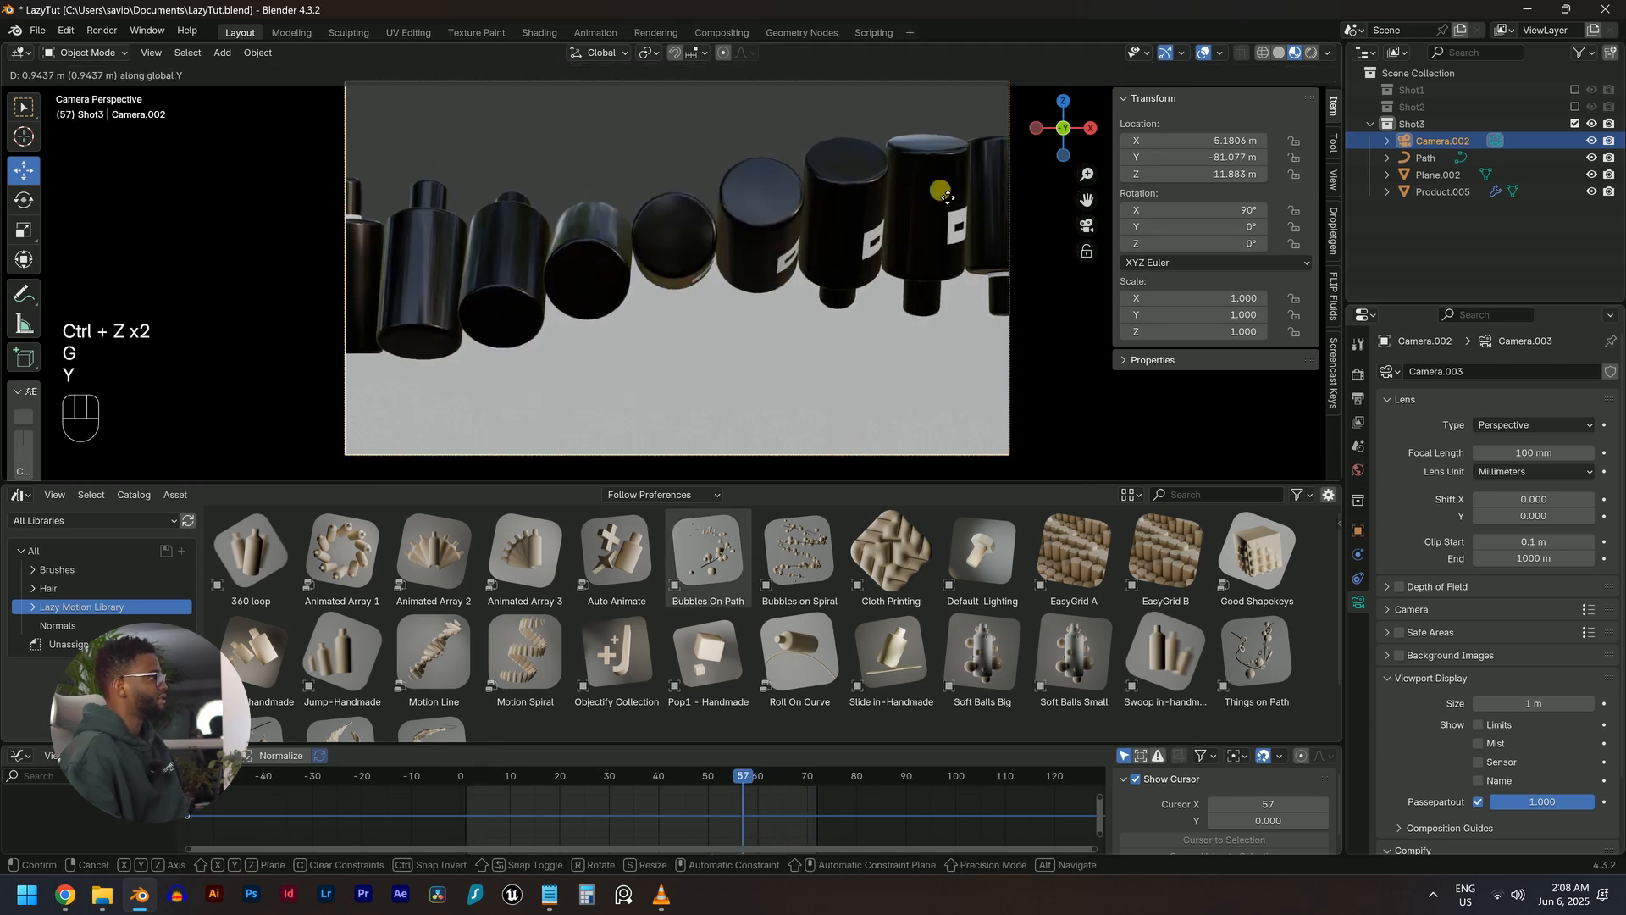
click(1024, 407)
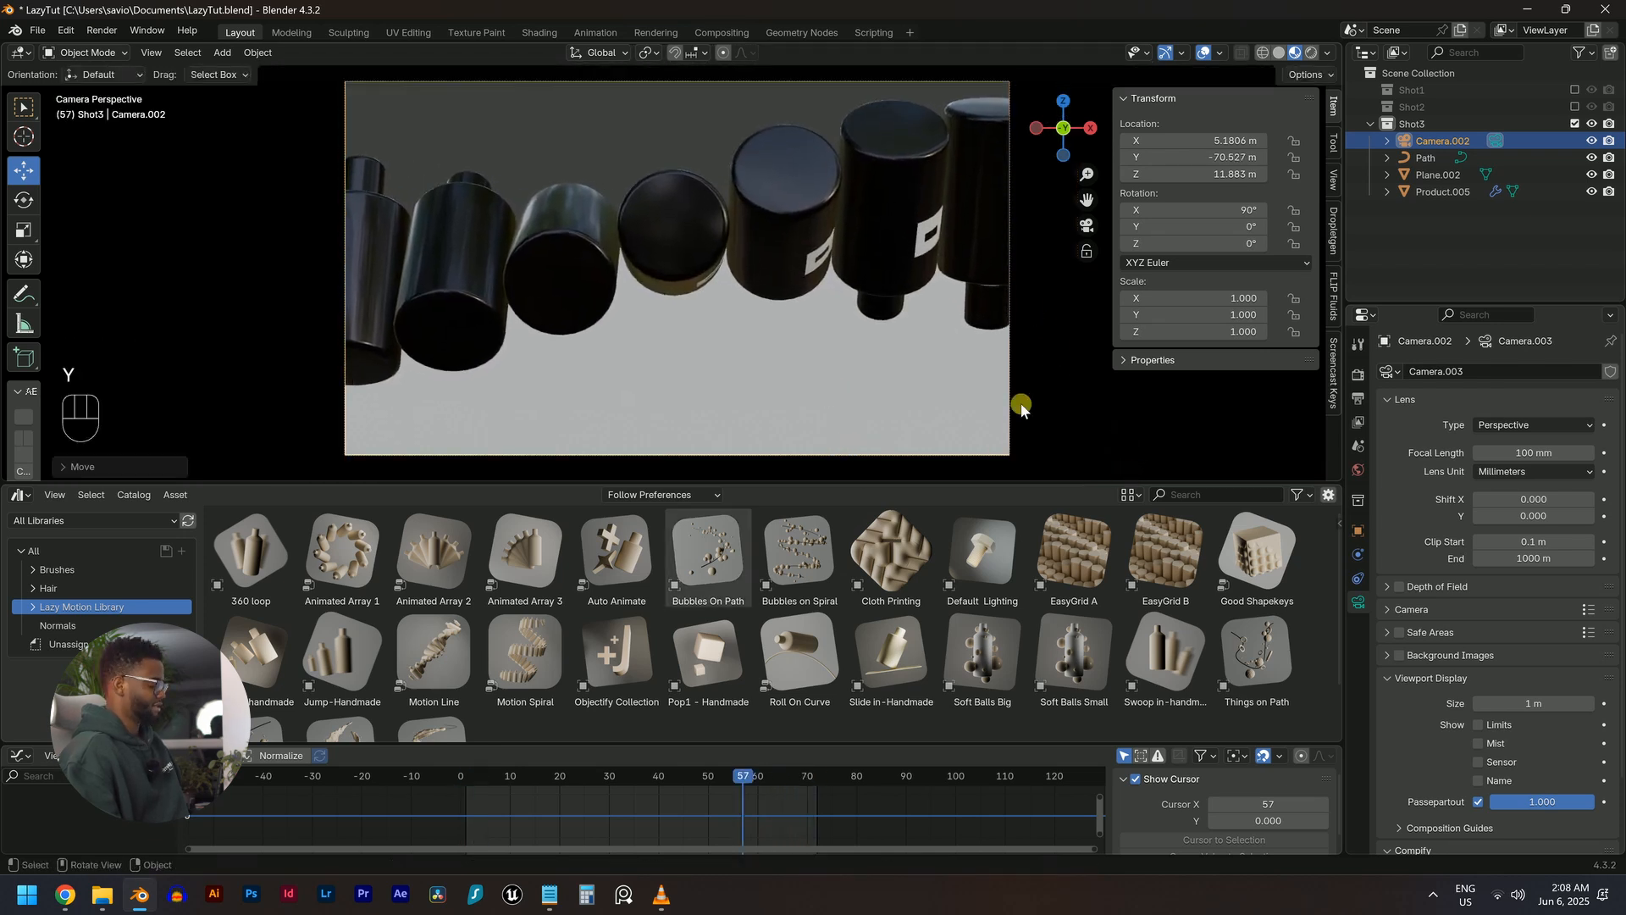
key(g)
click(962, 292)
key(space)
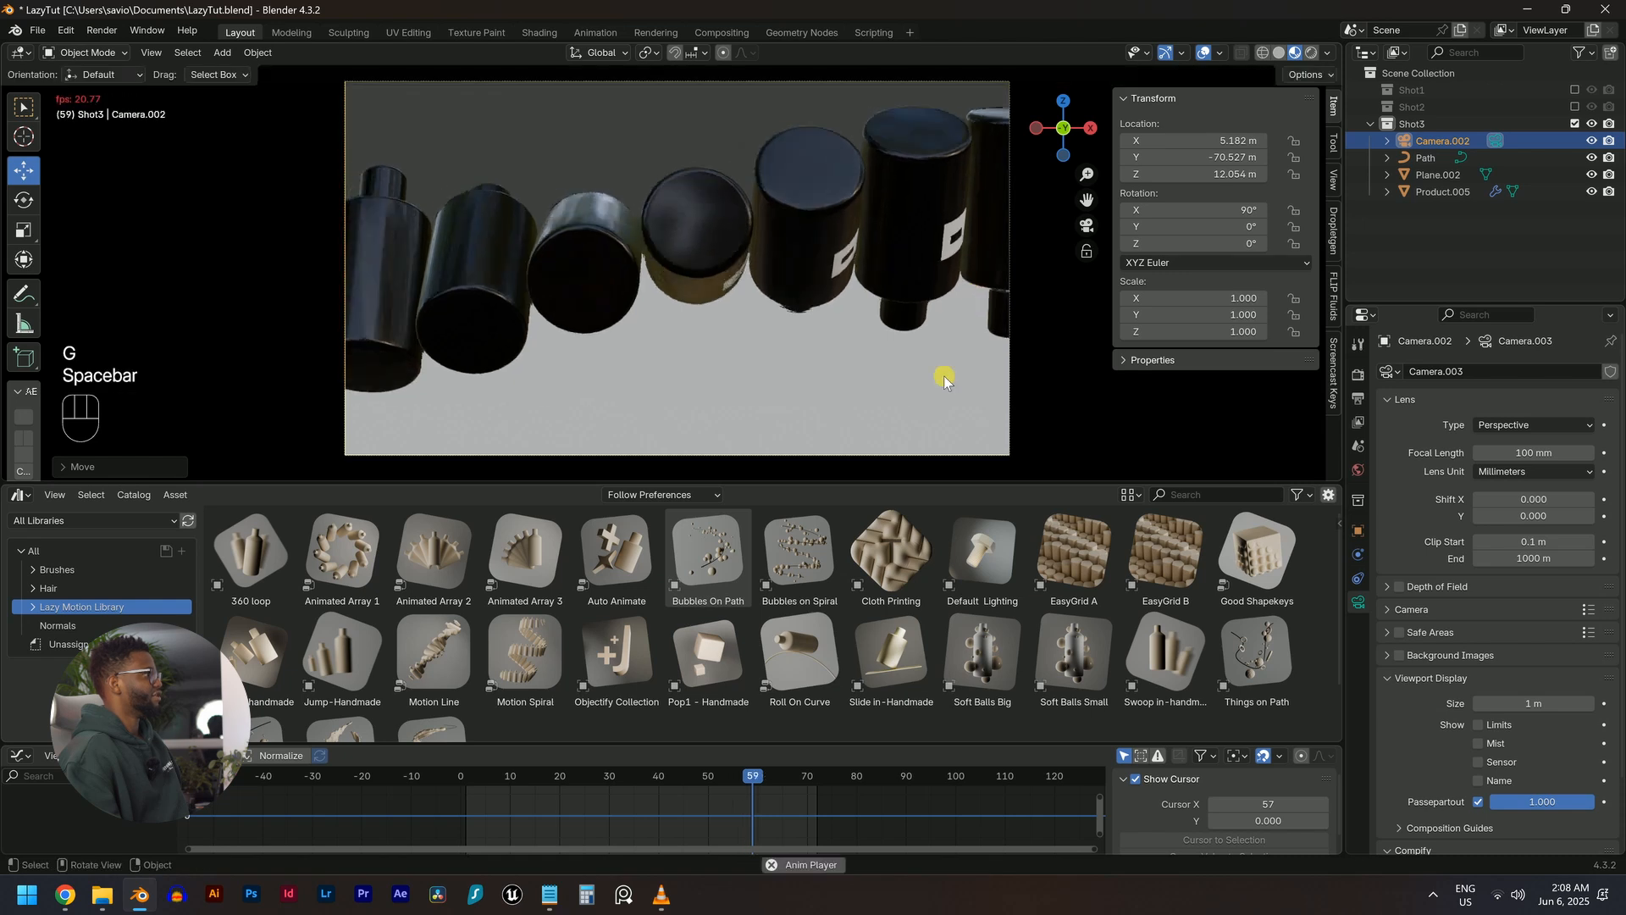
key(space)
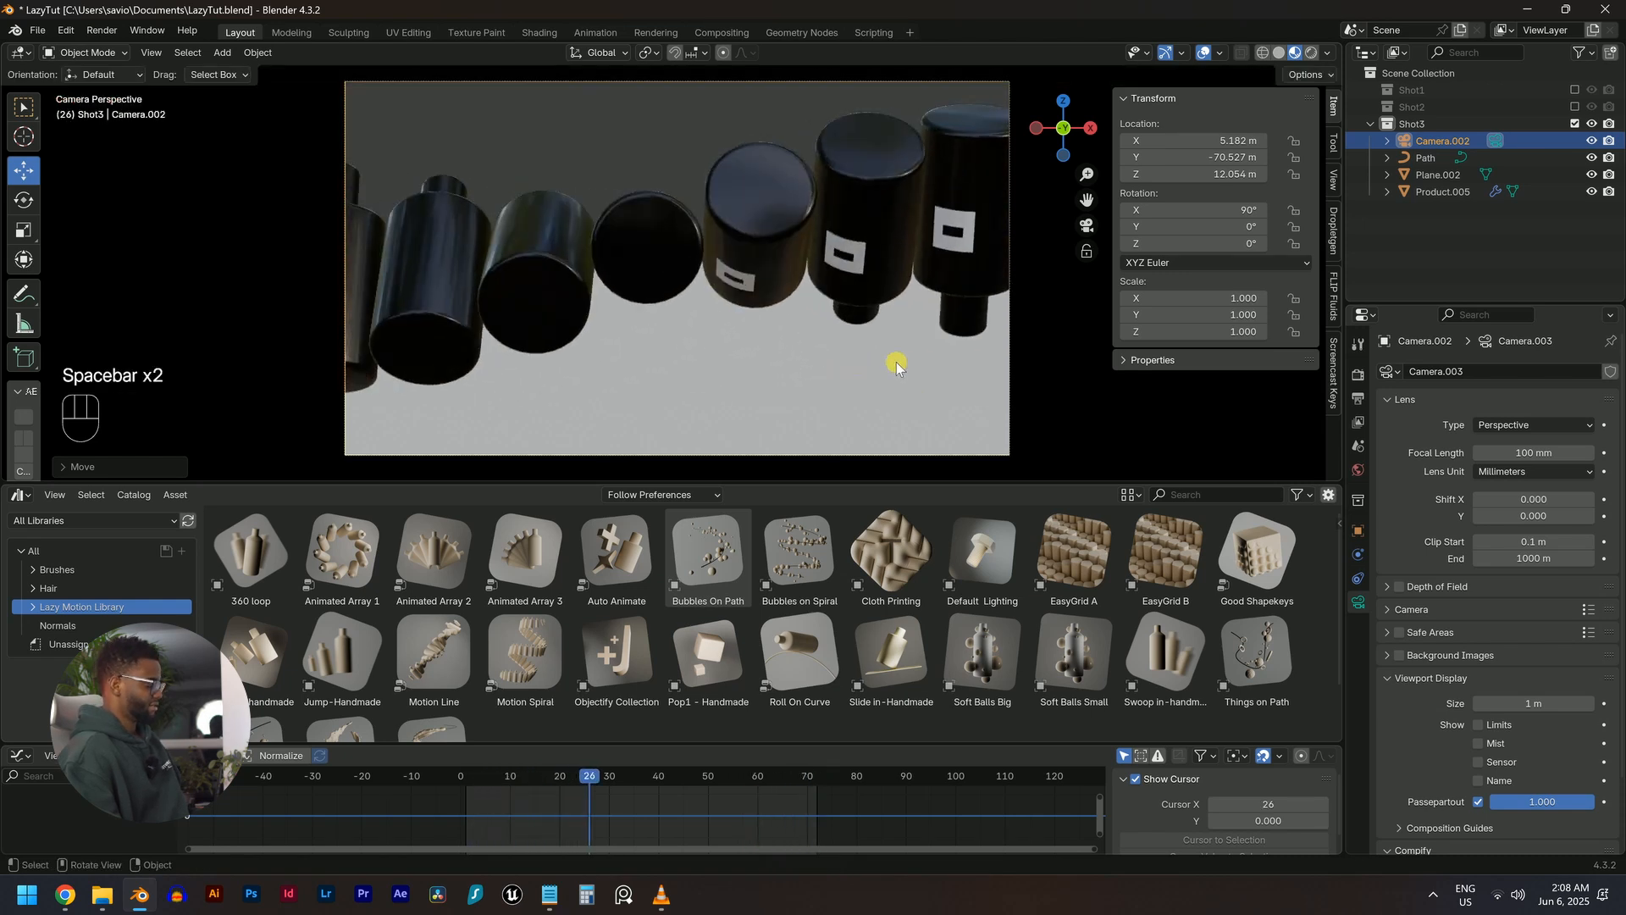
Shift Camera.002 along X in two moves, the first to about 7.9 m, previewing the animation in between
key(g)
key(x)
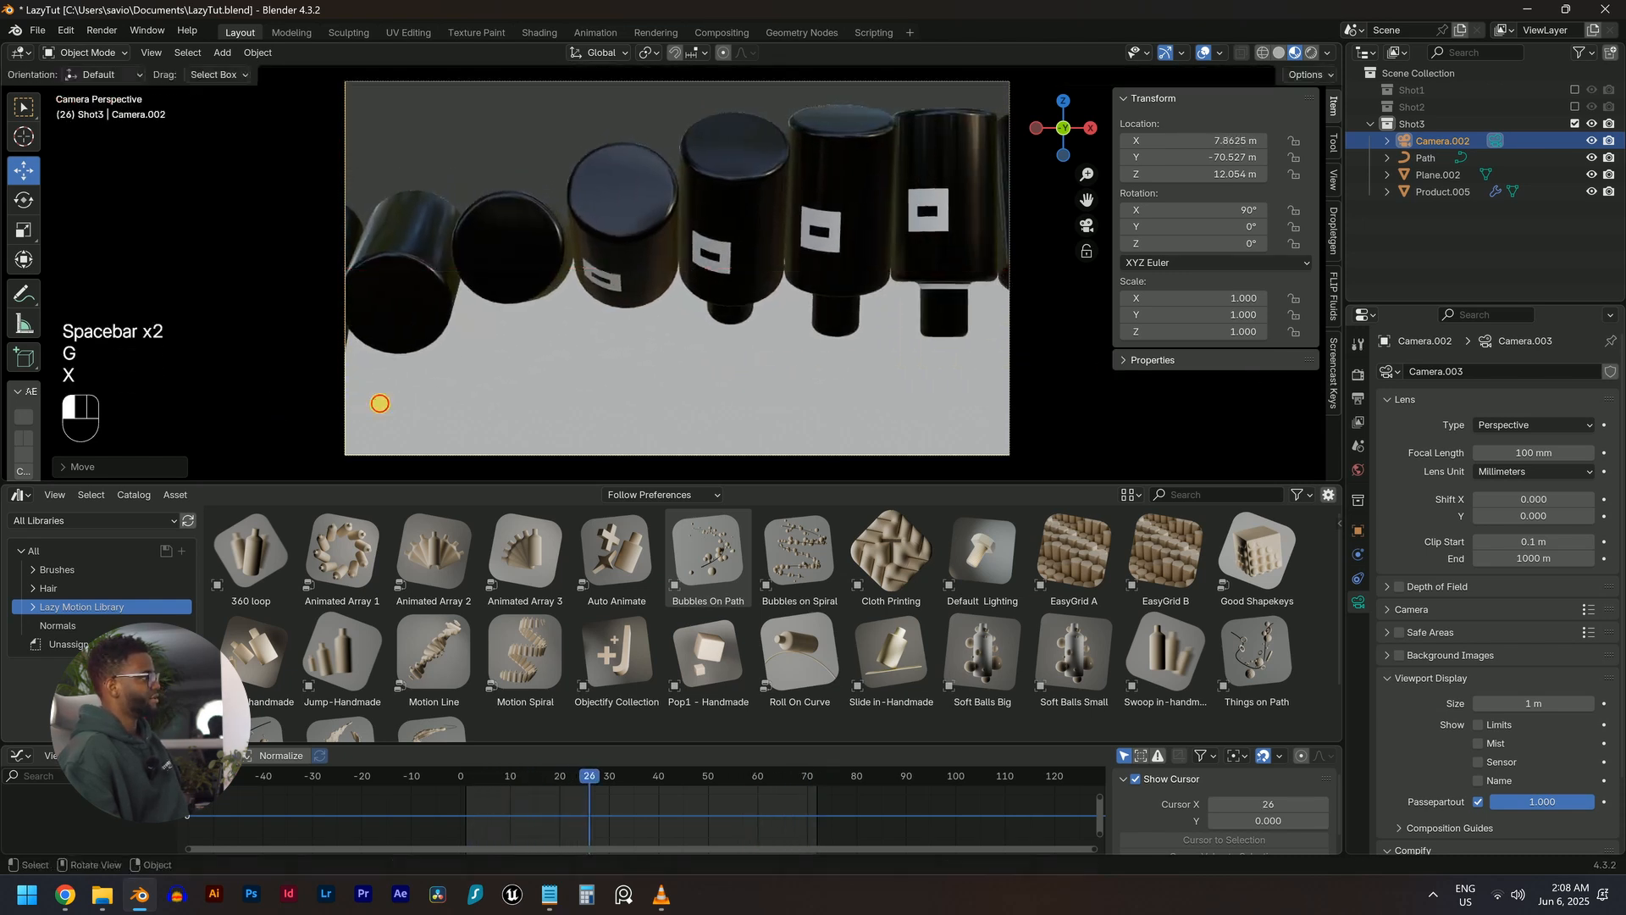
click(381, 399)
key(space)
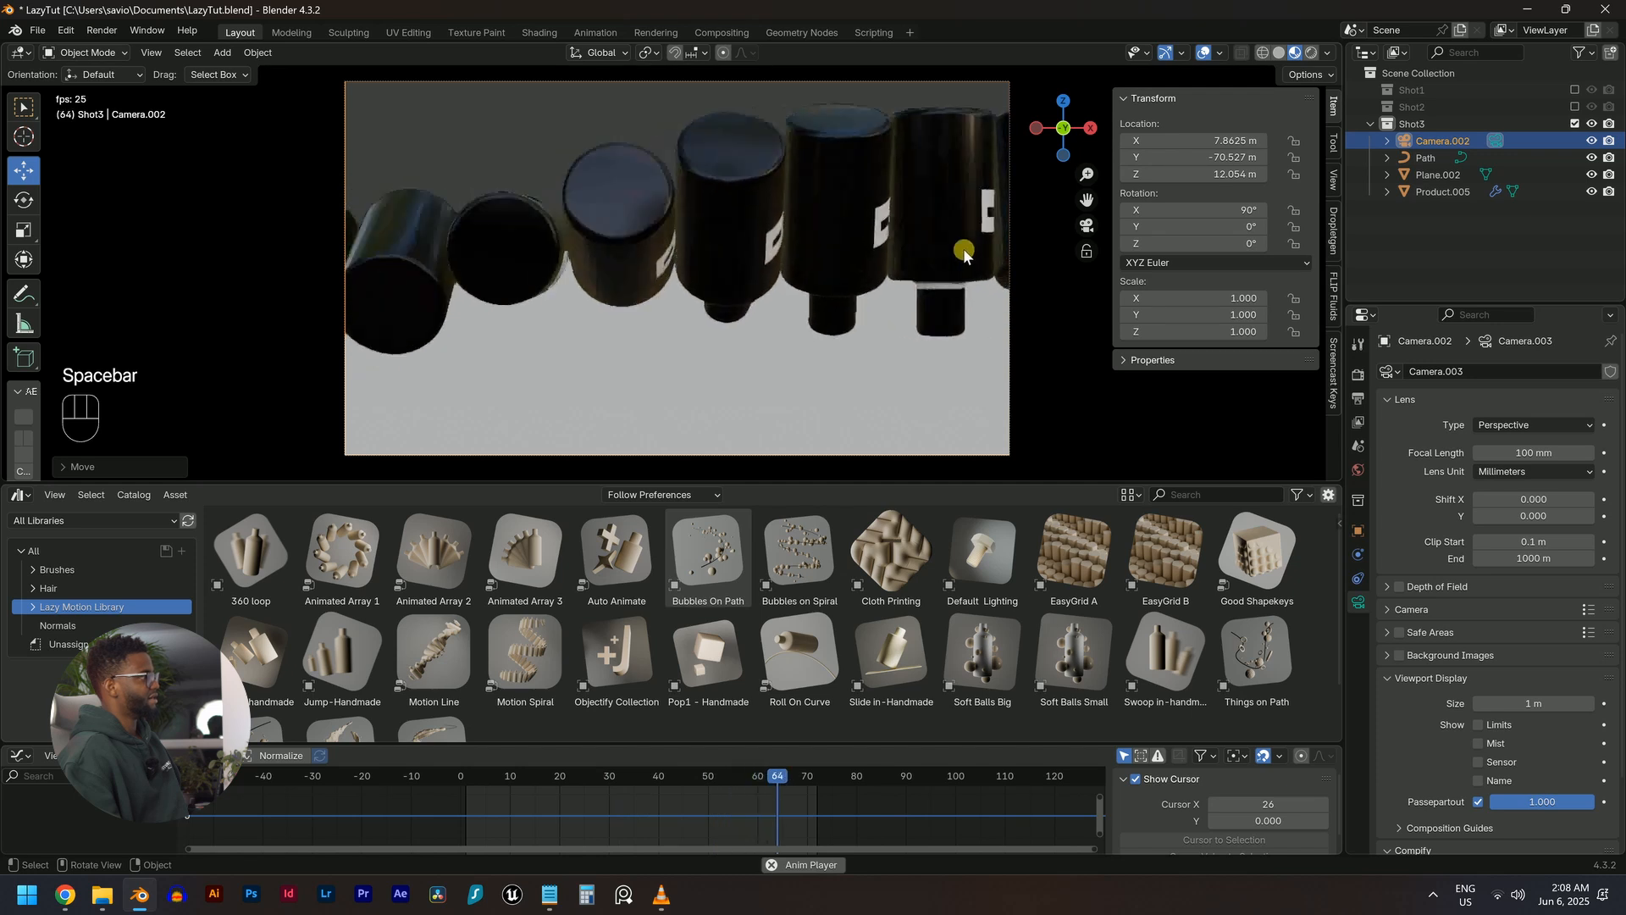
key(space)
key(g)
key(x)
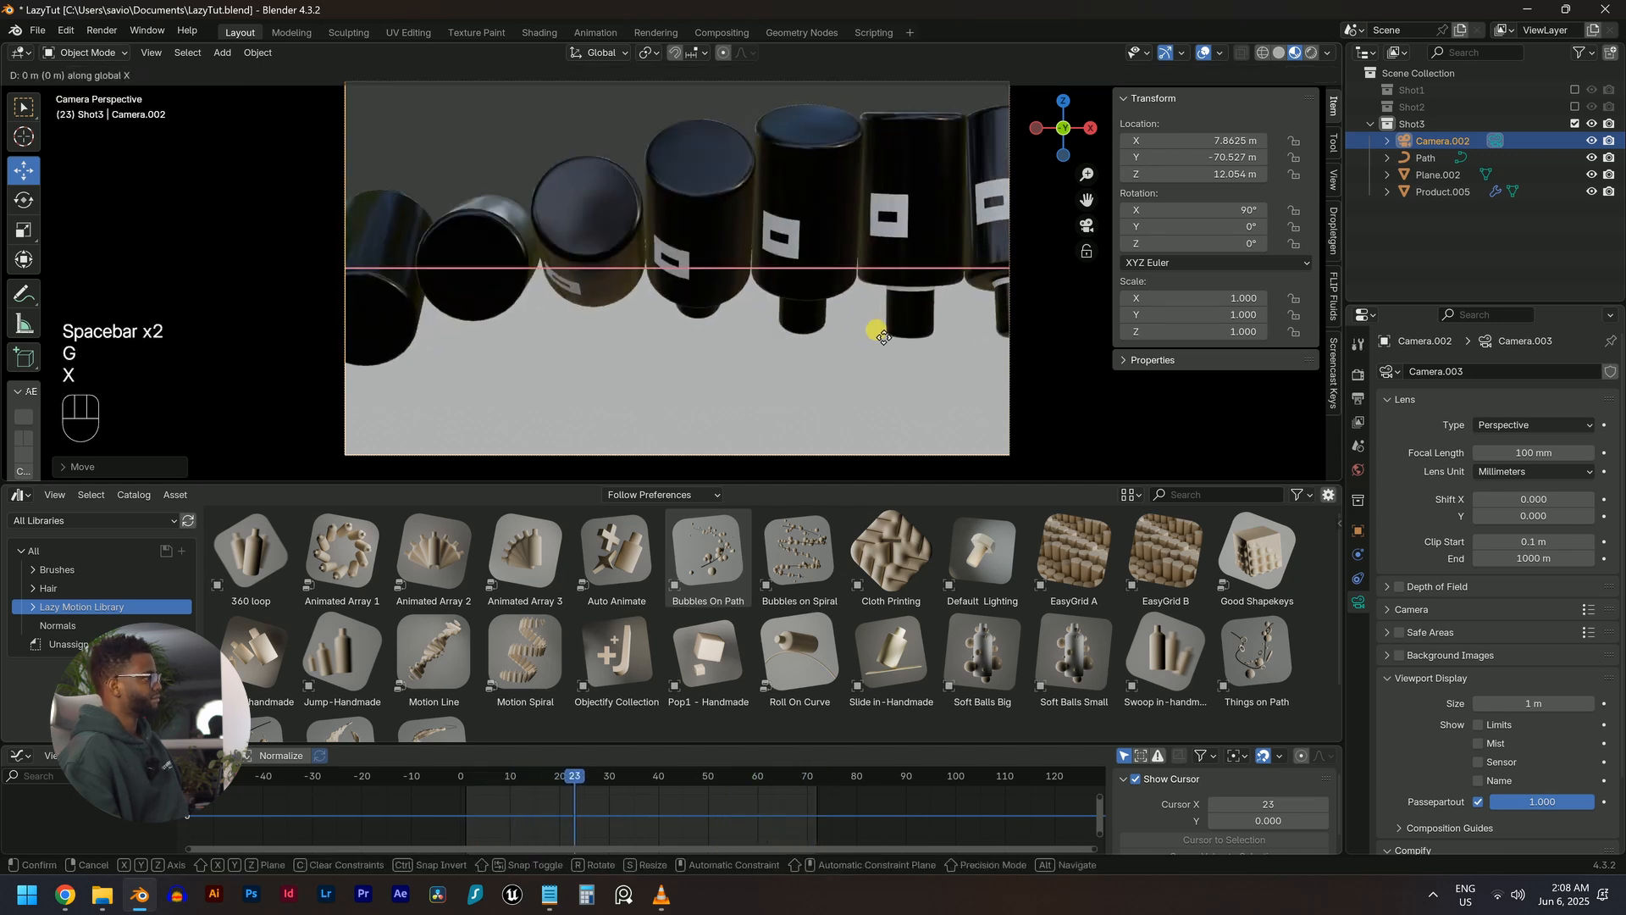
click(769, 372)
Raise the backdrop Plane.002 along Z to about 4.7 m so it fills the camera frame, and preview the animation
click(769, 373)
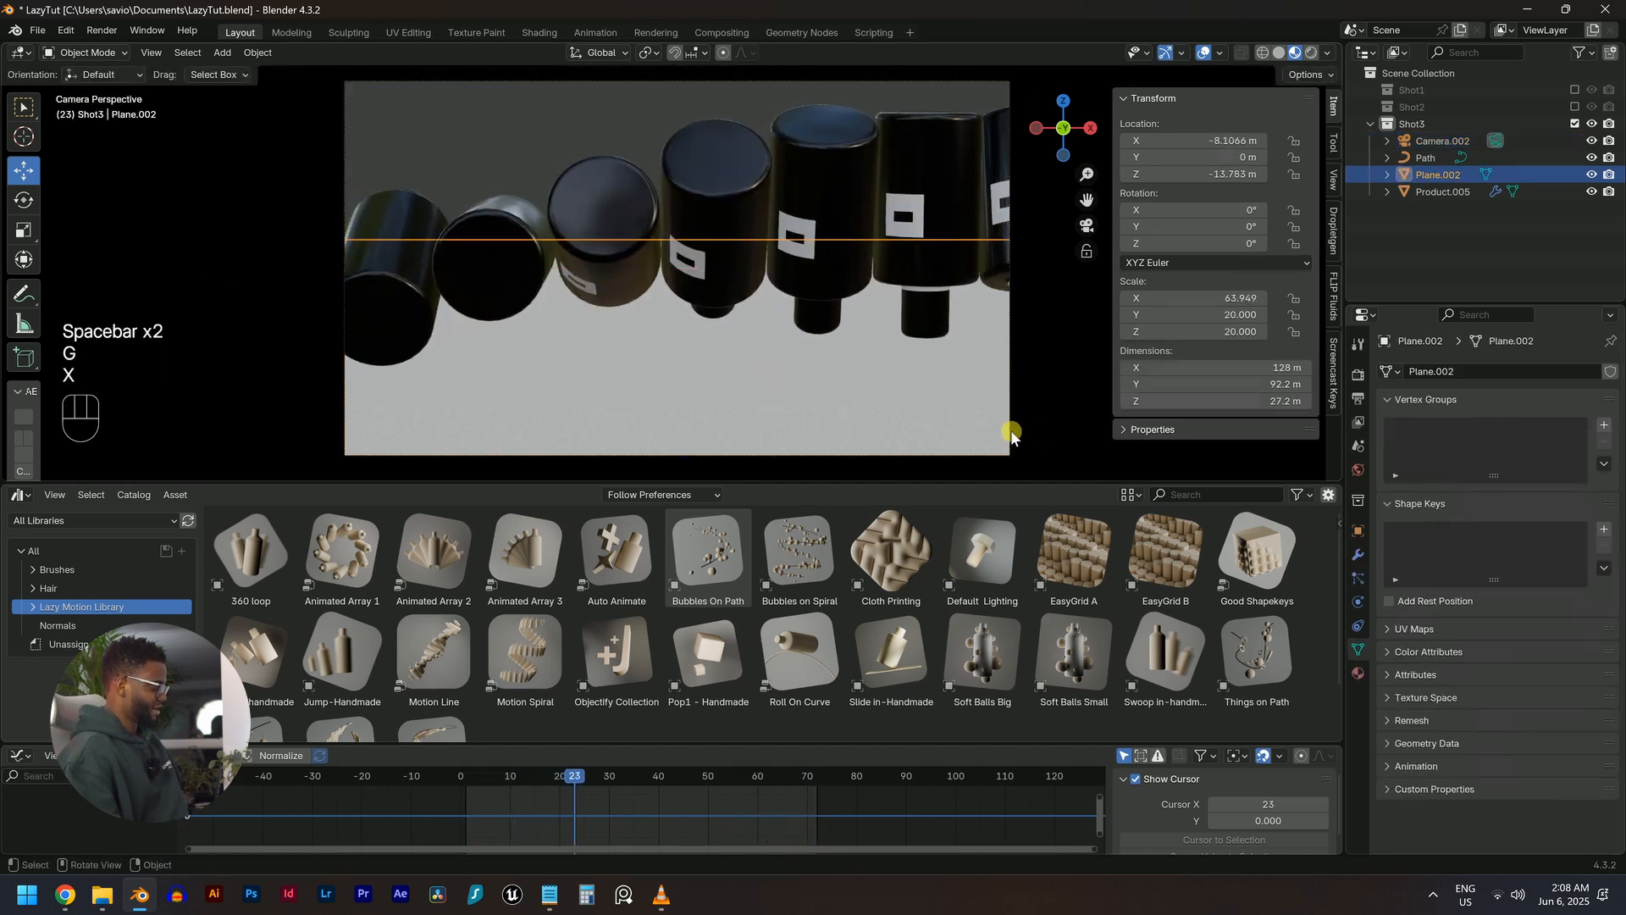
key(g)
key(z)
click(1009, 395)
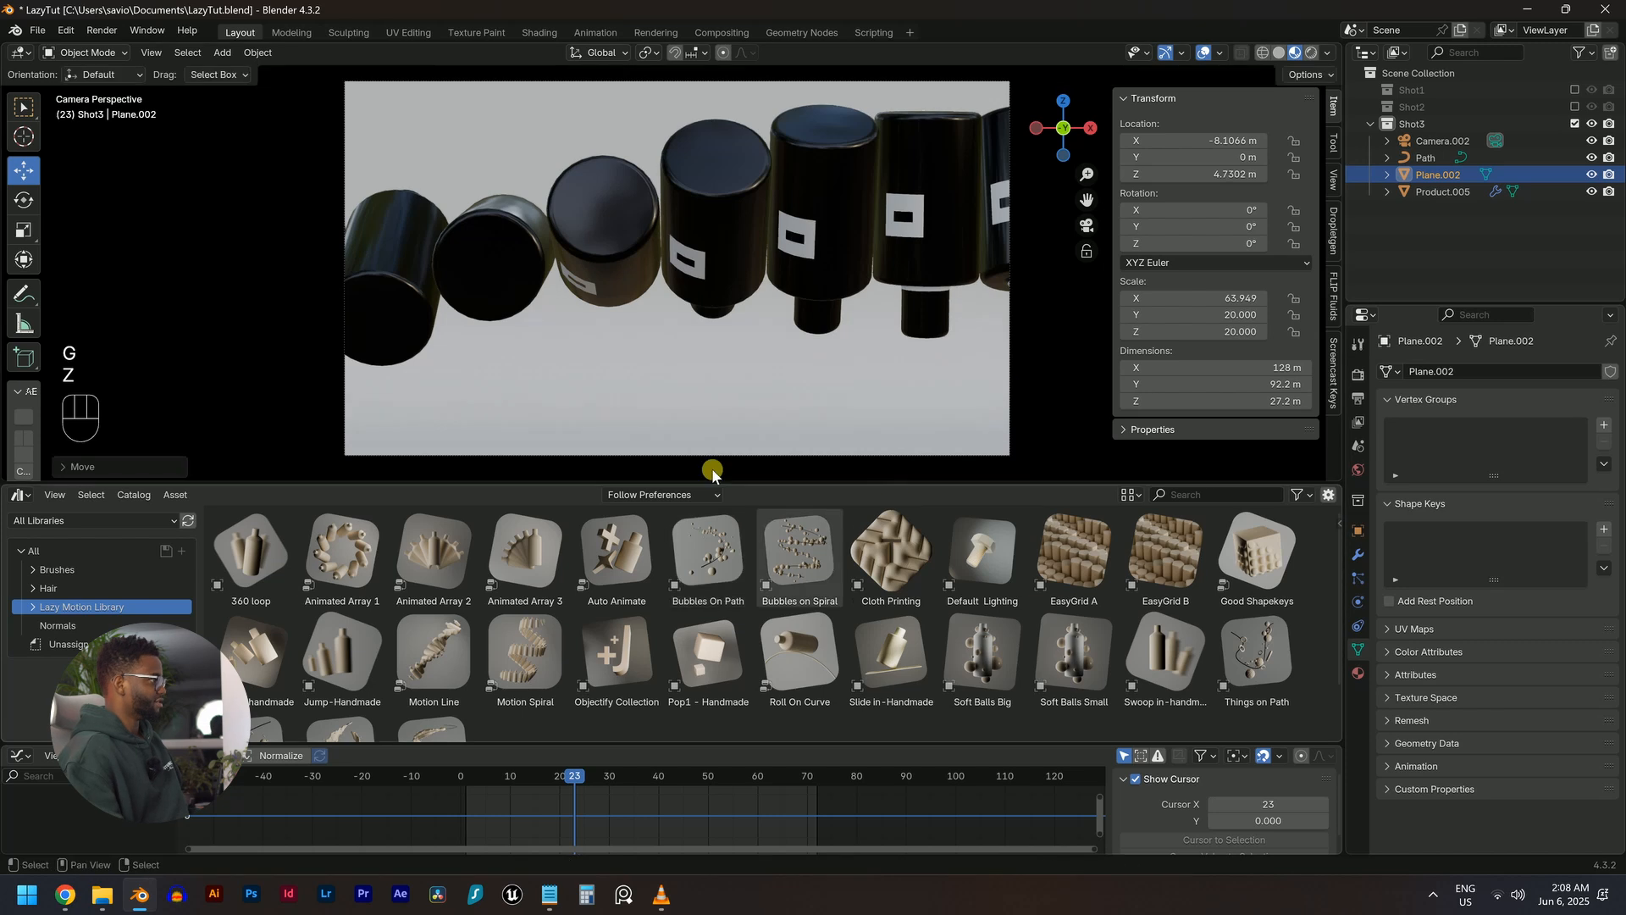
scroll(645, 371, down, 3)
scroll(669, 364, up, 2)
key(space)
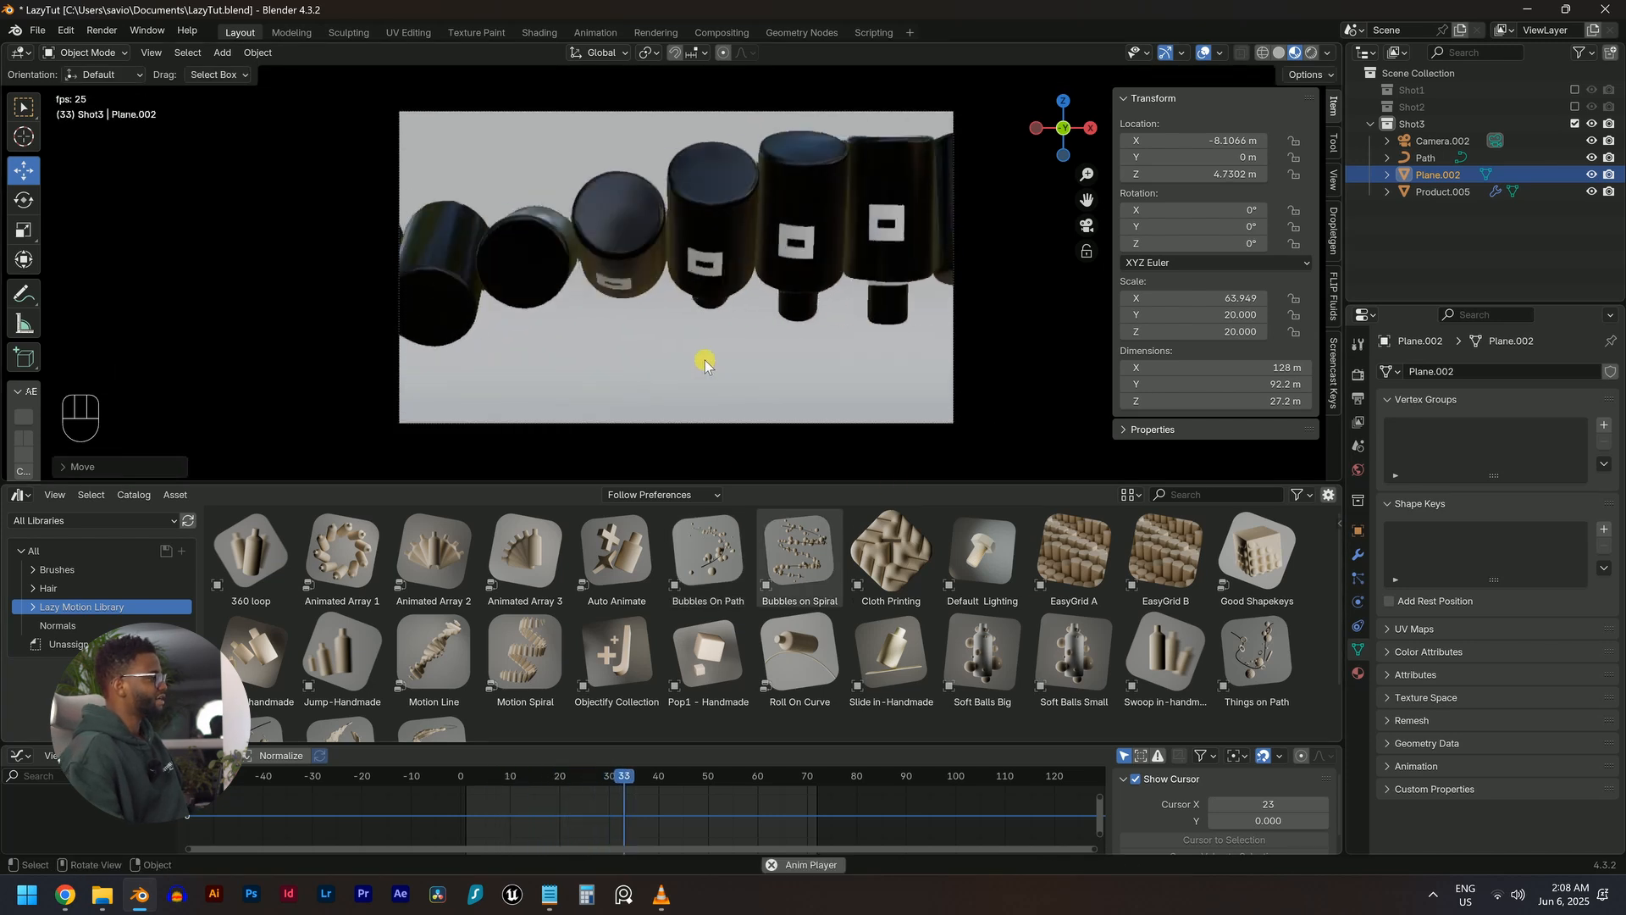
Move the bottle line along X to about -1.3 m in the camera view and play the animation to check the framing
click(701, 322)
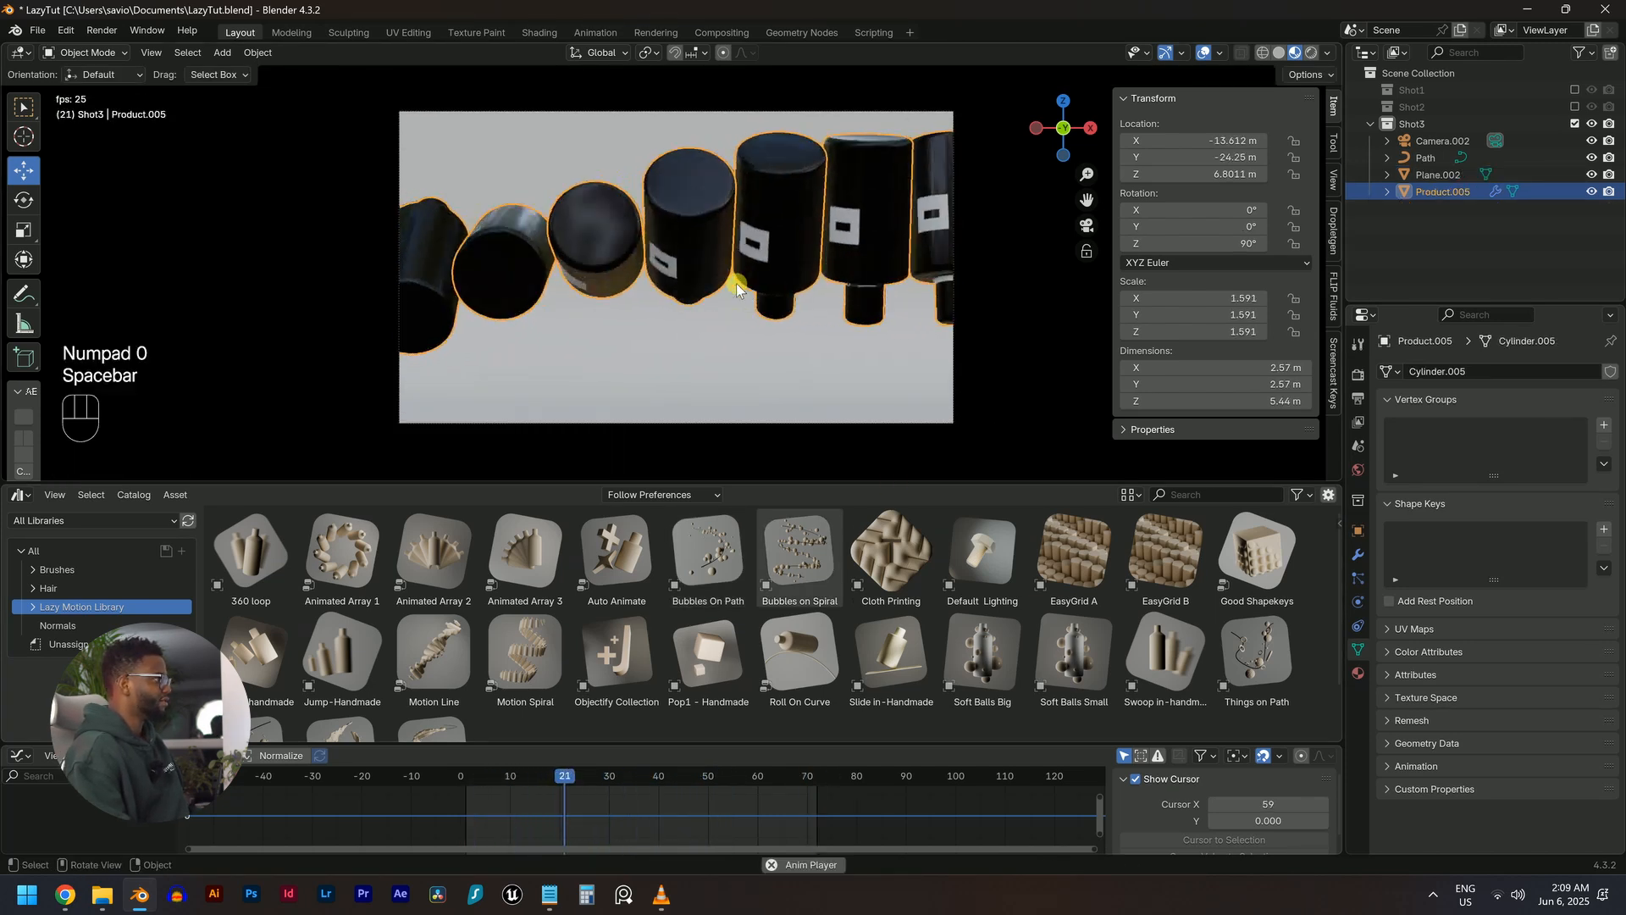
key(space)
key(g)
key(x)
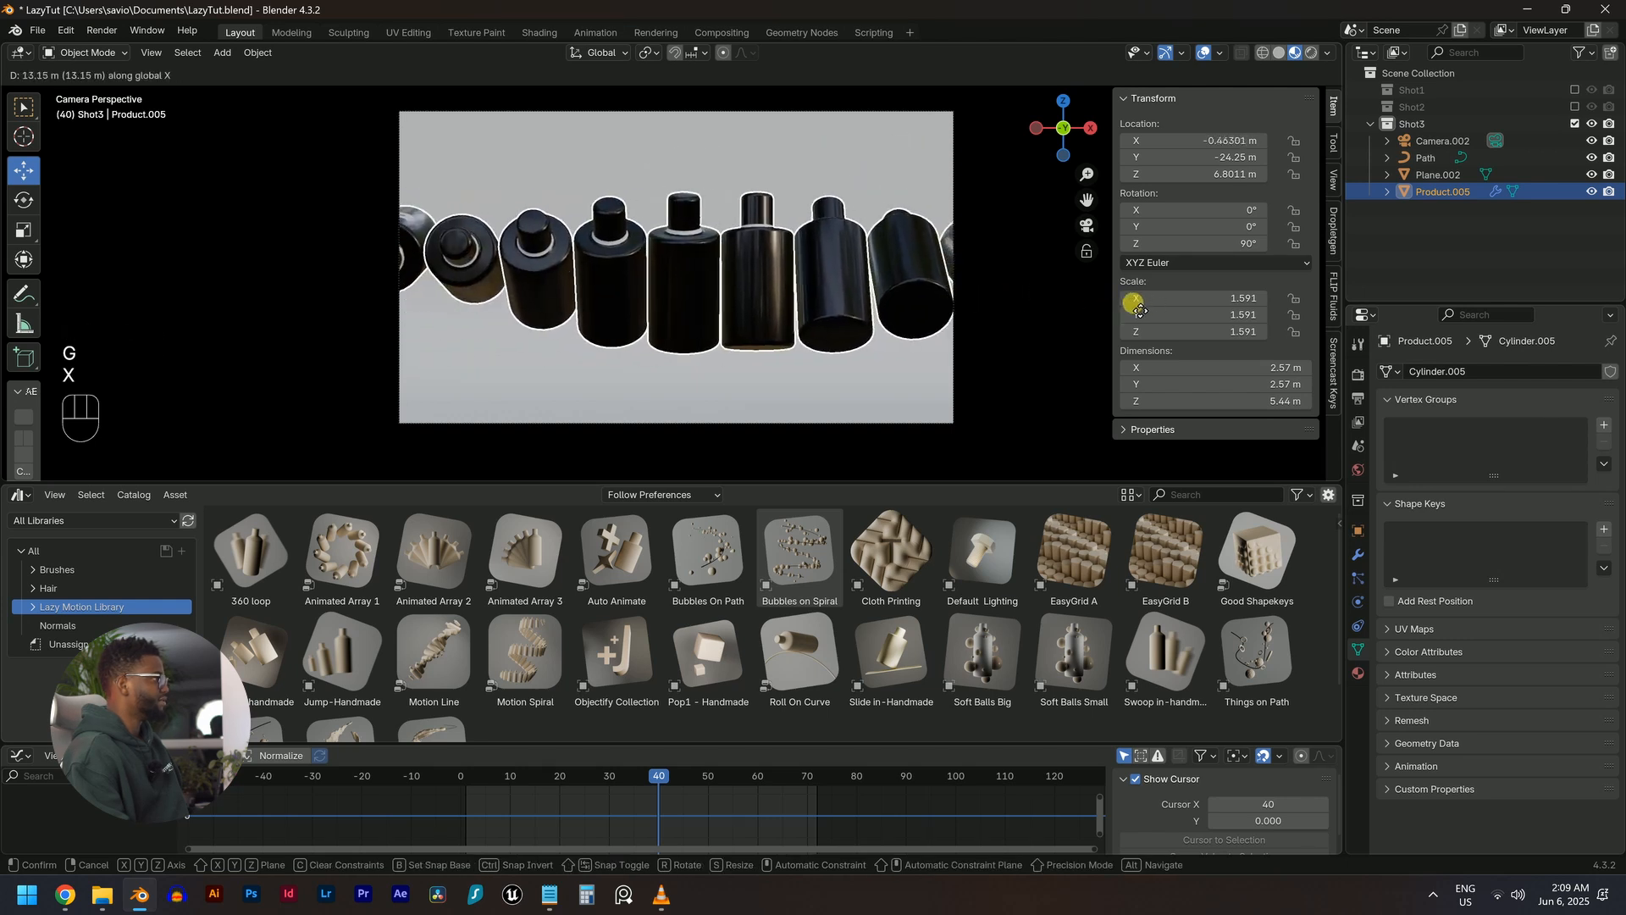
click(962, 367)
key(space)
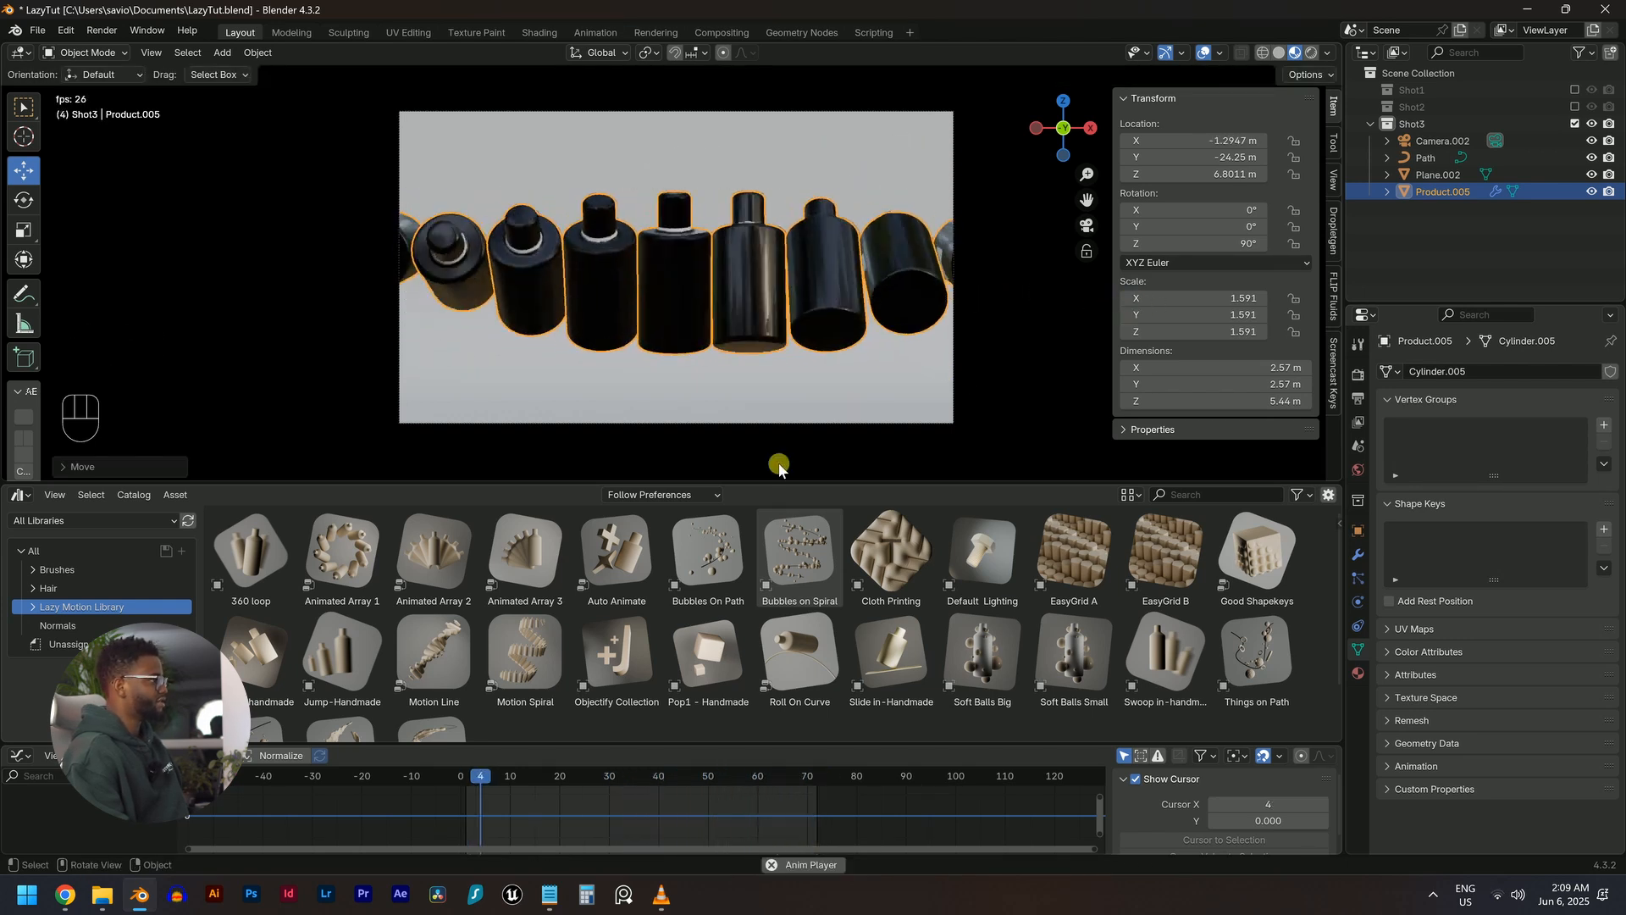
Move Camera.002 in the camera view to about X 7.9 m, Z 11.9 m, and preview the framing with the bottles deselected
key(space)
click(835, 379)
key(g)
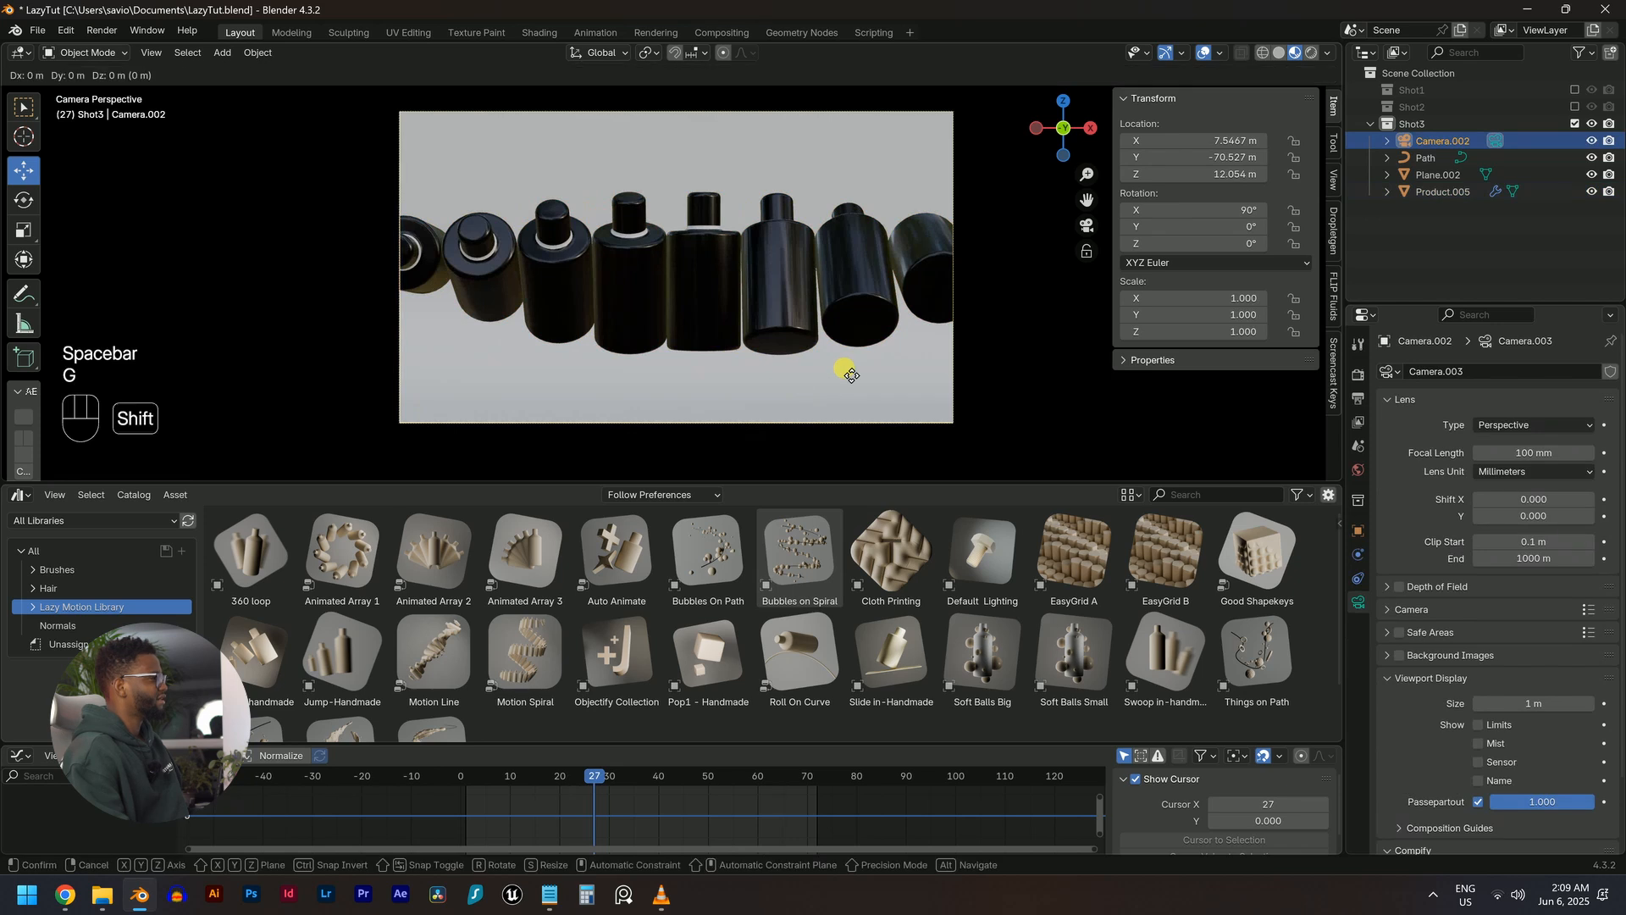
click(461, 305)
key(space)
scroll(846, 178, up, 2)
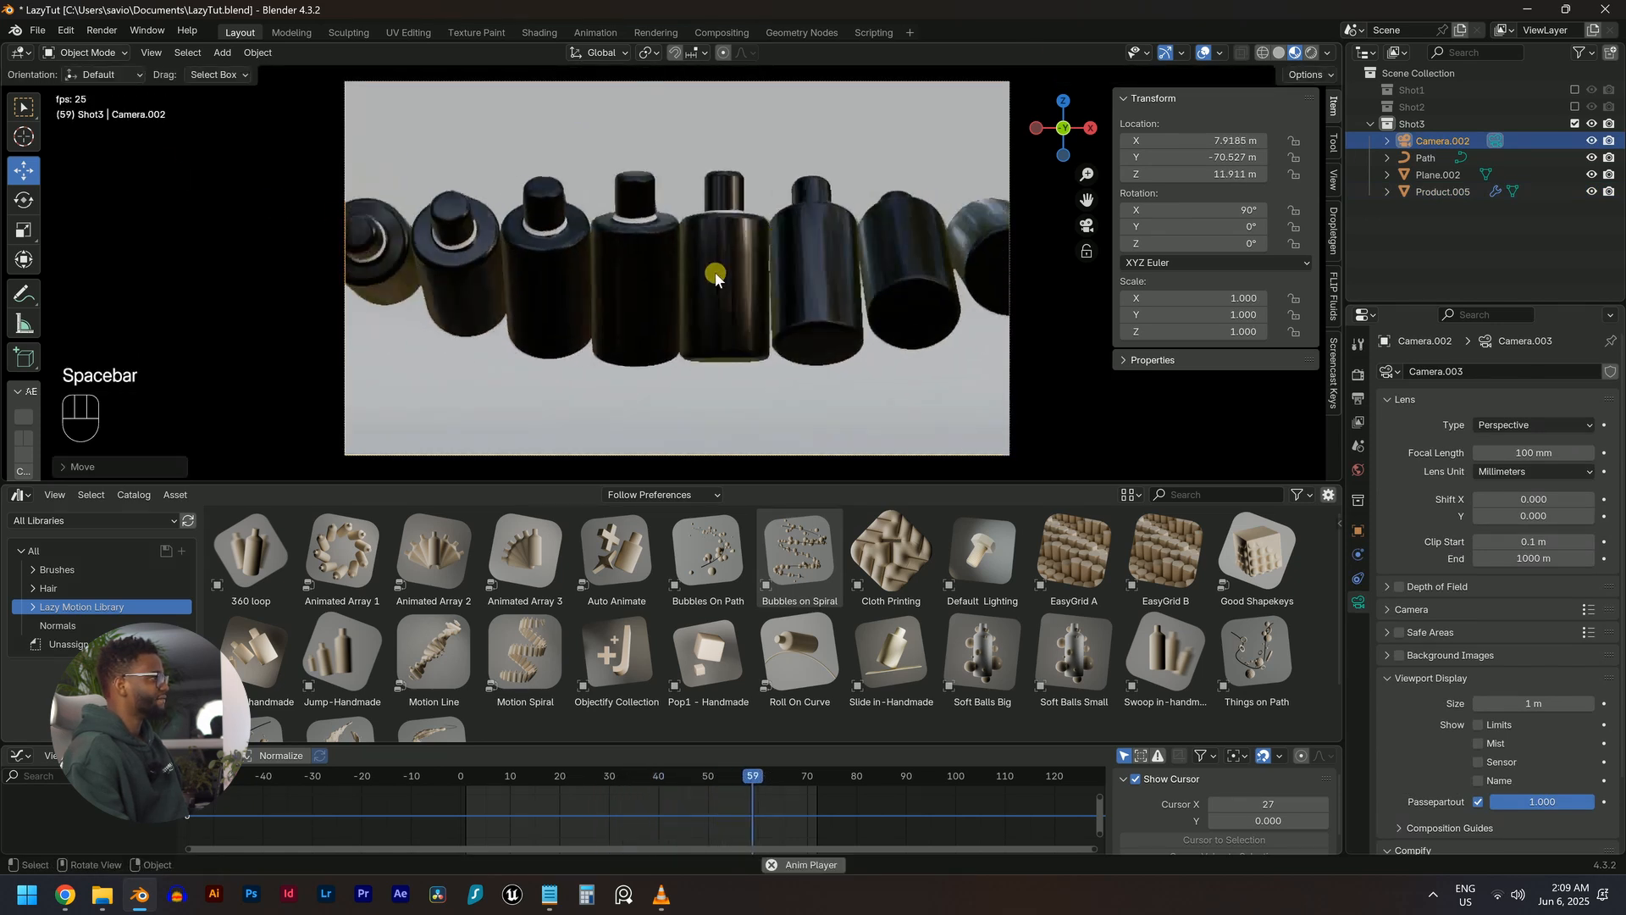
click(688, 282)
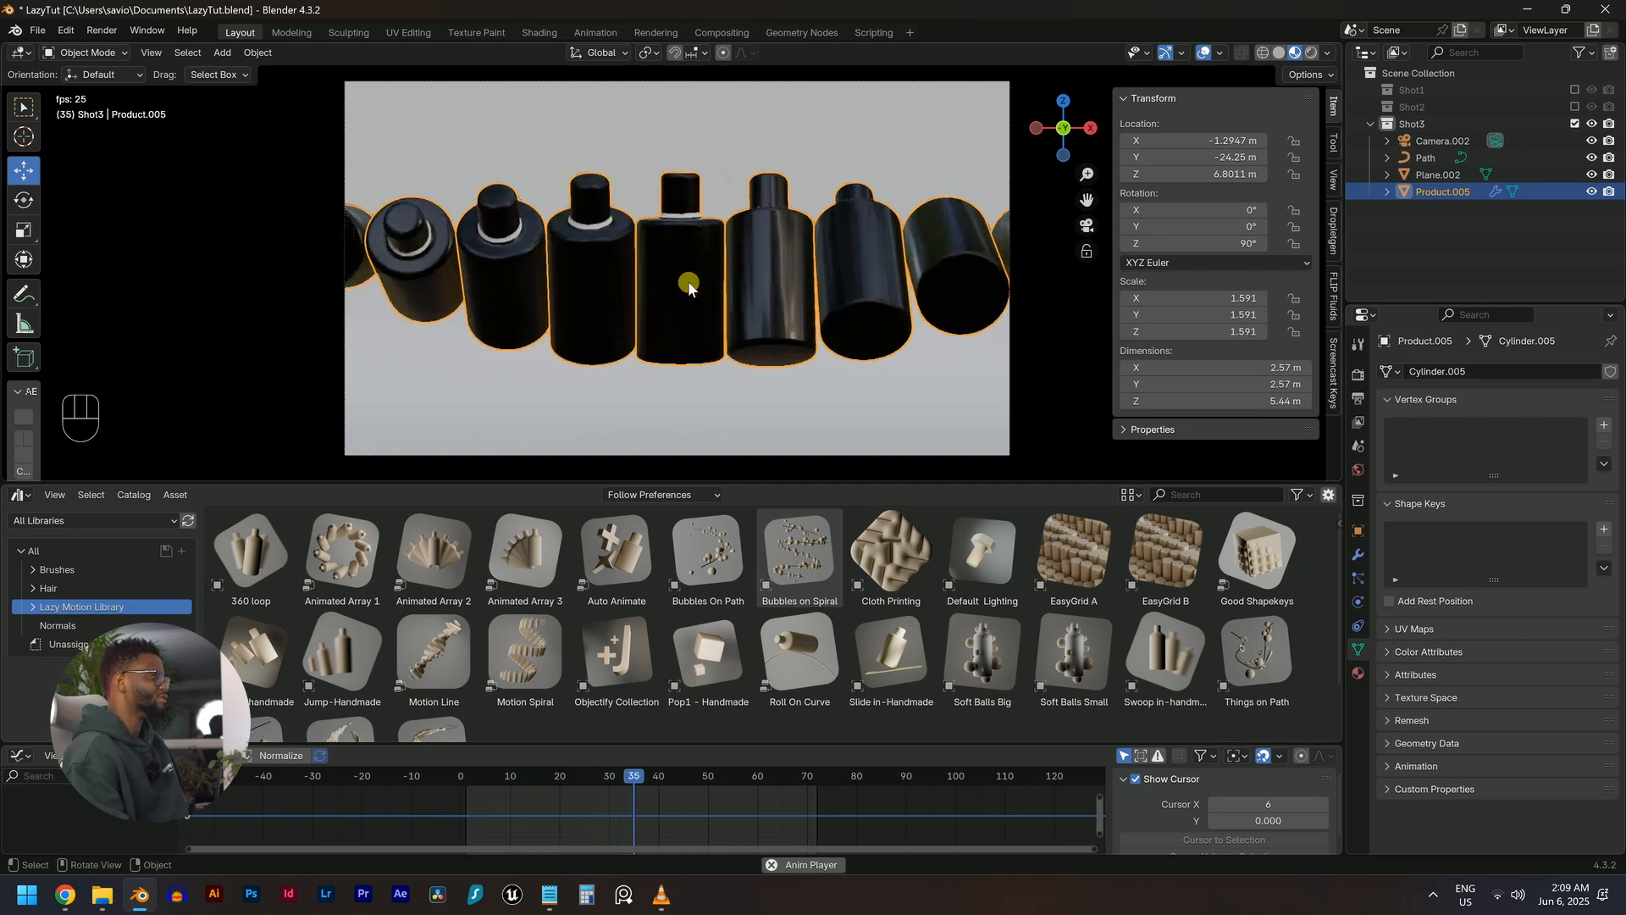
key(alt+a)
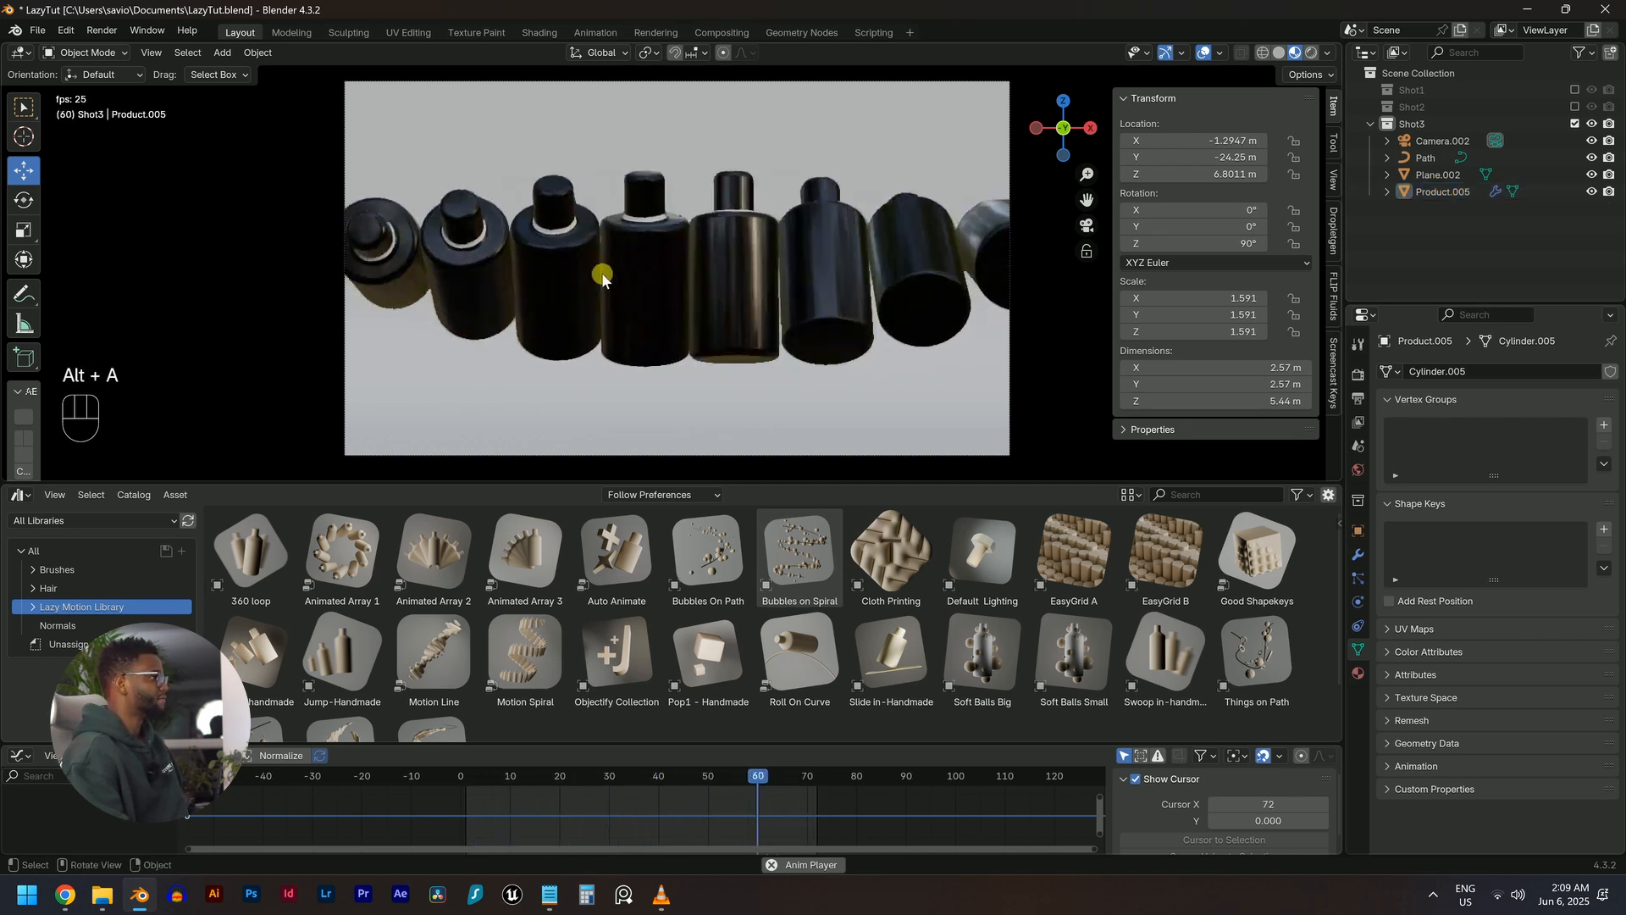
key(space)
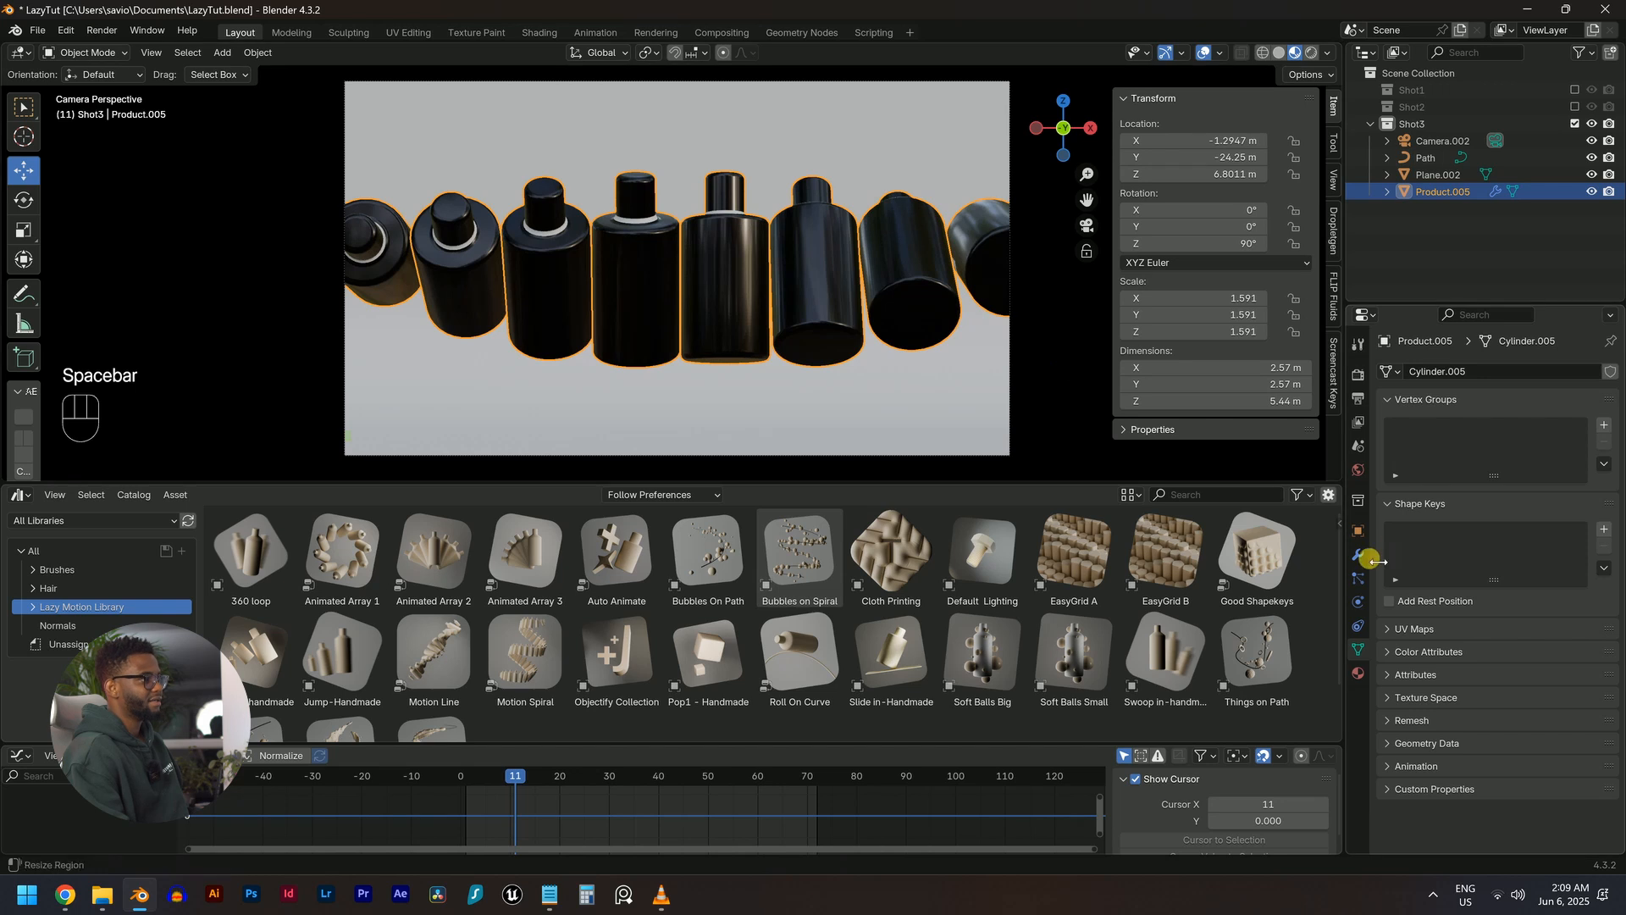
Set the second Rotation offset value of the bottle line's Motion Line modifier to 2.190 and preview the animation
click(1358, 555)
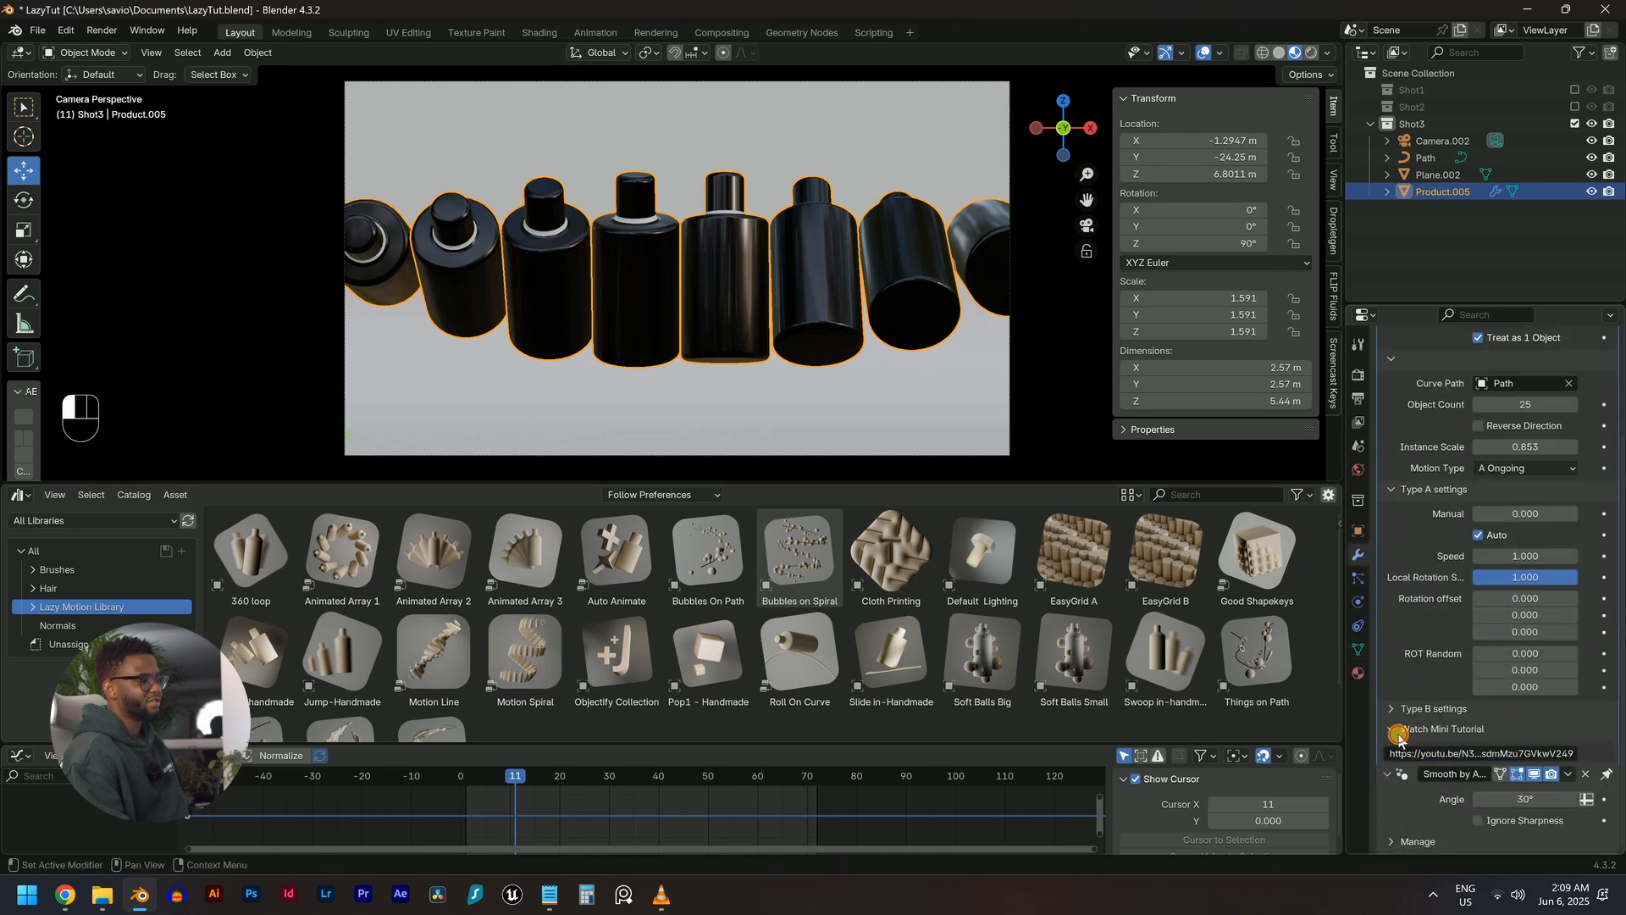
key(ctrl+z)
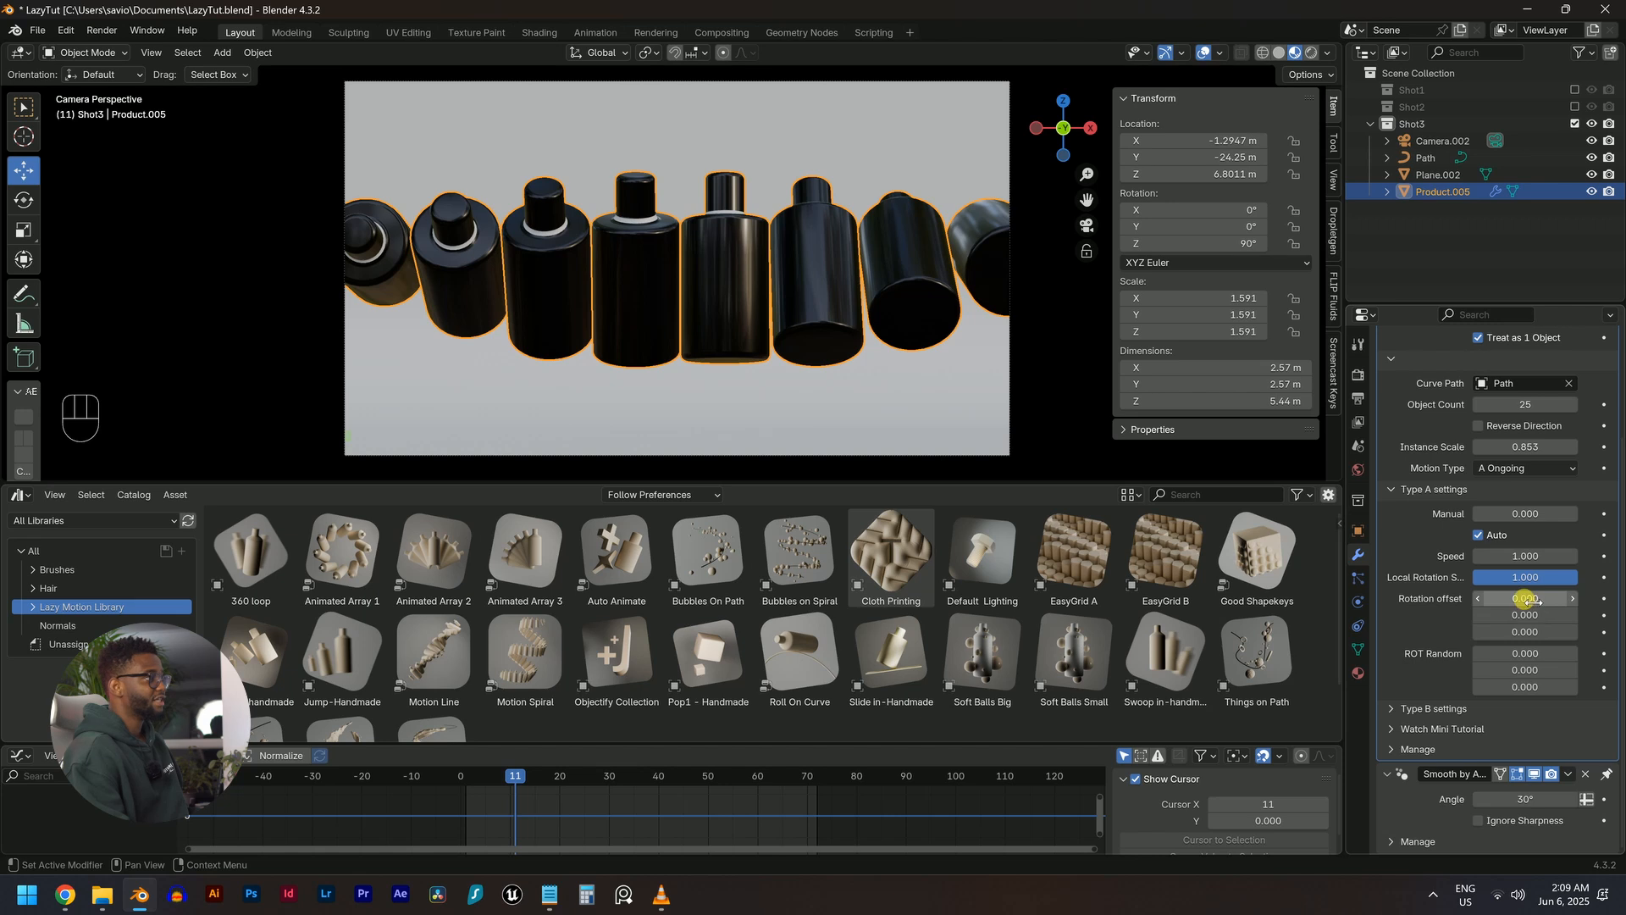
mouse_move(1527, 599)
mouse_down()
mouse_move(1540, 616)
mouse_move(1514, 616)
mouse_move(1539, 616)
mouse_up()
key(ctrl+z)
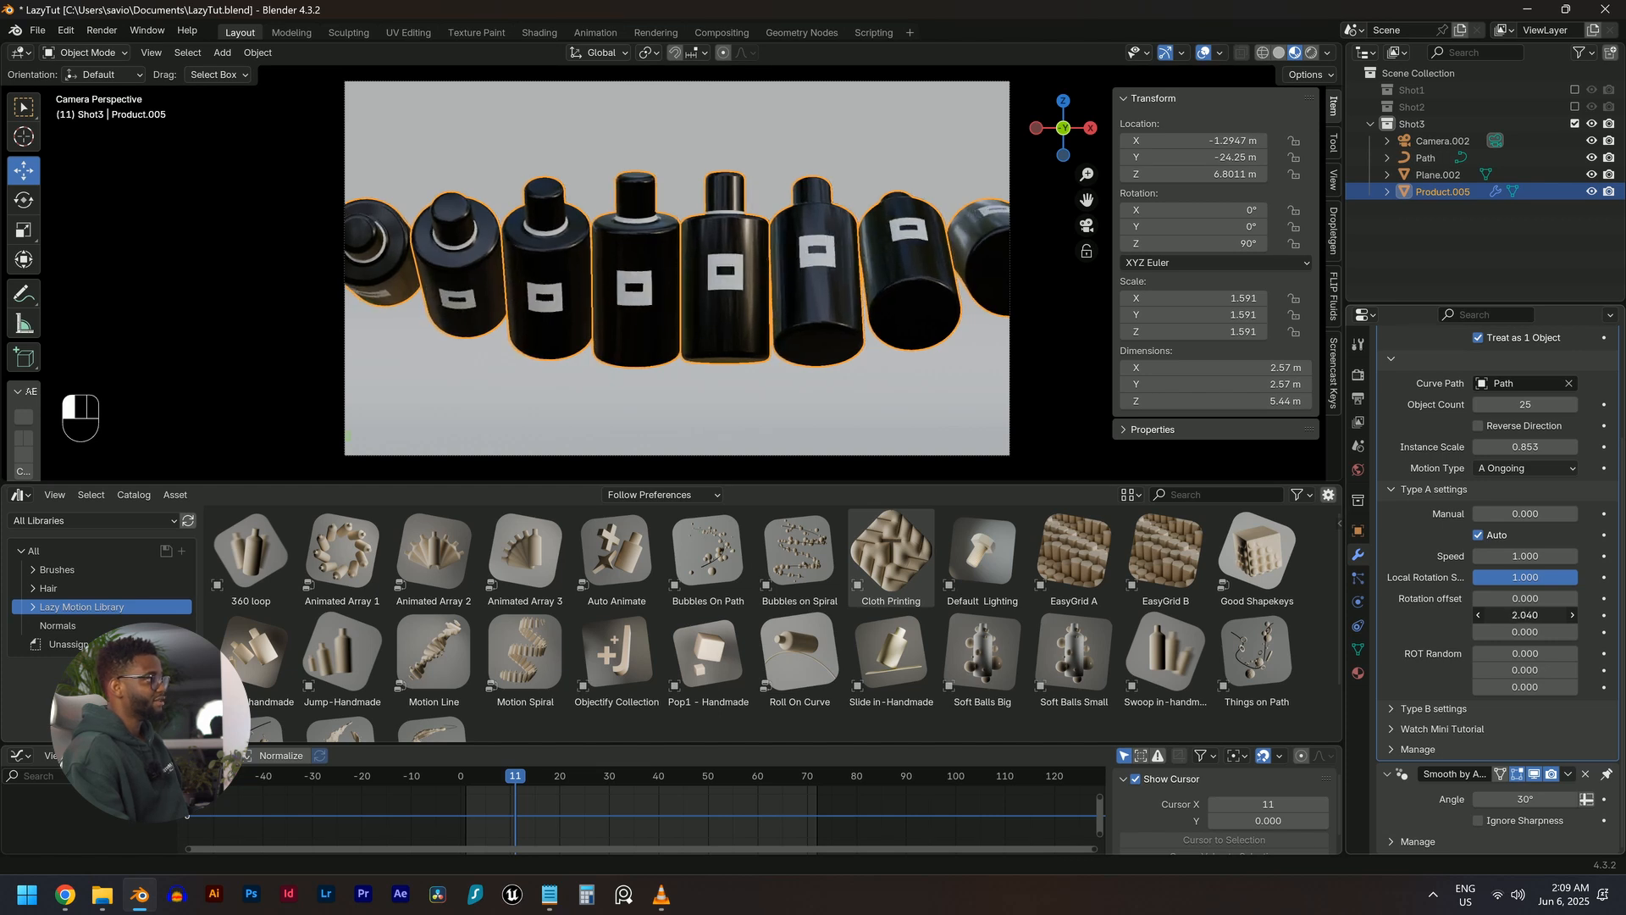
key(space)
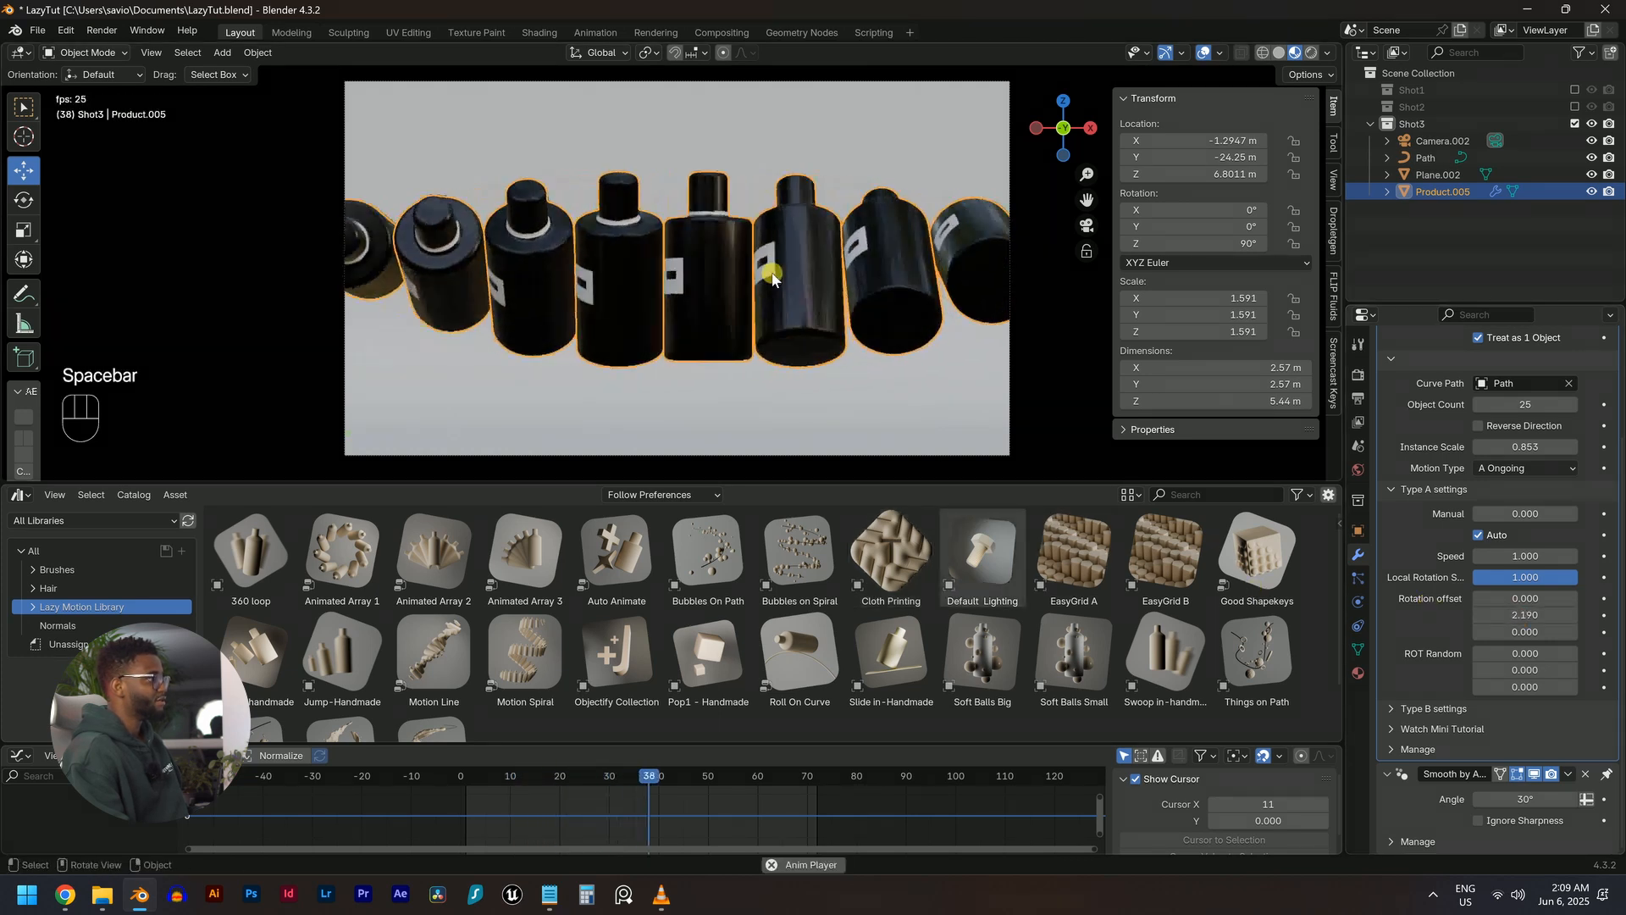
key(Escape)
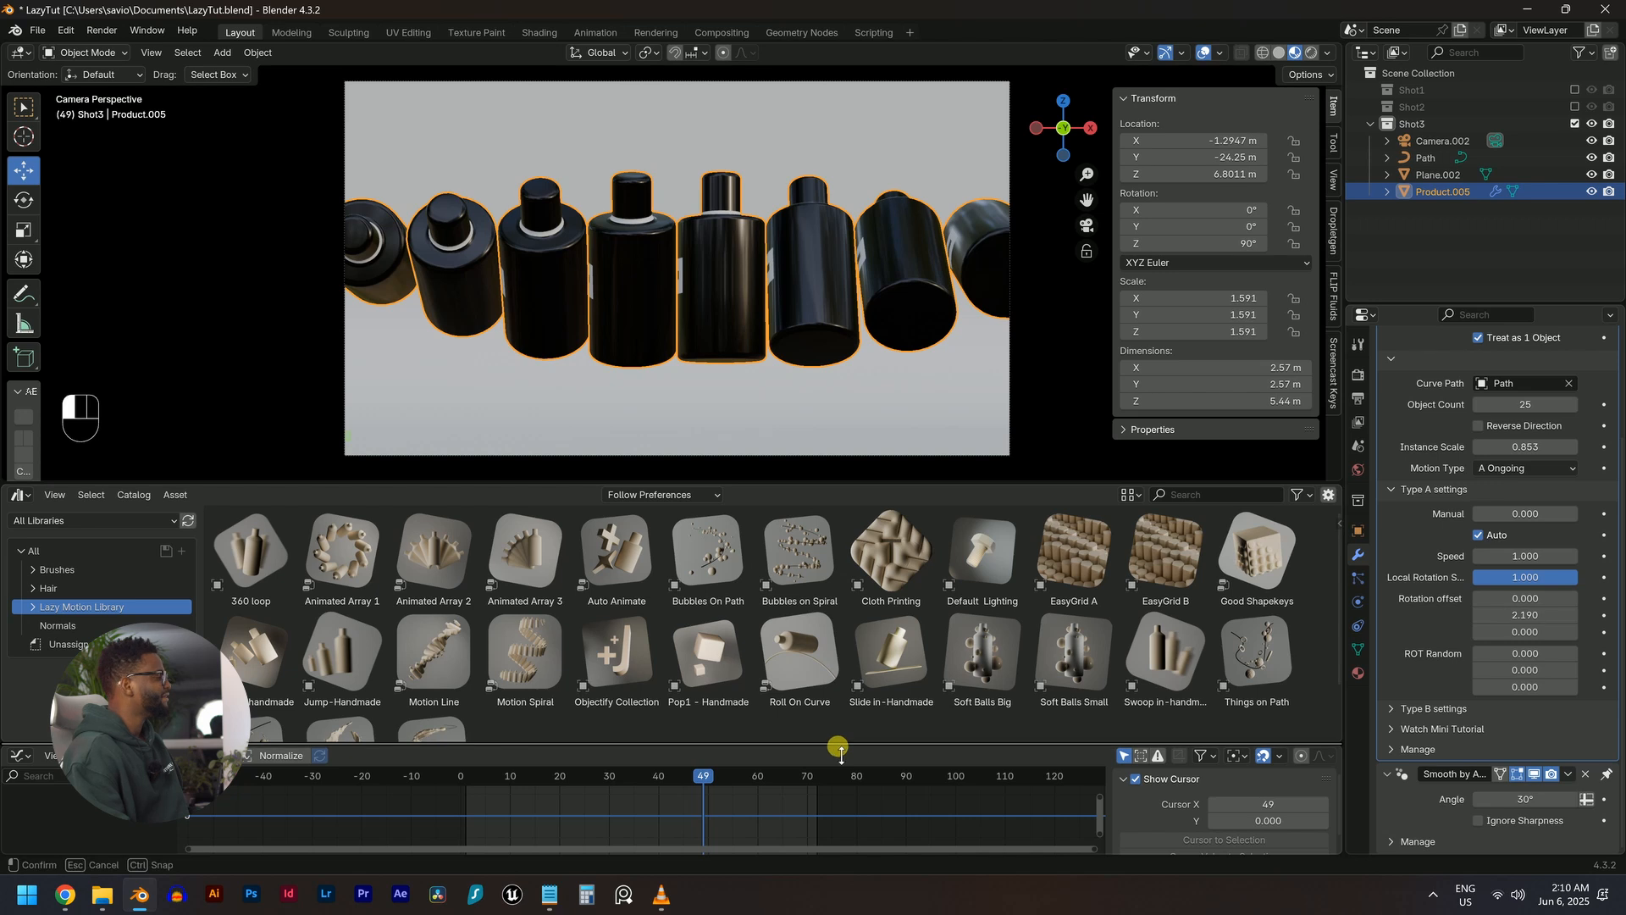
Enlarge the Graph Editor, and try keyframing all three Rotation offset values at frame 49 before undoing the keyframes
drag(838, 746, 889, 635)
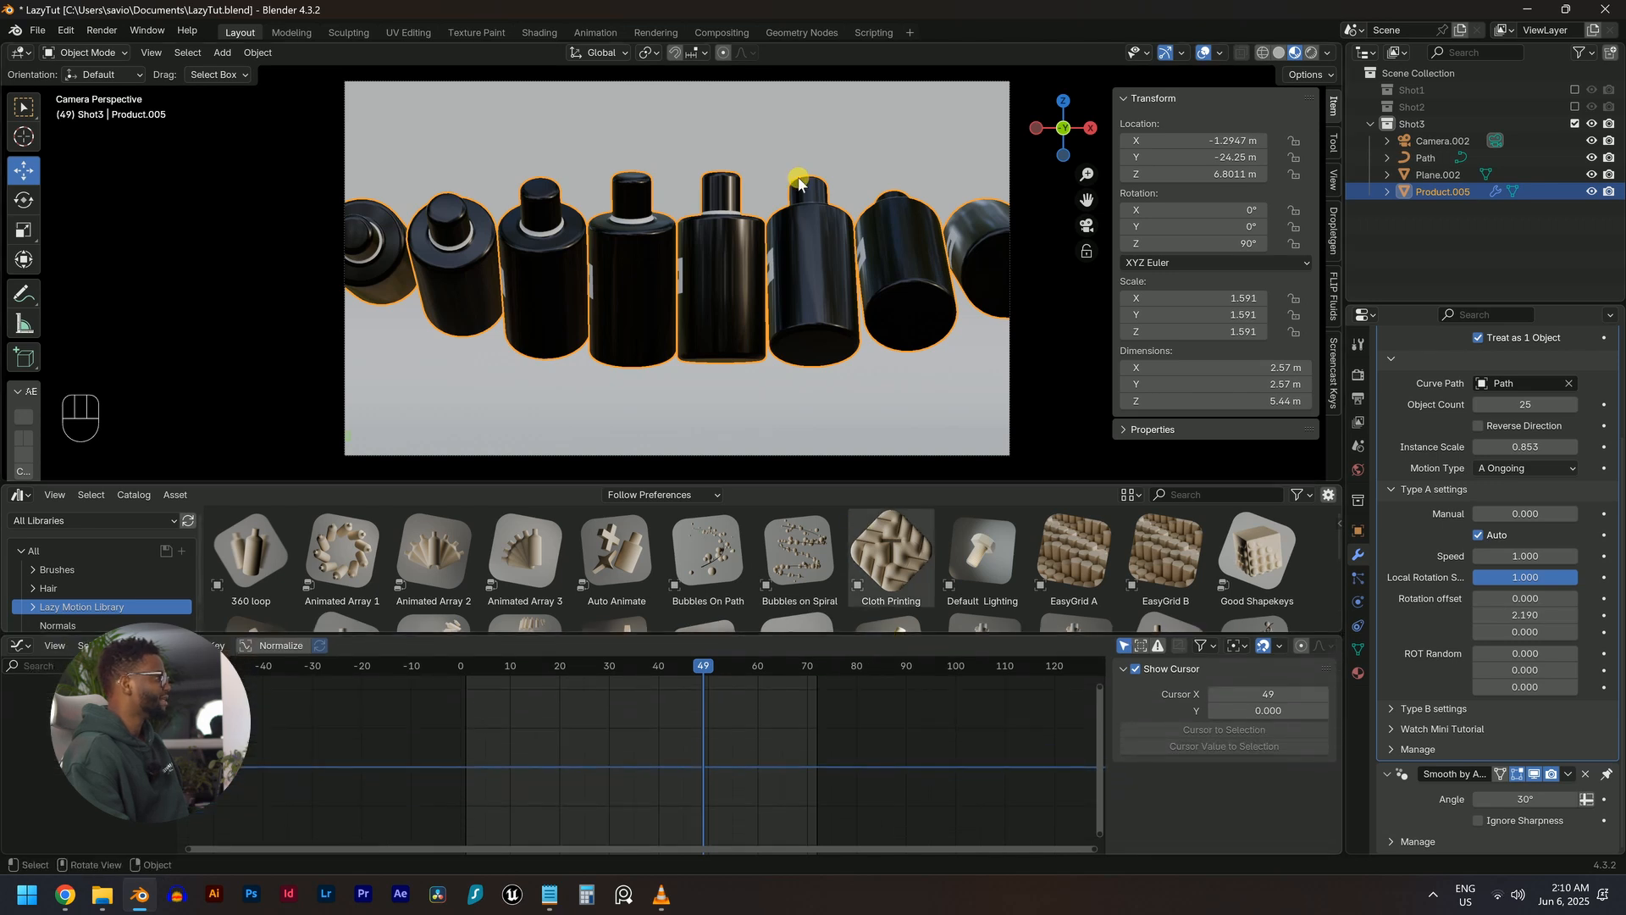
scroll(683, 781, down, 2)
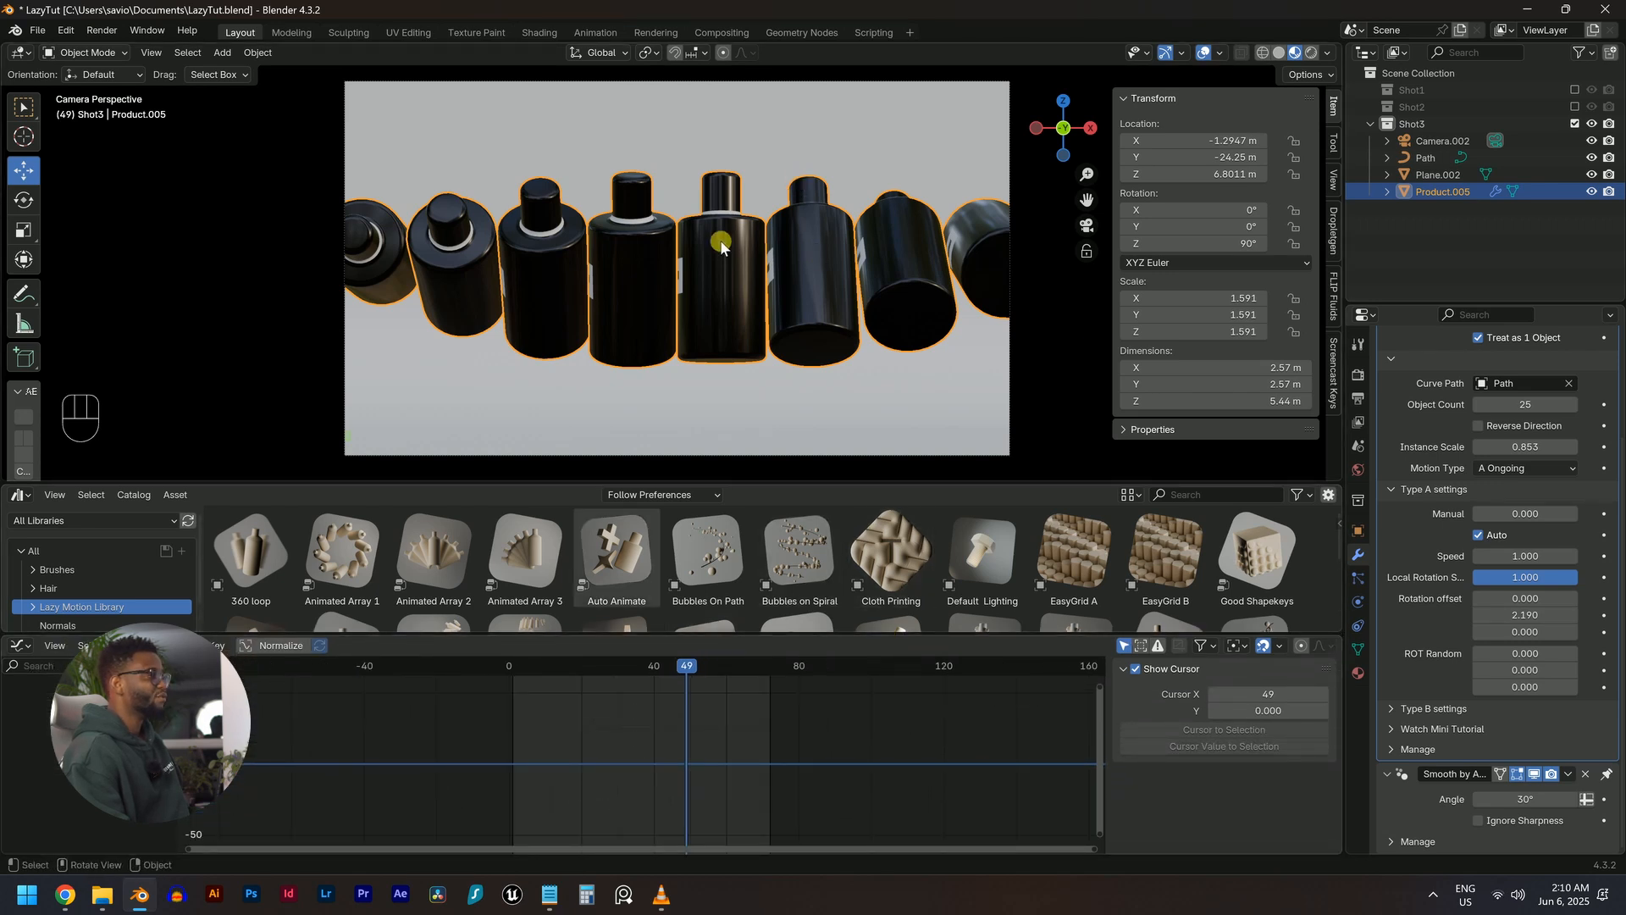
middle_drag(726, 237, 720, 322)
scroll(659, 294, down, 3)
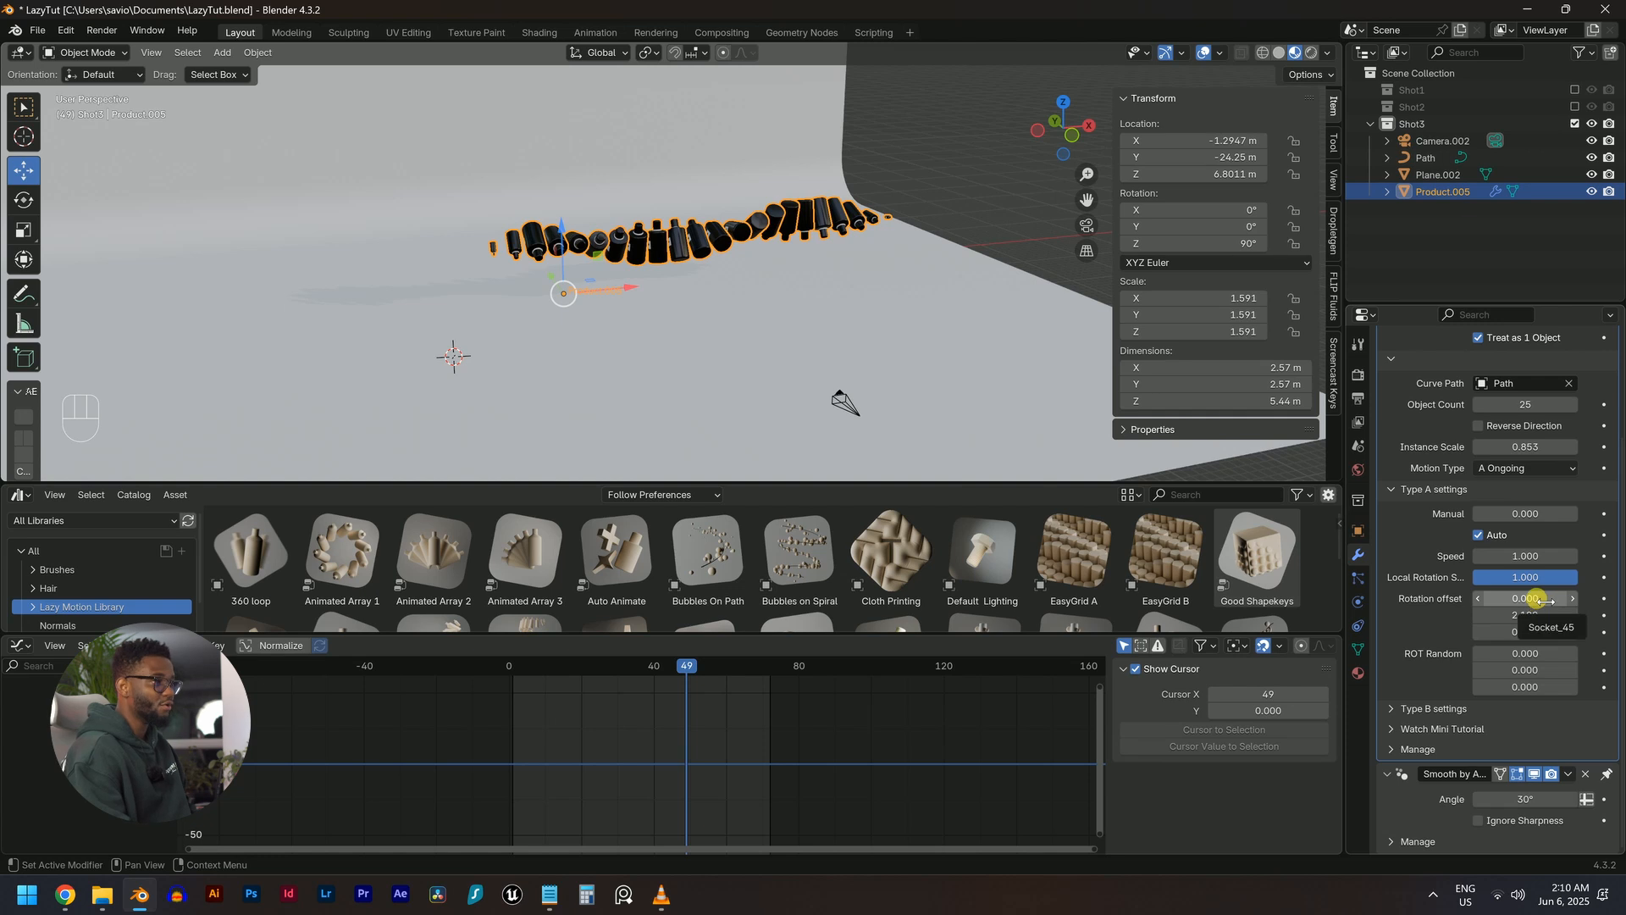
key(i)
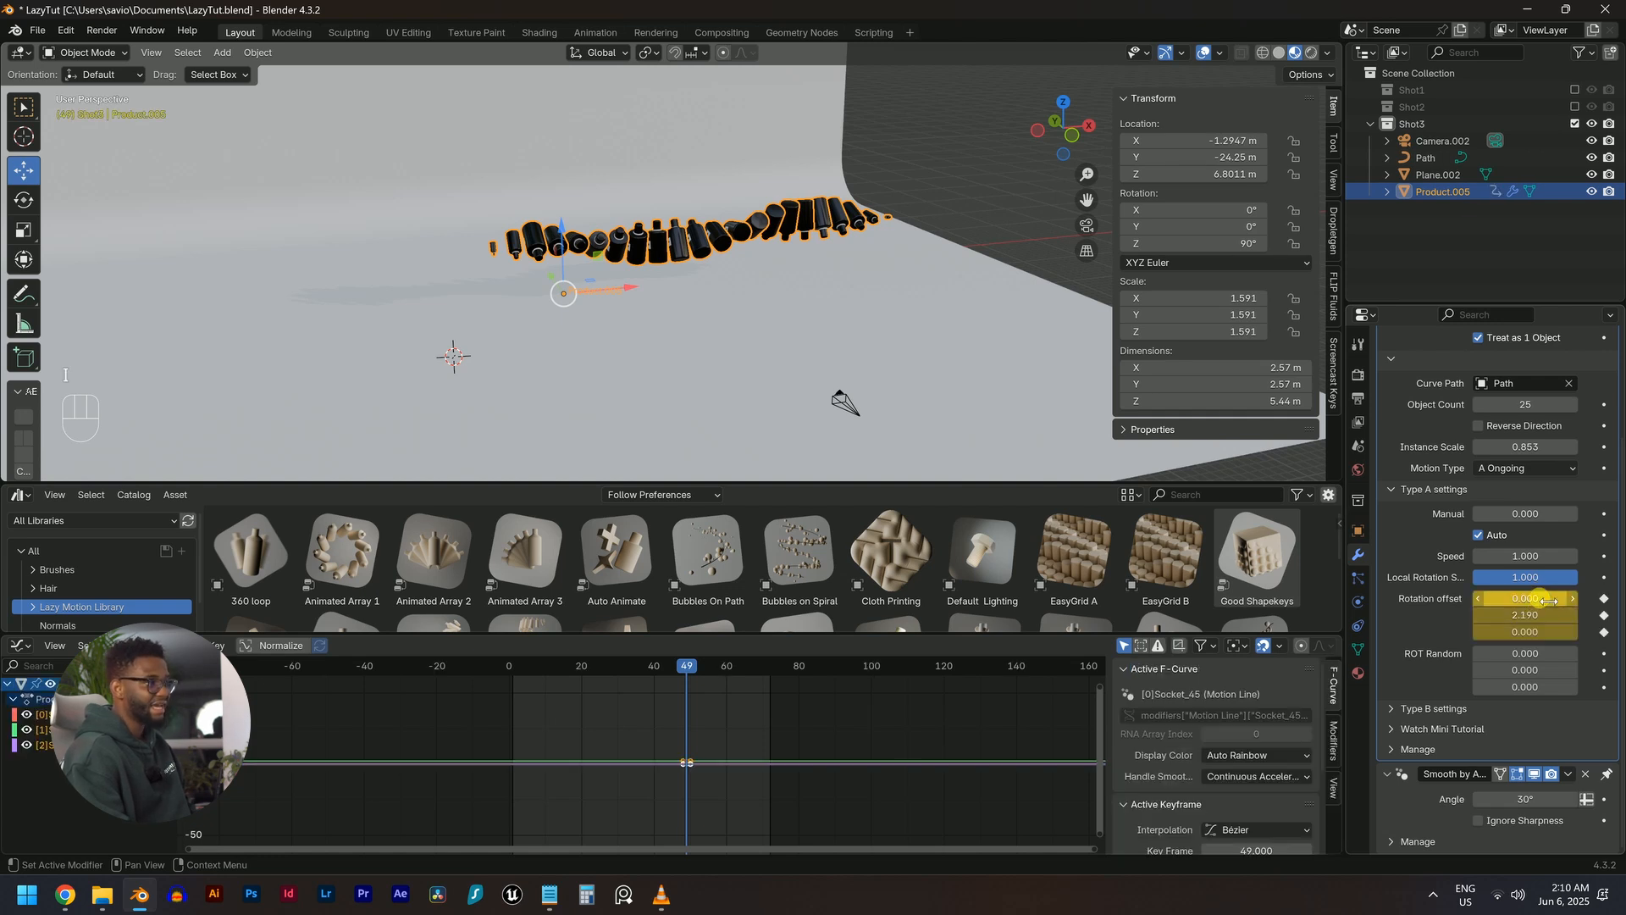
key(ctrl+z)
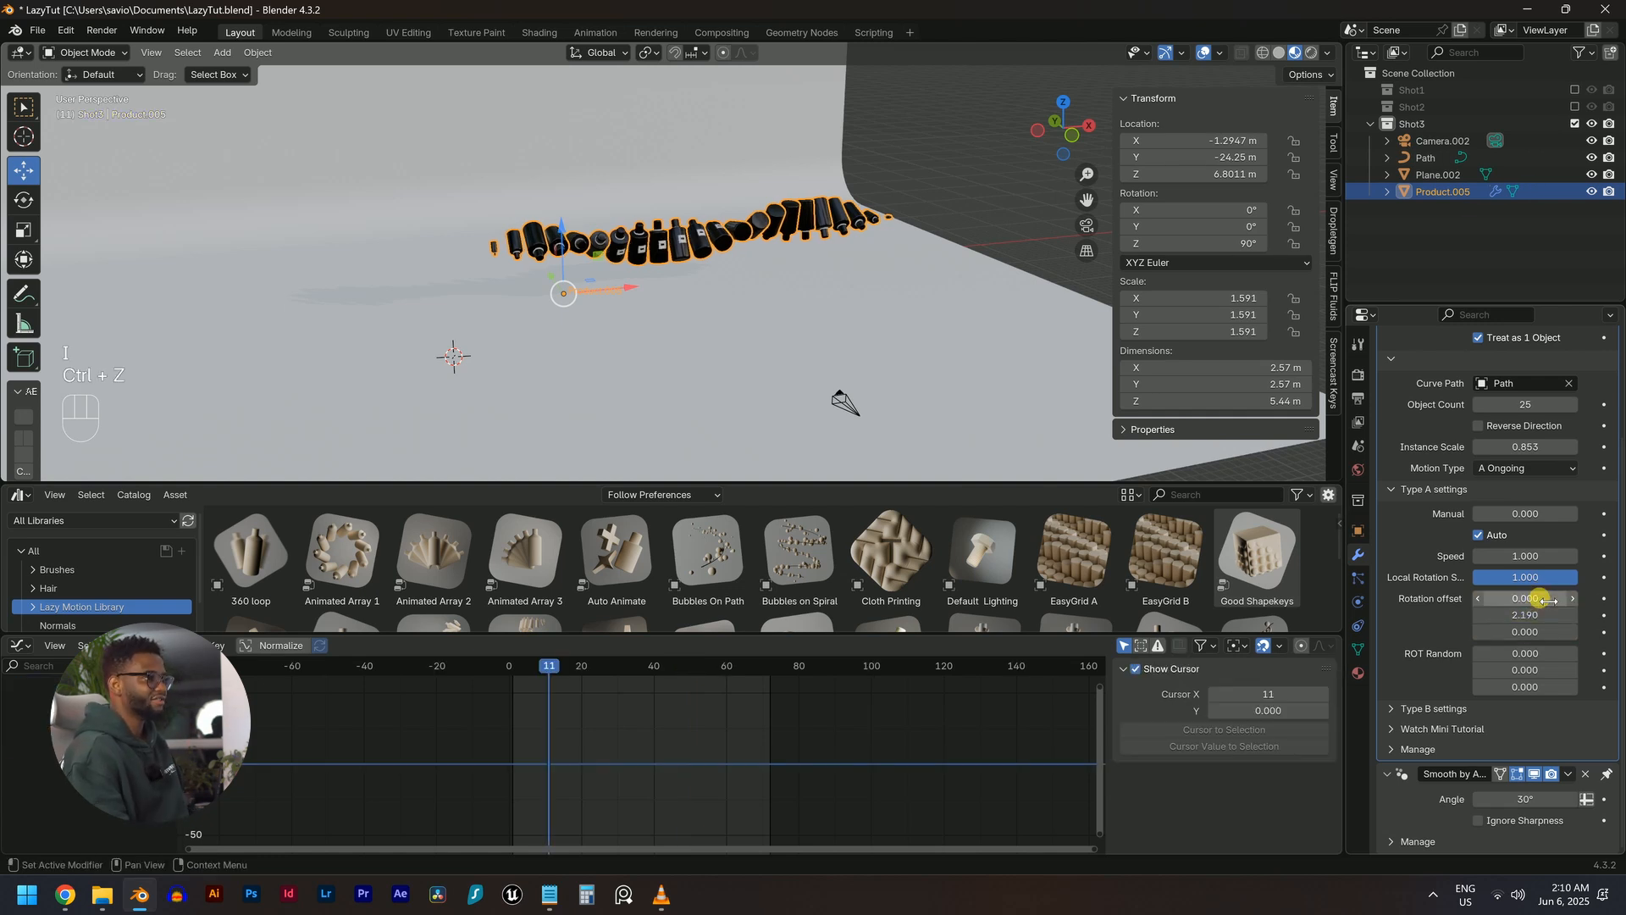
At frame 1, set the second Rotation offset value to 0.700 in the camera view and keyframe only that value
scroll(661, 337, up, 8)
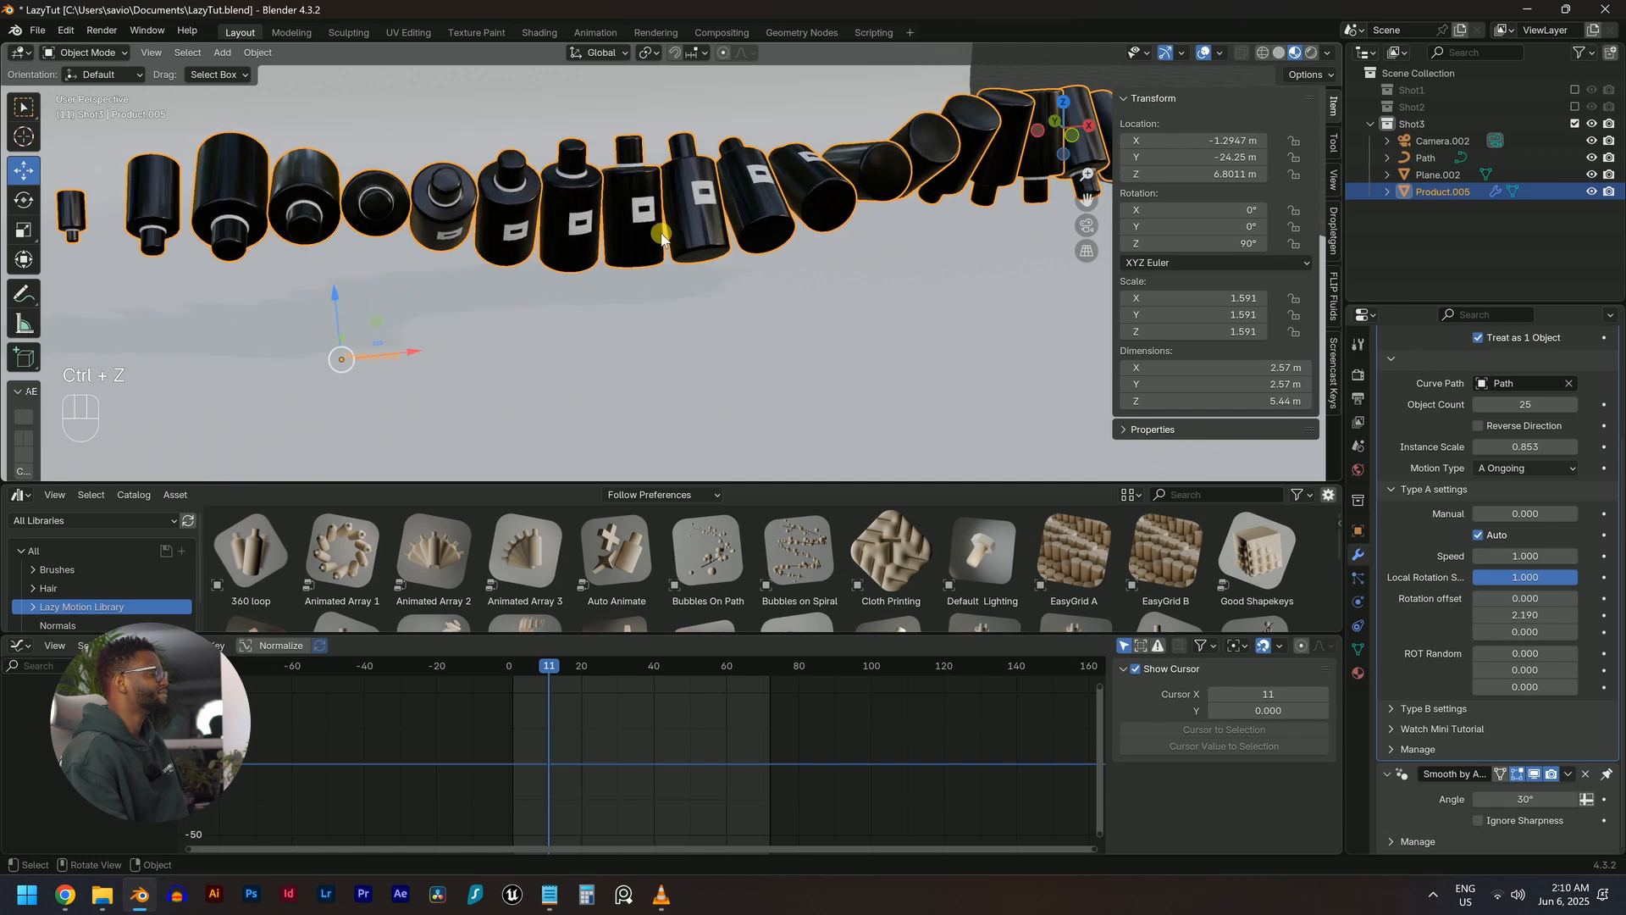
key(shift+Left)
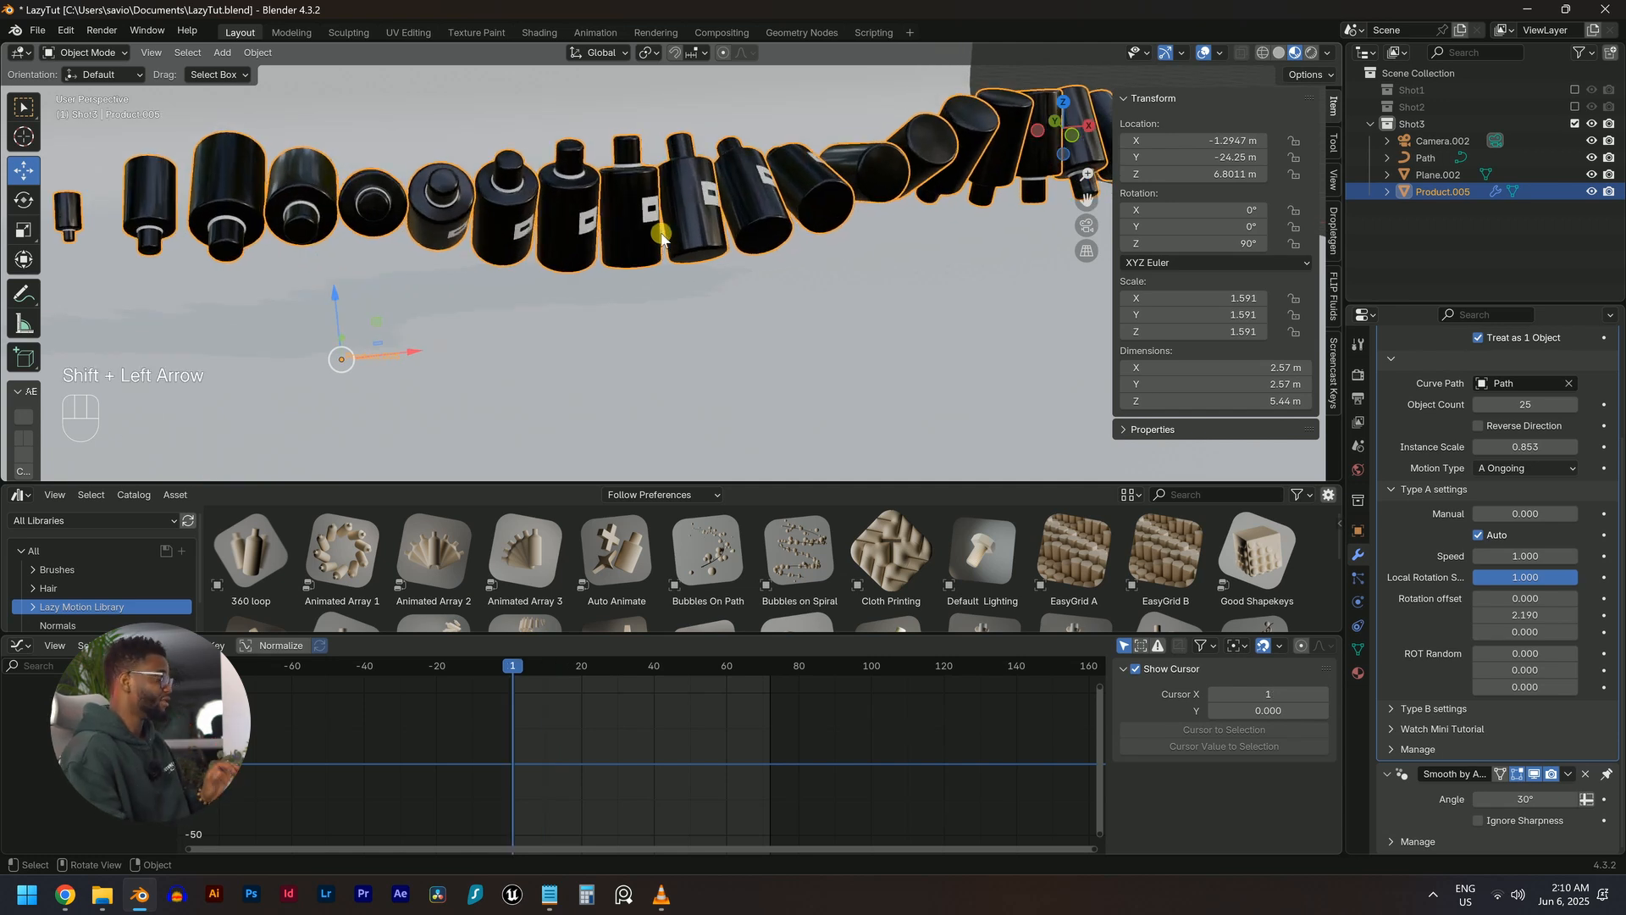
key(KP_0)
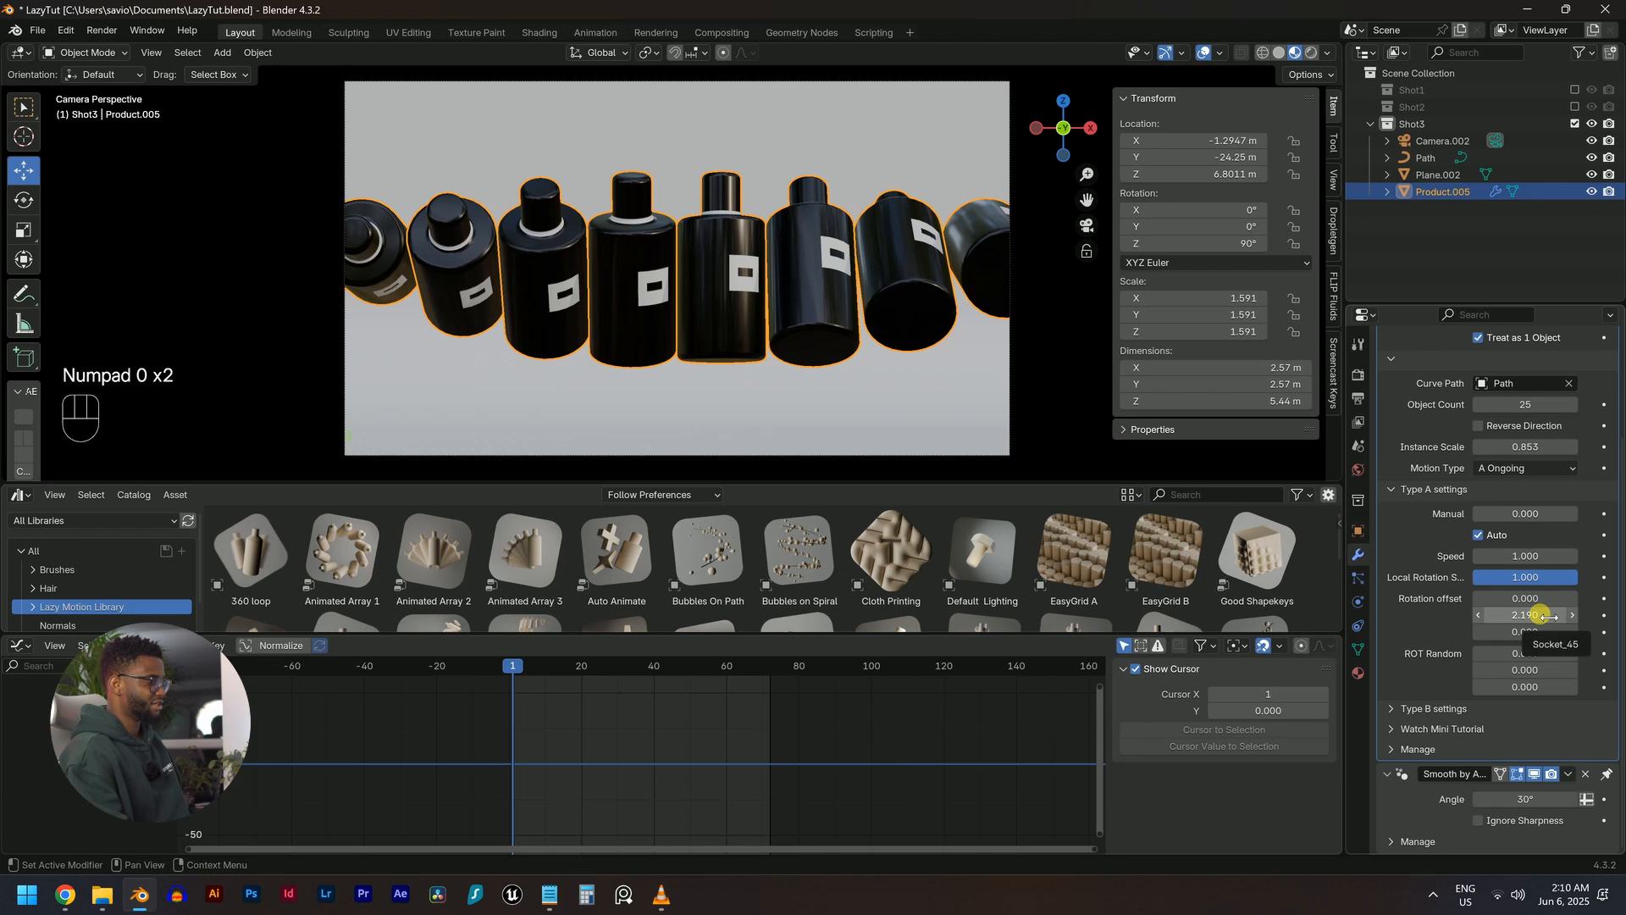
drag(1550, 617, 1499, 616)
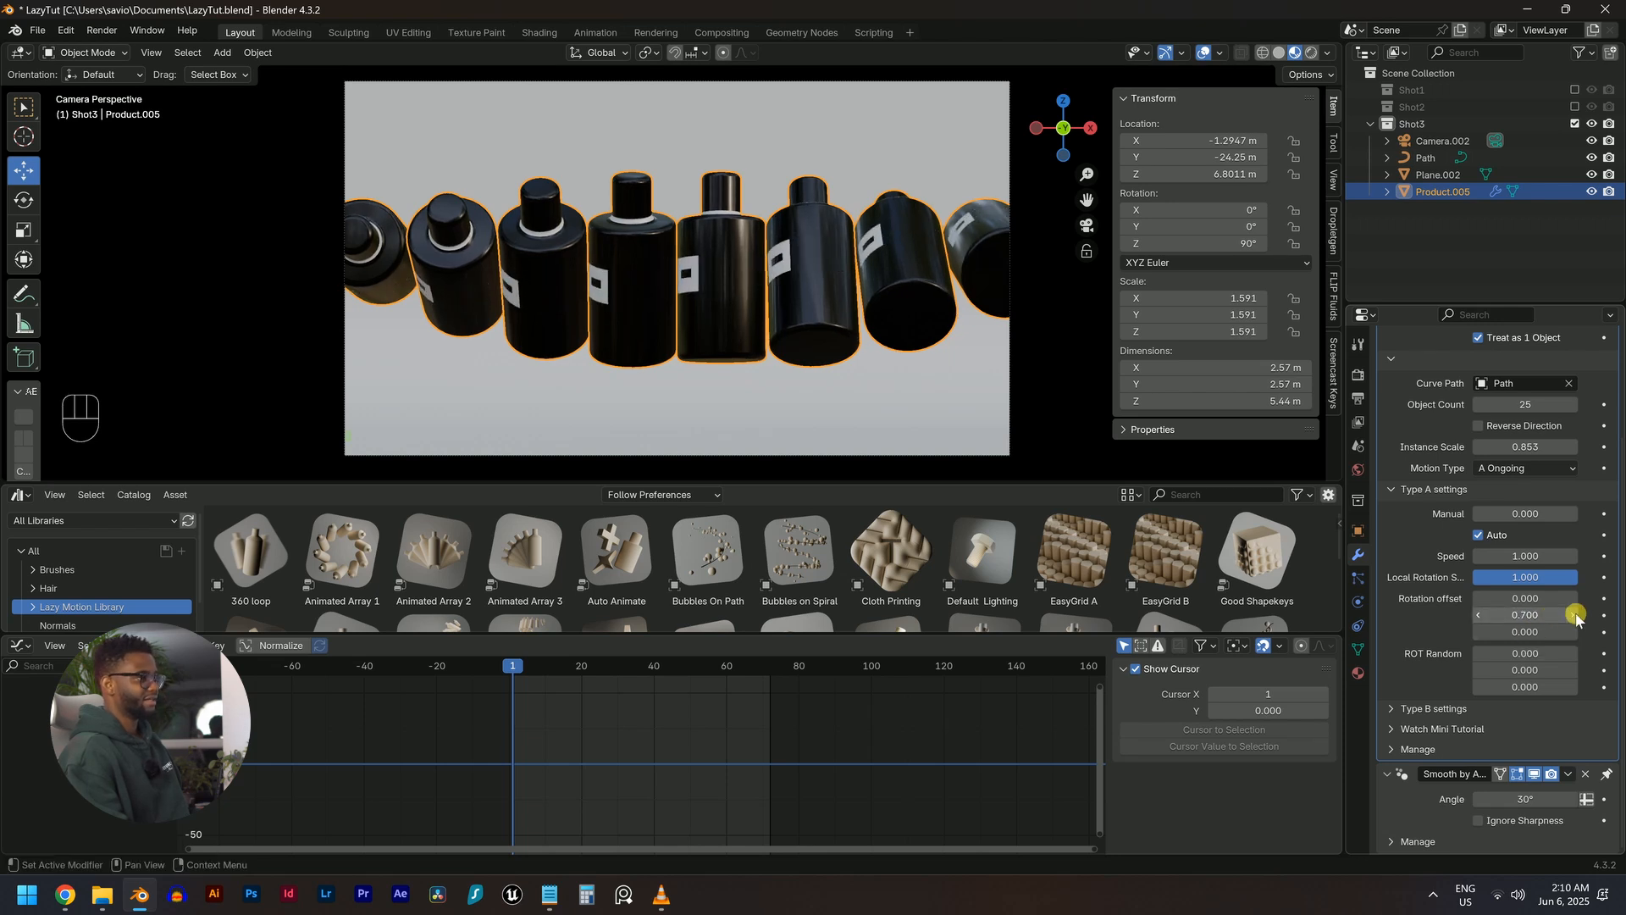
right_click(1542, 620)
click(1492, 623)
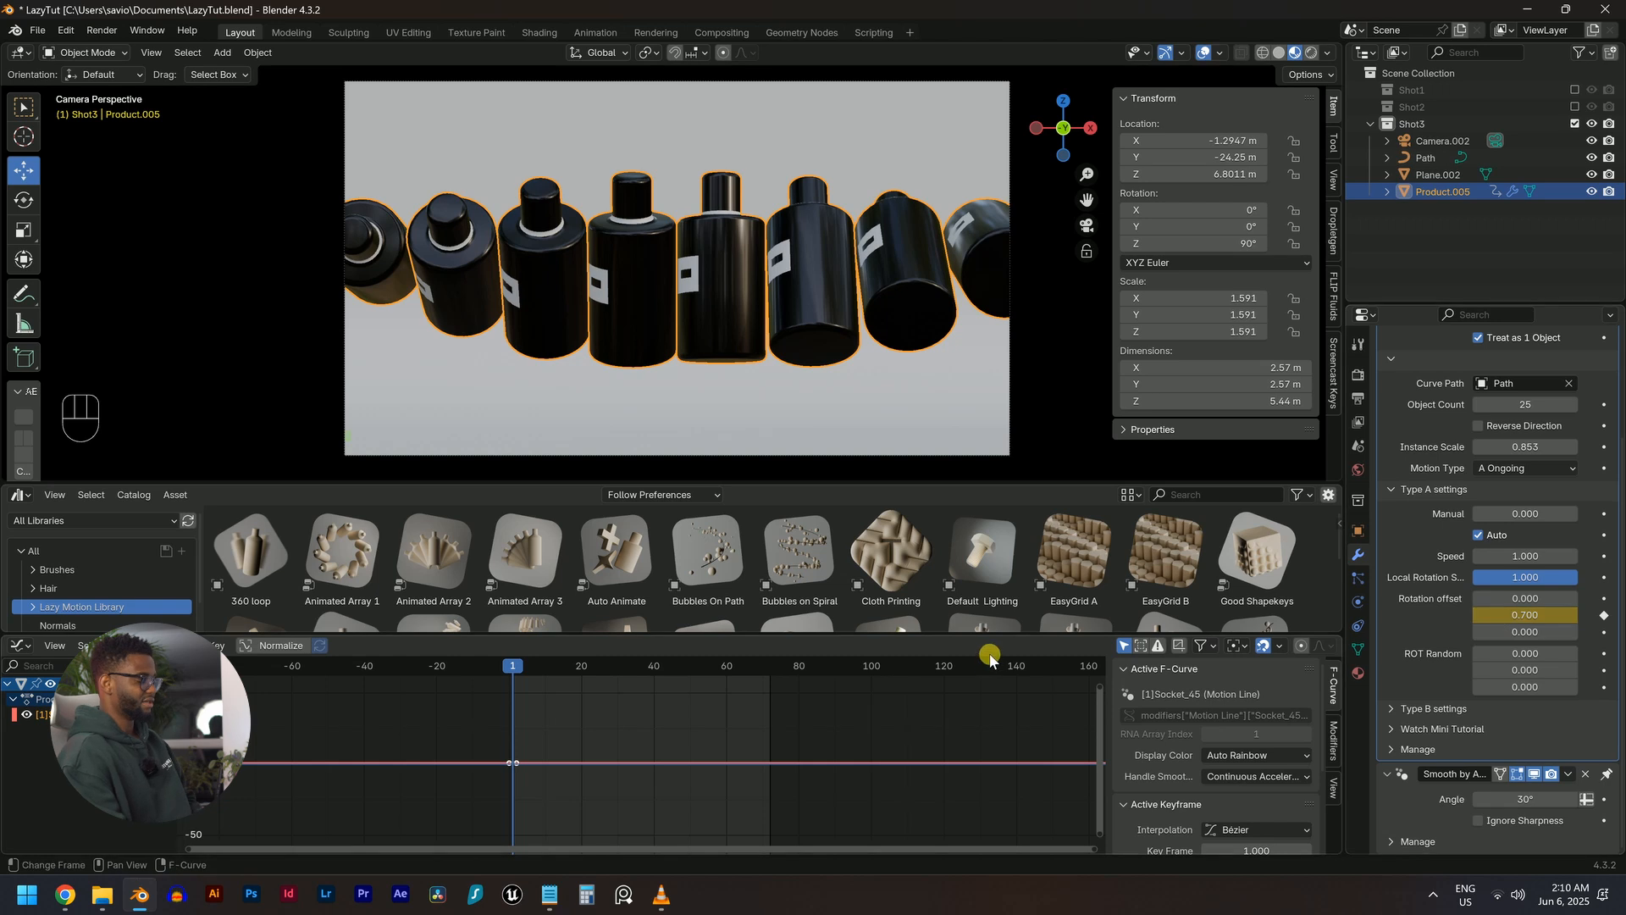
At frame 72, set the second Rotation offset value to 5.170, keyframe it, and preview the rotation with the bottles deselected
key(shift+Right)
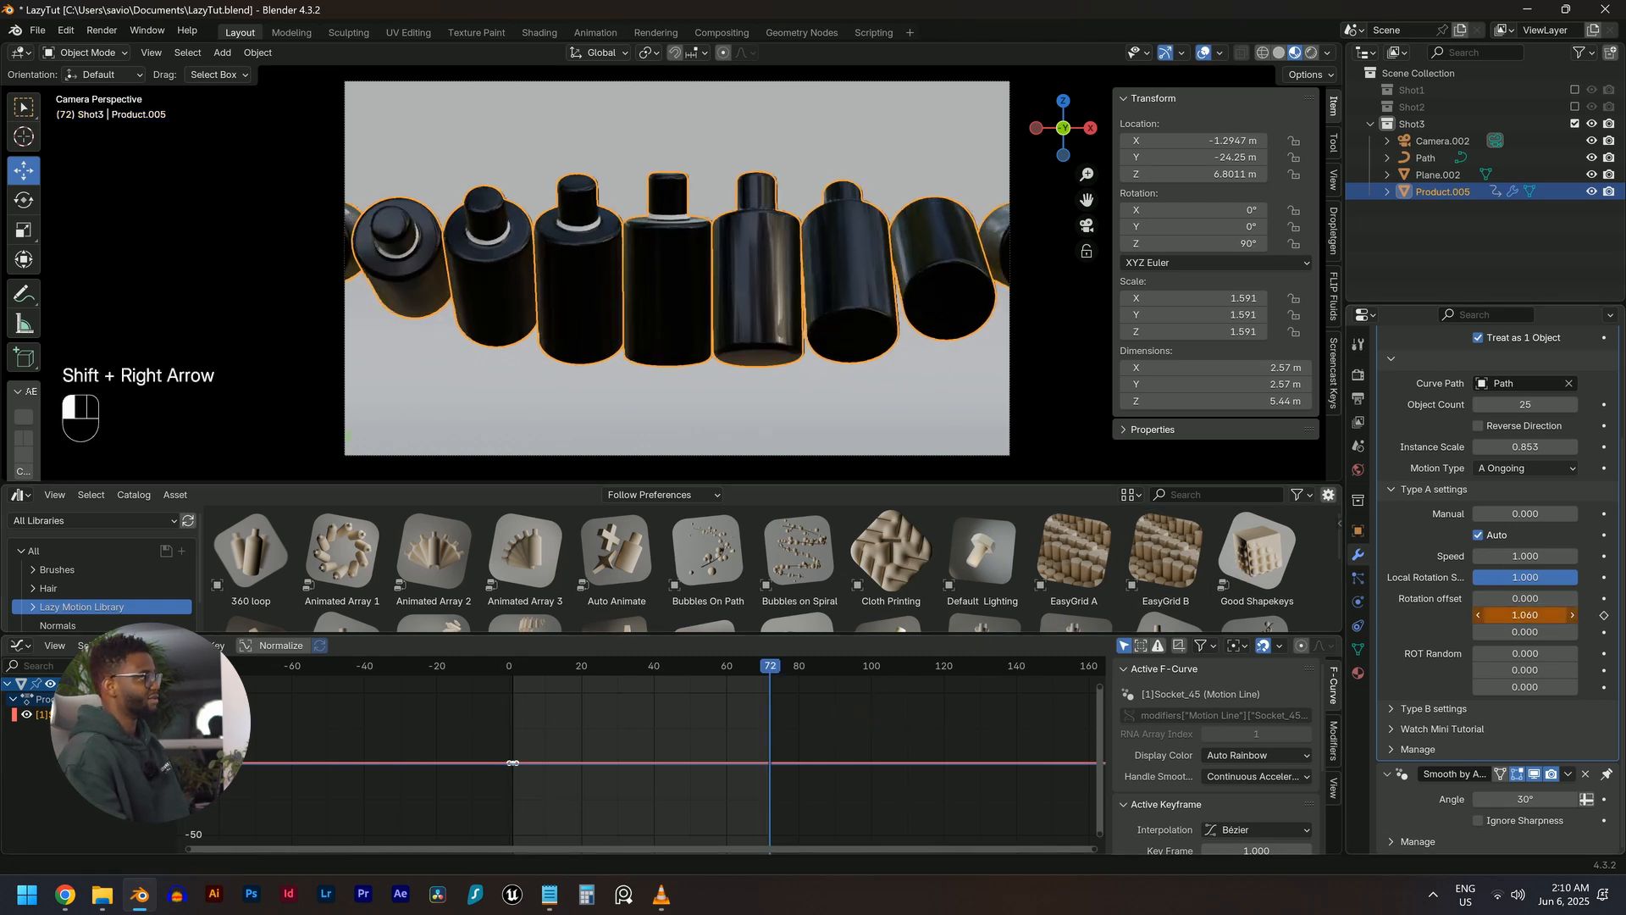
drag(1524, 615, 1596, 615)
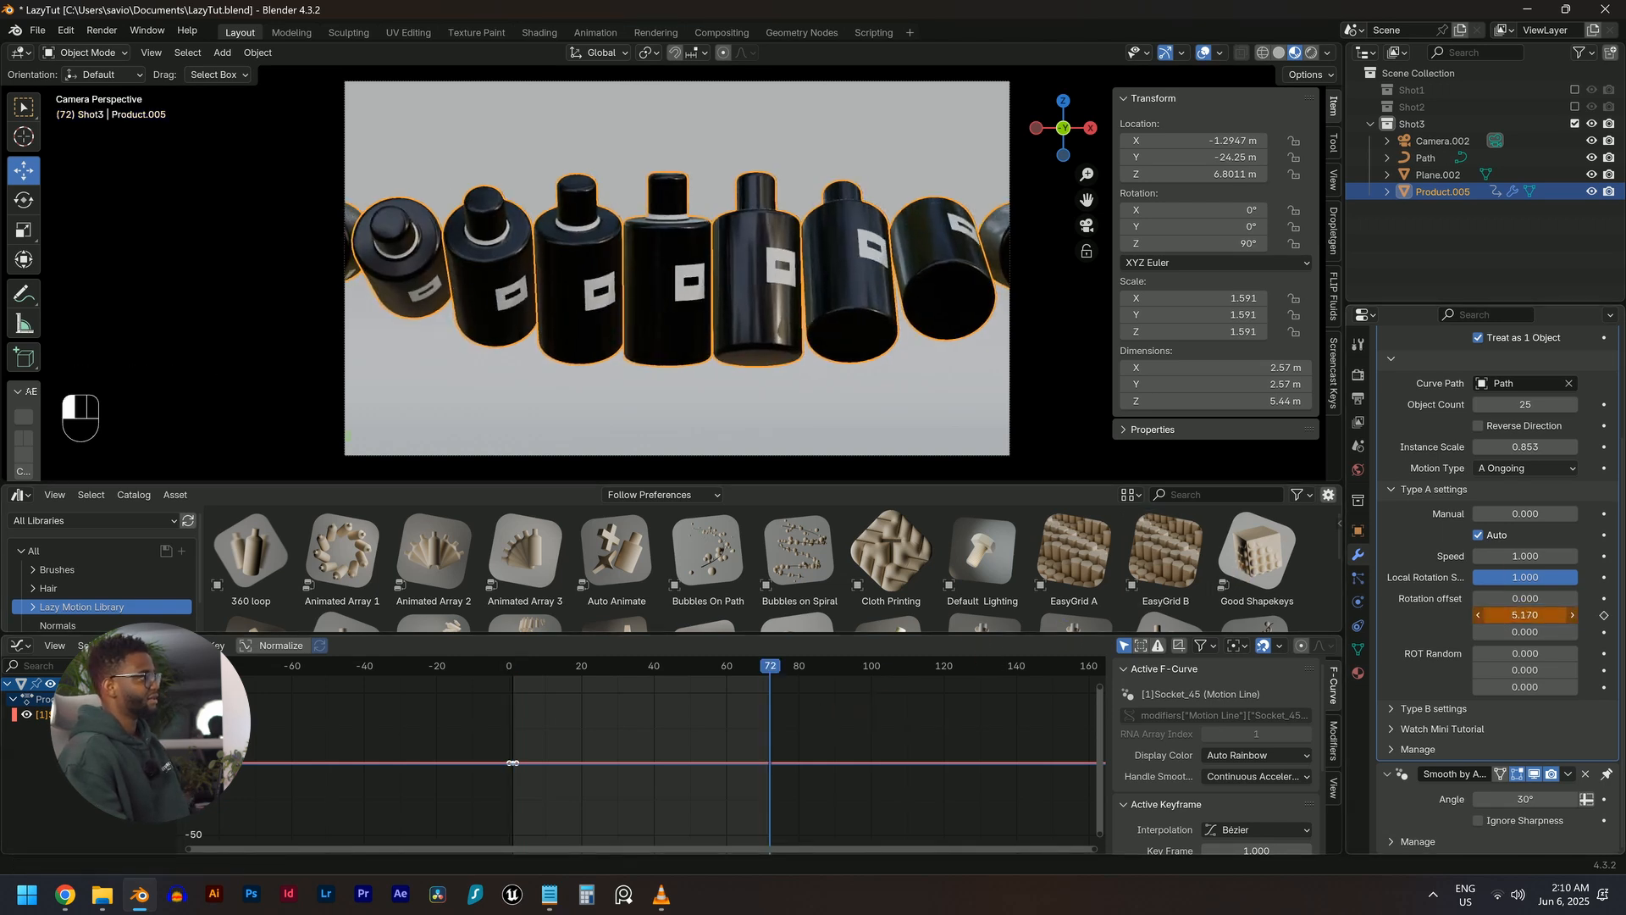
key(i)
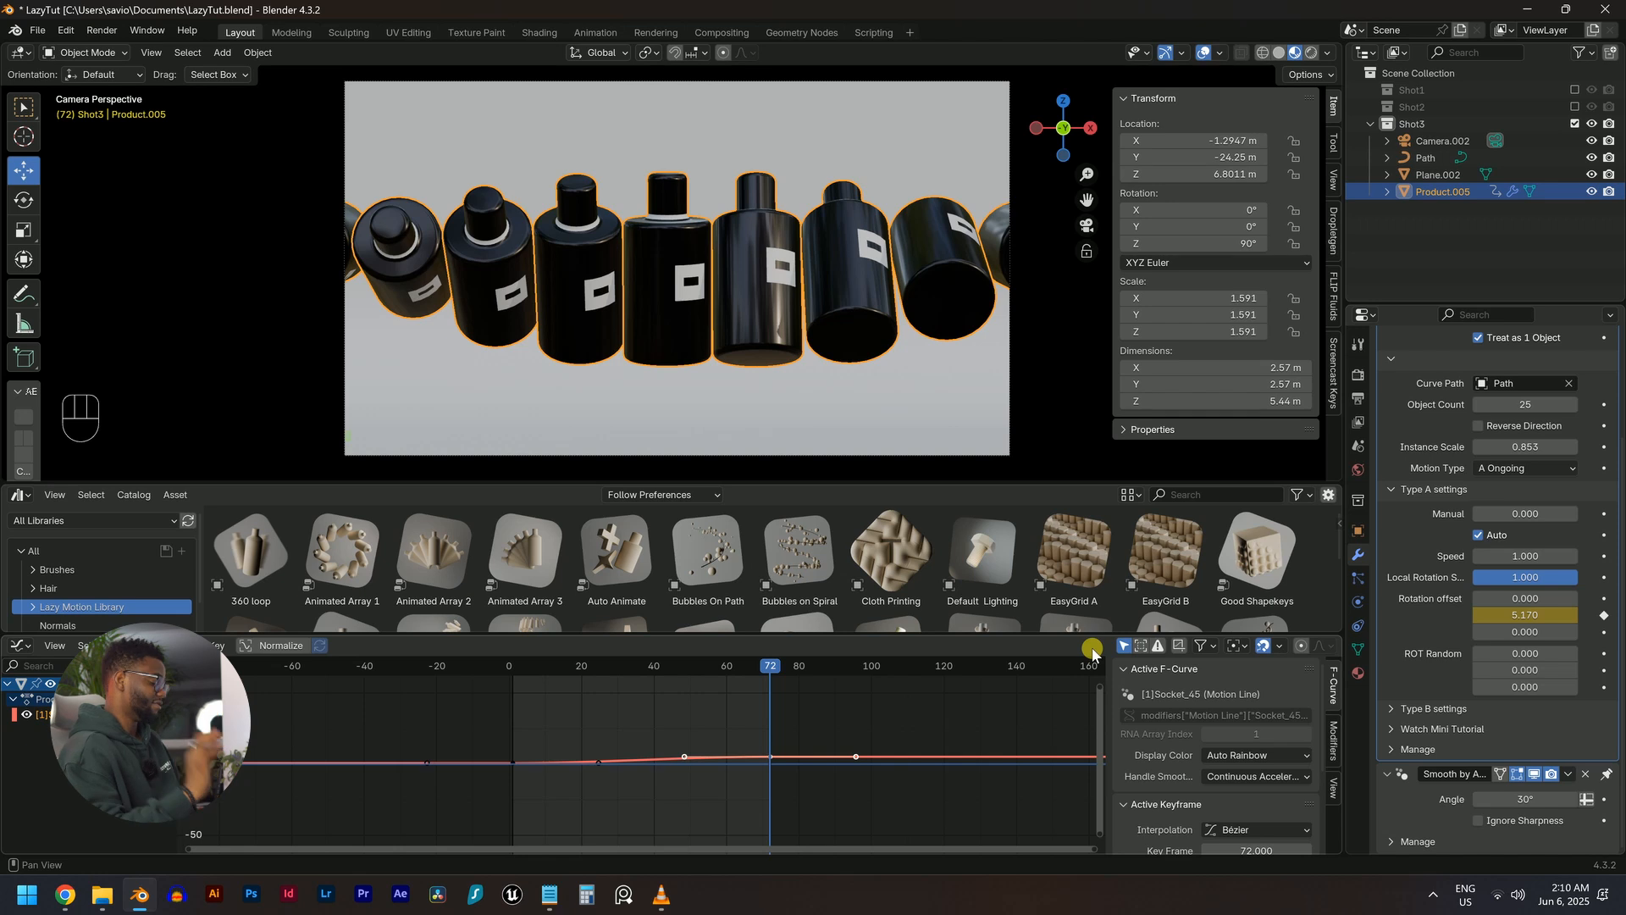
key(space)
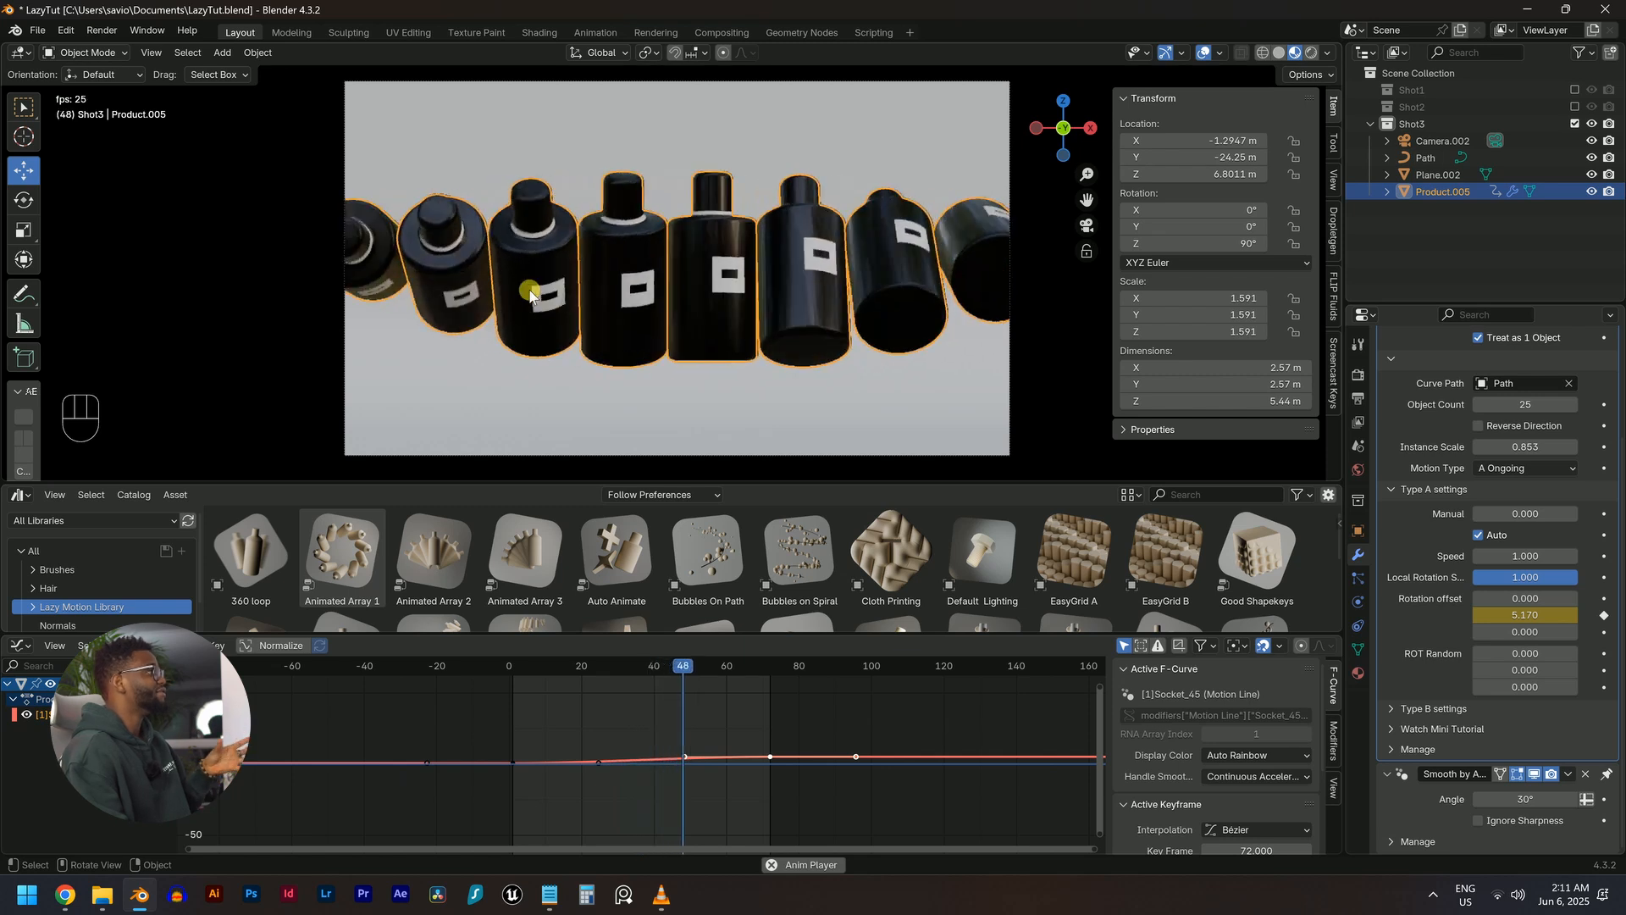
key(space)
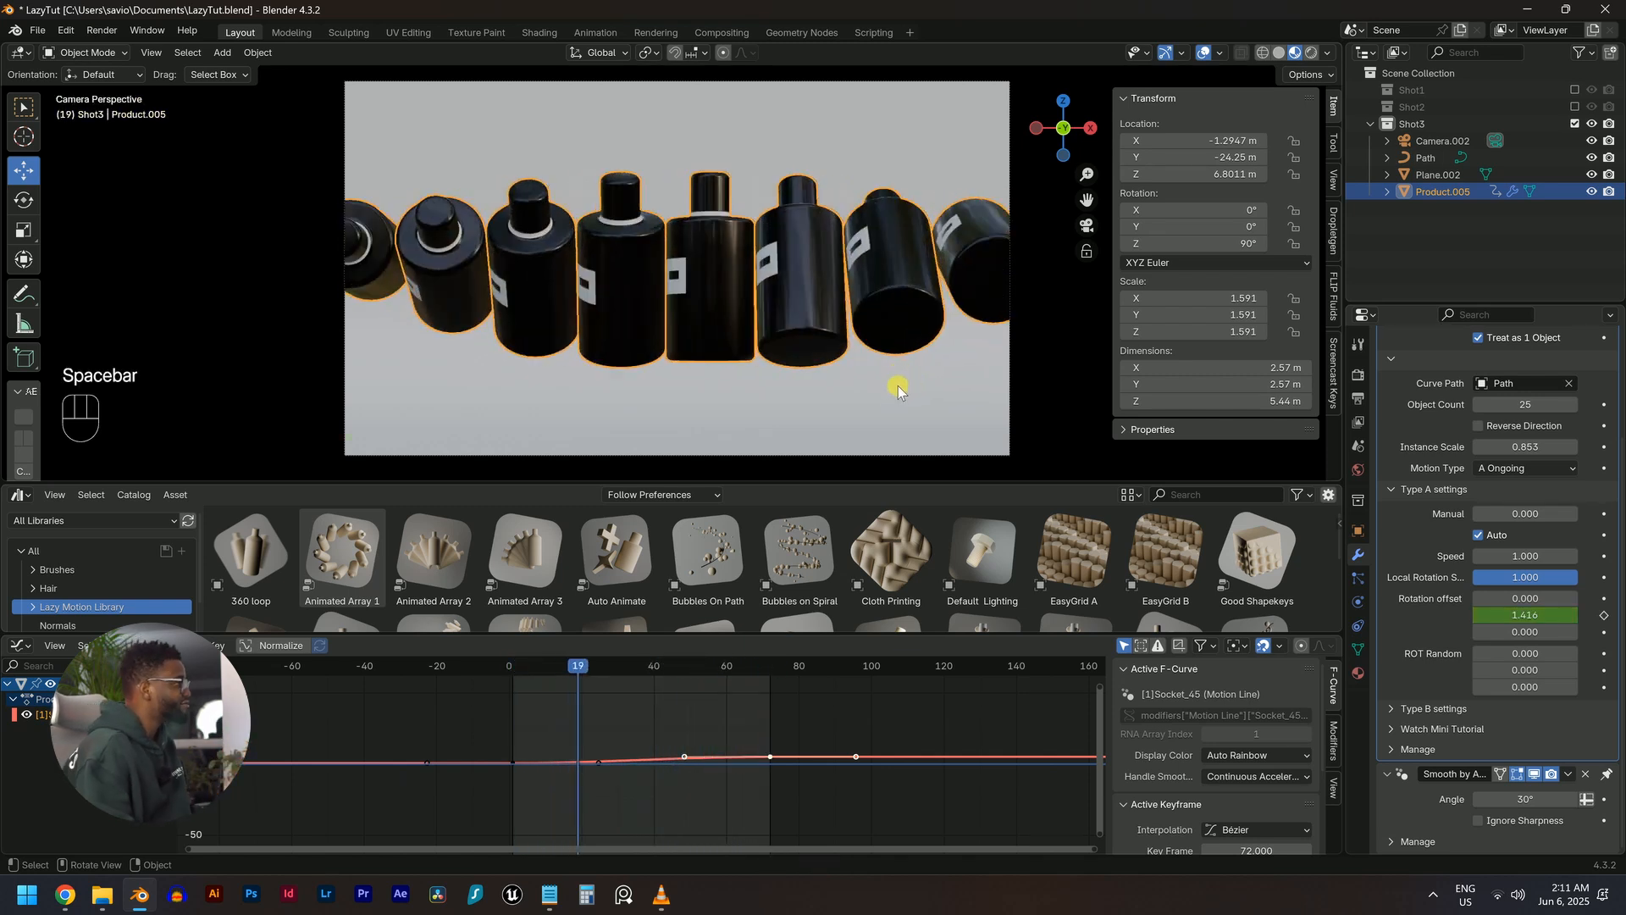
key(alt+a)
key(space)
key(space)
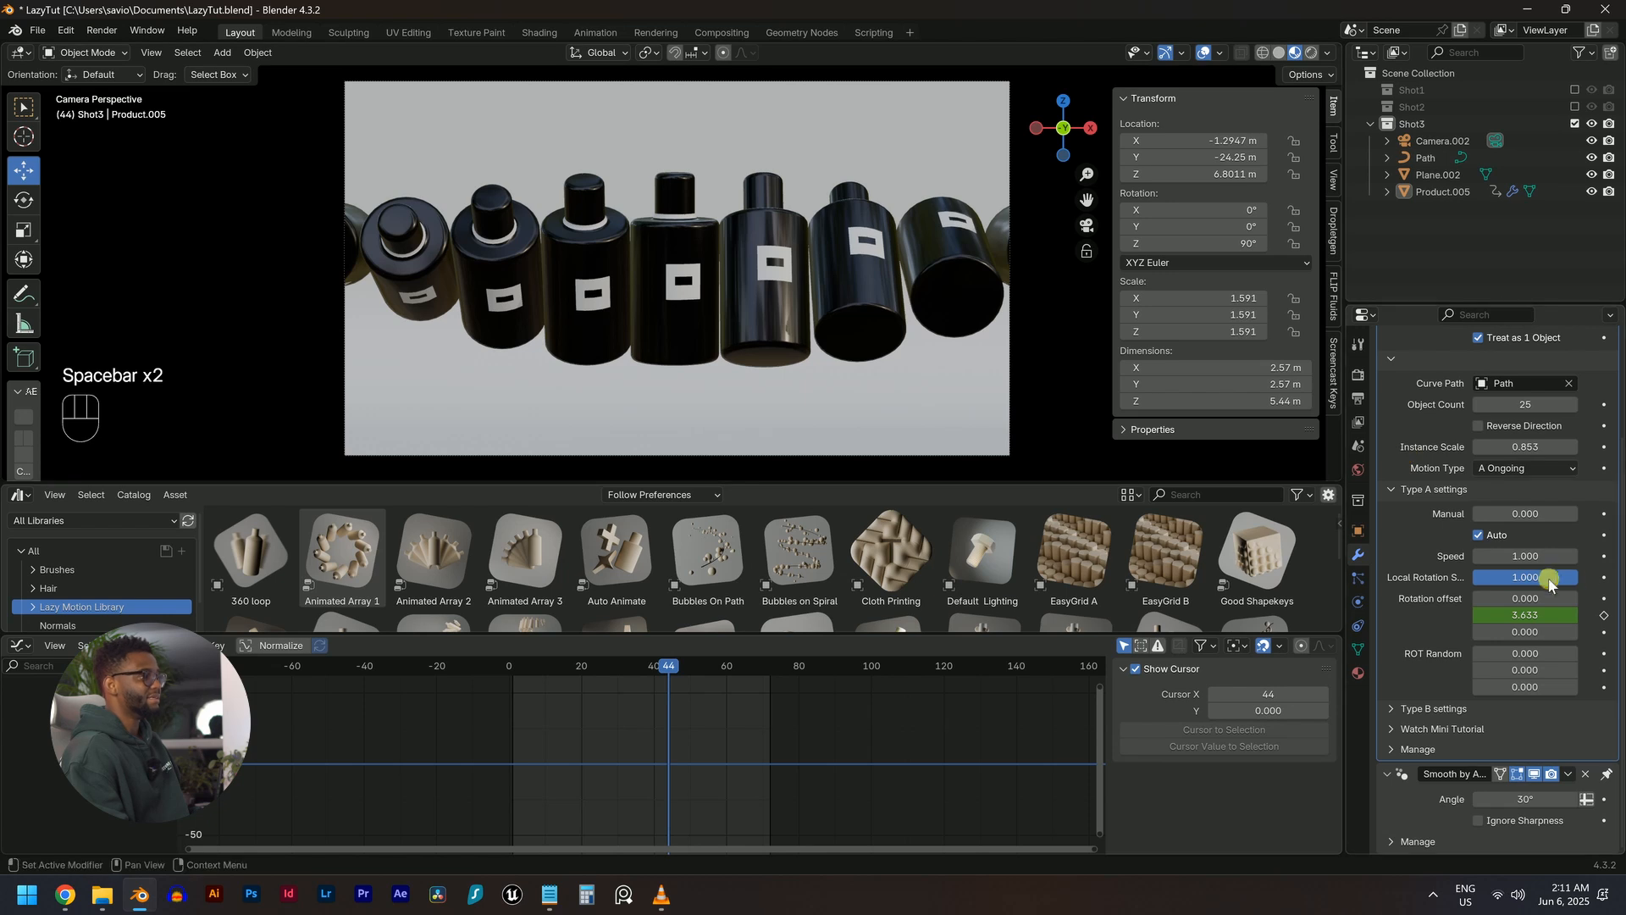
Try different Type A Speed values, including 0.2, previewing the animation for each, and restore the Speed to 1
click(1529, 555)
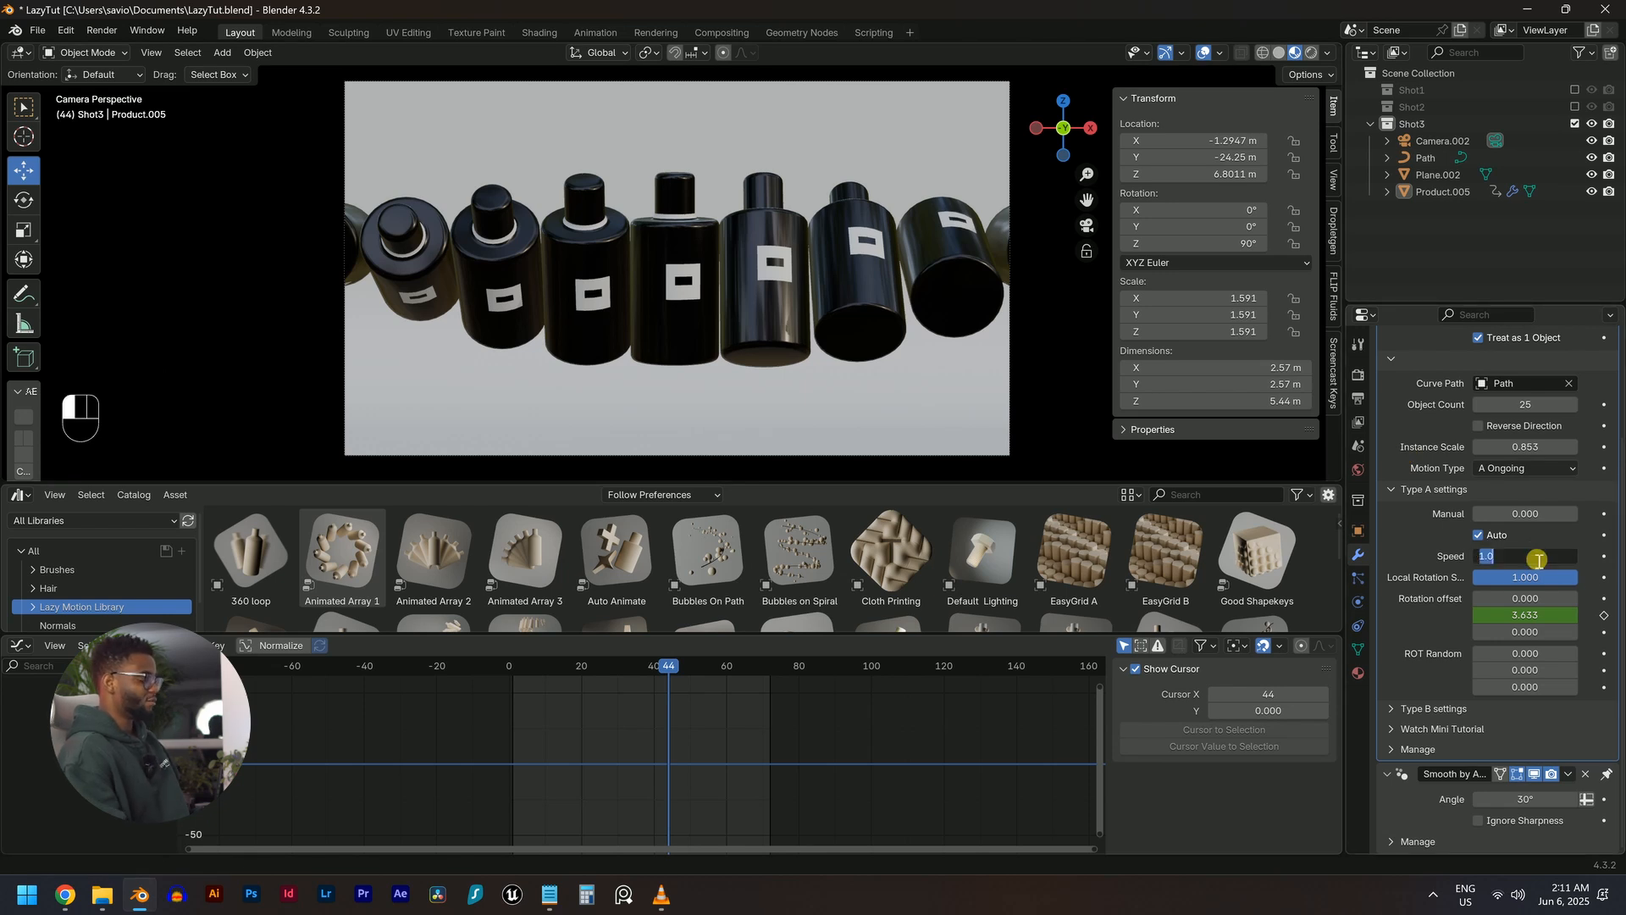
text(5)
key(Return)
key(space)
key(space)
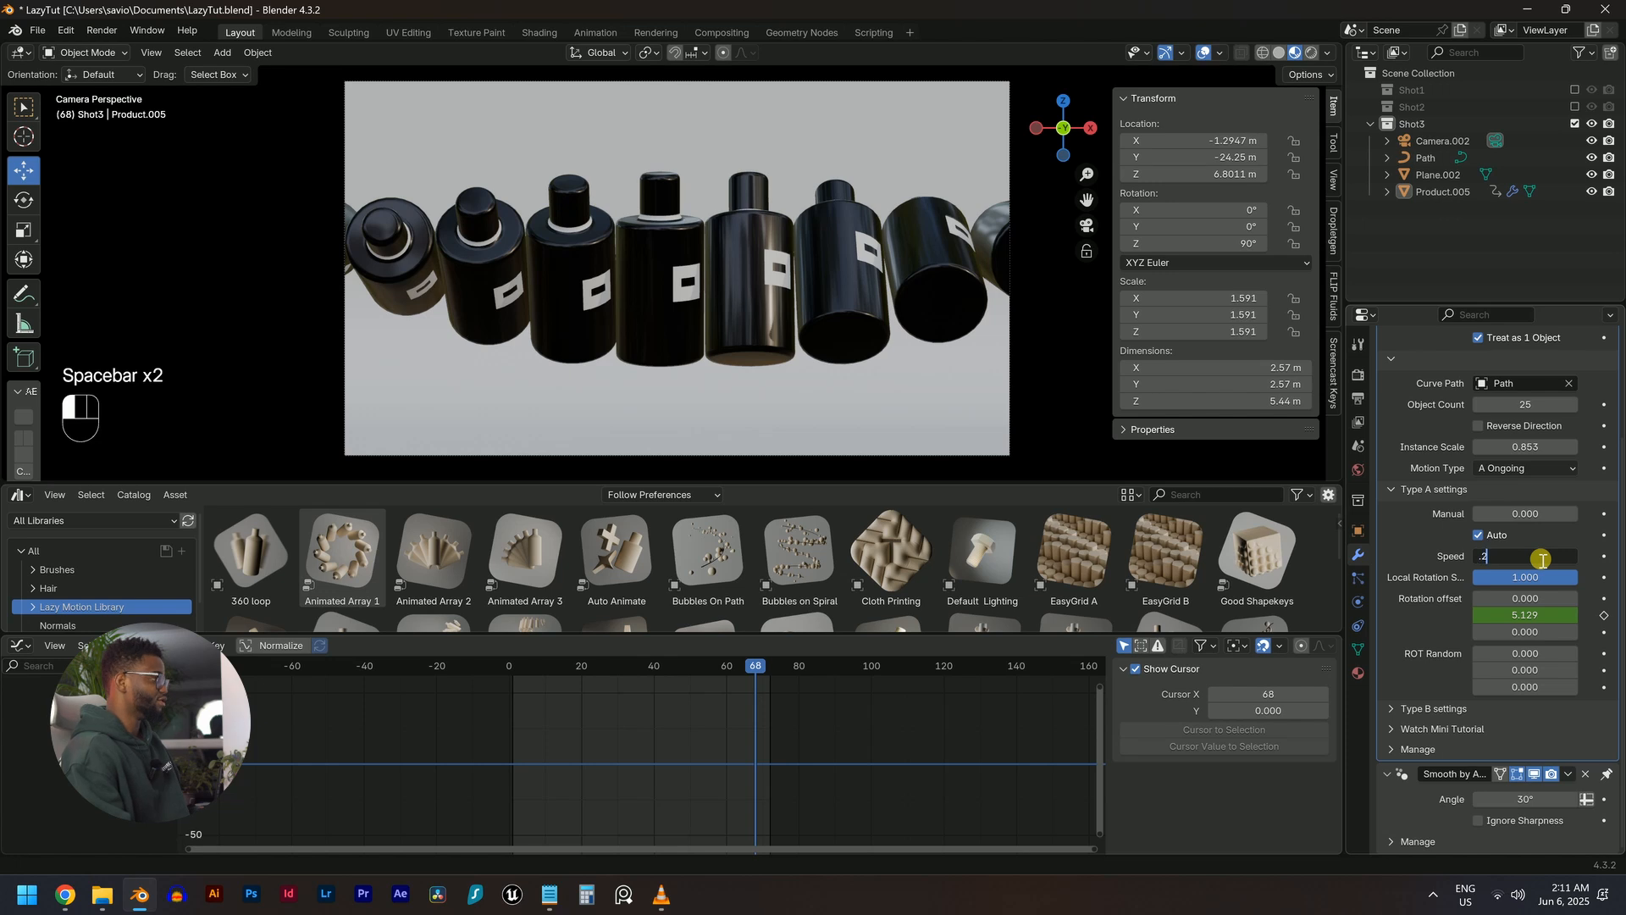
click(1542, 560)
text(.2)
key(Return)
key(space)
key(space)
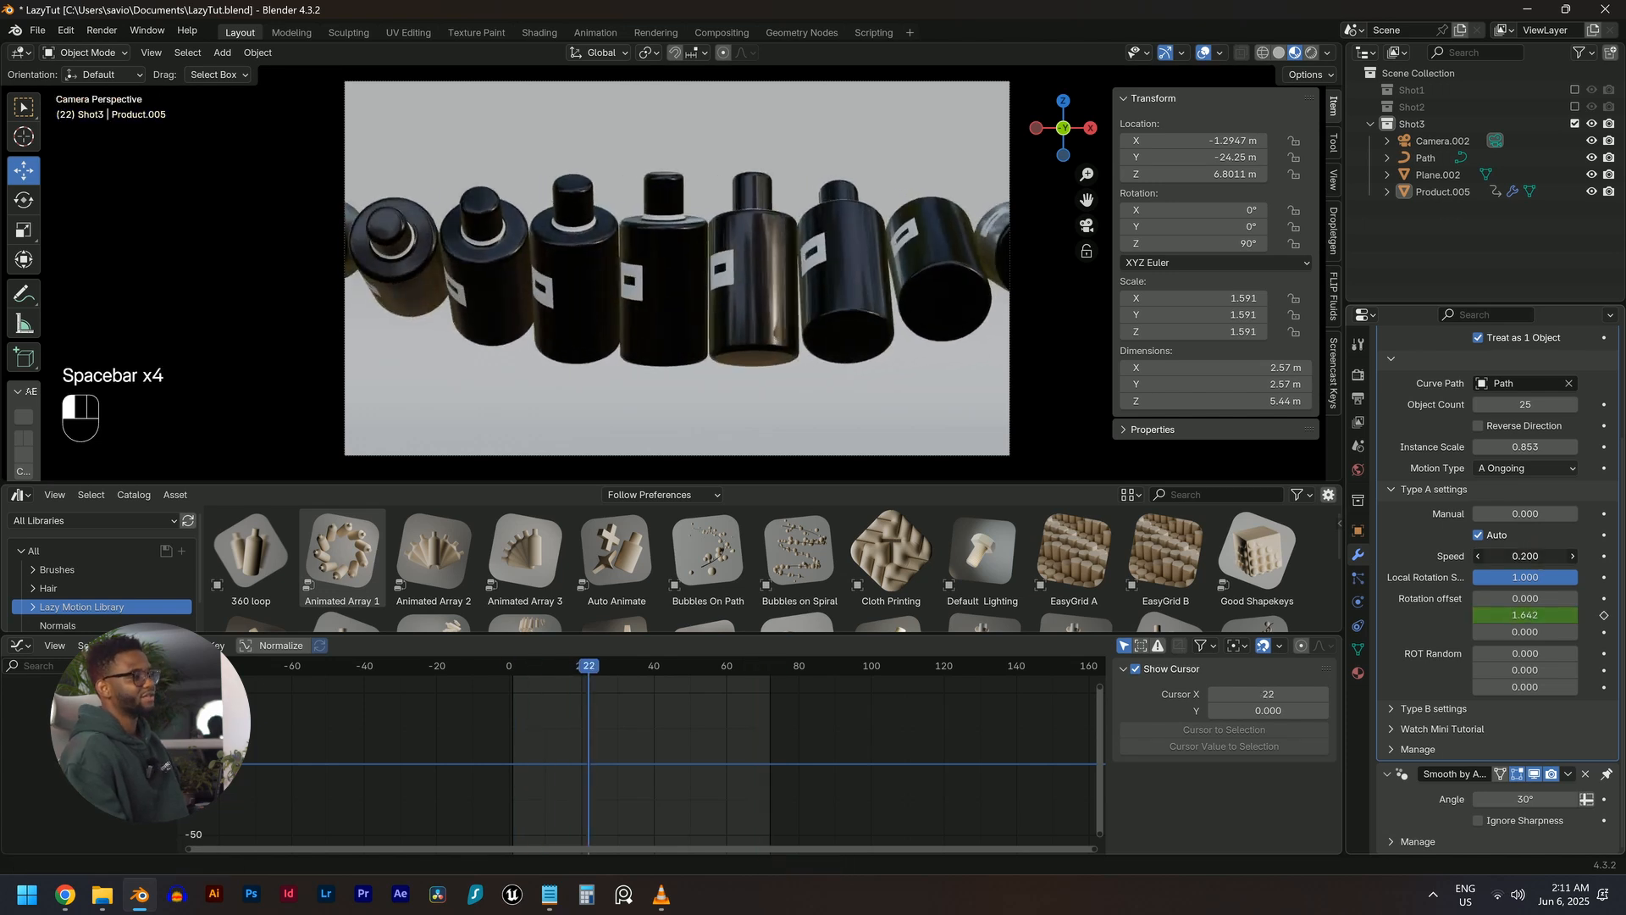
key(Return)
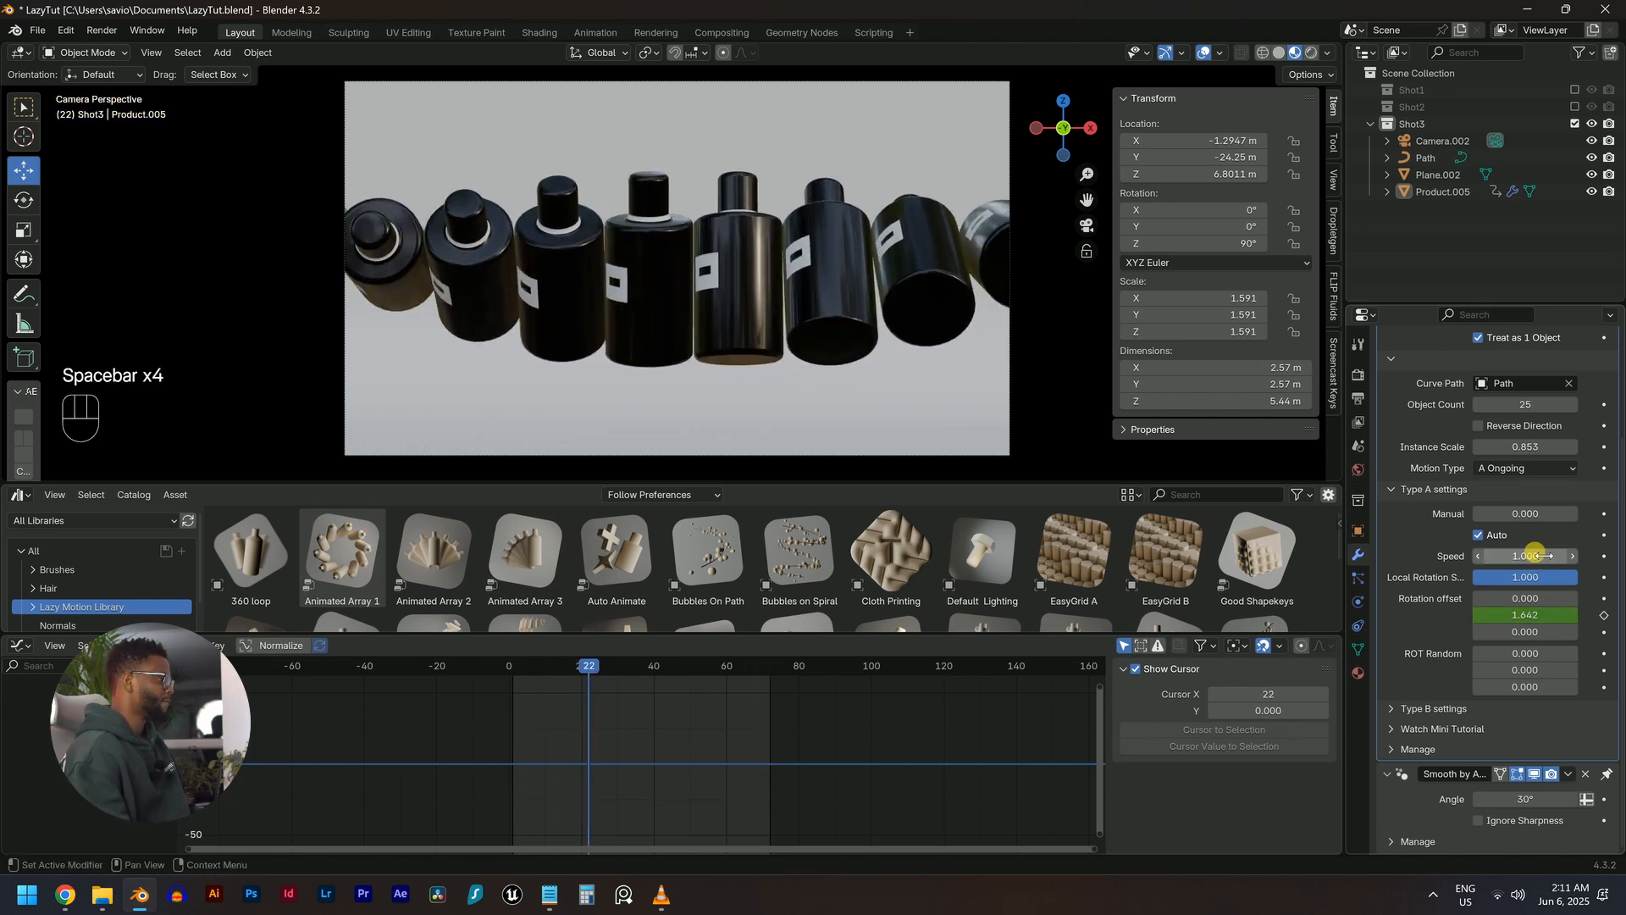
Keyframe the Type A Speed at 3 on frame 1 and at 1 on frame 72, and preview the animation
key(shift+Left)
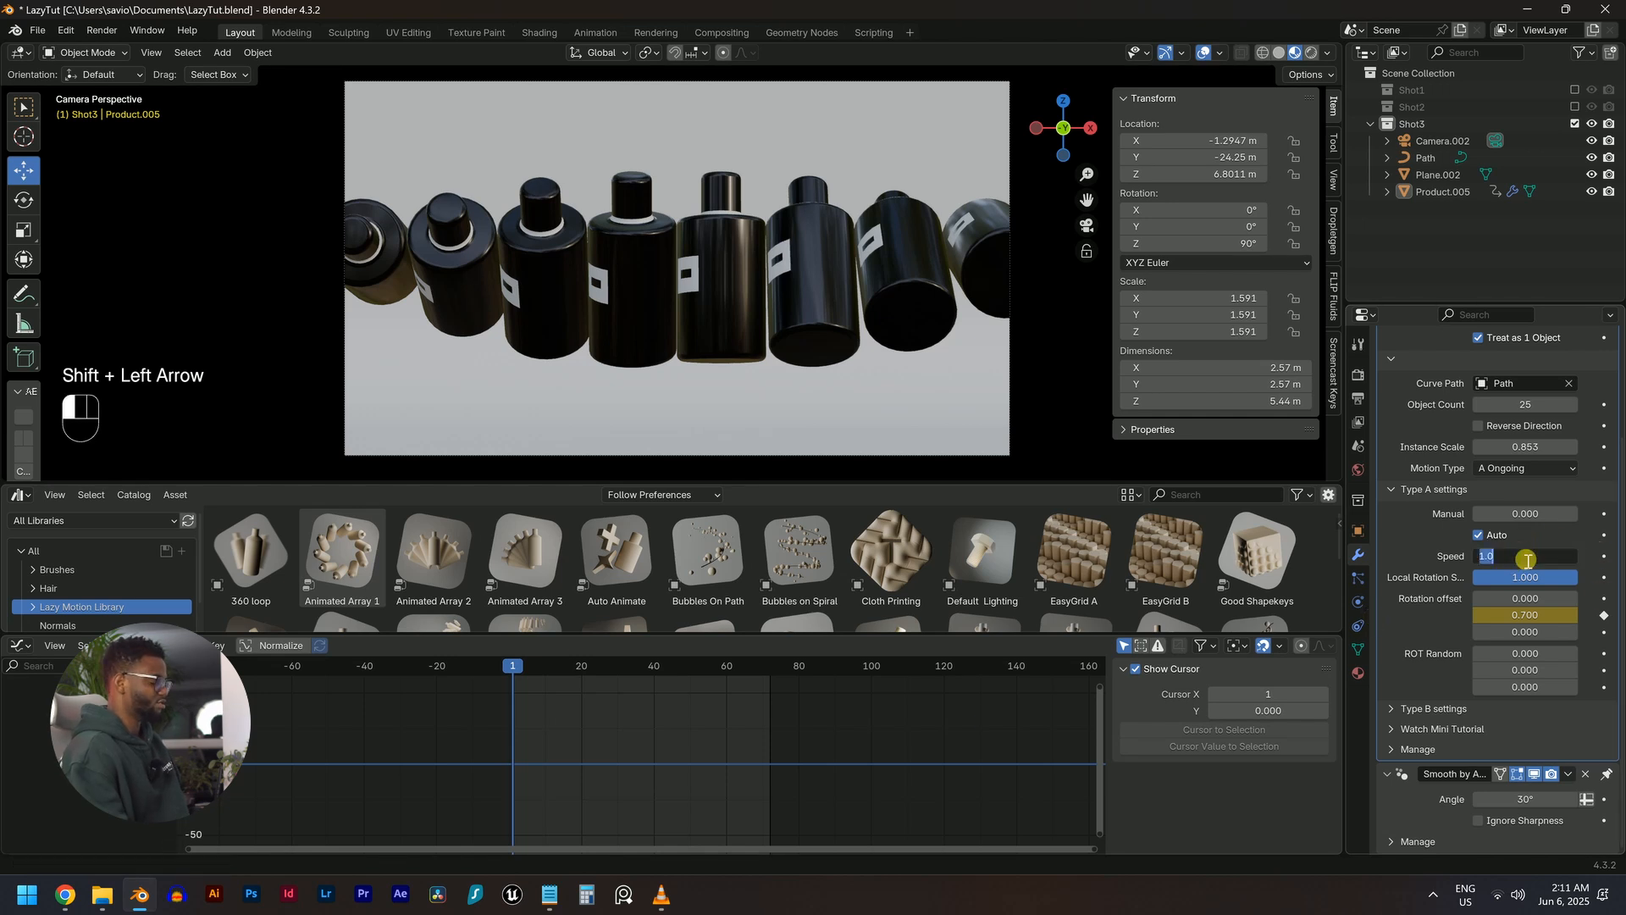
text(3)
key(Return)
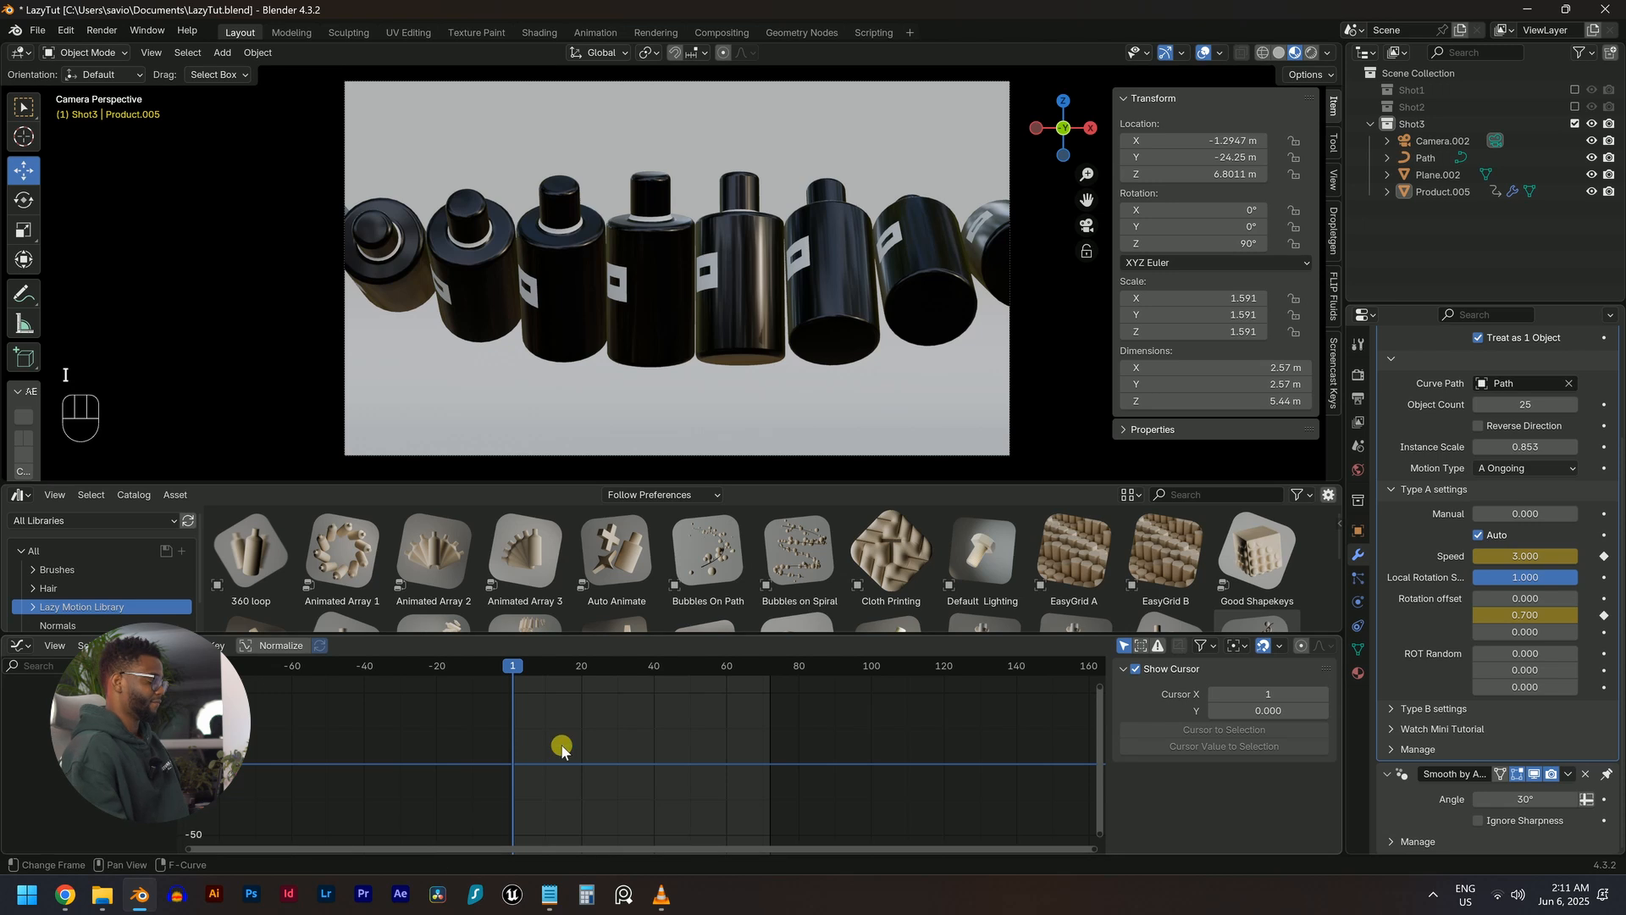
key(shift+Right)
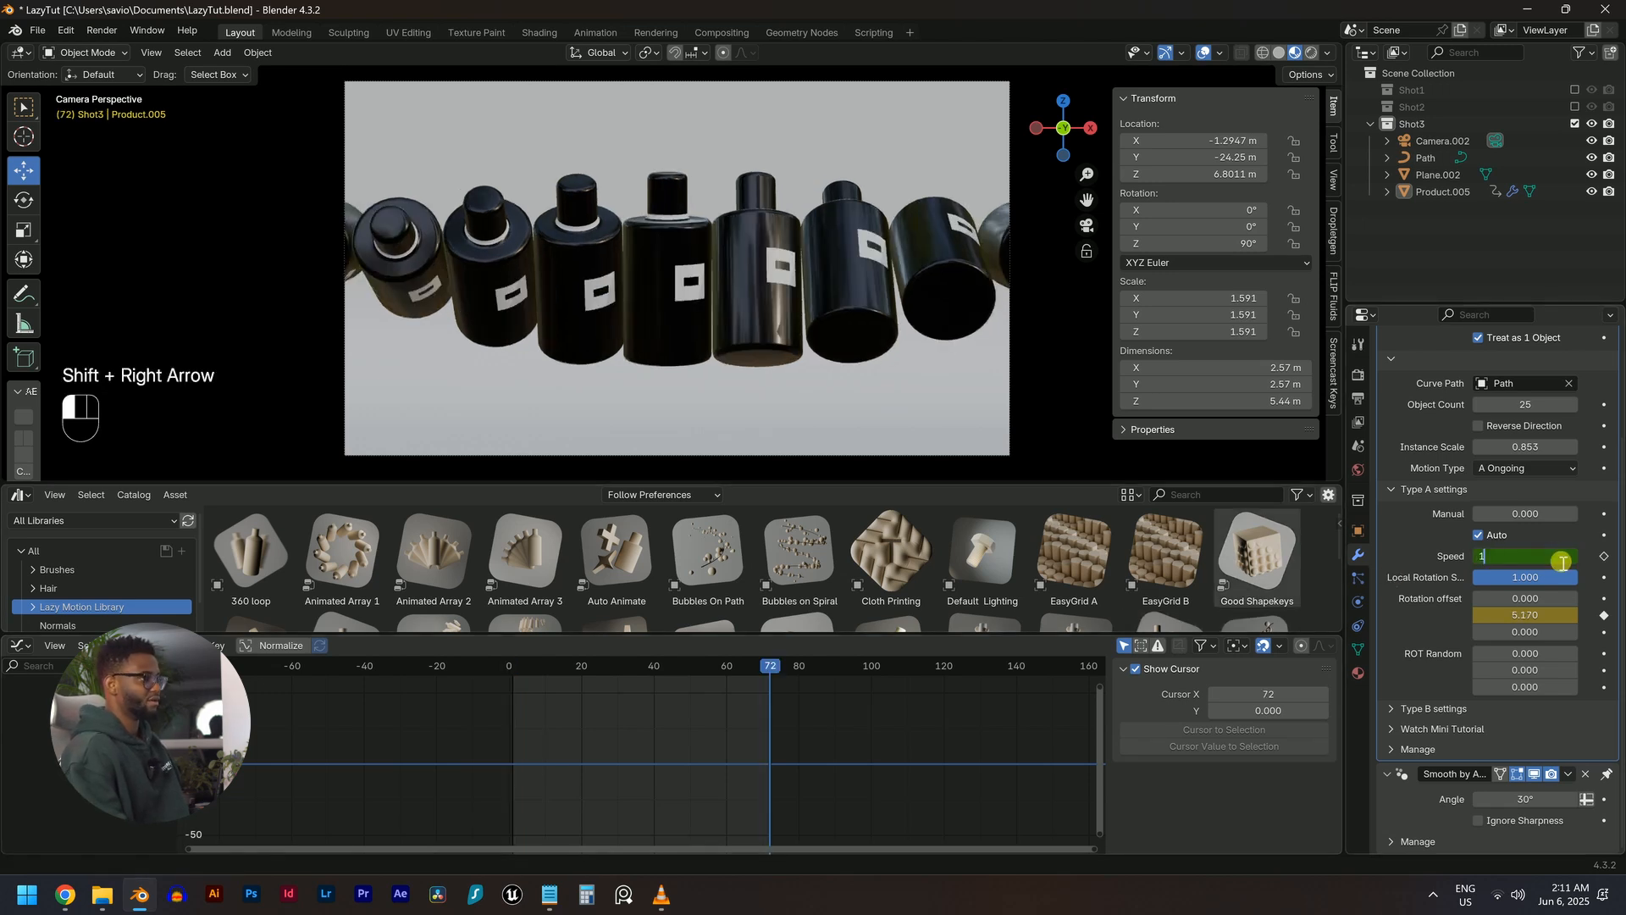
key(Return)
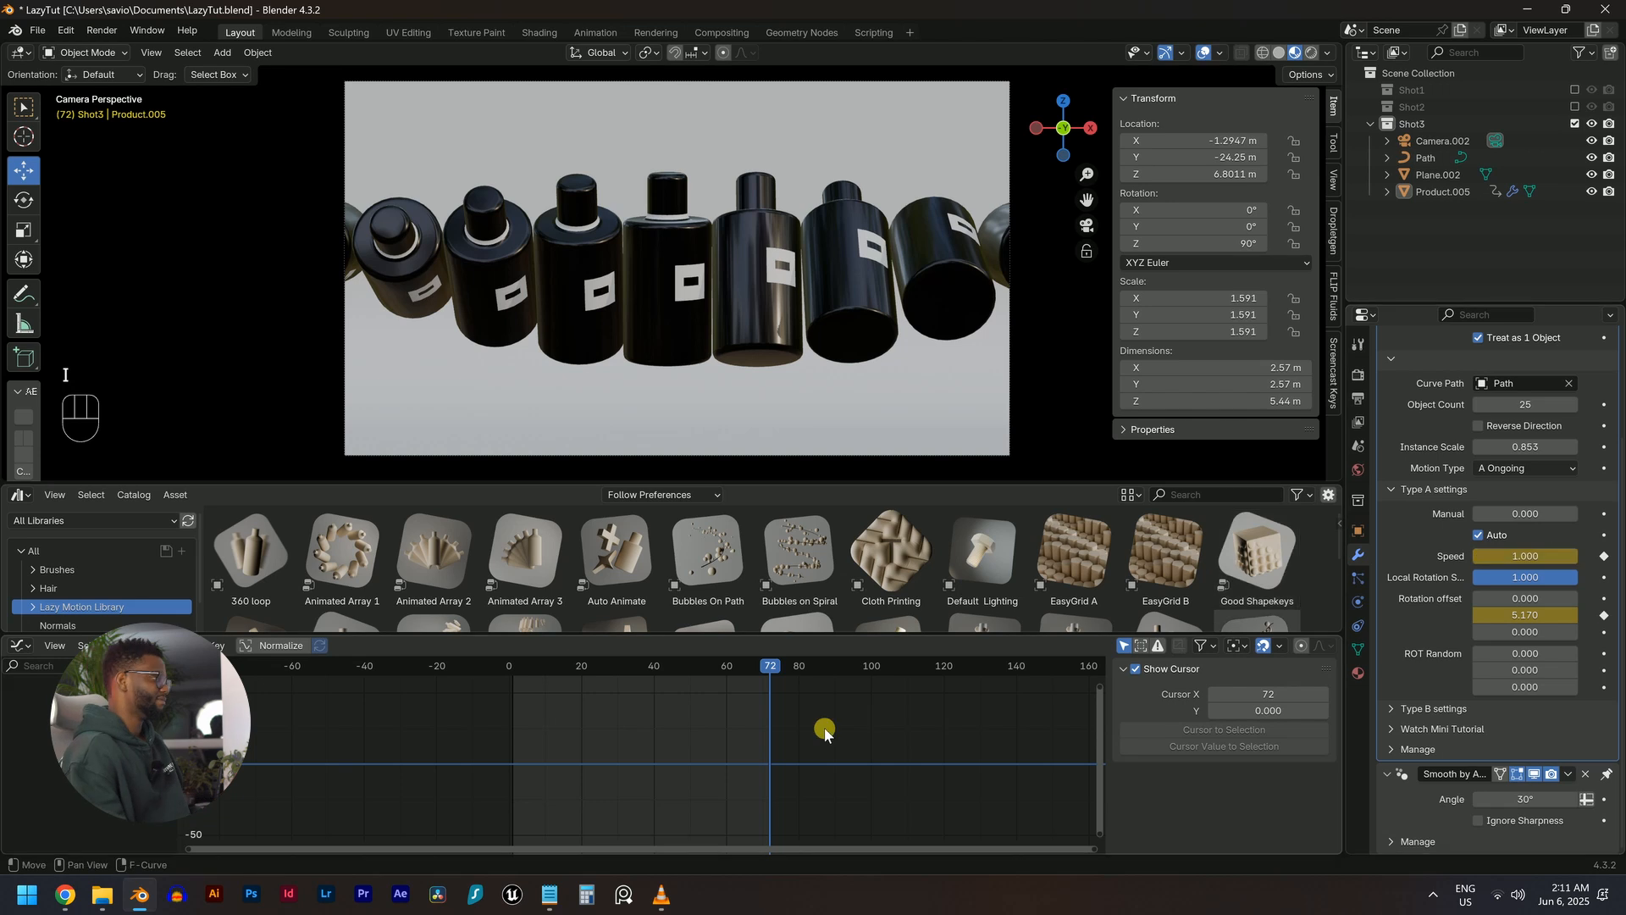
key(space)
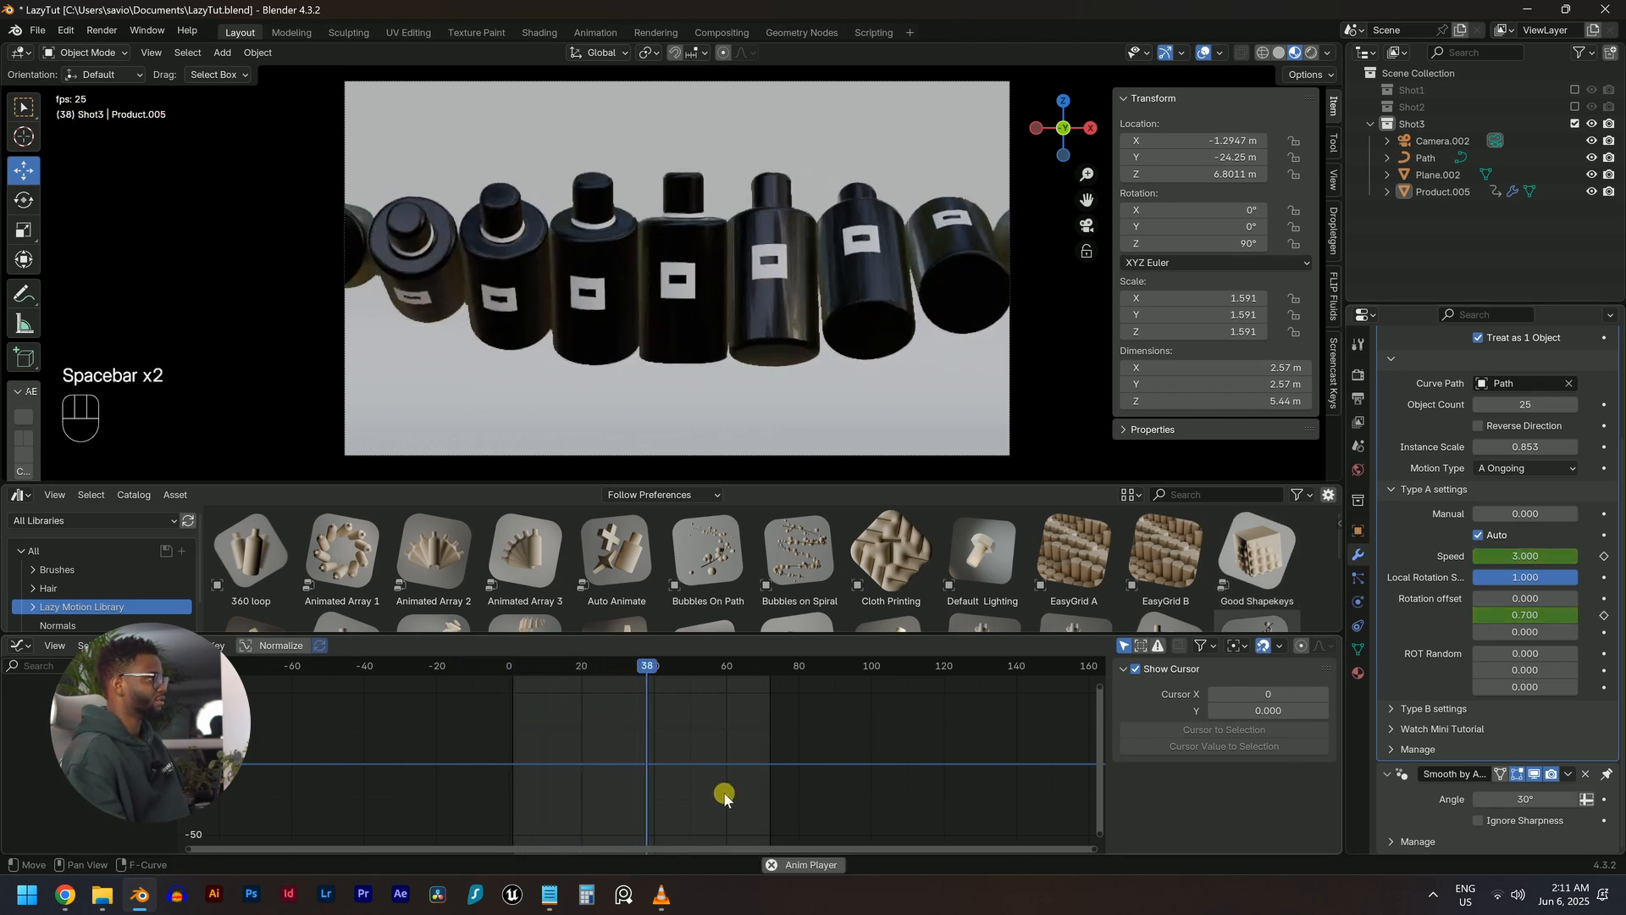
Select the line of bottles and isolate its Type A Speed curve in the Graph Editor, framed for editing
click(608, 328)
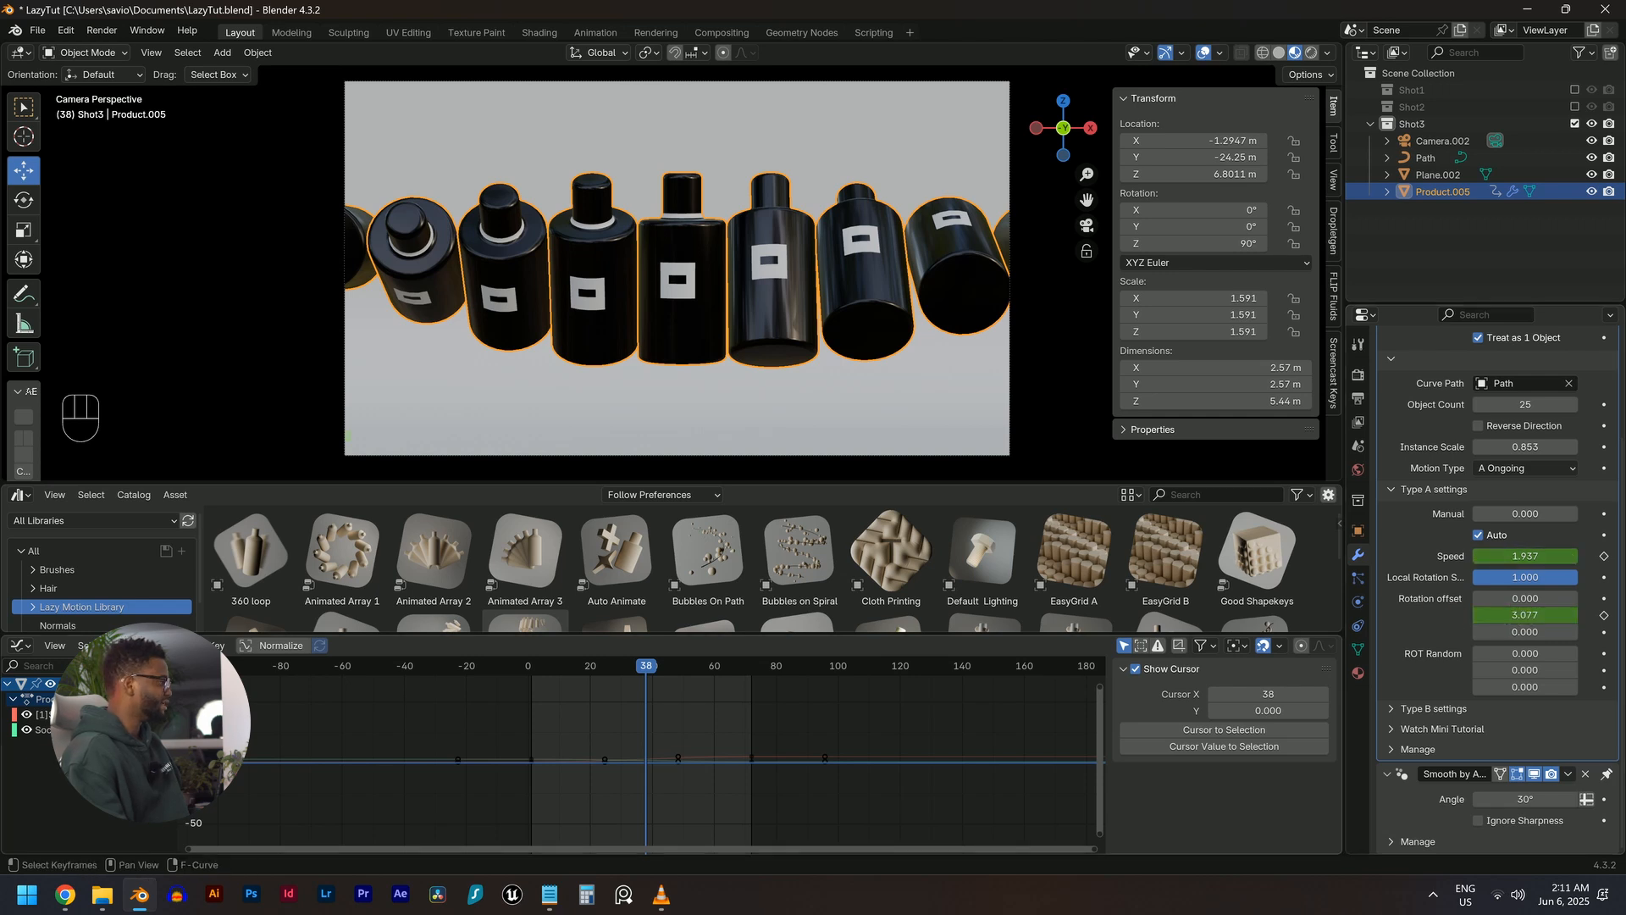
drag(179, 758, 302, 758)
key(a)
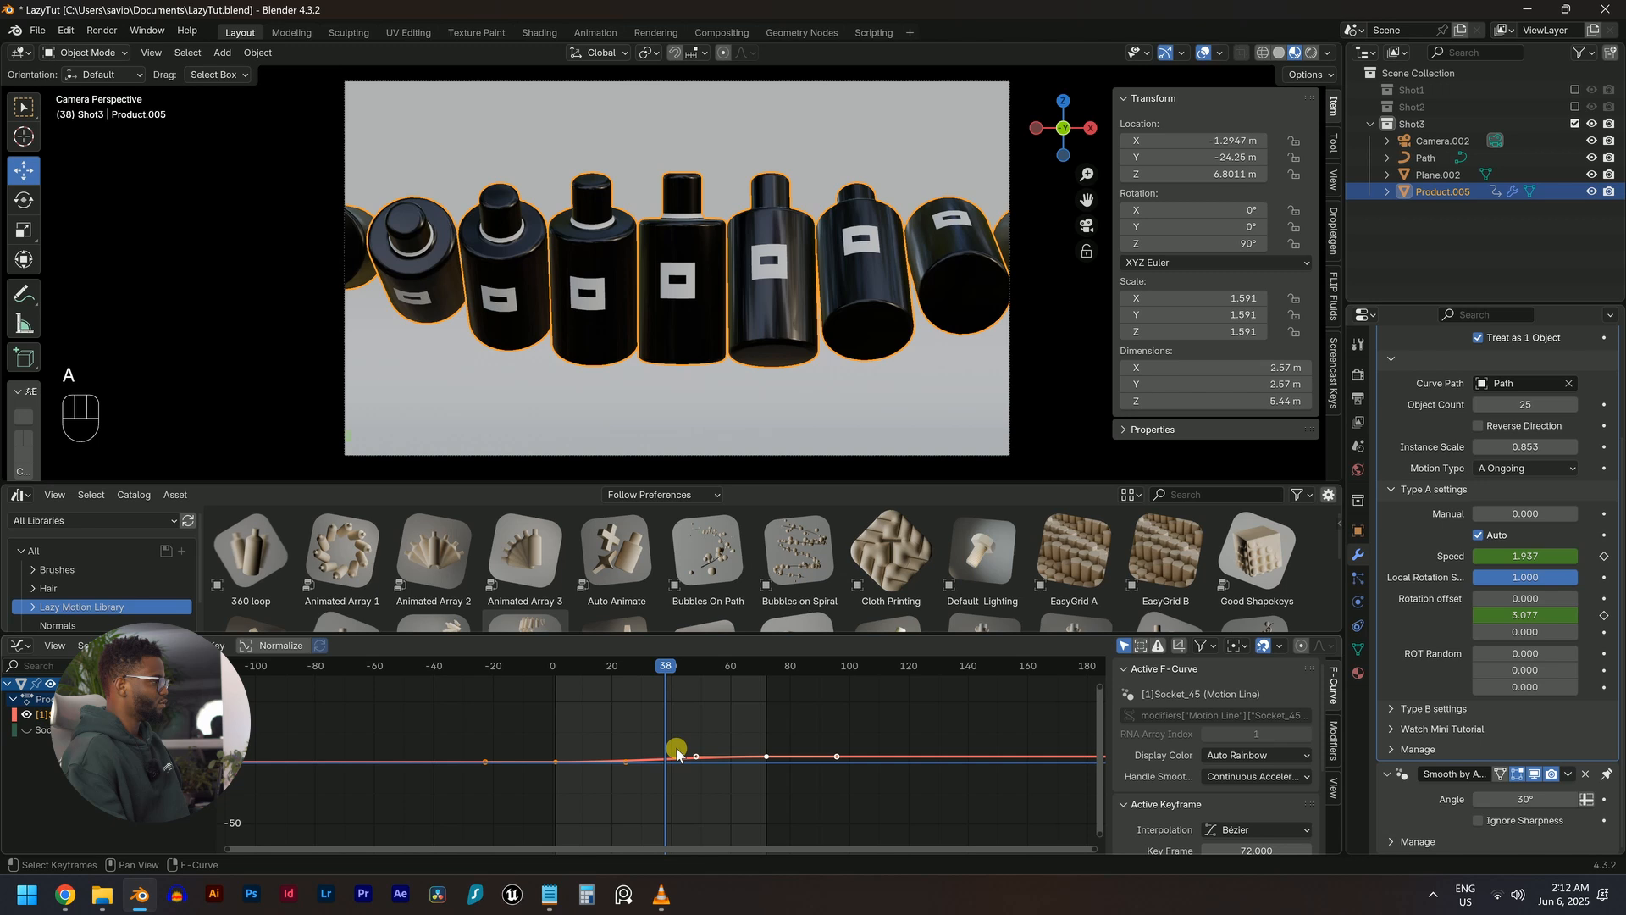
key(g)
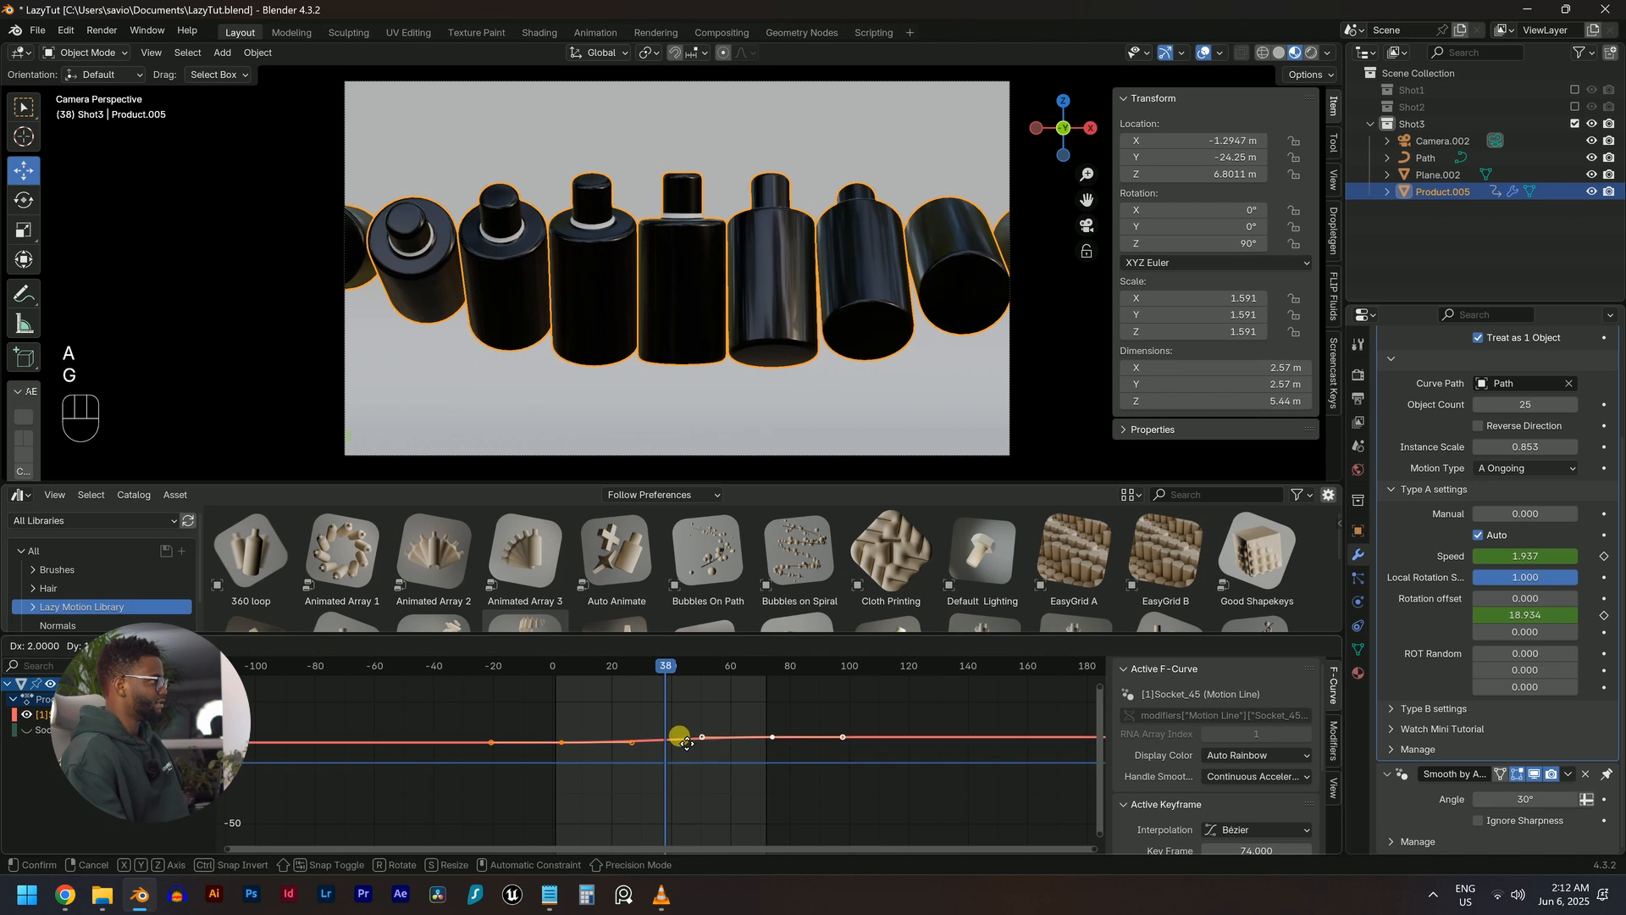
right_click(678, 739)
click(28, 726)
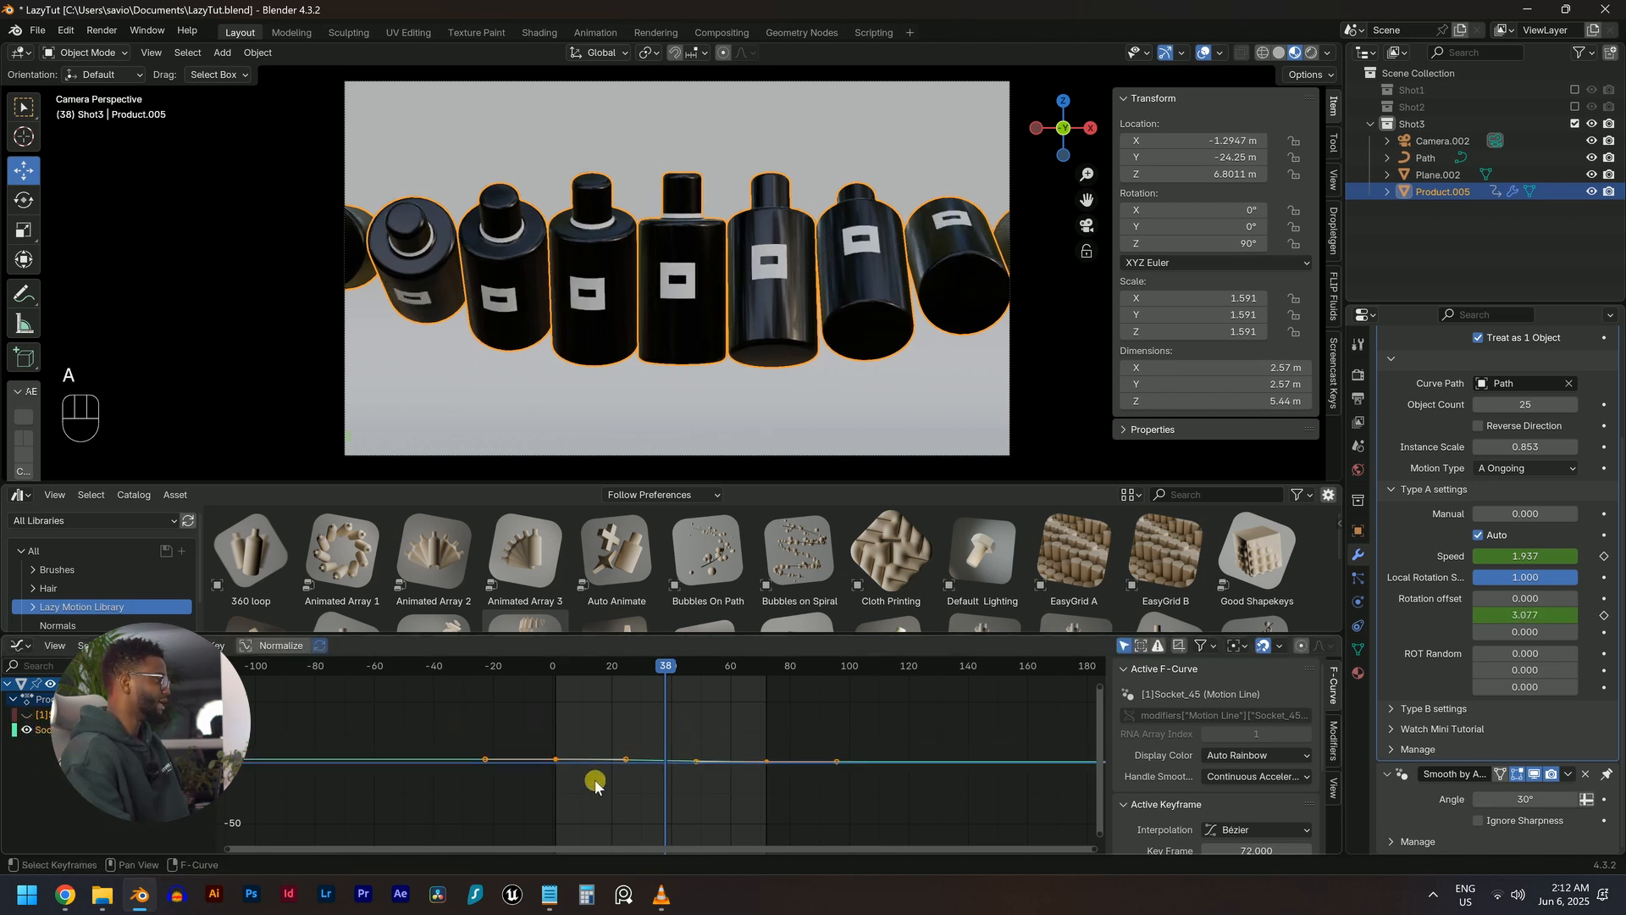
key(KP_Decimal)
scroll(590, 699, down, 1)
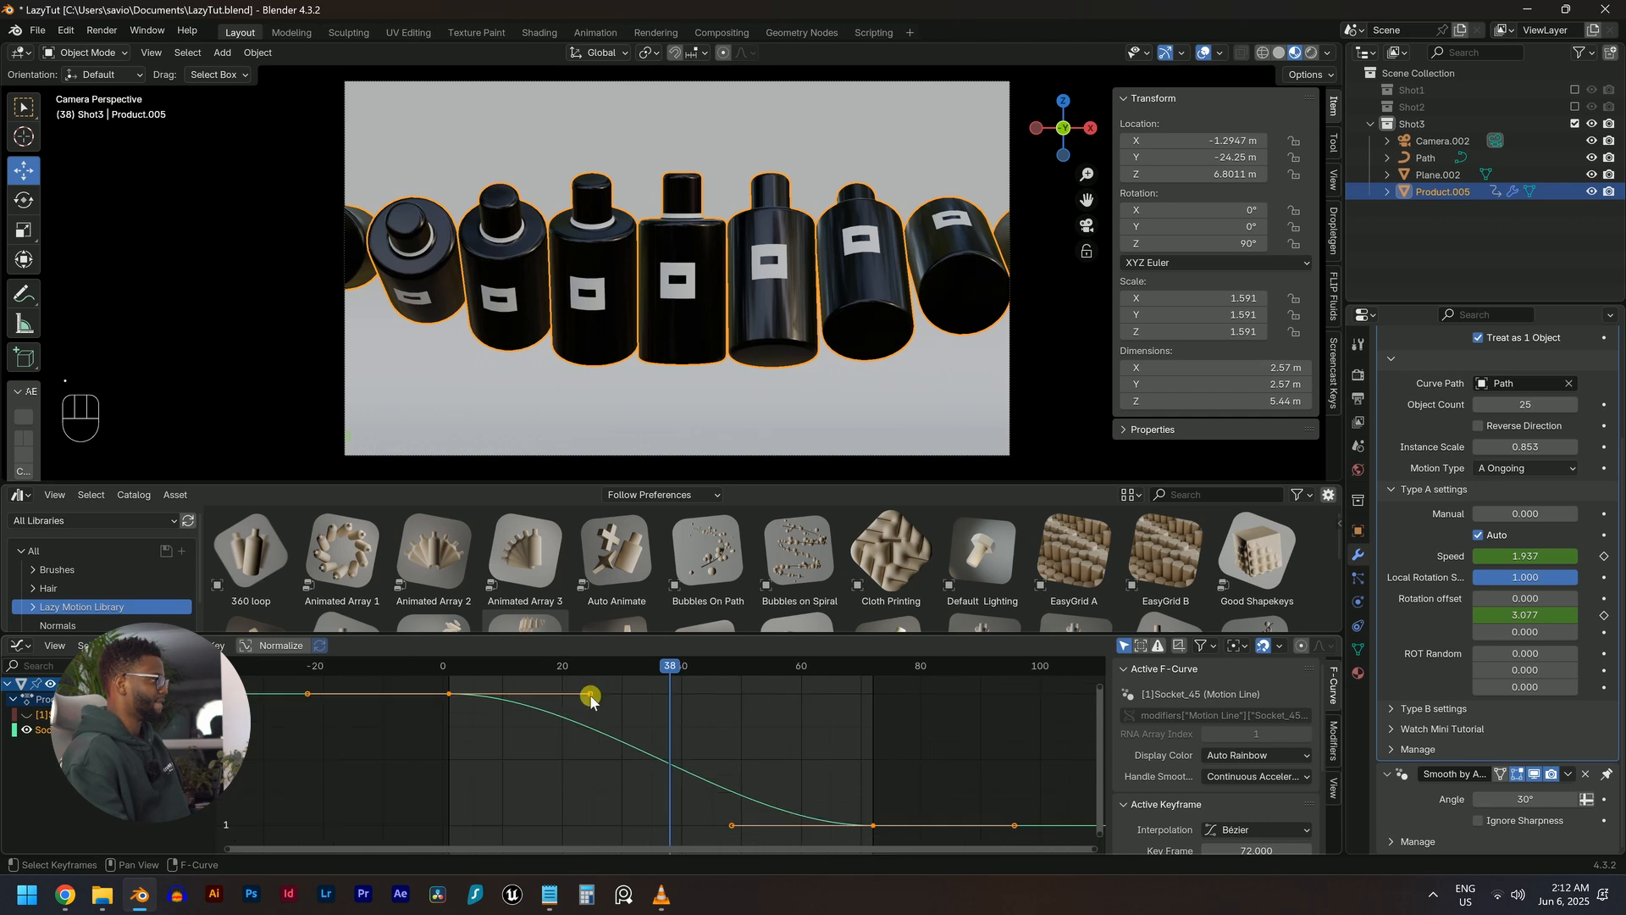
Pull the frame 1 handle of the Speed curve steeply downward for a fast initial slowdown, and preview the animation
click(593, 695)
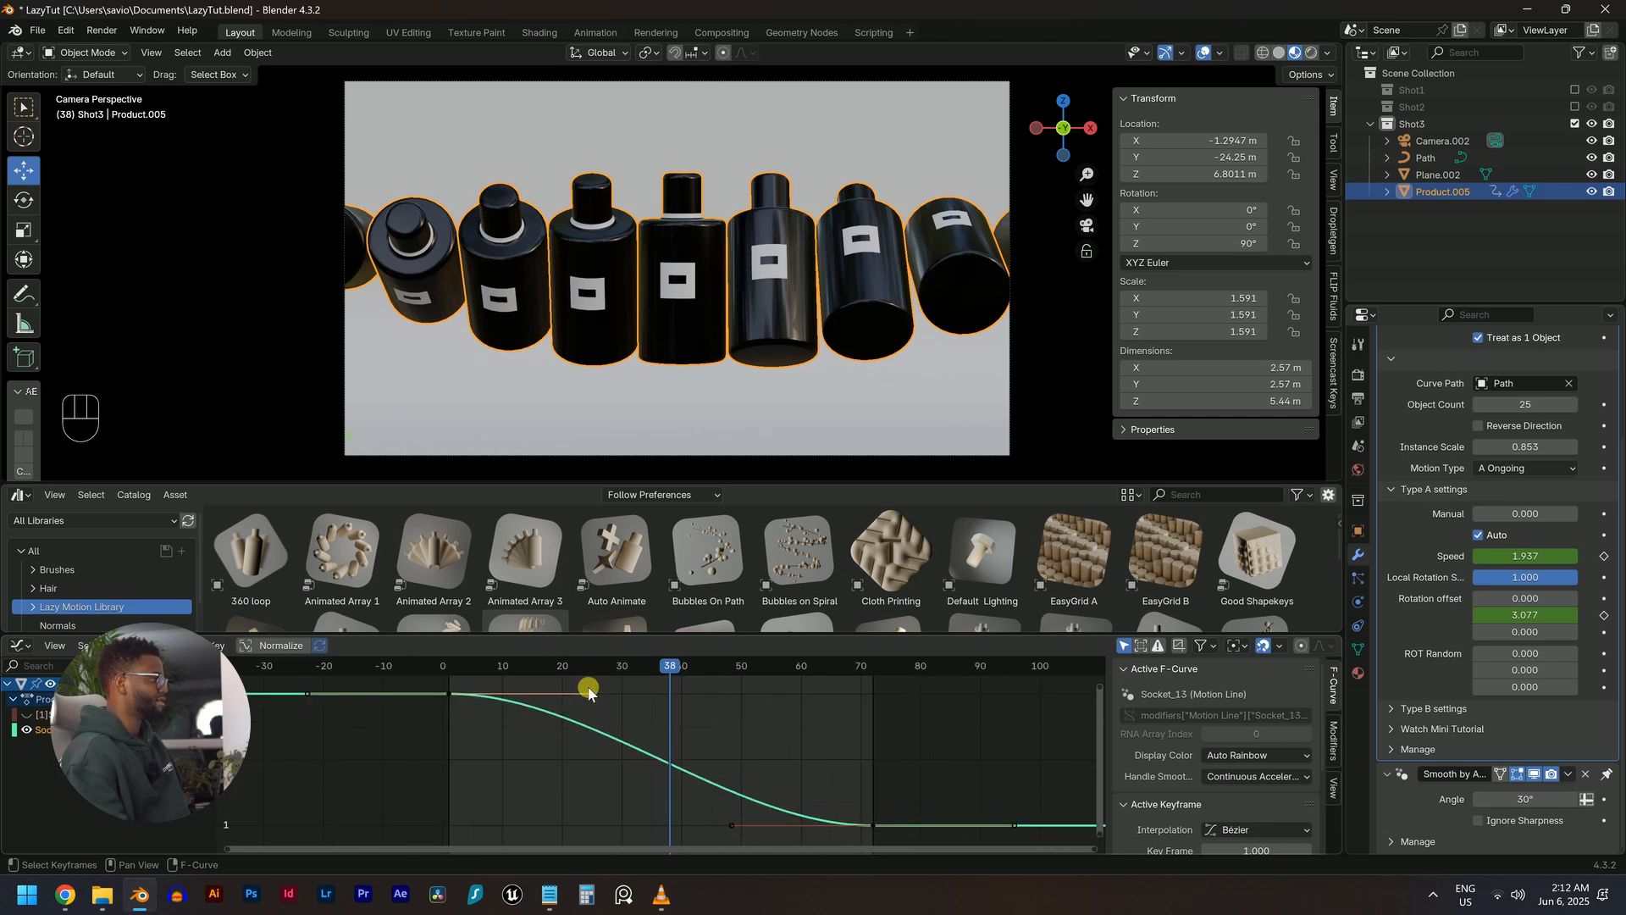
drag(589, 690, 523, 838)
click(445, 667)
key(space)
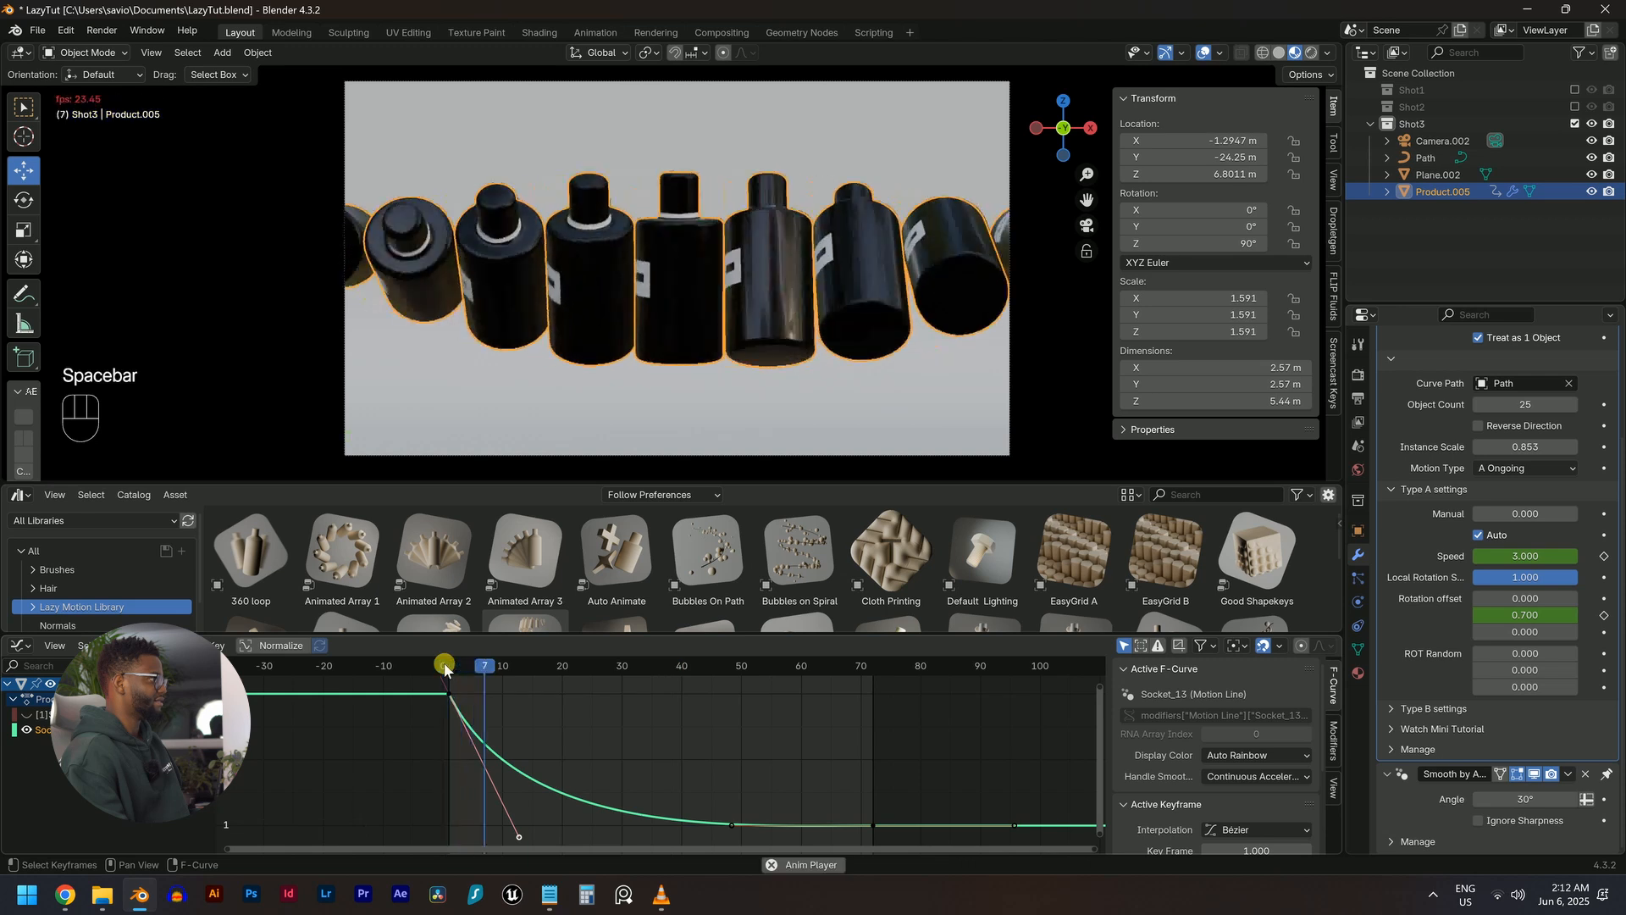
key(space)
key(space)
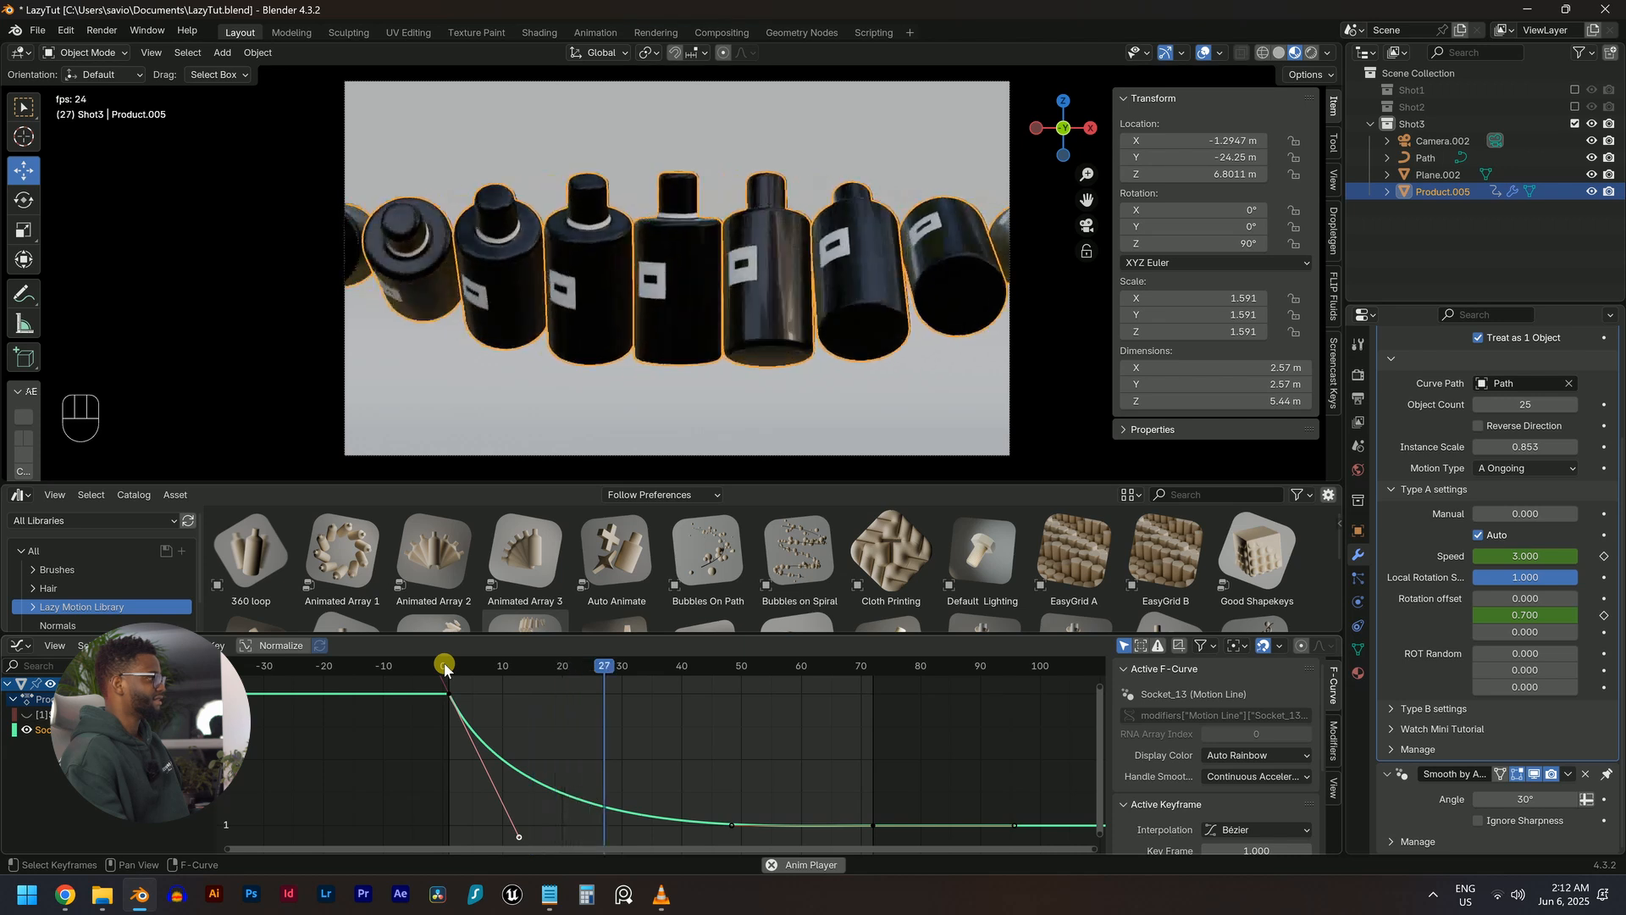
key(space)
Readjust the Speed curve's frame 1 handle and preview the motion with the bottles deselected
scroll(529, 775, down, 2)
drag(566, 814, 550, 831)
key(space)
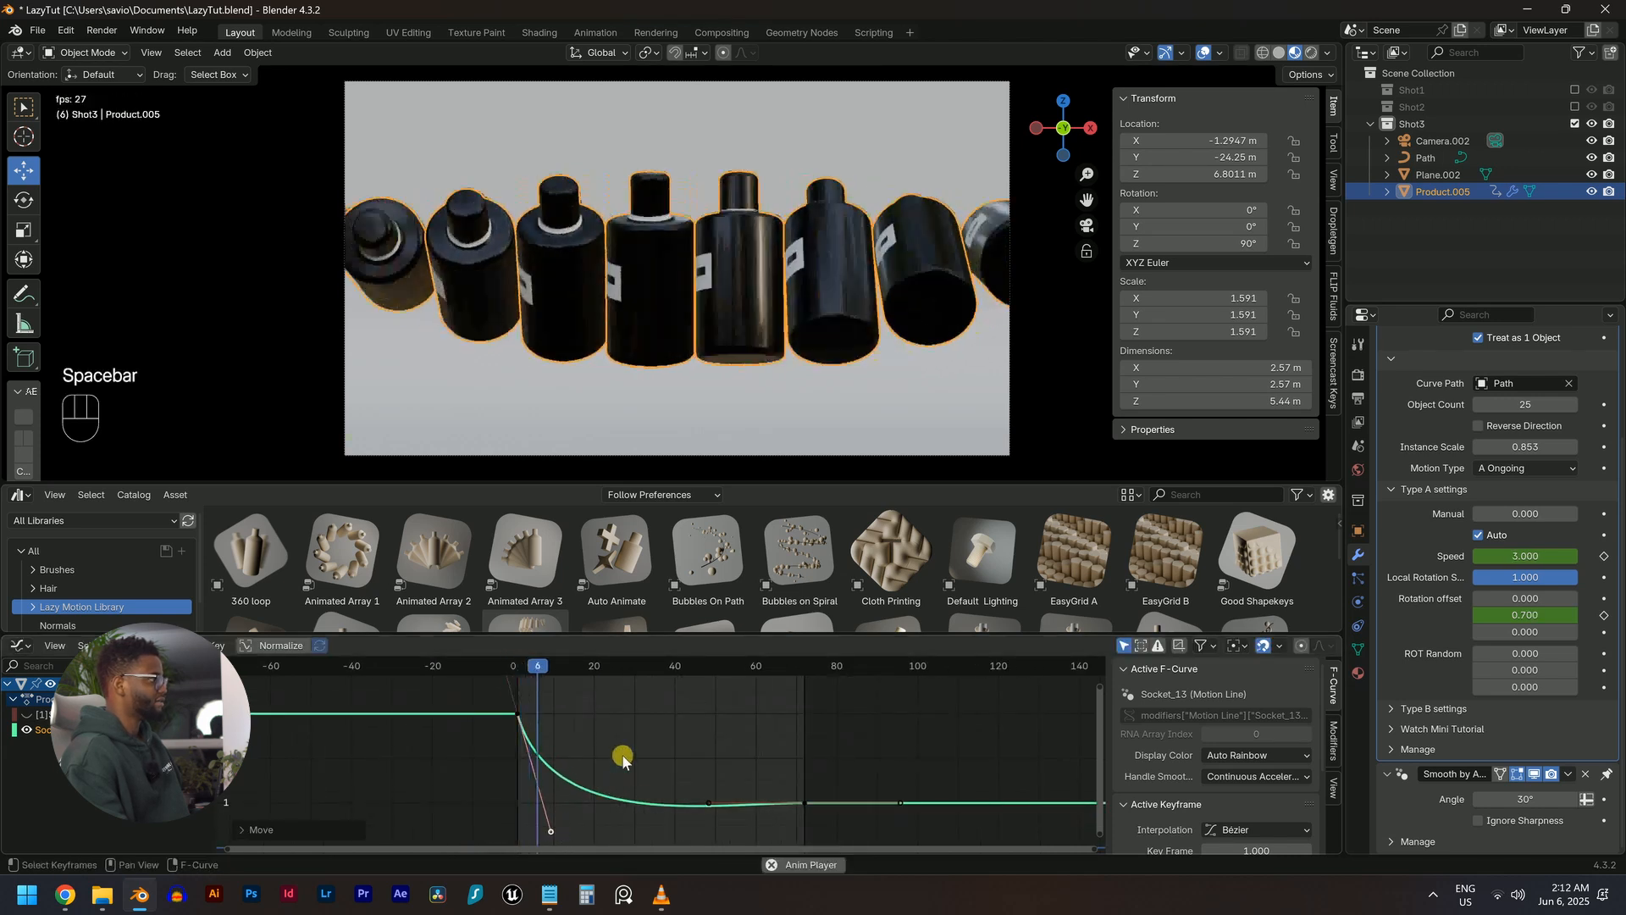
key(alt+a)
key(alt+a)
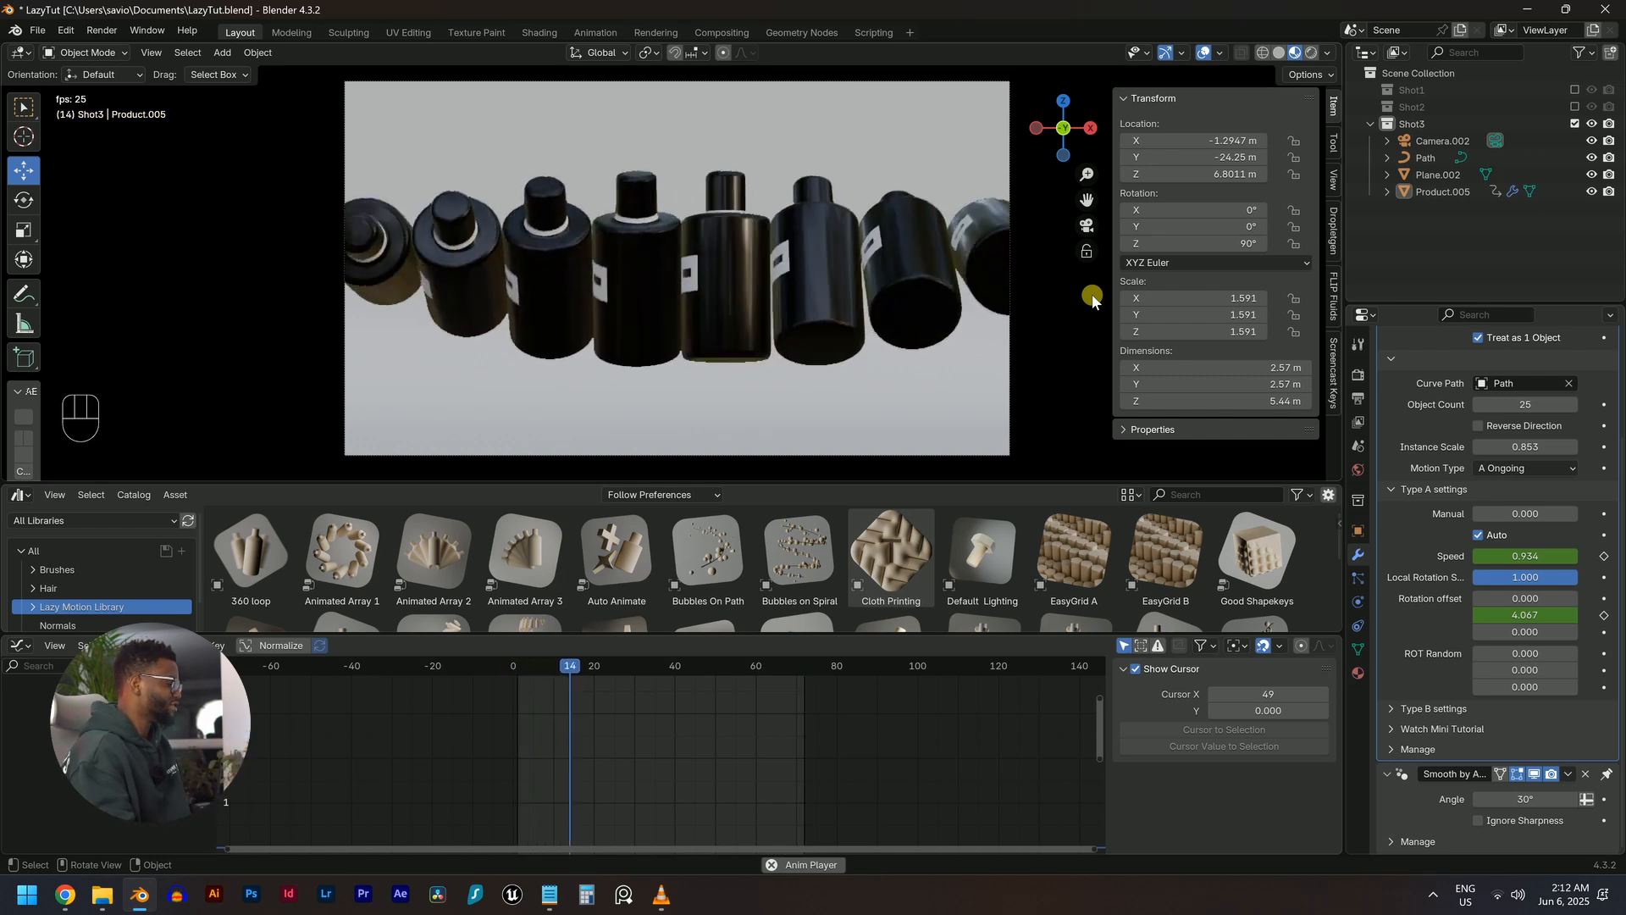
Stop playback and assign the existing Material.001 to the backdrop Plane.002
middle_drag(825, 332, 821, 346)
scroll(720, 380, down, 5)
scroll(717, 371, up, 1)
key(space)
click(723, 354)
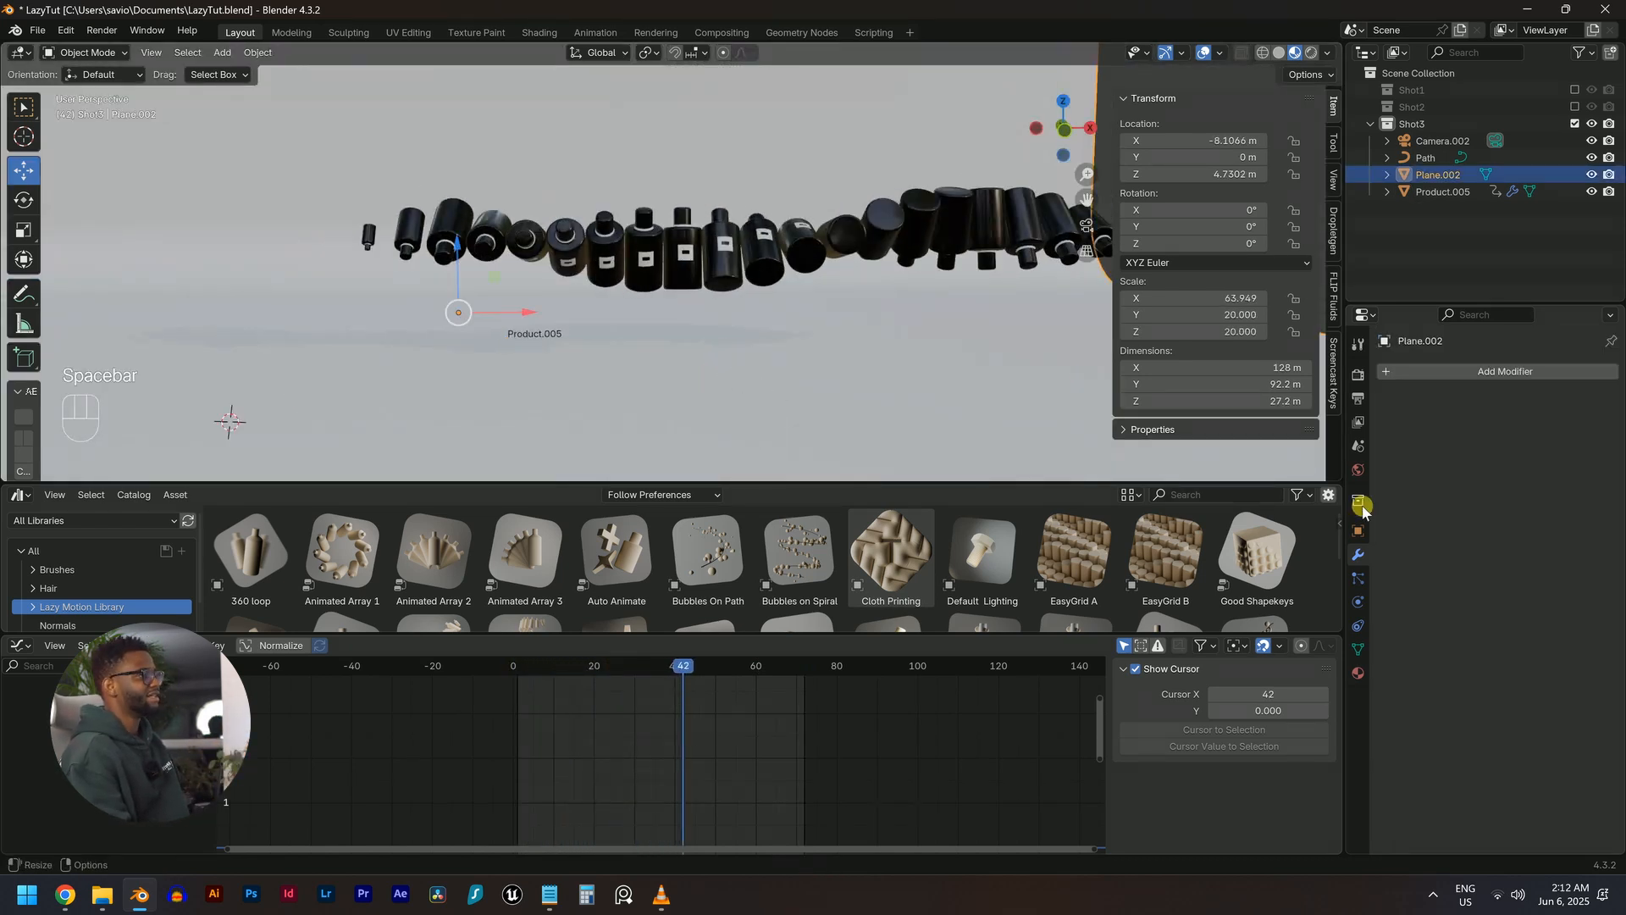
click(1358, 675)
click(1390, 445)
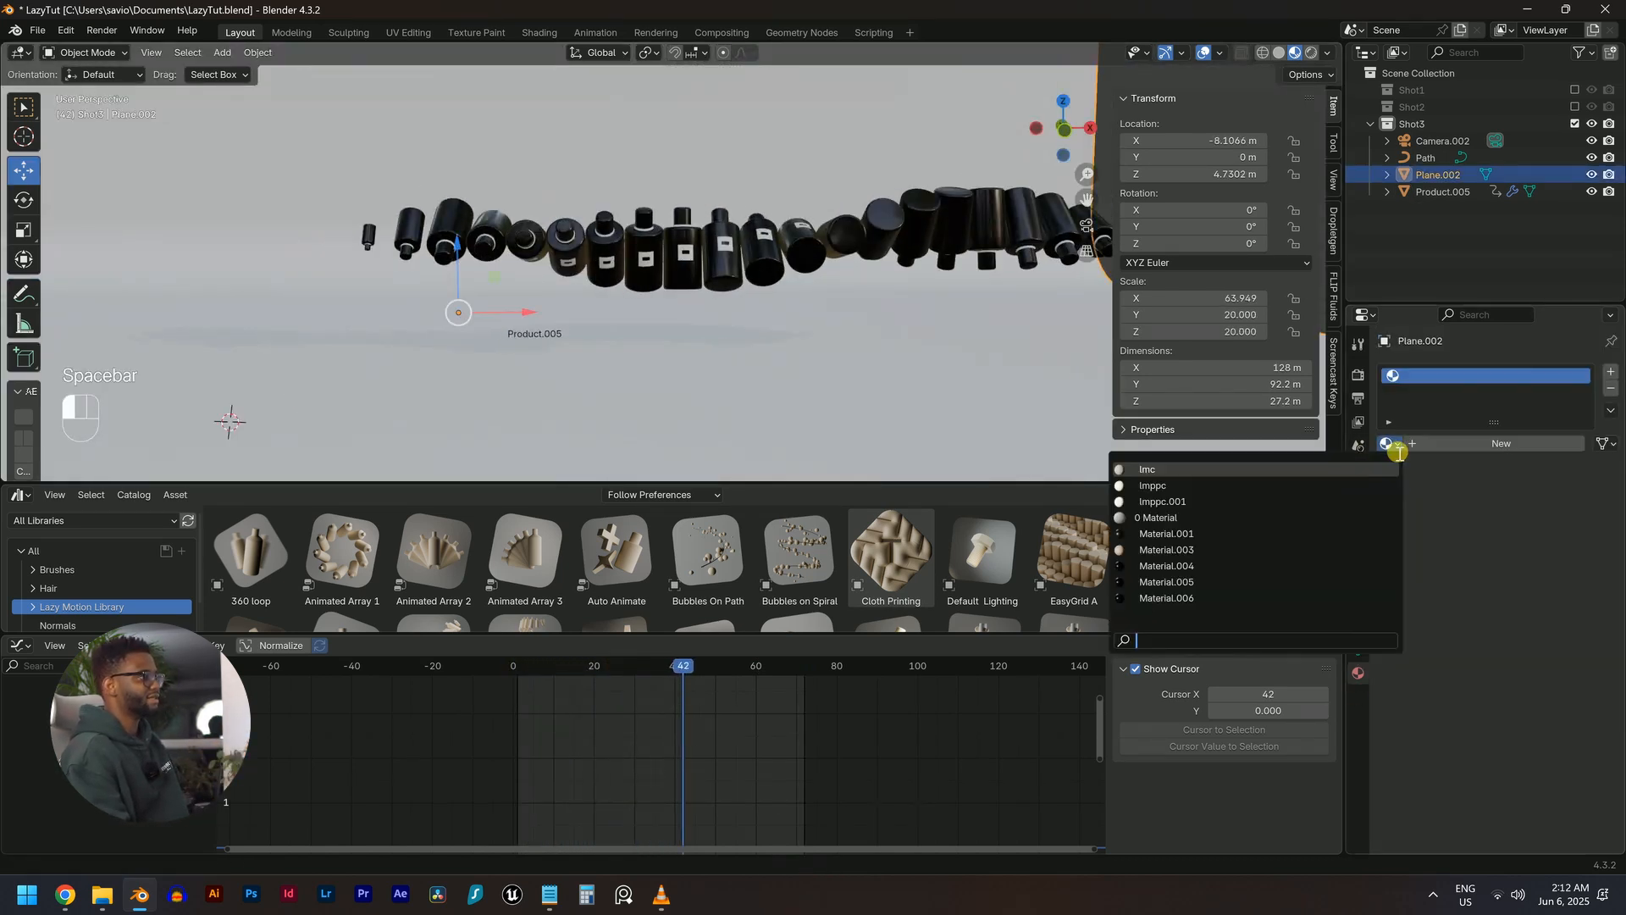
click(1166, 534)
In the camera view, lower the backdrop plane along Z by about 7.49 m
key(KP_0)
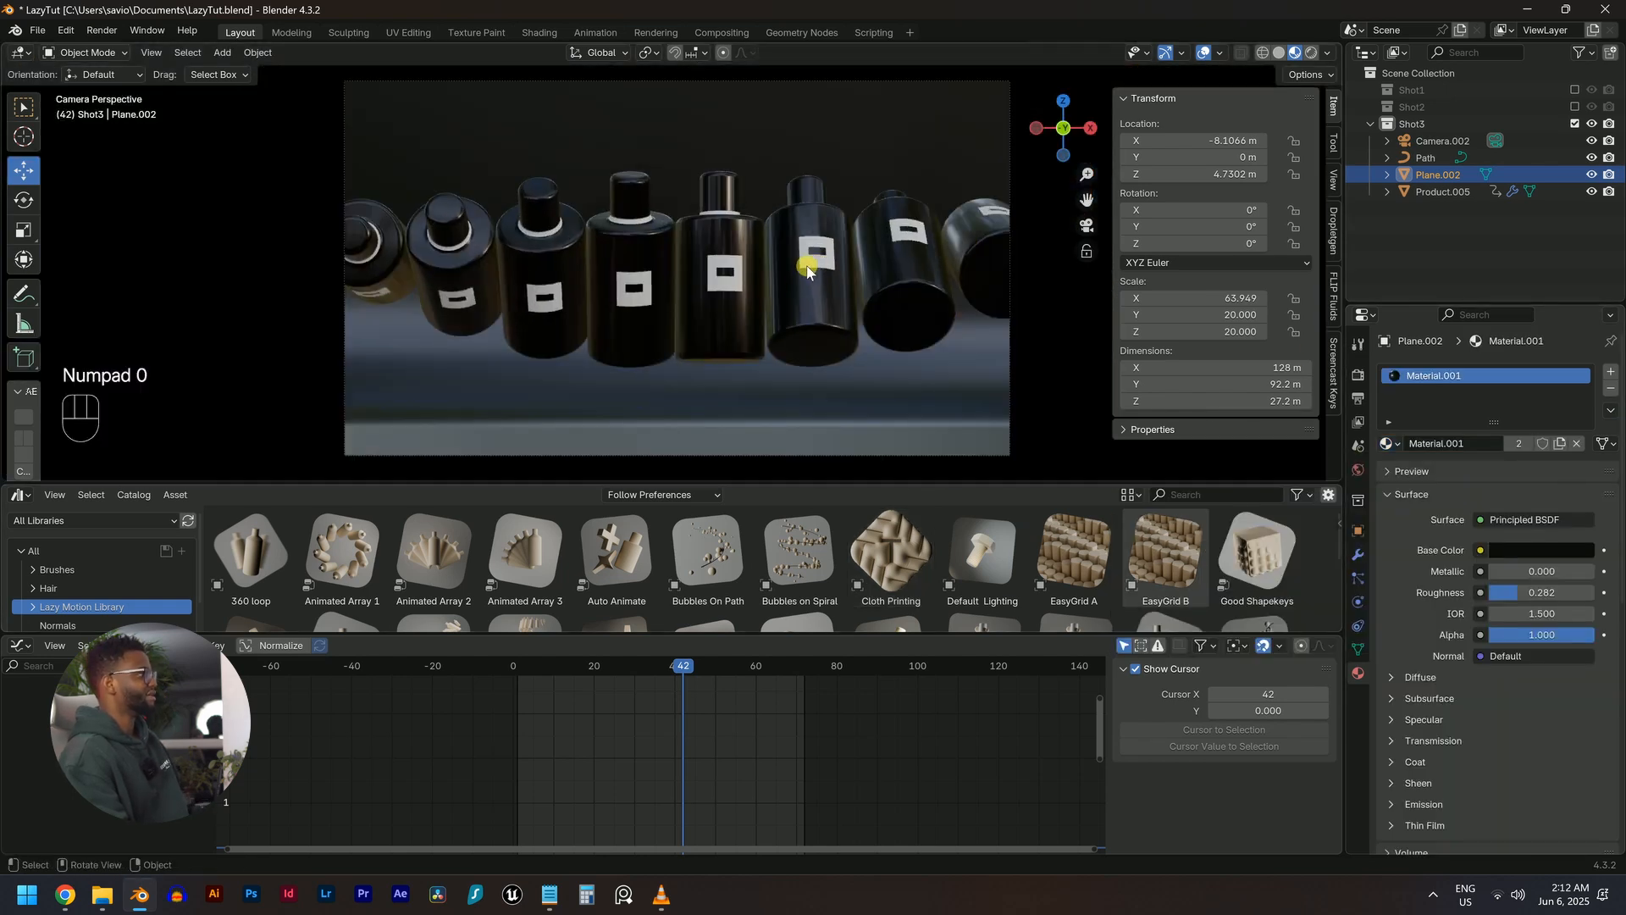
key(g)
key(z)
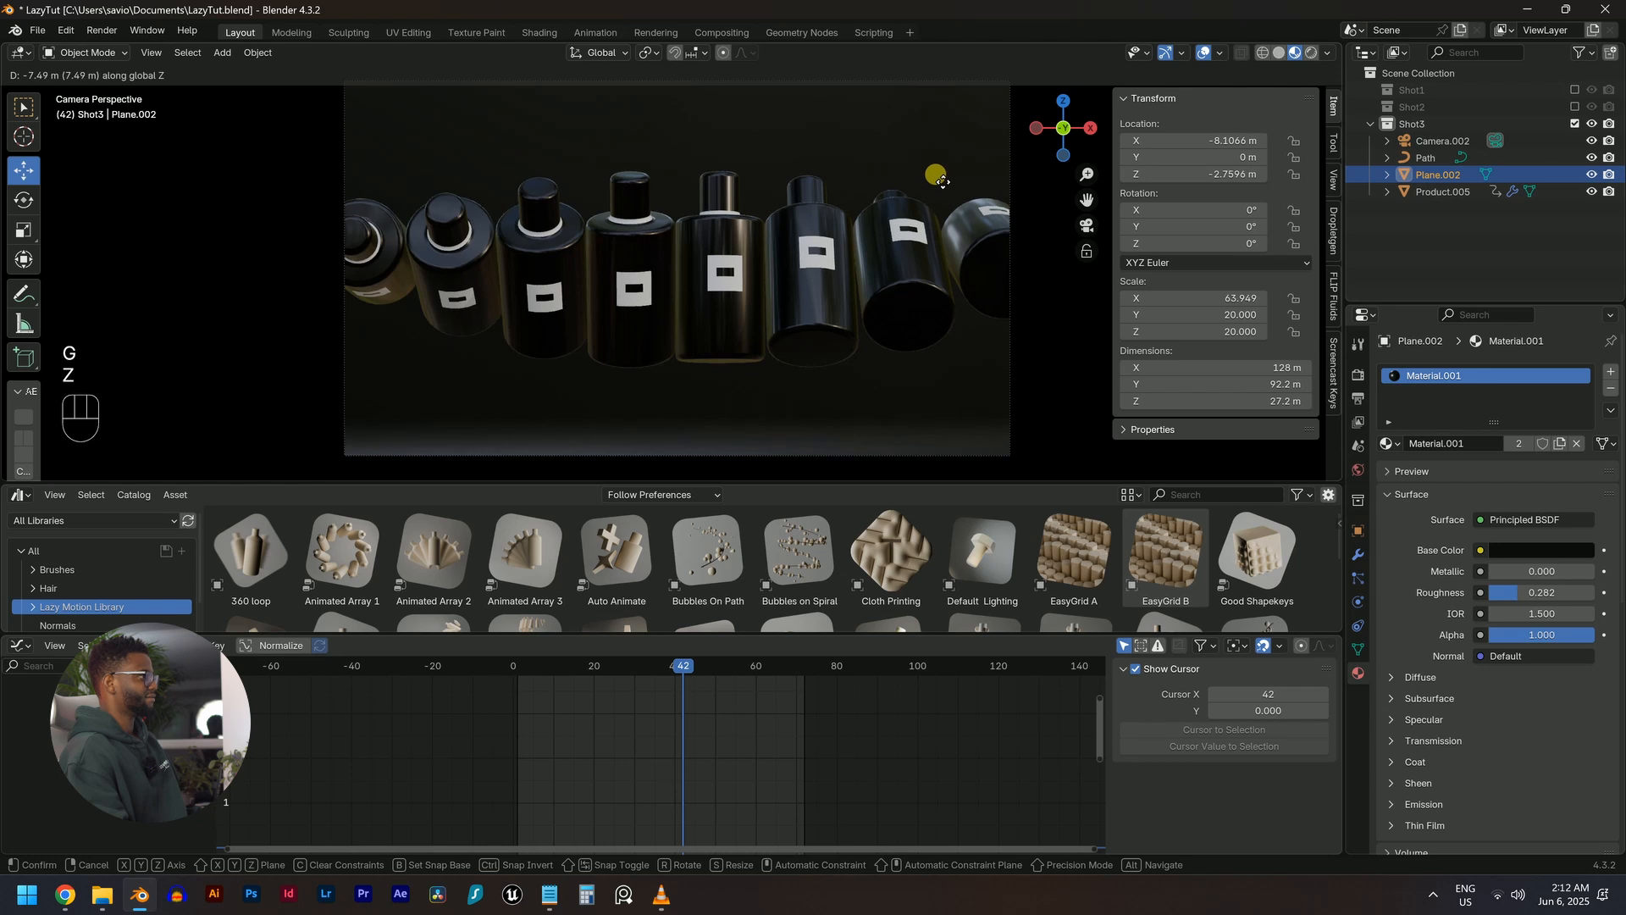
click(943, 181)
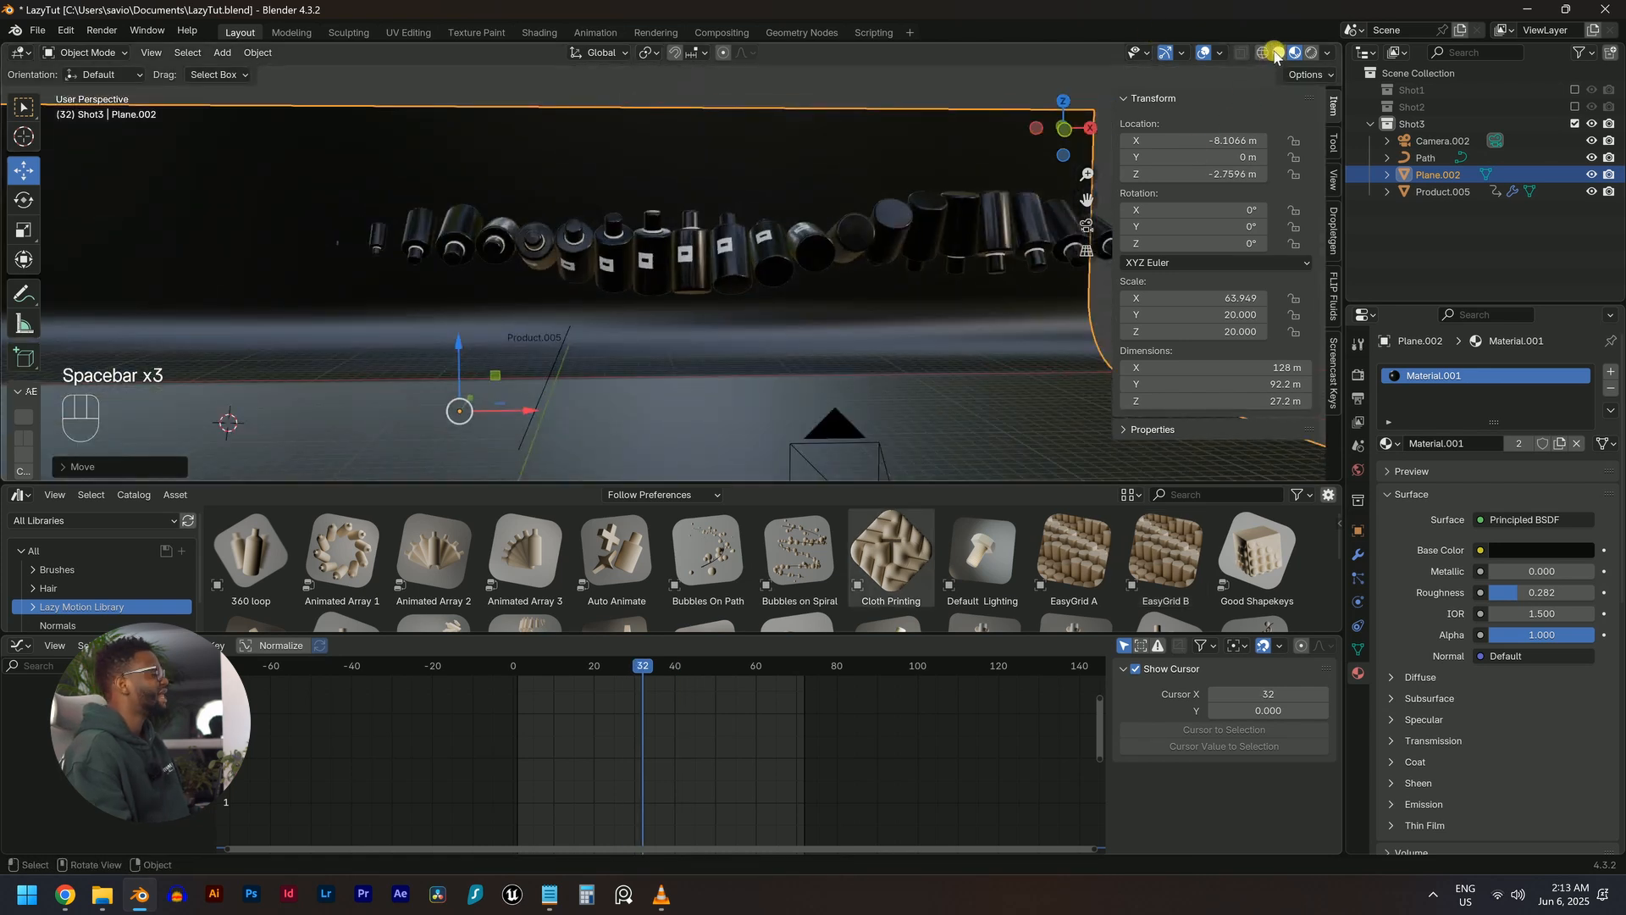
In Solid shading, select the backdrop plane, Camera.002 and the line of bottles together, and copy them
click(1278, 53)
scroll(647, 218, down, 4)
mouse_move(646, 217)
middle_down()
mouse_move(678, 243)
mouse_move(652, 246)
middle_up()
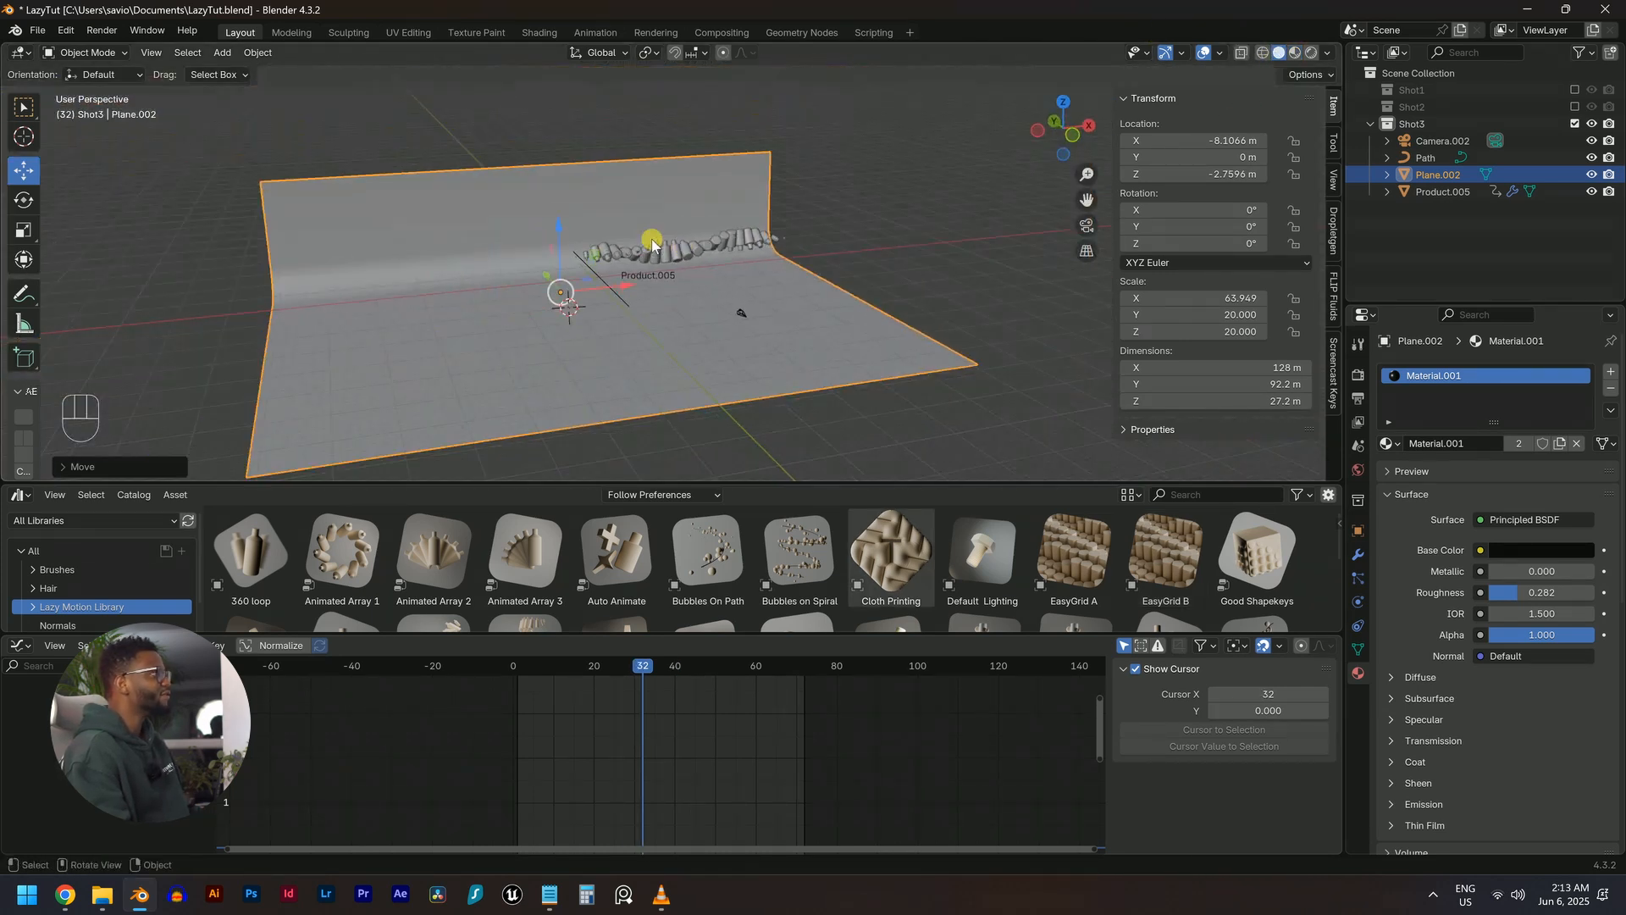
scroll(618, 246, up, 2)
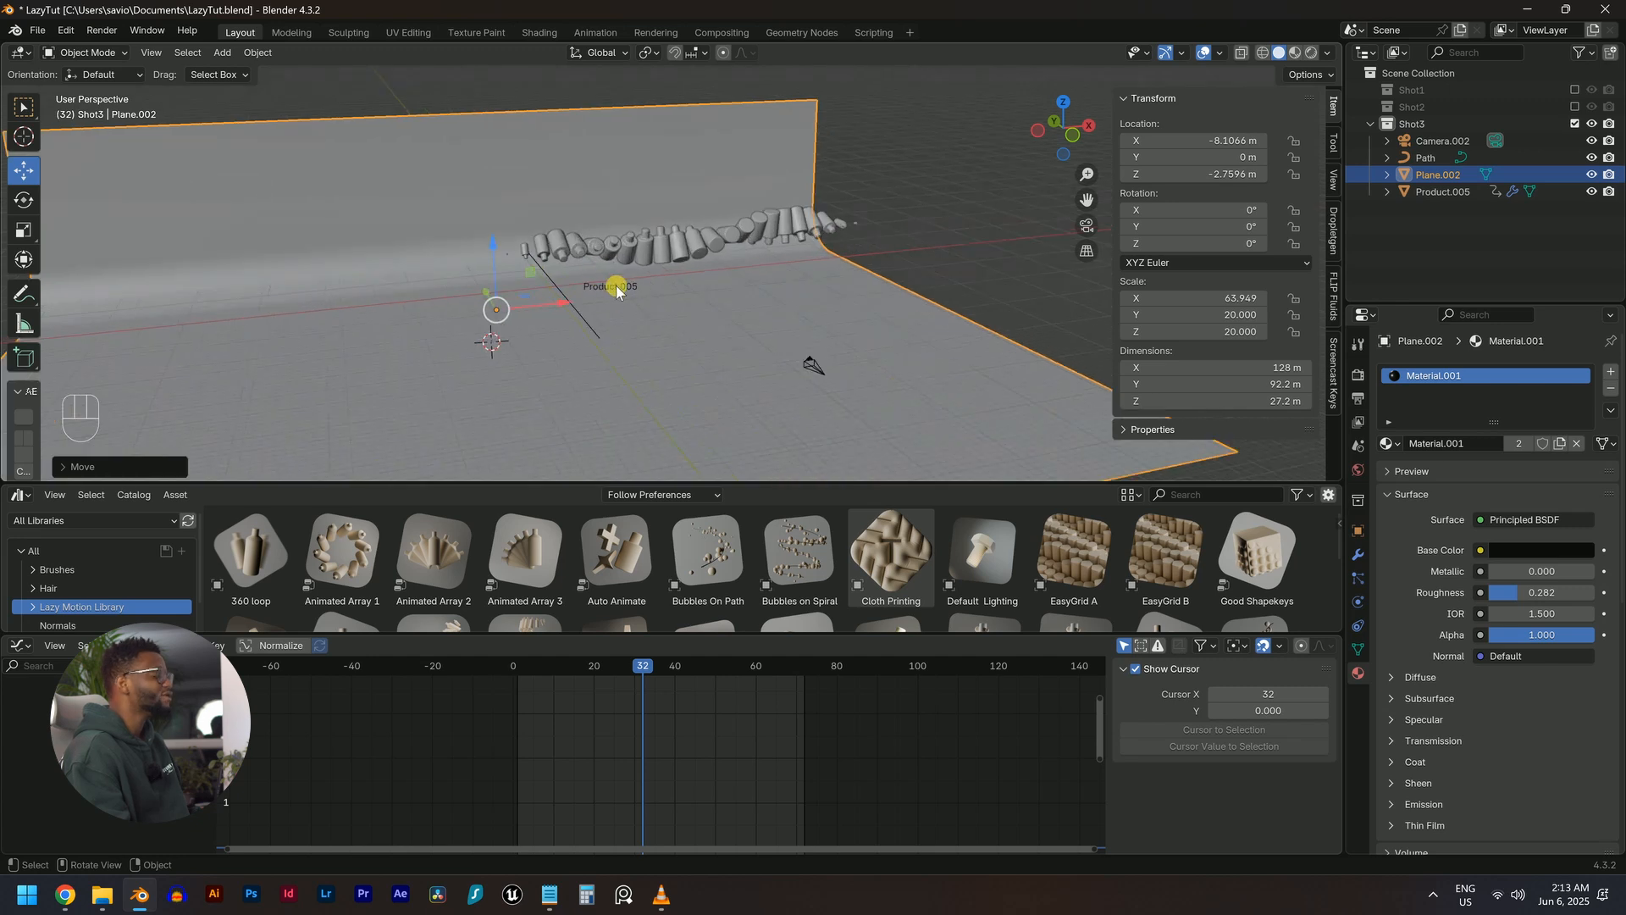
middle_drag(607, 271, 829, 294)
key(KP_1)
shift+click(794, 310)
shift+click(654, 349)
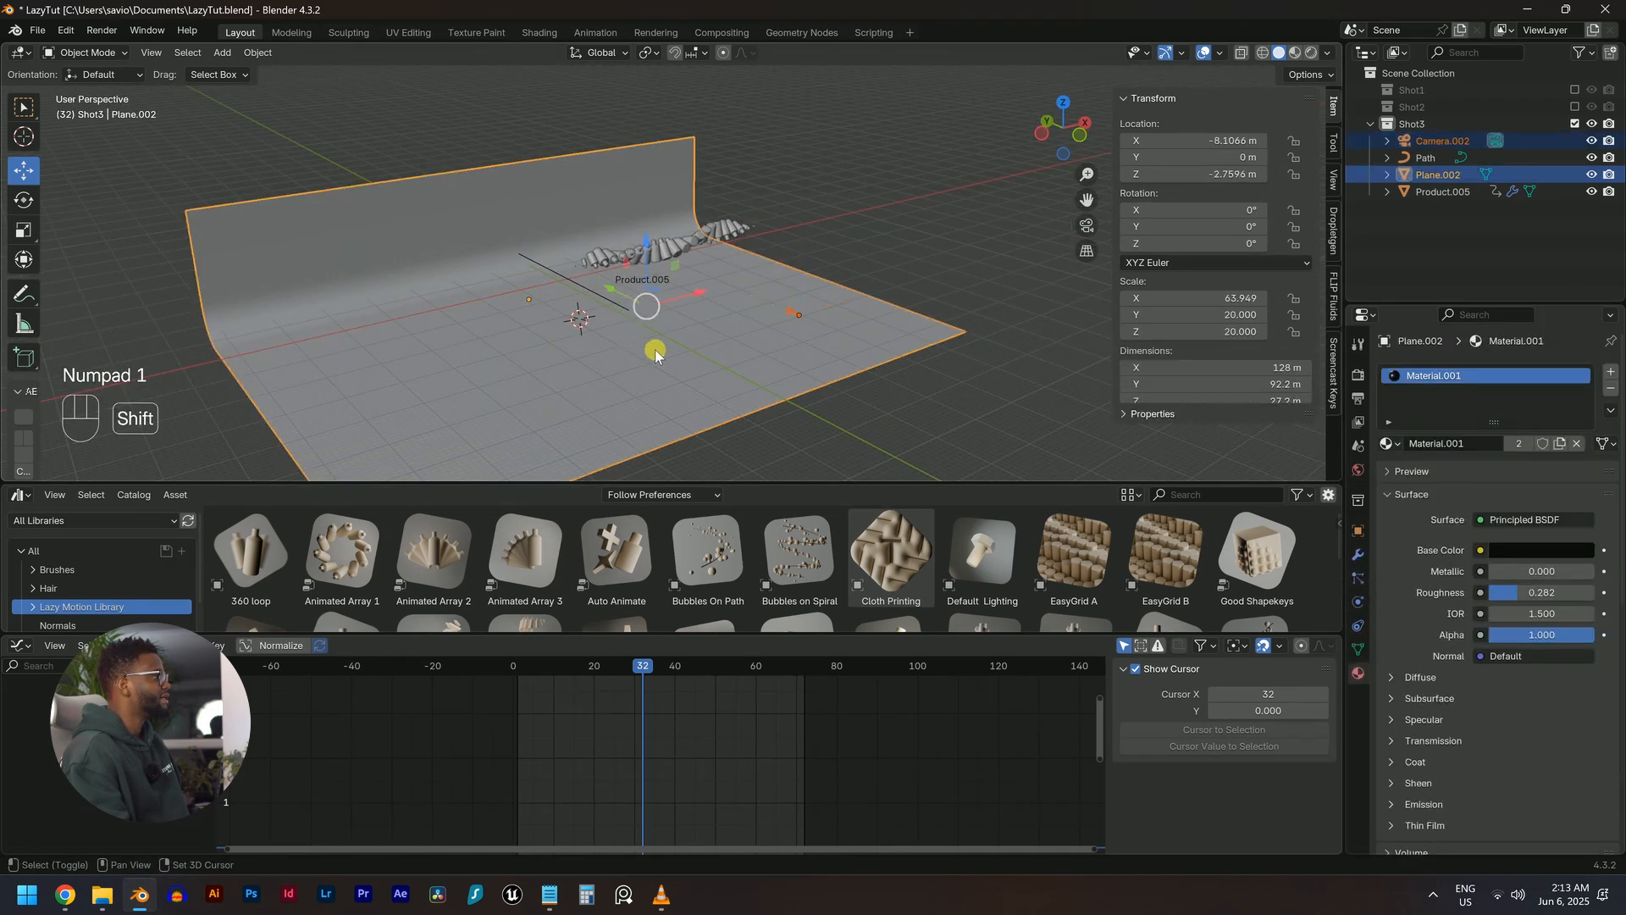
middle_drag(967, 315, 919, 332)
scroll(850, 392, up, 5)
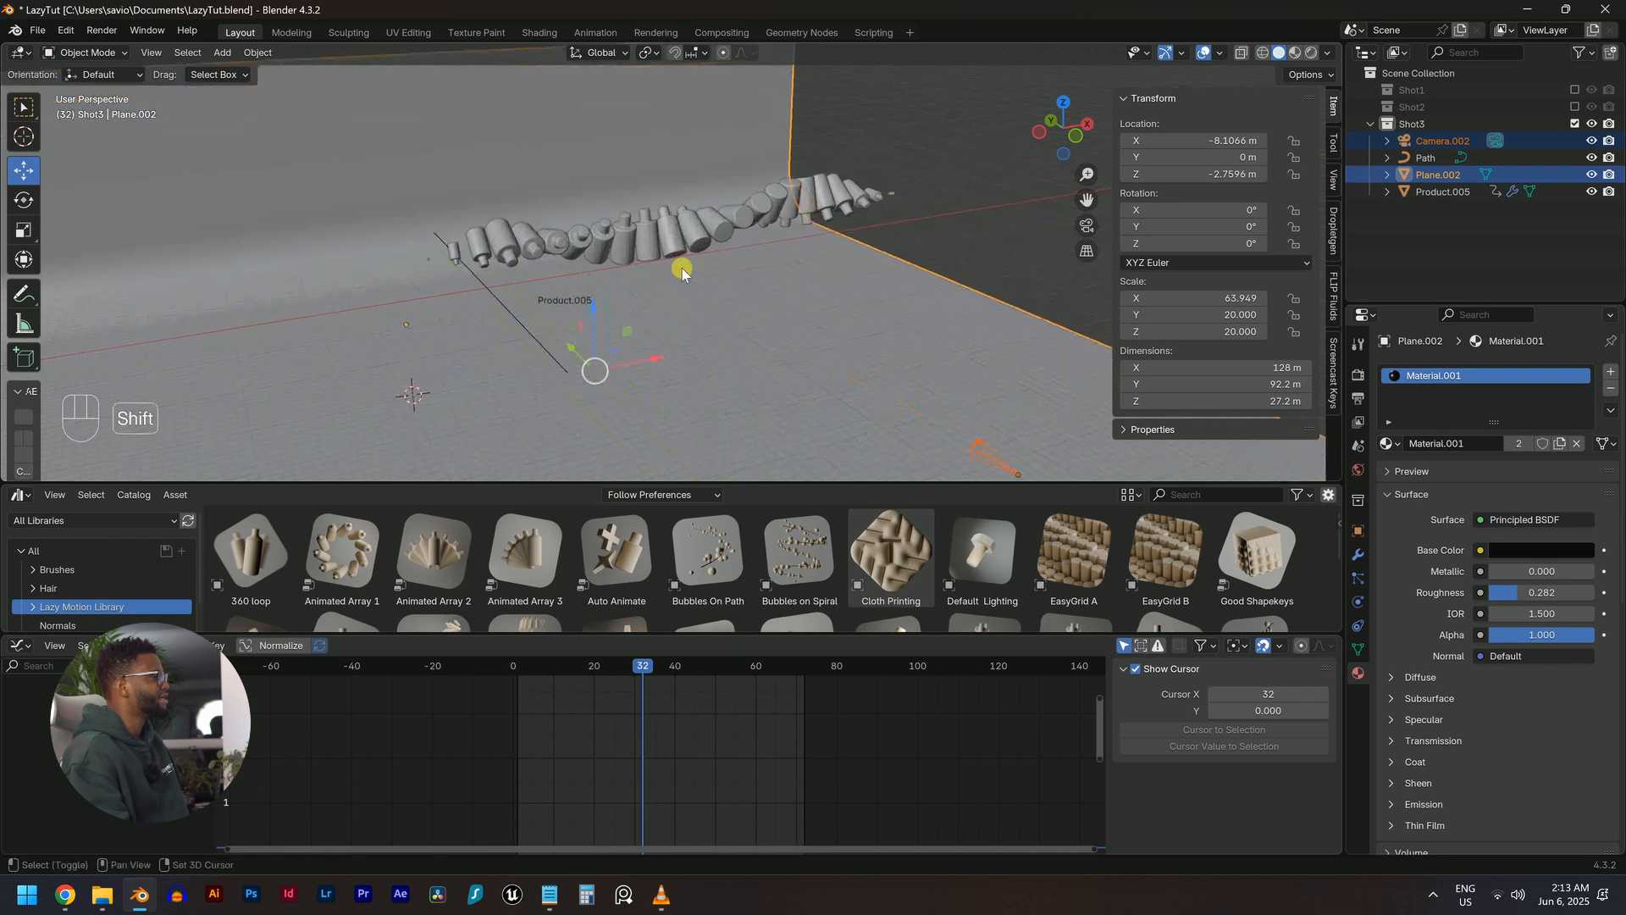
shift+click(680, 236)
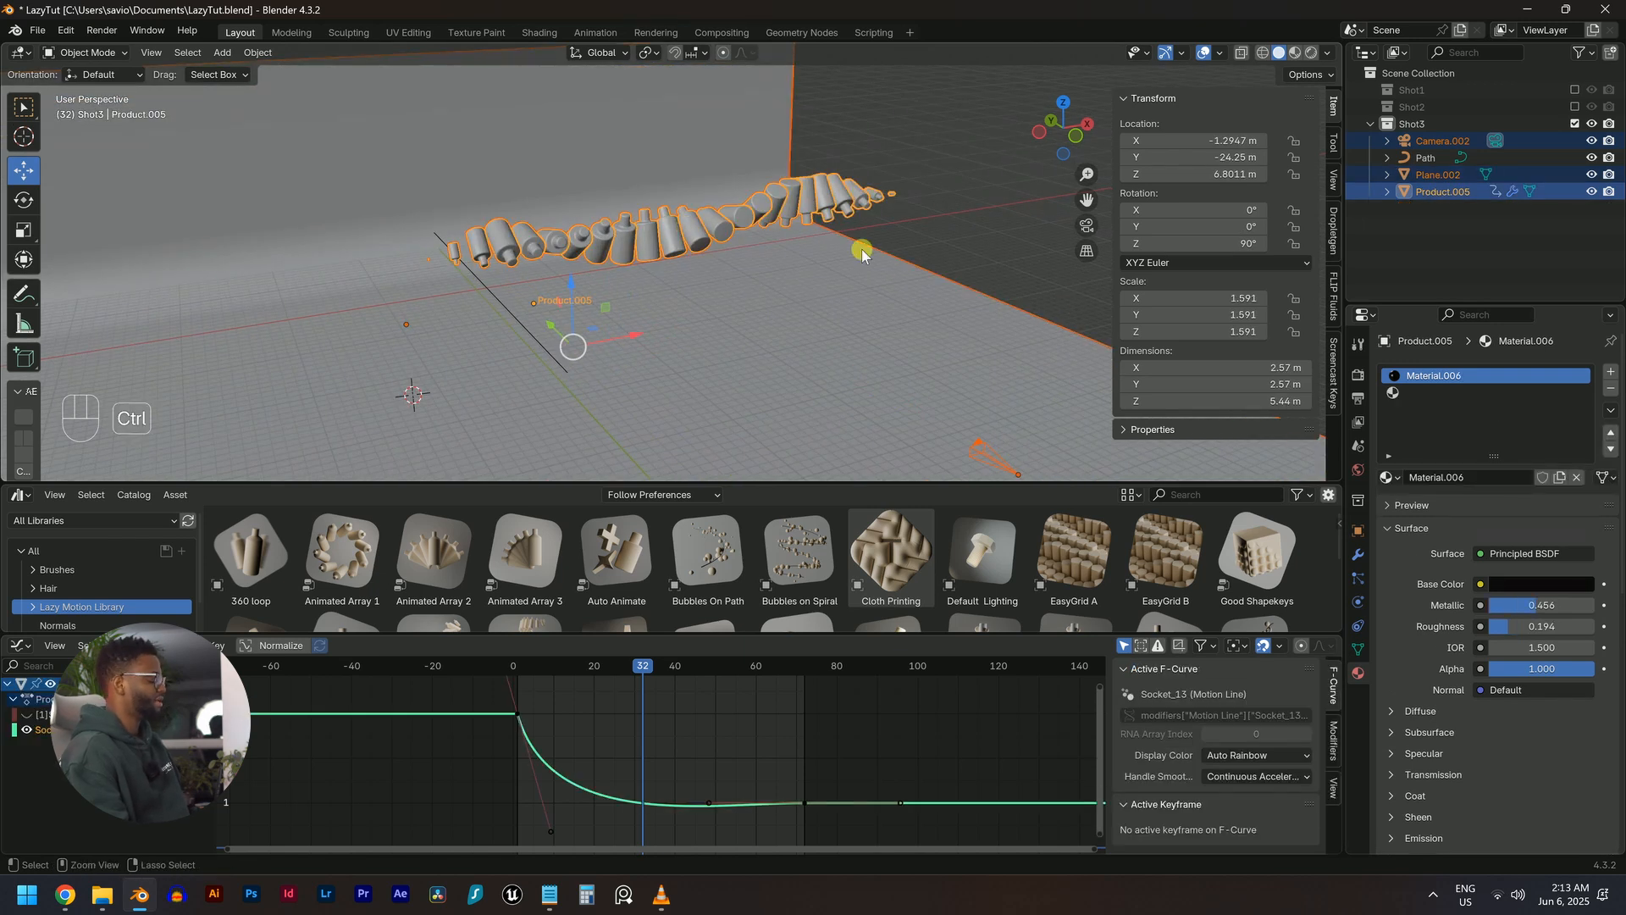
Exclude the Shot3 collection from the view layer and create a new collection named Shot 4
click(1574, 124)
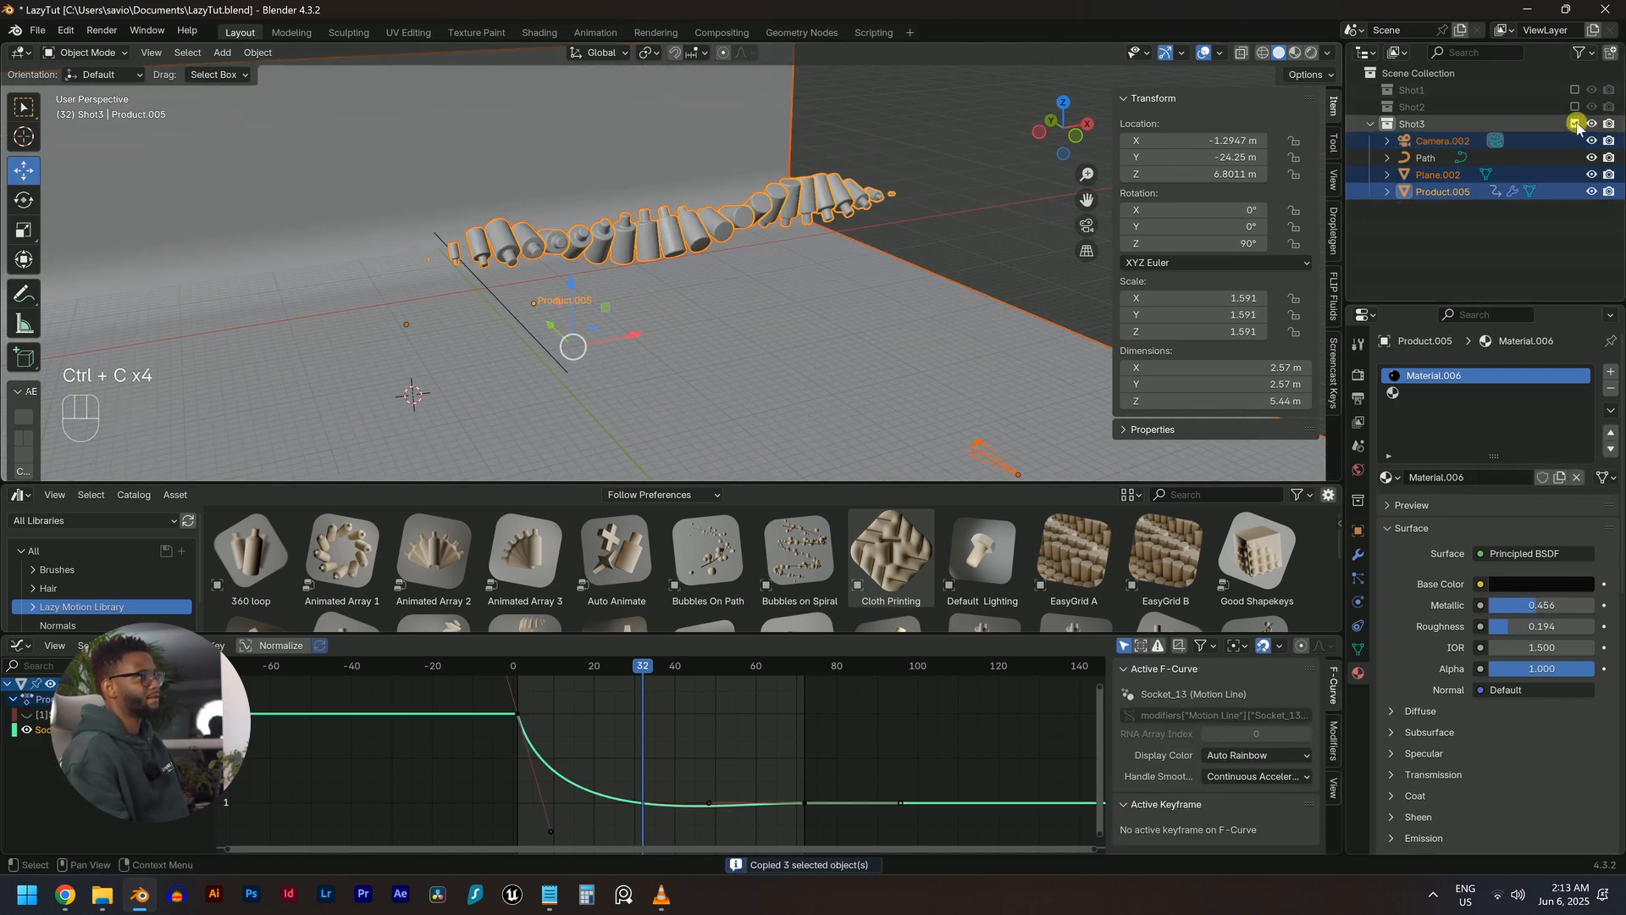
right_click(1429, 151)
click(1412, 156)
double_click(1455, 154)
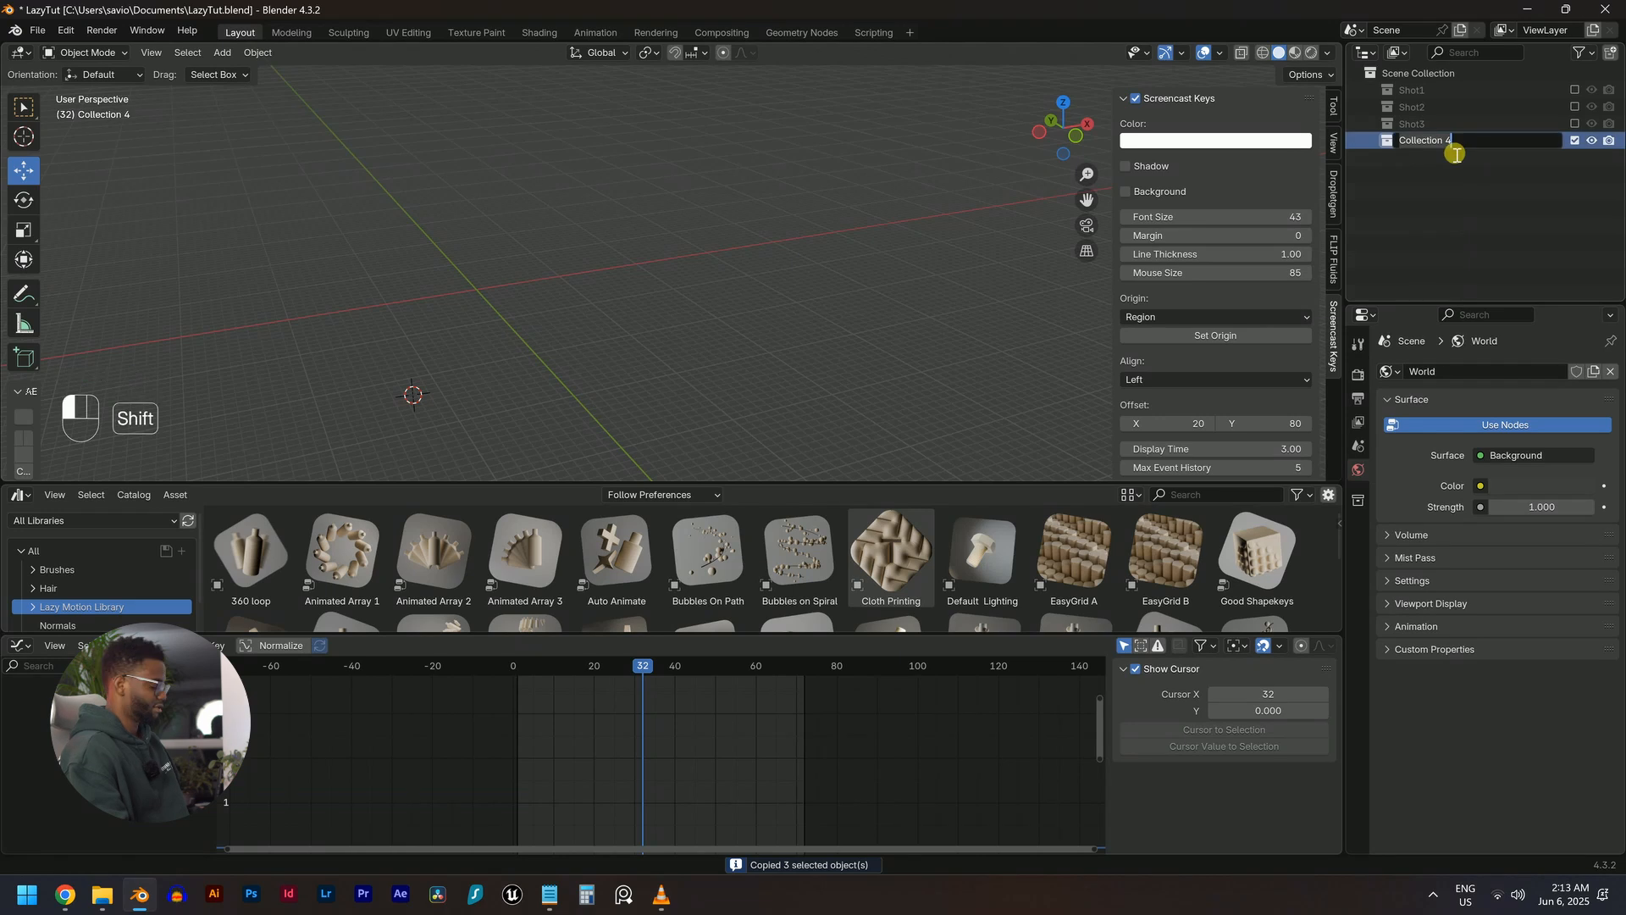
key(Return)
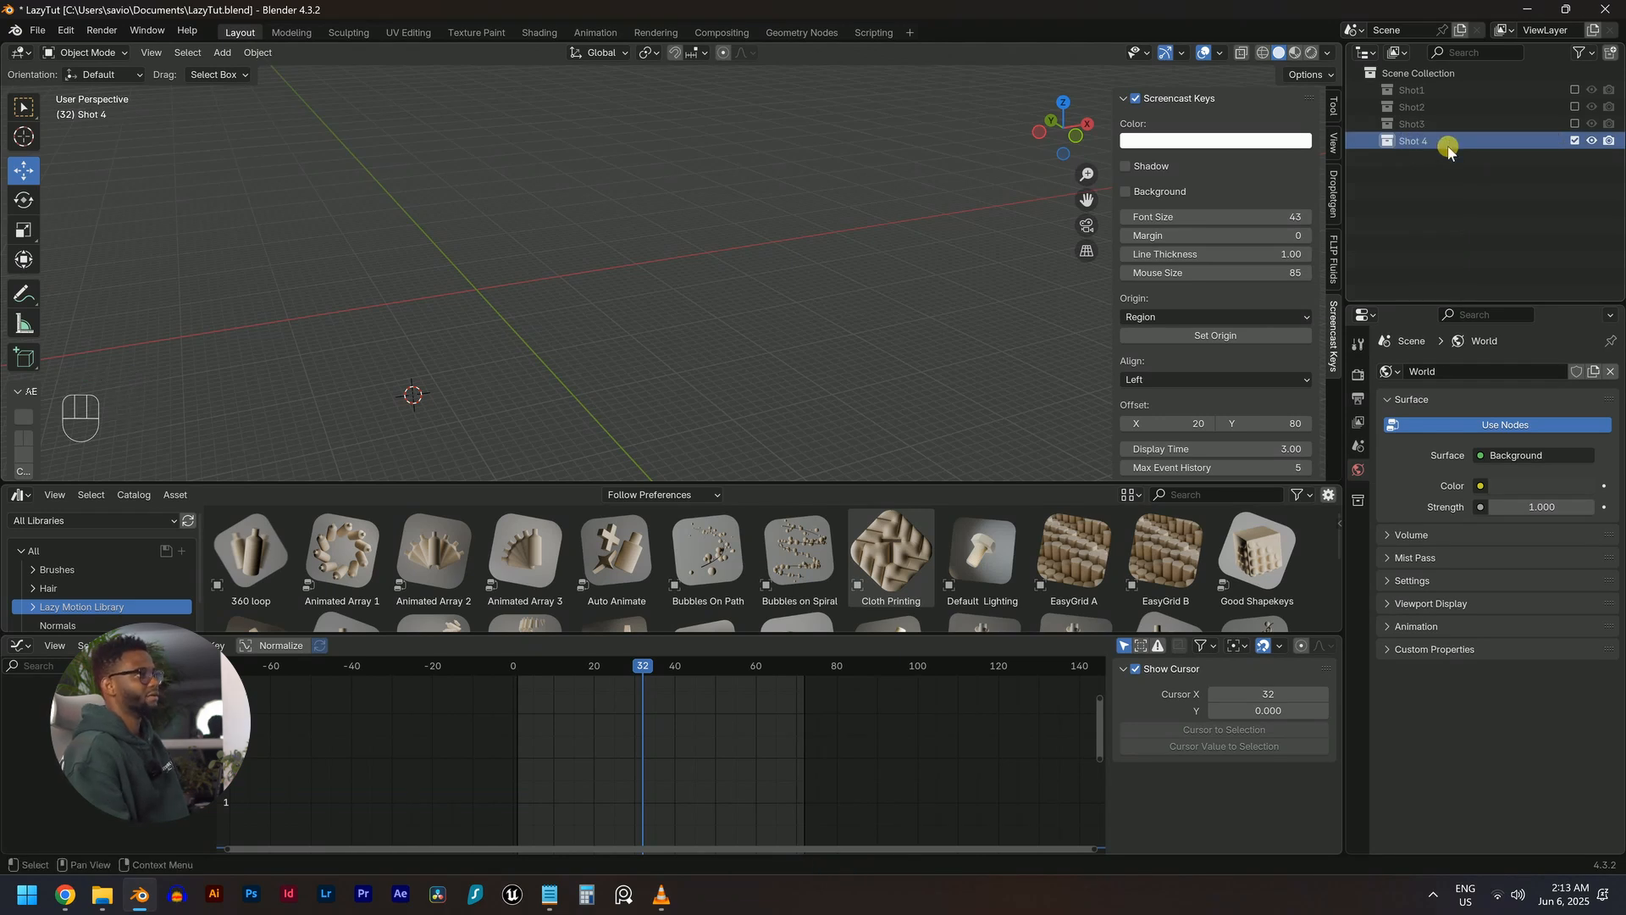
Paste the copied objects into Shot 4 and remove the Motion Line modifier from the pasted product
key(ctrl+v)
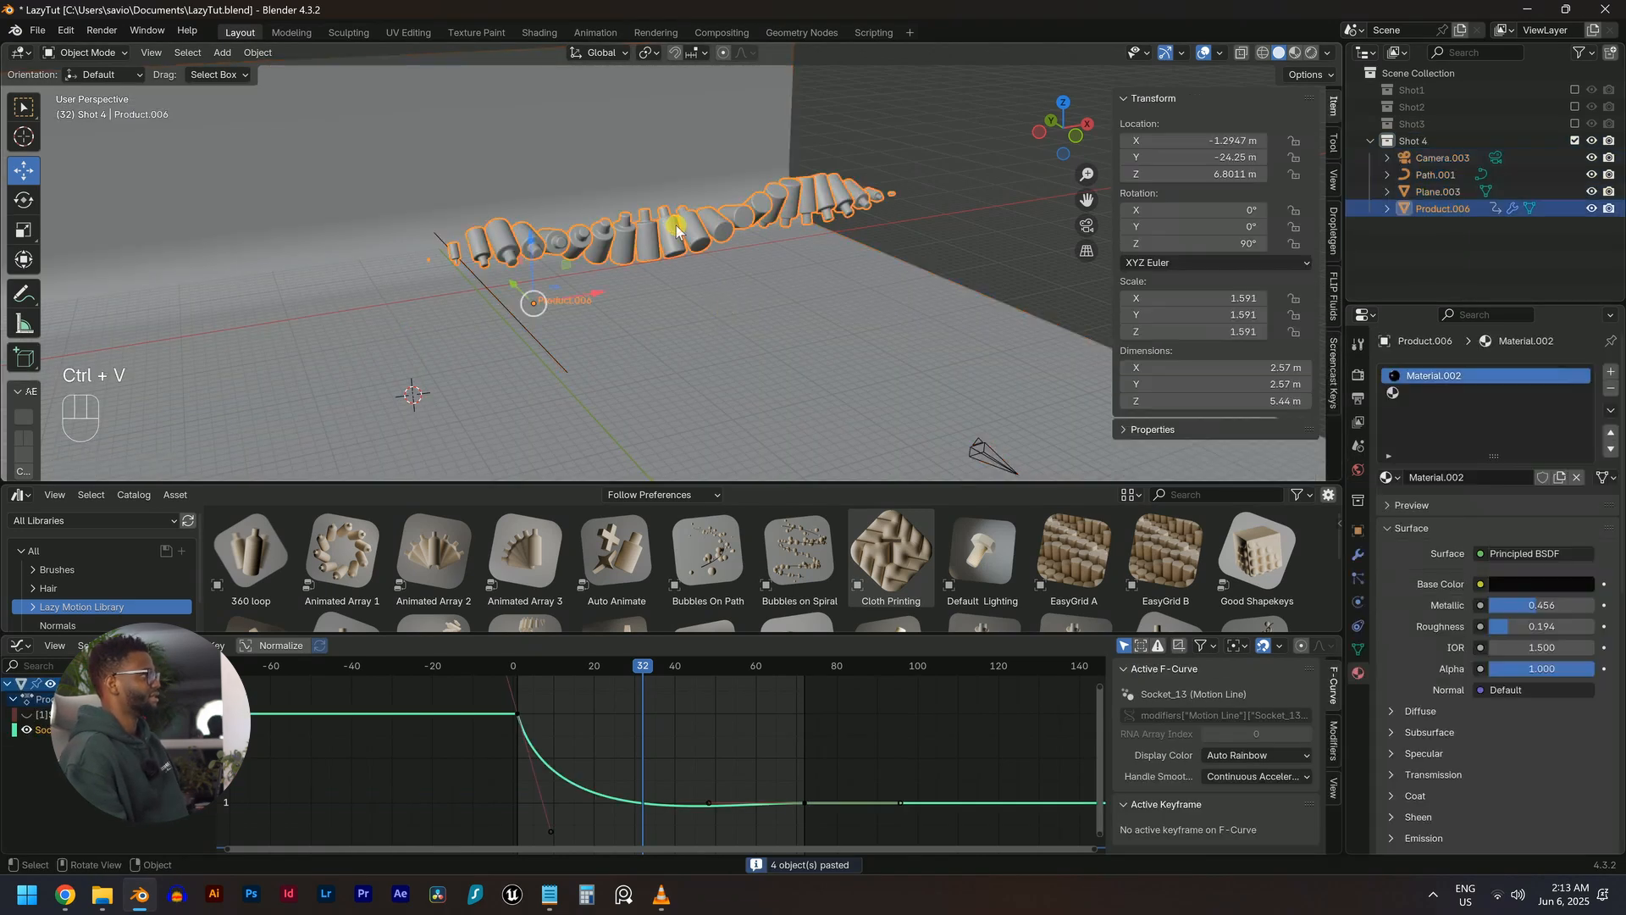
click(1357, 555)
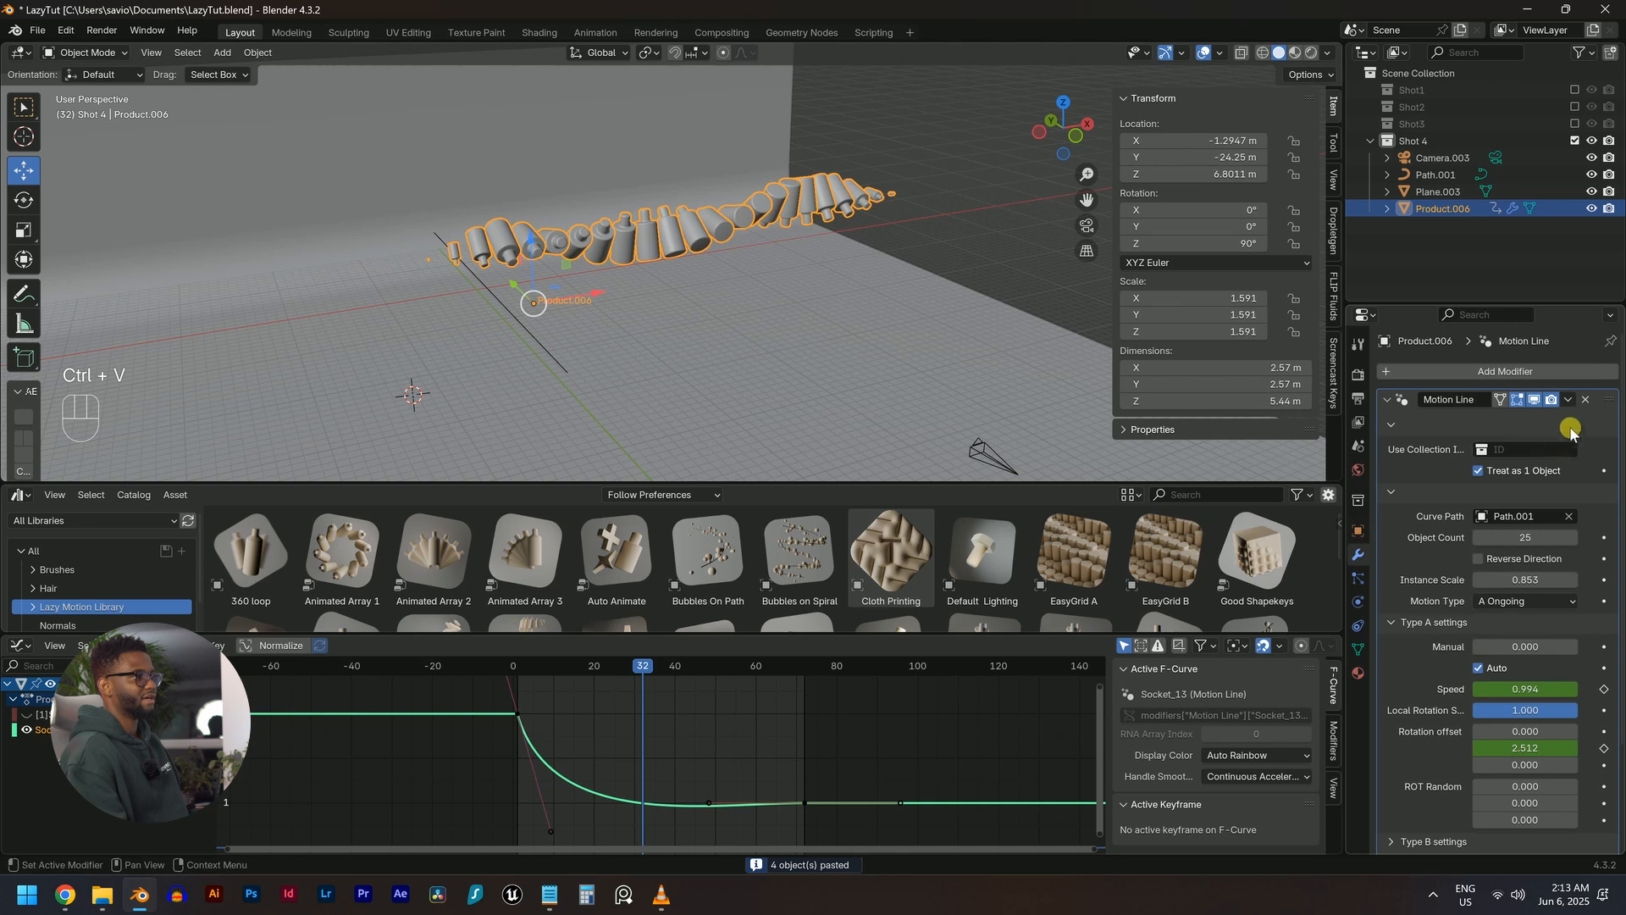
click(1586, 401)
middle_drag(738, 394, 554, 373)
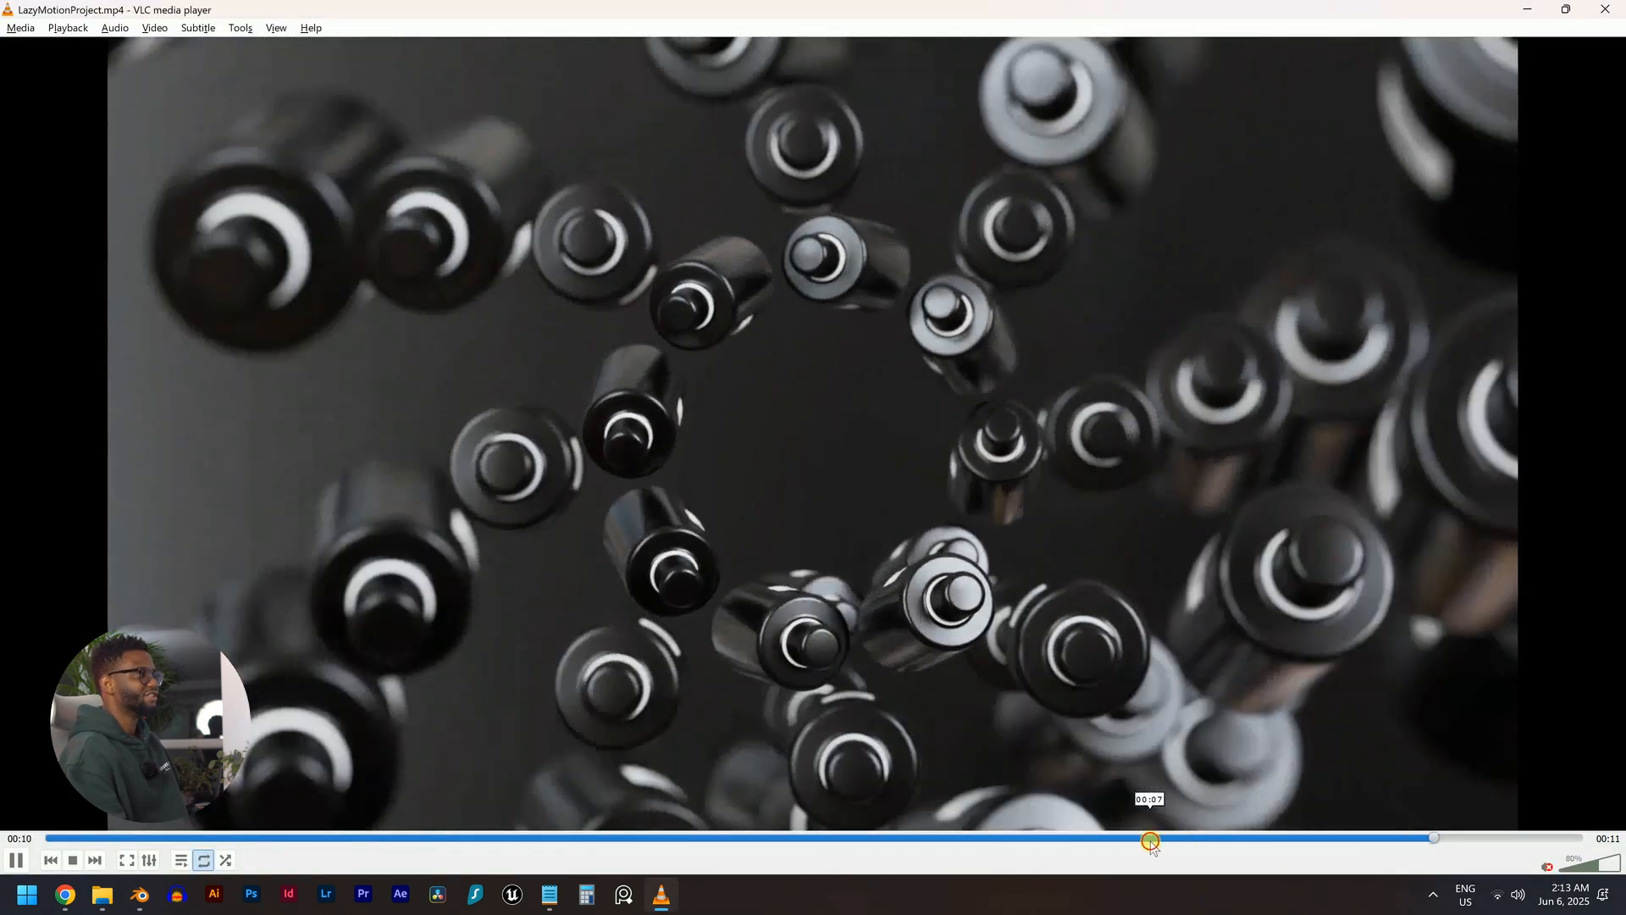
Switch to VLC and replay LazyMotionProject.mp4 from about the 7-second mark to study the next shot
click(1149, 838)
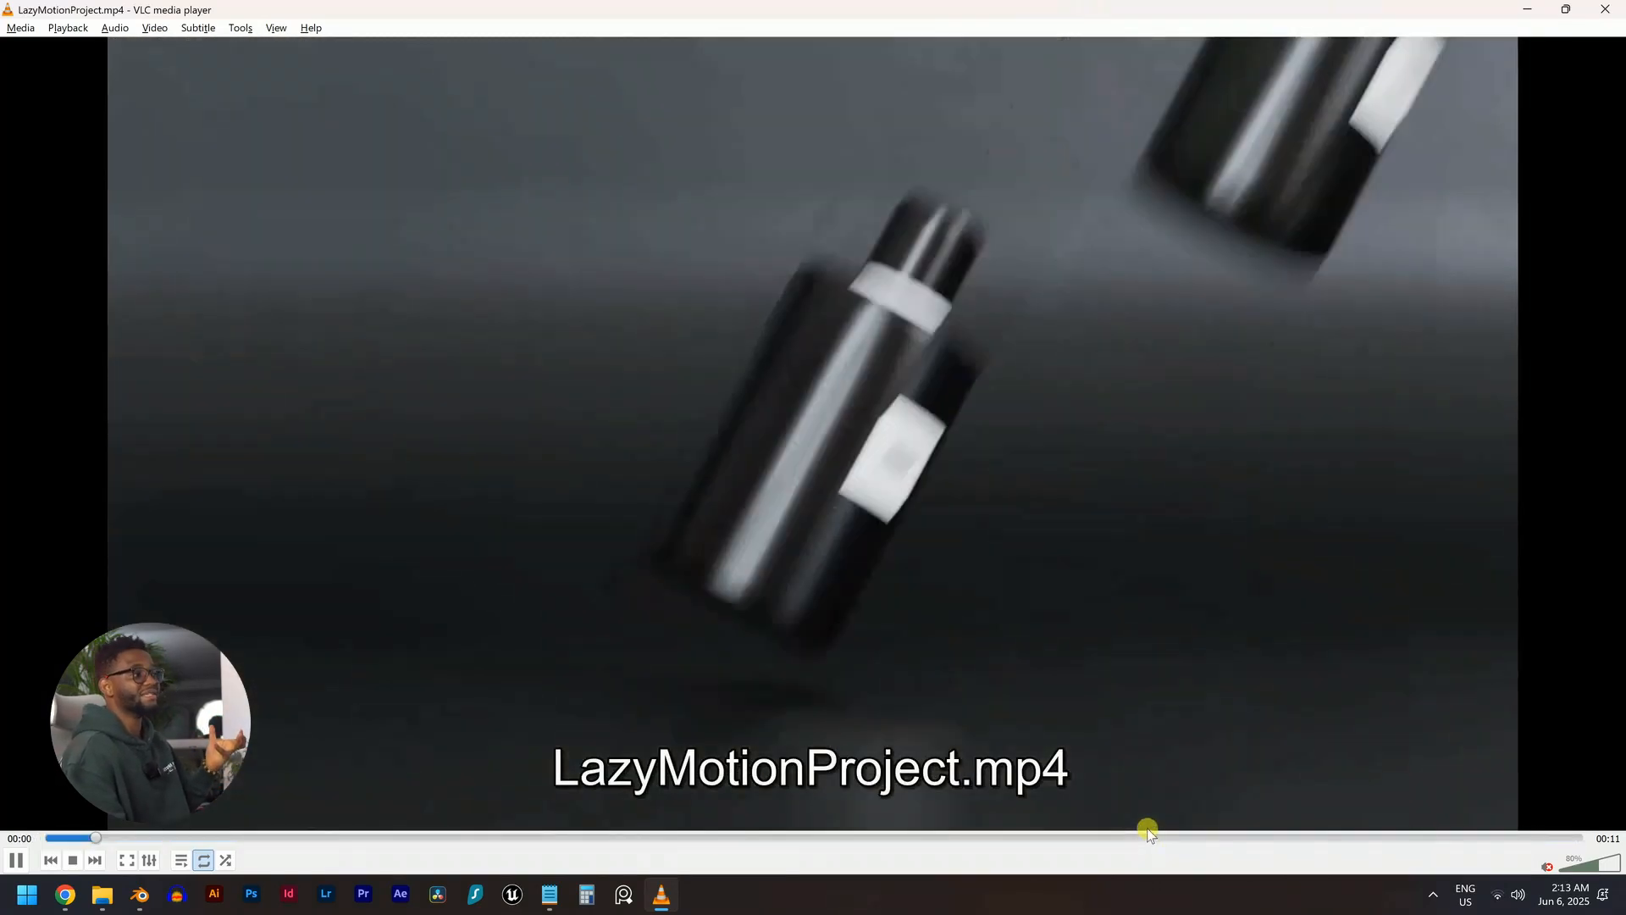
click(1147, 839)
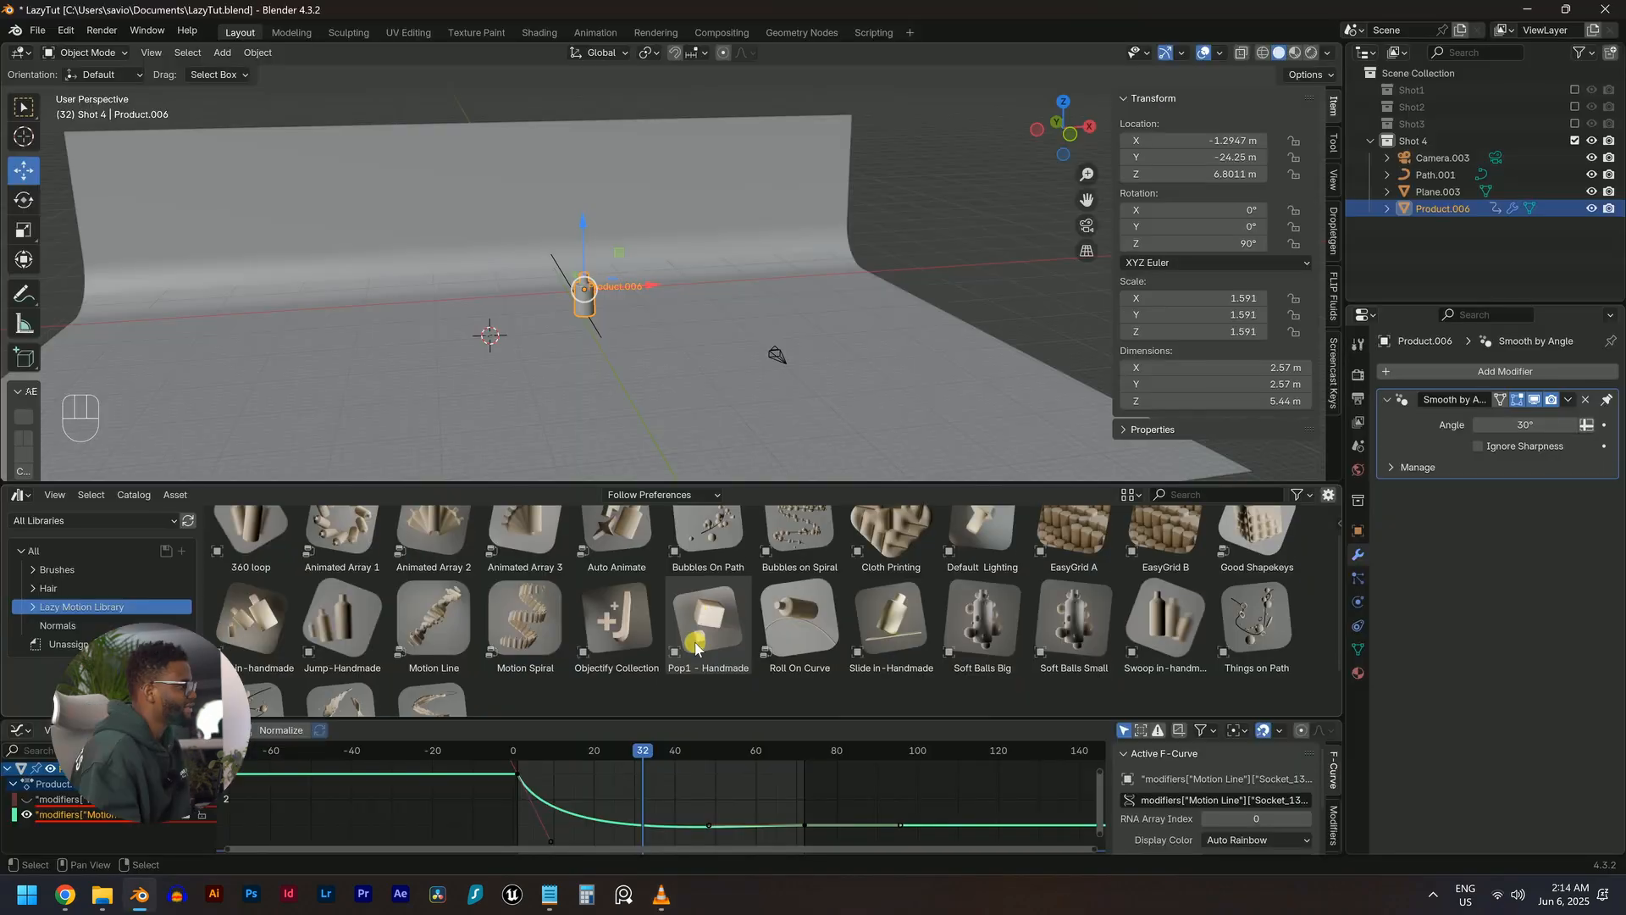
Back in Blender, apply the Animated Array 1 asset from the Lazy Motion Library to the bottle in Shot 4
scroll(696, 647, up, 1)
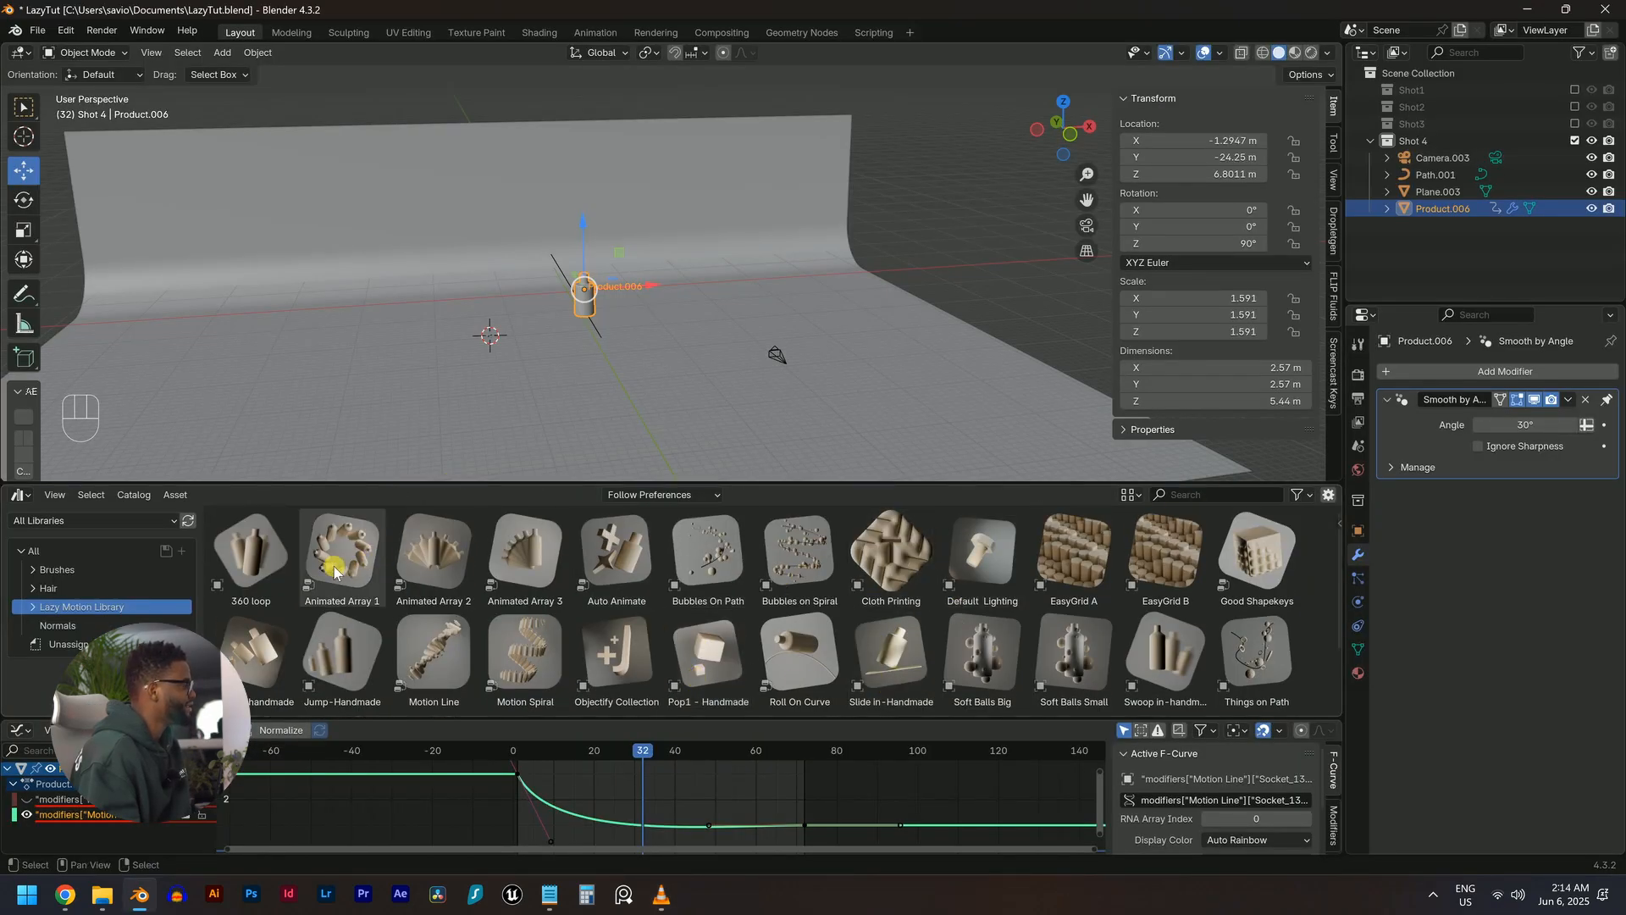
drag(337, 576, 588, 314)
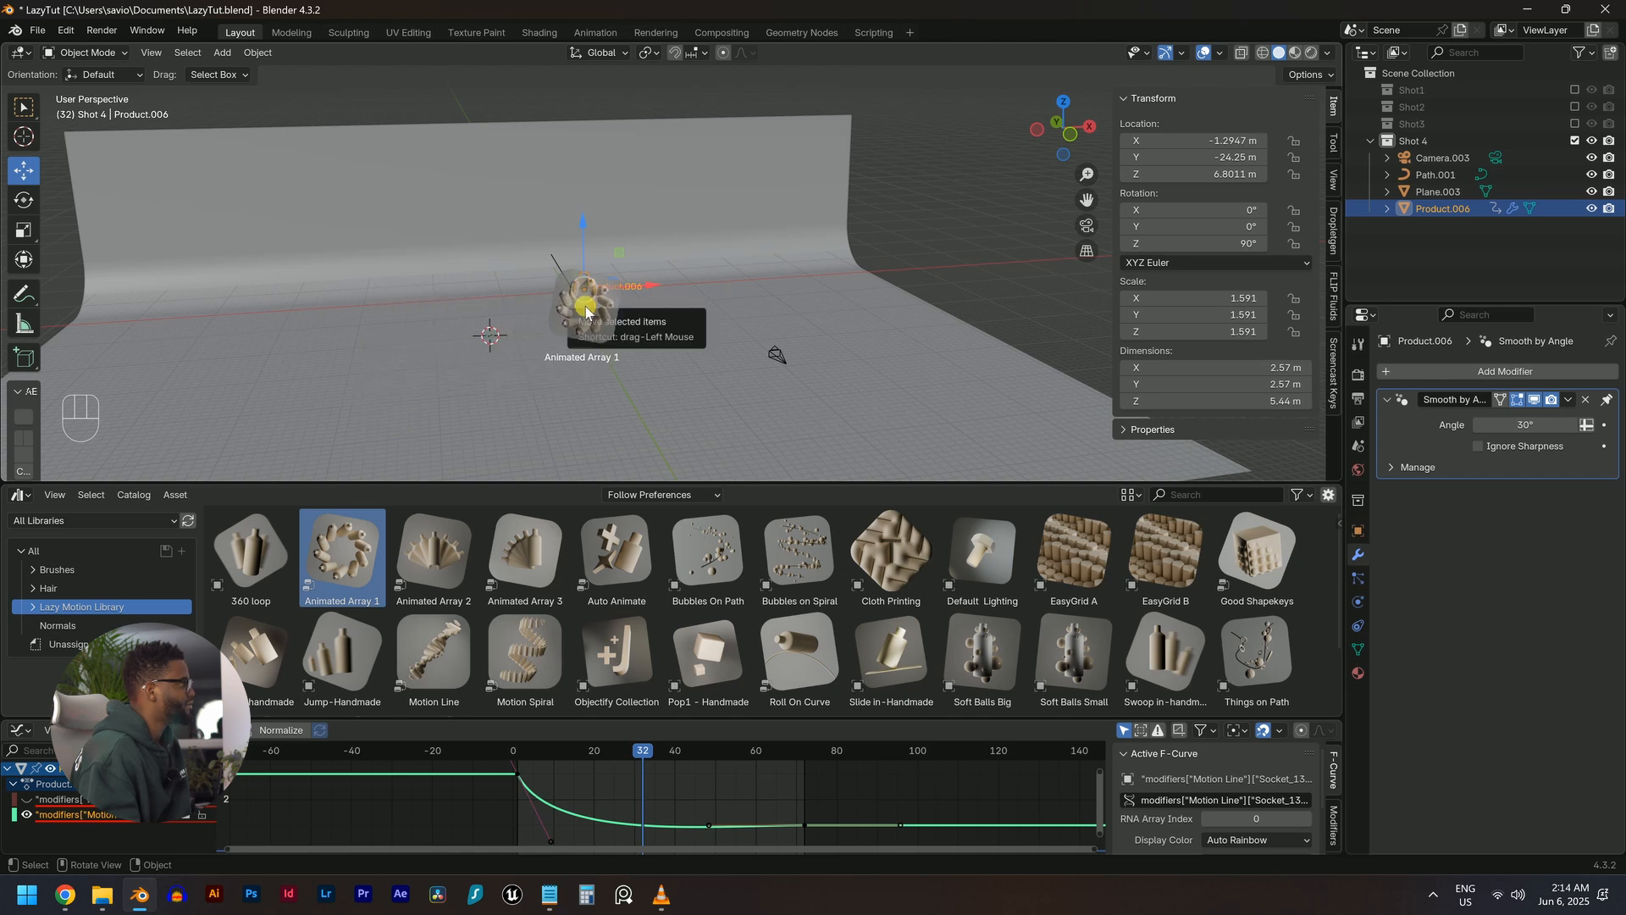
middle_drag(592, 301, 637, 439)
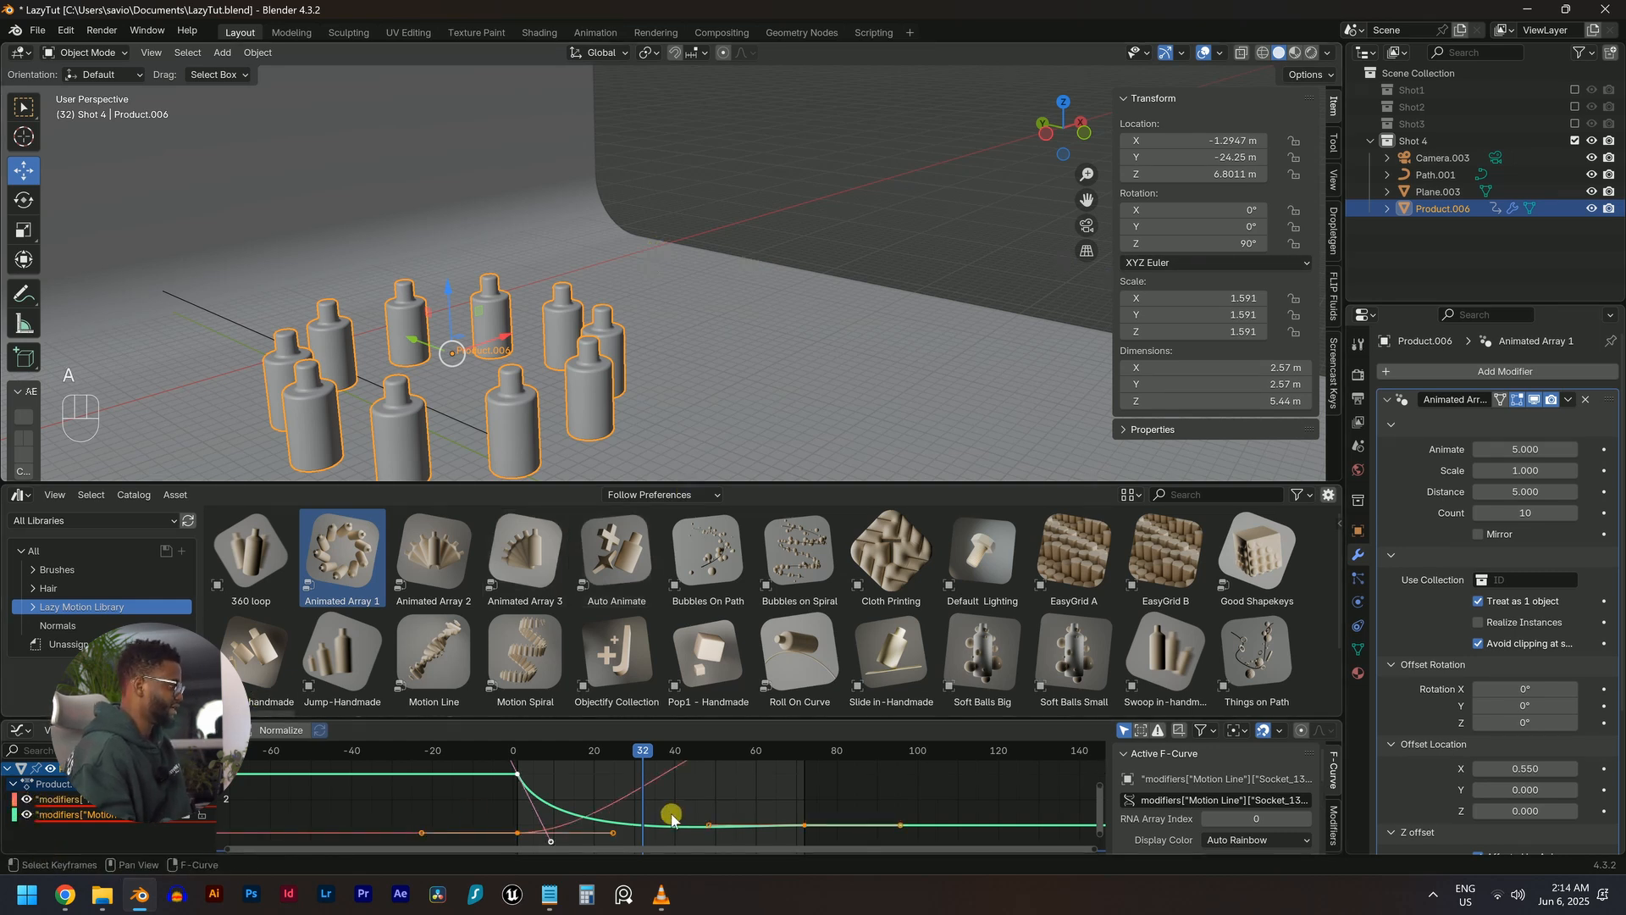
Delete all leftover Motion Line keyframes from the product and move the playhead to frame 20
key(Delete)
click(606, 750)
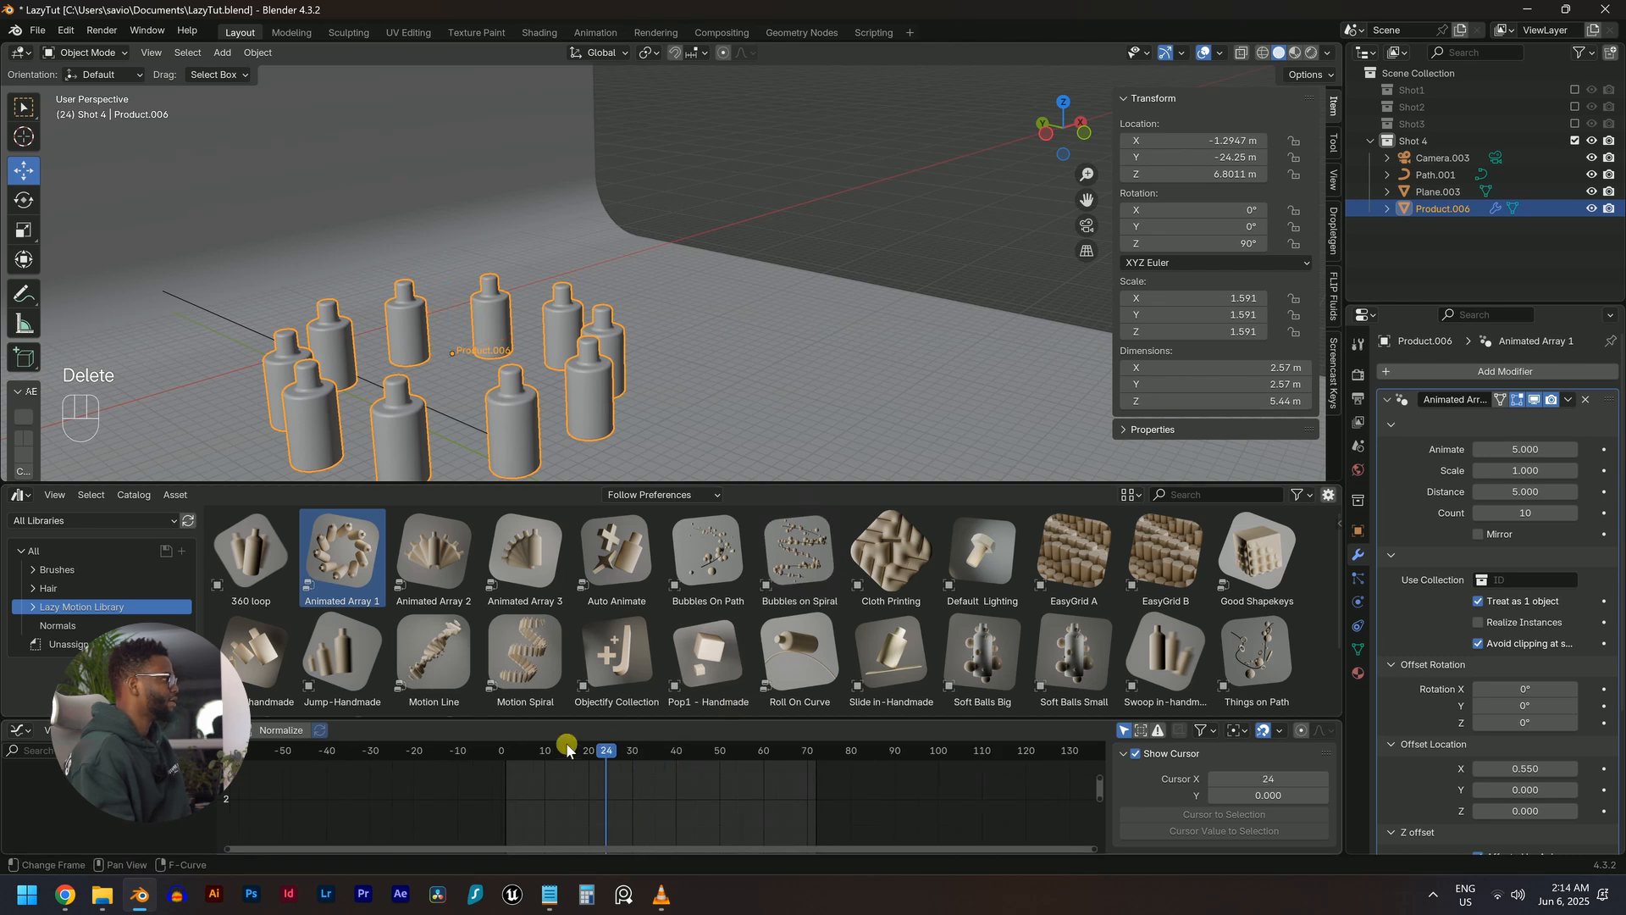
drag(593, 741, 588, 738)
scroll(693, 320, down, 3)
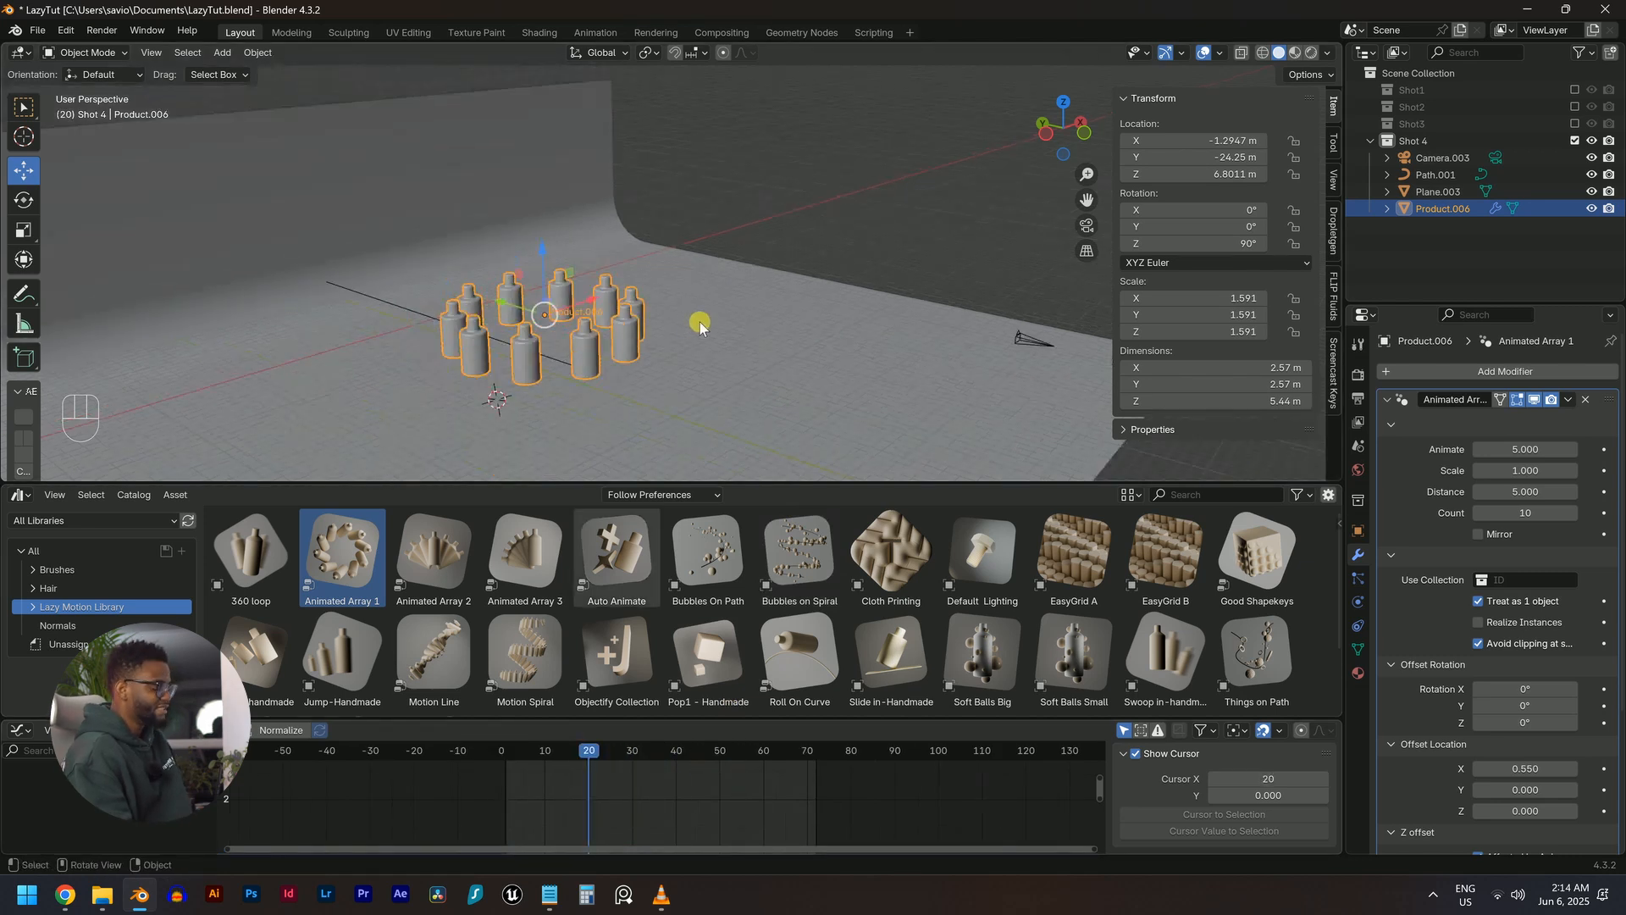
Try a different Animate value on the Animated Array 1 modifier, and undo the change
key(KP_Decimal)
middle_drag(754, 296, 741, 344)
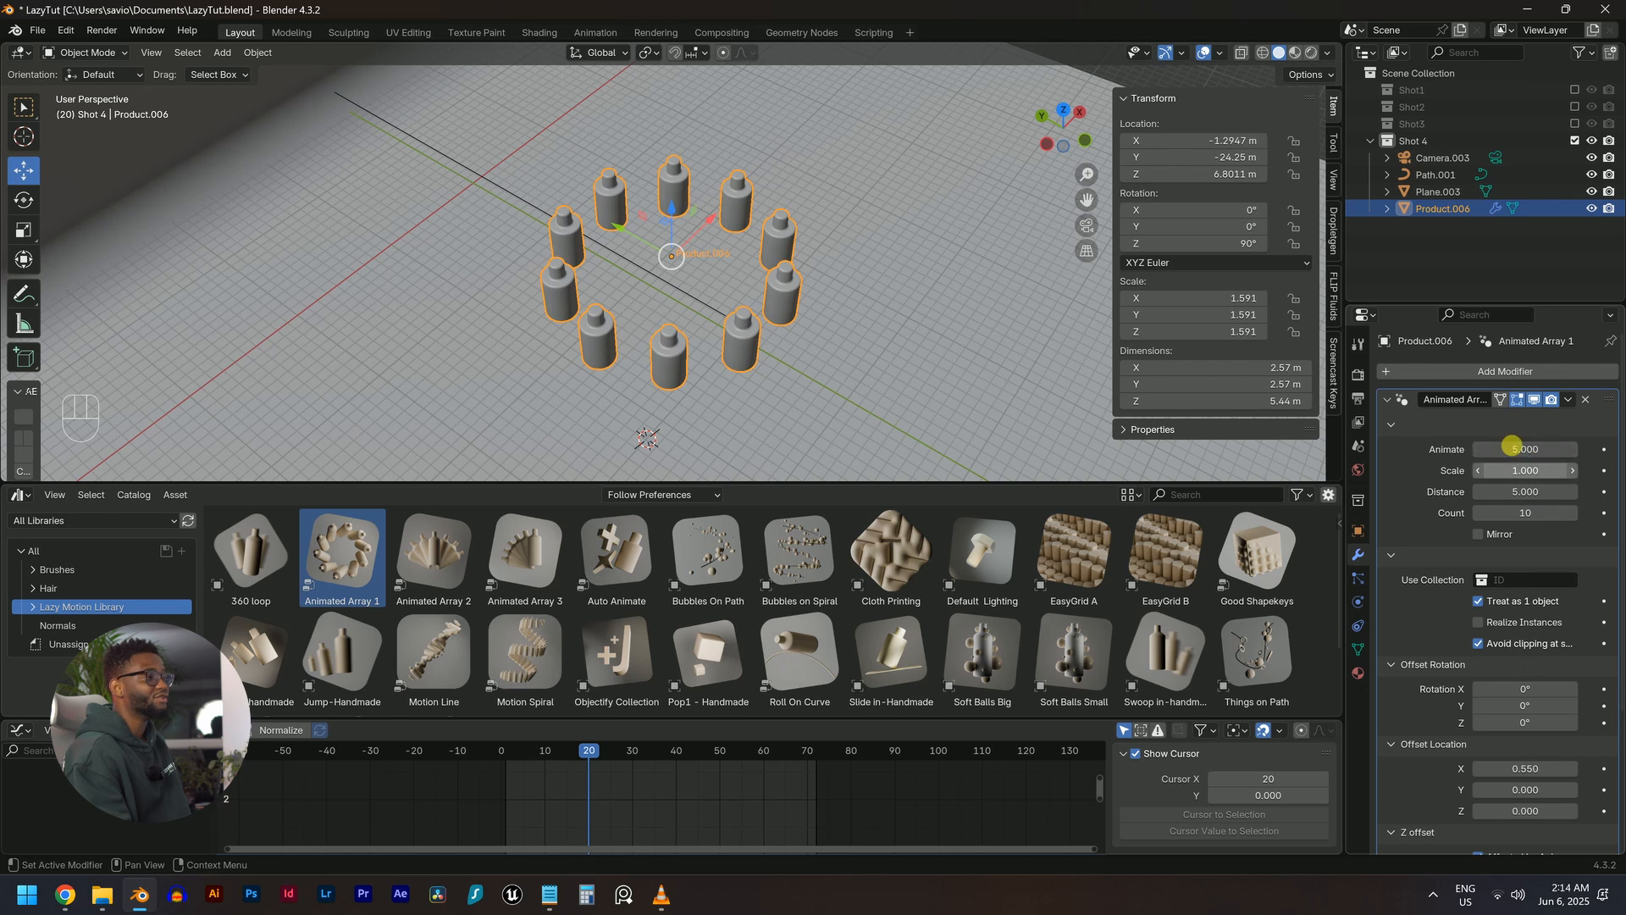
drag(1566, 453, 1389, 467)
key(ctrl+z)
key(ctrl+z)
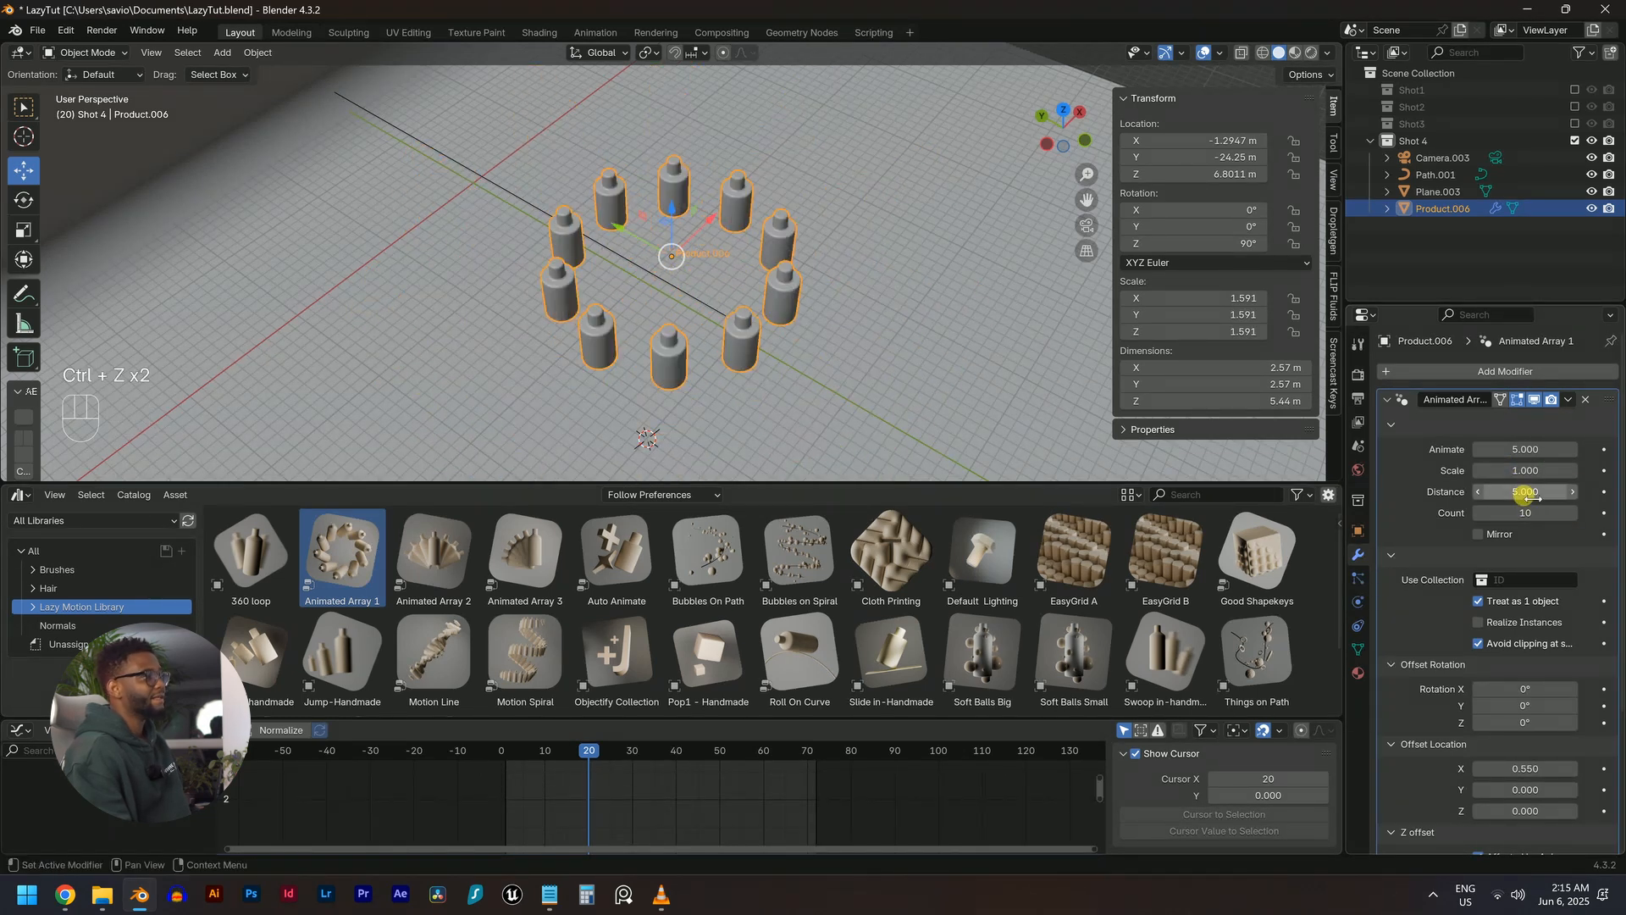
Set the array's Distance to 3.840, and try a Count of 38 before undoing the count change
drag(1529, 498, 1595, 458)
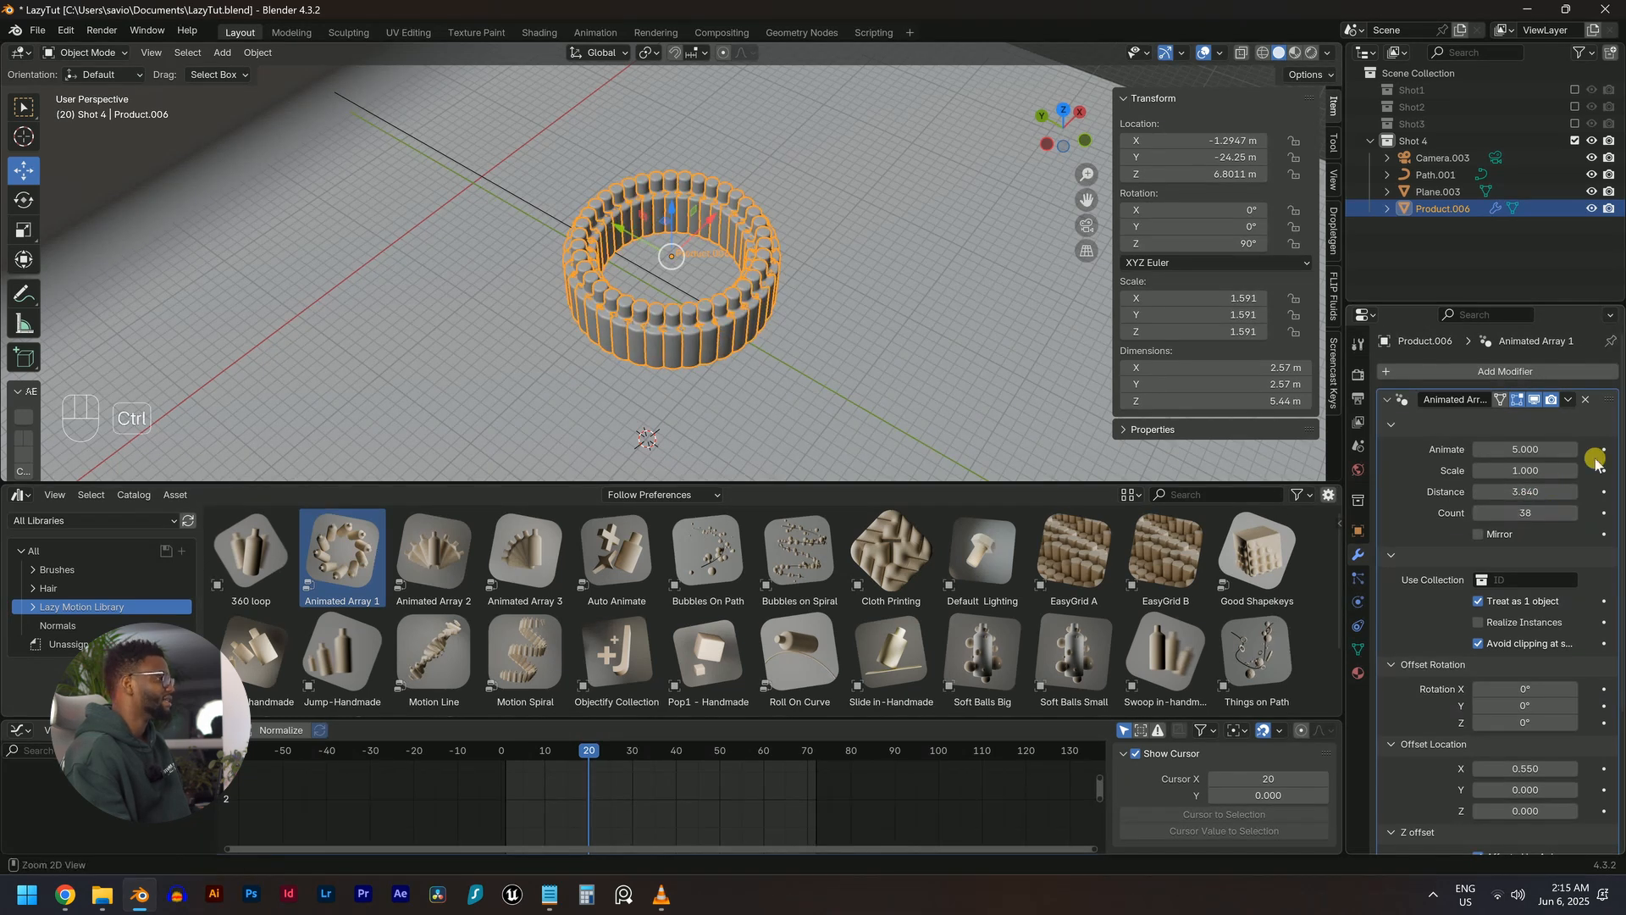
key(ctrl+z)
scroll(1575, 473, down, 4)
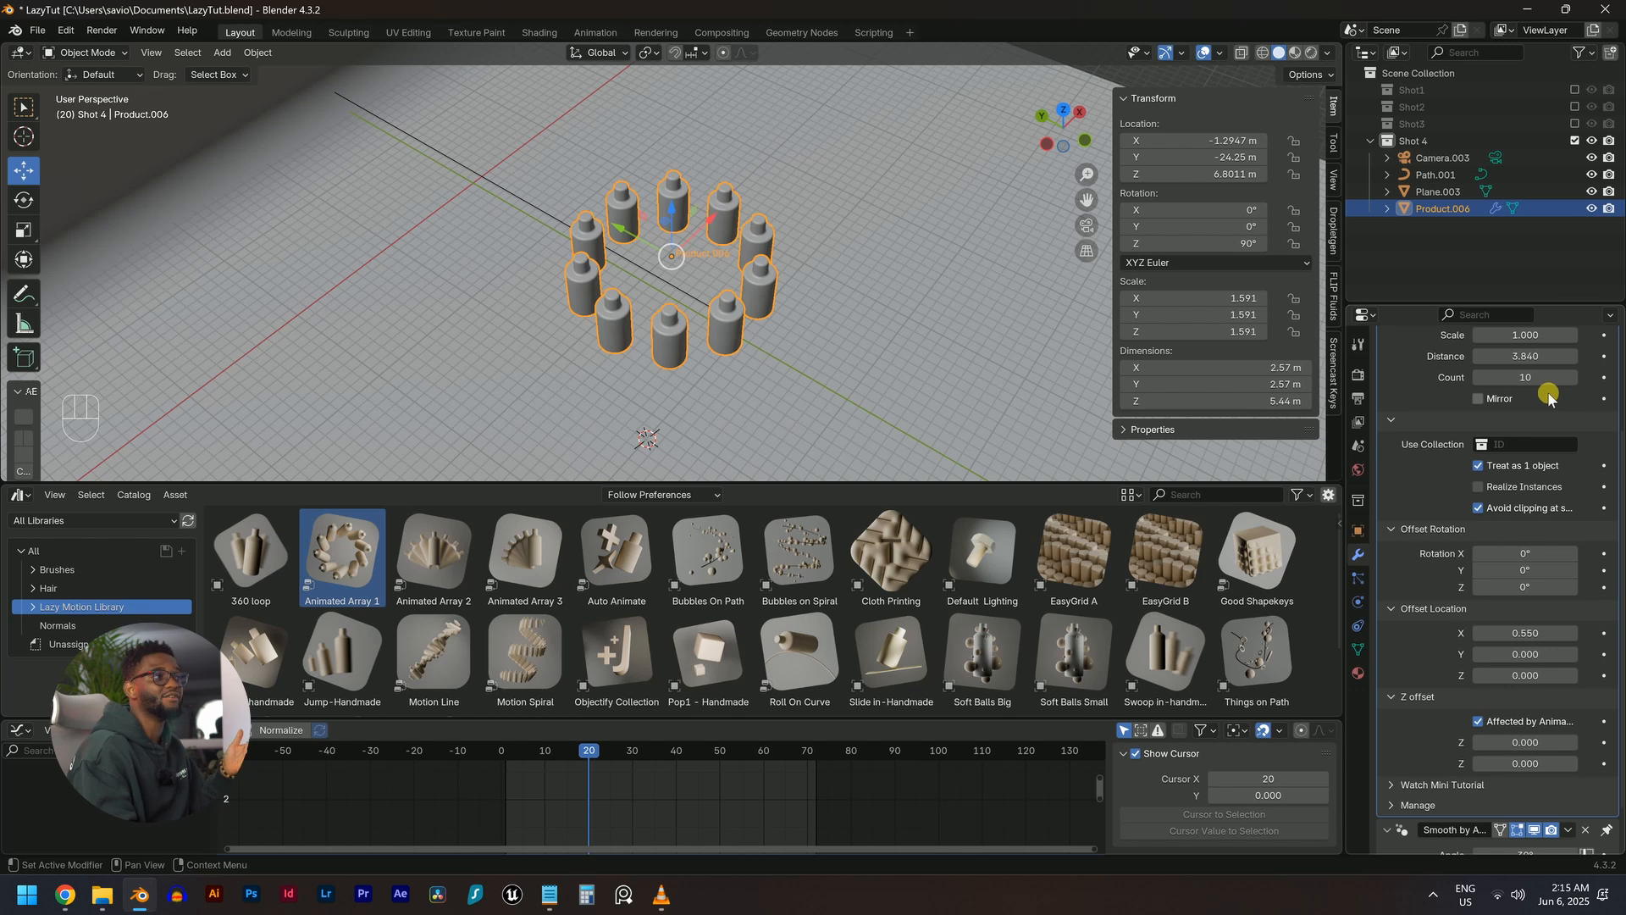
Try an X offset rotation of 112° on the arrayed bottles, examine it from the top, and undo the change
click(1521, 445)
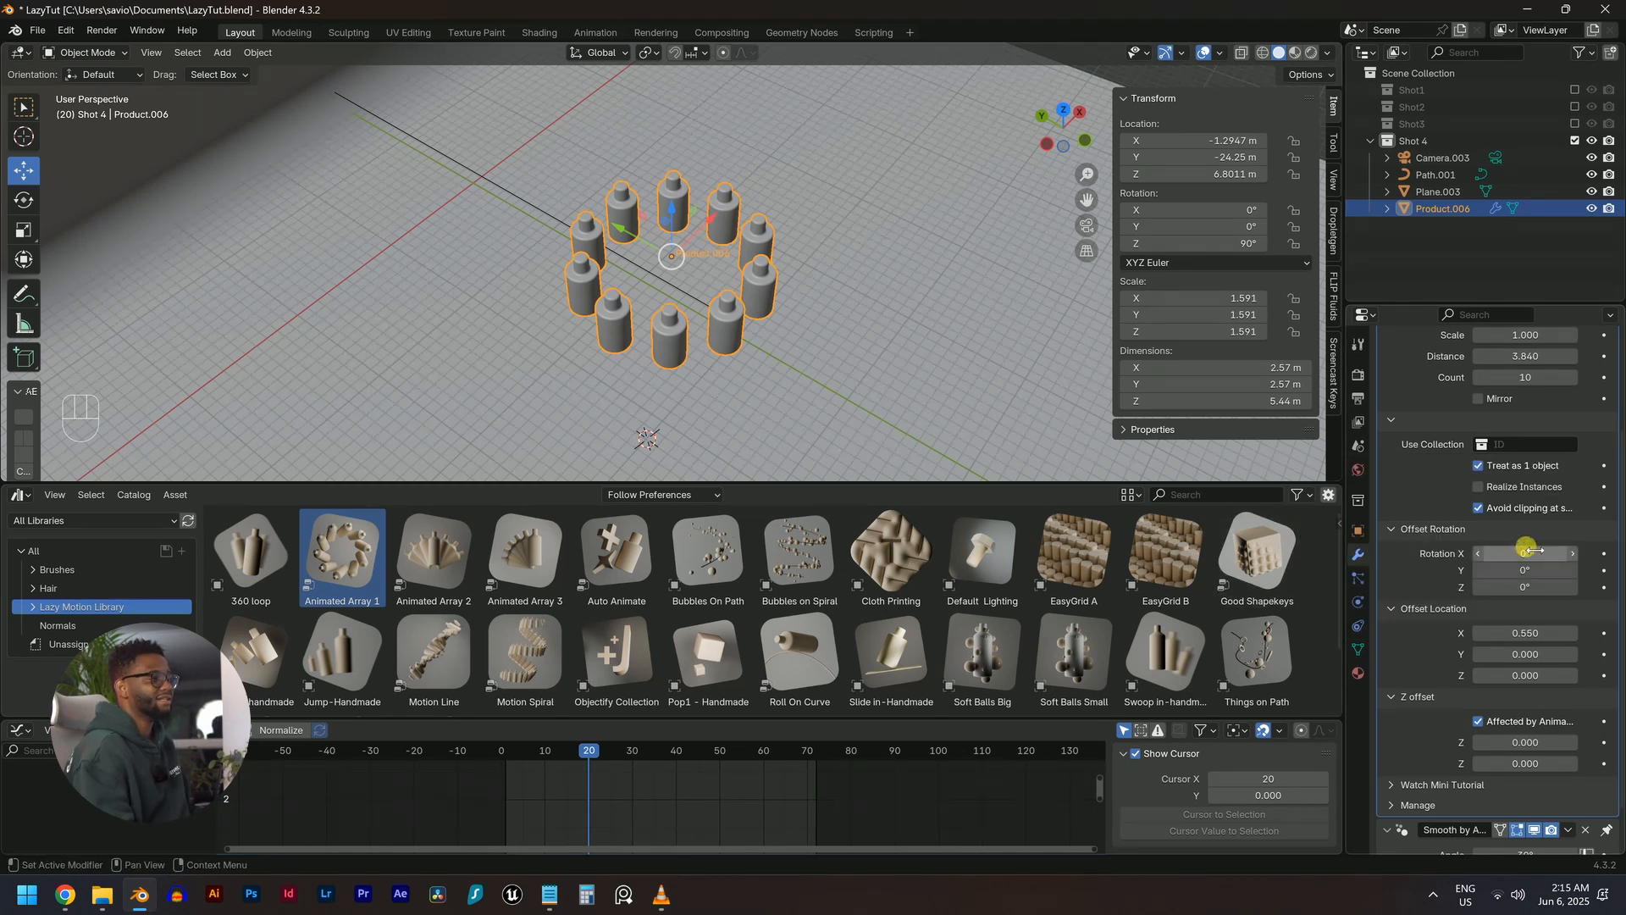
mouse_move(1524, 553)
mouse_down()
mouse_move(1618, 553)
mouse_move(1499, 553)
mouse_move(1524, 553)
mouse_up()
key(KP_7)
scroll(144, 257, up, 3)
key(ctrl+z)
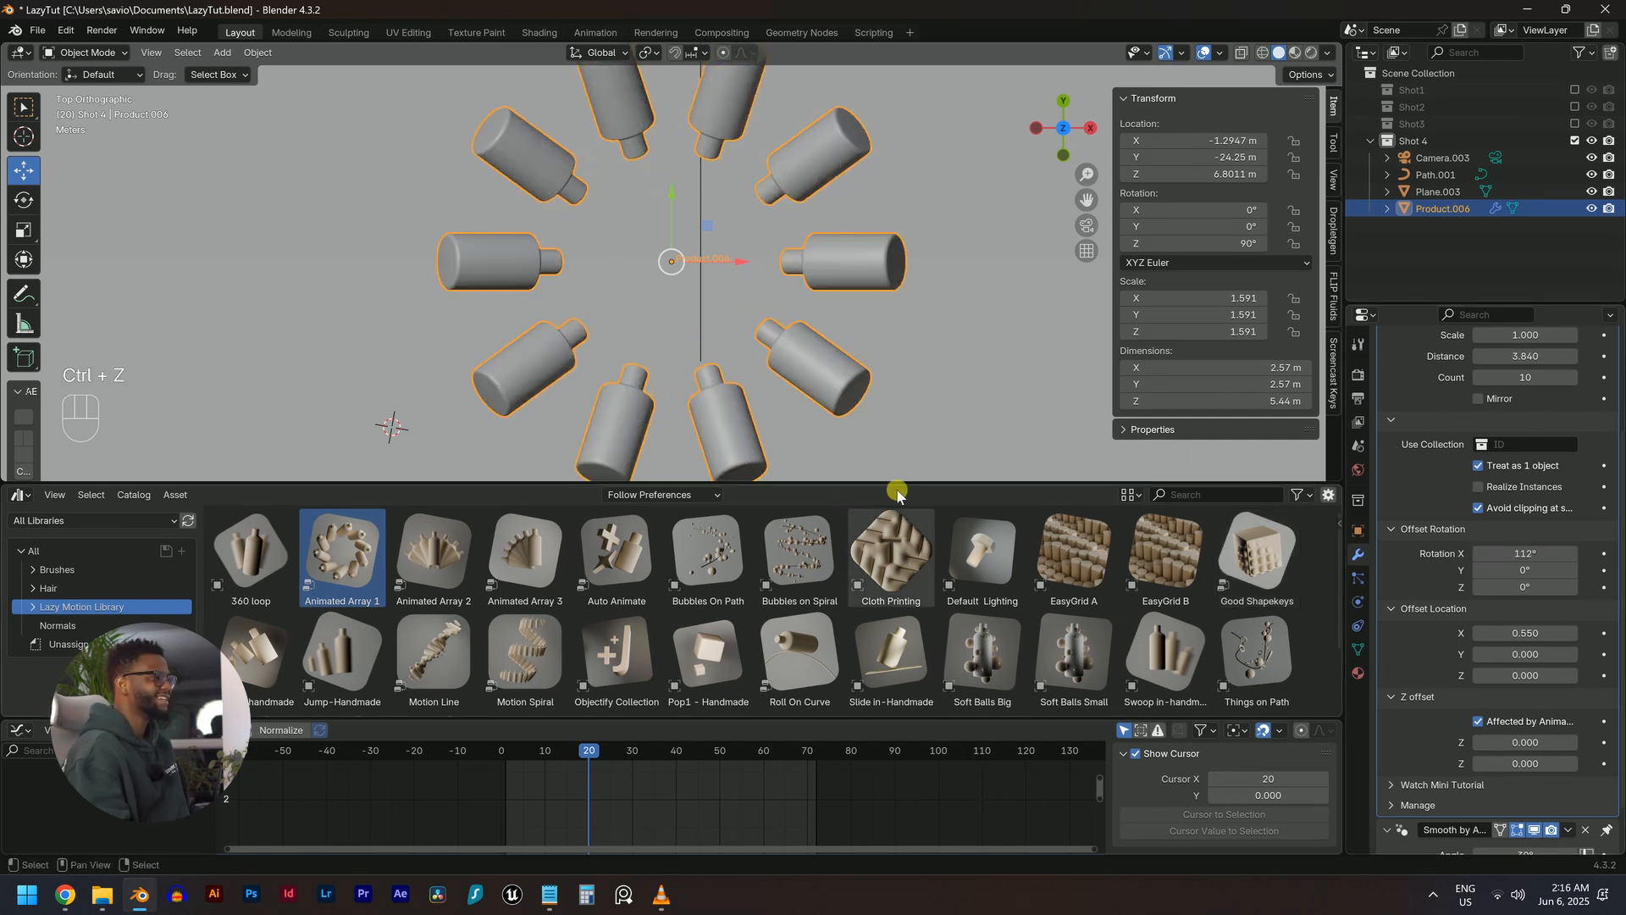
key(ctrl+z)
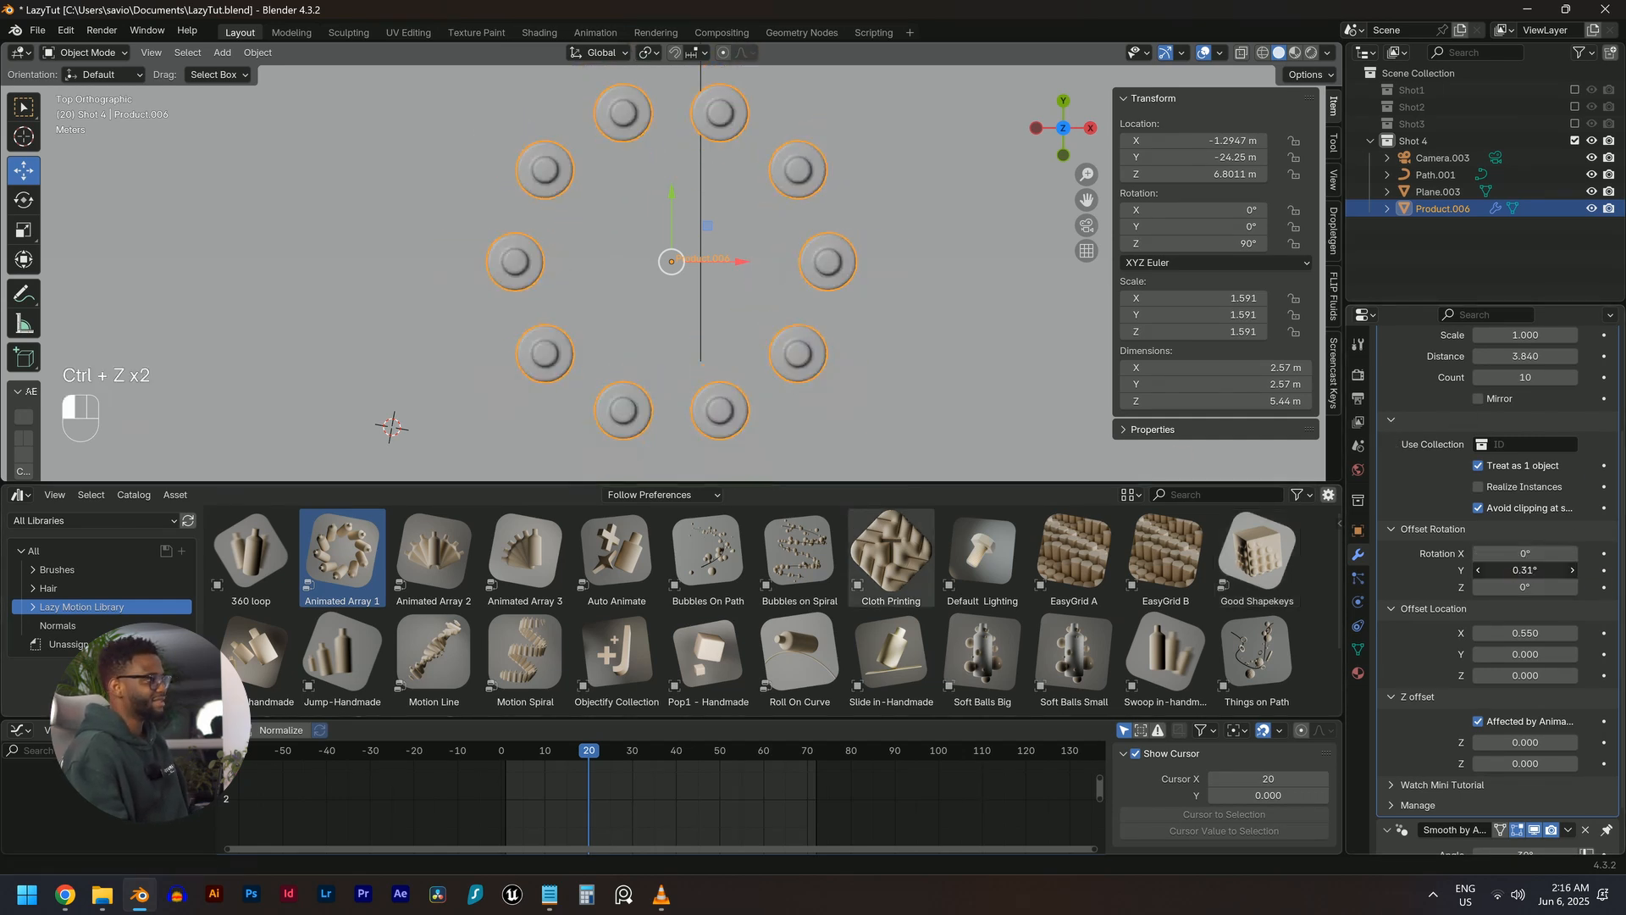
Set the Y offset rotation of the arrayed bottles to -33.8°
drag(1524, 569, 1488, 571)
middle_drag(672, 381, 830, 324)
key(KP_8)
key(KP_1)
Rotate the whole bottle array 90° about the X axis so the ring stands upright, and briefly play the animation
key(r)
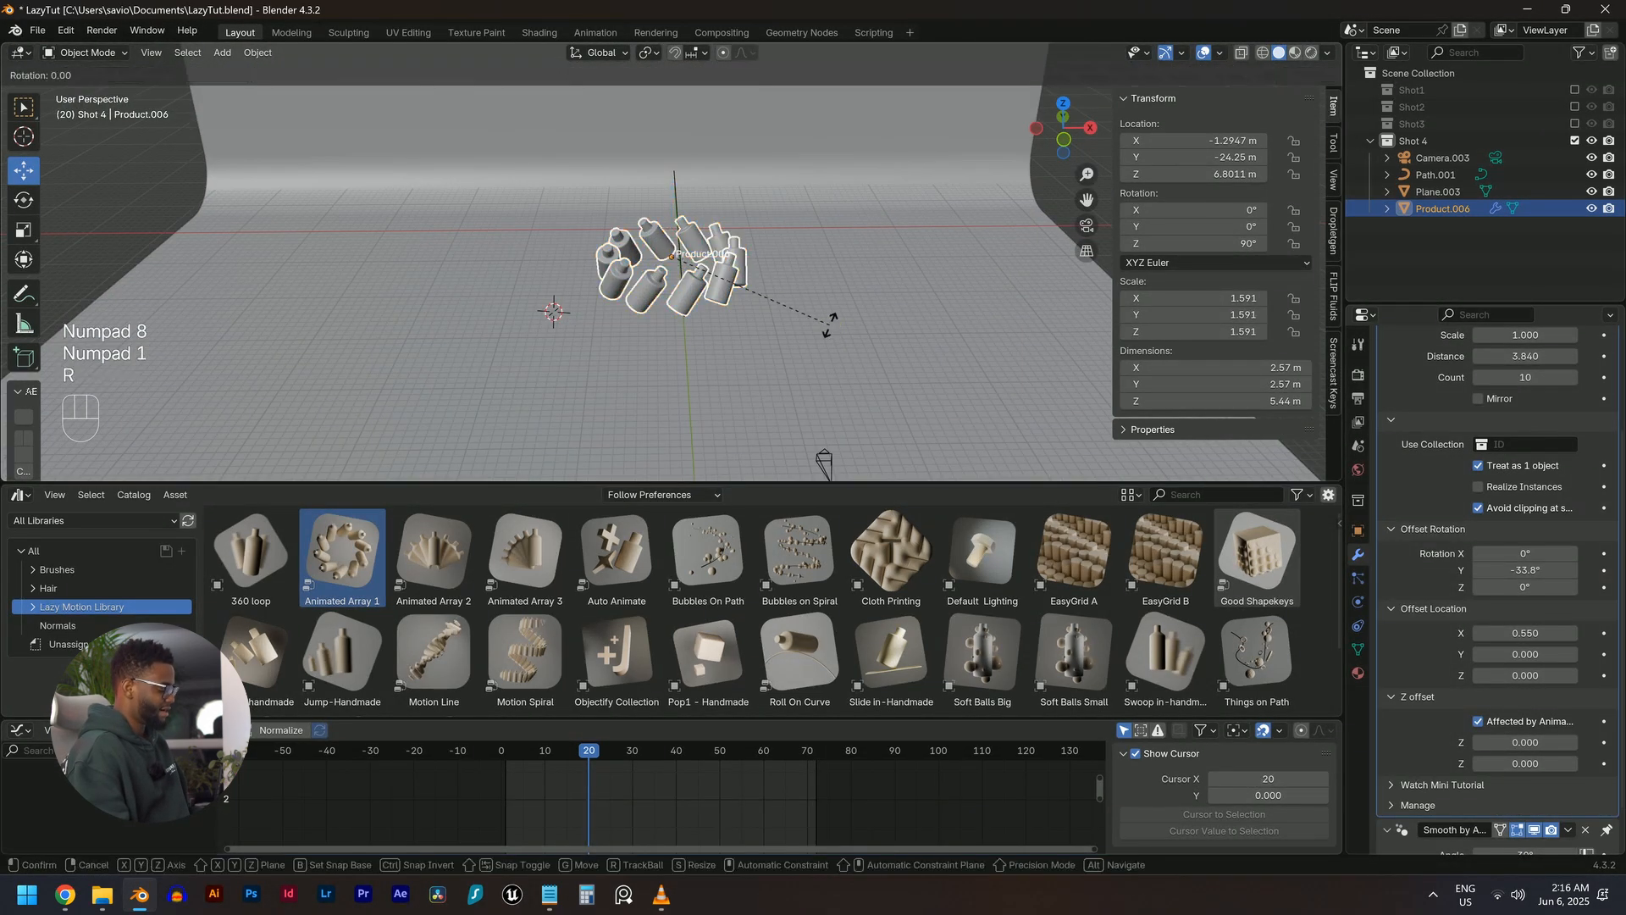
key(x)
key(KP_9)
key(KP_0)
key(Return)
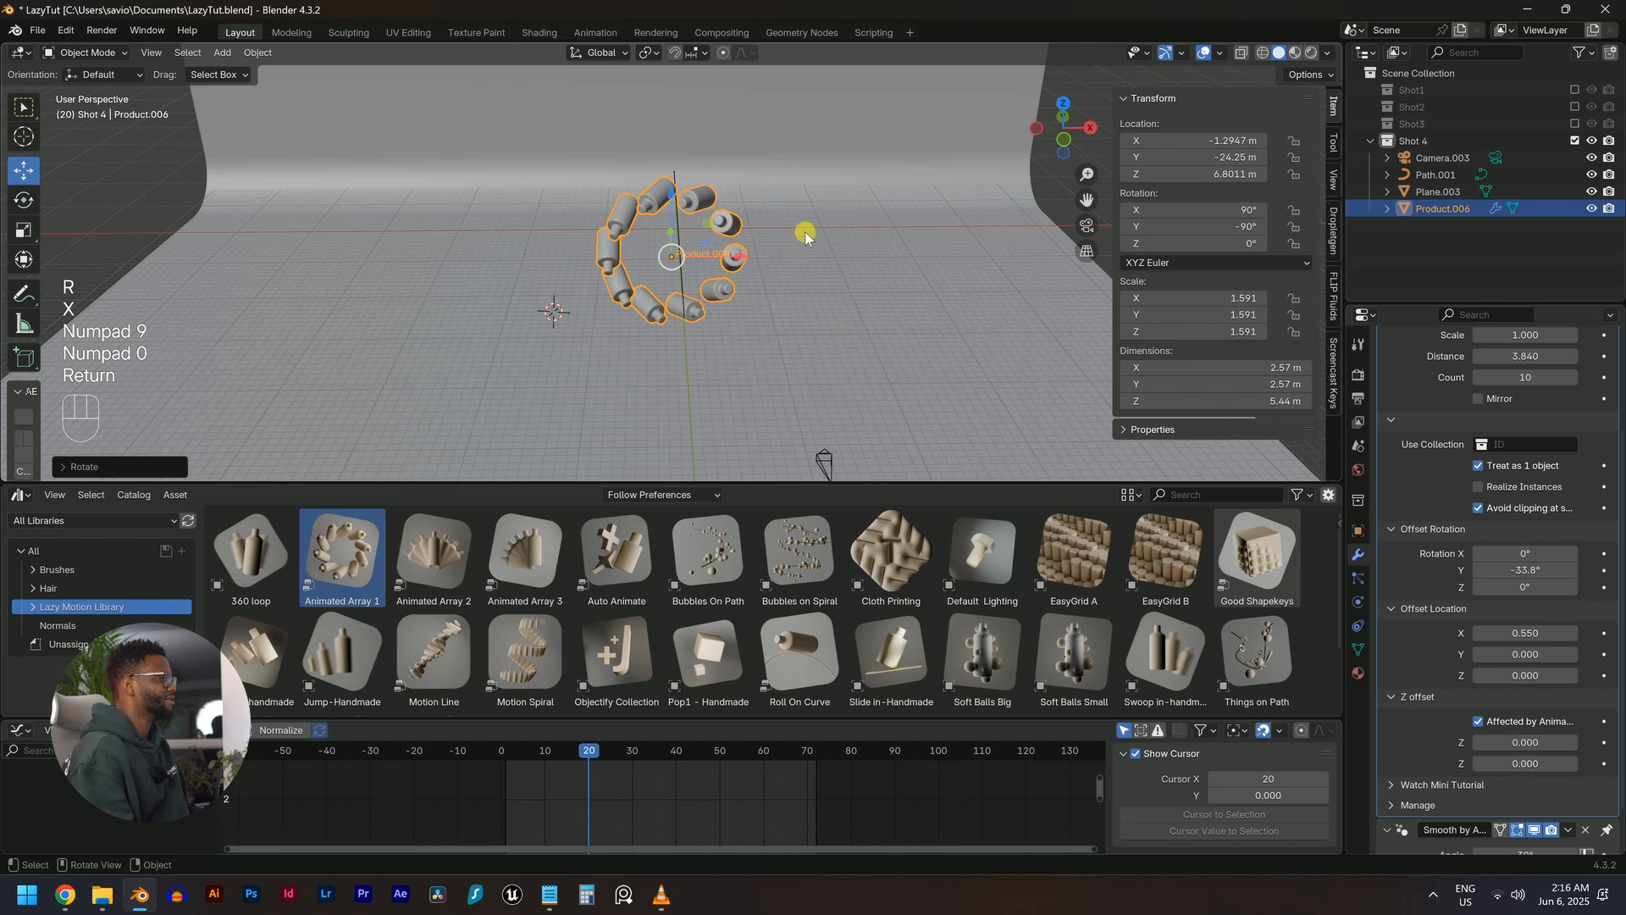
middle_drag(804, 235, 728, 378)
key(space)
key(space)
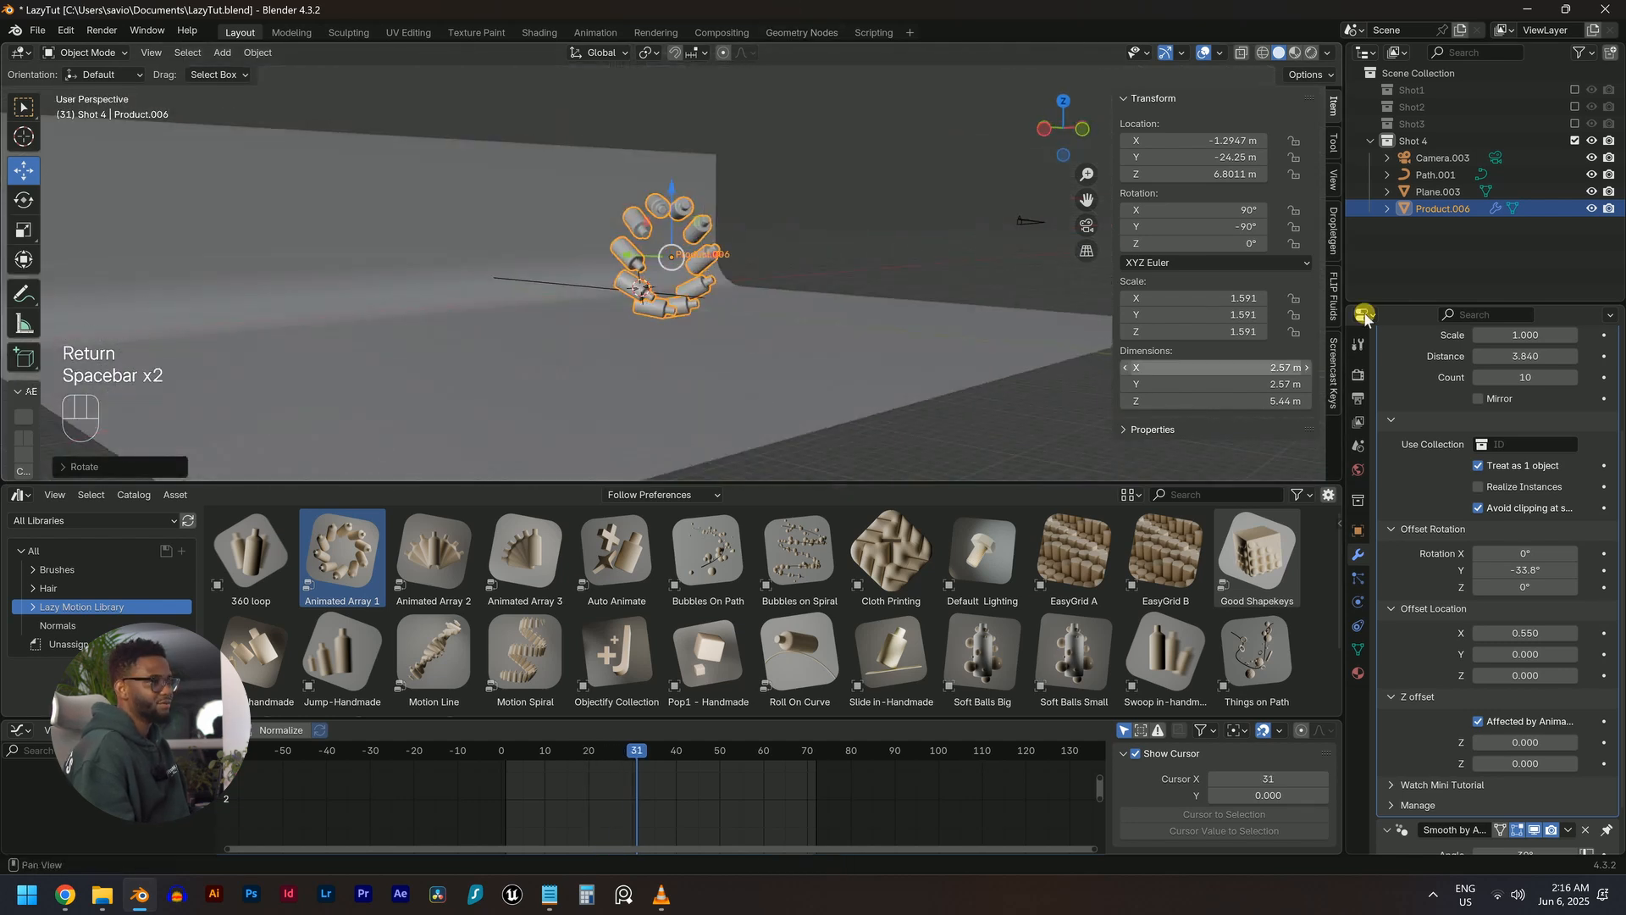
Set the modifier's Y offset rotation to -50° on frame 1 and keyframe only that value
key(shift+Left)
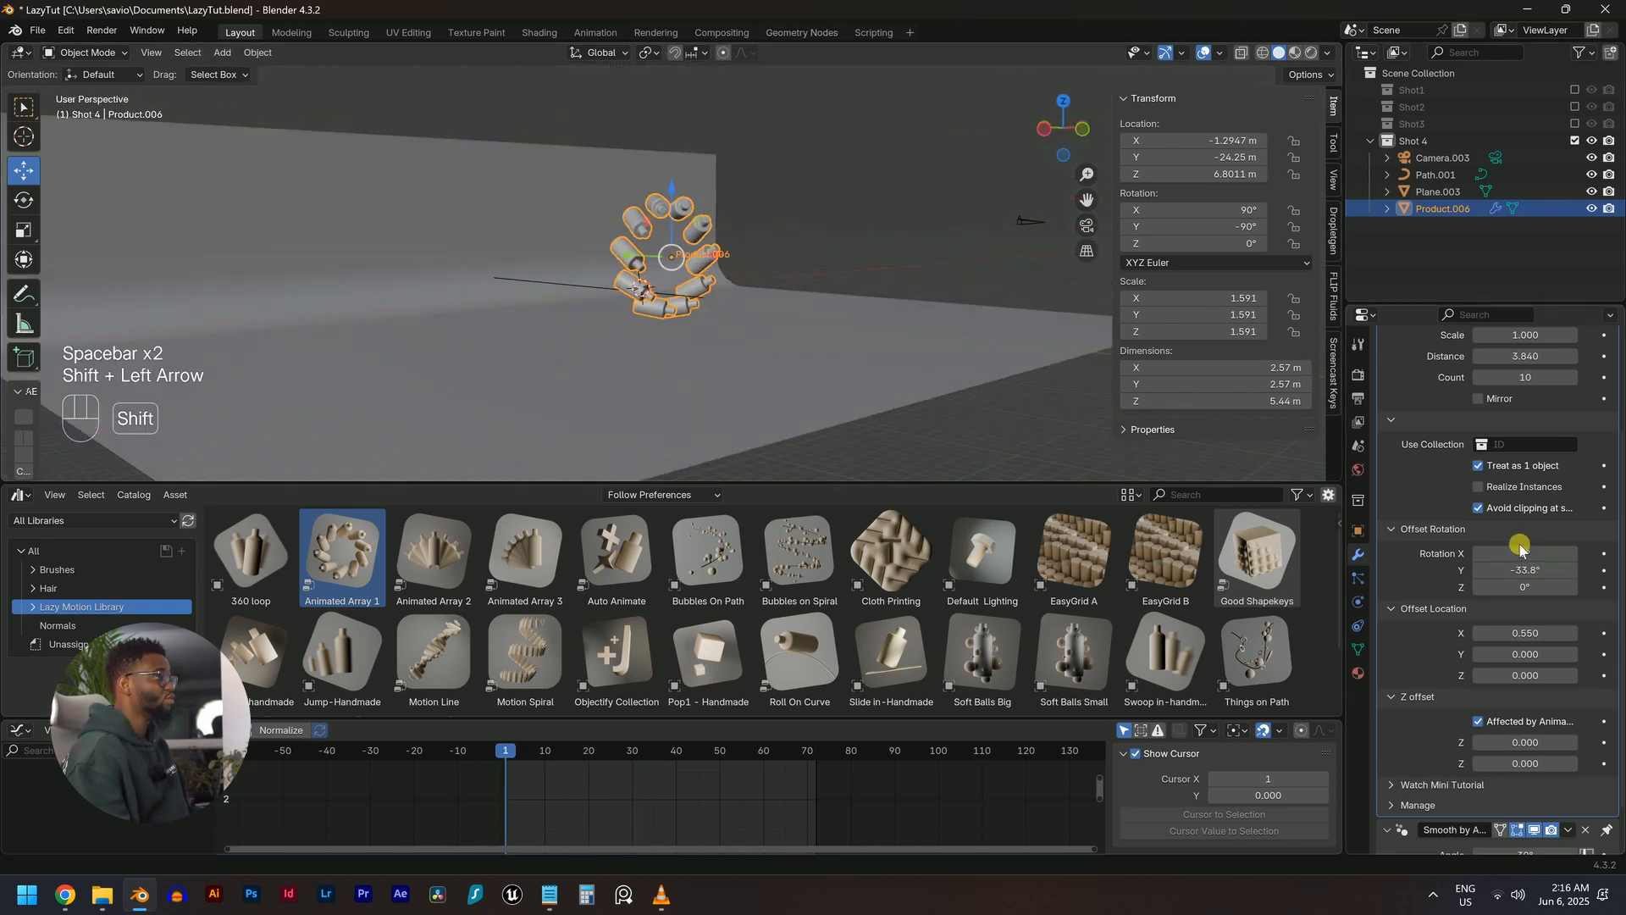
scroll(788, 283, up, 5)
middle_drag(785, 307, 708, 315)
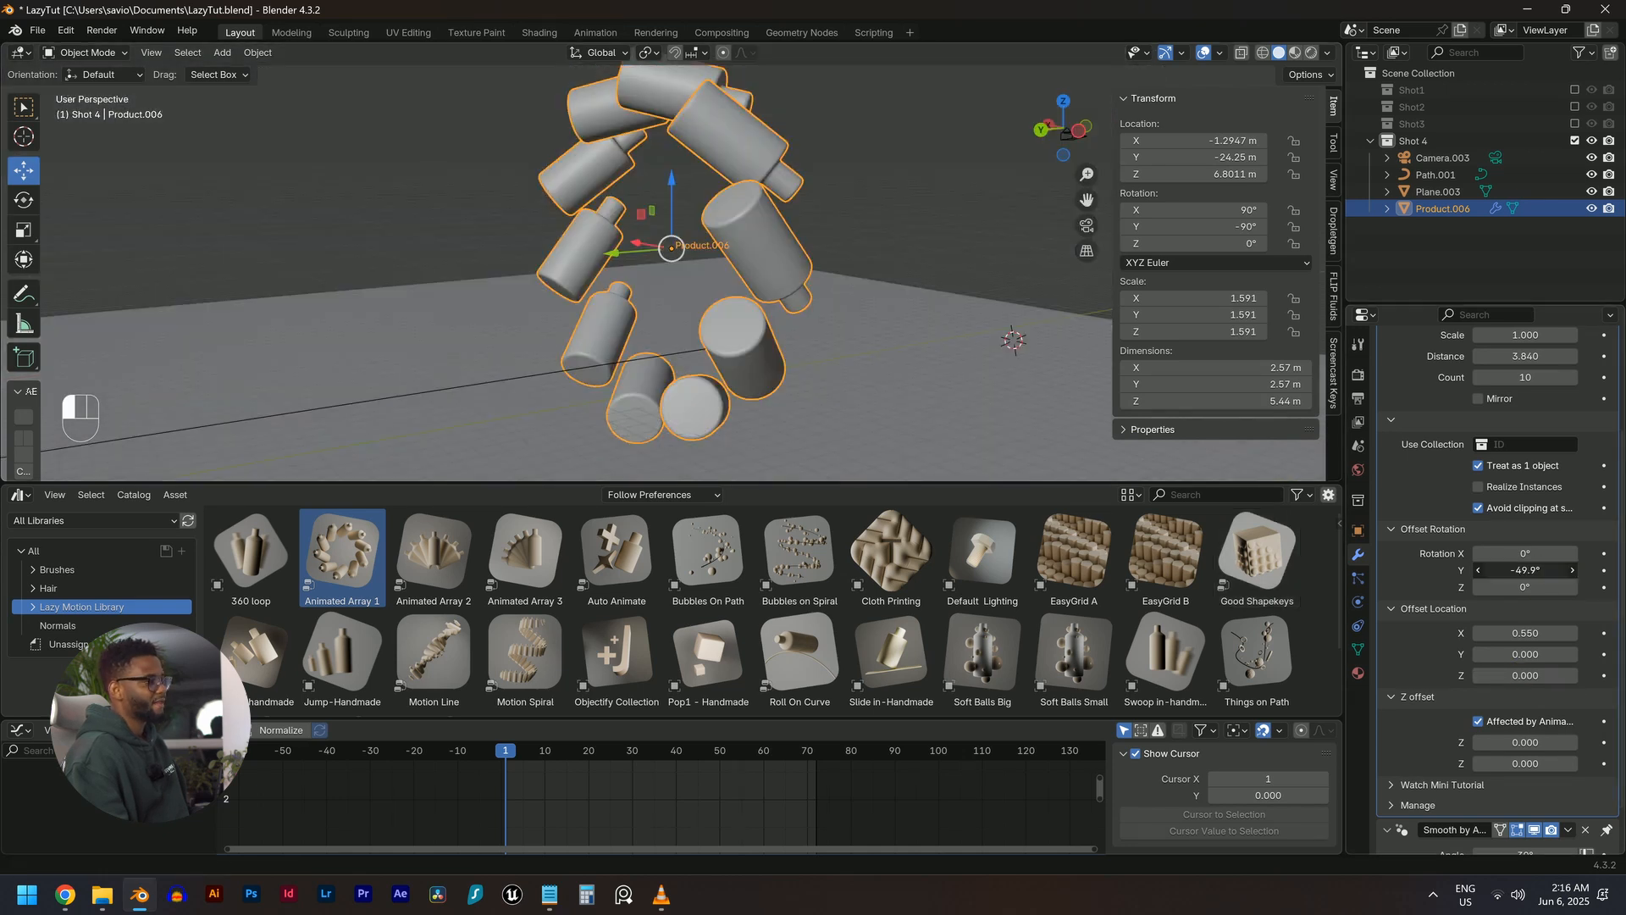
click(1549, 575)
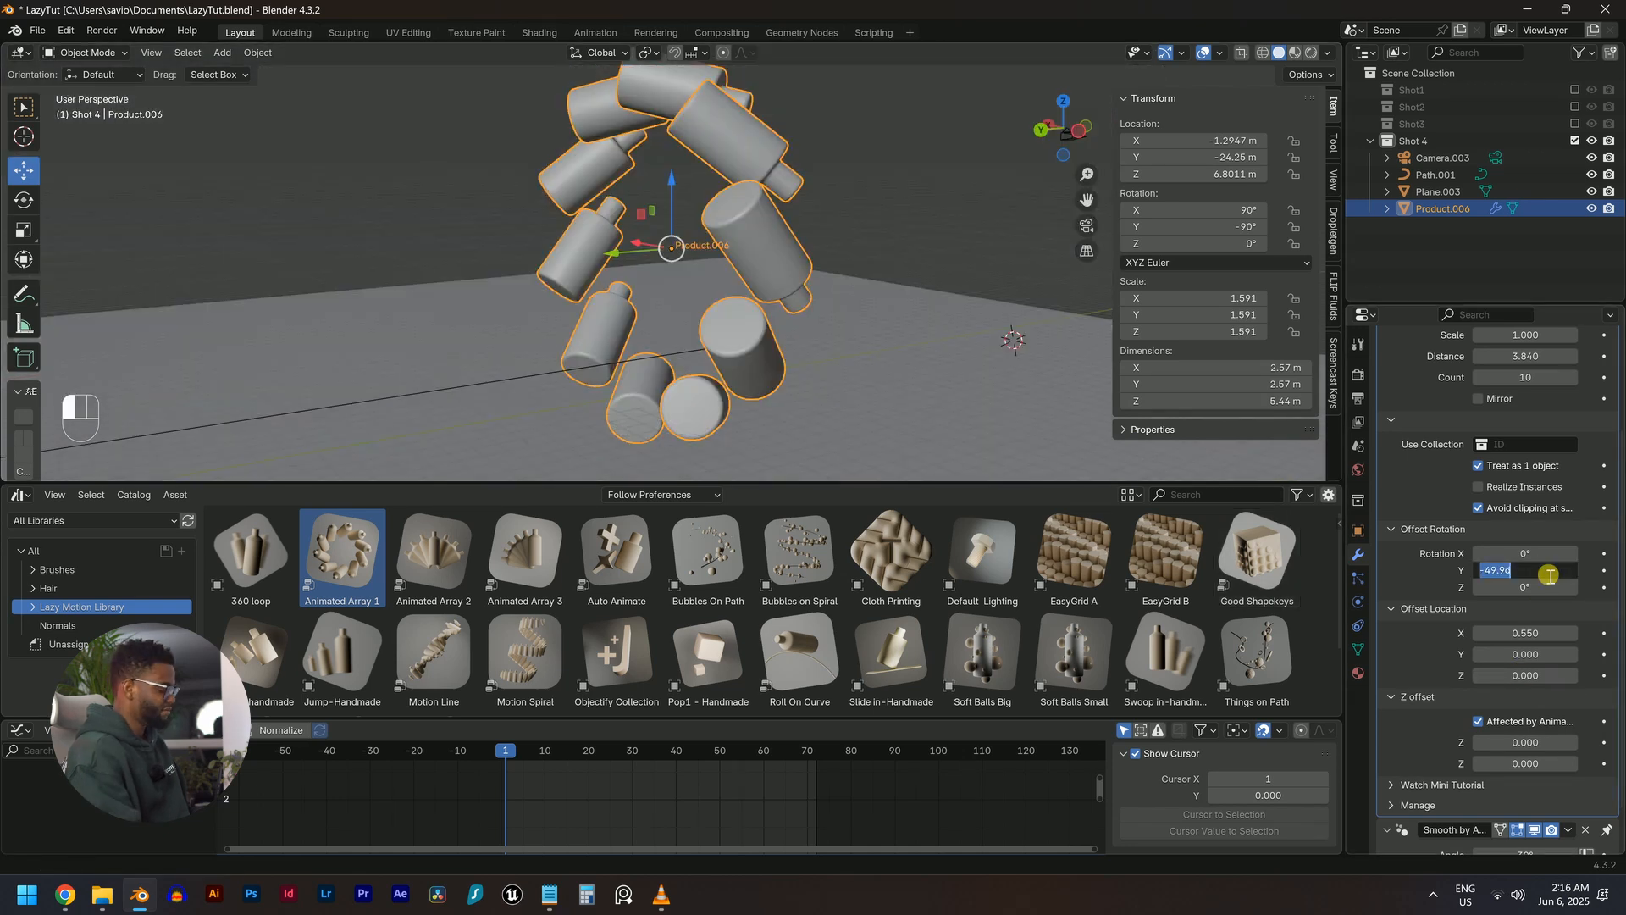
key(Return)
right_click(1549, 570)
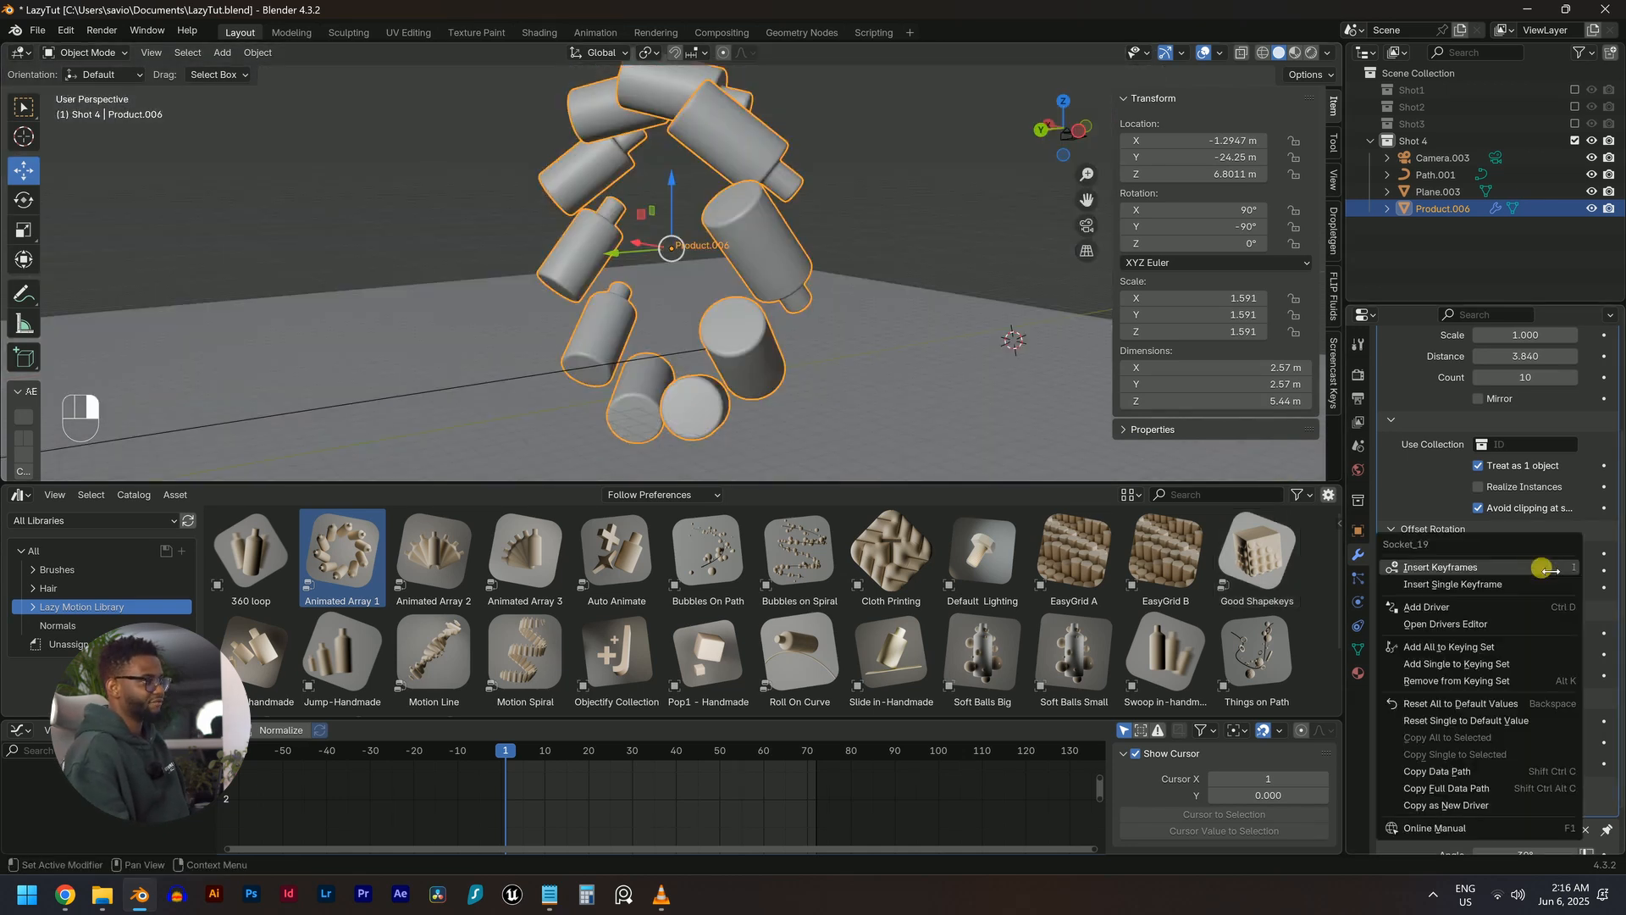
click(1476, 584)
Keyframe the Y offset rotation at 50° on frame 72, and play back the spinning bottle ring
key(shift+Right)
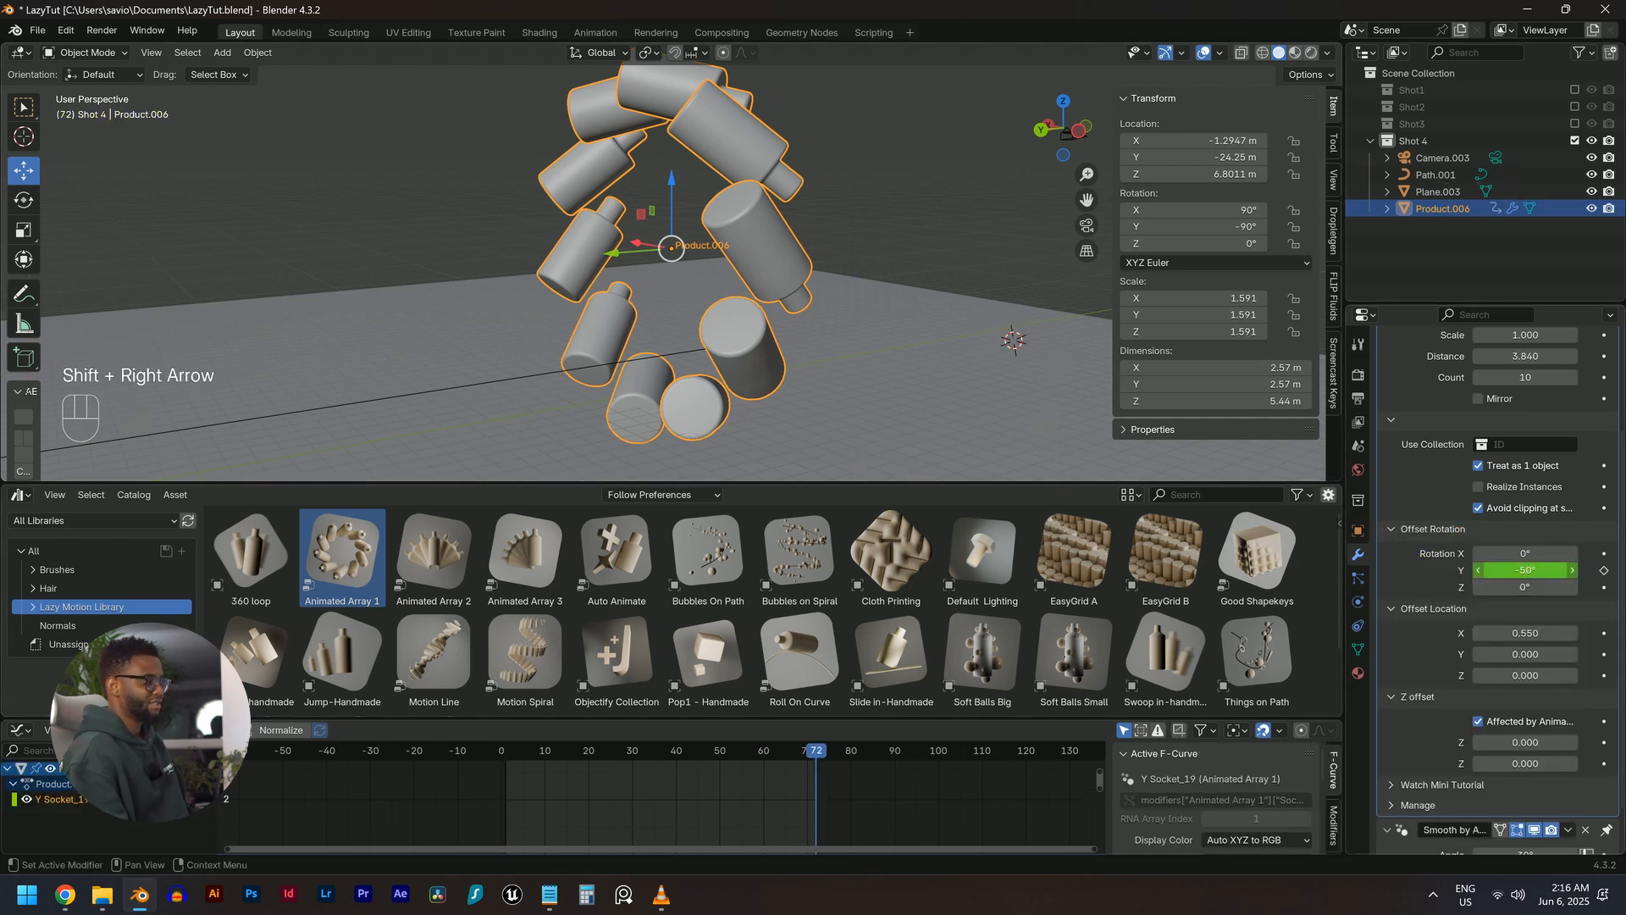
click(1543, 579)
text(50)
key(Return)
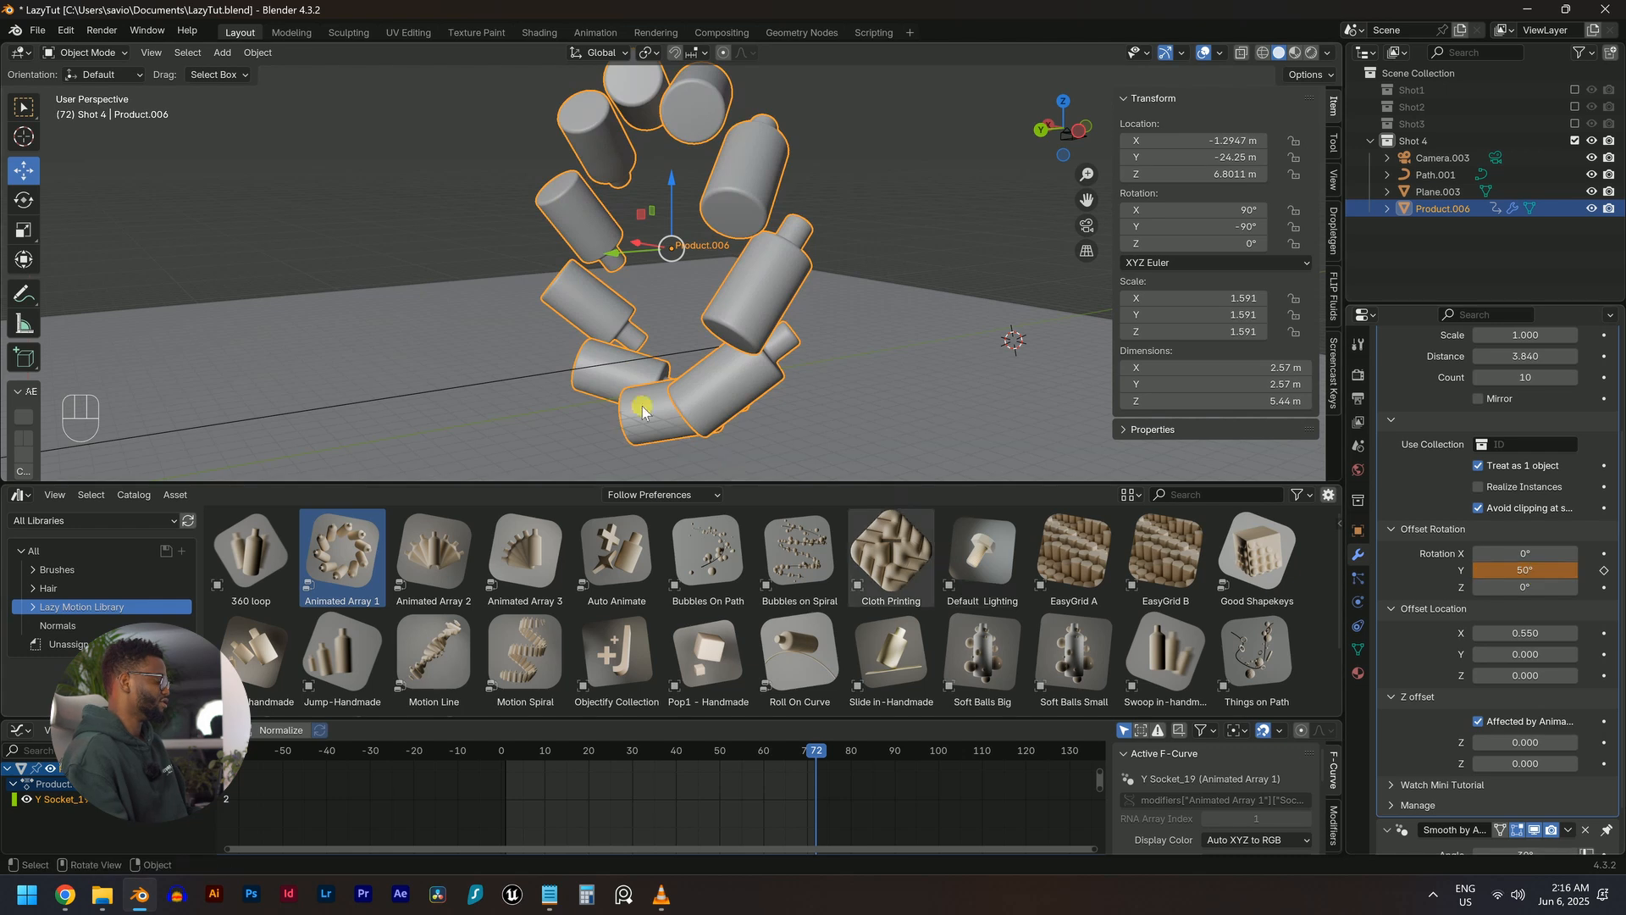
middle_drag(597, 377, 479, 348)
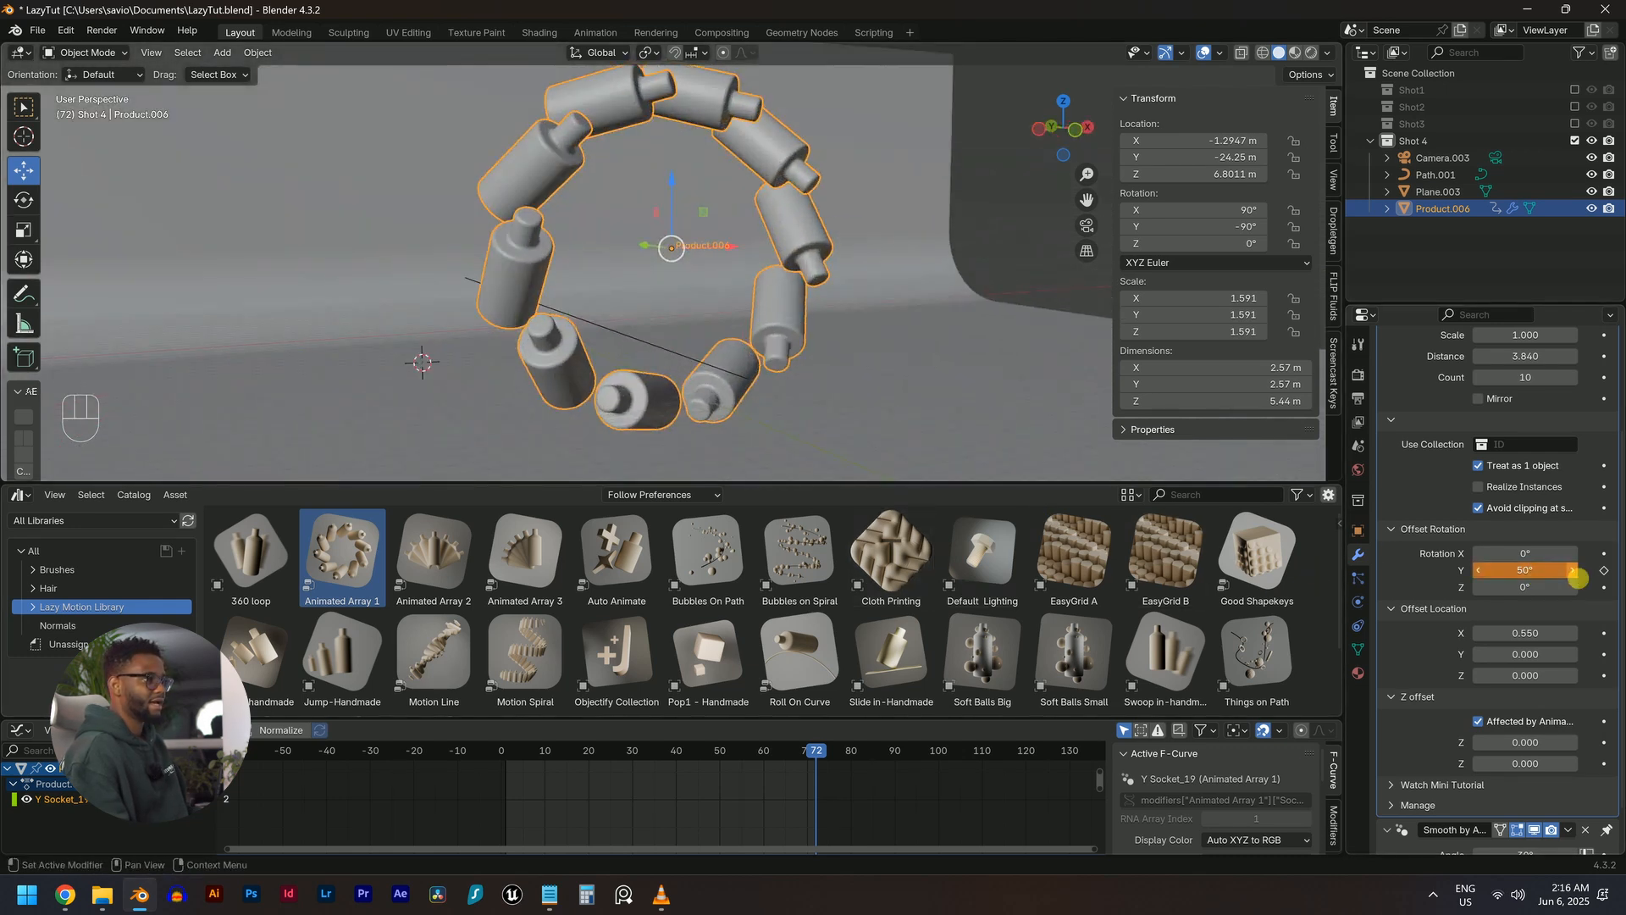
right_click(1545, 569)
click(1538, 571)
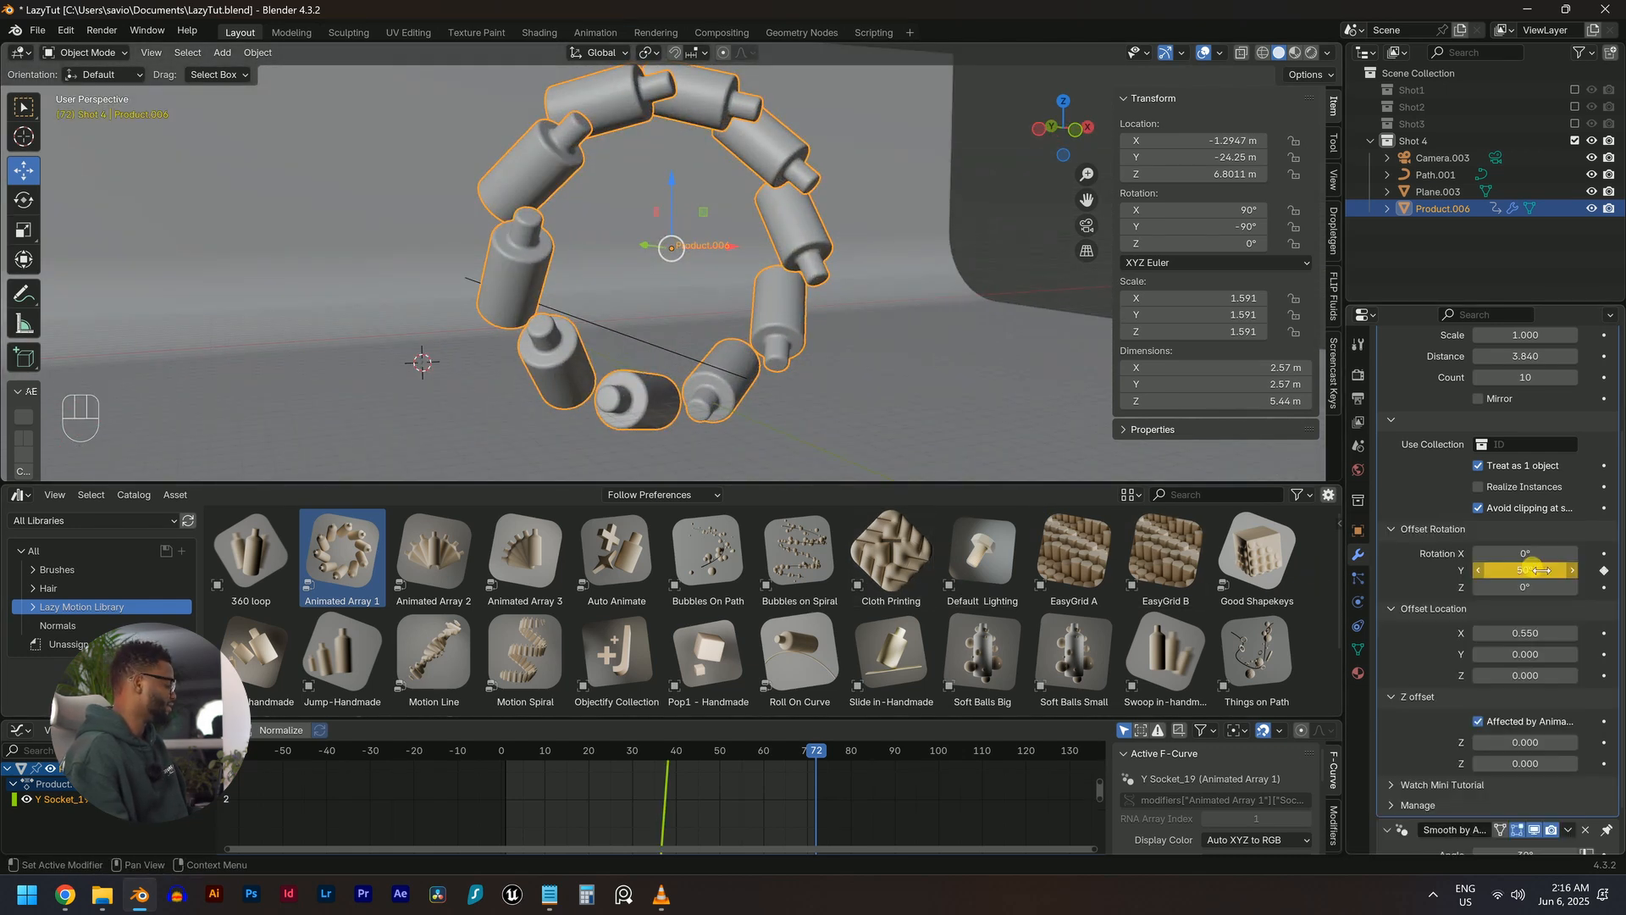
scroll(1071, 429, down, 1)
key(space)
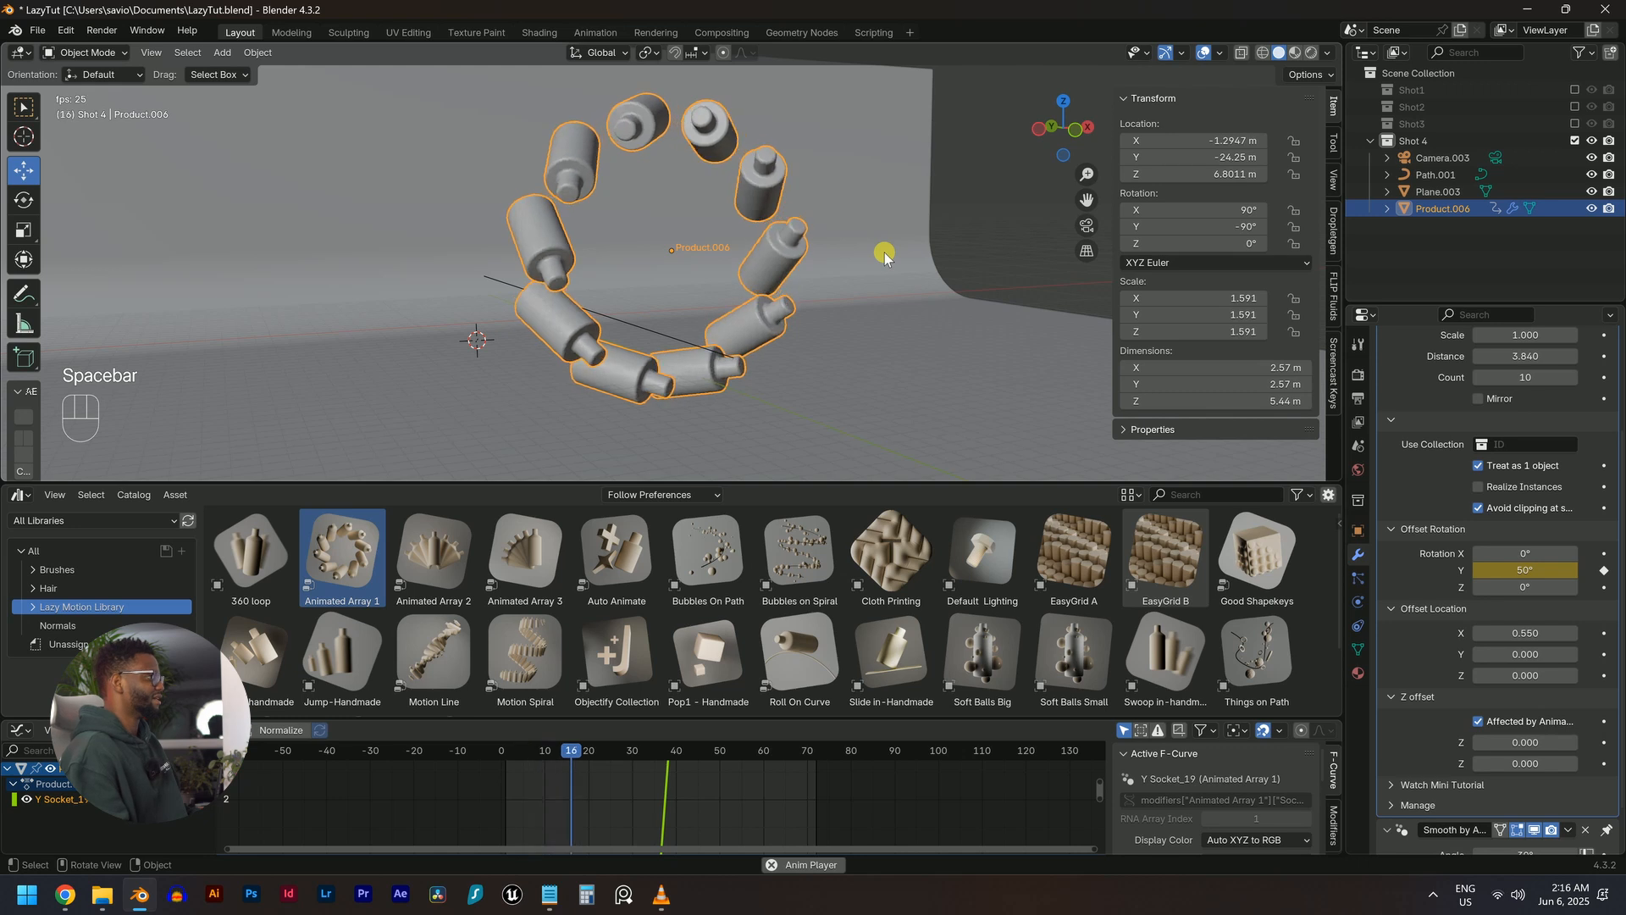
scroll(823, 279, down, 4)
middle_drag(823, 280, 747, 282)
scroll(748, 282, up, 2)
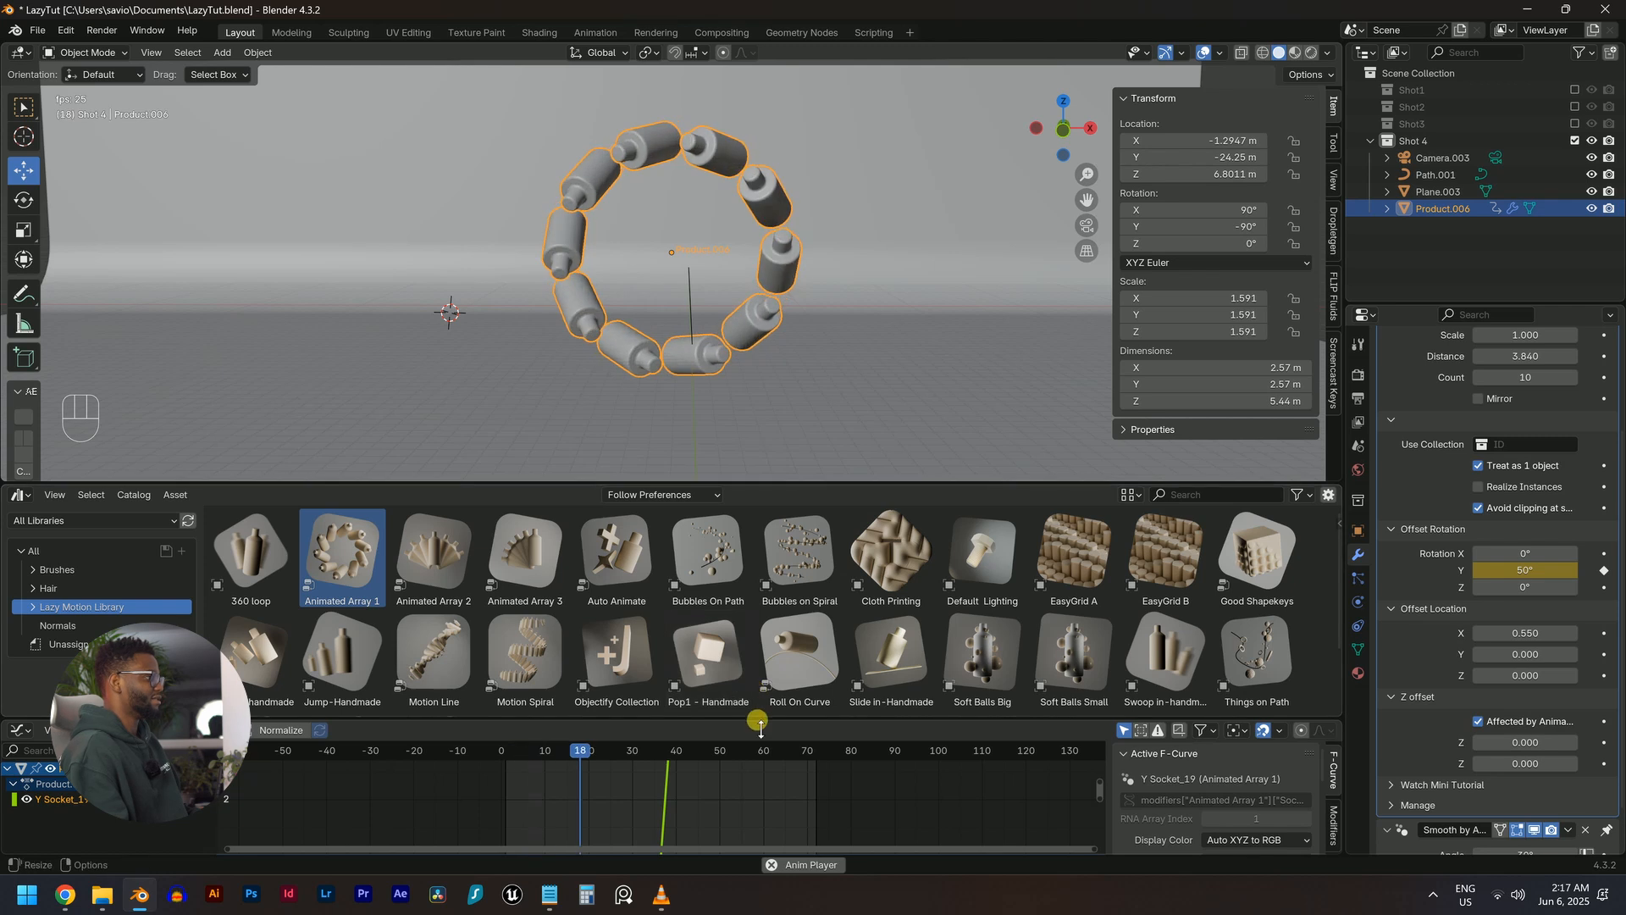
Enlarge the Graph Editor and reshape the rotation curve's handles for a fast start and end with a slow middle
drag(758, 719, 758, 552)
key(a)
key(Home)
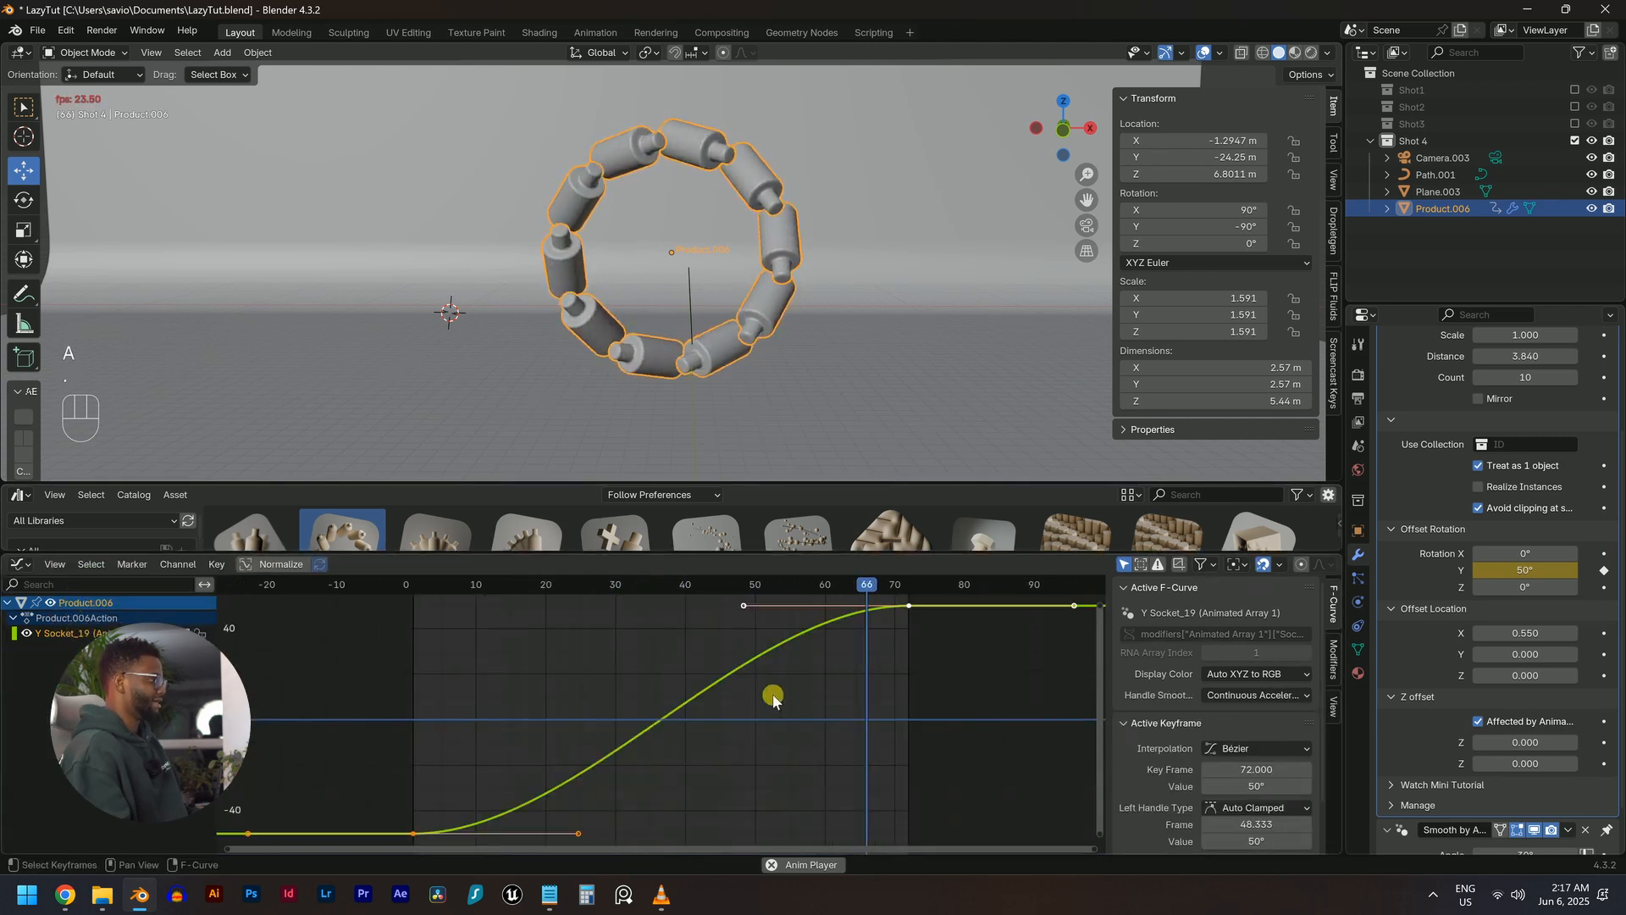
drag(578, 833, 465, 646)
drag(743, 604, 878, 805)
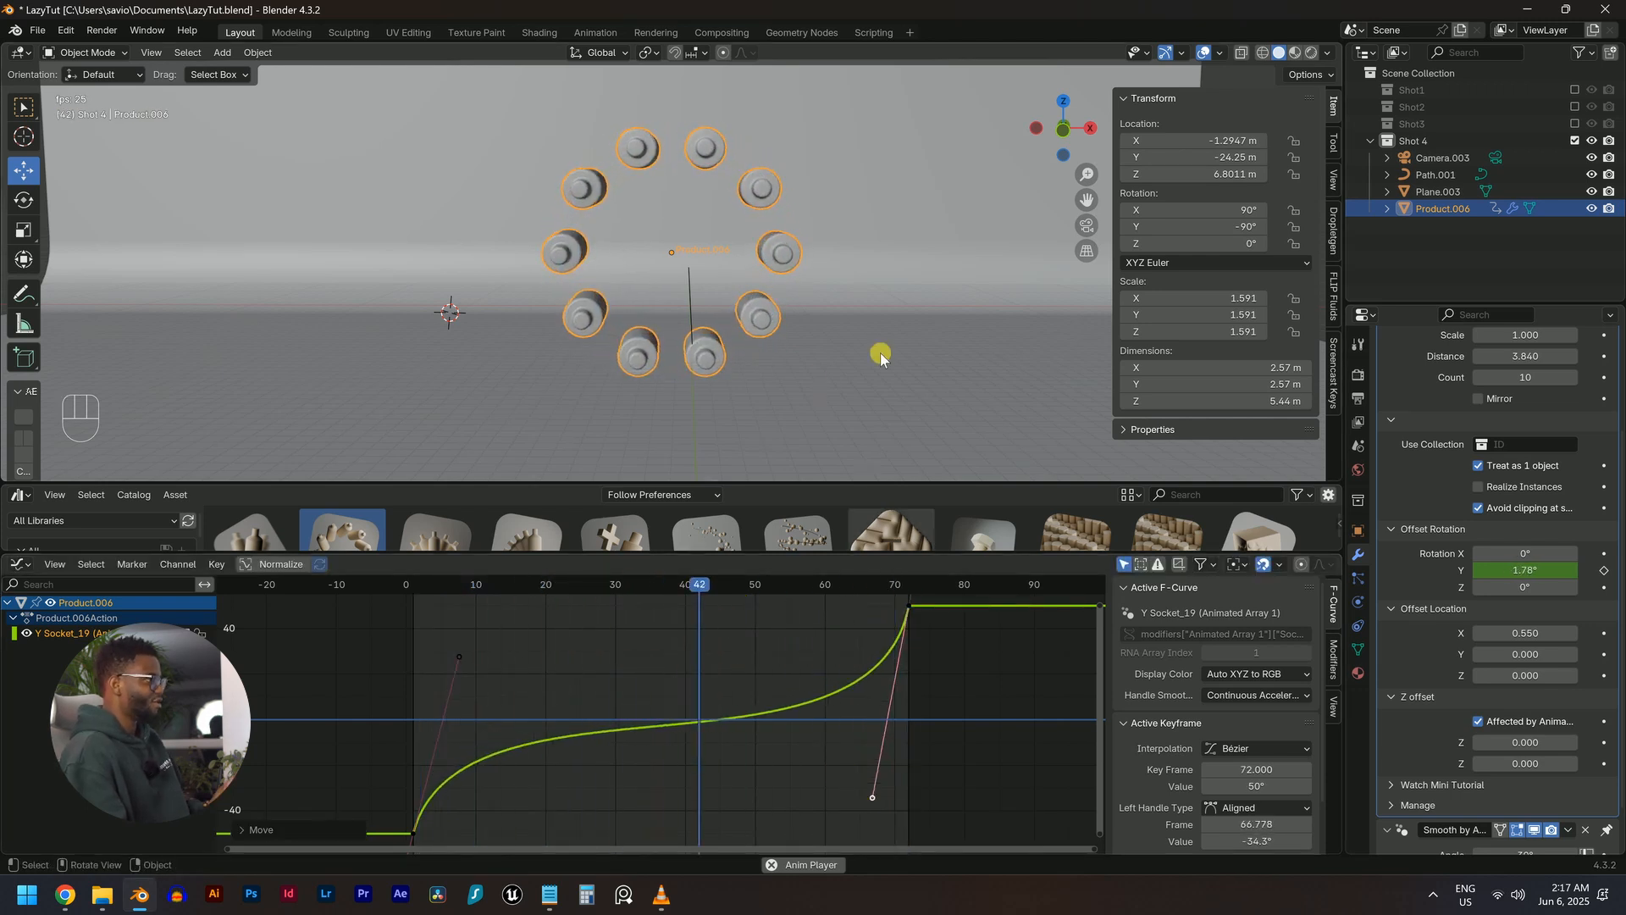
key(space)
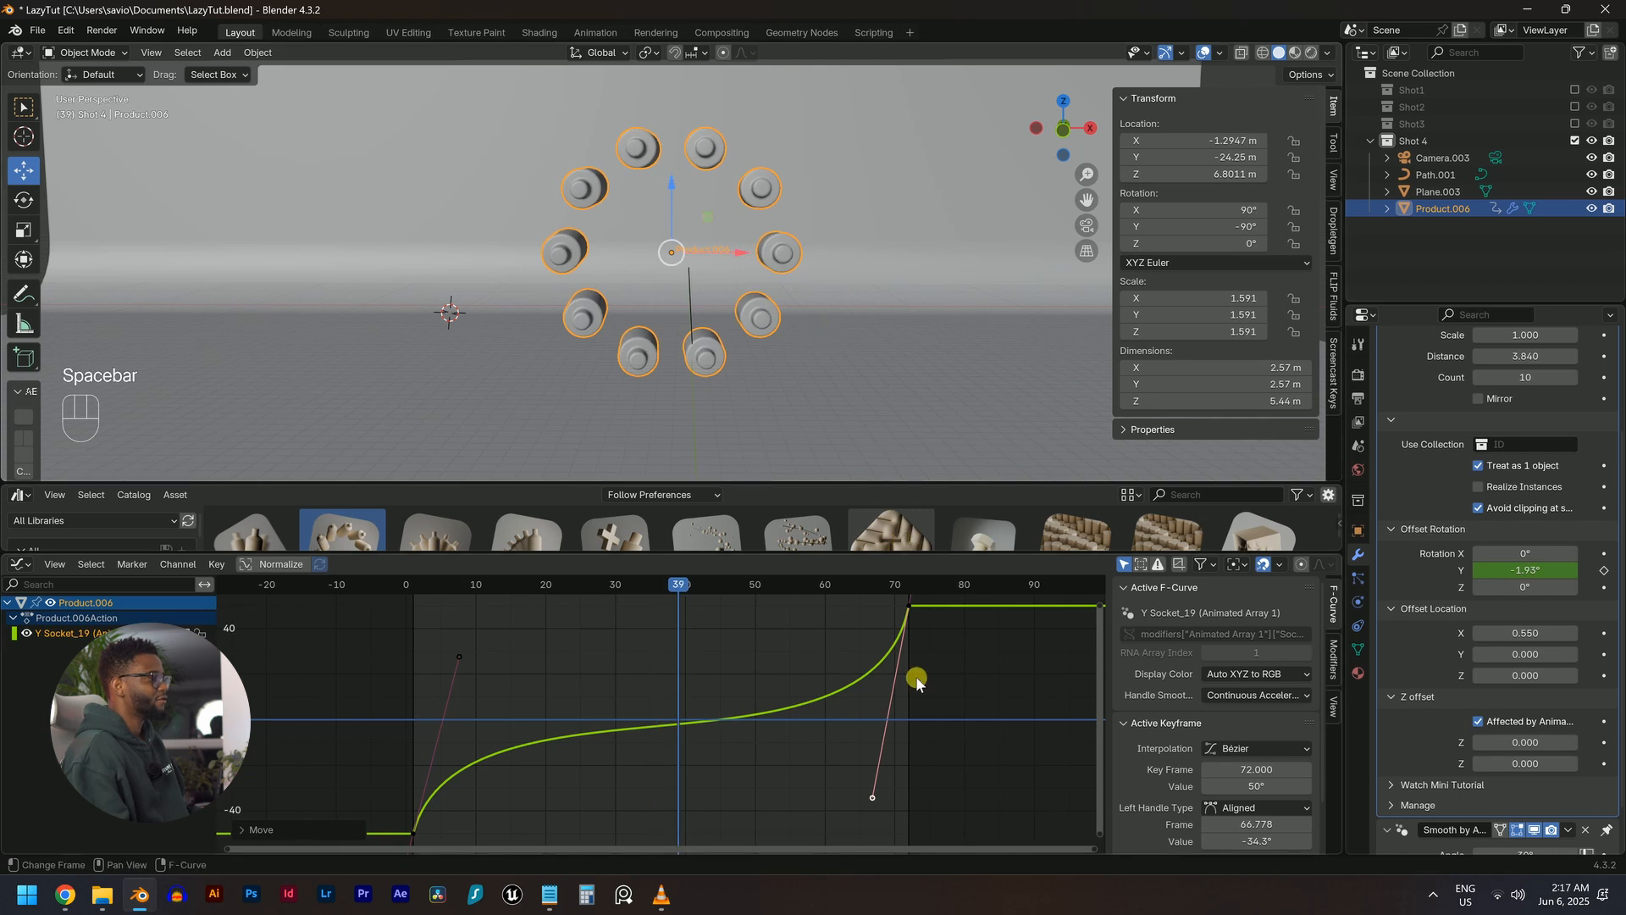
Test a partial Animate value on the array, and keyframe Animate at 5 on frame 72
scroll(1519, 465, up, 4)
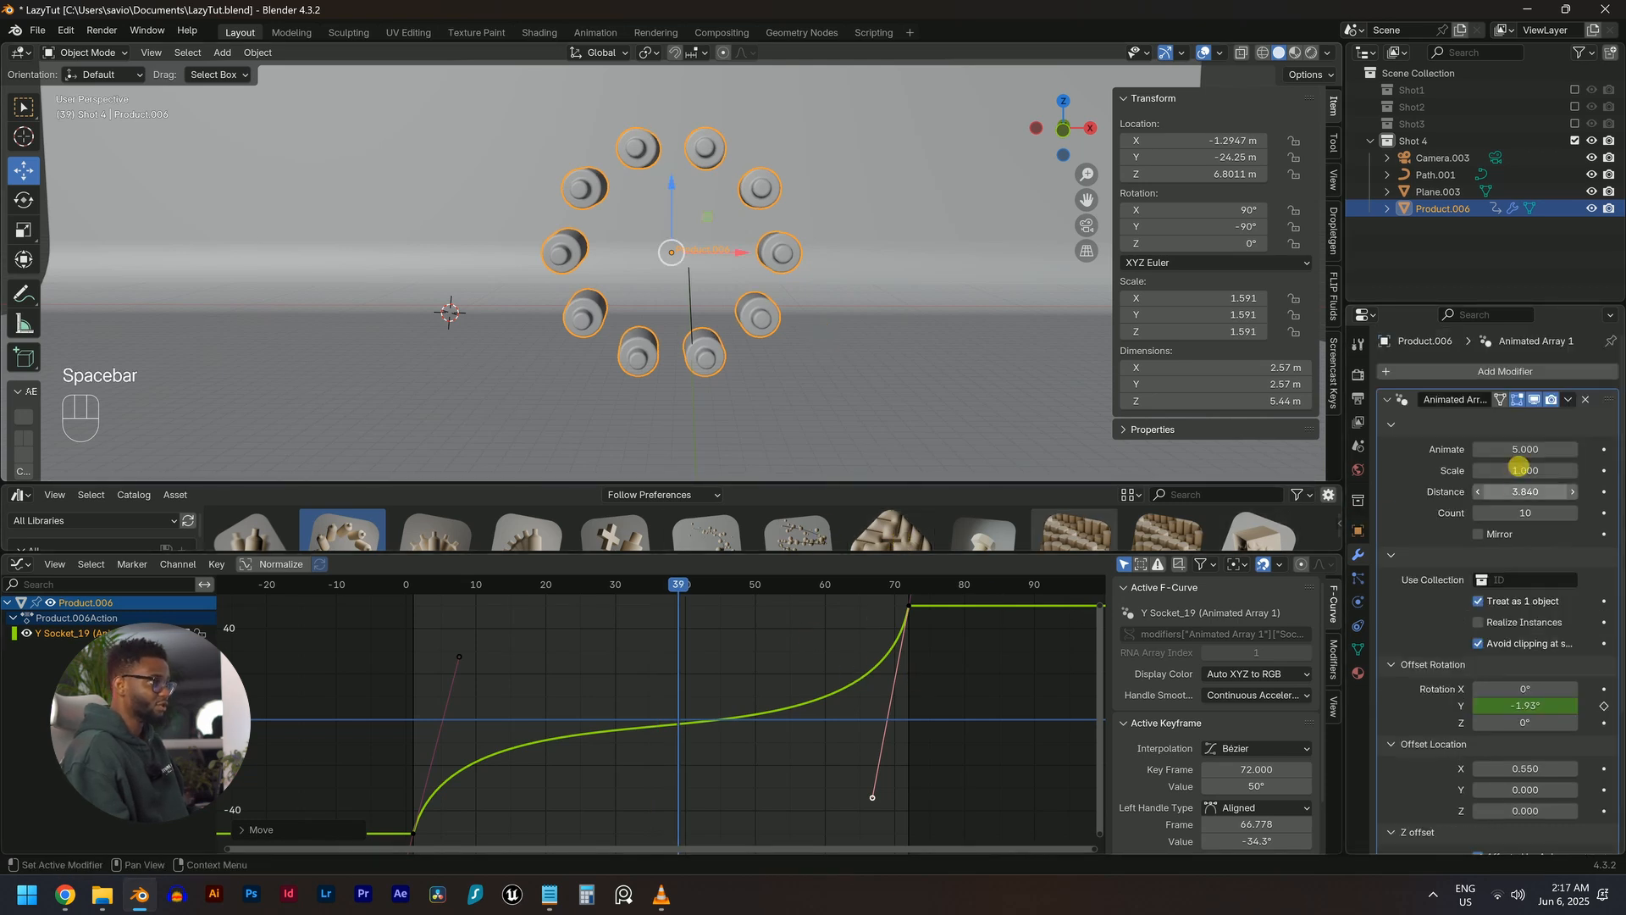
mouse_move(1541, 449)
mouse_down()
mouse_move(1520, 450)
mouse_move(1541, 451)
mouse_up()
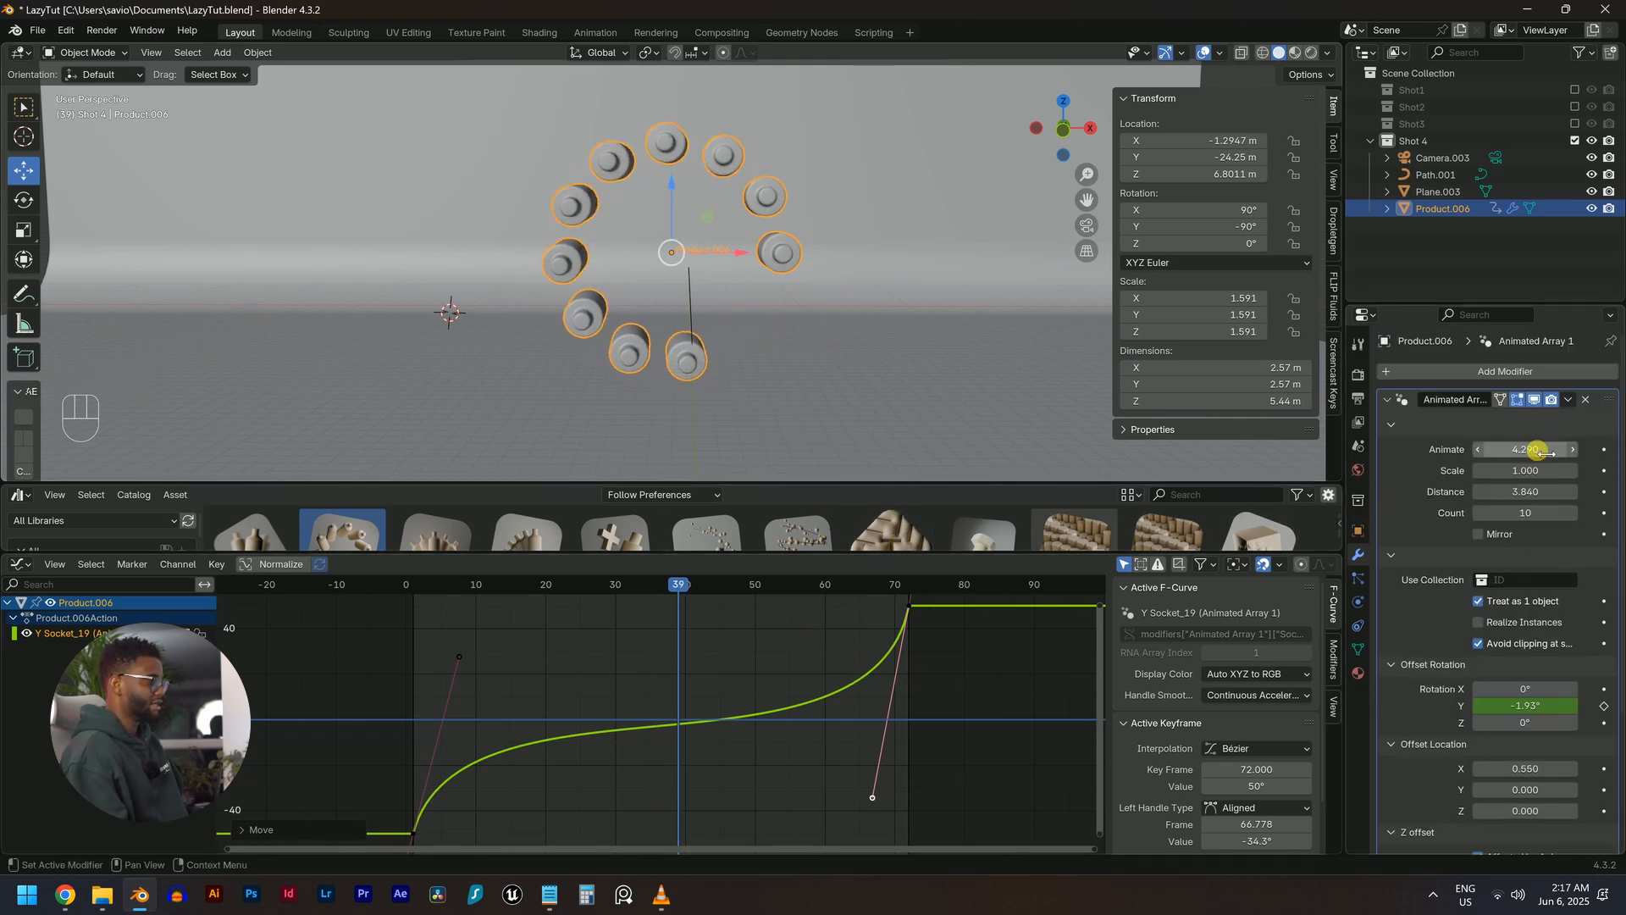
key(shift+Right)
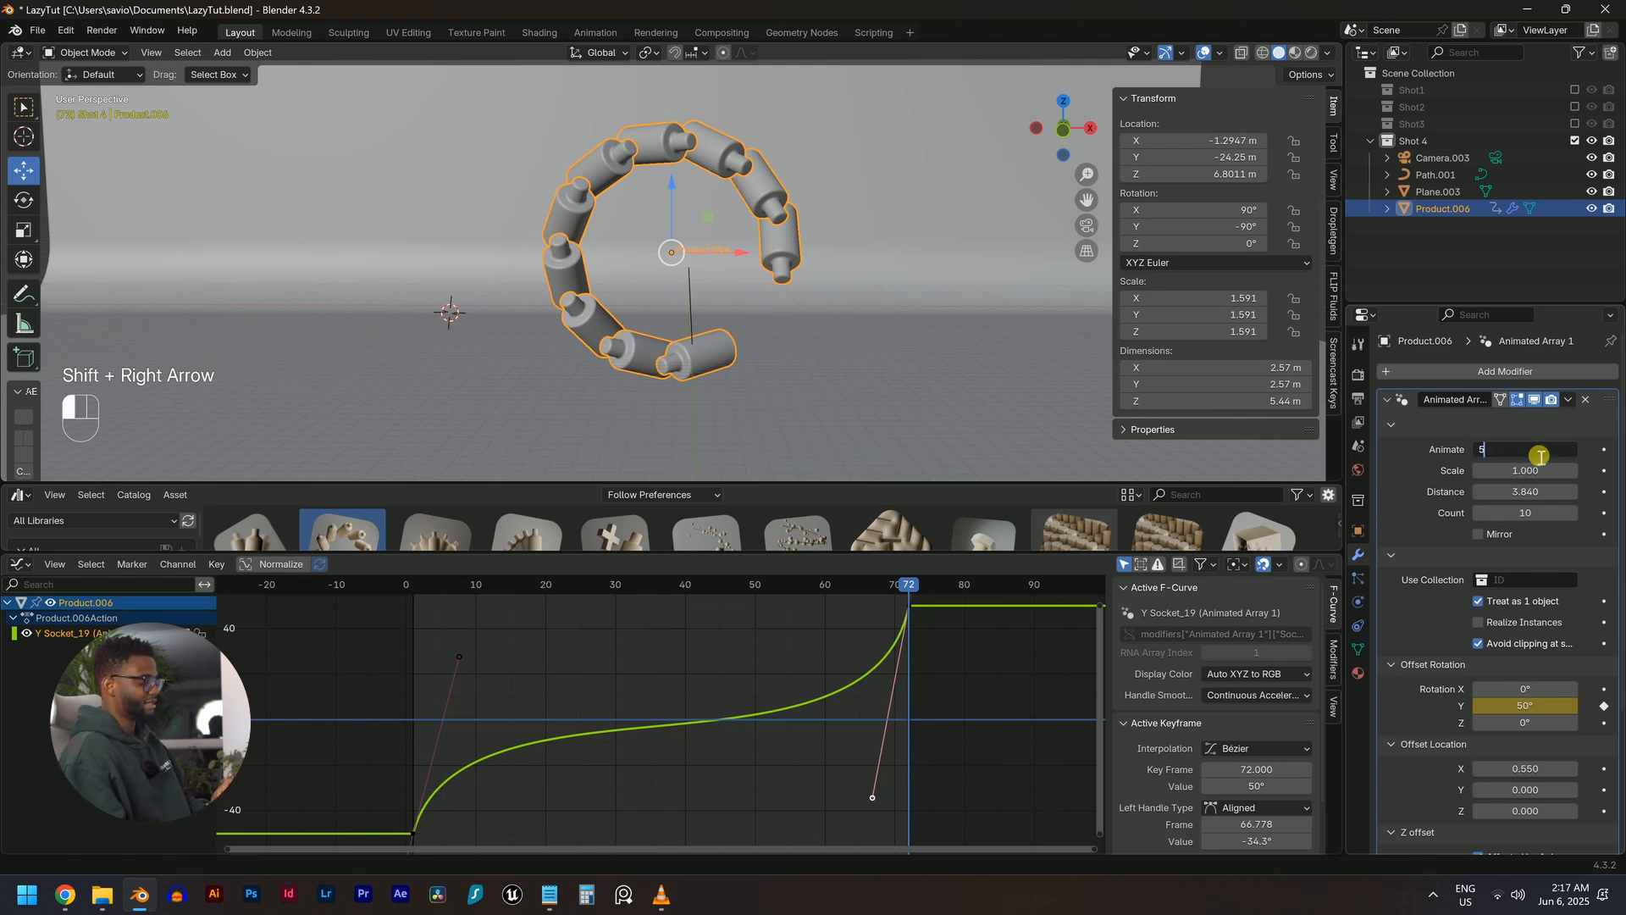
key(Return)
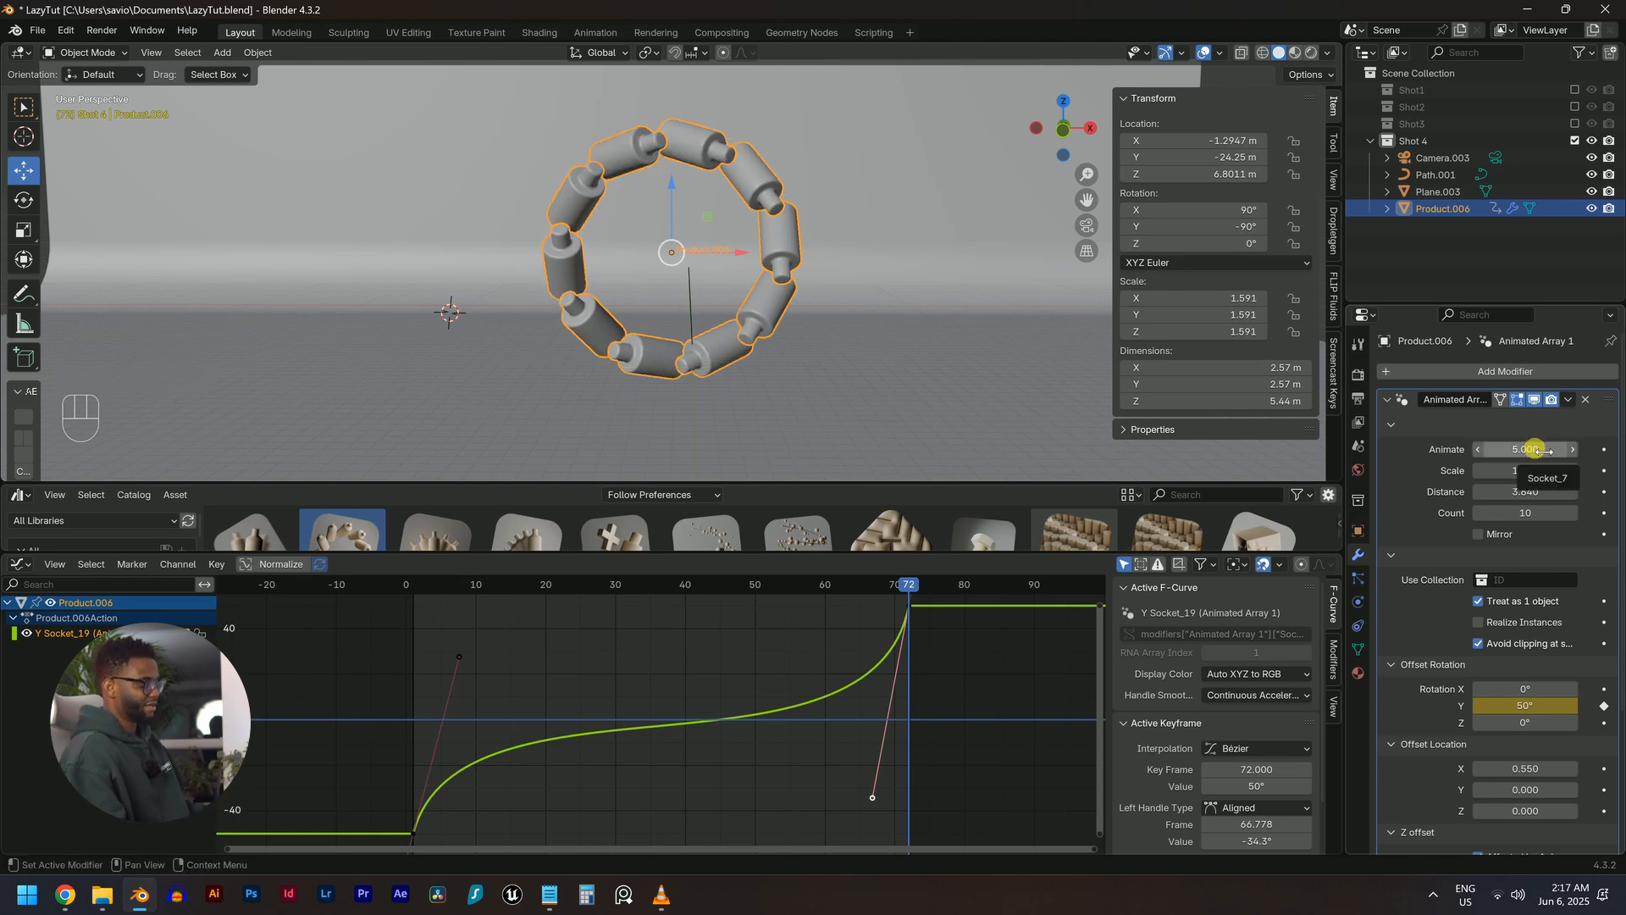
key(i)
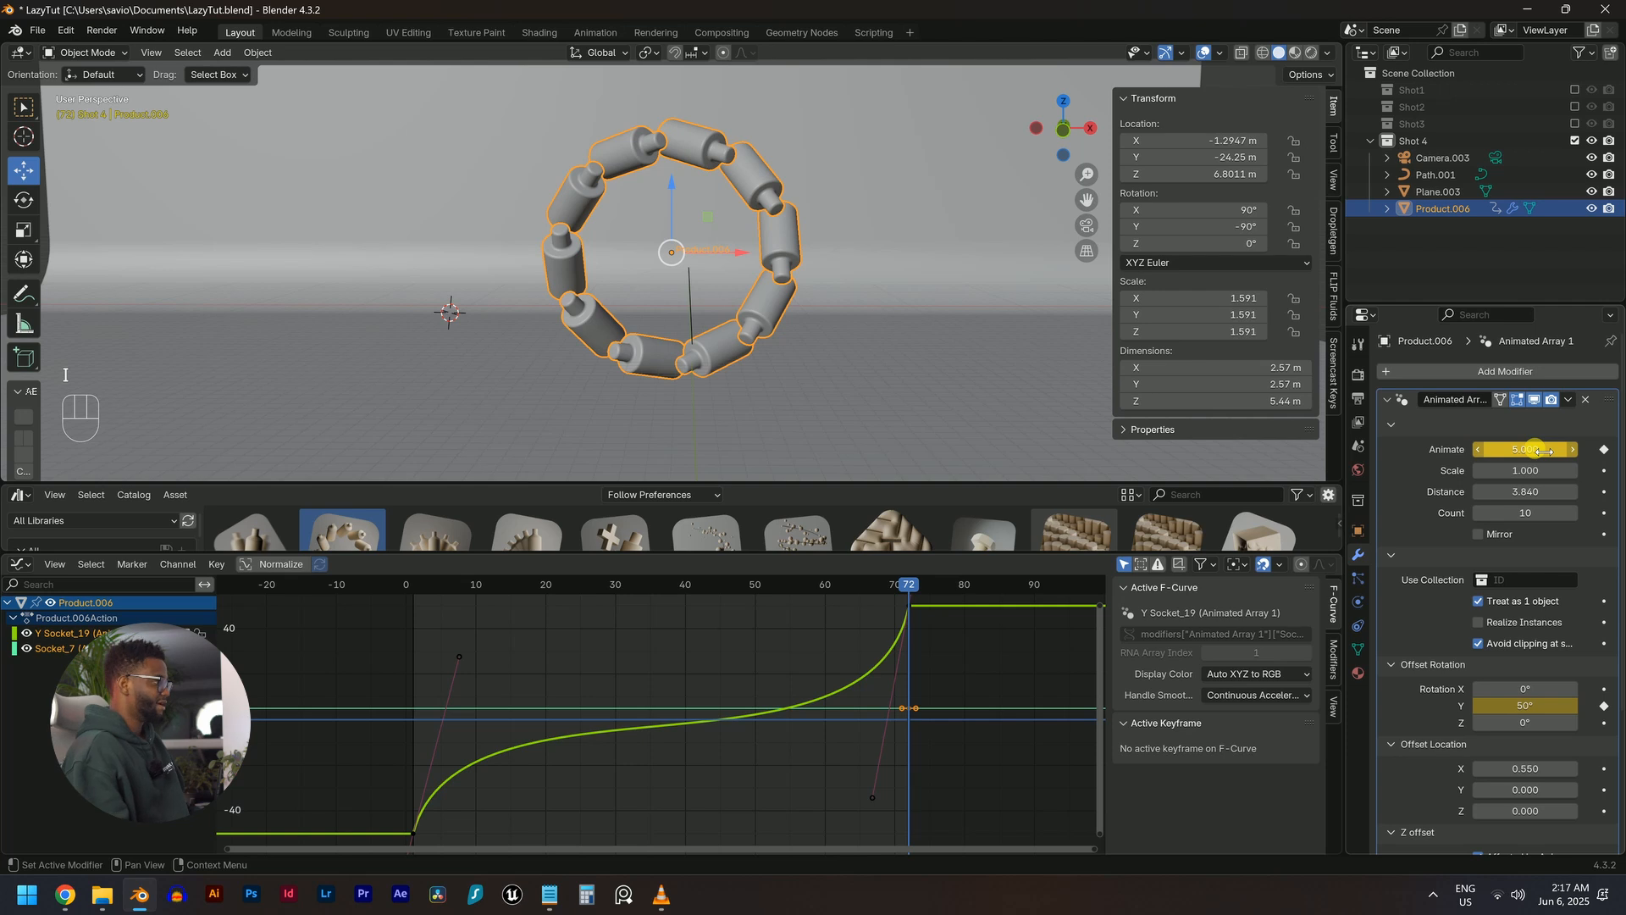
Keyframe a much lower Animate value on frame 1, and raise the value to 4.190 to open only part of the ring
key(shift+Left)
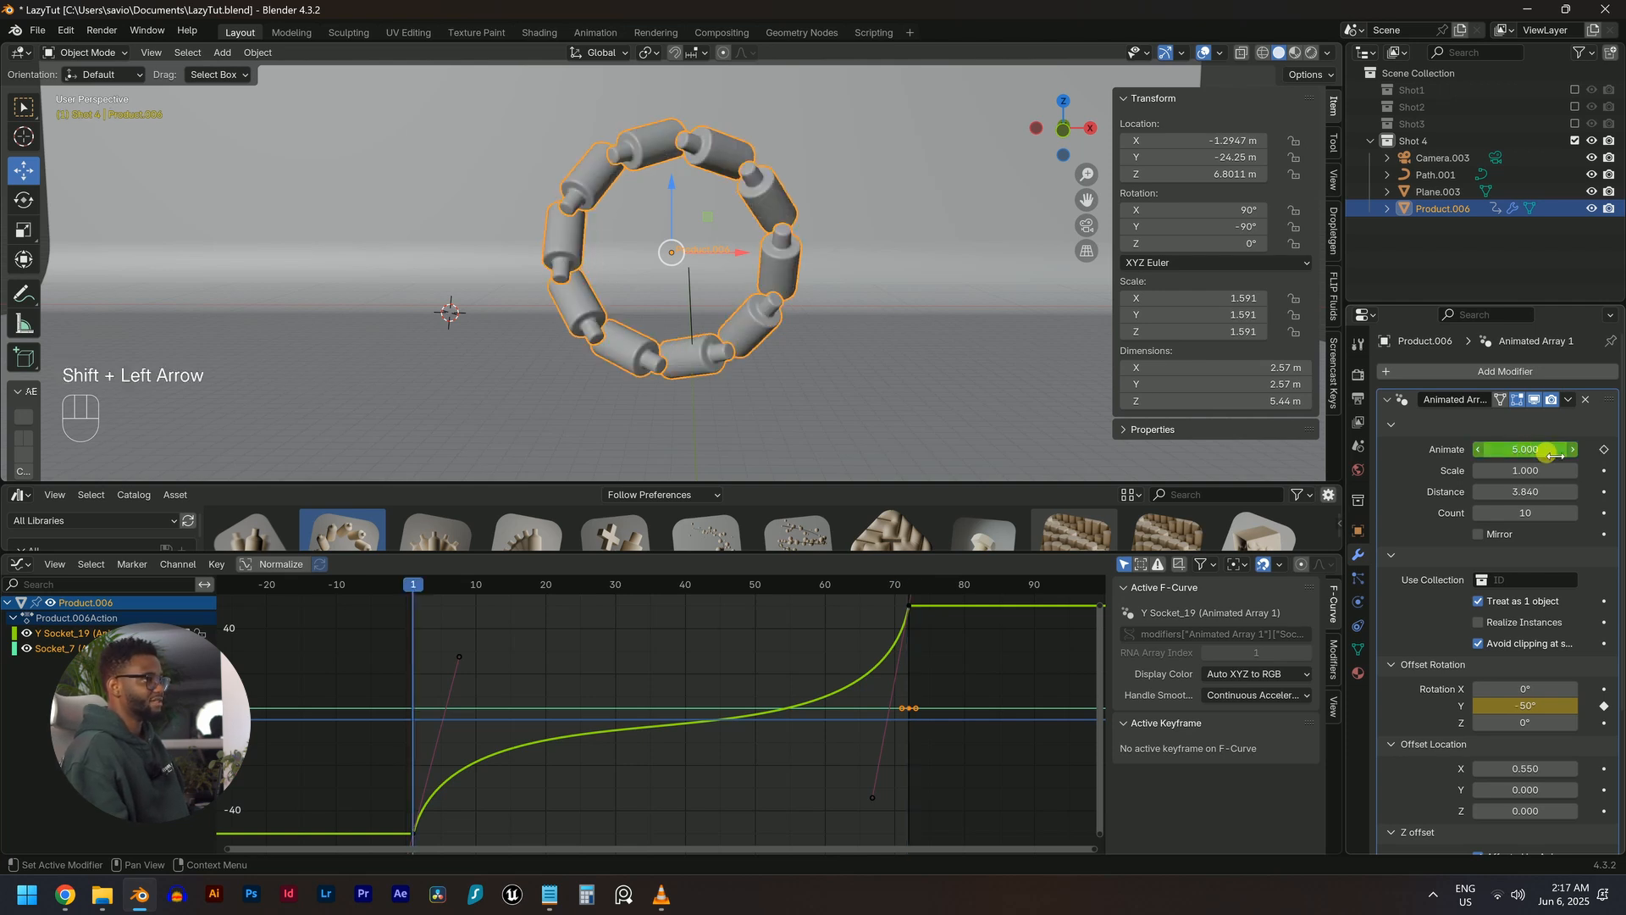
drag(1555, 456, 1490, 456)
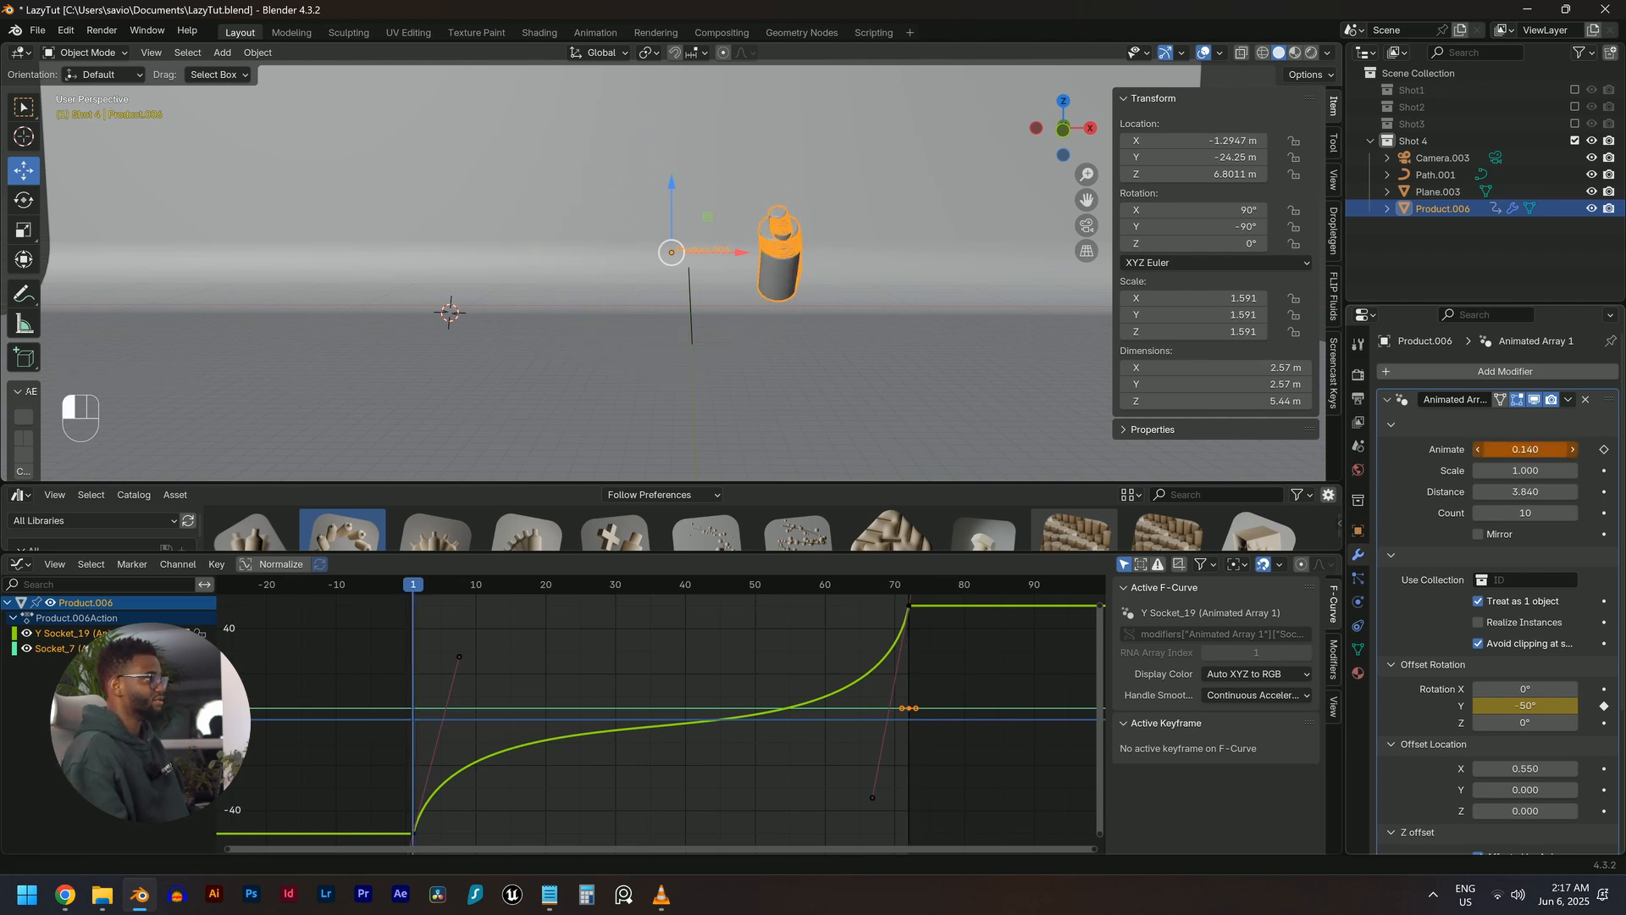
drag(1525, 450, 1576, 450)
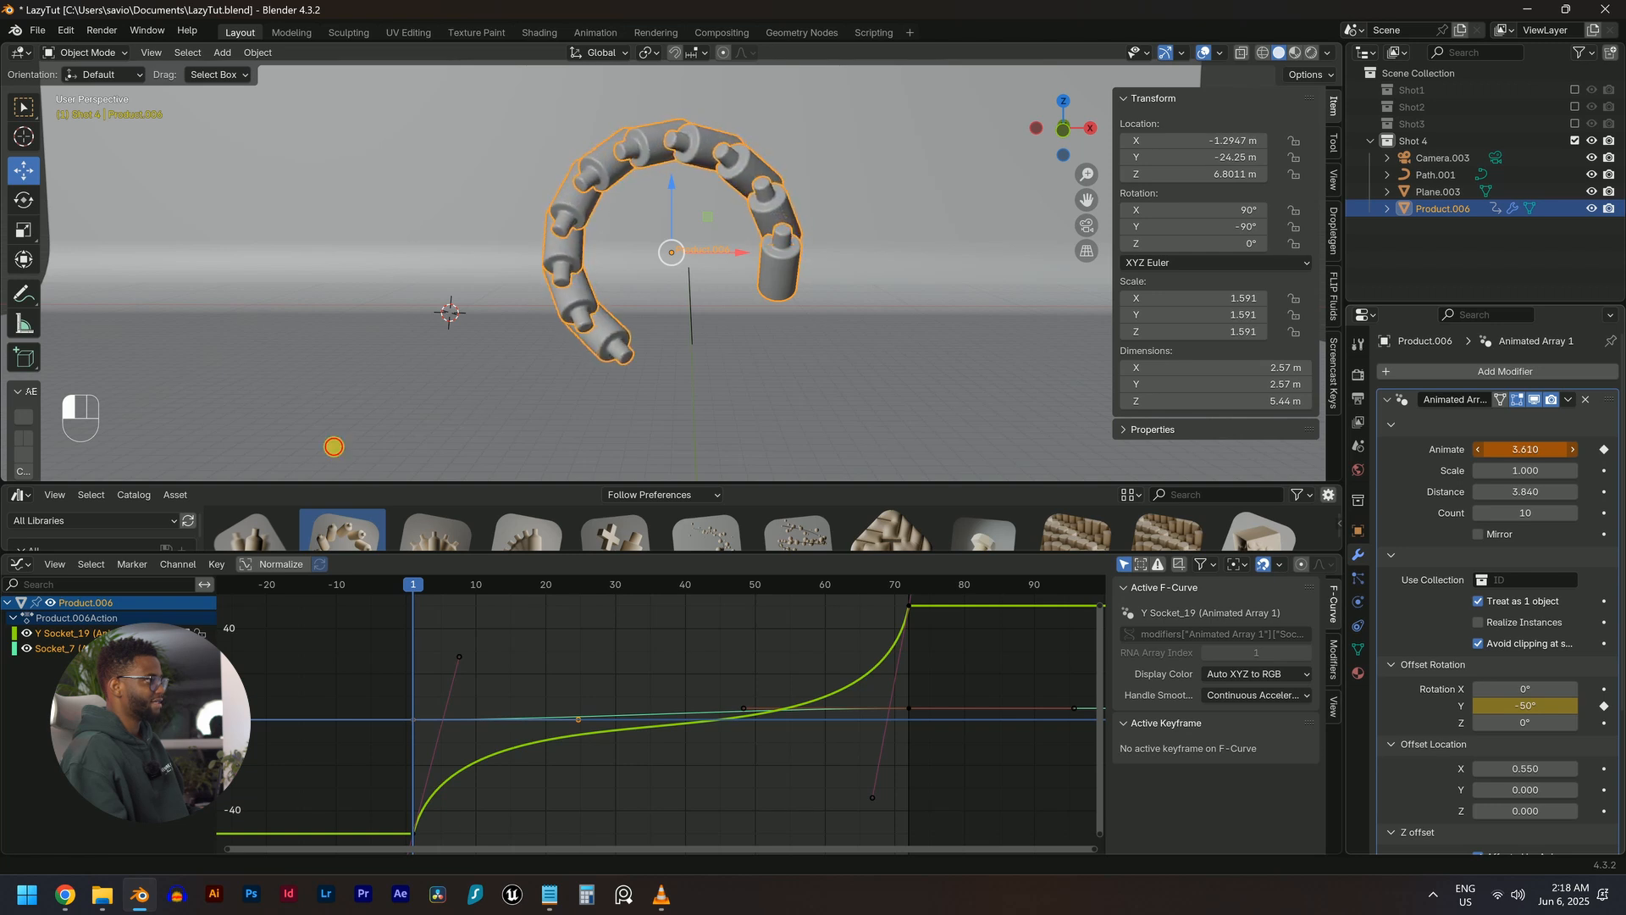
middle_drag(334, 446, 1310, 449)
drag(1549, 459, 1572, 459)
Check the partial ring through the camera and from the front, and increase the array's Distance to 4.700
key(KP_0)
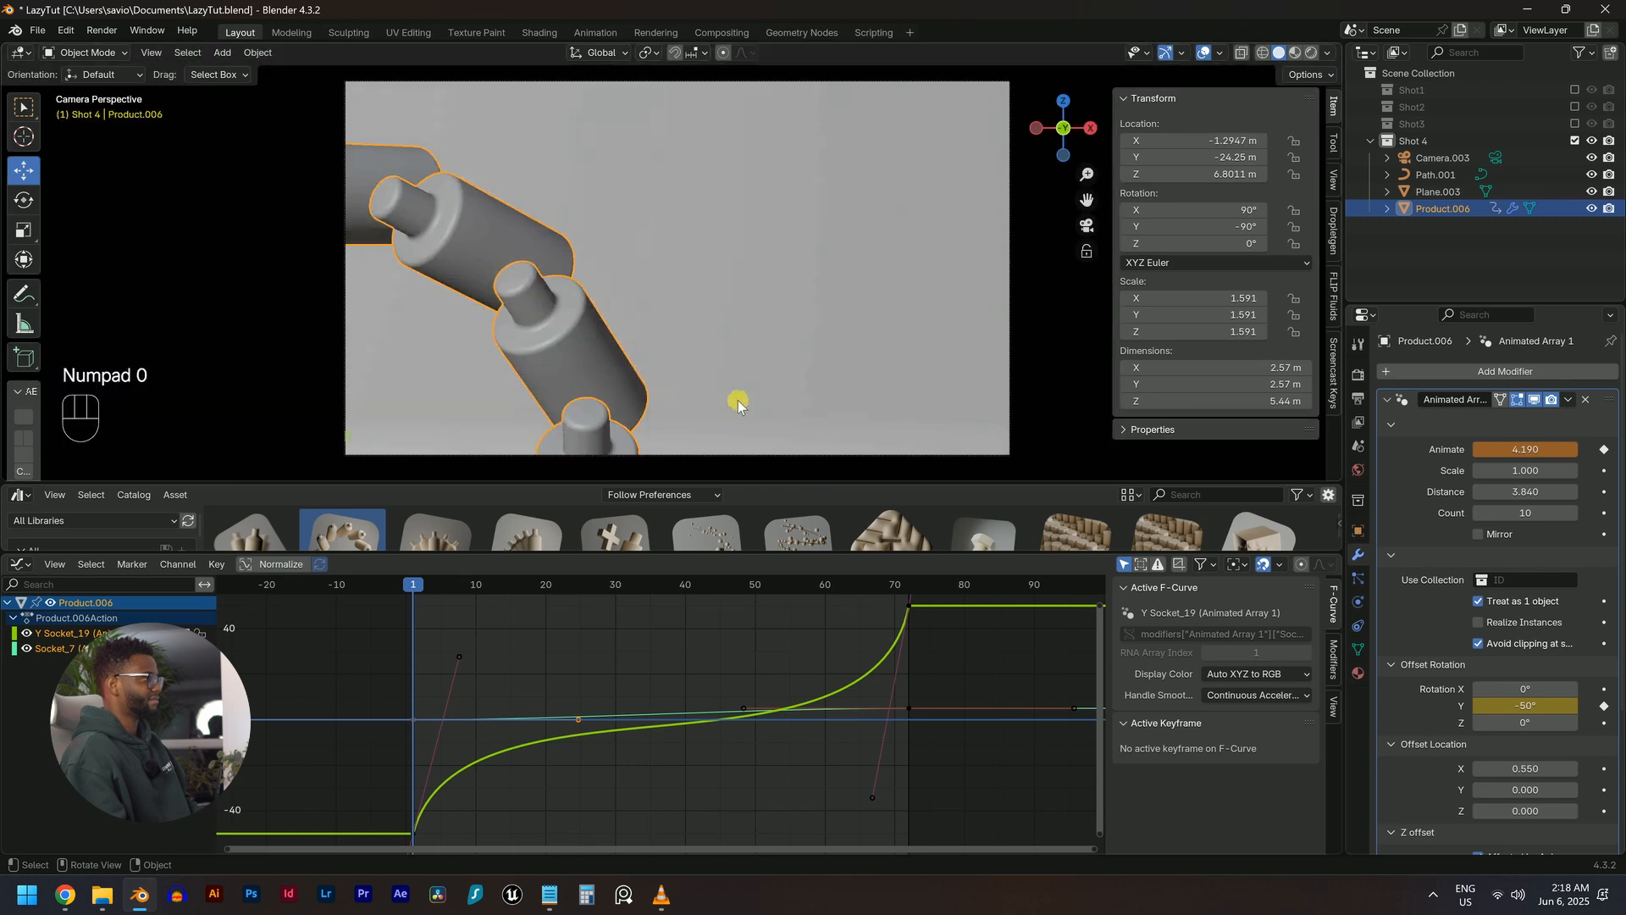
key(KP_0)
key(KP_1)
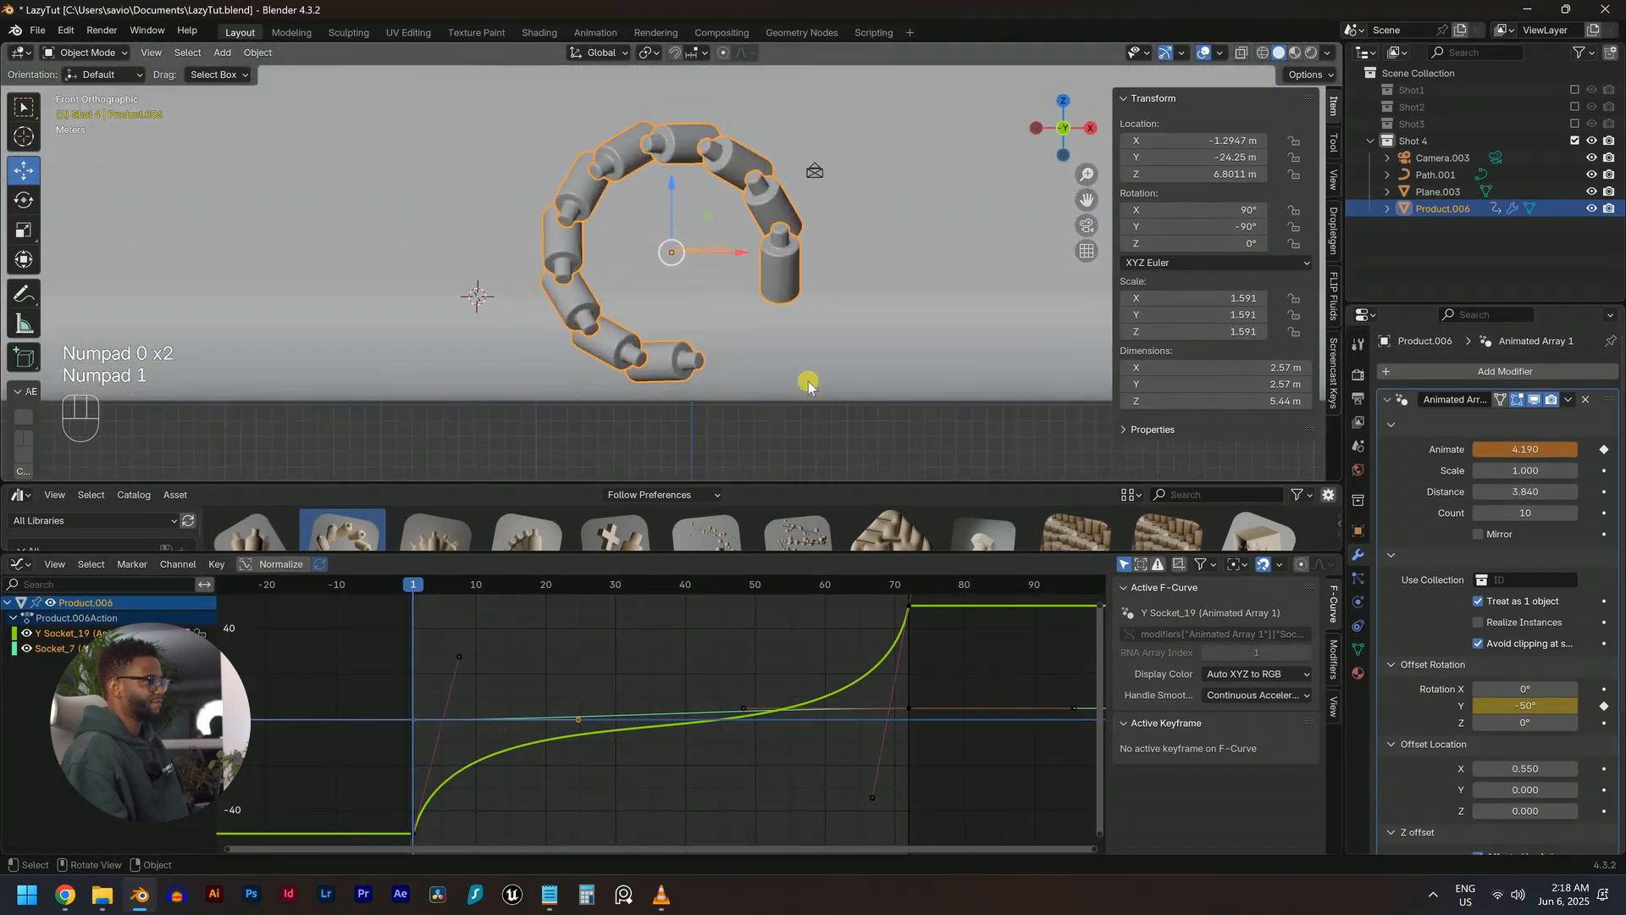
middle_drag(669, 203, 691, 227)
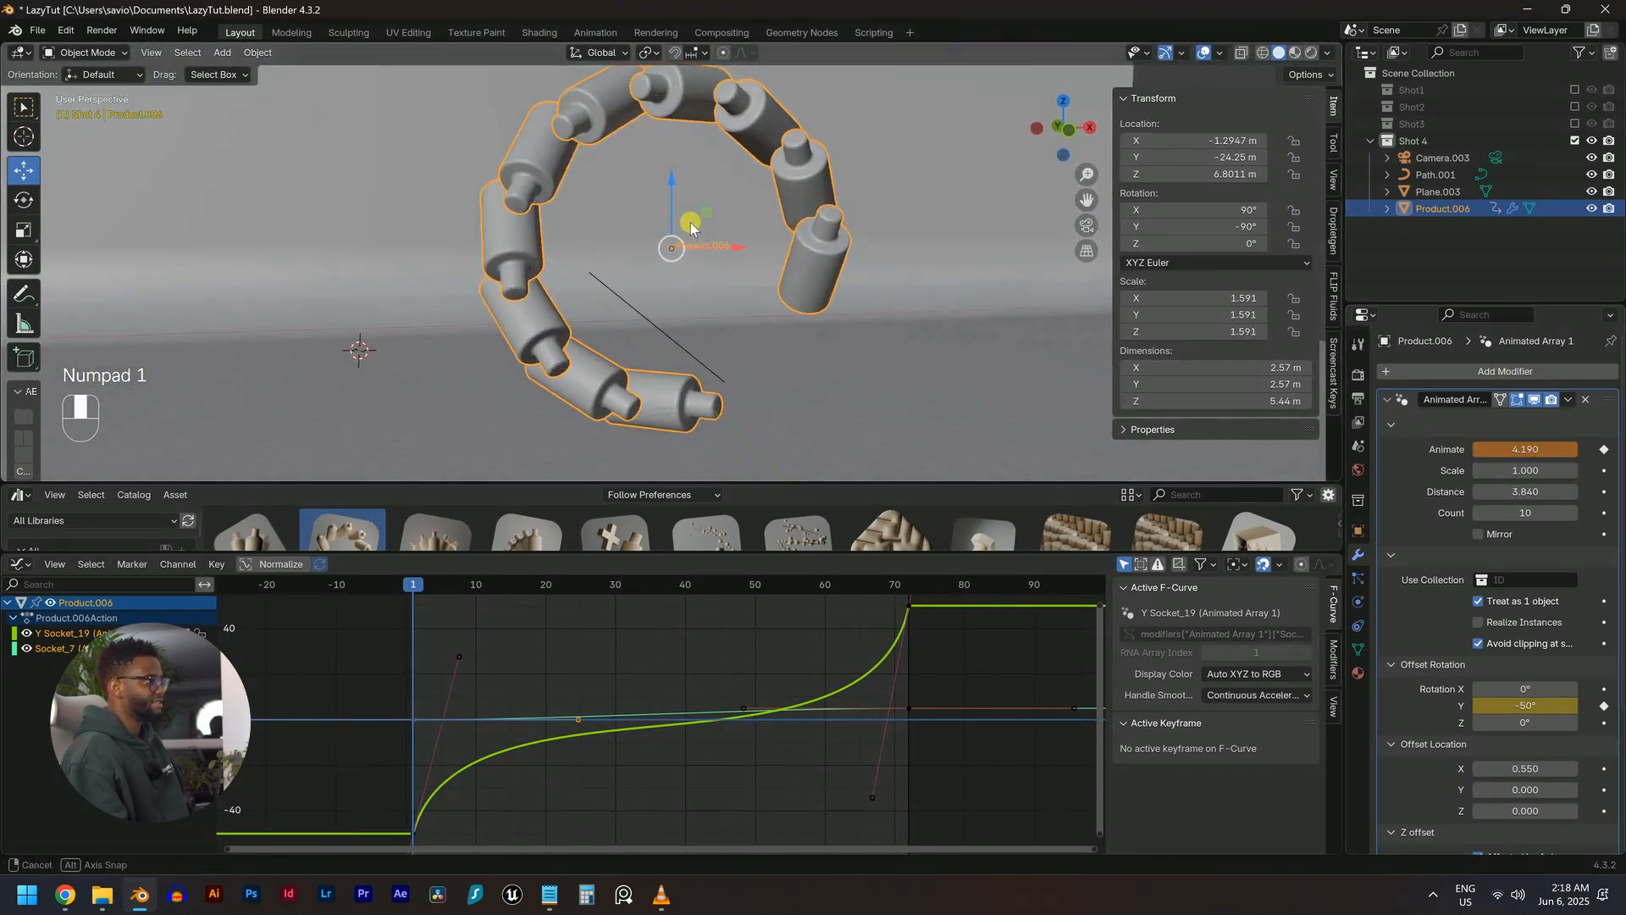
drag(1525, 491, 1600, 492)
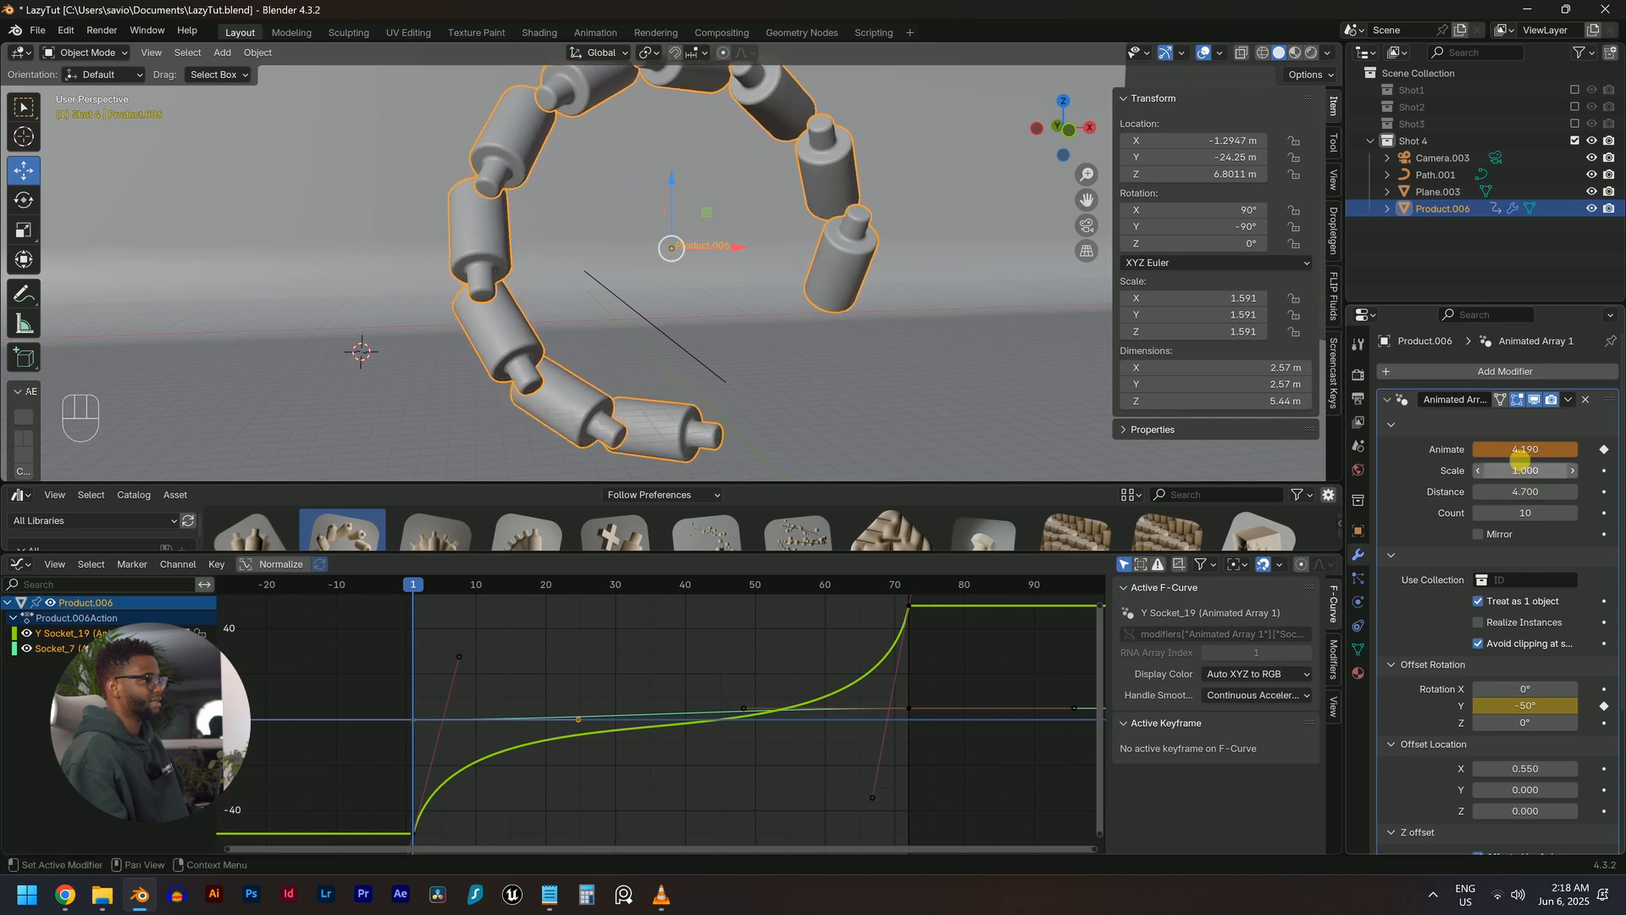
Lower the array's Animate value to 3.100 on frame 1, replace its keyframe, and play back the animation
drag(1525, 449, 1475, 449)
key(KP_1)
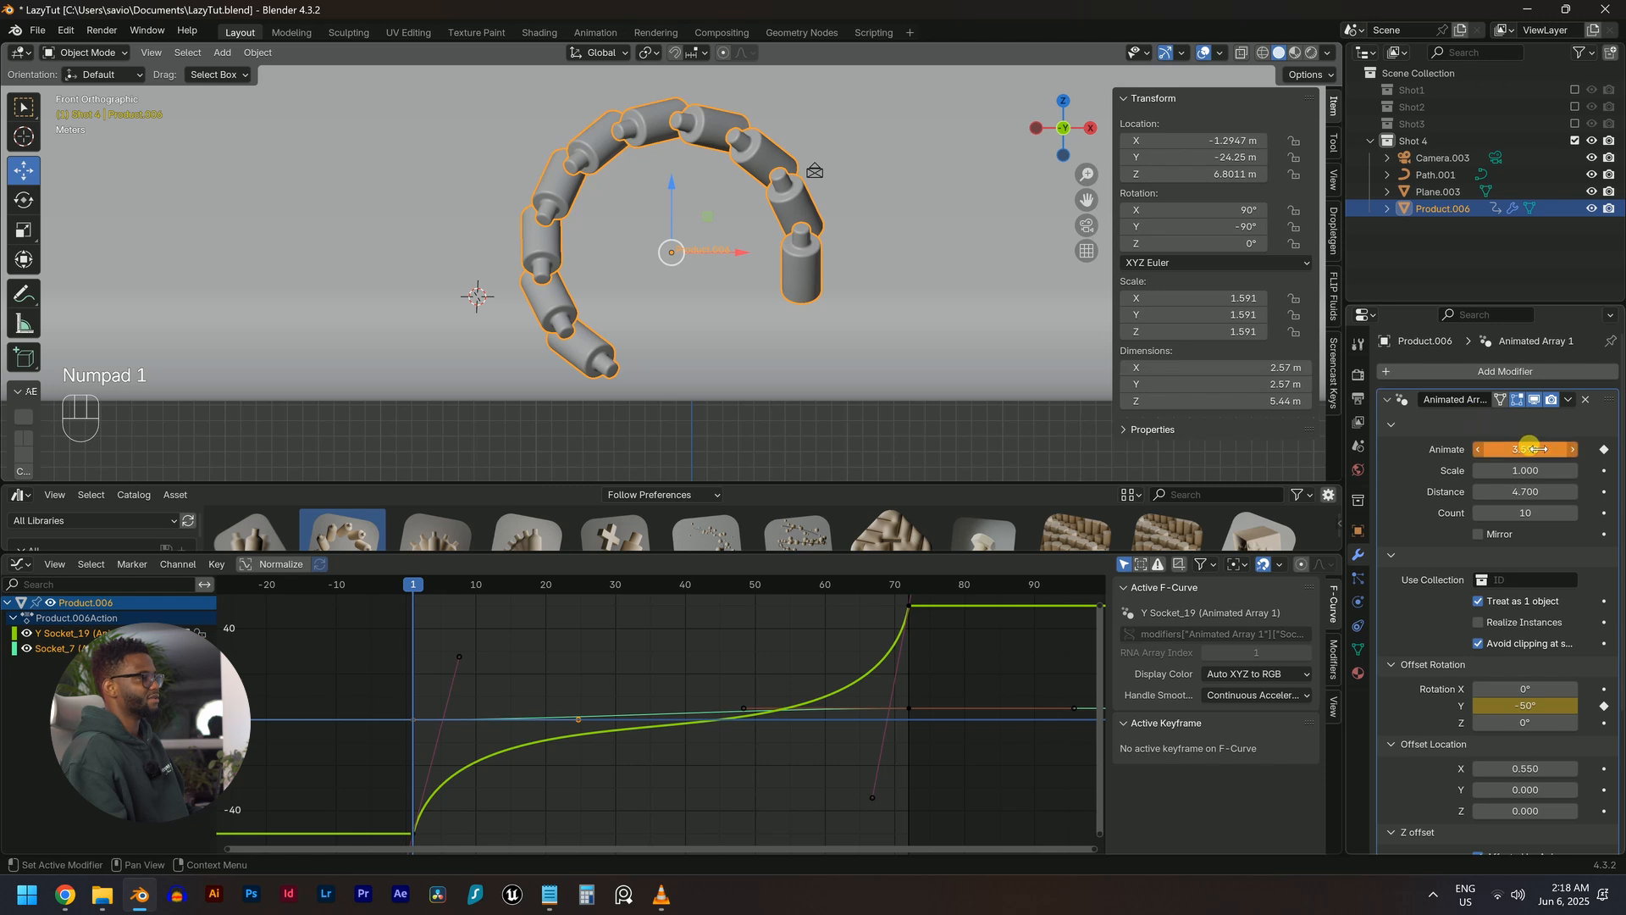
right_click(1537, 449)
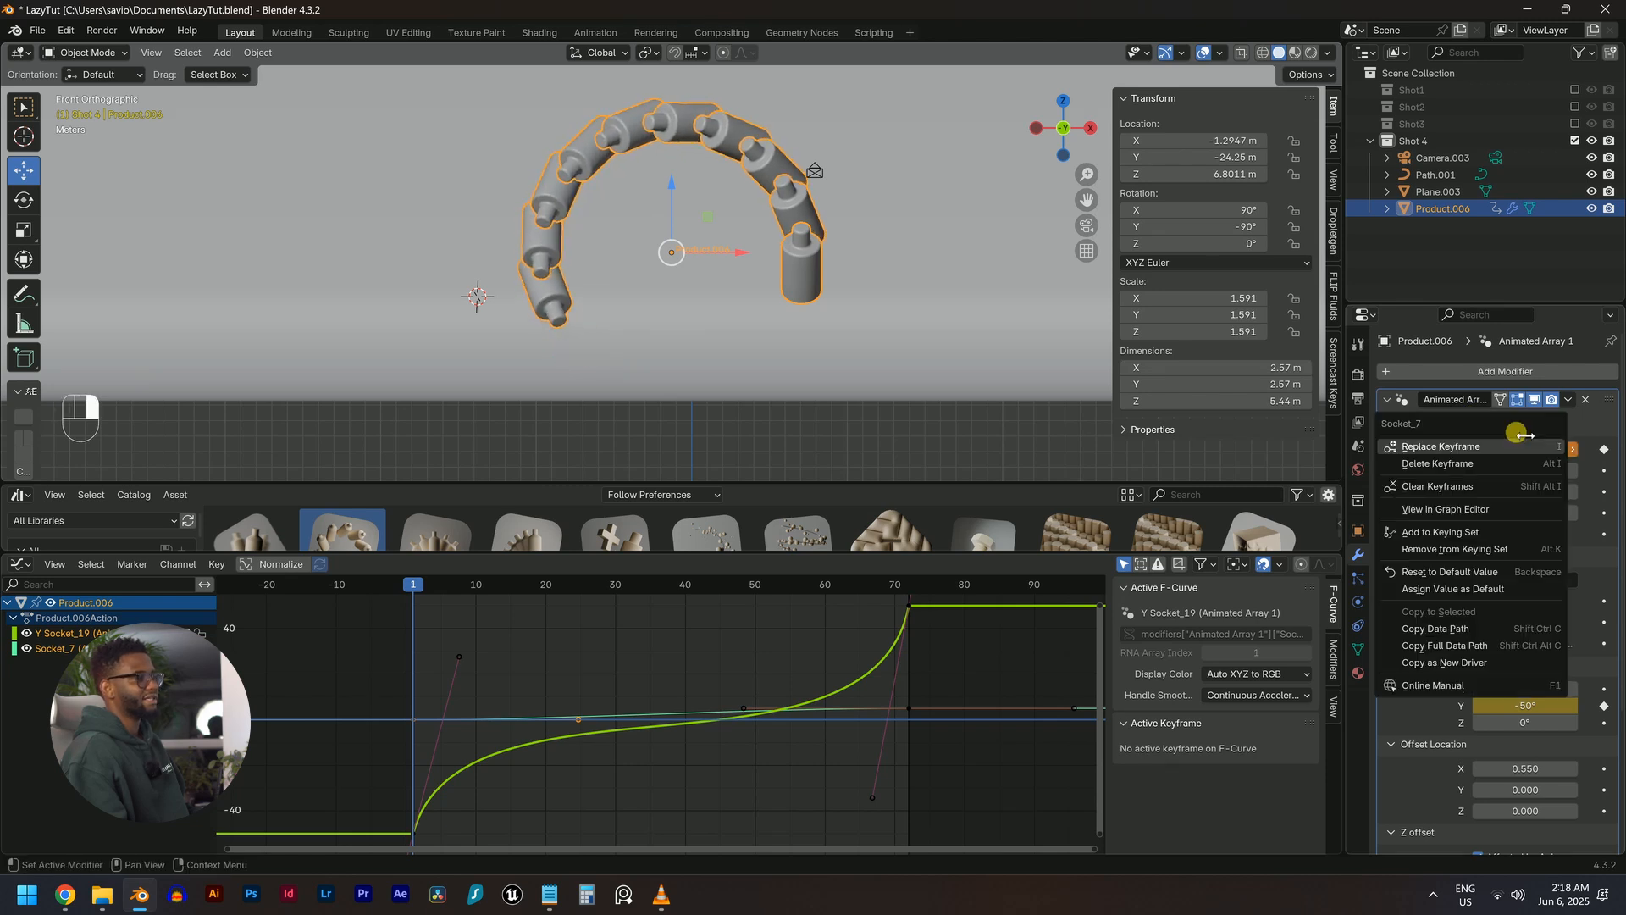
click(1474, 447)
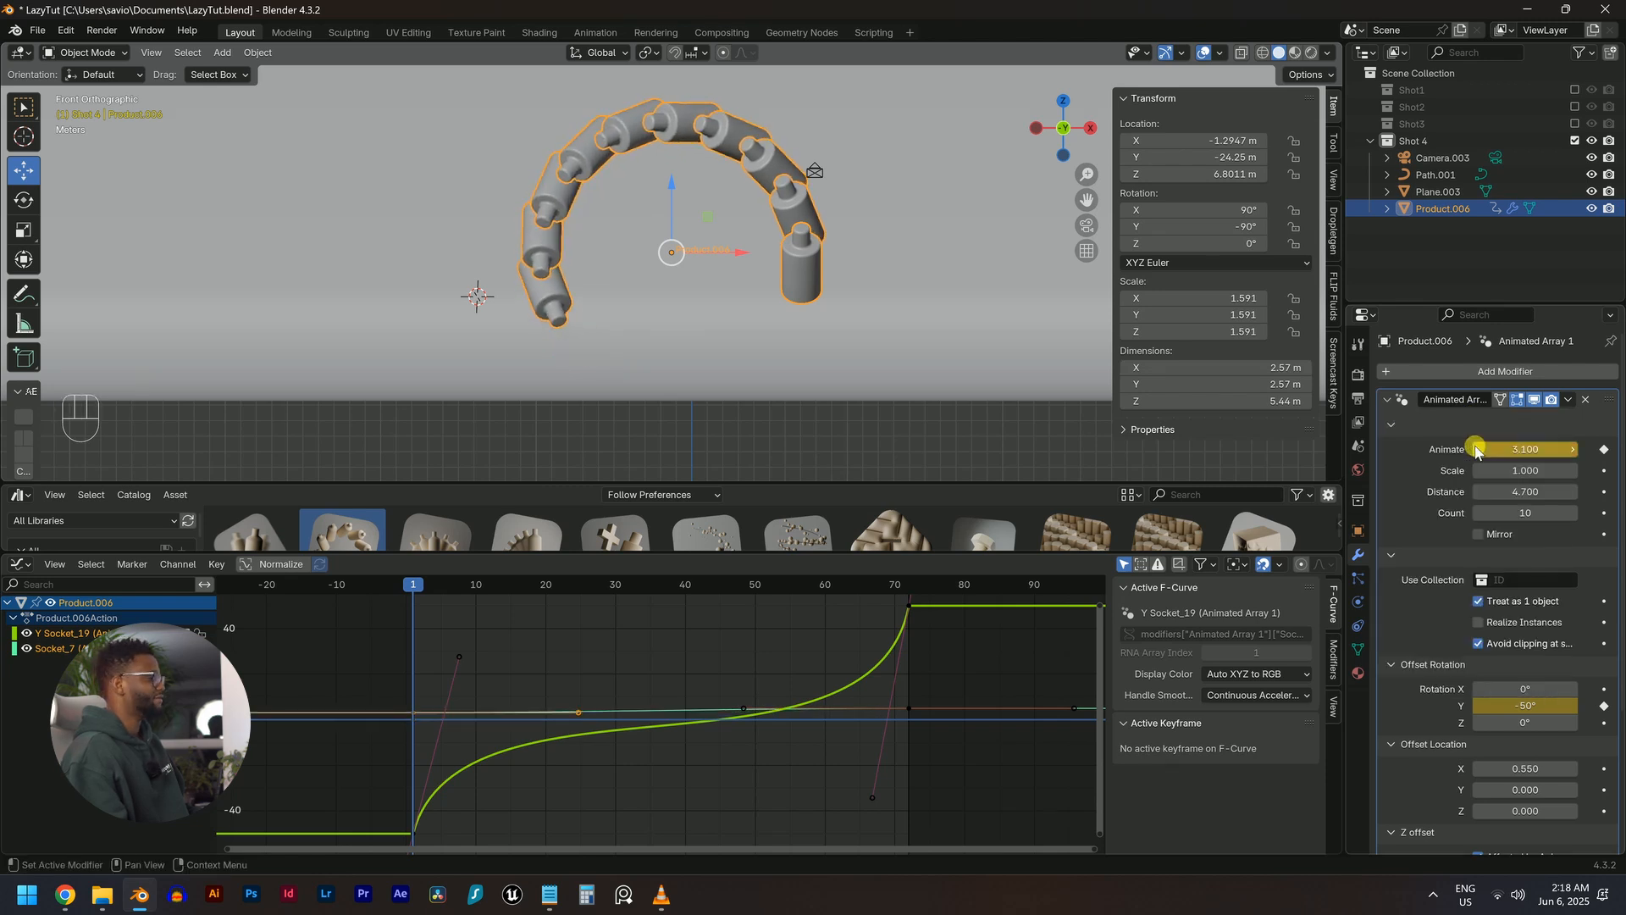
key(space)
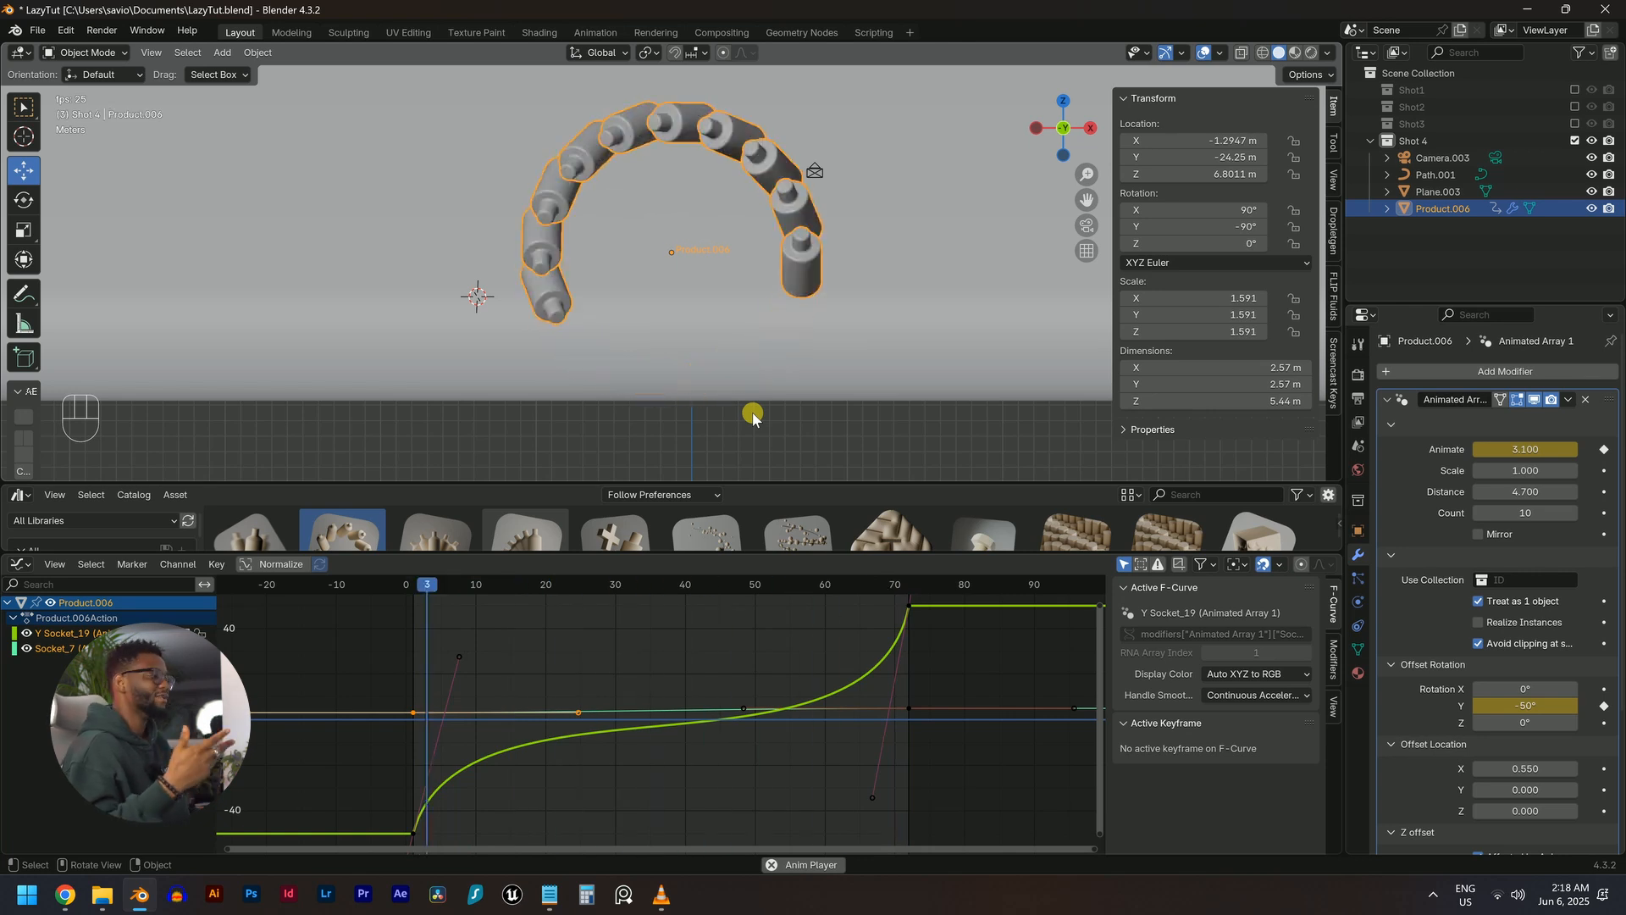
key(space)
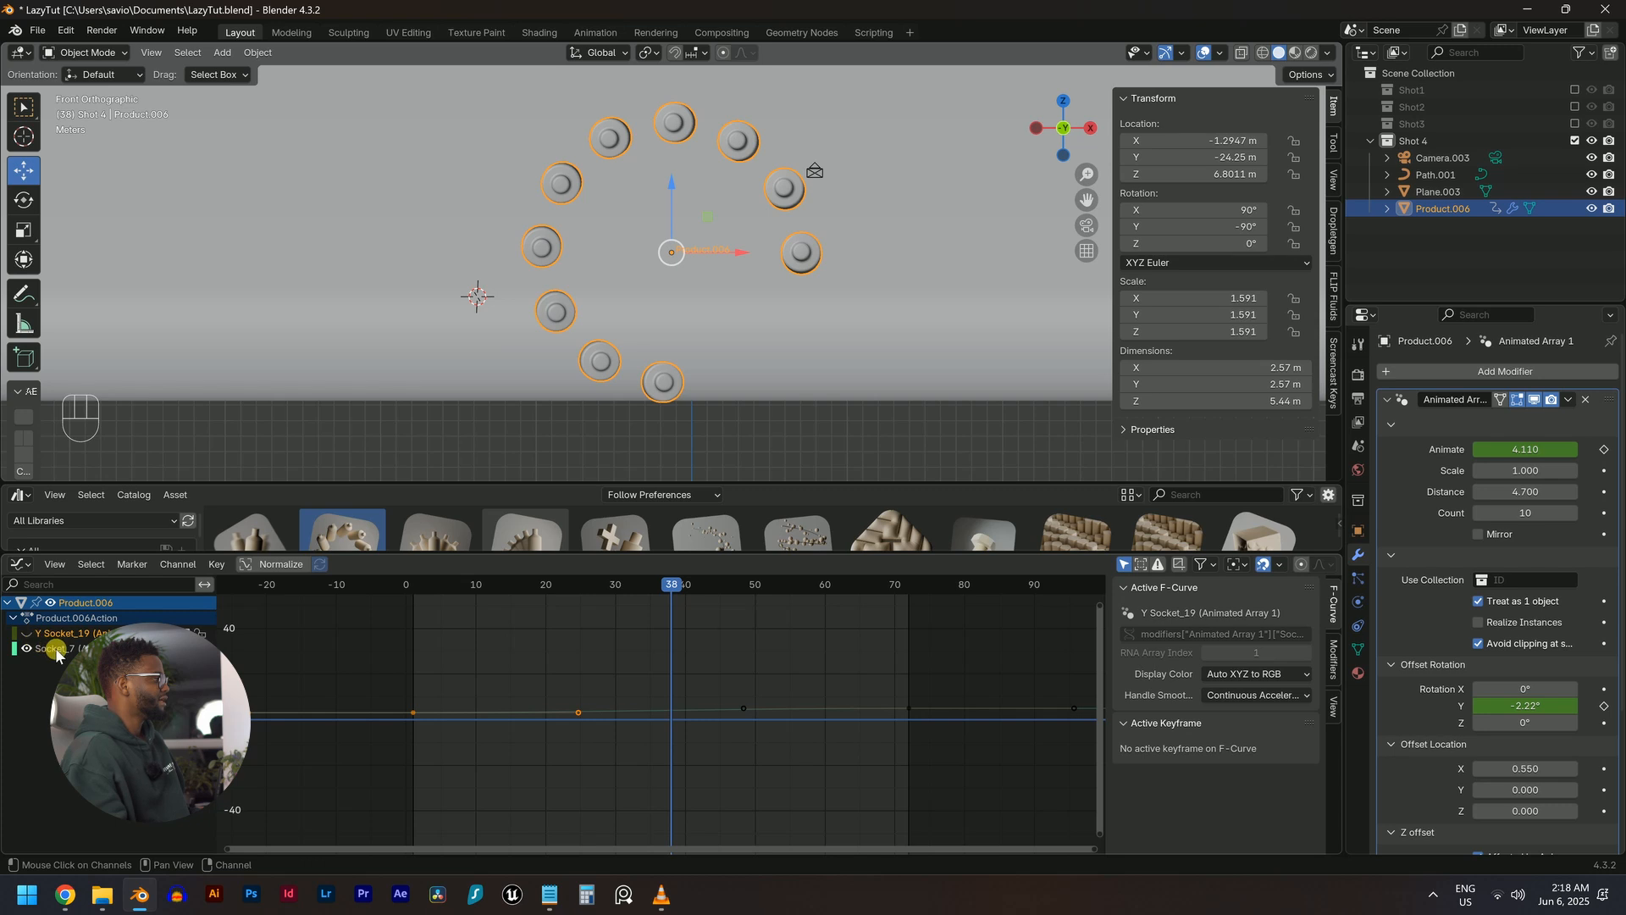
Frame only the Animate curve in the Graph Editor and pull the first keyframe's outgoing handle steeply upward for a fast start
click(733, 707)
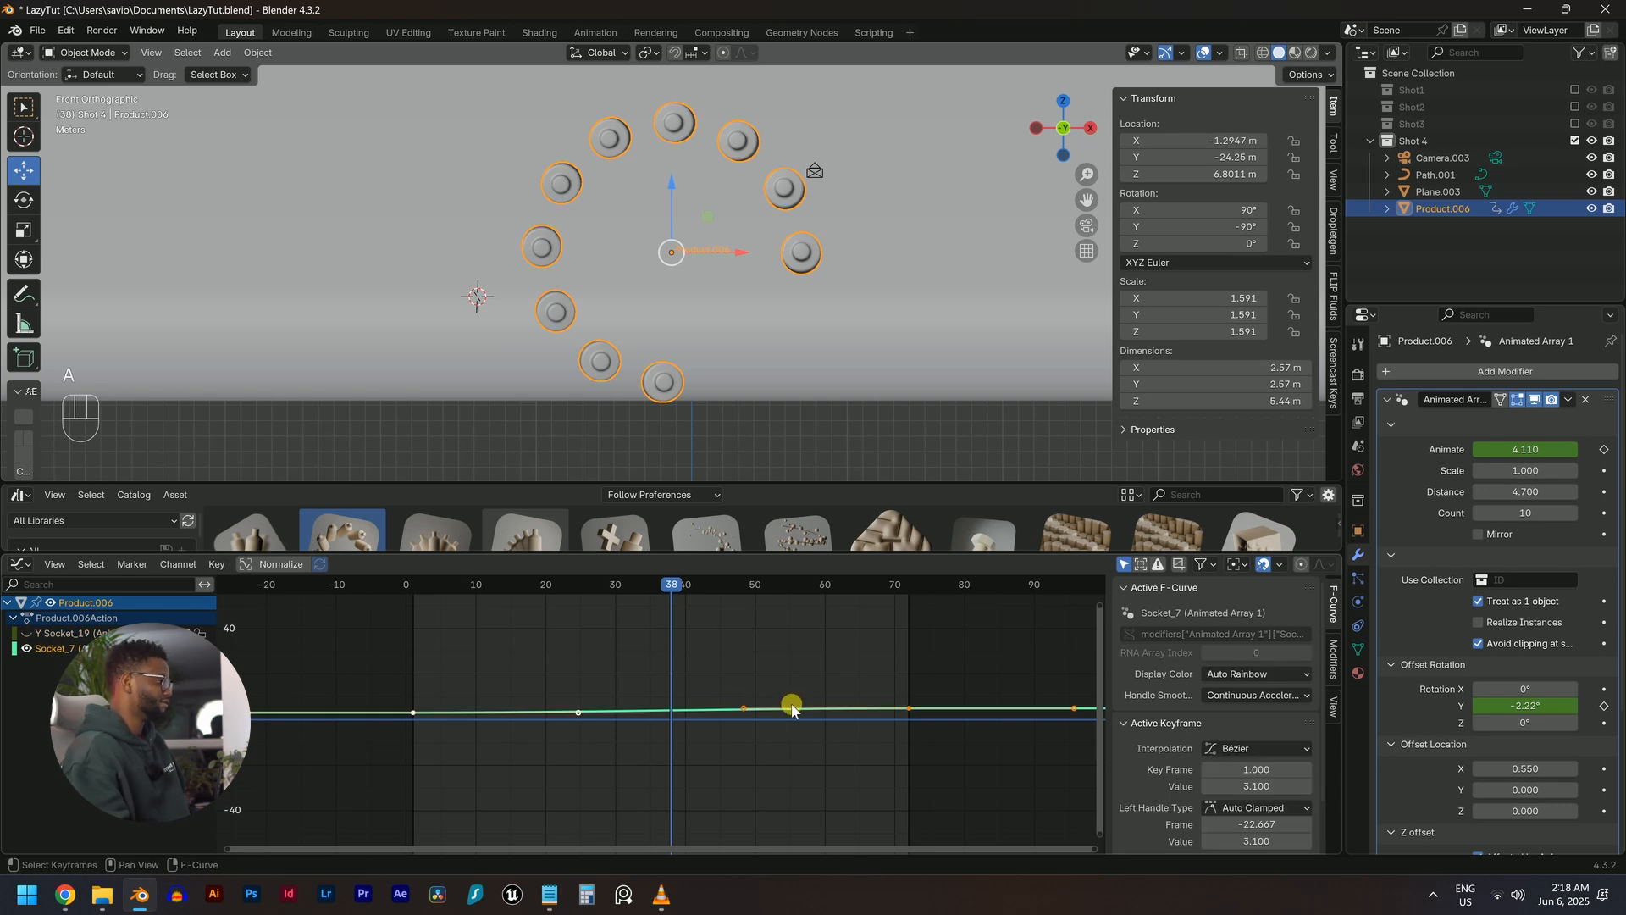
key(Home)
scroll(621, 718, down, 1)
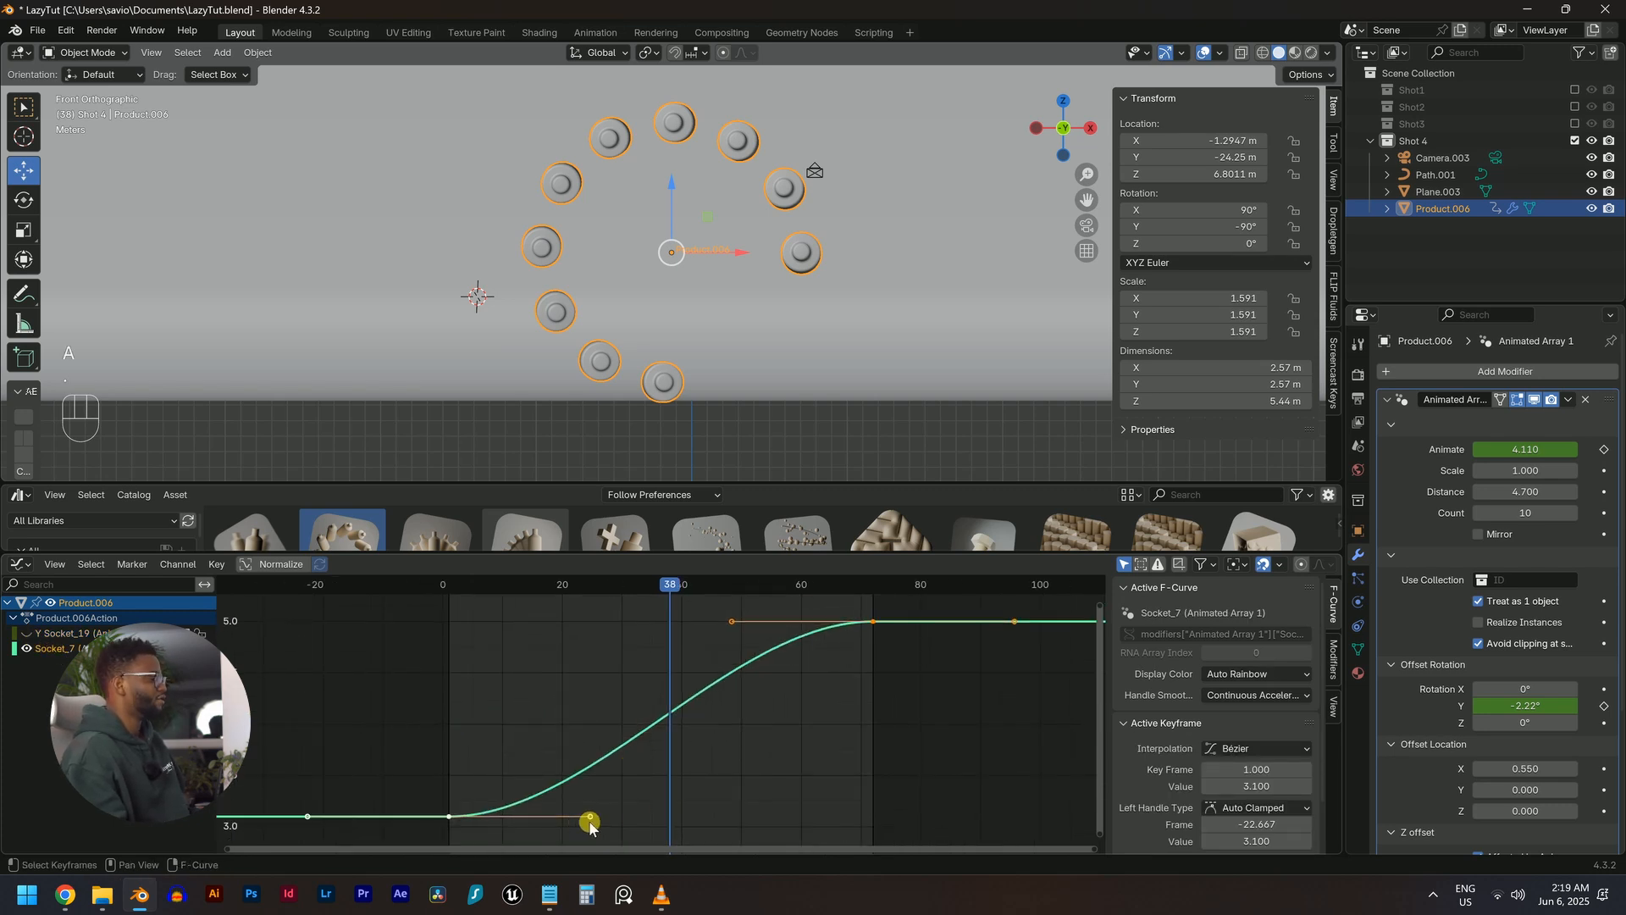
drag(590, 825, 479, 628)
key(space)
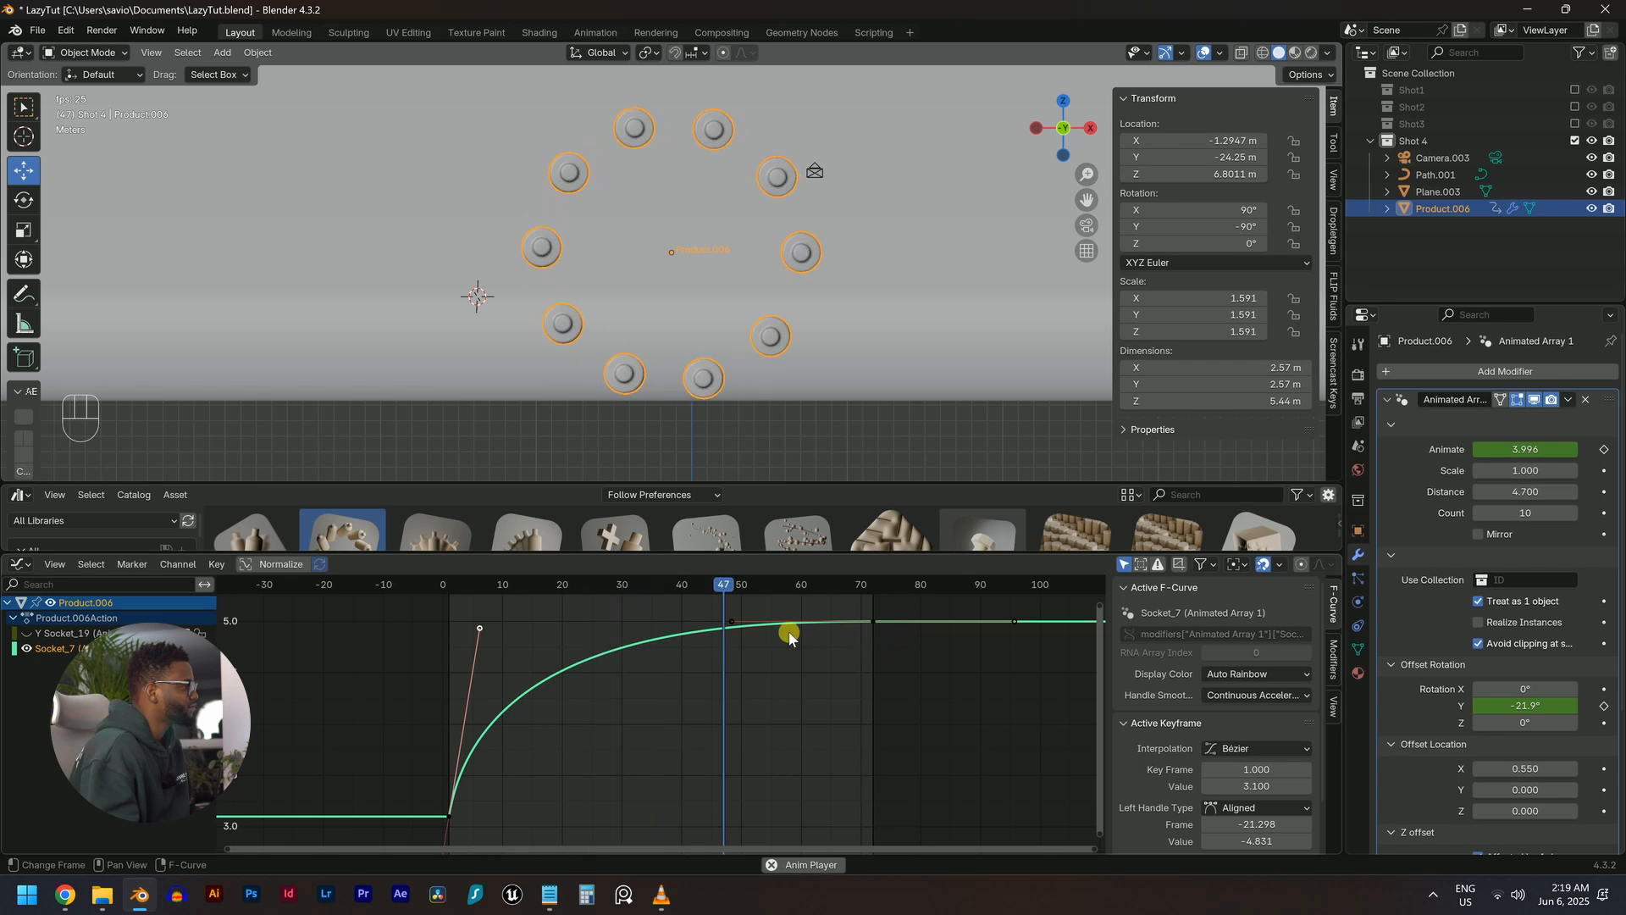
Reshape the Animate curve's end by turning the frame 72 keyframe's left handle downward to a value of about 4.2
drag(731, 623, 839, 801)
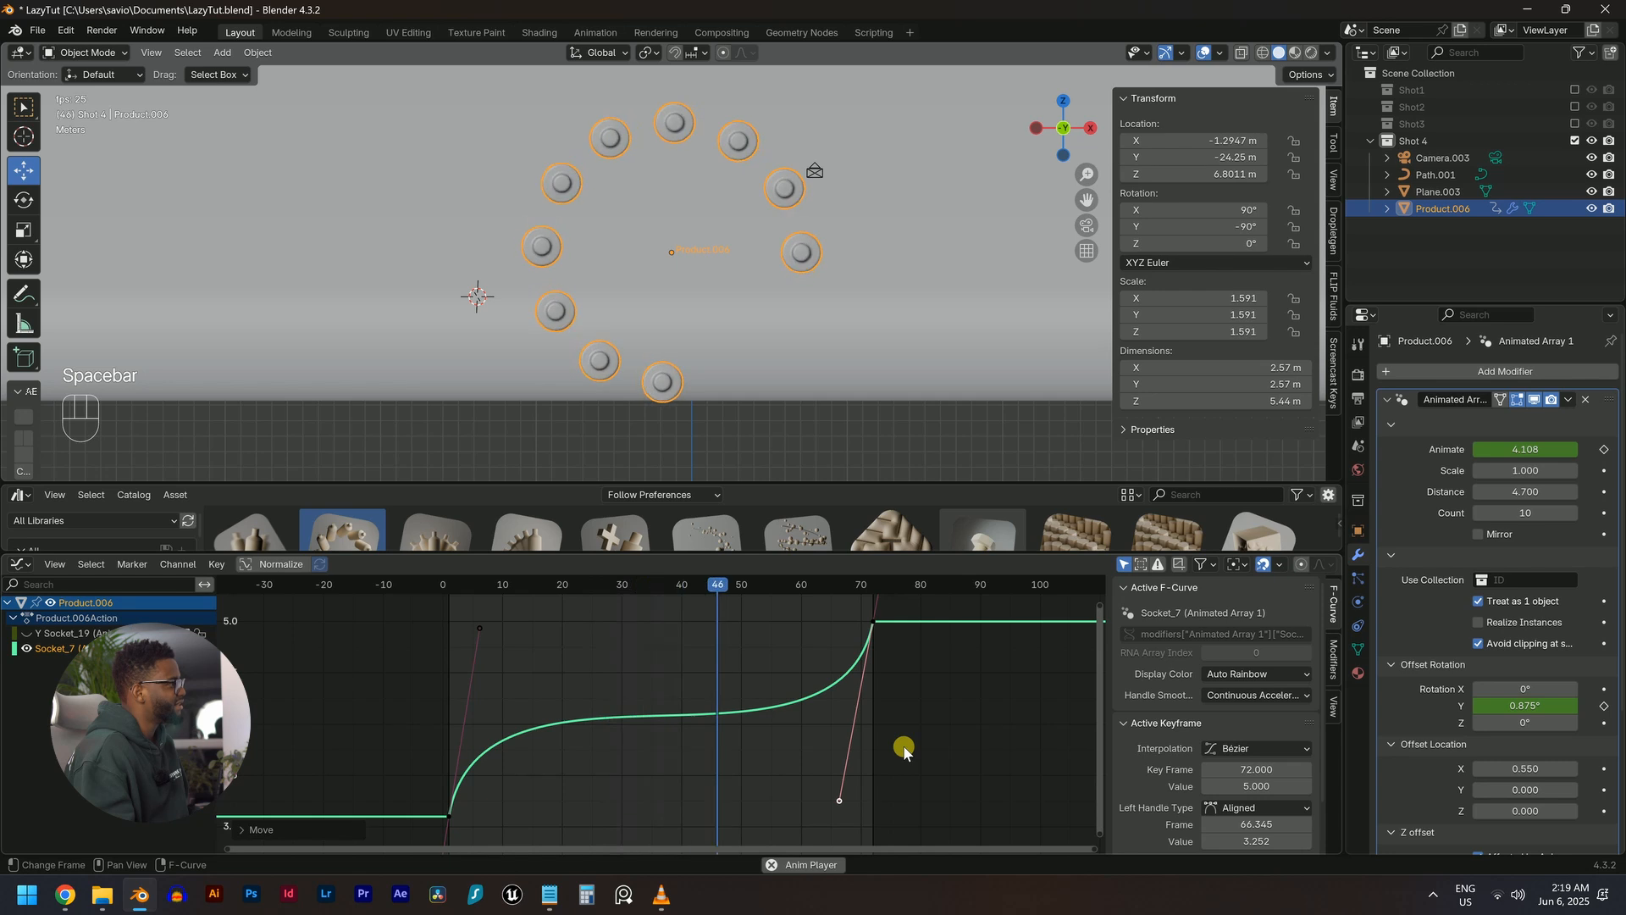
key(space)
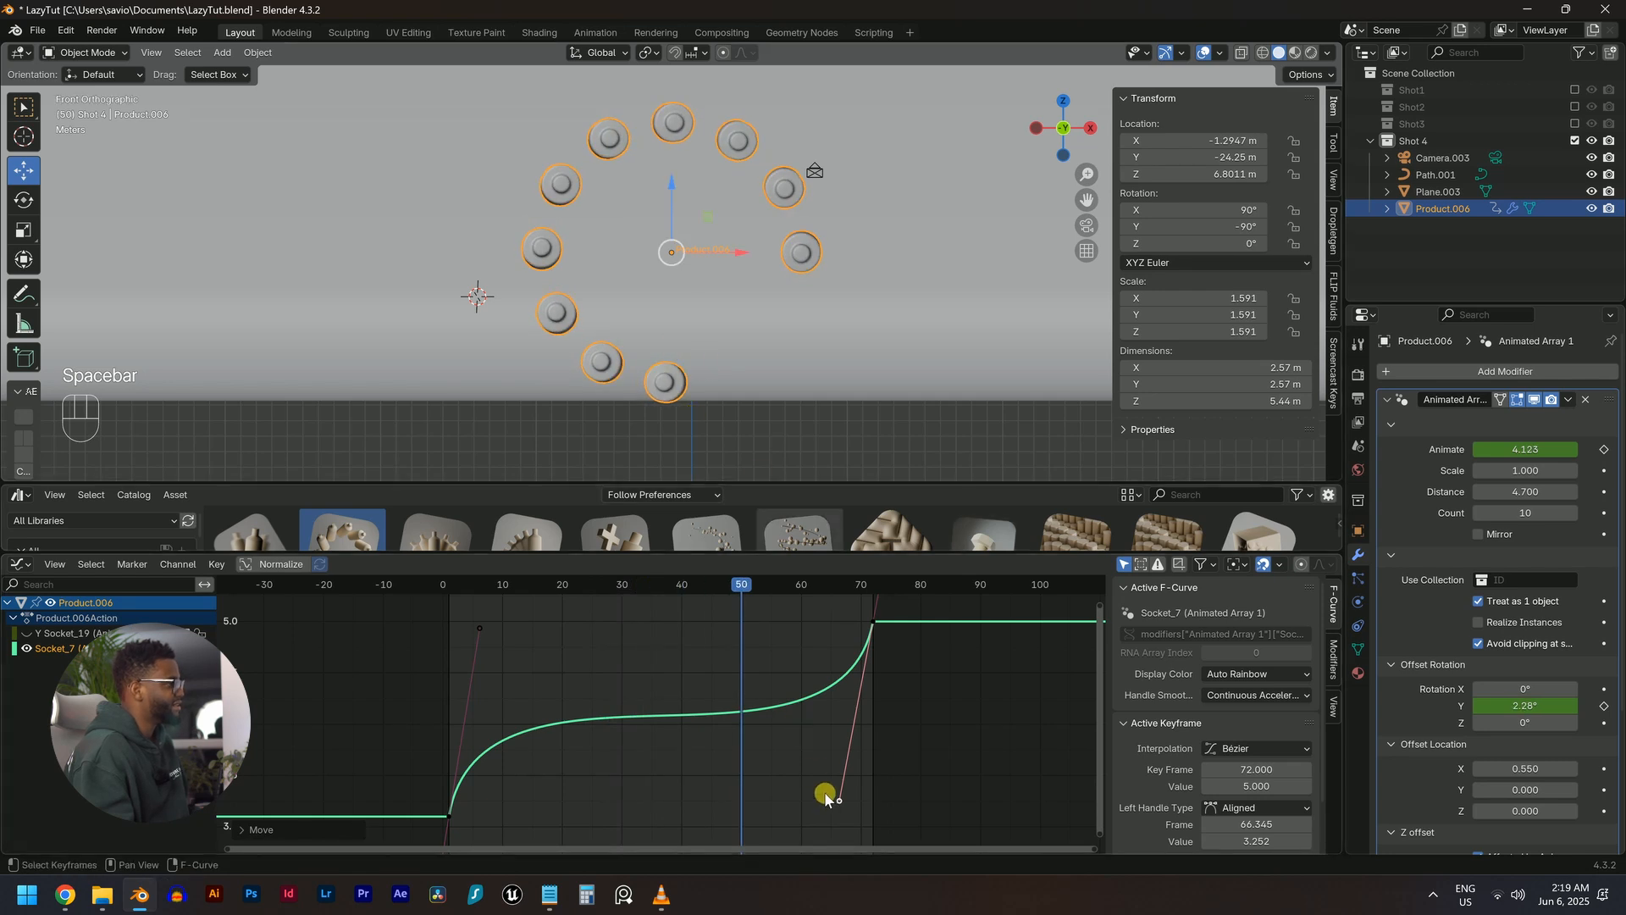
drag(842, 805, 883, 705)
key(space)
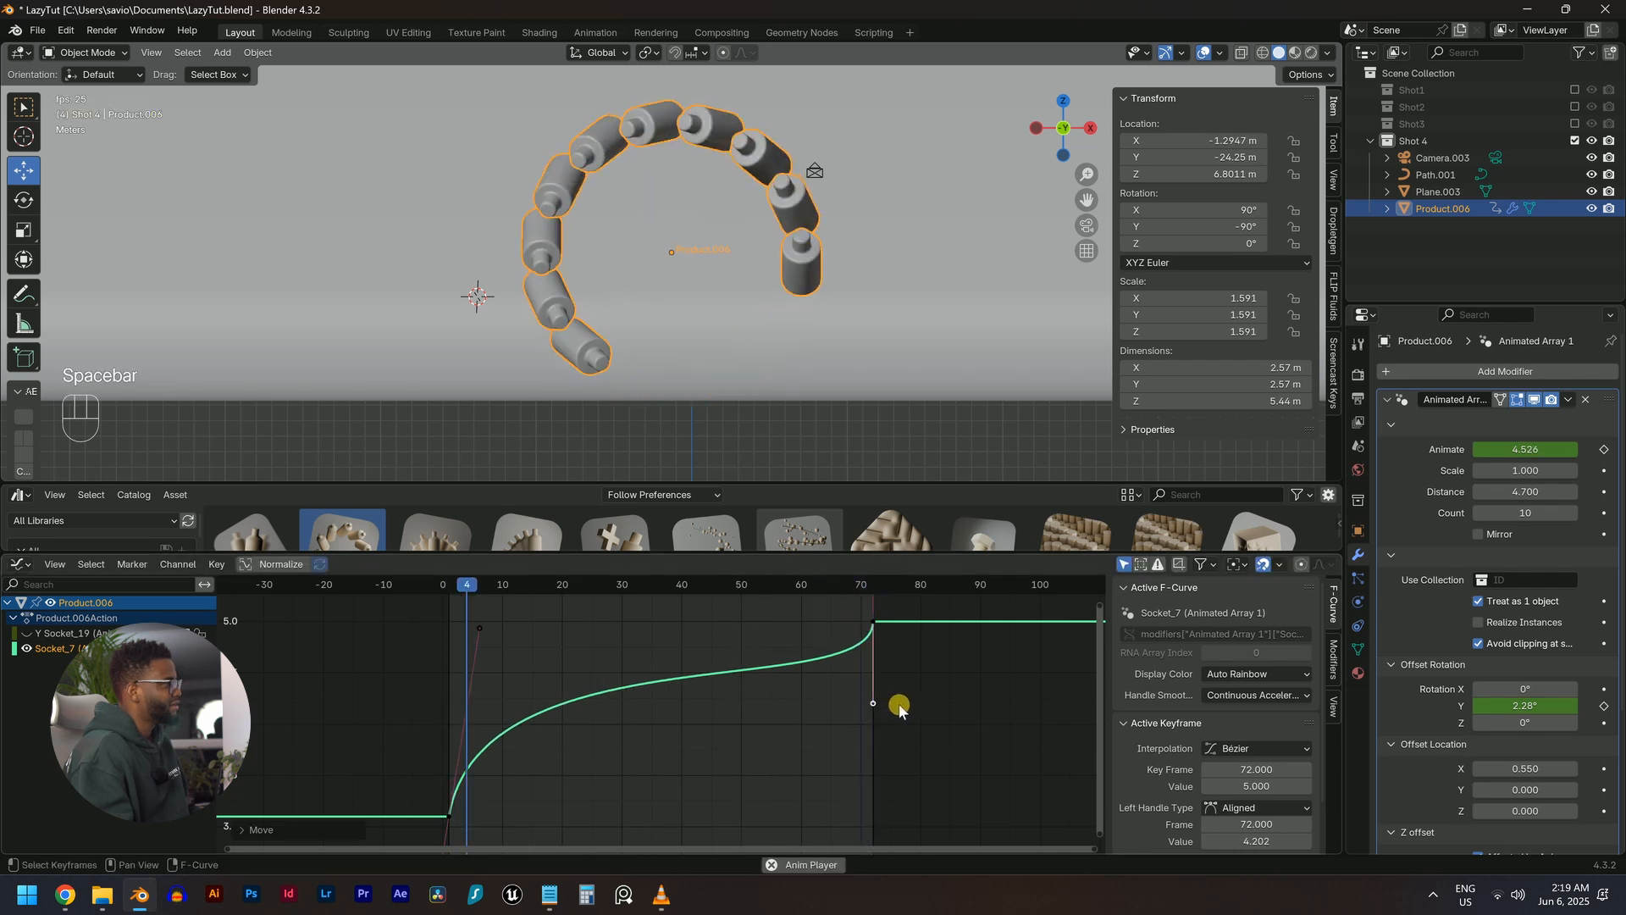
Review the playback with nothing selected, and reduce the bottle array's Distance to 3.570
key(alt+a)
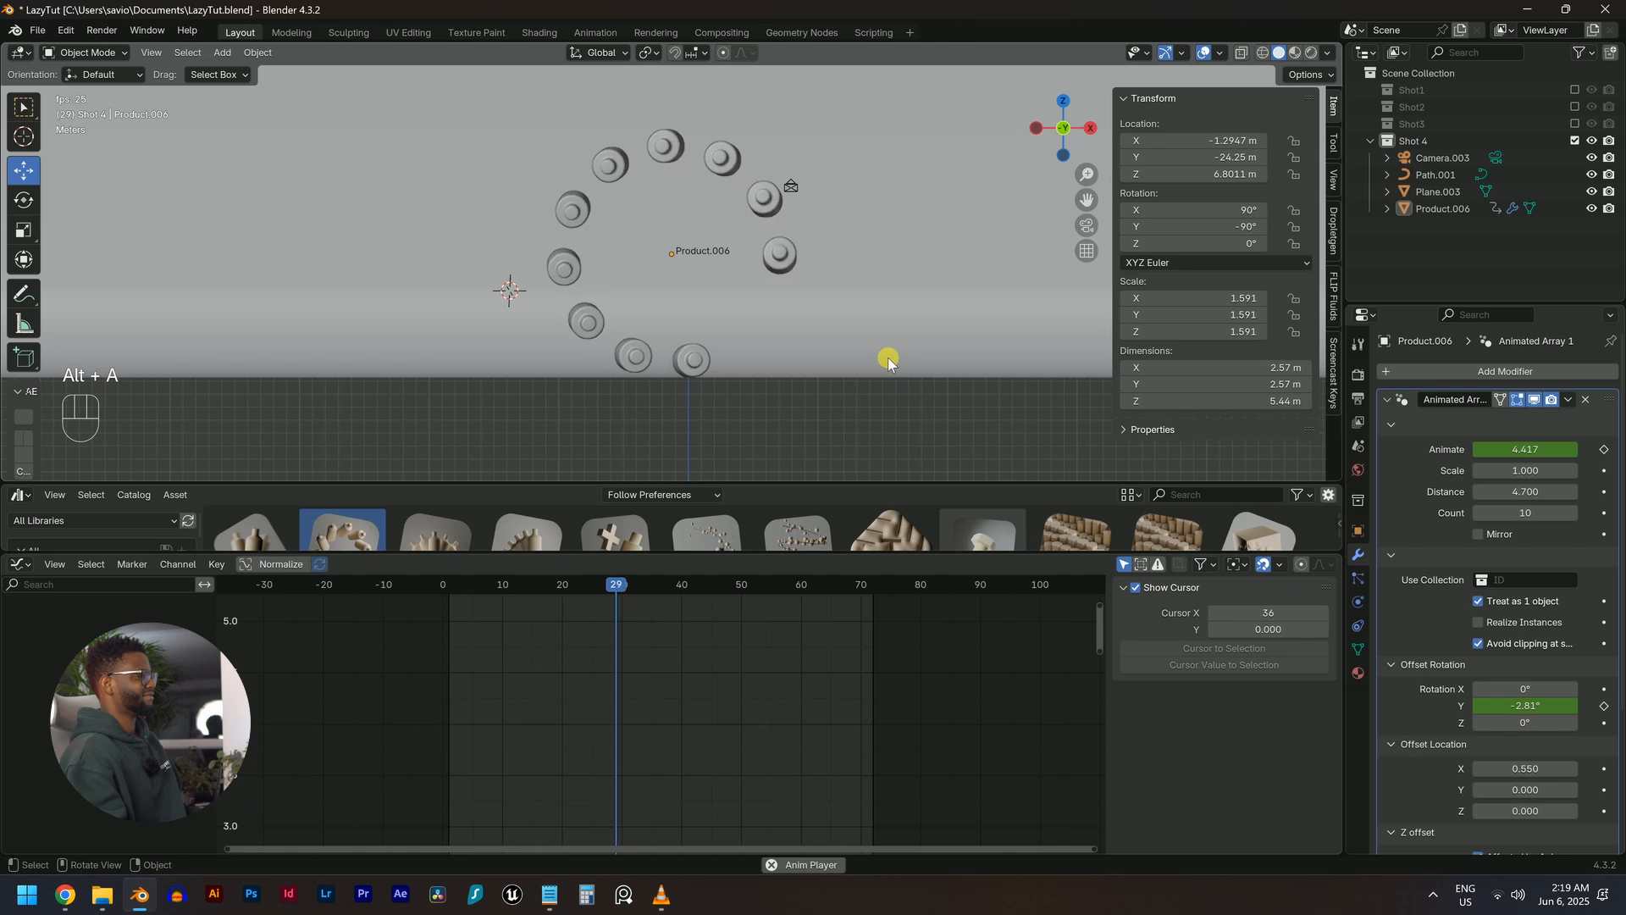
key(space)
click(809, 272)
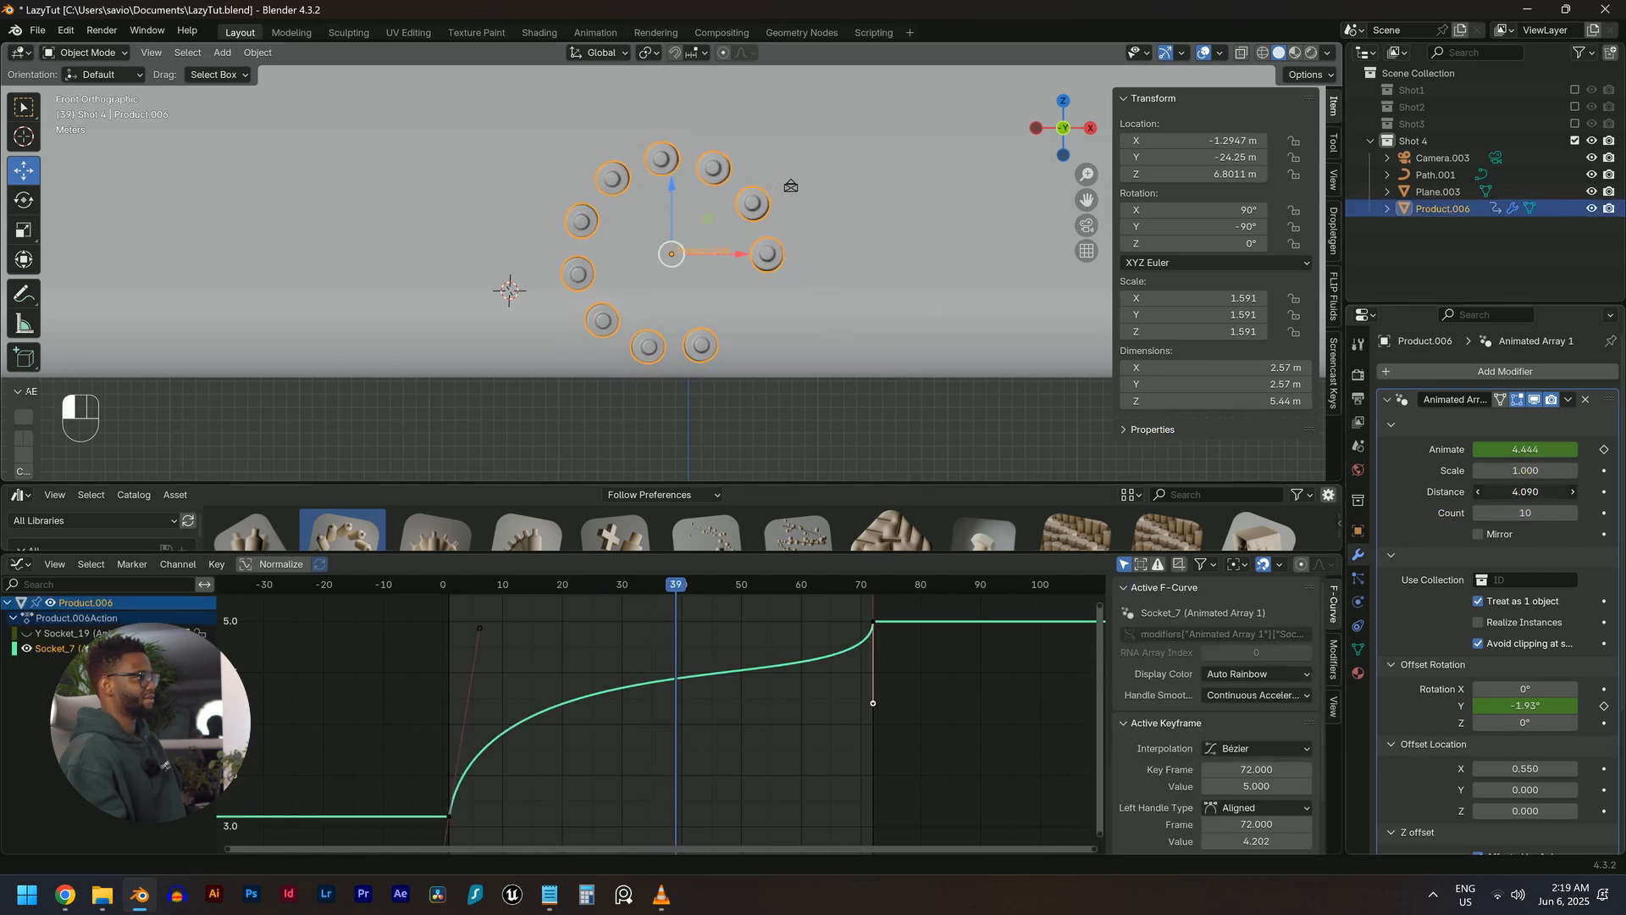
key(space)
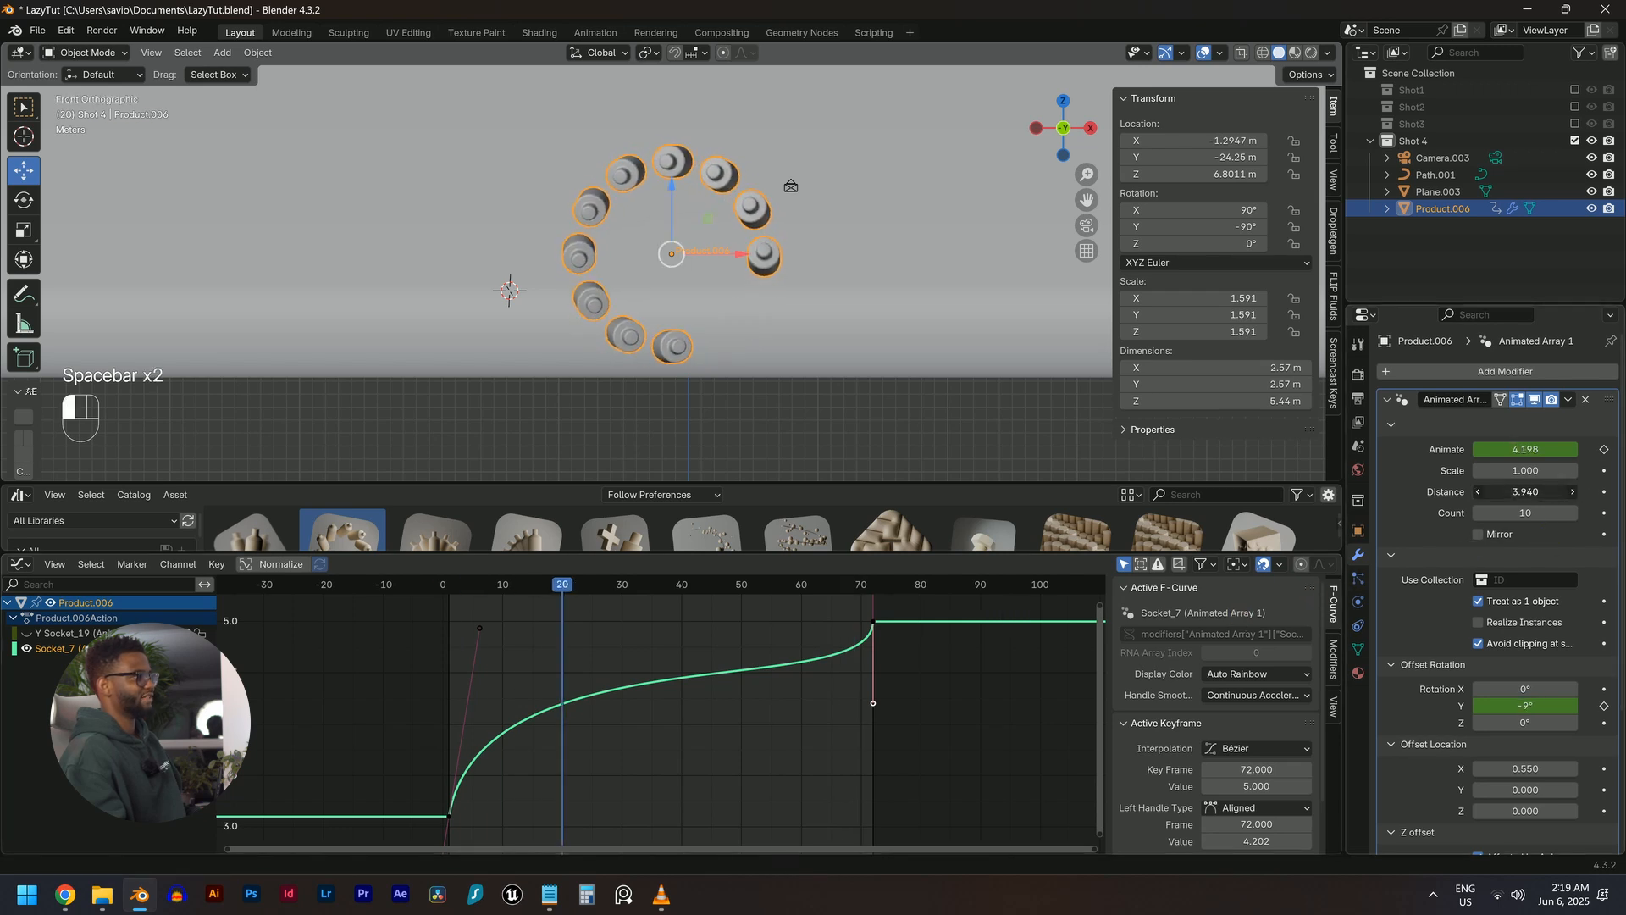
key(space)
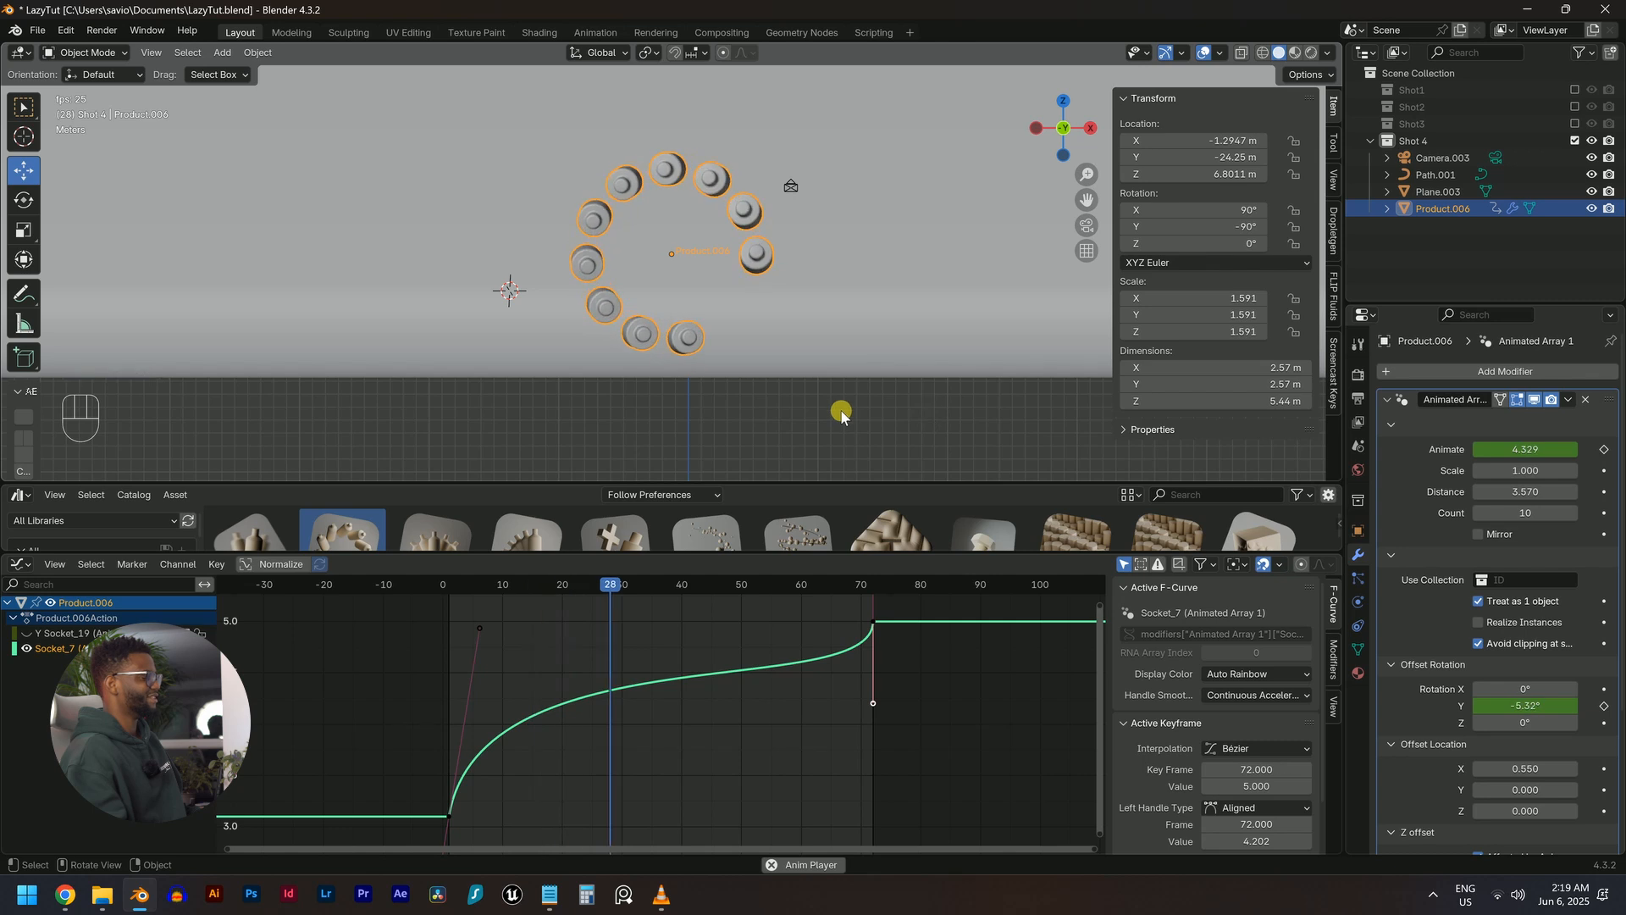
key(space)
Soften the start of the Animate curve with the first keyframe's handle, and check the playback from angled views
drag(479, 628, 505, 657)
key(space)
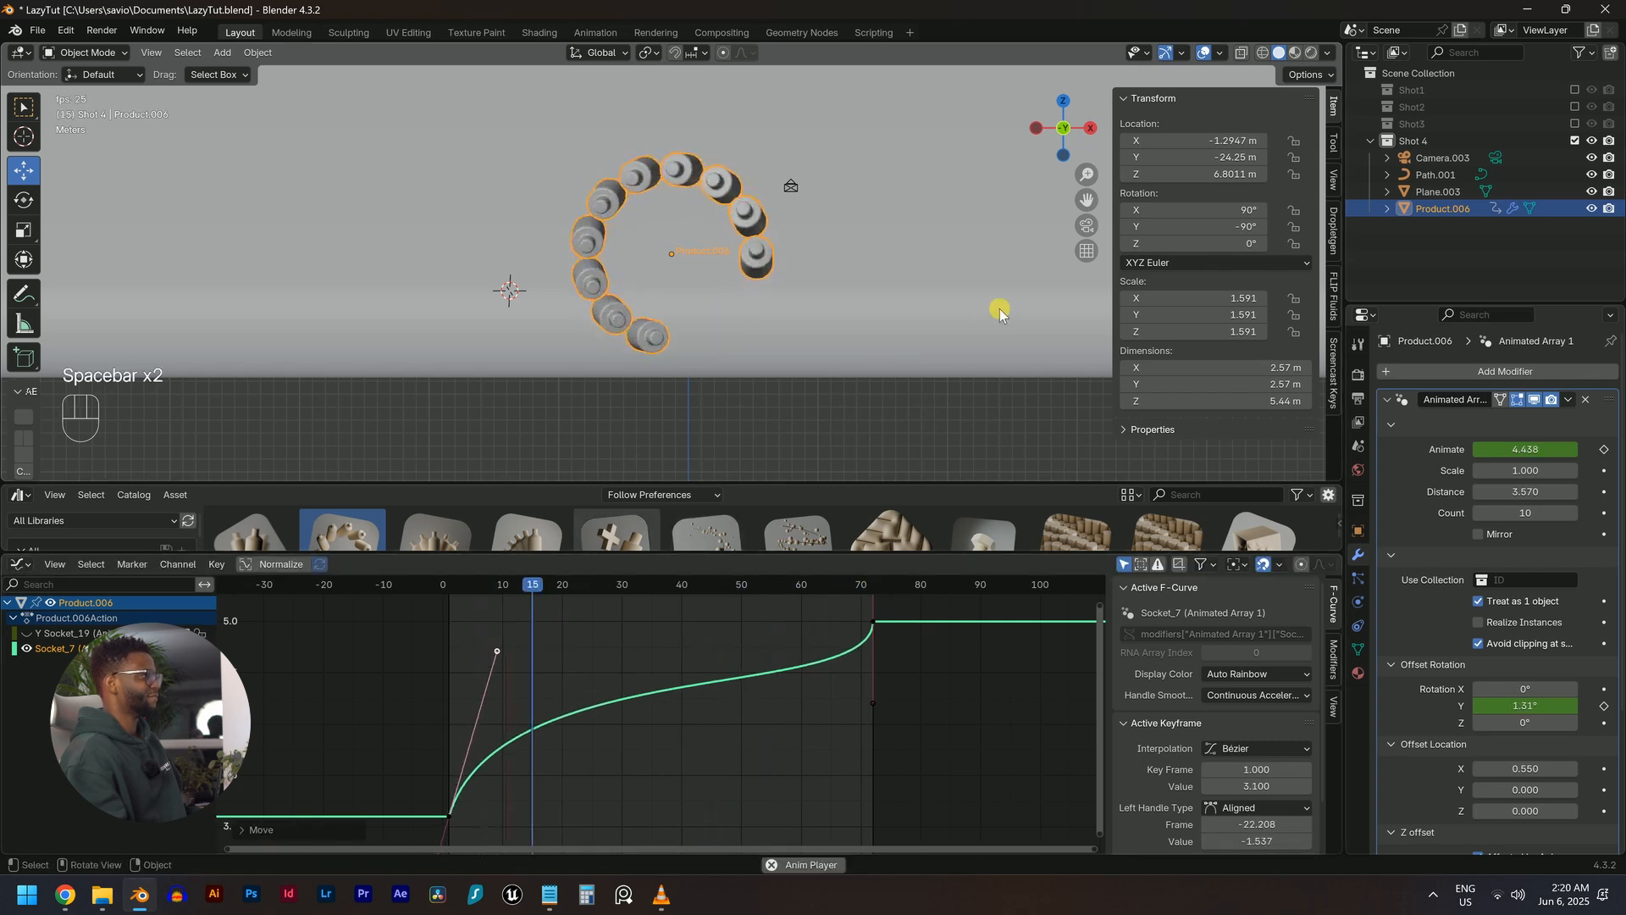
middle_drag(806, 364, 840, 368)
key(space)
click(471, 590)
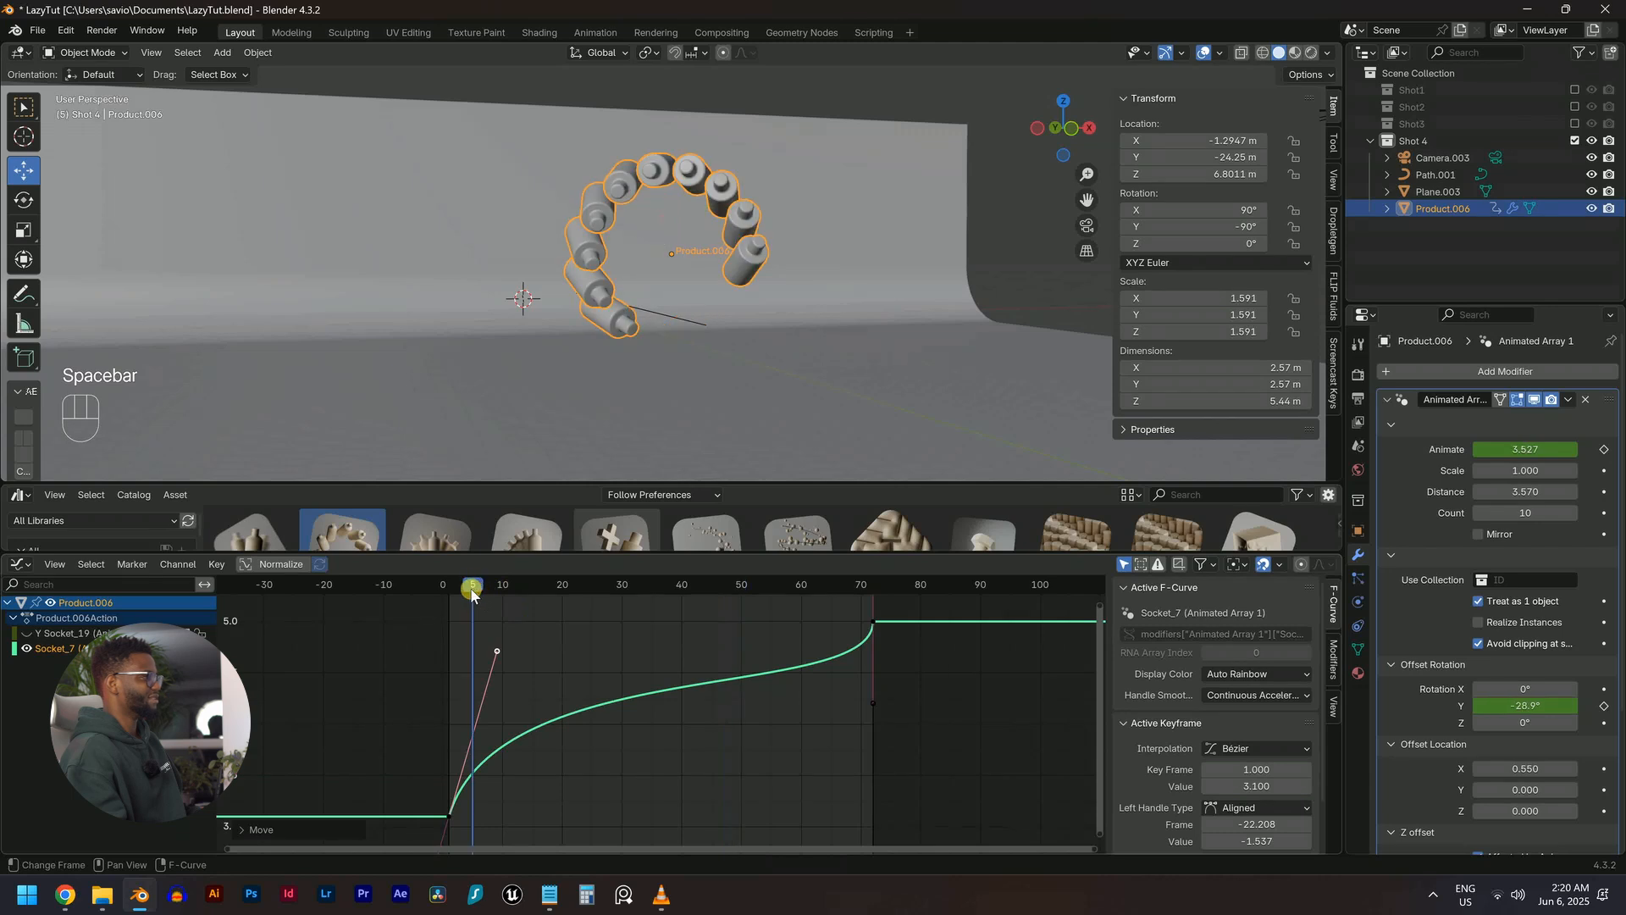
middle_drag(678, 349, 725, 333)
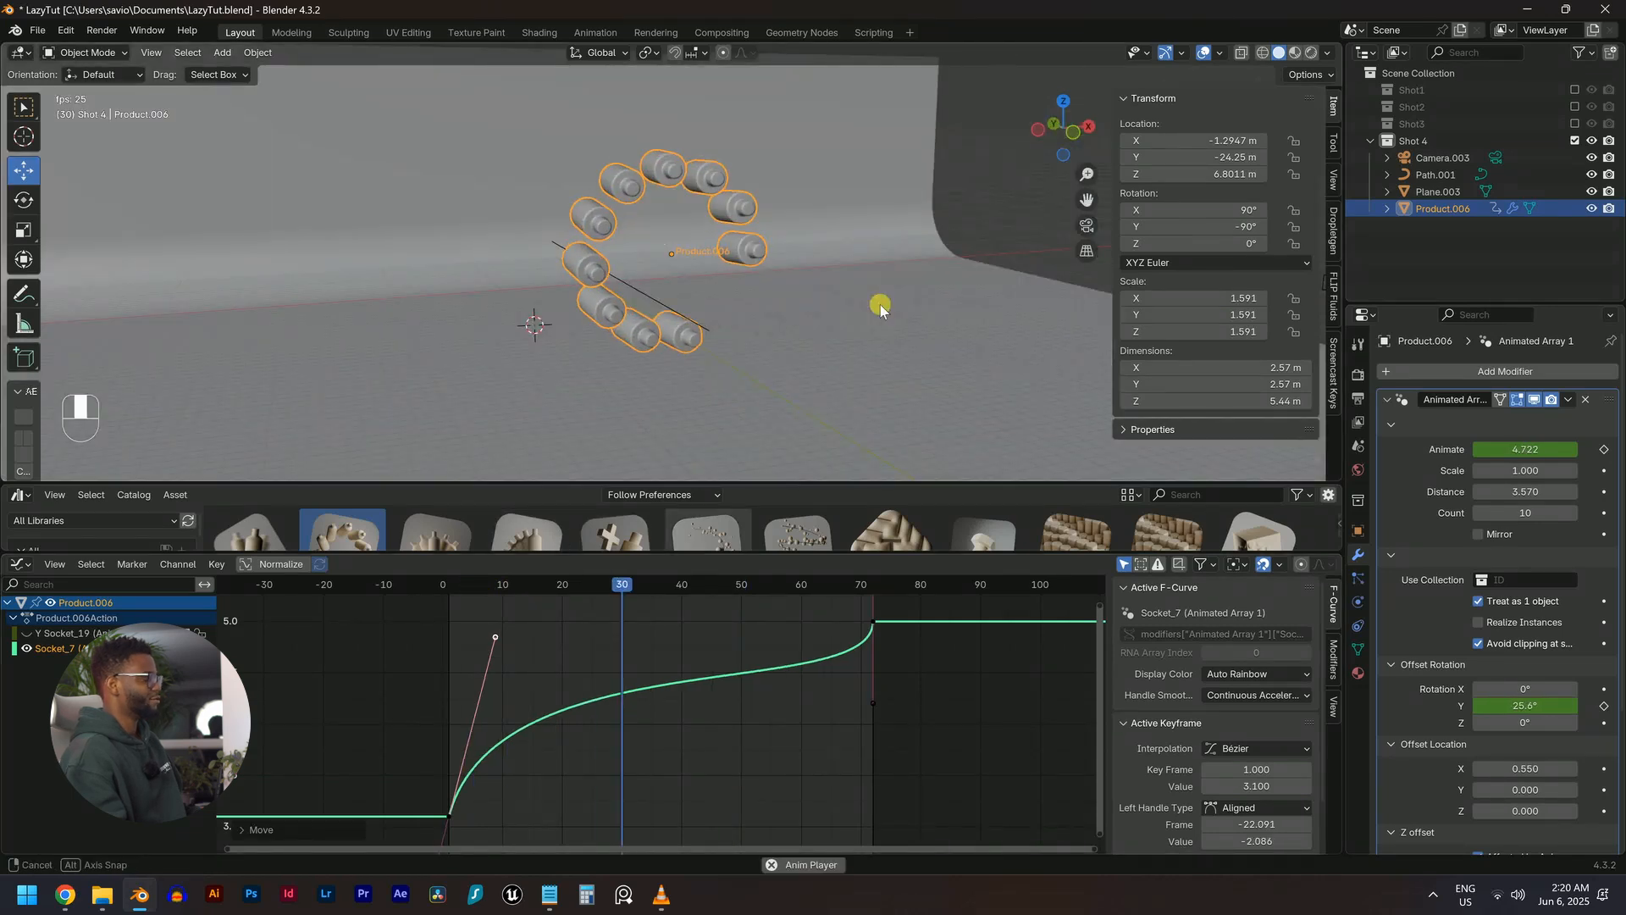
middle_drag(880, 304, 786, 331)
key(space)
scroll(786, 330, down, 4)
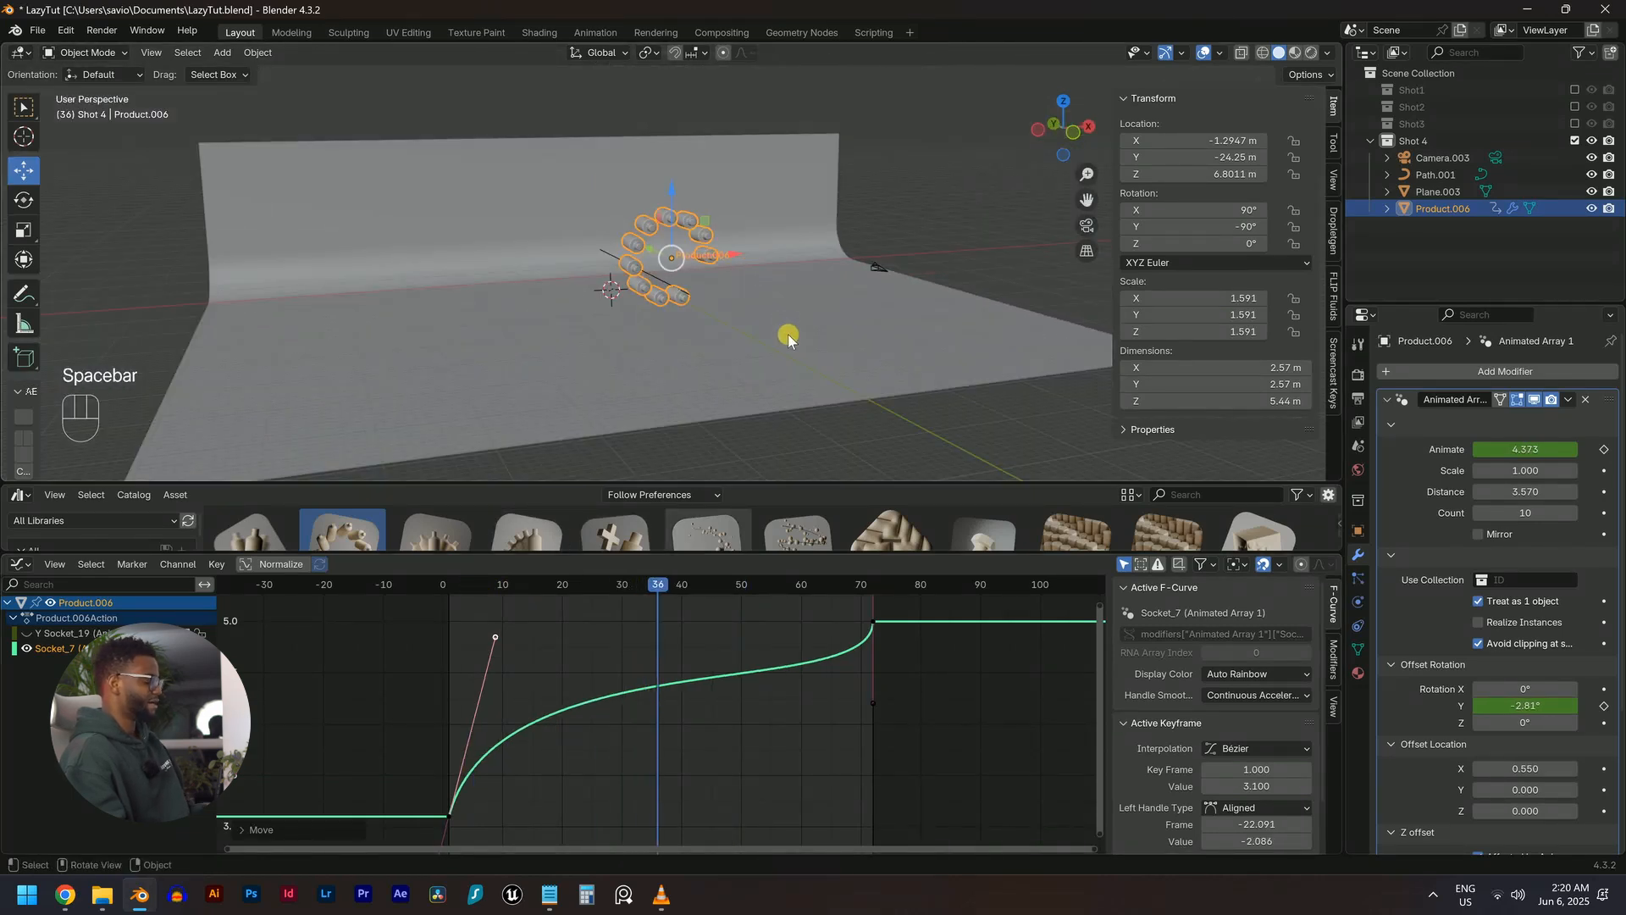
Align Camera.003 to the front view and move it back along Y to about -149.5 m
click(1494, 158)
key(KP_1)
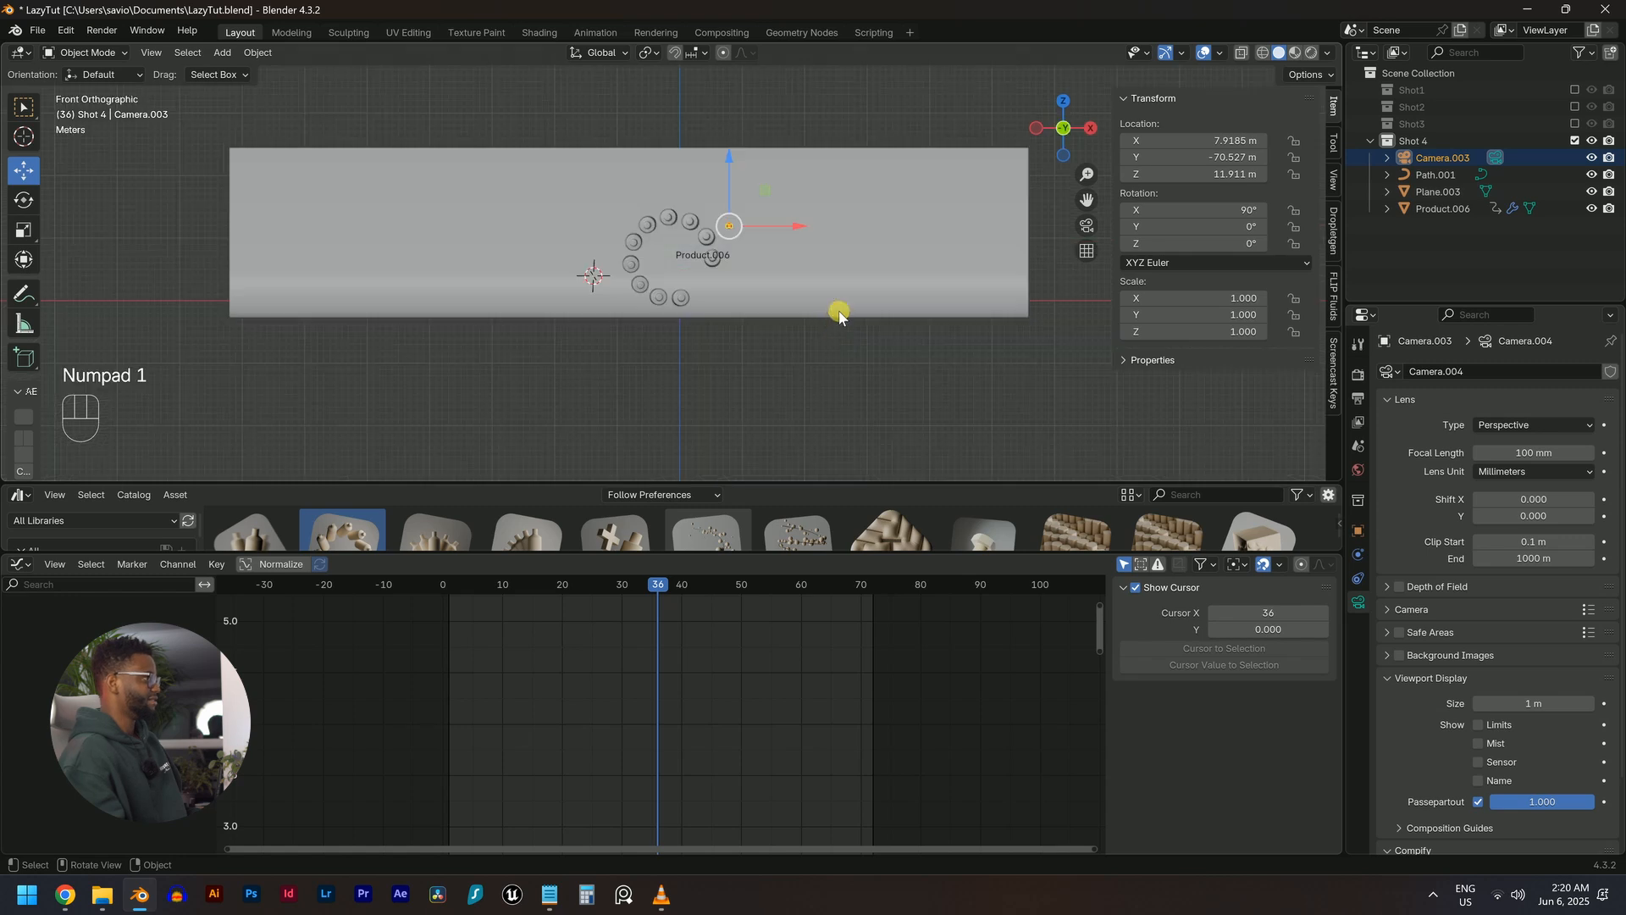
ctrl+middle_drag(740, 374, 739, 388)
key(ctrl+alt+KP_0)
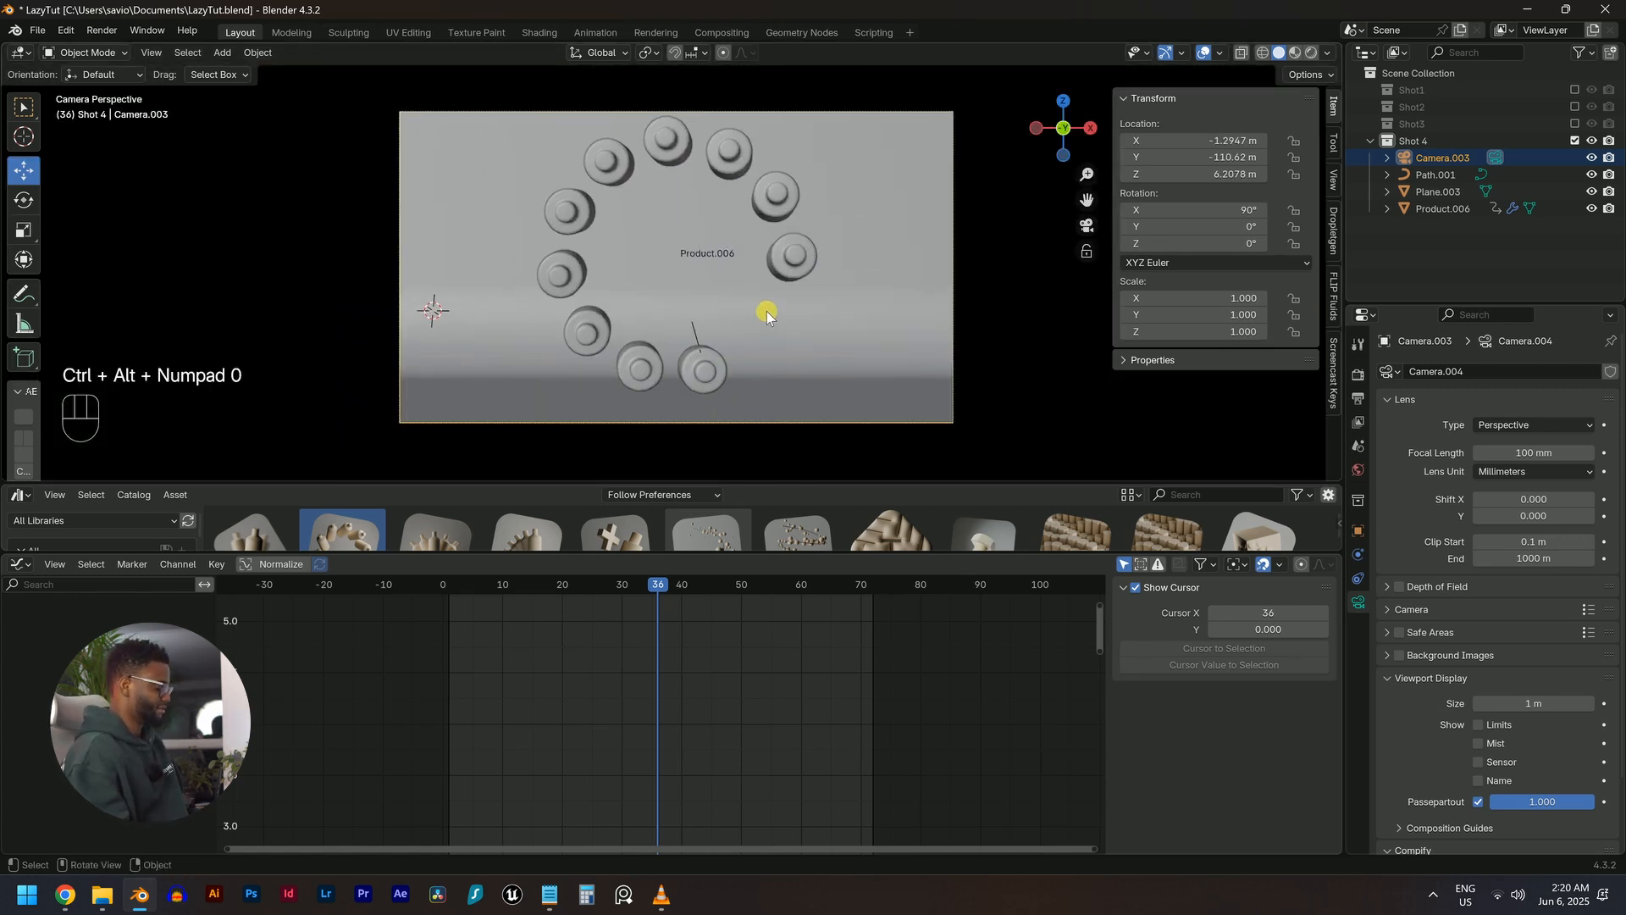
key(g)
key(y)
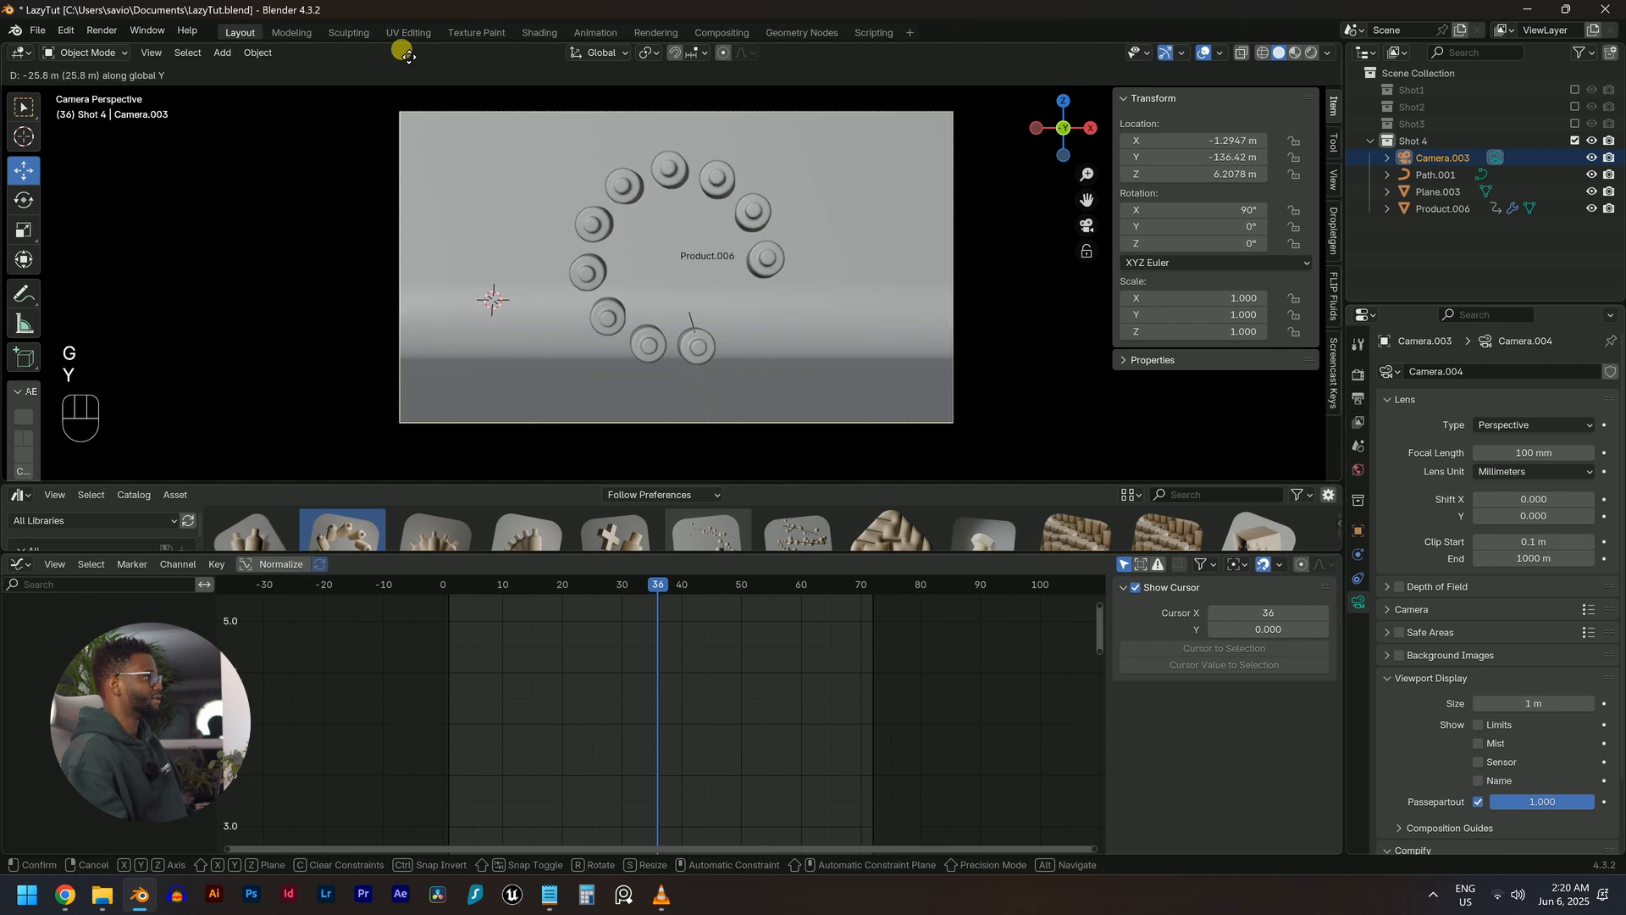
click(668, 80)
Lower the backdrop Plane.003 along Z to about -18.8 m, checking it through the camera
middle_drag(669, 93, 847, 271)
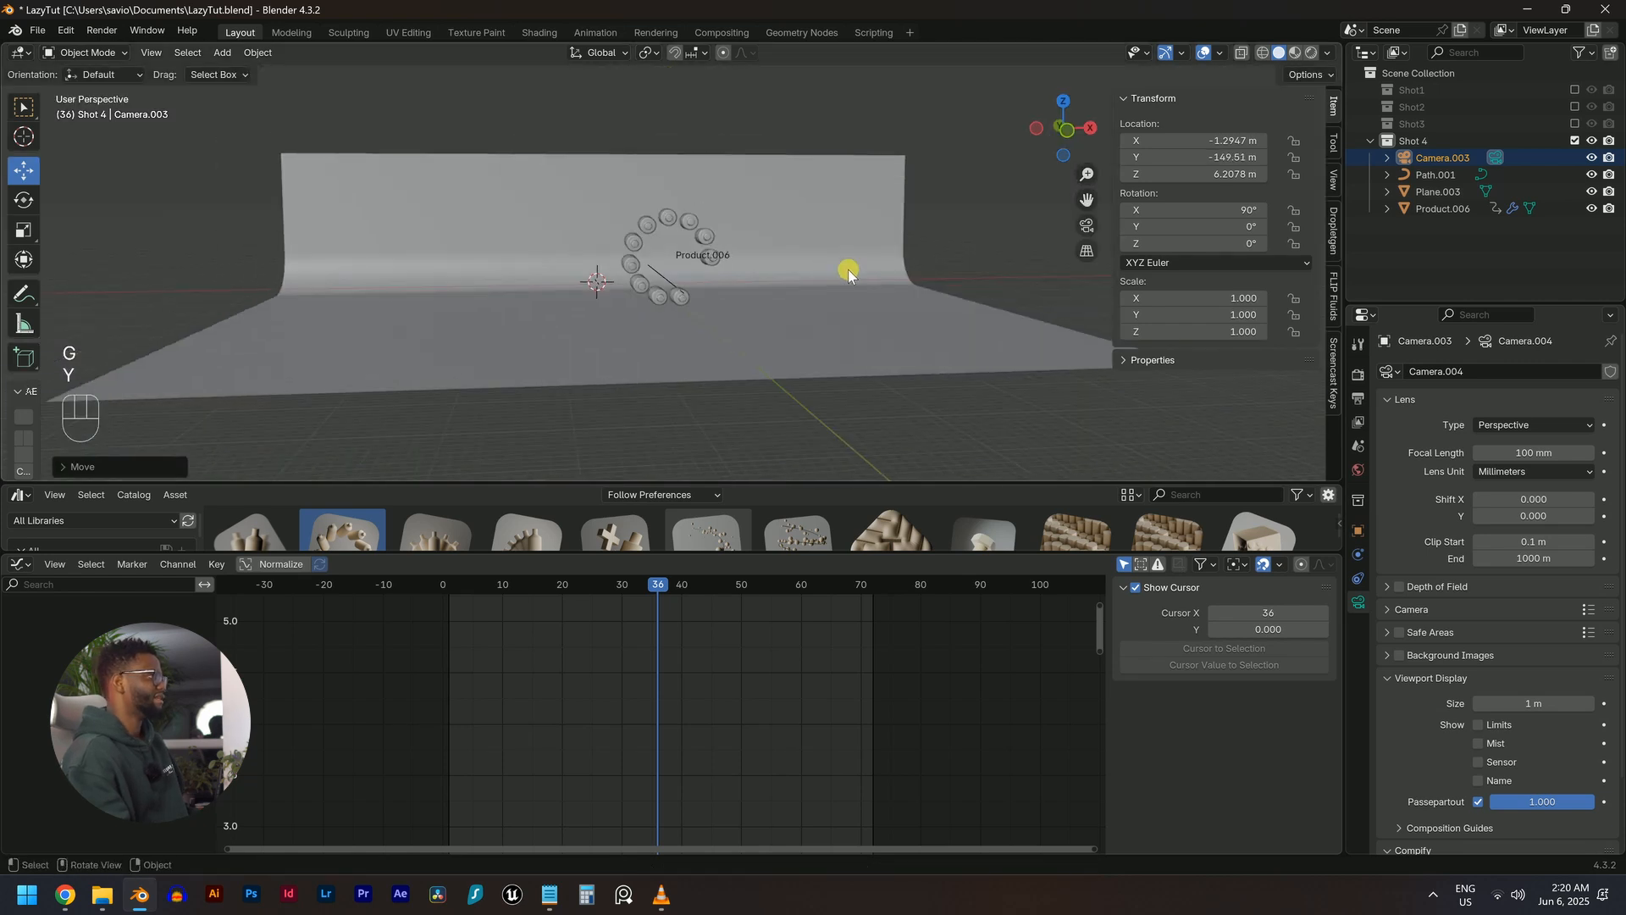
scroll(656, 280, down, 3)
middle_drag(599, 301, 649, 334)
click(758, 248)
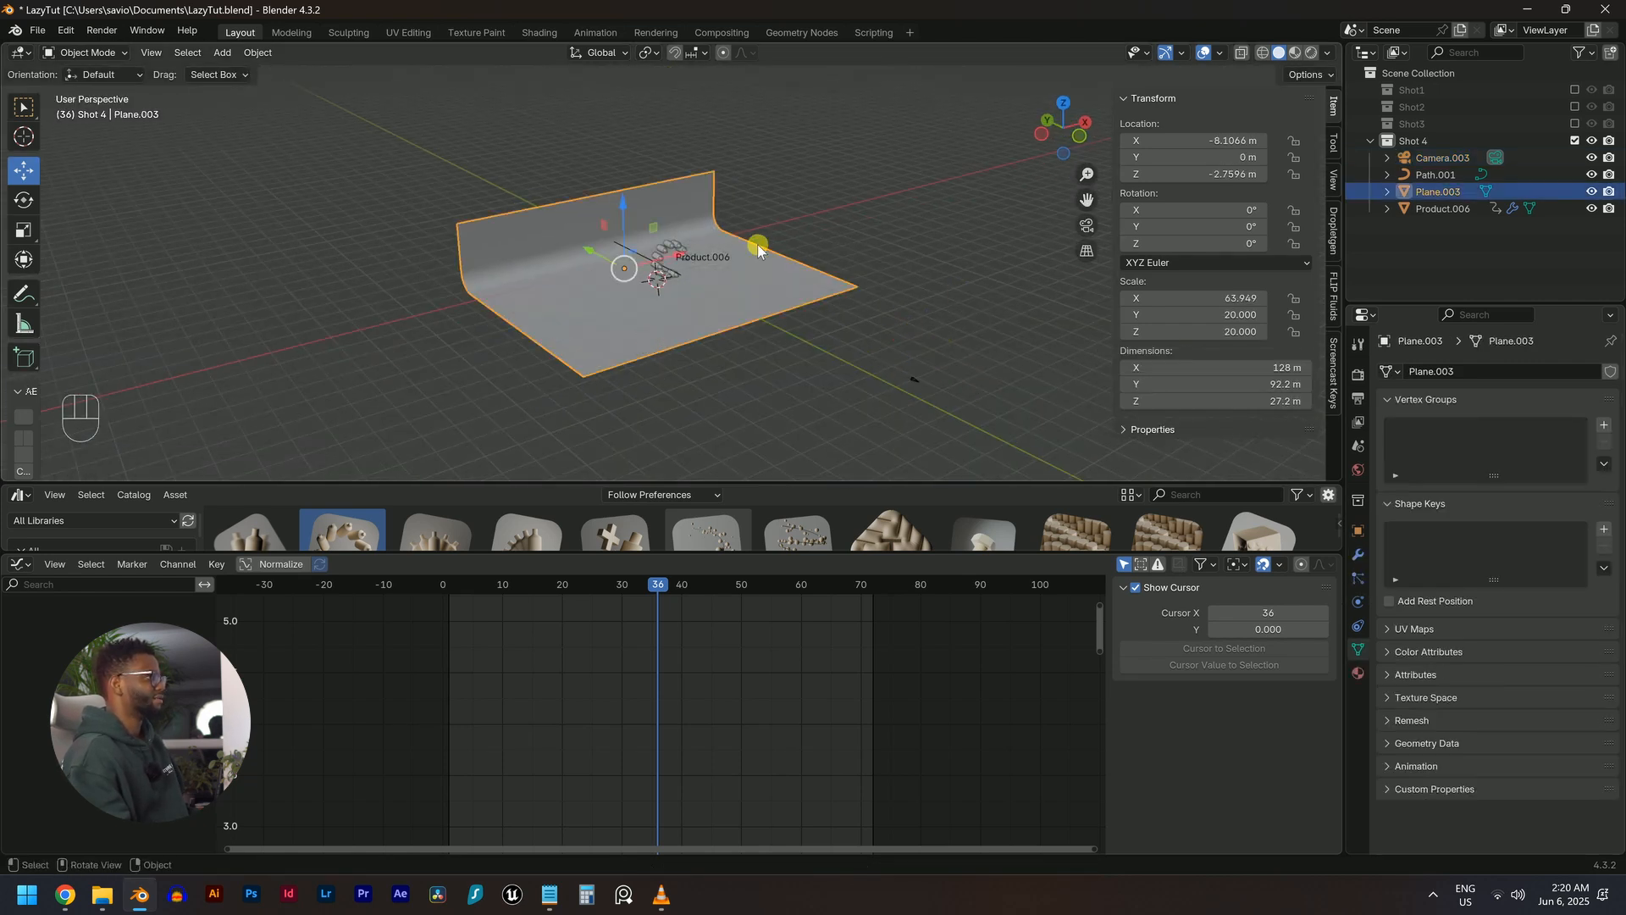
drag(608, 211, 615, 227)
key(KP_0)
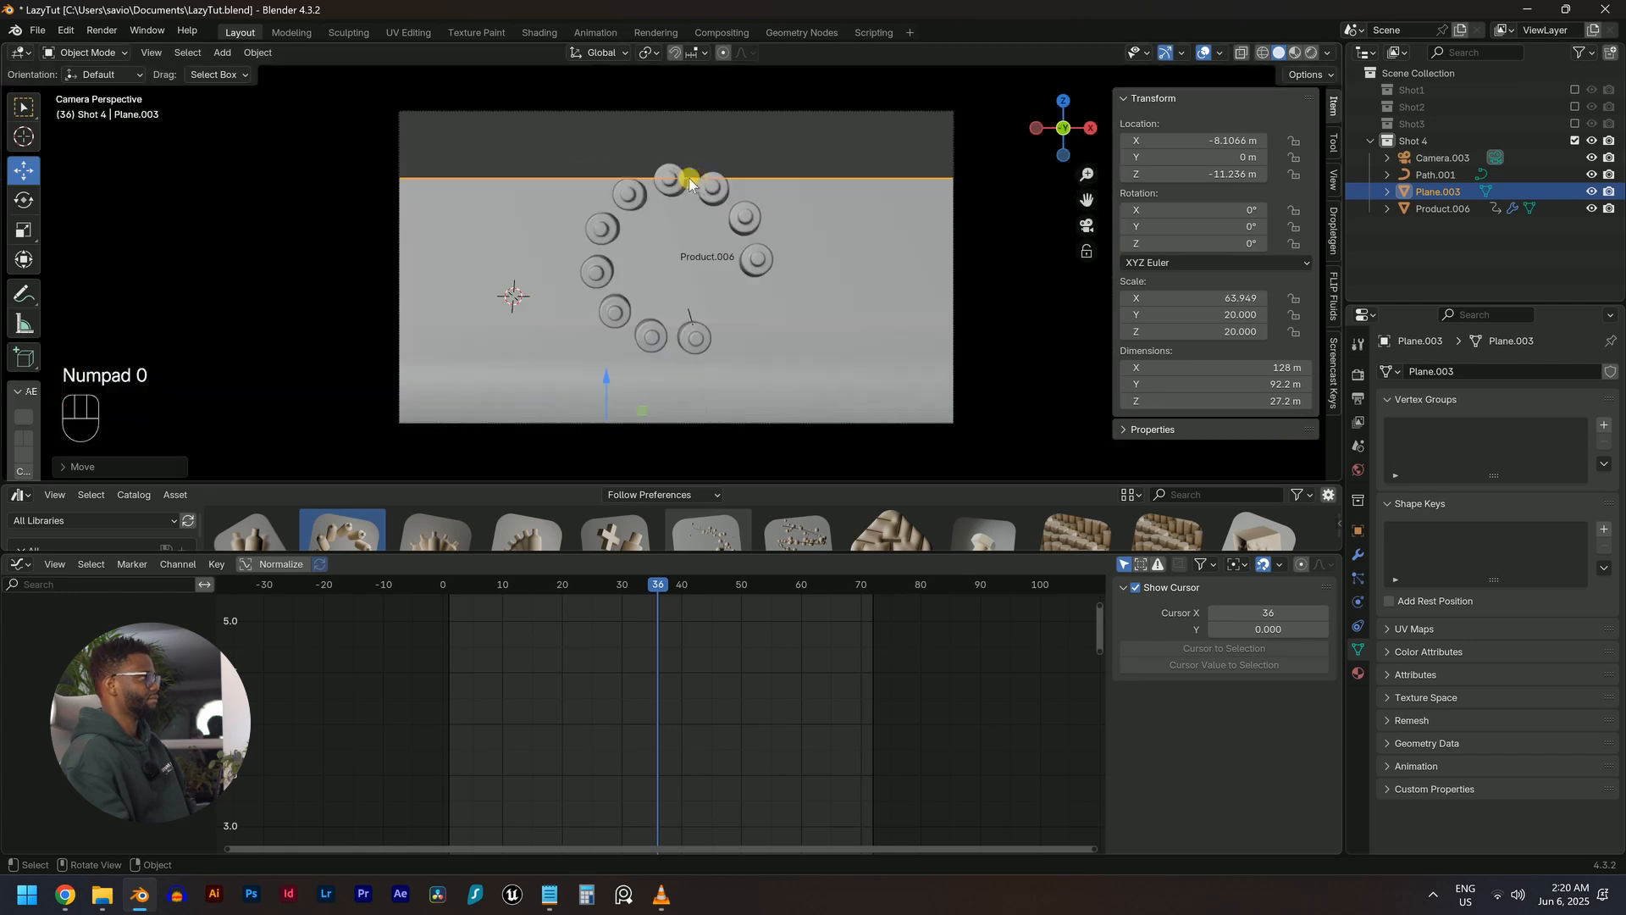
key(g)
key(z)
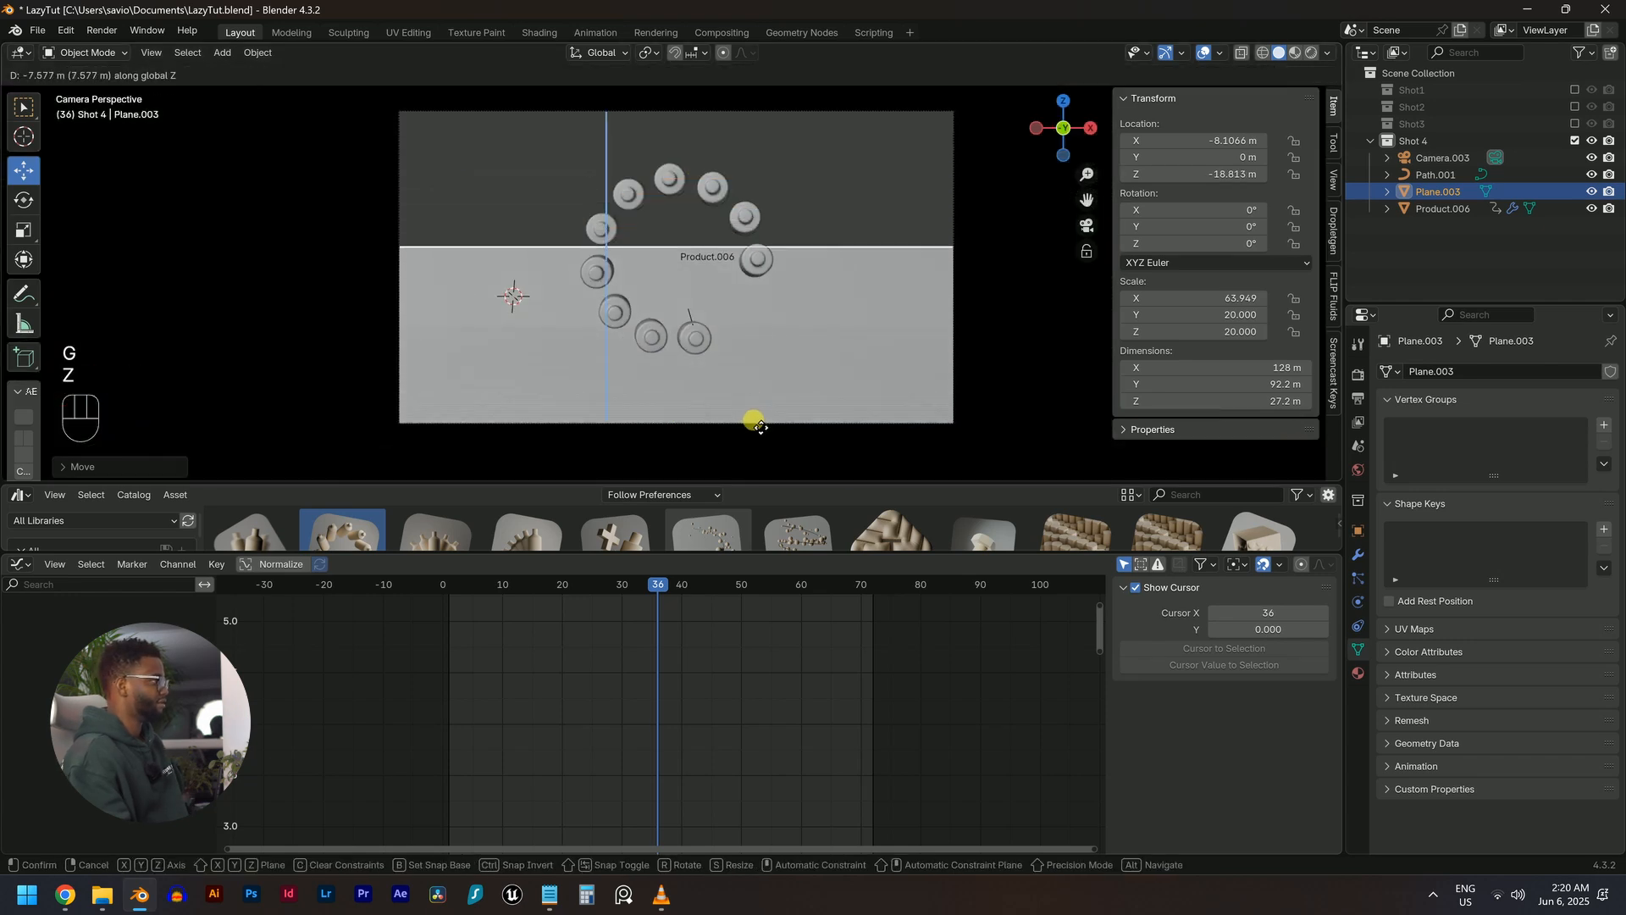
click(755, 433)
Open the backdrop's mesh for editing and select the upper edge of its back wall
key(Tab)
middle_drag(755, 433, 284, 150)
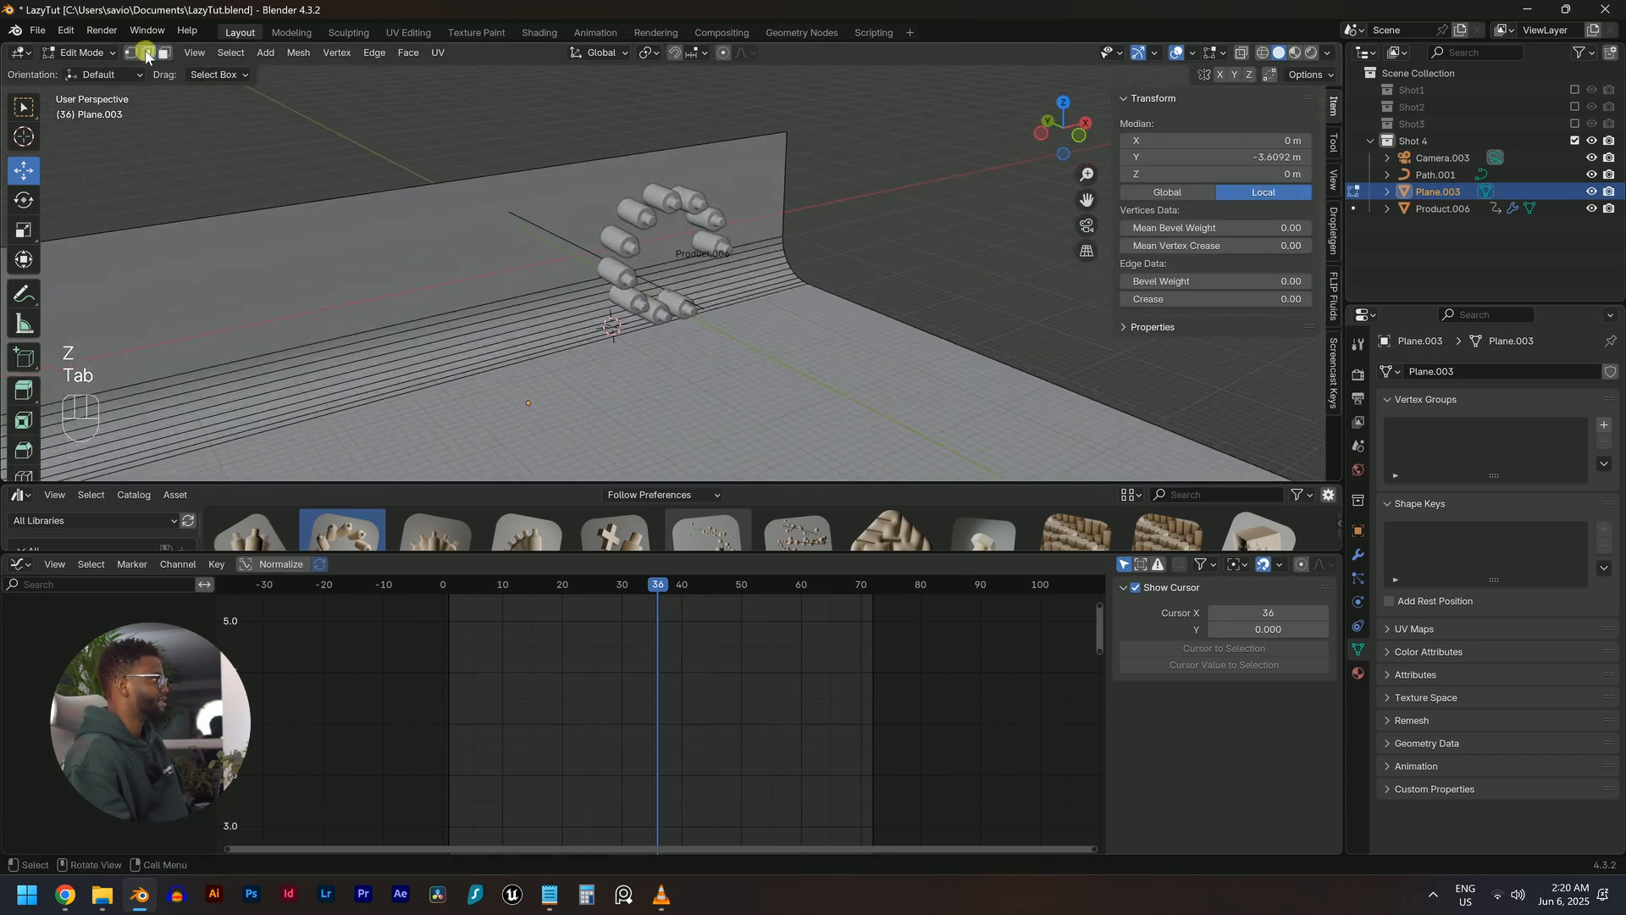
click(241, 211)
scroll(443, 159, down, 3)
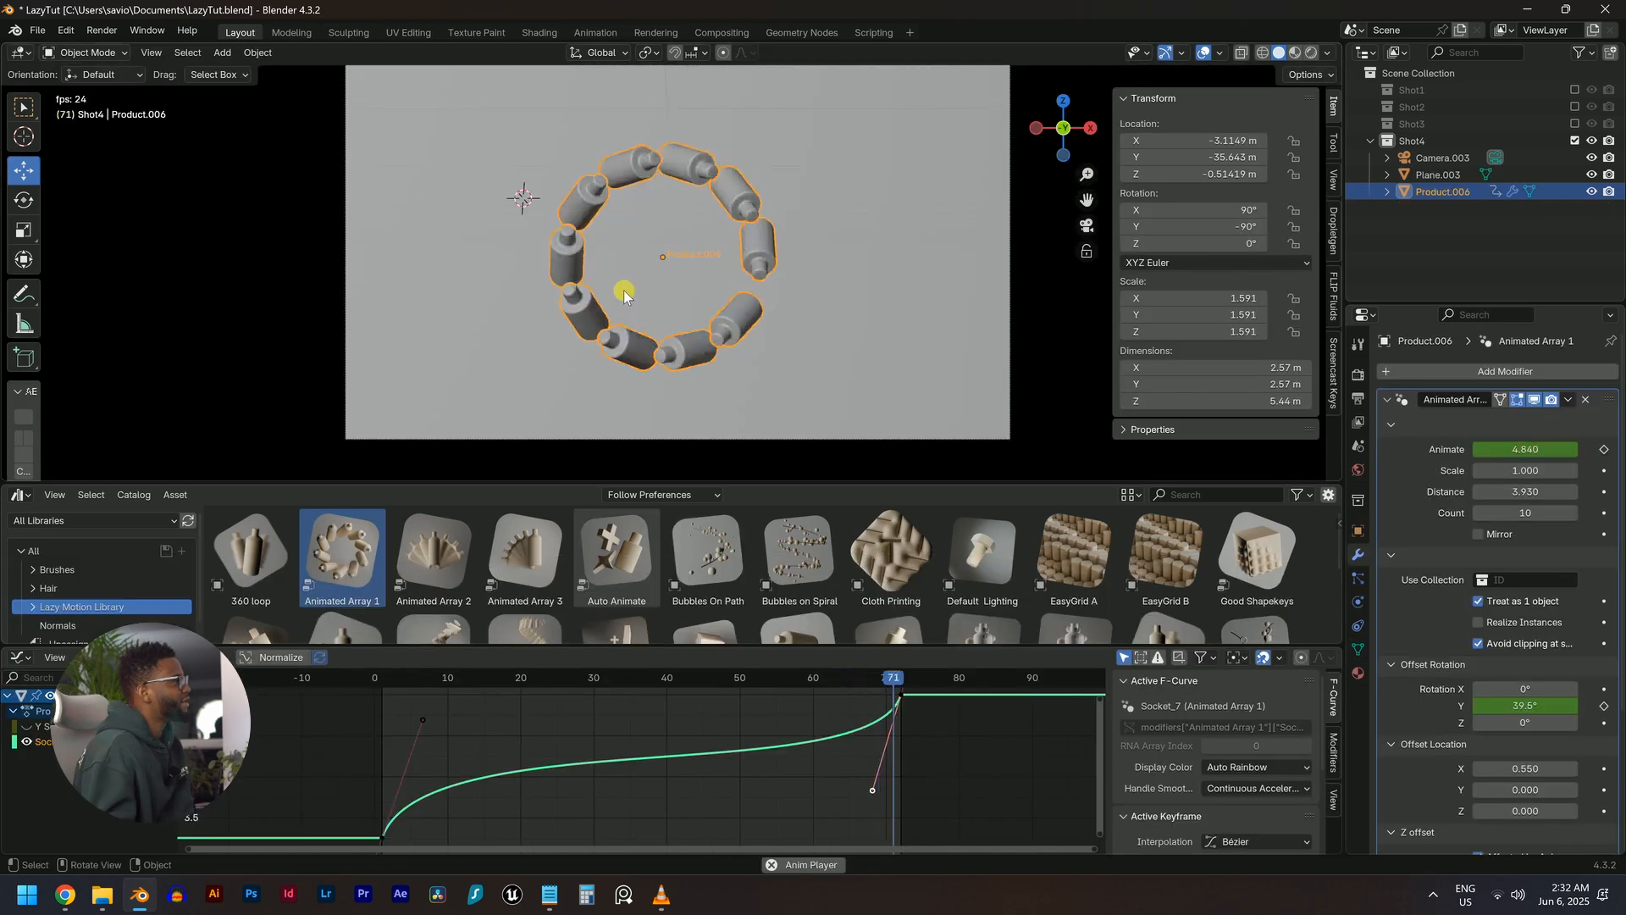
Try the array's second Z offset value at 3.320, and undo the change
scroll(691, 266, up, 2)
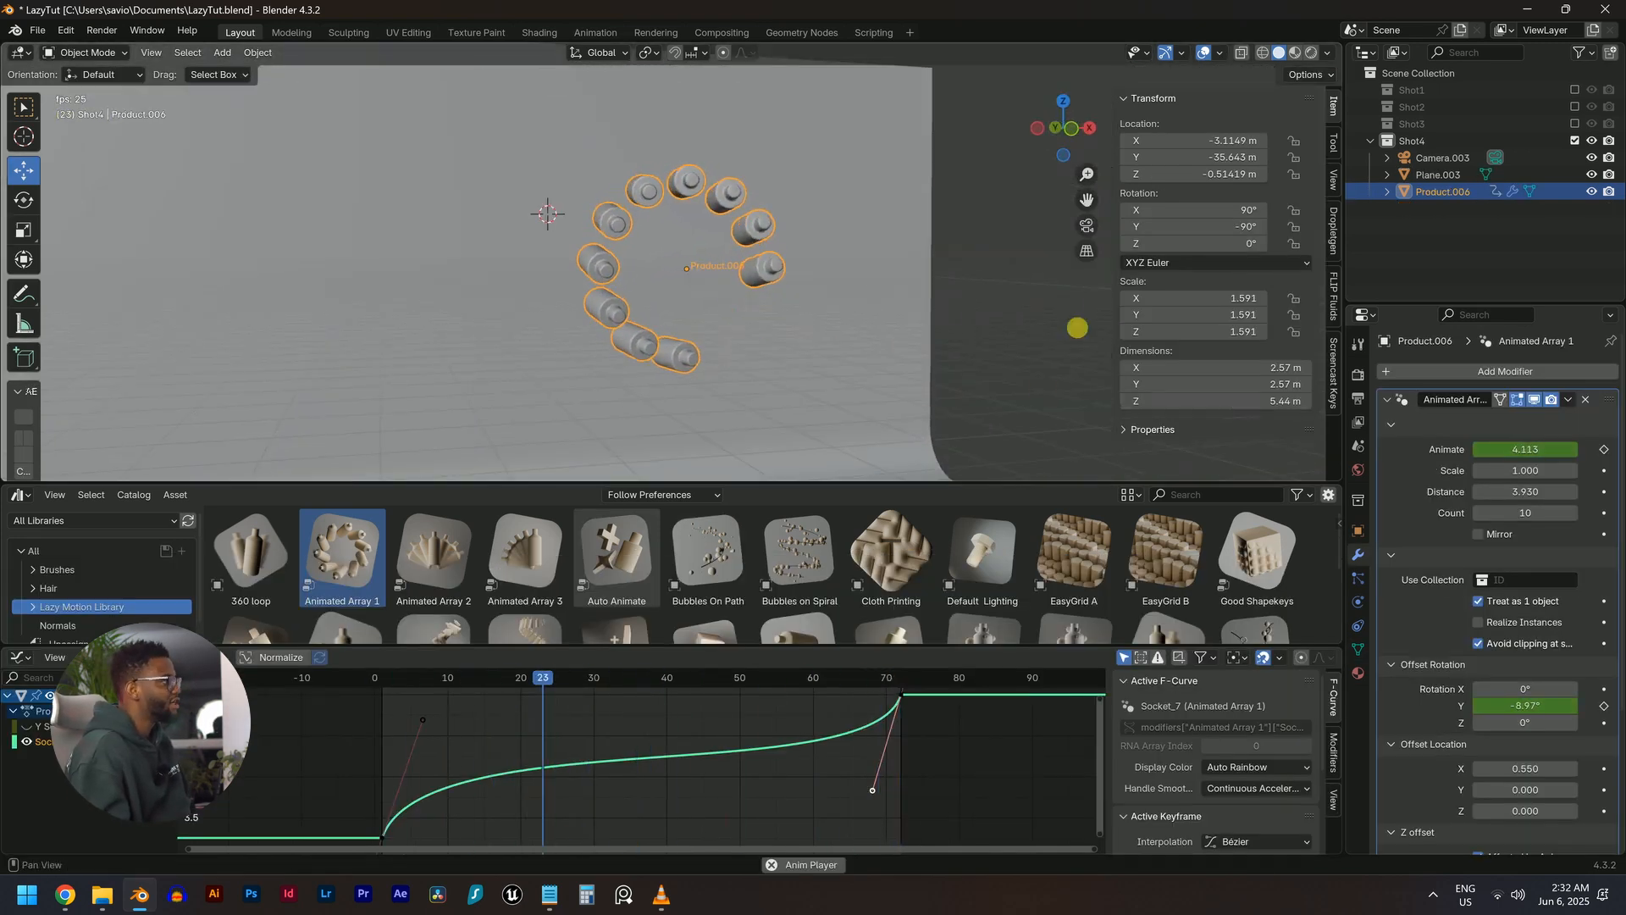
key(space)
scroll(1502, 615, down, 5)
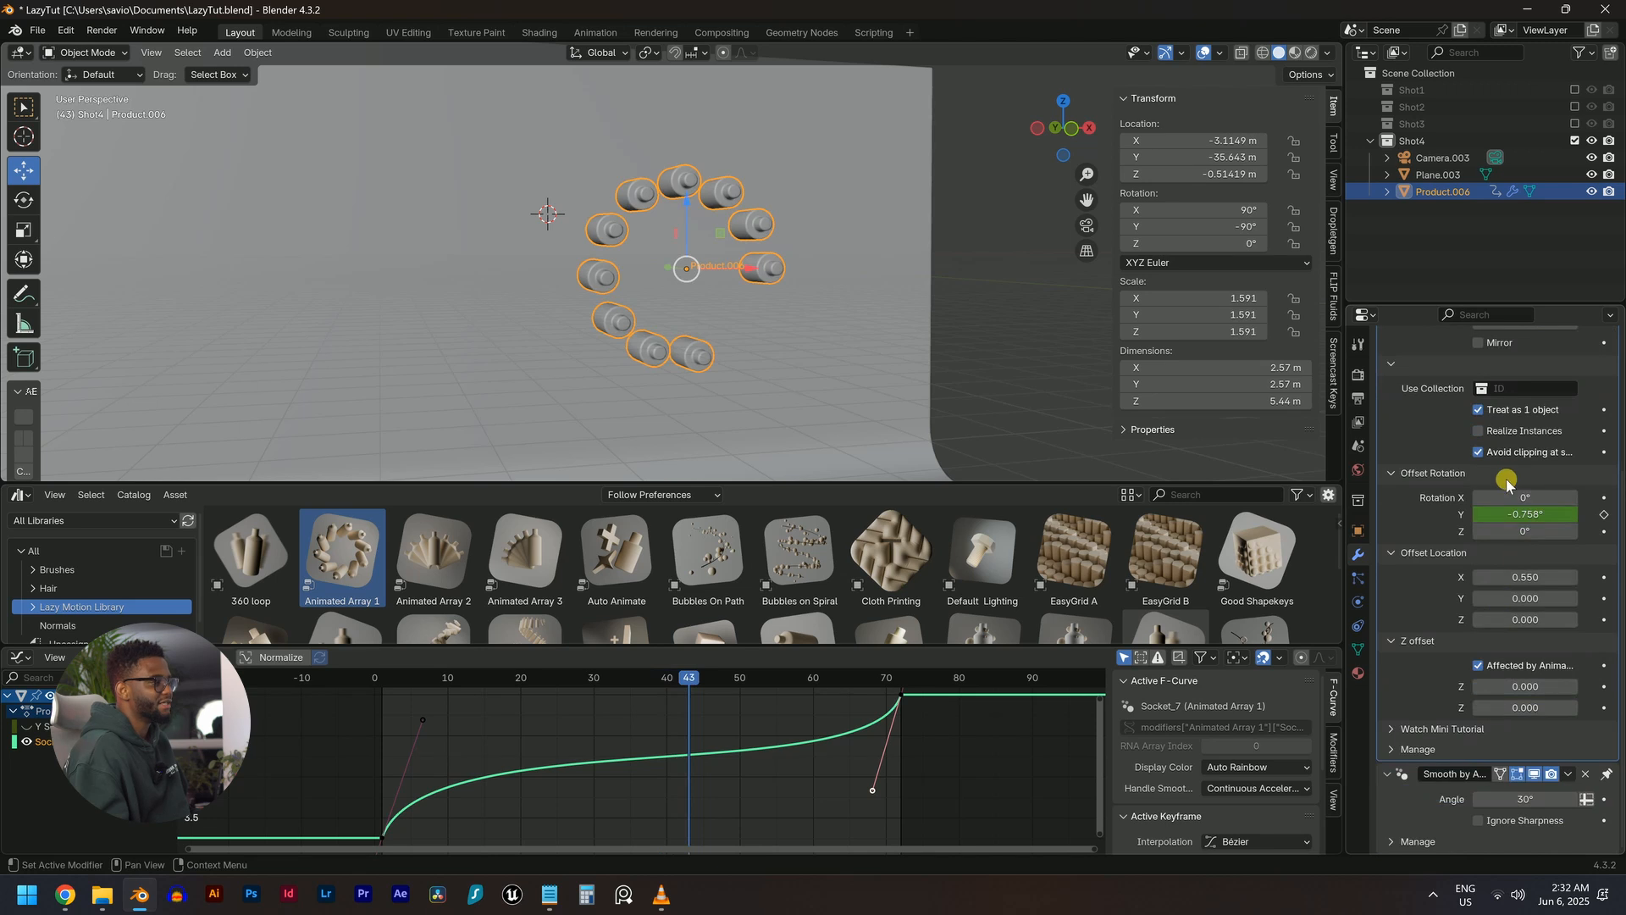
drag(1527, 687, 1569, 705)
key(ctrl+z)
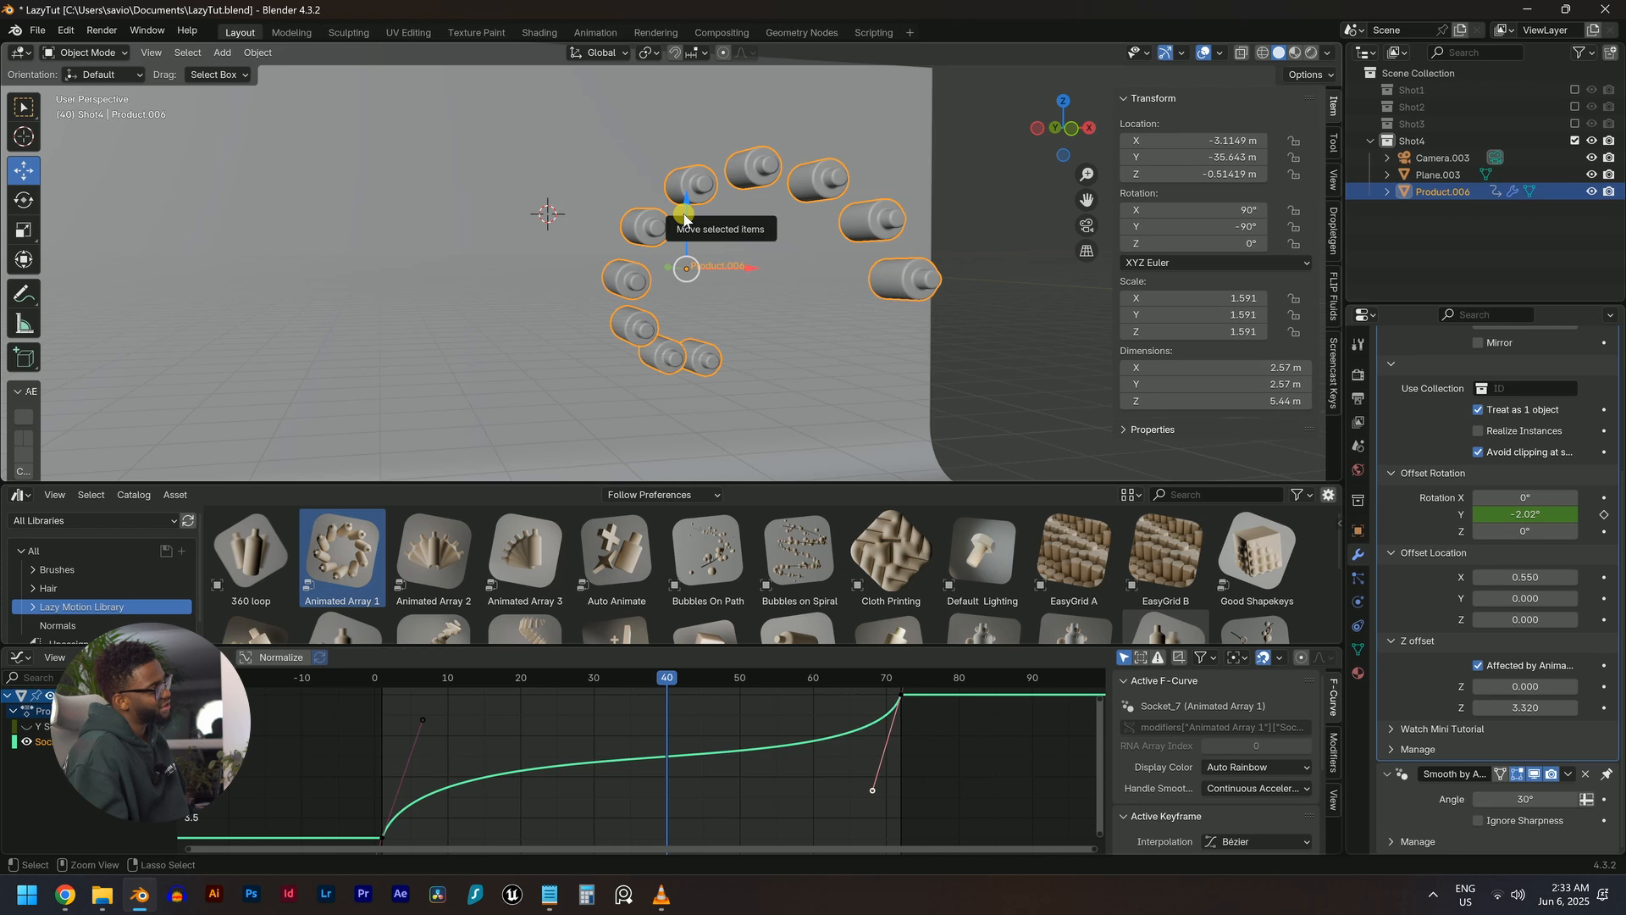
key(ctrl+z)
Set the array's first Z offset value to 2.960, and check the playback through the camera and from the side
drag(646, 678, 813, 677)
drag(1503, 685, 1550, 686)
middle_drag(878, 283, 824, 181)
key(KP_0)
key(space)
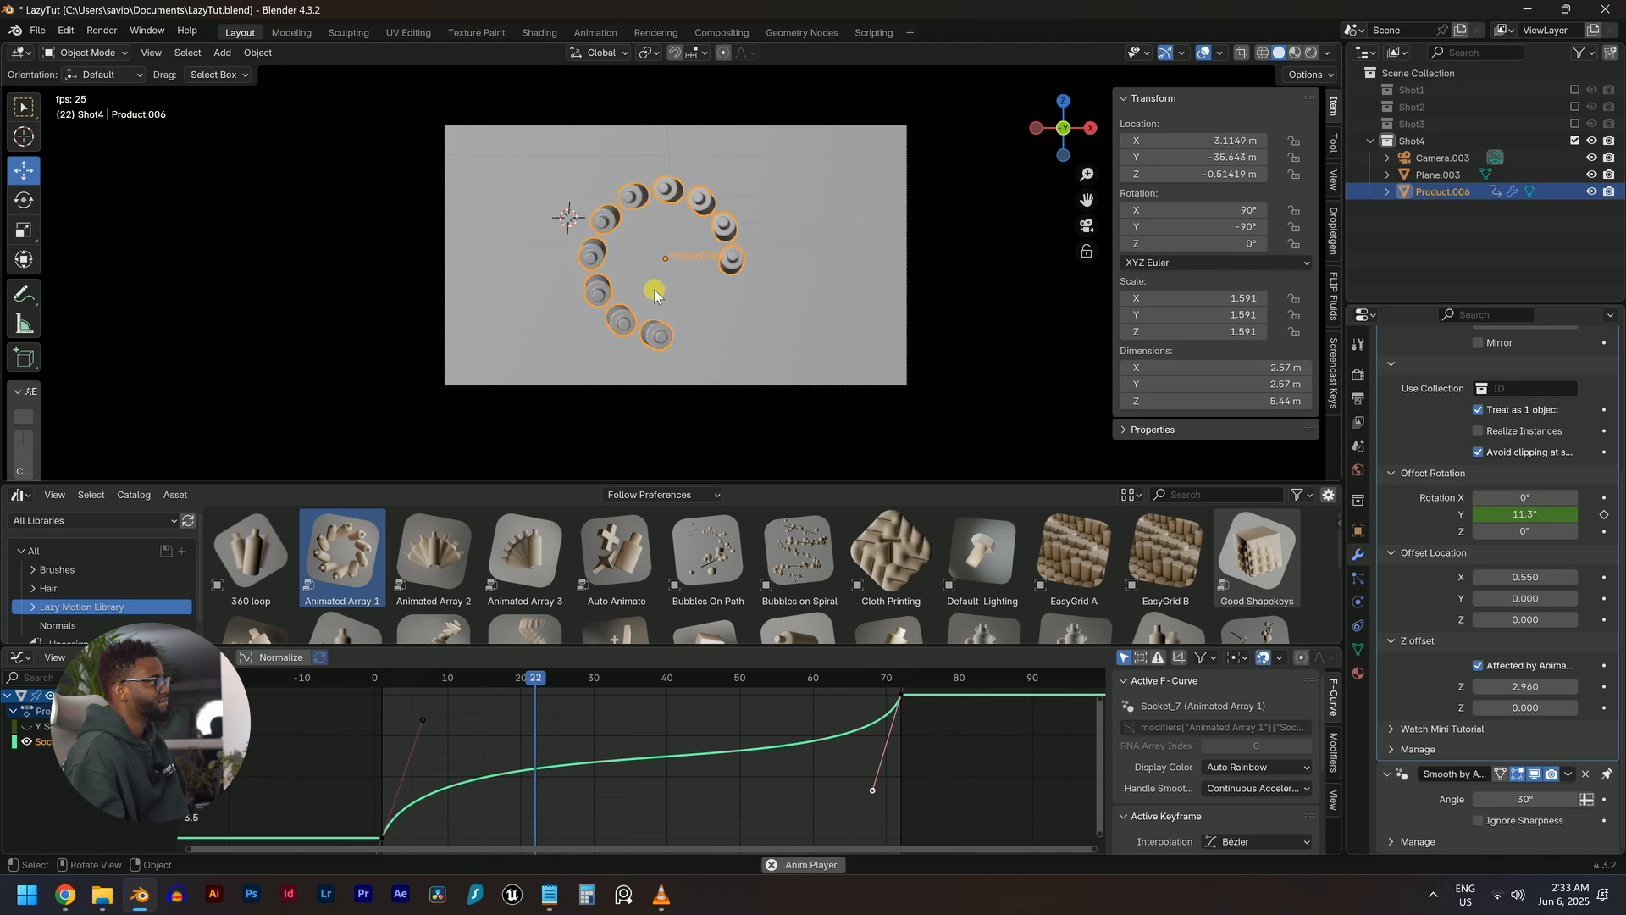
key(space)
middle_drag(715, 305, 914, 308)
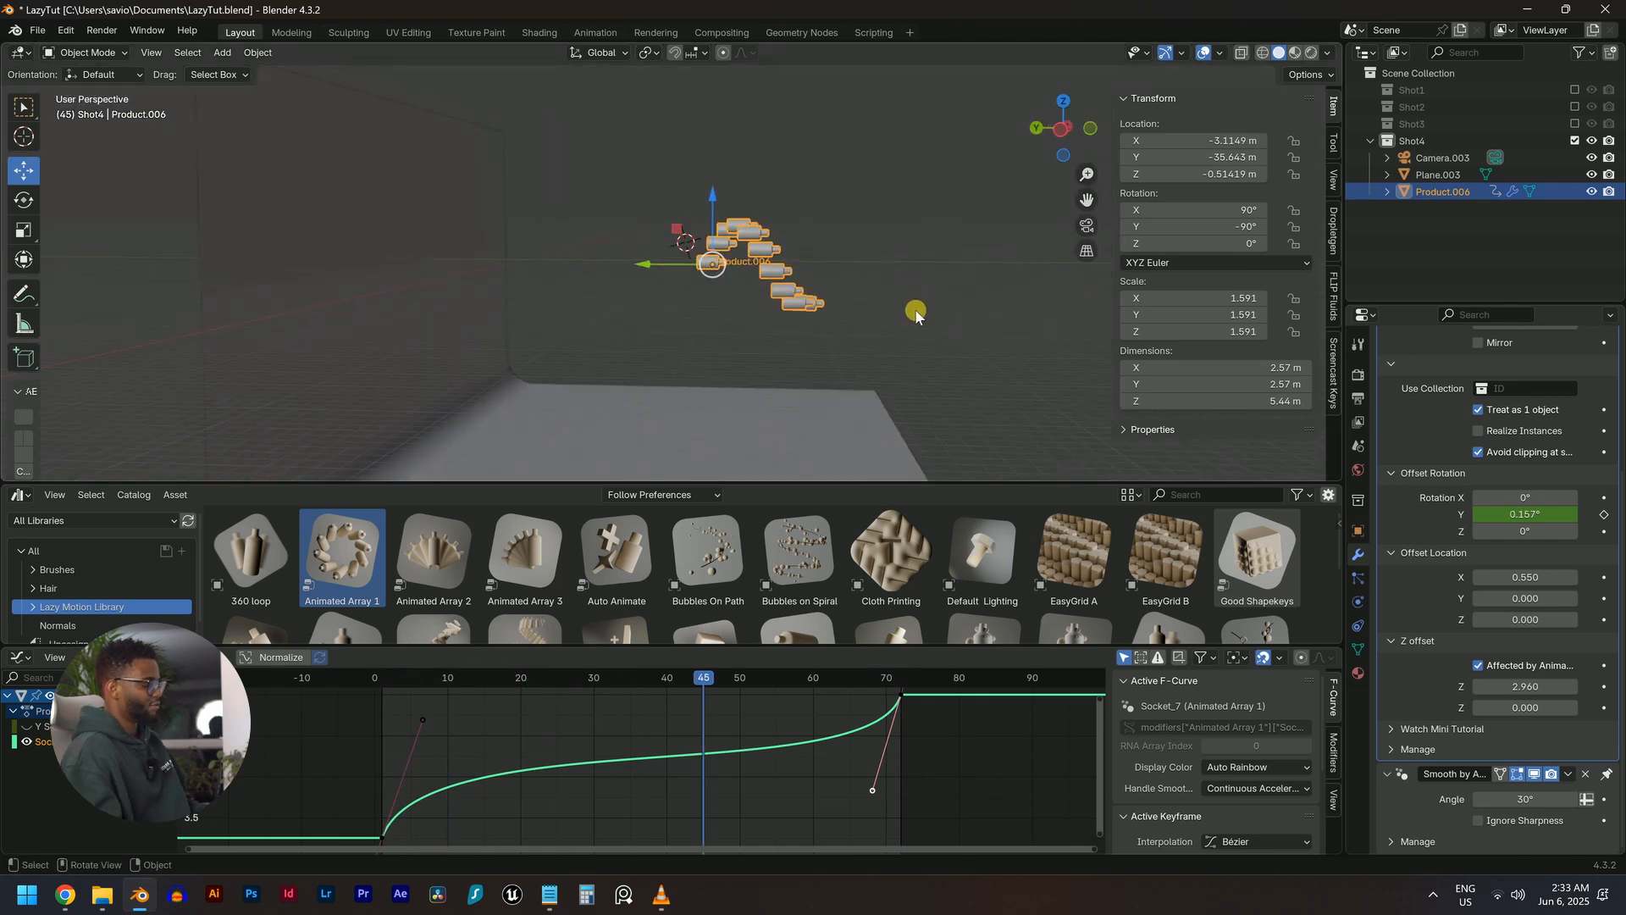
key(KP_0)
key(space)
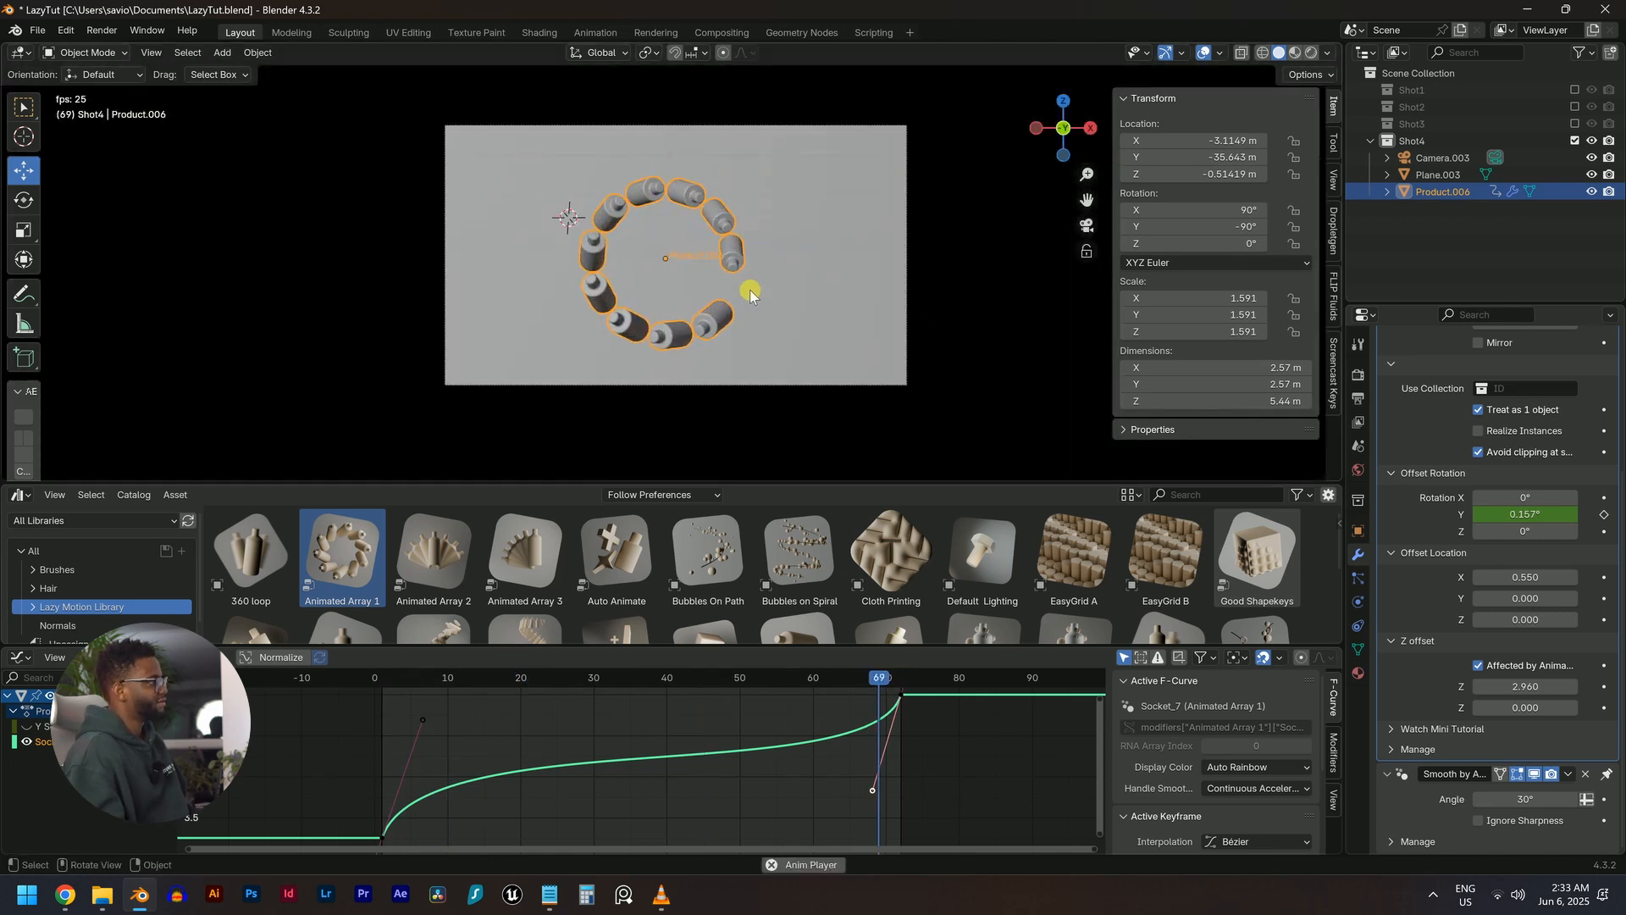
key(space)
Reposition the camera to about X -3 m, Y -176 m and Z -0.43 m, and play the animation
click(714, 381)
key(g)
key(y)
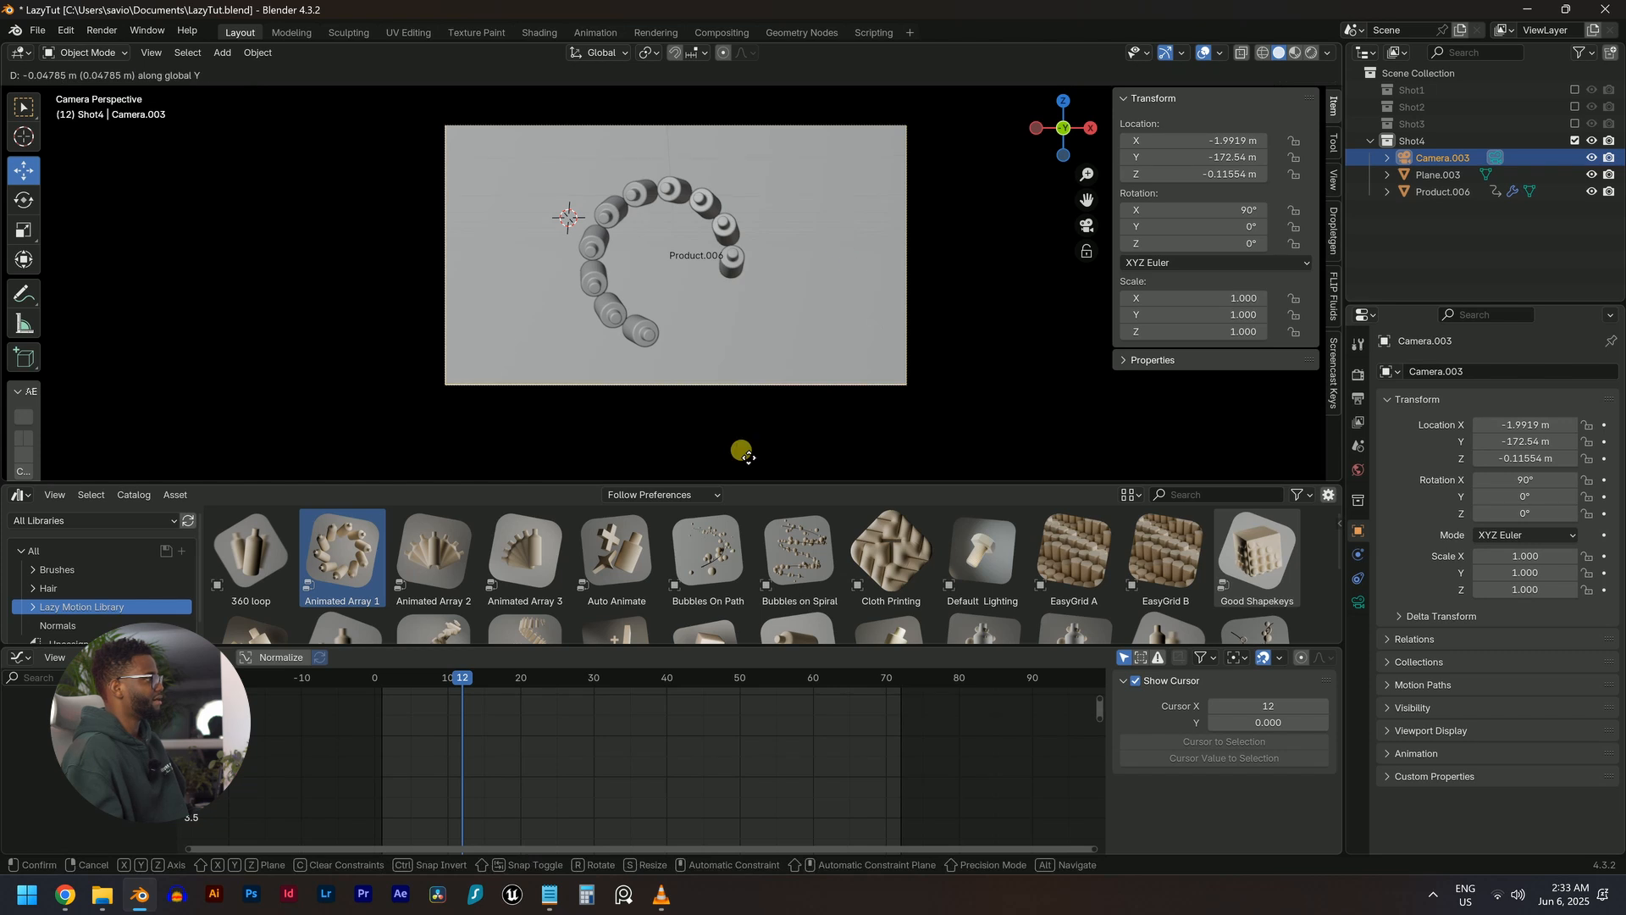
key(space)
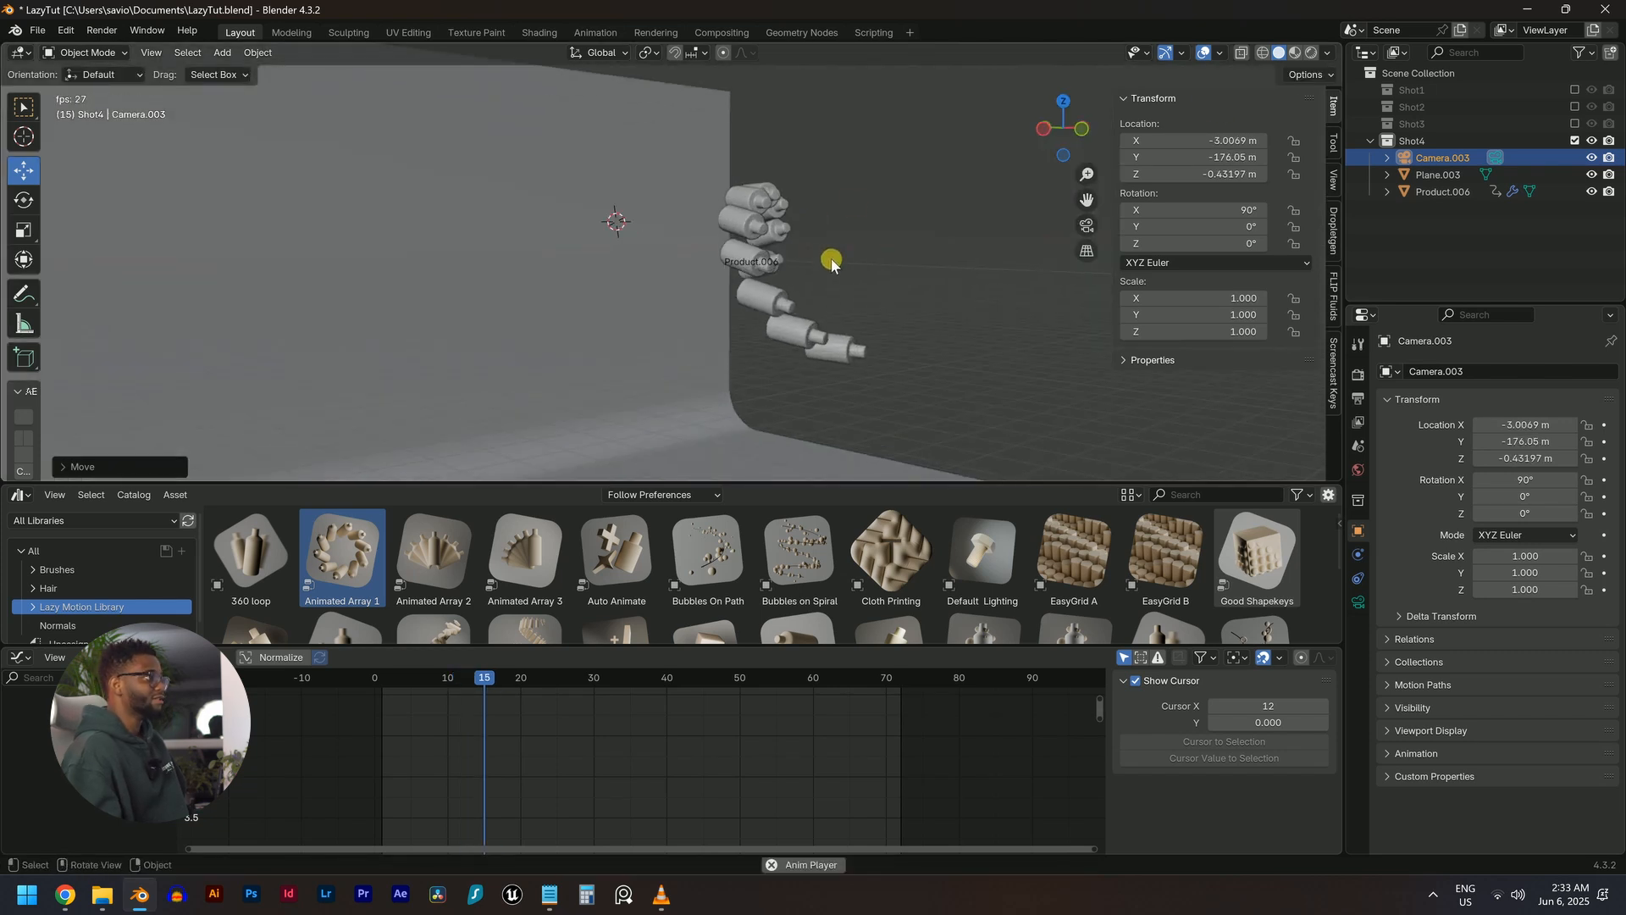
Duplicate the bottle ring at frame 1 and offset the copy along Y to about -22.4 m, behind the original
mouse_move(831, 261)
middle_down()
mouse_move(1003, 209)
mouse_move(907, 192)
mouse_move(798, 252)
mouse_move(793, 237)
mouse_move(851, 250)
middle_up()
click(800, 231)
key(Escape)
key(shift+d)
key(y)
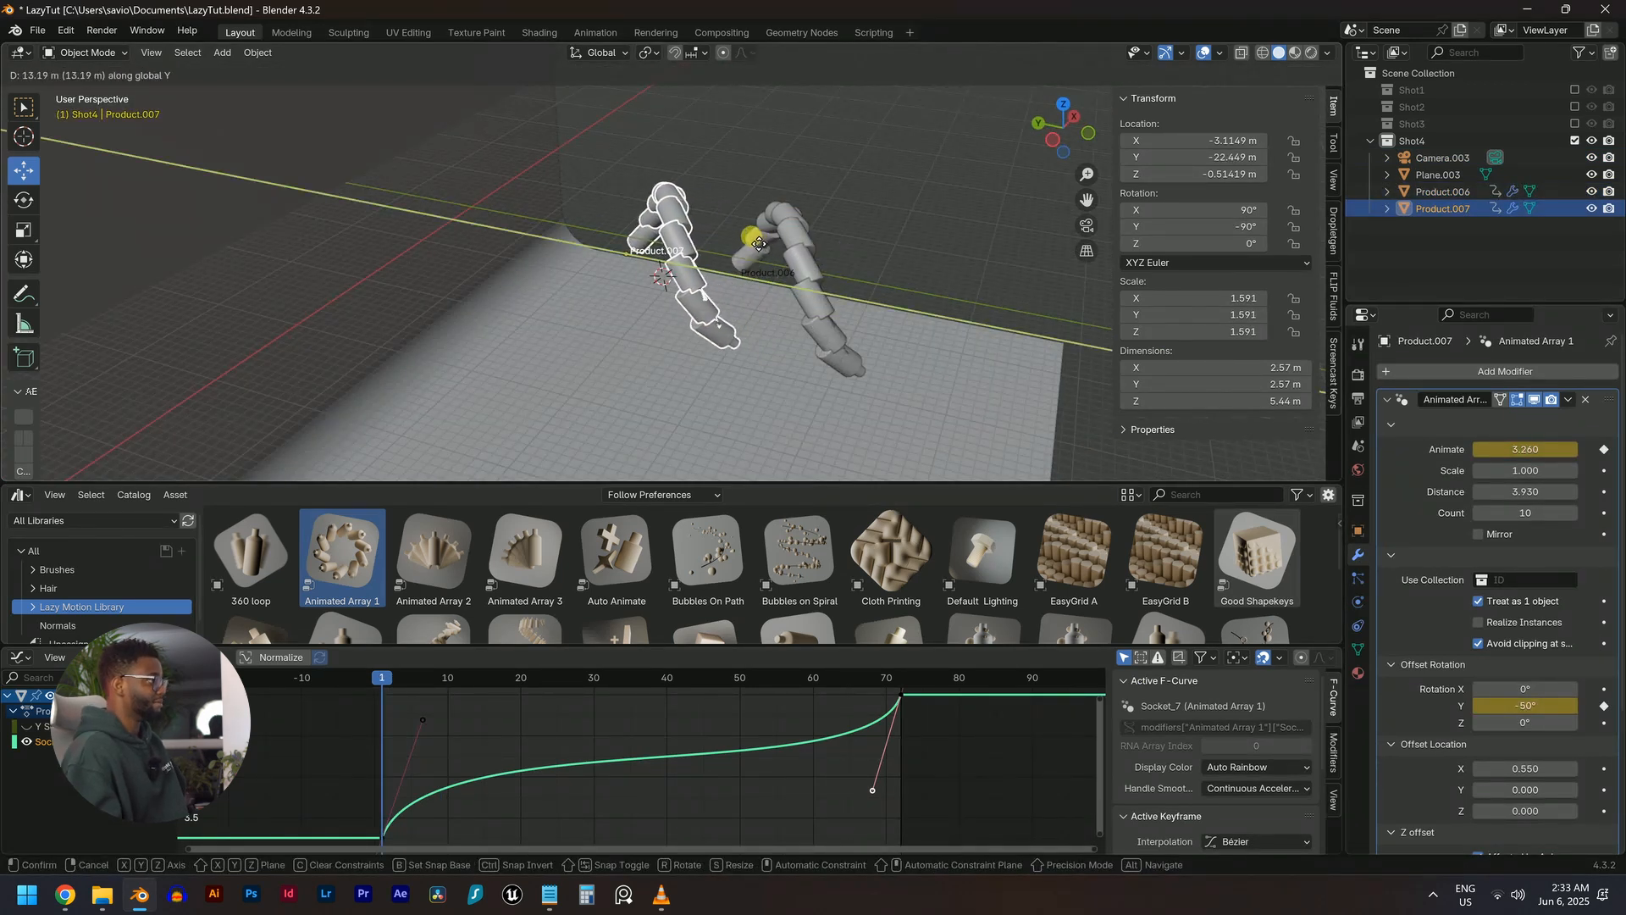
click(758, 243)
Scale the second ring uniformly to about 2.749 in the camera view, judging its size around frame 56
key(KP_0)
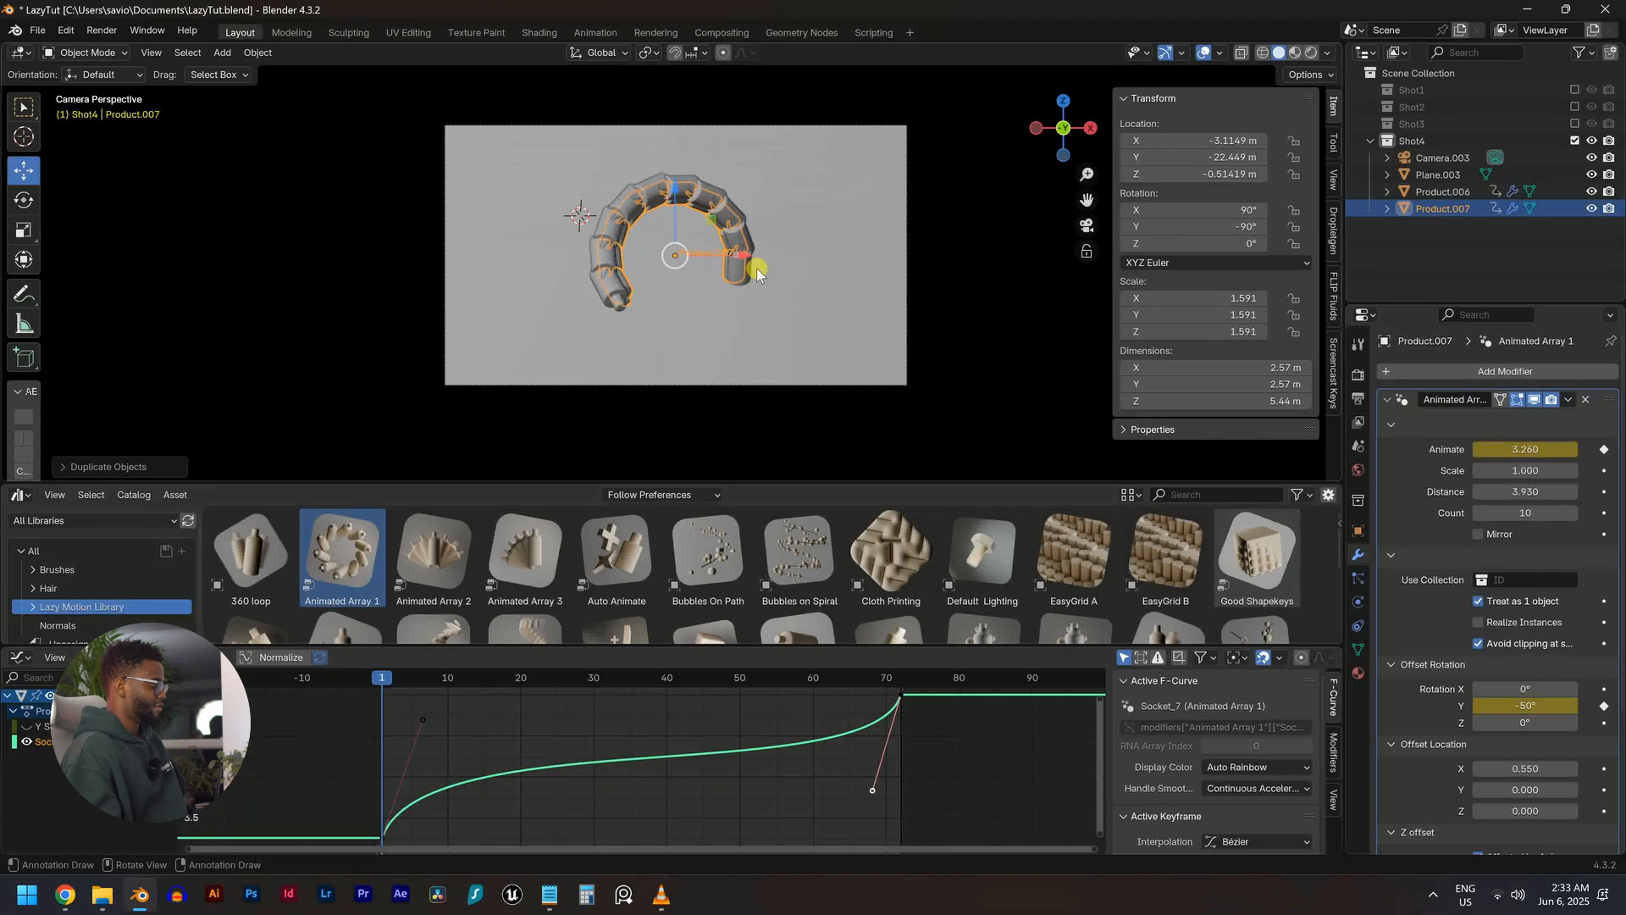
key(s)
click(823, 284)
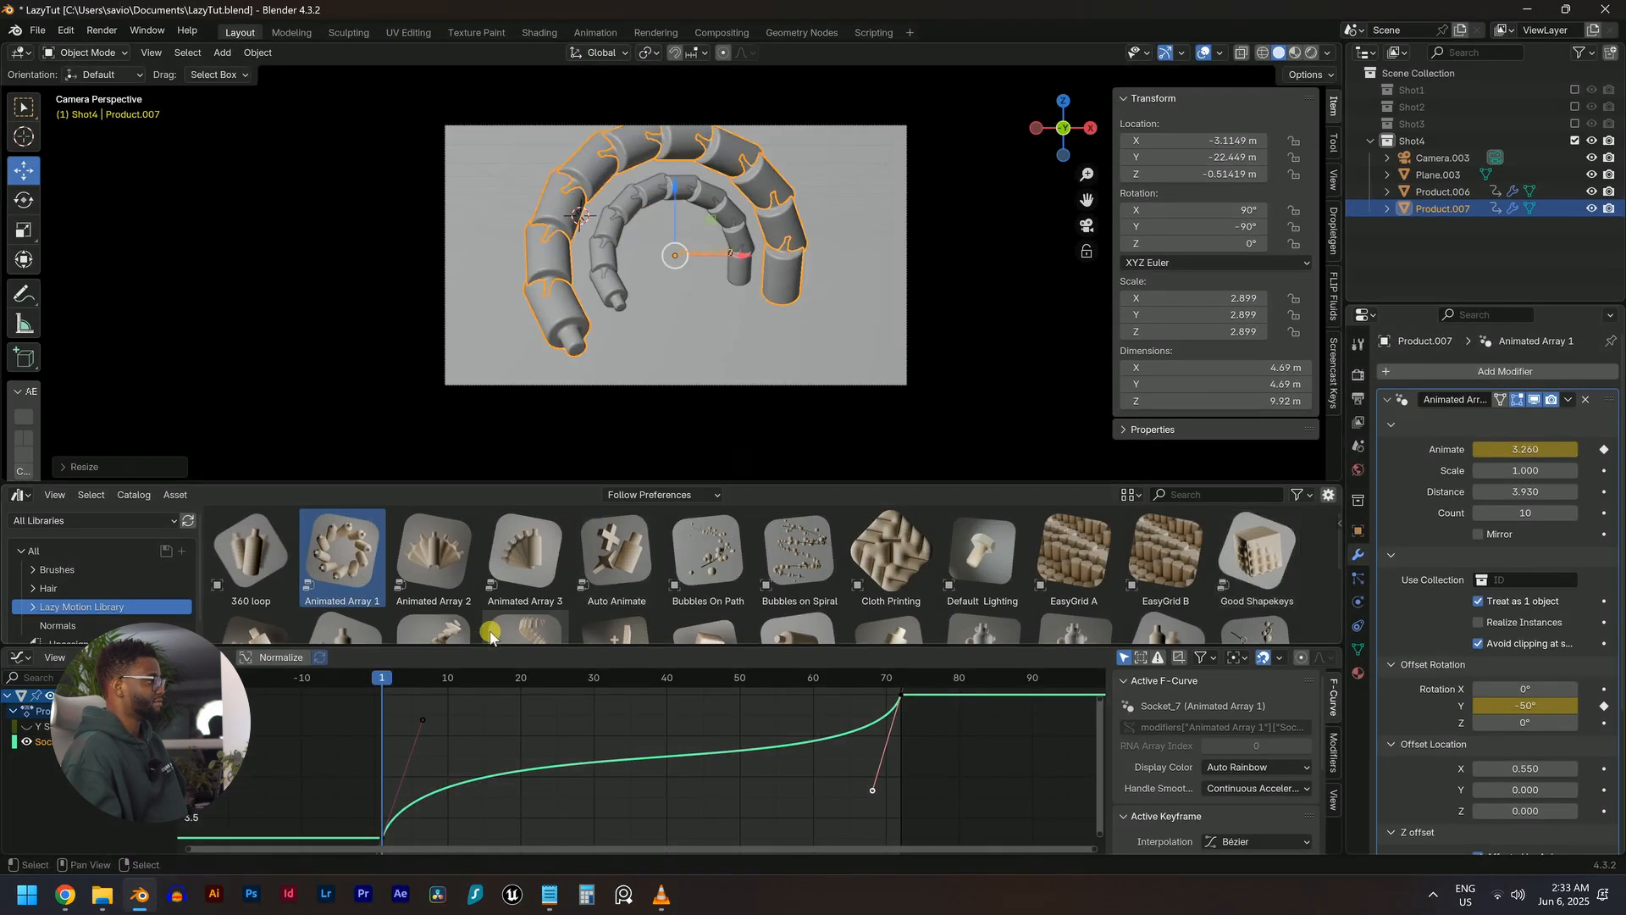
drag(514, 673, 783, 690)
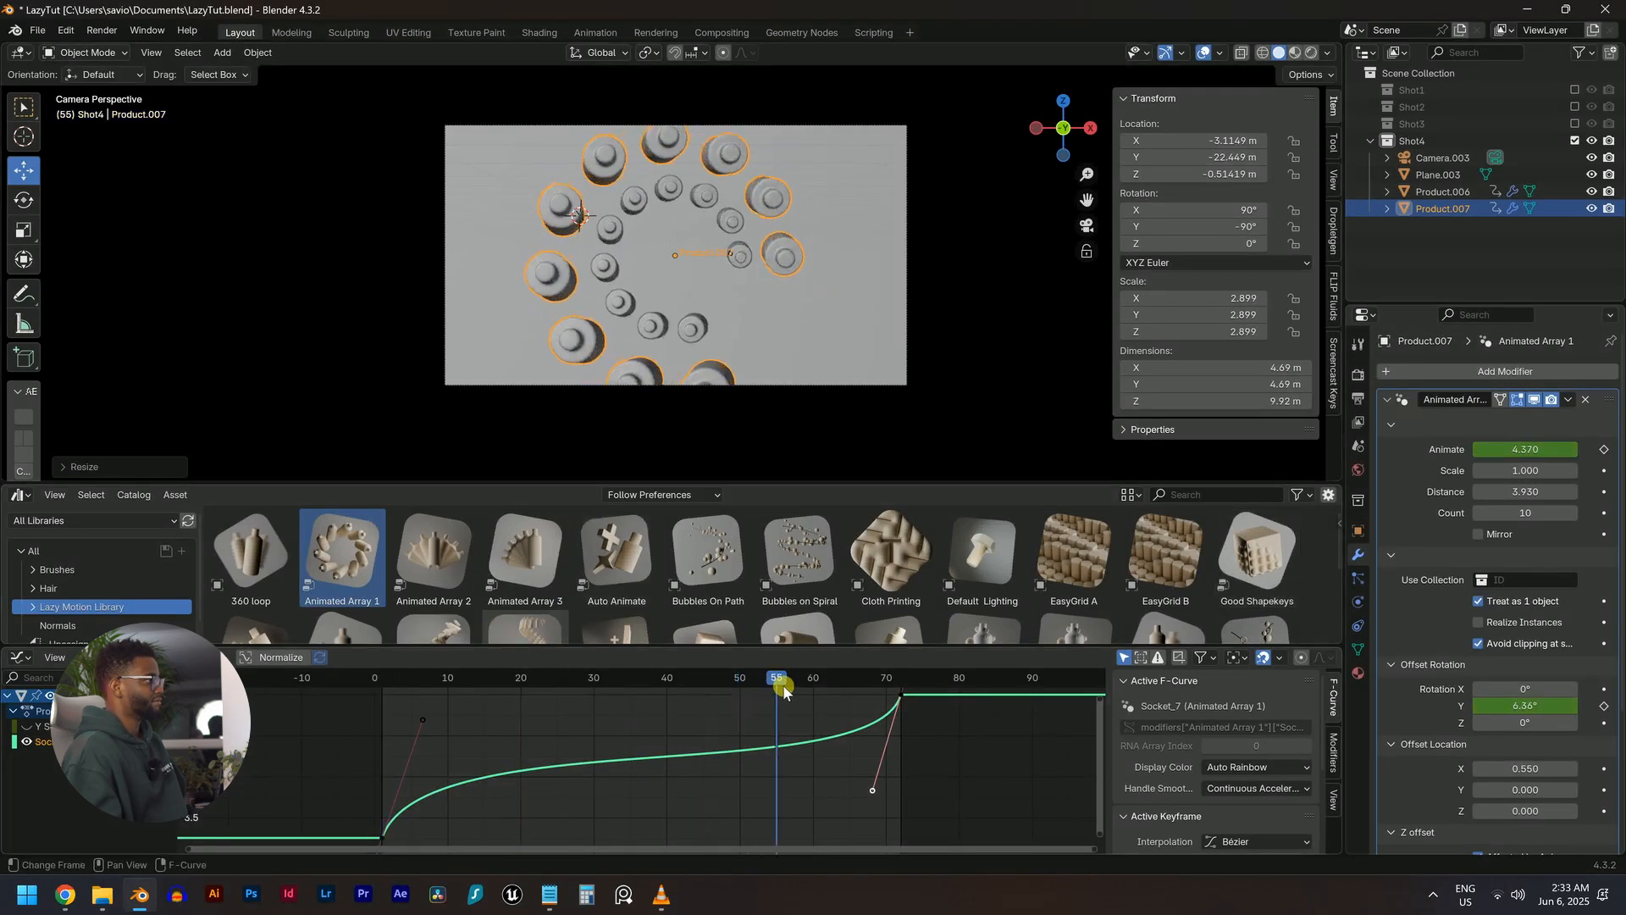
key(s)
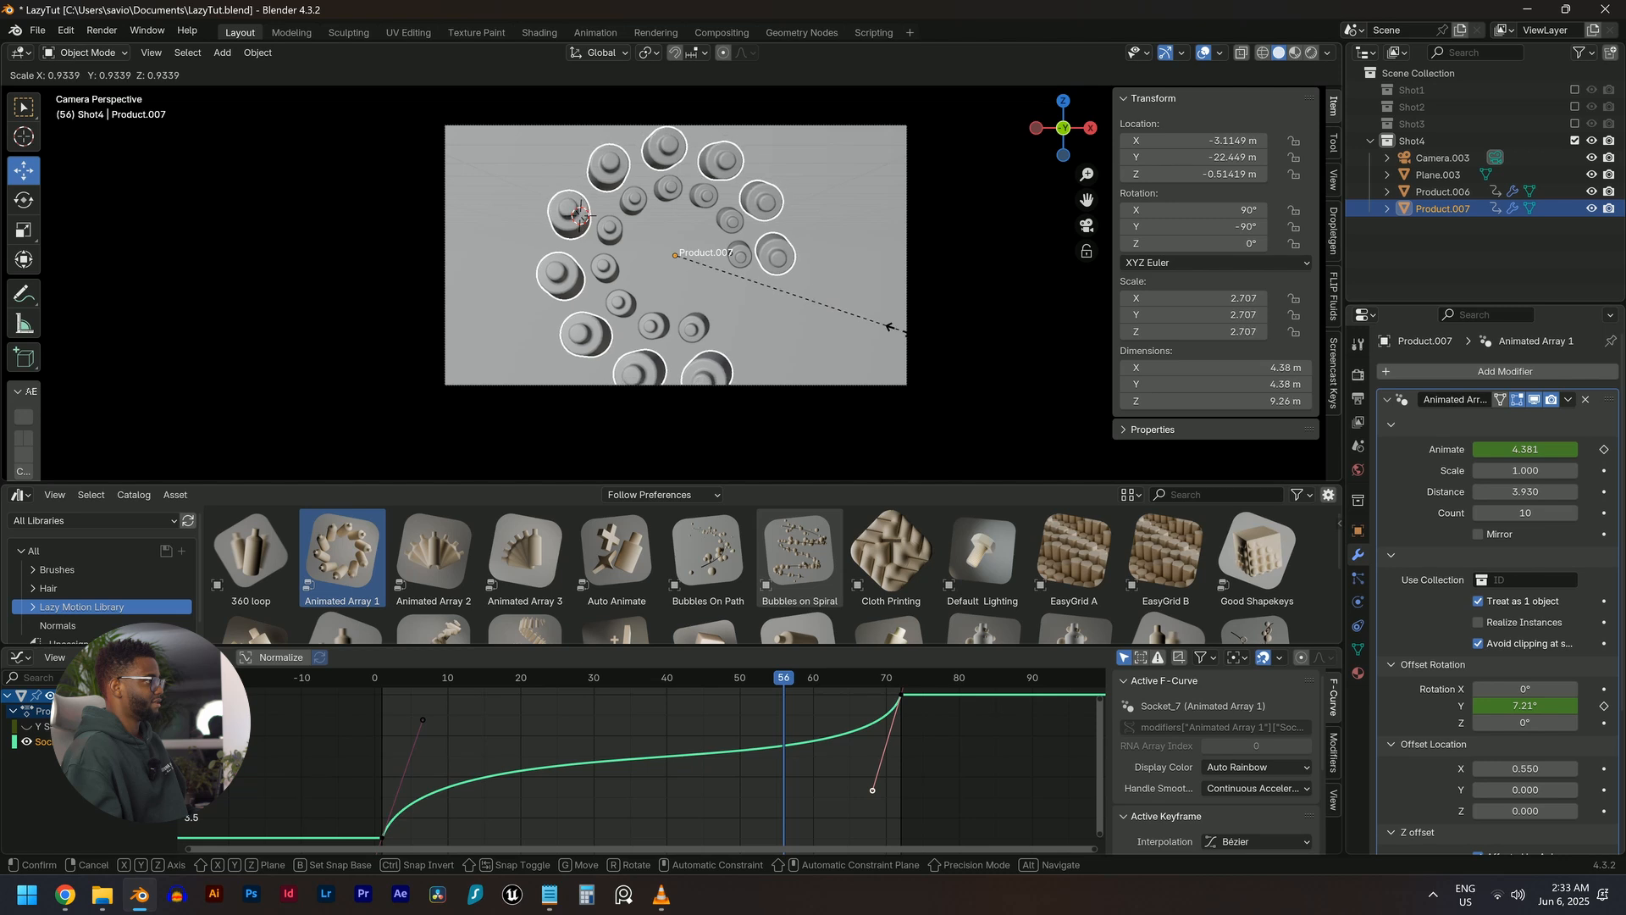
click(901, 334)
Duplicate the second ring along Y to about -4.5 m and scale the copy uniformly to about 4.504
middle_drag(891, 327, 812, 297)
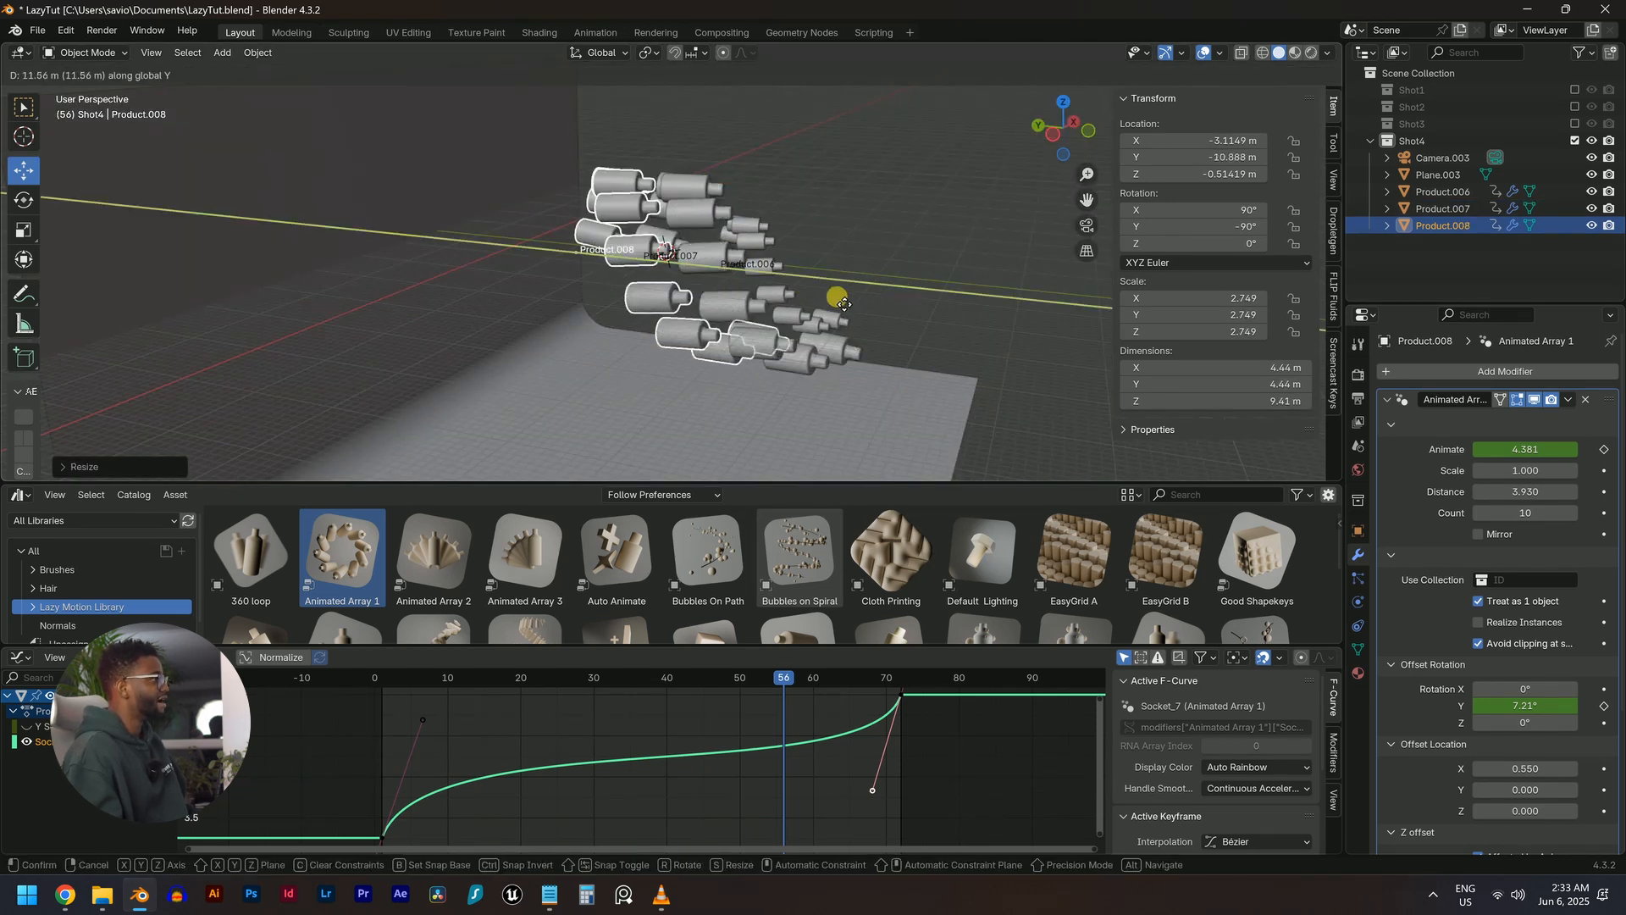
click(808, 307)
key(KP_0)
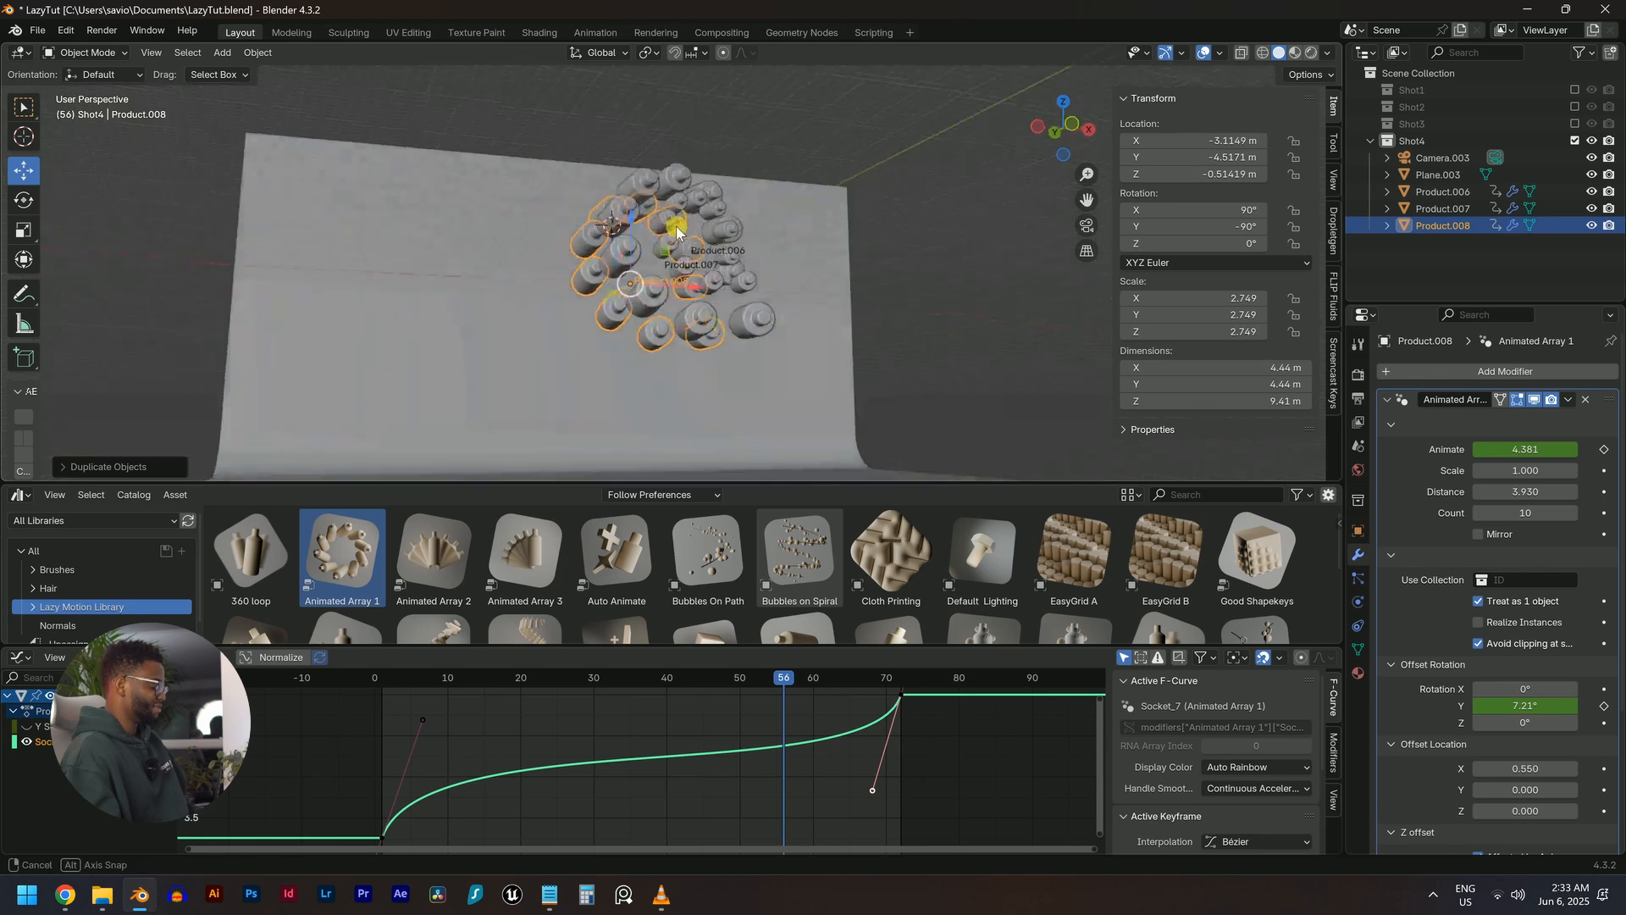
key(s)
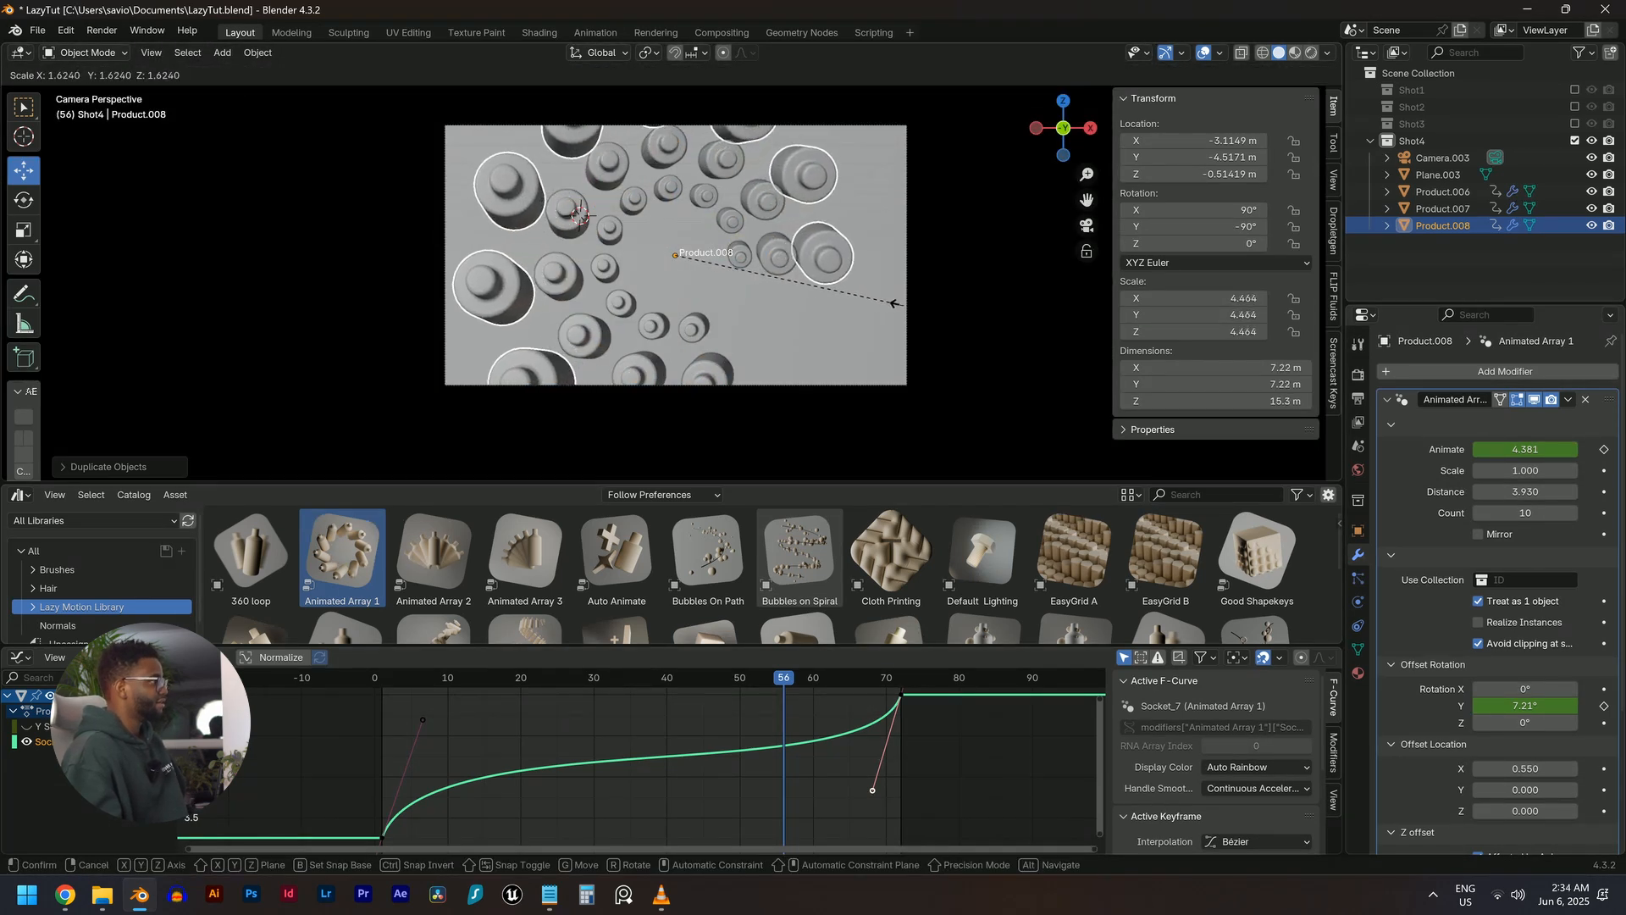
click(898, 303)
Duplicate the third ring along Y to about 25.5 m, scale the copy to about 7.411, and check the playback through the camera
mouse_move(900, 302)
middle_down()
mouse_move(863, 290)
mouse_move(889, 303)
middle_up()
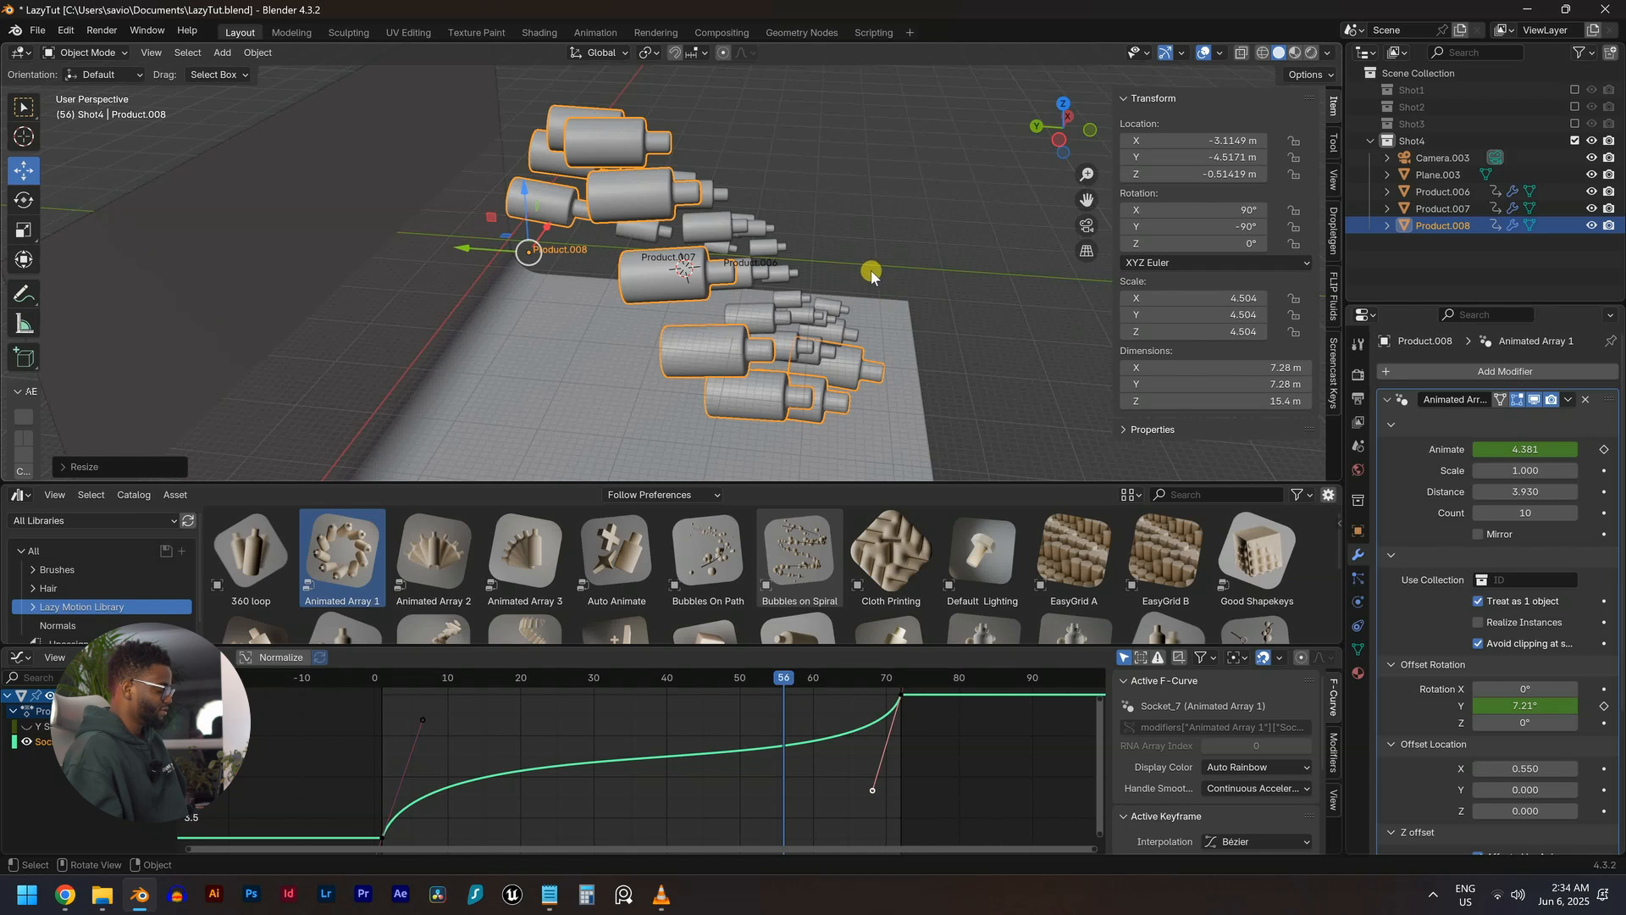
key(shift+d)
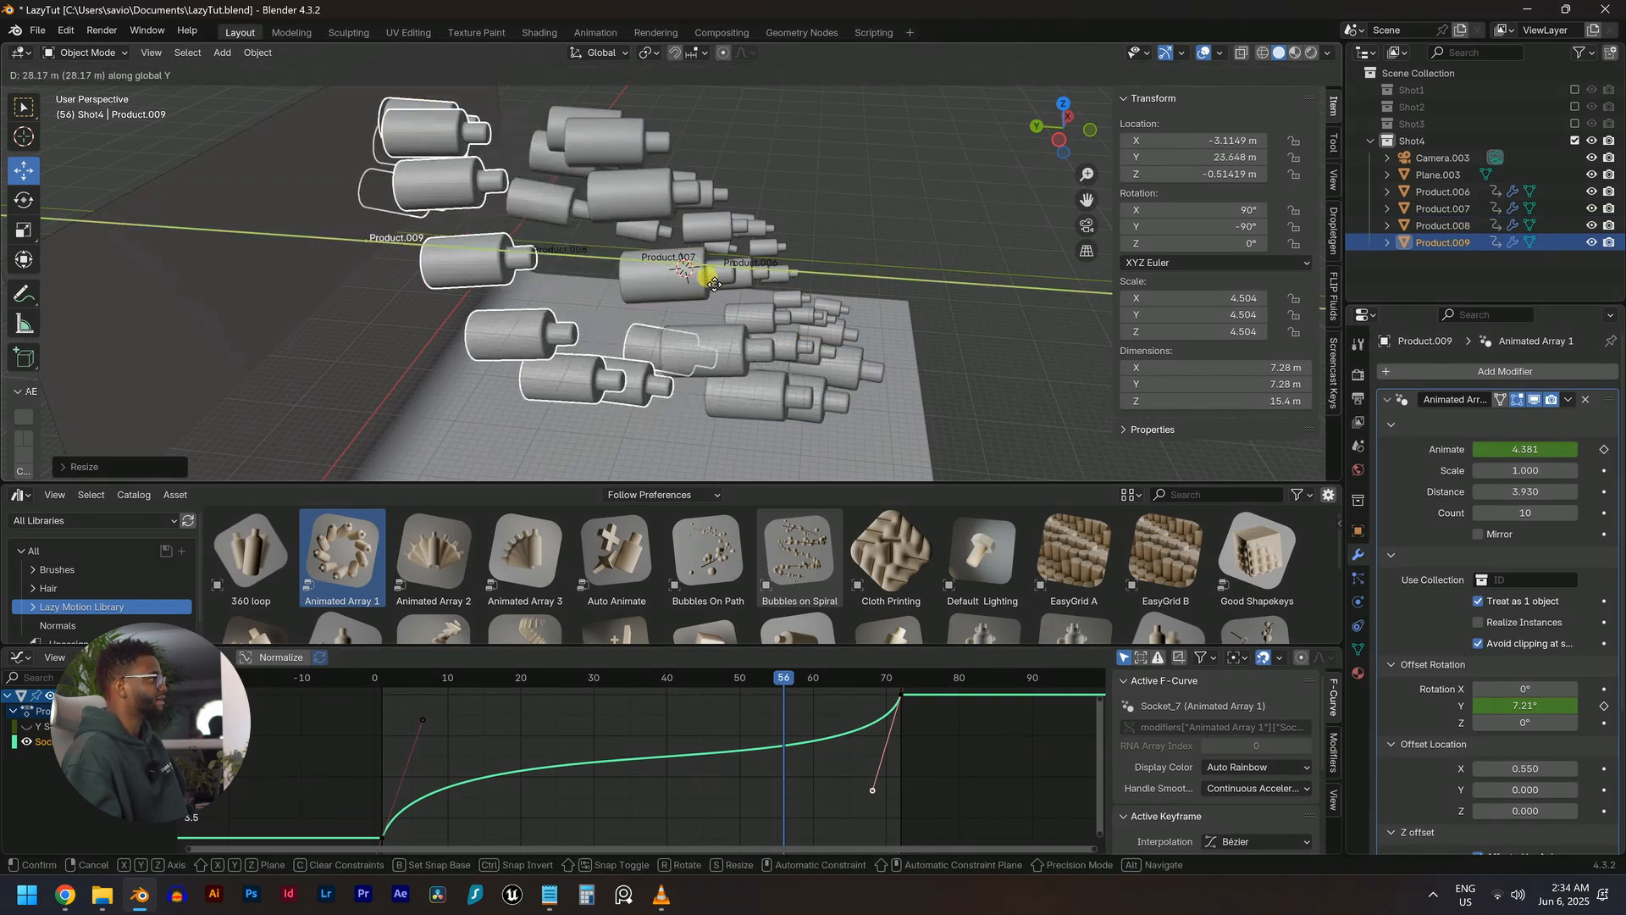
click(703, 286)
key(KP_0)
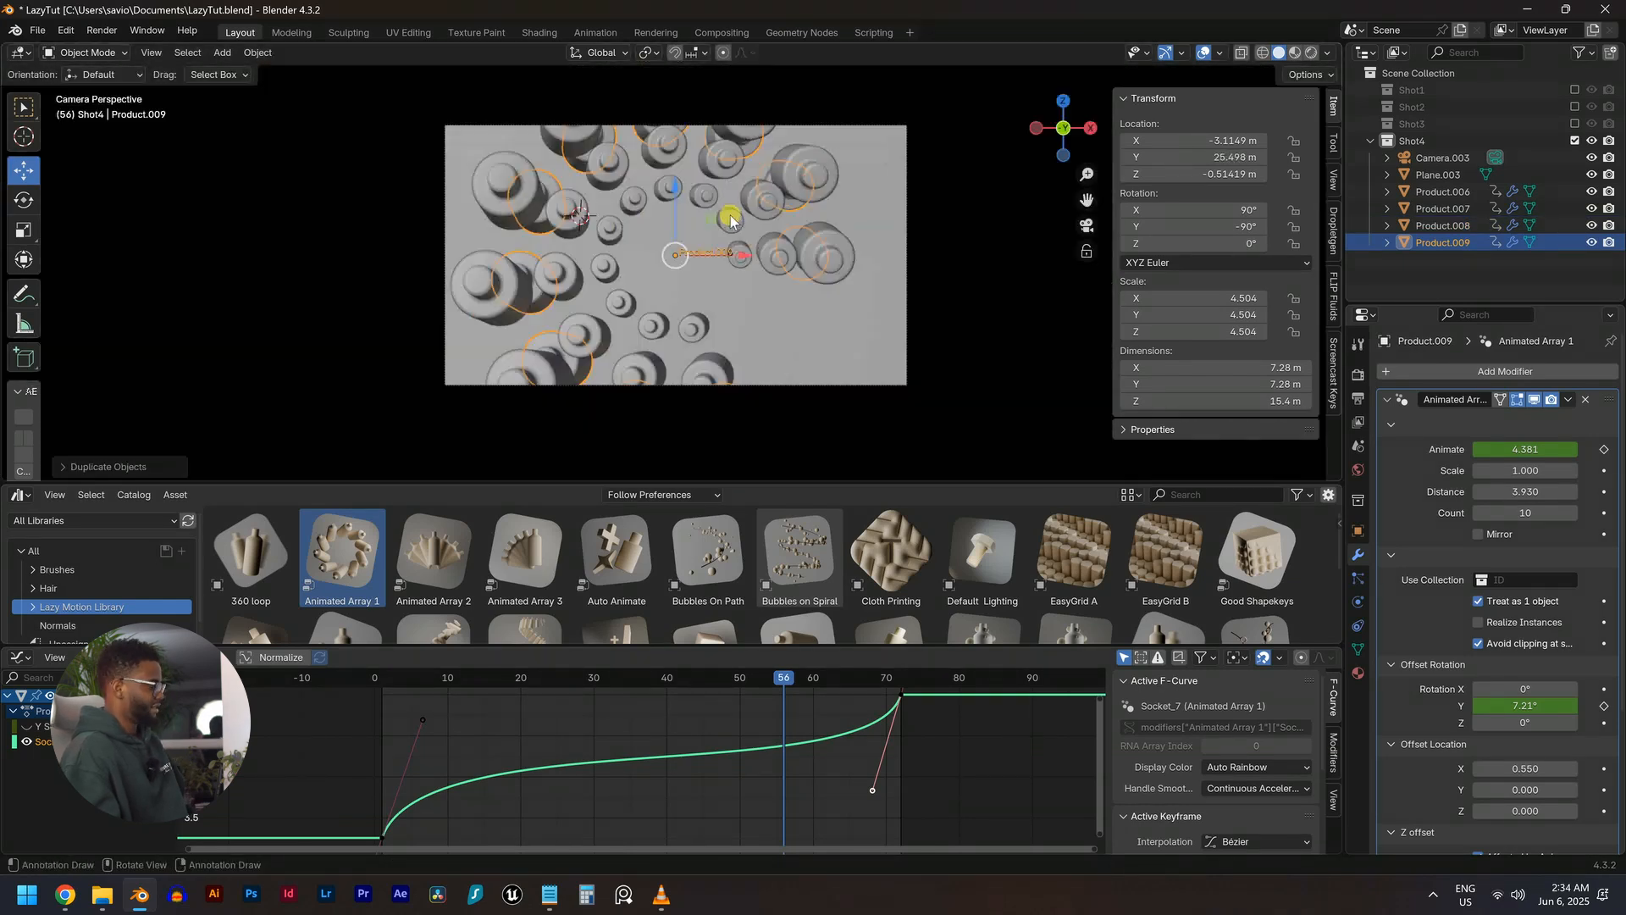
key(s)
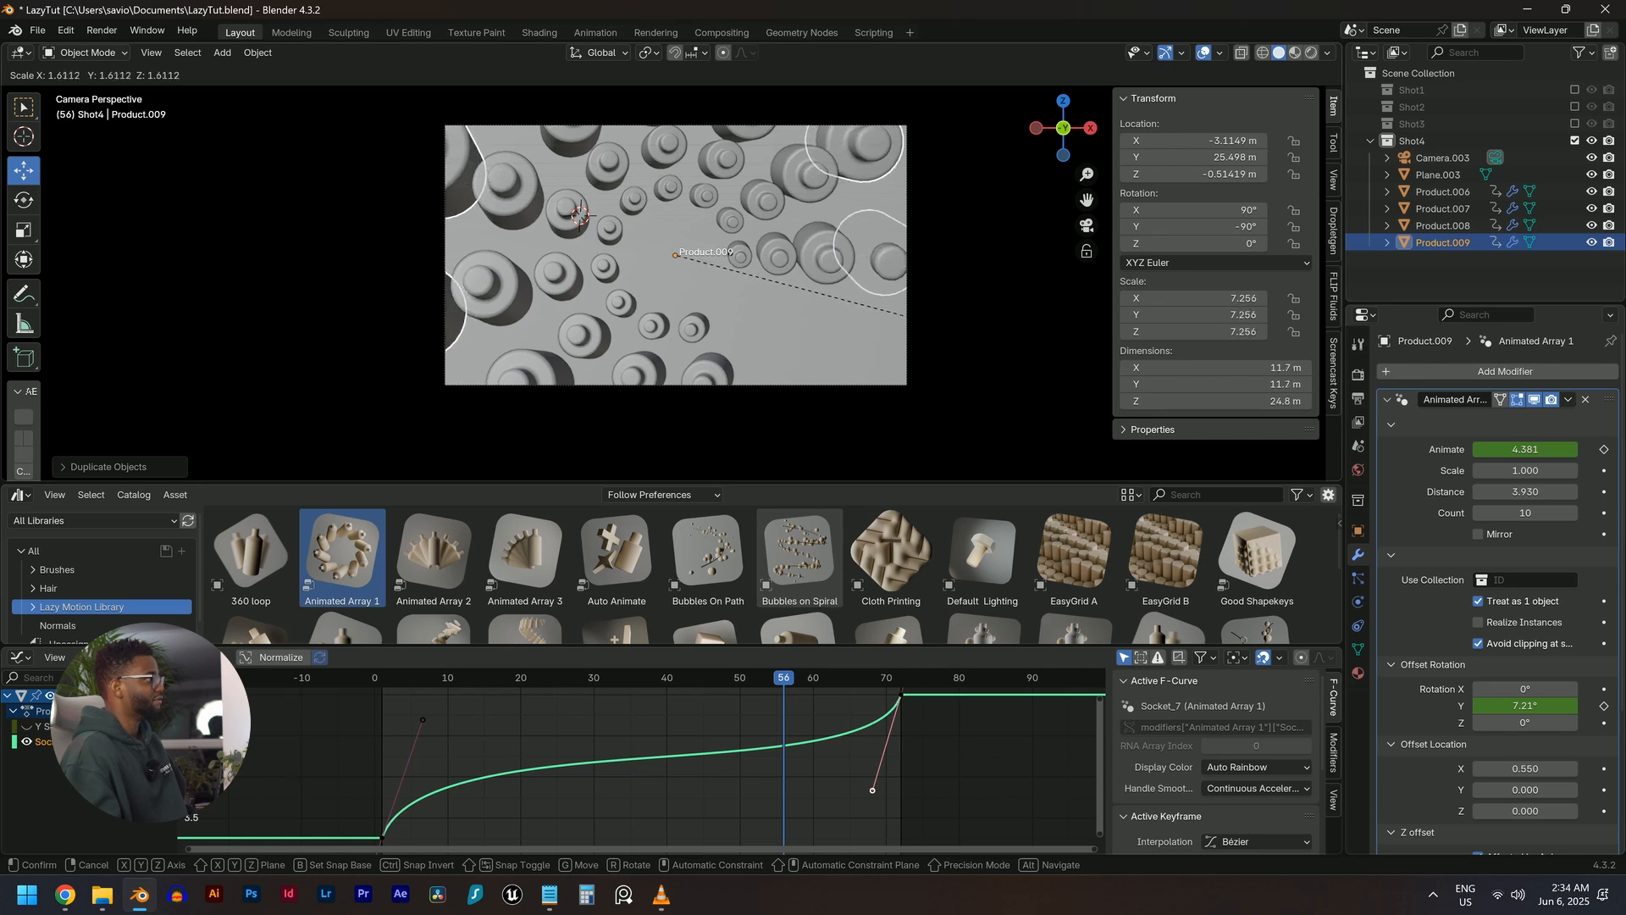
click(1001, 343)
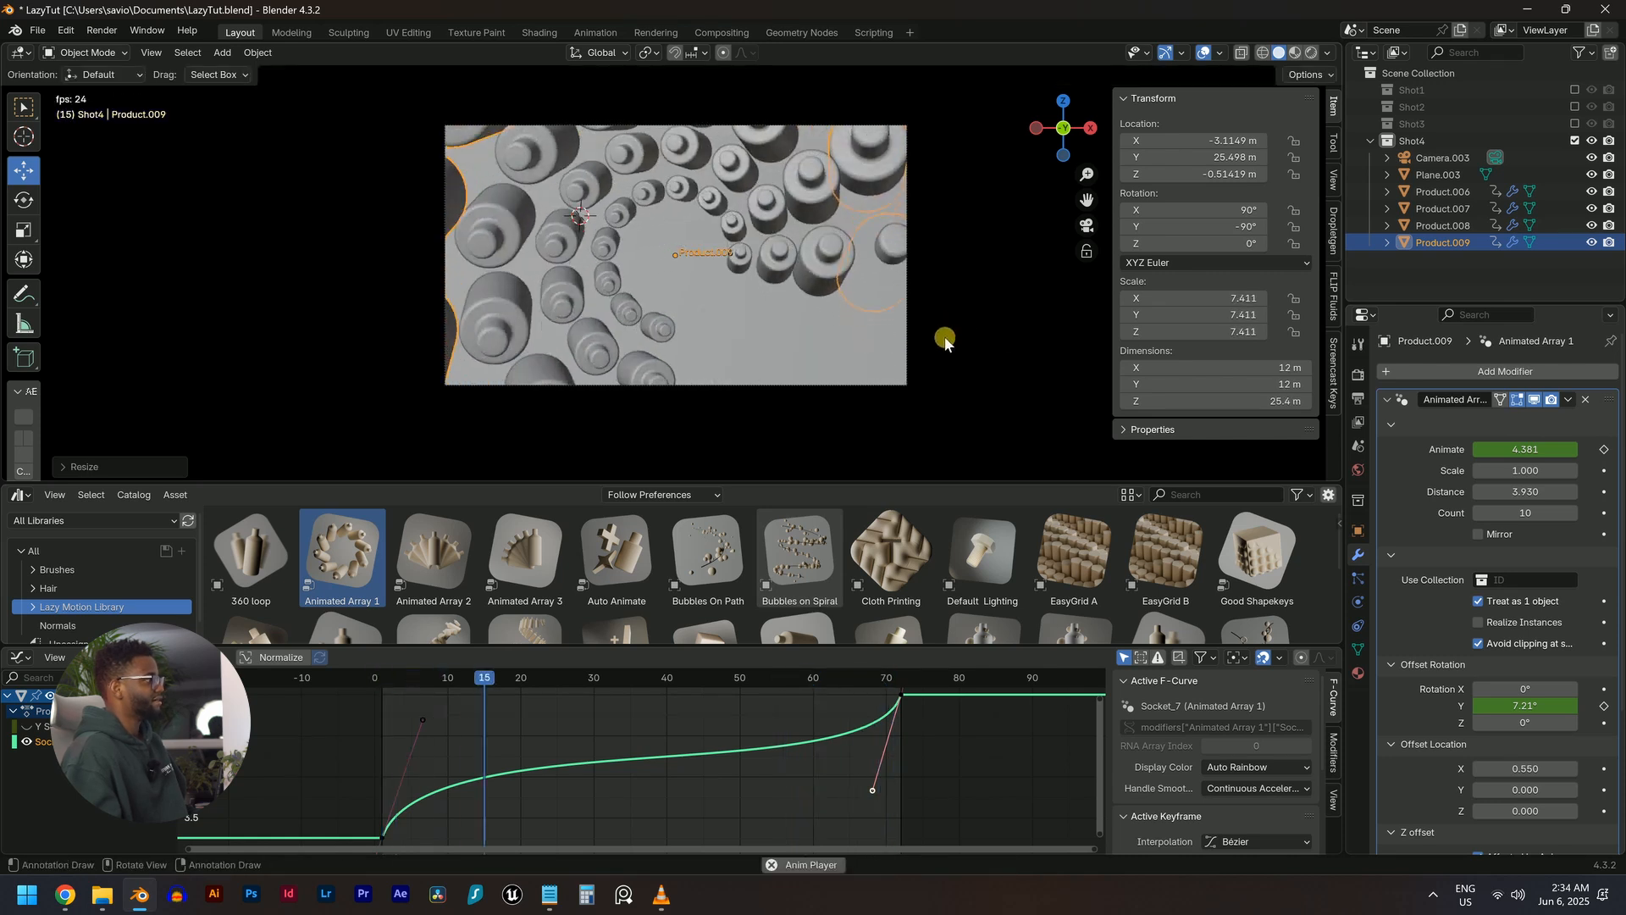
click(943, 301)
scroll(943, 314, up, 2)
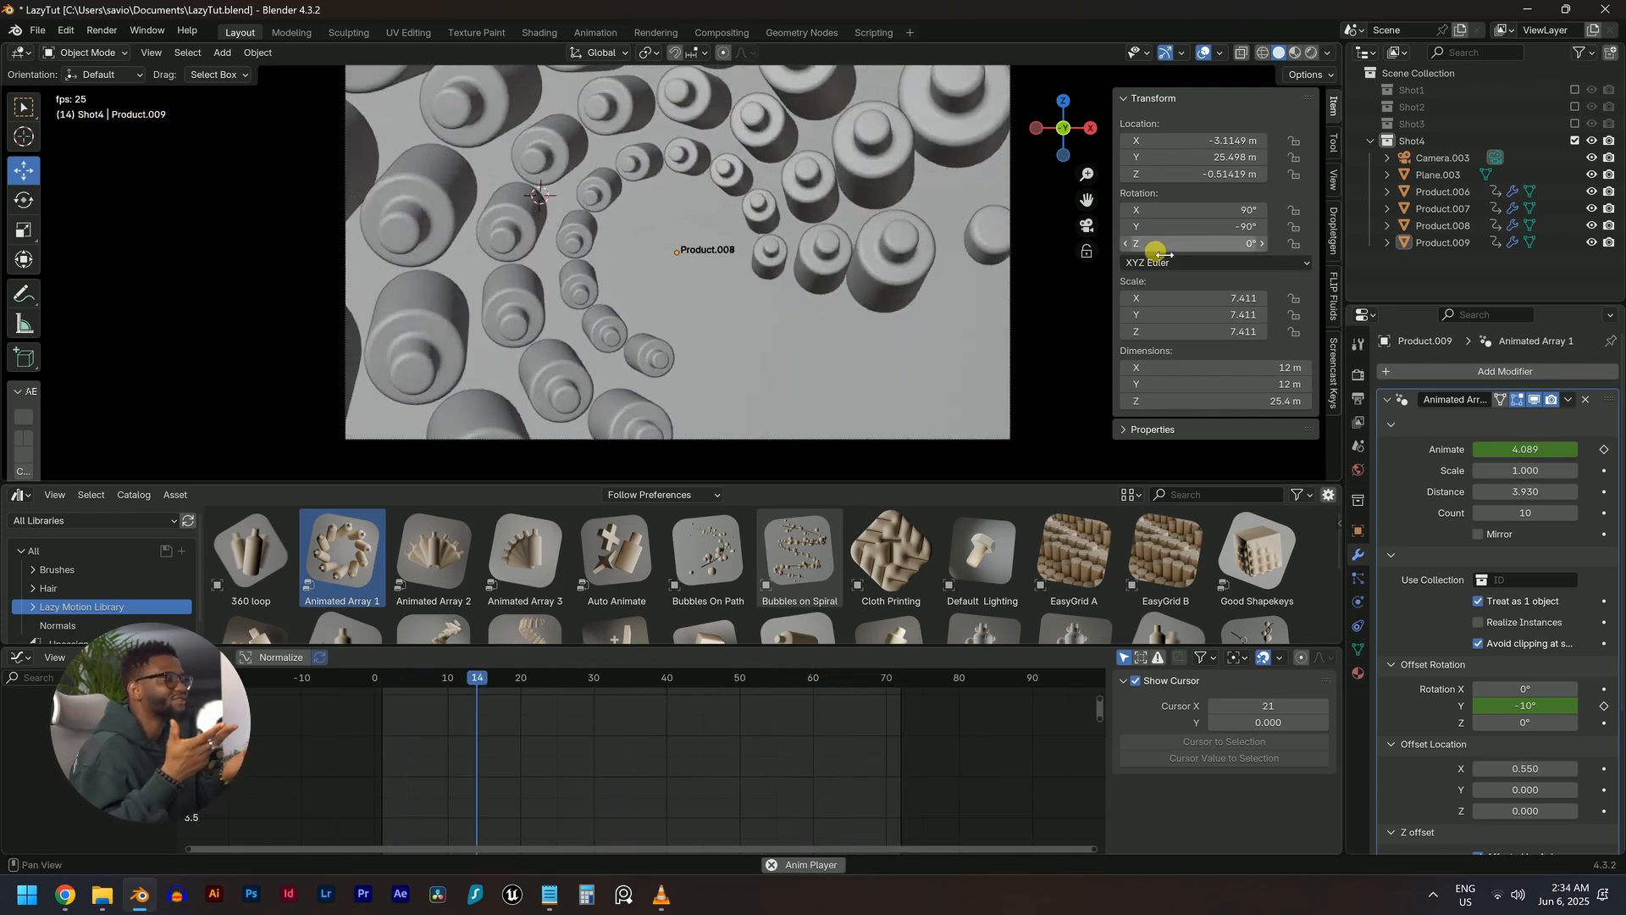
Keyframe the camera's Y location at frame 1, and set it to about -148.07 m with a keyframe at frame 72
click(811, 440)
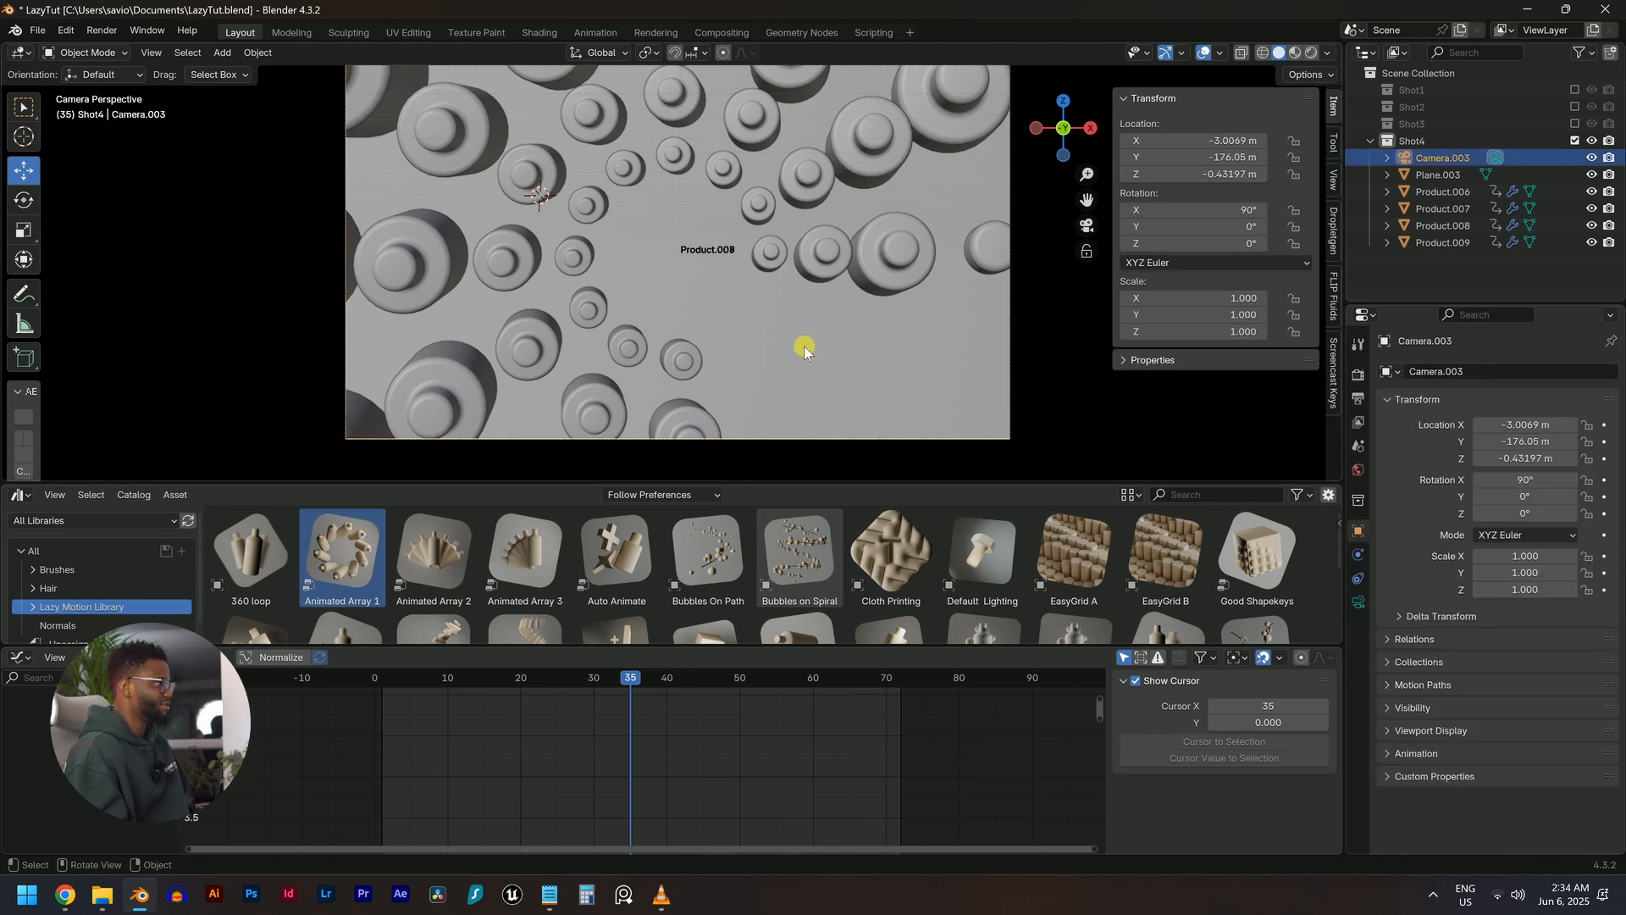
key(shift+Left)
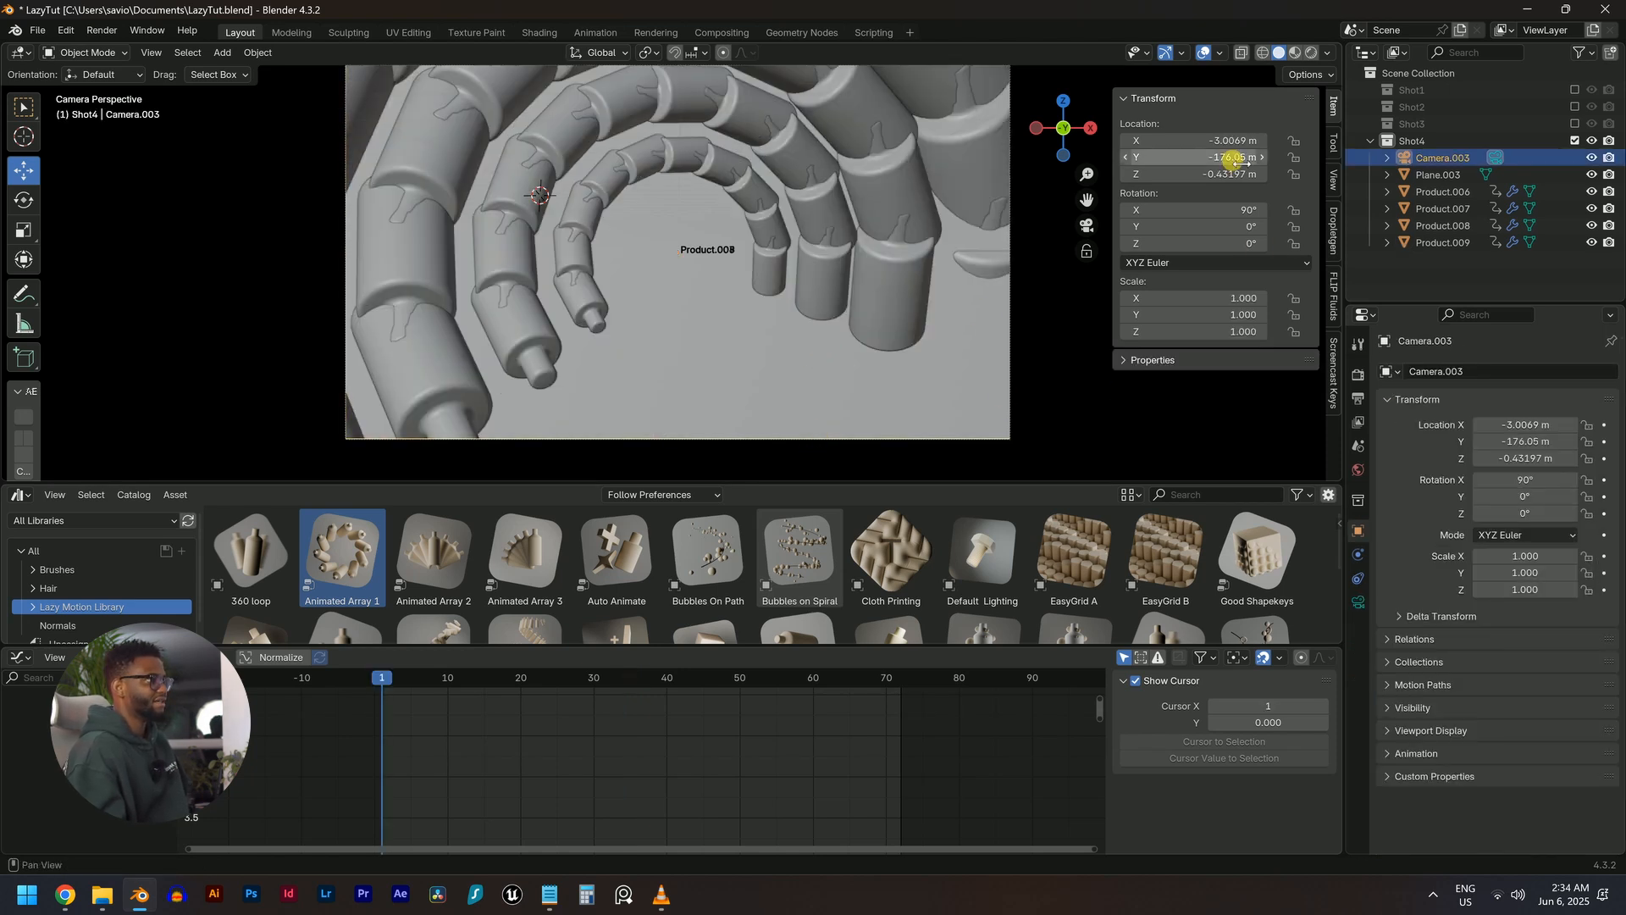
right_click(1212, 161)
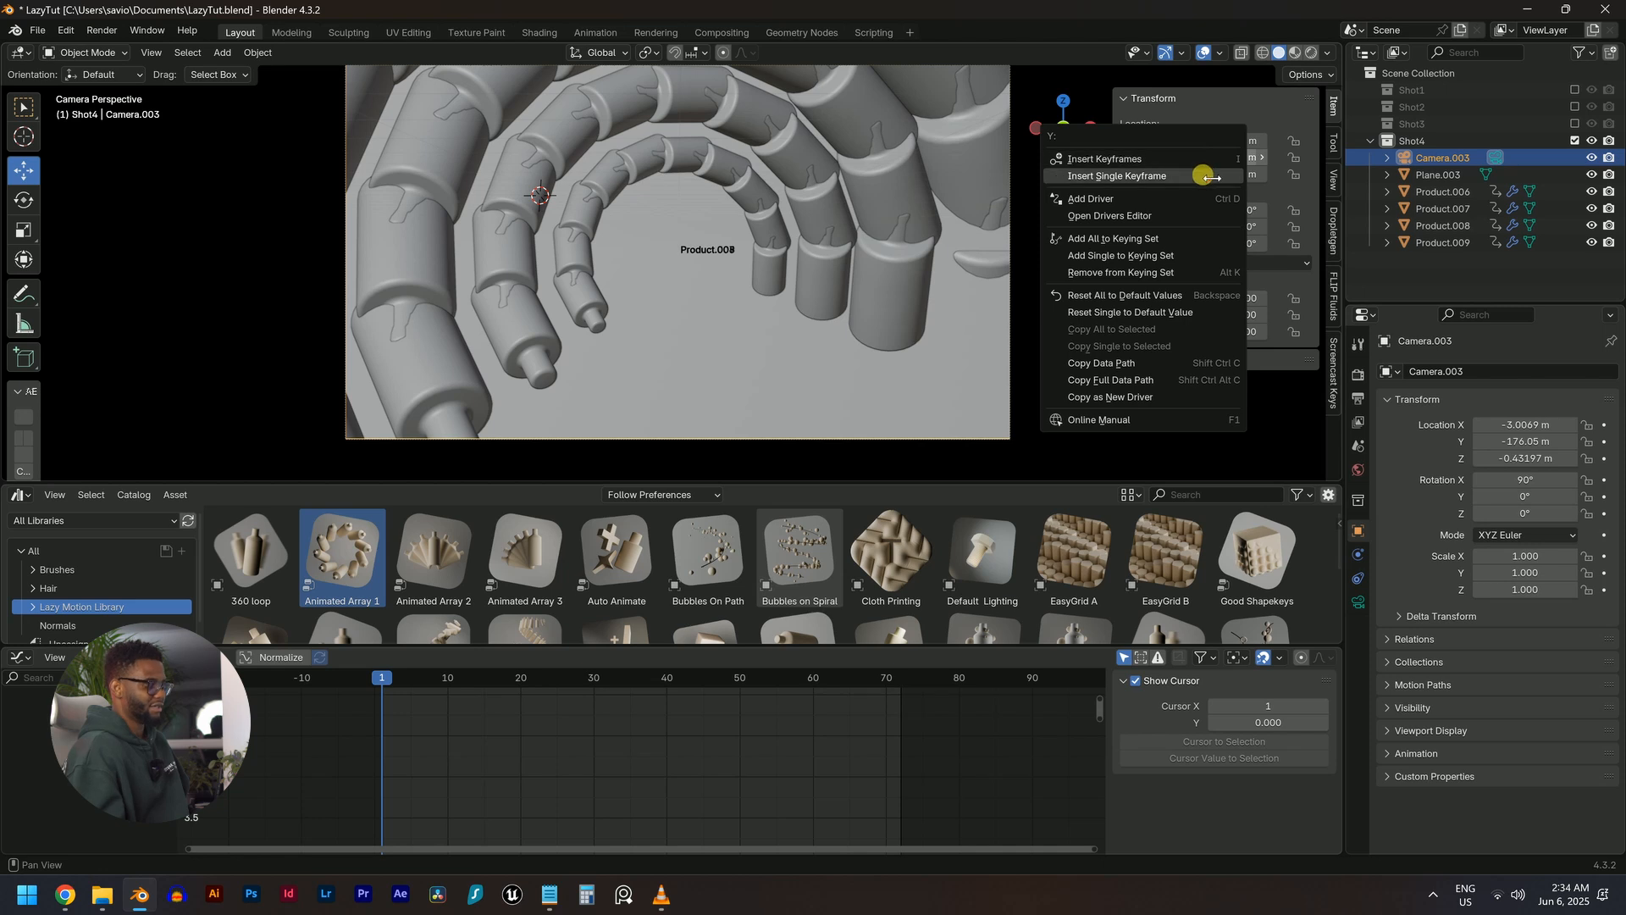
click(1203, 175)
key(shift+Right)
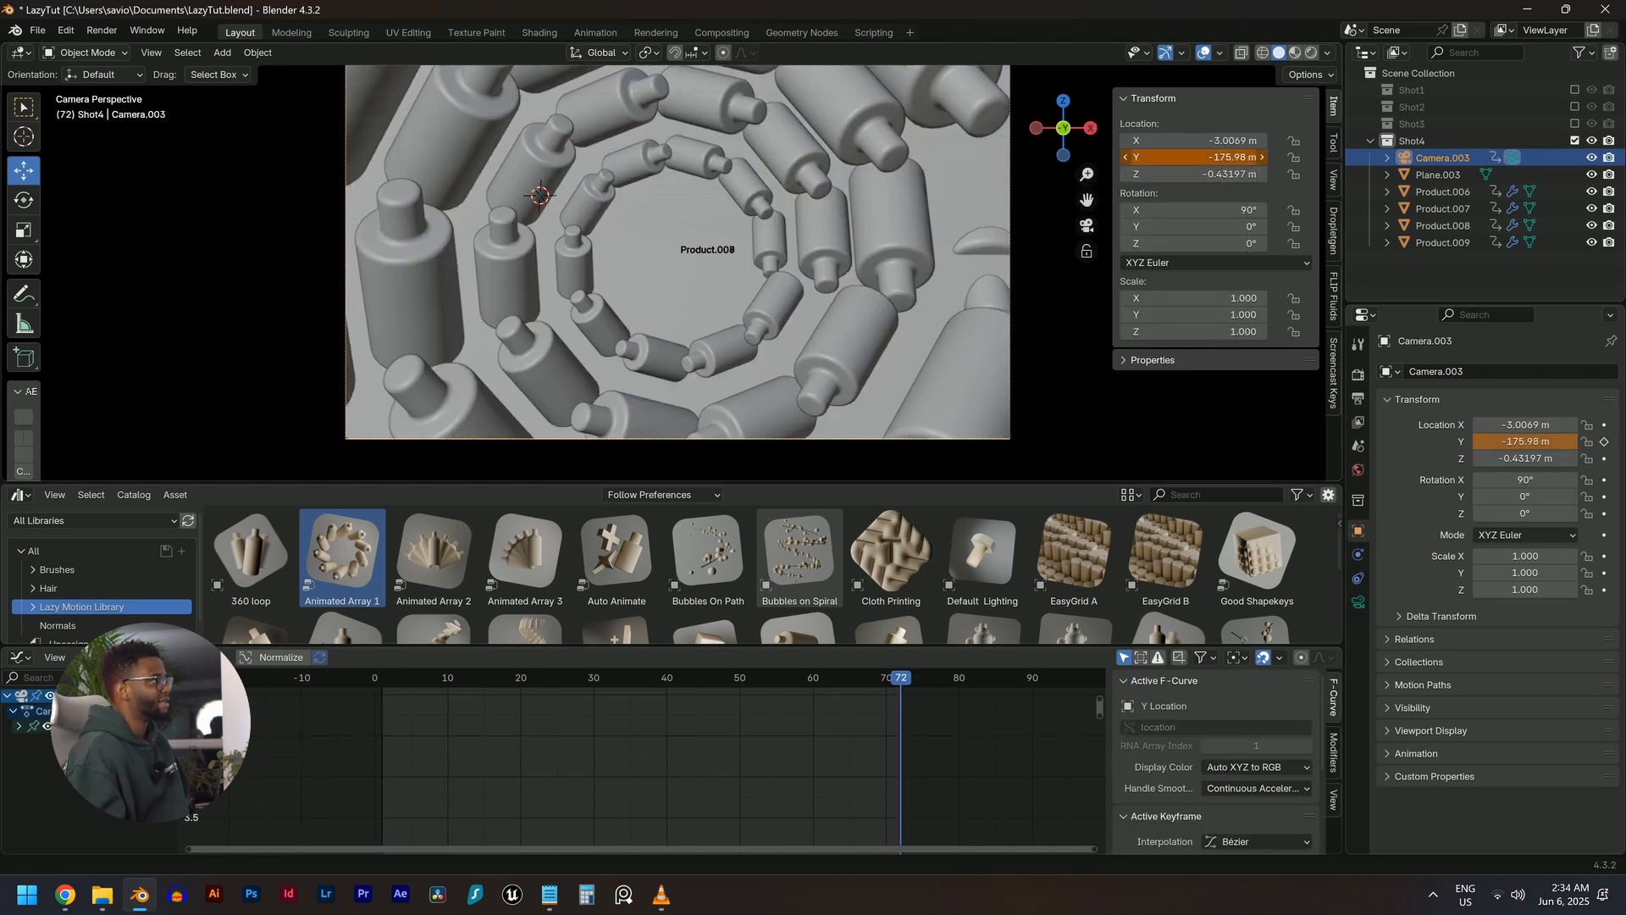
drag(1195, 157, 1252, 157)
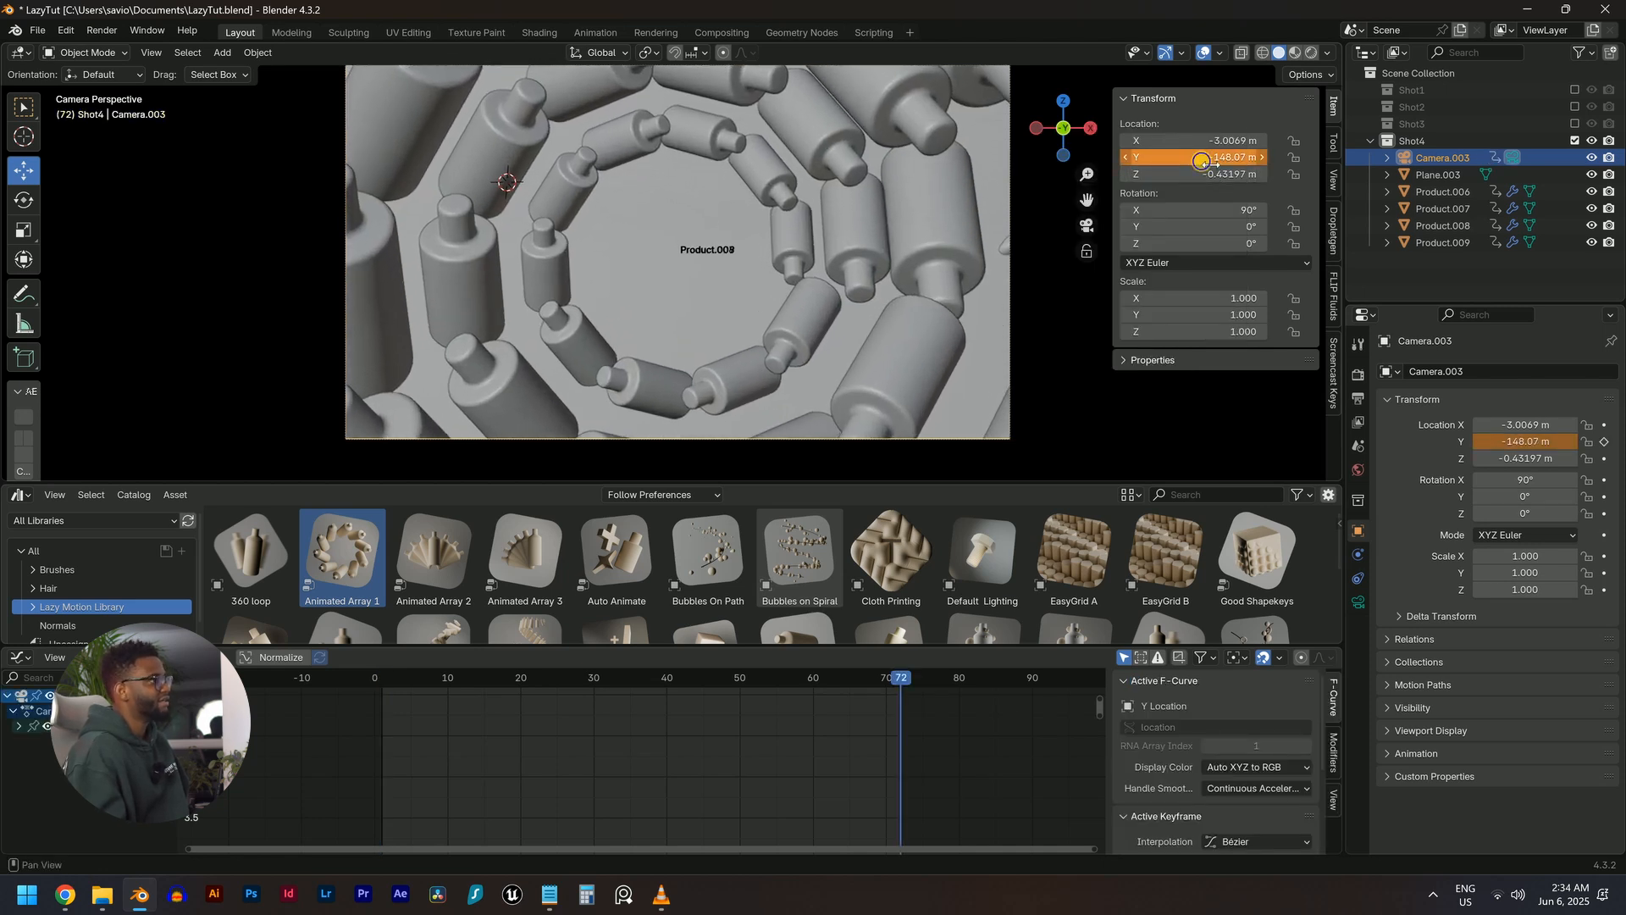
Reshape the camera's Y location curve into a fast-slow-fast ease by adjusting both keyframes' handles, and play it back
click(548, 838)
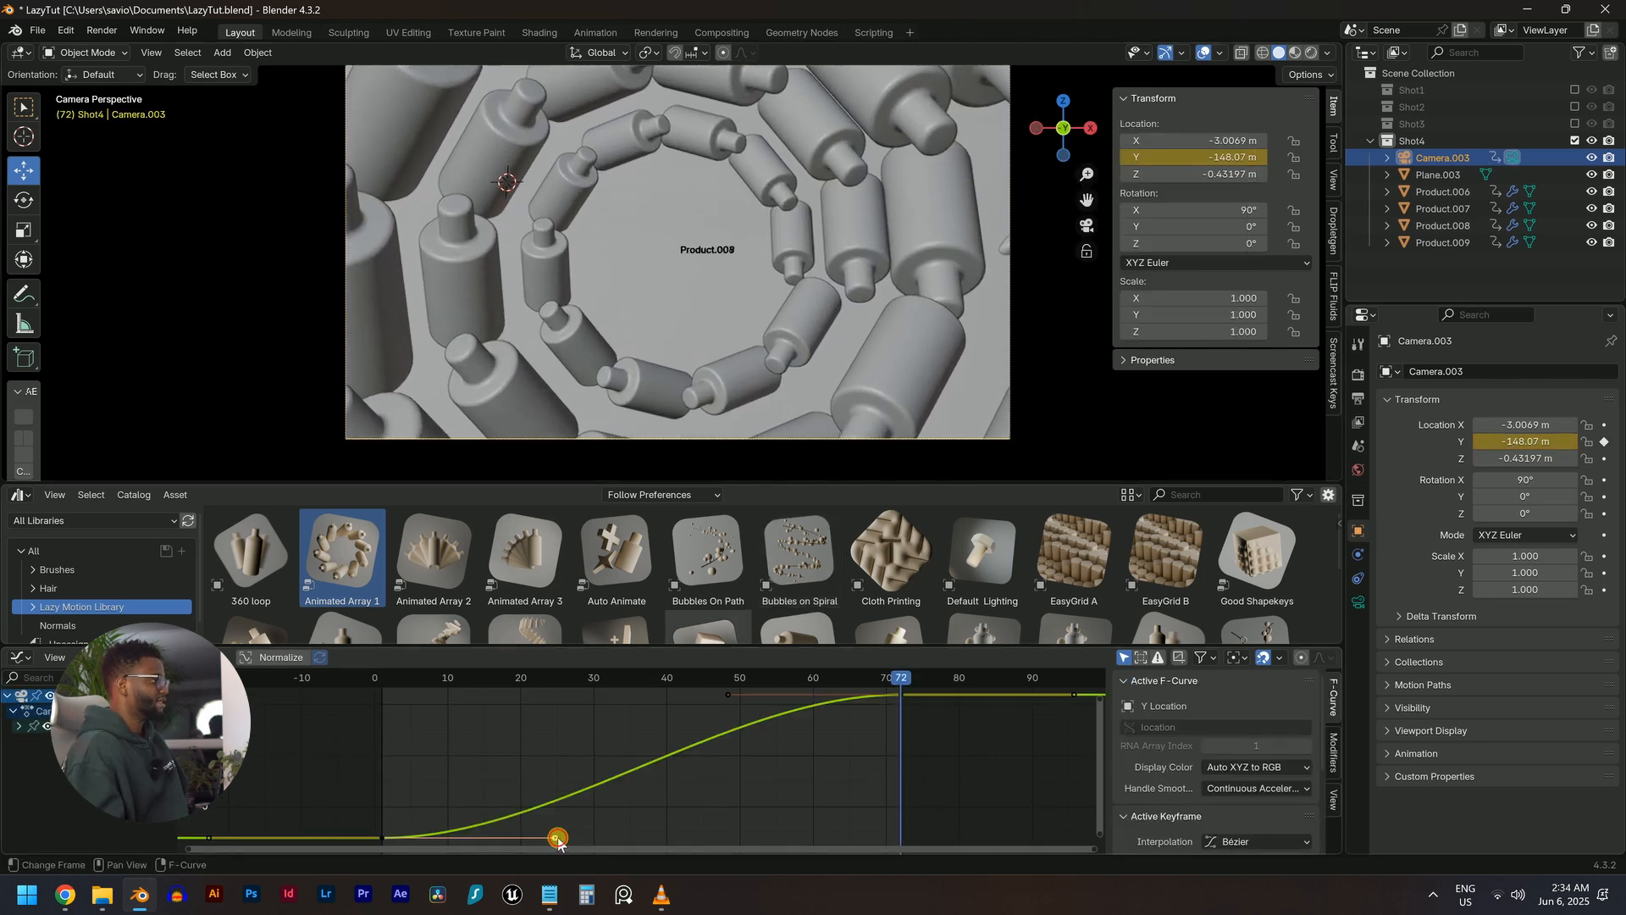
drag(559, 843, 452, 711)
drag(727, 694, 820, 766)
drag(881, 825, 880, 826)
click(447, 729)
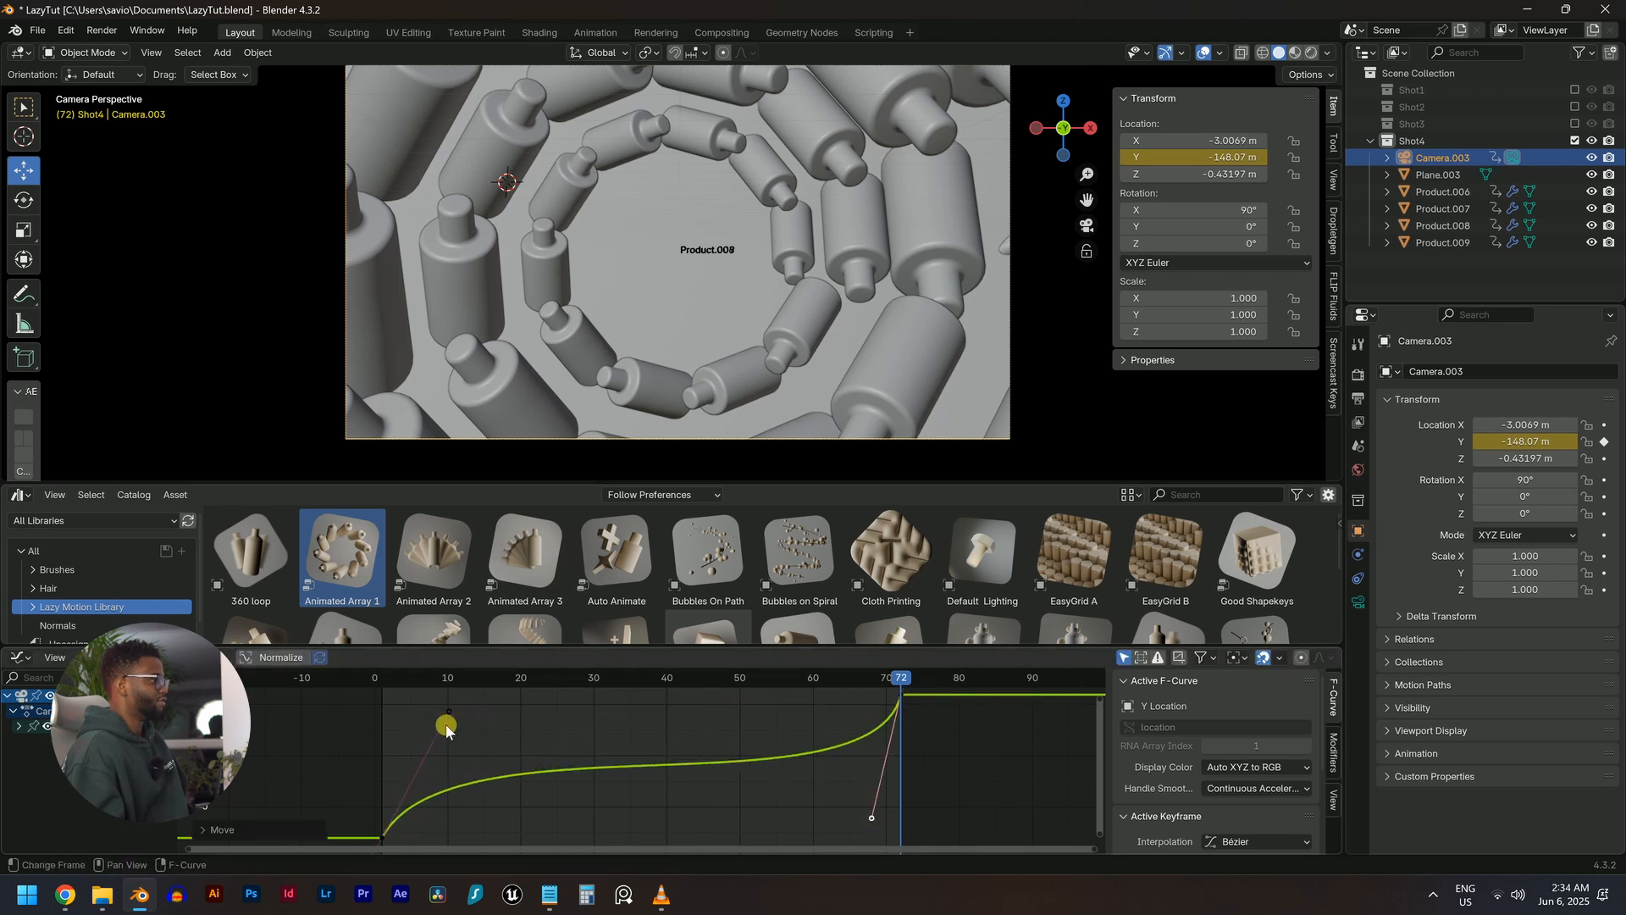
key(space)
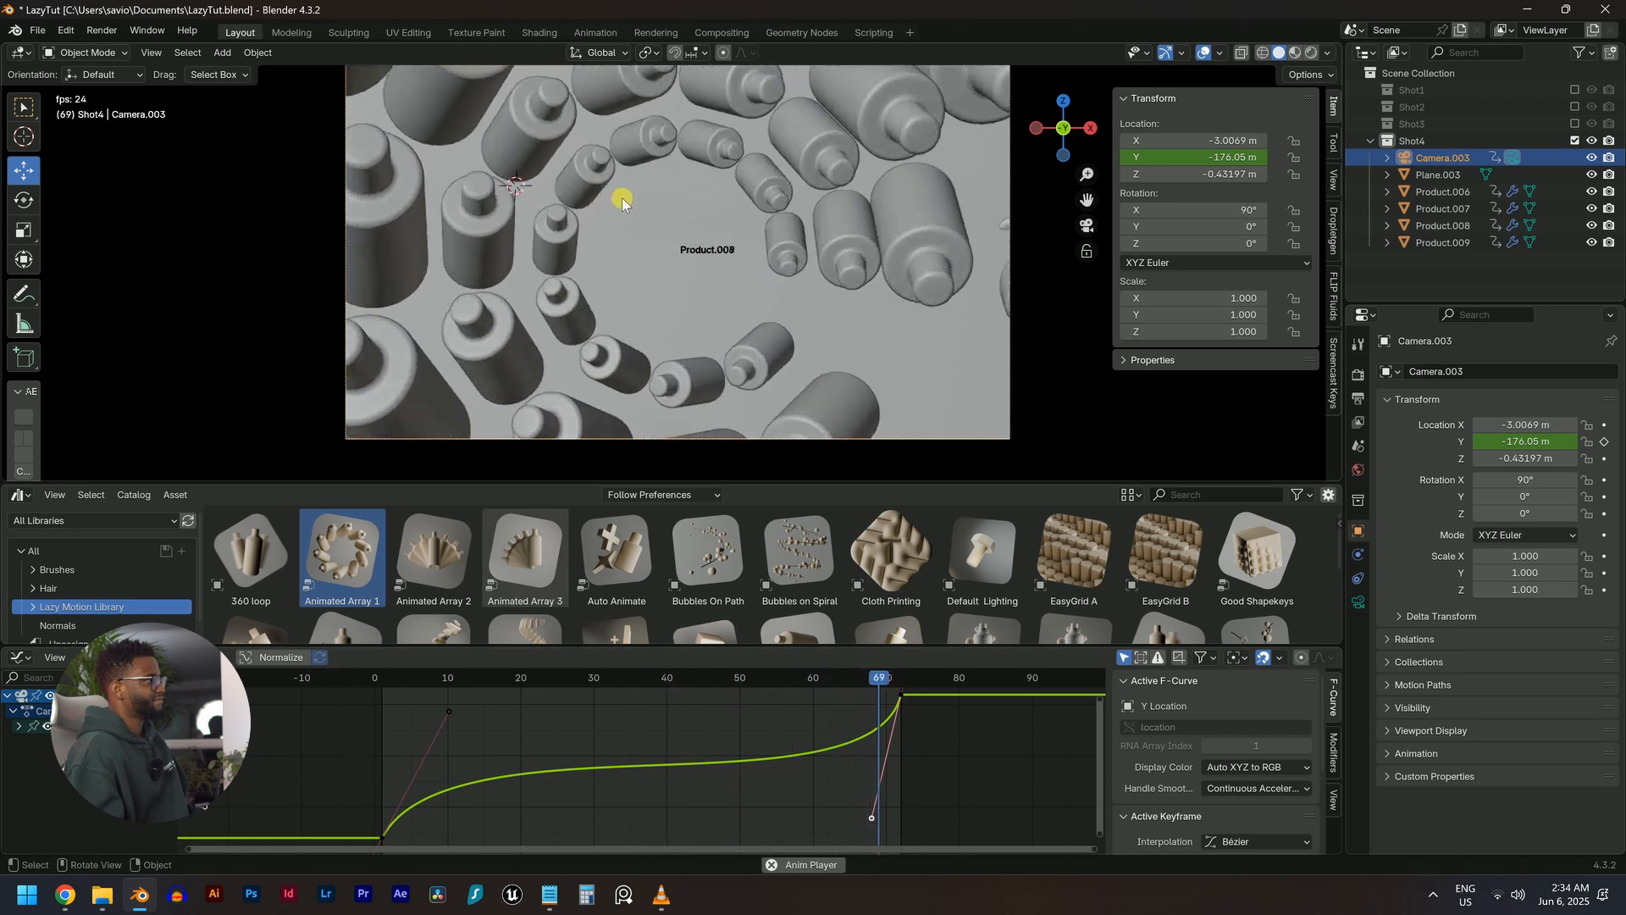
Inspect the rings from an angle, try aligning the camera to that view, and undo the camera change
middle_drag(621, 196, 899, 265)
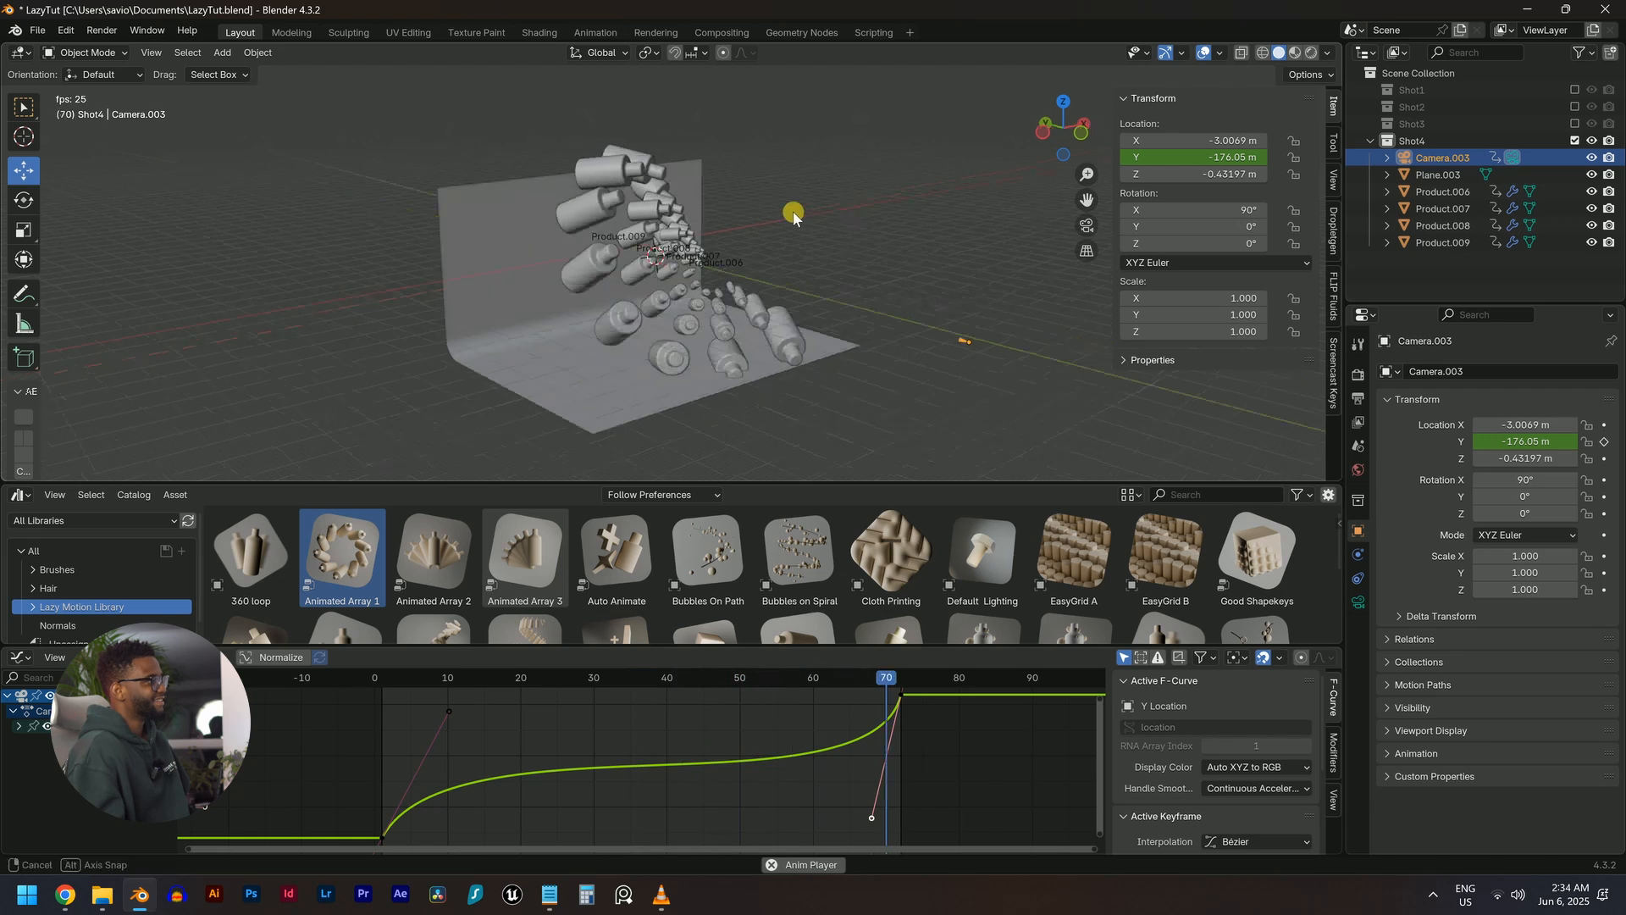
middle_drag(791, 207, 838, 175)
scroll(770, 208, up, 5)
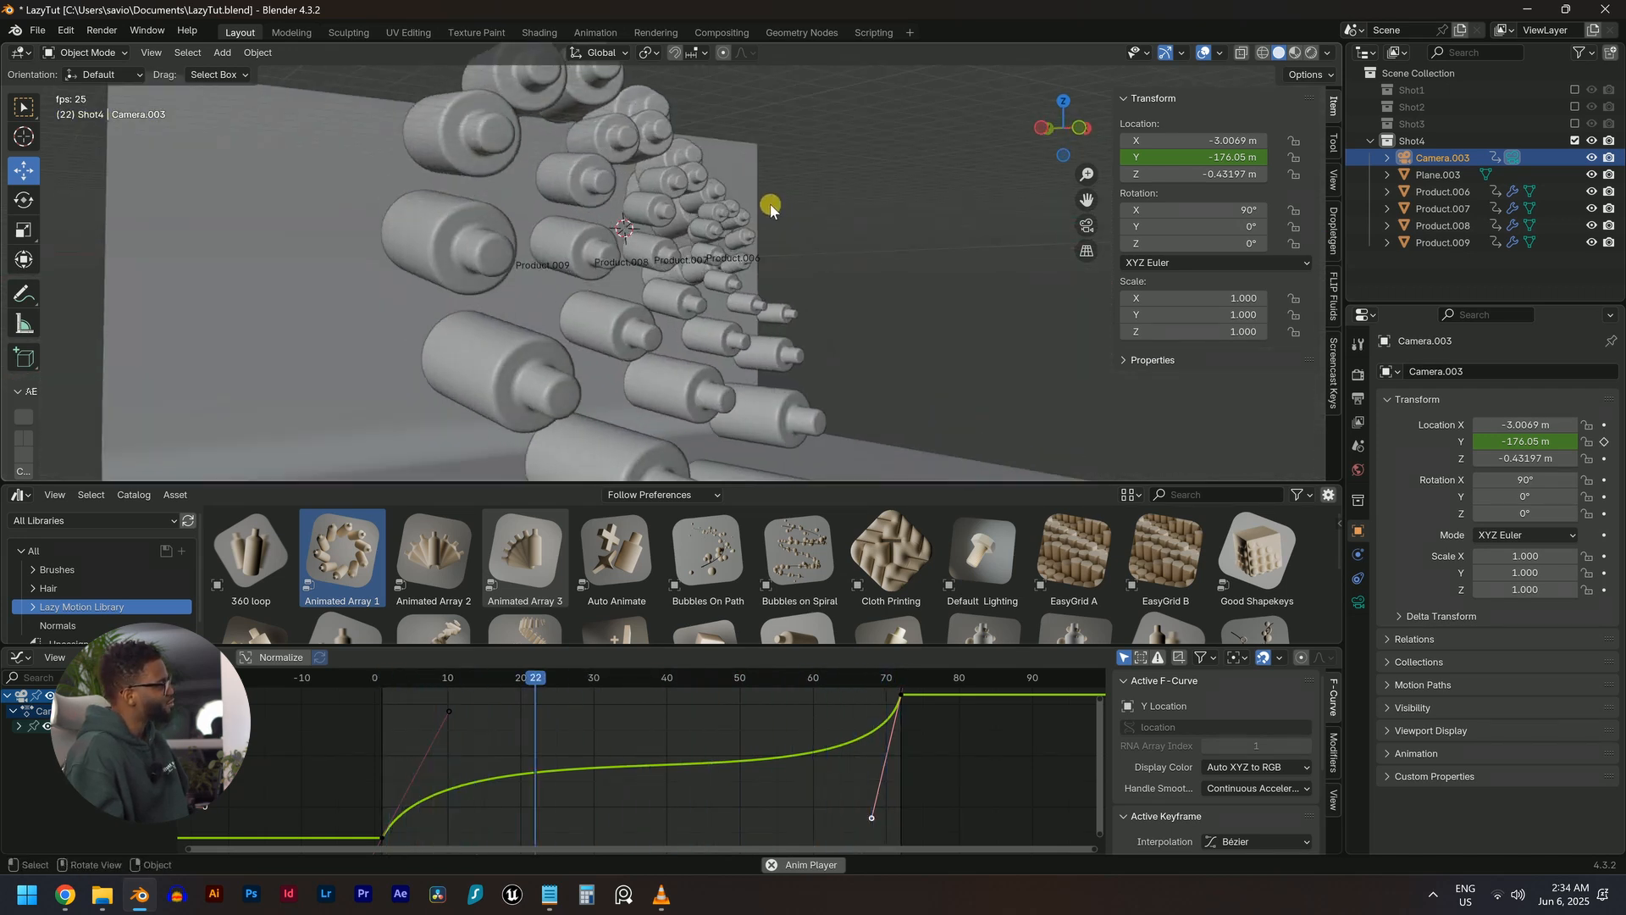
middle_drag(763, 192, 732, 188)
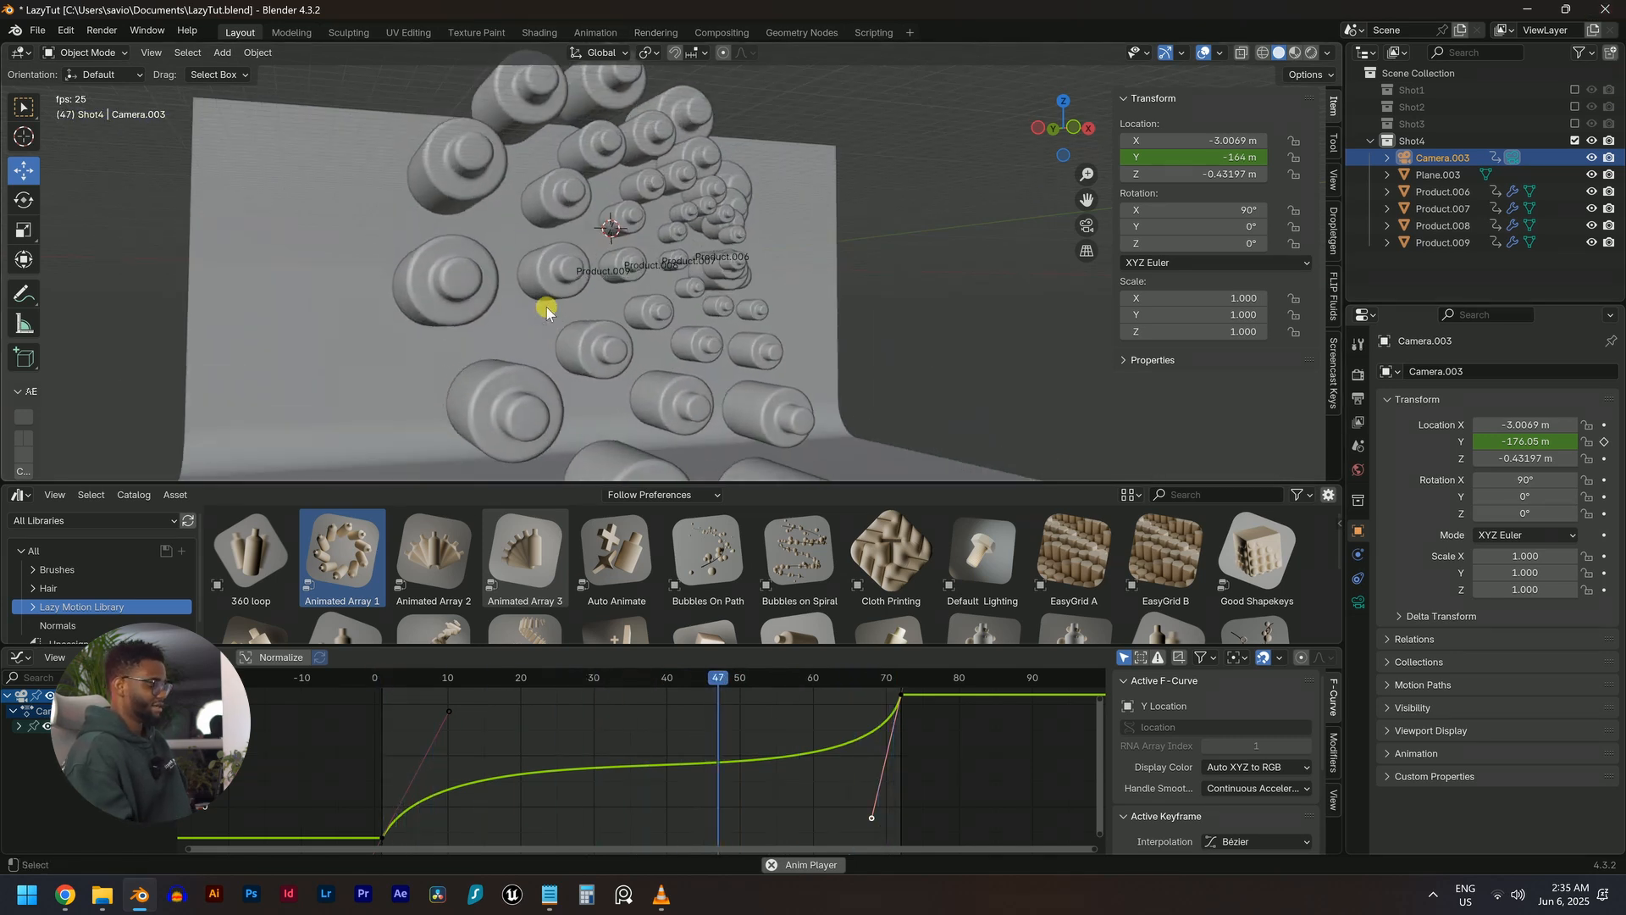
key(ctrl+alt+KP_0)
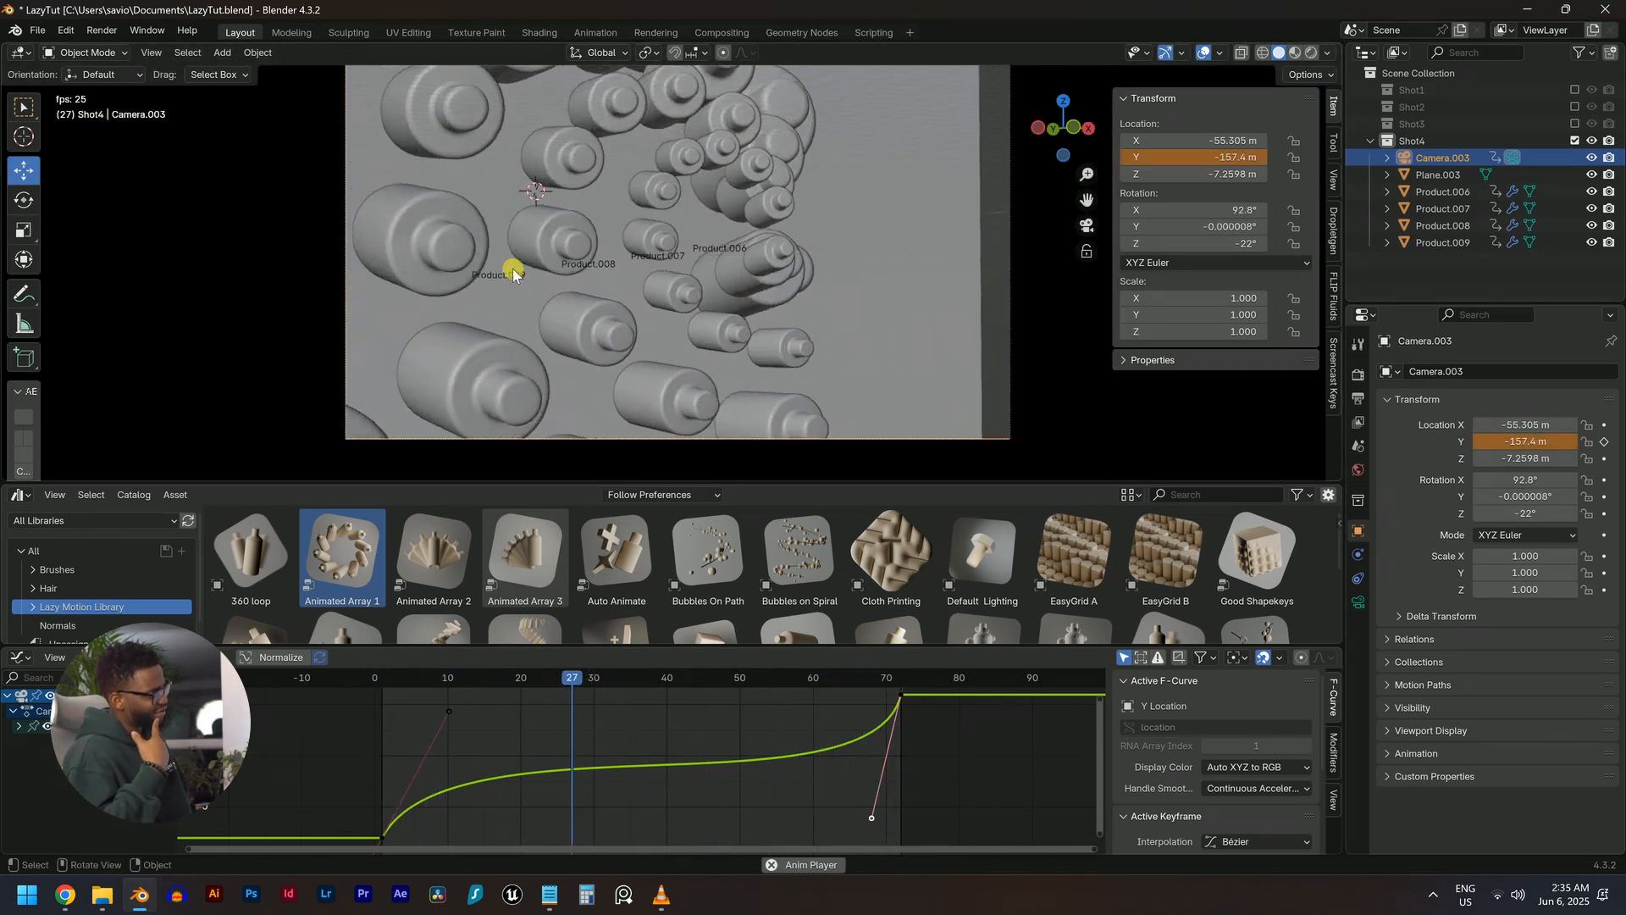
key(ctrl+z)
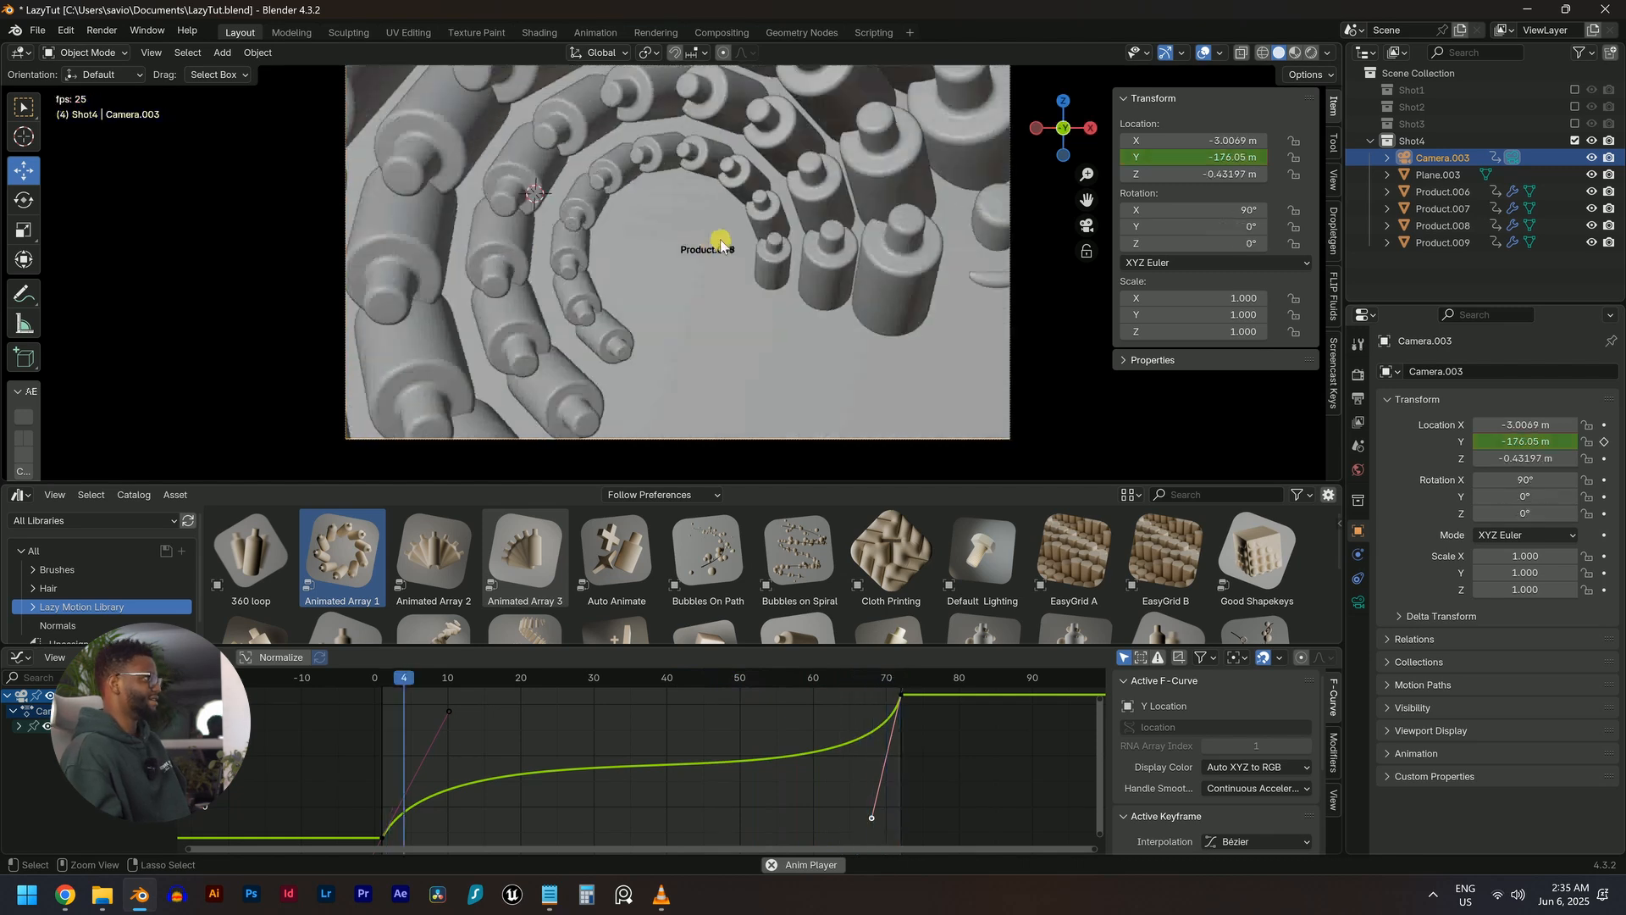
Scrub through the shot in the camera view and replay it from frame 1 to review the rings' motion
key(space)
scroll(741, 408, down, 1)
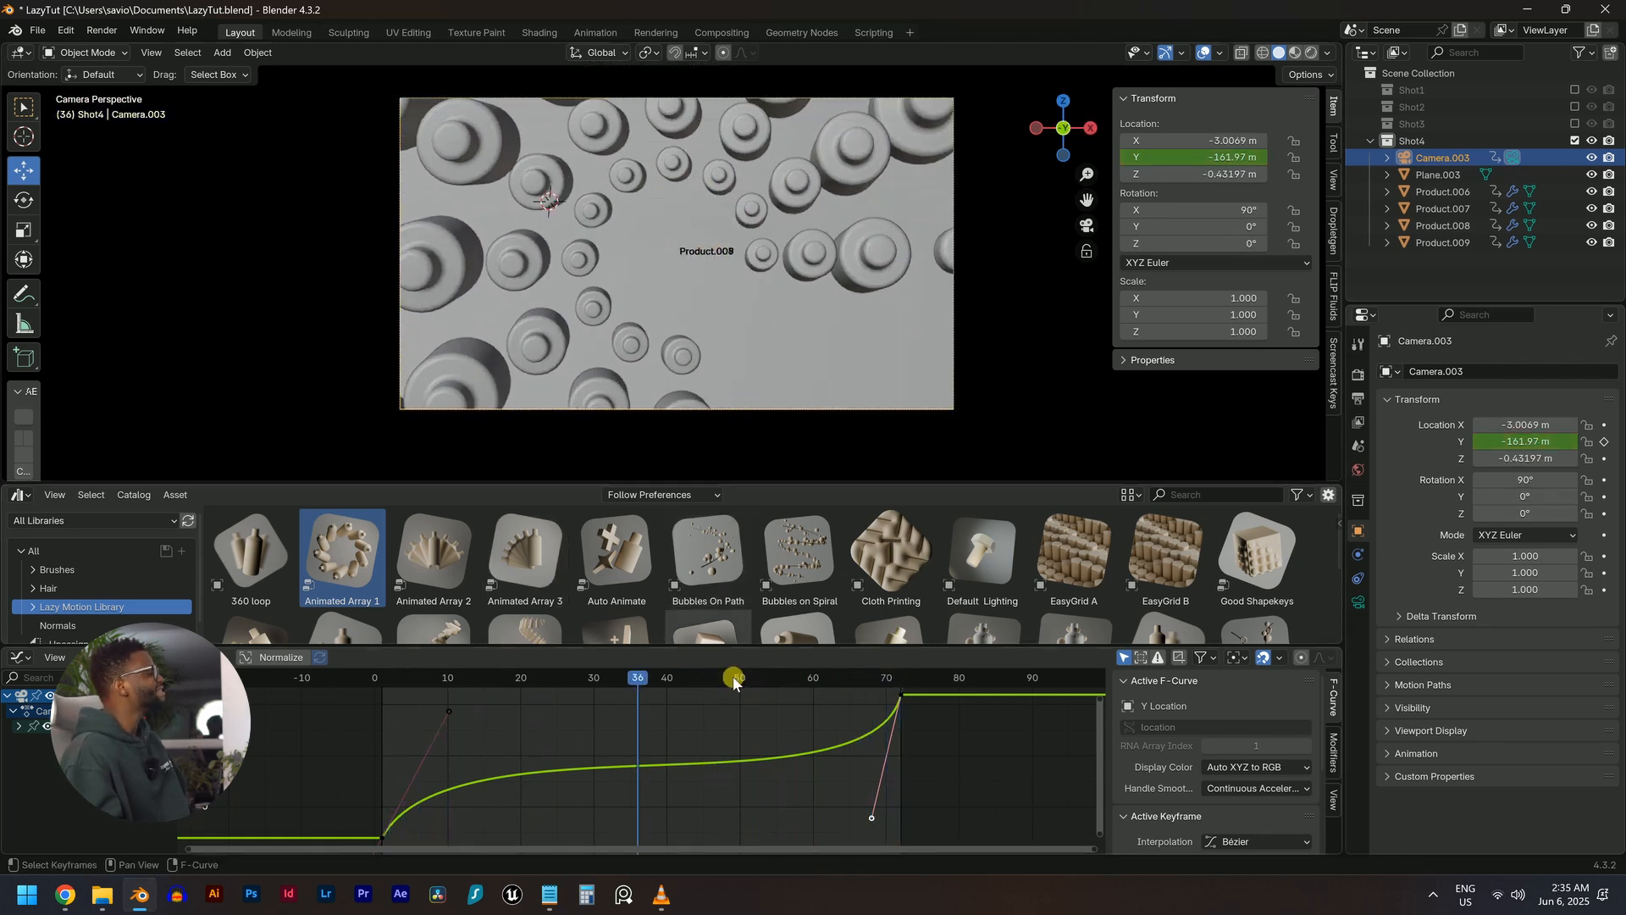
drag(734, 680, 543, 680)
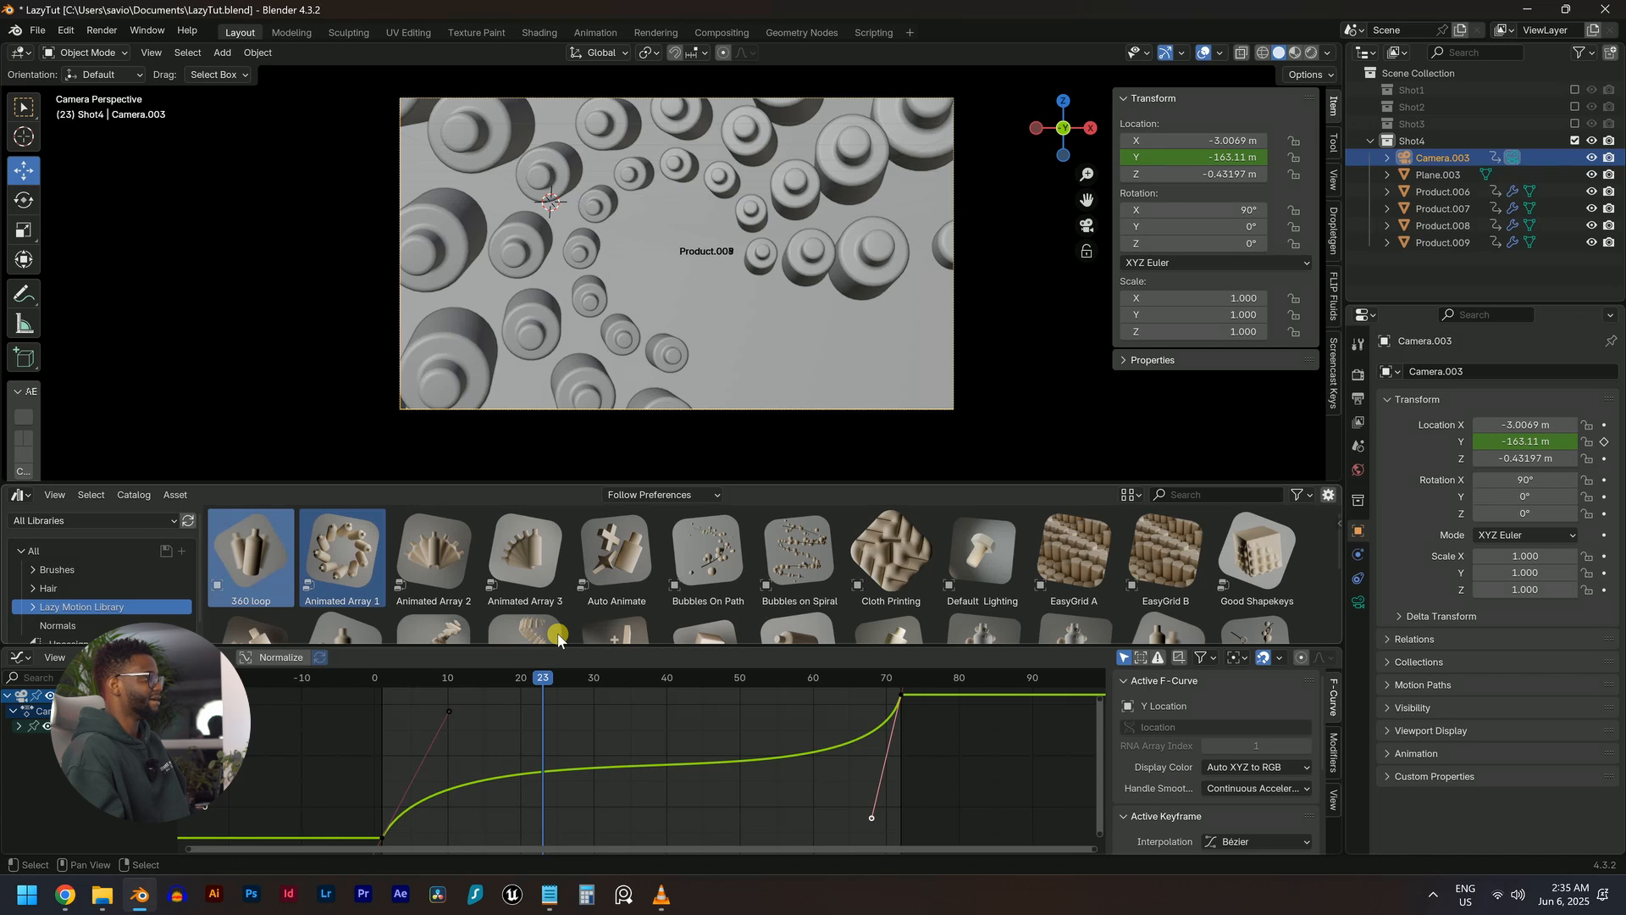
click(660, 736)
key(shift+Left)
key(space)
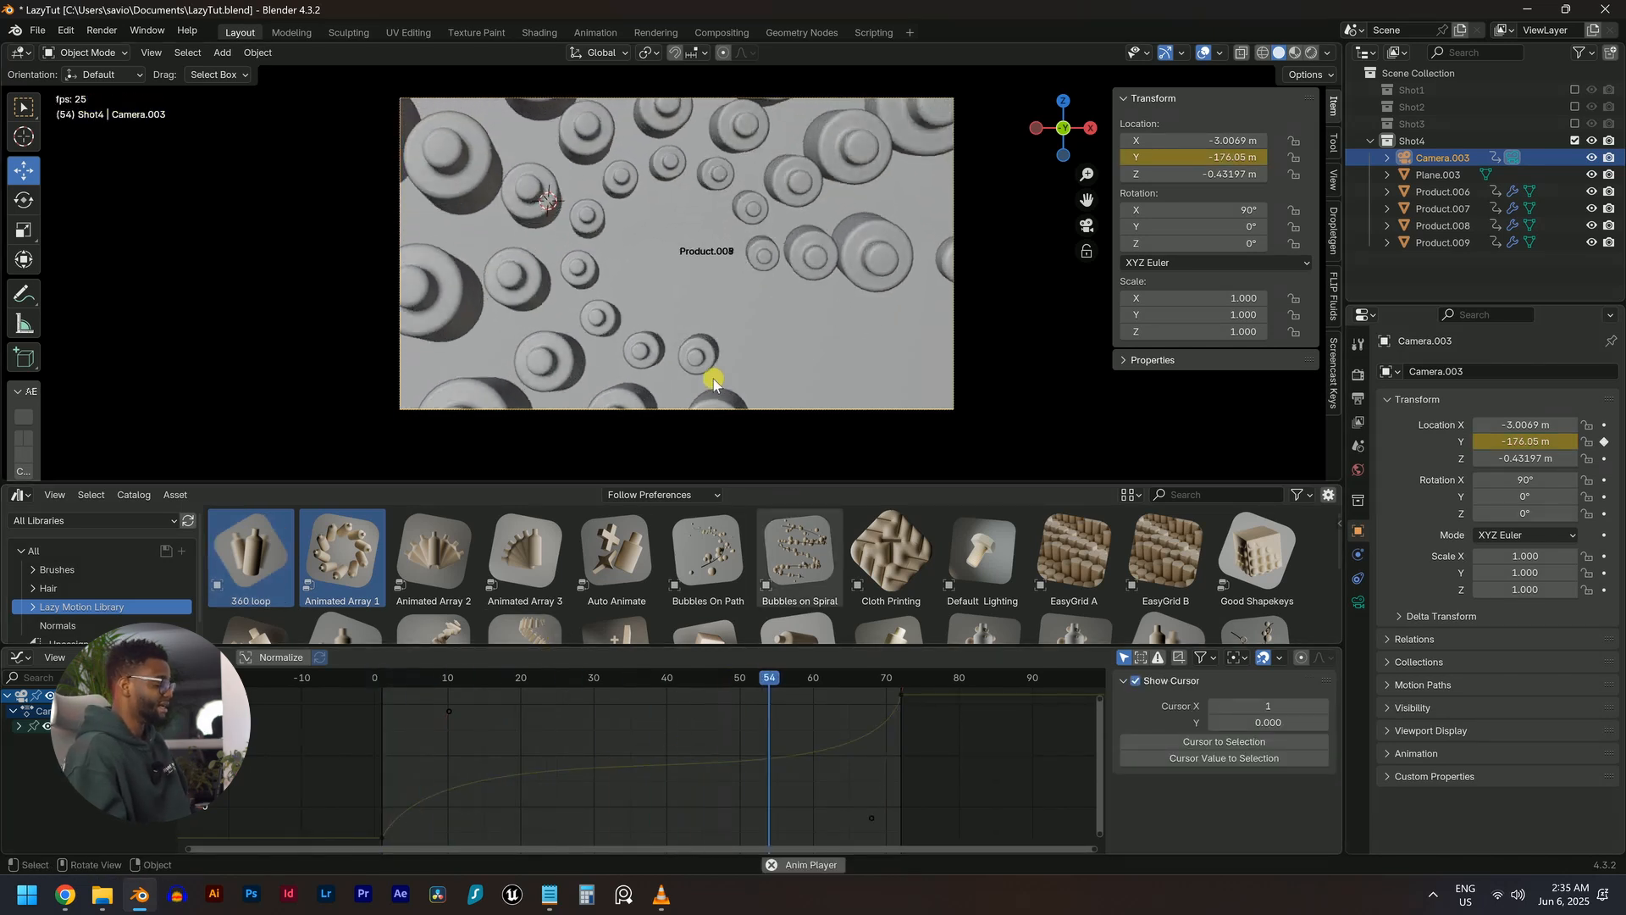
key(Escape)
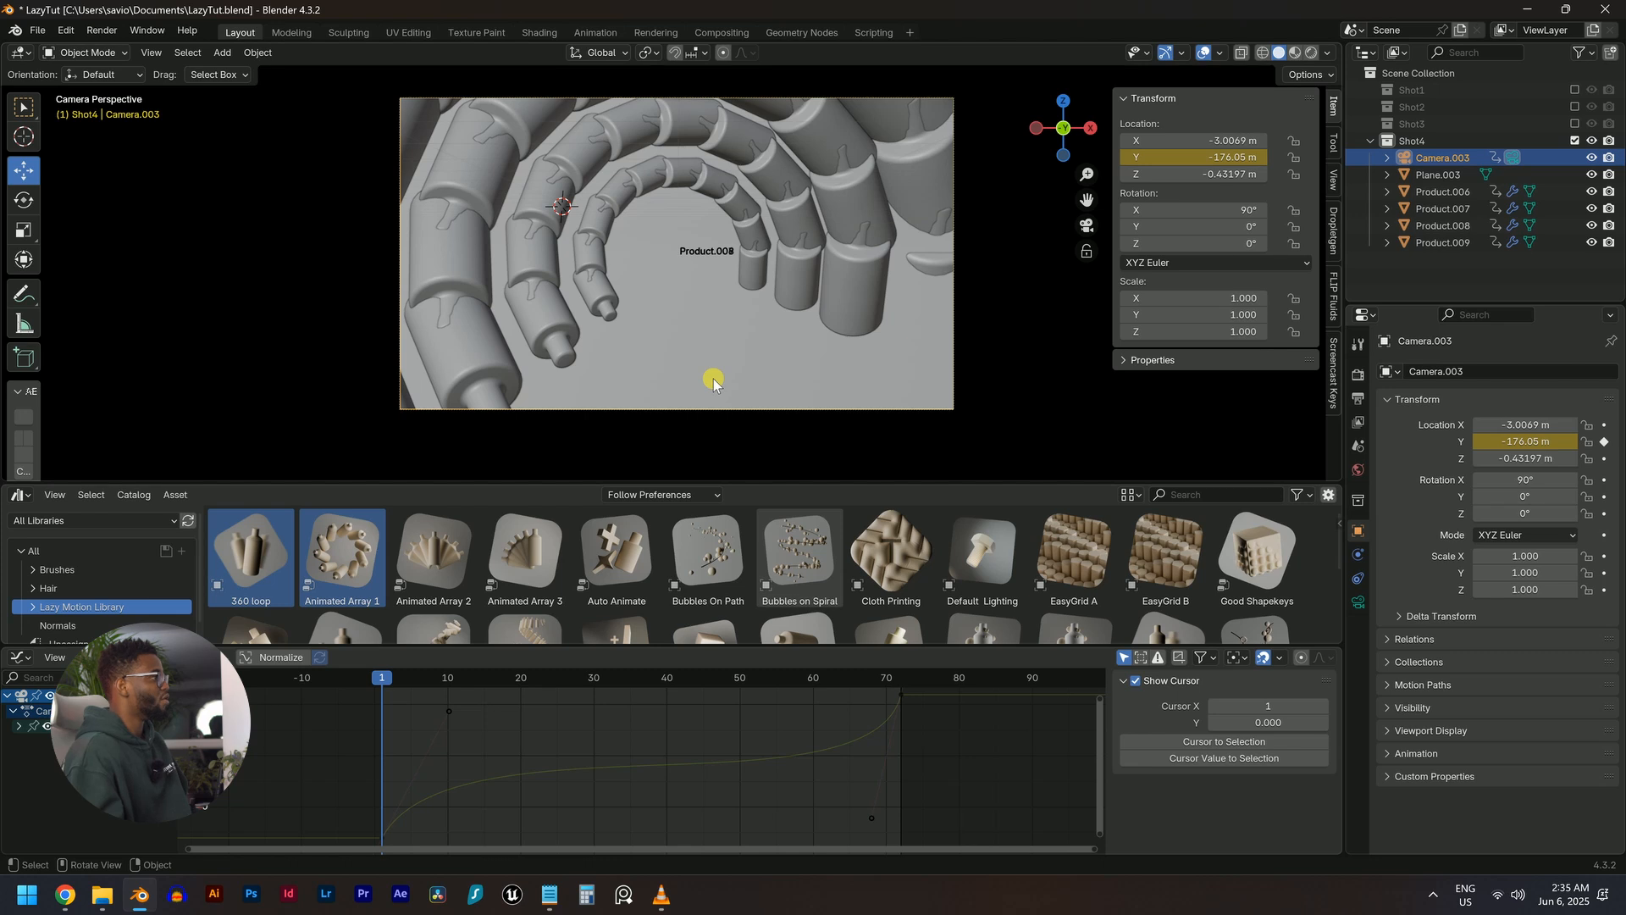
Set Product.007's Animate value to 2.732 at frame 1, replace its keyframe, and save the file
click(576, 310)
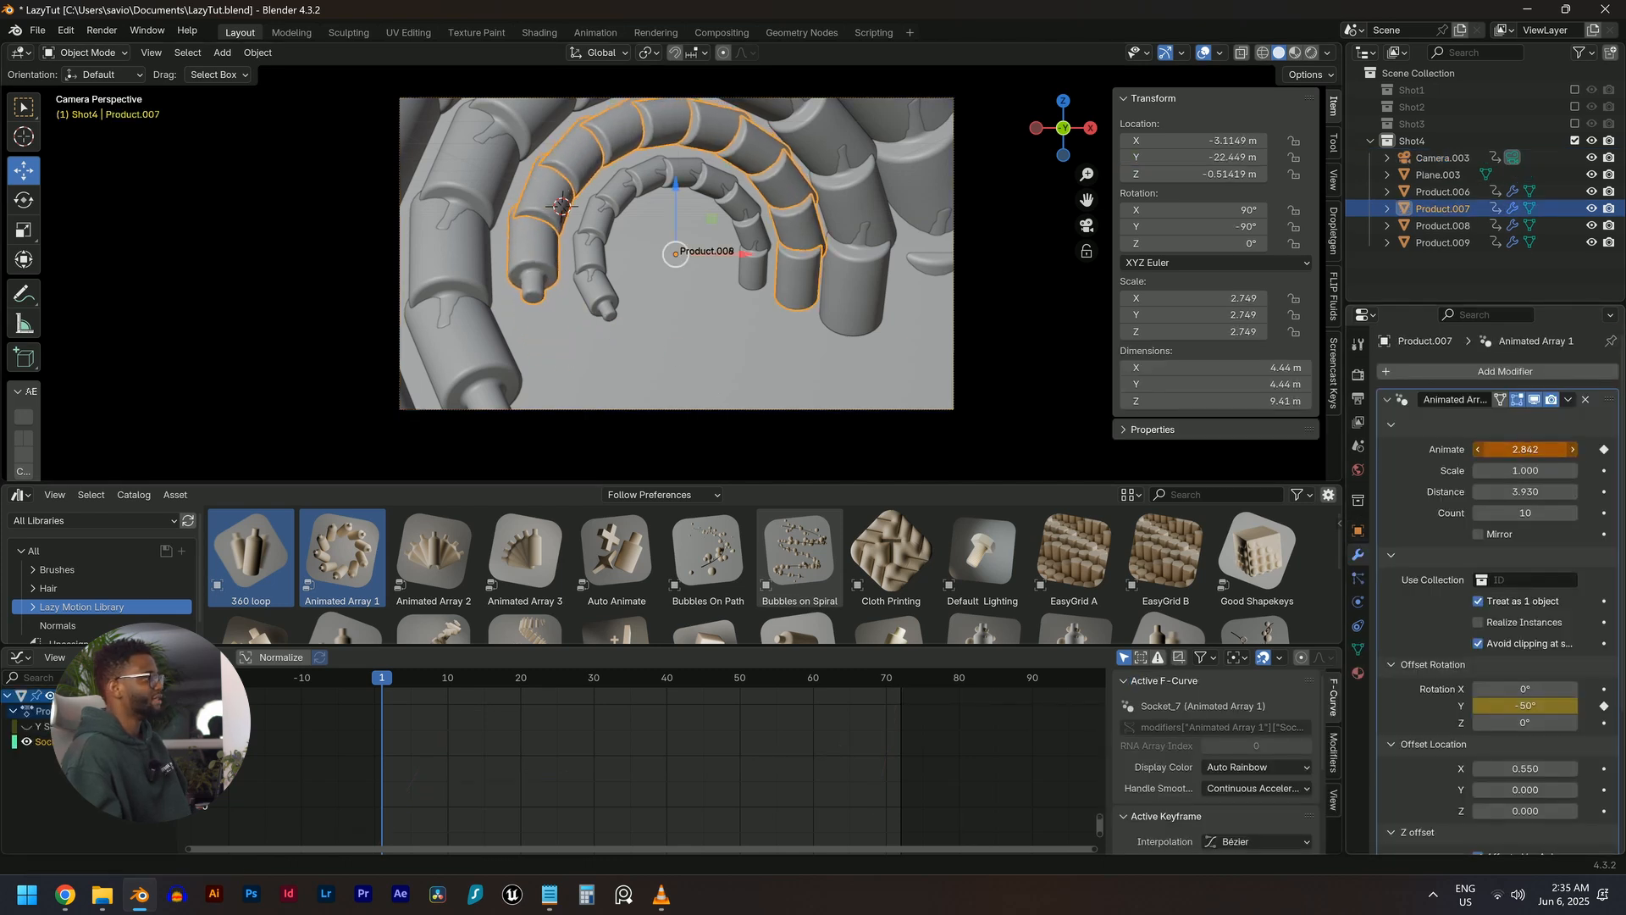
right_click(1555, 452)
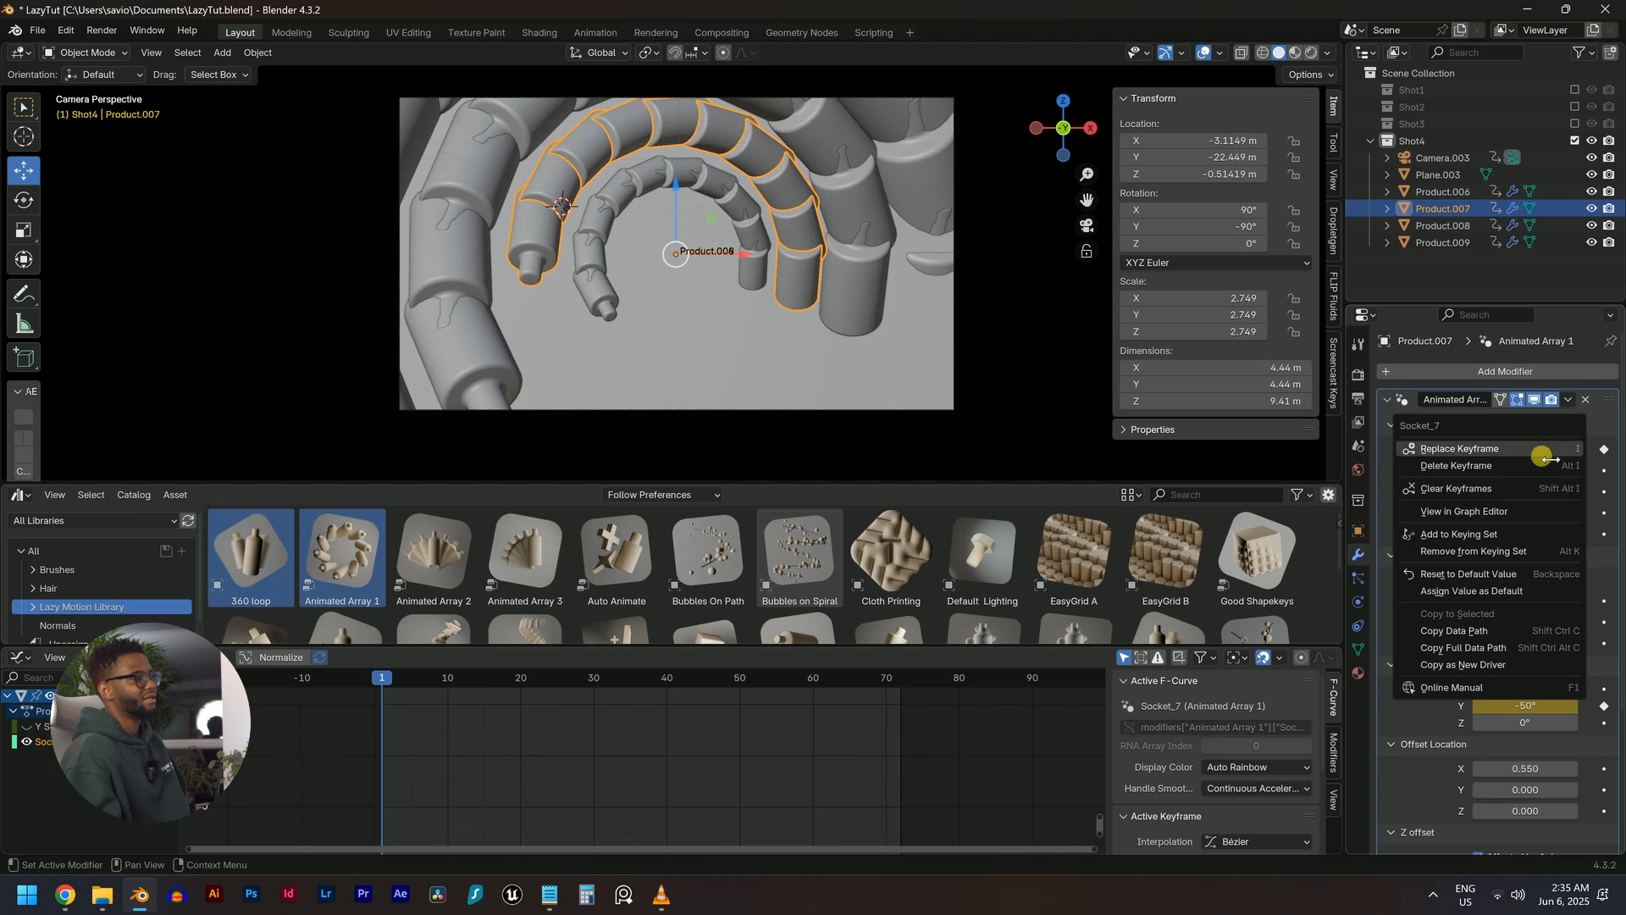
click(1536, 453)
key(ctrl+s)
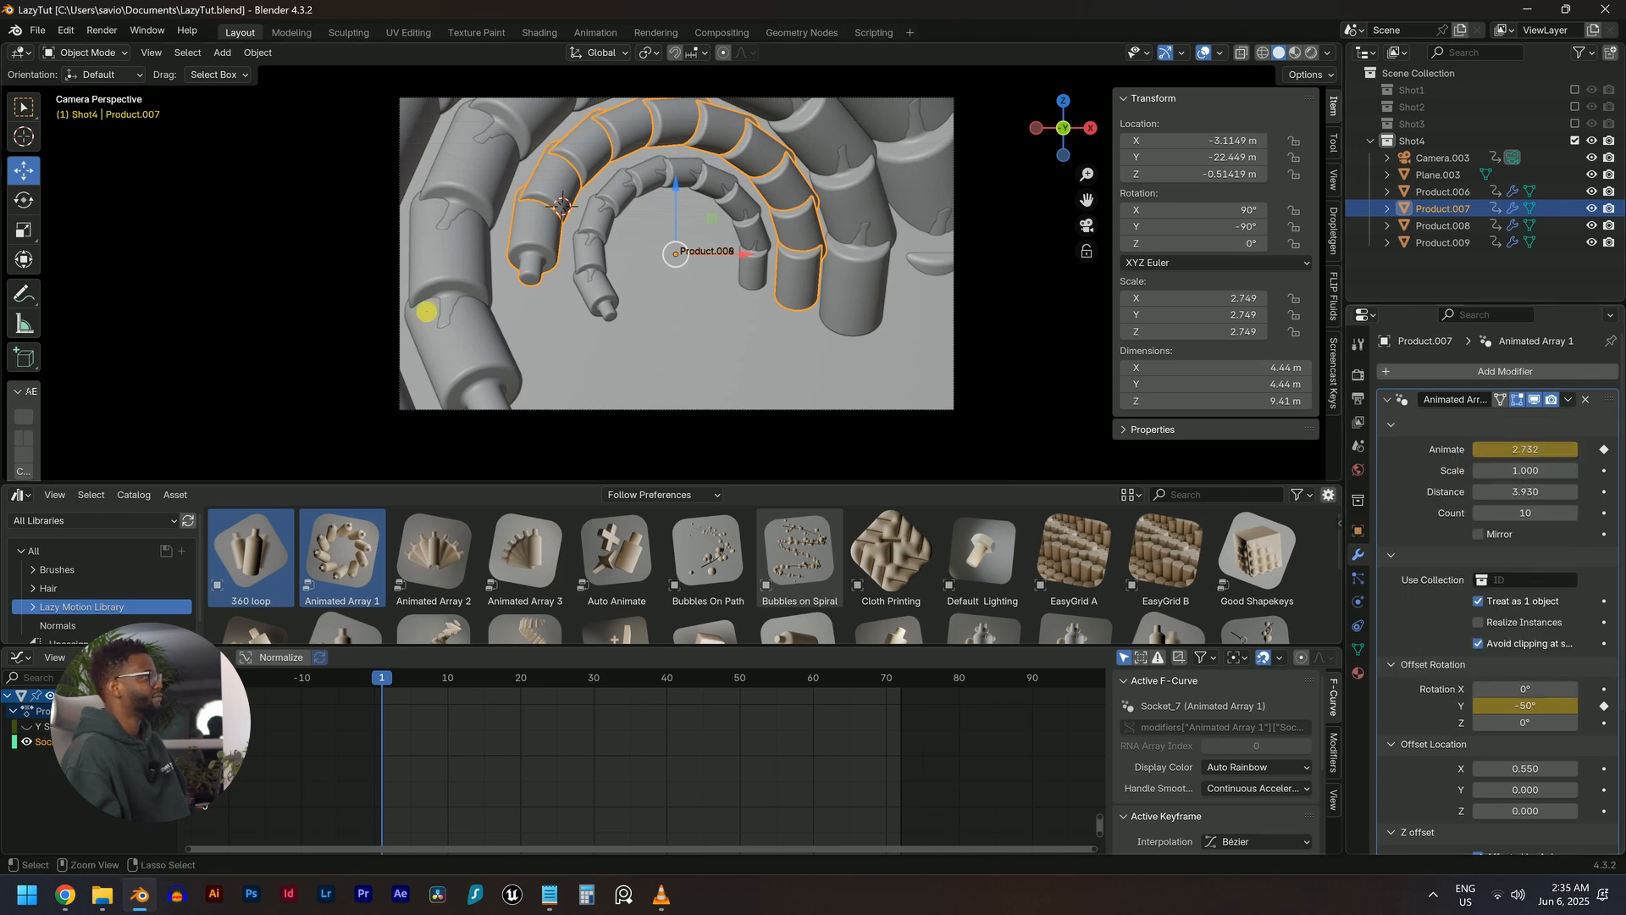
Lower Product.008's Animate value and set Product.009's to 1.820 at frame 1, replacing the keyframe on each
click(435, 307)
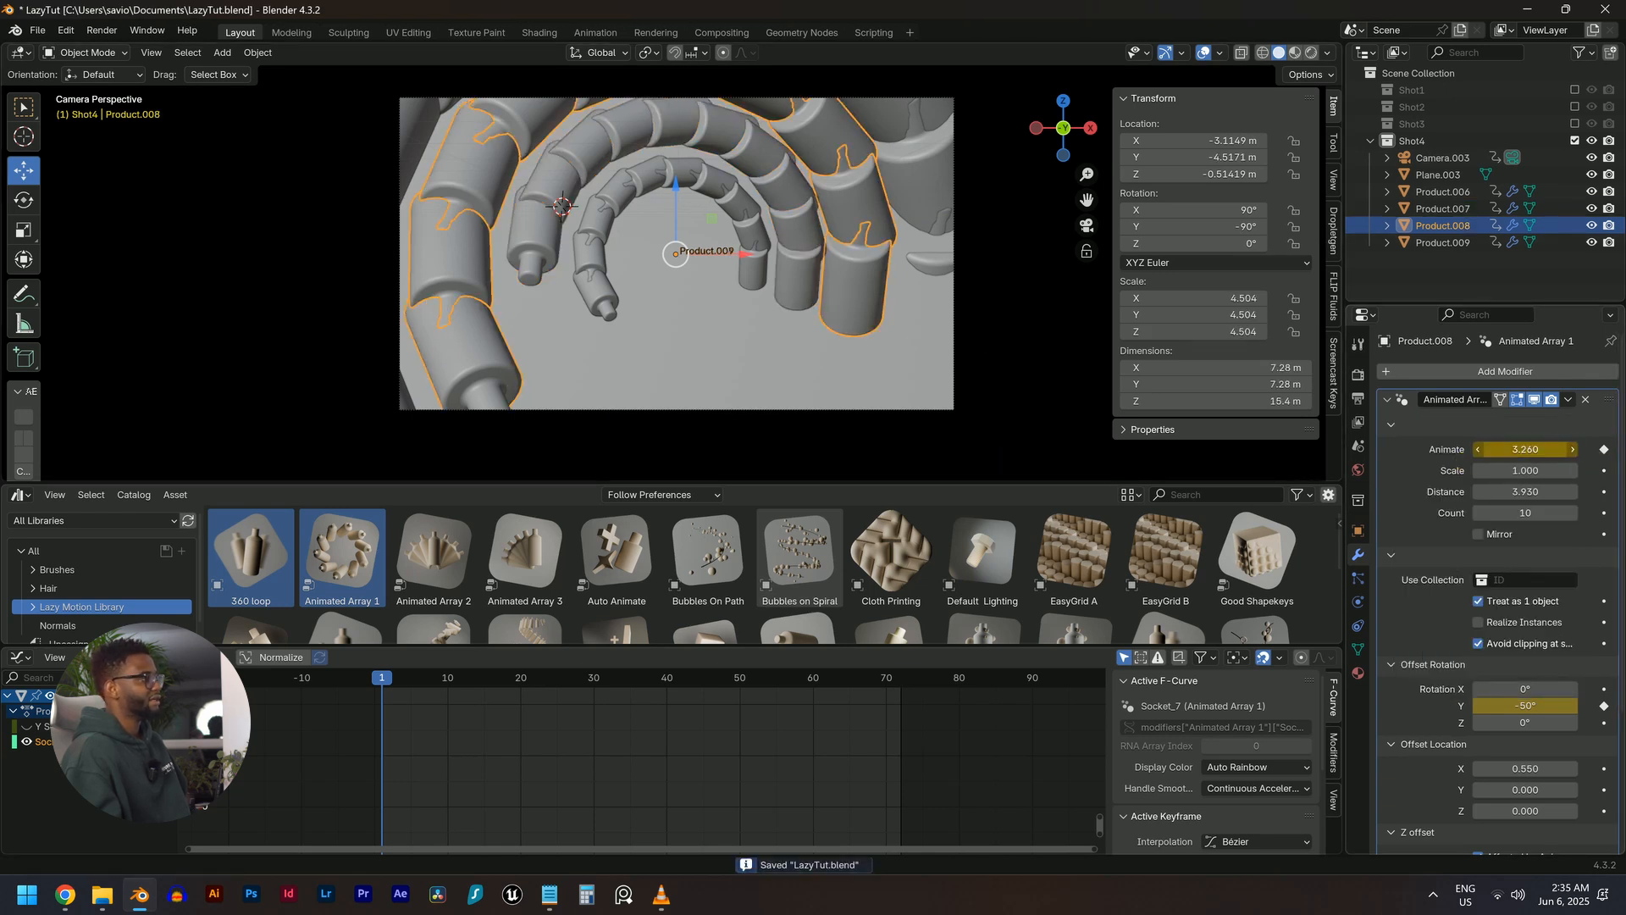
drag(1525, 449, 1499, 449)
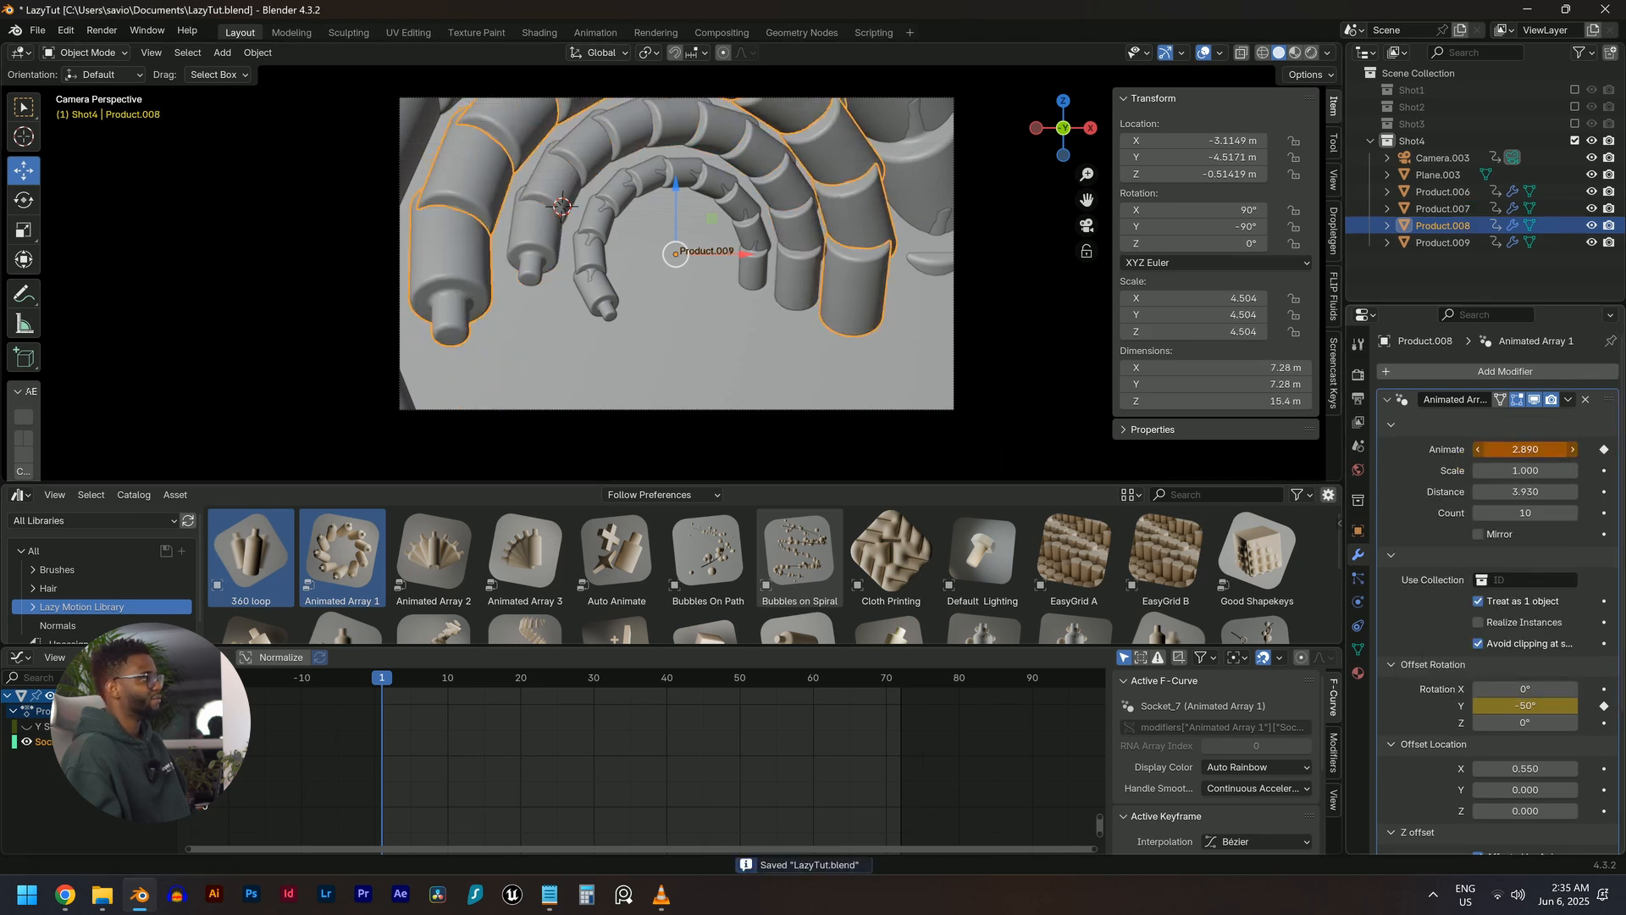
right_click(1528, 451)
click(1519, 451)
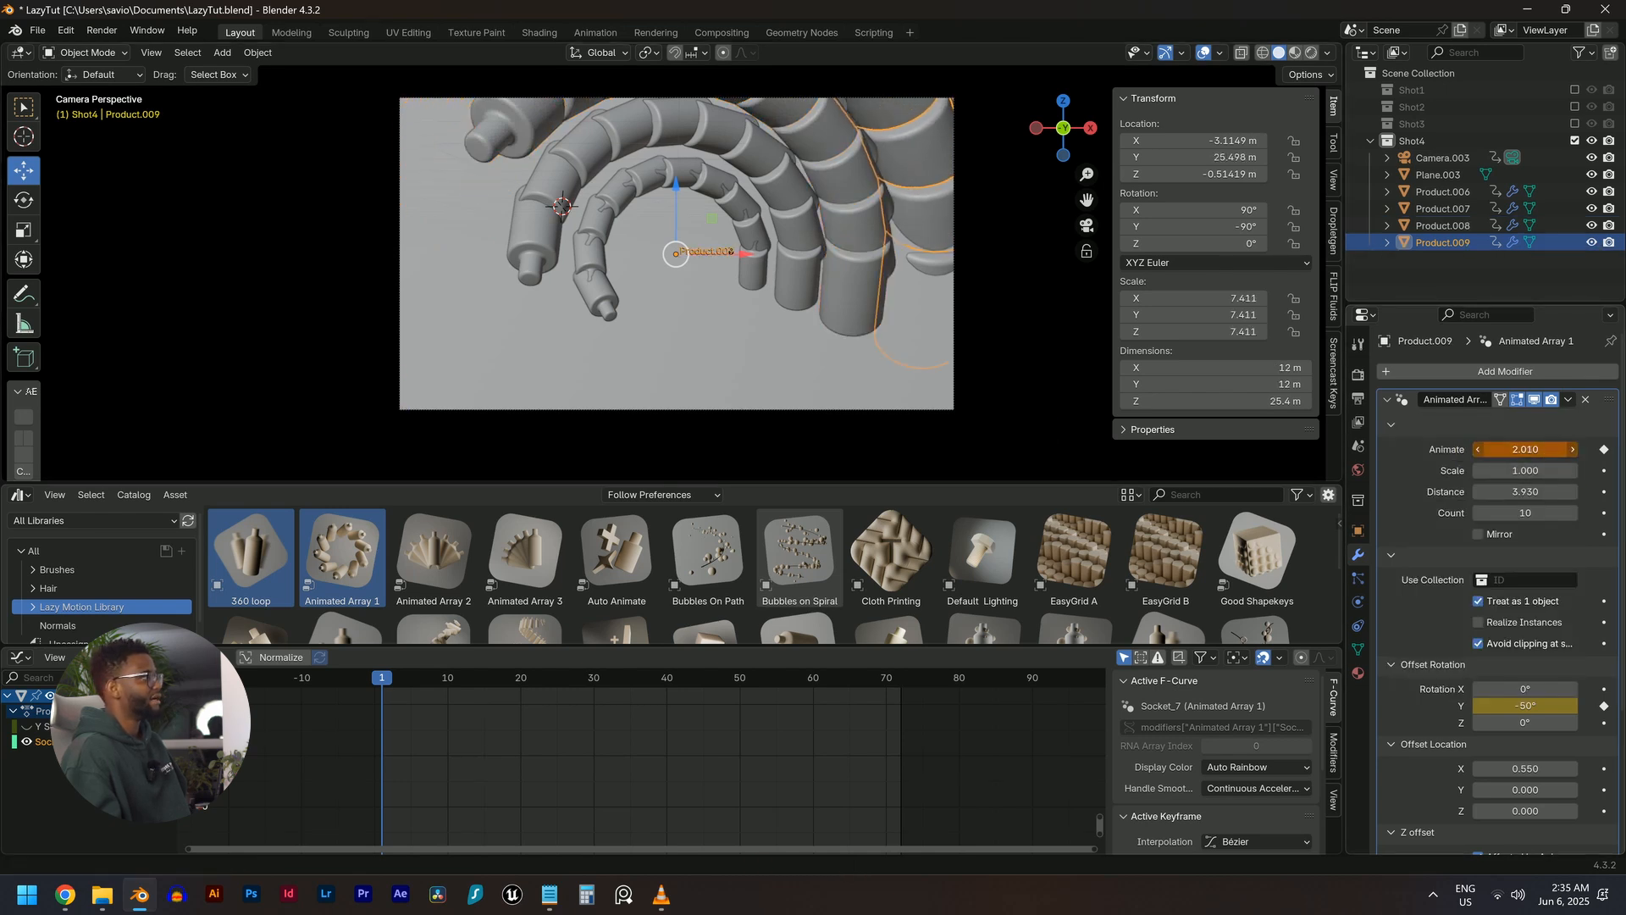
right_click(1558, 451)
click(1551, 449)
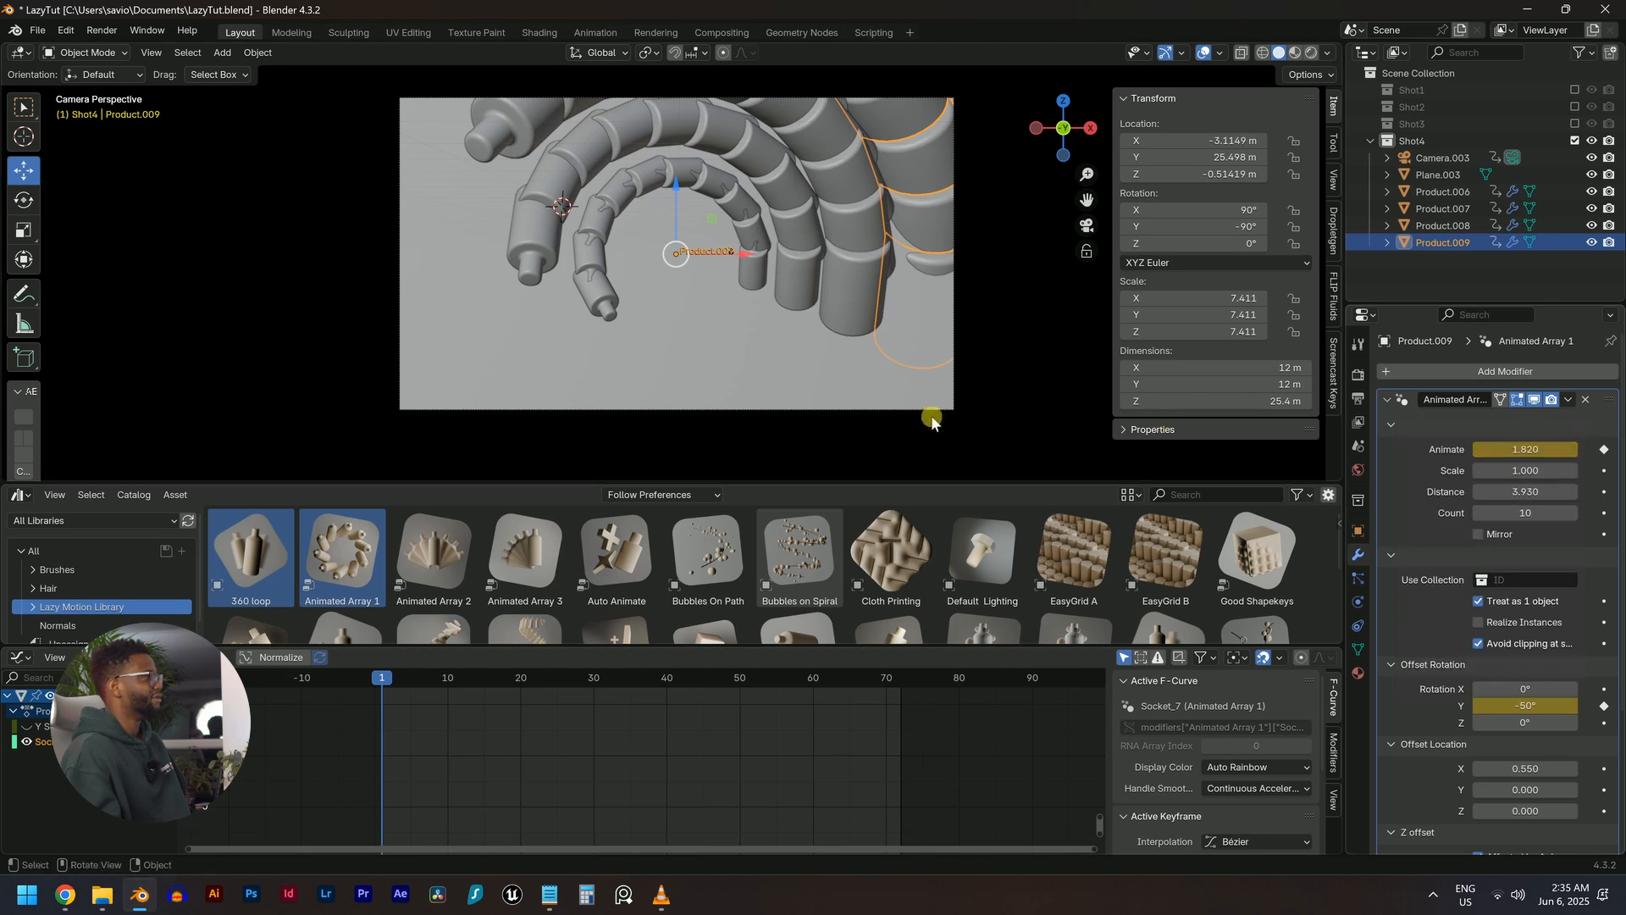
Play back the shot and review the rings in Material Preview from the side and through the camera
key(space)
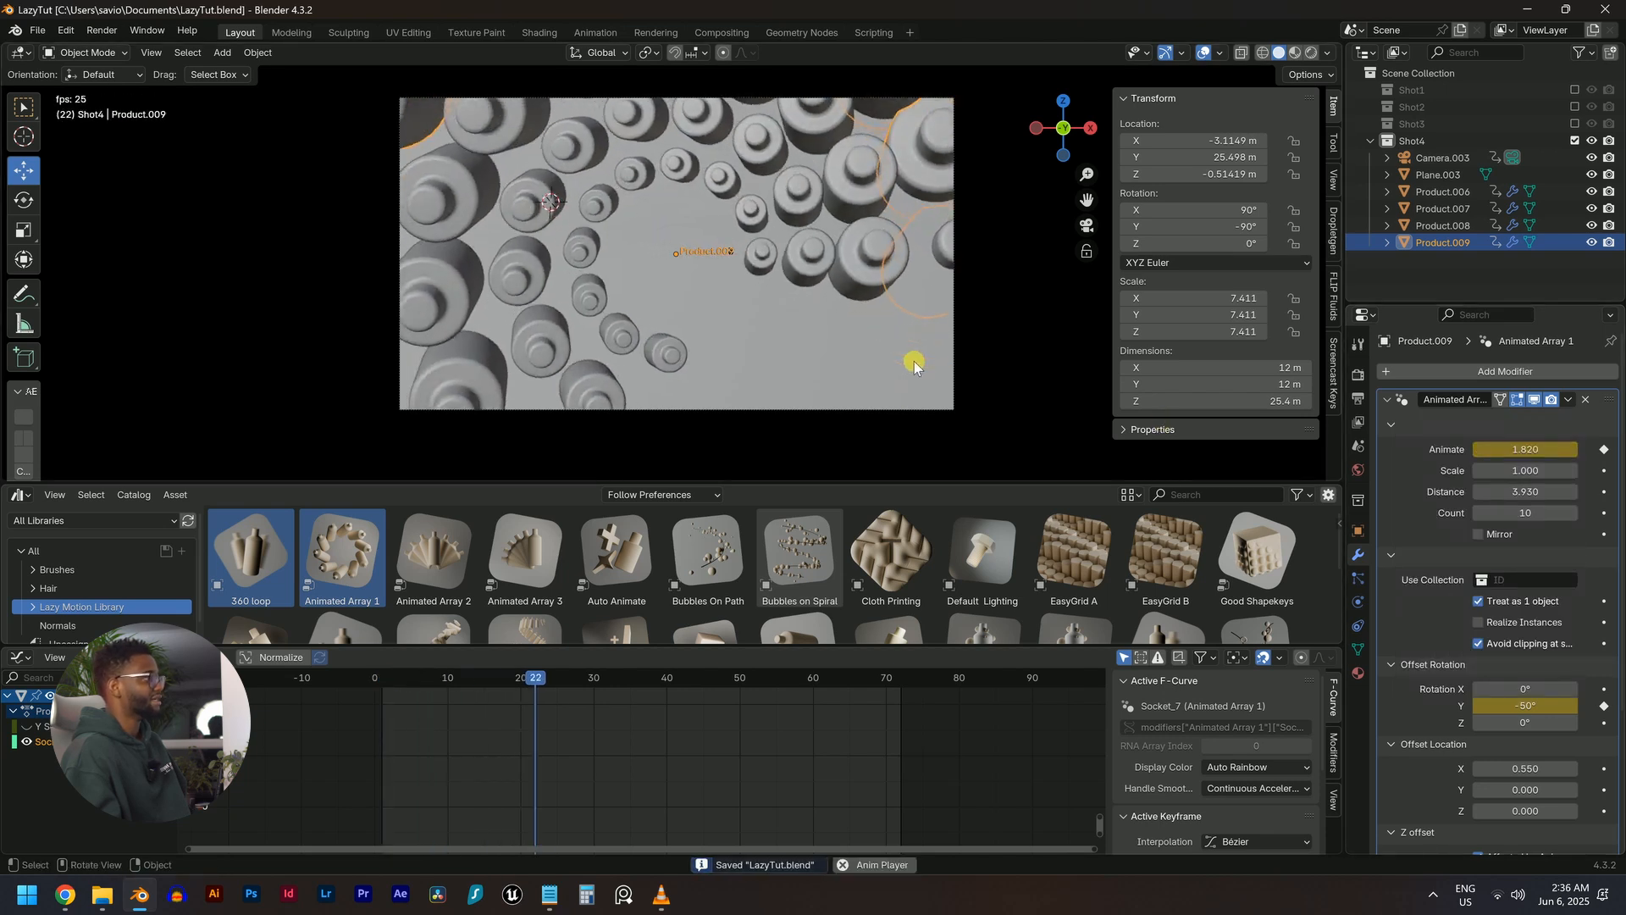
click(982, 318)
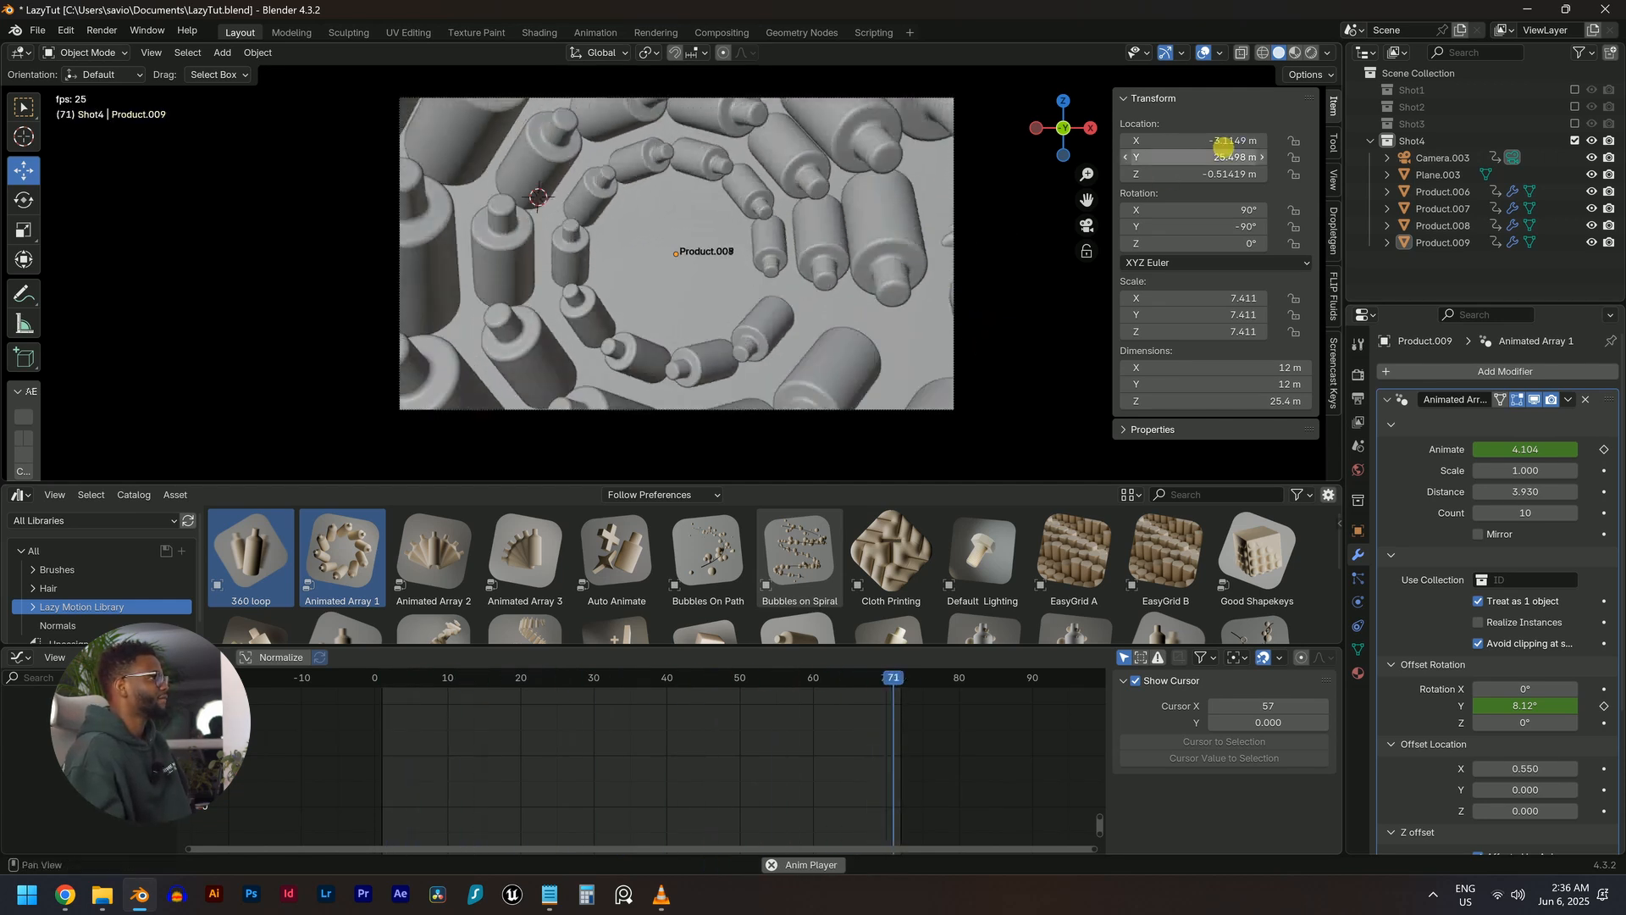
click(1294, 53)
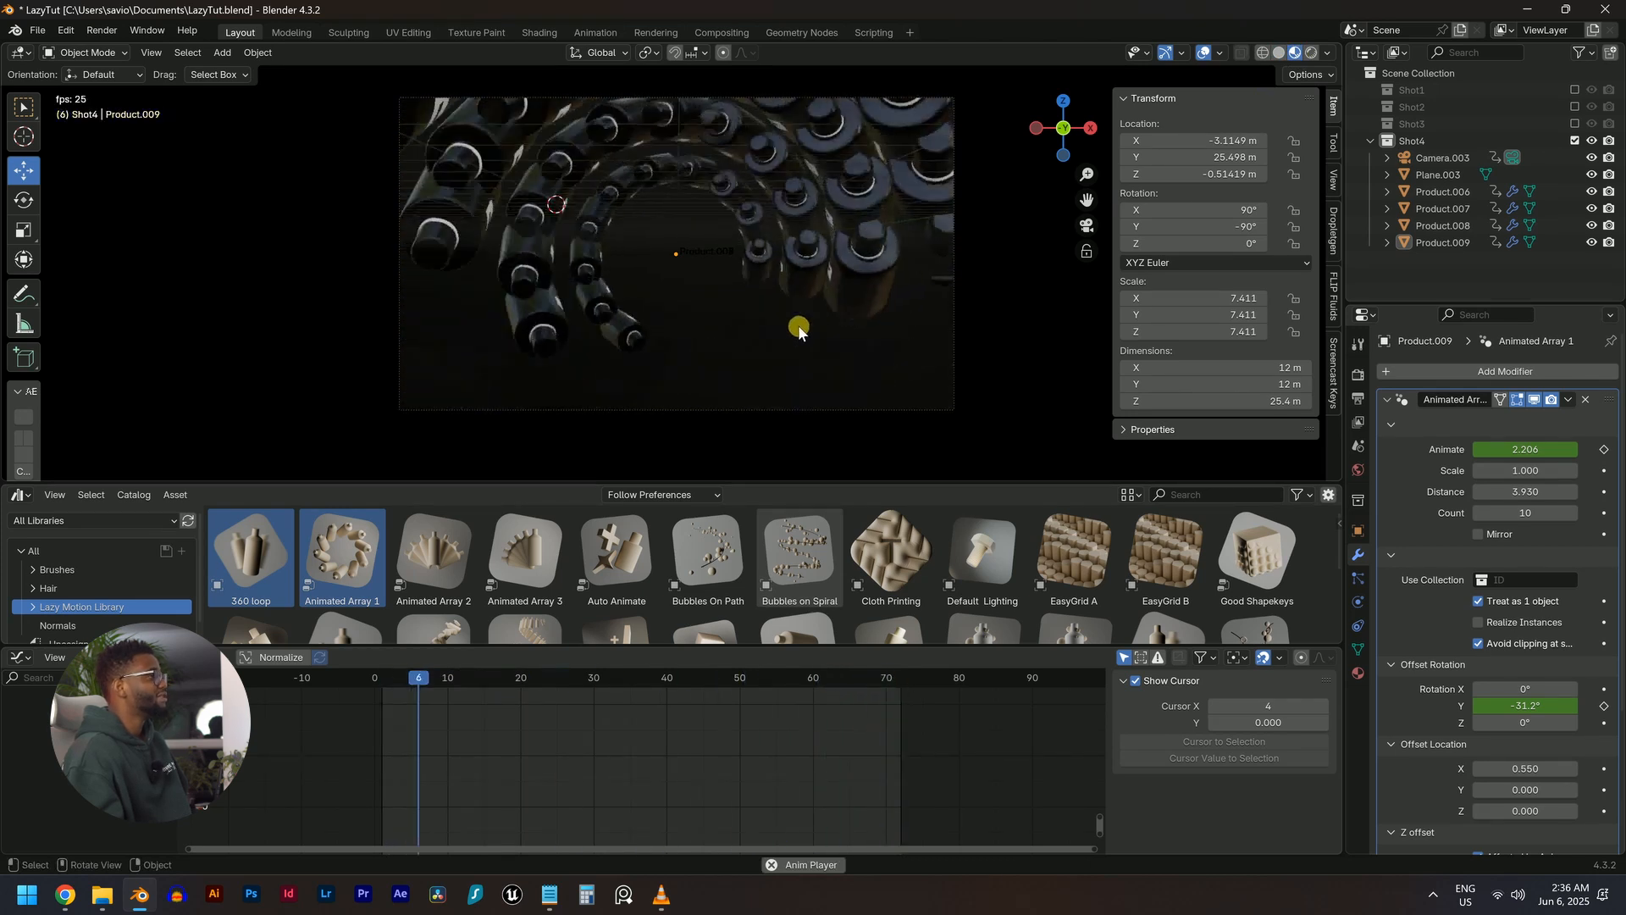
middle_drag(796, 326, 875, 179)
drag(878, 178, 708, 314)
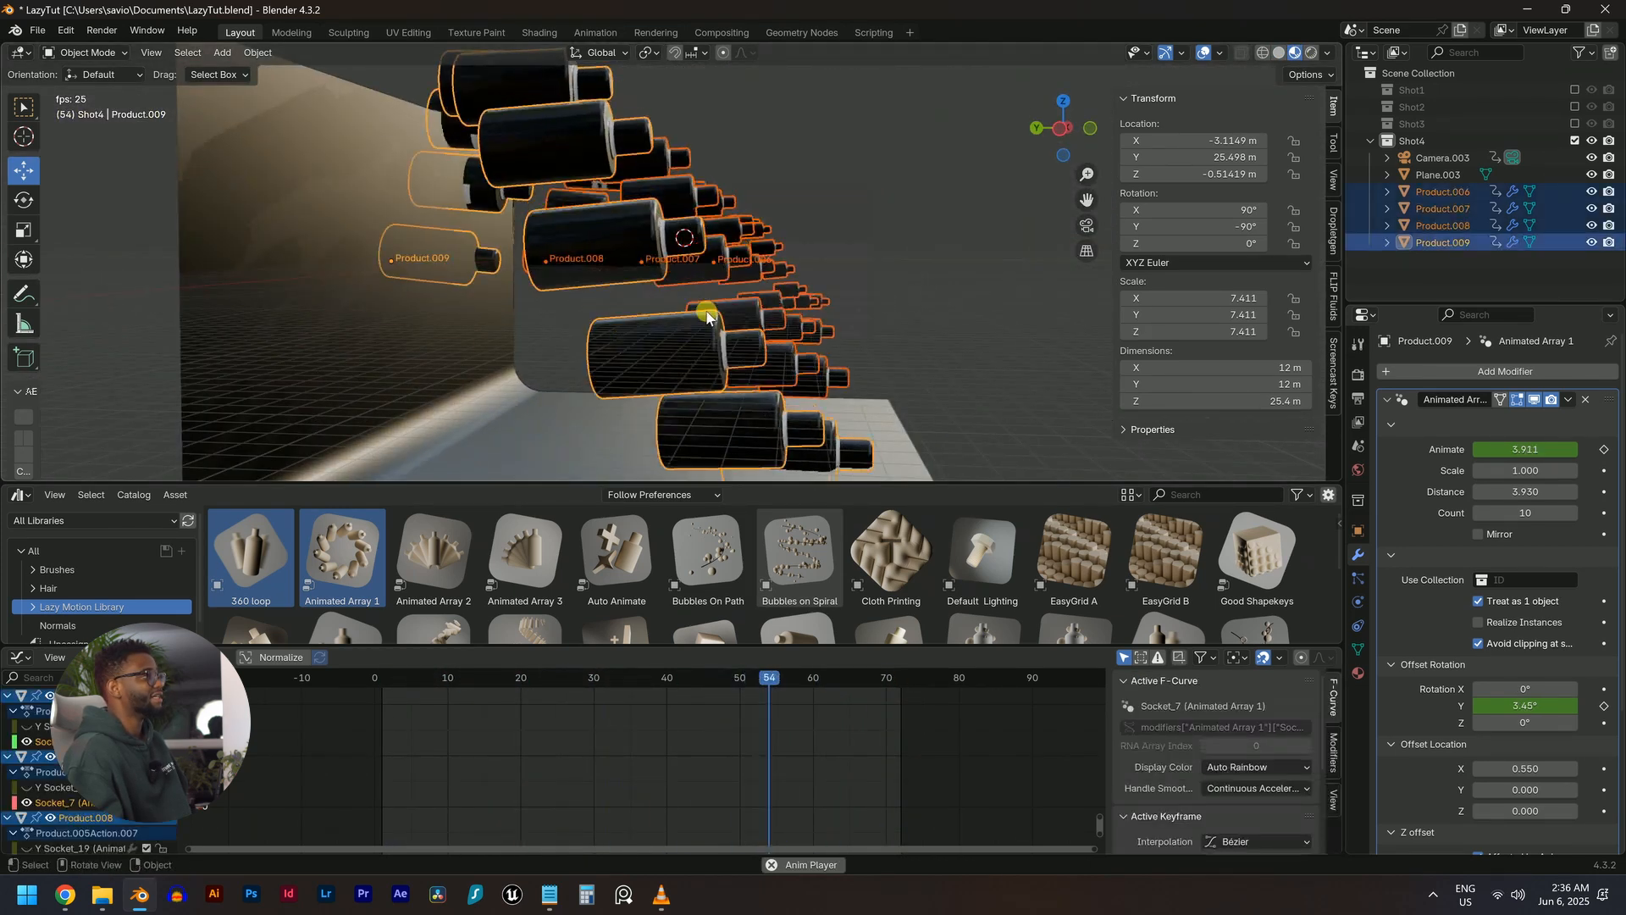
key(KP_0)
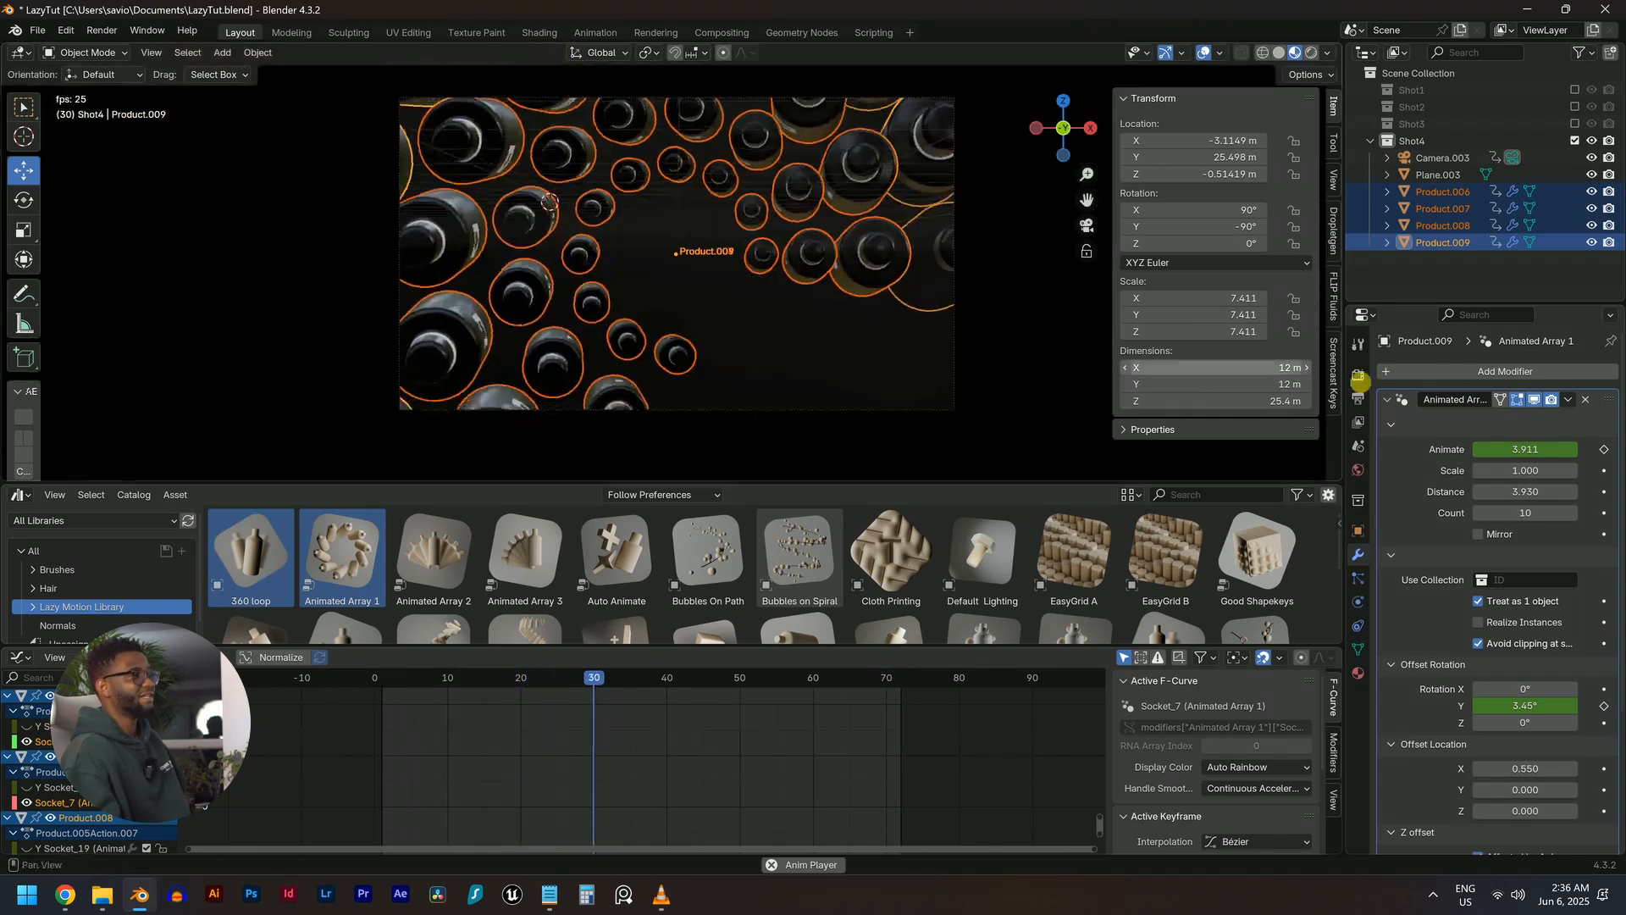
key(alt+a)
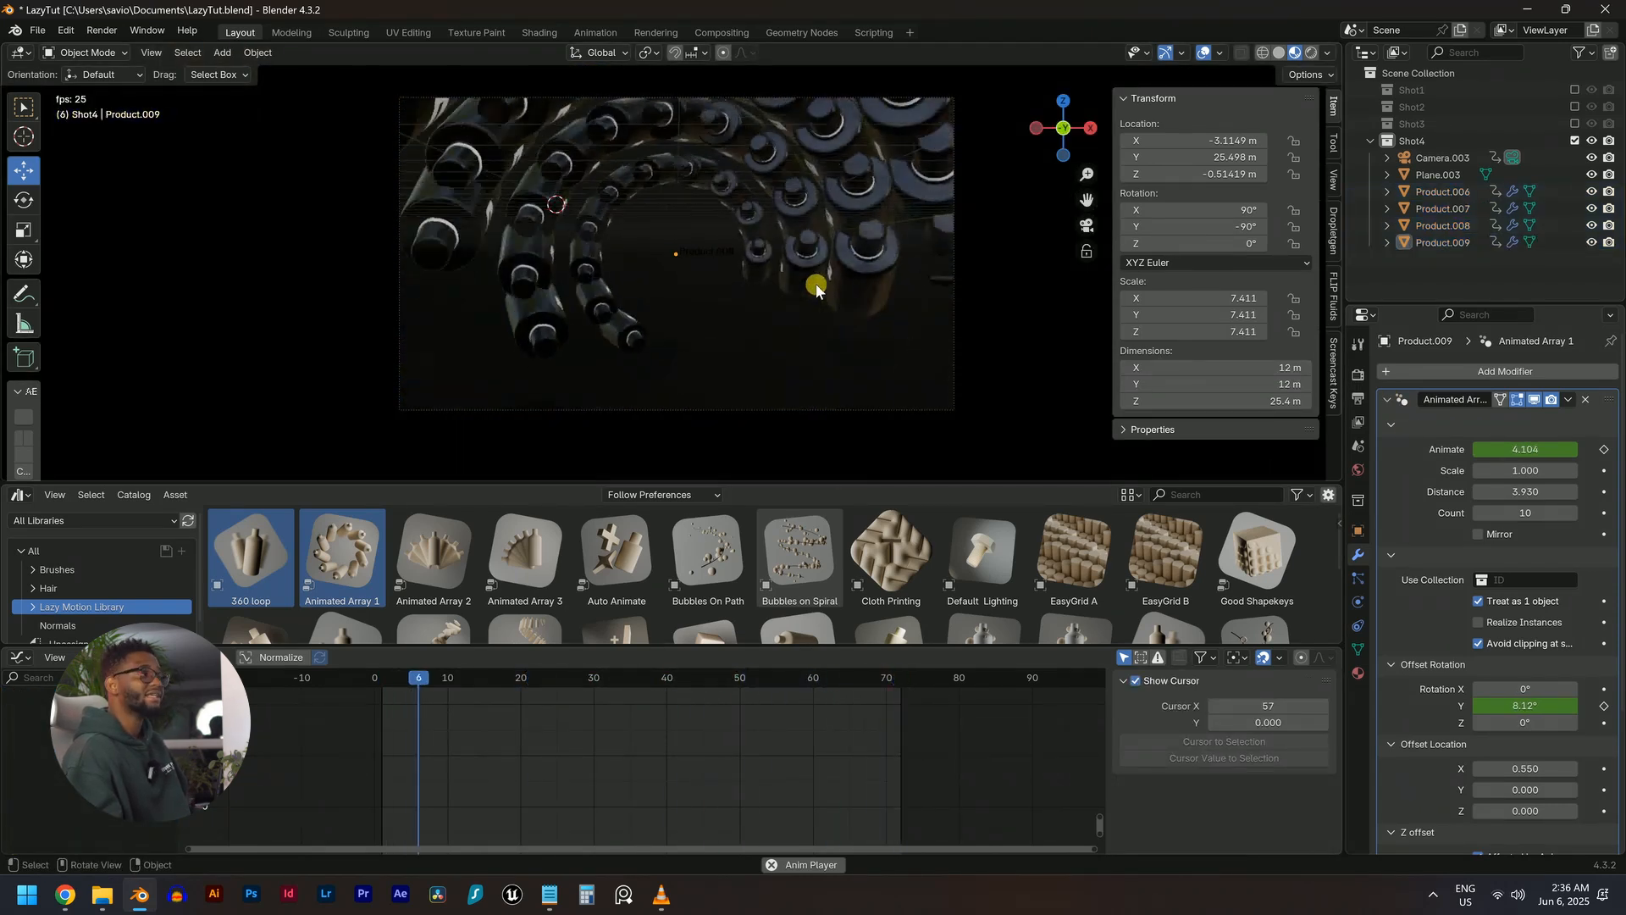
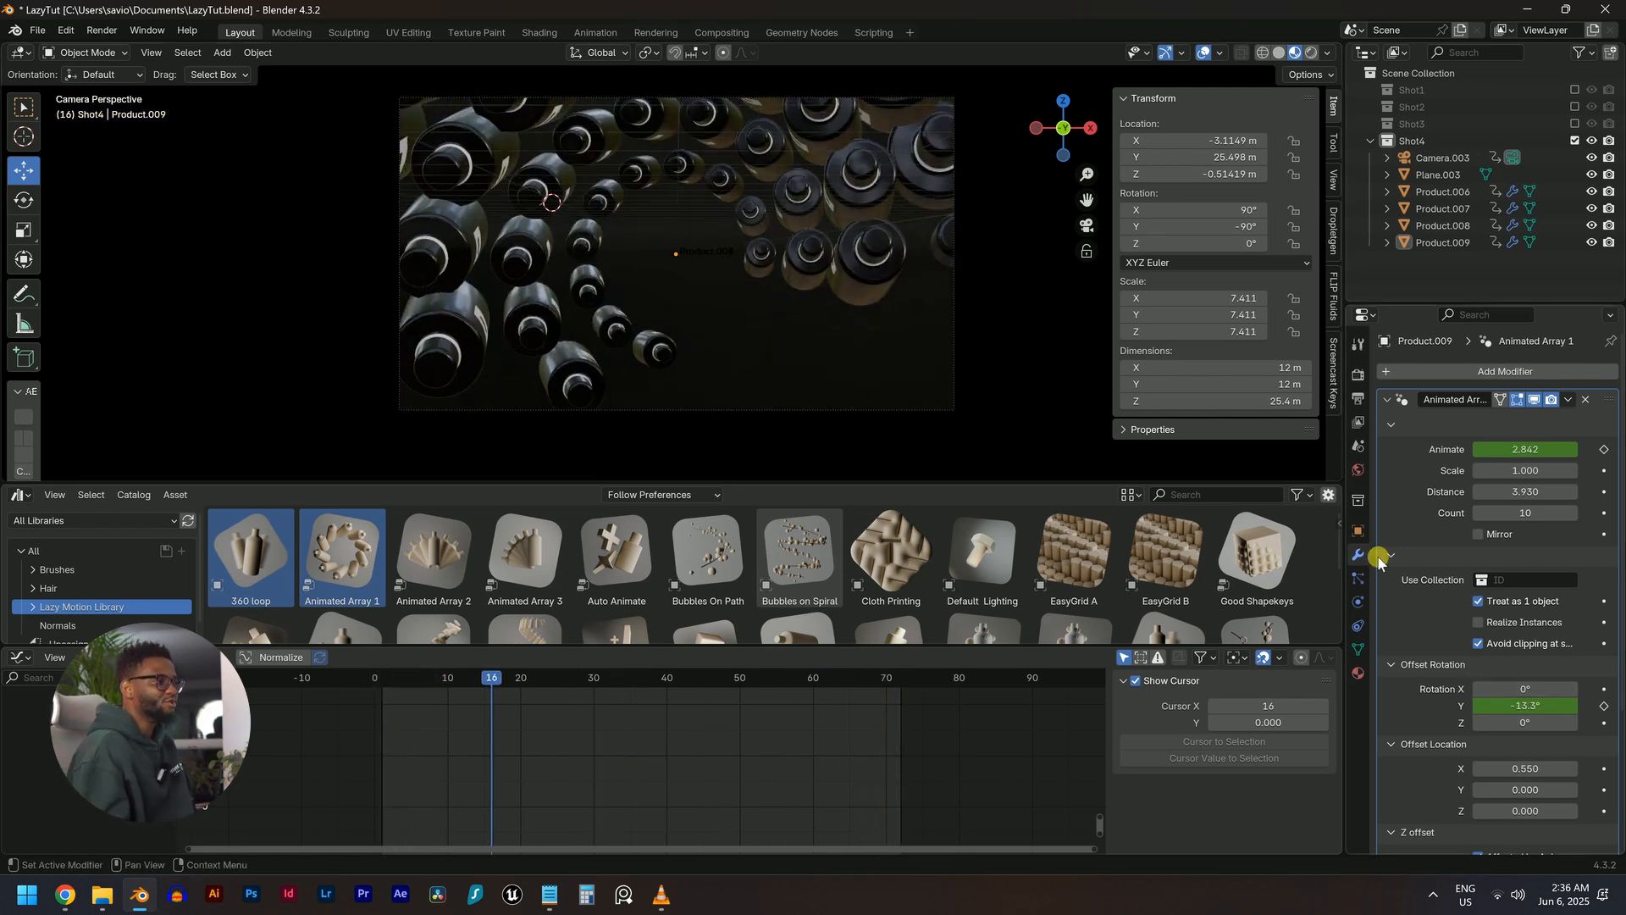
Assign an Environment Texture to the world background color and load artist_workshop_2k.hdr
click(1363, 471)
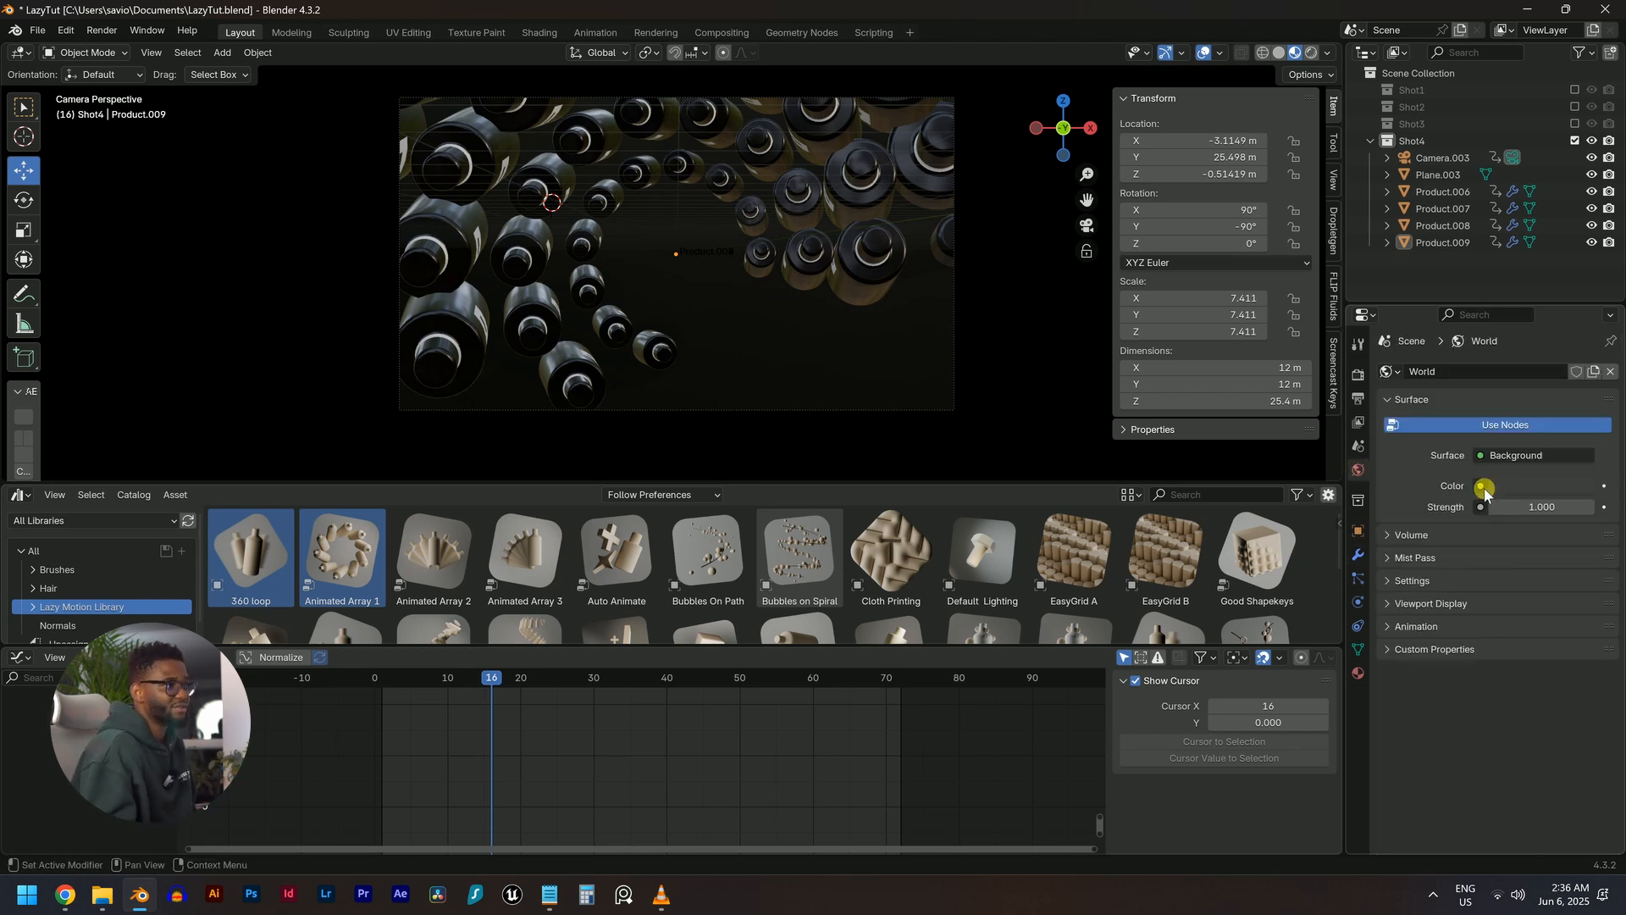
click(1481, 488)
click(1108, 560)
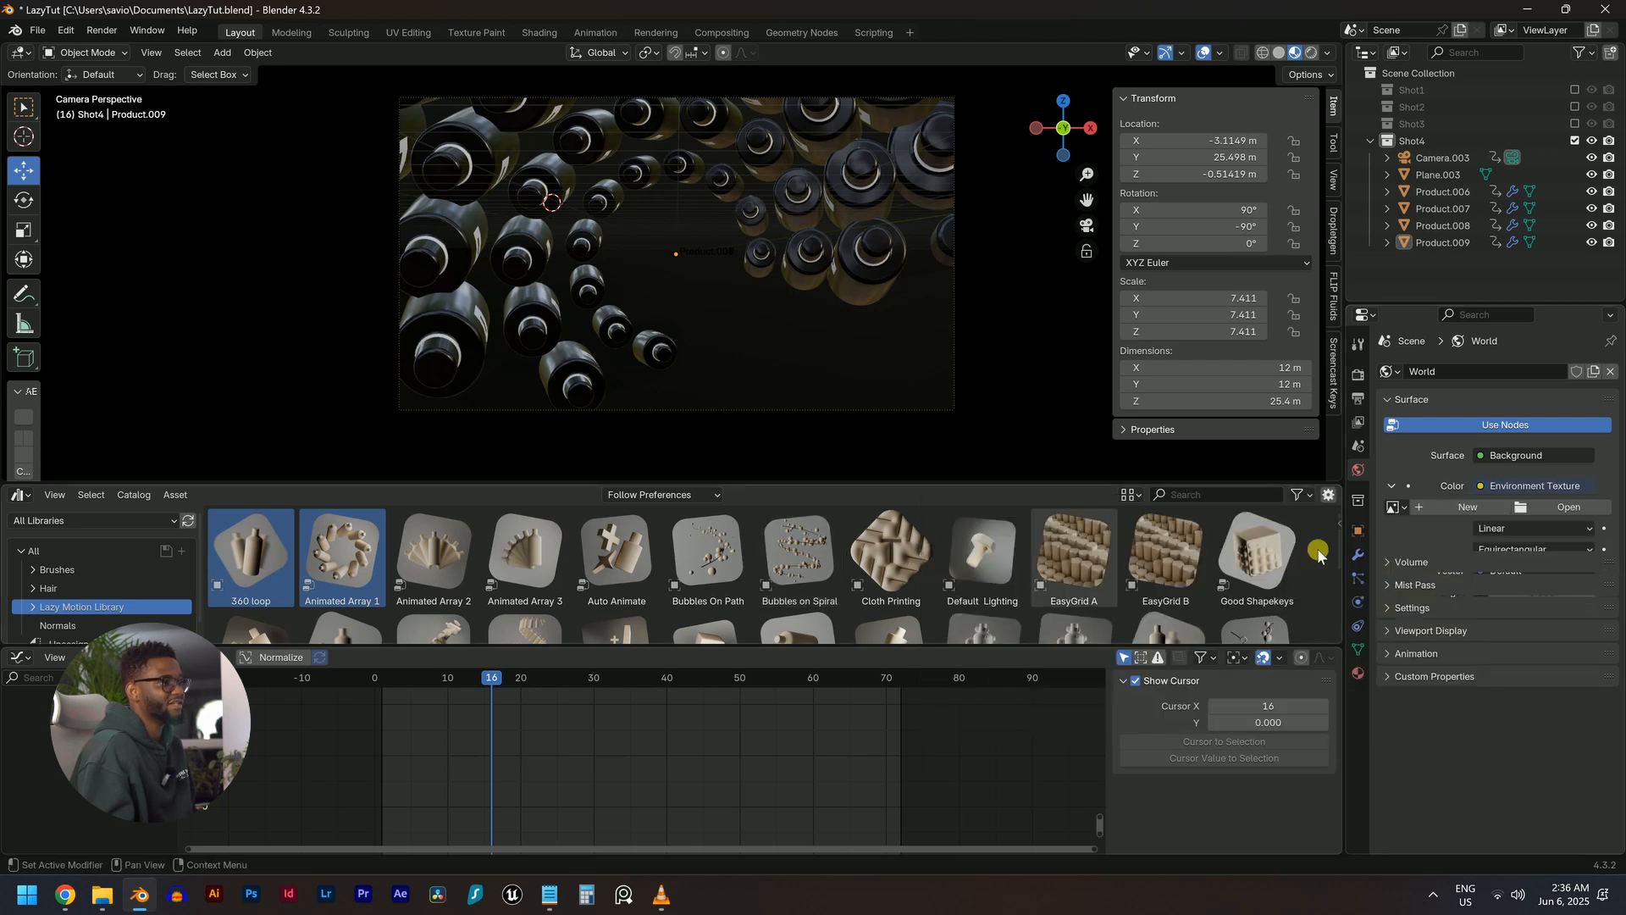
click(1568, 508)
double_click(827, 489)
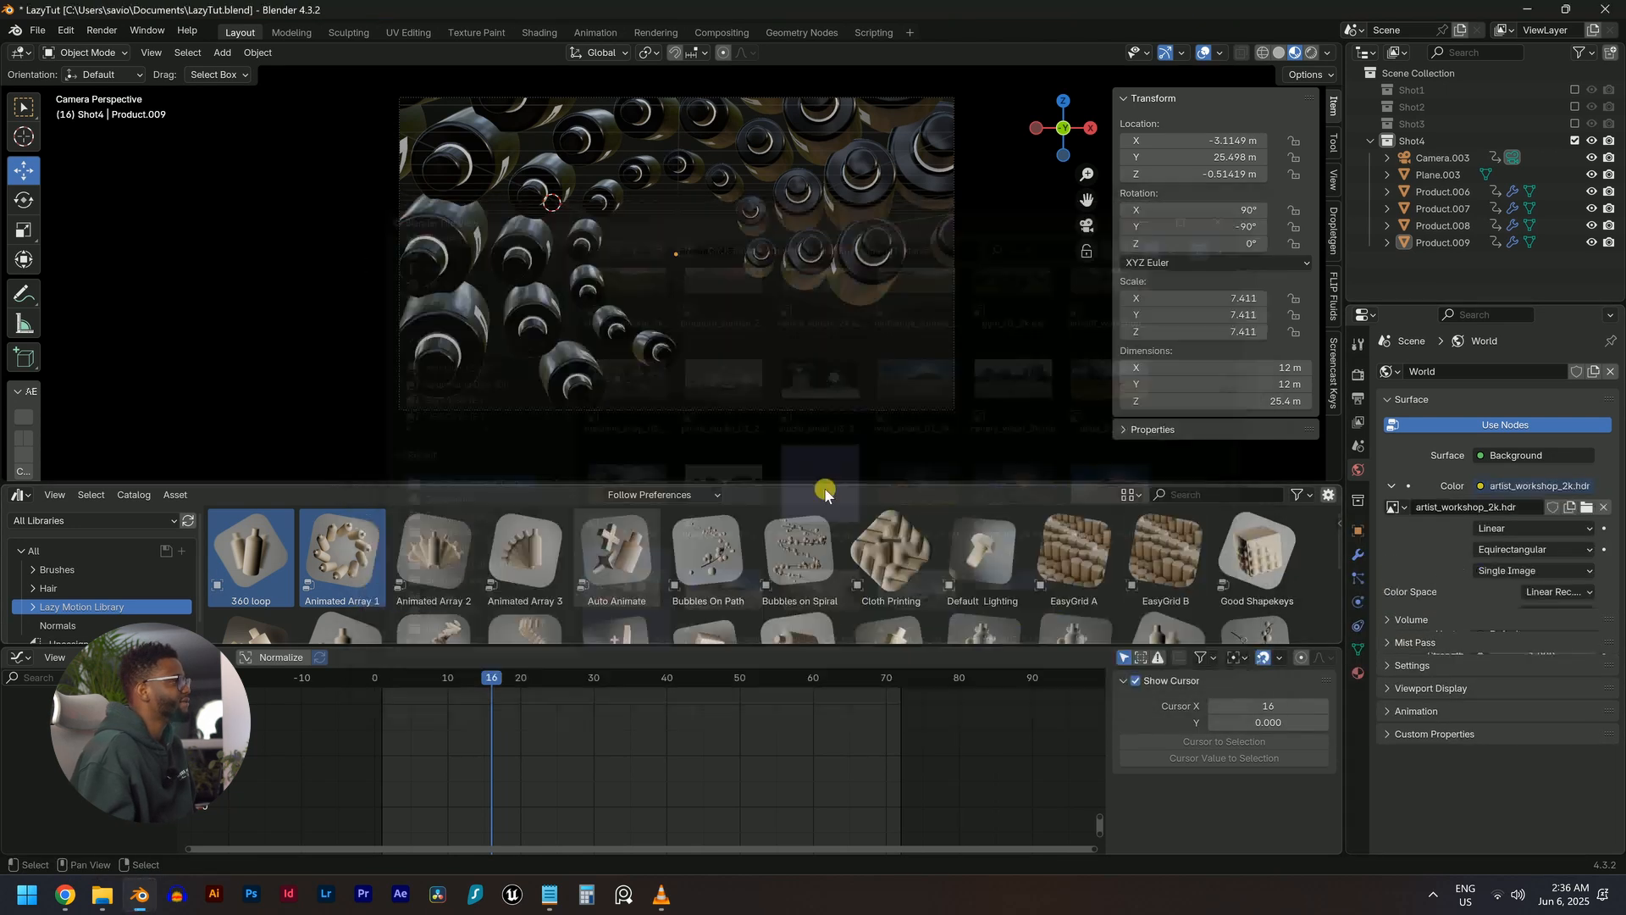
Switch the viewport to rendered shading, set the render engine to Cycles on GPU Compute, and save the file
click(1310, 54)
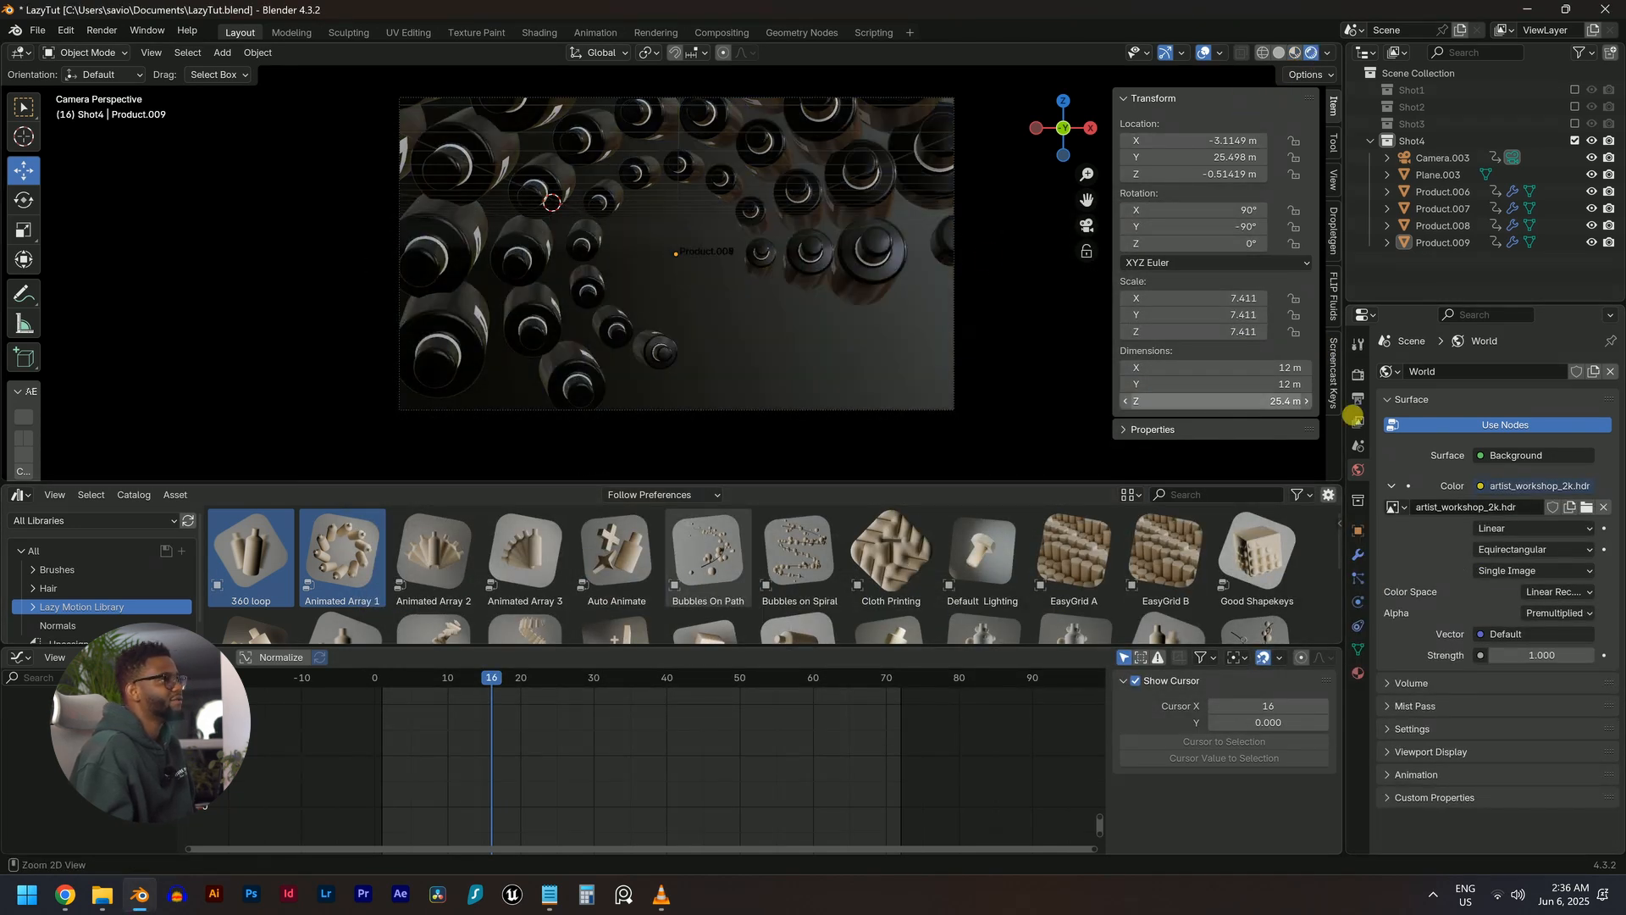
click(1358, 374)
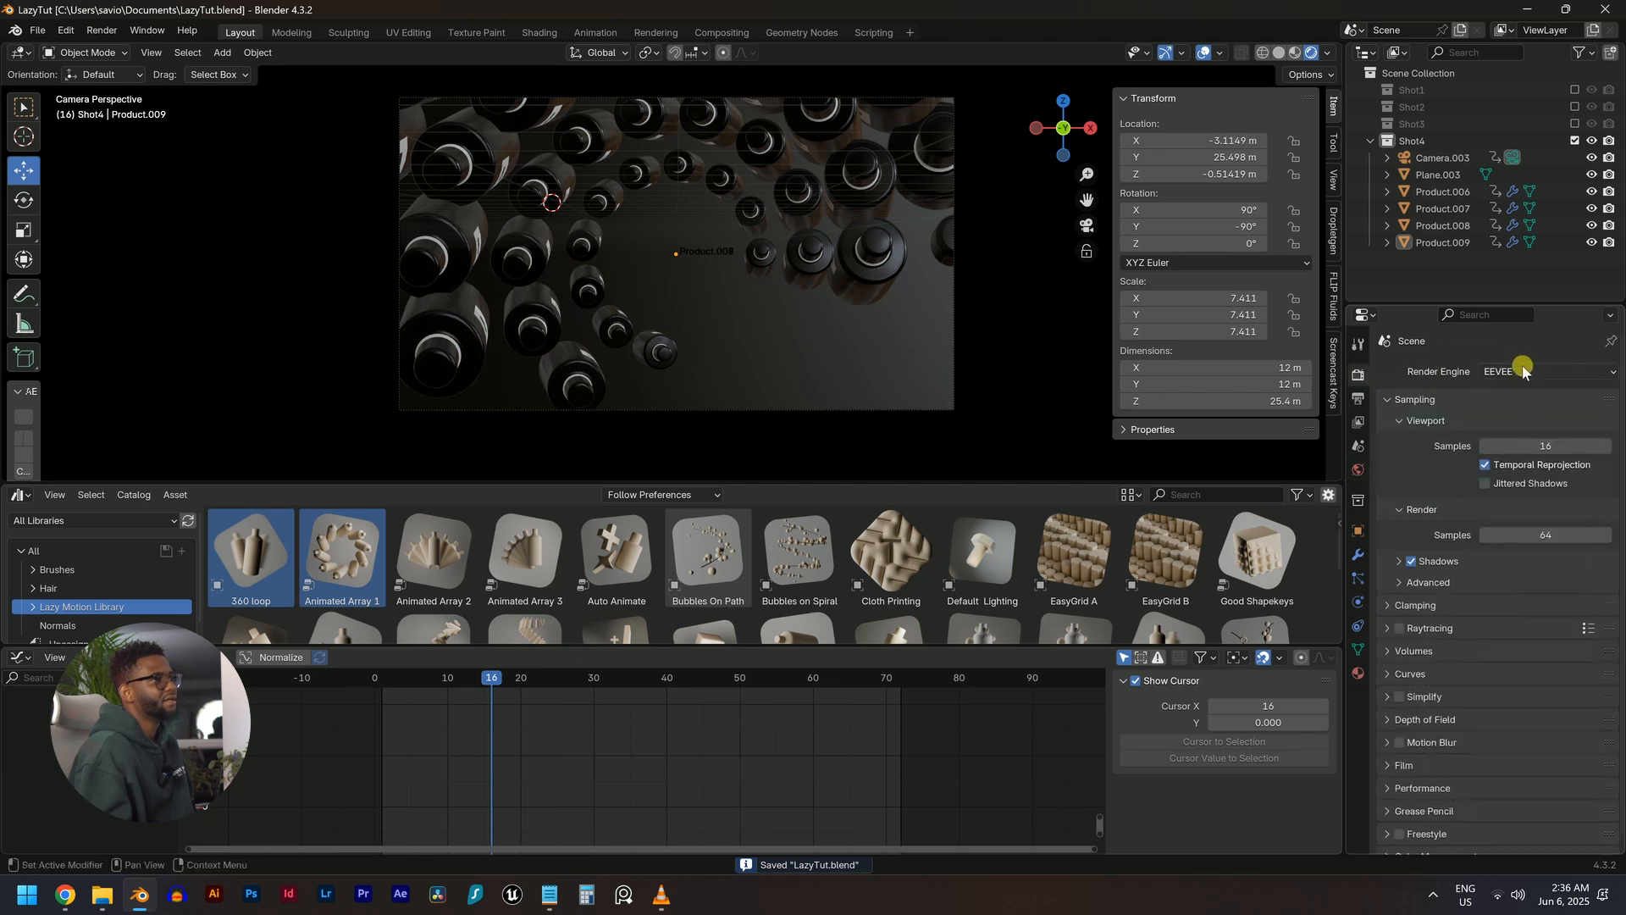
click(1501, 428)
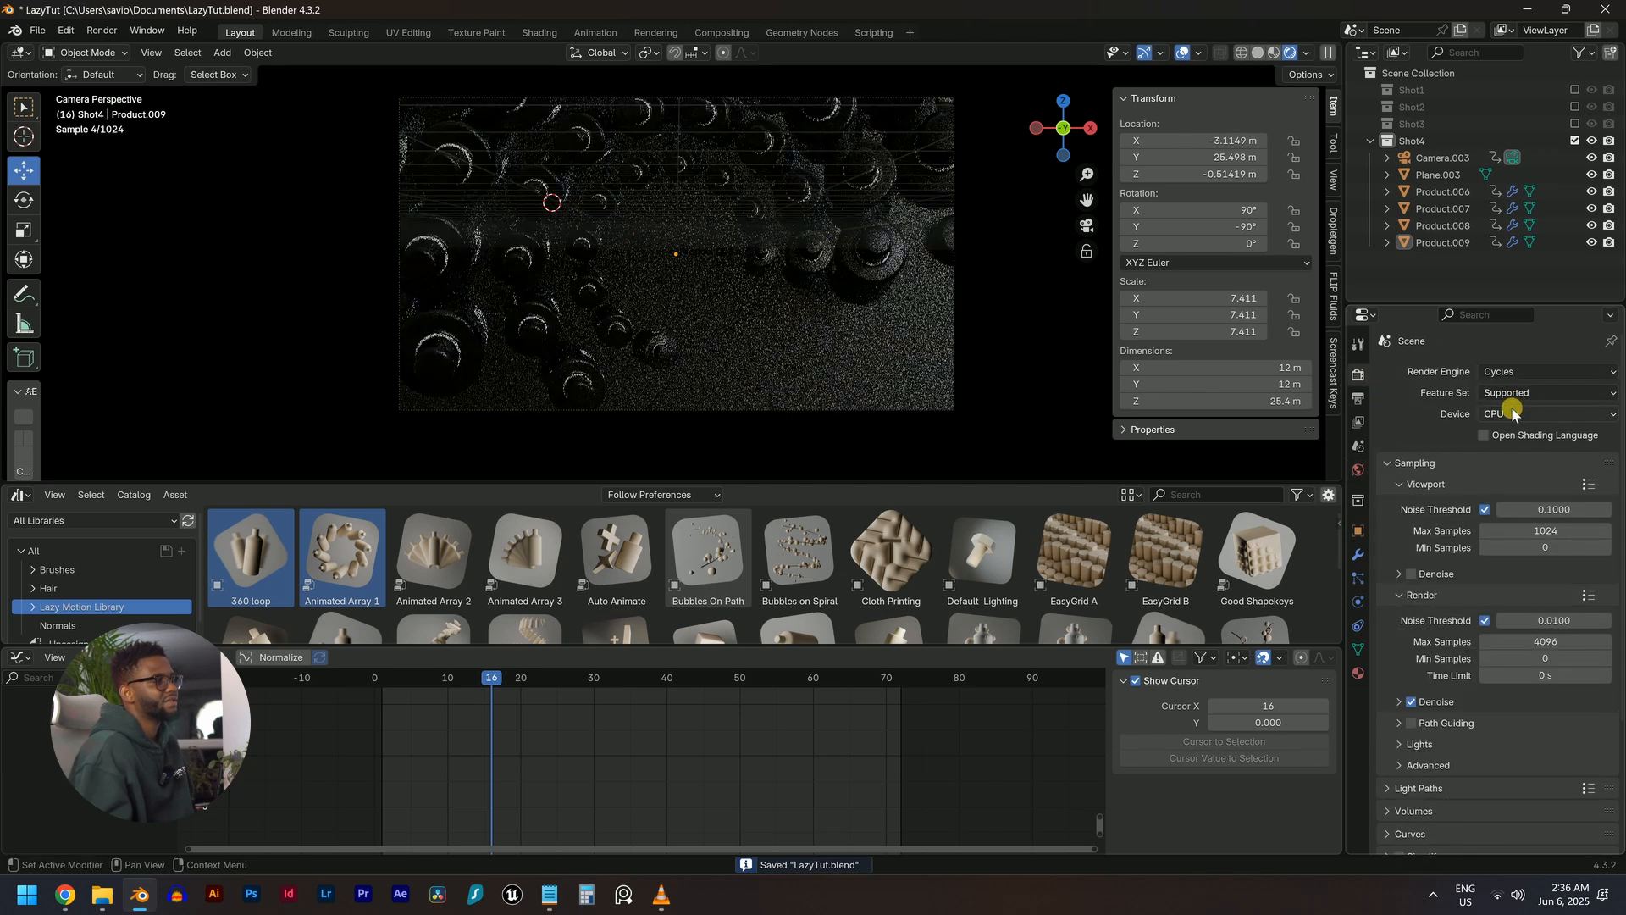
click(1499, 414)
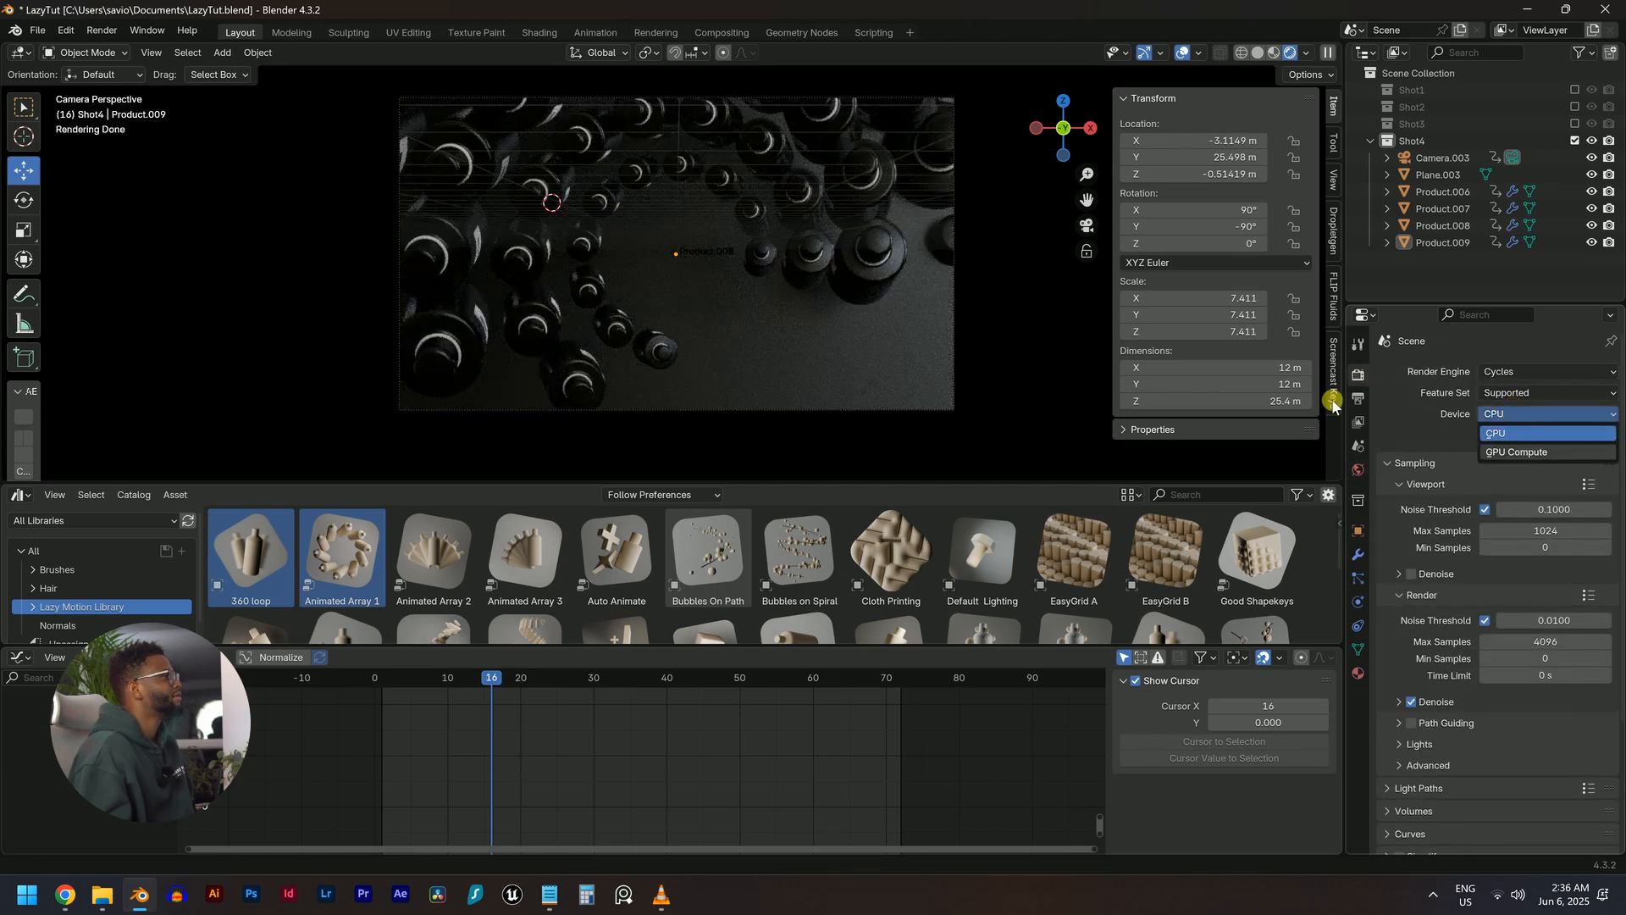
scroll(762, 285, up, 2)
scroll(768, 288, down, 2)
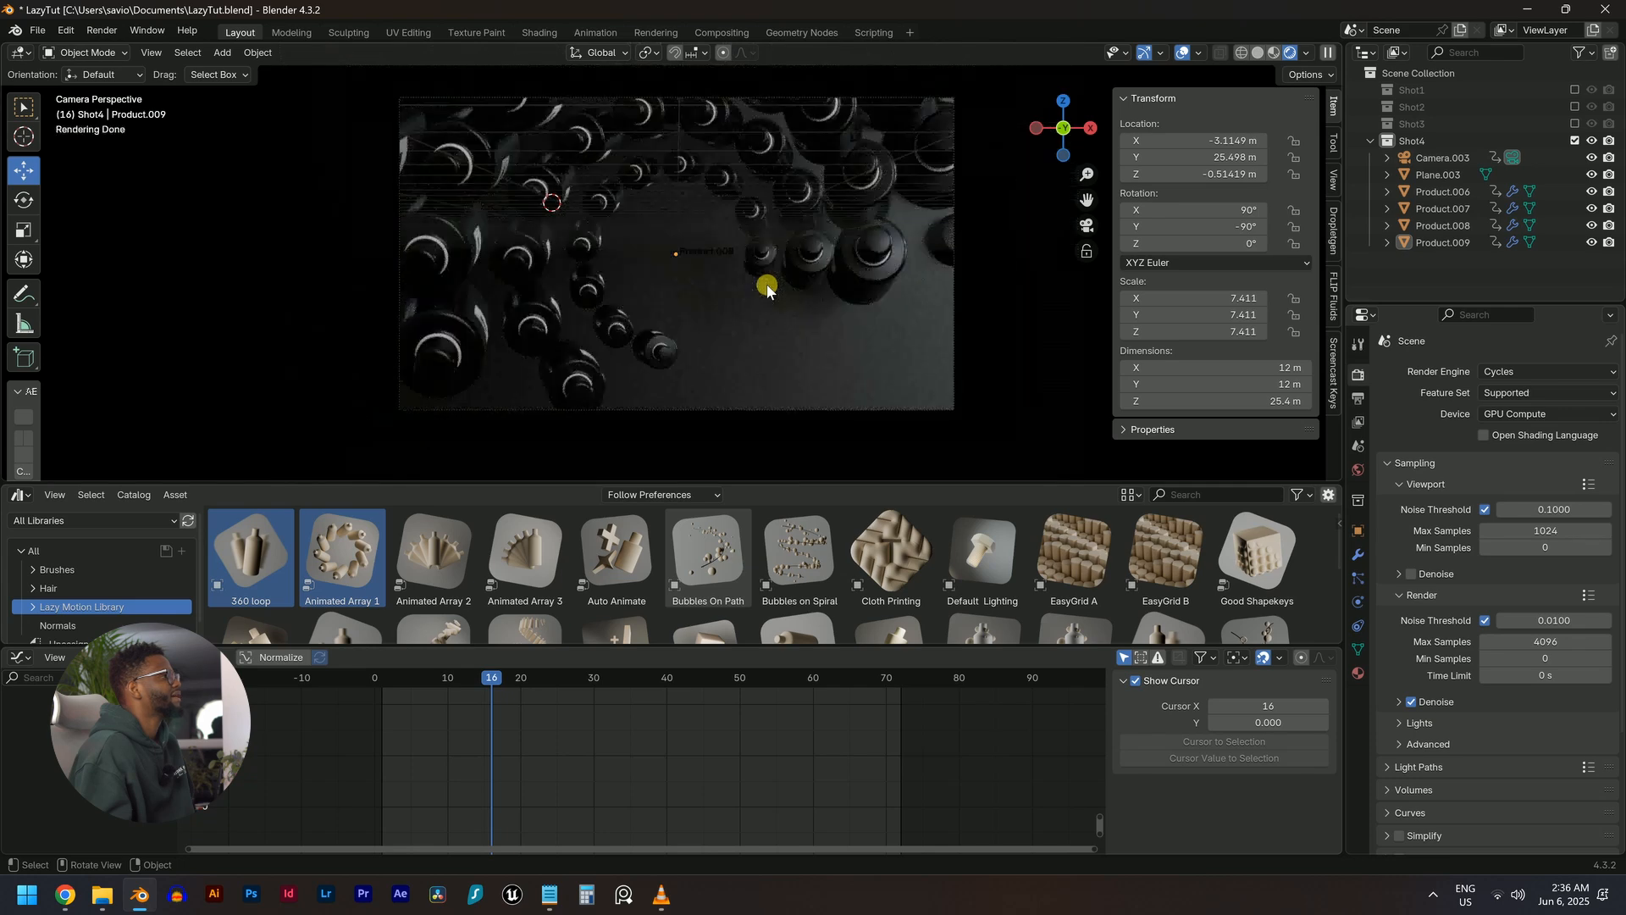
middle_drag(776, 298, 787, 246)
key(ctrl+s)
Add Texture Coordinate and Mapping nodes to the world's environment texture, then return to the Layout workspace
click(540, 33)
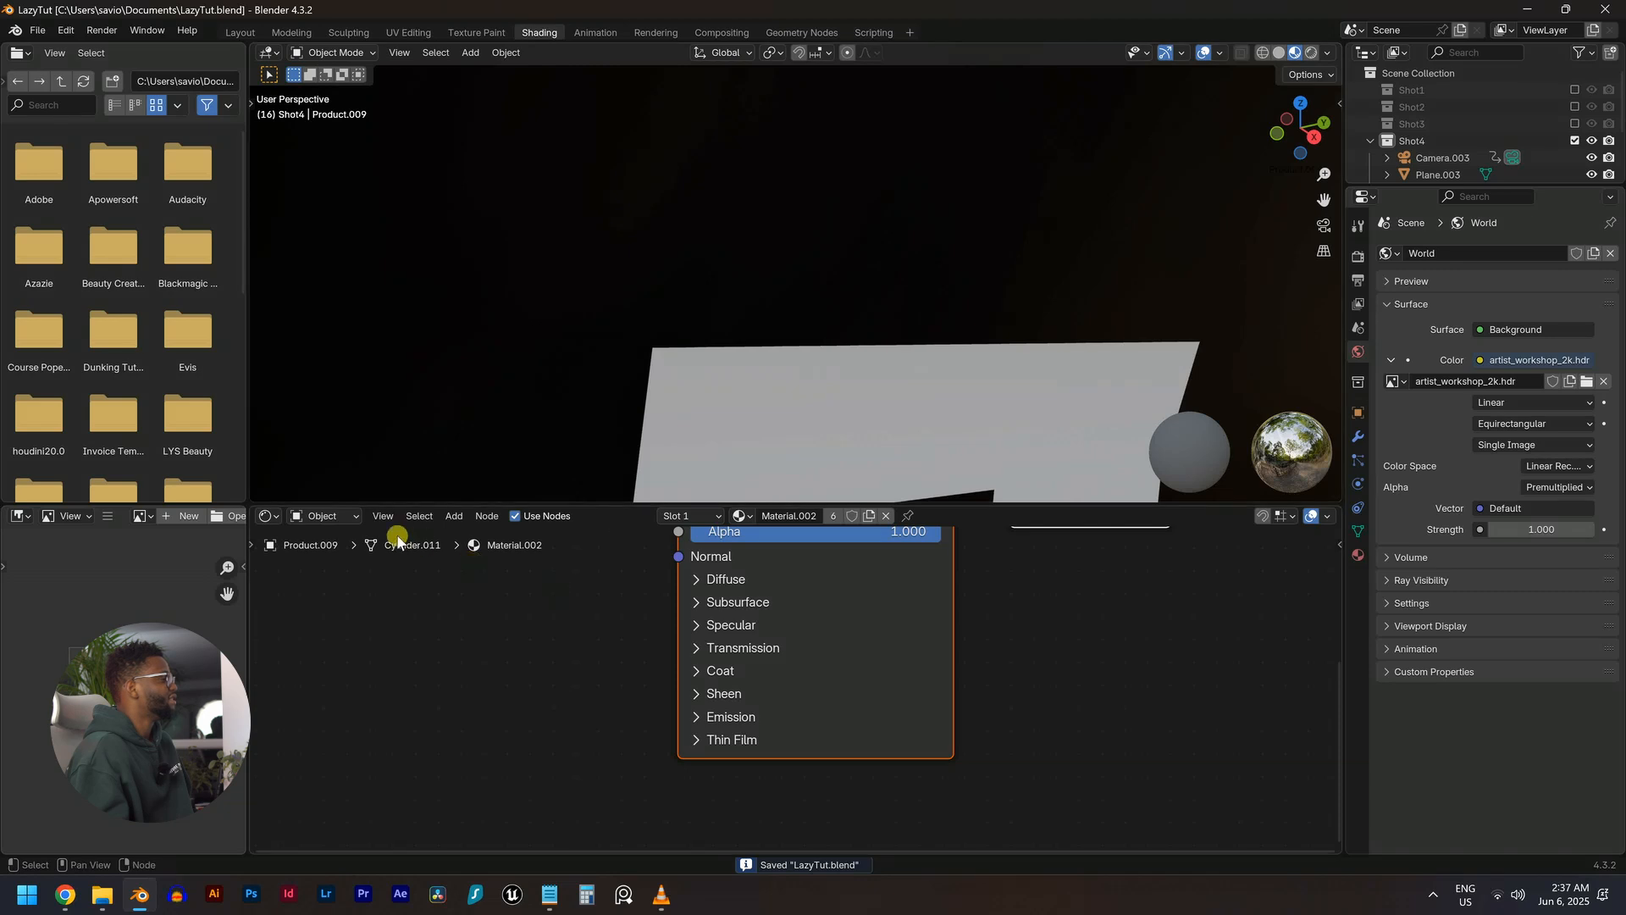
click(333, 577)
key(Home)
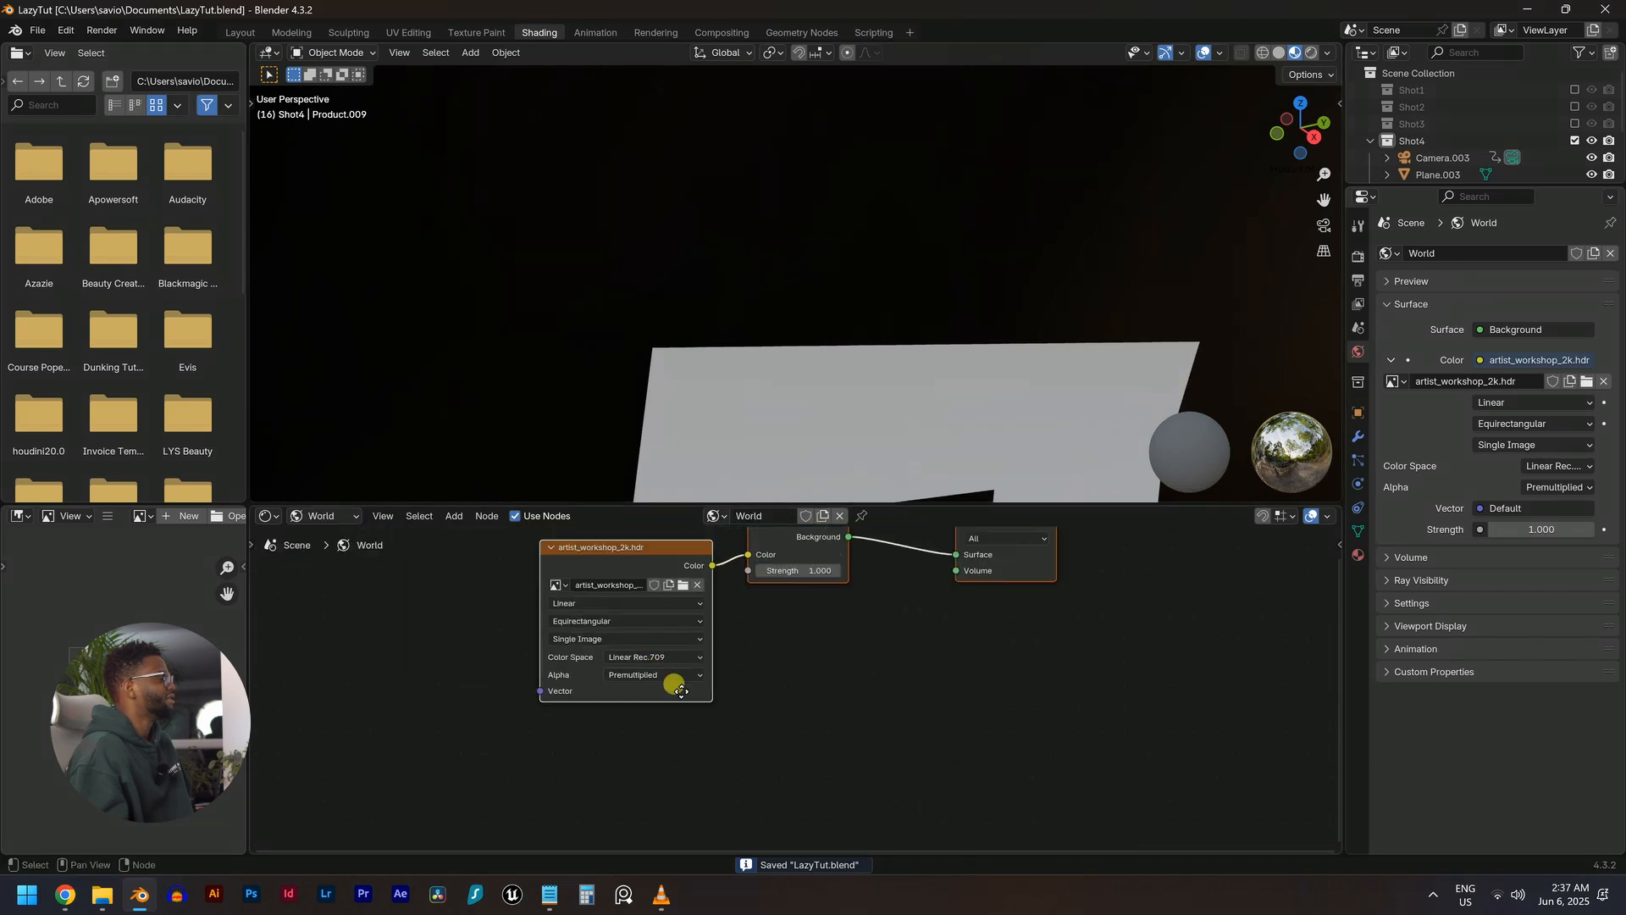
key(ctrl+t)
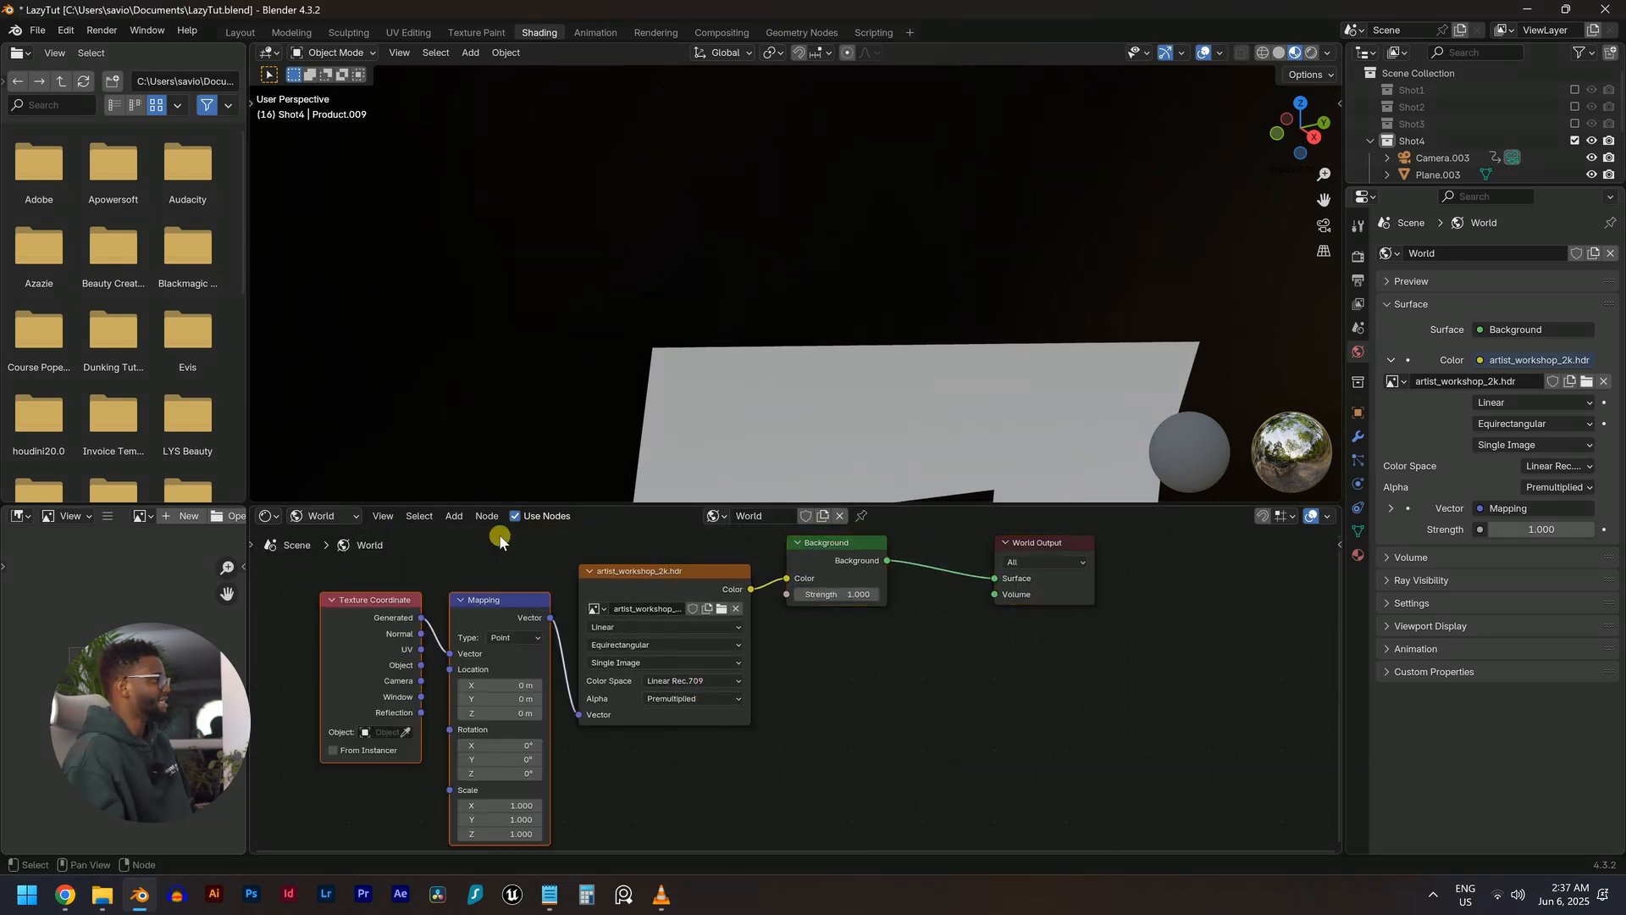
click(328, 559)
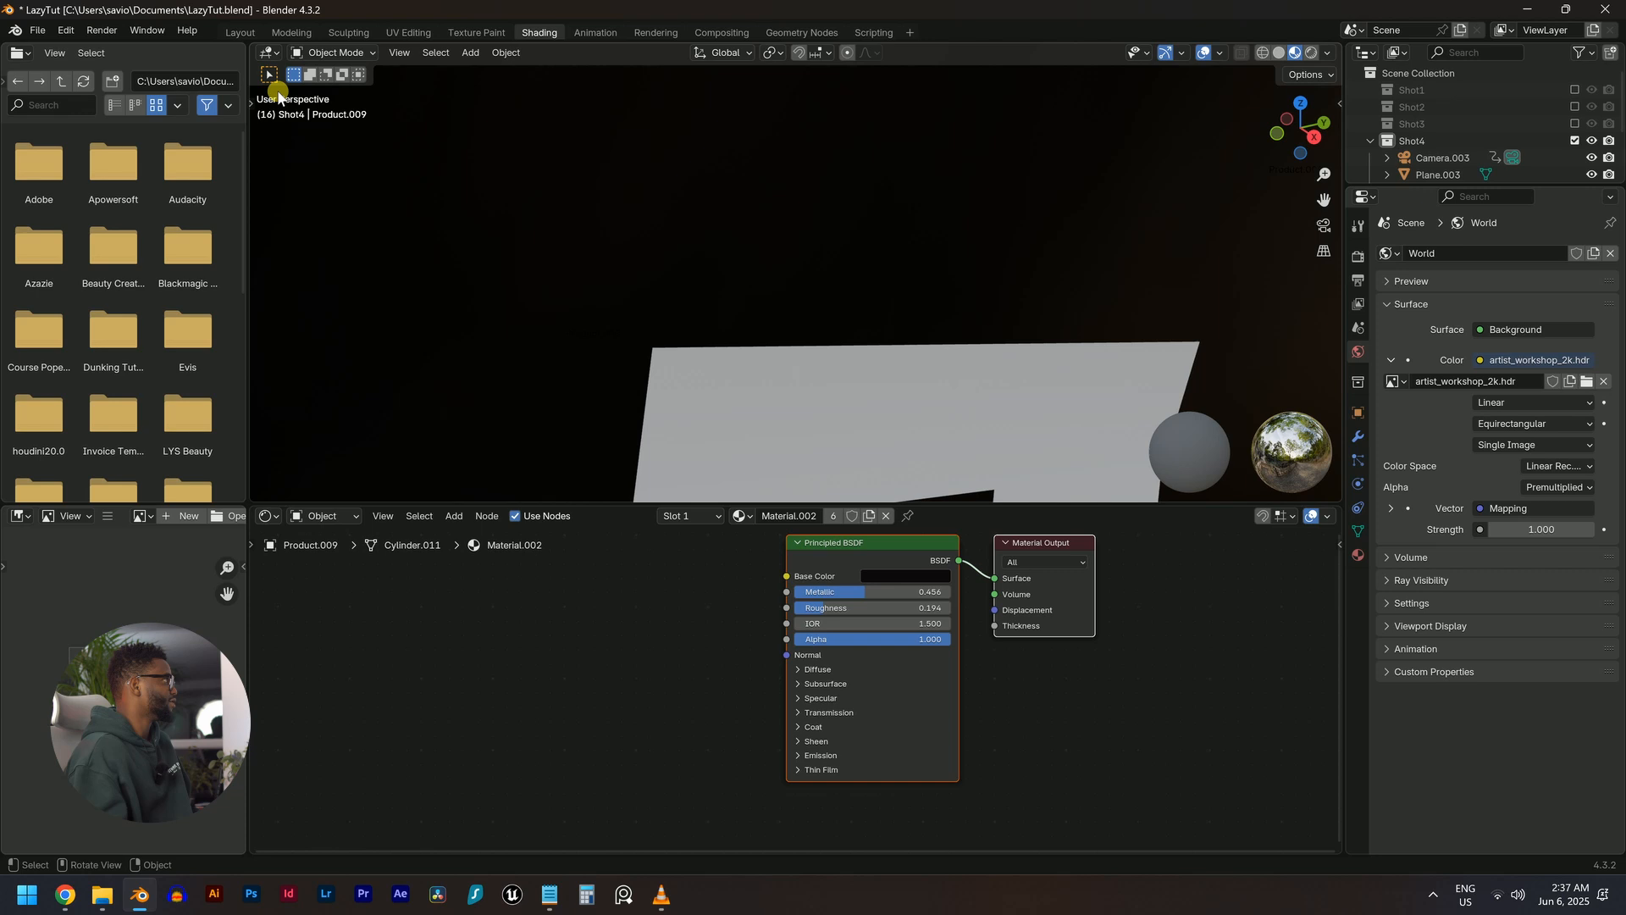
click(240, 33)
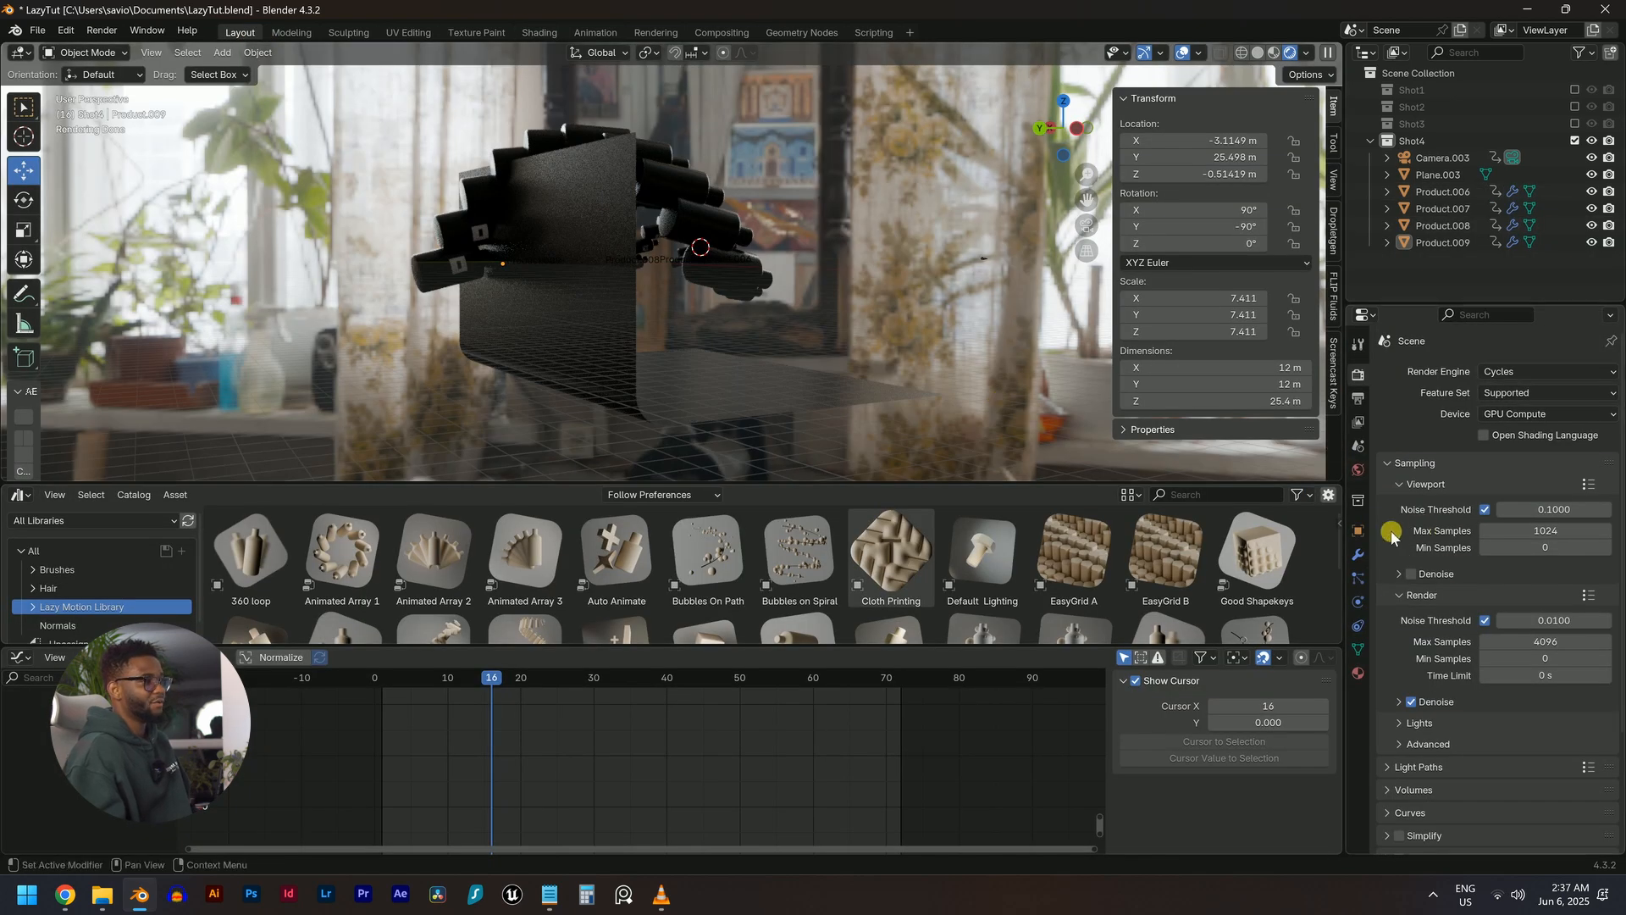
Rotate the world environment by setting the Mapping Z rotation to 35.9°, and check it in the camera view
click(1355, 470)
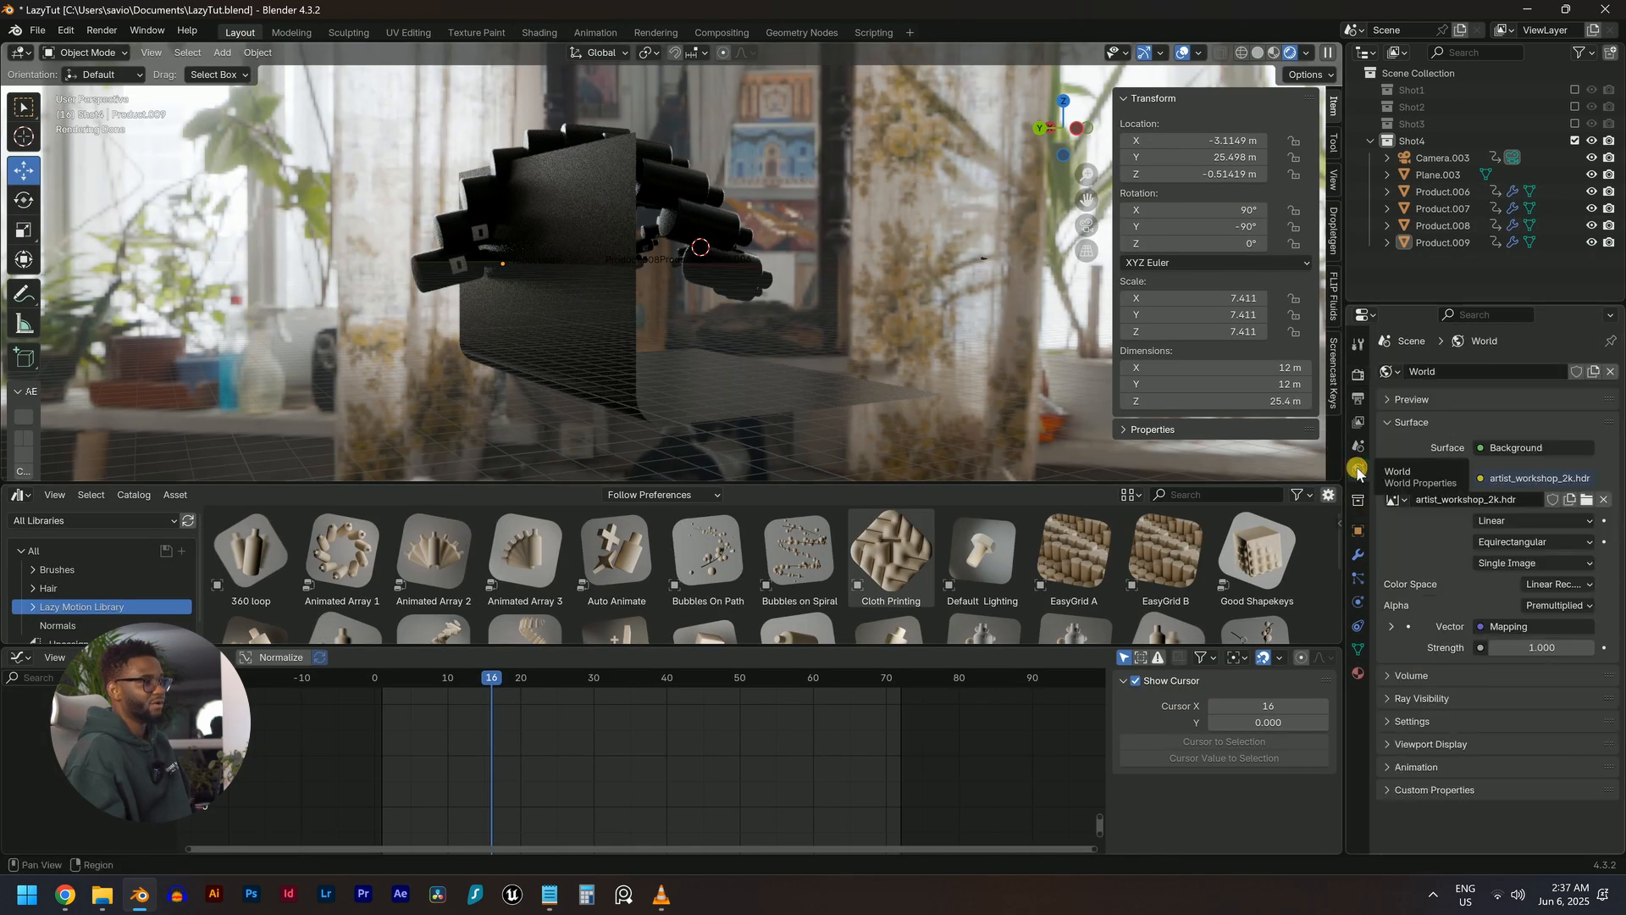
click(1391, 627)
scroll(1495, 675, down, 4)
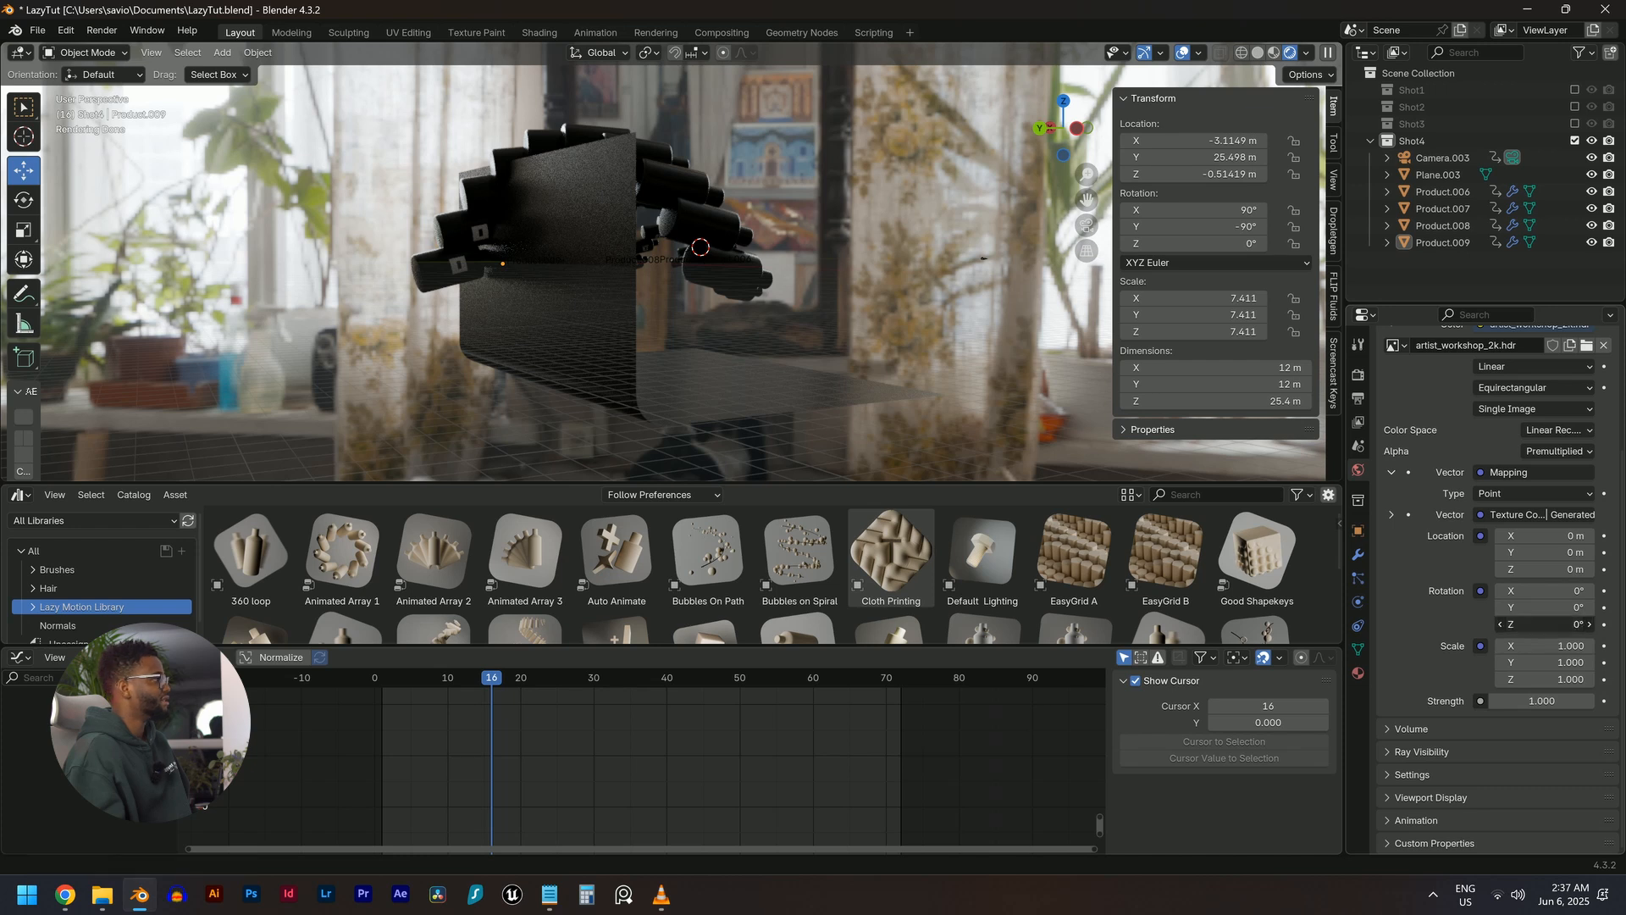
drag(1547, 625, 1569, 625)
middle_drag(686, 283, 860, 321)
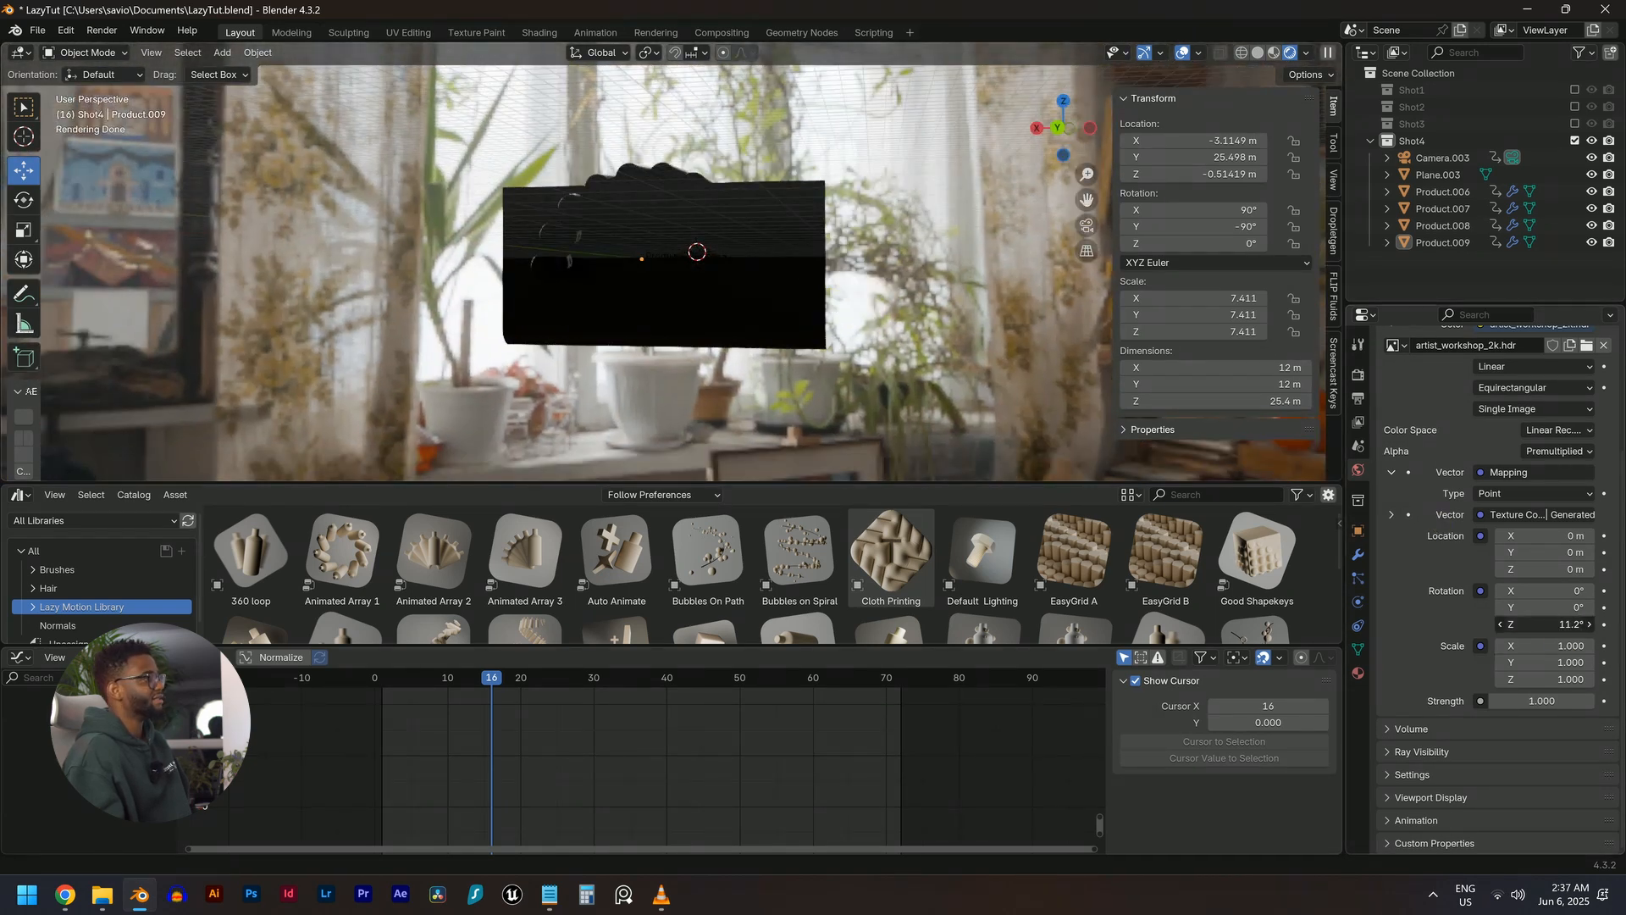
drag(1547, 625, 1591, 625)
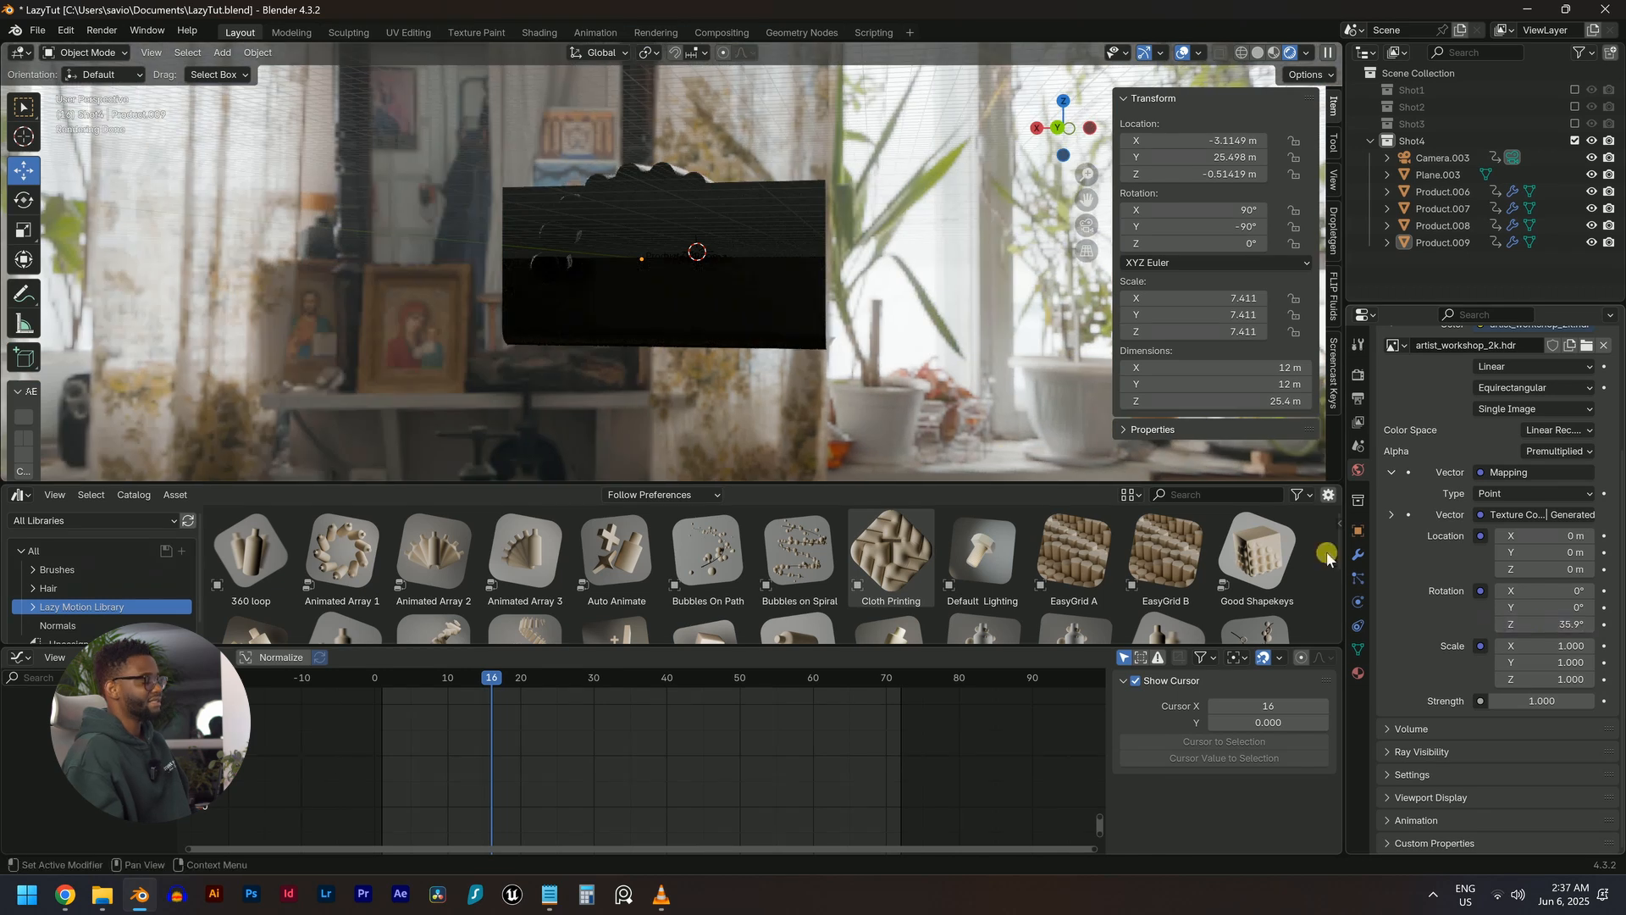
key(KP_0)
key(Home)
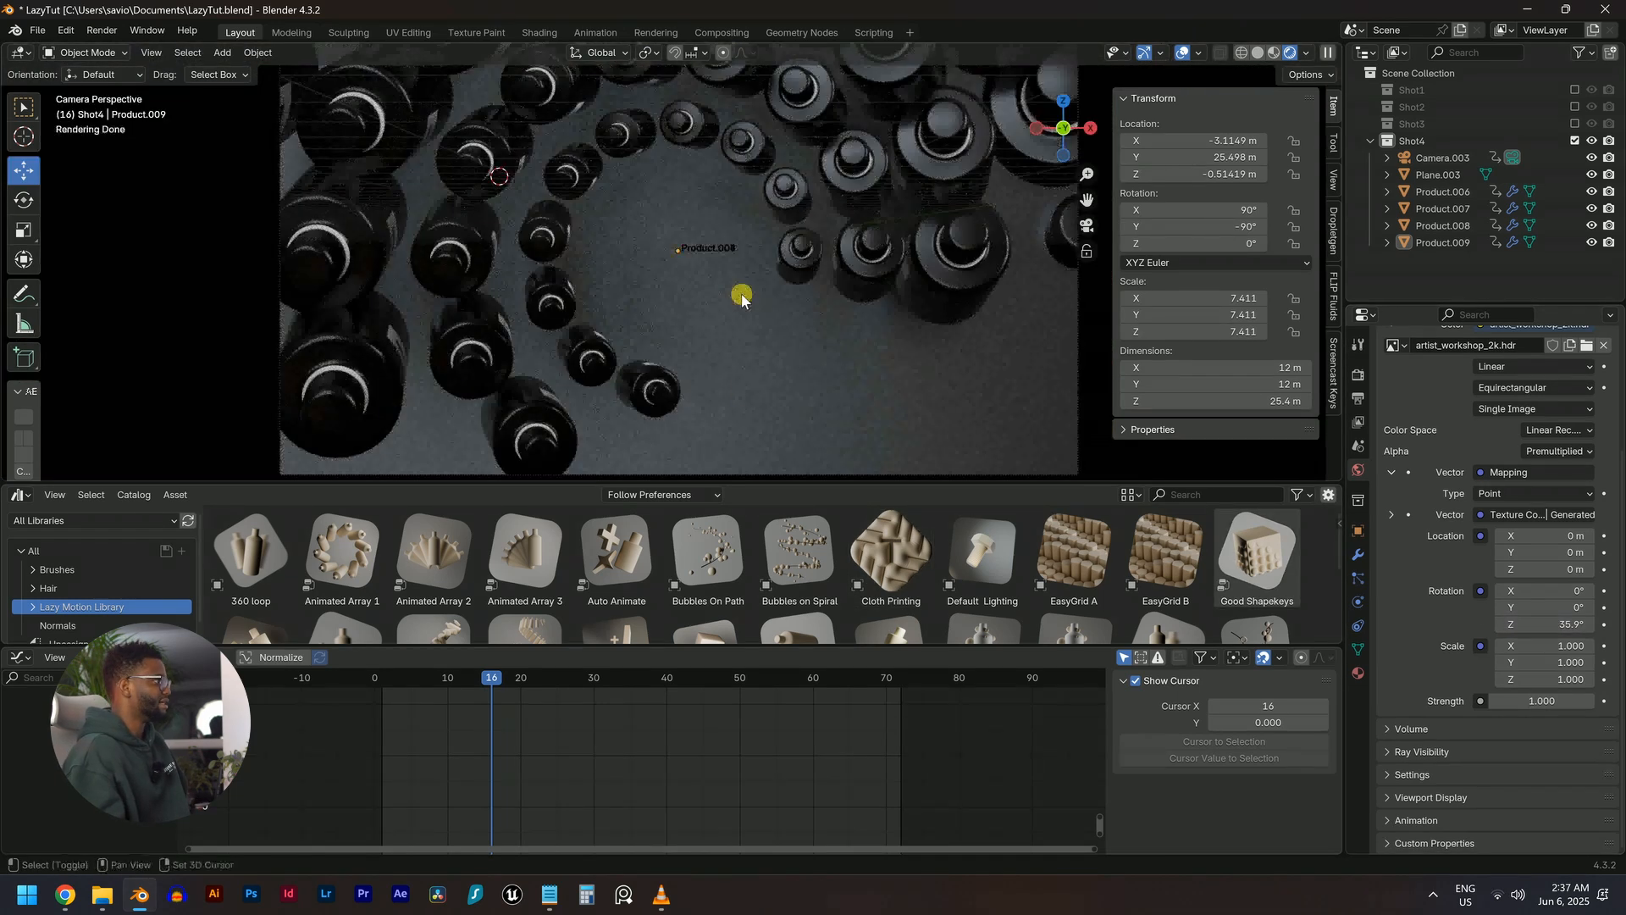
Enlarge the viewport area and set the world background strength to 3
drag(772, 489, 772, 518)
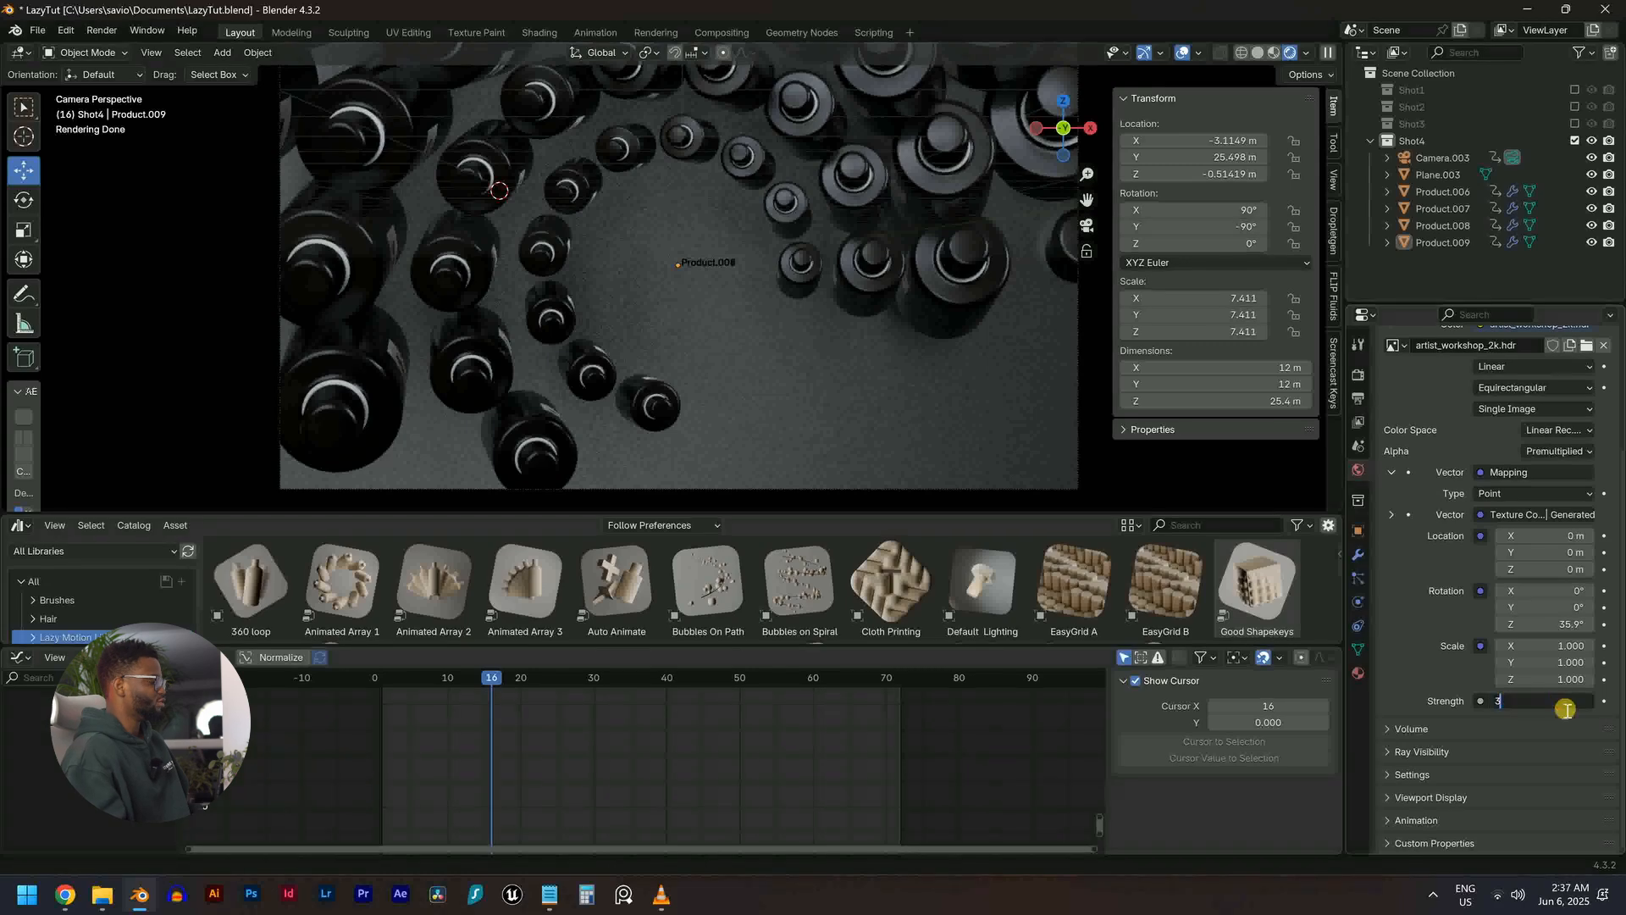
key(Return)
scroll(820, 305, down, 3)
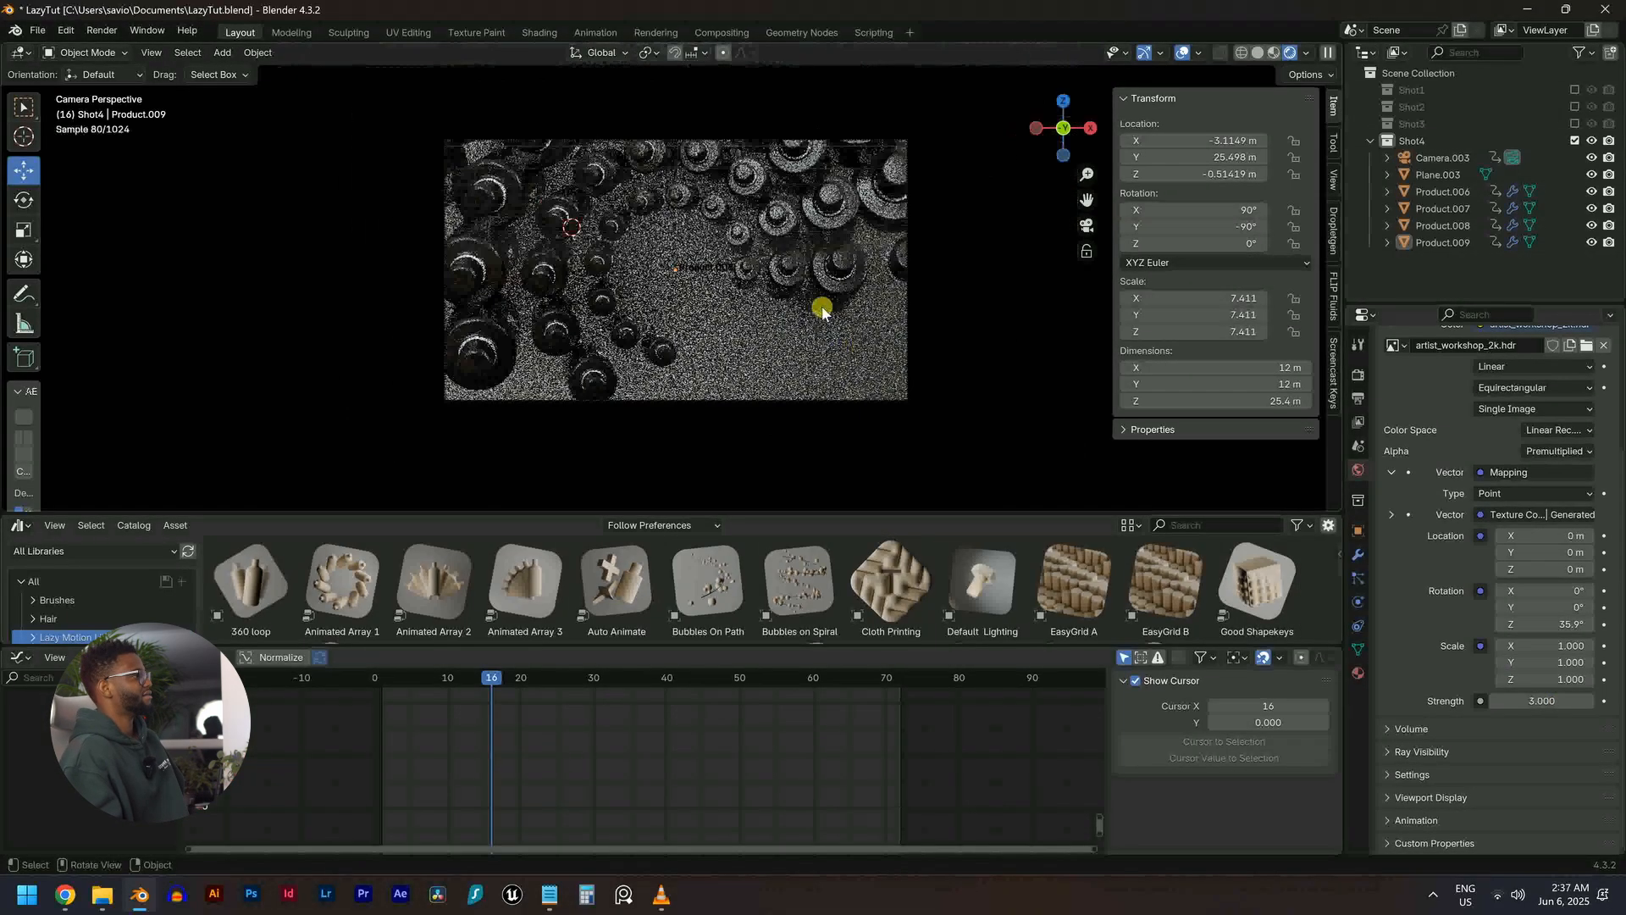
Play the Shot4 animation and enable viewport denoising in the Cycles sampling settings
key(space)
click(1358, 375)
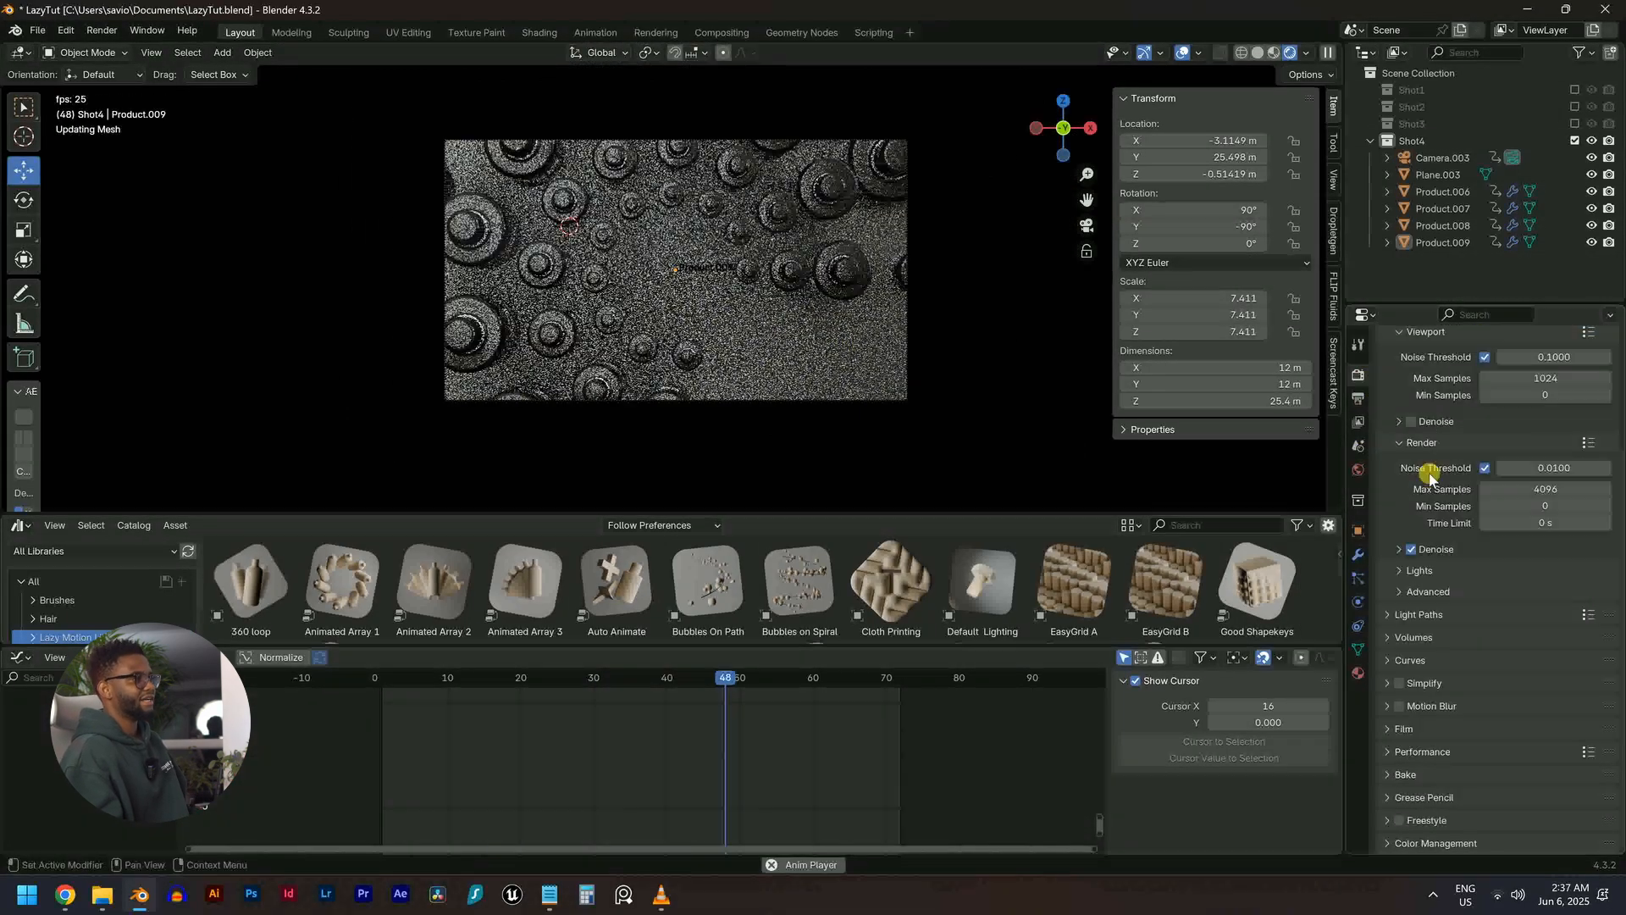
scroll(1430, 475, up, 4)
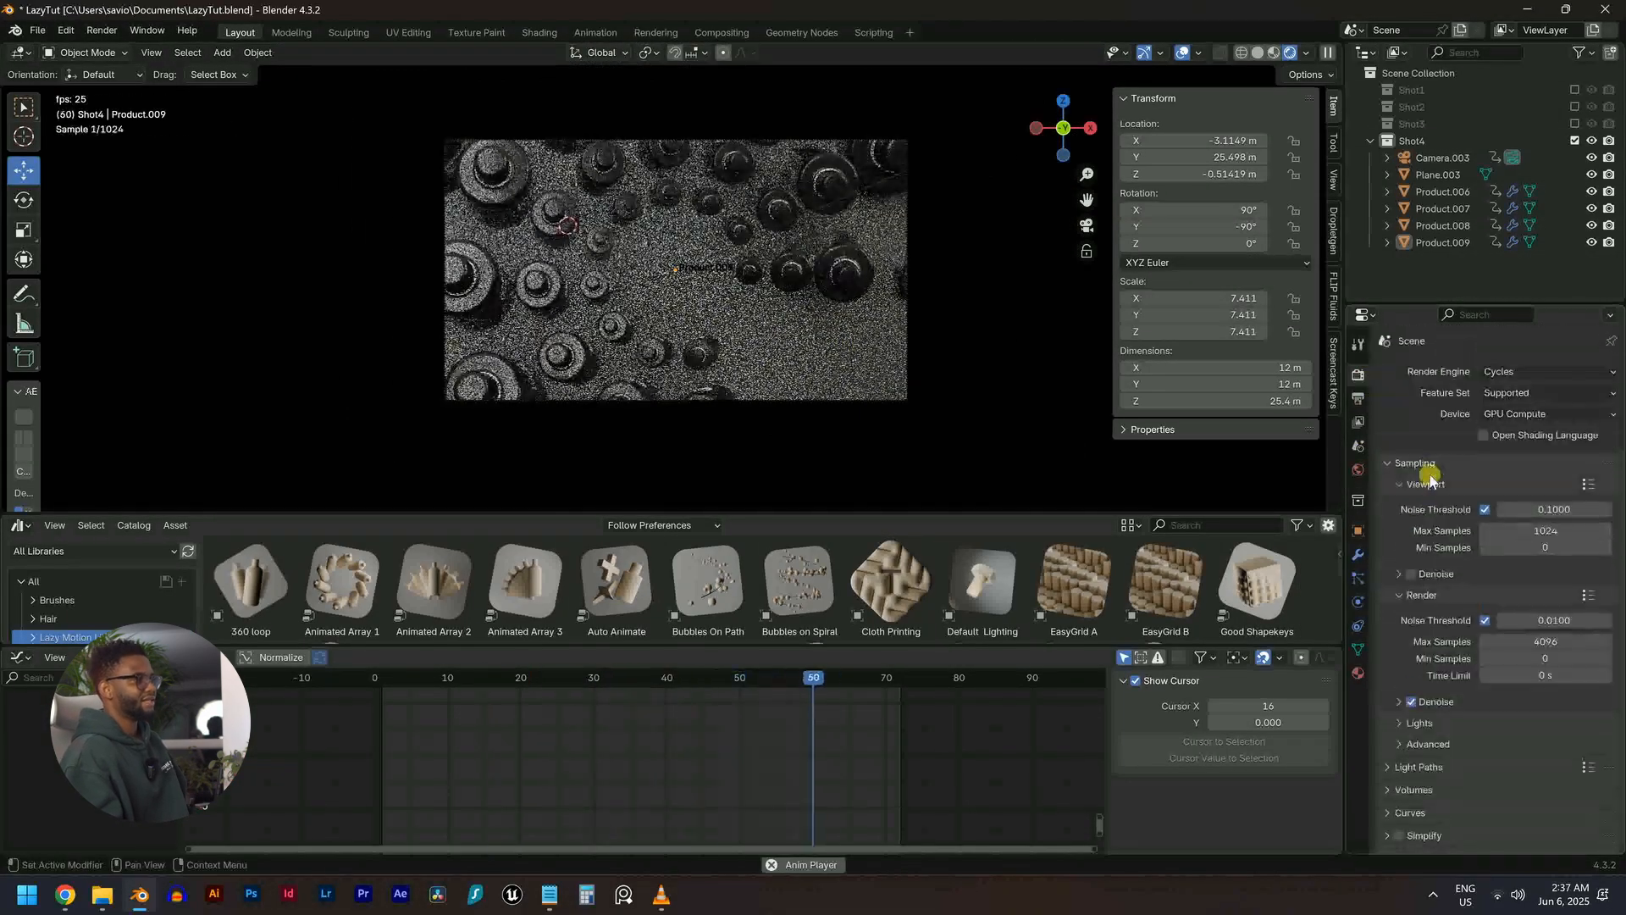
click(1412, 573)
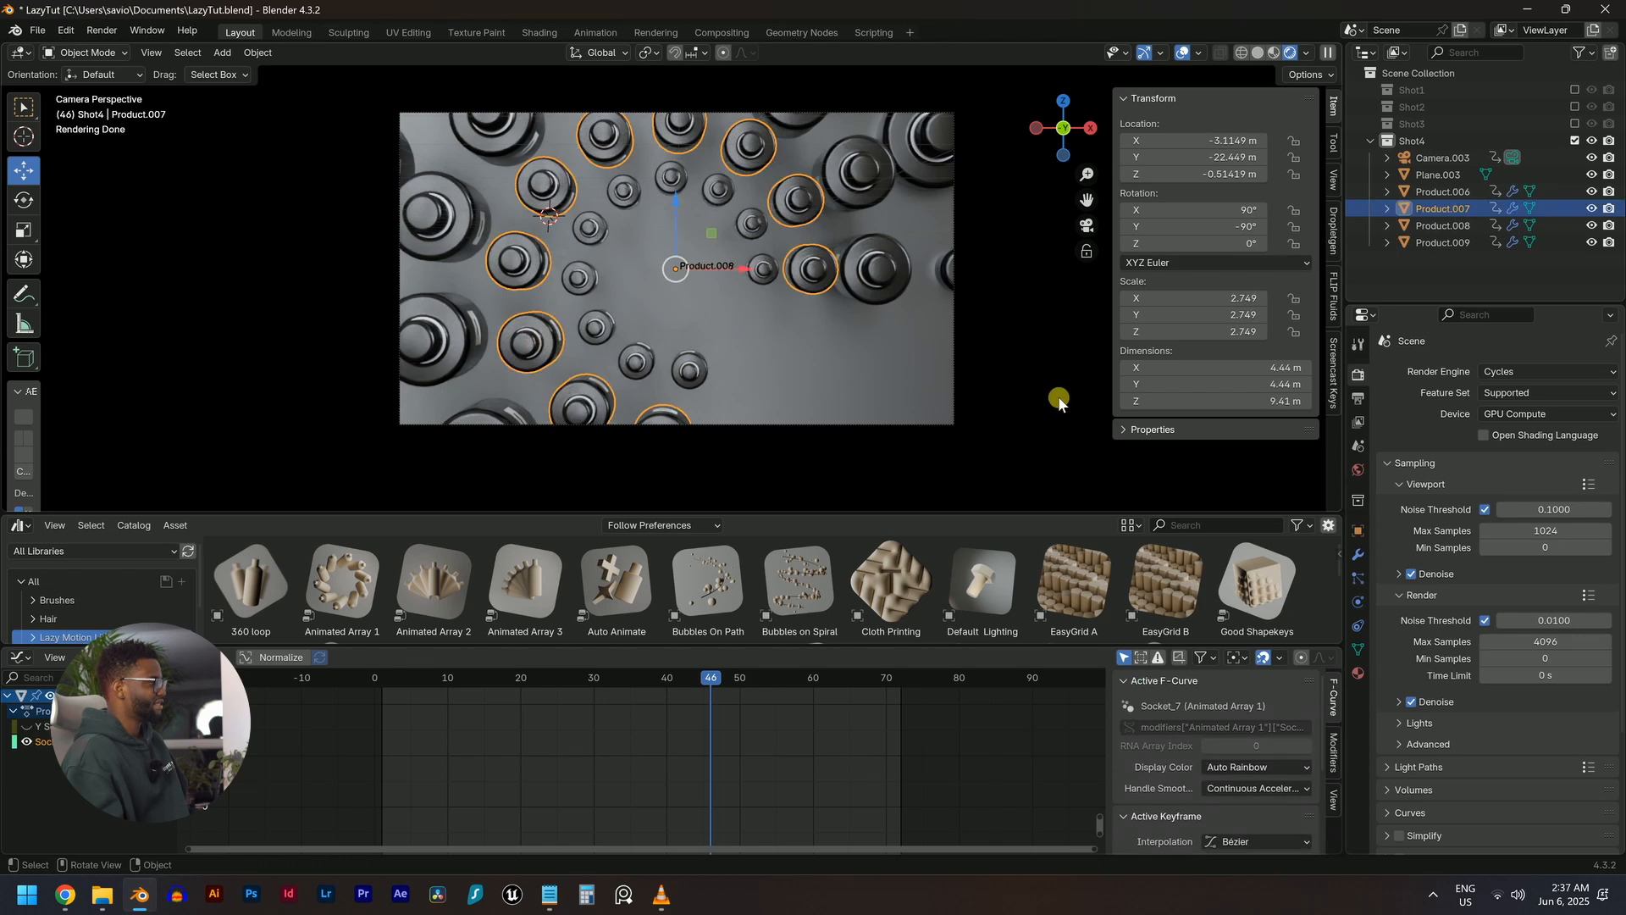
Try scaling the Product.007, Product.008 and Product.009 rings down to 2.404, 3.491 and 5.638, and play the animation
key(s)
click(1010, 390)
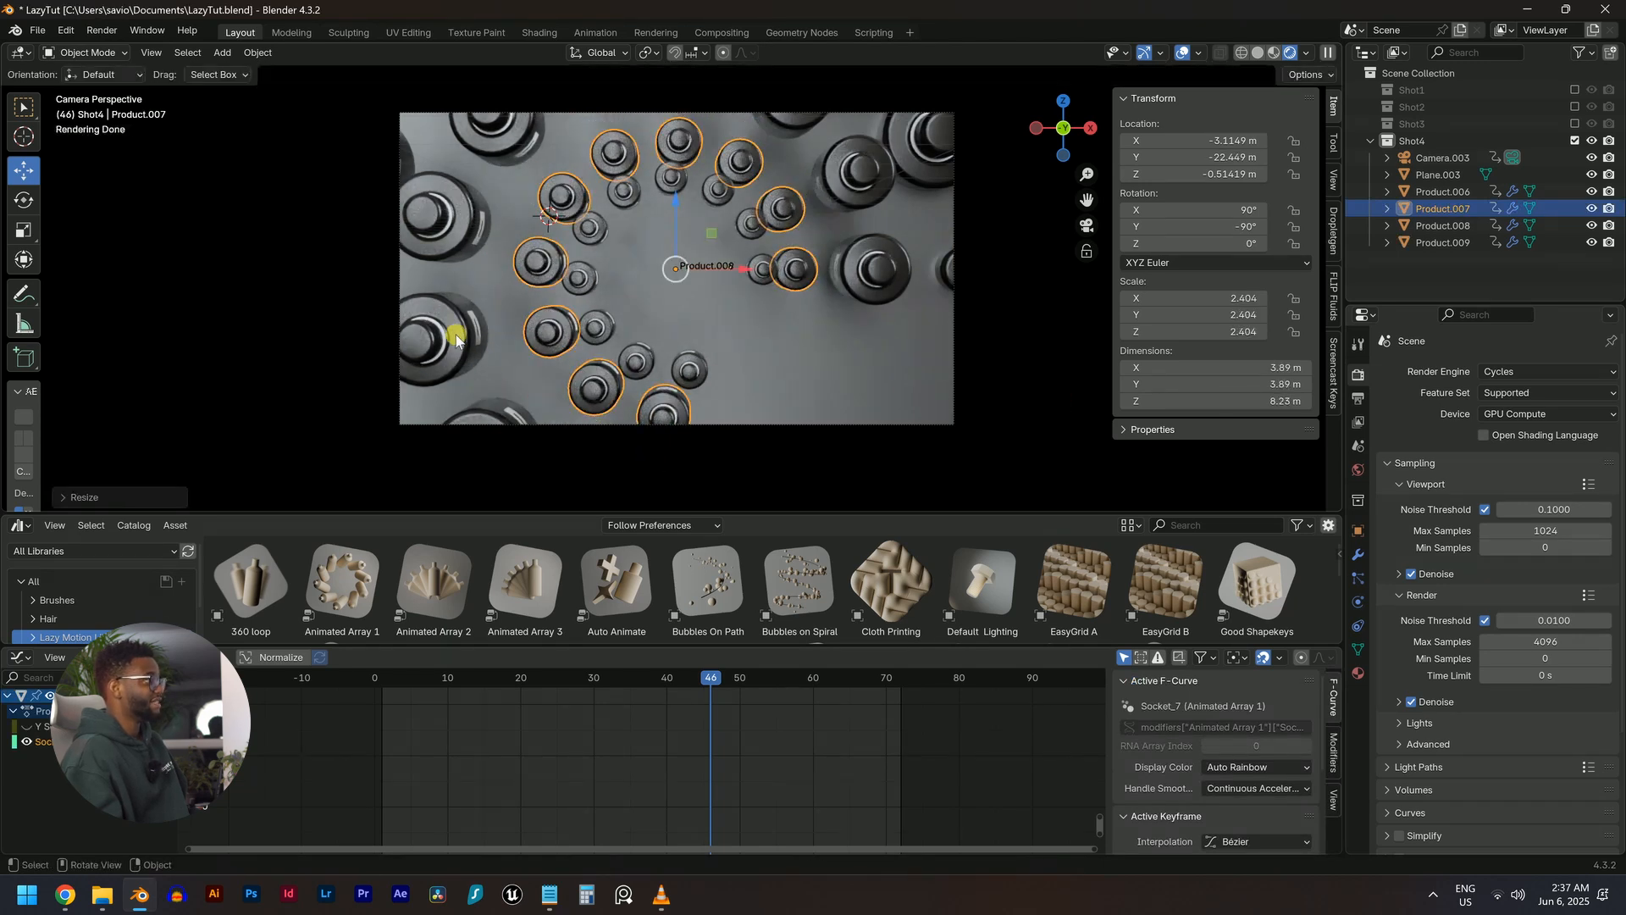
key(s)
click(495, 160)
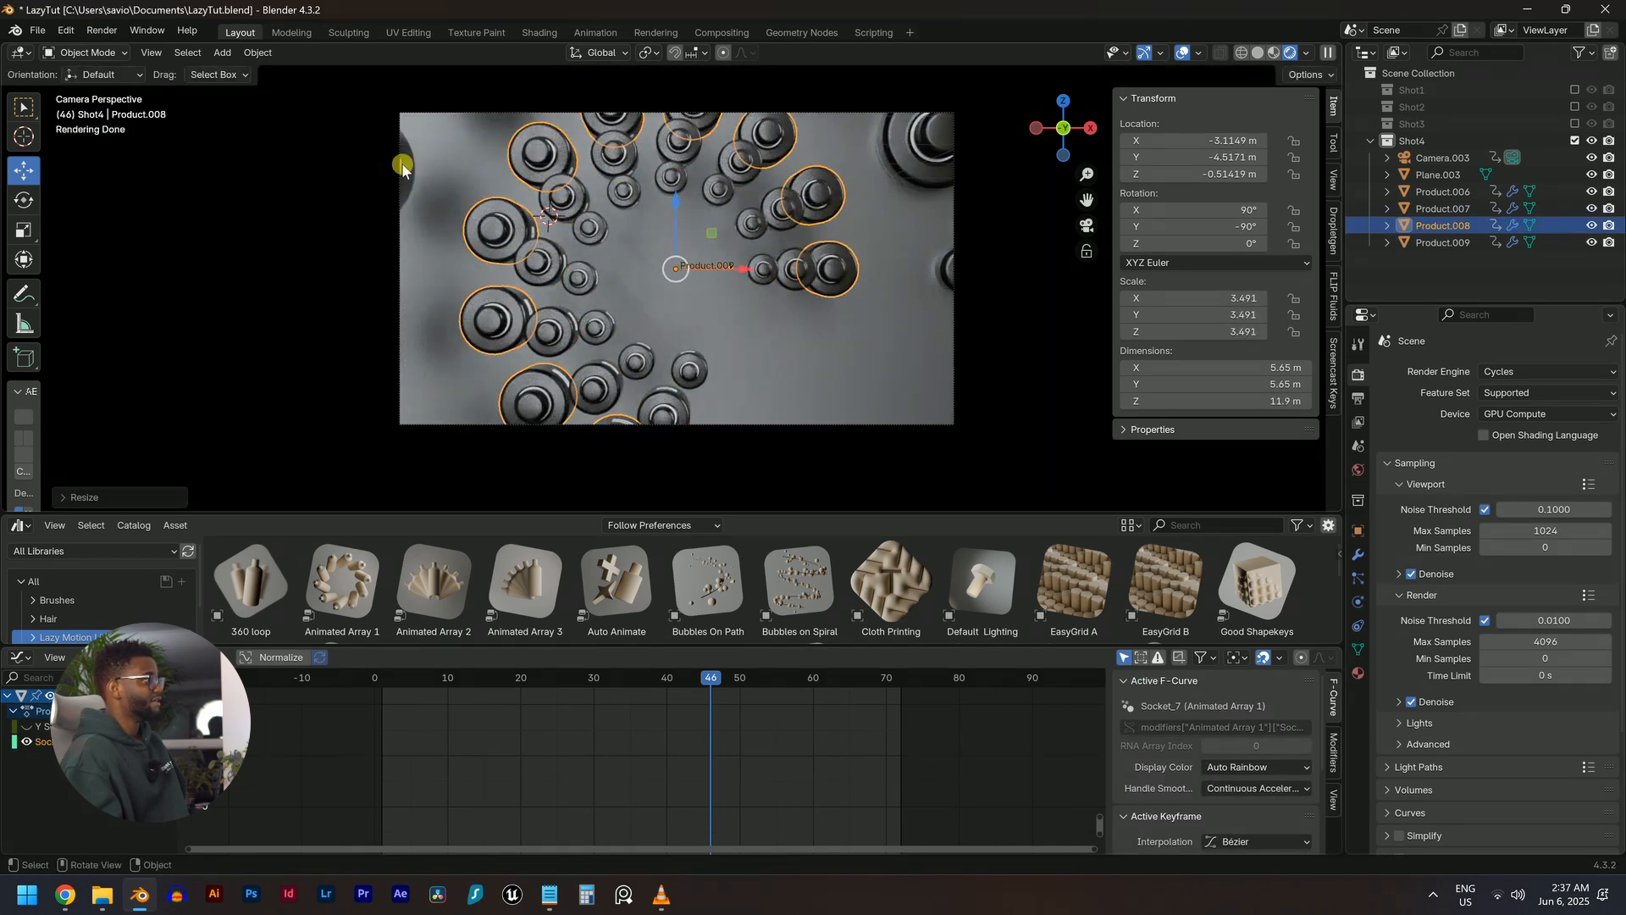
key(s)
click(889, 272)
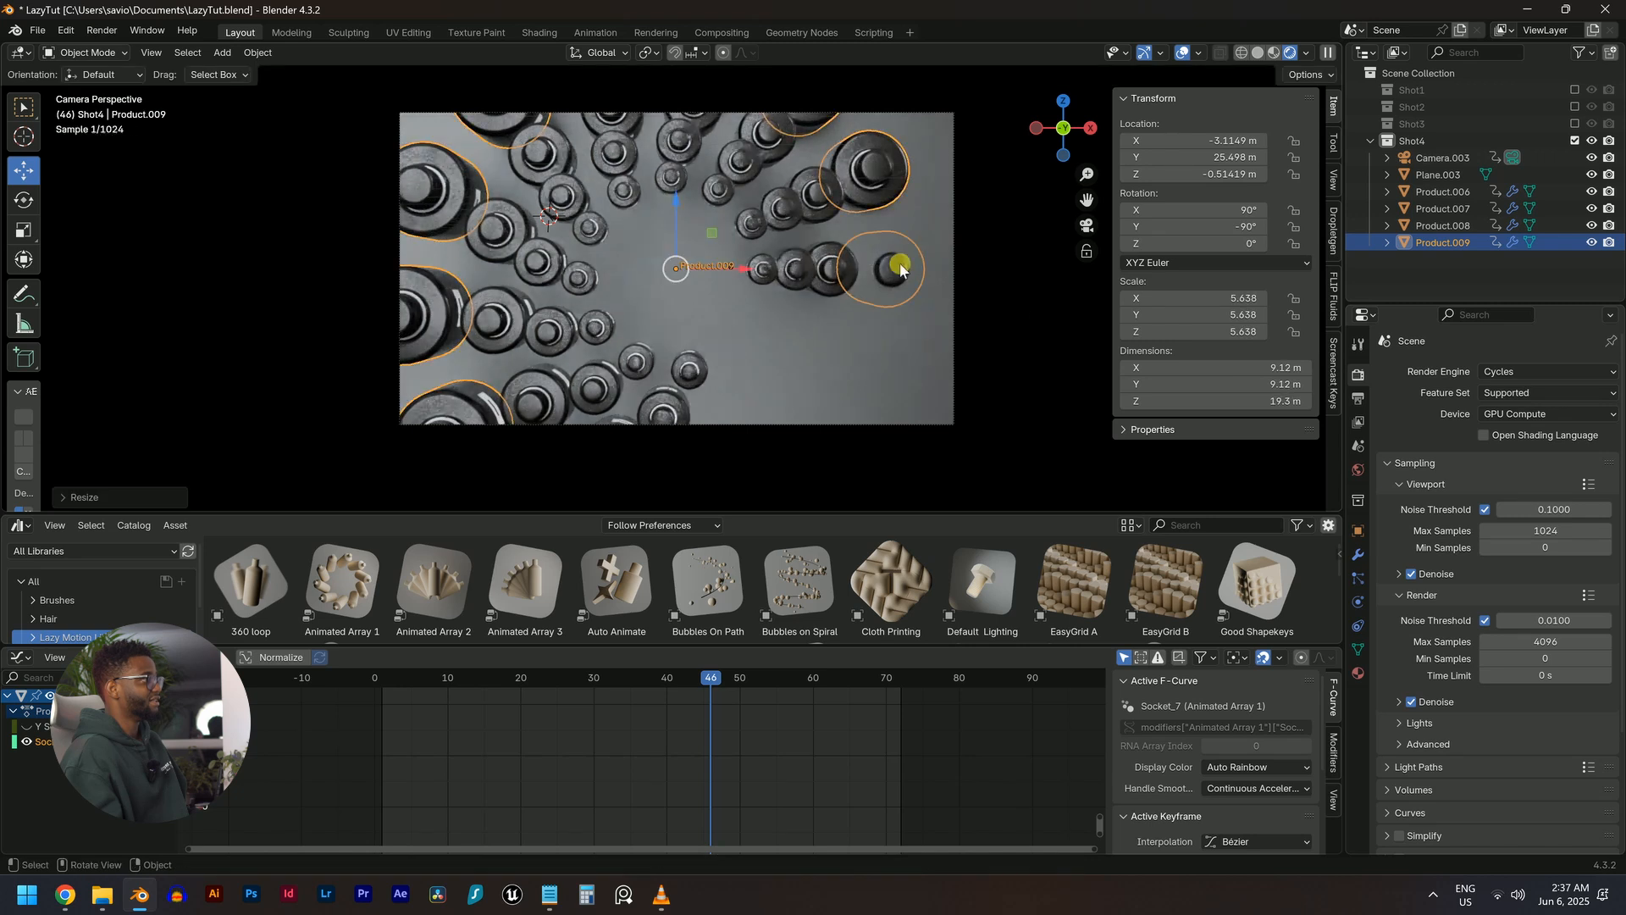
key(space)
click(1041, 331)
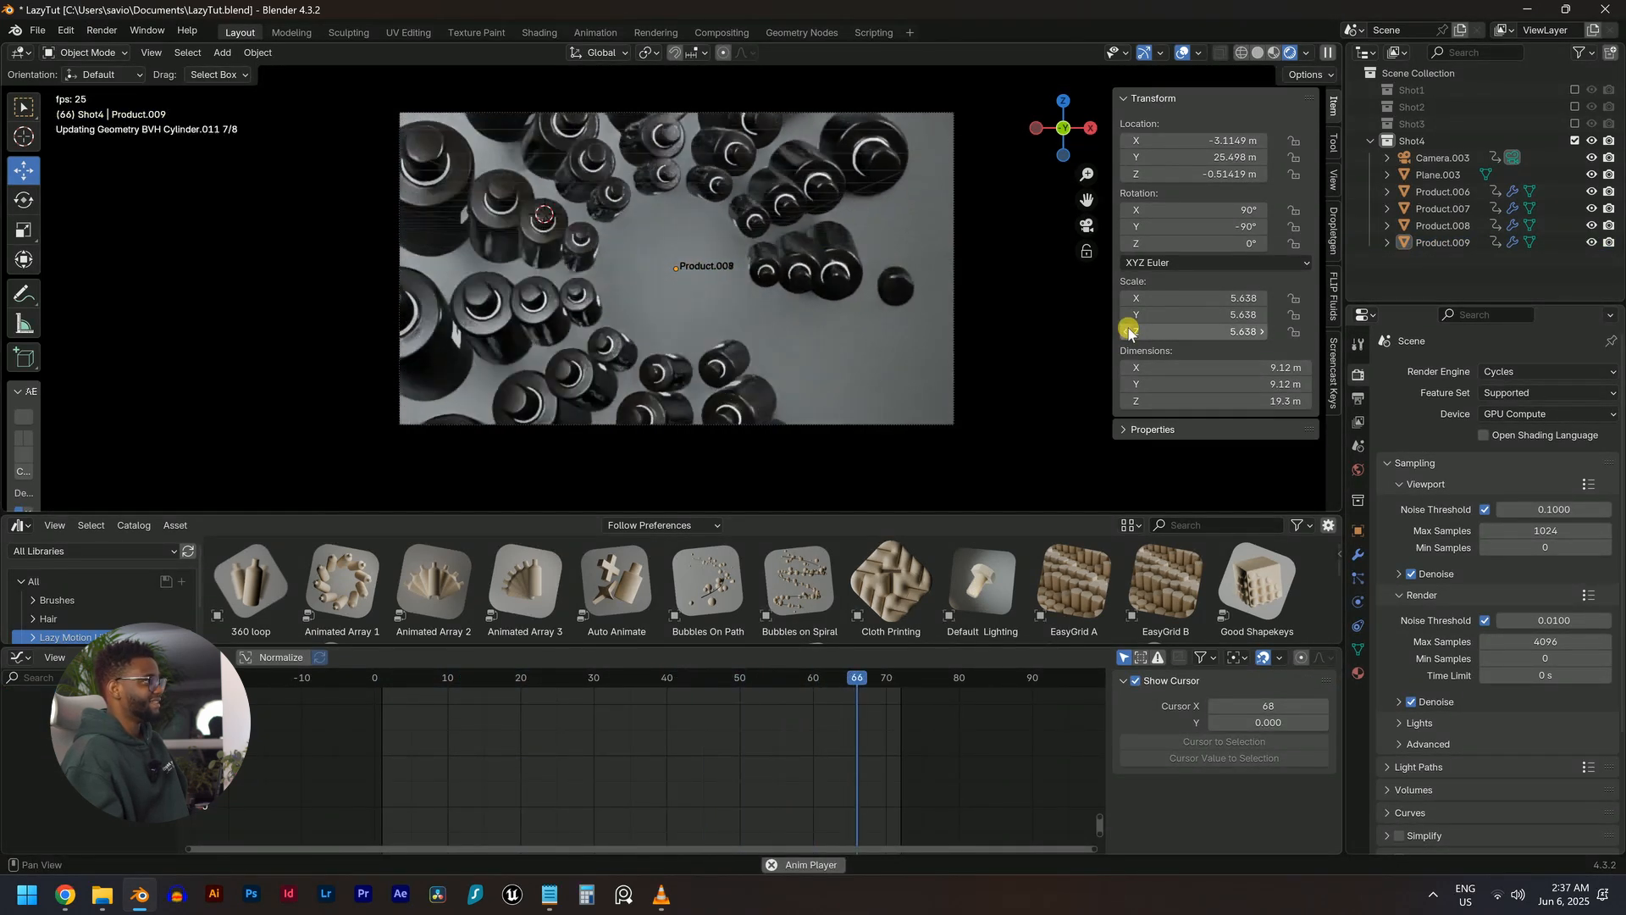
Stop playback and undo the scaling of the three outer bottle rings
key(space)
key(ctrl+z)
key(ctrl+z)
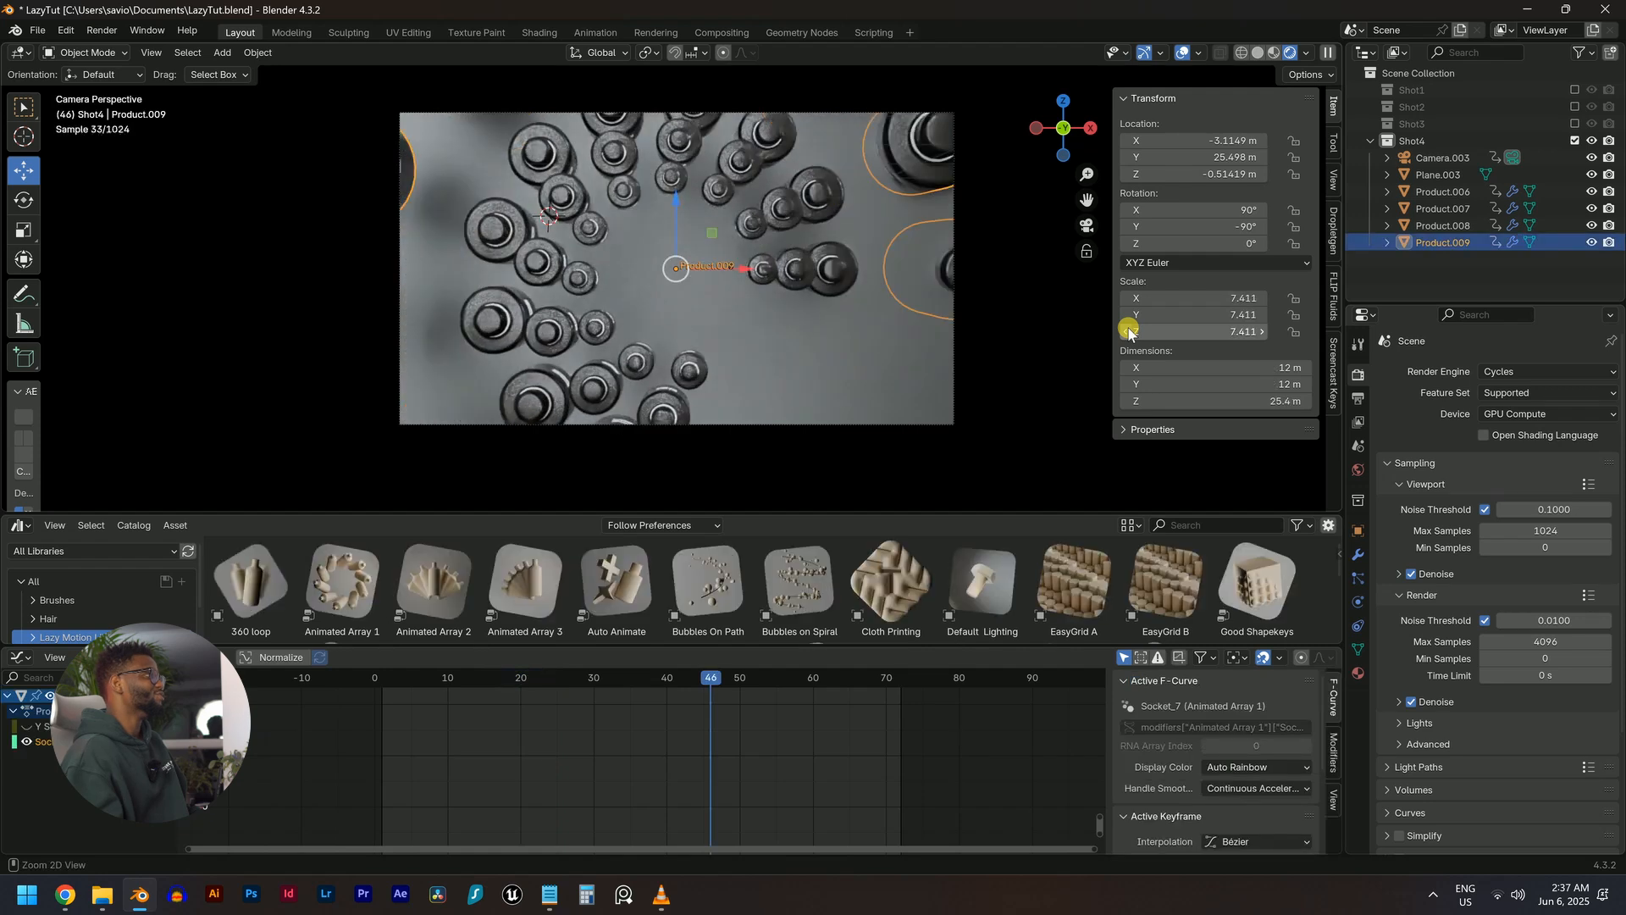
key(ctrl+z)
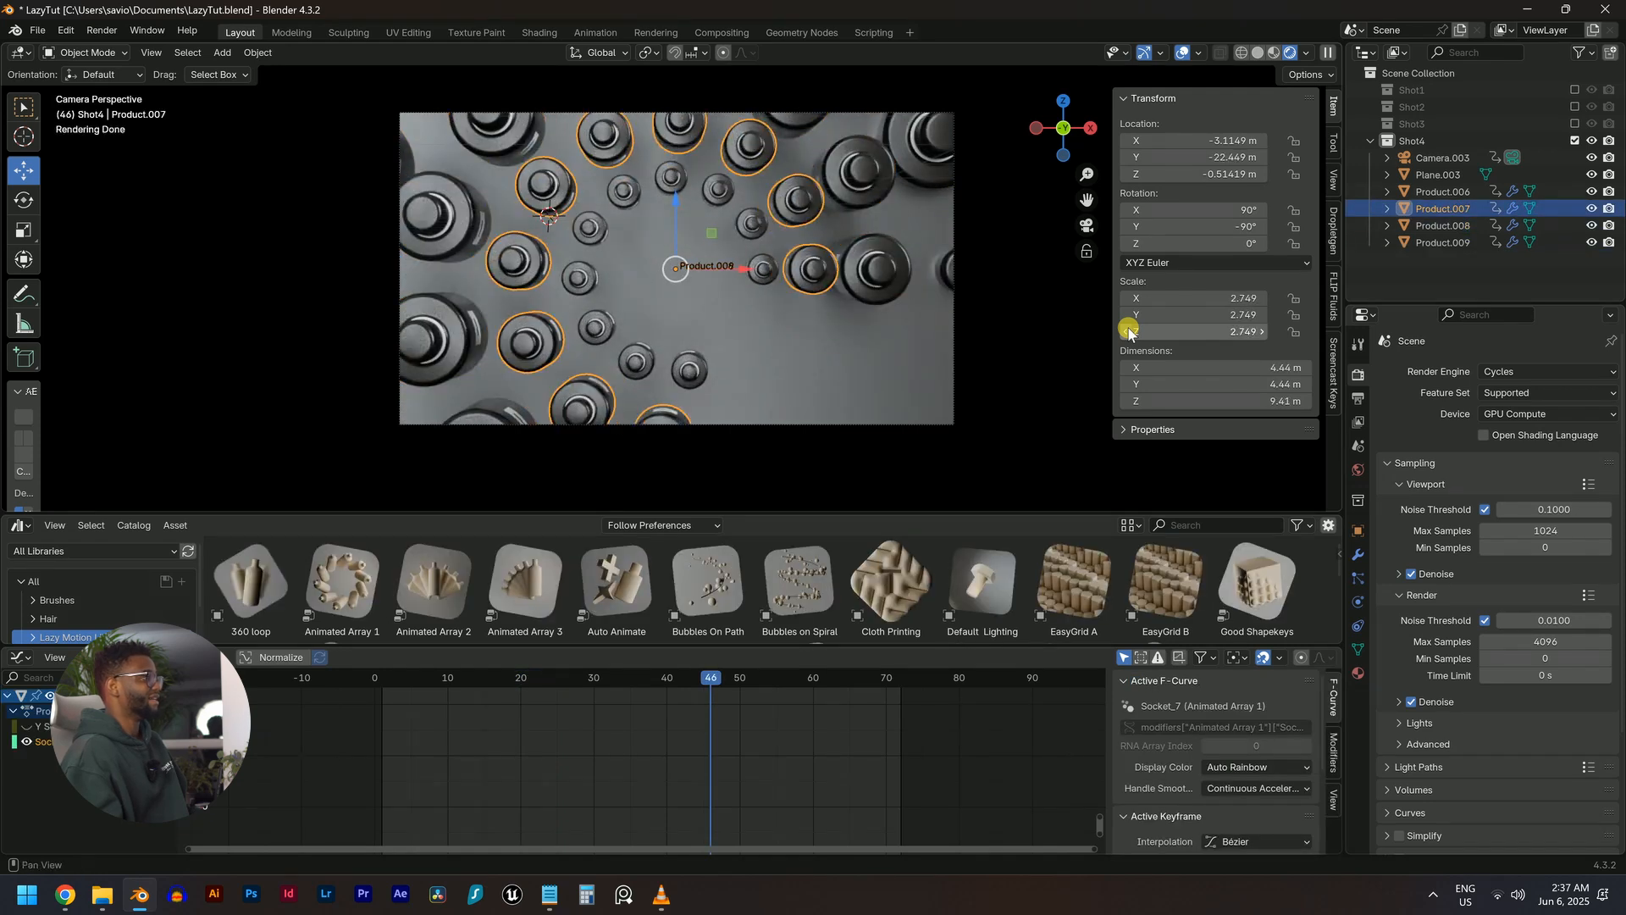
Play the ring animation and inspect the bottles from the side and through the camera
click(1073, 310)
key(space)
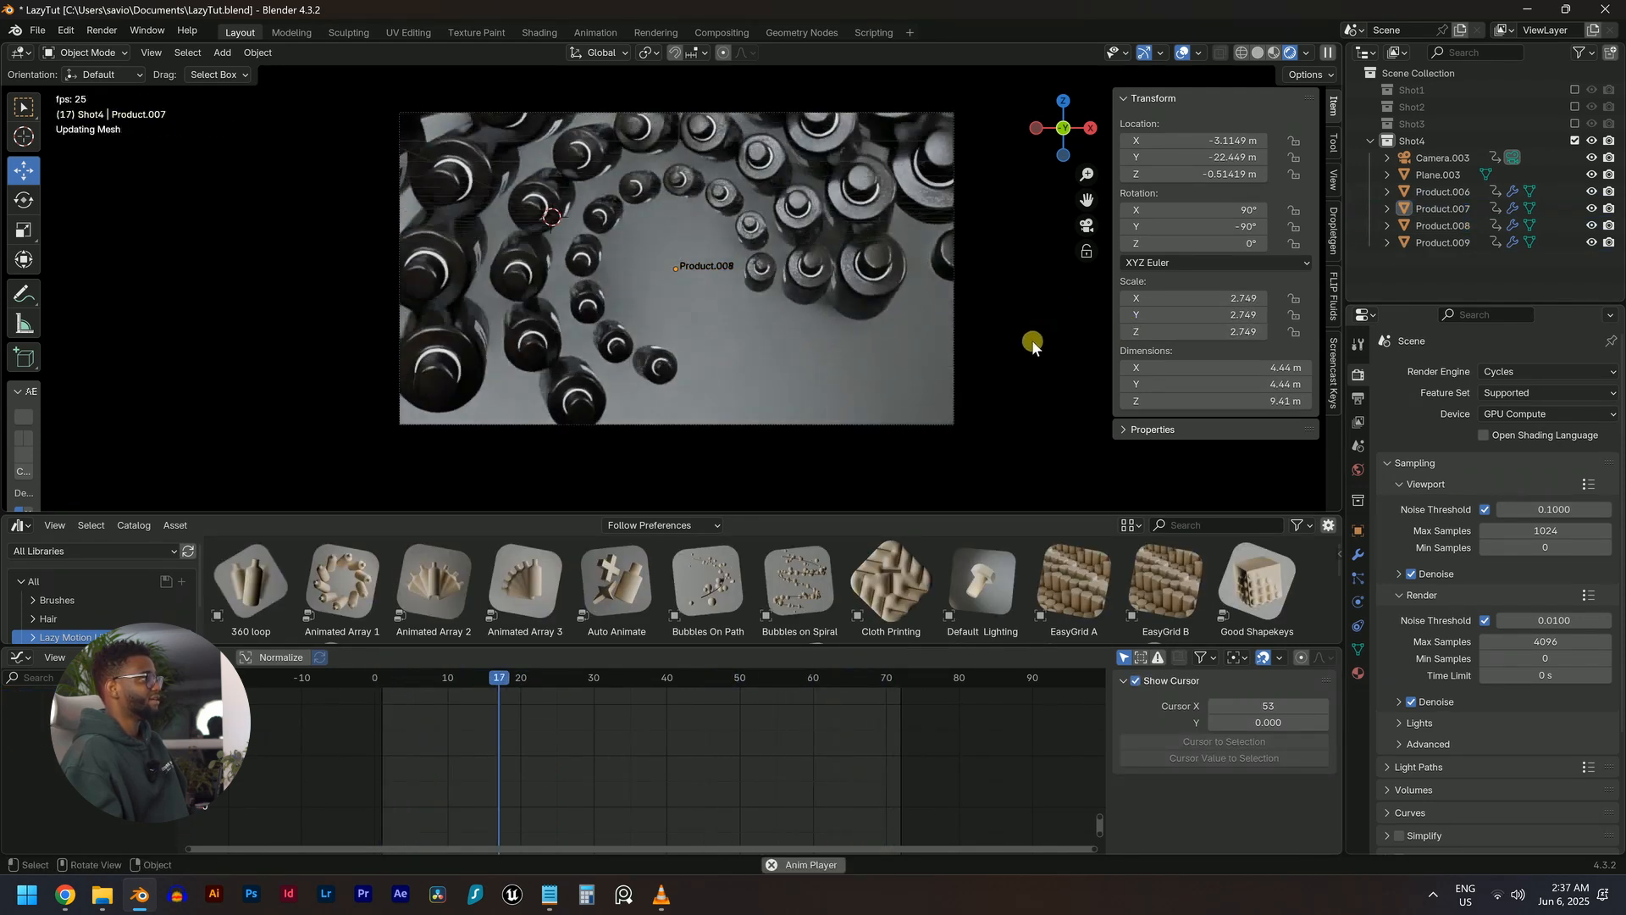
middle_drag(895, 409, 657, 310)
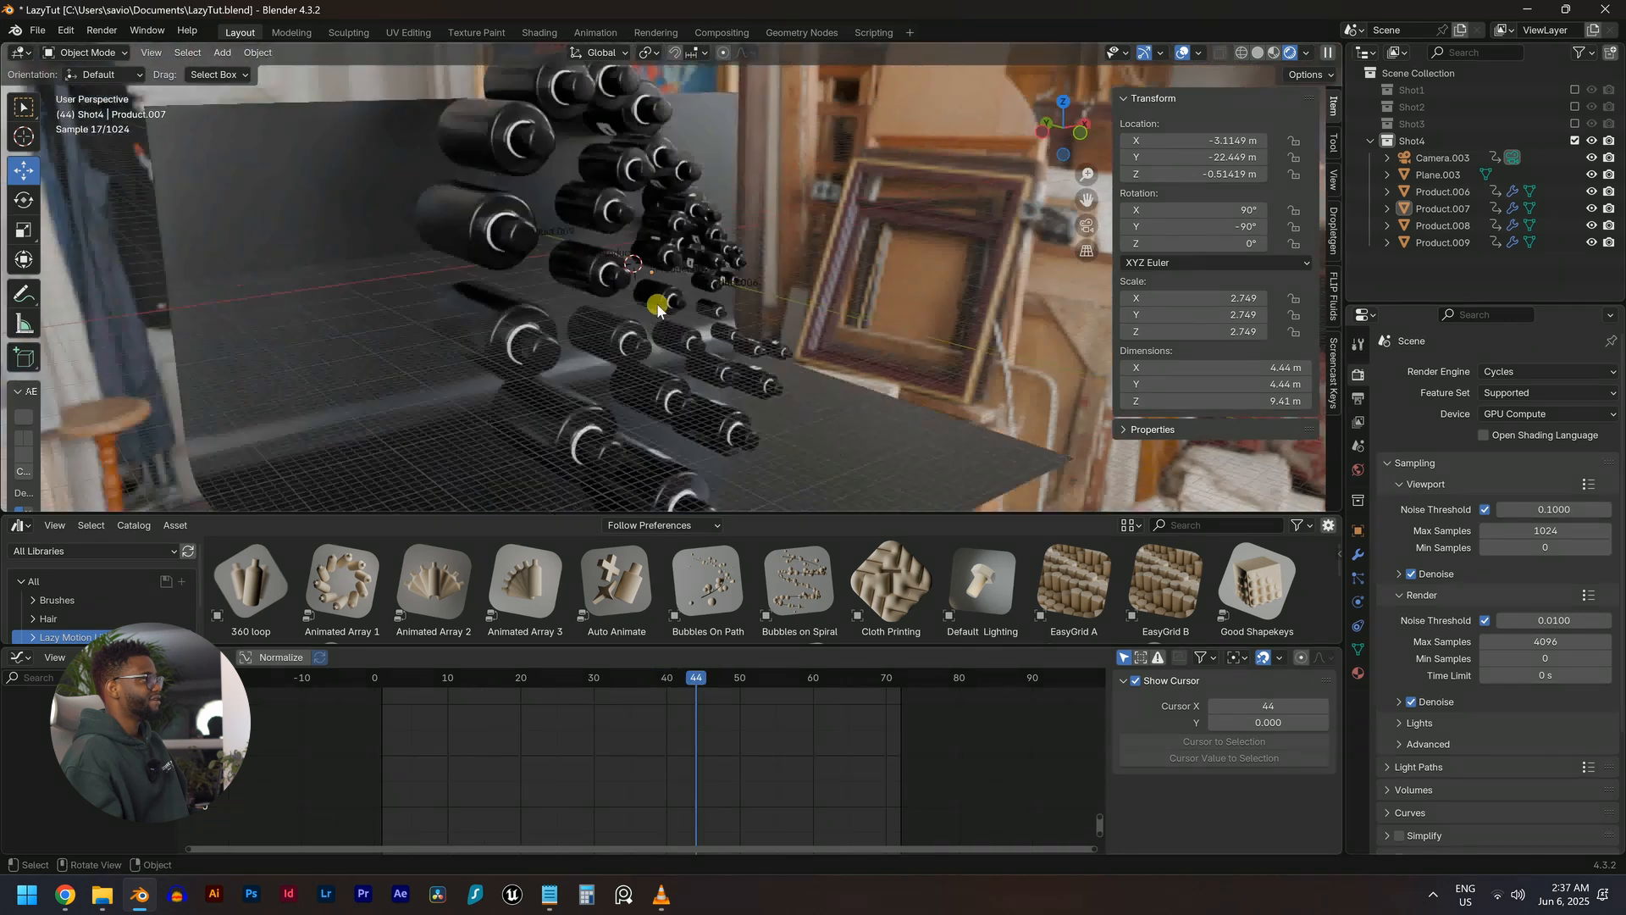
scroll(647, 315, down, 4)
key(KP_0)
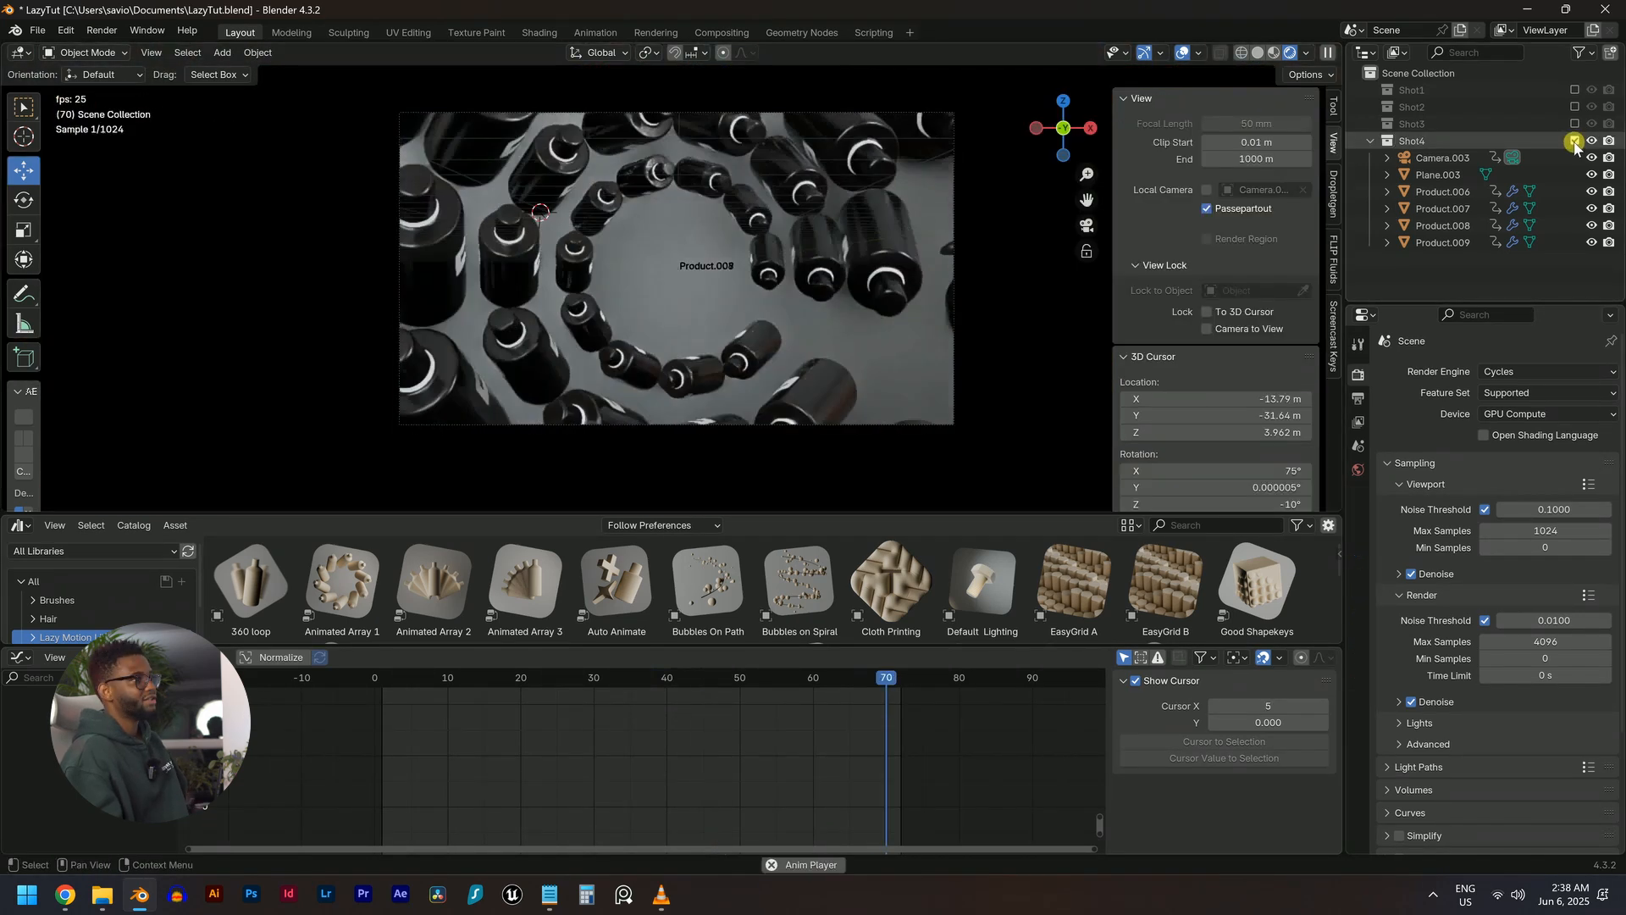
Switch from Shot4 to the Shot1 collection, raise its backdrop plane to a Z location of 0.48727 m, and check the camera view
click(1494, 142)
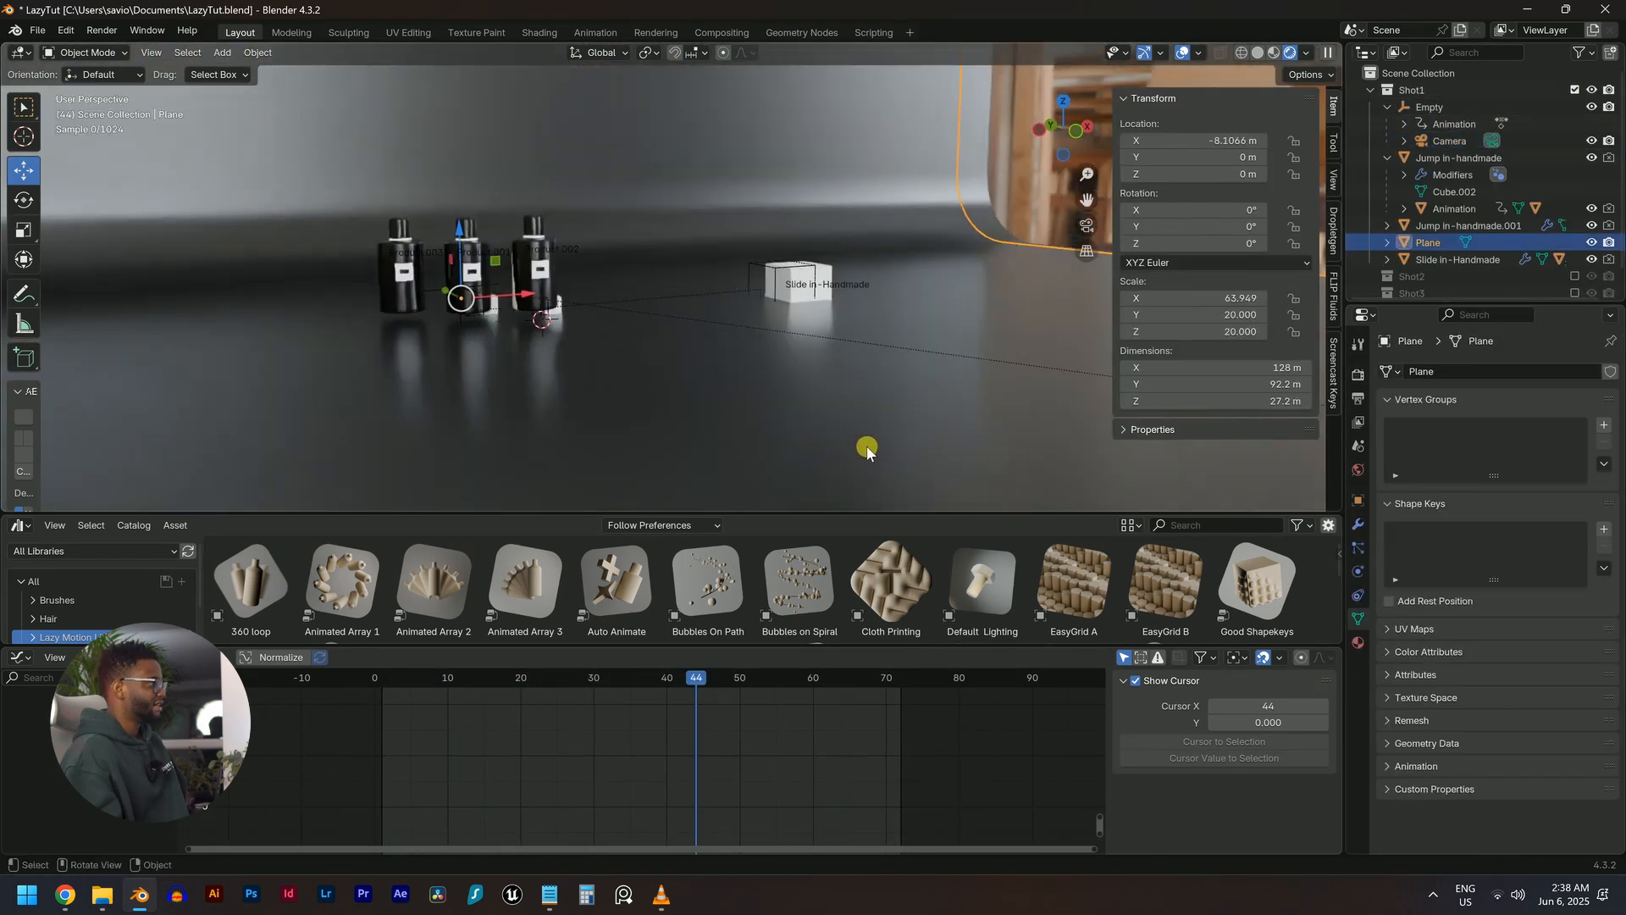
middle_drag(867, 449, 613, 249)
scroll(581, 283, up, 4)
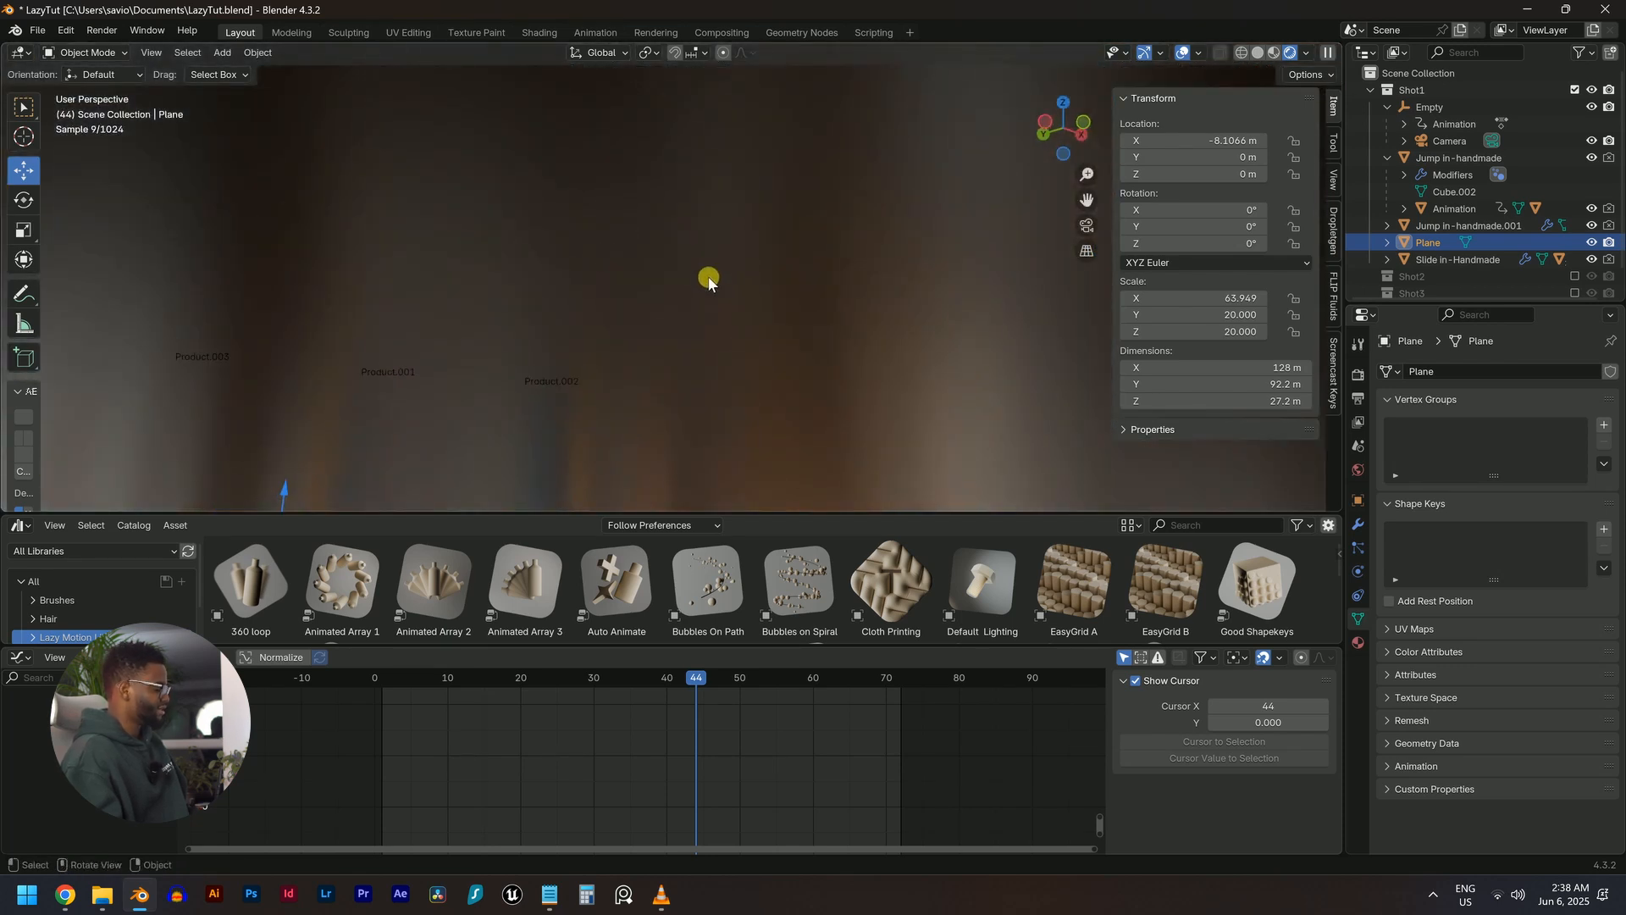
key(g)
click(712, 419)
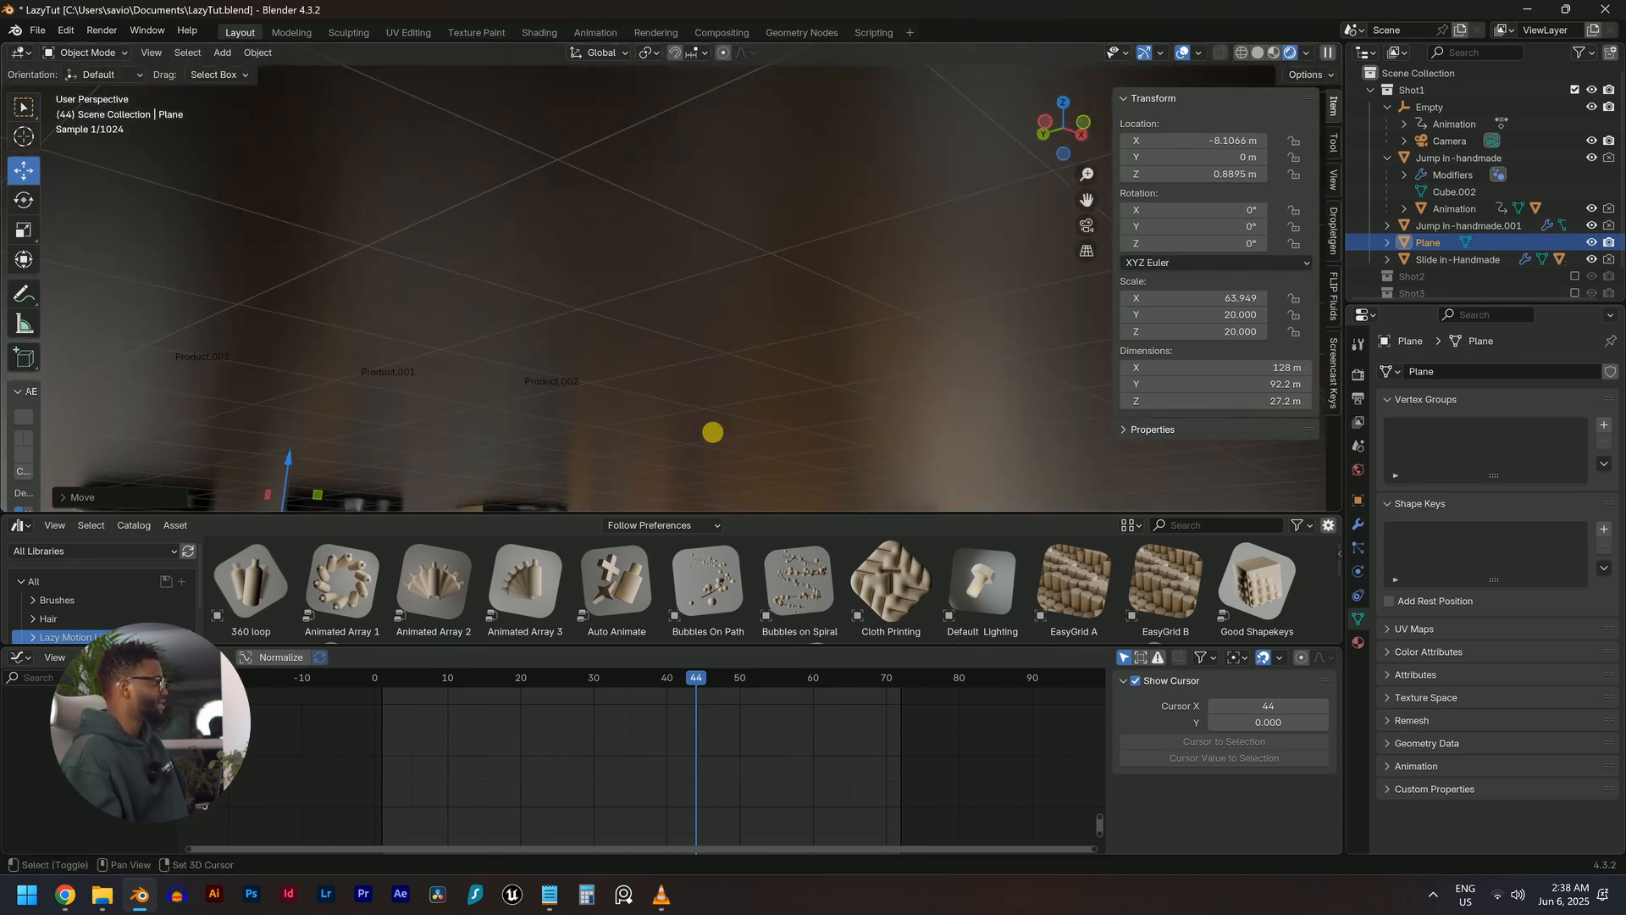
key(g)
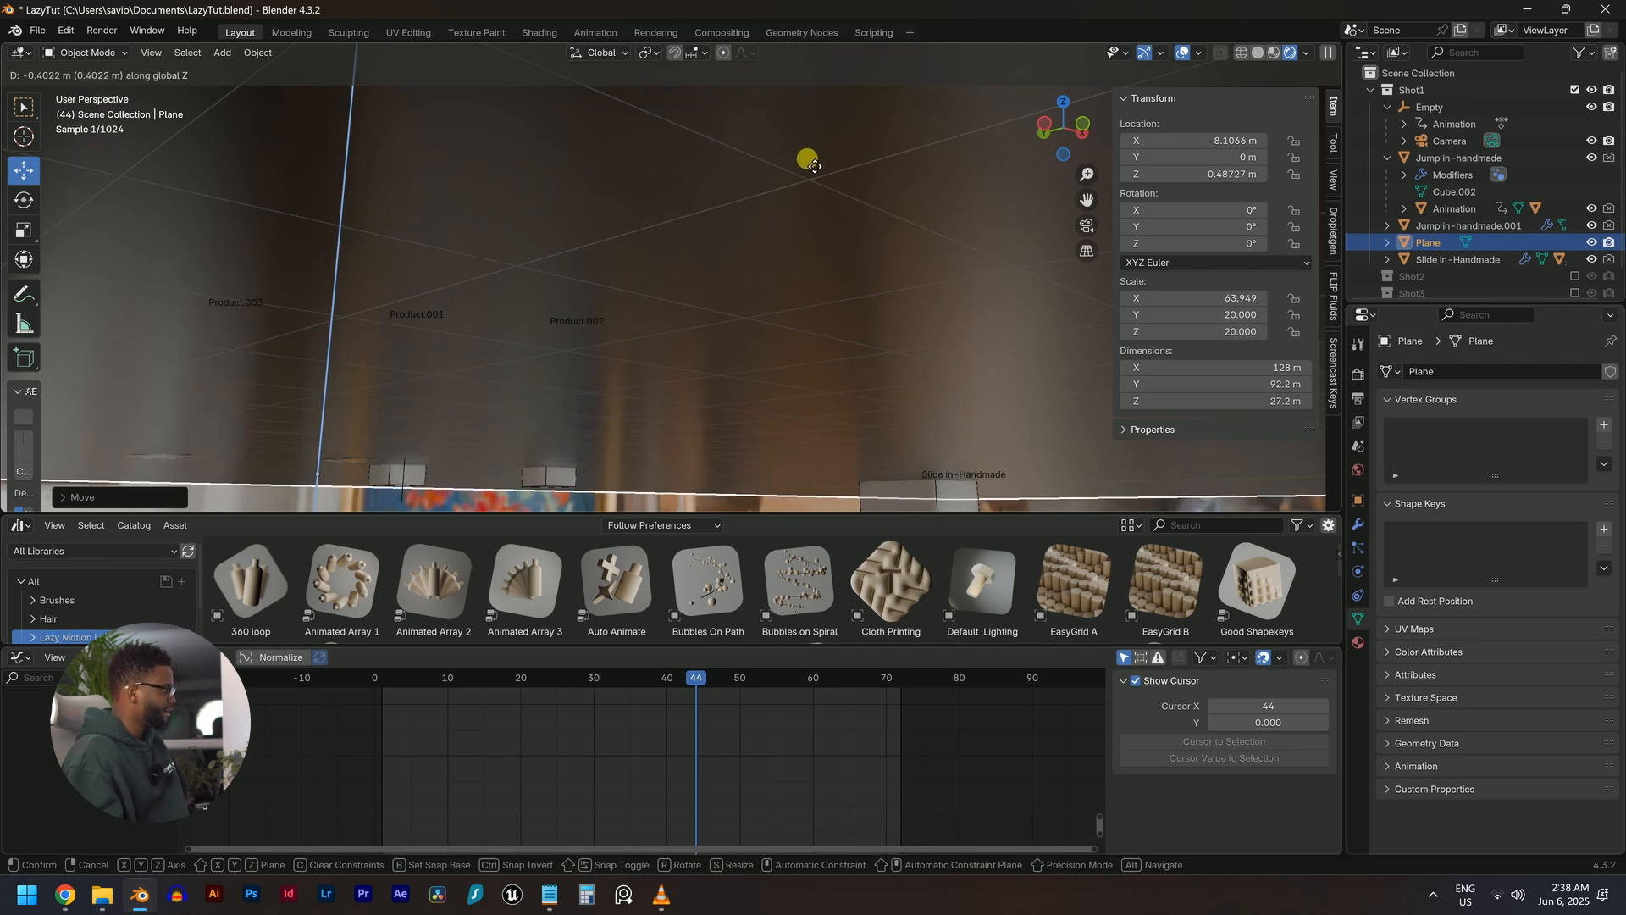
click(815, 166)
key(KP_0)
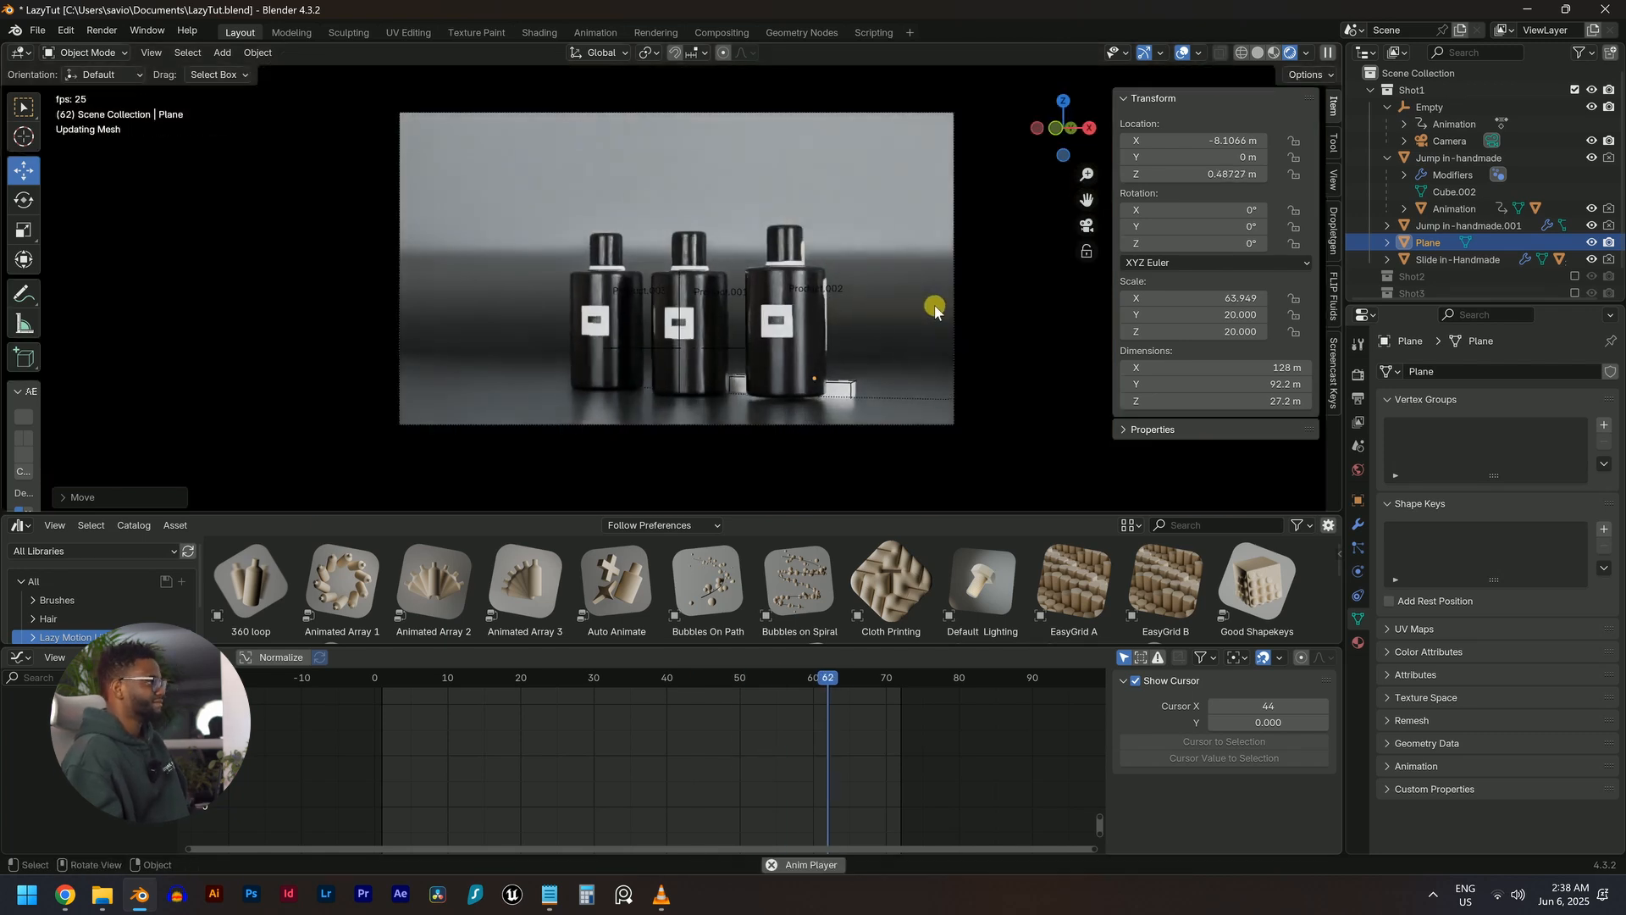
Hide the Jump in-handmade.001 and Jump in-handmade control cubes in the viewport, and replay Shot1
click(845, 381)
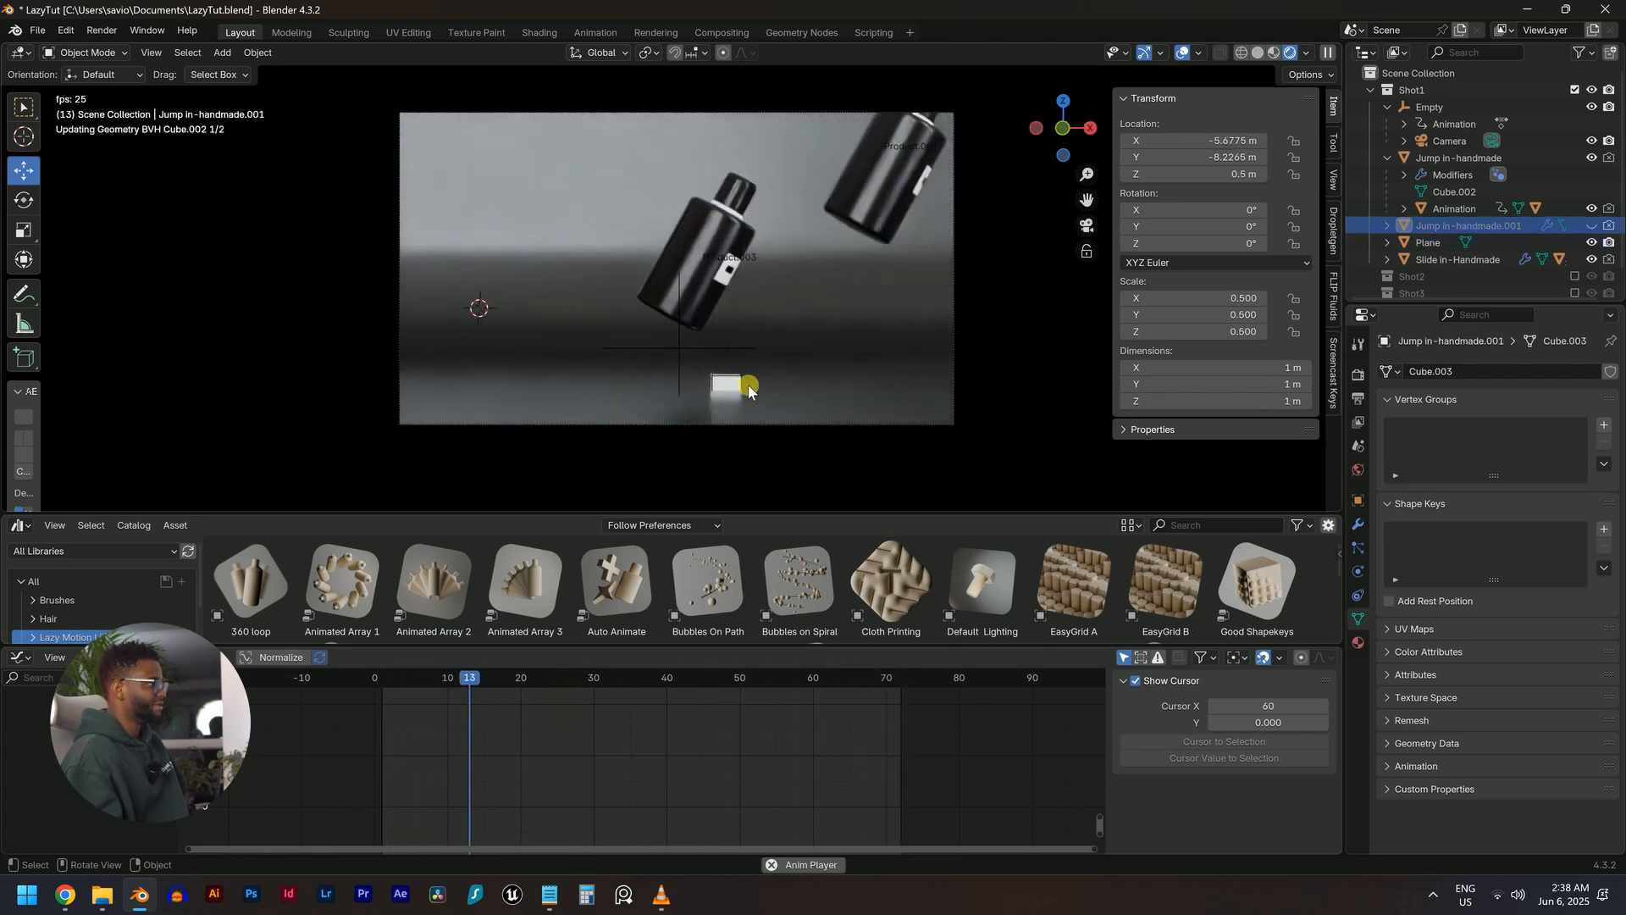
key(space)
click(735, 375)
key(h)
key(space)
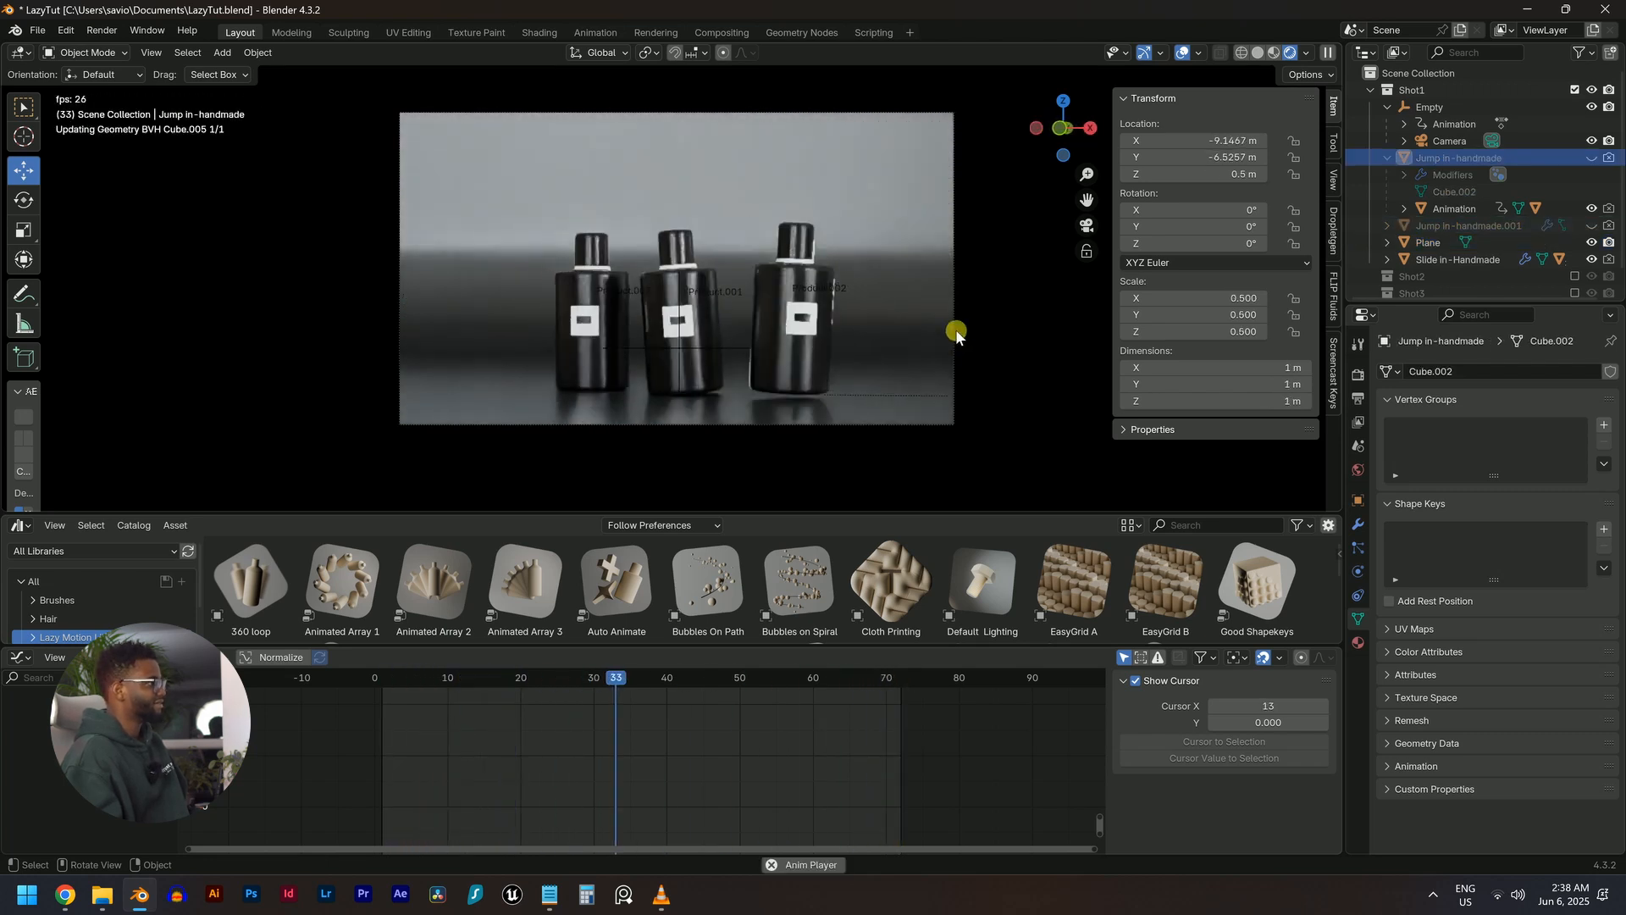
Lower the Product.002 bottle about 0.1 m along Z onto the floor, and check the playback
key(g)
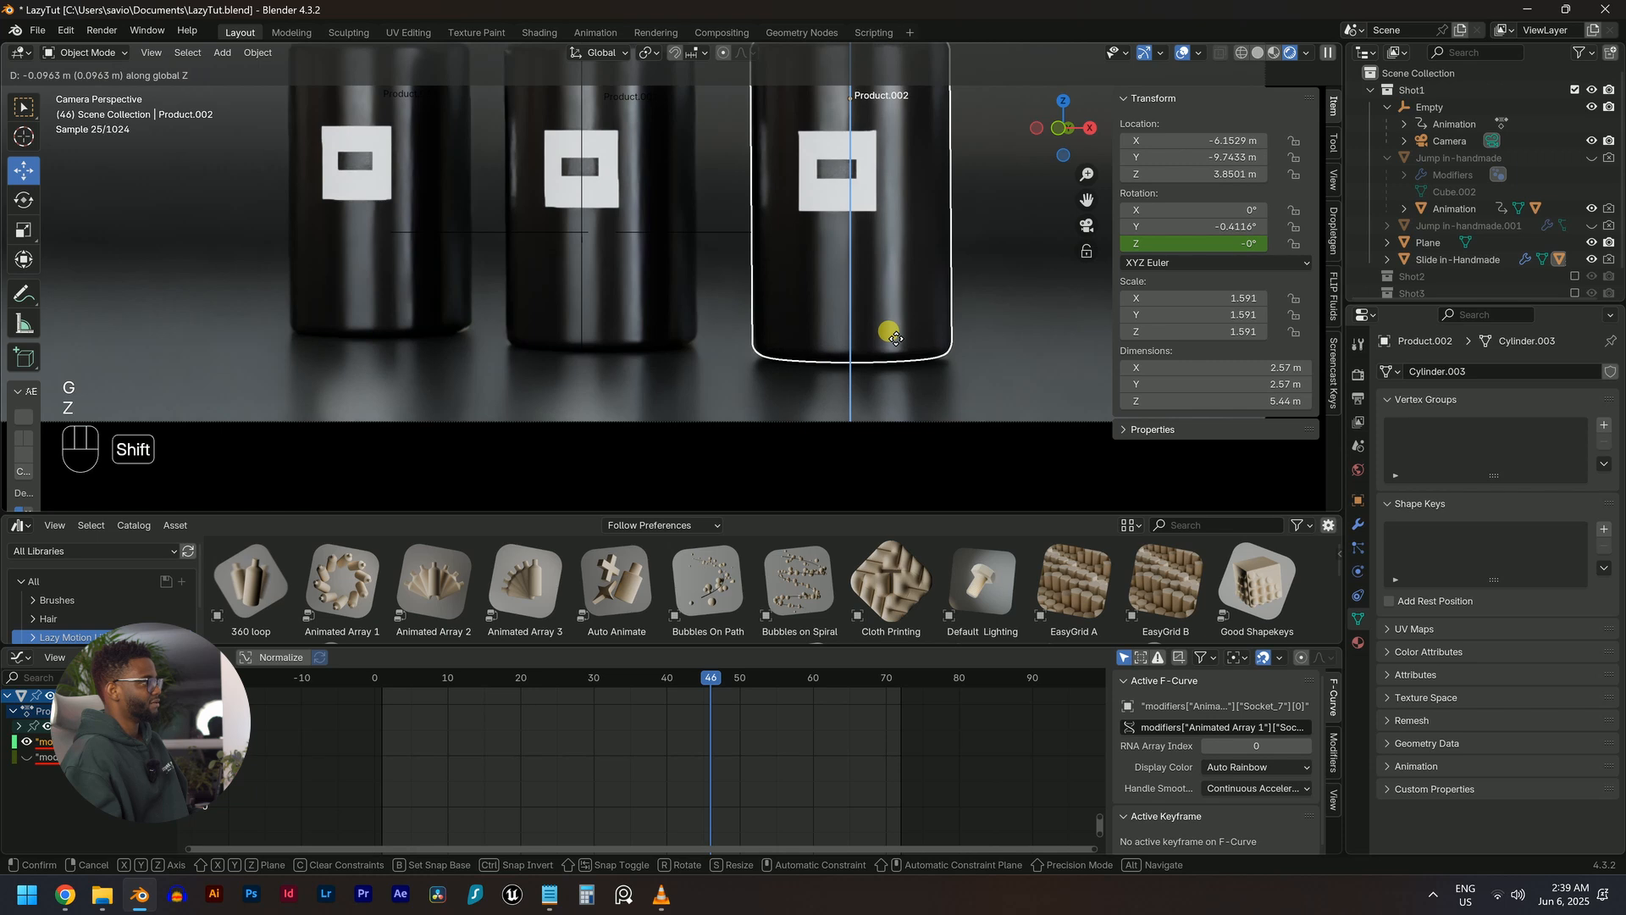
click(895, 337)
scroll(877, 325, down, 4)
key(space)
key(alt+a)
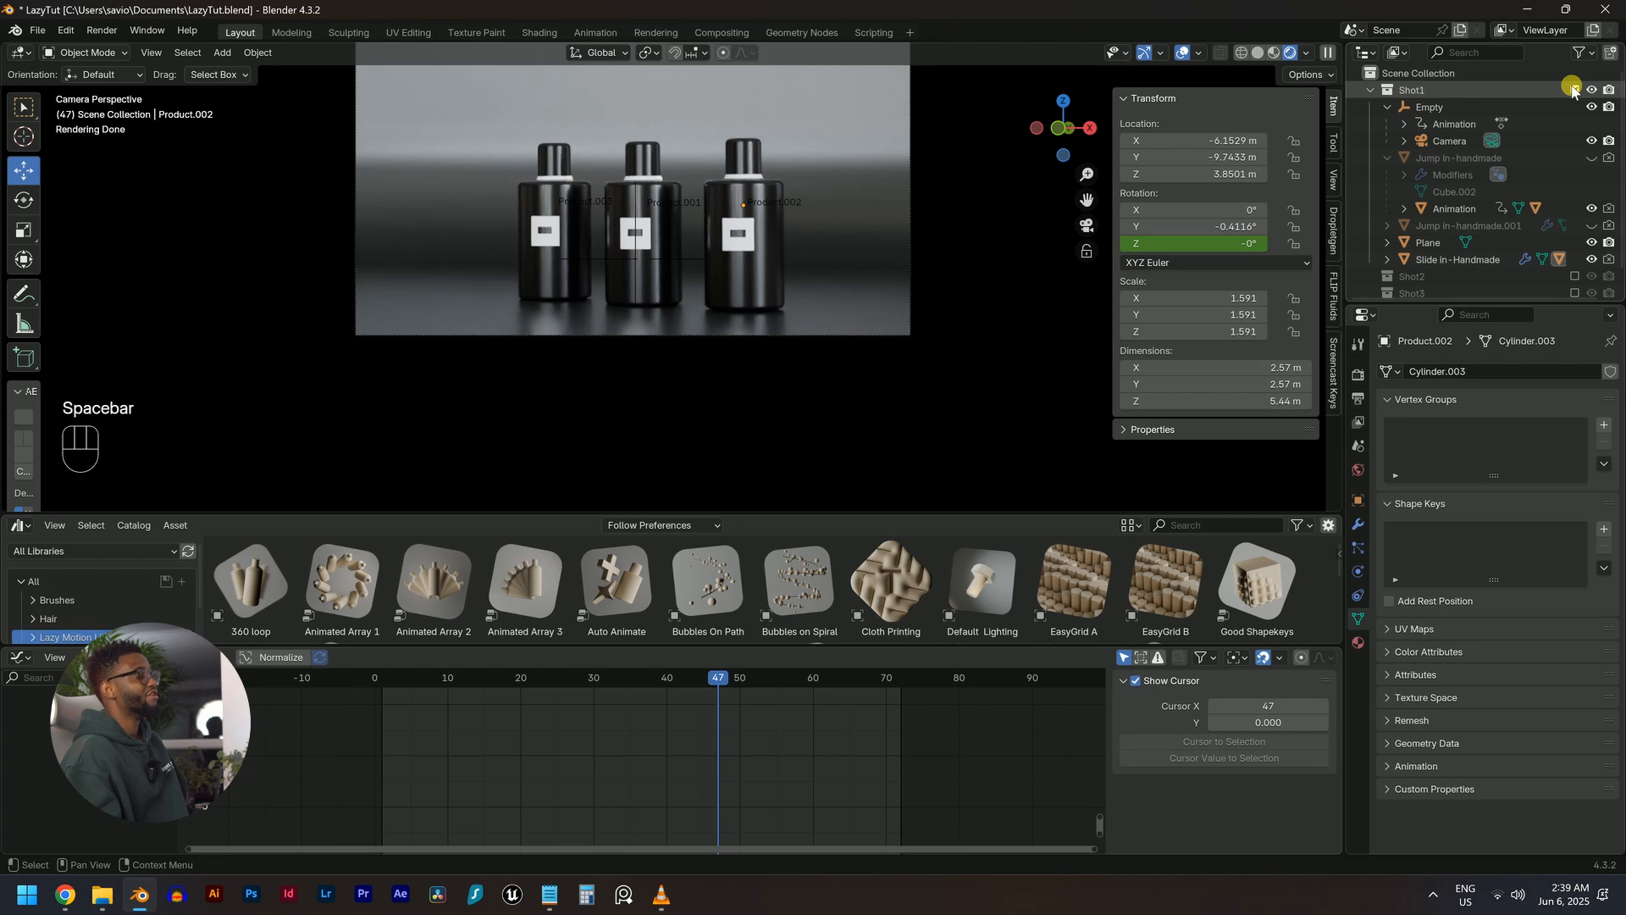
shift+middle_drag(811, 175, 833, 247)
scroll(765, 364, up, 1)
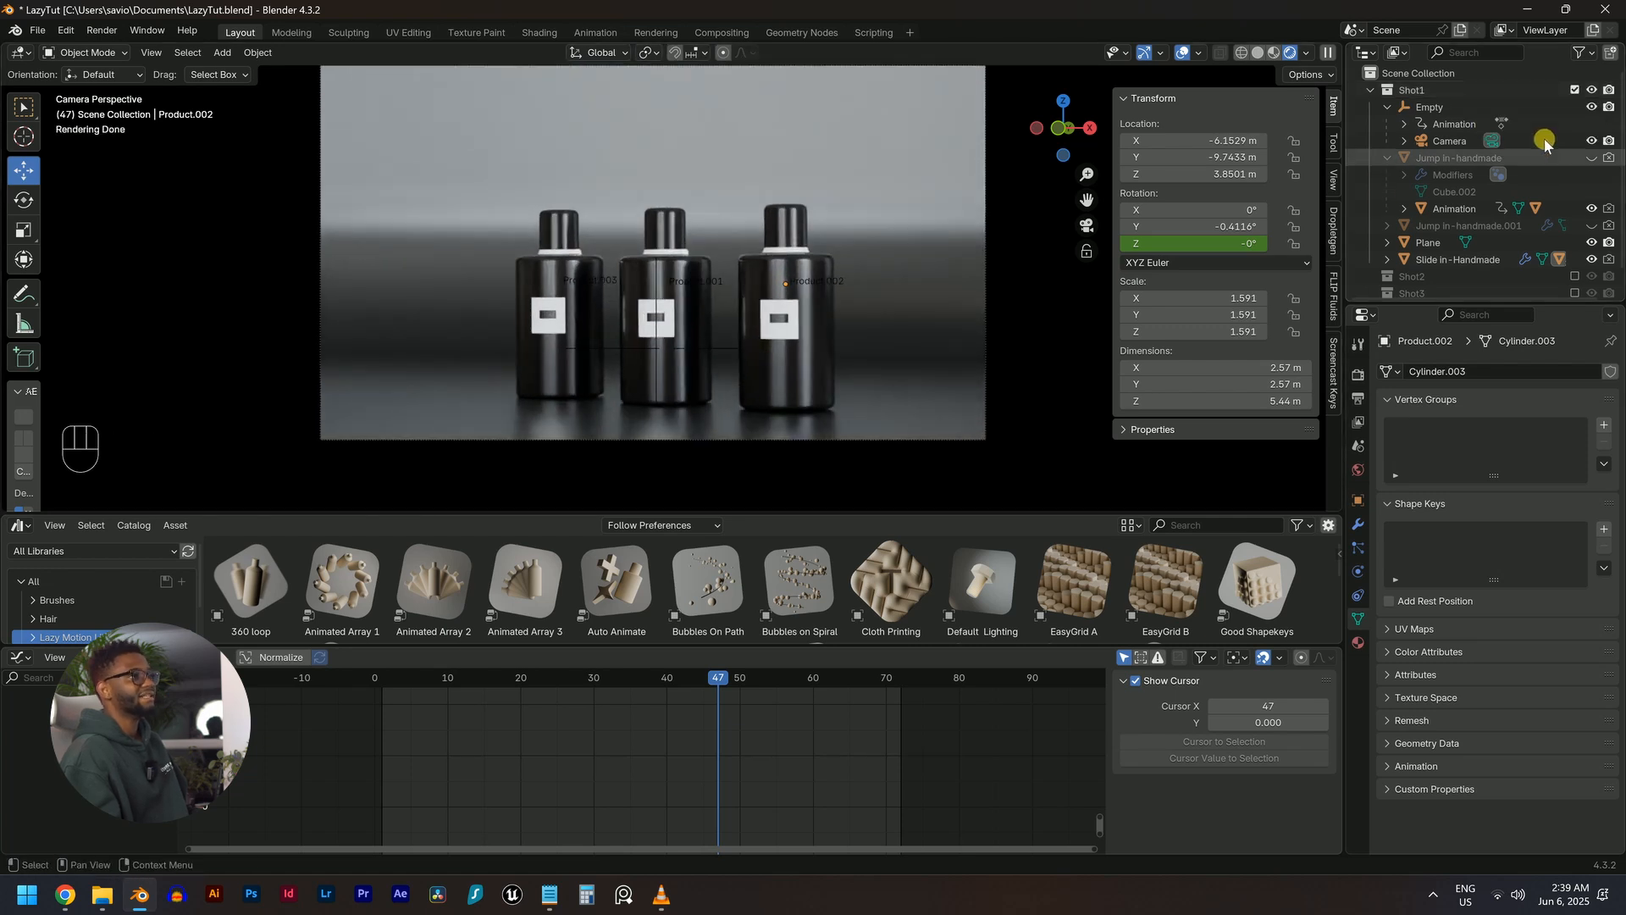
Switch from the Shot1 to the Shot2 collection, make Camera.001 the active camera, and play the shot
click(1574, 89)
click(1574, 107)
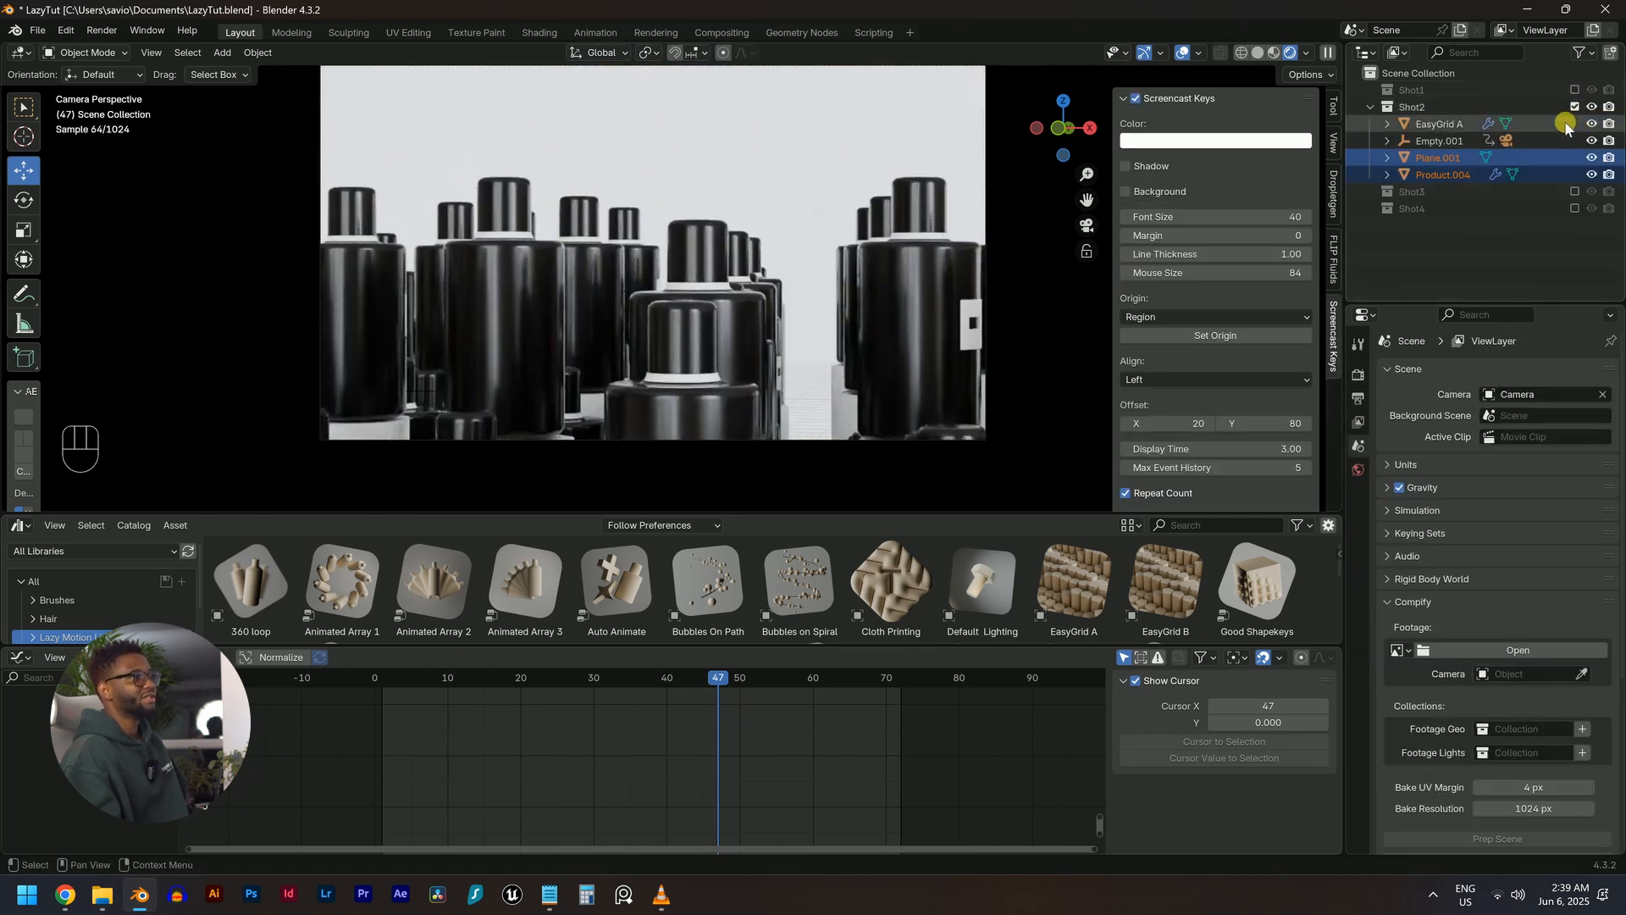
click(1387, 140)
click(1455, 174)
key(space)
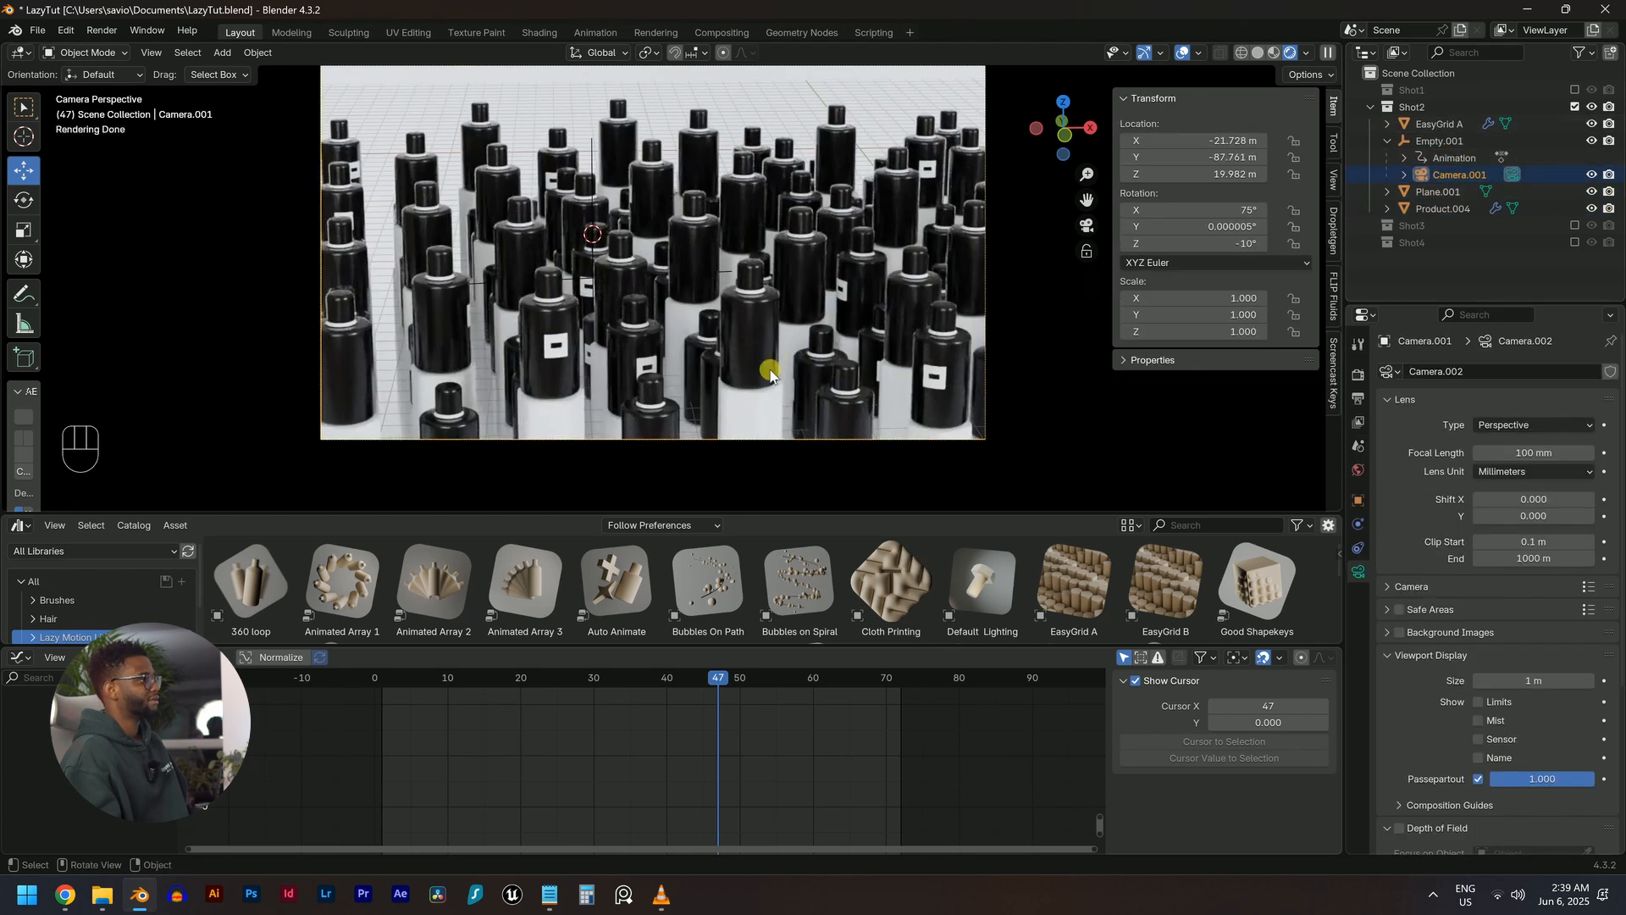
key(alt+a)
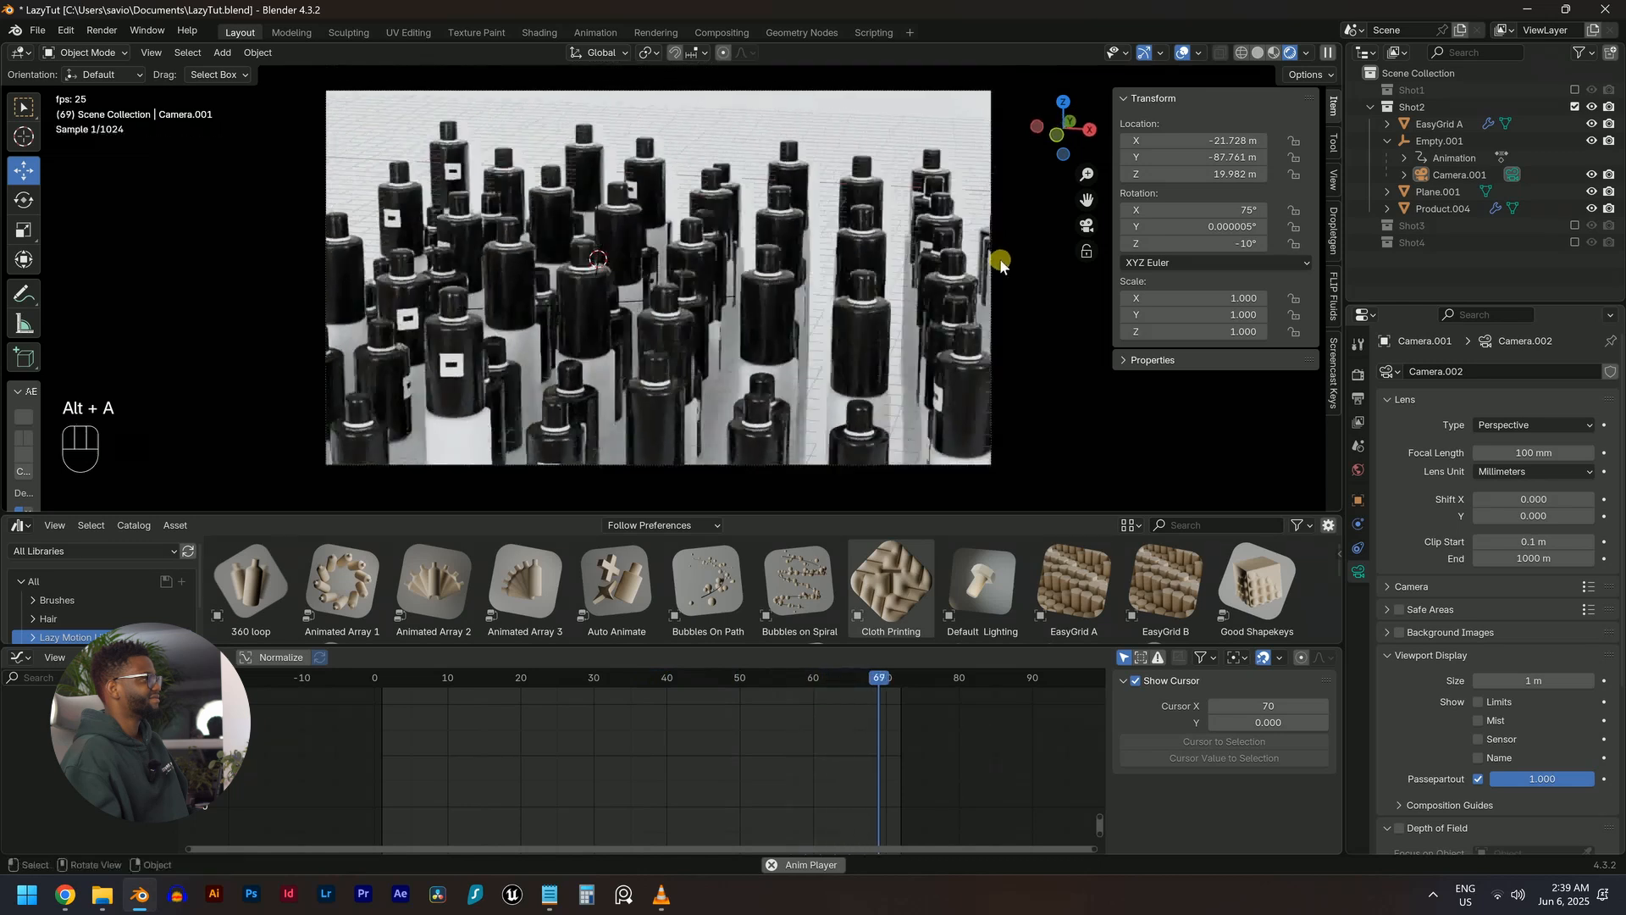
Switch from the Shot2 to the Shot3 collection and make Camera.002 the active camera
click(1574, 107)
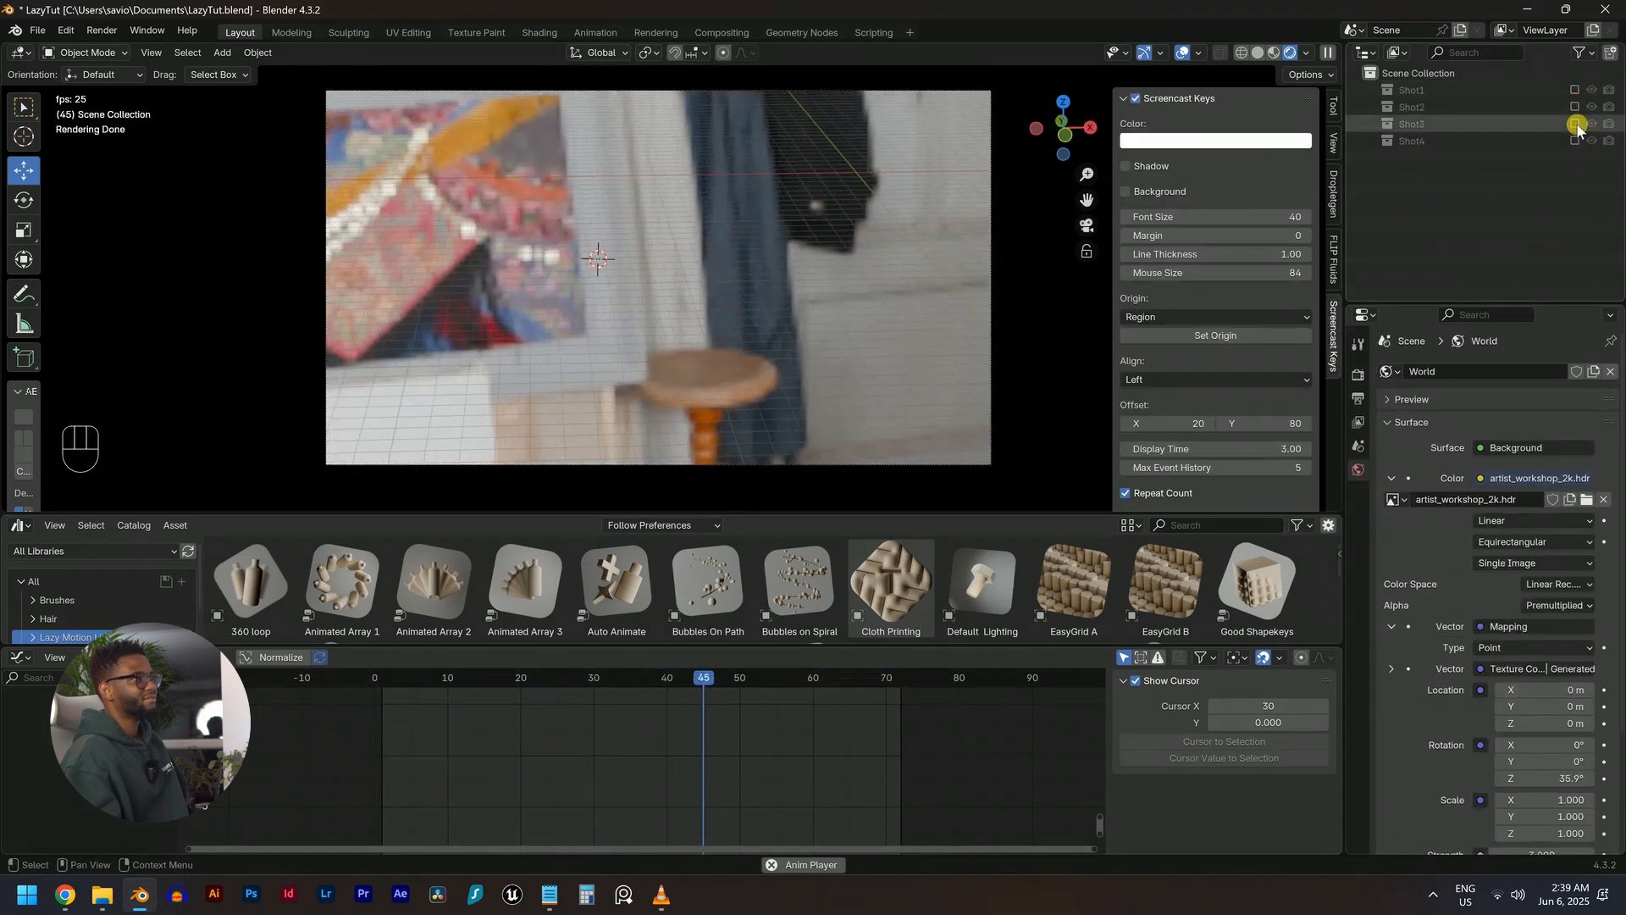
click(1574, 124)
click(1516, 140)
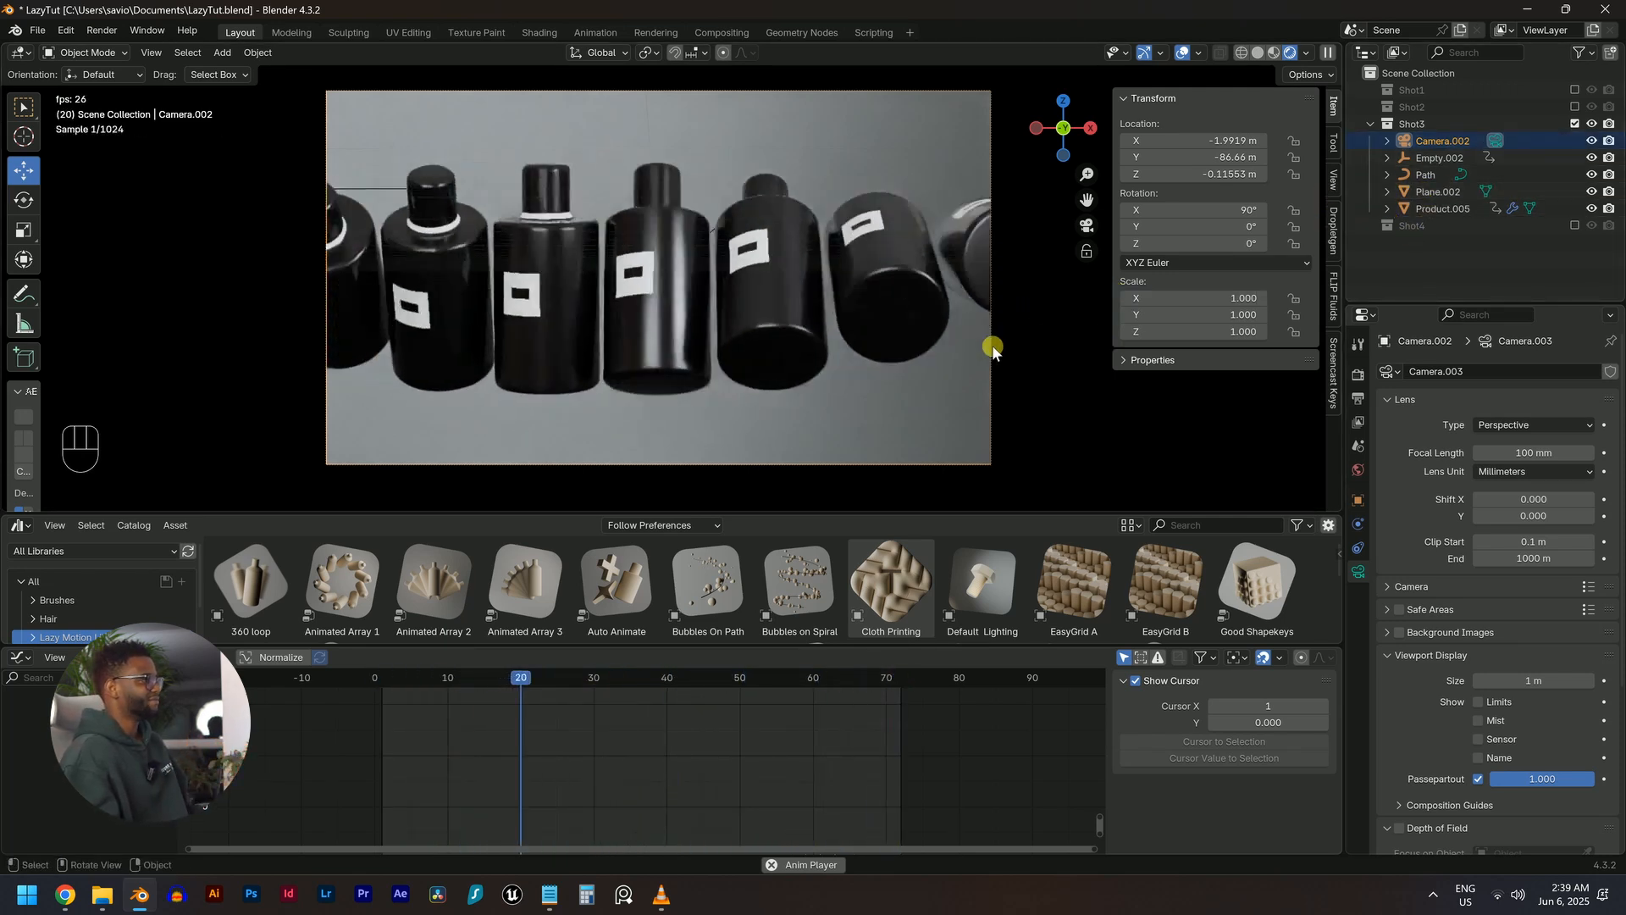
Switch from the Shot3 to the Shot4 collection, select Plane.003, and view the shot through its camera
click(1574, 124)
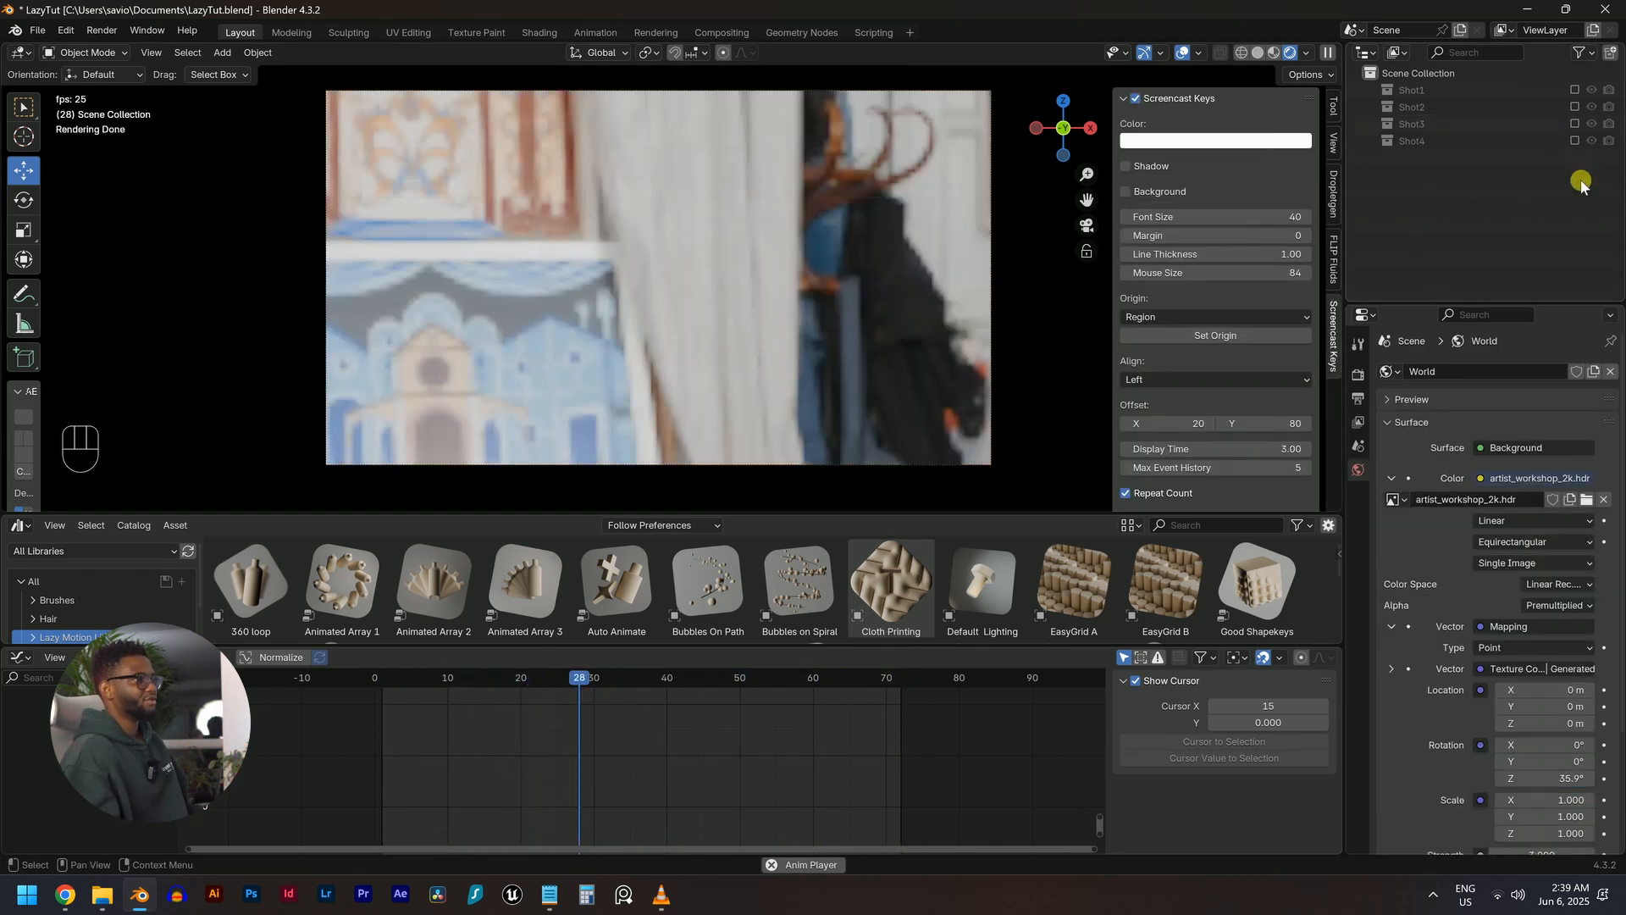
click(1575, 140)
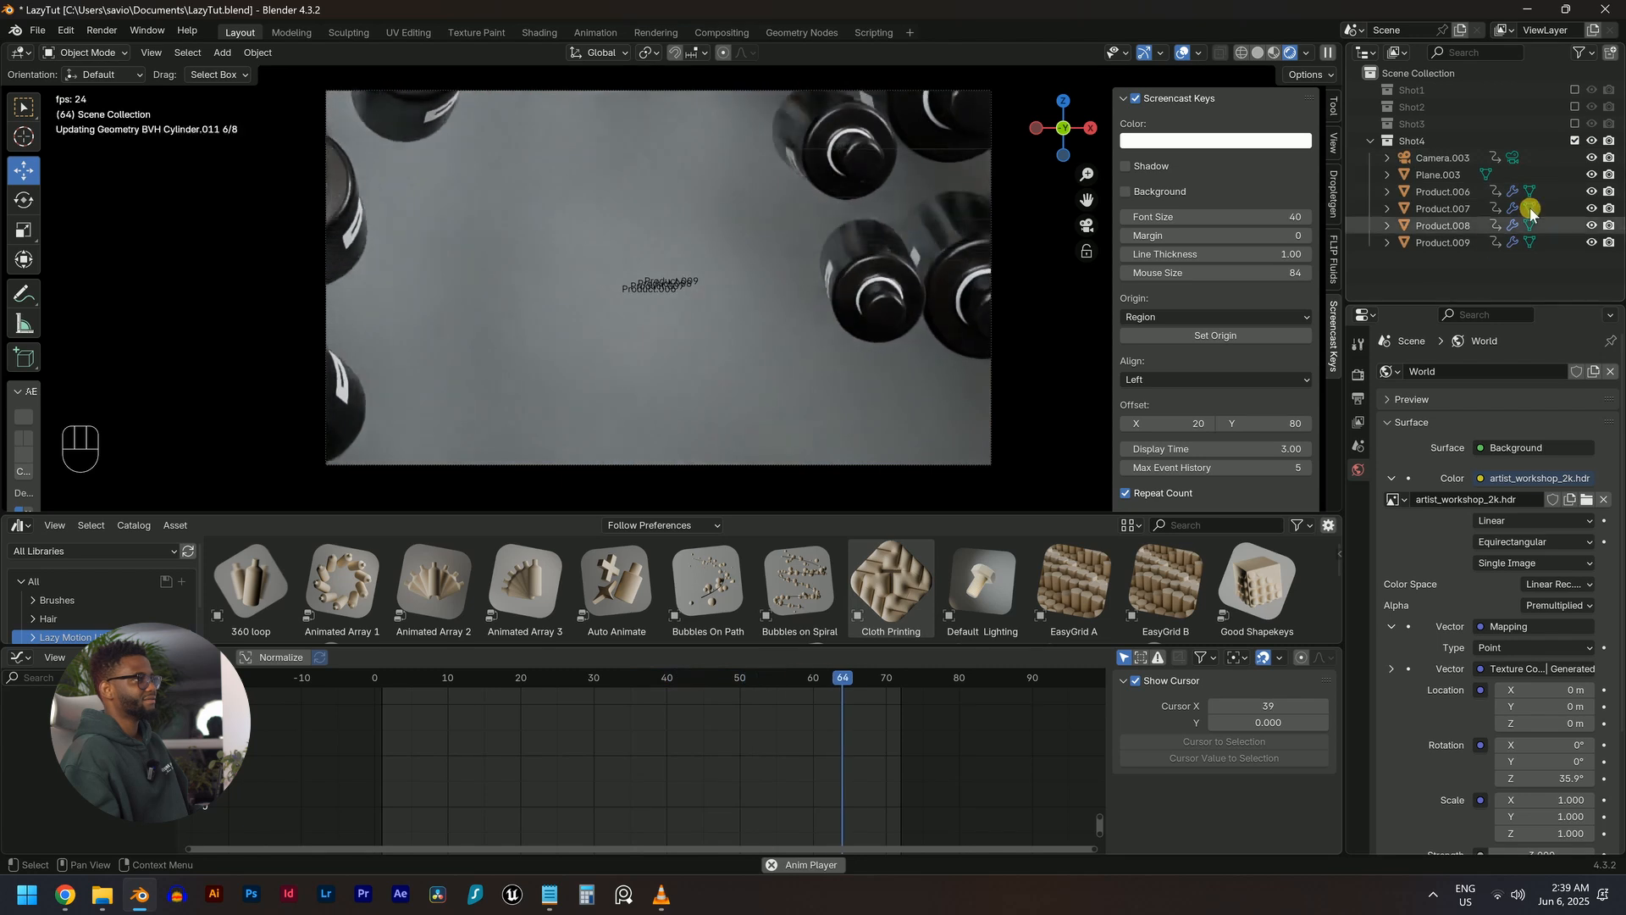
click(1439, 174)
key(KP_0)
key(KP_0)
key(ctrl+z)
key(KP_0)
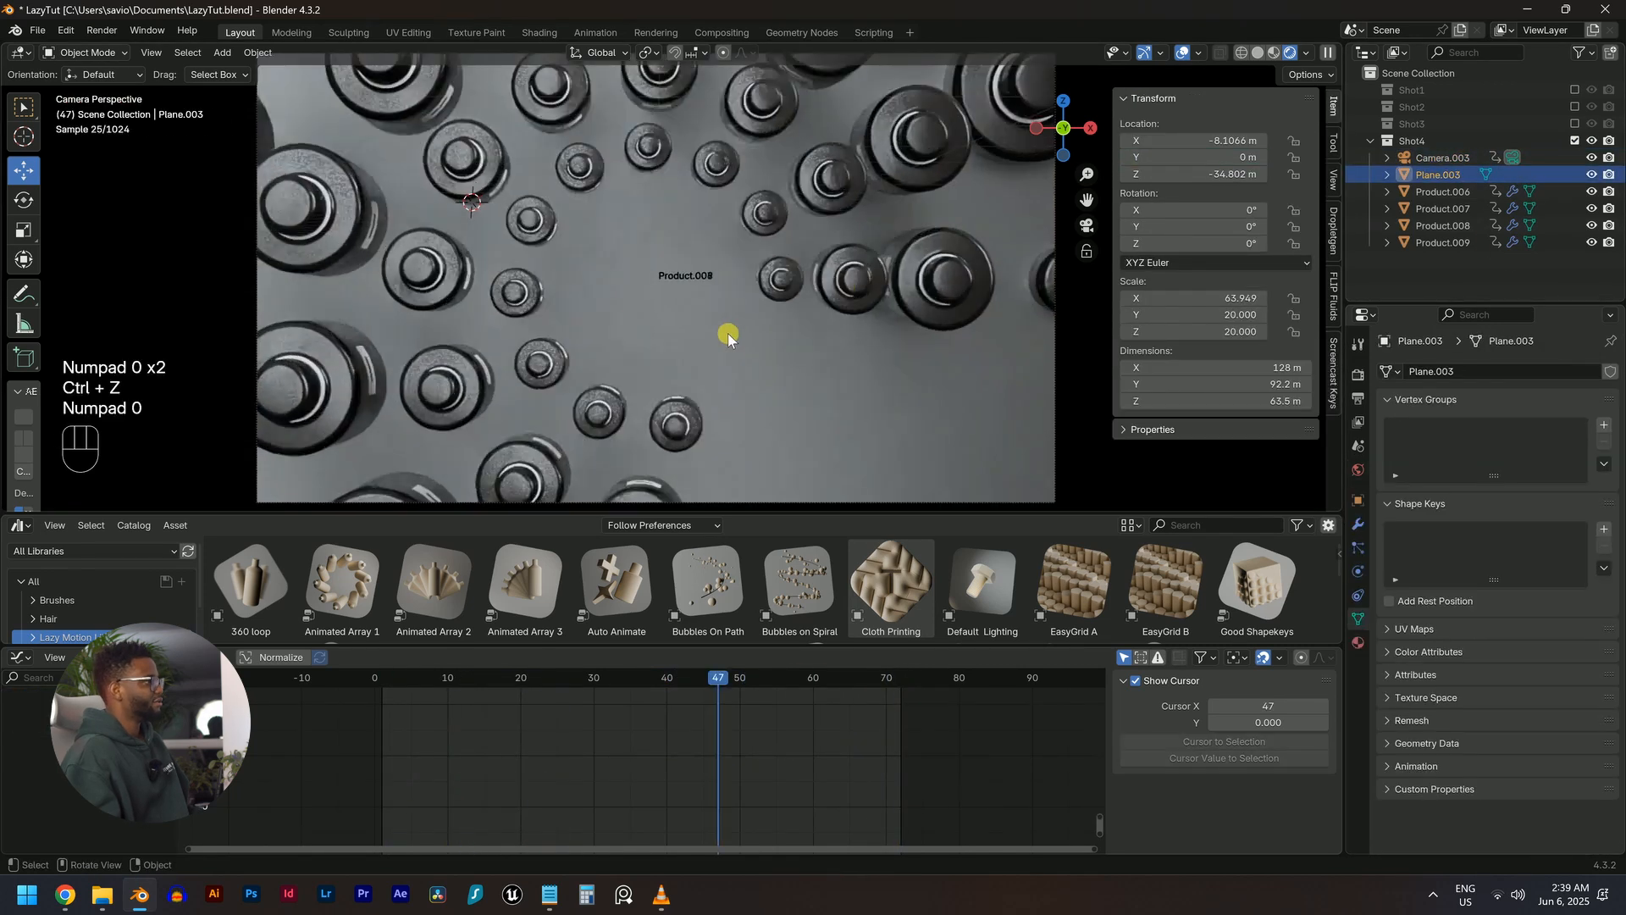
Set Plane.003's material roughness to 0.651 and its specular IOR Level to 0.270, and play the animation
click(1360, 643)
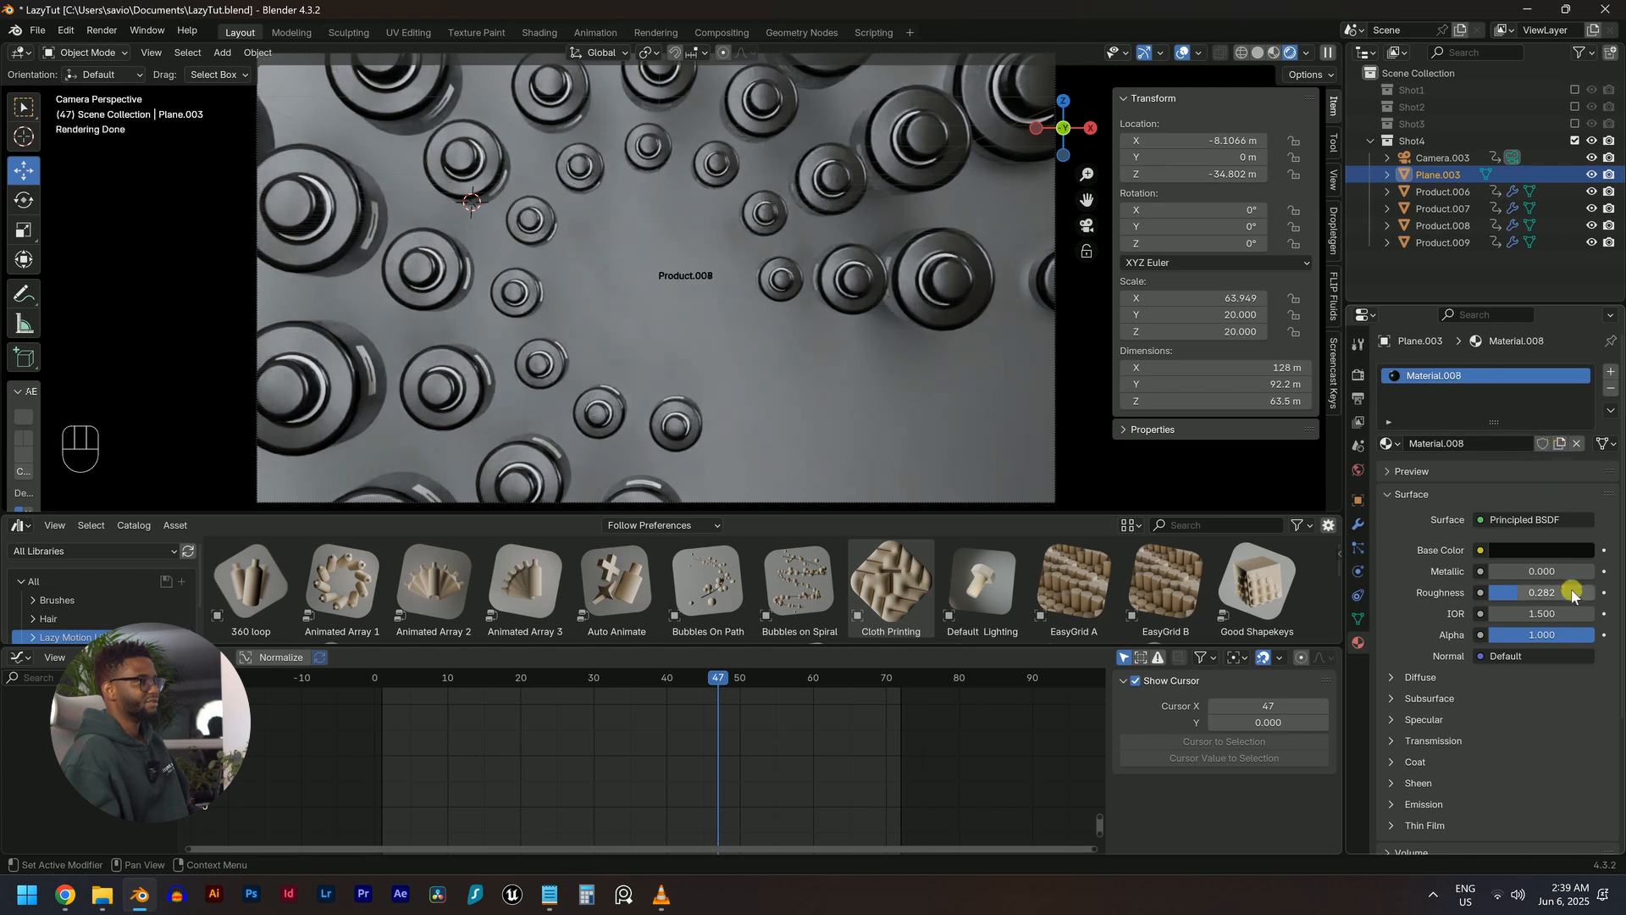
drag(1521, 597, 1567, 592)
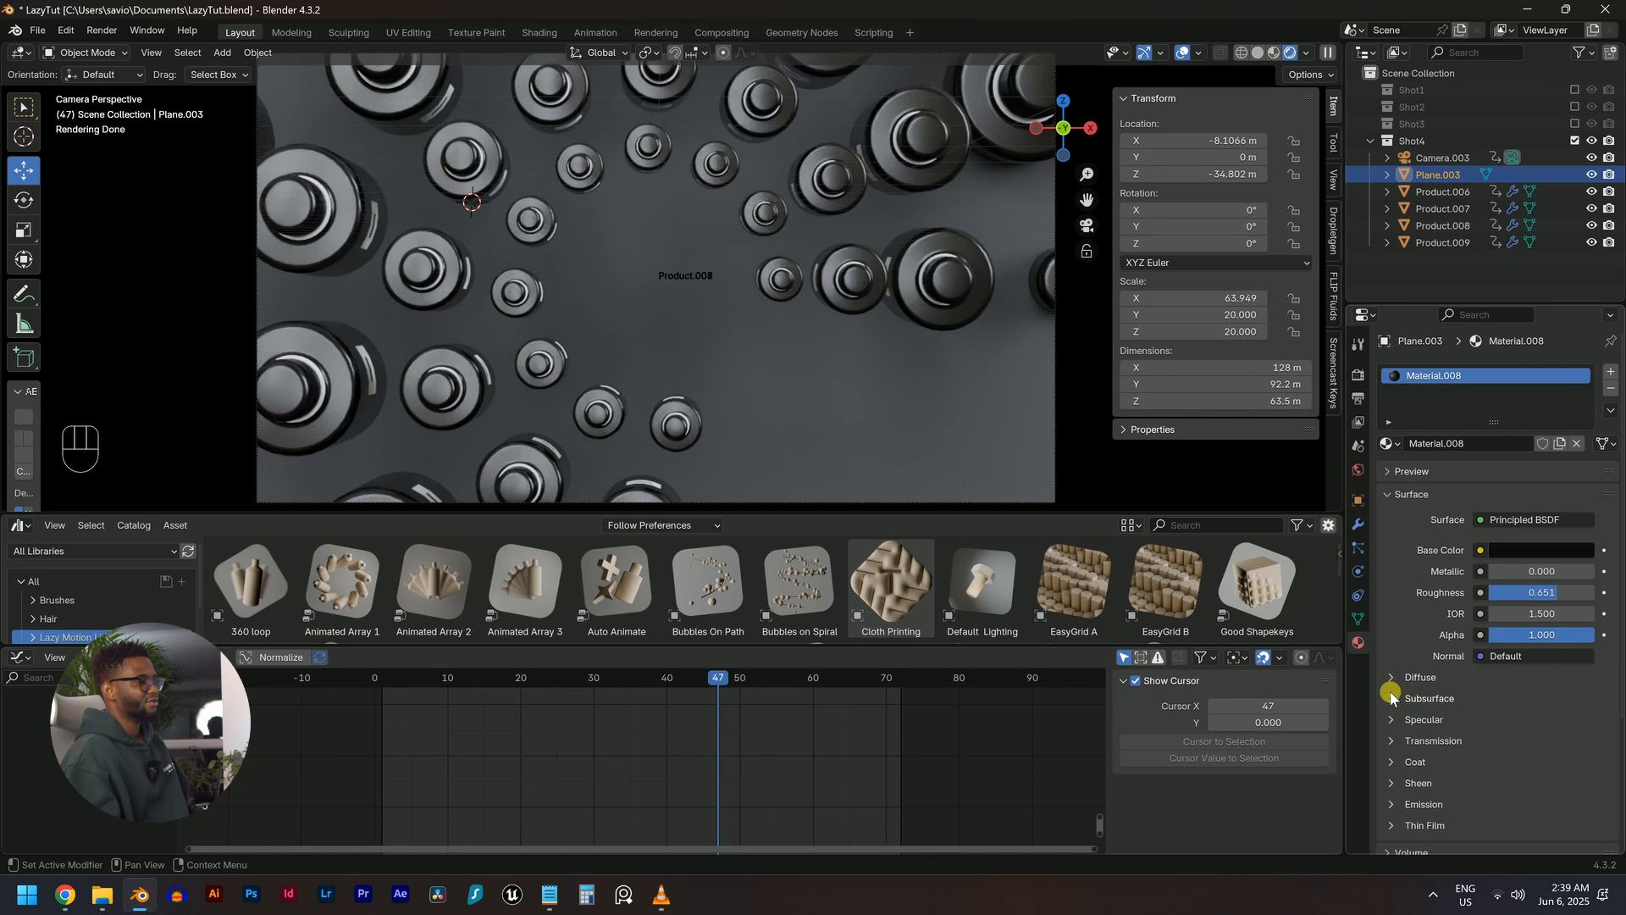
click(1393, 720)
drag(1541, 765, 1517, 764)
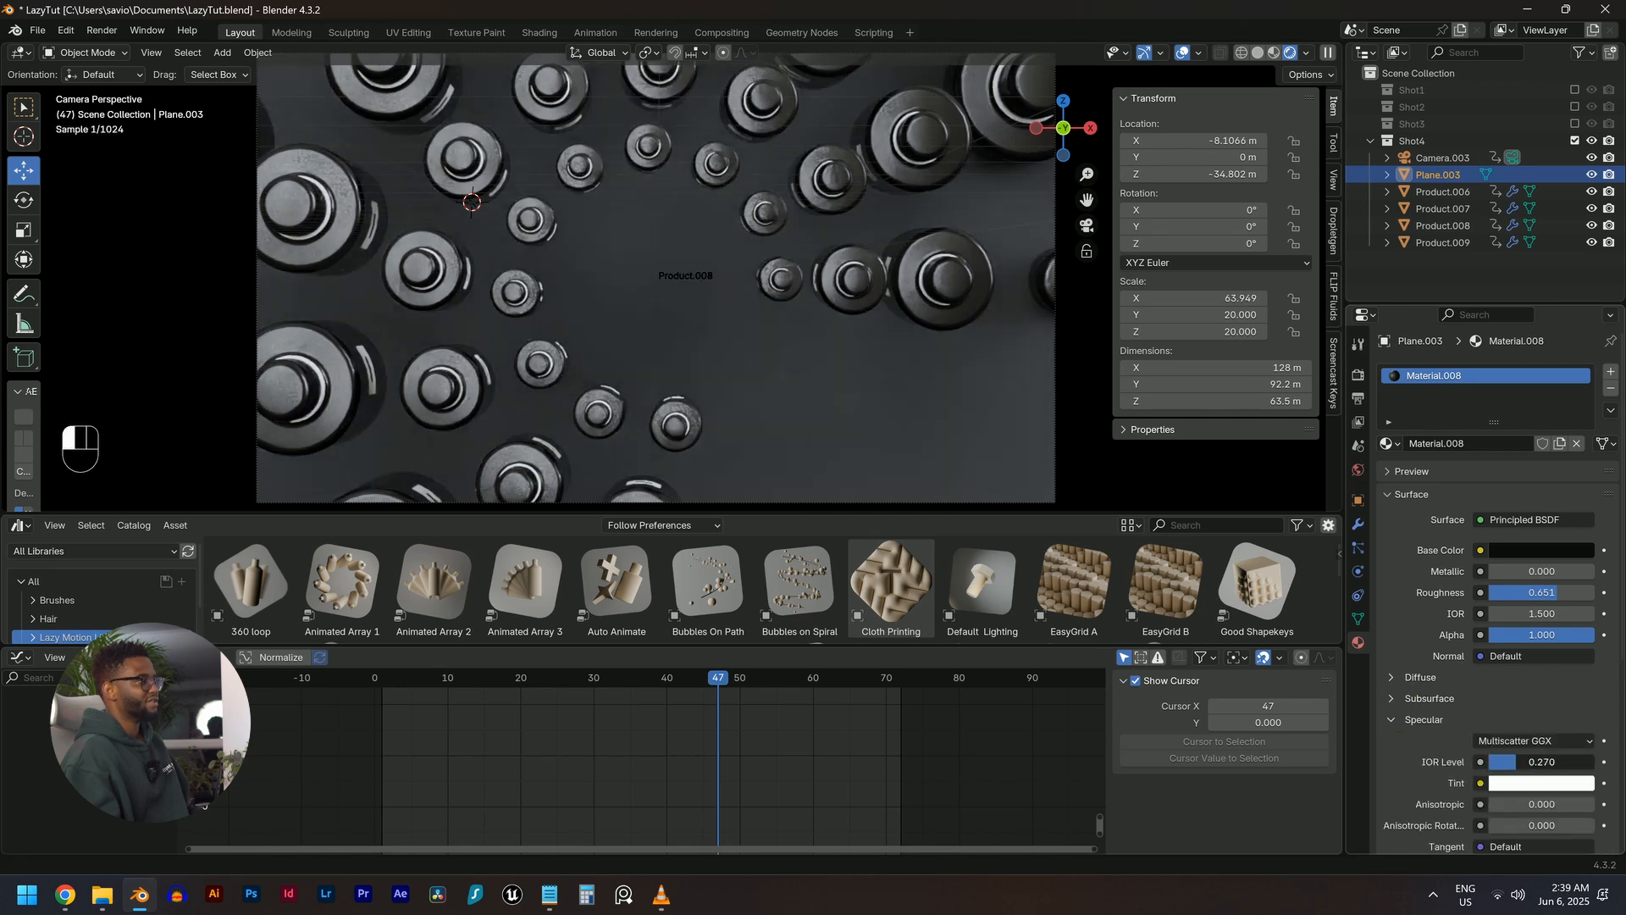
key(space)
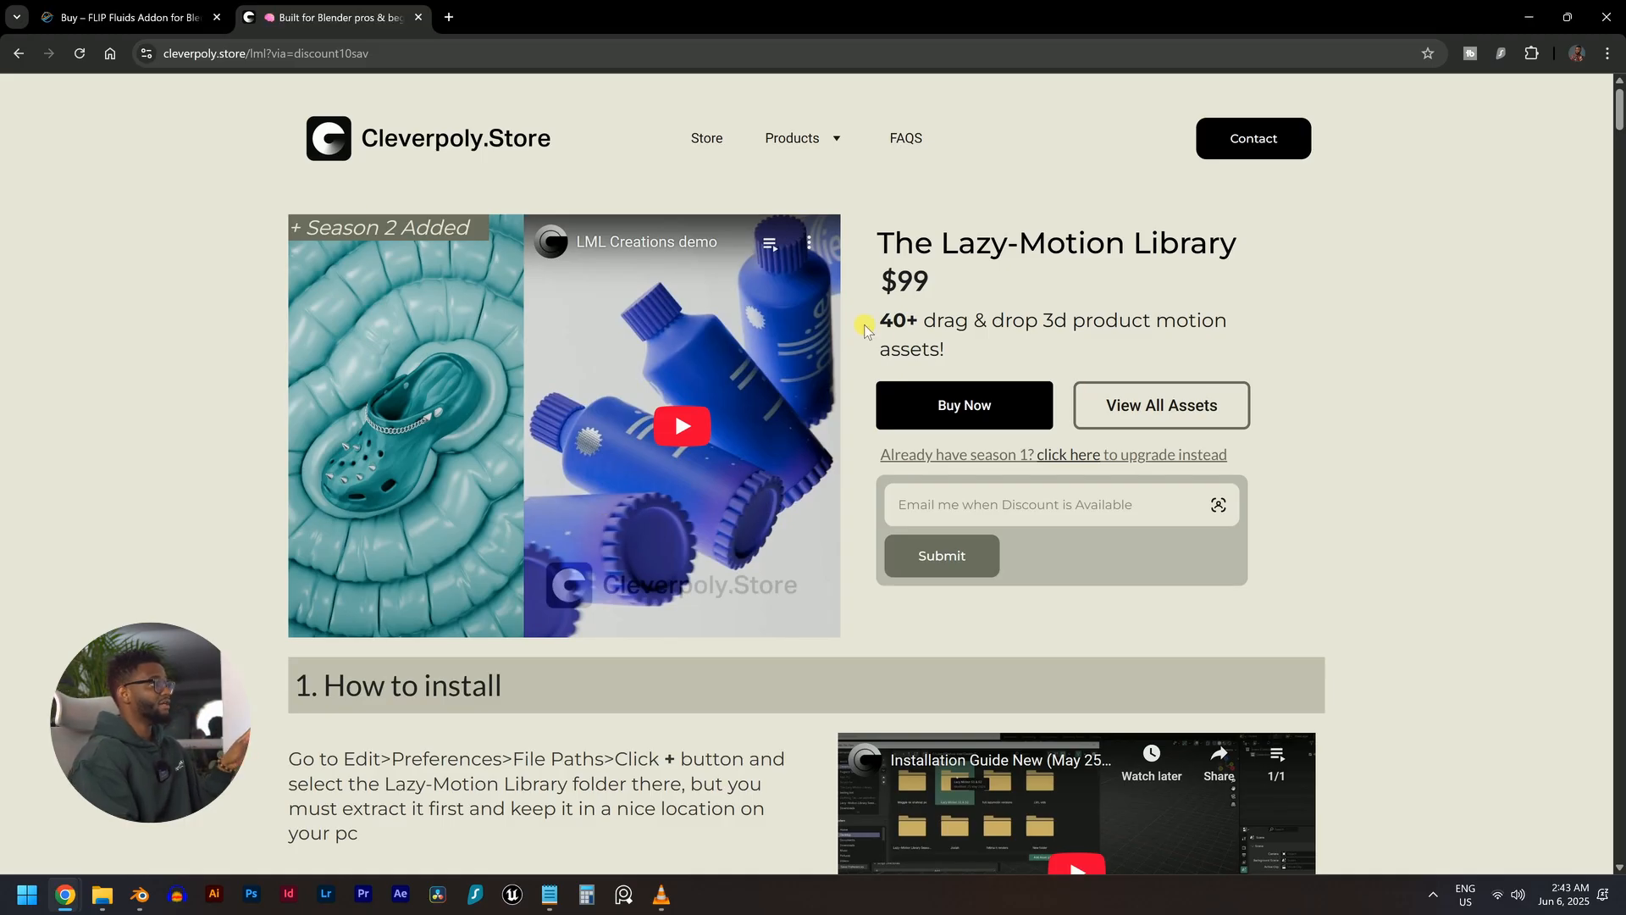
Switch to the browser and open the checkout for The Lazy-Motion Library from its Cleverpoly.Store product page
click(1010, 421)
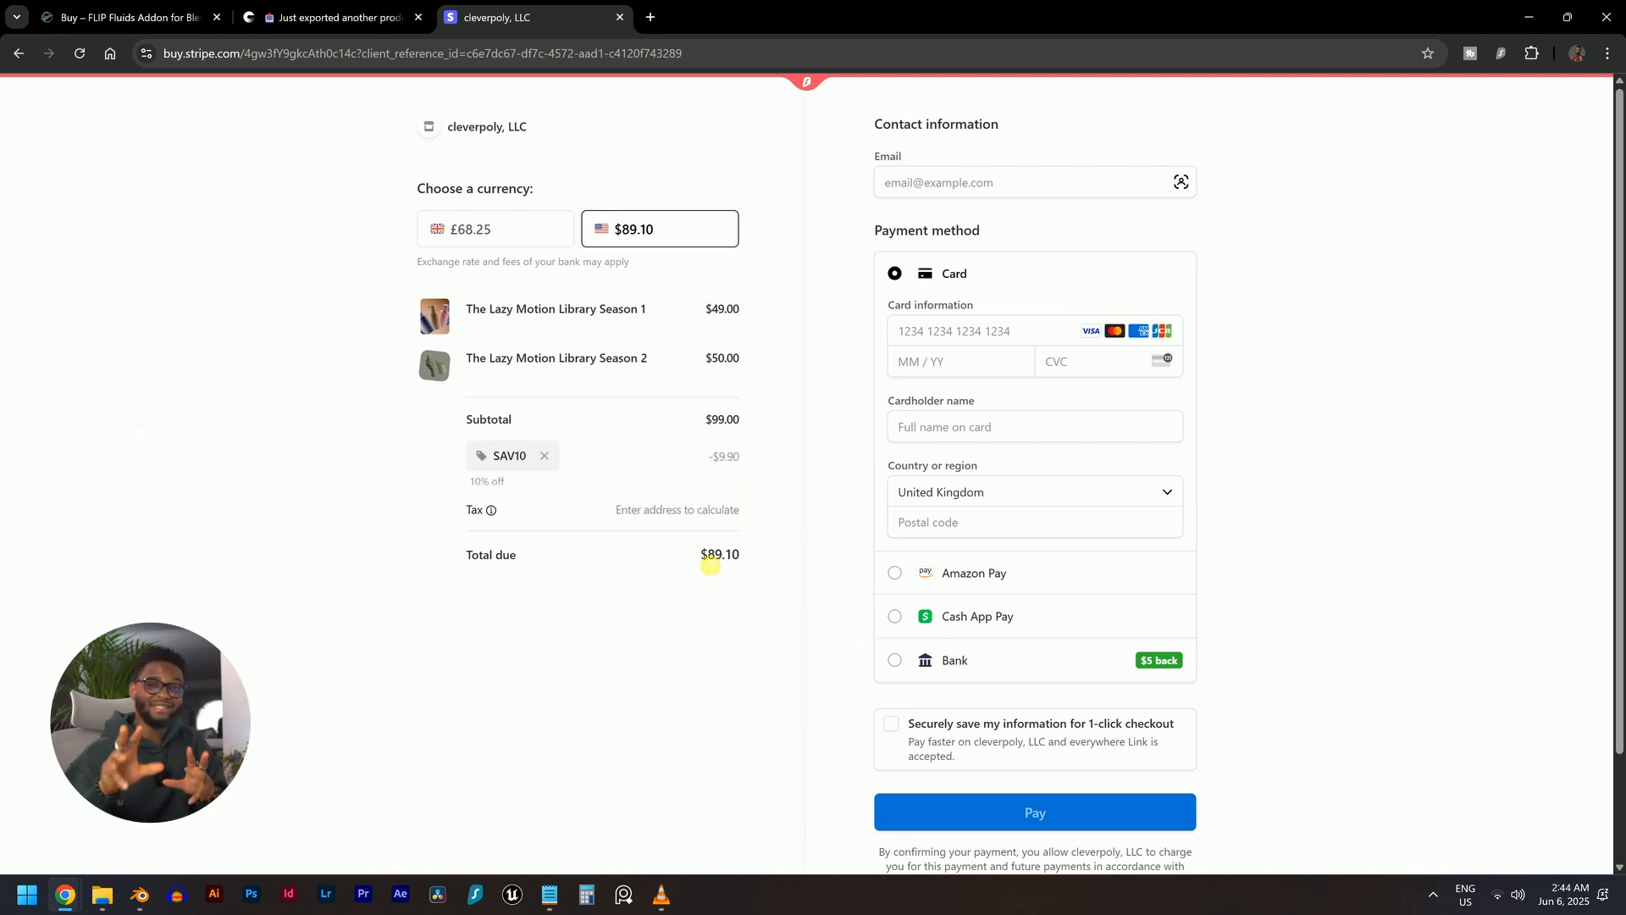
Close the checkout page and look through the Lazy-Motion Library's installation section and assets as far as Pack of 5 Handemade motions
key(ctrl+w)
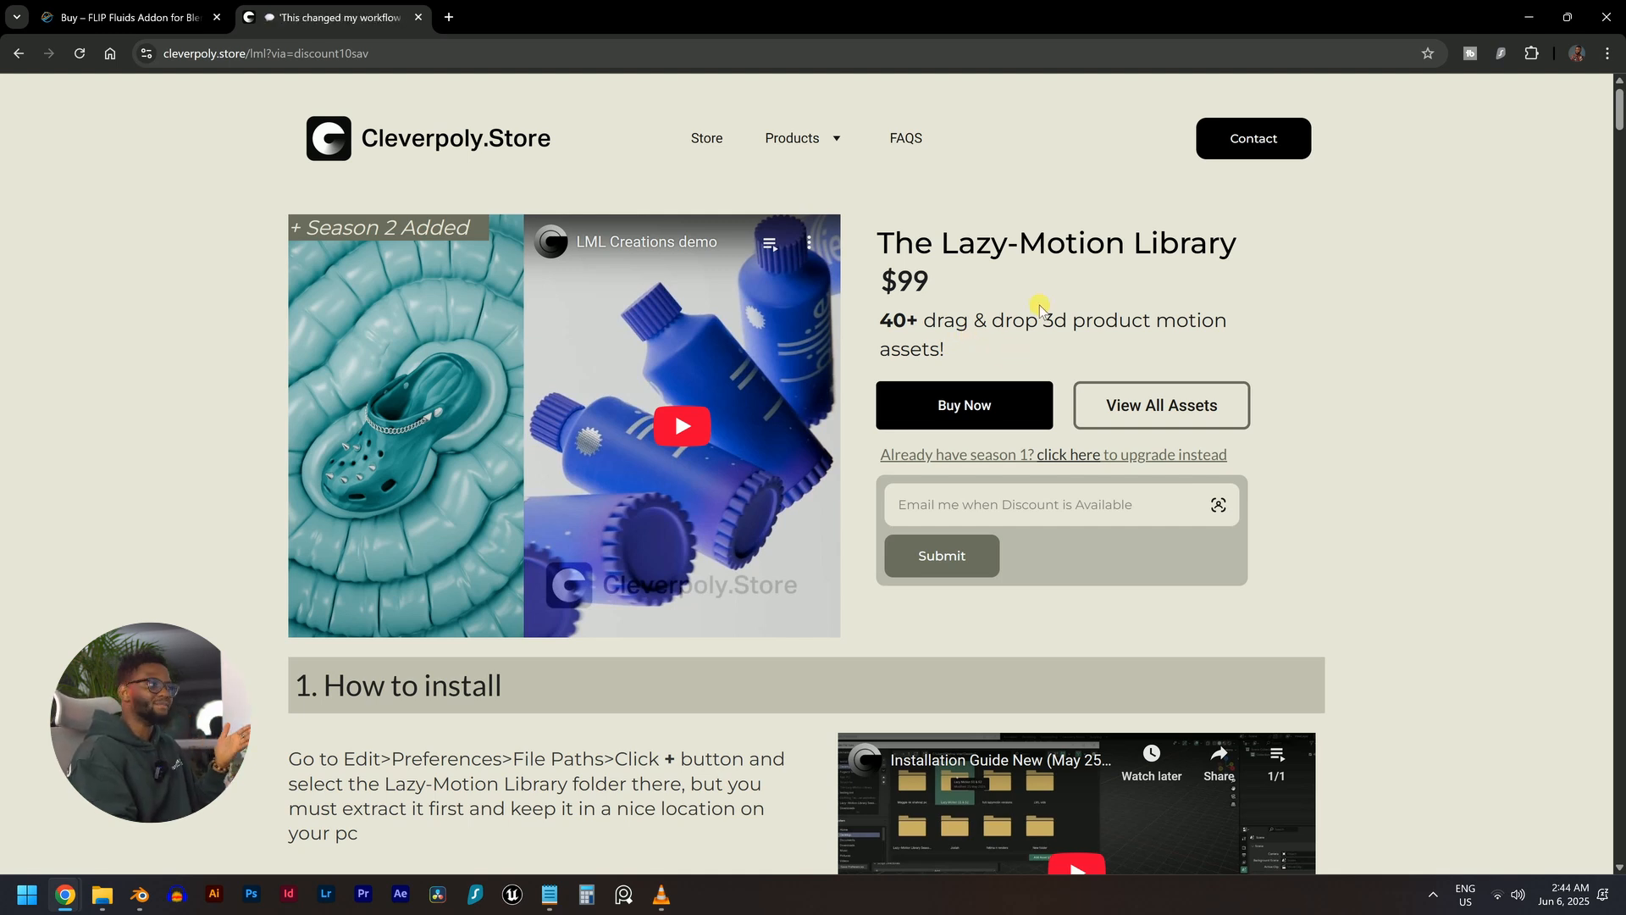
scroll(1349, 421, down, 20)
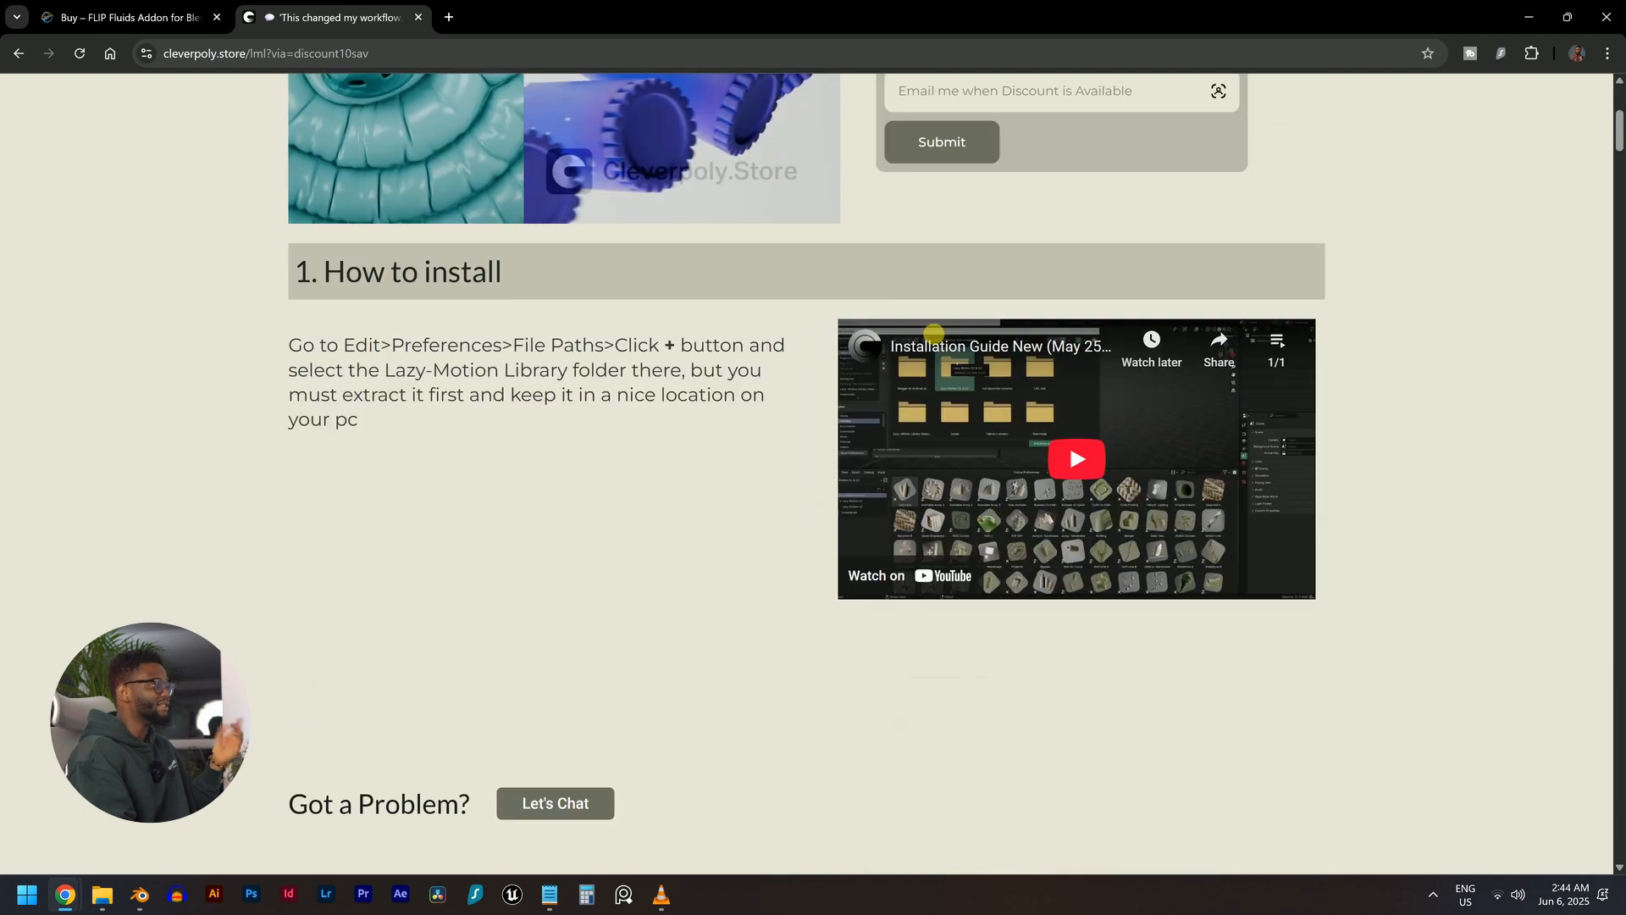
scroll(1350, 421, down, 3)
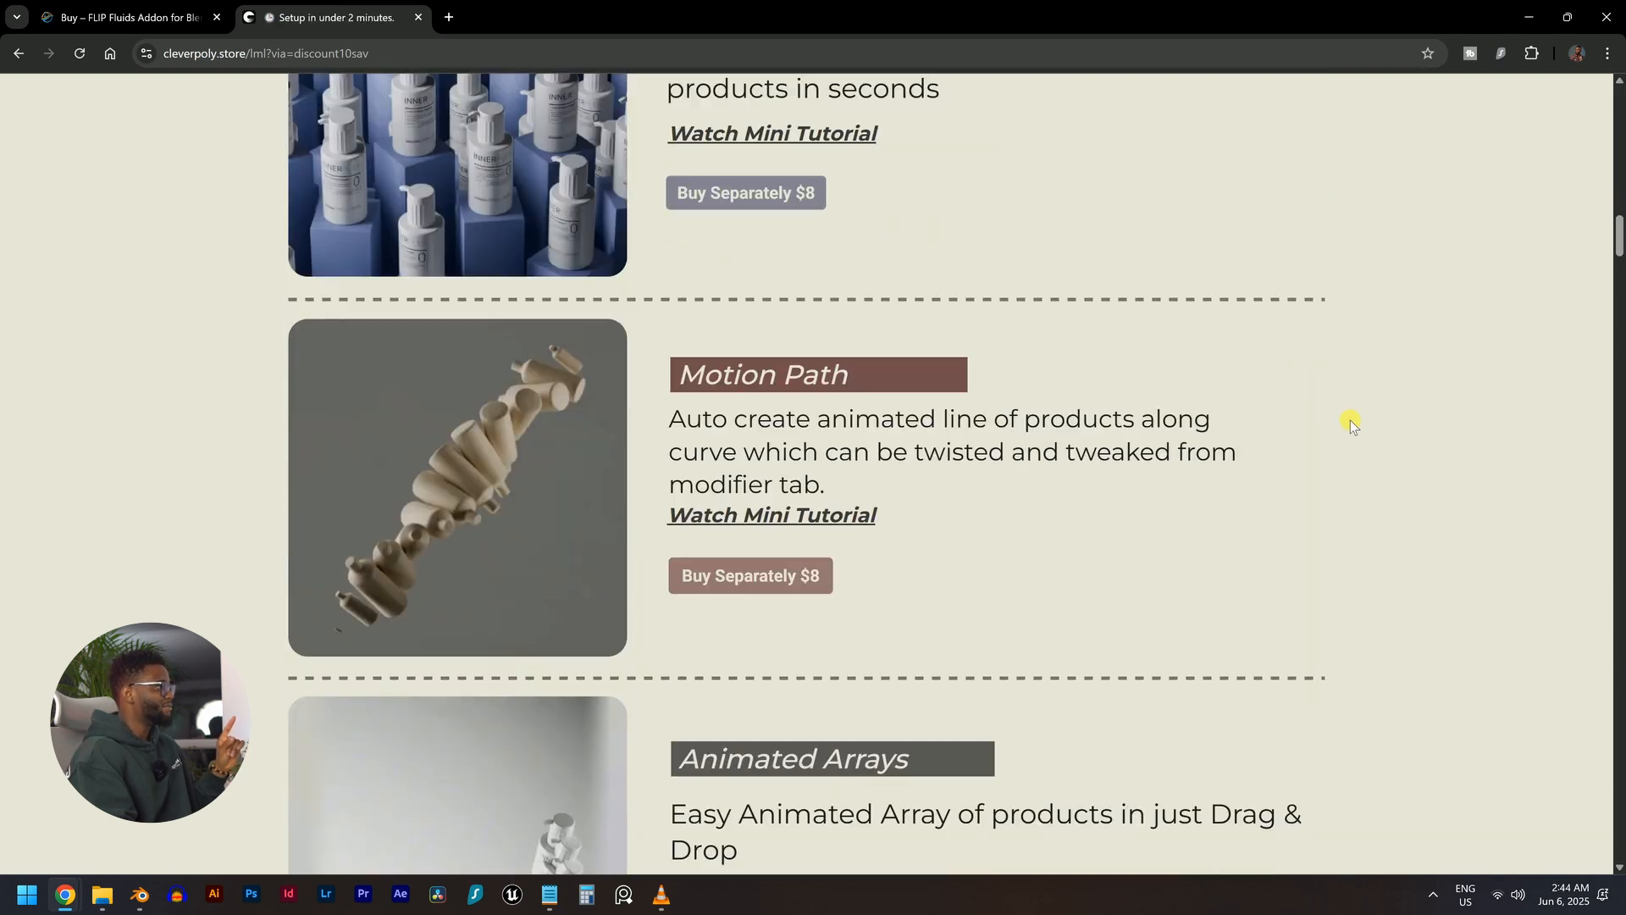
scroll(1349, 421, down, 5)
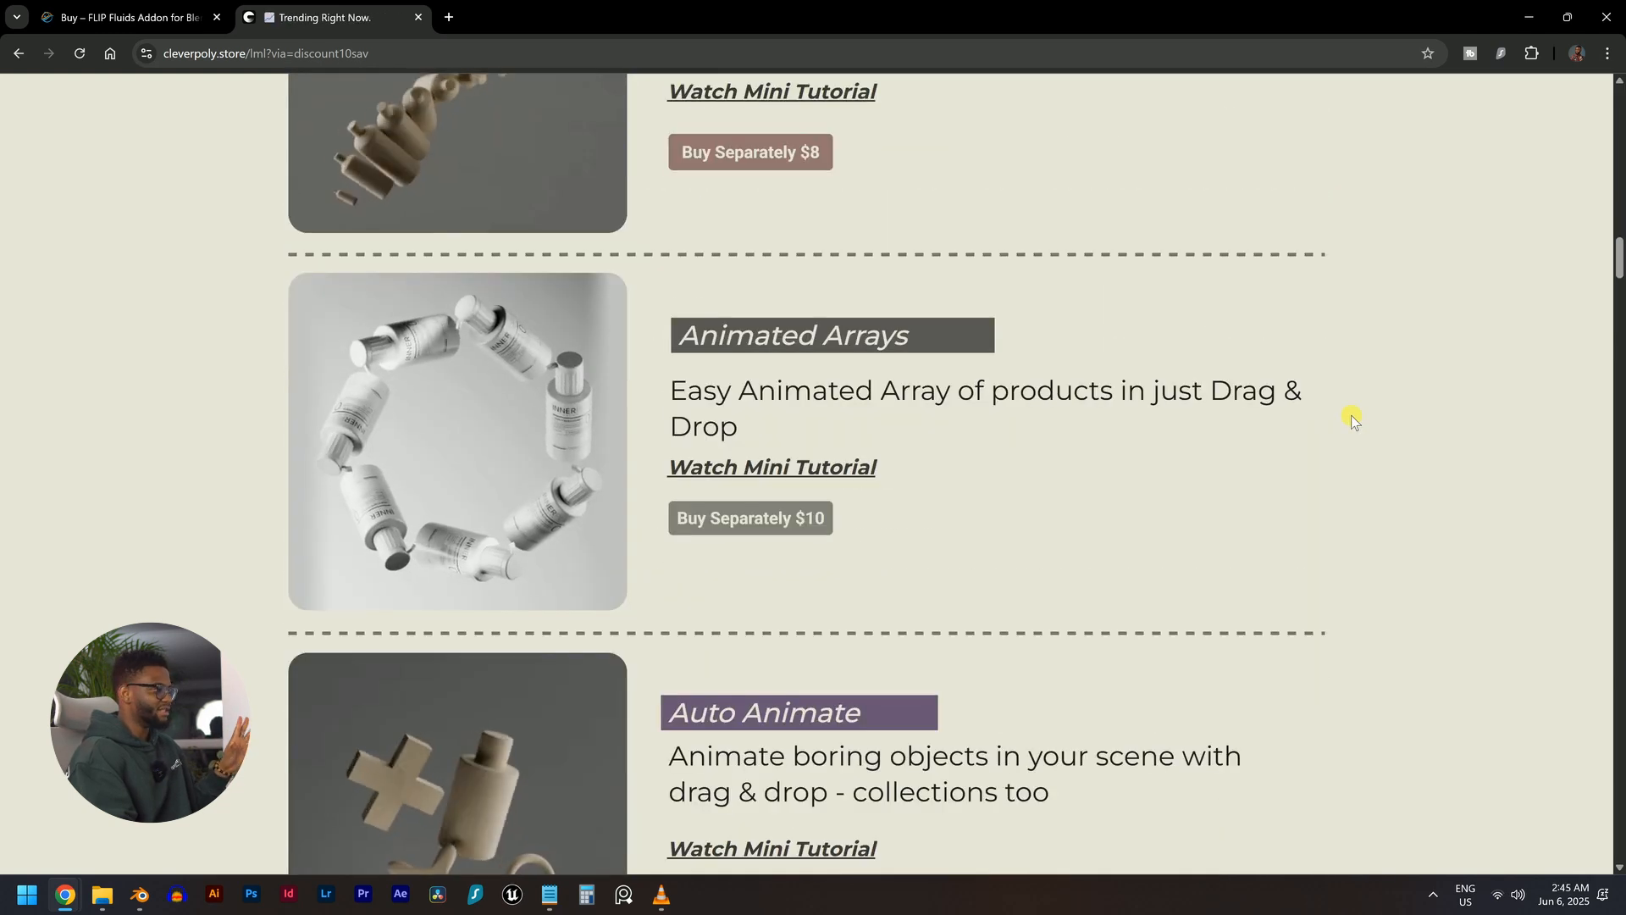
scroll(1349, 419, down, 12)
scroll(951, 486, down, 4)
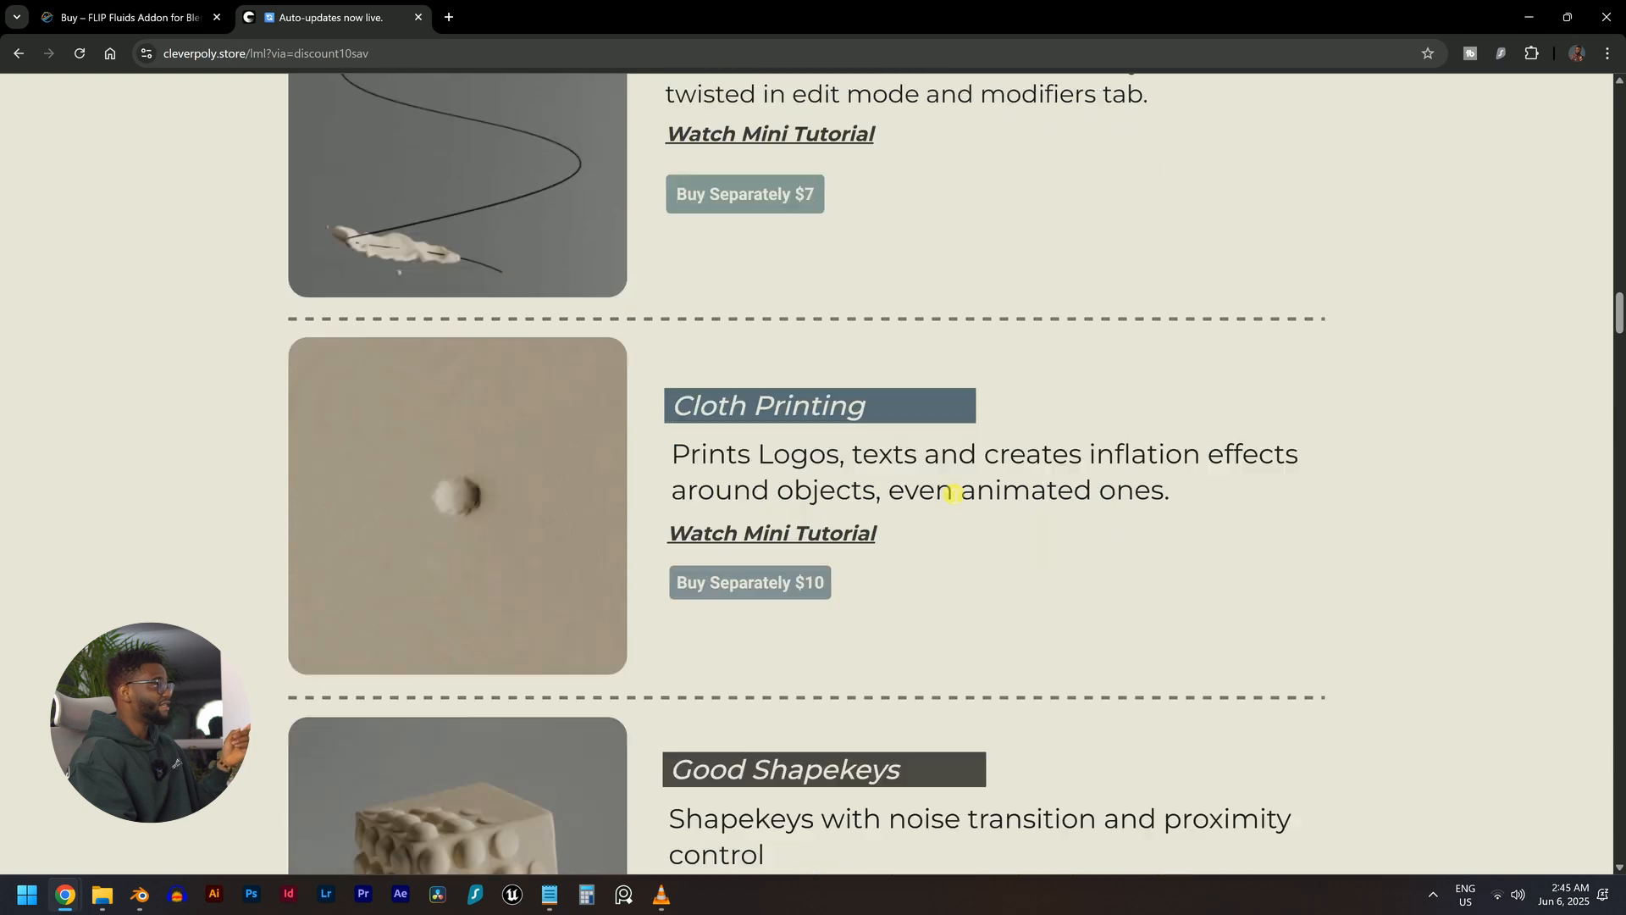
scroll(1004, 444, down, 3)
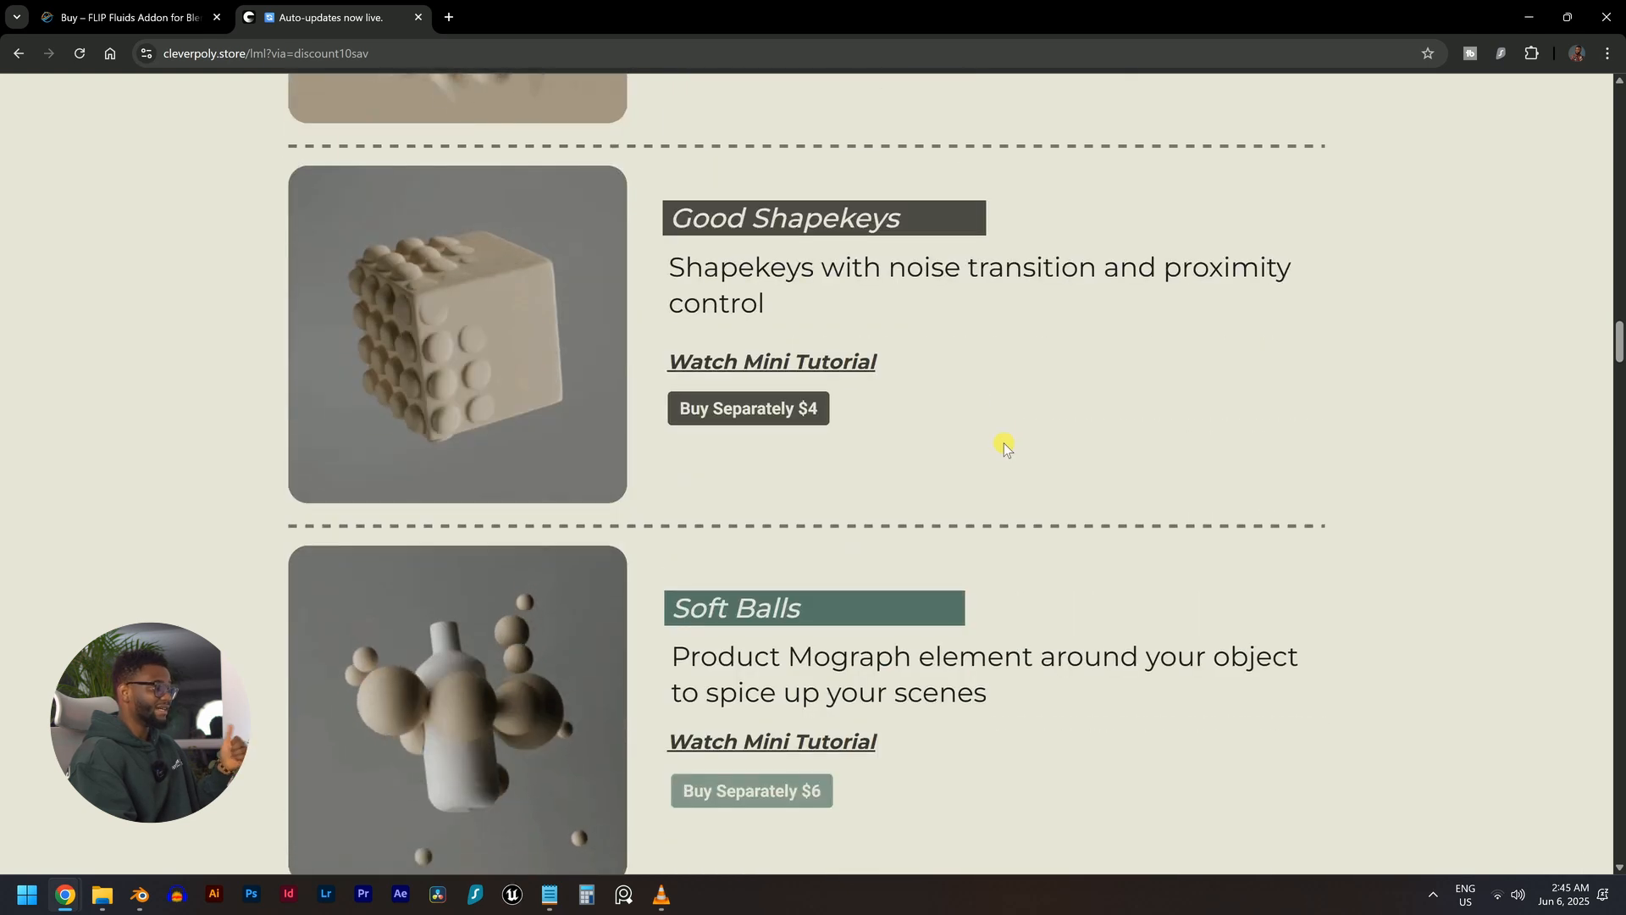
scroll(1006, 445, down, 2)
scroll(999, 453, down, 4)
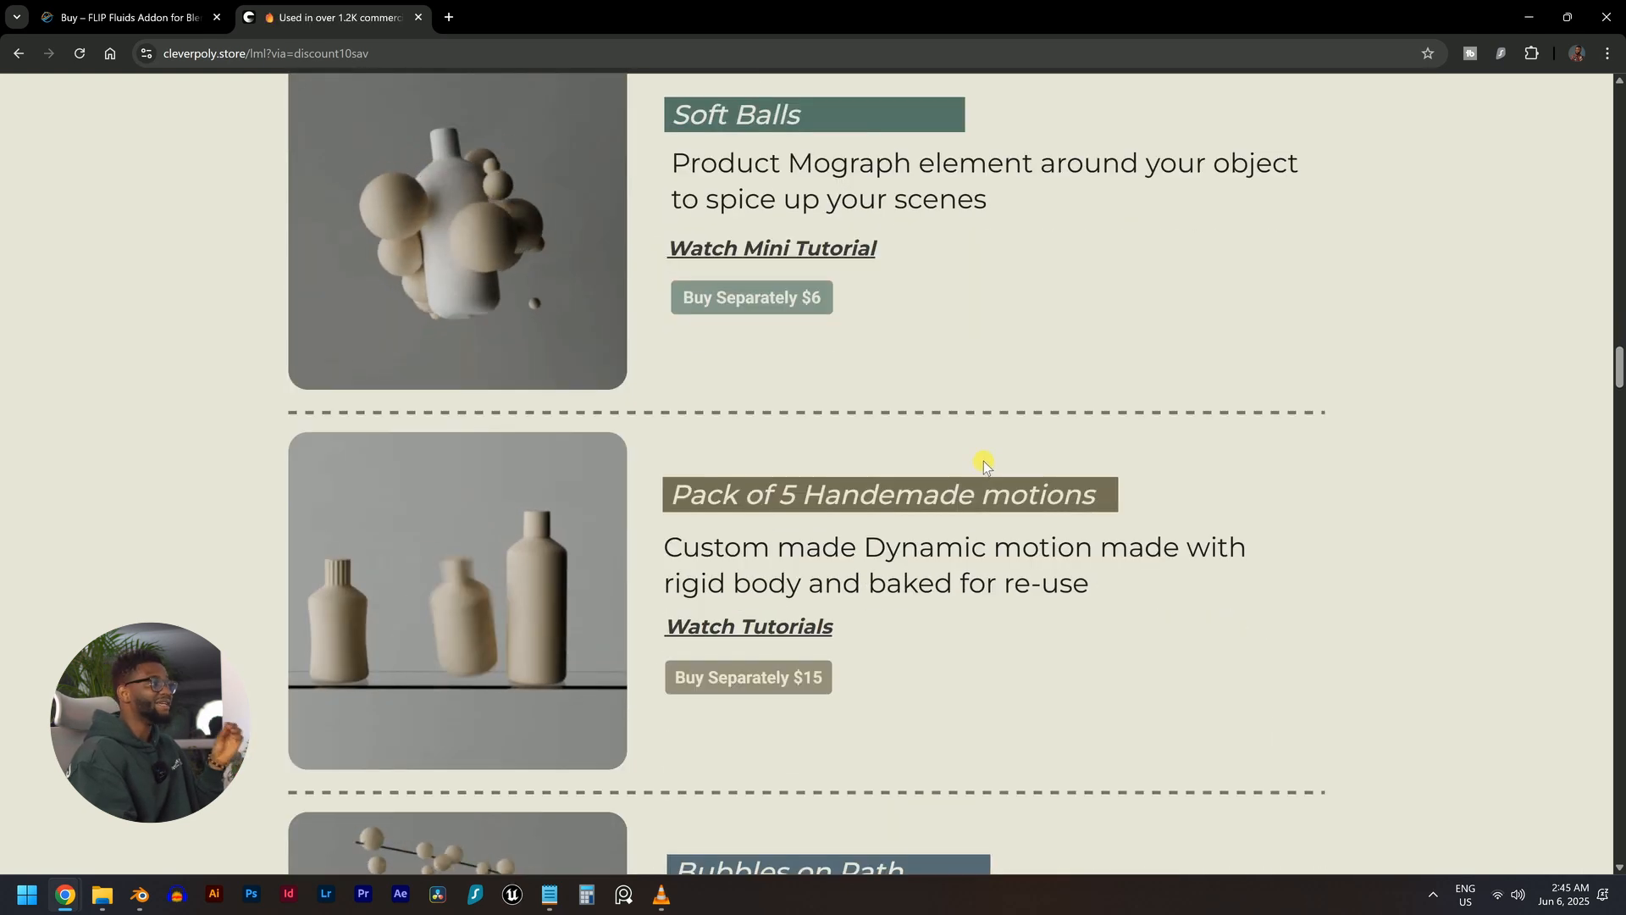
scroll(983, 460, down, 7)
scroll(983, 461, up, 3)
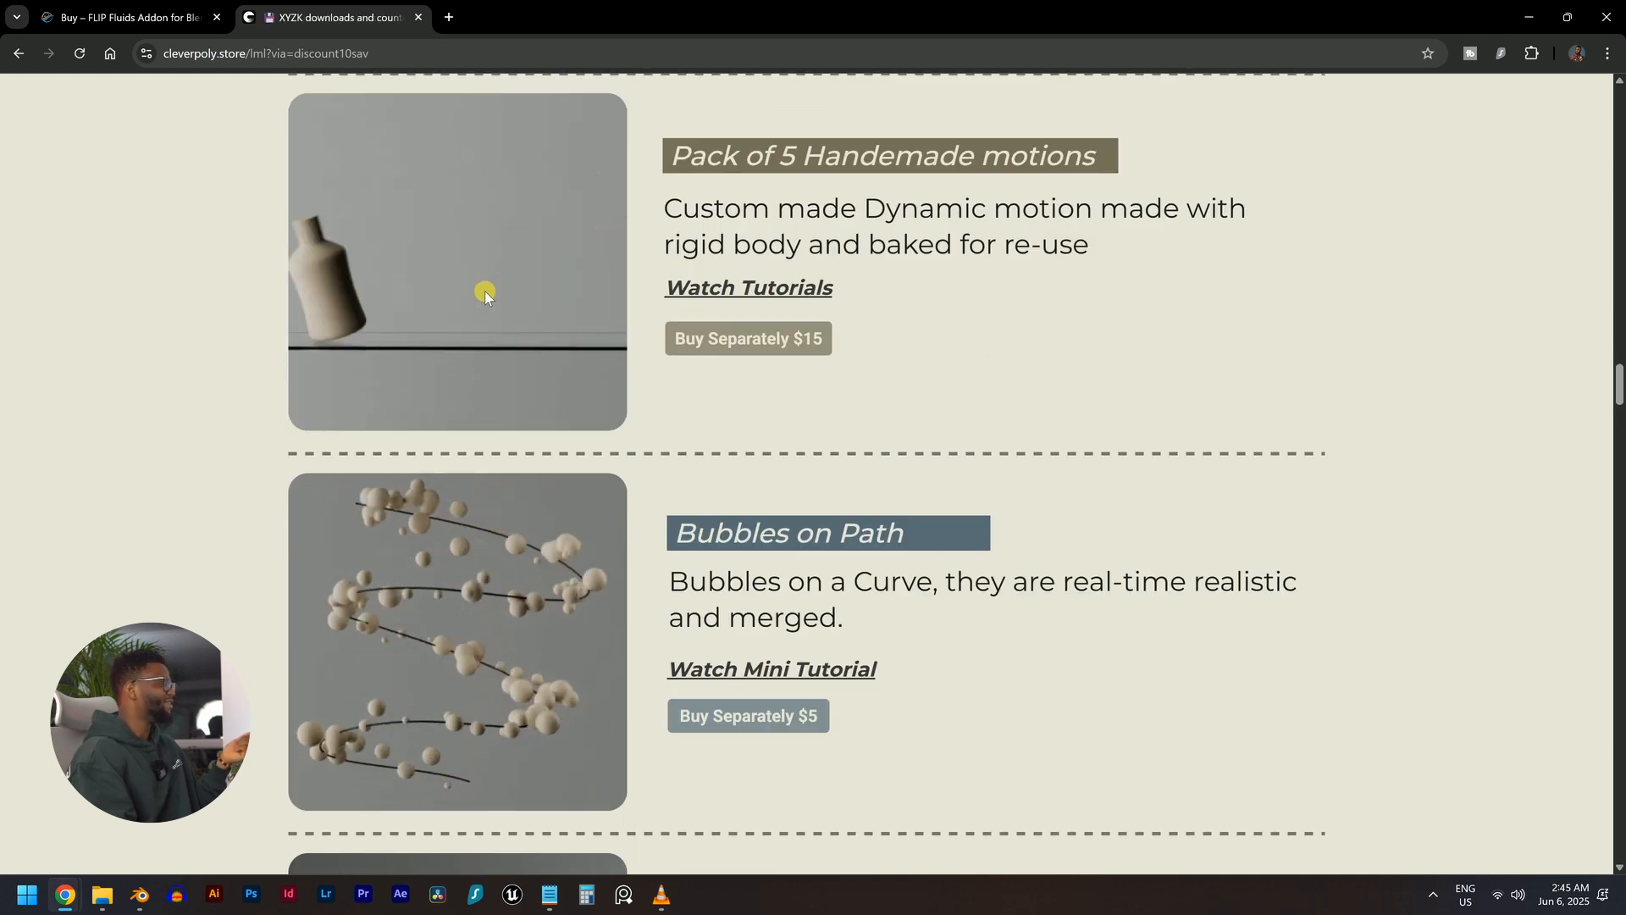
Examine the library's further assets from 360 Loop through Knitting, Cloth on Path and Swirls to the SlideShow entries, and return to Water-bender
scroll(915, 379, down, 9)
scroll(891, 384, up, 1)
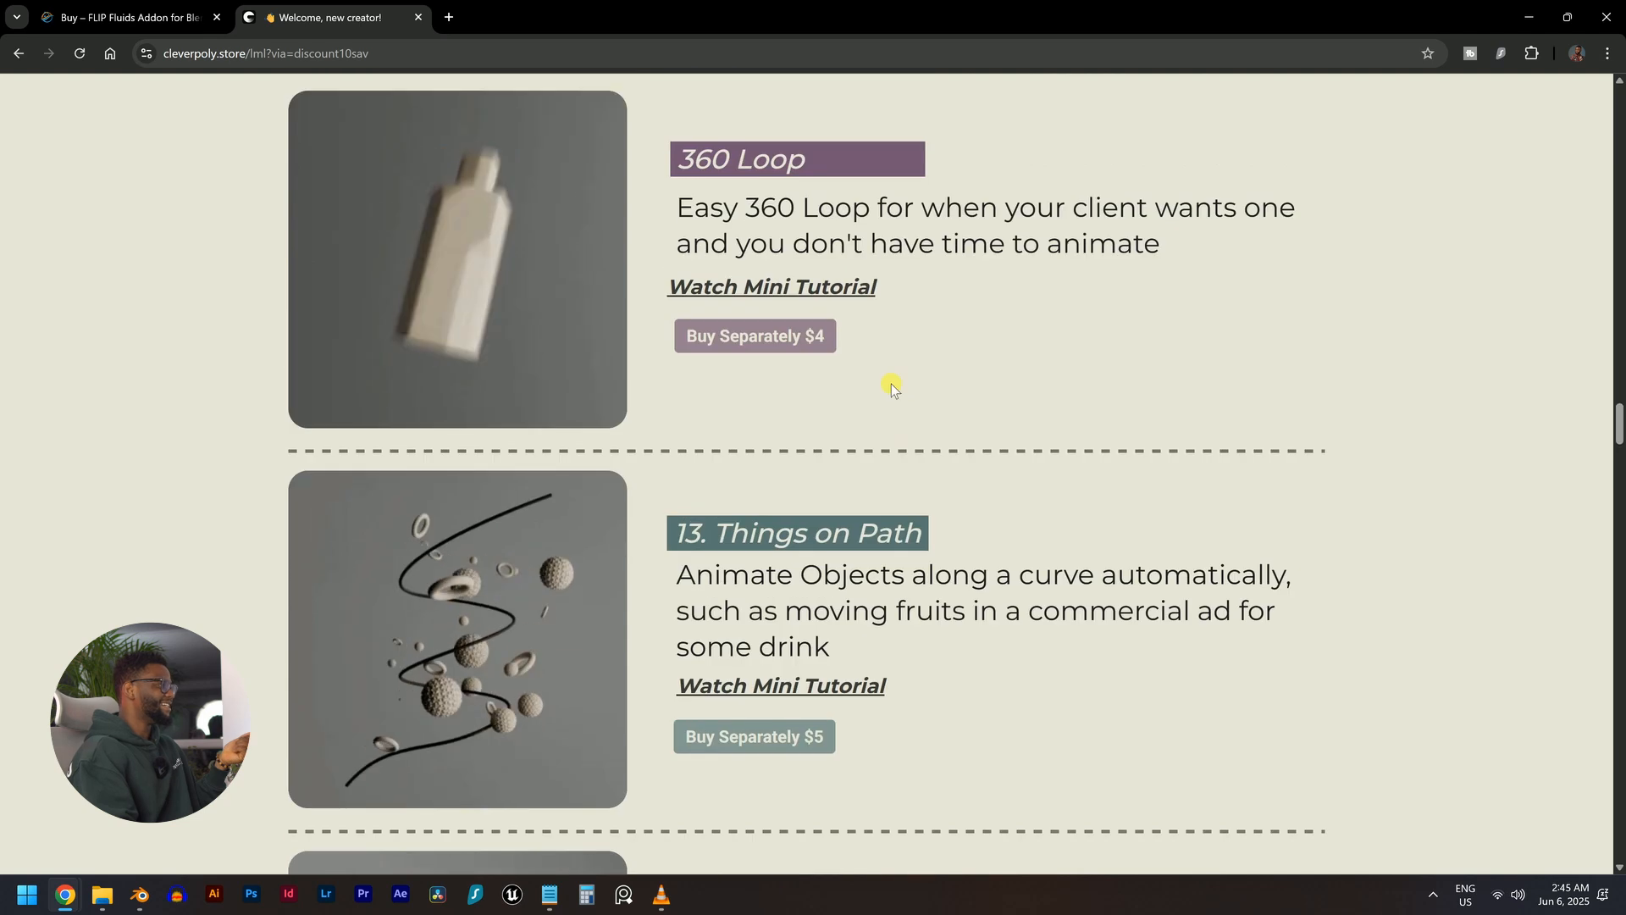
scroll(891, 383, down, 13)
scroll(871, 394, up, 1)
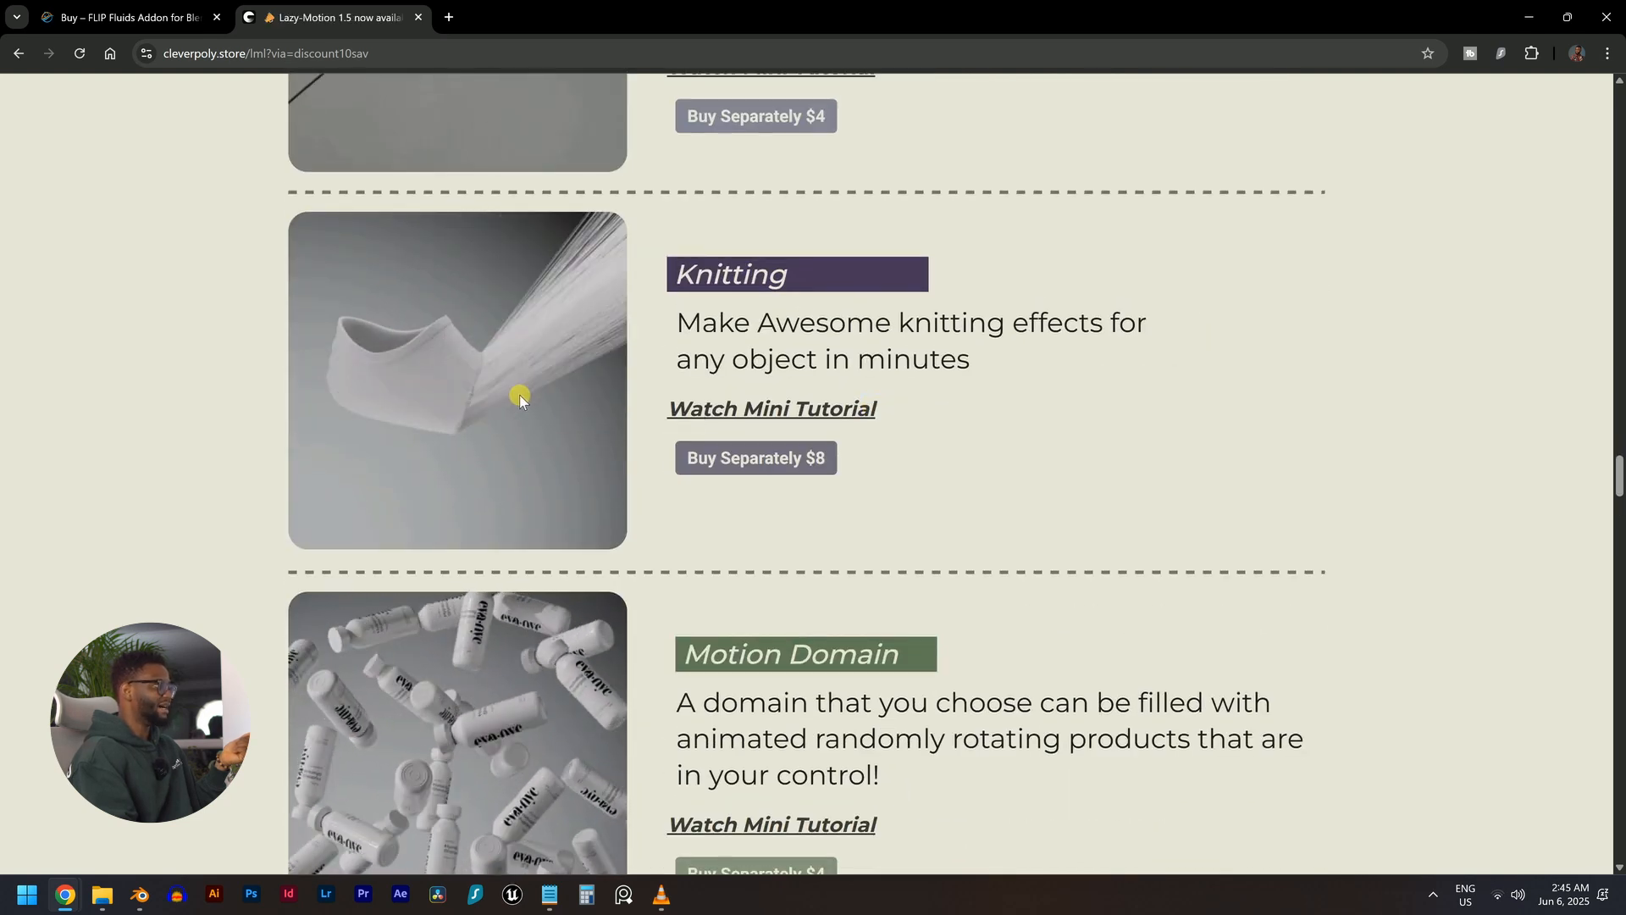
scroll(773, 373, down, 12)
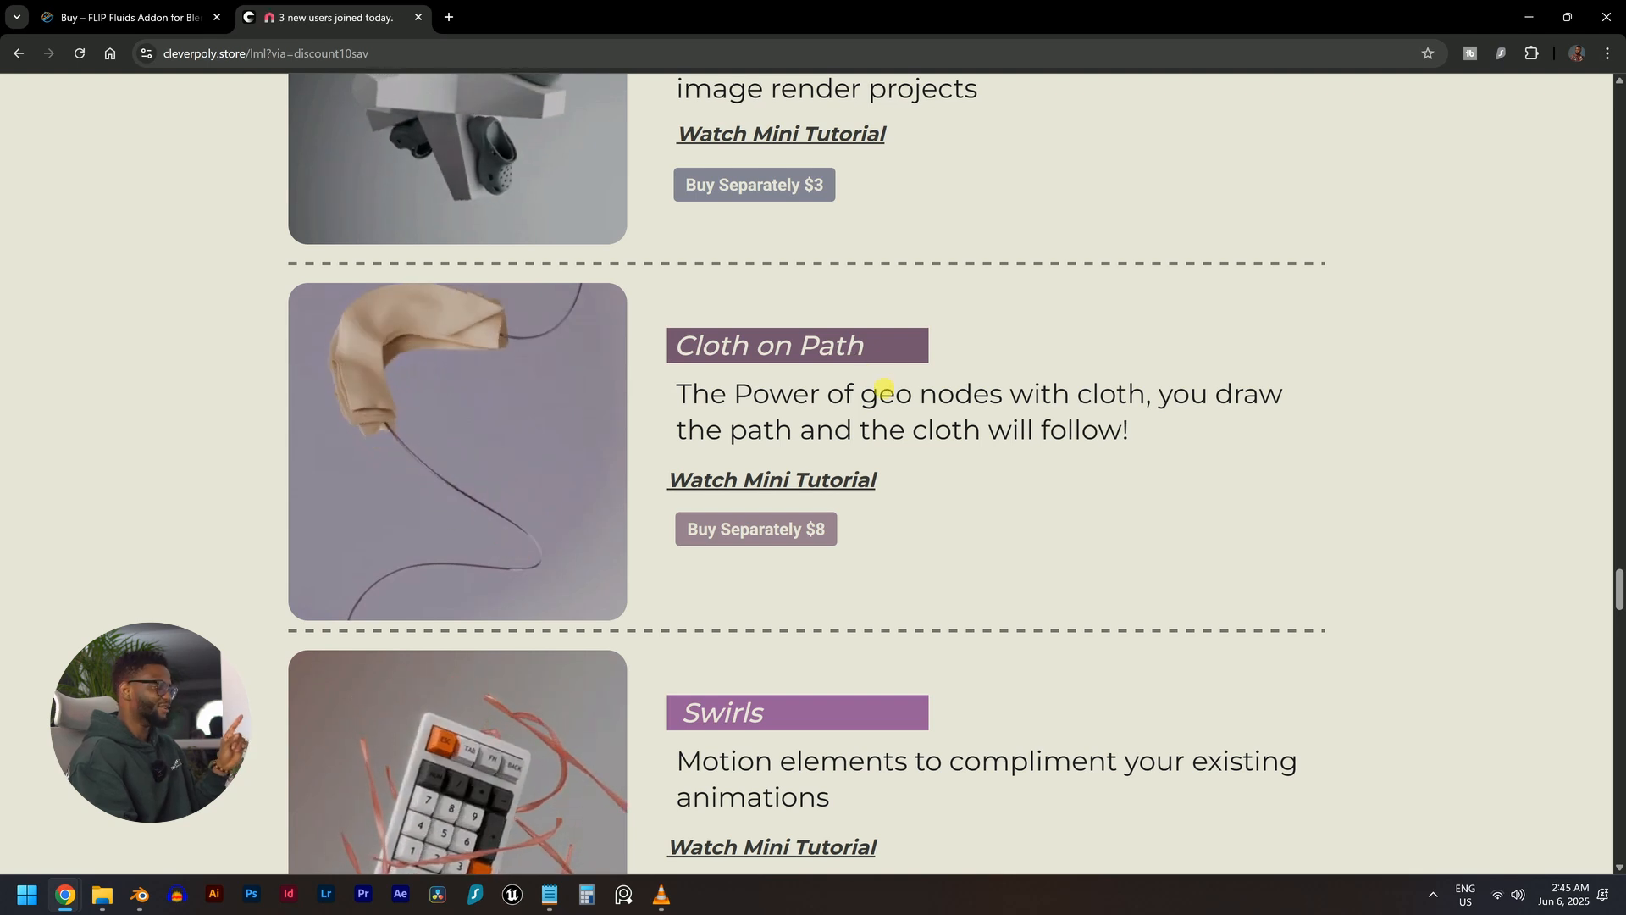
scroll(883, 388, down, 4)
scroll(534, 362, down, 2)
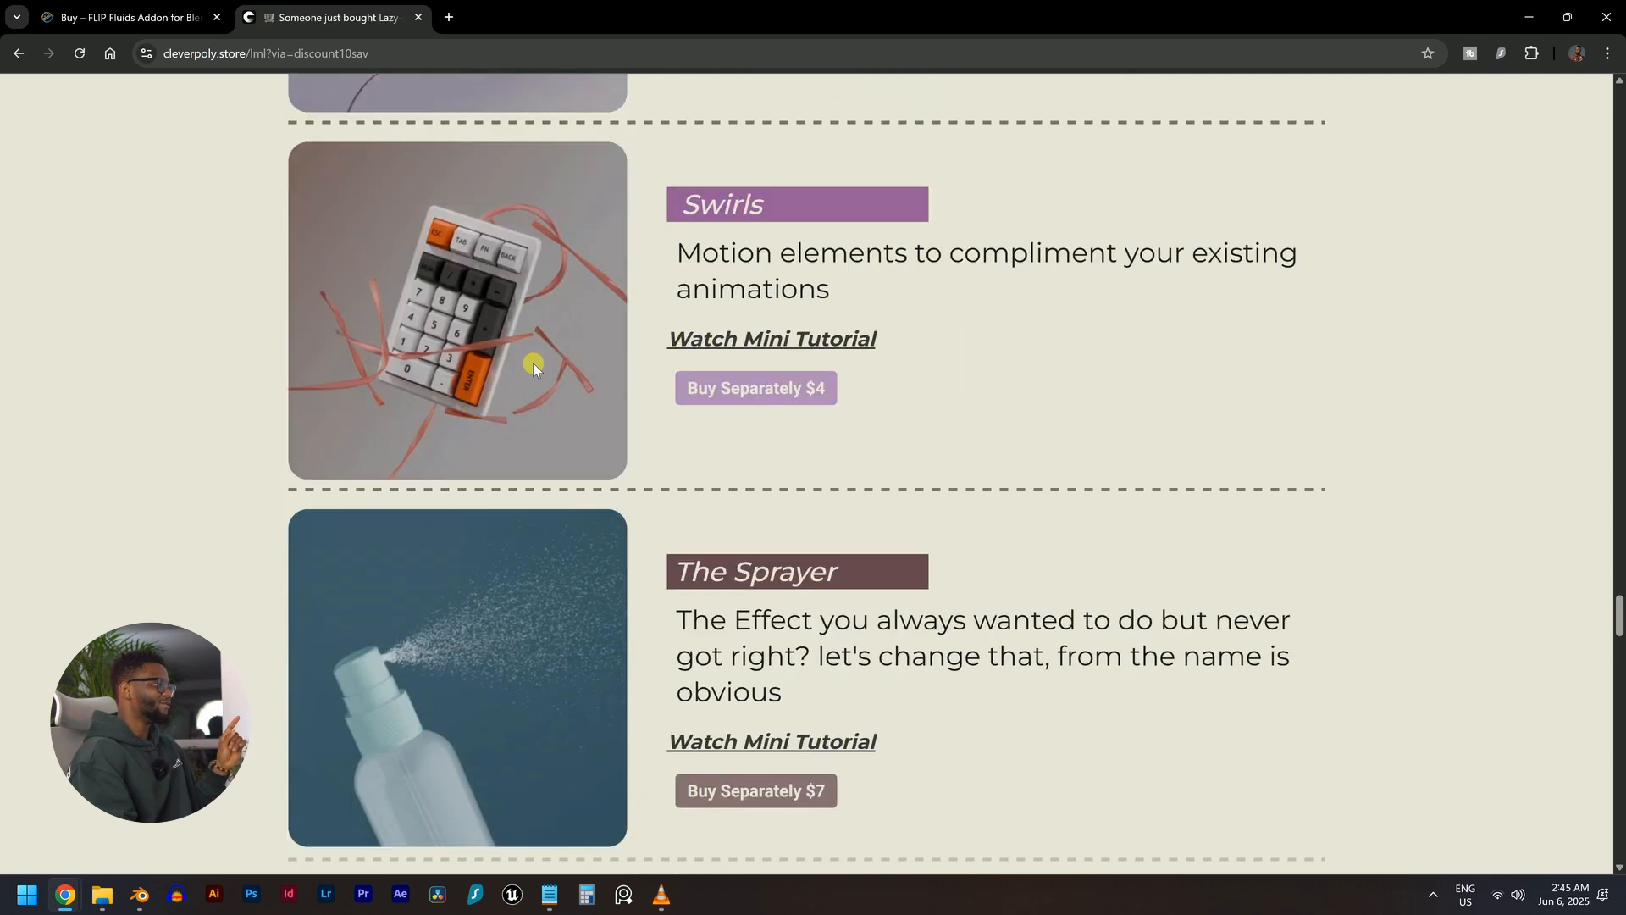
scroll(542, 449, down, 4)
scroll(691, 330, down, 4)
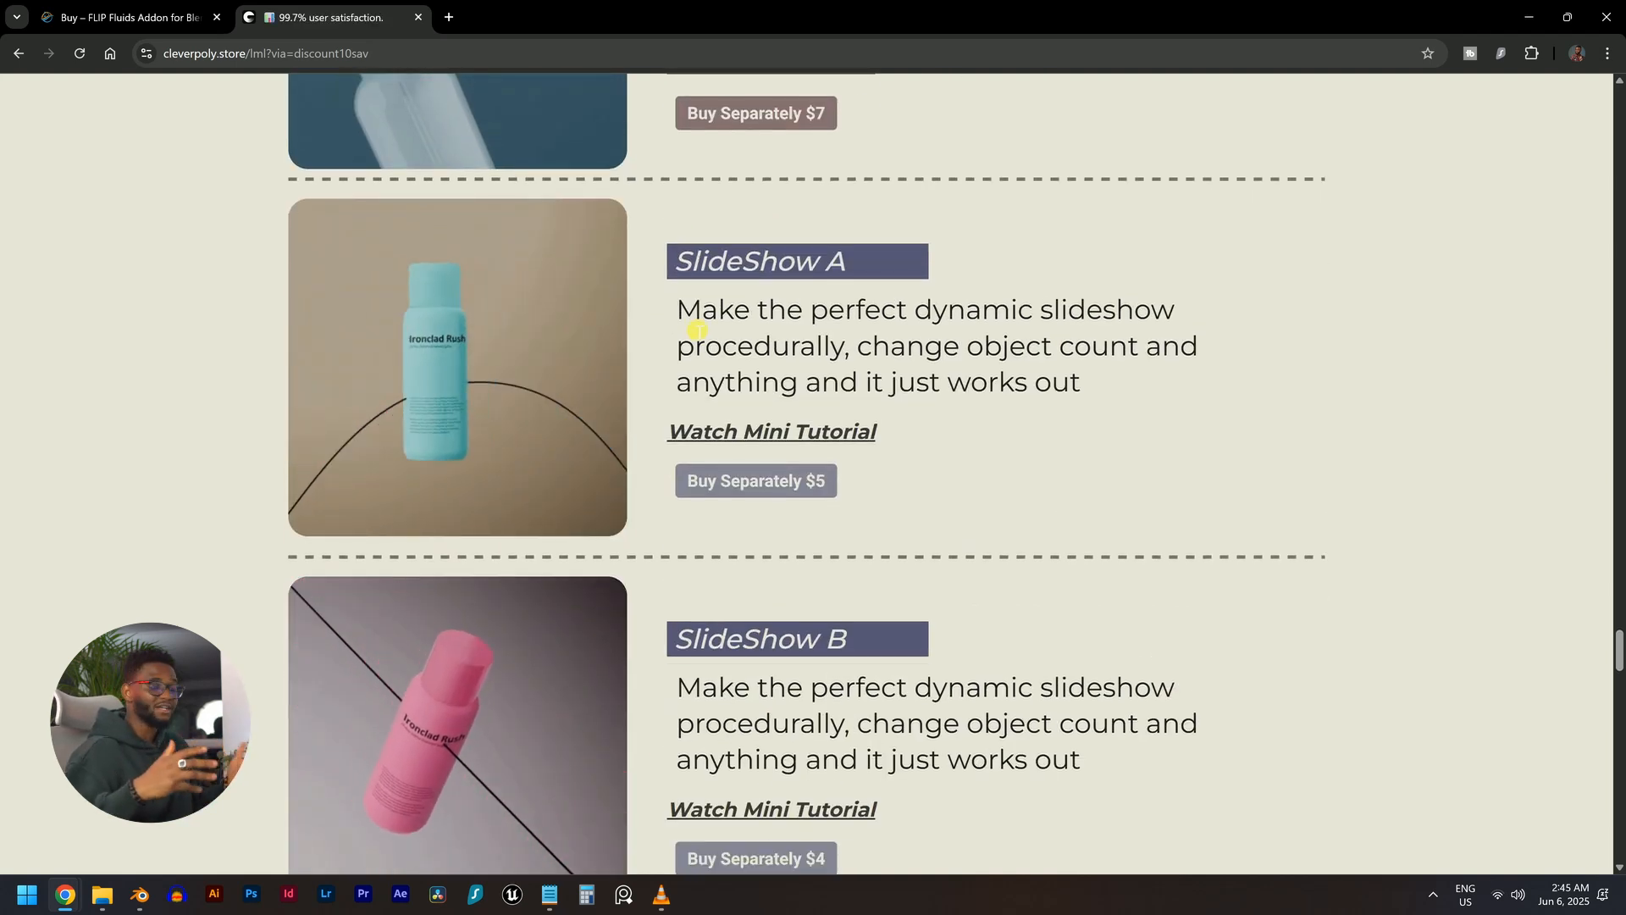
scroll(512, 404, up, 20)
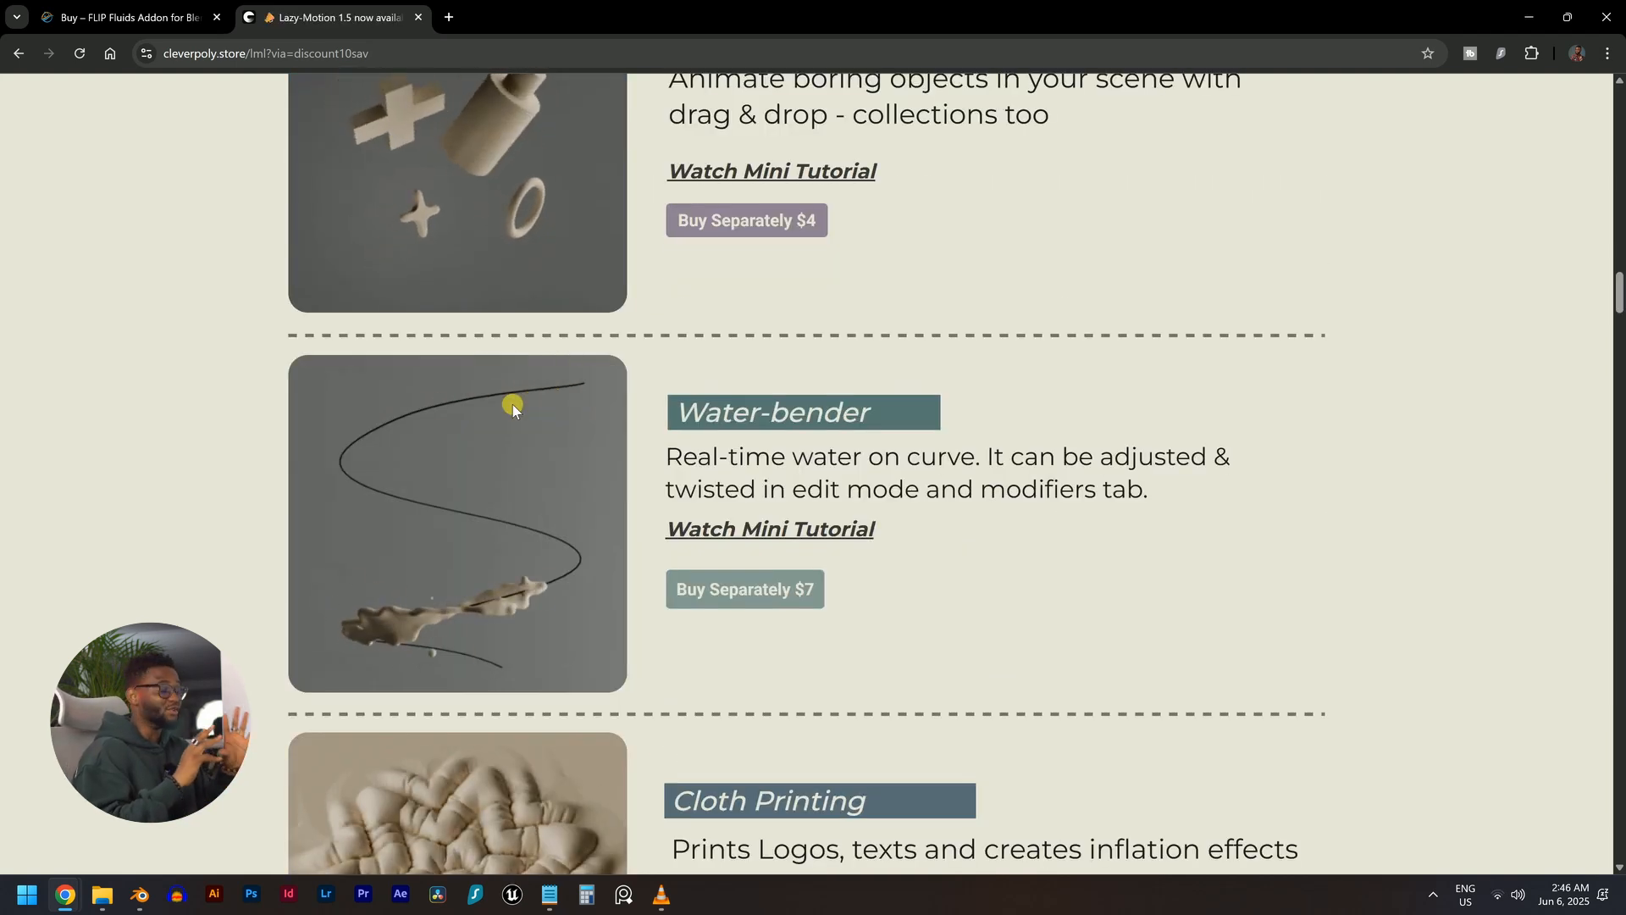